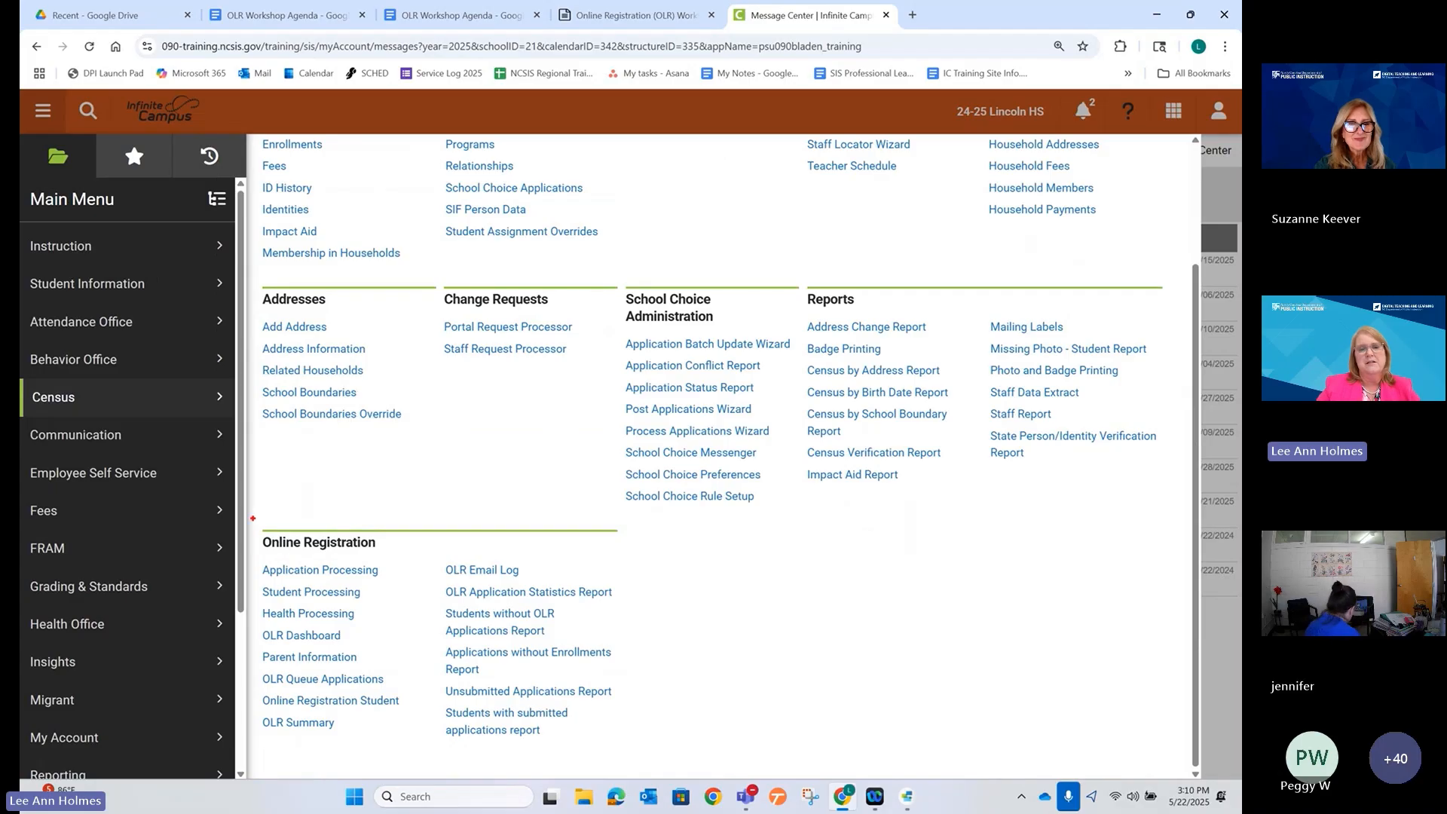
Expand System Settings in the Main Menu and scroll to the Online Registration Setup tools, highlighting OLR Setup.
{"action": "left_click_drag", "start_coordinate": [251, 518], "coordinate": [630, 757]}
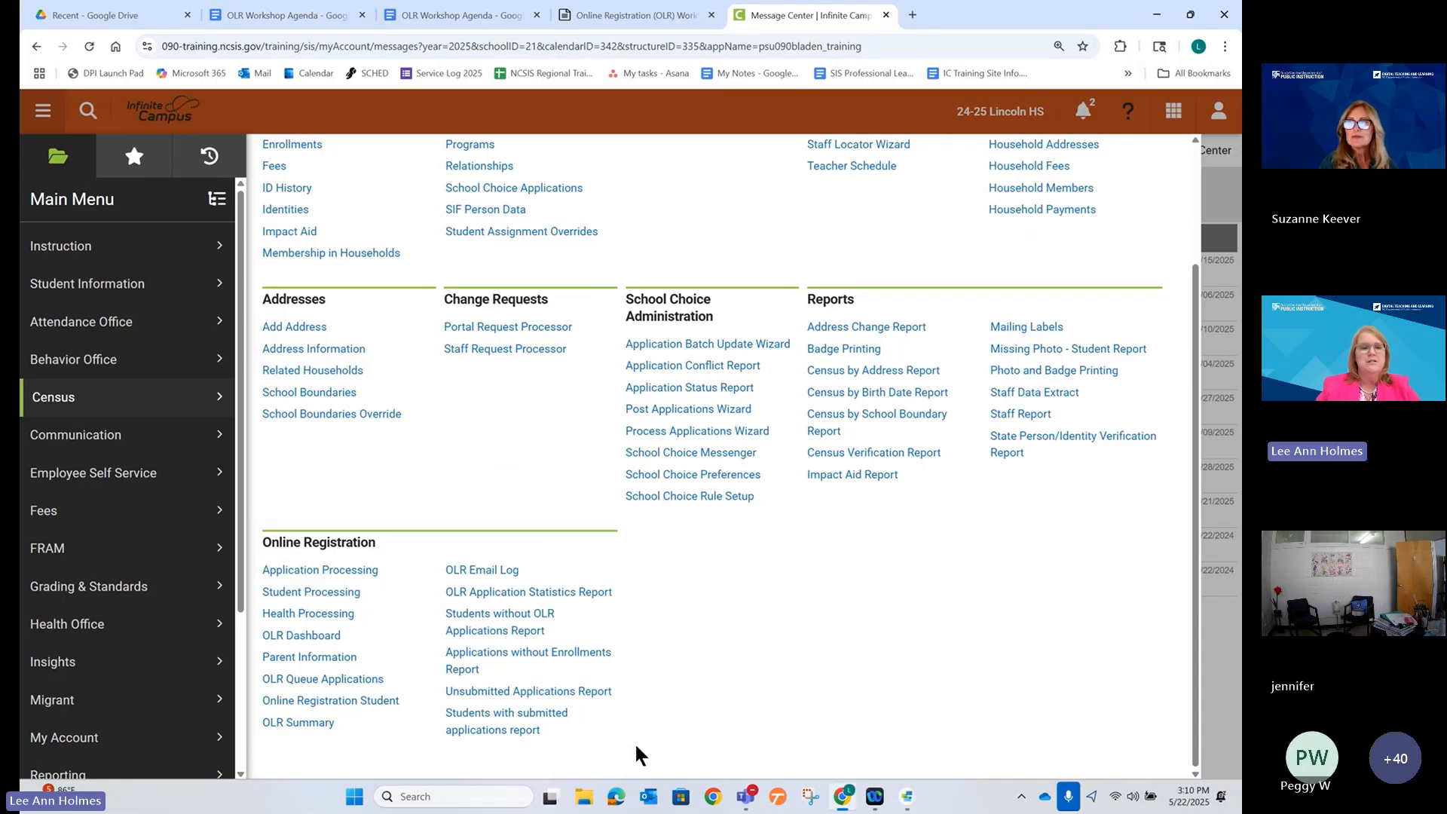
{"action": "scroll", "coordinate": [113, 645], "scroll_direction": "down", "scroll_amount": 3}
{"action": "left_click", "coordinate": [115, 706]}
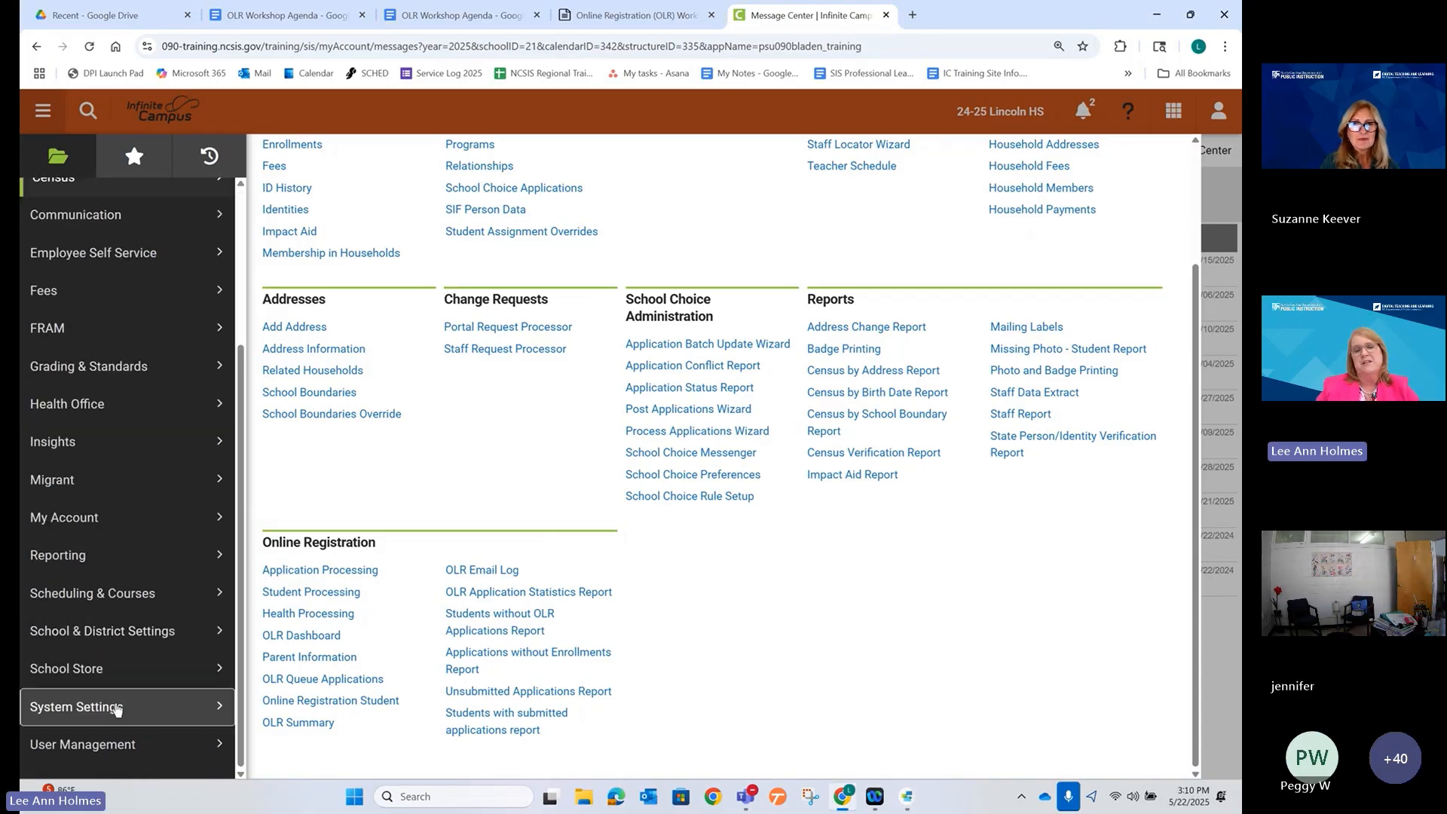
{"action": "scroll", "coordinate": [422, 633], "scroll_direction": "down", "scroll_amount": 5}
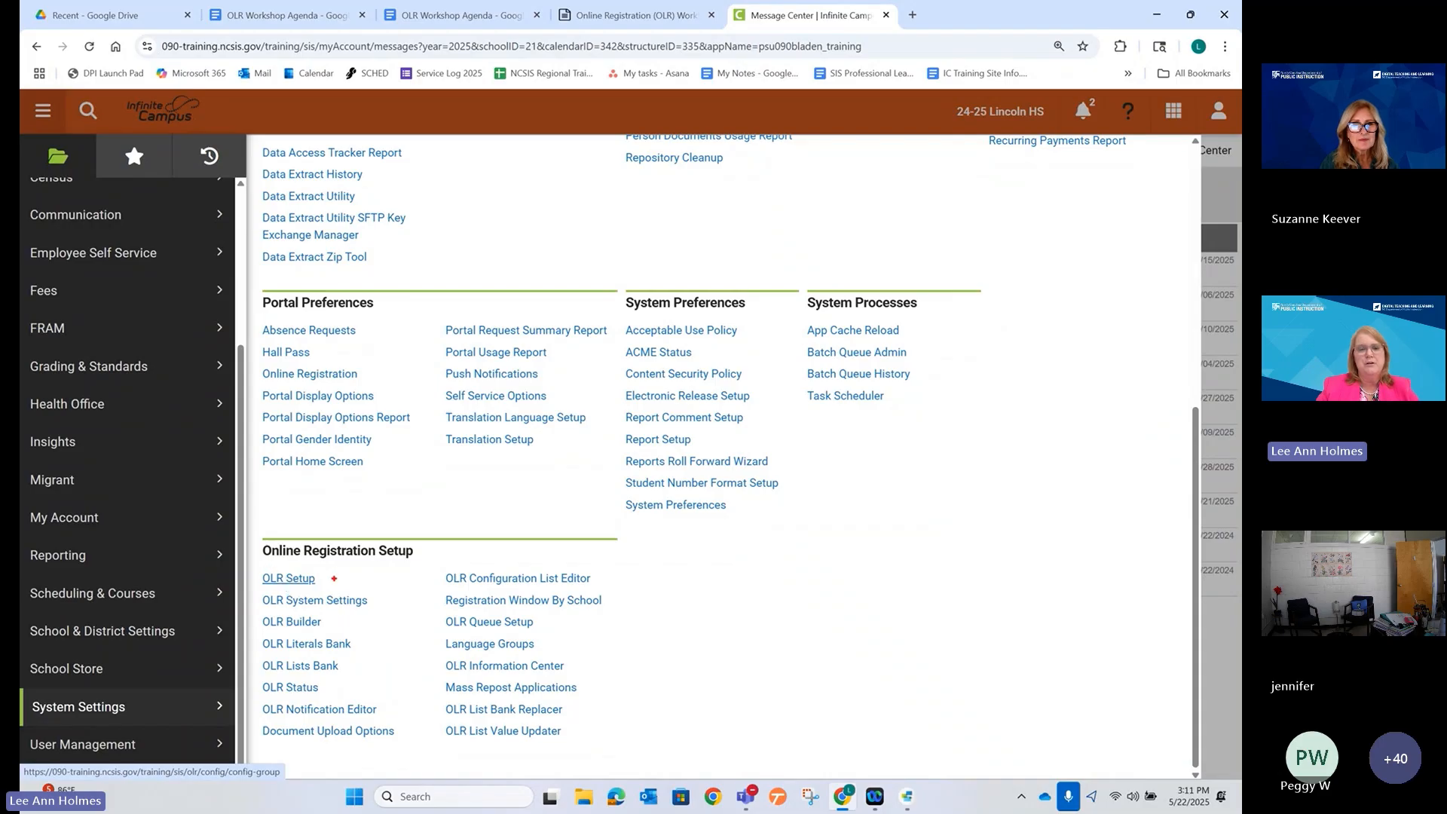
{"action": "left_click", "coordinate": [319, 579]}
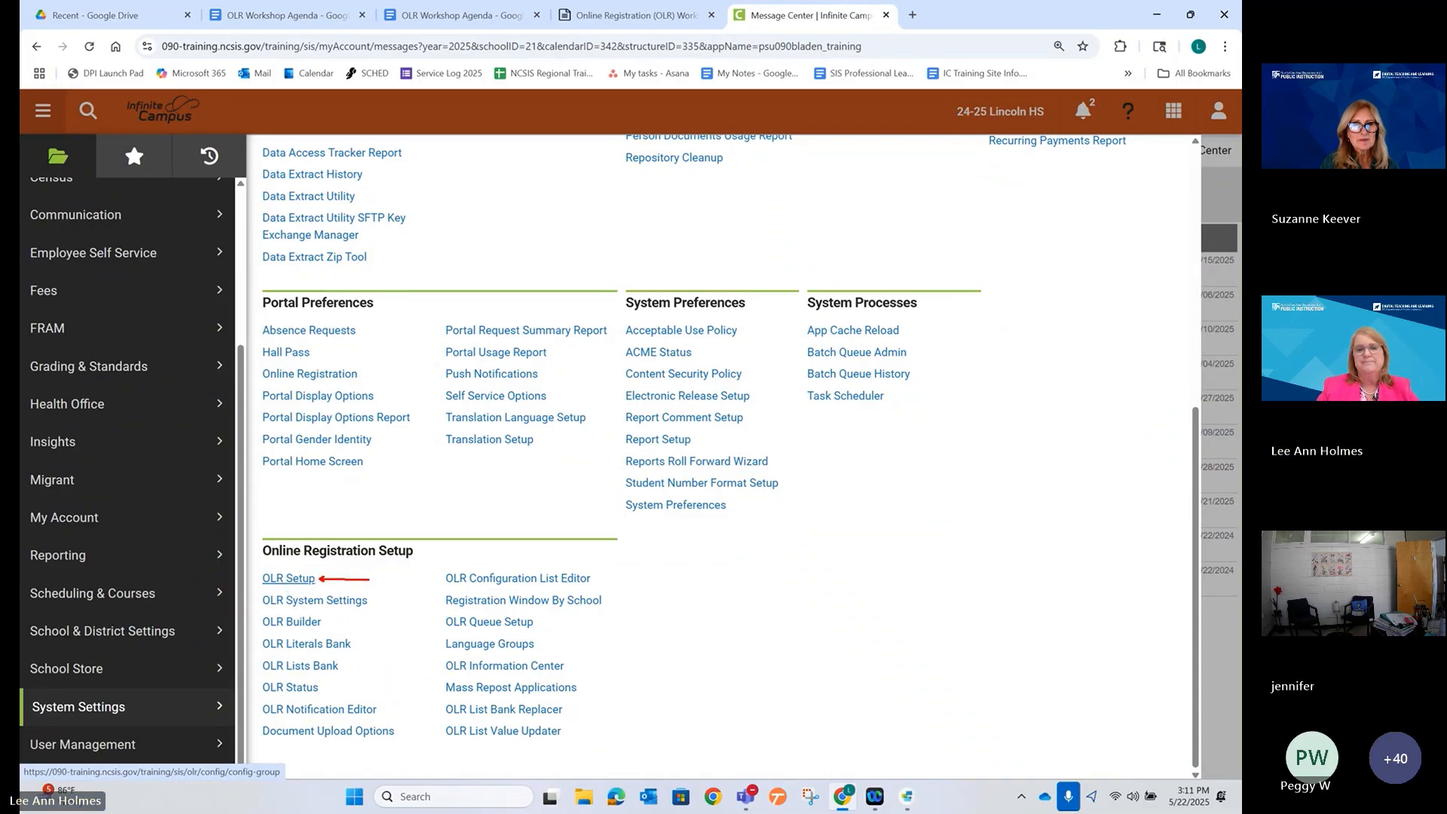
Open OLR Setup, start a New configuration, check the Copy config options, then cancel it.
{"action": "left_click", "coordinate": [288, 579]}
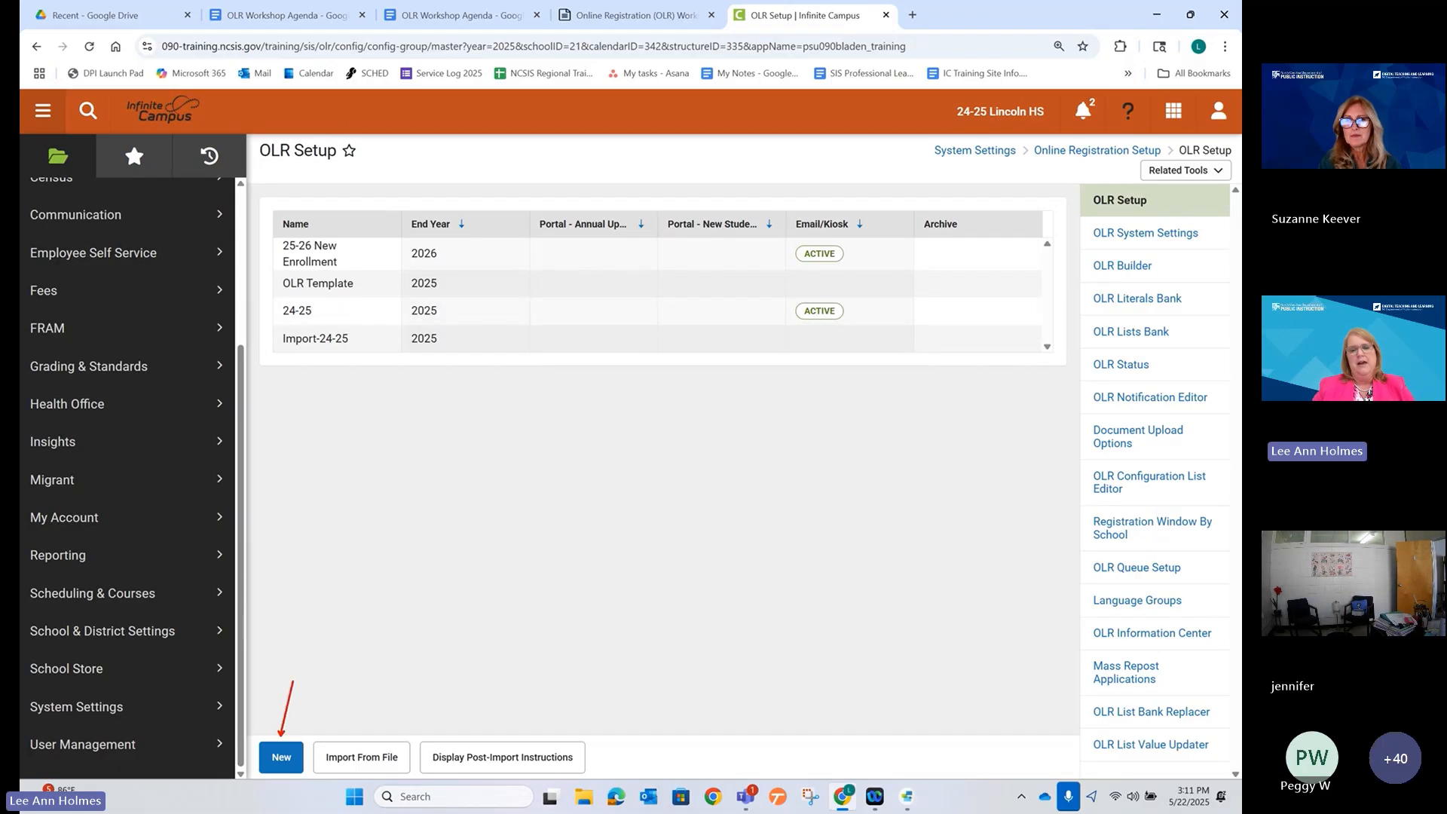
{"action": "left_click", "coordinate": [281, 756]}
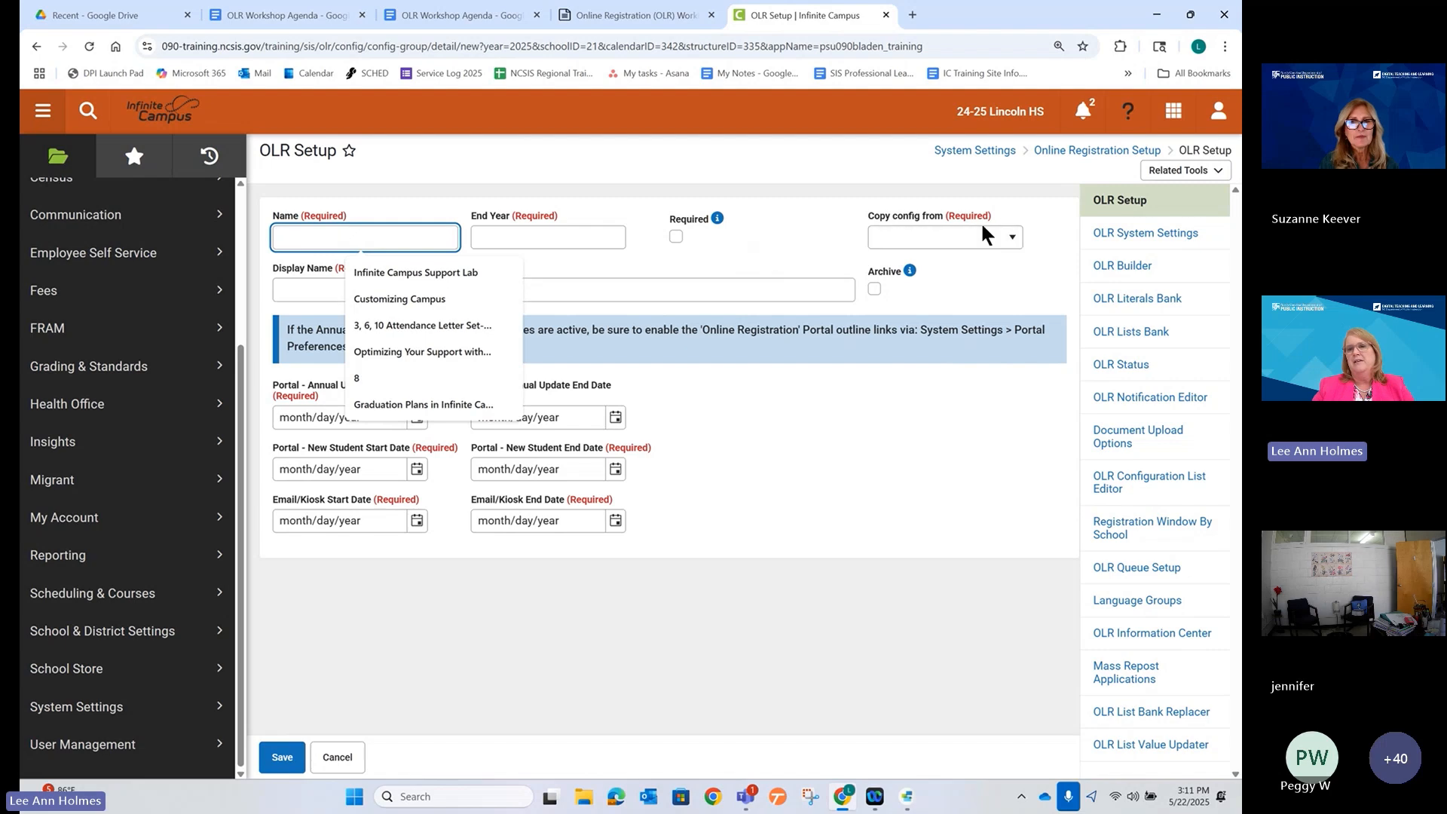
{"action": "left_click", "coordinate": [983, 240]}
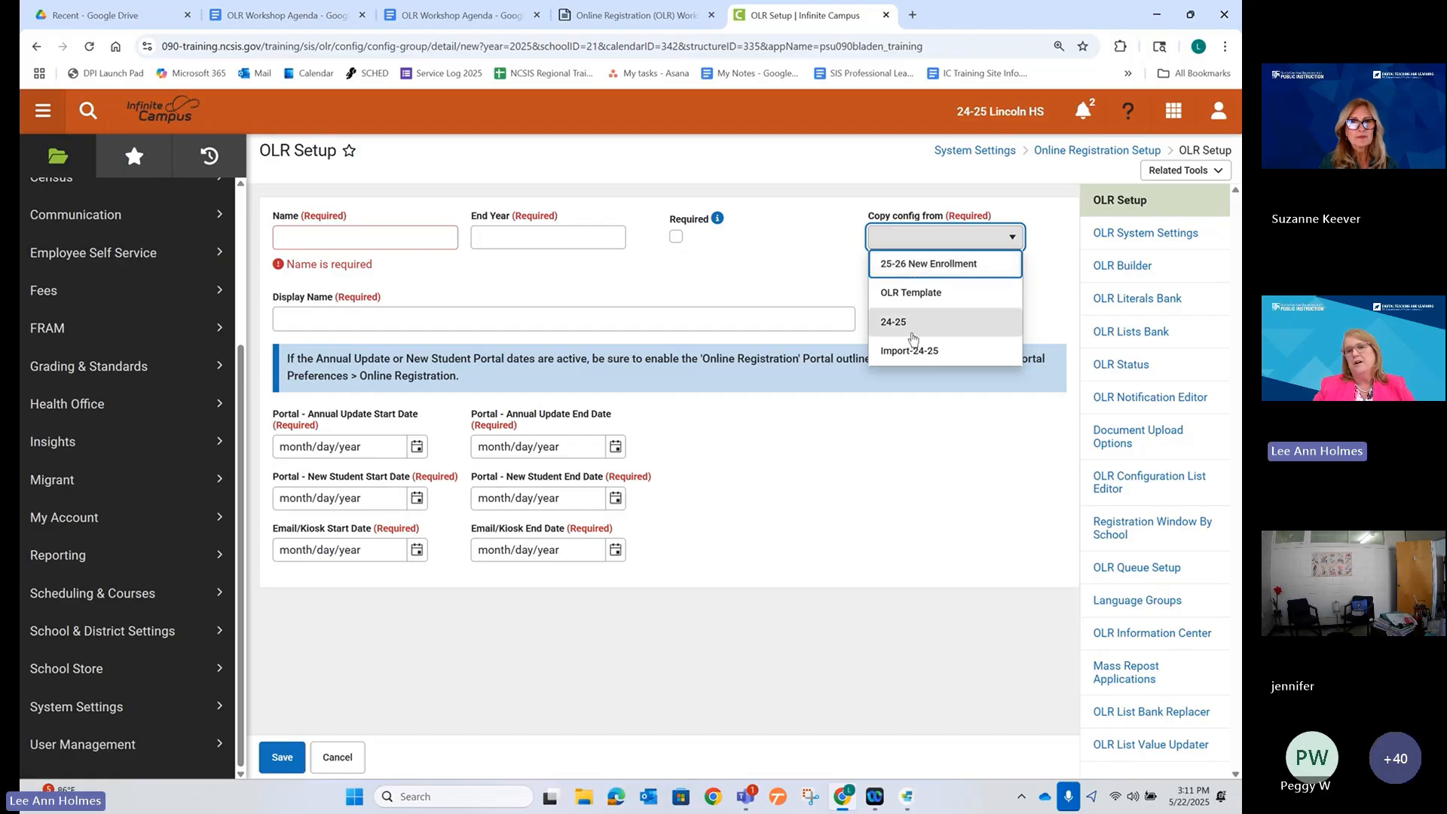
{"action": "left_click", "coordinate": [920, 487]}
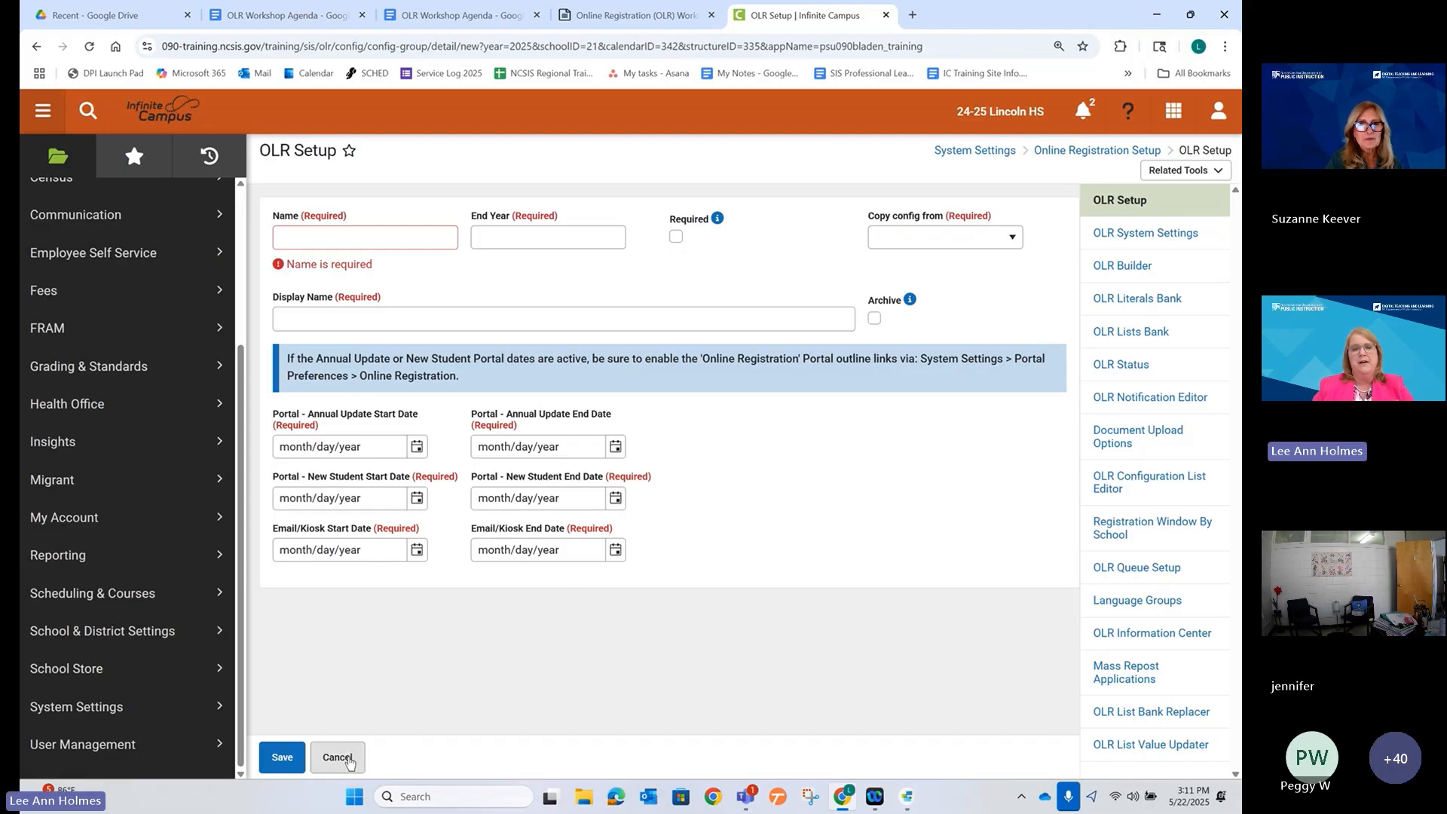
{"action": "left_click", "coordinate": [339, 758]}
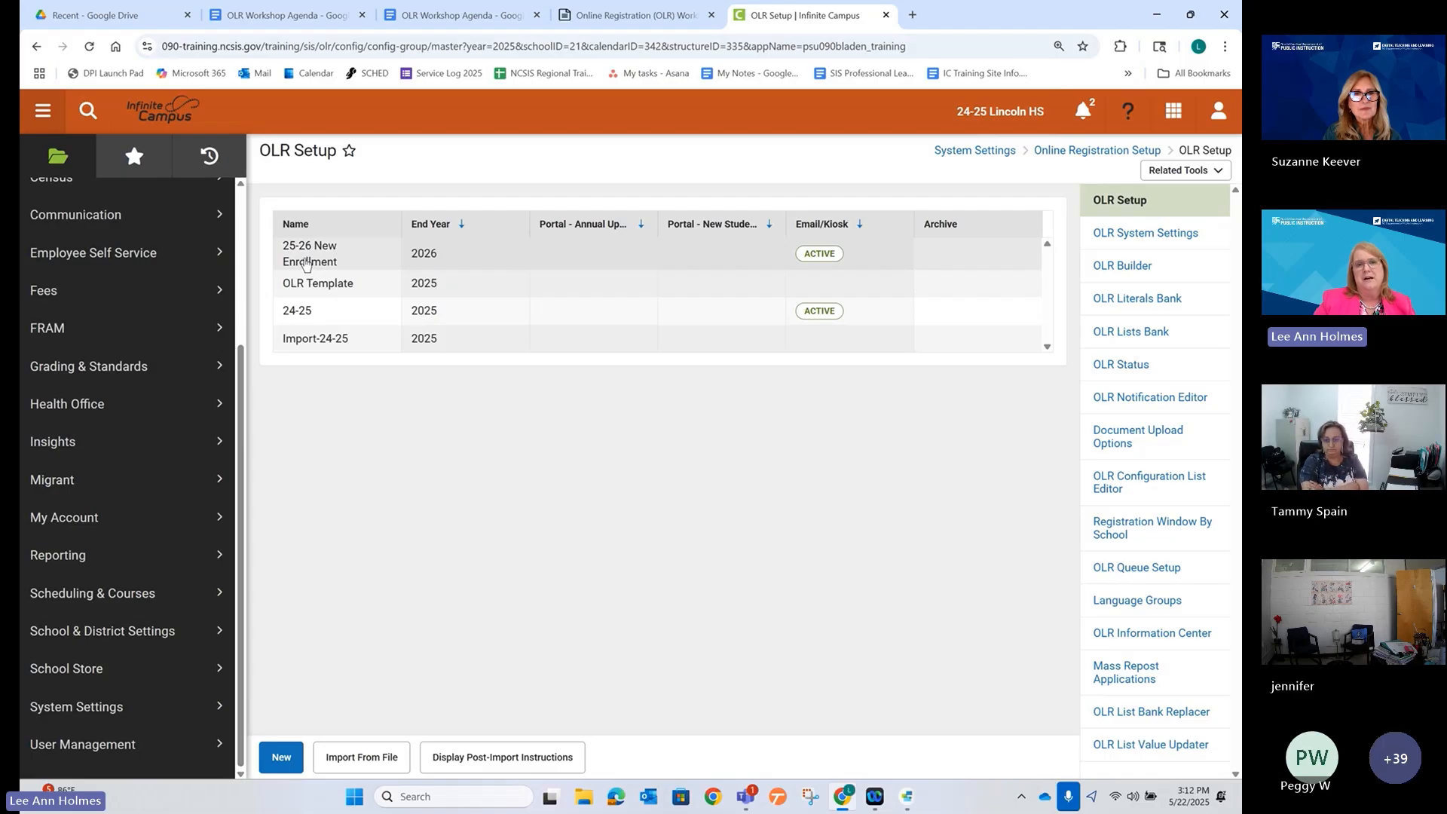
Open the 25-26 New Enrollment configuration and zoom the page in.
{"action": "left_click", "coordinate": [305, 264]}
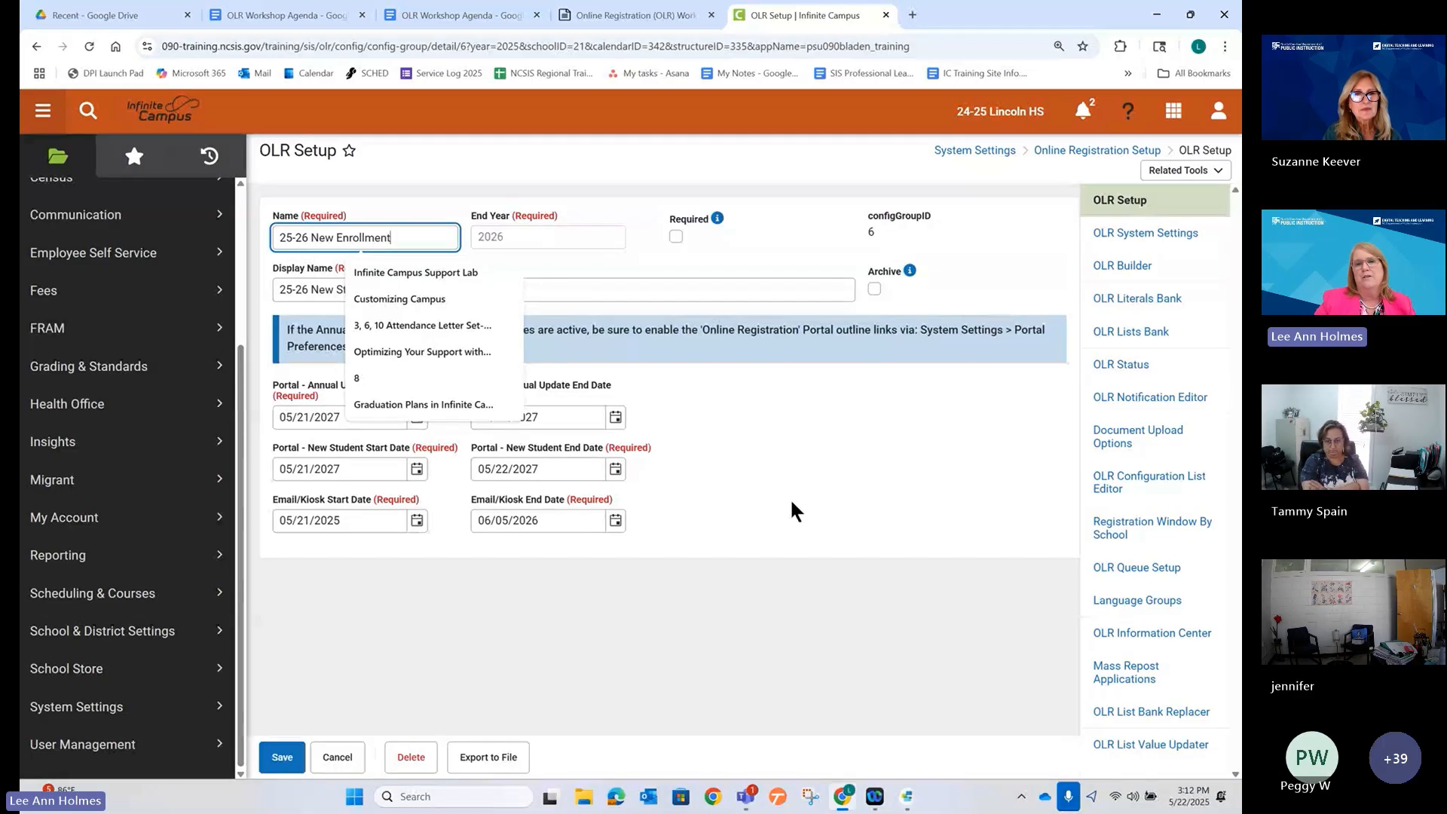
{"action": "left_click", "coordinate": [793, 509]}
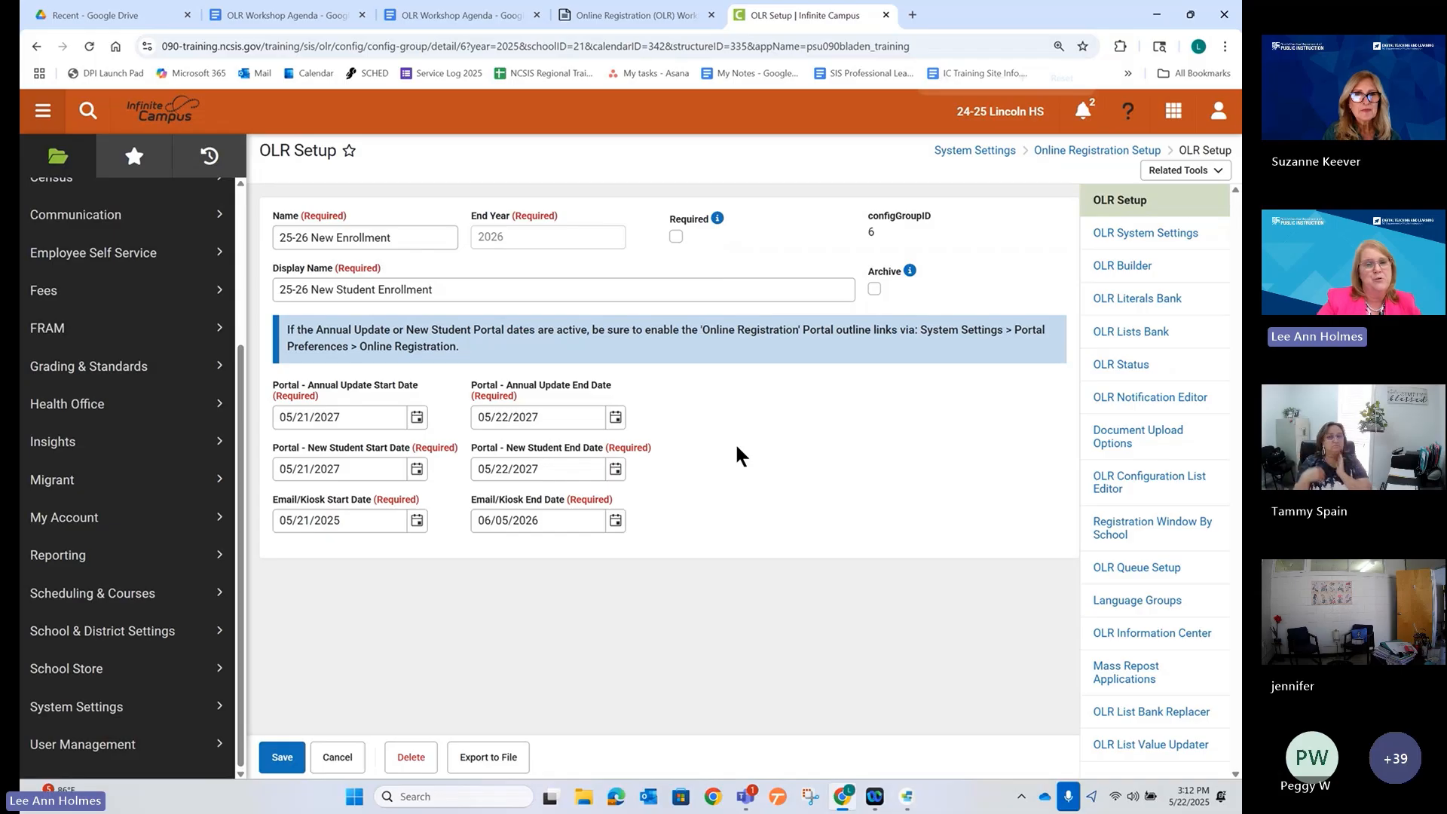
{"action": "key", "text": "ctrl+plus"}
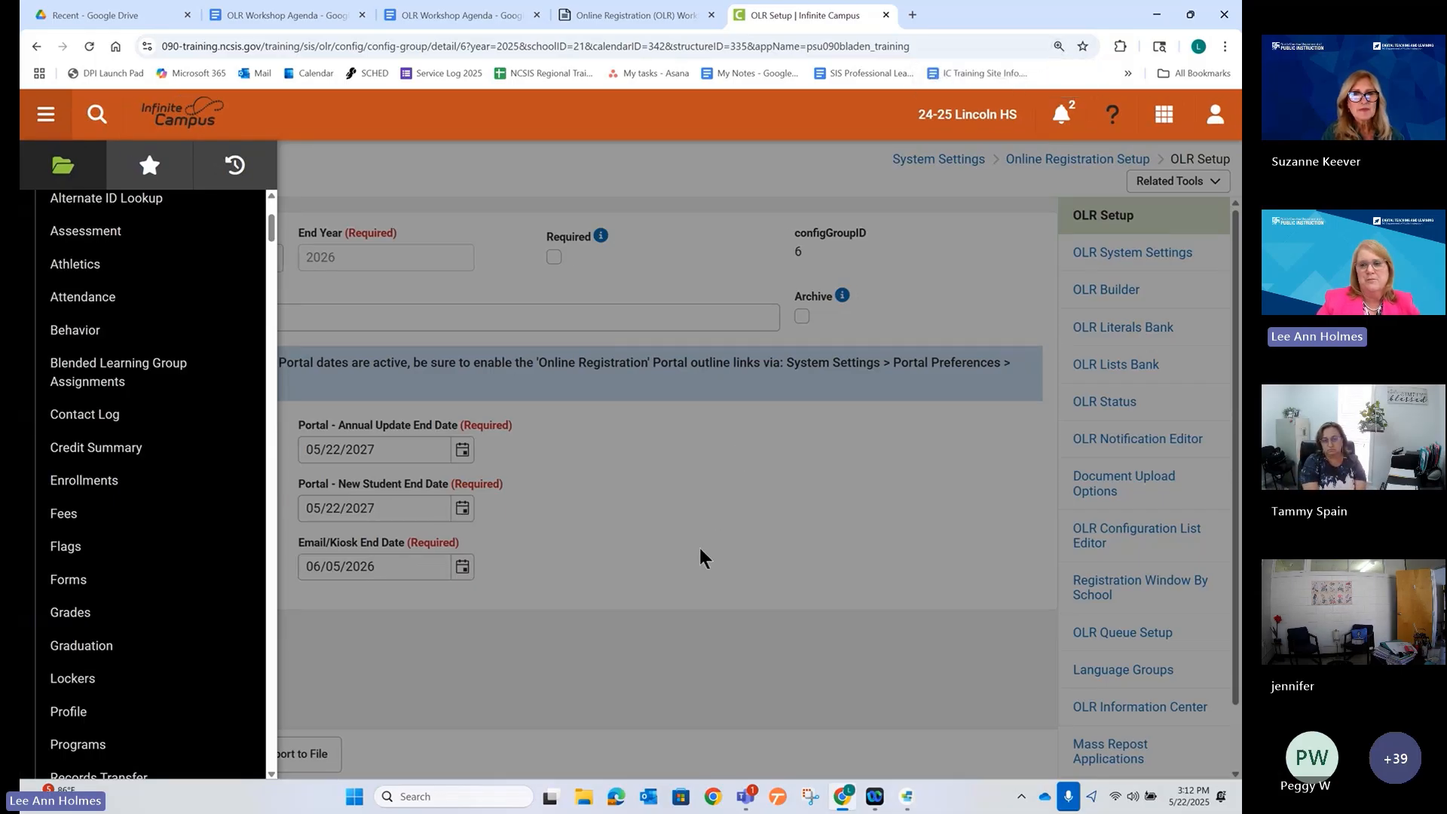
{"action": "left_click", "coordinate": [704, 575]}
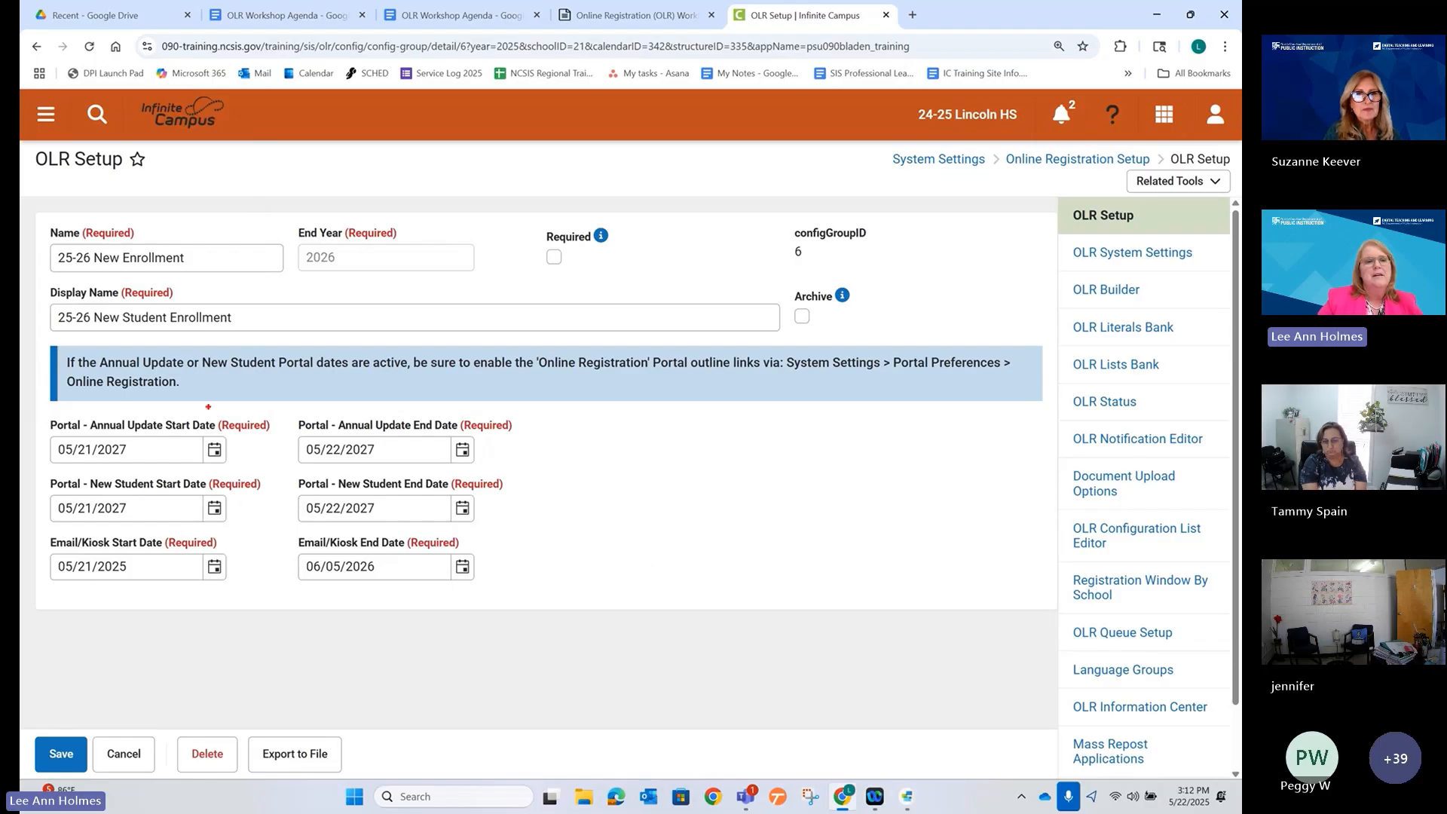
Highlight the portal date fields and the Email/Kiosk window 05/21/2025–06/05/2026.
{"action": "mouse_move", "coordinate": [36, 409]}
{"action": "left_mouse_down"}
{"action": "mouse_move", "coordinate": [165, 469]}
{"action": "mouse_move", "coordinate": [524, 556]}
{"action": "mouse_move", "coordinate": [535, 616]}
{"action": "left_mouse_up"}
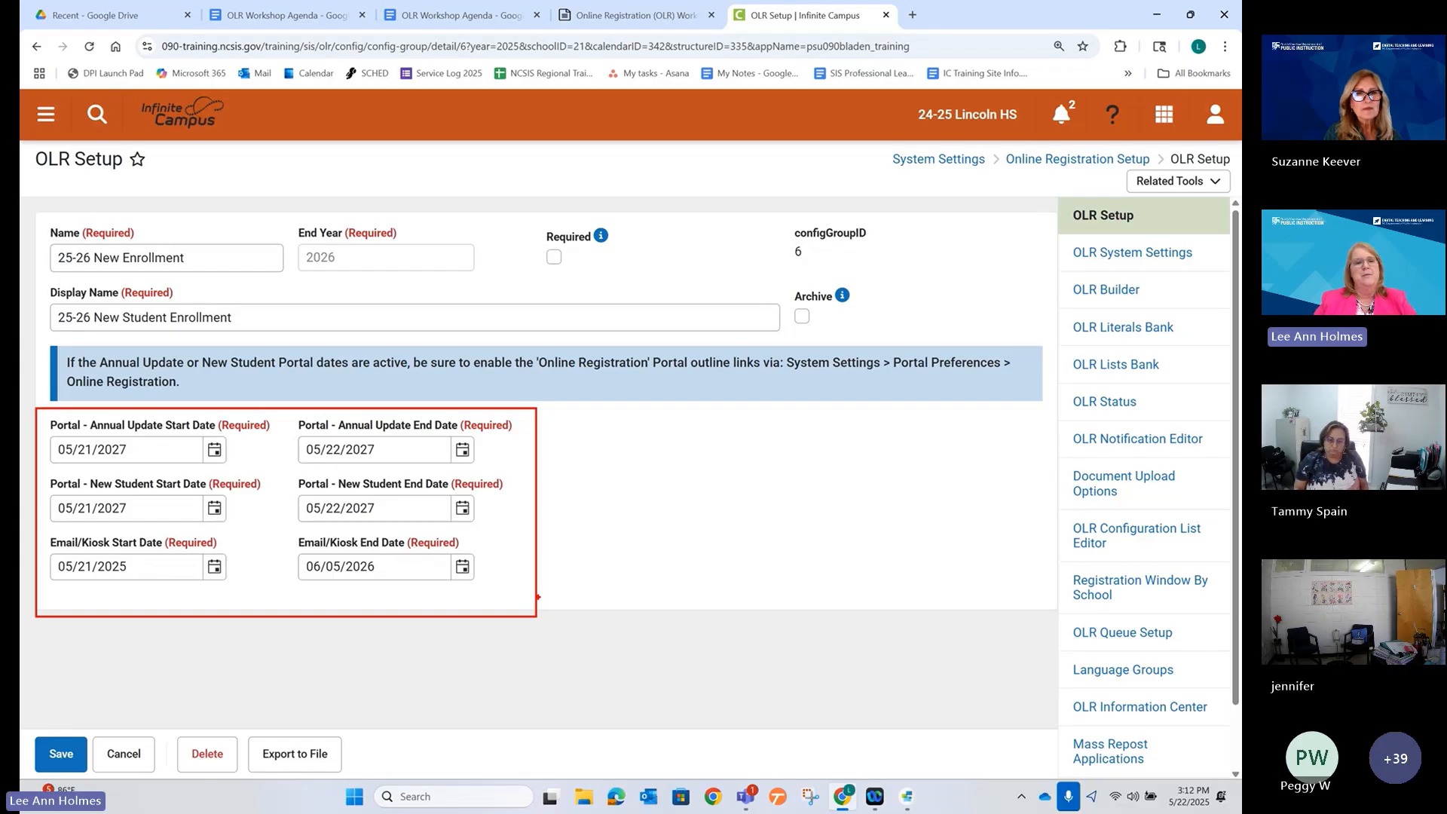
{"action": "key", "text": "Escape"}
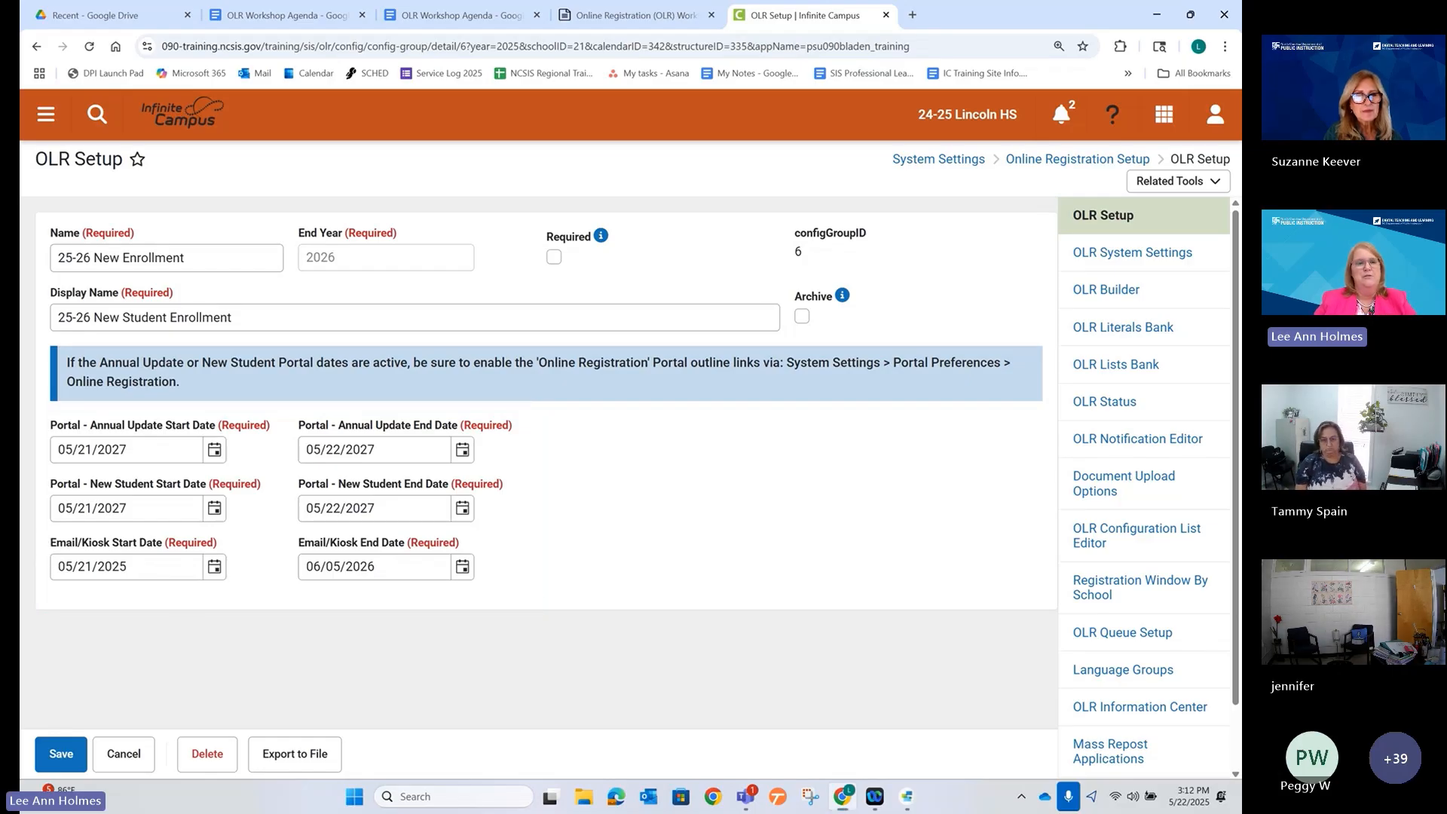
{"action": "left_click_drag", "start_coordinate": [38, 530], "coordinate": [494, 590]}
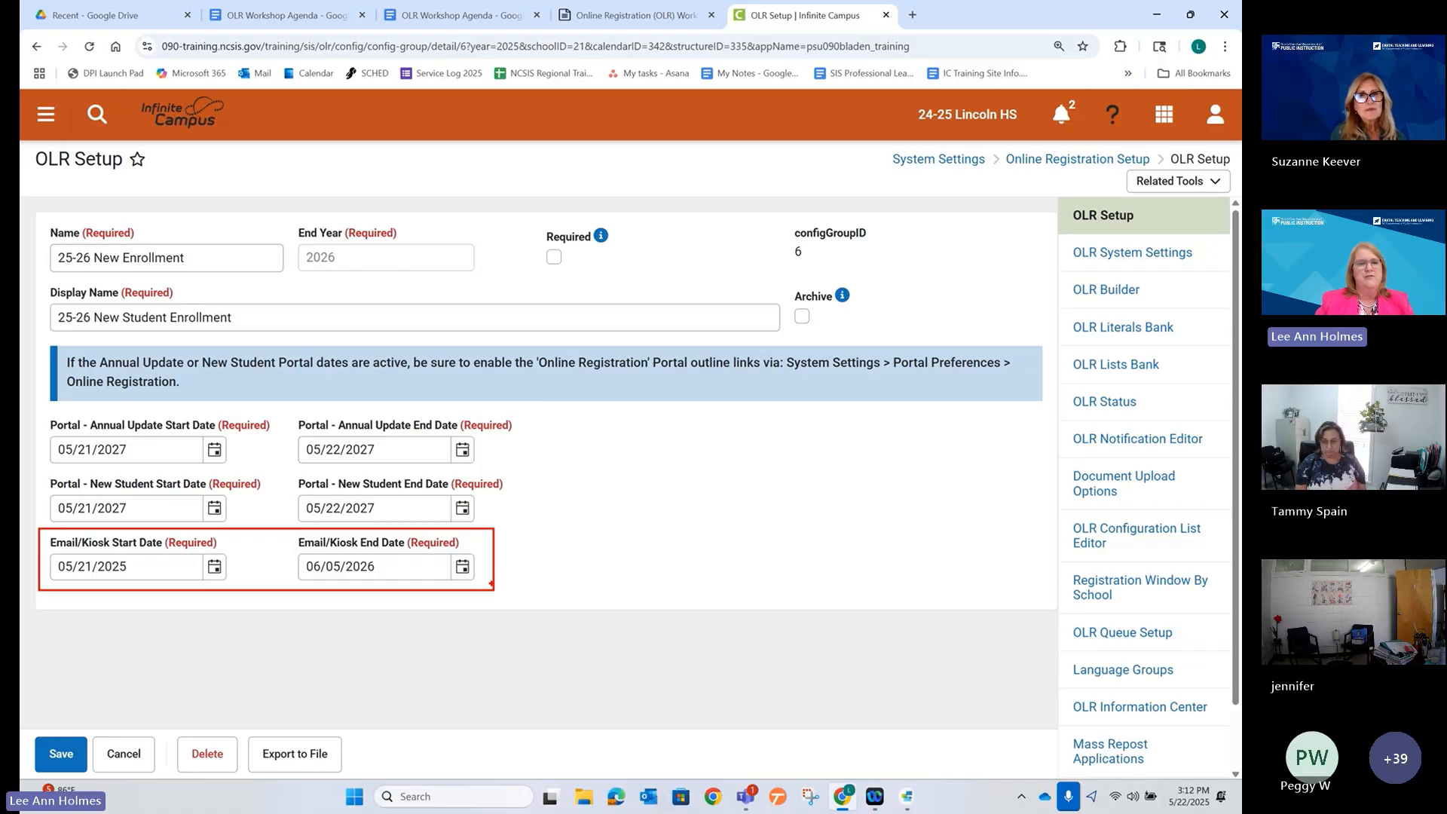
{"action": "key", "text": "Escape"}
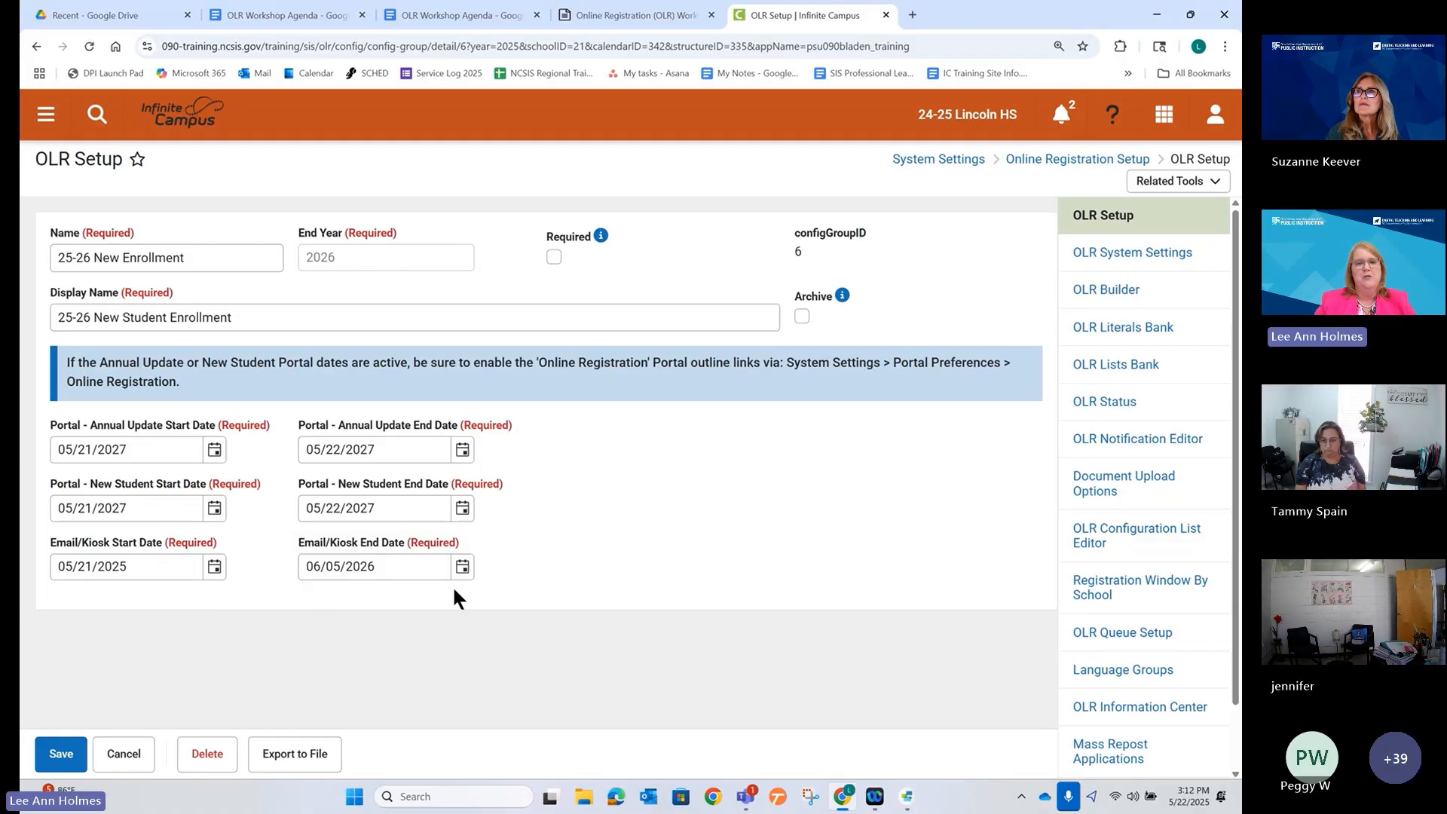
Set the Email/Kiosk End Date to 05/23/2026 with the calendar picker.
{"action": "left_click", "coordinate": [463, 567]}
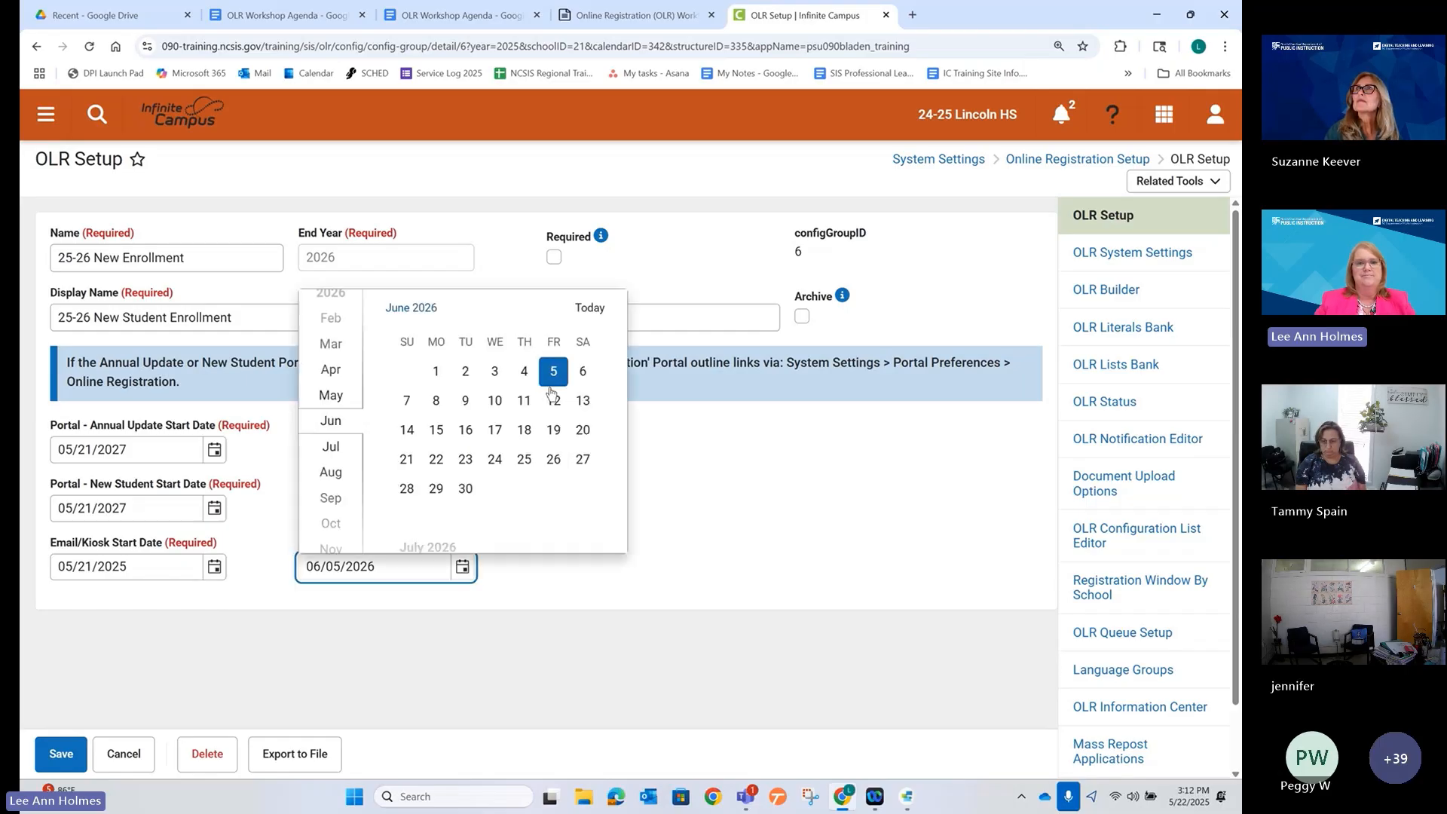
{"action": "scroll", "coordinate": [419, 393], "scroll_direction": "up", "scroll_amount": 2}
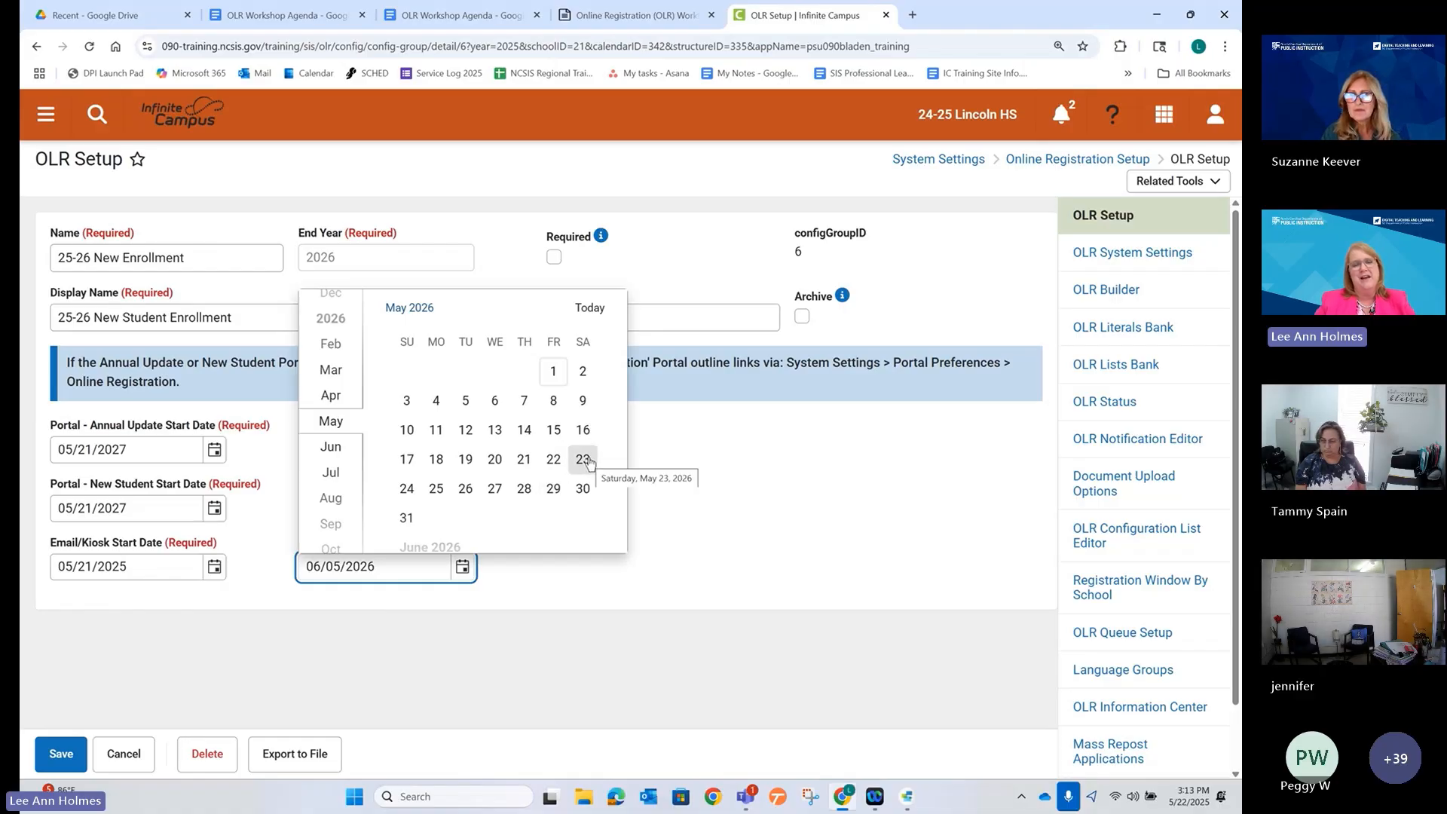
{"action": "left_click", "coordinate": [584, 459]}
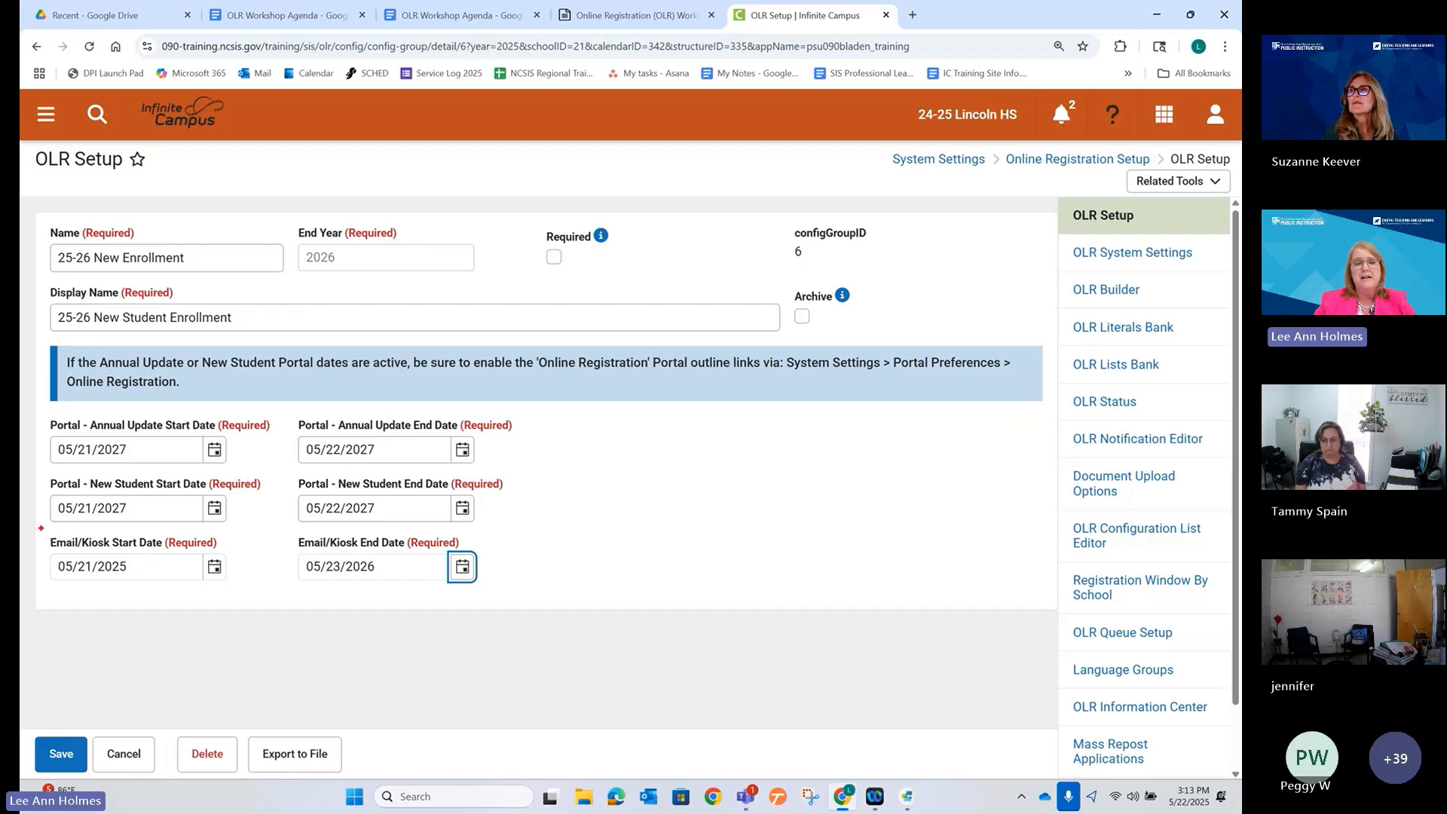
Highlight the updated Email/Kiosk and New Student portal dates, then save the configuration.
{"action": "mouse_move", "coordinate": [41, 528]}
{"action": "left_mouse_down"}
{"action": "mouse_move", "coordinate": [445, 595]}
{"action": "mouse_move", "coordinate": [502, 588]}
{"action": "left_mouse_up"}
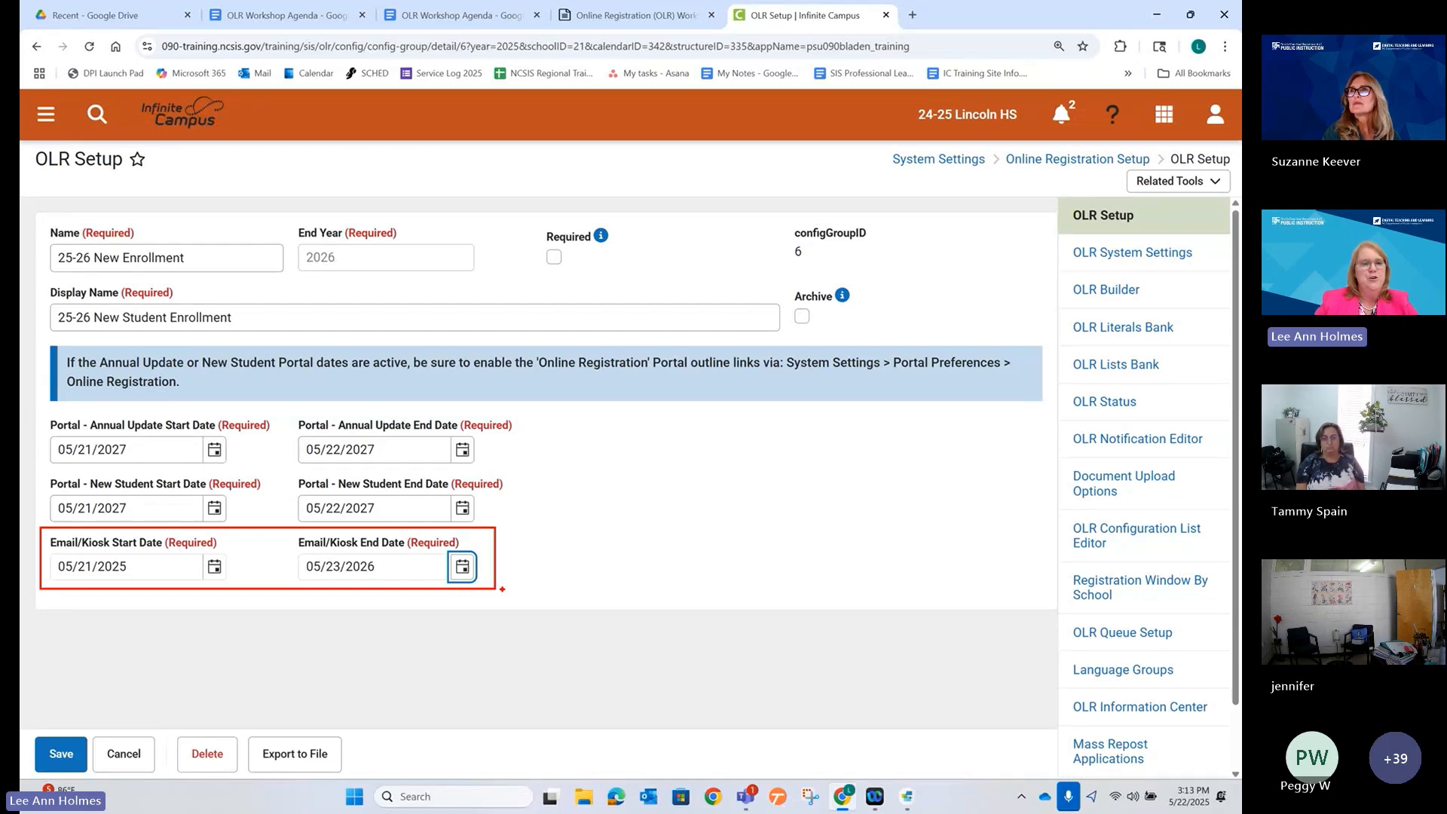
{"action": "key", "text": "Escape"}
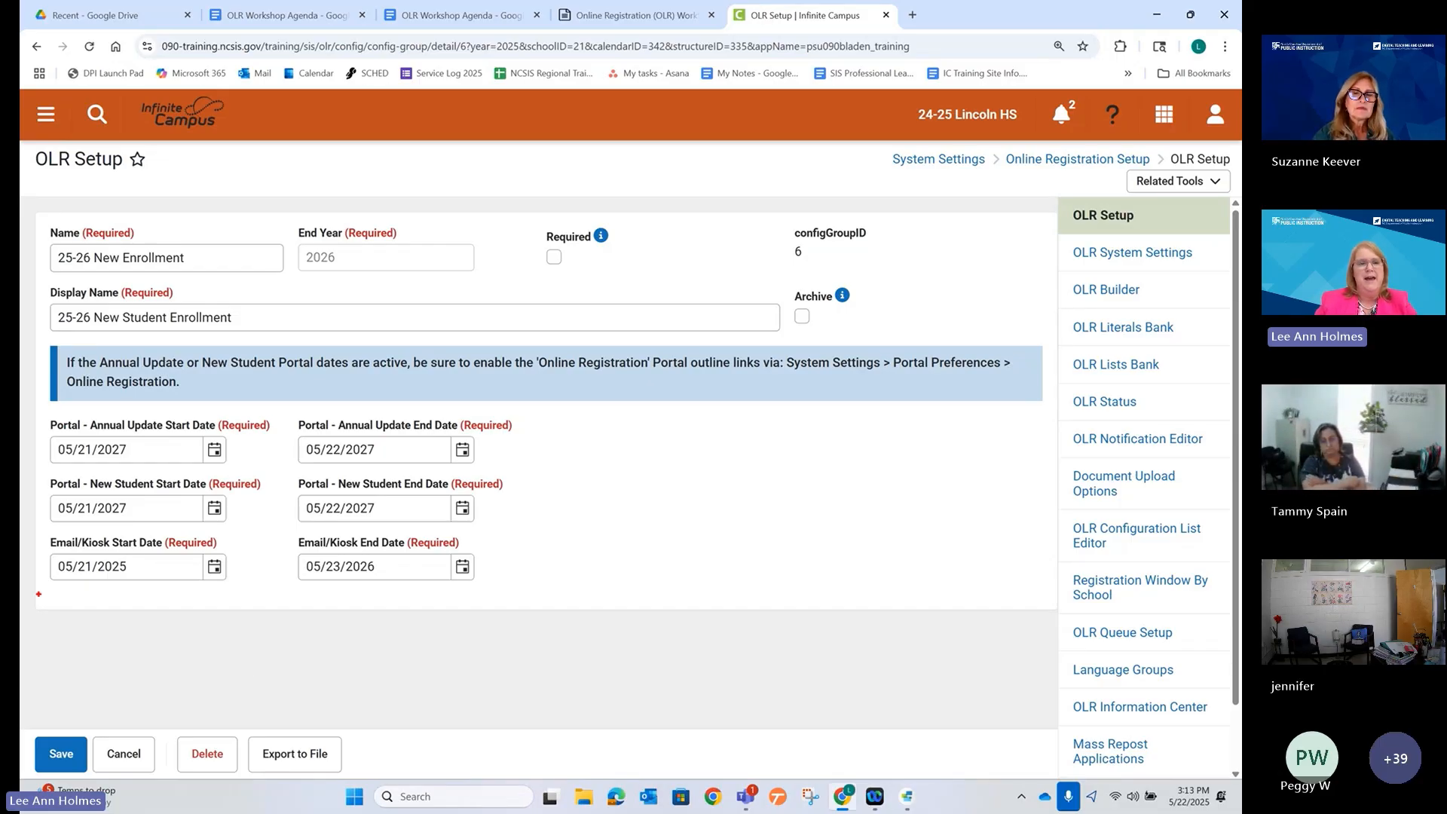
{"action": "left_click_drag", "start_coordinate": [36, 472], "coordinate": [516, 528]}
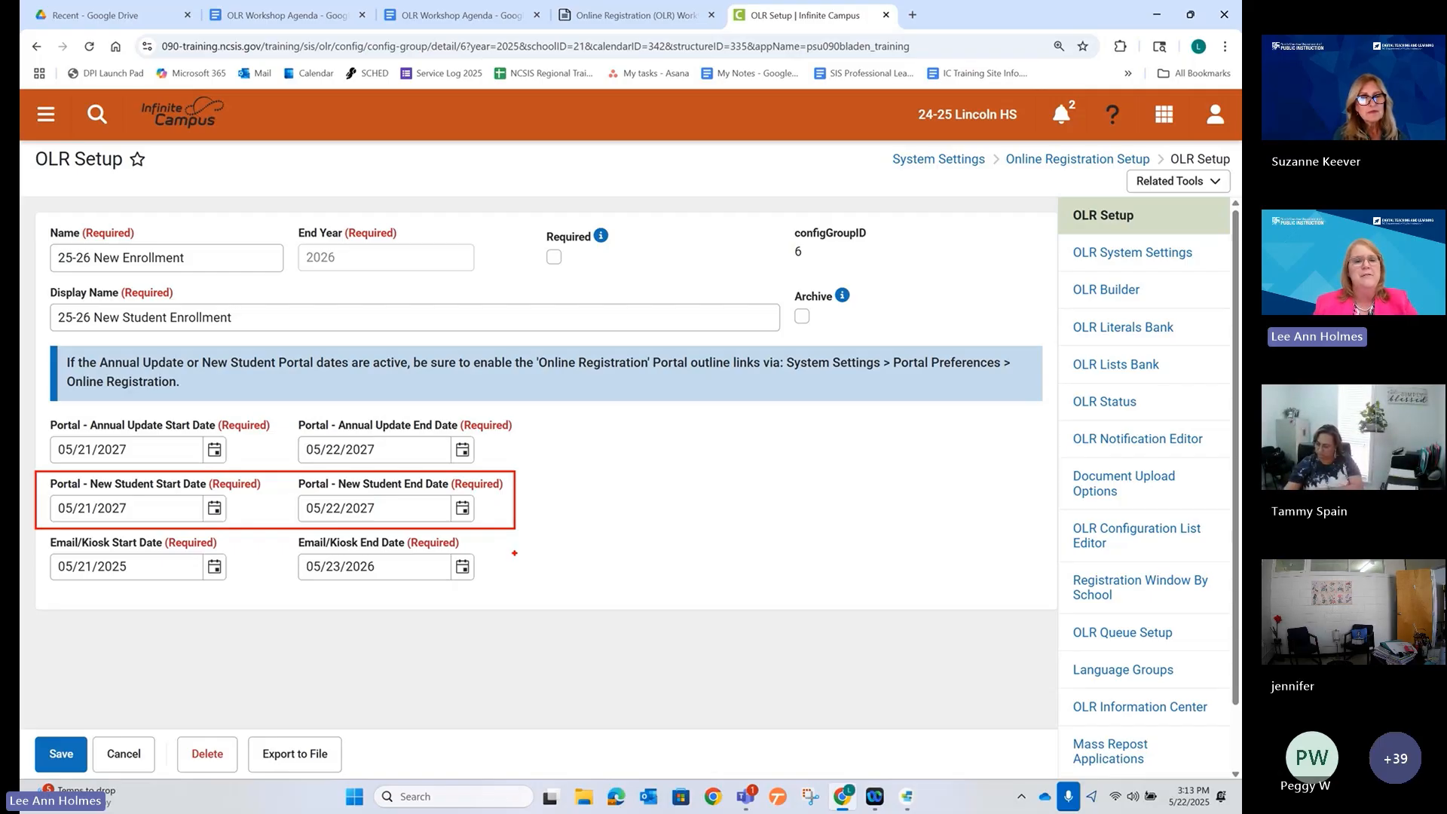
{"action": "key", "text": "Escape"}
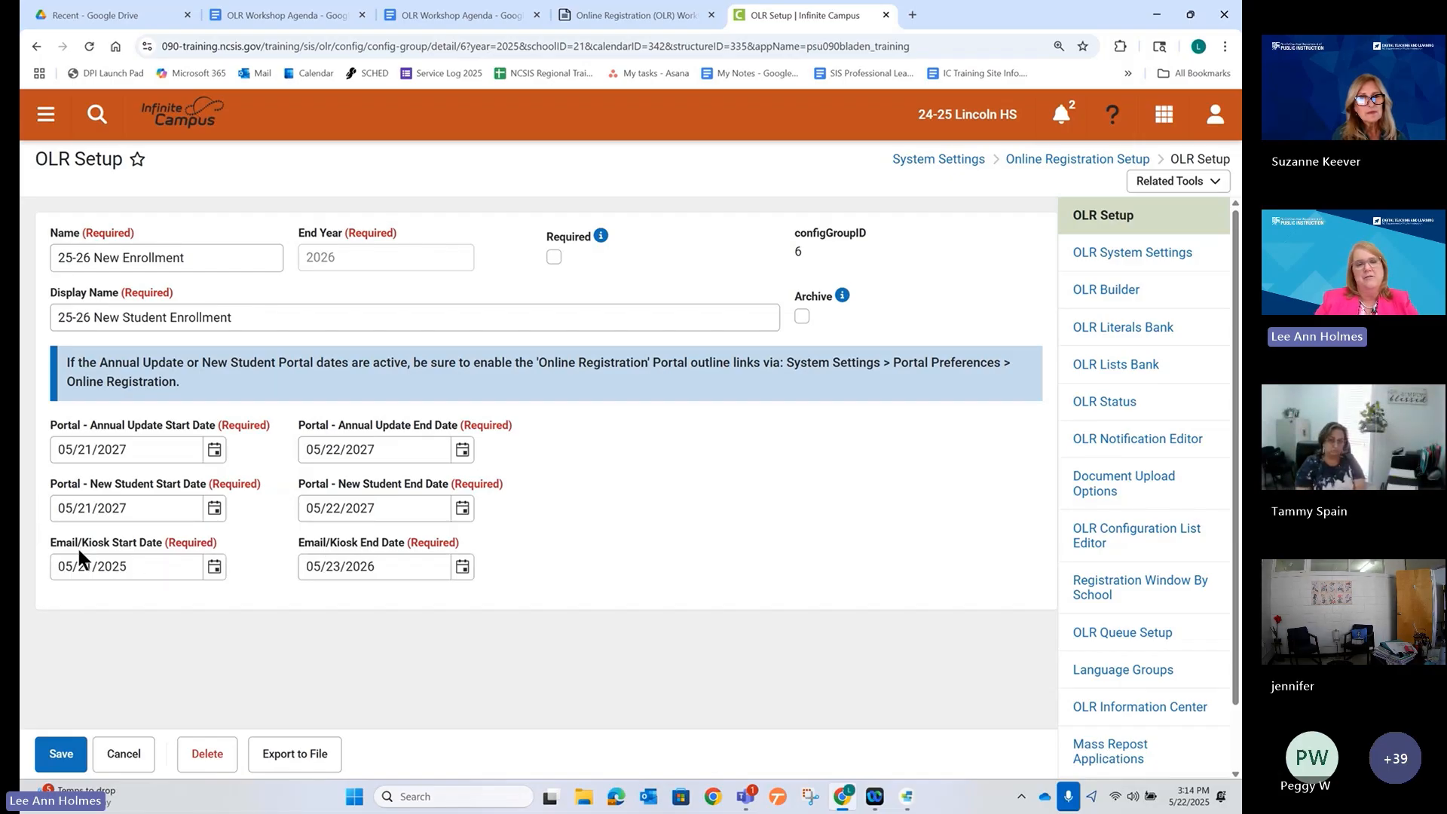
{"action": "left_click", "coordinate": [61, 756]}
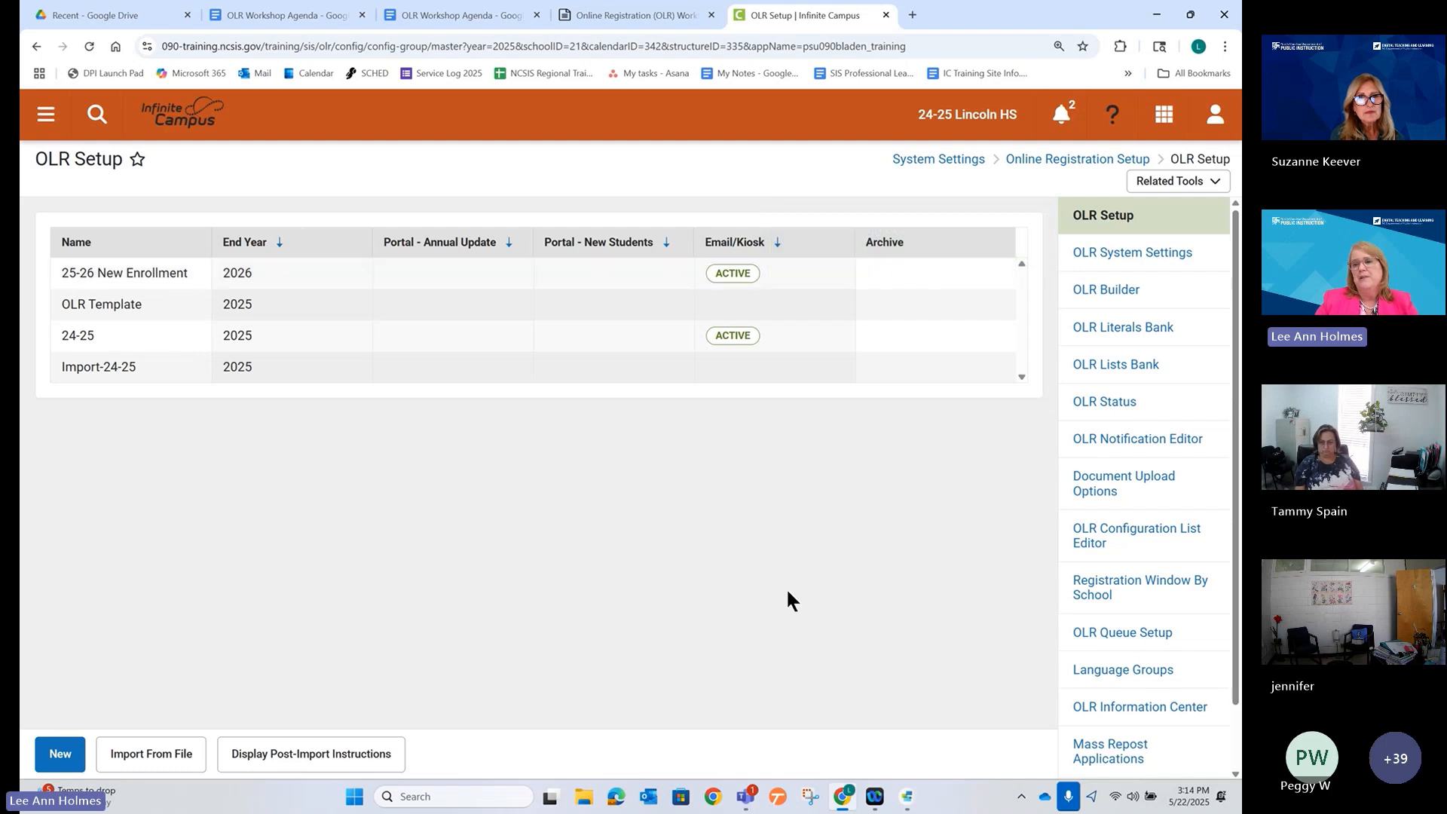
Open the OLR Information Center from the OLR Setup sidebar for 25-26 New Enrollment.
{"action": "scroll", "coordinate": [1100, 545], "scroll_direction": "down", "scroll_amount": 1}
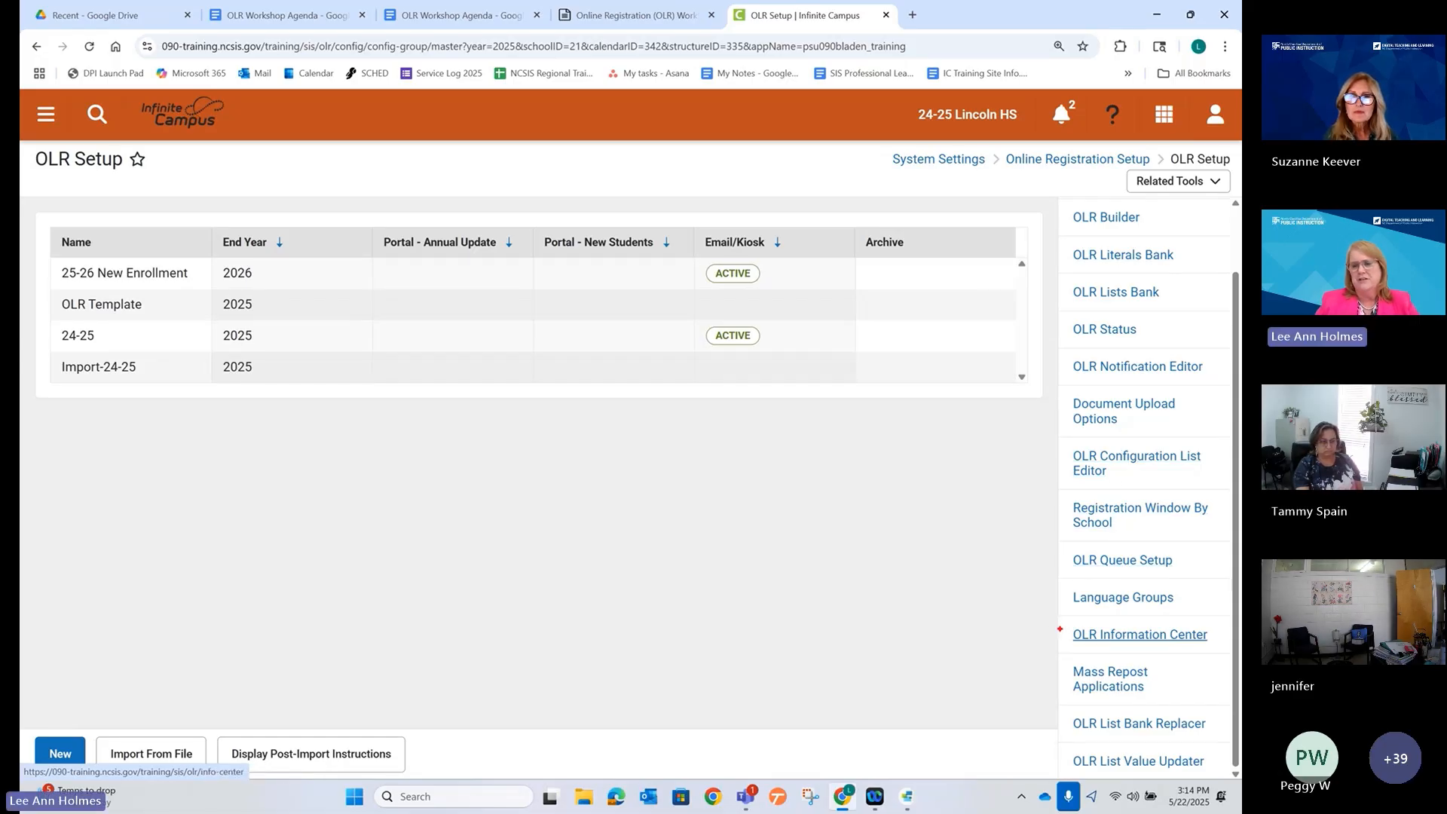
{"action": "left_click_drag", "start_coordinate": [1061, 632], "coordinate": [957, 620]}
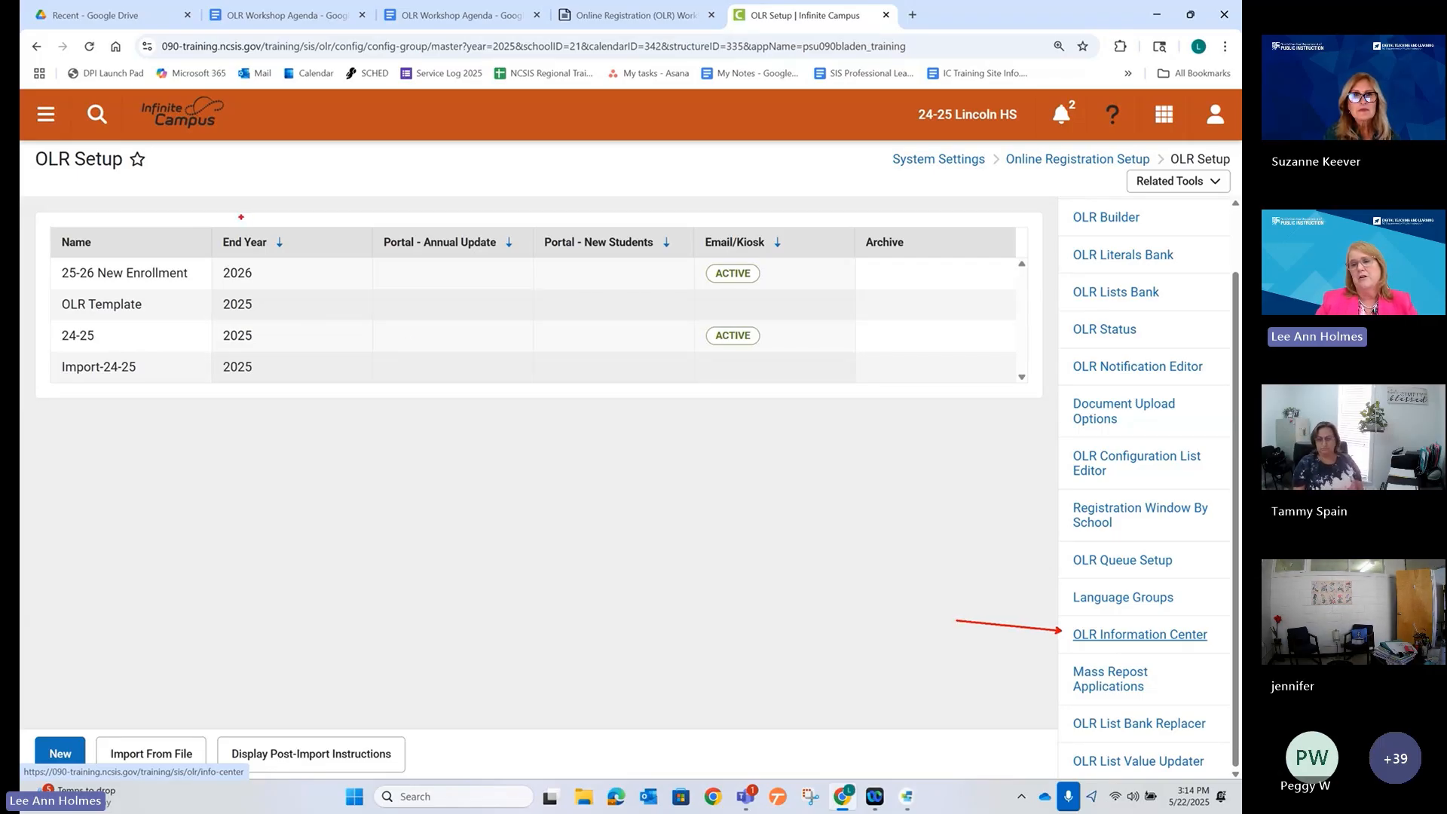
{"action": "left_click", "coordinate": [1107, 635]}
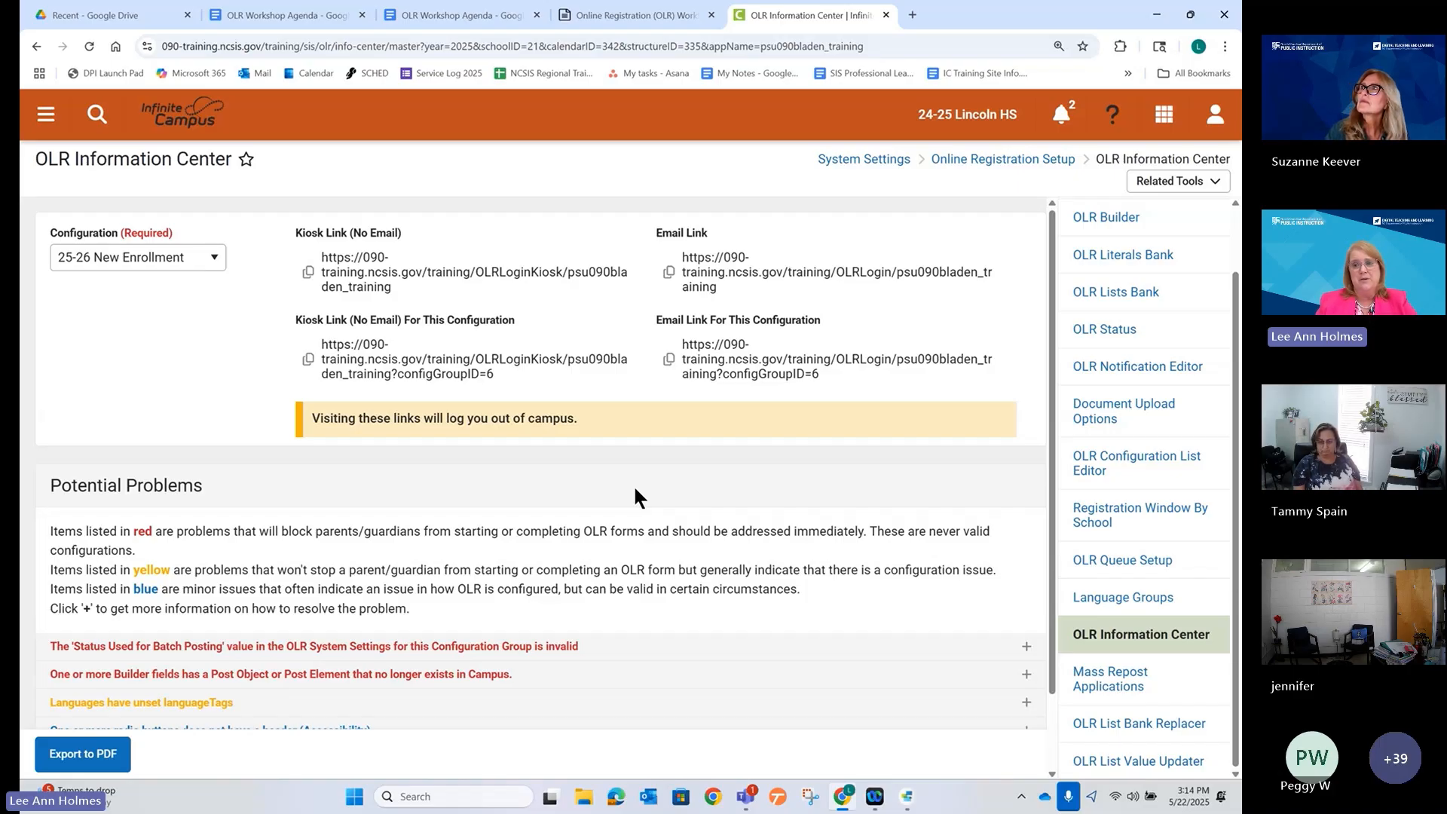
Highlight this configuration's kiosk link and email link on the Information Center page.
{"action": "scroll", "coordinate": [495, 633], "scroll_direction": "down", "scroll_amount": 2}
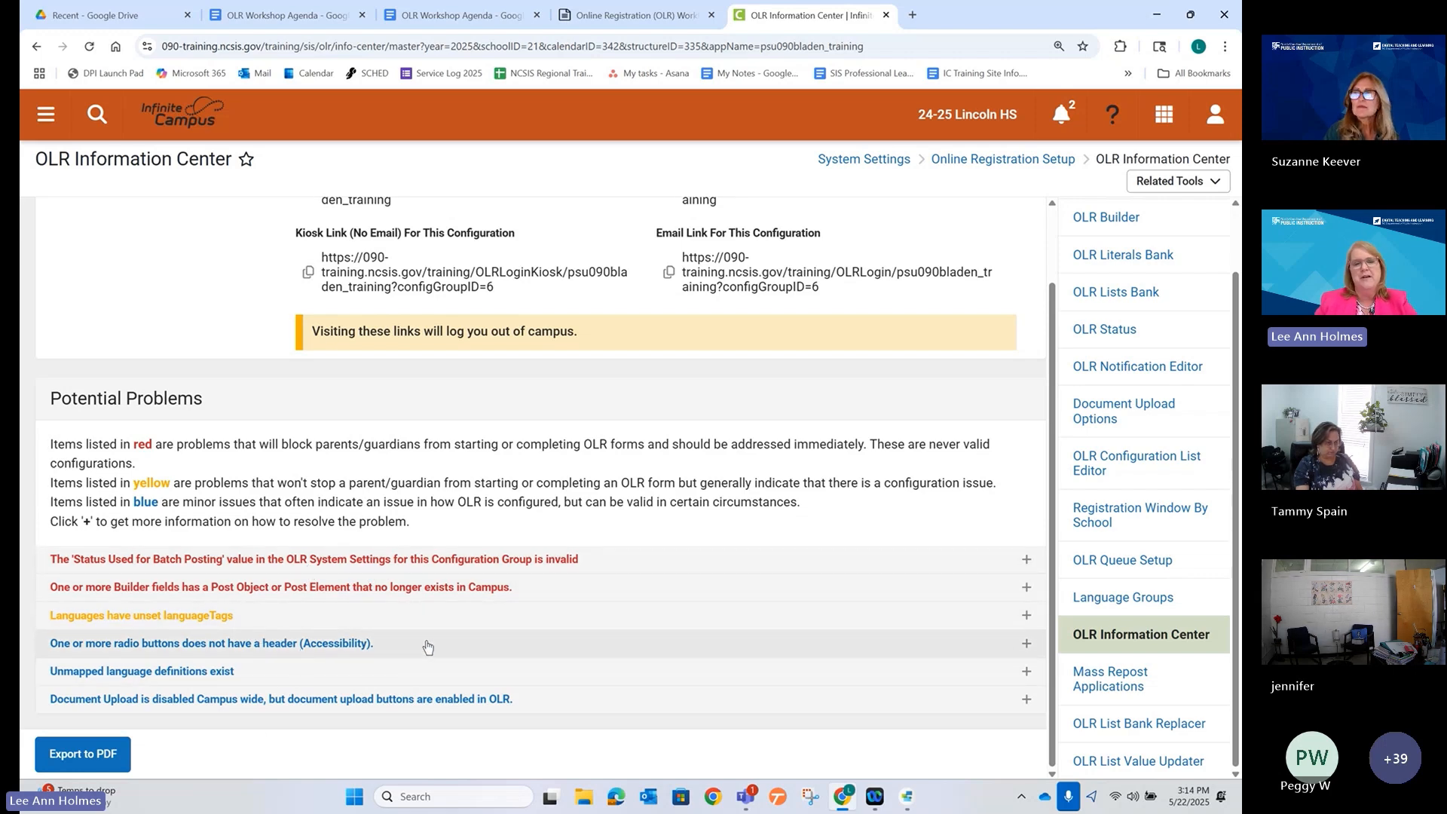
{"action": "scroll", "coordinate": [428, 647], "scroll_direction": "up", "scroll_amount": 1}
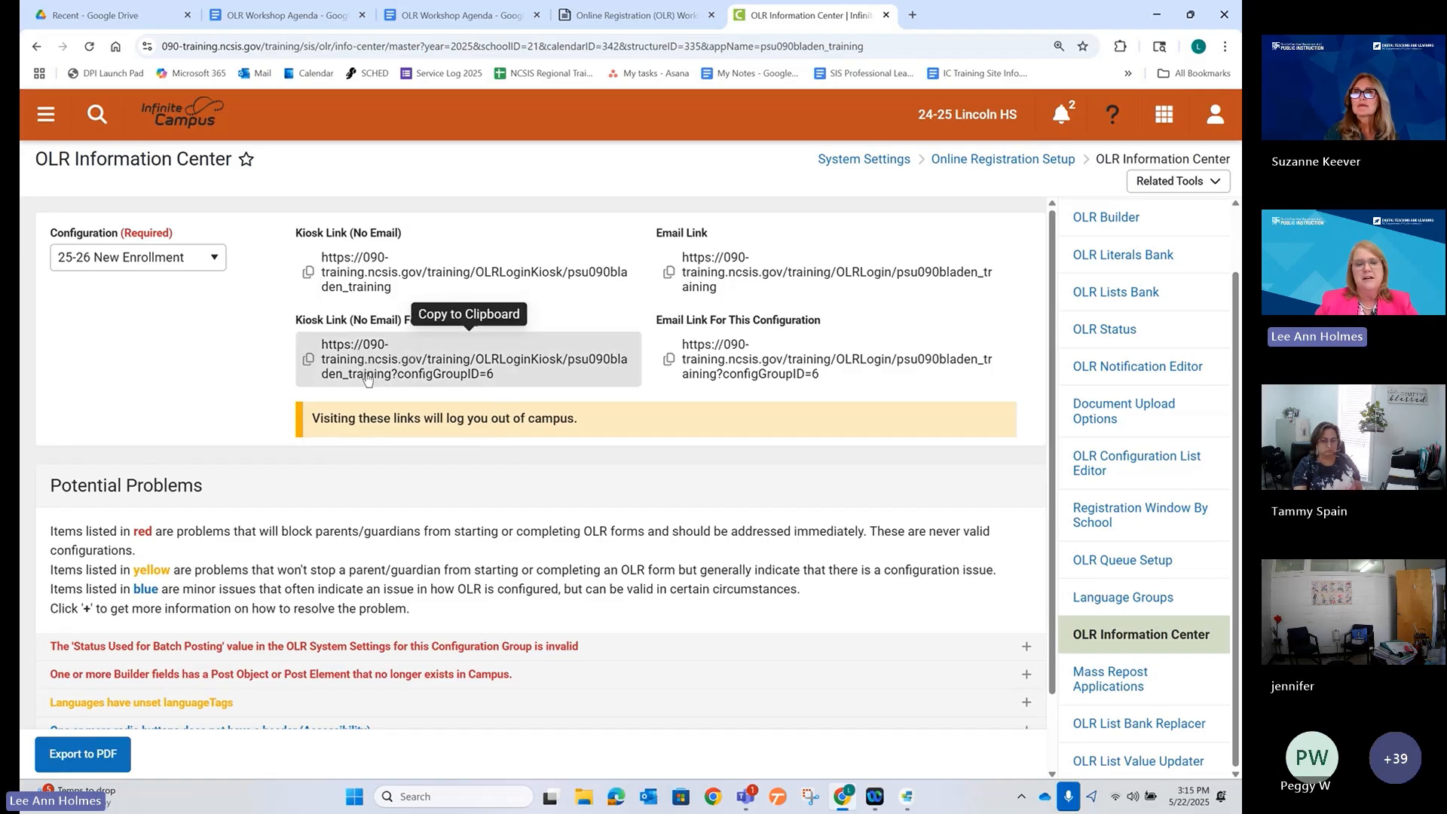
{"action": "mouse_move", "coordinate": [279, 304]}
{"action": "left_mouse_down"}
{"action": "mouse_move", "coordinate": [416, 355]}
{"action": "mouse_move", "coordinate": [658, 394]}
{"action": "left_mouse_up"}
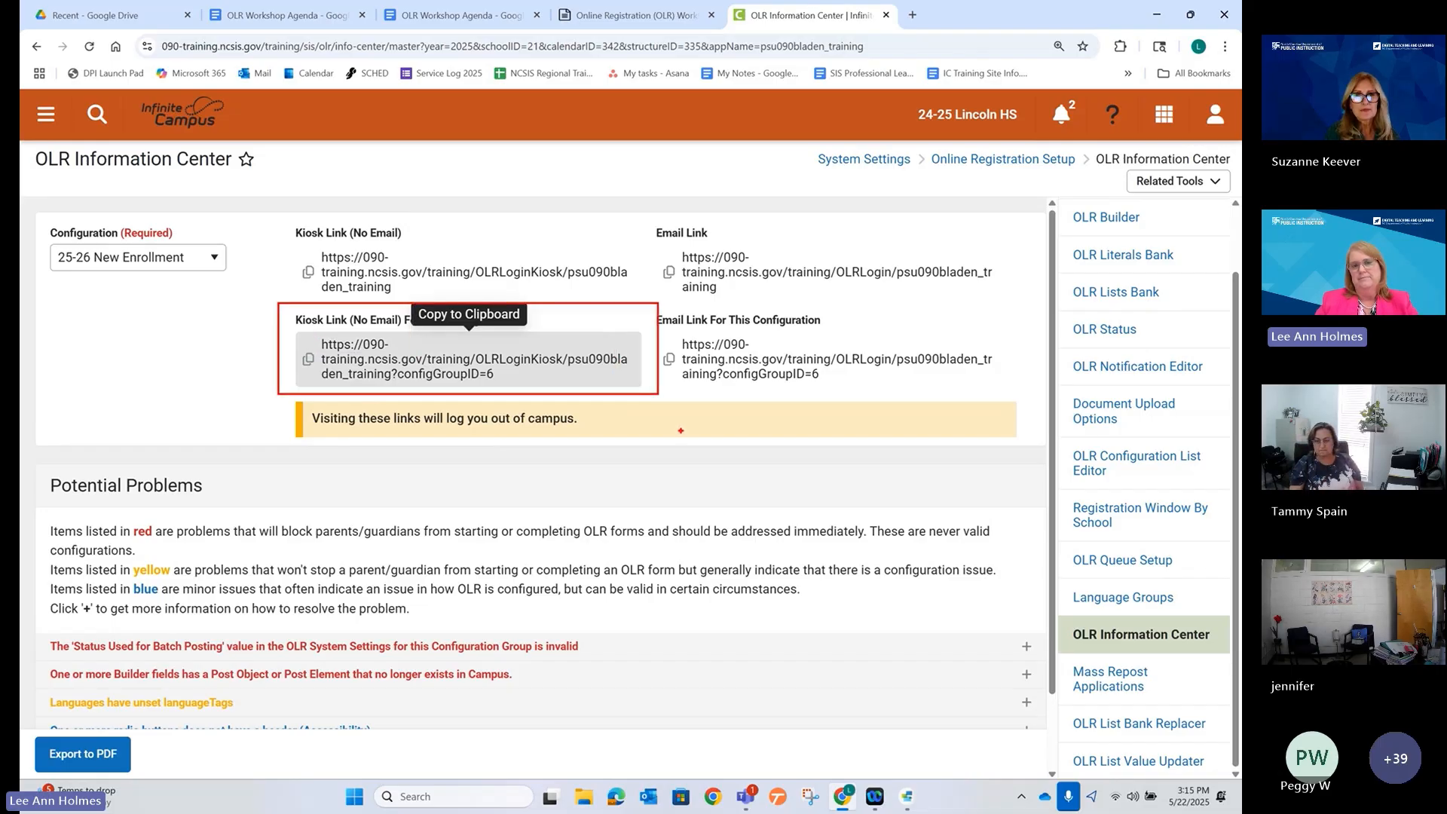
{"action": "key", "text": "Escape"}
{"action": "key", "text": "ctrl+2"}
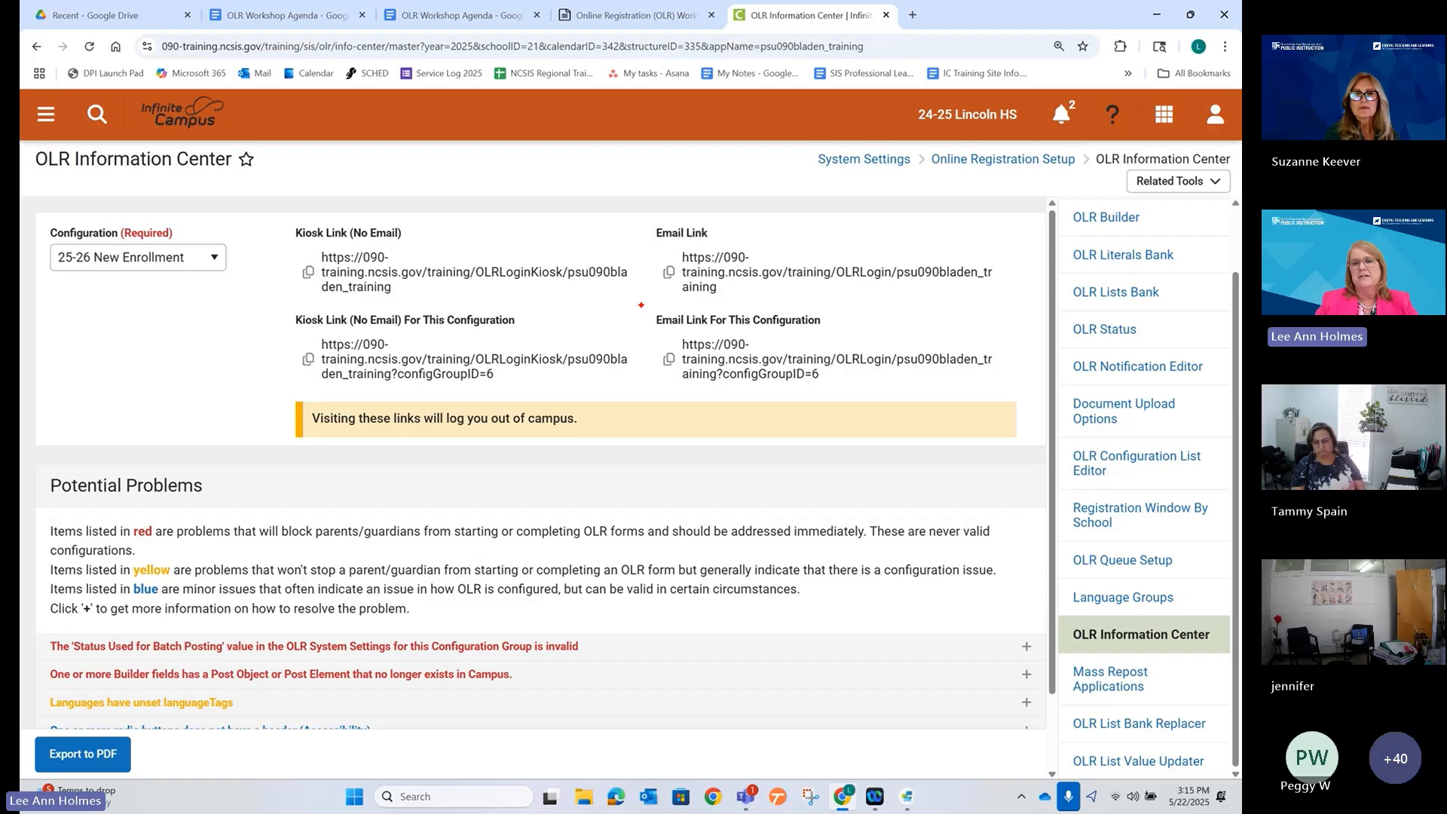
{"action": "left_click_drag", "start_coordinate": [641, 309], "coordinate": [1010, 387]}
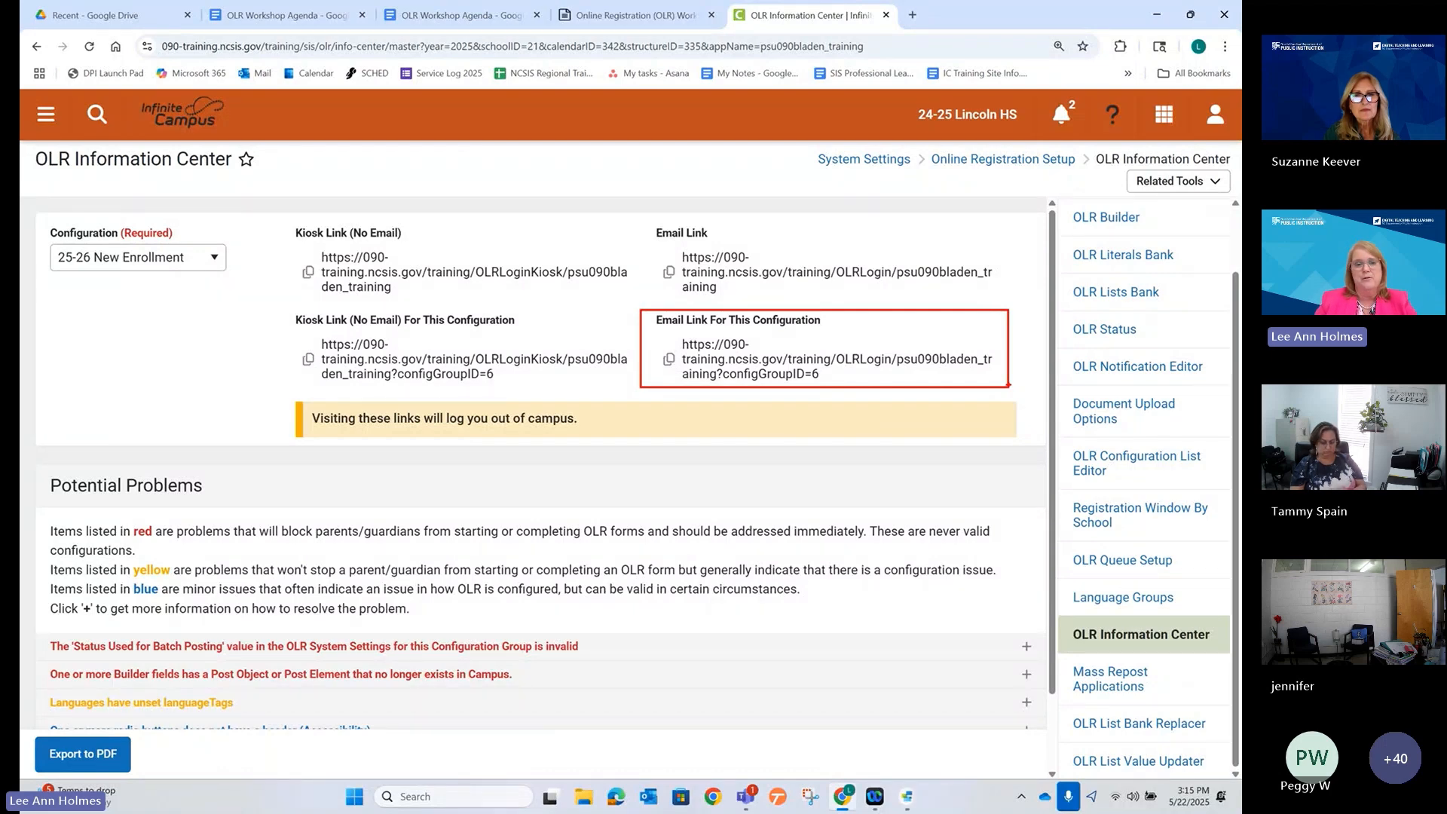
{"action": "key", "text": "Escape"}
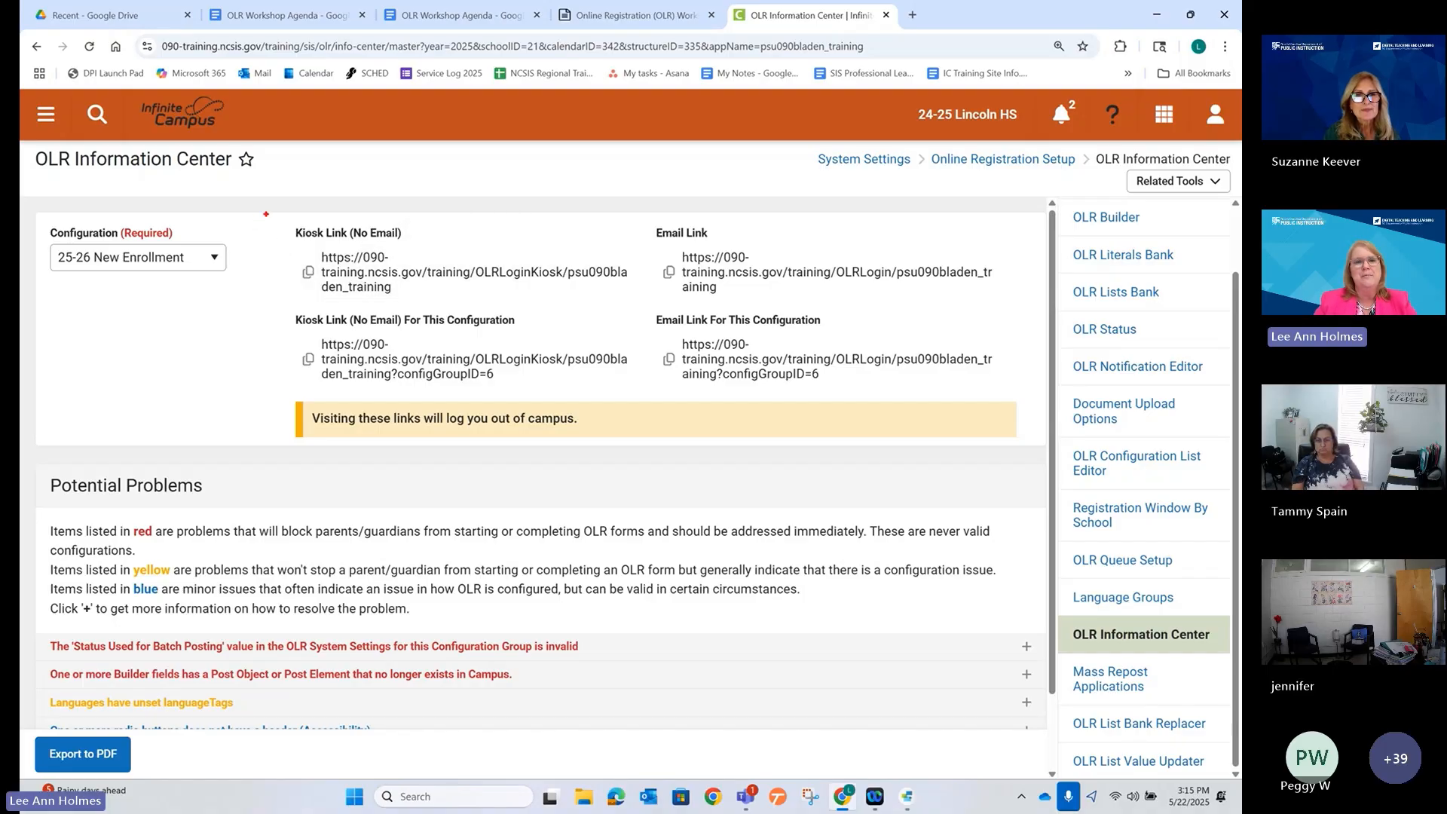
Copy the 'Kiosk Link (No Email) For This Configuration' to the clipboard.
{"action": "mouse_move", "coordinate": [266, 213]}
{"action": "left_mouse_down"}
{"action": "mouse_move", "coordinate": [477, 389]}
{"action": "mouse_move", "coordinate": [643, 393]}
{"action": "left_mouse_up"}
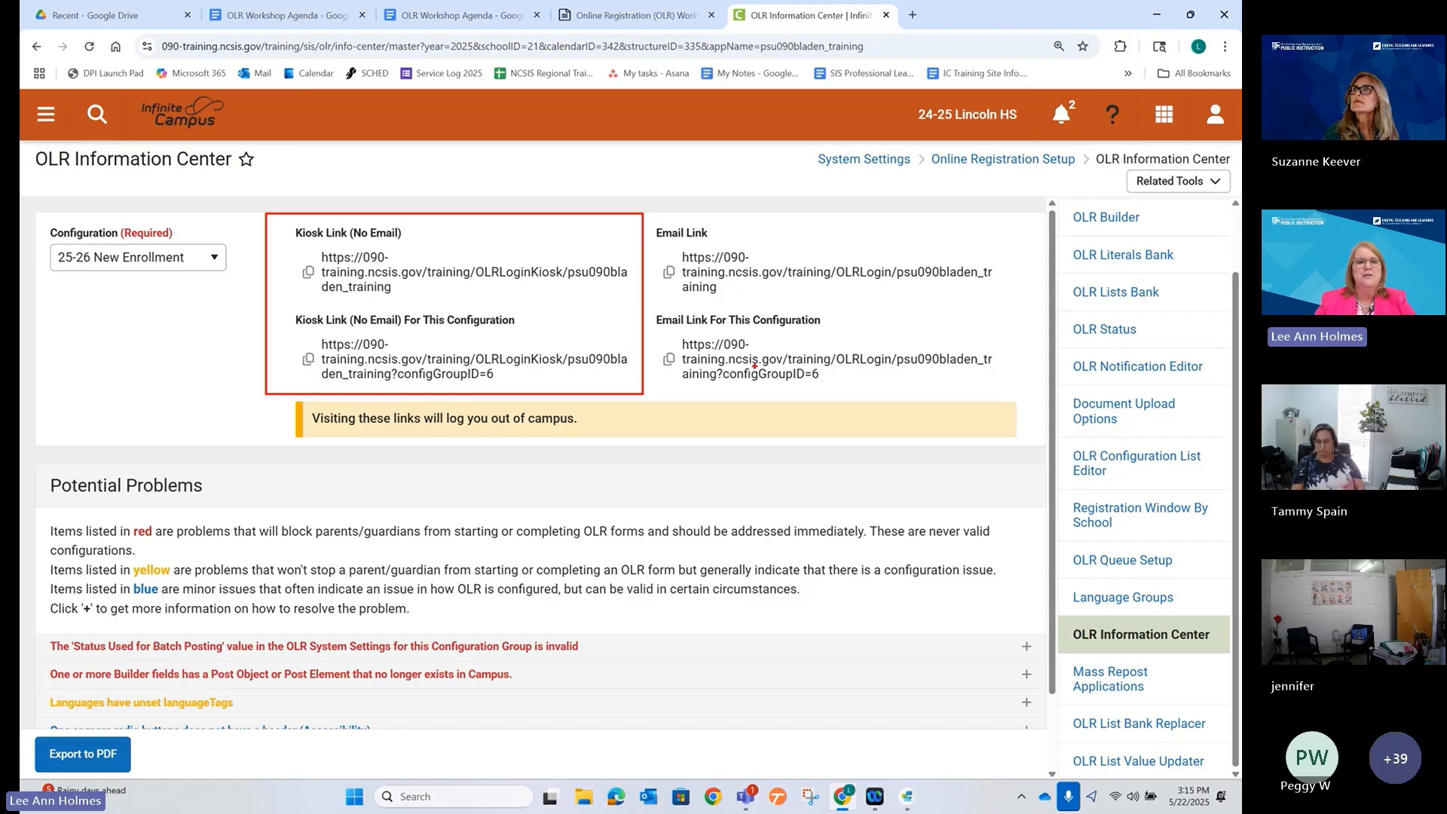
{"action": "key", "text": "Escape"}
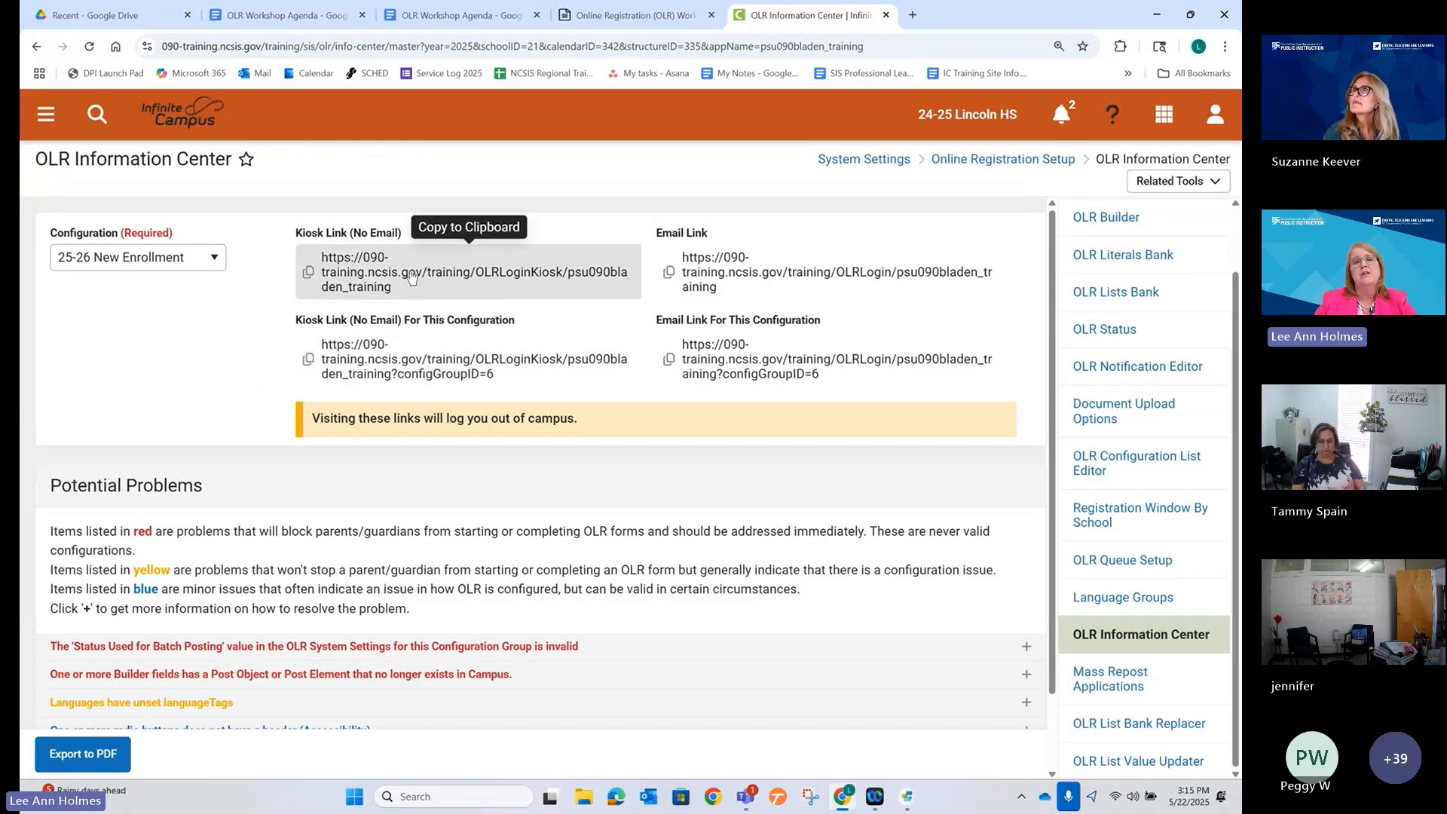
{"action": "left_click", "coordinate": [361, 365]}
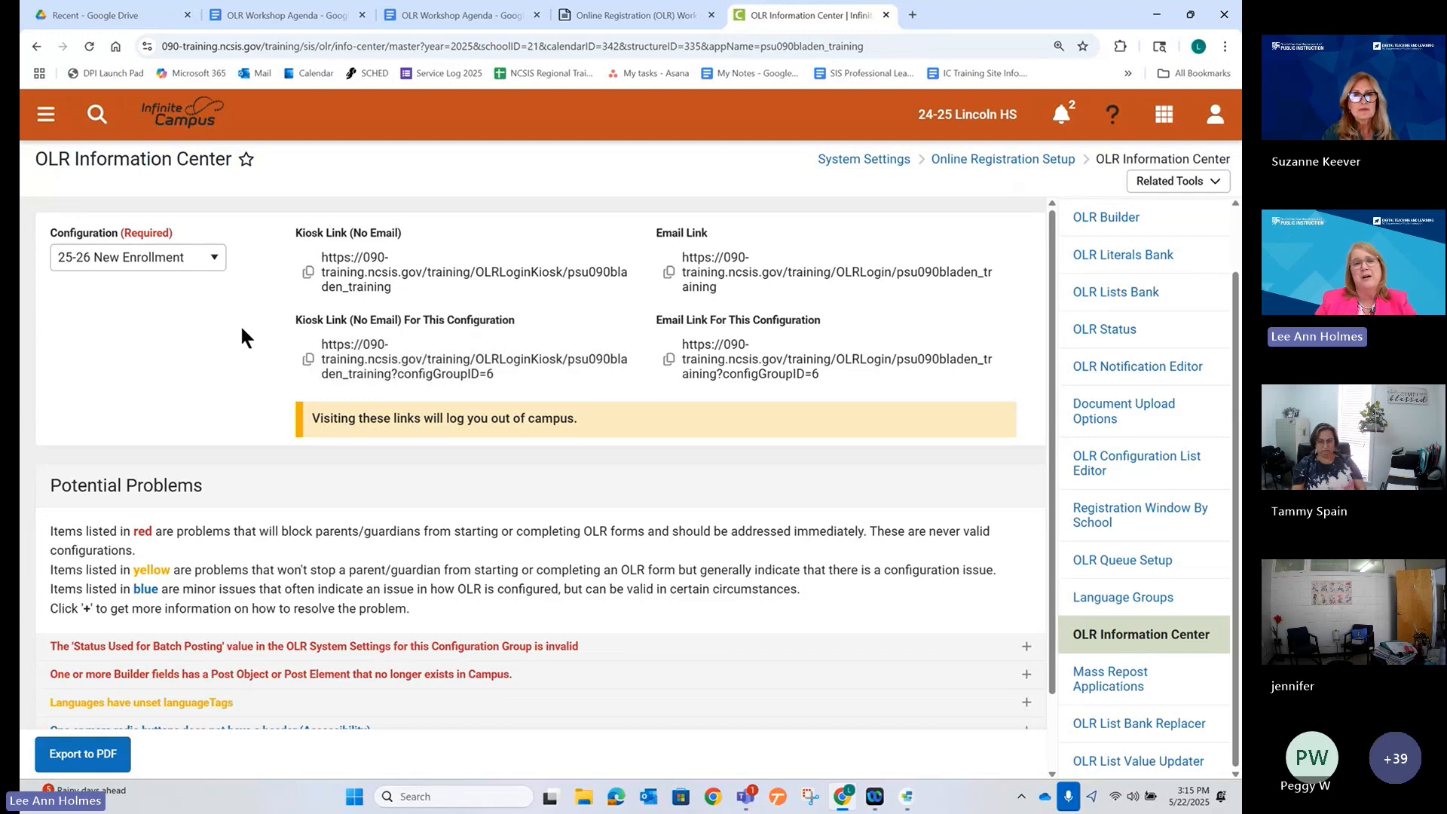
{"action": "left_click", "coordinate": [362, 356]}
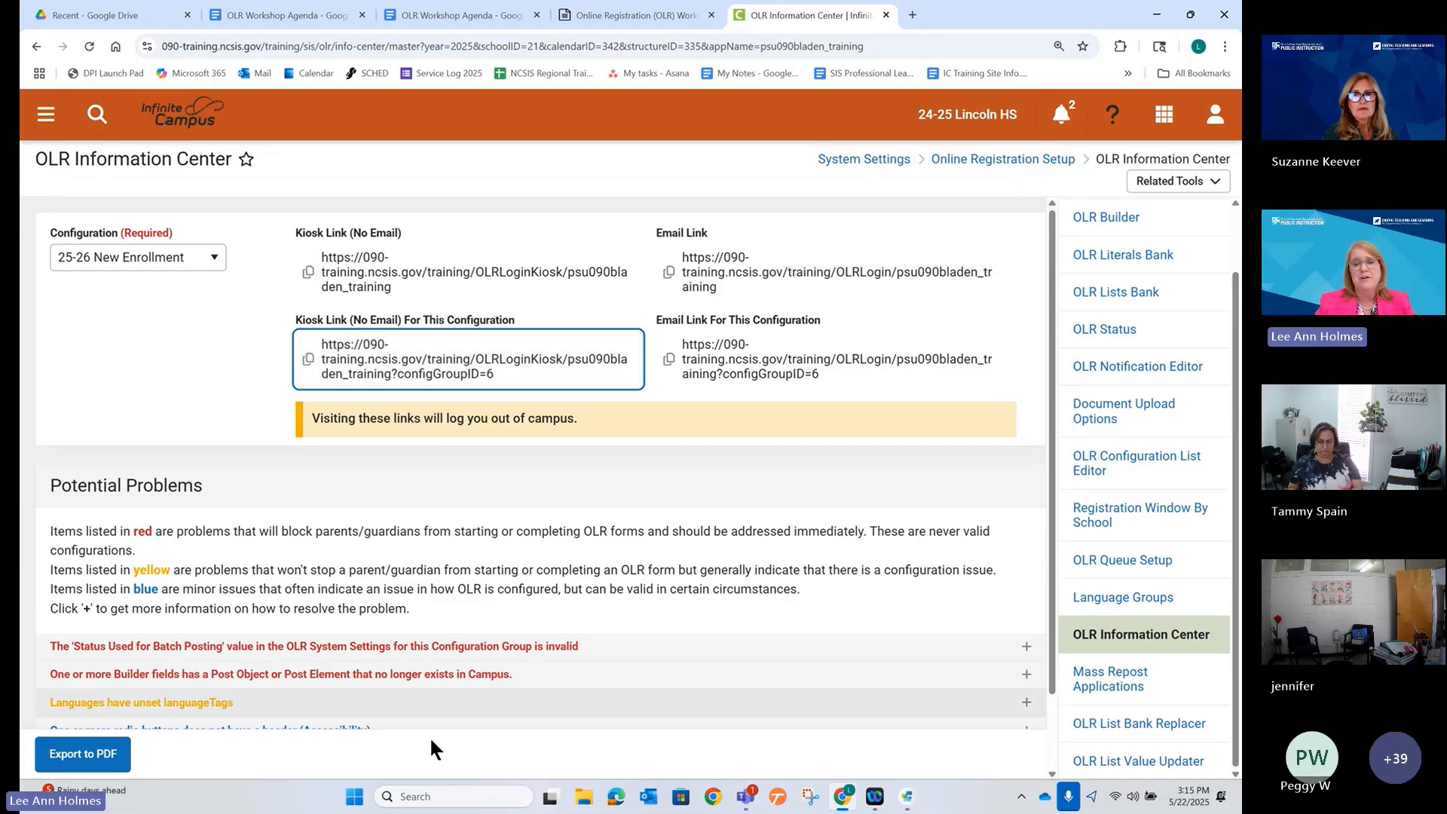
Load the copied kiosk link in a new Microsoft Edge window.
{"action": "left_click", "coordinate": [612, 805]}
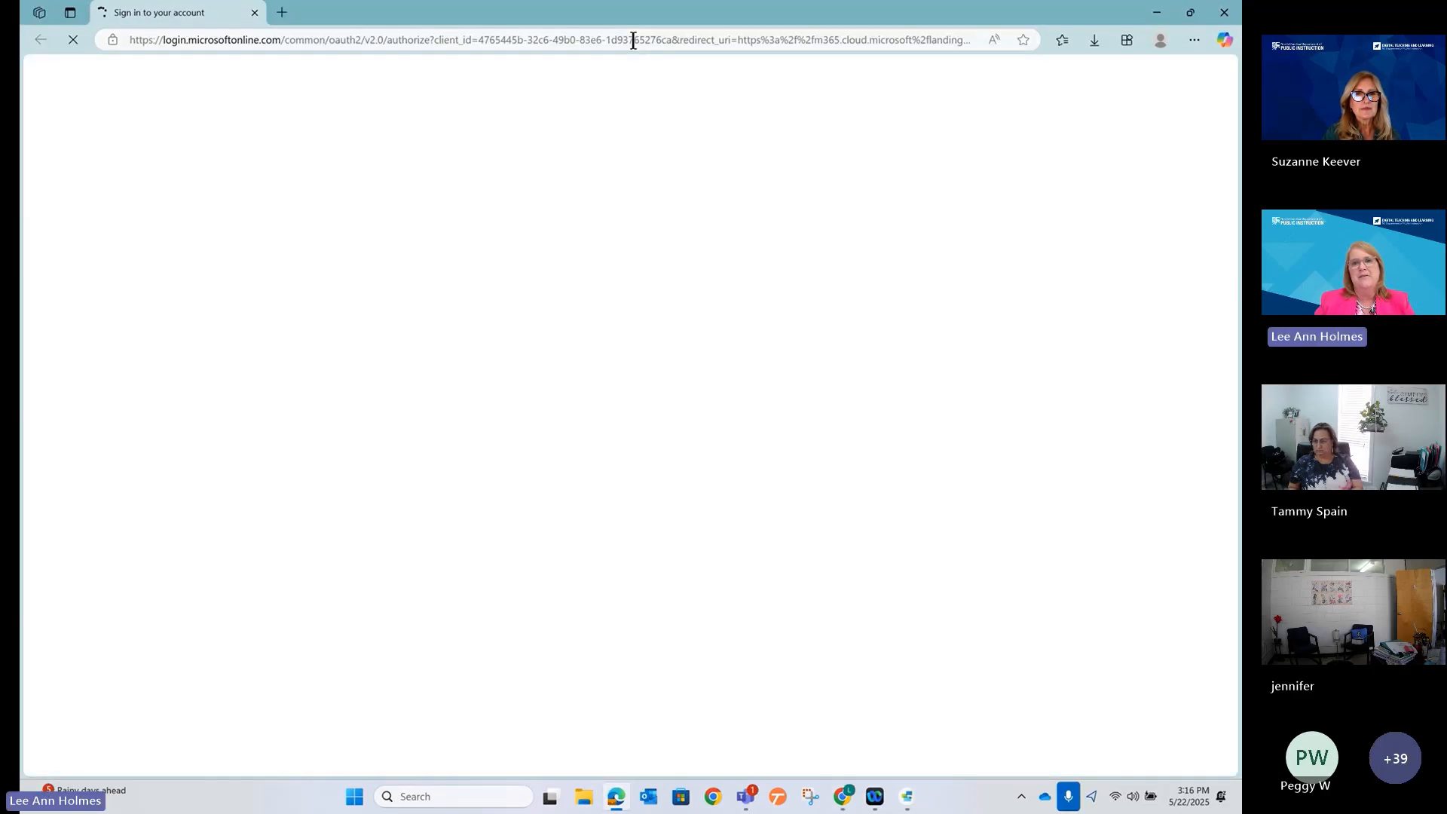
{"action": "left_click", "coordinate": [633, 41]}
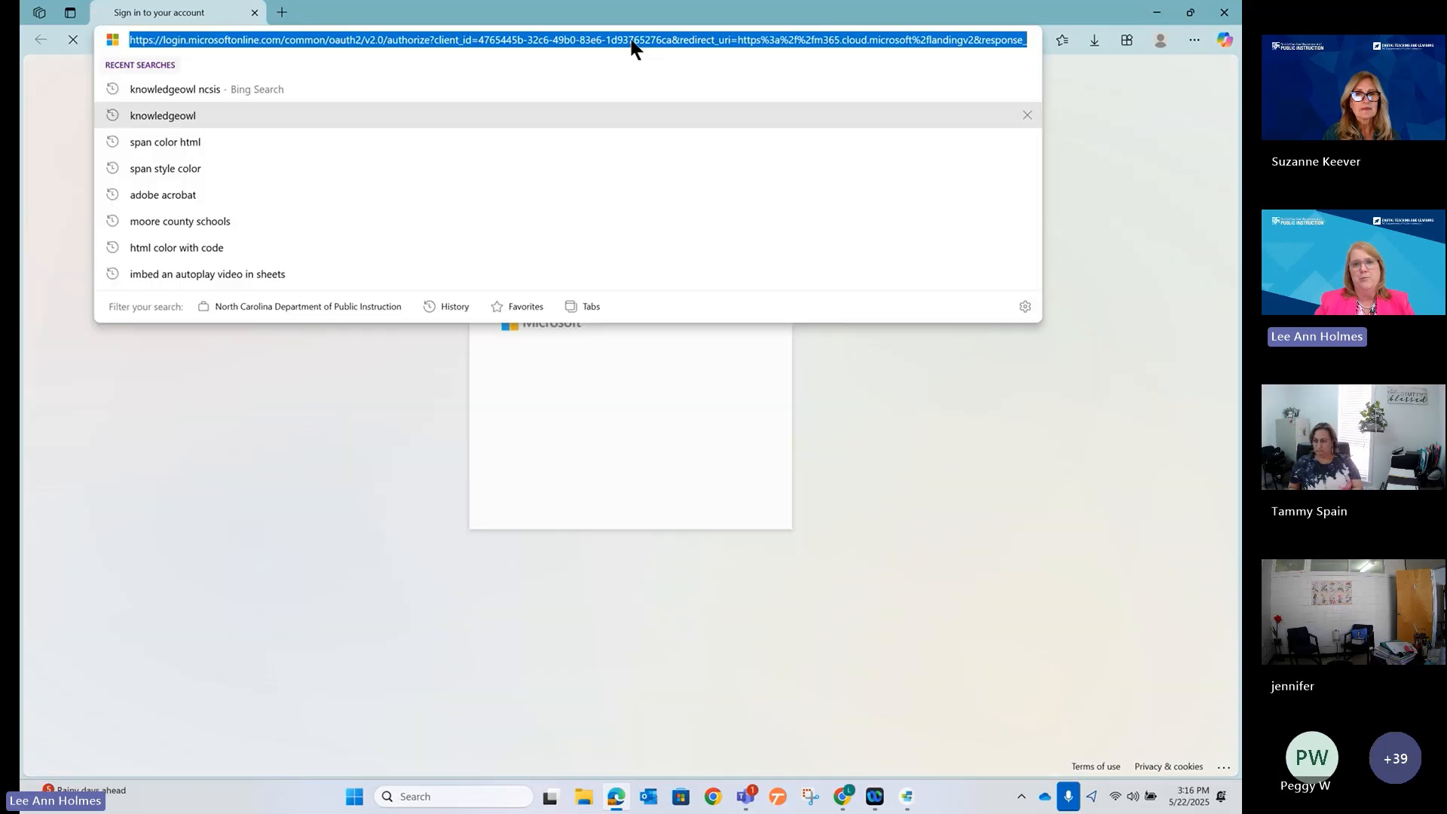
{"action": "key", "text": "ctrl+v"}
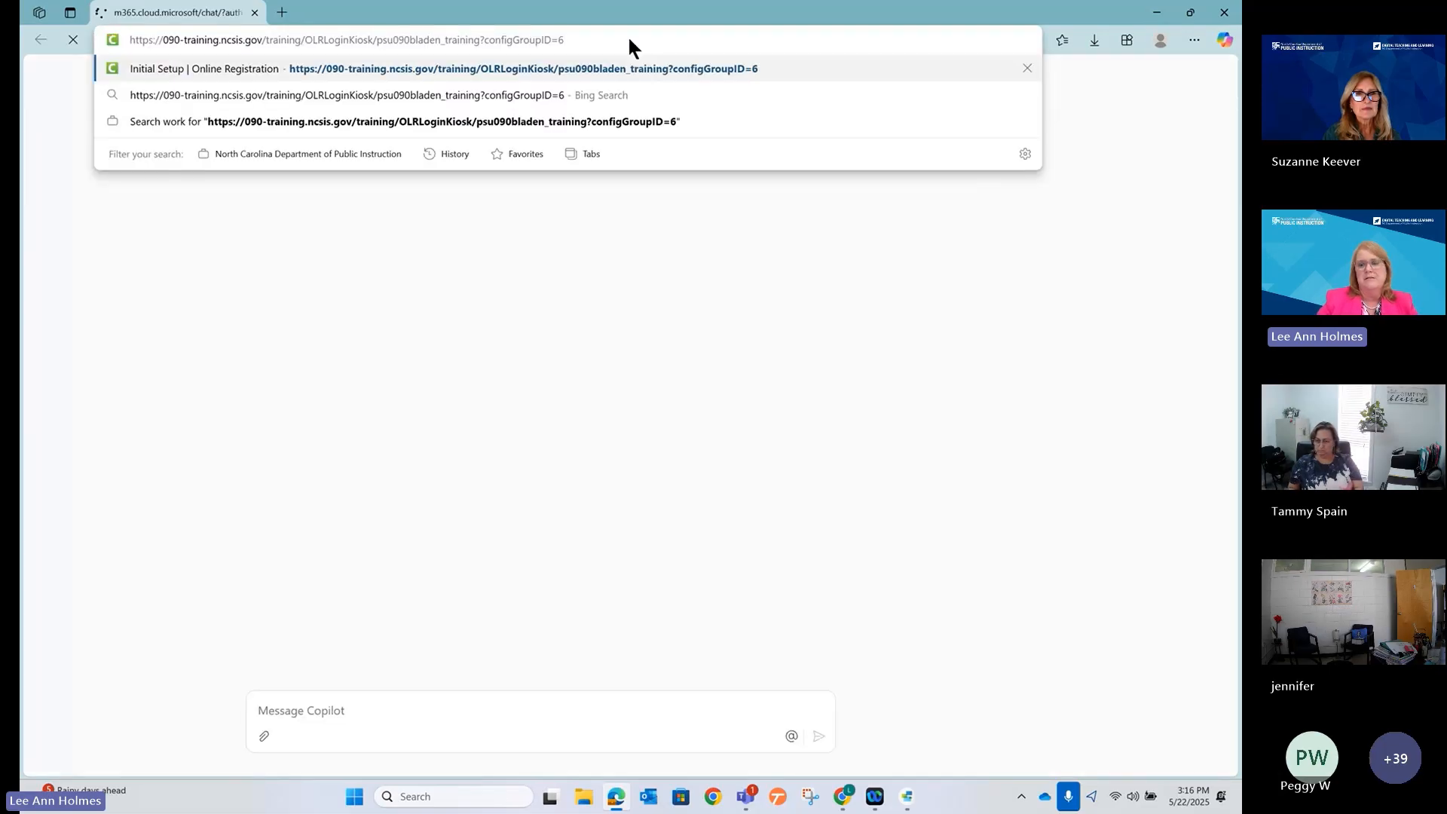
{"action": "key", "text": "Return"}
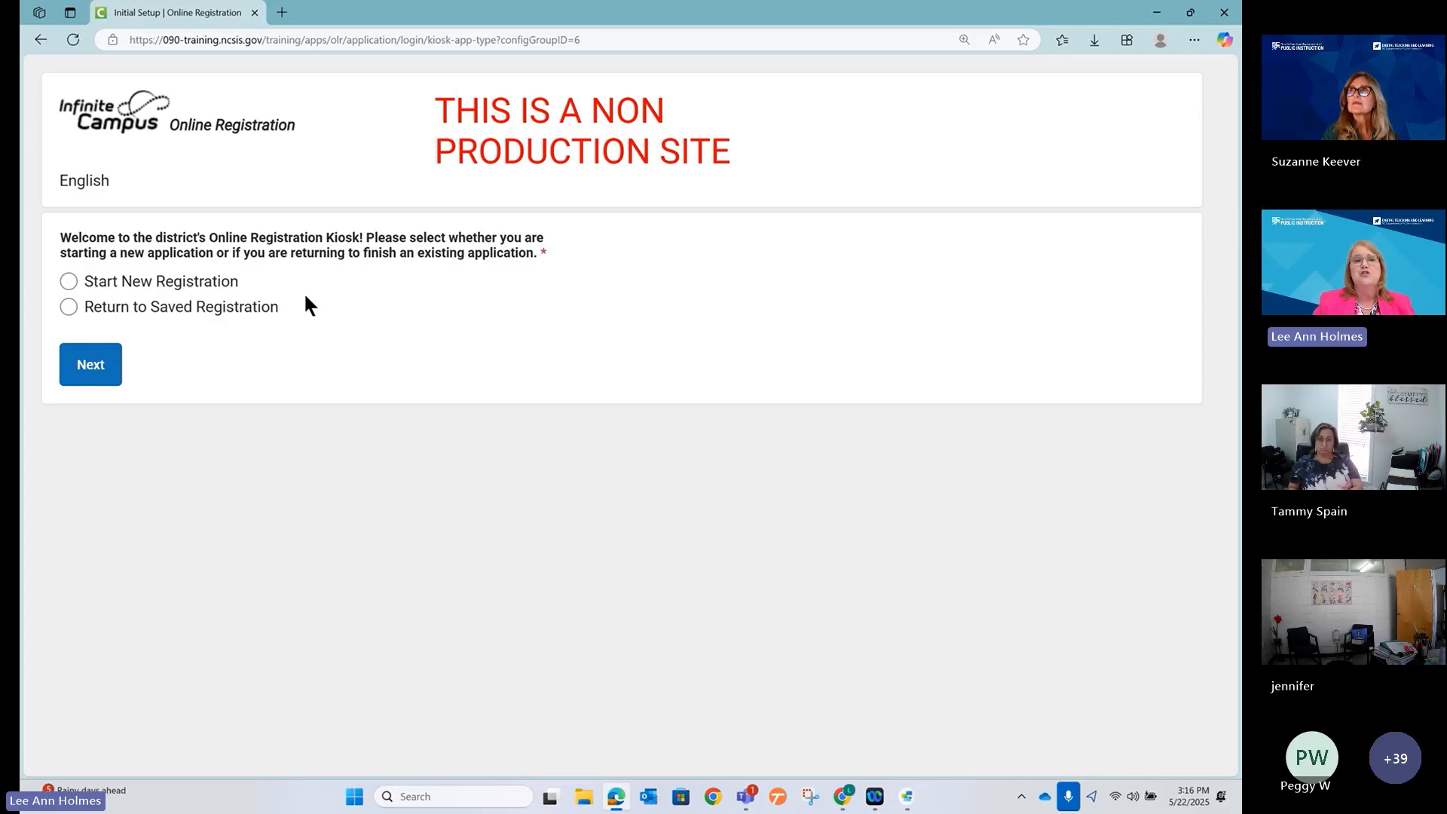
Choose 'Return to Saved Registration' and continue to the sign-in form.
{"action": "left_click", "coordinate": [68, 309]}
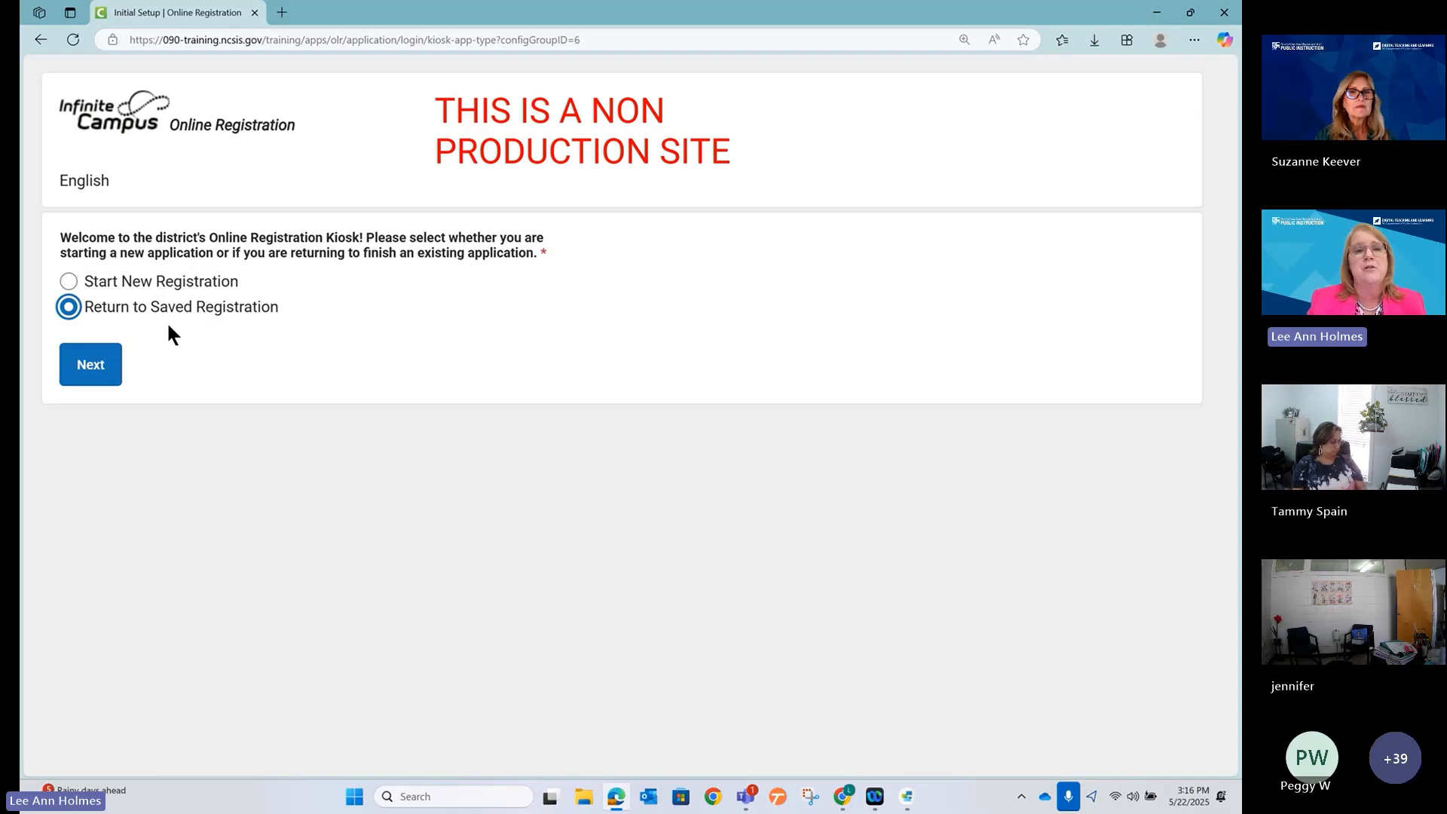
{"action": "left_click", "coordinate": [99, 370]}
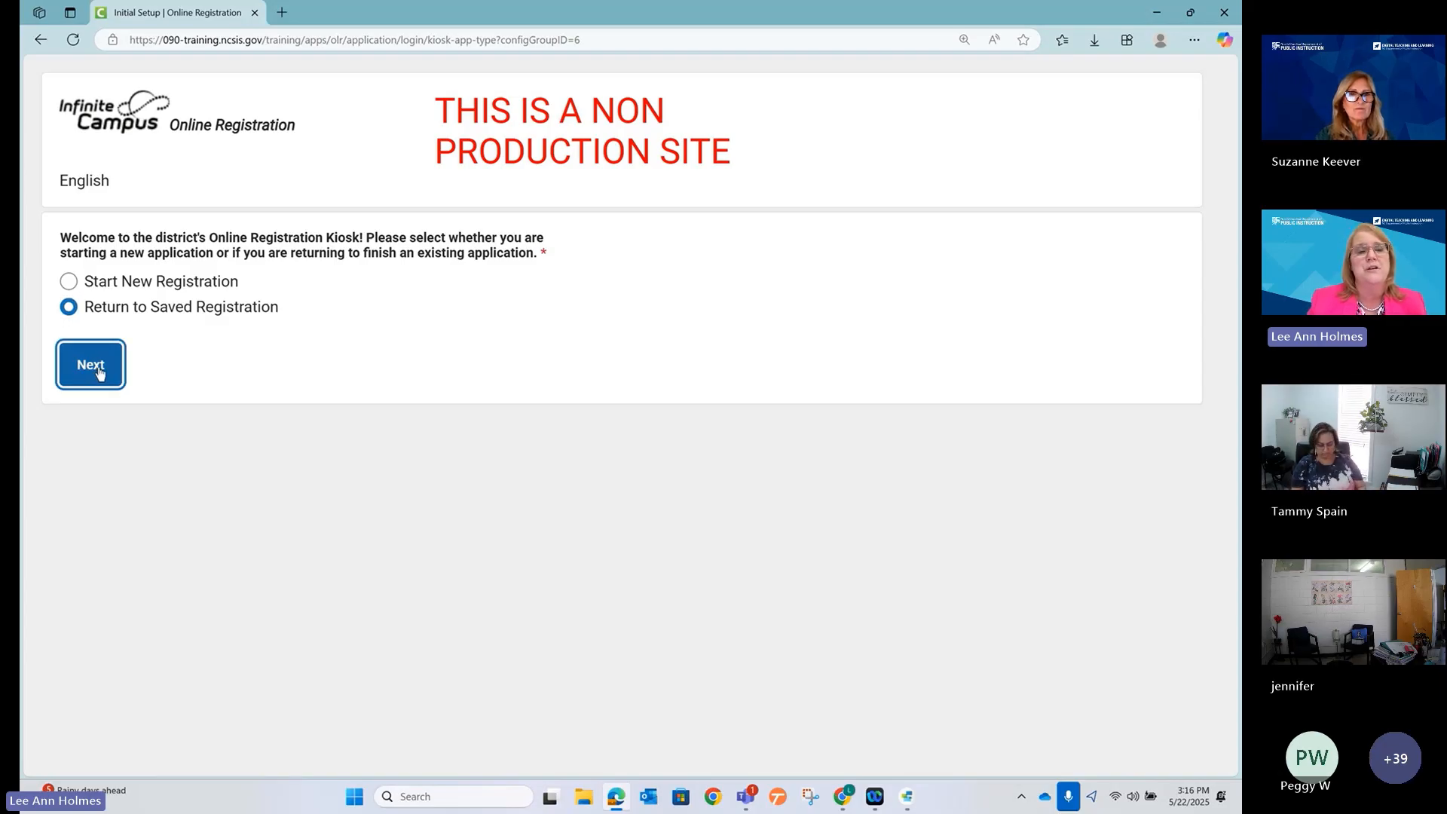
{"action": "left_click", "coordinate": [385, 378]}
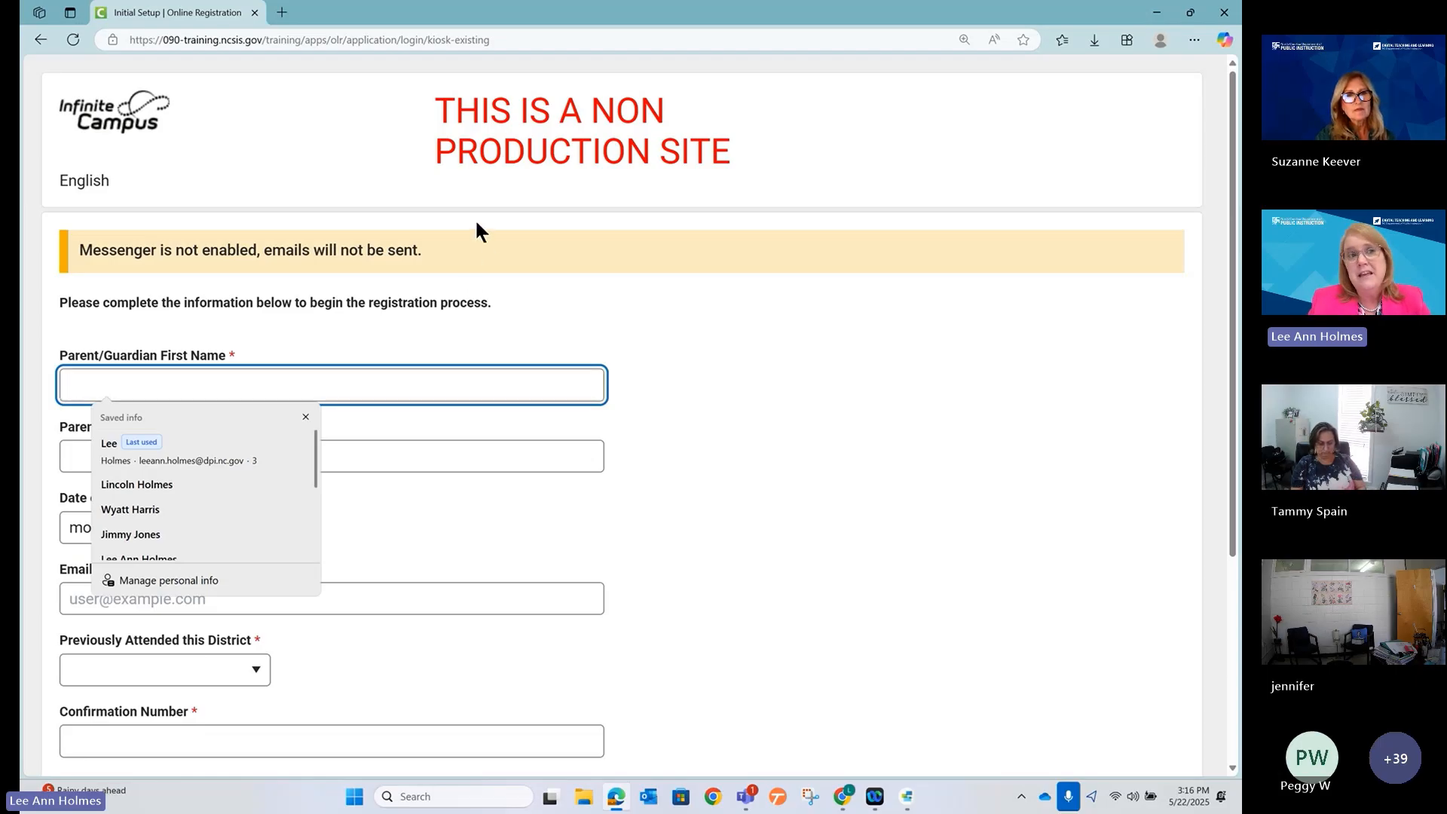
Enter the parent's first and last name.
{"action": "left_click", "coordinate": [609, 329]}
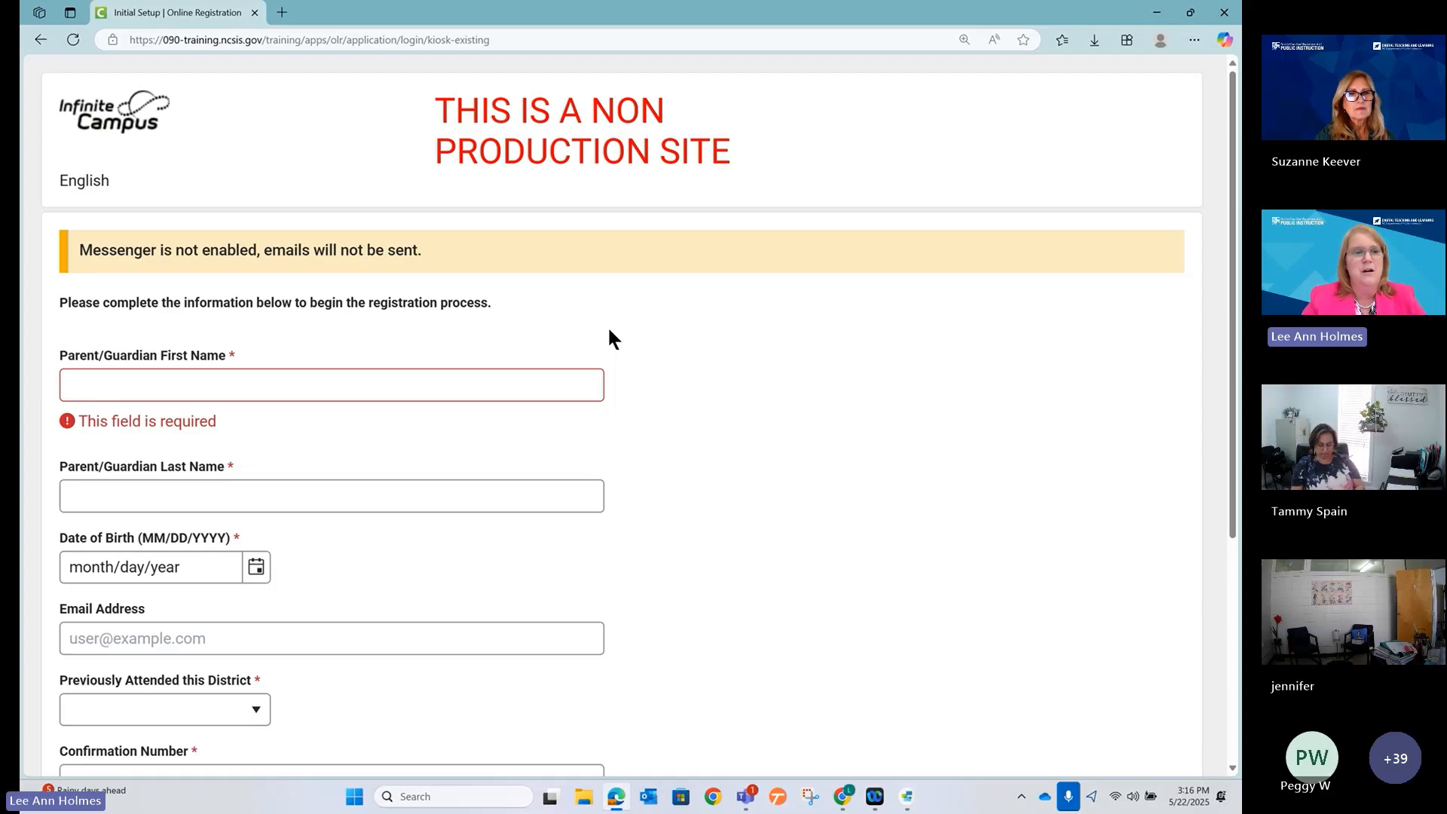
{"action": "left_click", "coordinate": [540, 378]}
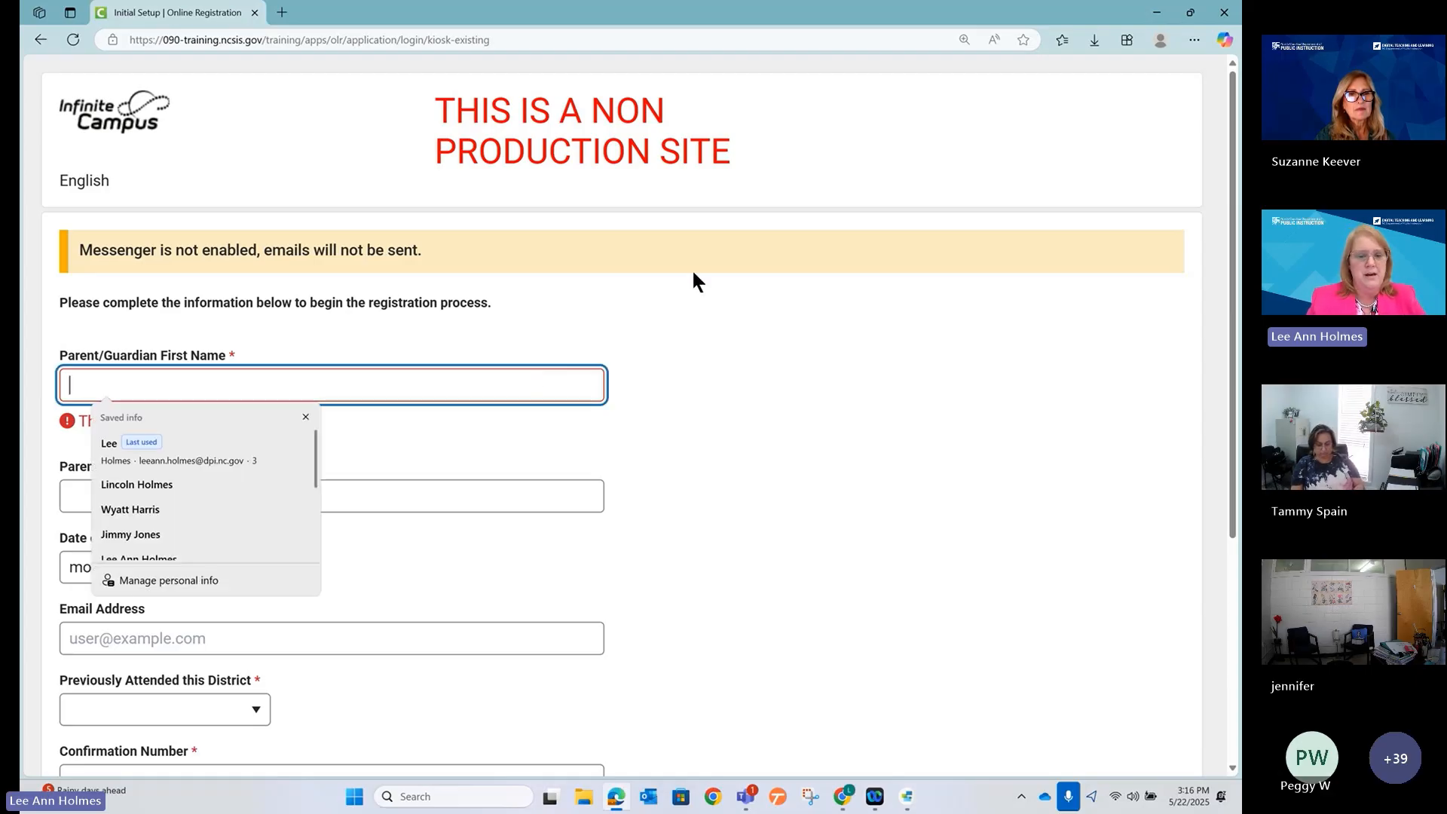
{"action": "key", "text": "Tab"}
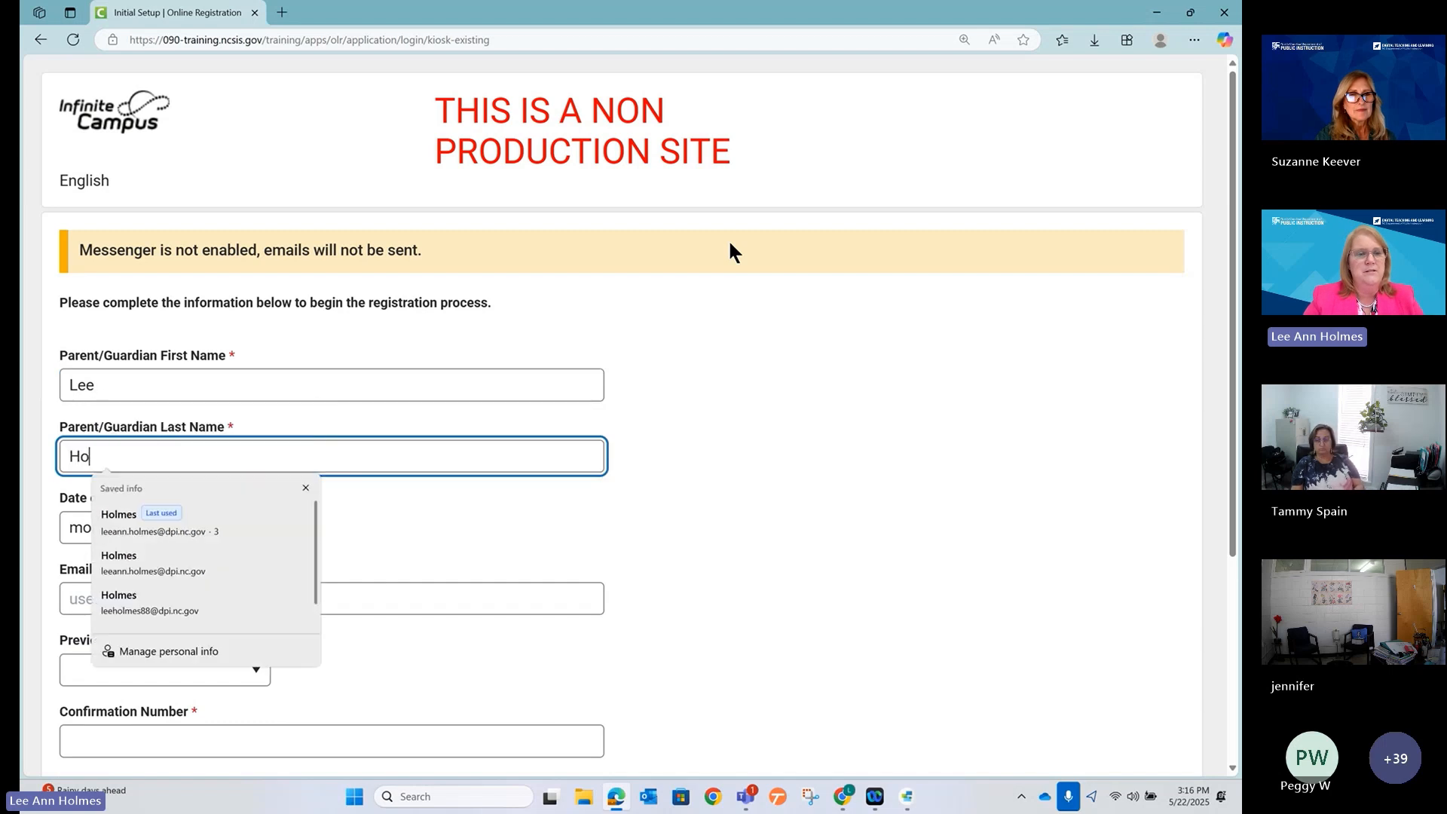
Enter the parent's date of birth, correcting the year.
{"action": "left_click", "coordinate": [461, 527]}
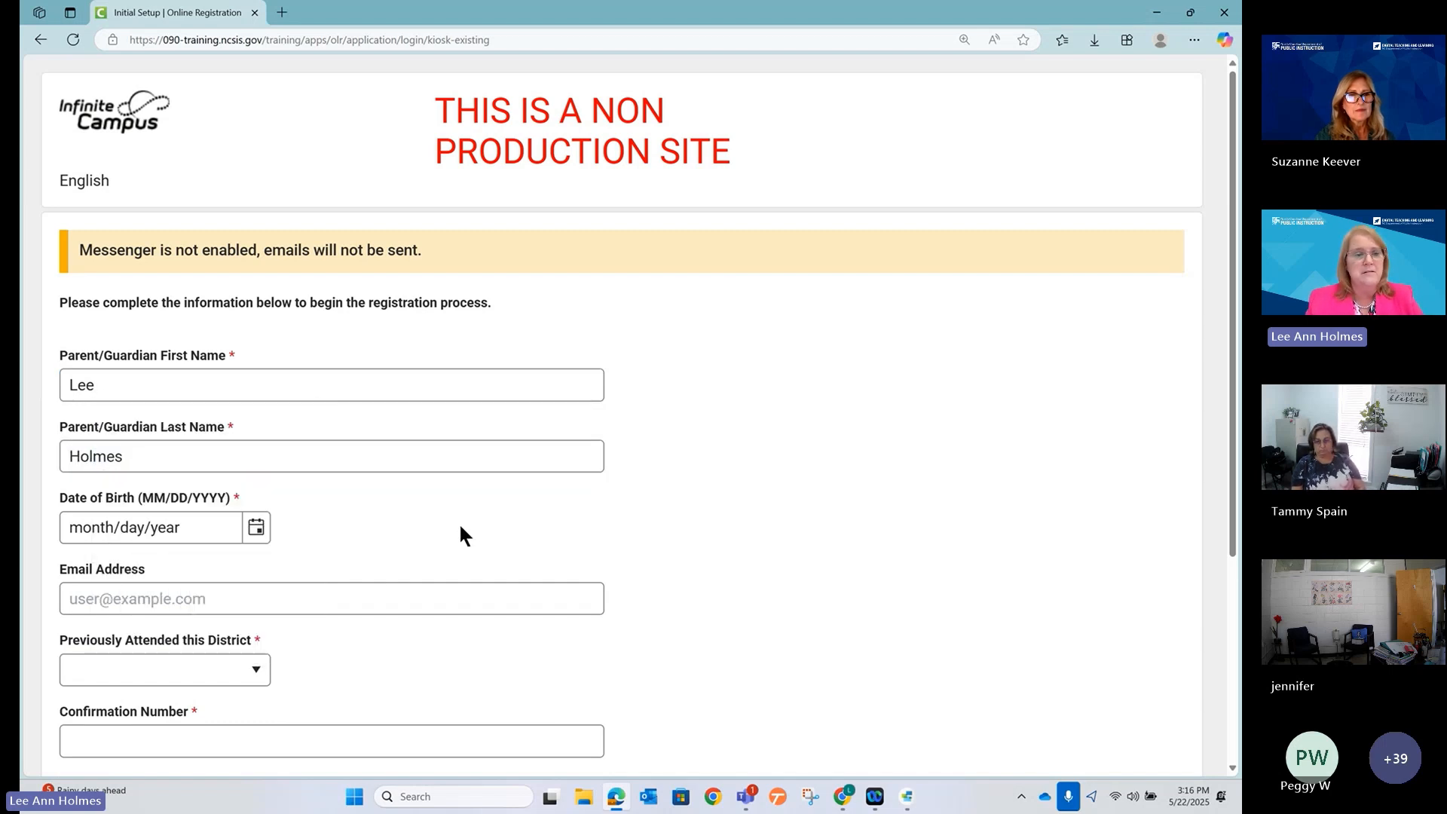
{"action": "left_click", "coordinate": [223, 528]}
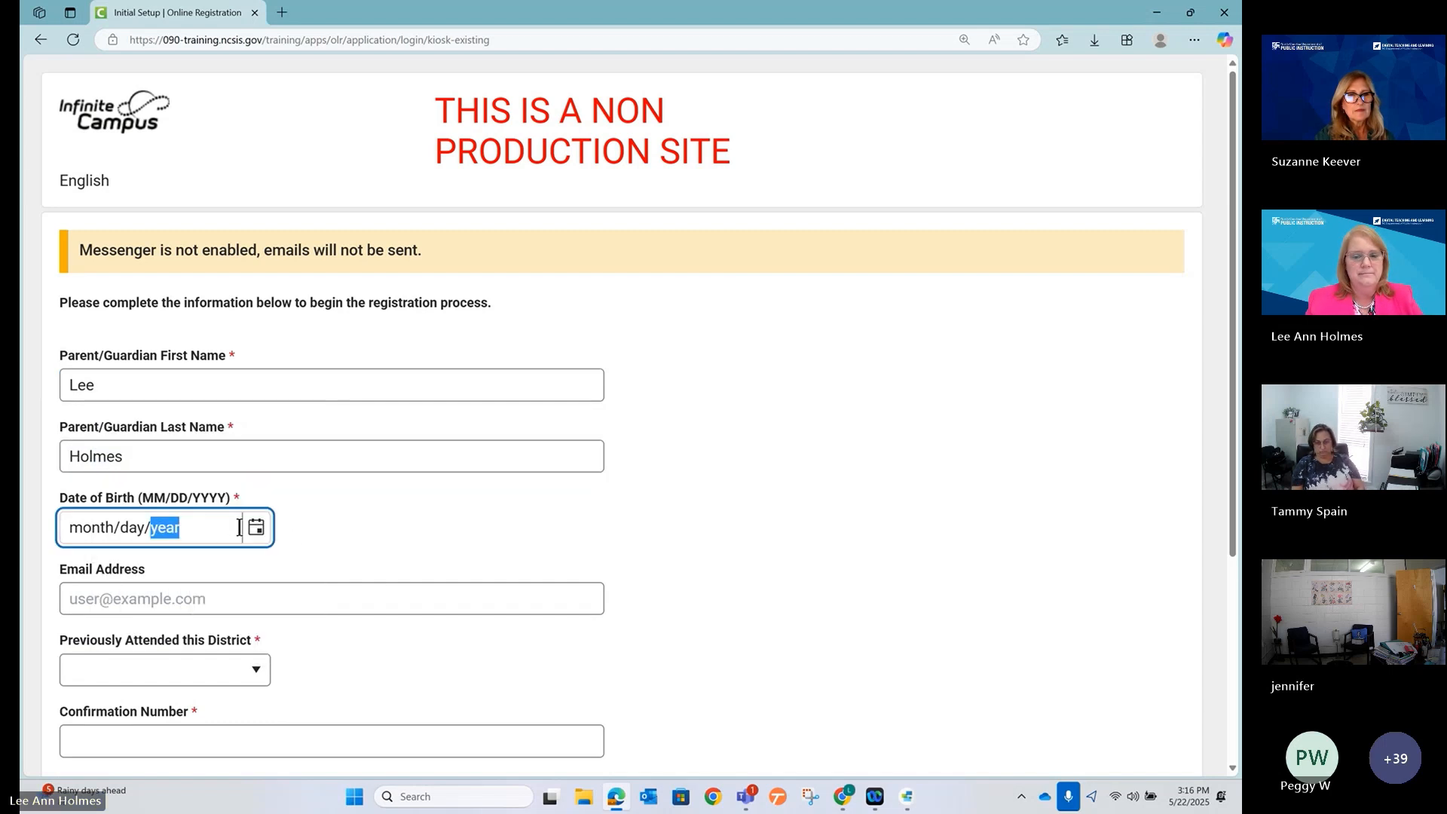
{"action": "left_click", "coordinate": [256, 530]}
{"action": "double_click", "coordinate": [202, 532]}
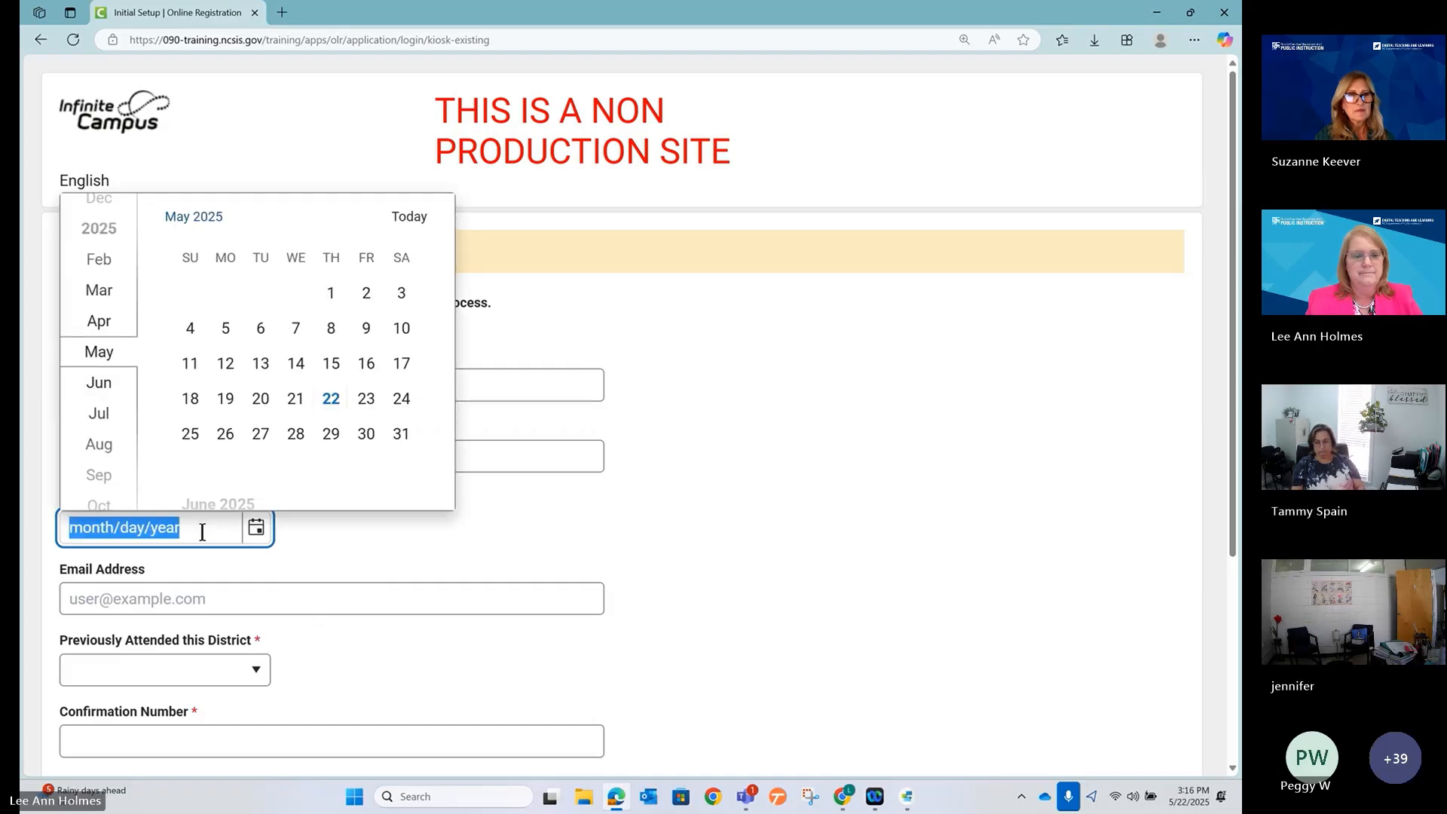
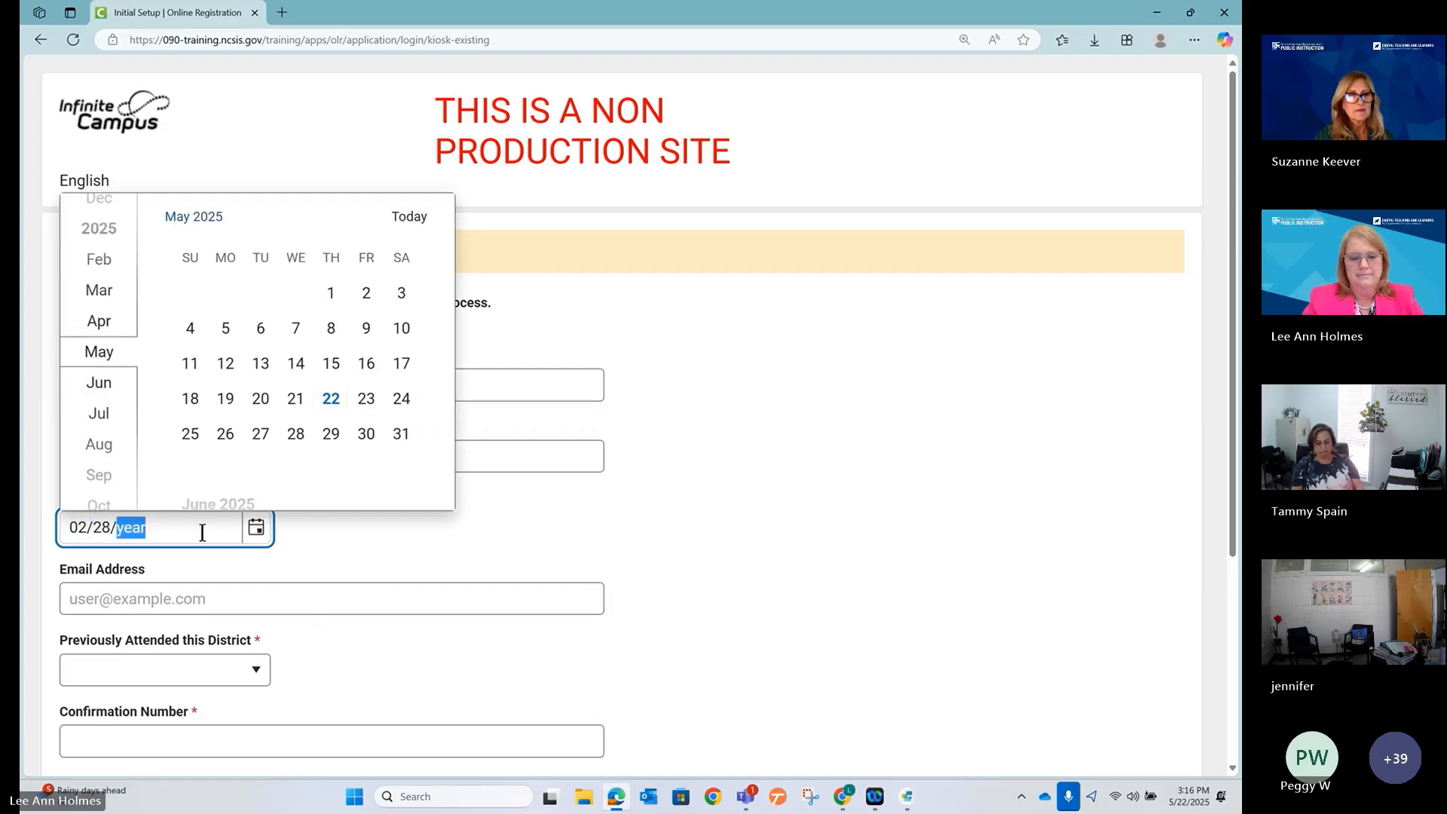
{"action": "left_click", "coordinate": [200, 527]}
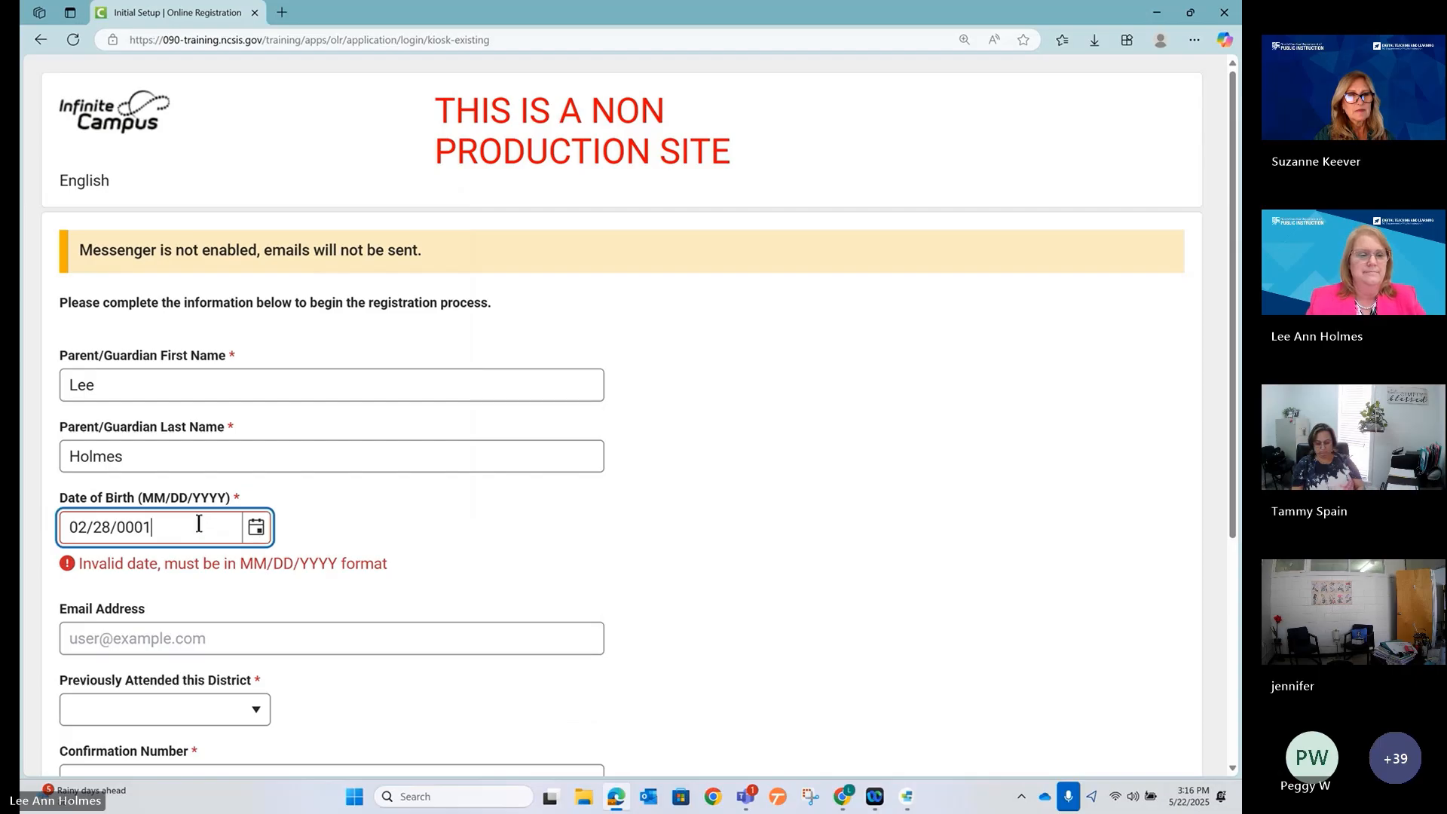
{"action": "triple_click", "coordinate": [197, 524]}
{"action": "key", "text": "Right"}
{"action": "key", "text": "Right"}
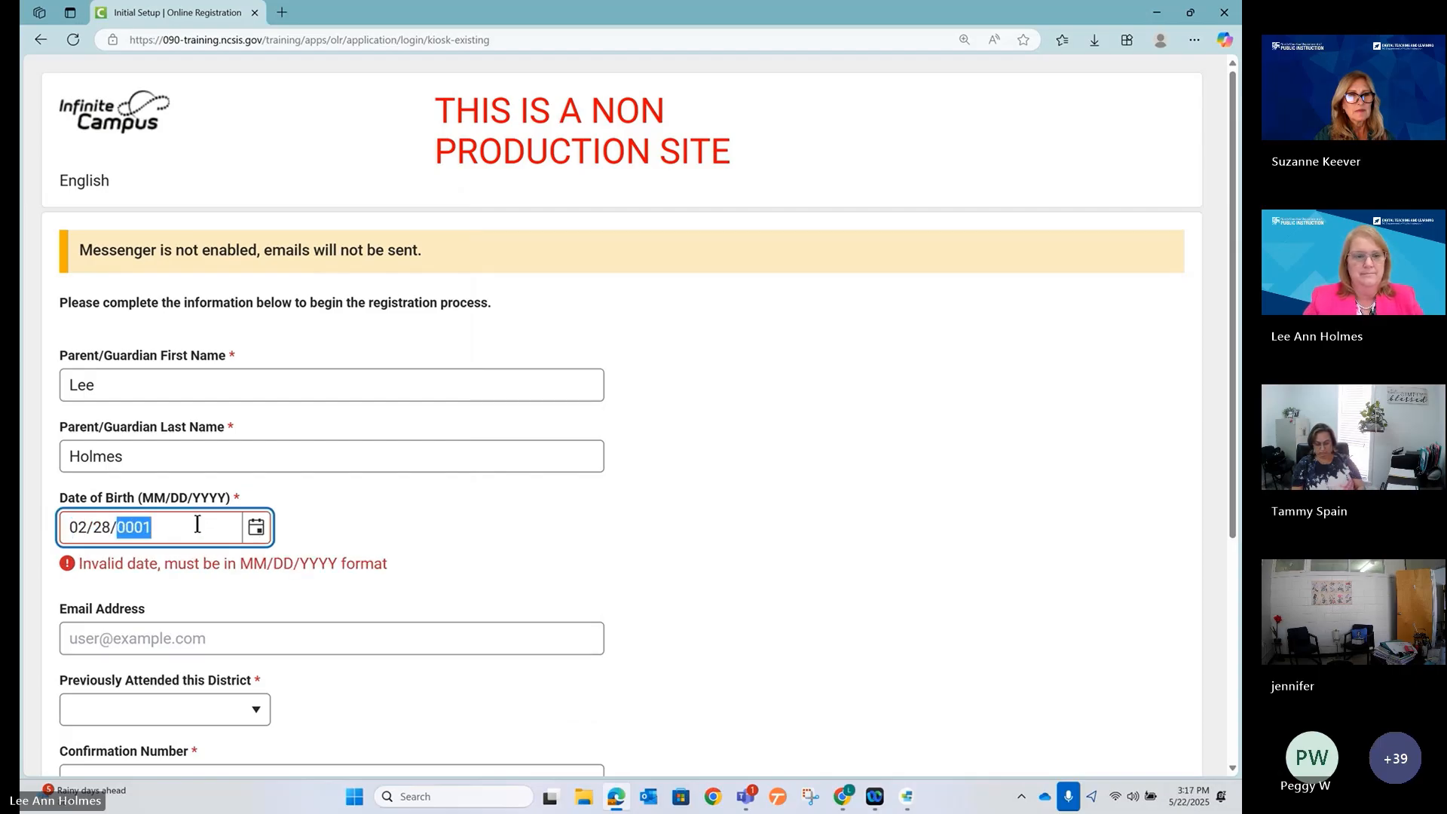
{"action": "type", "text": "1969"}
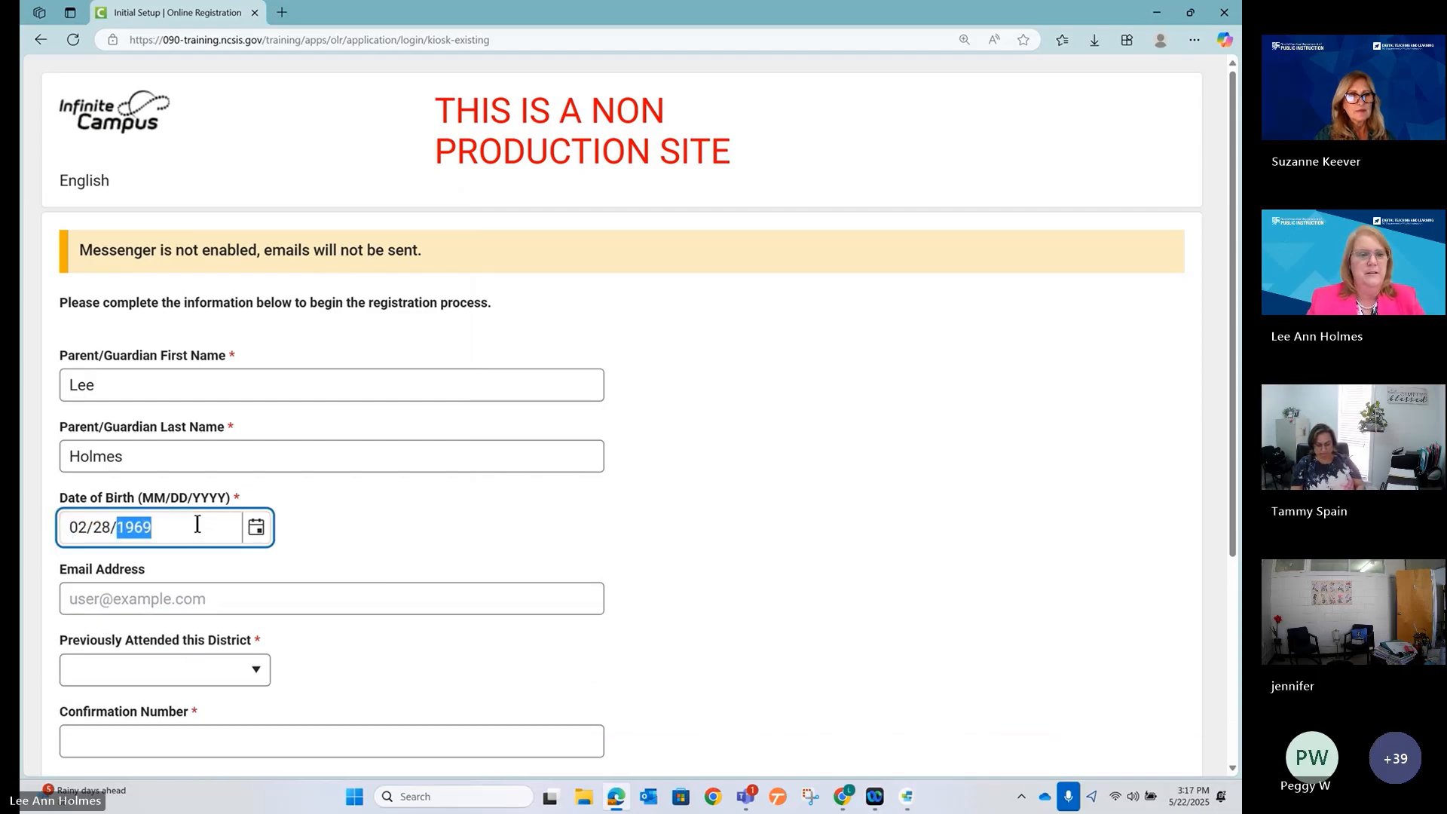
Fill in the parent's email address and set Previously Attended this District to No.
{"action": "left_click", "coordinate": [176, 603]}
{"action": "left_click", "coordinate": [378, 555]}
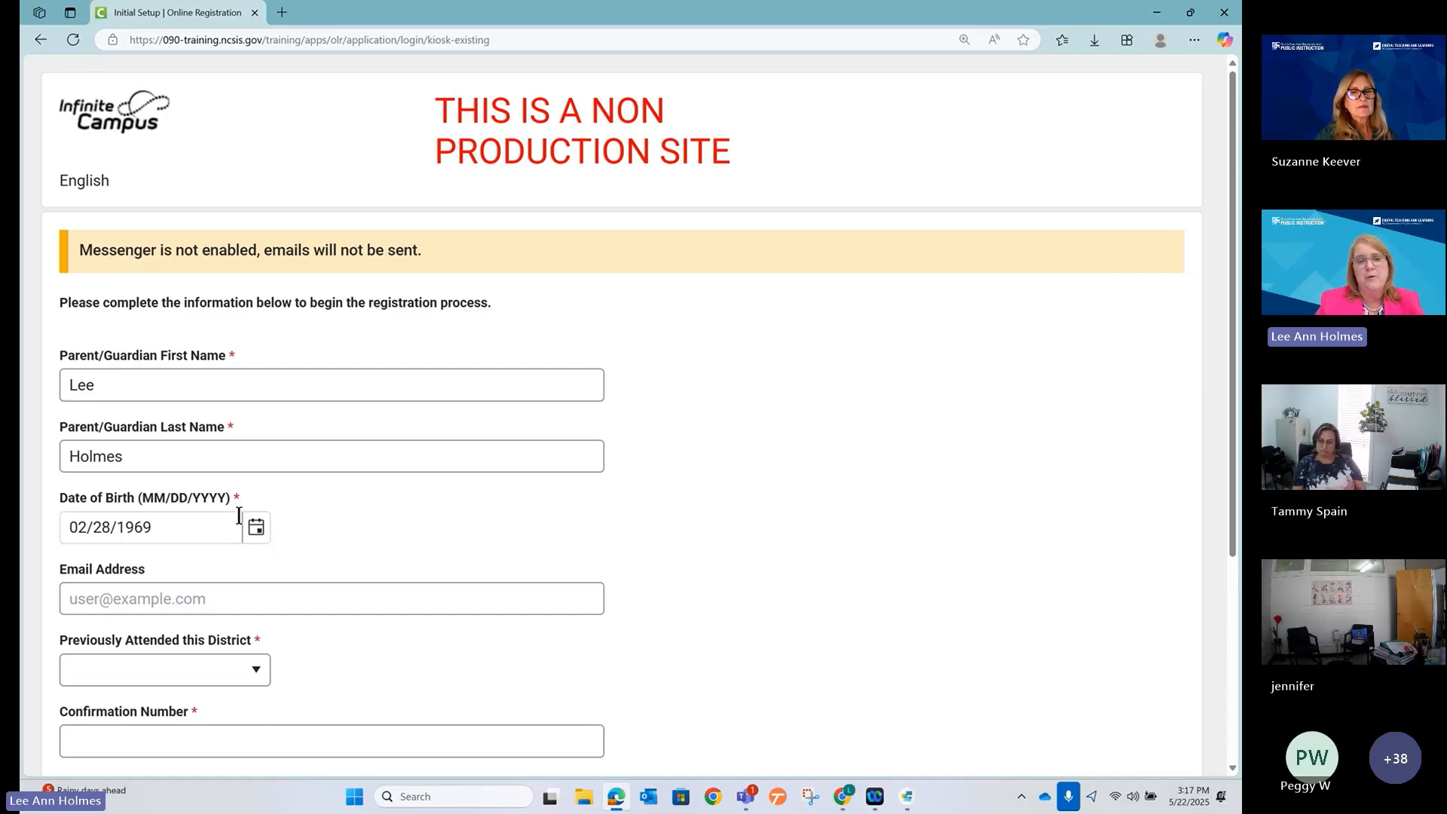
{"action": "left_click", "coordinate": [166, 596]}
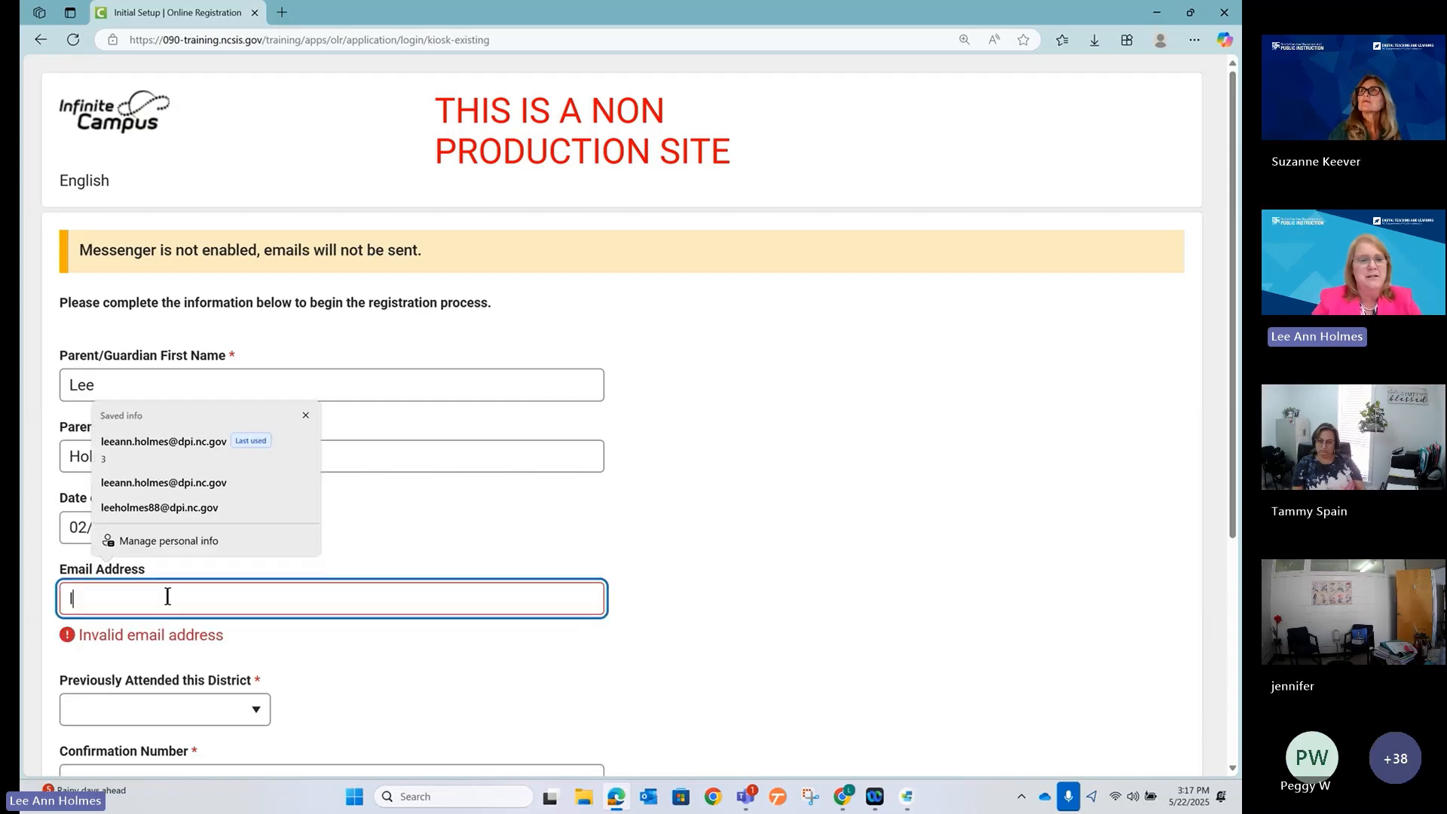
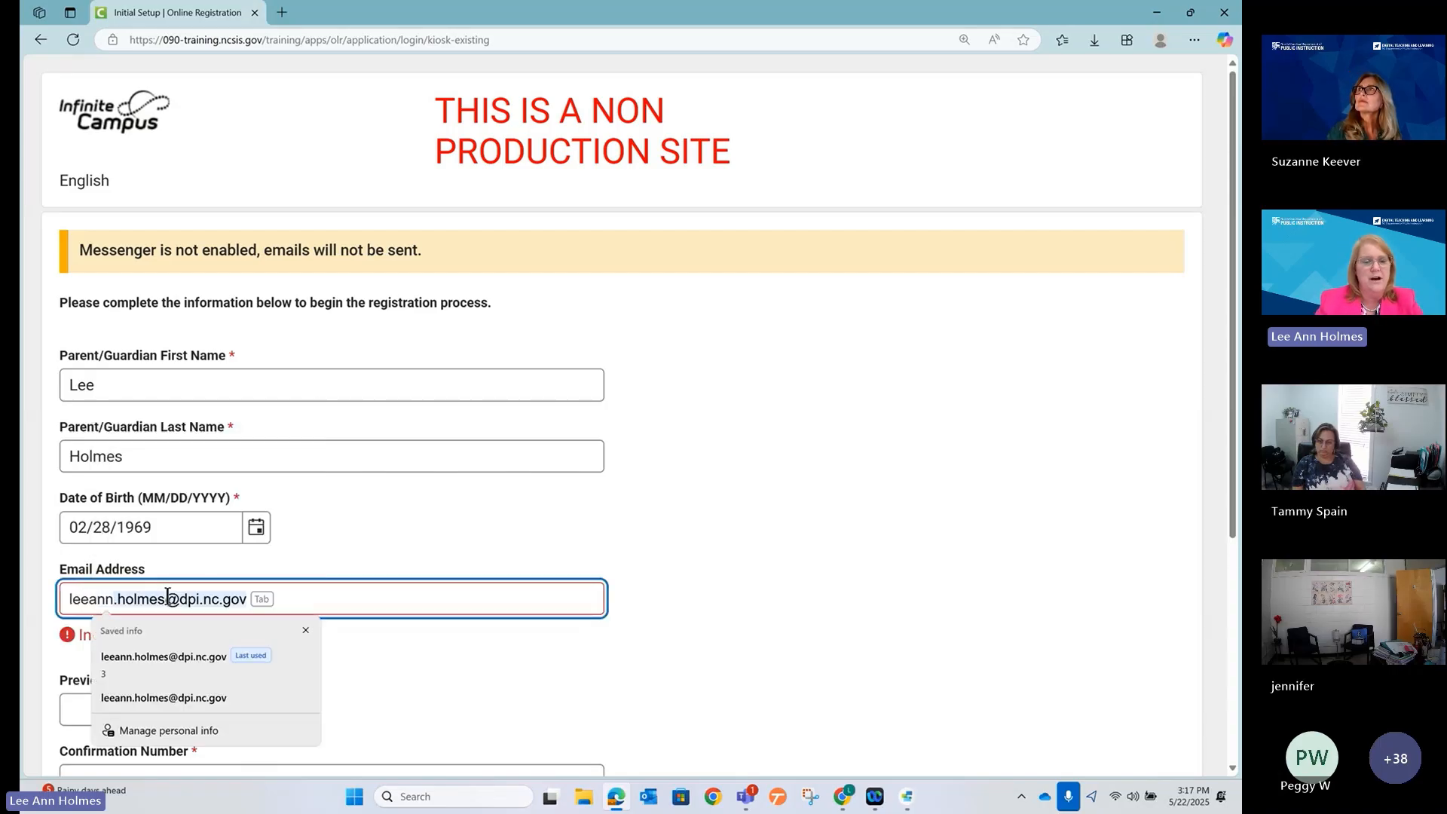
{"action": "key", "text": "Tab"}
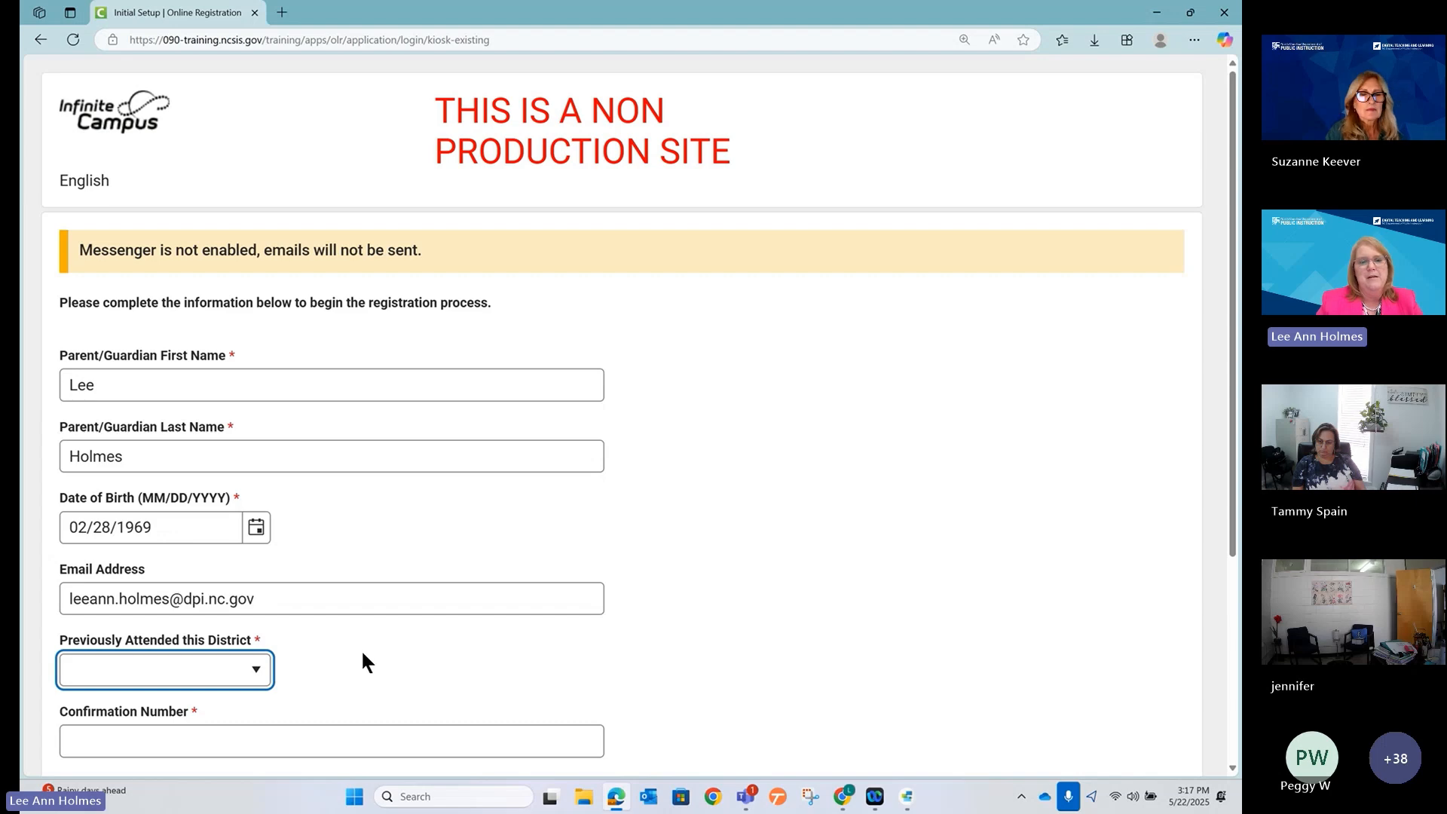
{"action": "scroll", "coordinate": [317, 595], "scroll_direction": "down", "scroll_amount": 3}
{"action": "key", "text": "n"}
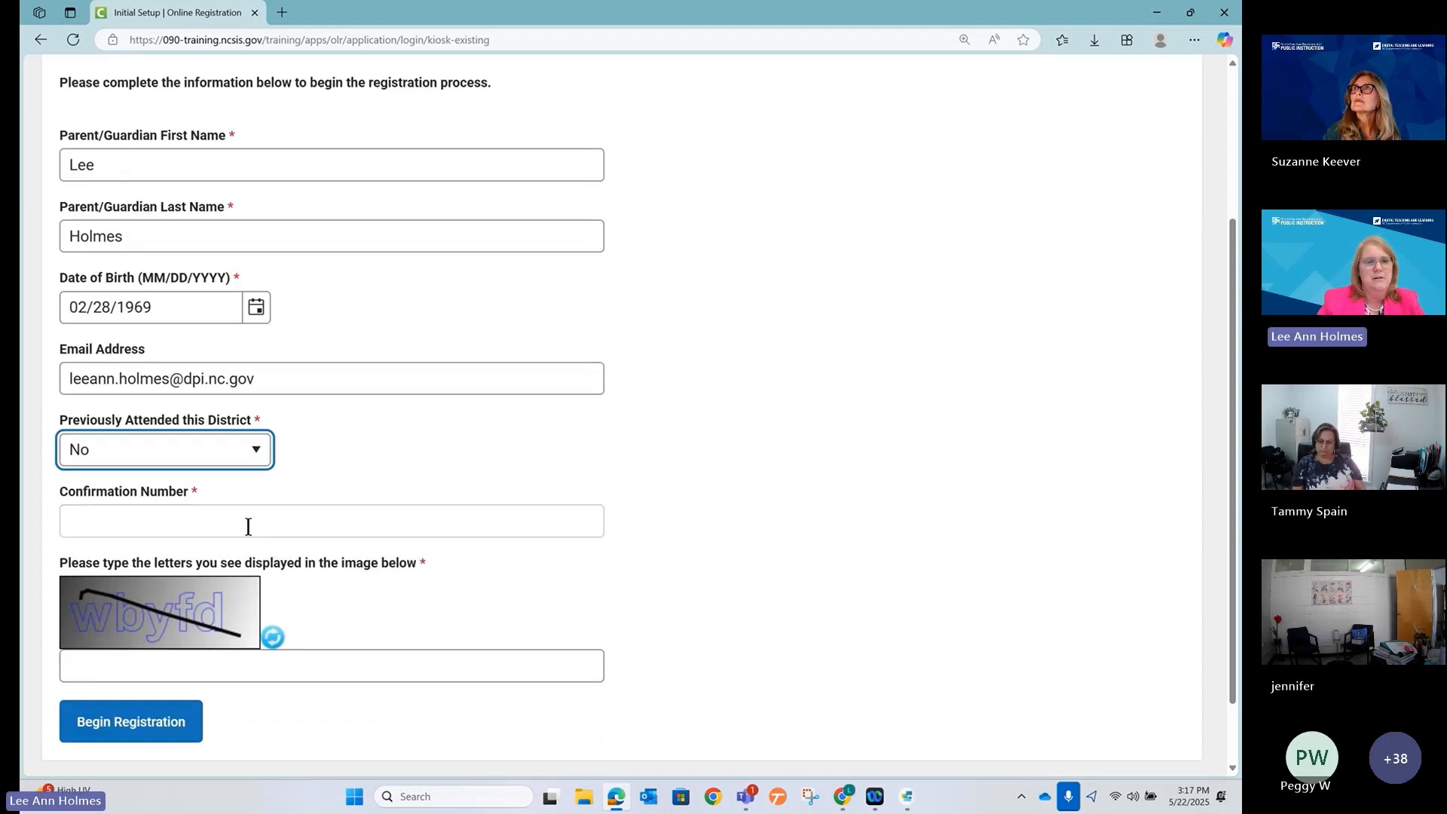
Enter the confirmation number and image verification letters, then begin the registration.
{"action": "left_click", "coordinate": [185, 515]}
{"action": "type", "text": "3"}
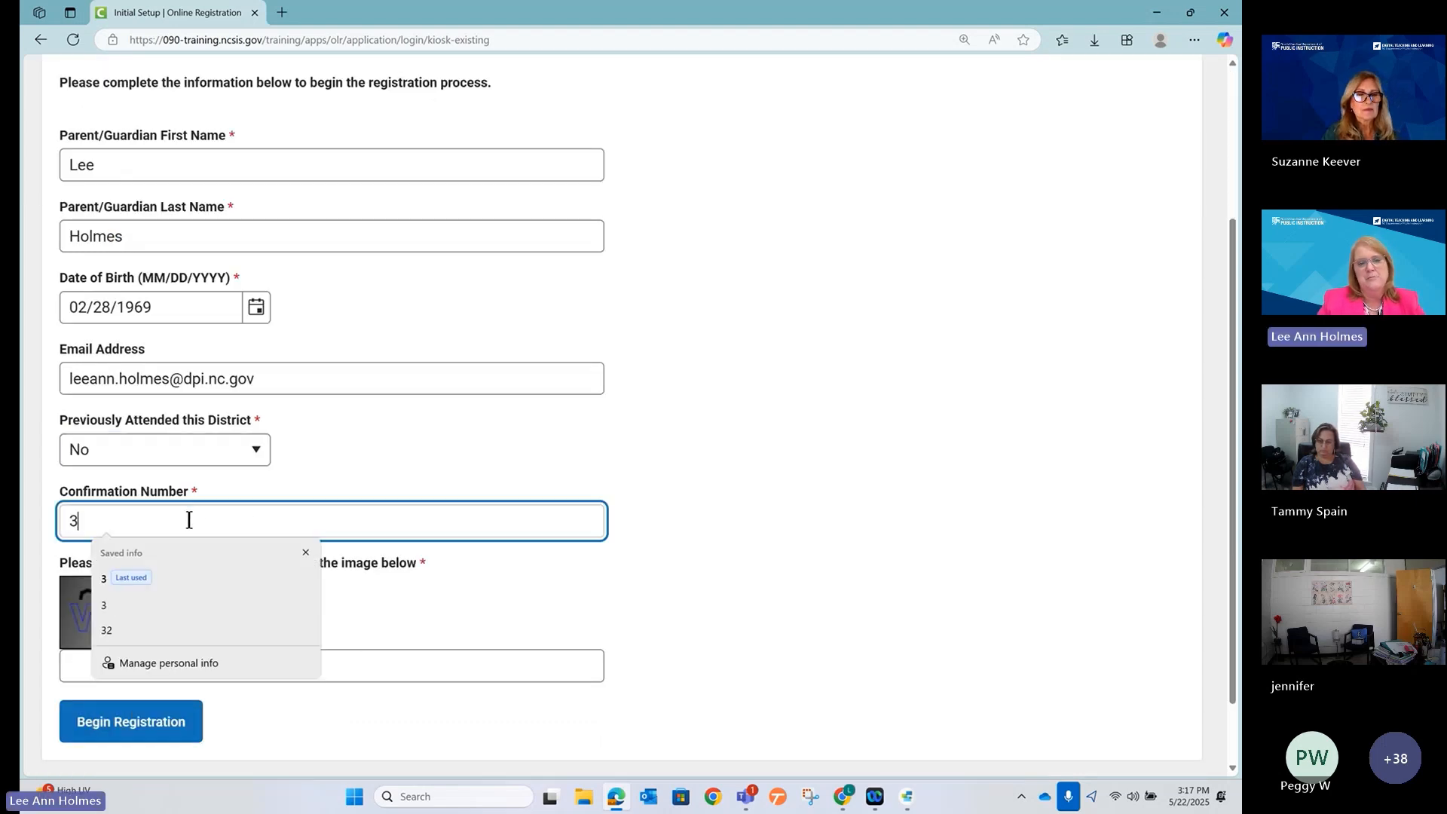
{"action": "left_click", "coordinate": [494, 580]}
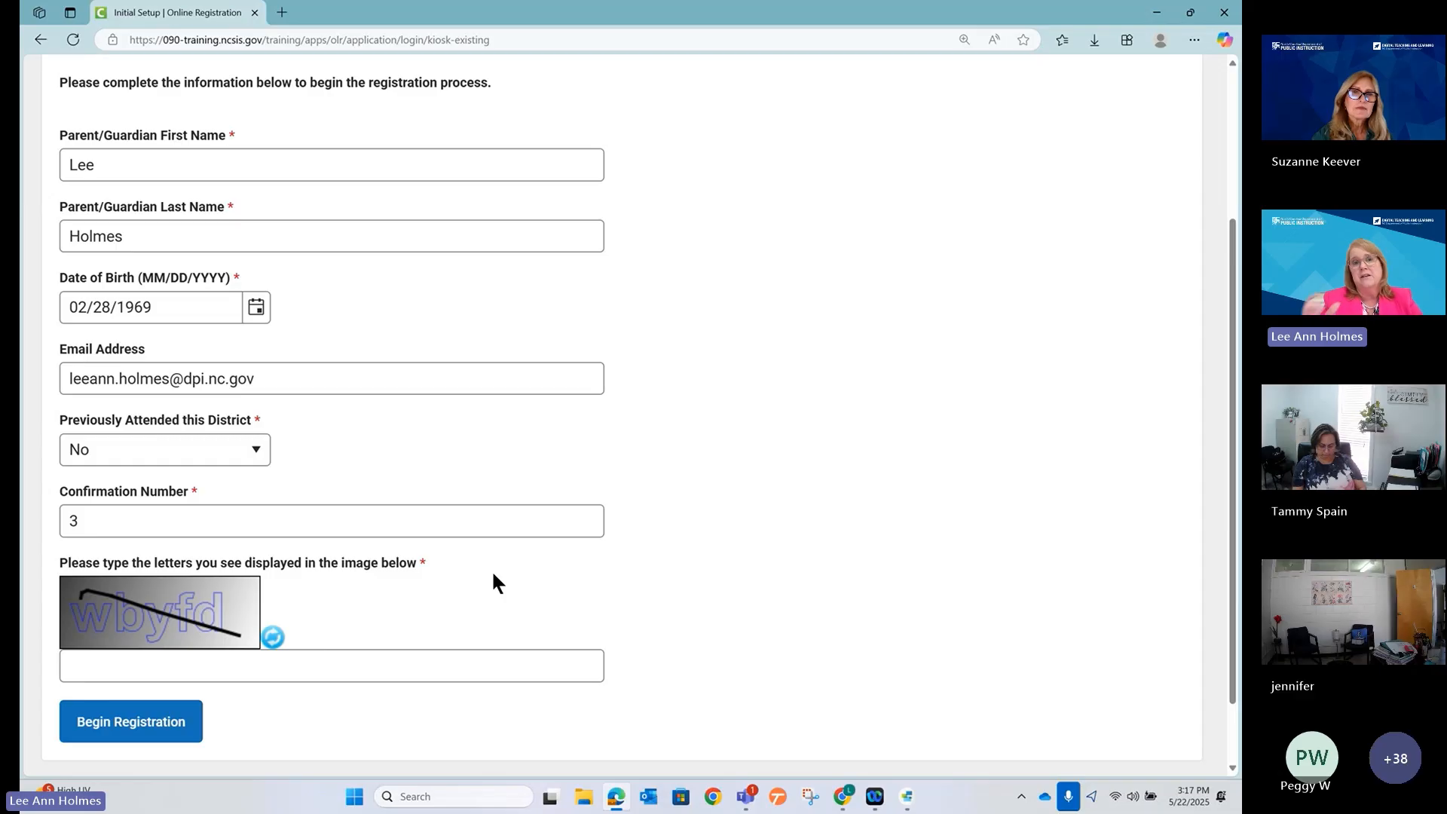
{"action": "left_click", "coordinate": [419, 661]}
{"action": "type", "text": "wb"}
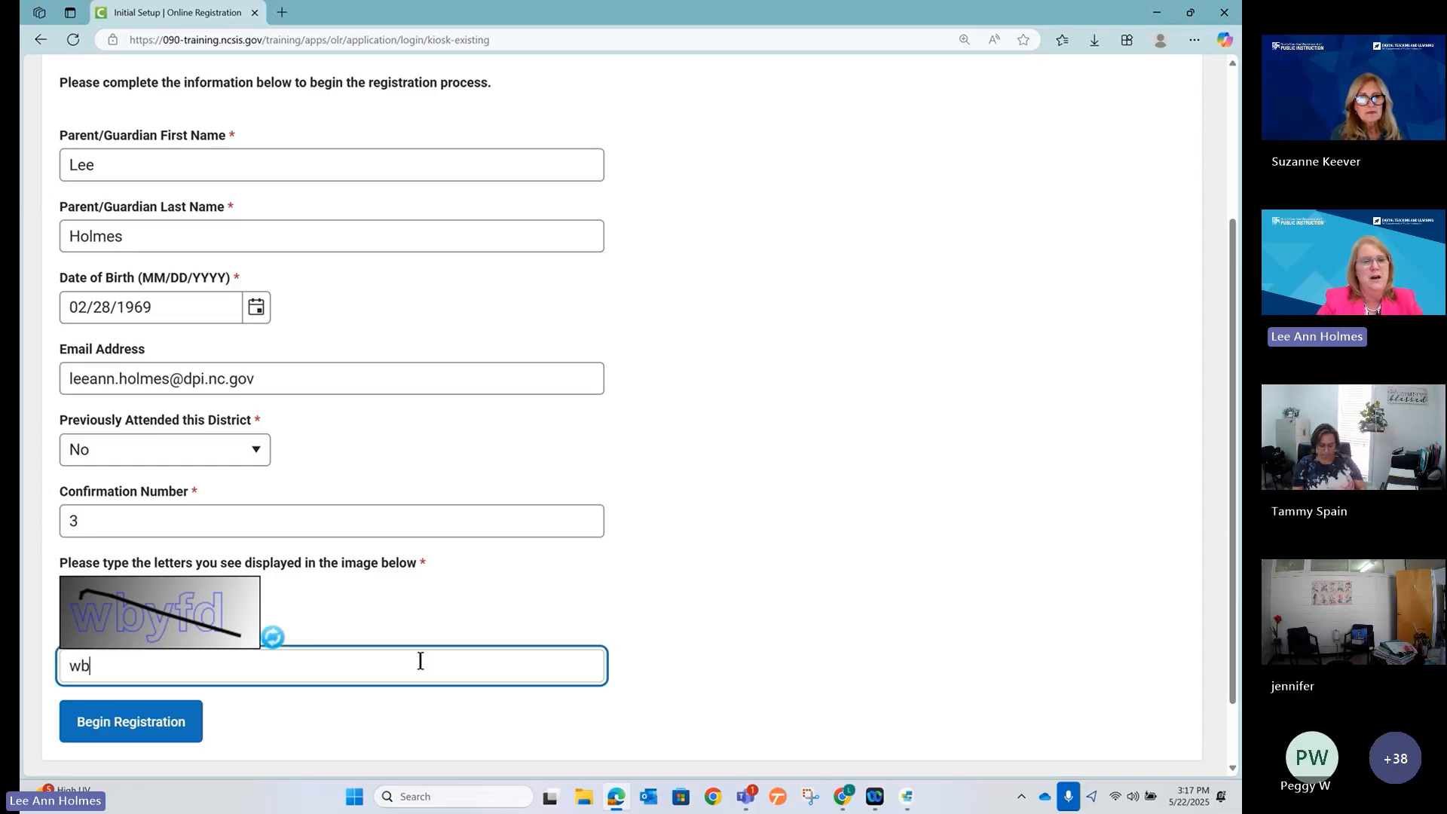
{"action": "type", "text": "yfd"}
{"action": "left_click", "coordinate": [157, 735]}
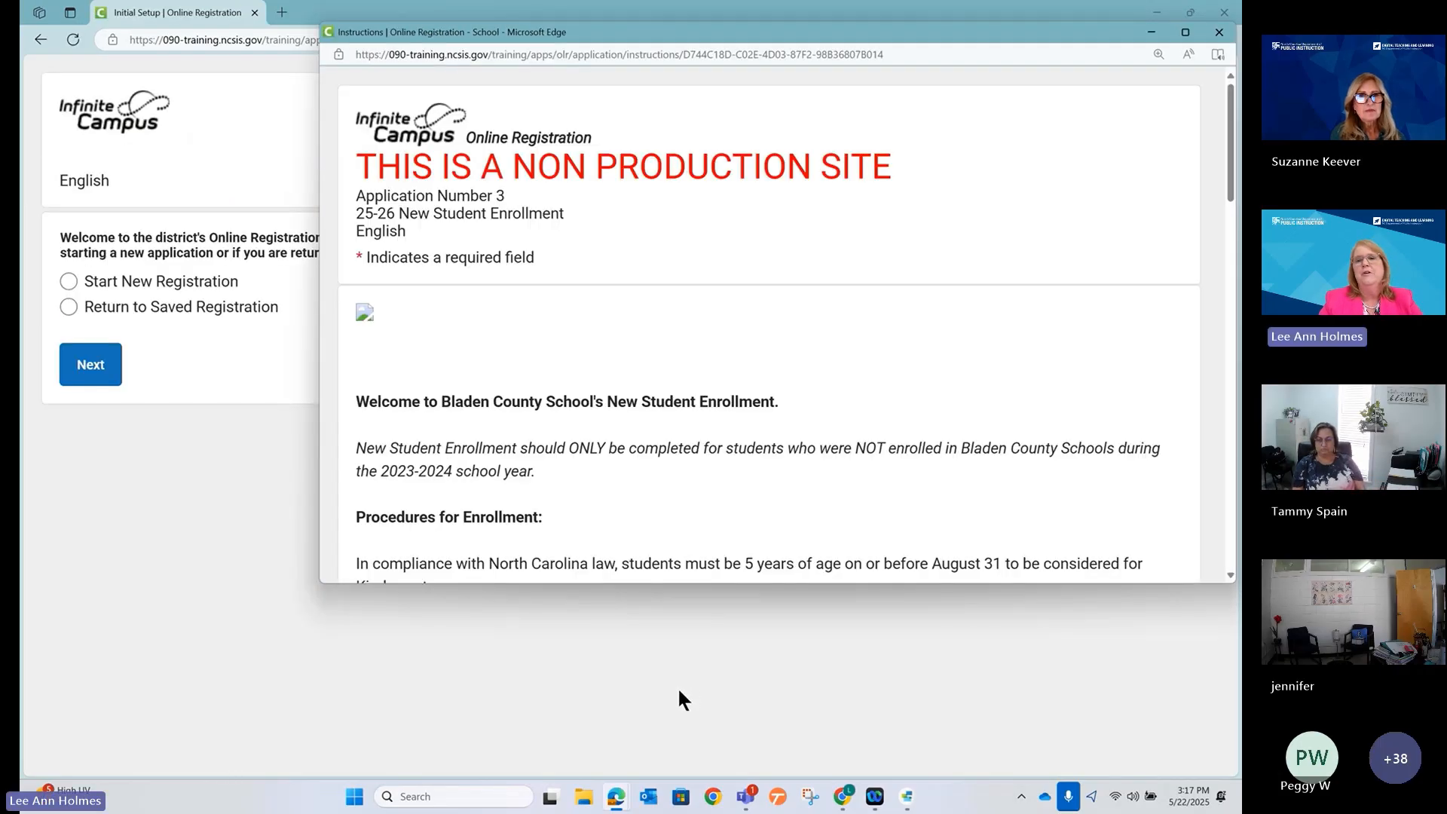
Close the kiosk start window, maximize the enrollment instructions, and reload them.
{"action": "left_click", "coordinate": [312, 17]}
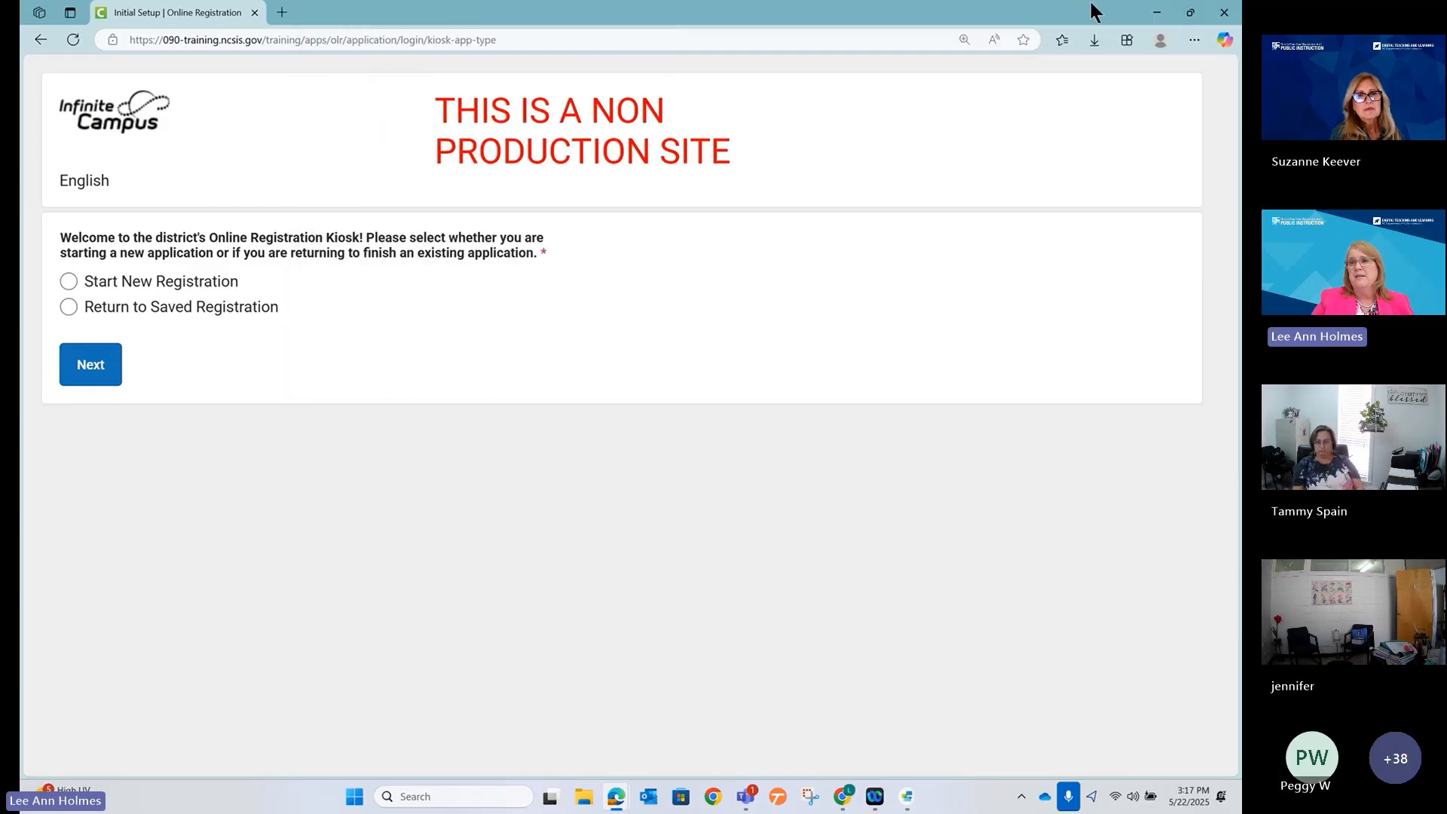
{"action": "left_click", "coordinate": [1224, 13]}
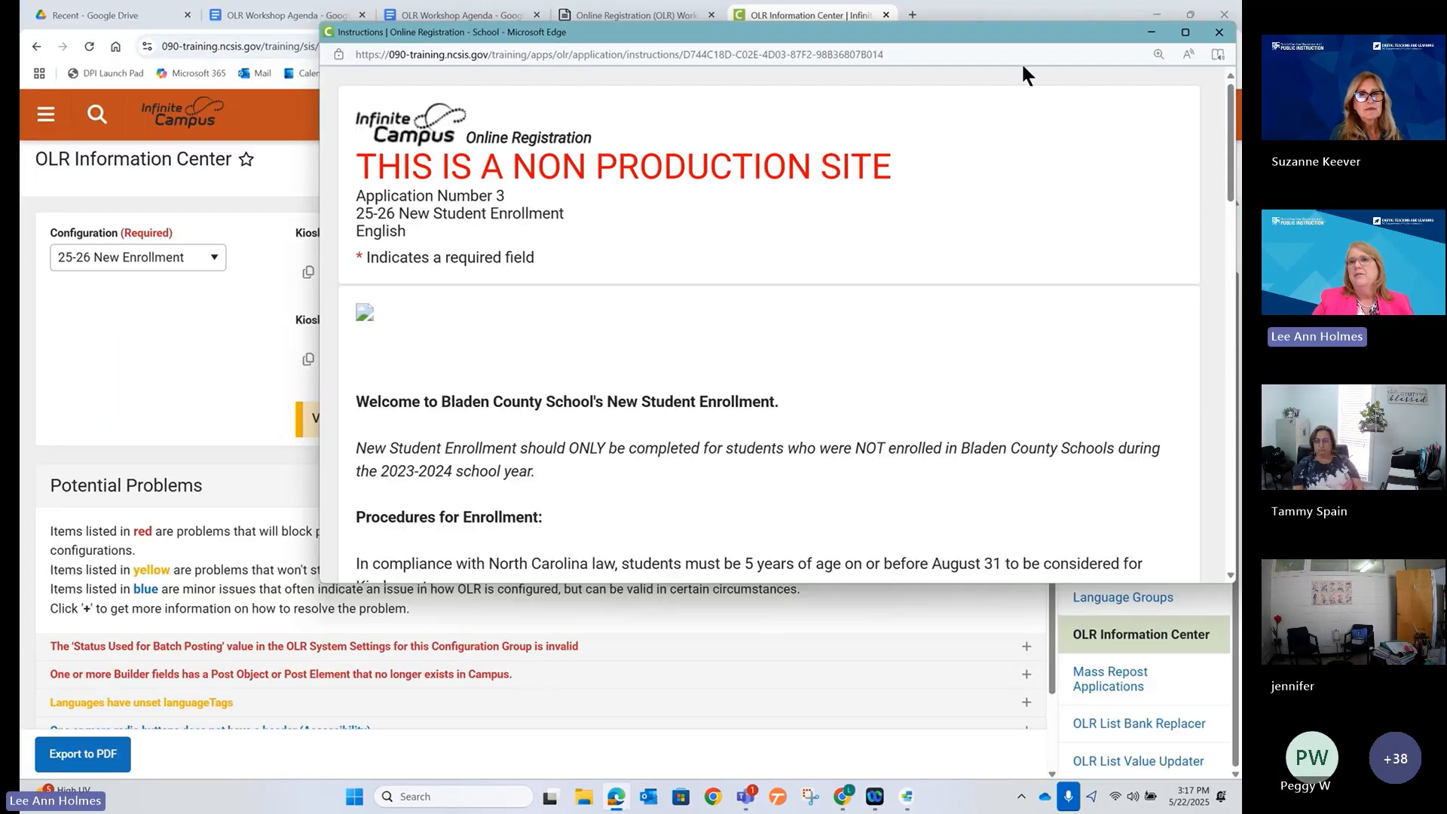
{"action": "left_click", "coordinate": [1182, 34]}
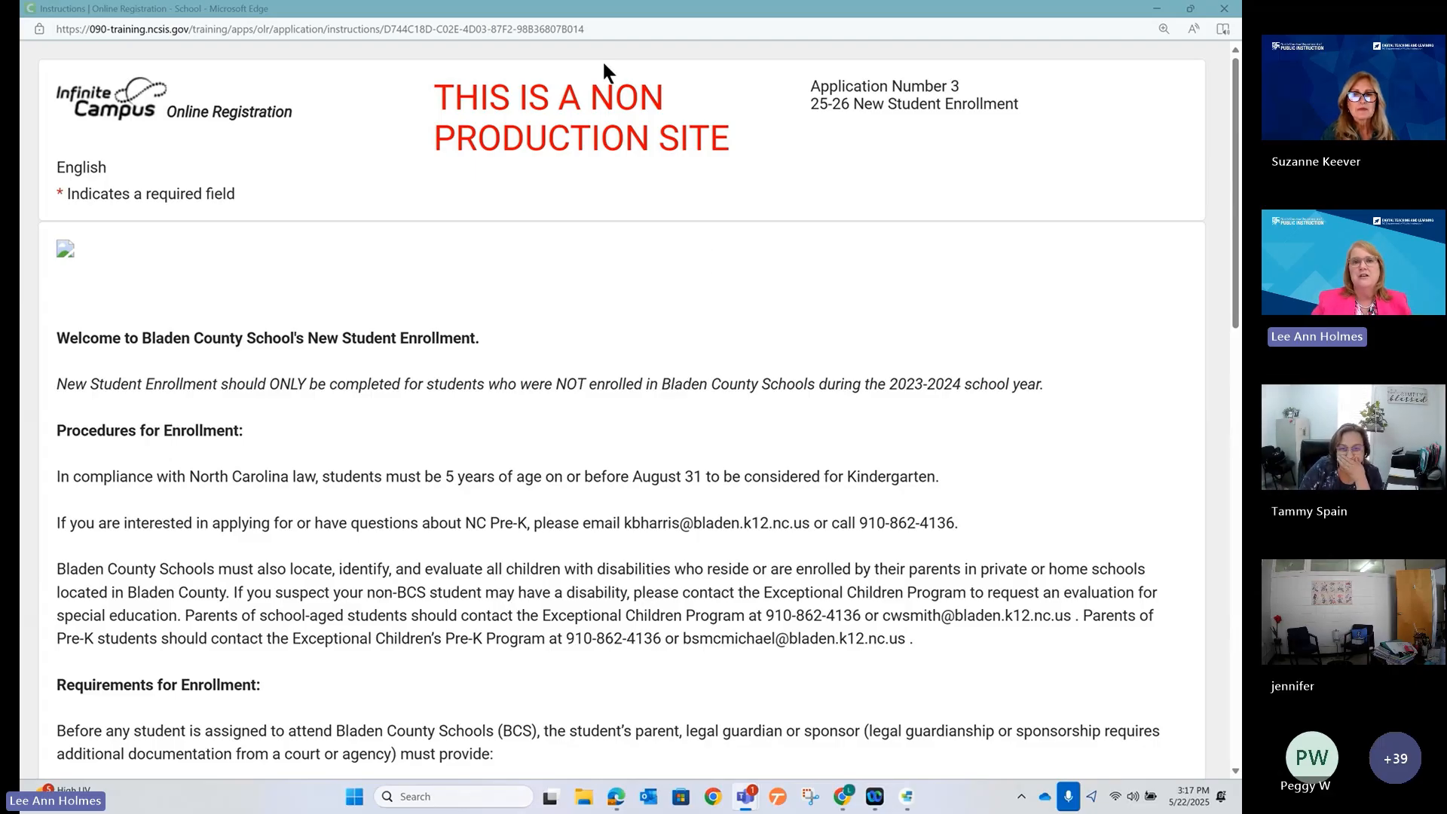
{"action": "left_click", "coordinate": [596, 34]}
{"action": "key", "text": "Return"}
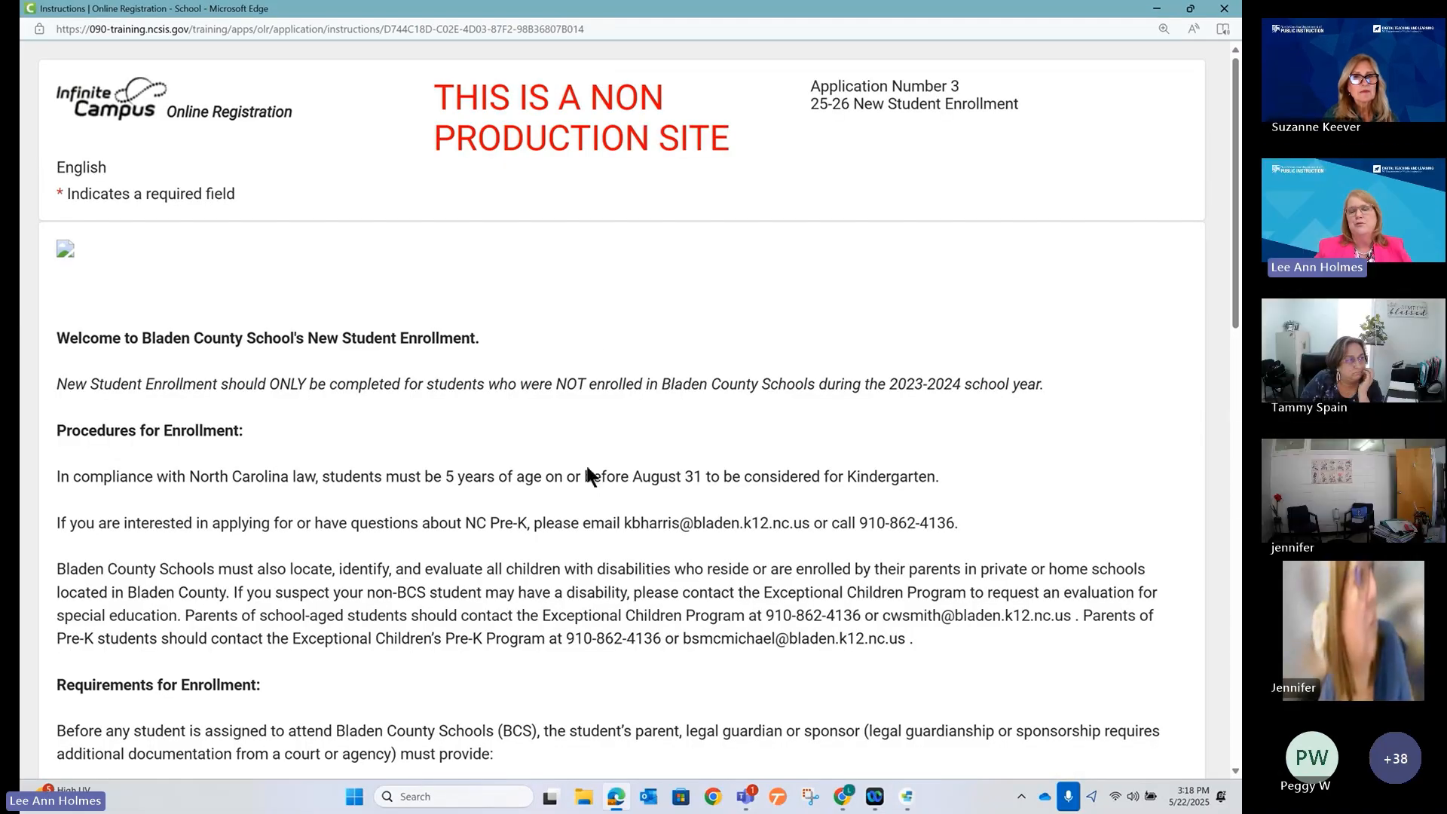
Read through the New Student Enrollment instructions and begin the application.
{"action": "scroll", "coordinate": [587, 468], "scroll_direction": "down", "scroll_amount": 3}
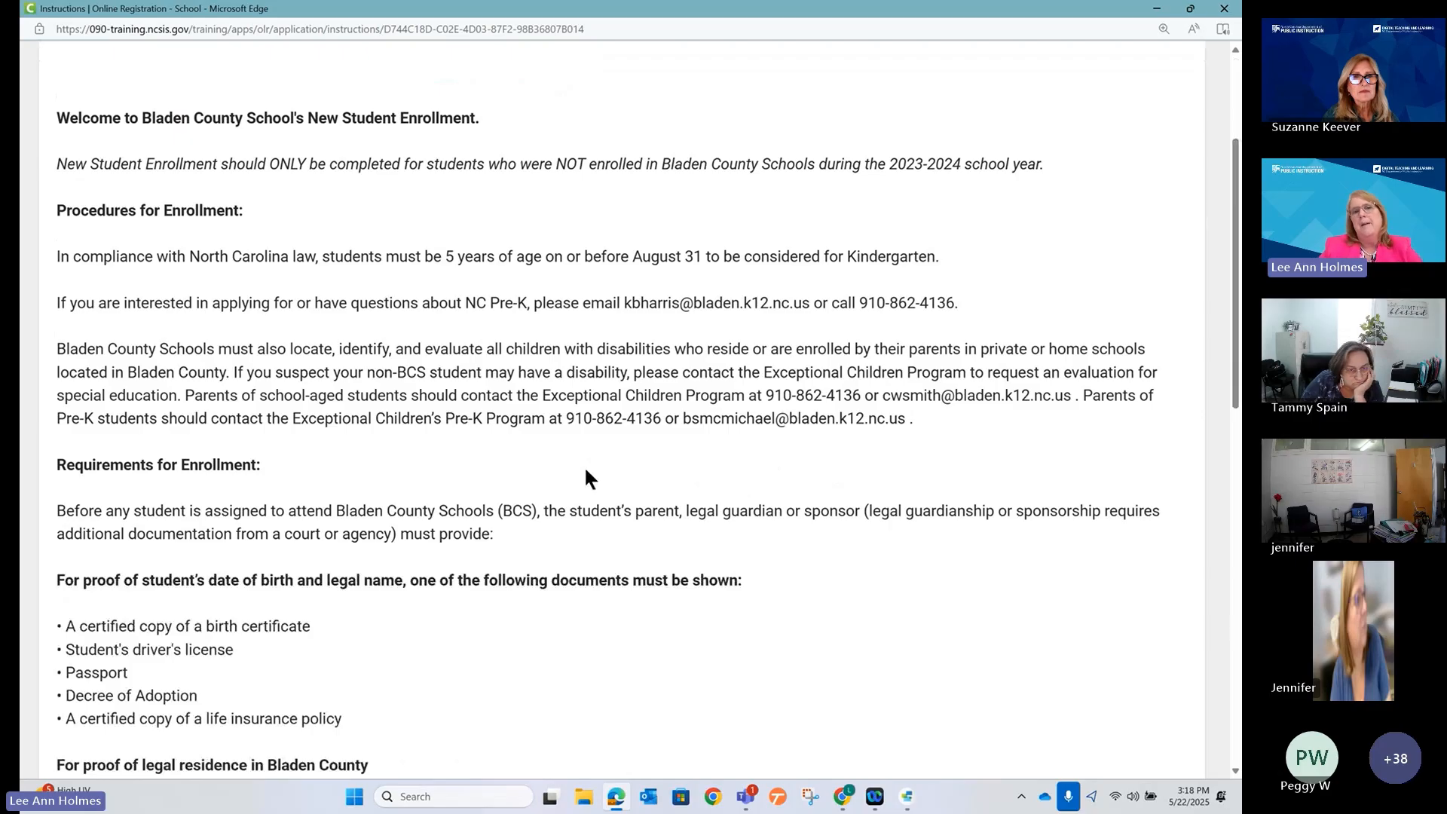
{"action": "scroll", "coordinate": [586, 468], "scroll_direction": "up", "scroll_amount": 3}
{"action": "scroll", "coordinate": [591, 457], "scroll_direction": "down", "scroll_amount": 8}
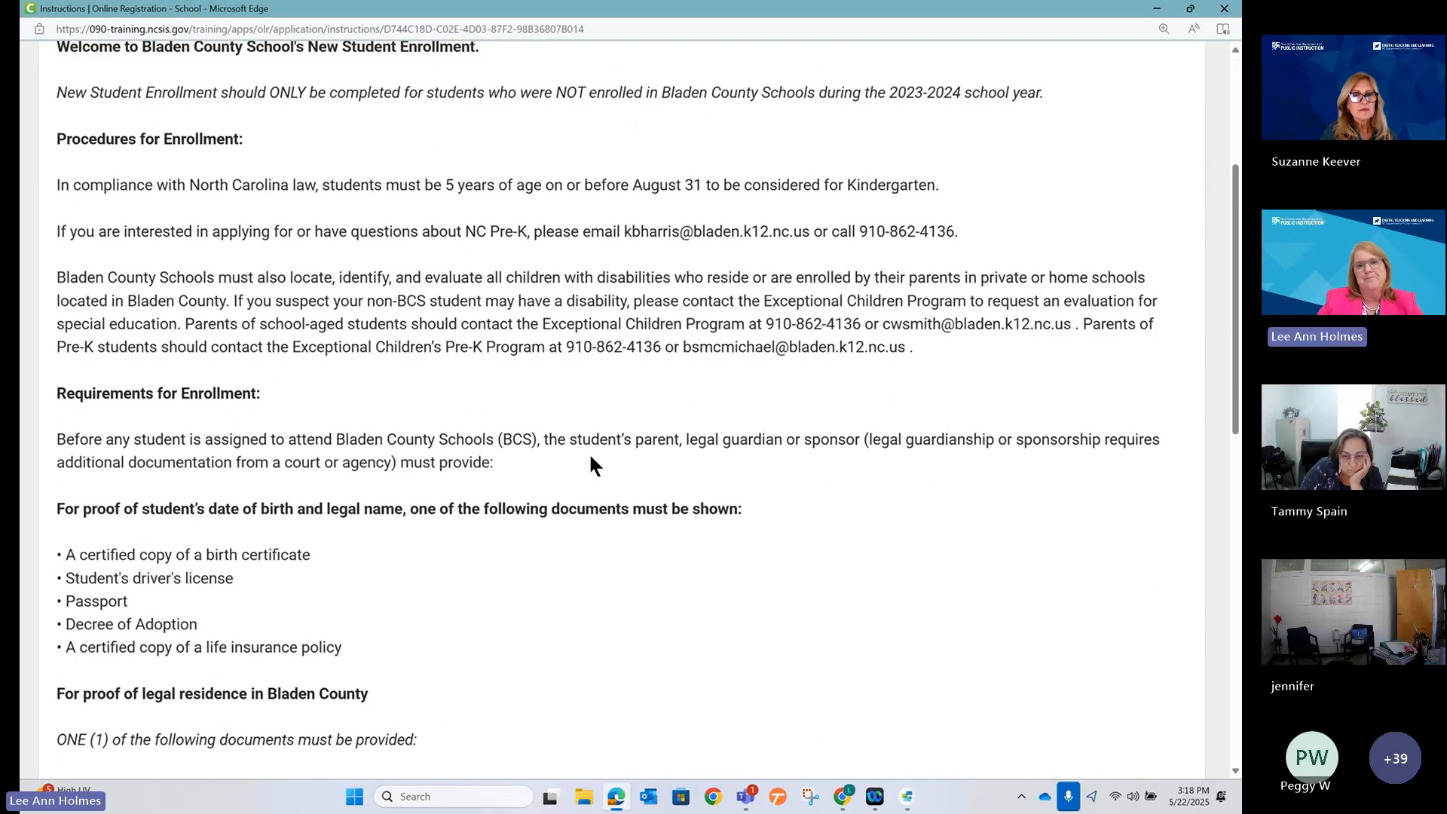
{"action": "scroll", "coordinate": [590, 457], "scroll_direction": "down", "scroll_amount": 6}
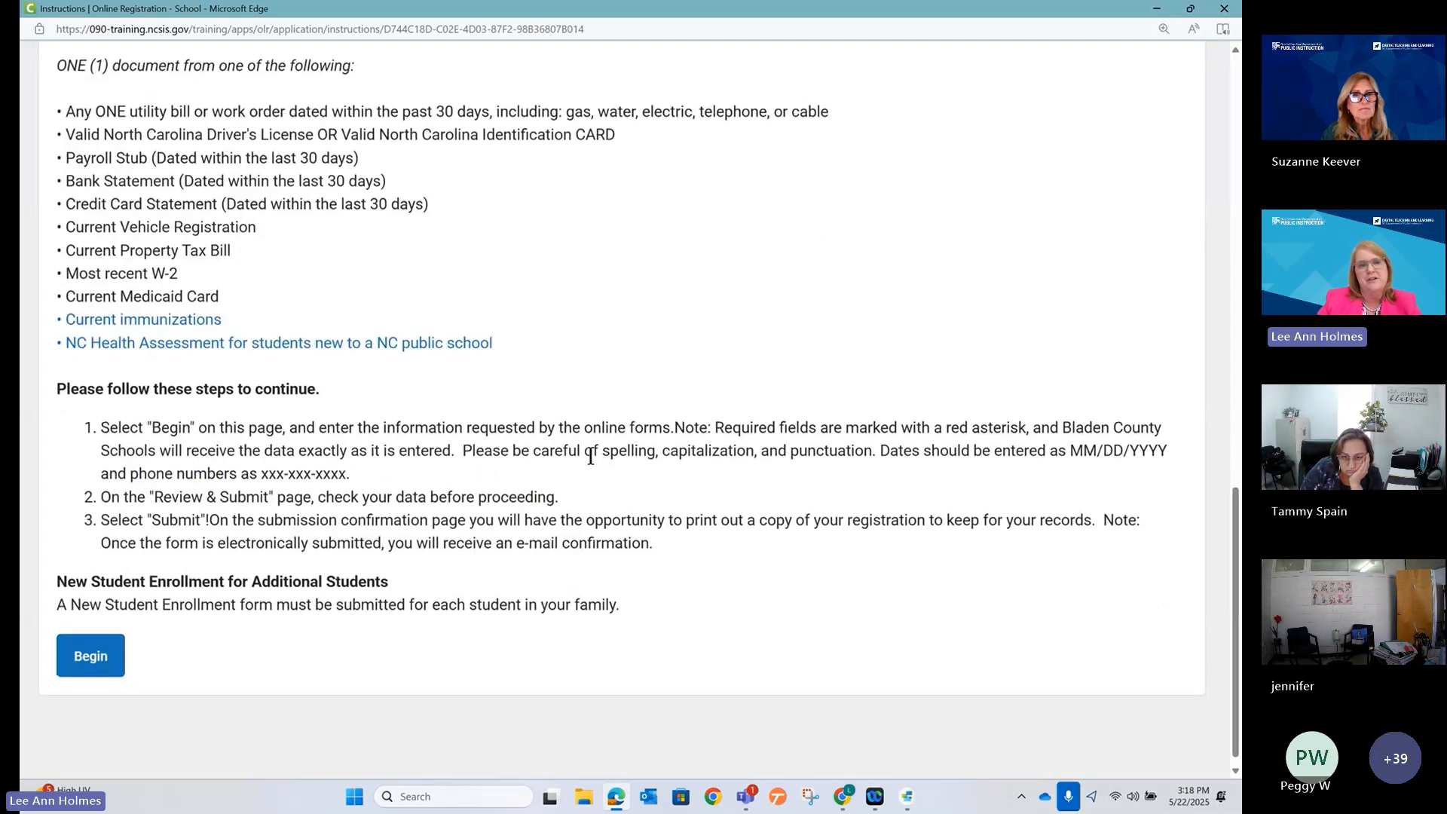
{"action": "scroll", "coordinate": [591, 457], "scroll_direction": "up", "scroll_amount": 3}
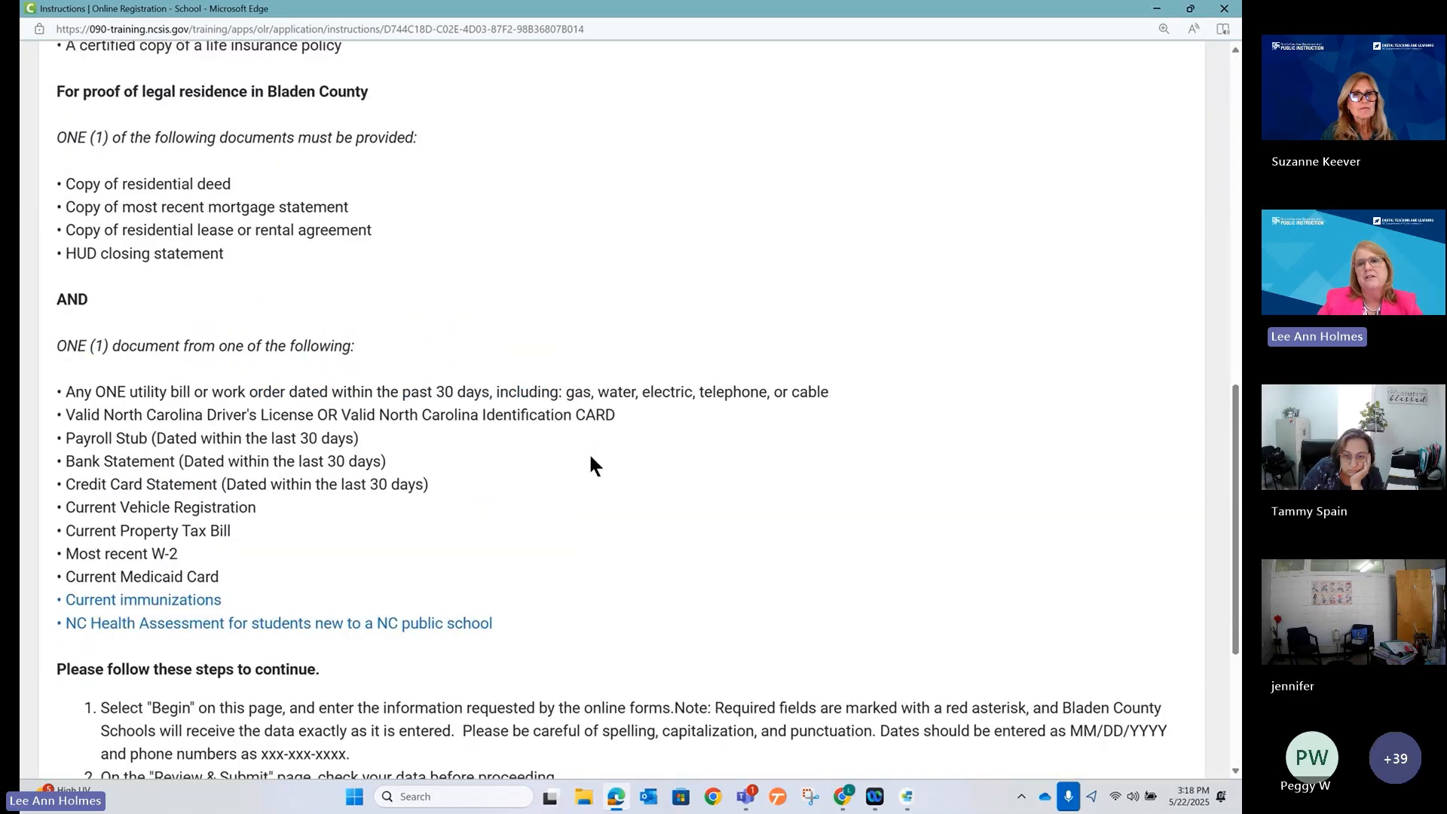
{"action": "scroll", "coordinate": [590, 455], "scroll_direction": "up", "scroll_amount": 11}
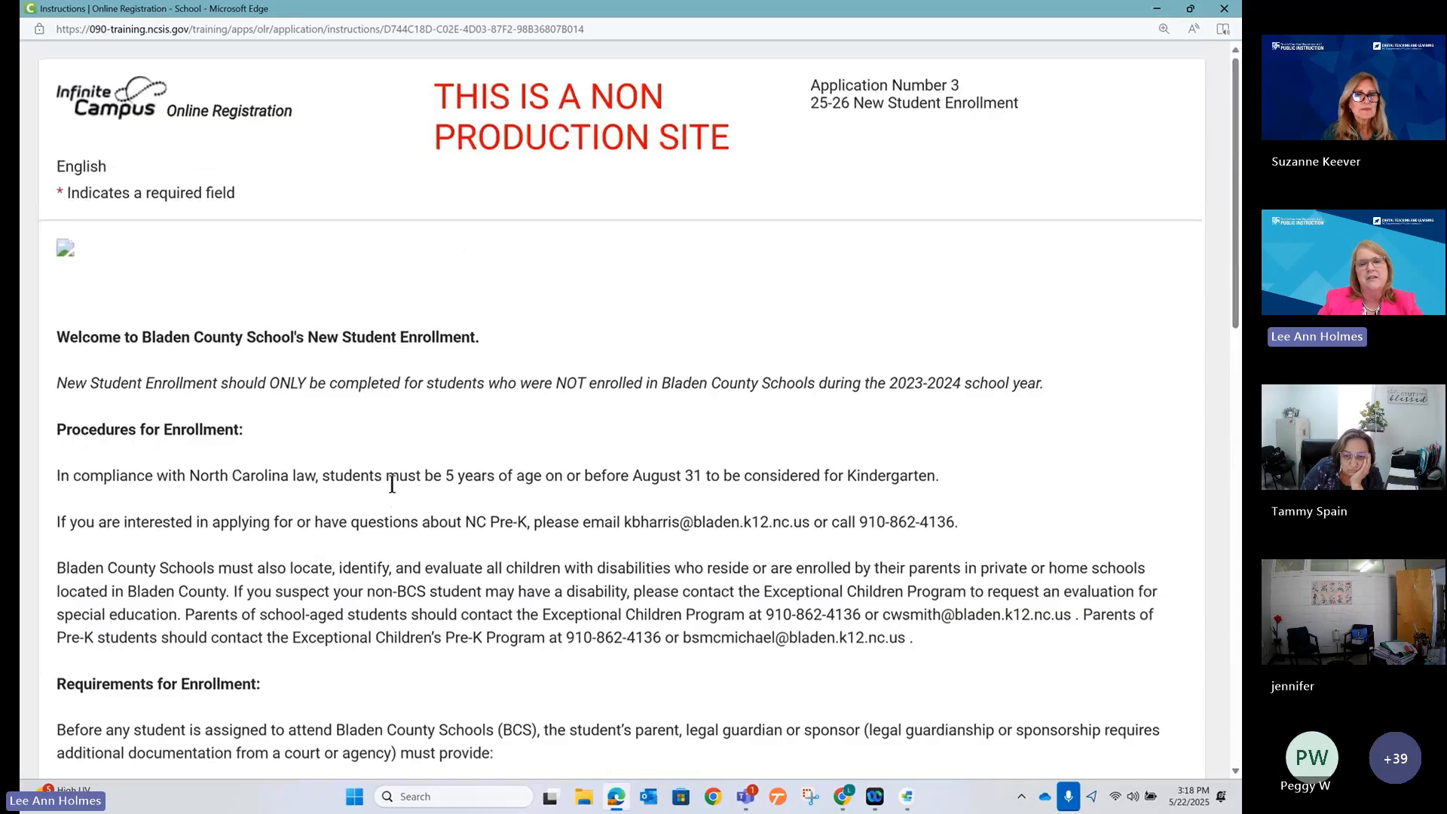
{"action": "scroll", "coordinate": [391, 482], "scroll_direction": "down", "scroll_amount": 6}
{"action": "scroll", "coordinate": [390, 473], "scroll_direction": "down", "scroll_amount": 2}
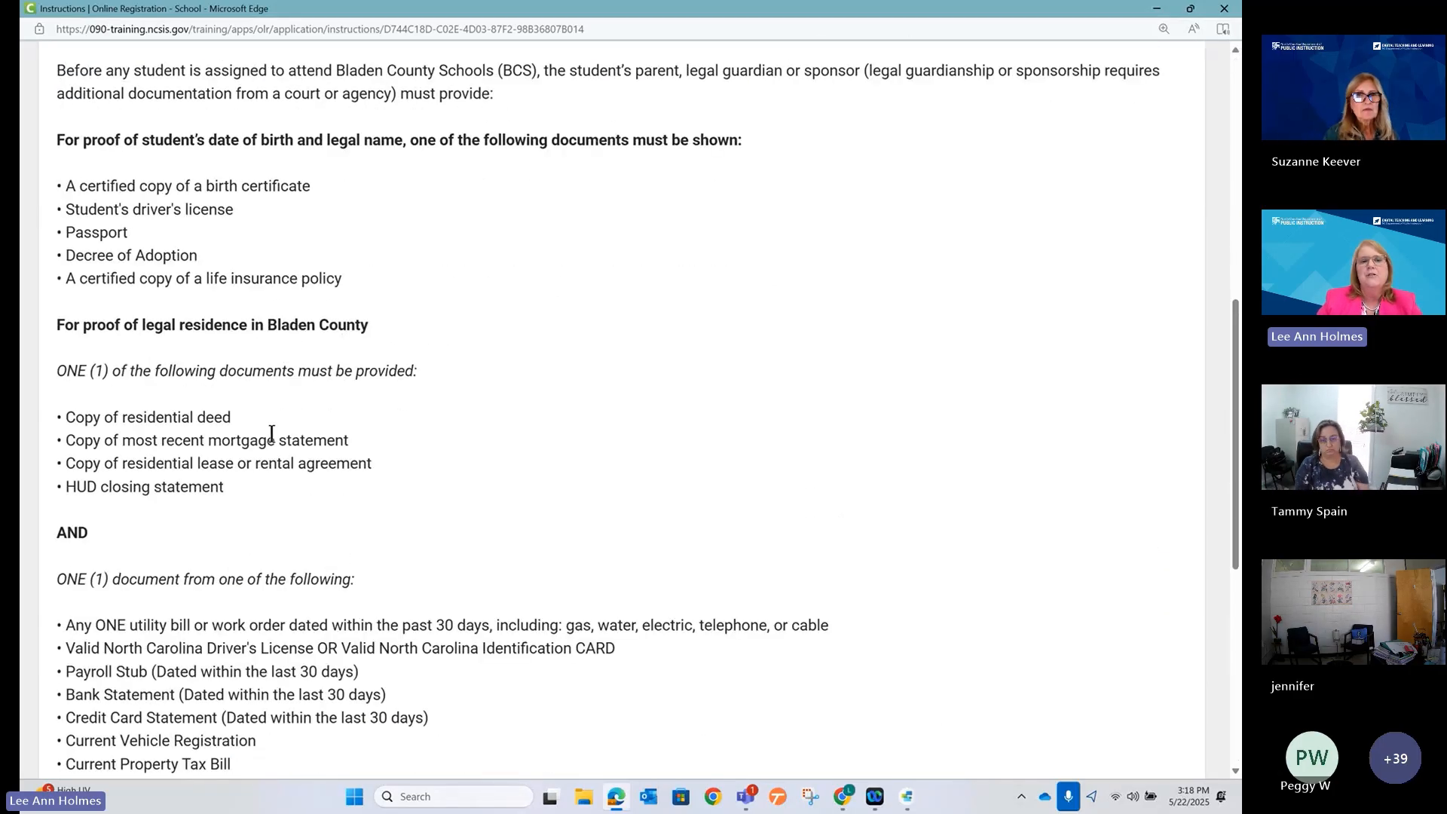
{"action": "scroll", "coordinate": [298, 516], "scroll_direction": "down", "scroll_amount": 3}
{"action": "scroll", "coordinate": [295, 509], "scroll_direction": "down", "scroll_amount": 3}
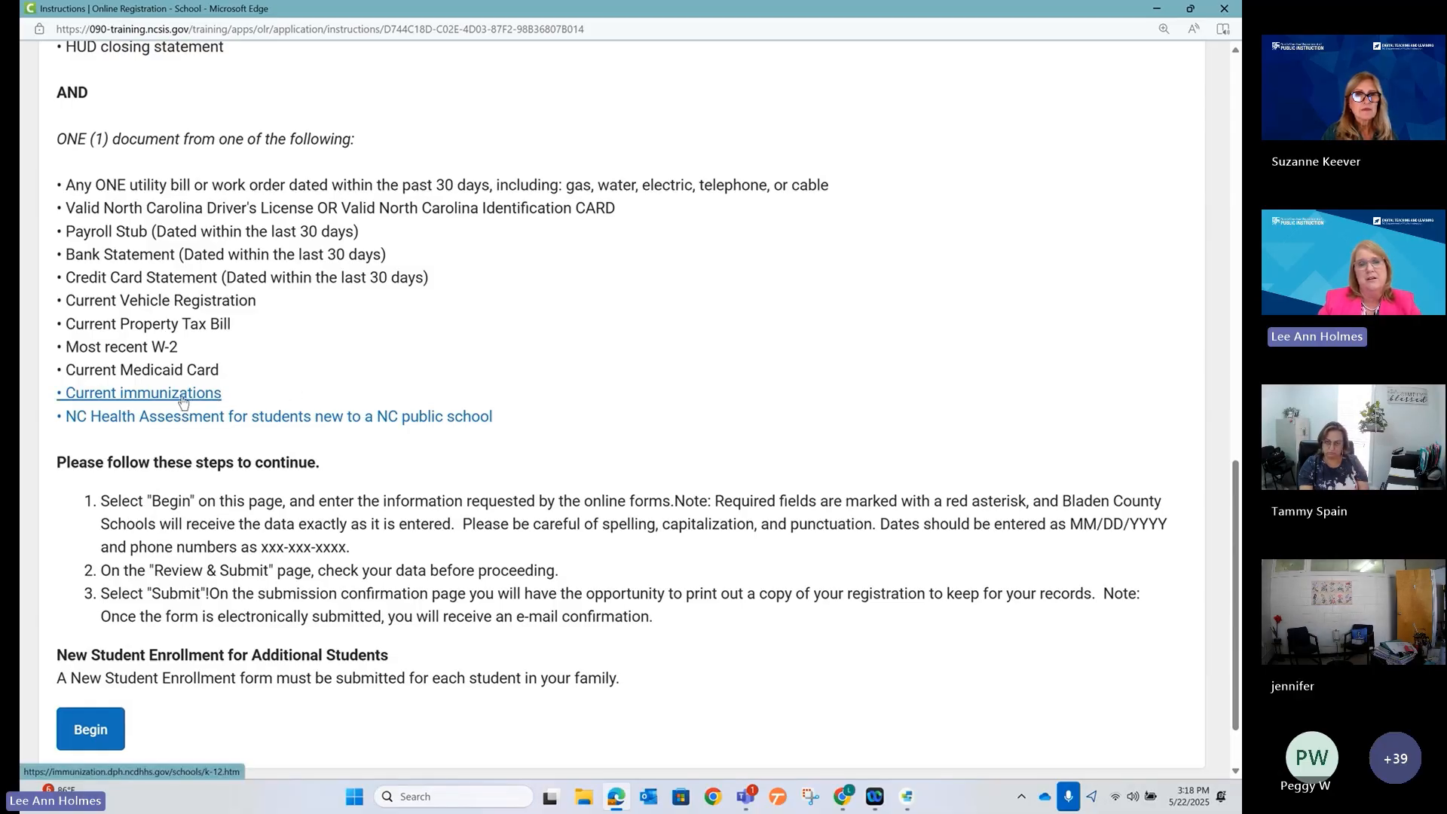
{"action": "scroll", "coordinate": [181, 399], "scroll_direction": "down", "scroll_amount": 2}
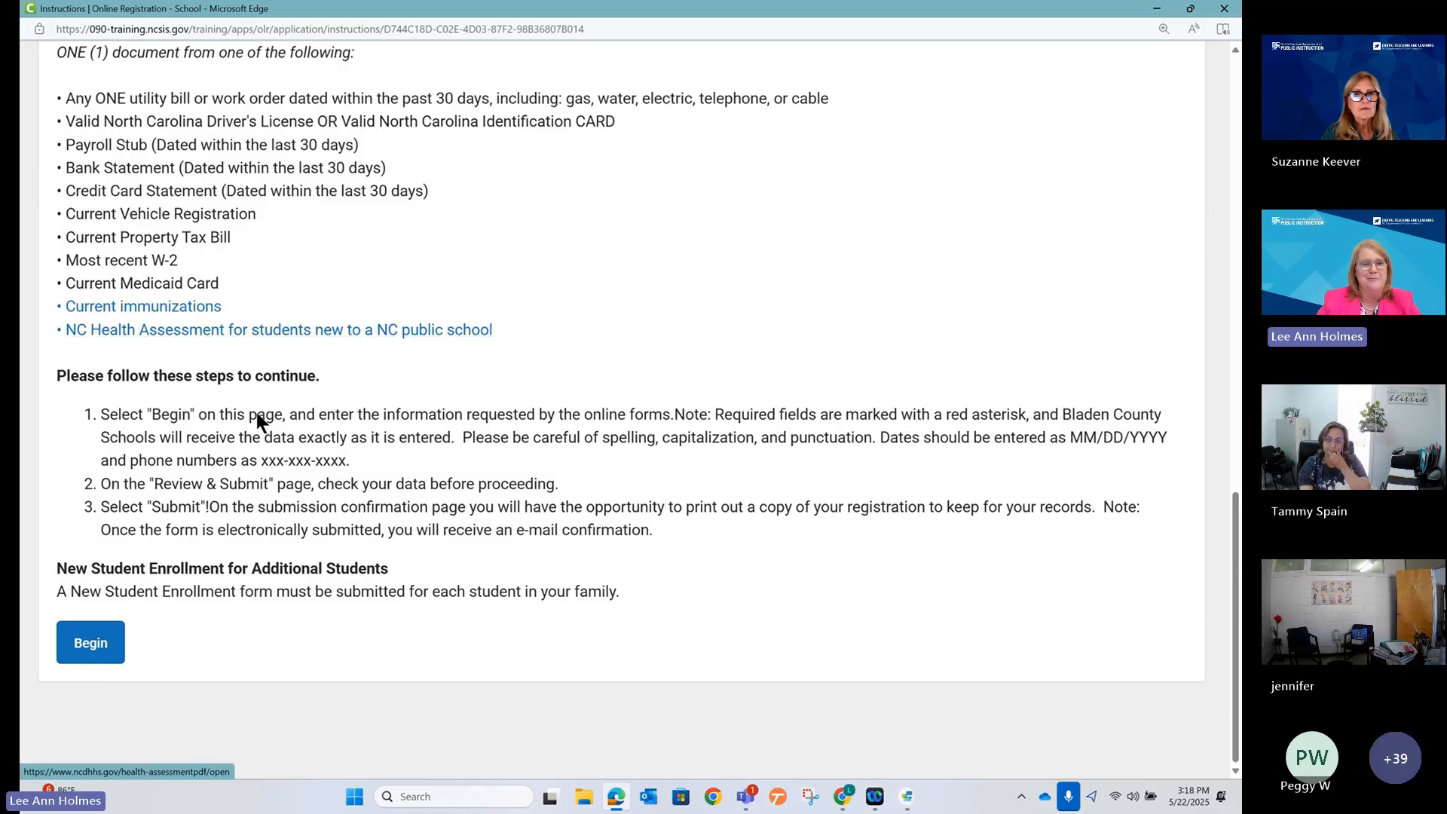
{"action": "scroll", "coordinate": [637, 317], "scroll_direction": "up", "scroll_amount": 1}
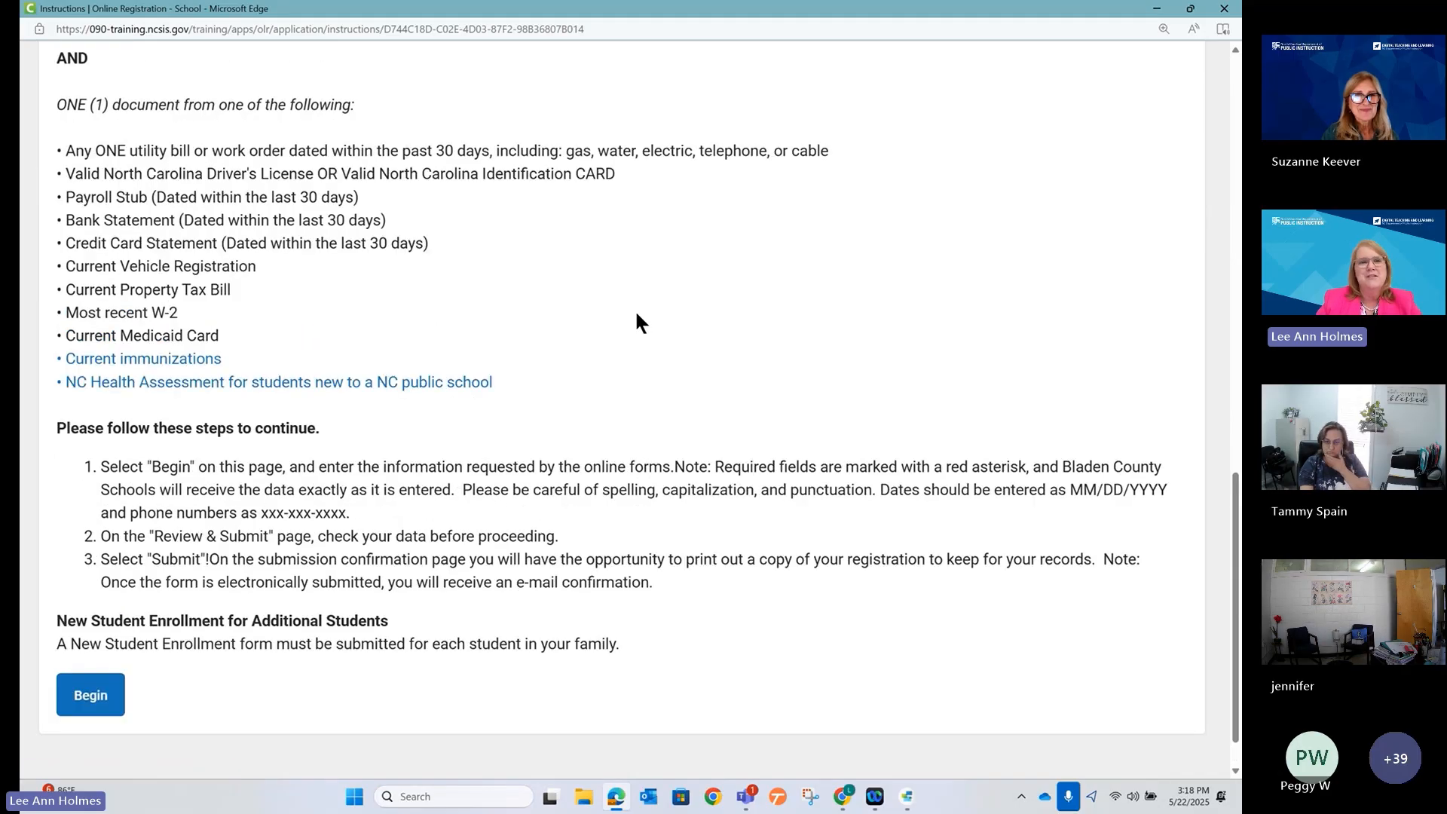
{"action": "scroll", "coordinate": [635, 309], "scroll_direction": "down", "scroll_amount": 1}
{"action": "left_click", "coordinate": [90, 642]}
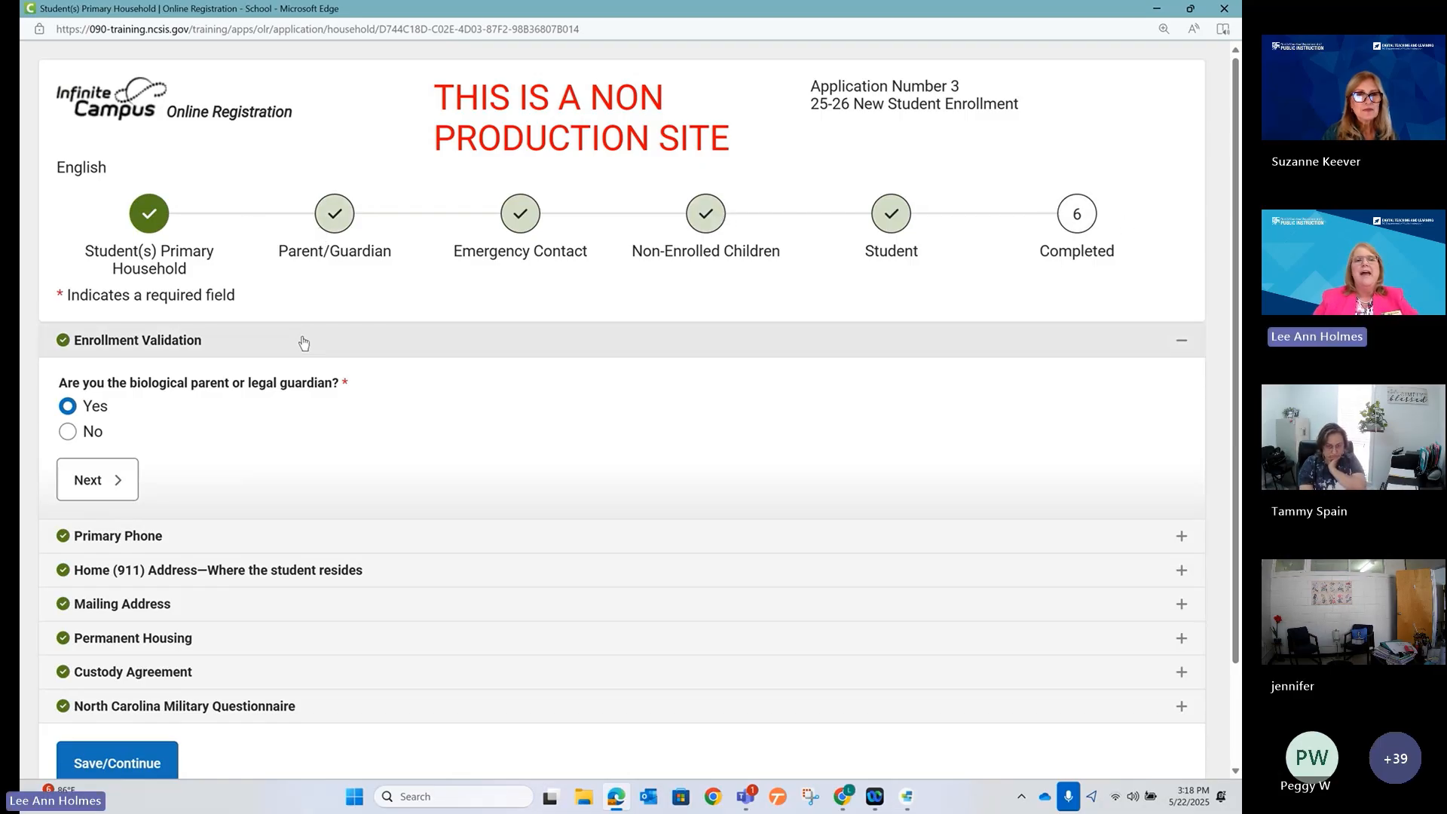
{"action": "scroll", "coordinate": [309, 338], "scroll_direction": "down", "scroll_amount": 1}
{"action": "scroll", "coordinate": [354, 332], "scroll_direction": "up", "scroll_amount": 1}
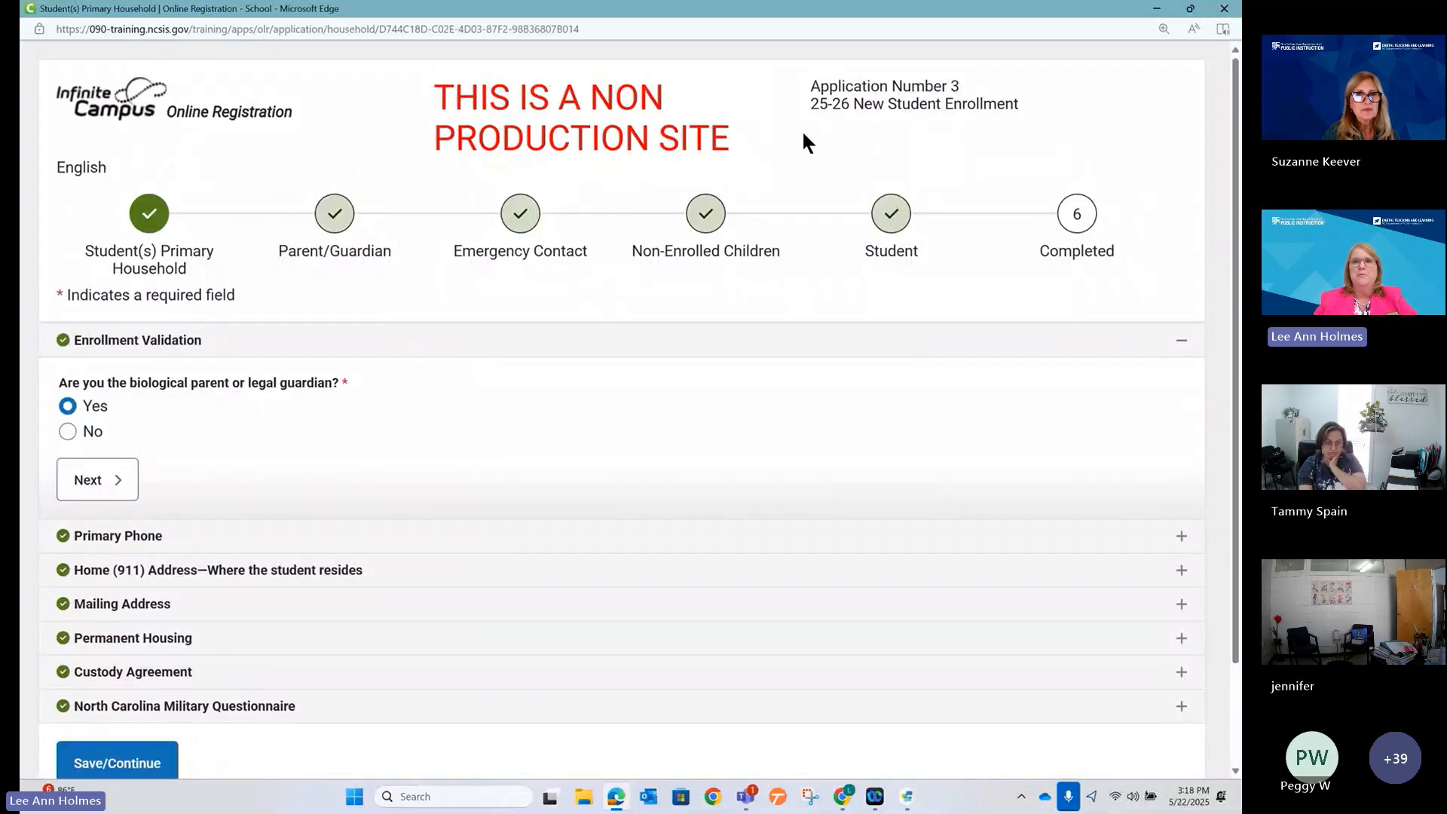
Scroll the OLR Workshop Agenda to its OLR Builder PLEATS list, then return to the Information Center.
{"action": "left_click", "coordinate": [1157, 10]}
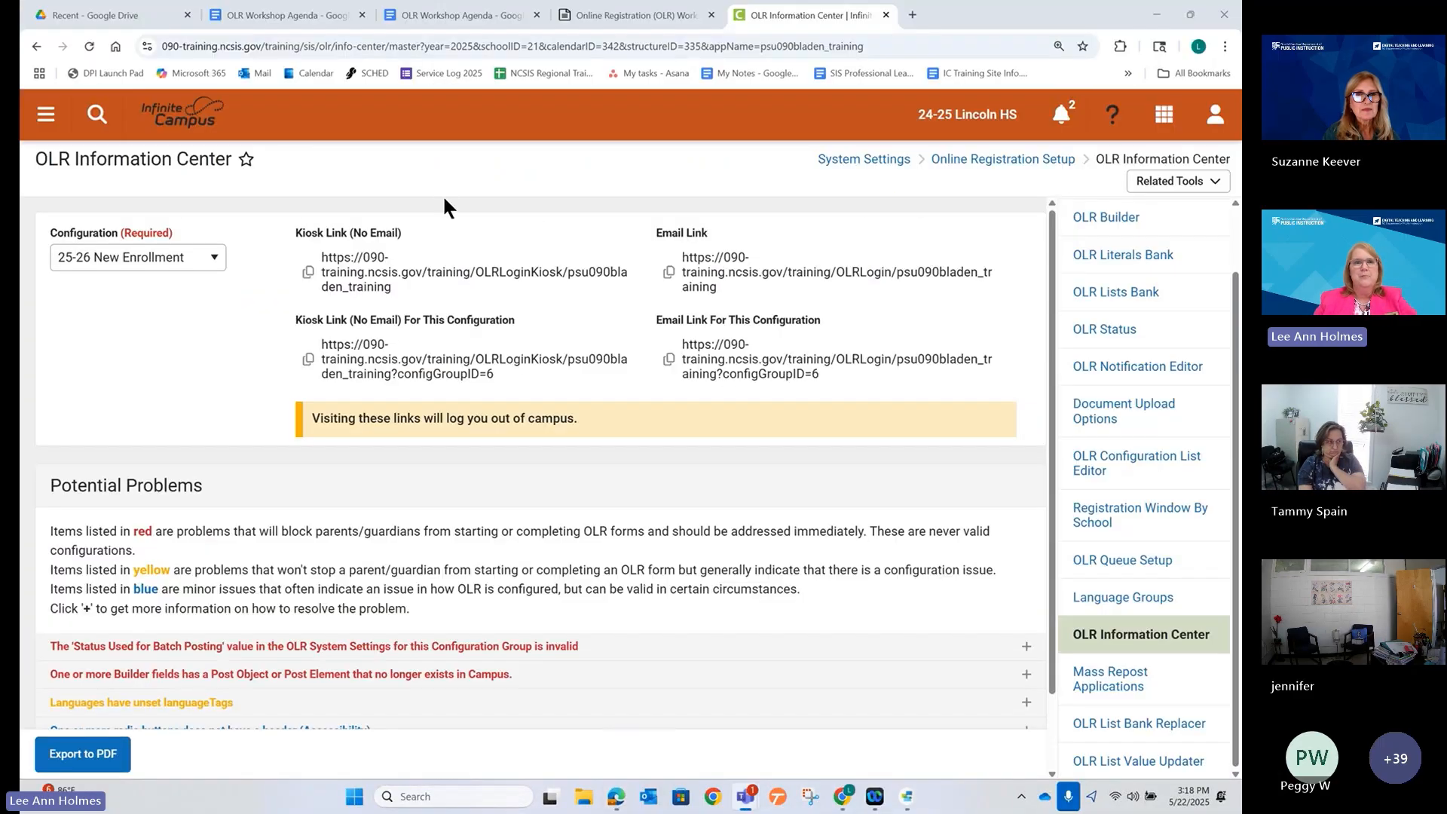
{"action": "left_click", "coordinate": [430, 17]}
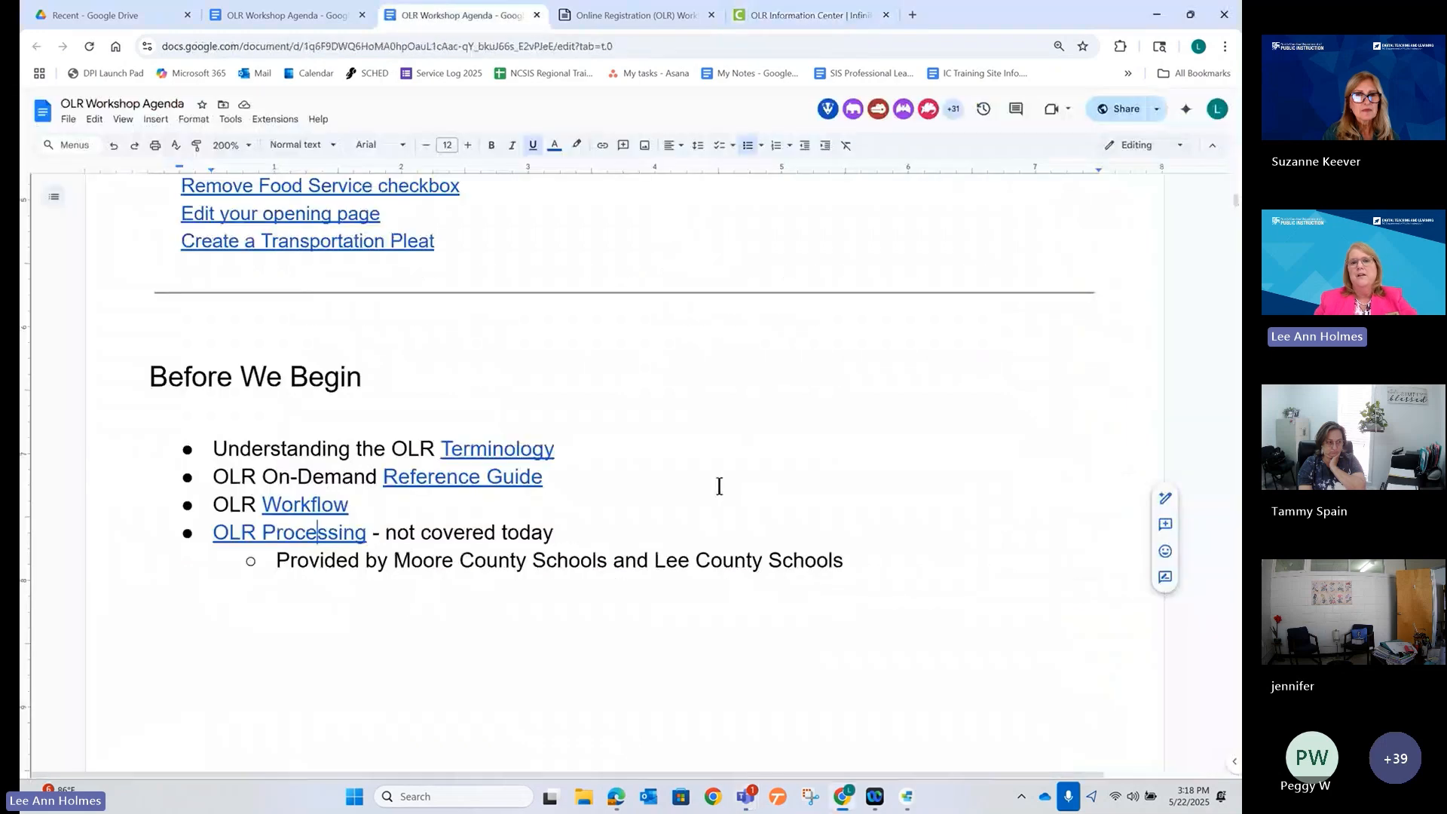
{"action": "scroll", "coordinate": [720, 482], "scroll_direction": "down", "scroll_amount": 7}
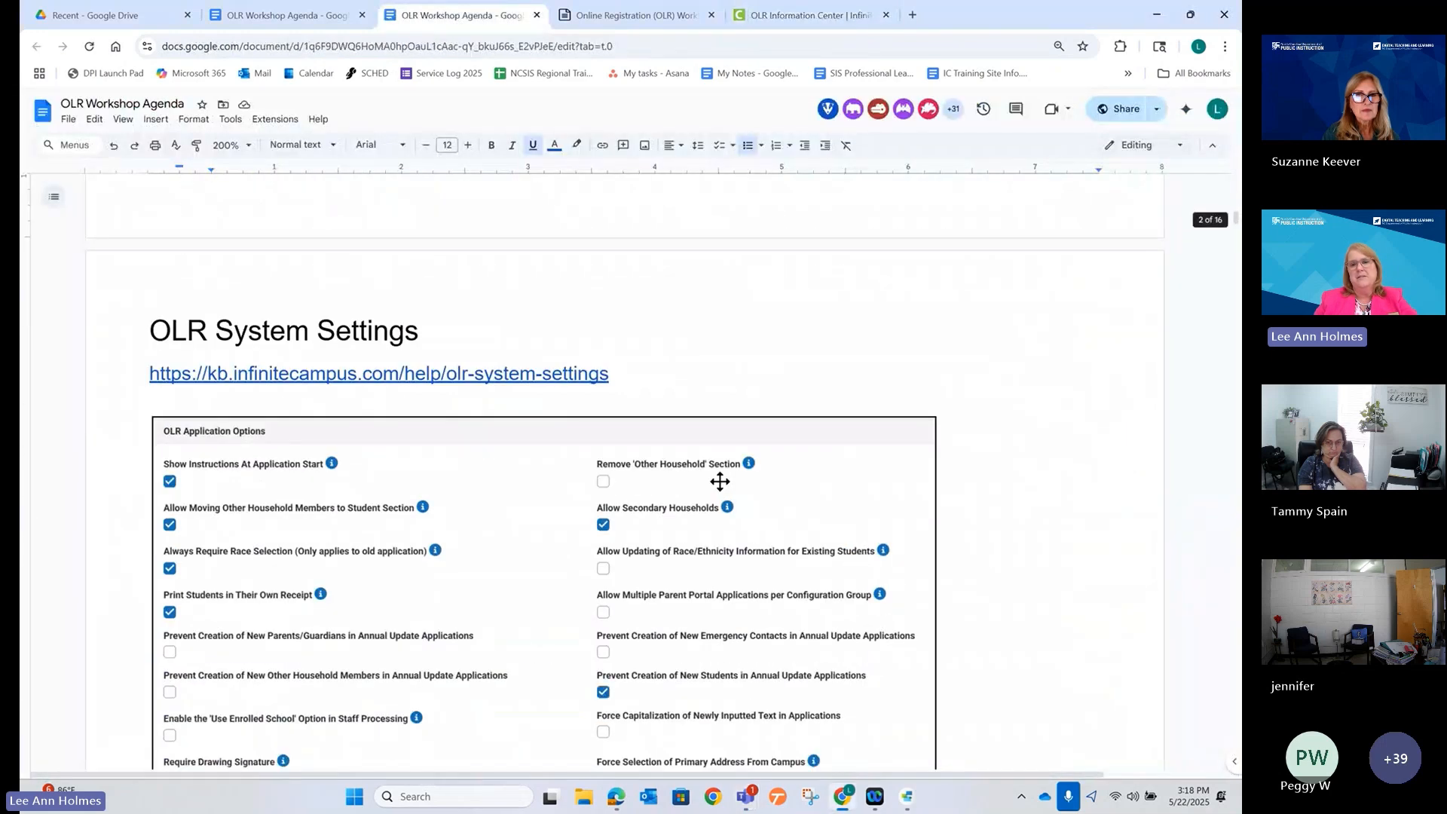
{"action": "scroll", "coordinate": [720, 483], "scroll_direction": "down", "scroll_amount": 15}
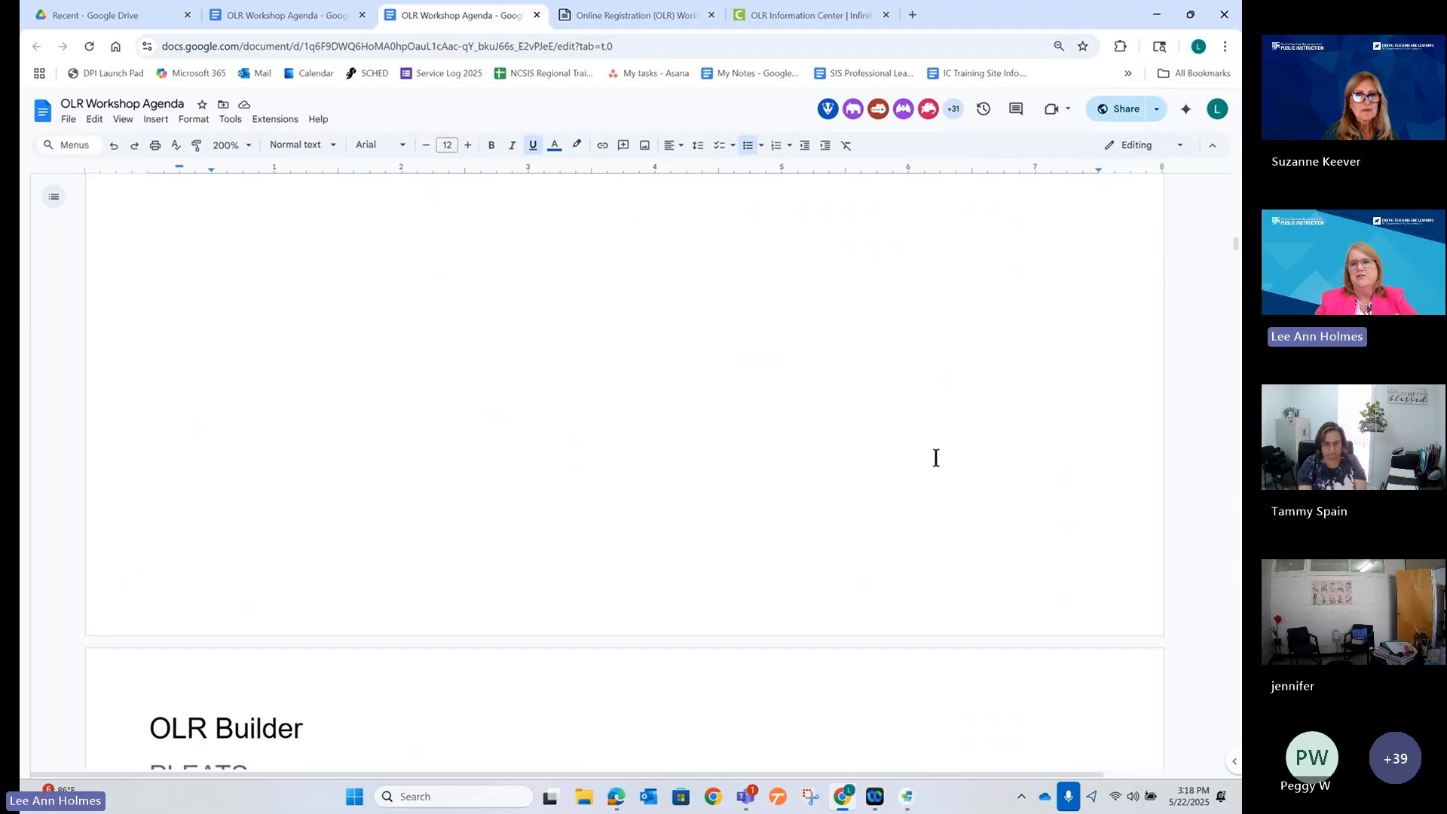
{"action": "scroll", "coordinate": [934, 458], "scroll_direction": "down", "scroll_amount": 8}
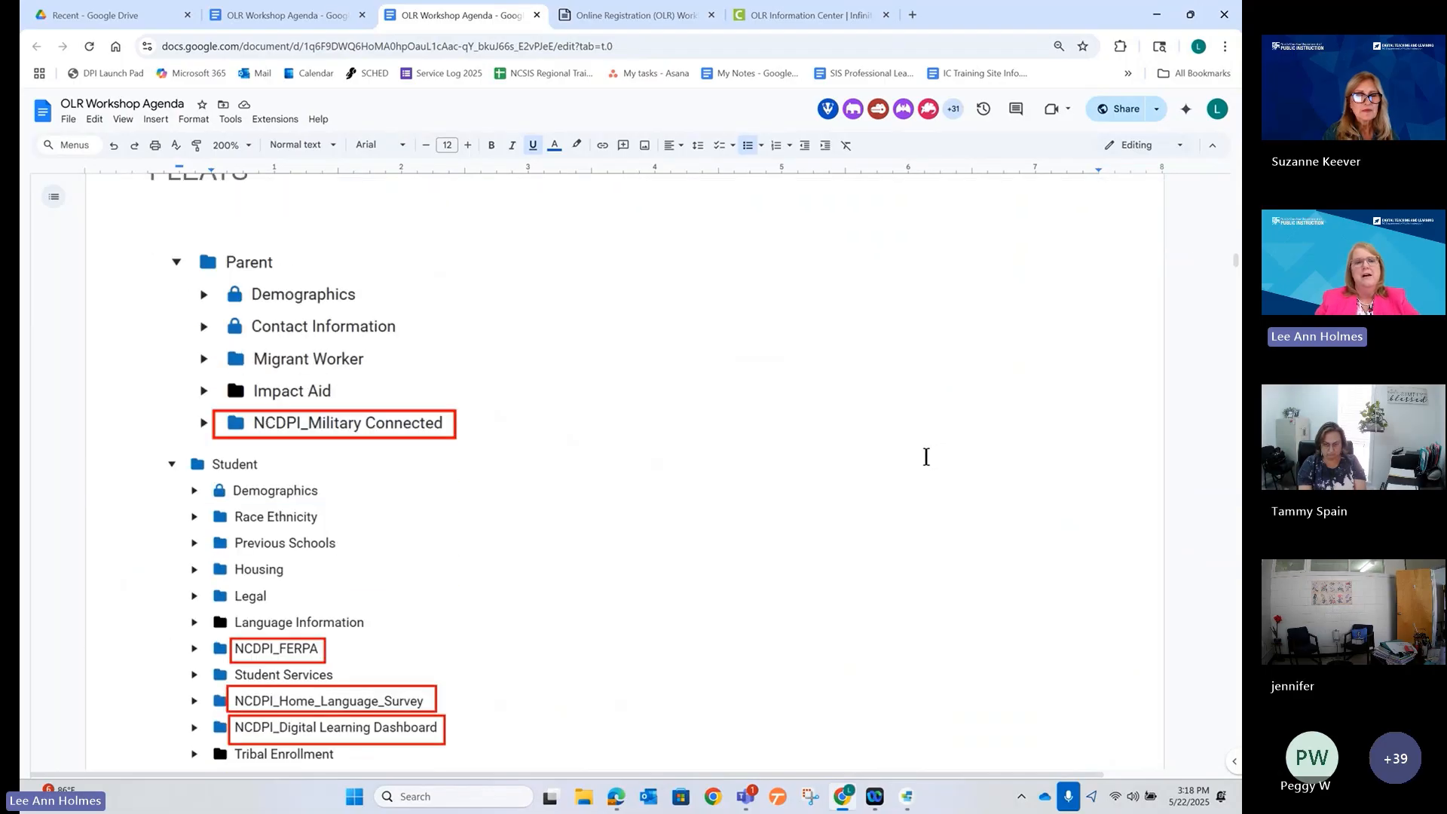
{"action": "scroll", "coordinate": [926, 458], "scroll_direction": "down", "scroll_amount": 9}
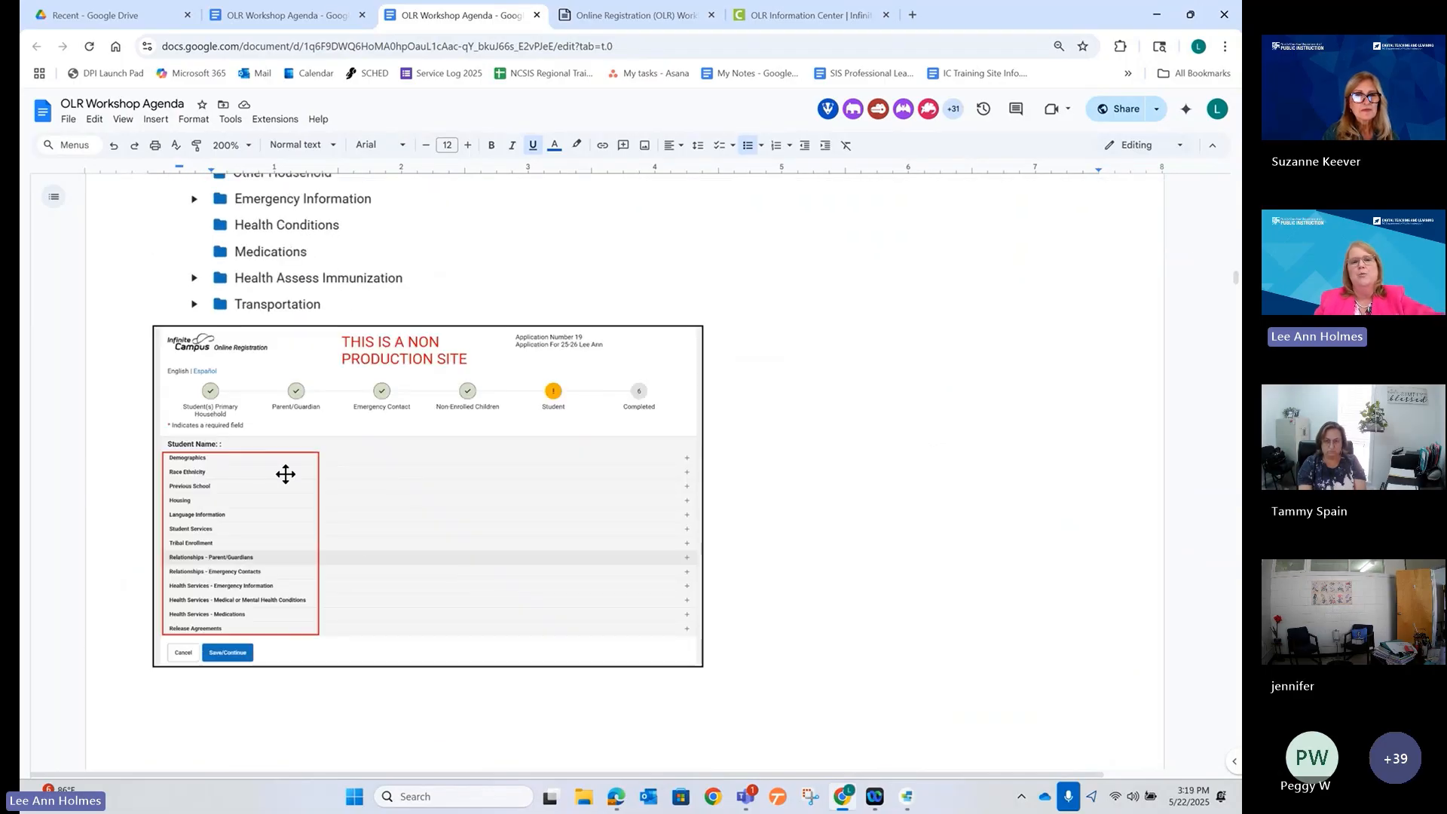
{"action": "scroll", "coordinate": [281, 552], "scroll_direction": "up", "scroll_amount": 4}
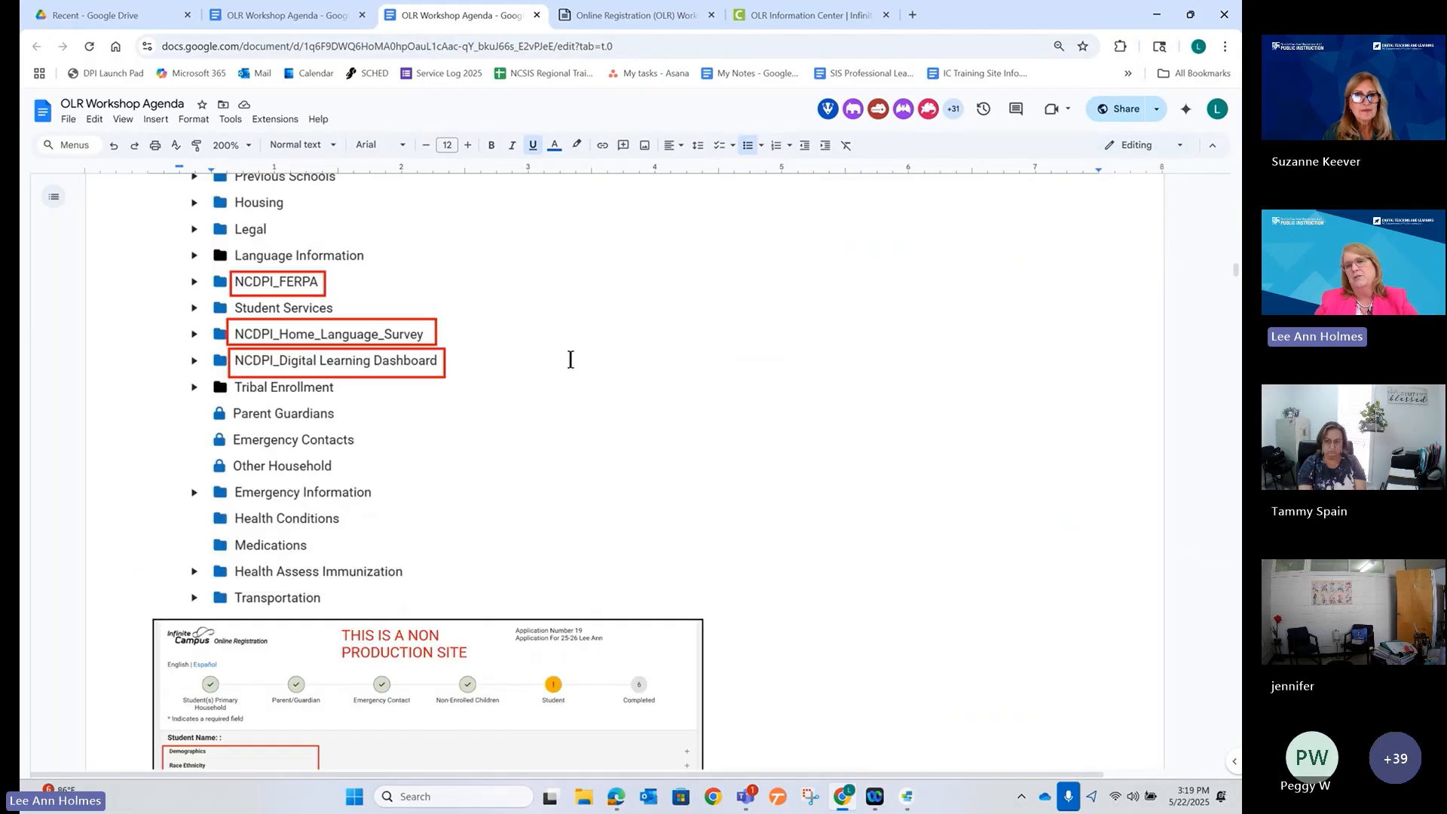
{"action": "left_click", "coordinate": [770, 12]}
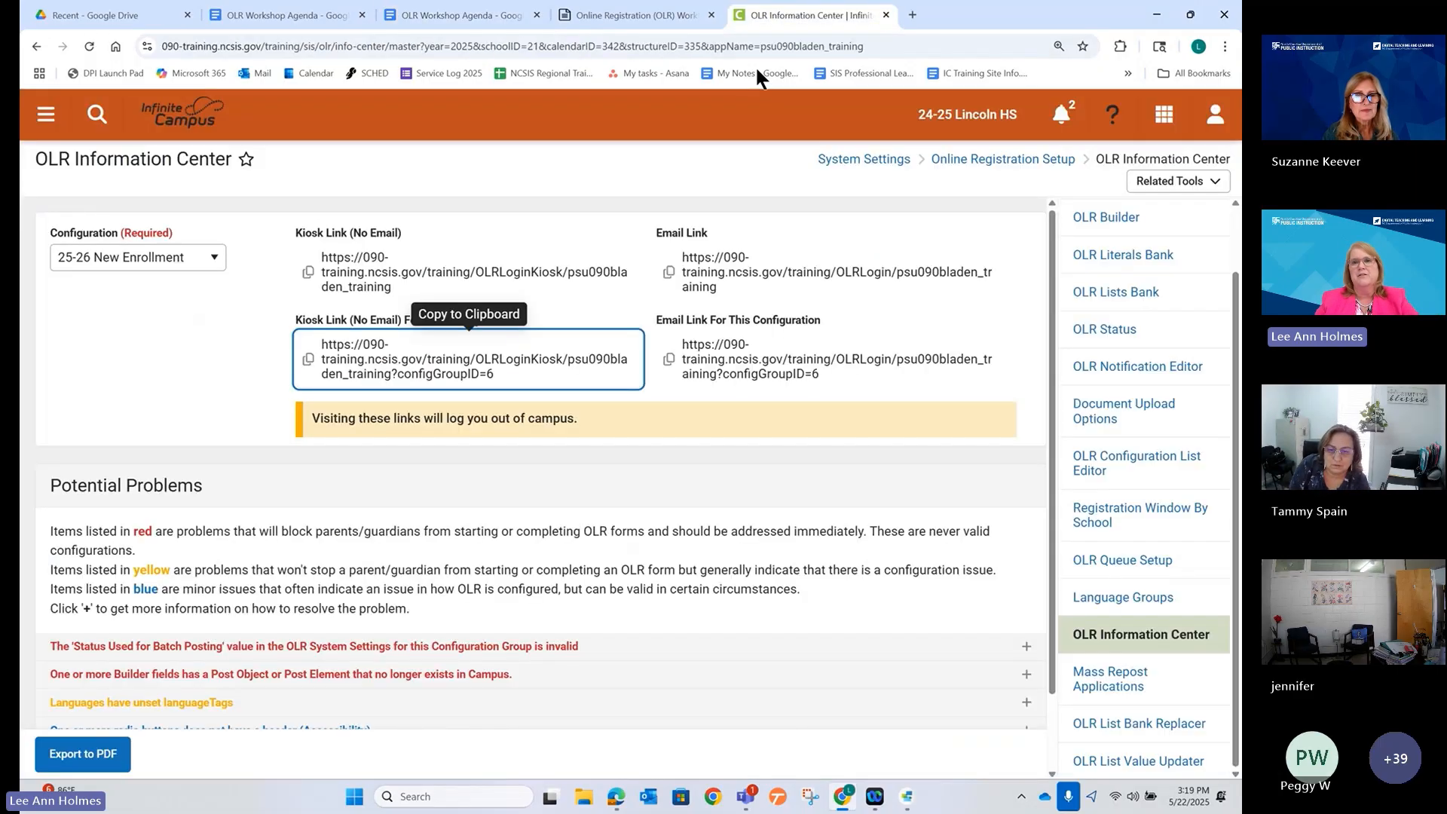
Bring the registration form forward and briefly outline its progress steps.
{"action": "left_click", "coordinate": [616, 797]}
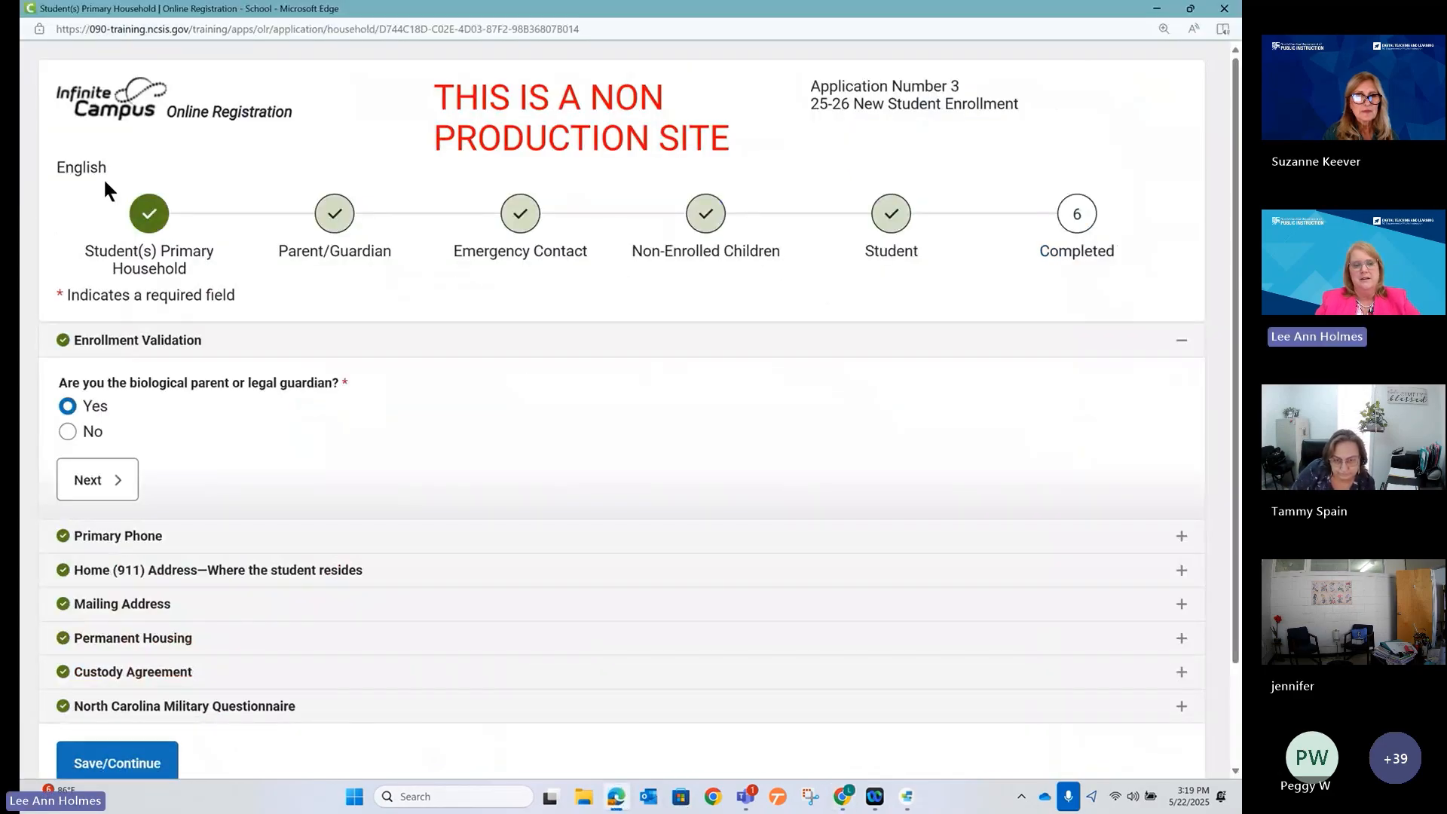
{"action": "mouse_move", "coordinate": [104, 175]}
{"action": "left_mouse_down"}
{"action": "mouse_move", "coordinate": [736, 242]}
{"action": "mouse_move", "coordinate": [1110, 245]}
{"action": "left_mouse_up"}
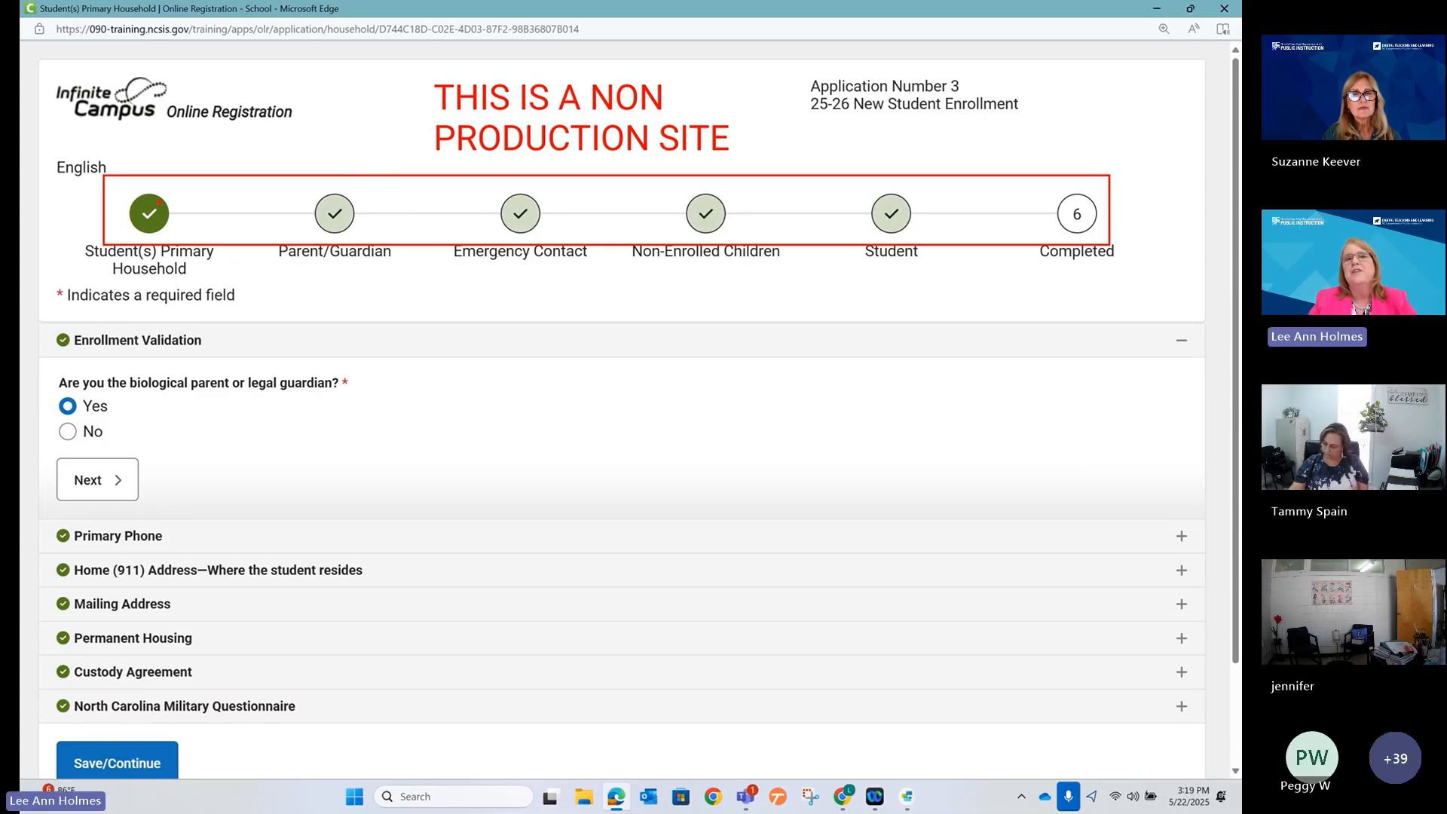
{"action": "key", "text": "Escape"}
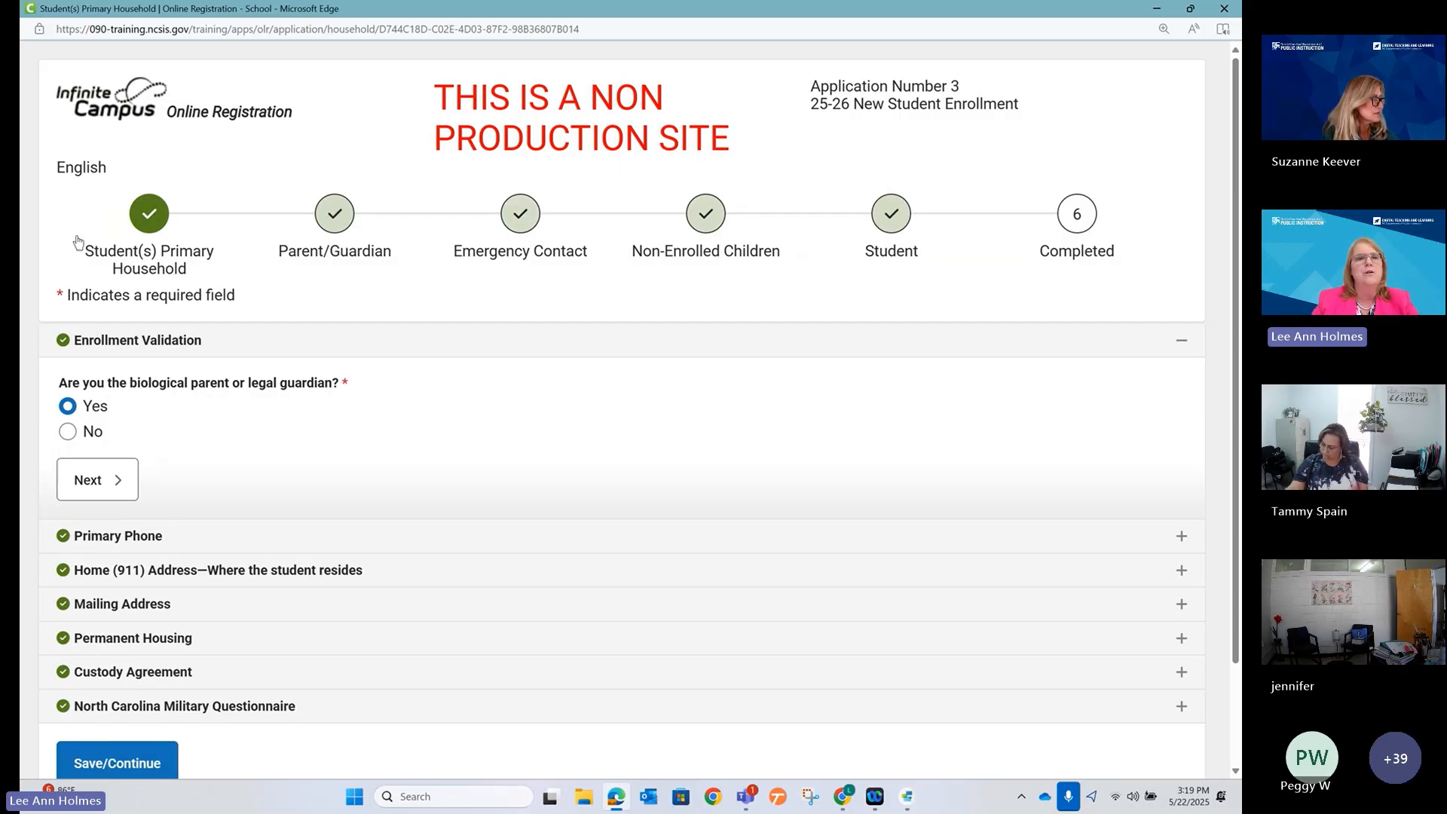
Step through Emergency Contact, Student and Completed, then return to Student(s) Primary Household.
{"action": "left_click", "coordinate": [137, 222]}
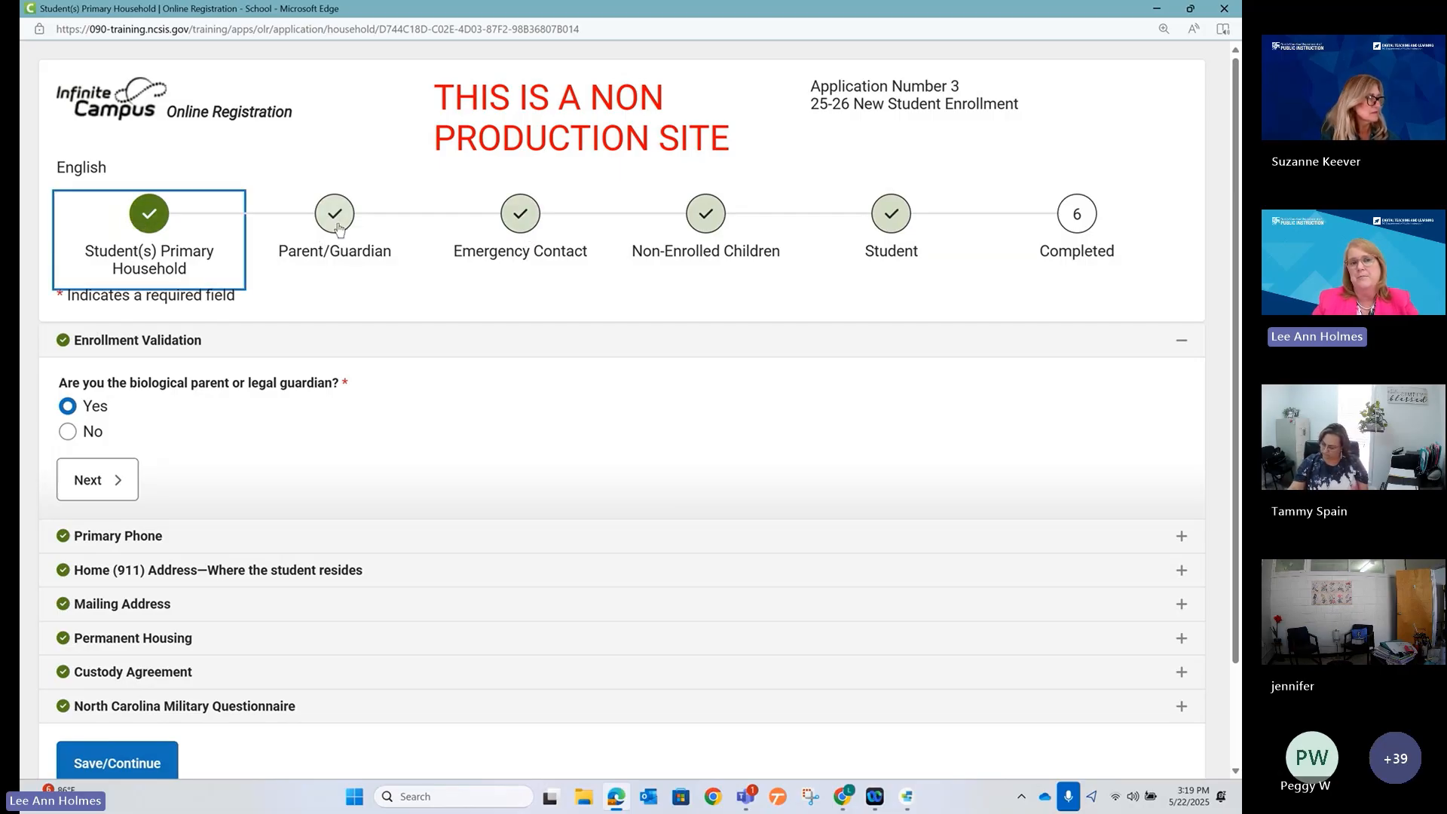
{"action": "left_click", "coordinate": [518, 221]}
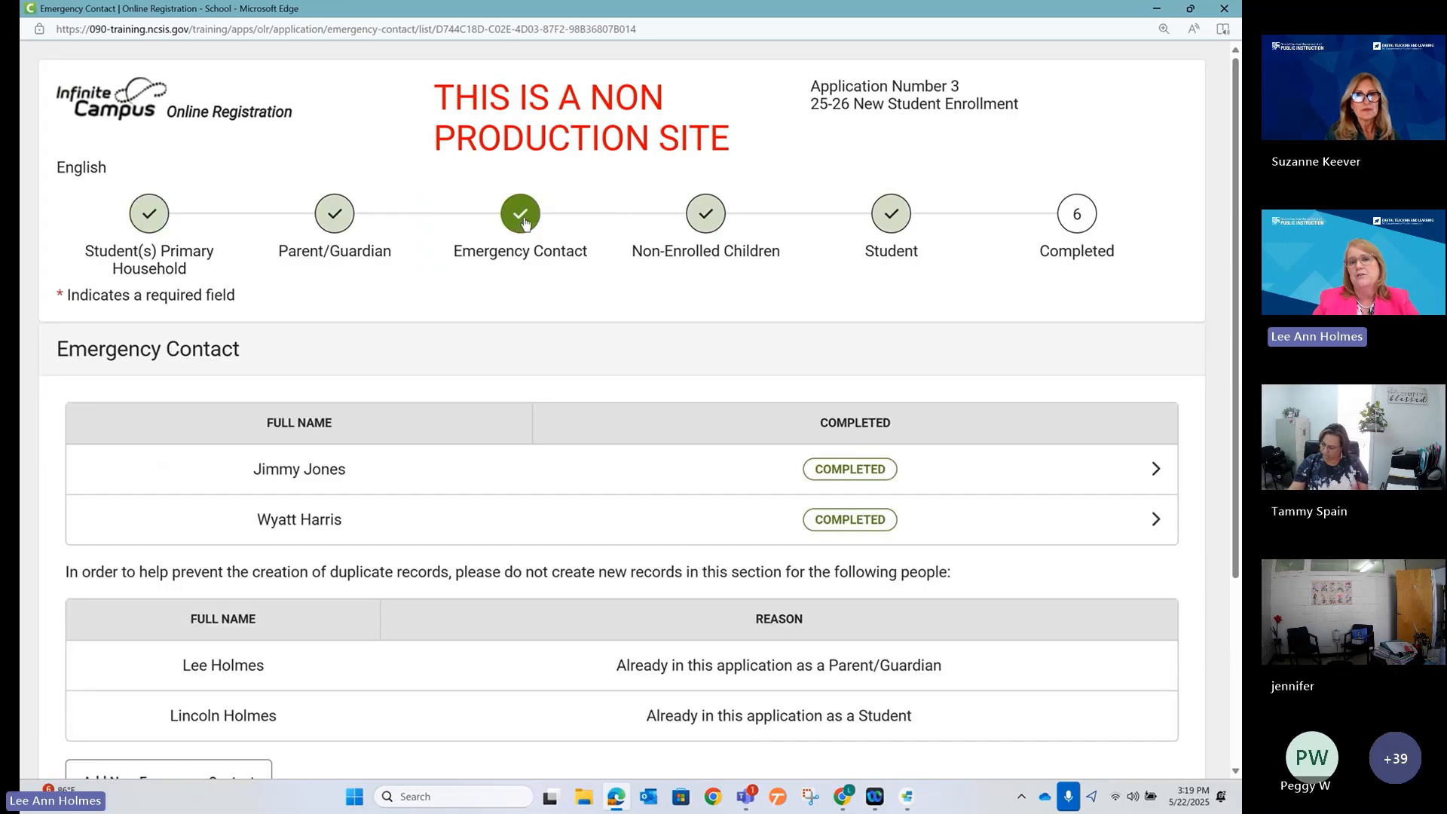
{"action": "left_click", "coordinate": [887, 220]}
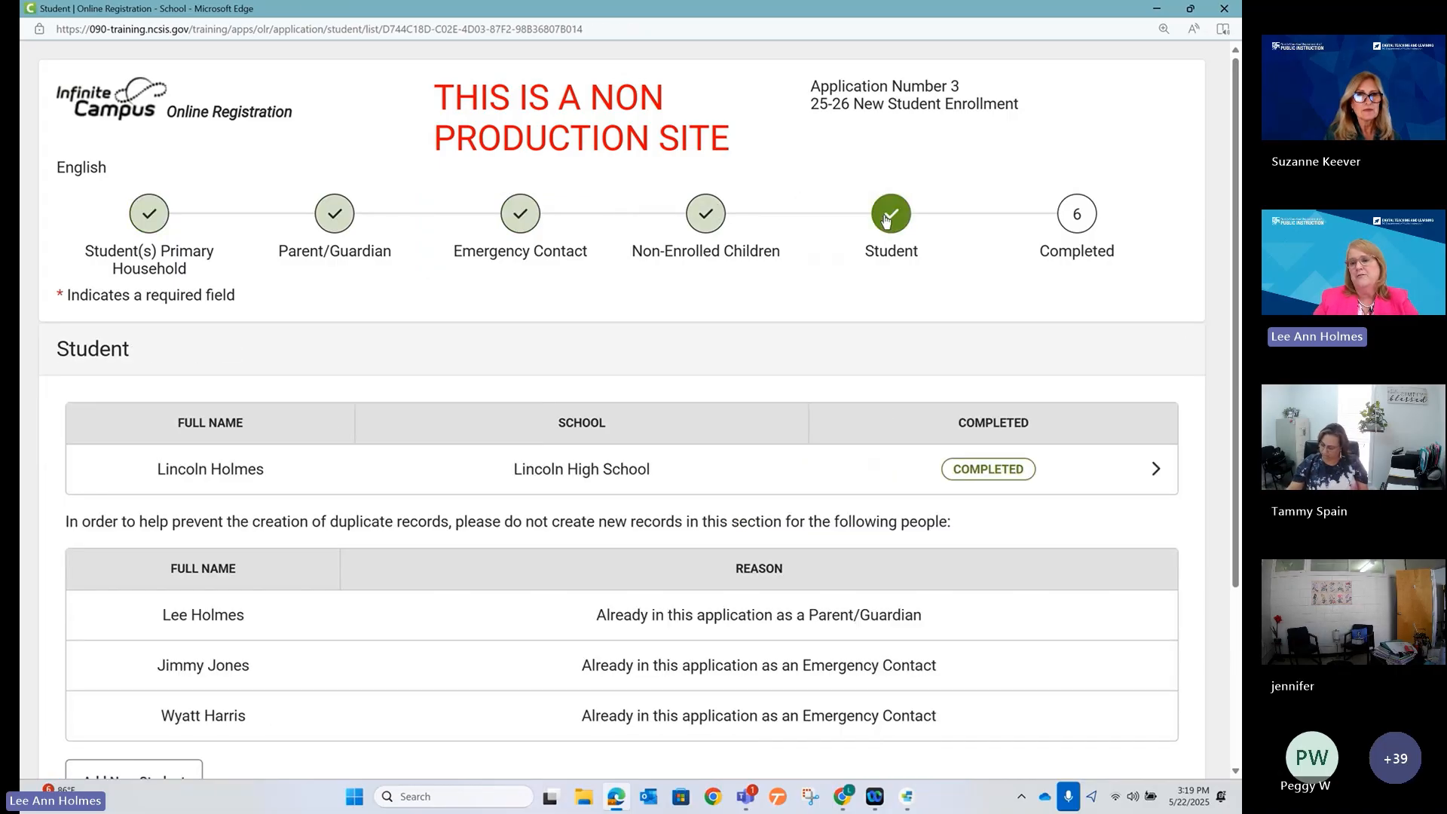
{"action": "left_click", "coordinate": [1076, 216]}
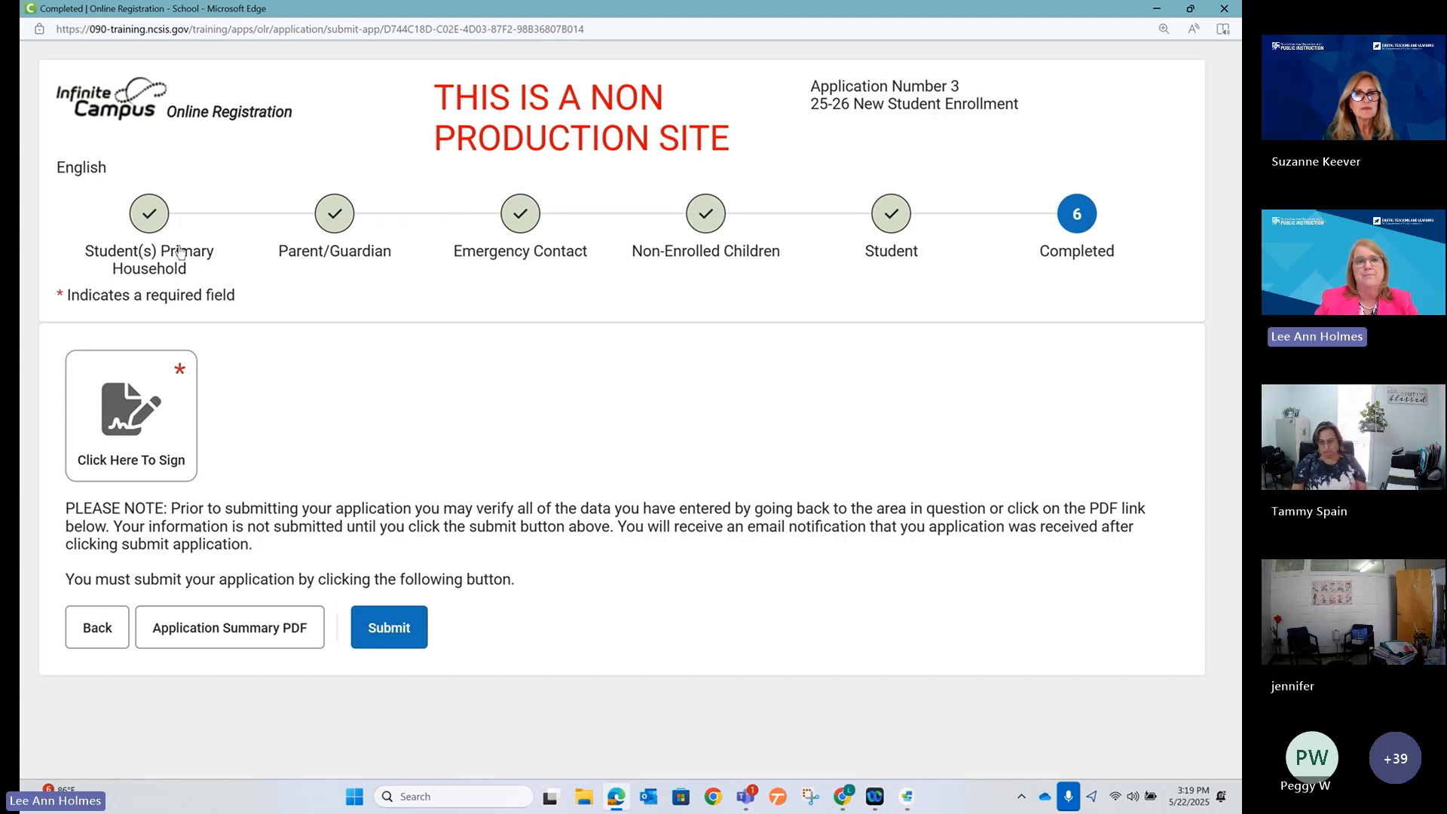
{"action": "left_click", "coordinate": [150, 213]}
{"action": "scroll", "coordinate": [463, 415], "scroll_direction": "down", "scroll_amount": 3}
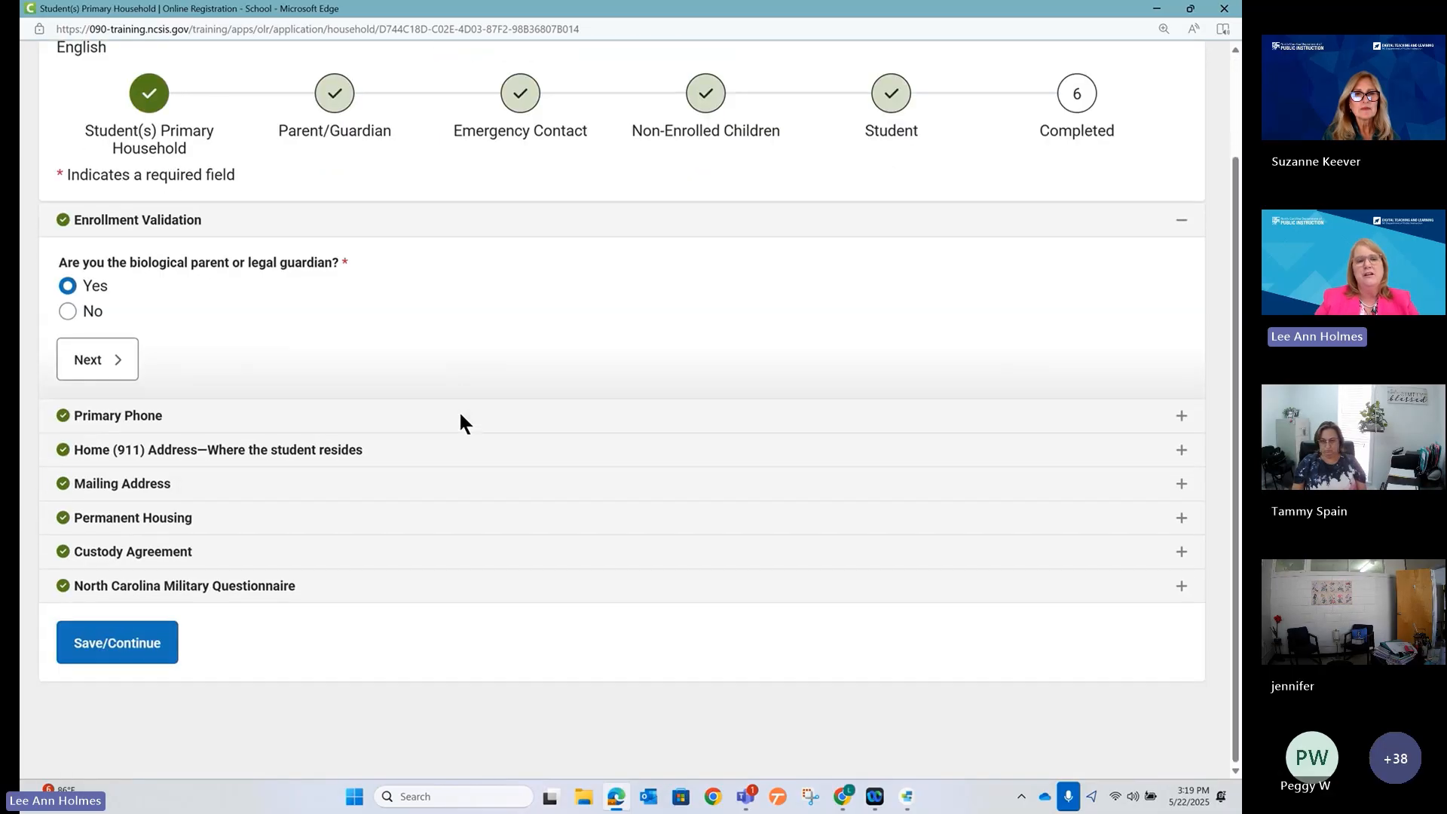
{"action": "scroll", "coordinate": [405, 309], "scroll_direction": "up", "scroll_amount": 3}
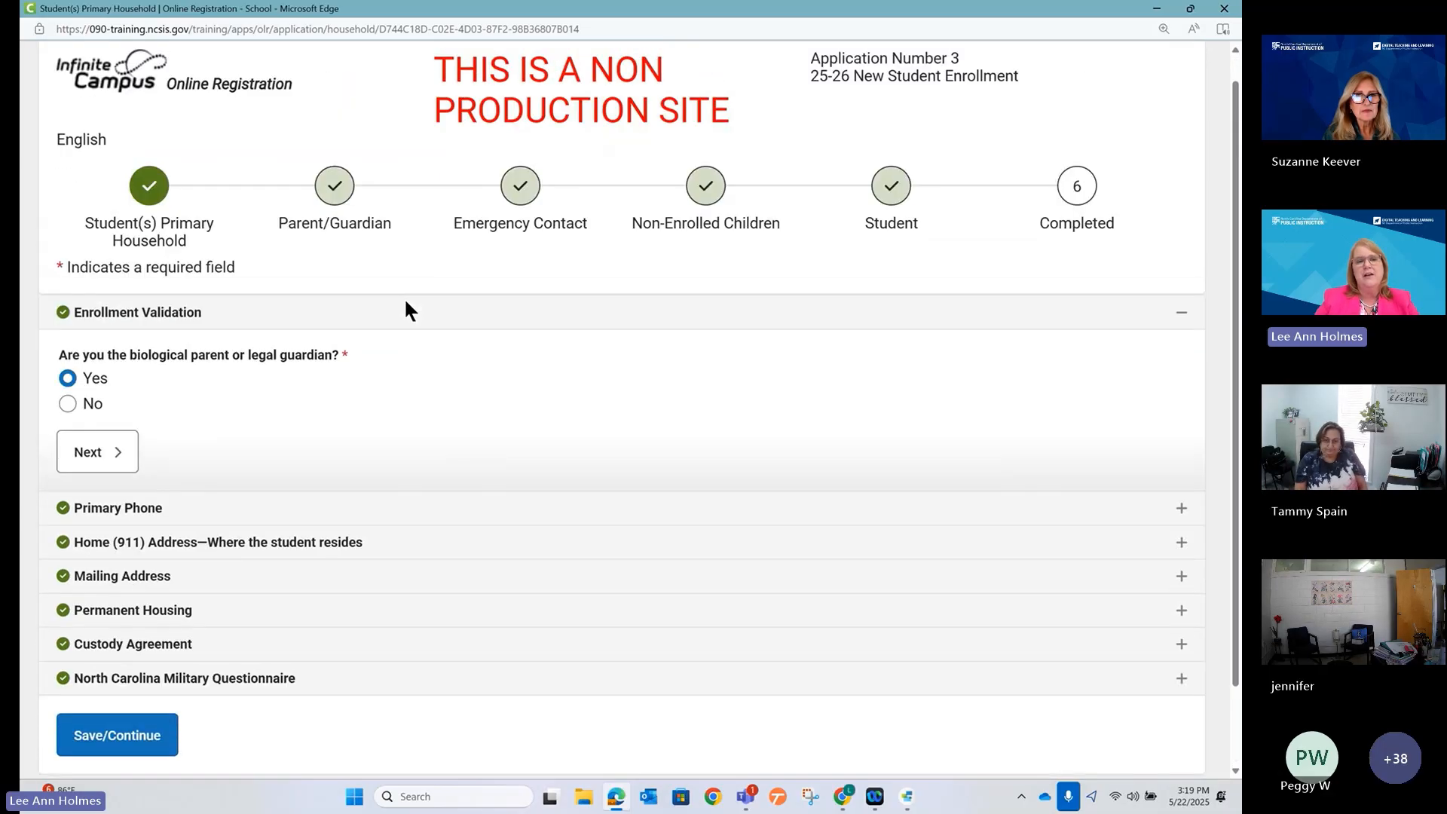
Open the Student step's enrolling student details and collapse the Demographics section.
{"action": "left_click", "coordinate": [891, 213]}
{"action": "scroll", "coordinate": [509, 455], "scroll_direction": "down", "scroll_amount": 1}
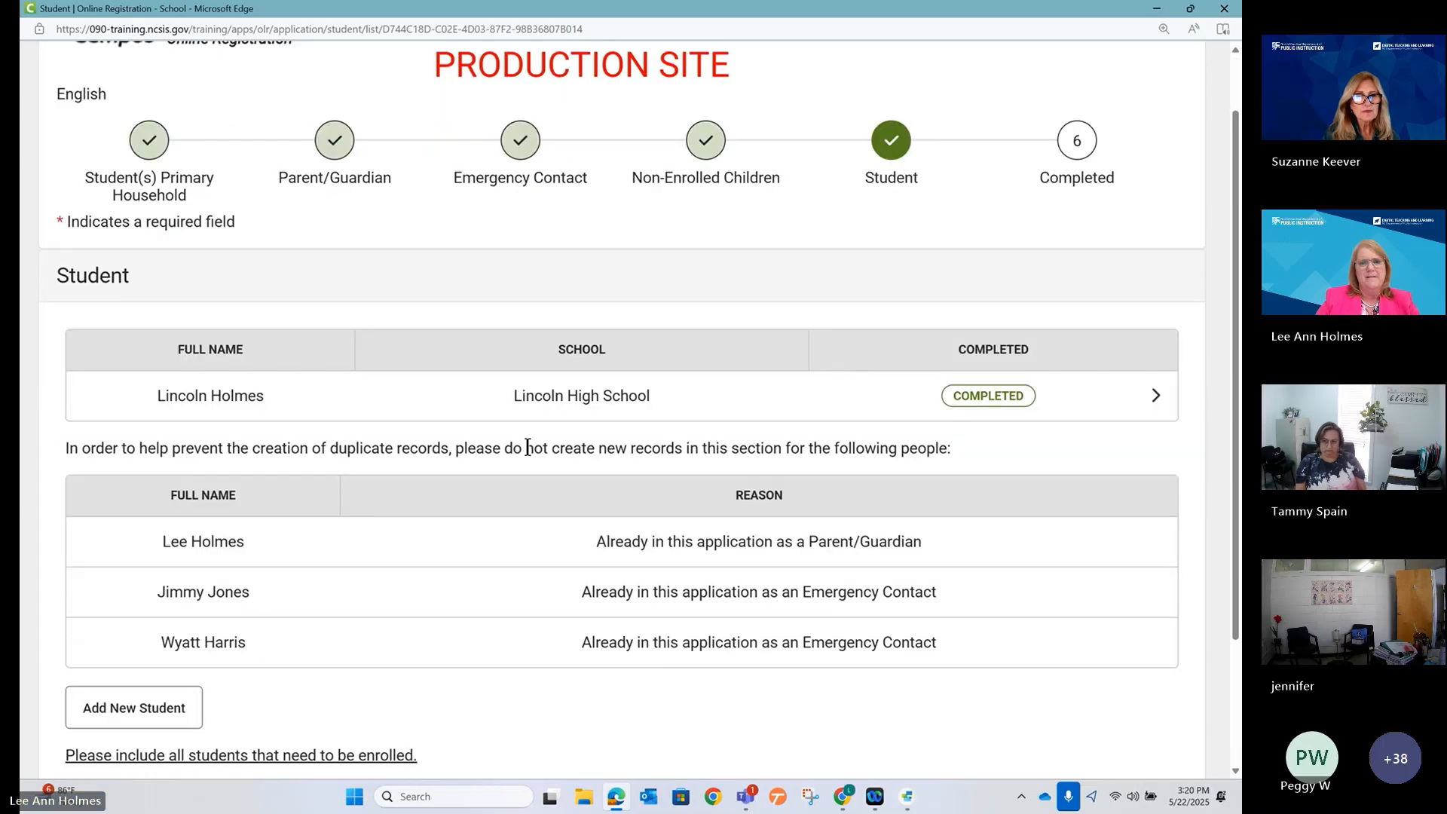
{"action": "left_click", "coordinate": [885, 394]}
{"action": "scroll", "coordinate": [513, 407], "scroll_direction": "down", "scroll_amount": 3}
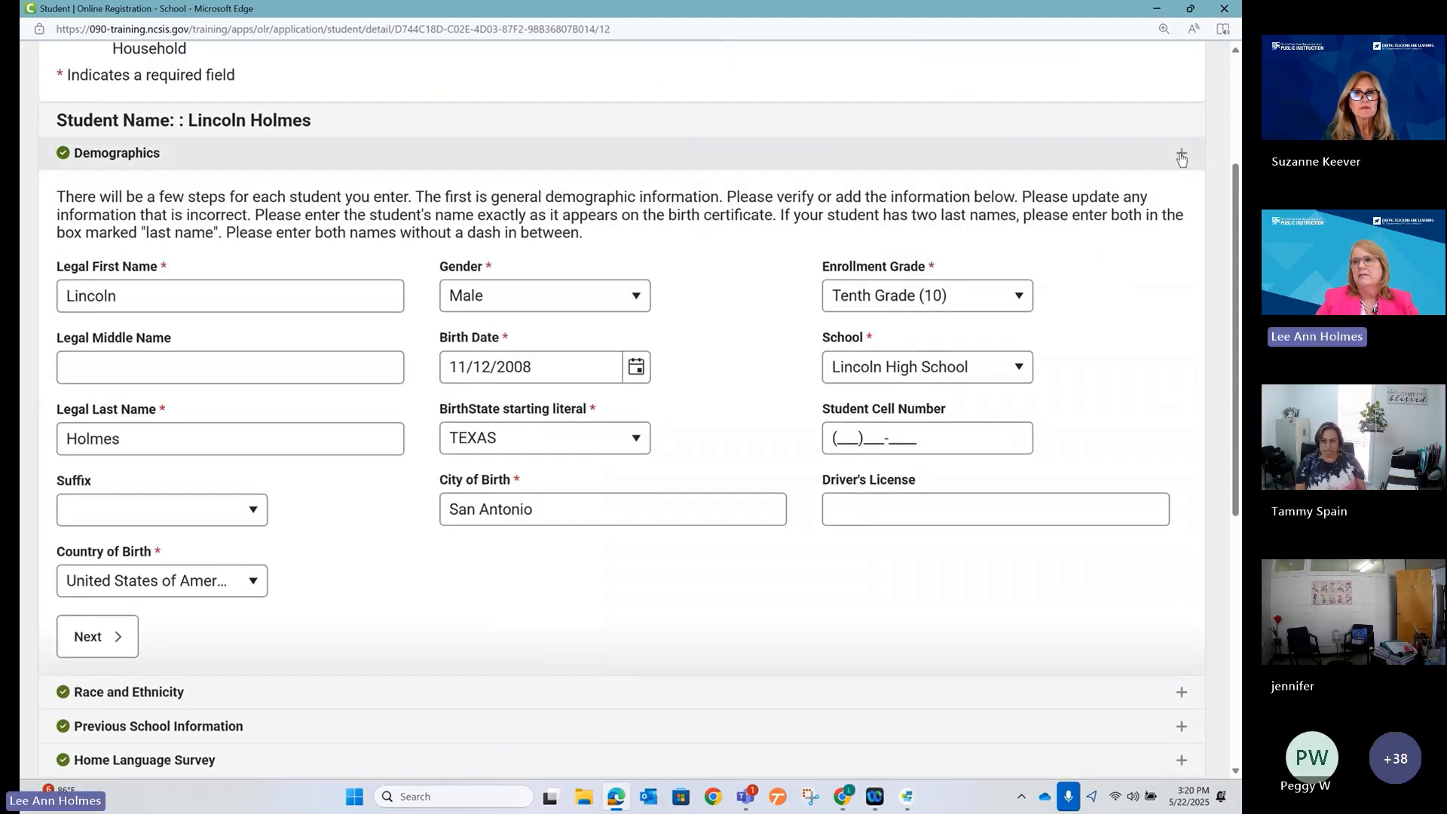
{"action": "left_click", "coordinate": [1180, 153]}
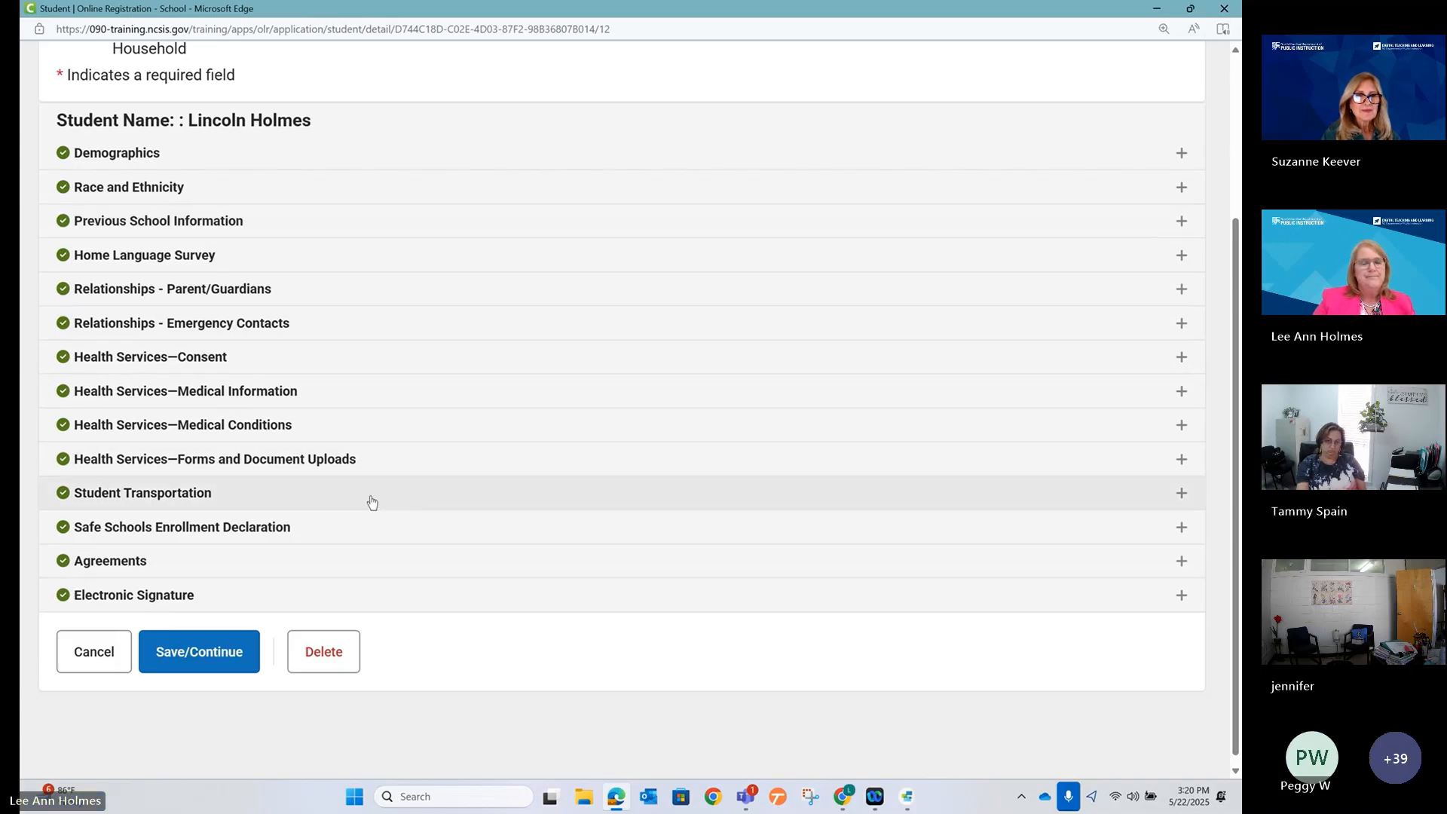
Expand Student Transportation and review the AM options, leaving Bus Rider selected.
{"action": "scroll", "coordinate": [354, 490], "scroll_direction": "down", "scroll_amount": 1}
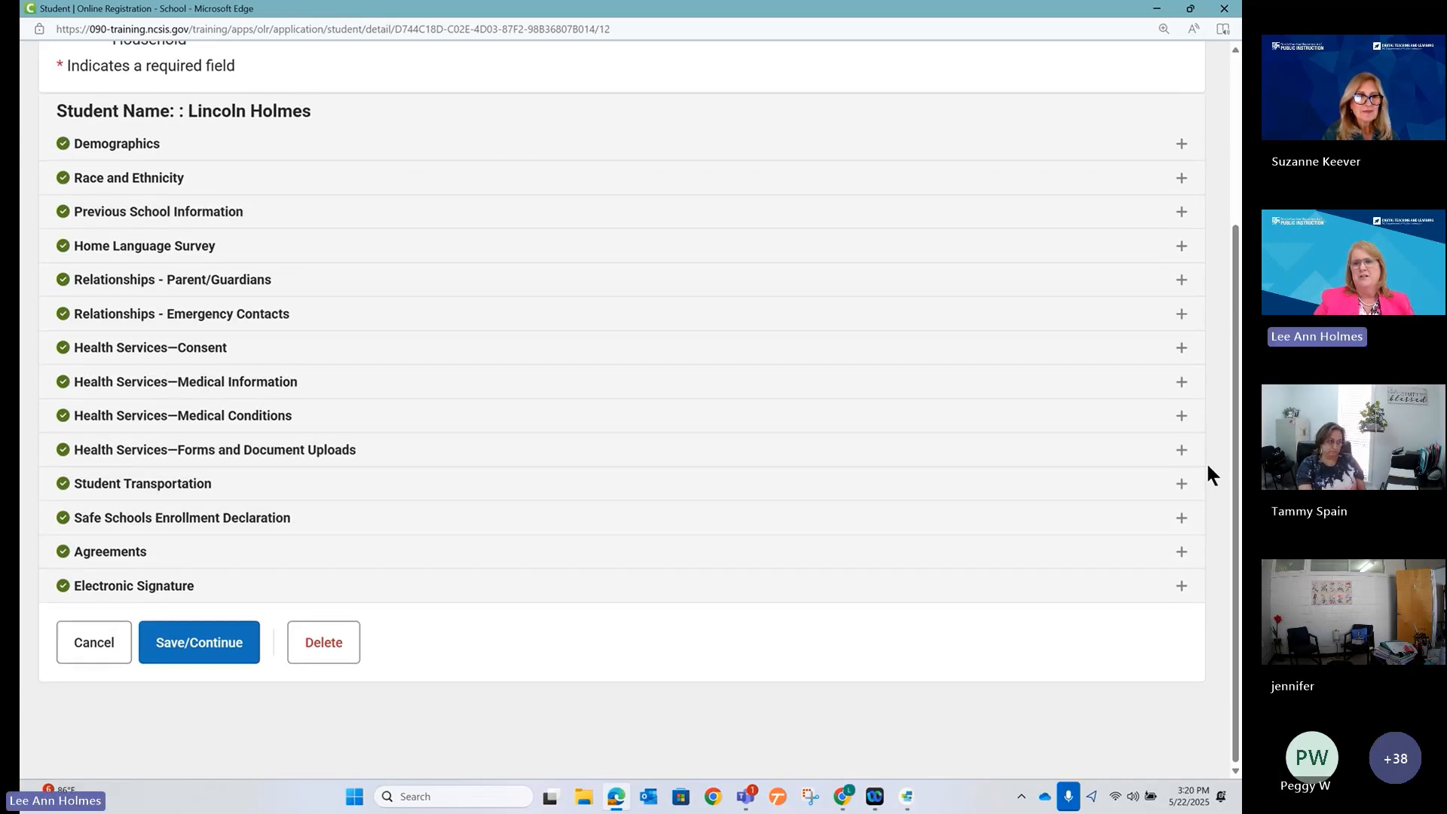
{"action": "left_click", "coordinate": [1182, 484]}
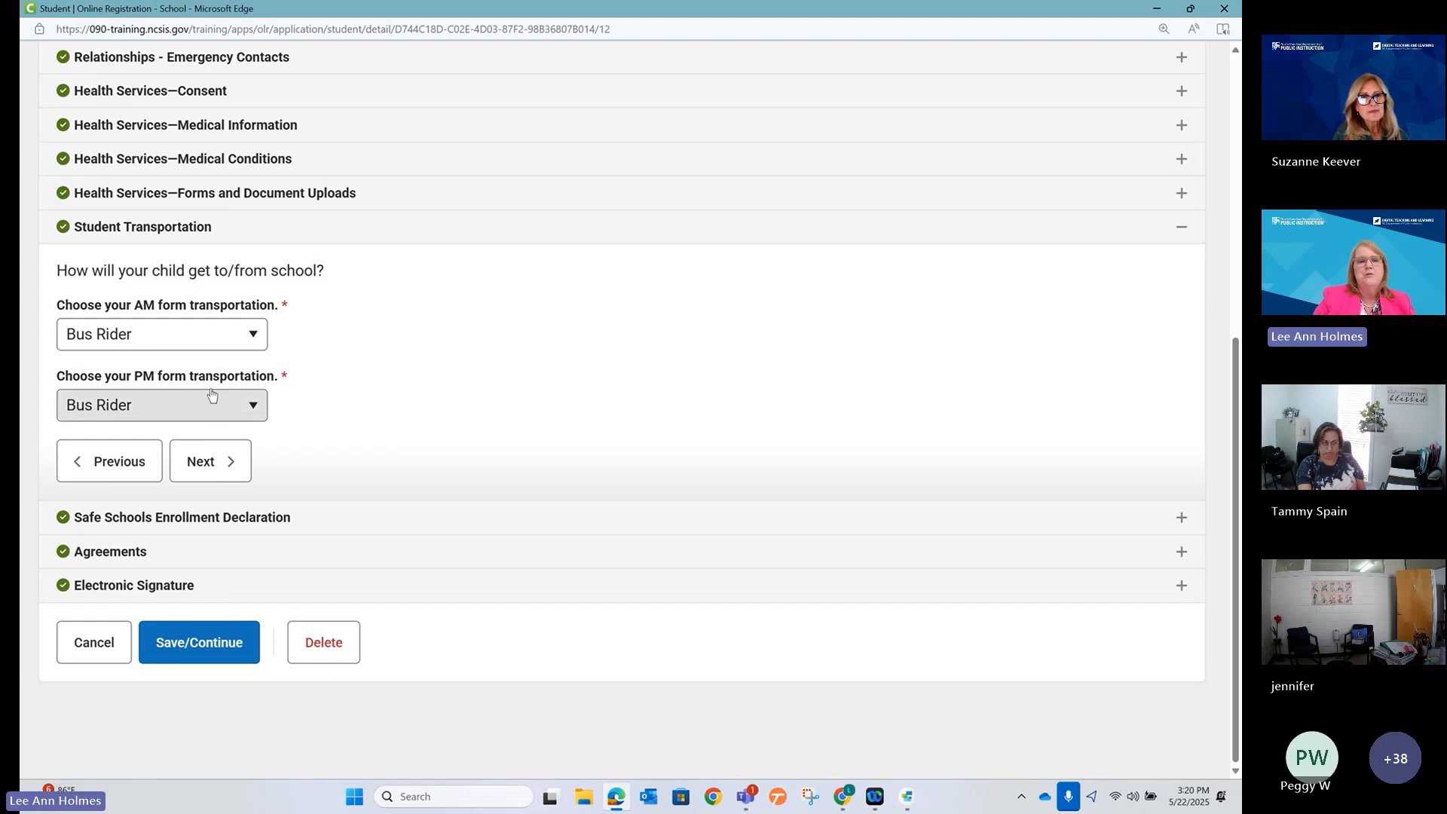
{"action": "left_click", "coordinate": [198, 342]}
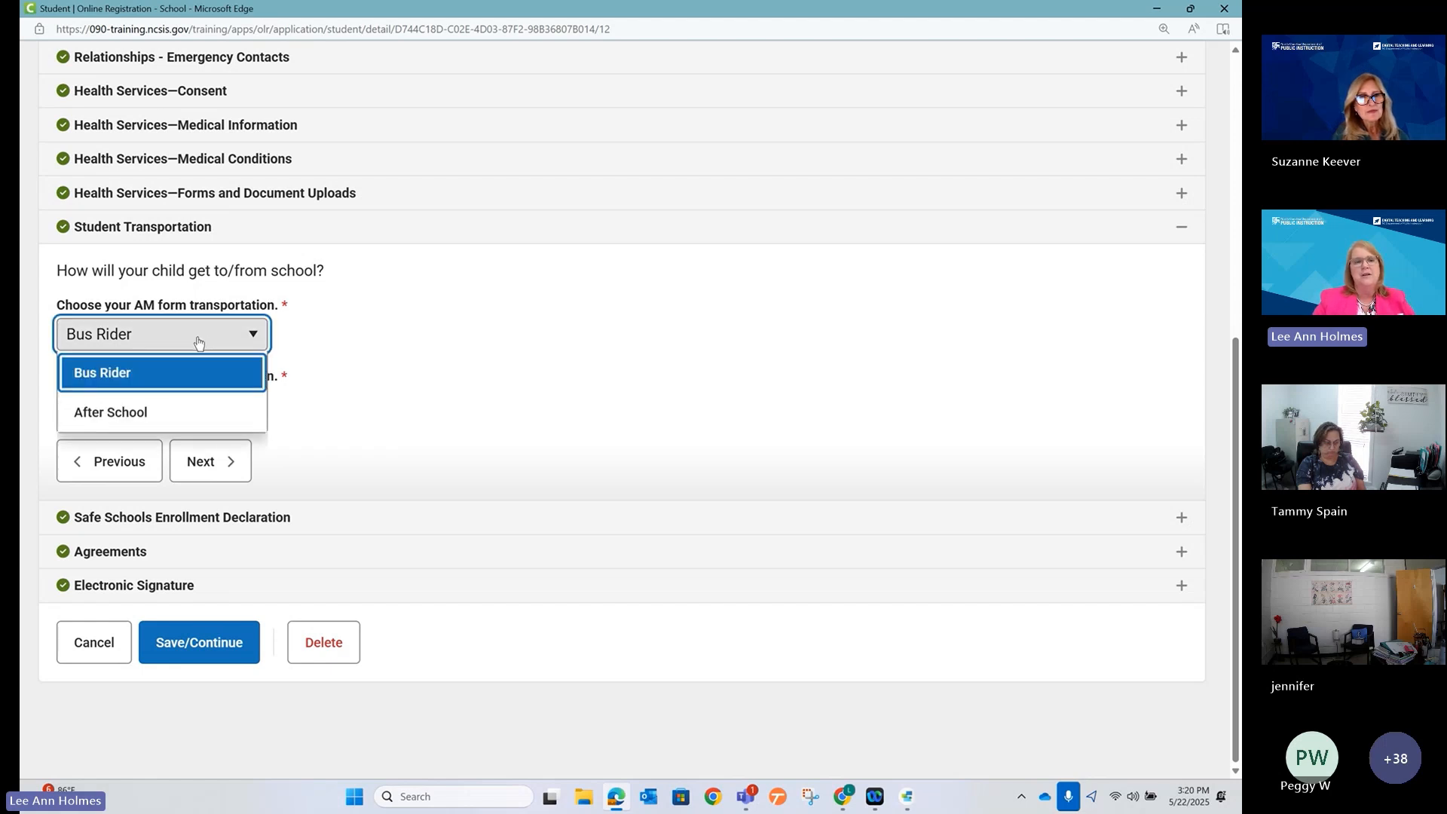
{"action": "left_click", "coordinate": [197, 339]}
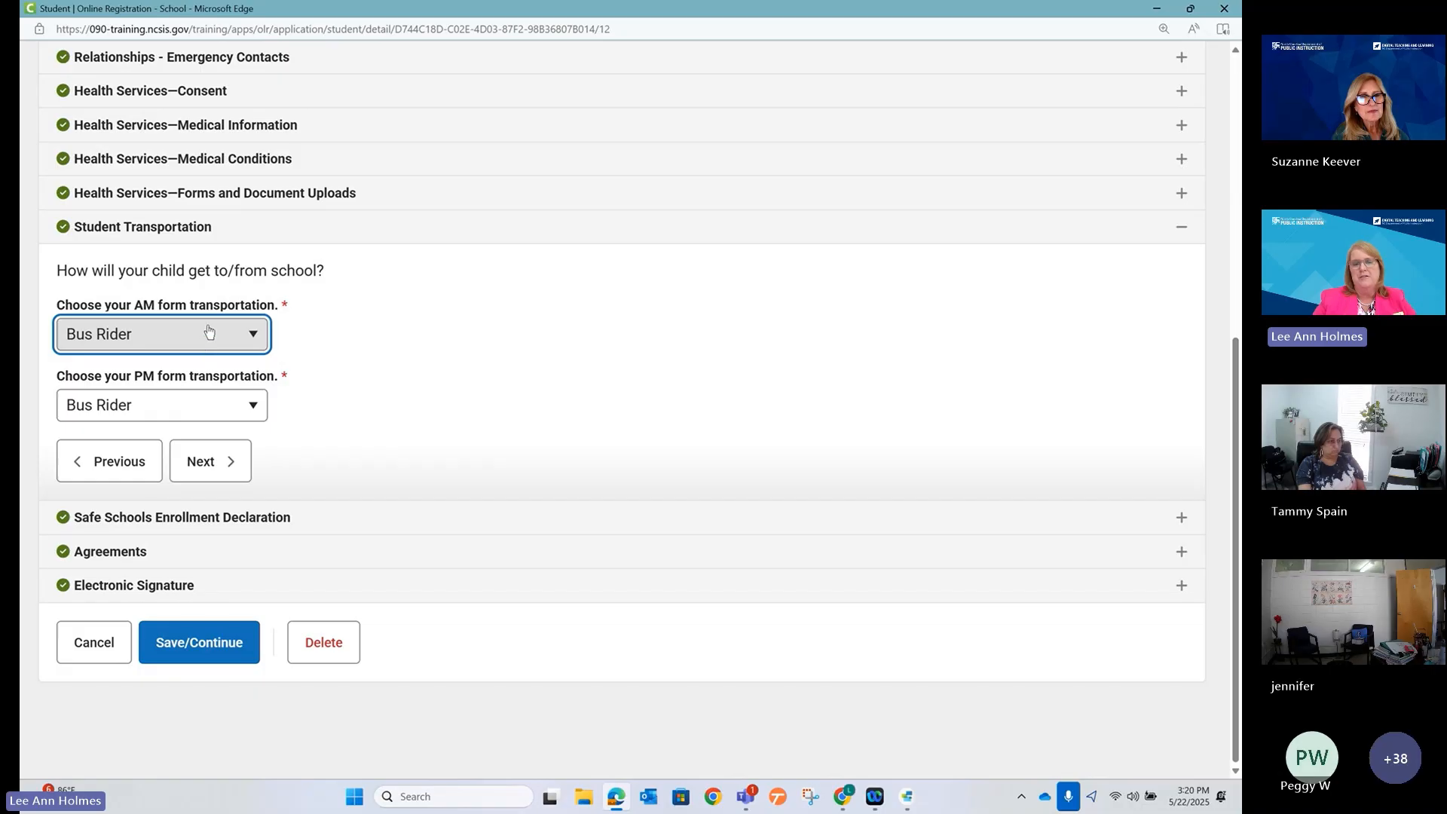
{"action": "left_click", "coordinate": [205, 335]}
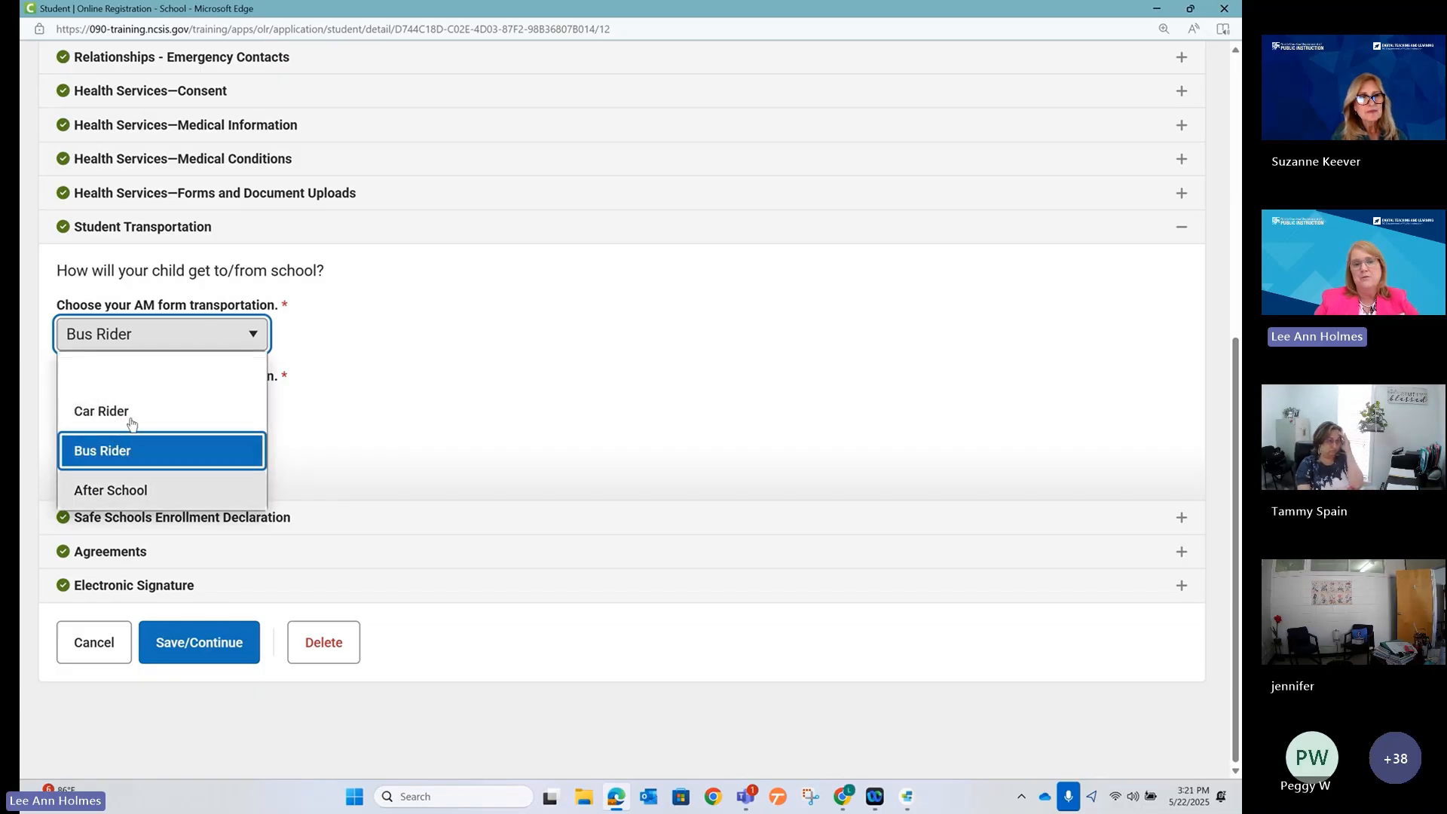
{"action": "left_click", "coordinate": [459, 343]}
{"action": "scroll", "coordinate": [462, 331], "scroll_direction": "up", "scroll_amount": 5}
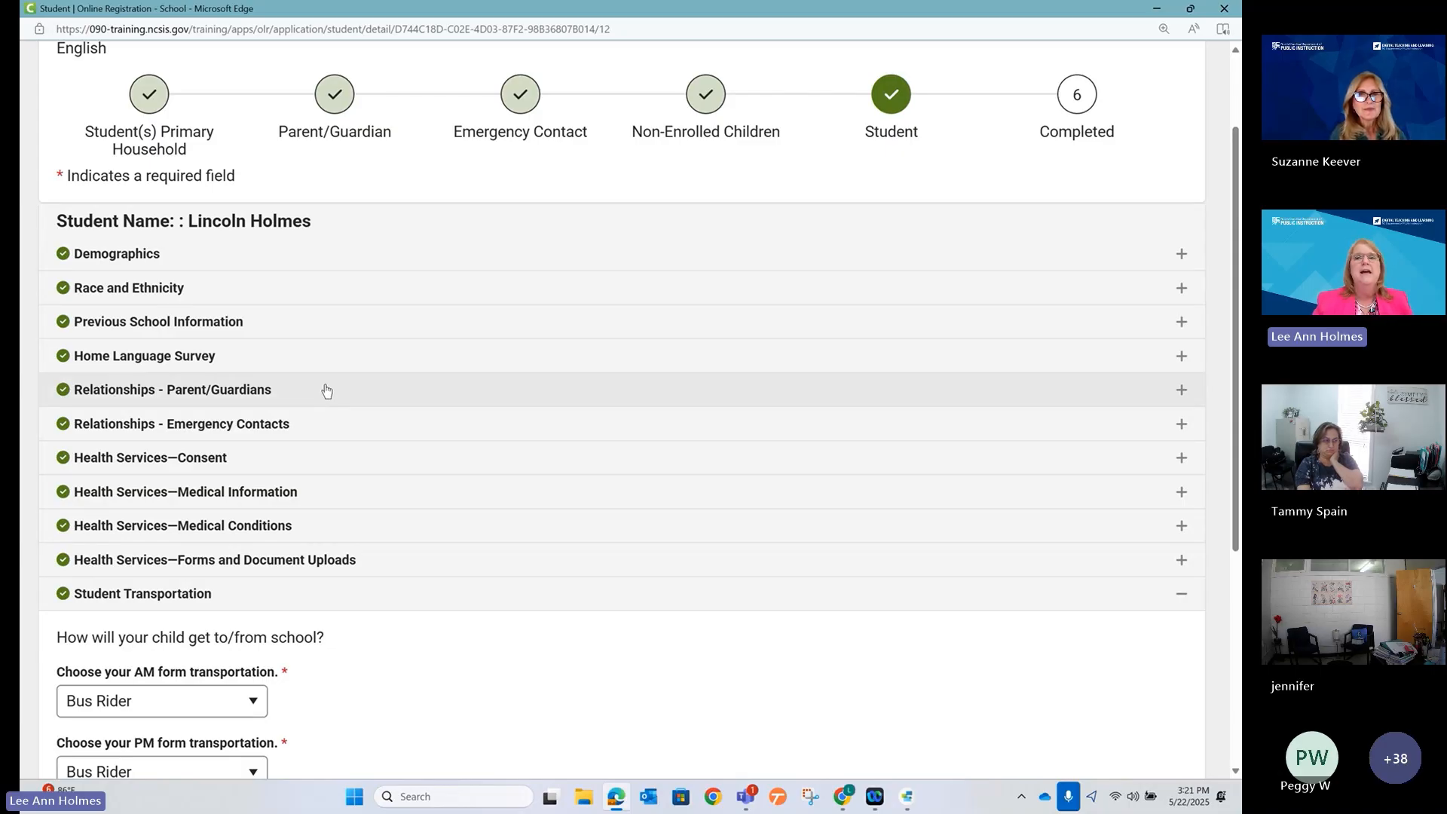
Return to Student(s) Primary Household and highlight the Enrollment Validation section.
{"action": "left_click", "coordinate": [150, 94]}
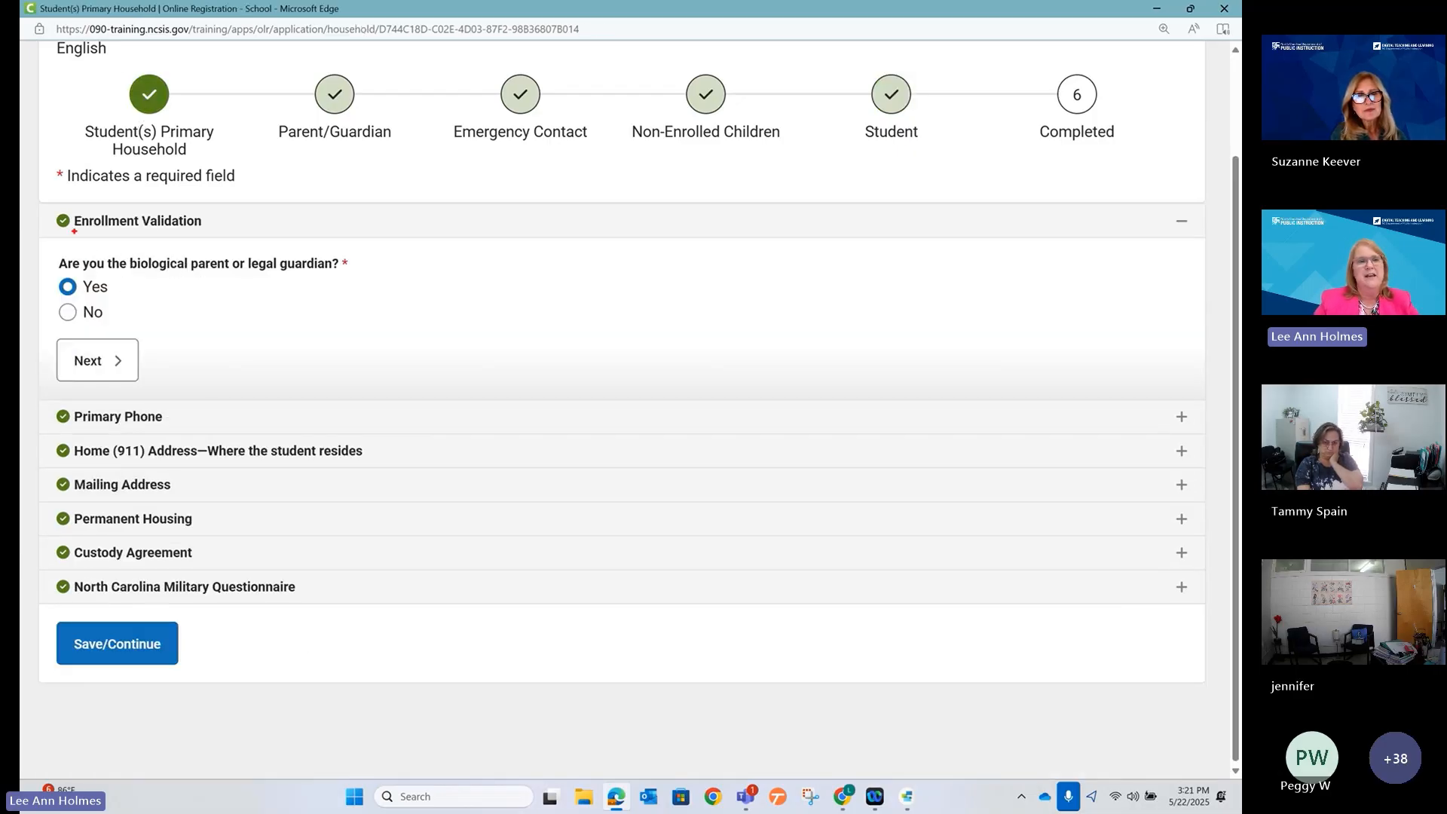
{"action": "mouse_move", "coordinate": [48, 210]}
{"action": "left_mouse_down"}
{"action": "mouse_move", "coordinate": [155, 291]}
{"action": "mouse_move", "coordinate": [387, 389]}
{"action": "left_mouse_up"}
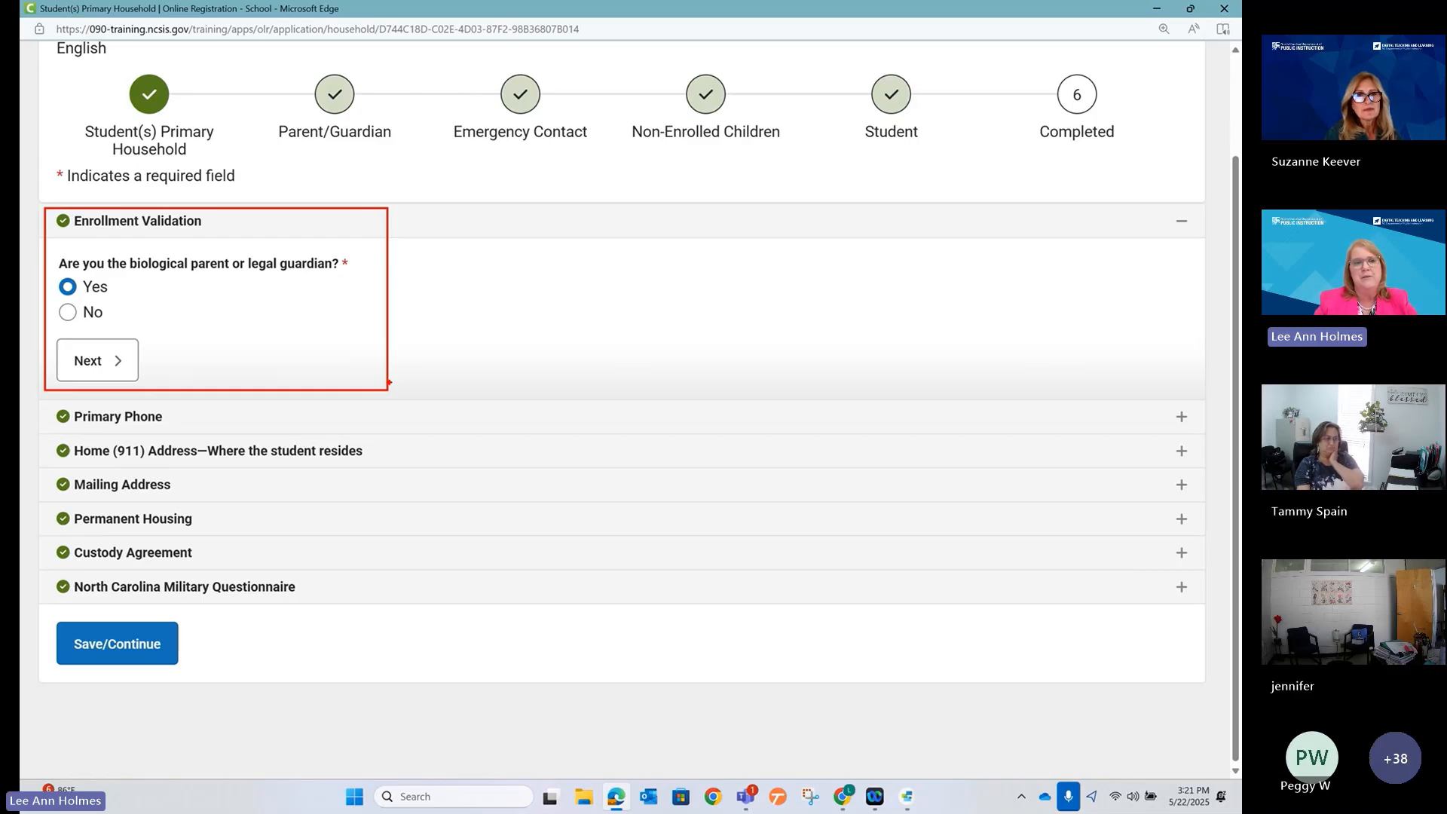
{"action": "key", "text": "Escape"}
{"action": "left_click", "coordinate": [1188, 229]}
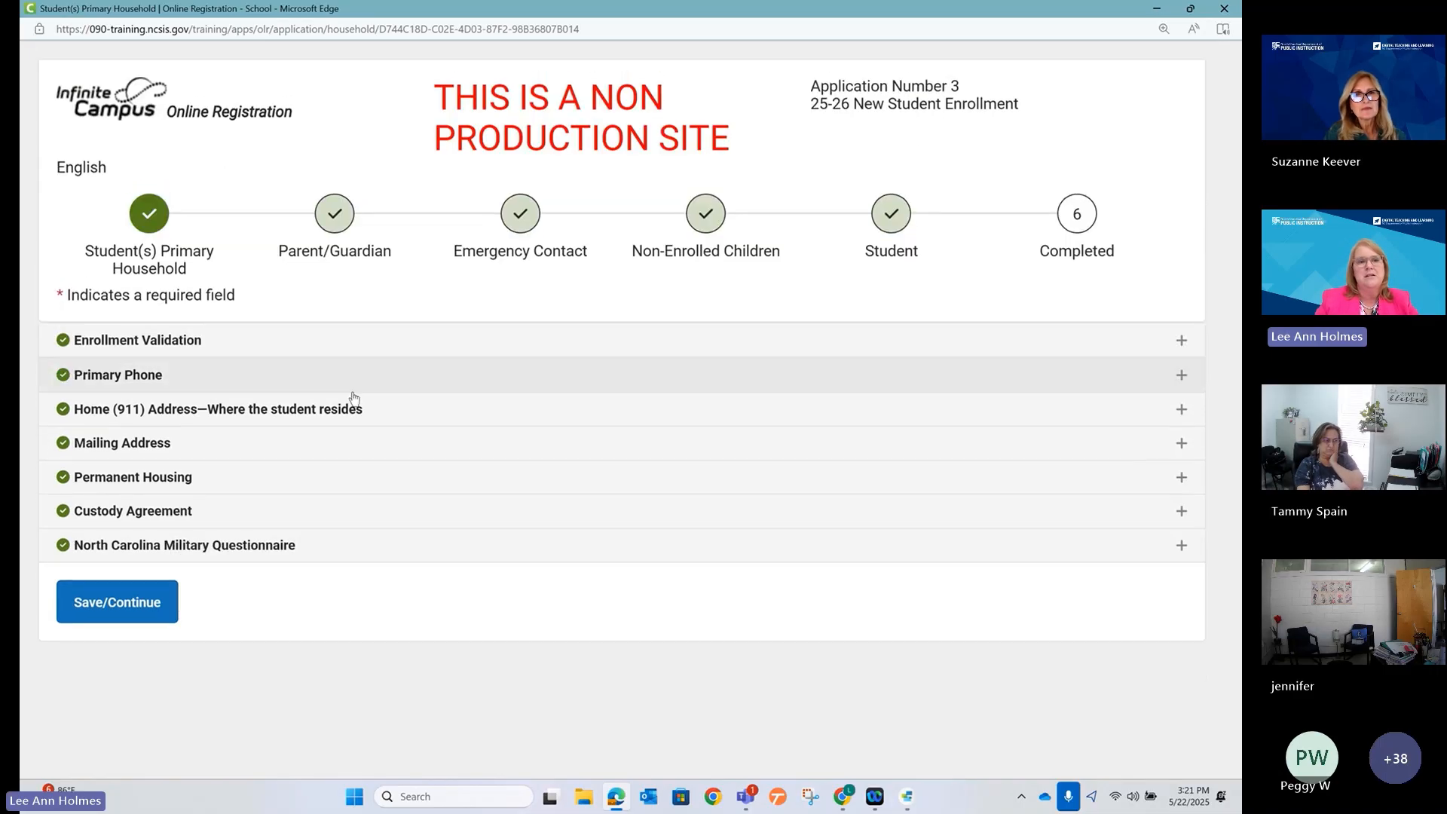
{"action": "left_click", "coordinate": [1187, 340]}
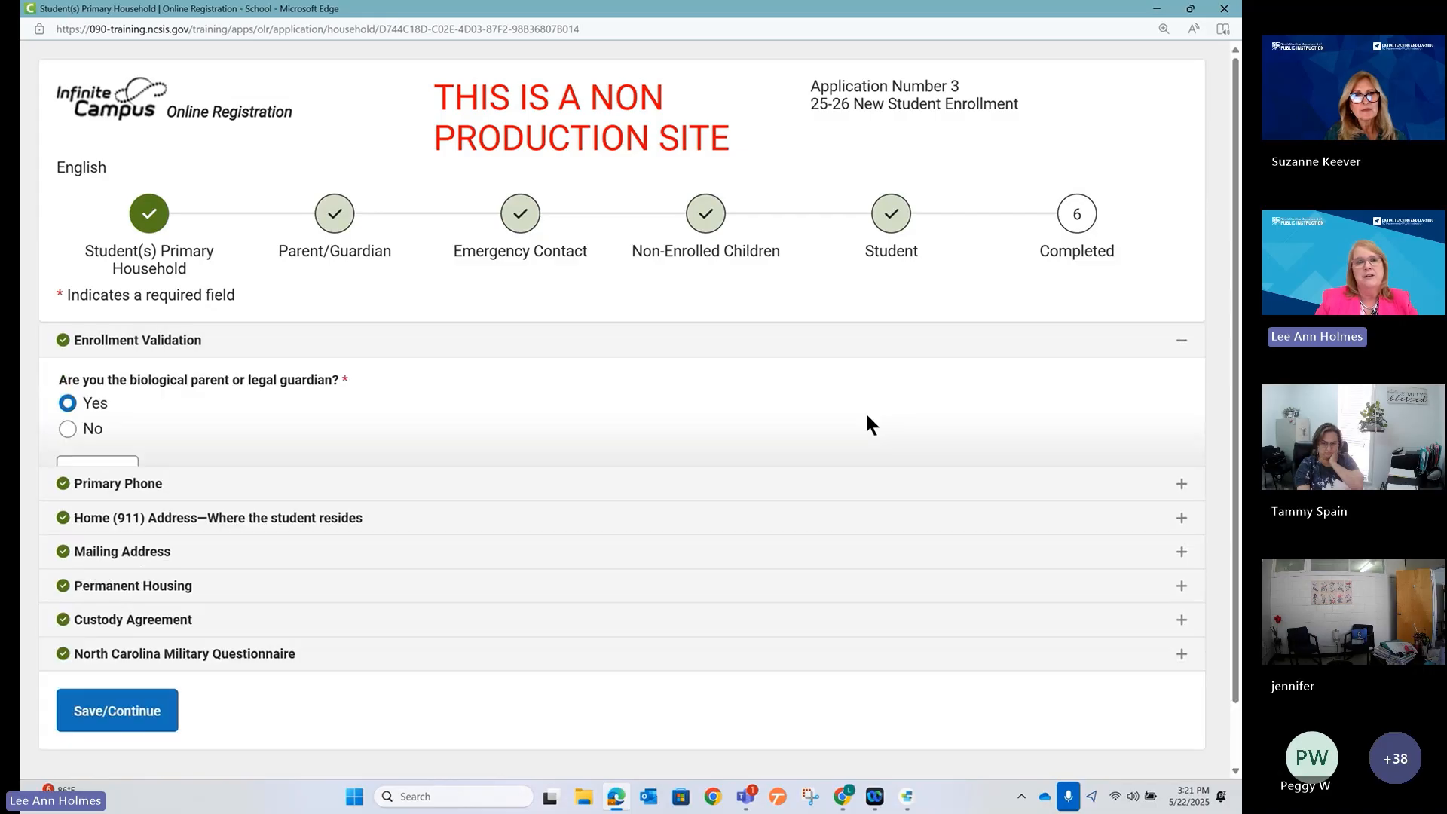
Answer No to the parent or guardian question to reveal the Hardship Caregiver question.
{"action": "scroll", "coordinate": [302, 407], "scroll_direction": "down", "scroll_amount": 2}
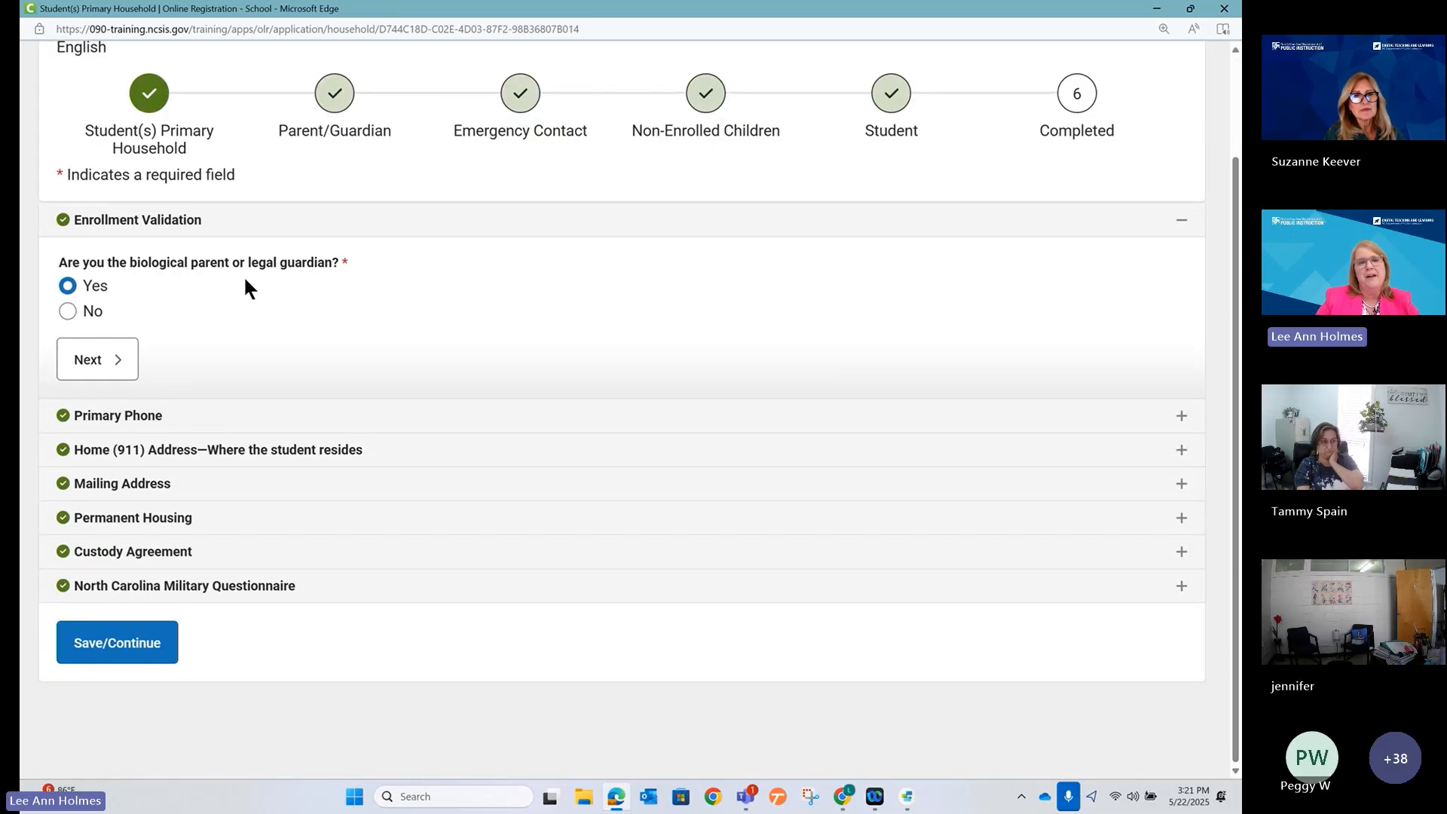
{"action": "left_click", "coordinate": [86, 313]}
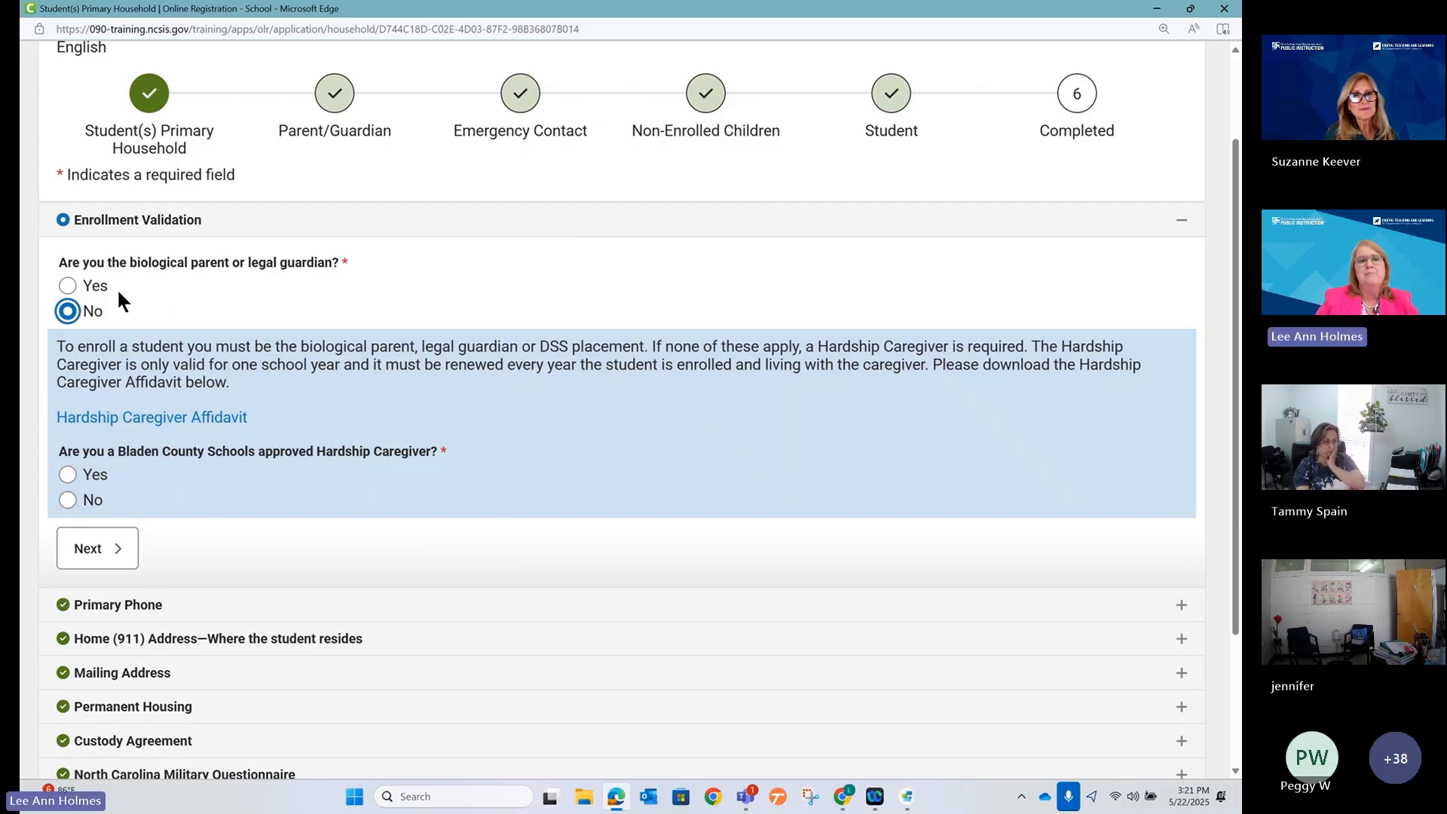
{"action": "left_click", "coordinate": [94, 286]}
{"action": "left_click", "coordinate": [94, 316]}
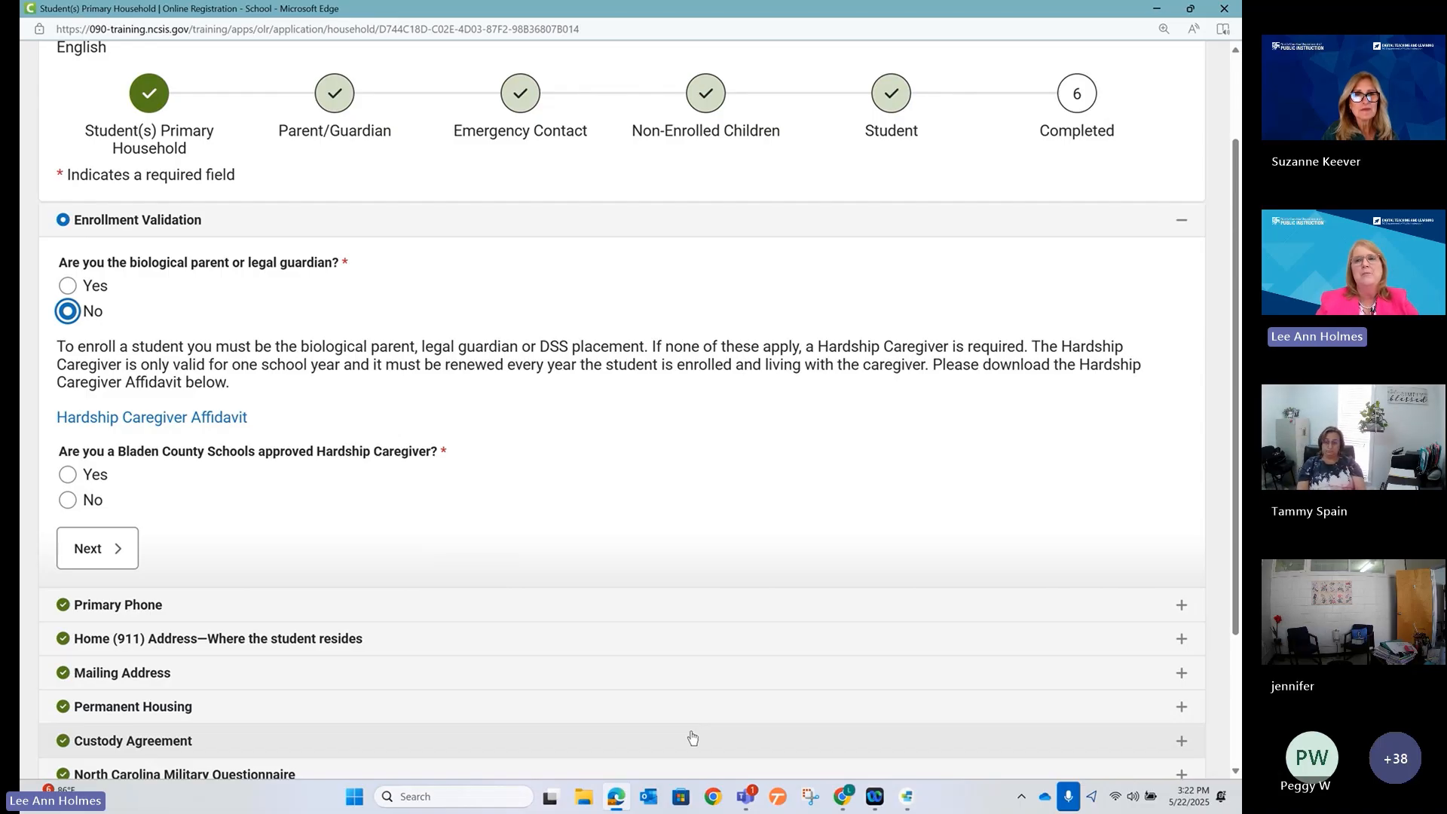
Jump to the Completed step, leave without saving, and minimize the registration window.
{"action": "left_click", "coordinate": [1078, 96]}
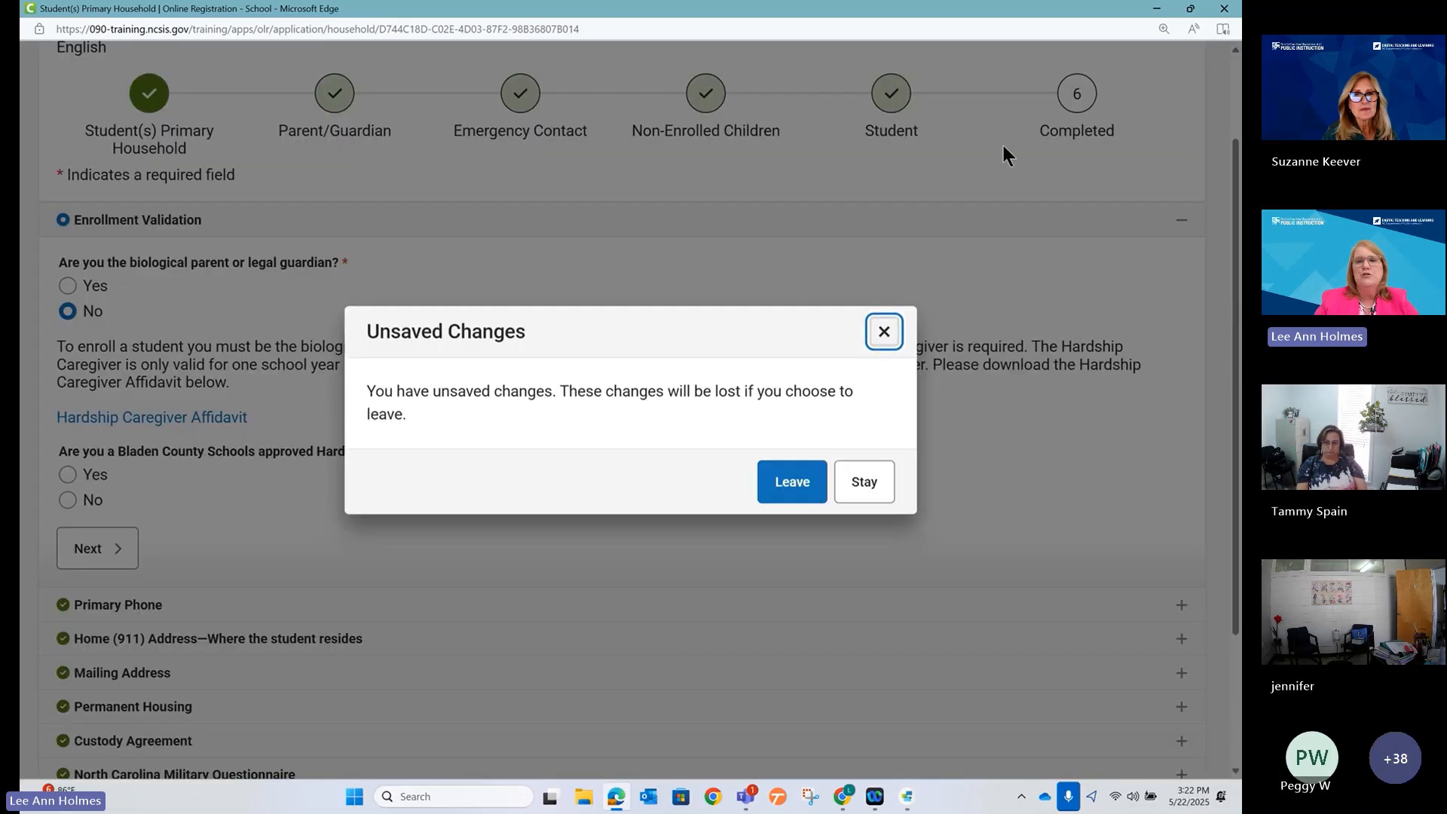
{"action": "left_click", "coordinate": [793, 482]}
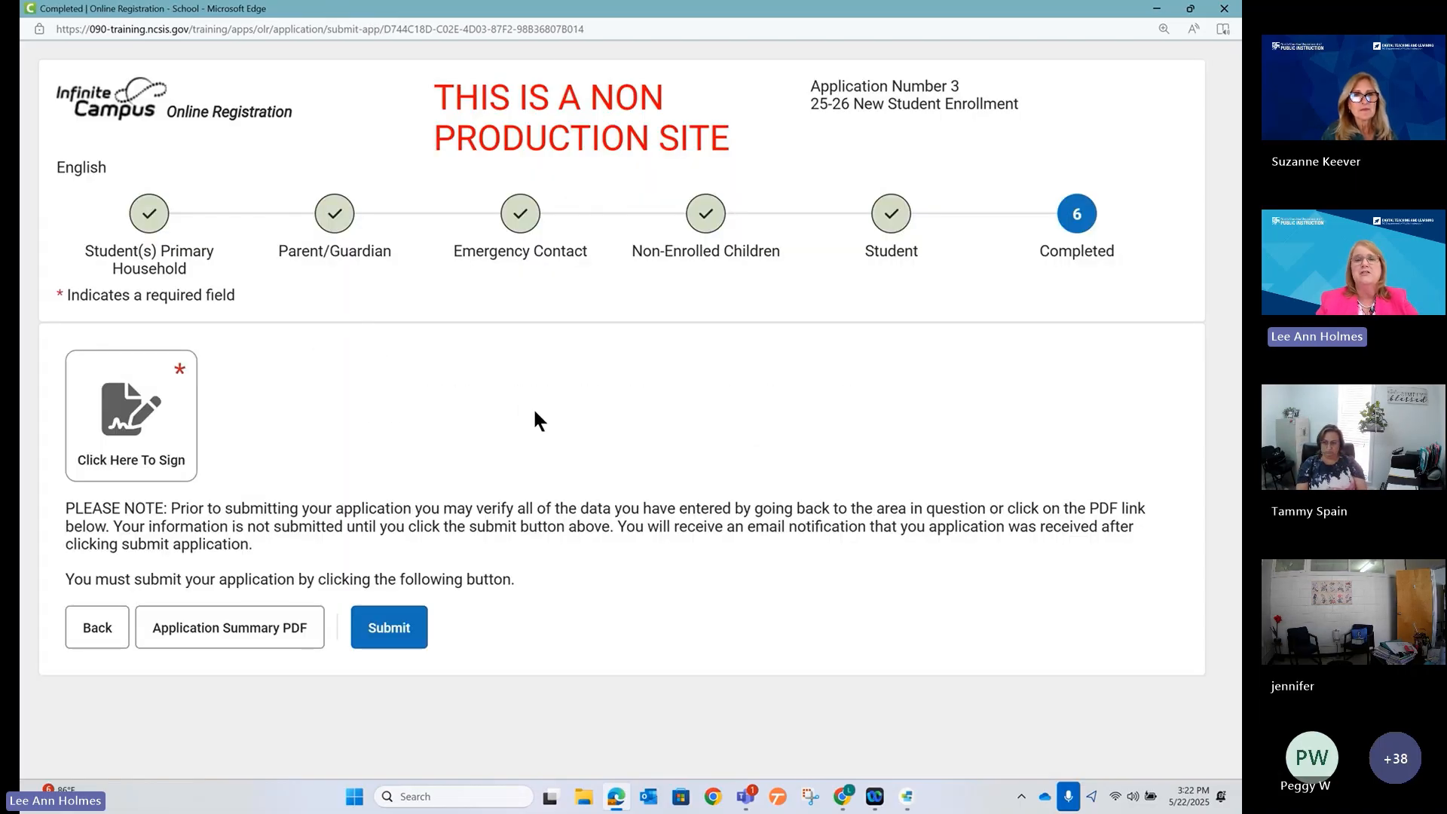
{"action": "left_click", "coordinate": [1157, 9]}
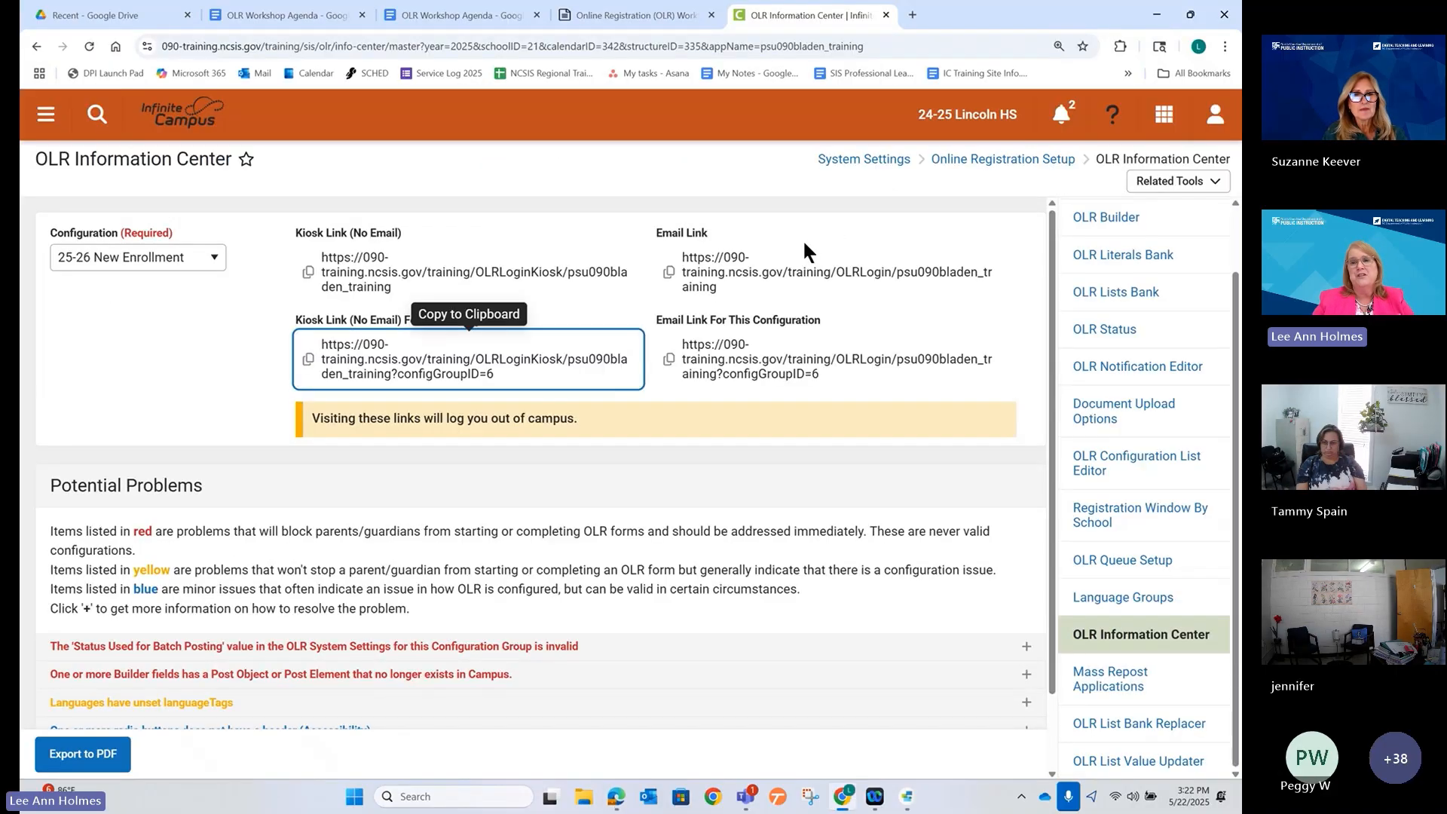
Follow the OLR System Settings kb.infinitecampus.com link in the OLR Workshop Agenda document.
{"action": "left_click", "coordinate": [407, 15]}
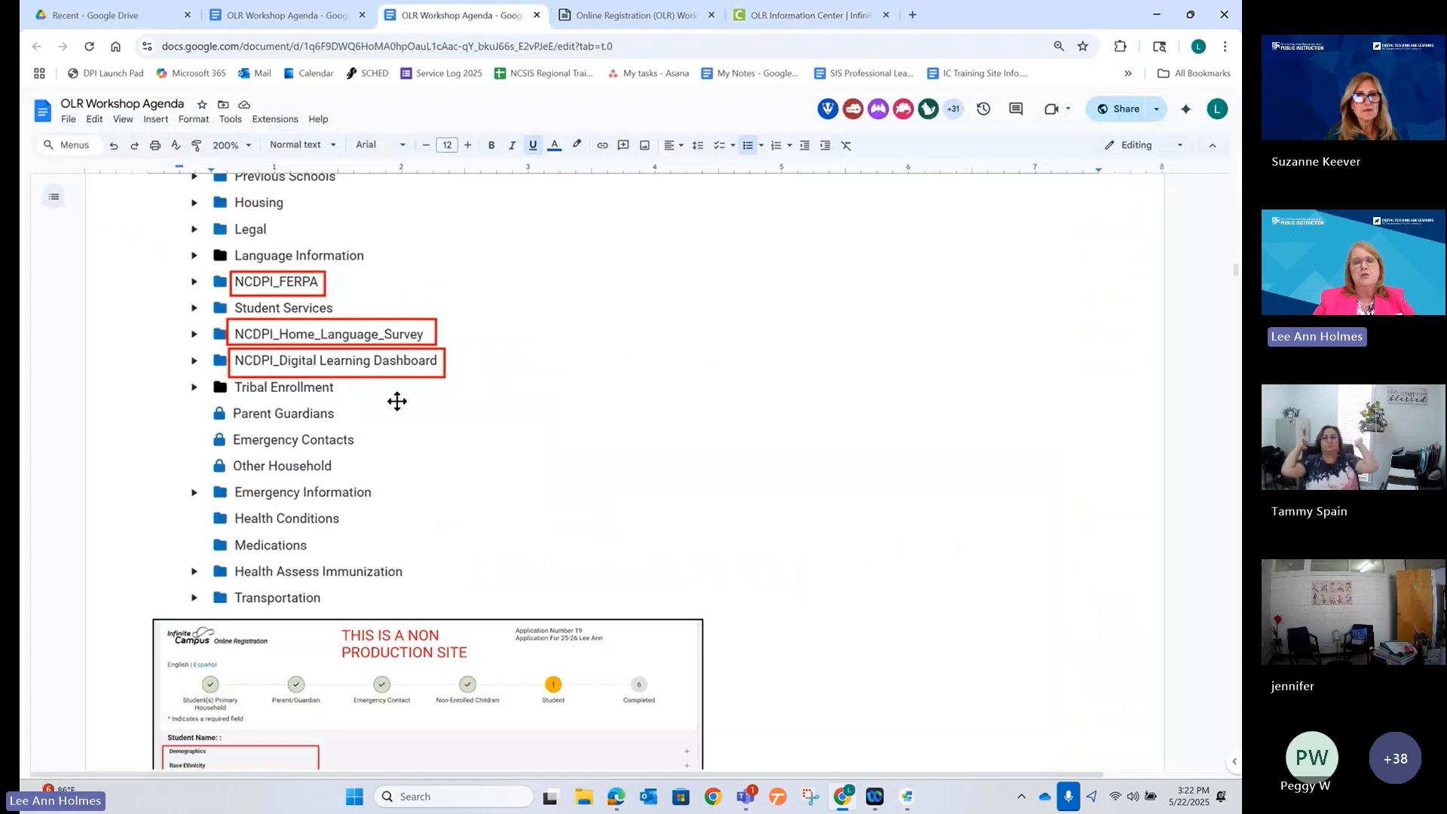
{"action": "scroll", "coordinate": [454, 408], "scroll_direction": "up", "scroll_amount": 15}
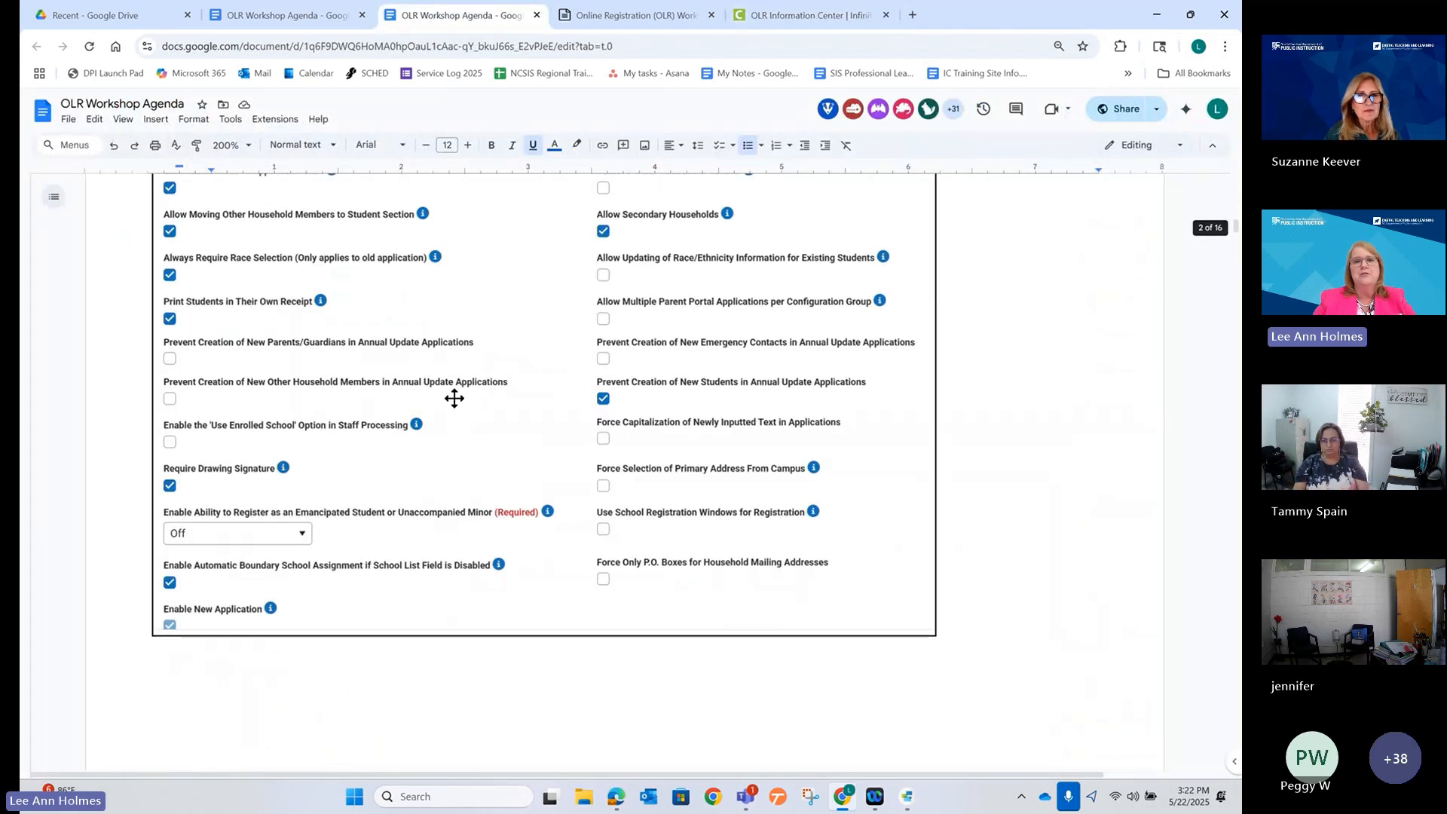
{"action": "scroll", "coordinate": [454, 399], "scroll_direction": "down", "scroll_amount": 2}
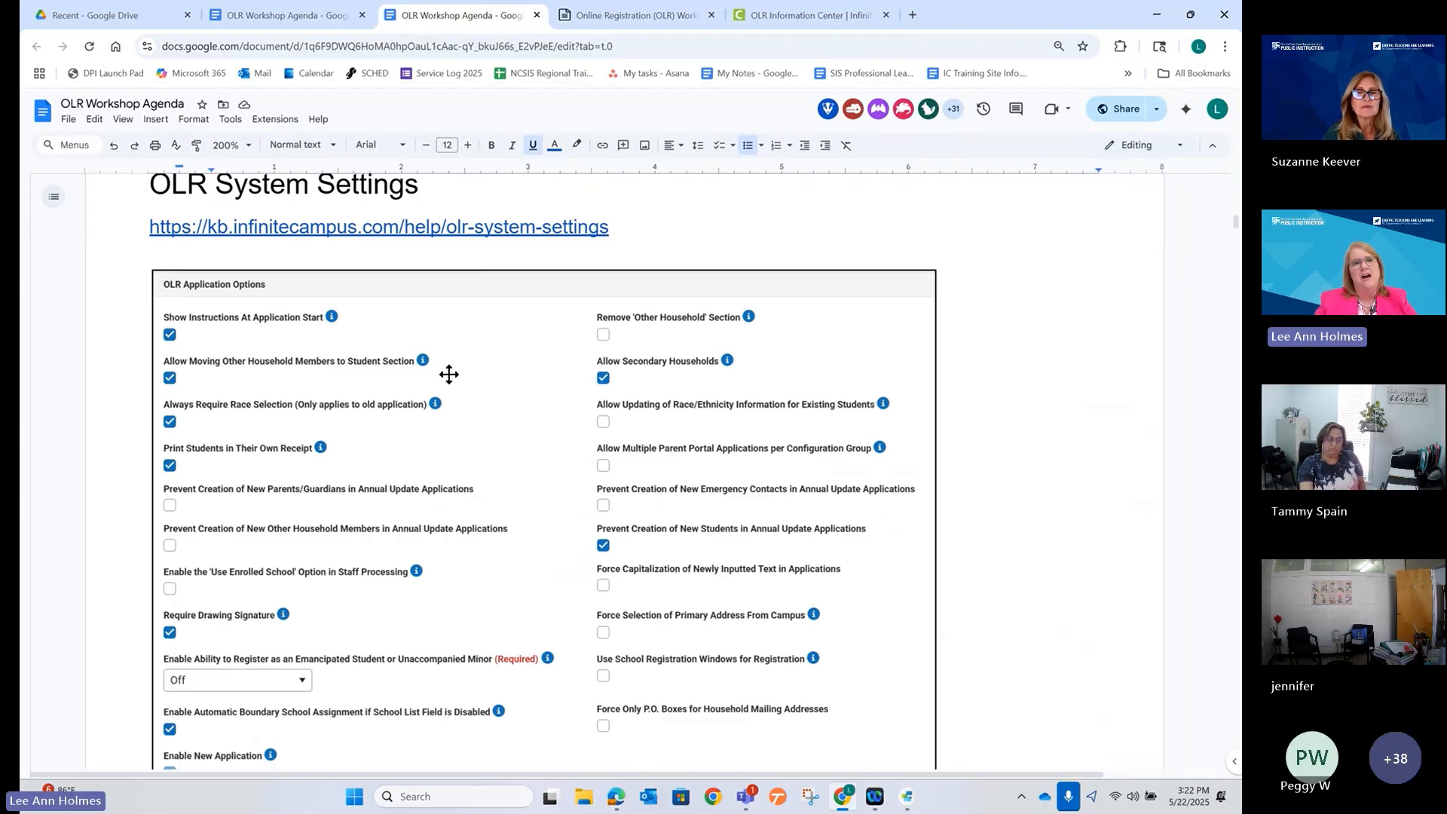
{"action": "left_click", "coordinate": [345, 230]}
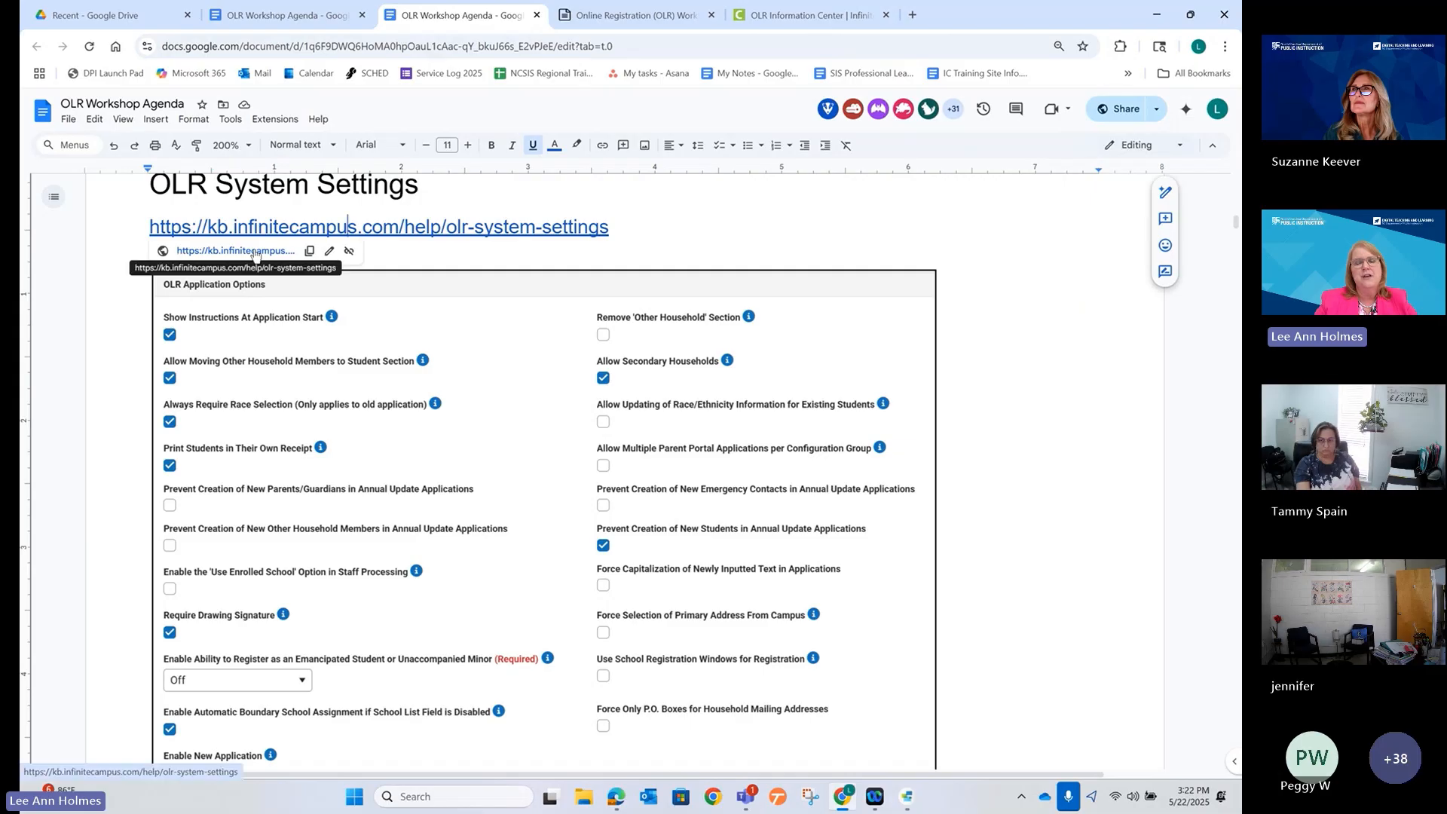
{"action": "left_click", "coordinate": [284, 251]}
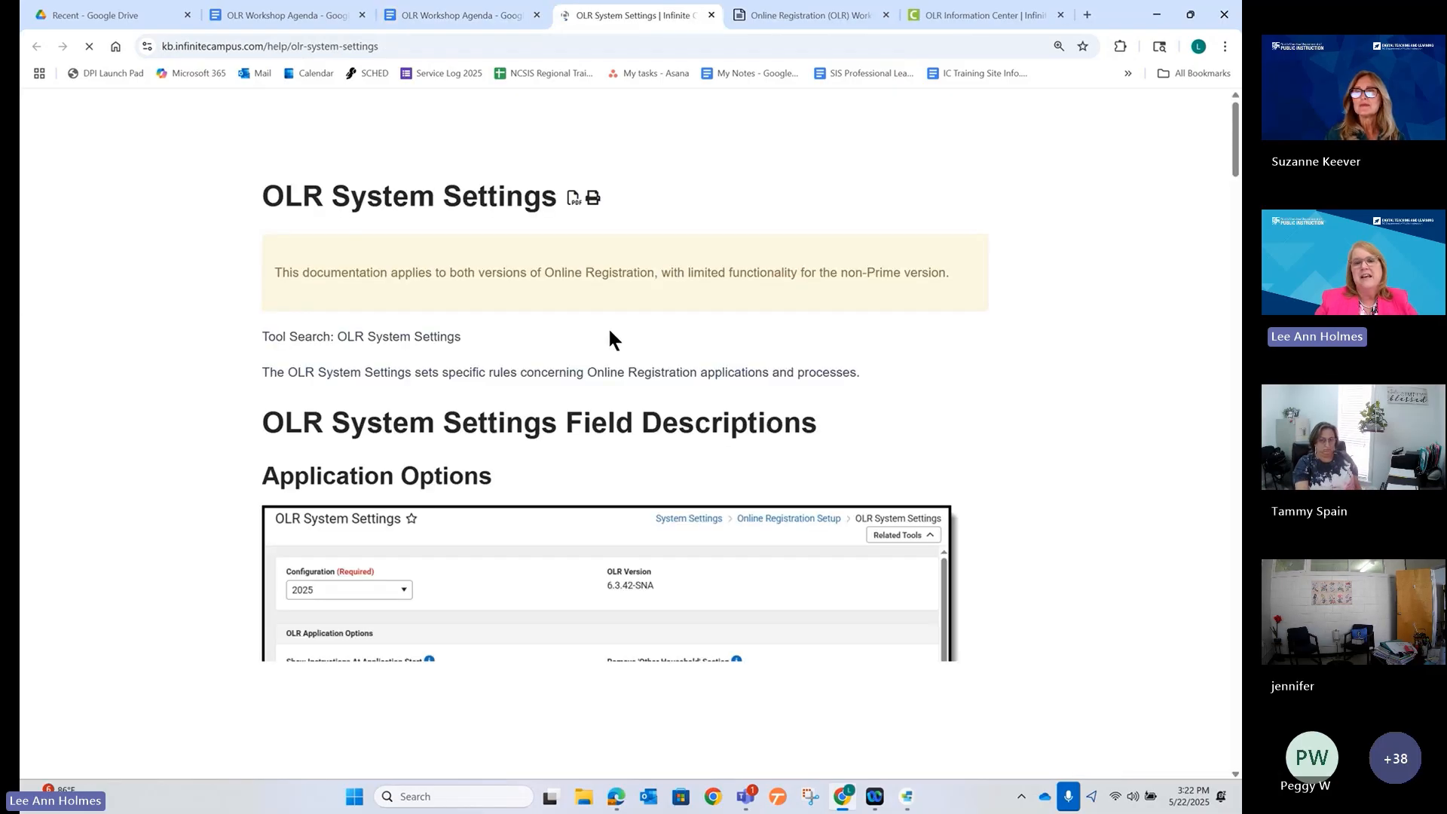
Scroll through the article's Field/Description table, then return to the OLR Information Center tab.
{"action": "scroll", "coordinate": [688, 414], "scroll_direction": "down", "scroll_amount": 3}
{"action": "scroll", "coordinate": [697, 423], "scroll_direction": "down", "scroll_amount": 5}
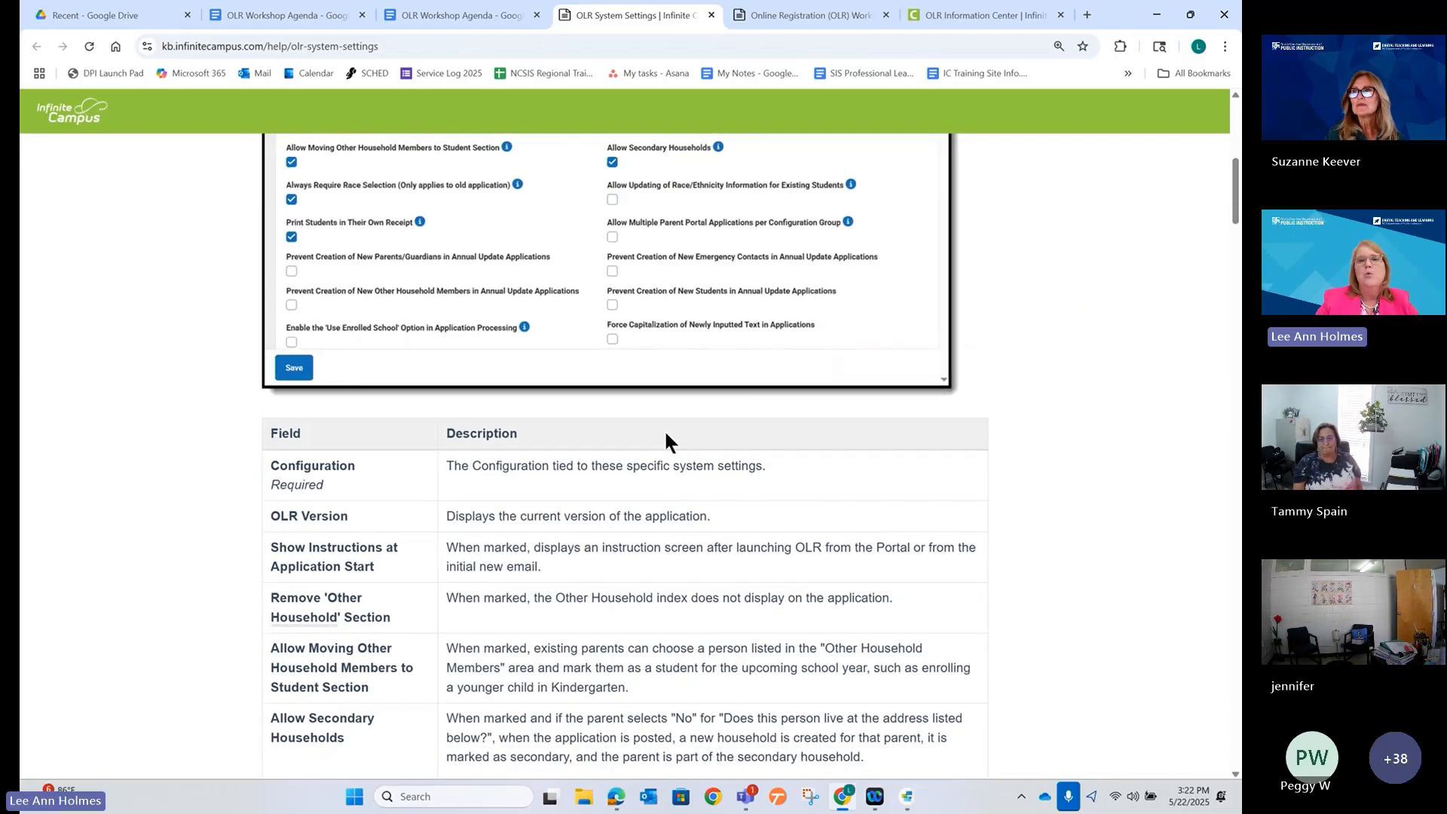
{"action": "scroll", "coordinate": [663, 437], "scroll_direction": "down", "scroll_amount": 3}
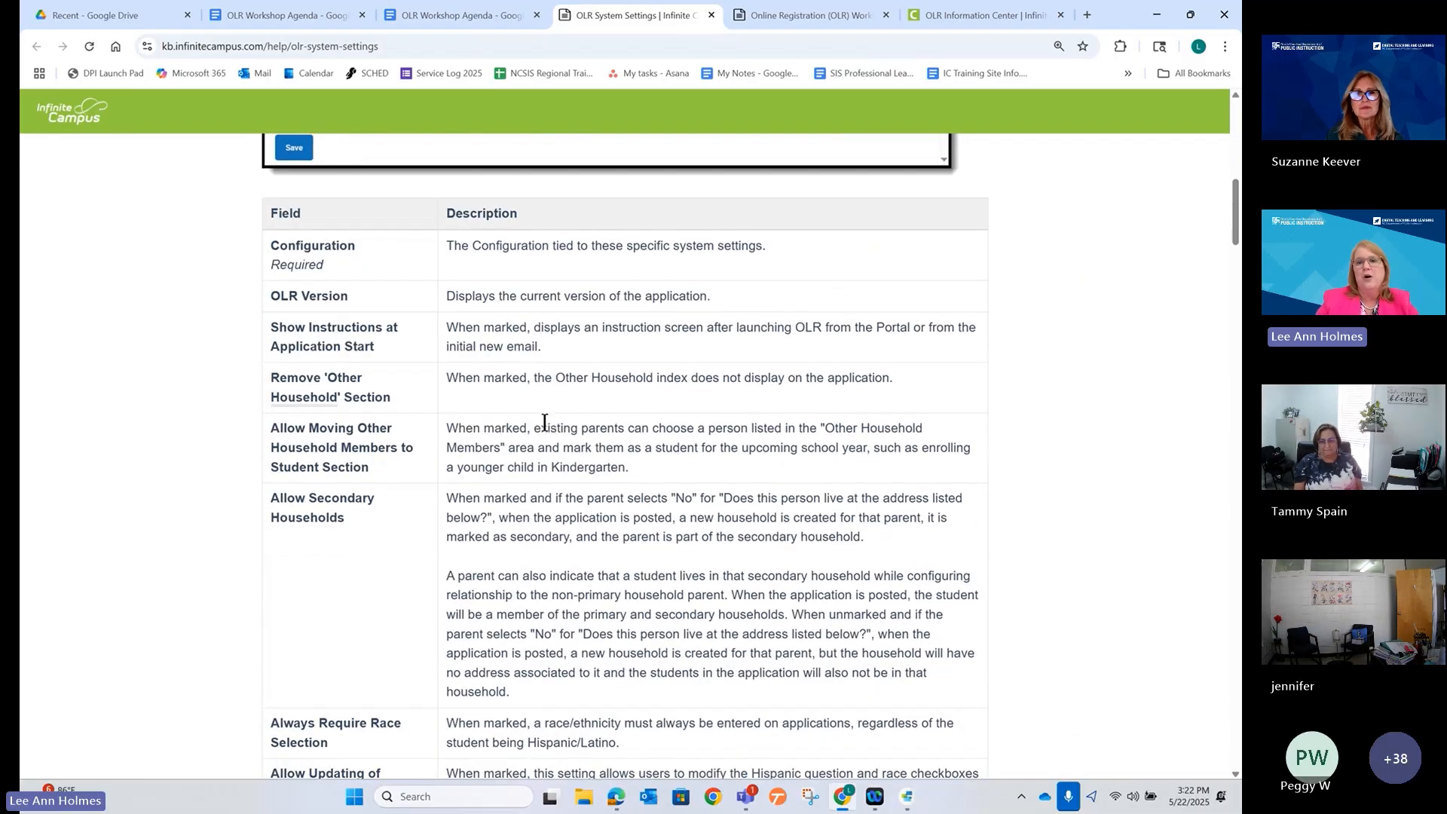
{"action": "scroll", "coordinate": [544, 422], "scroll_direction": "down", "scroll_amount": 4}
{"action": "scroll", "coordinate": [540, 420], "scroll_direction": "up", "scroll_amount": 4}
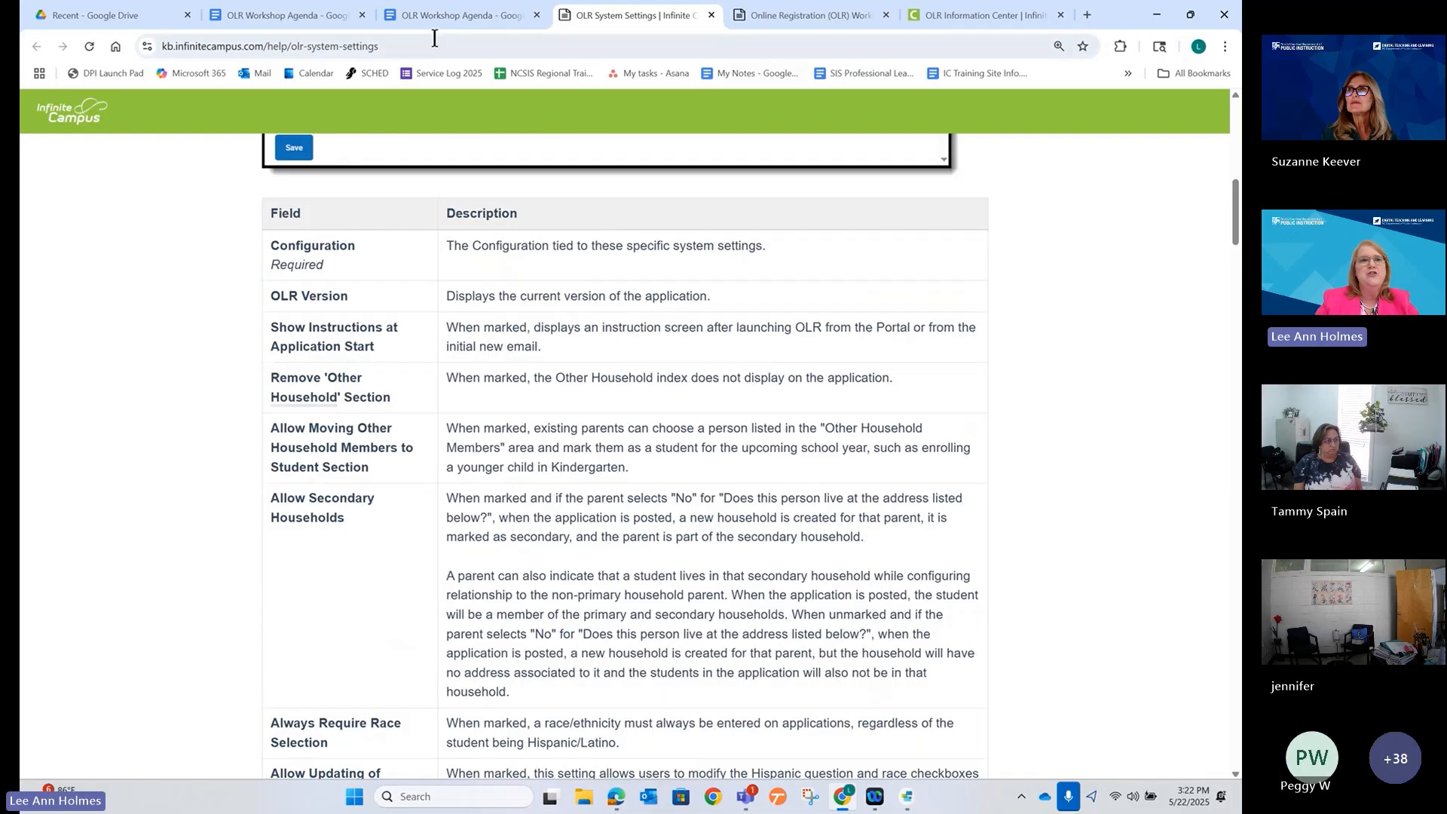
{"action": "left_click", "coordinate": [944, 10]}
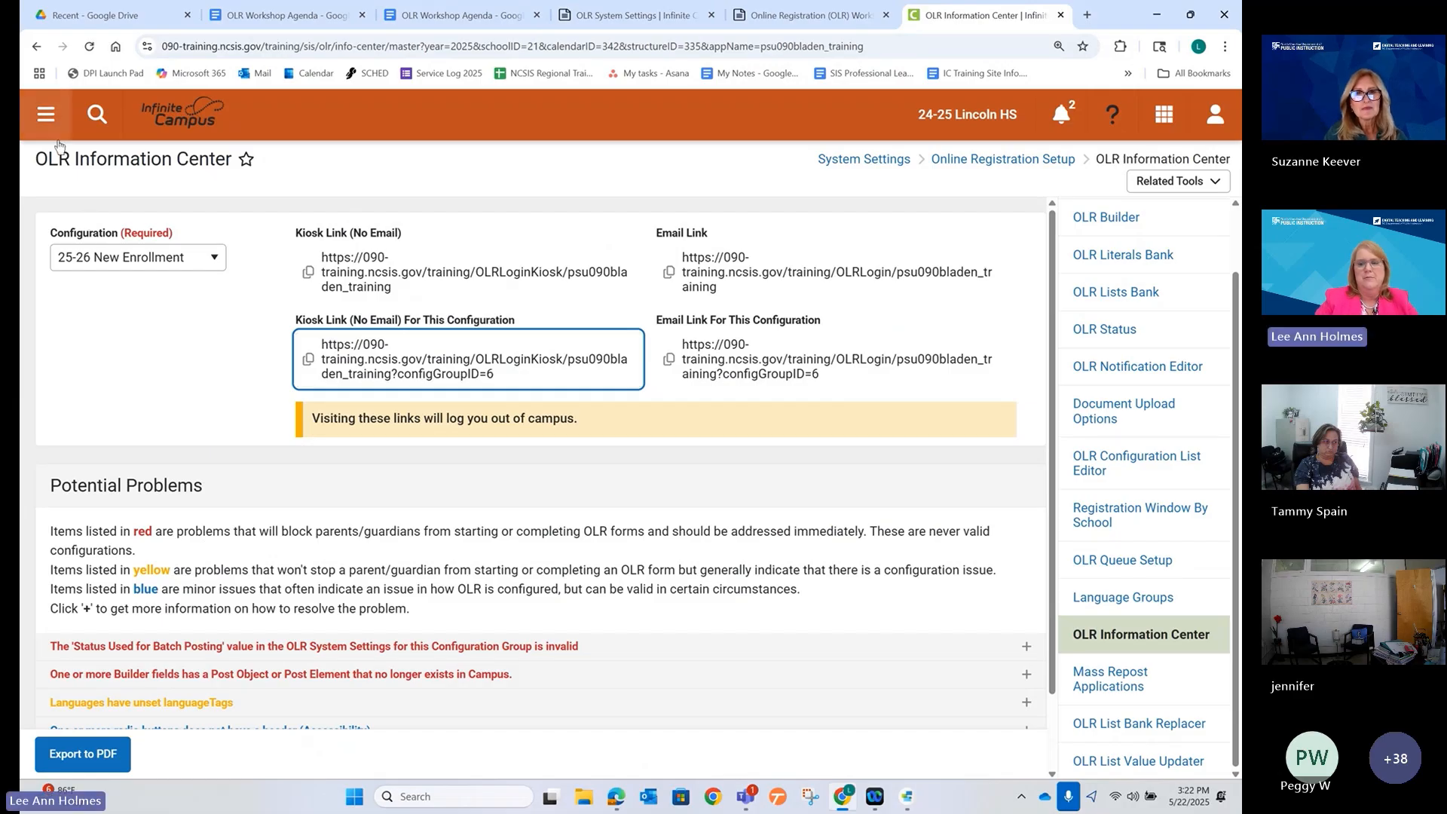
Zoom the page out and open OLR System Settings from the main menu's System Settings.
{"action": "key", "text": "ctrl+minus"}
{"action": "key", "text": "ctrl+minus"}
{"action": "left_click", "coordinate": [46, 119]}
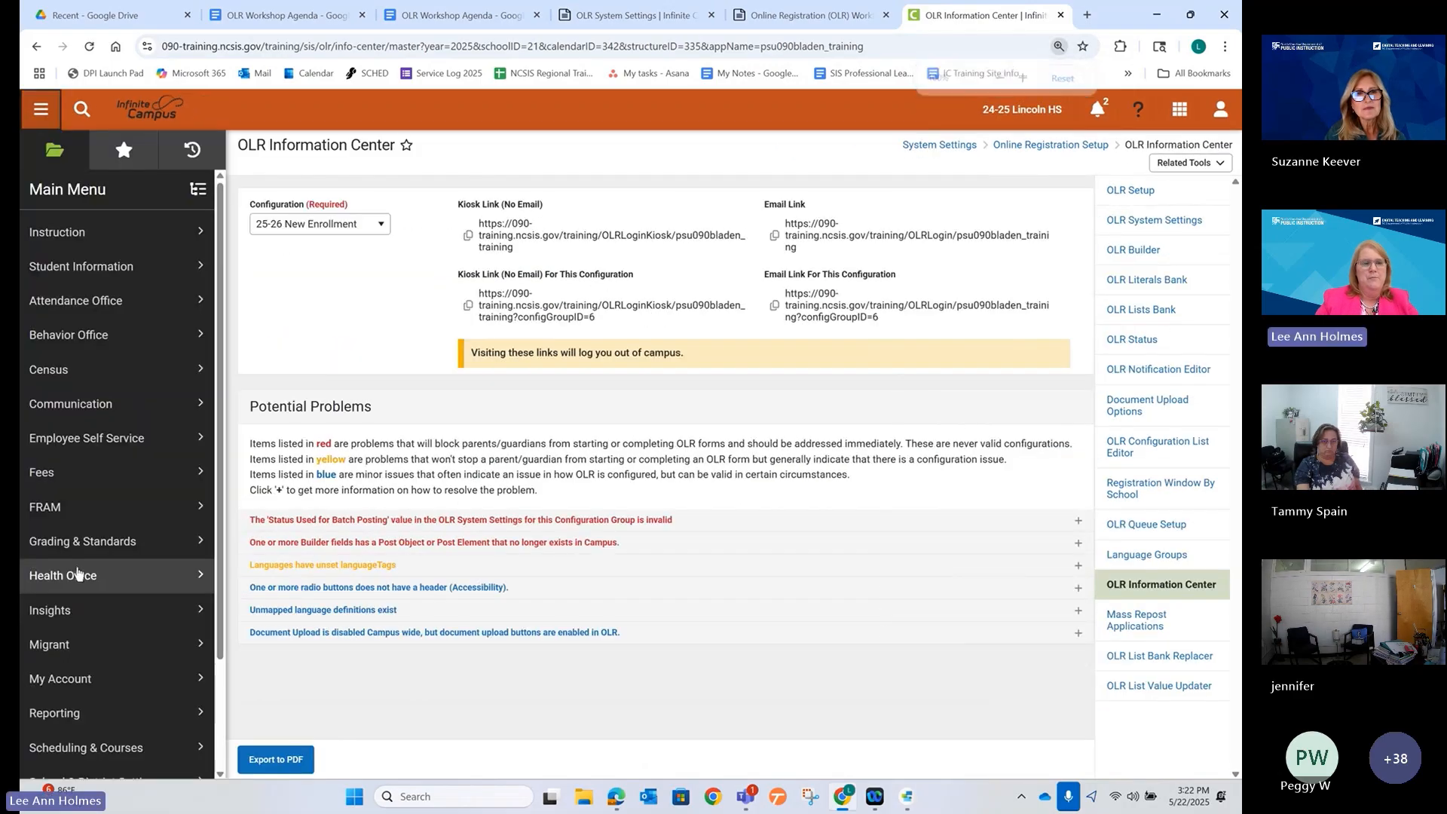
{"action": "scroll", "coordinate": [78, 574], "scroll_direction": "down", "scroll_amount": 2}
{"action": "left_click", "coordinate": [83, 713]}
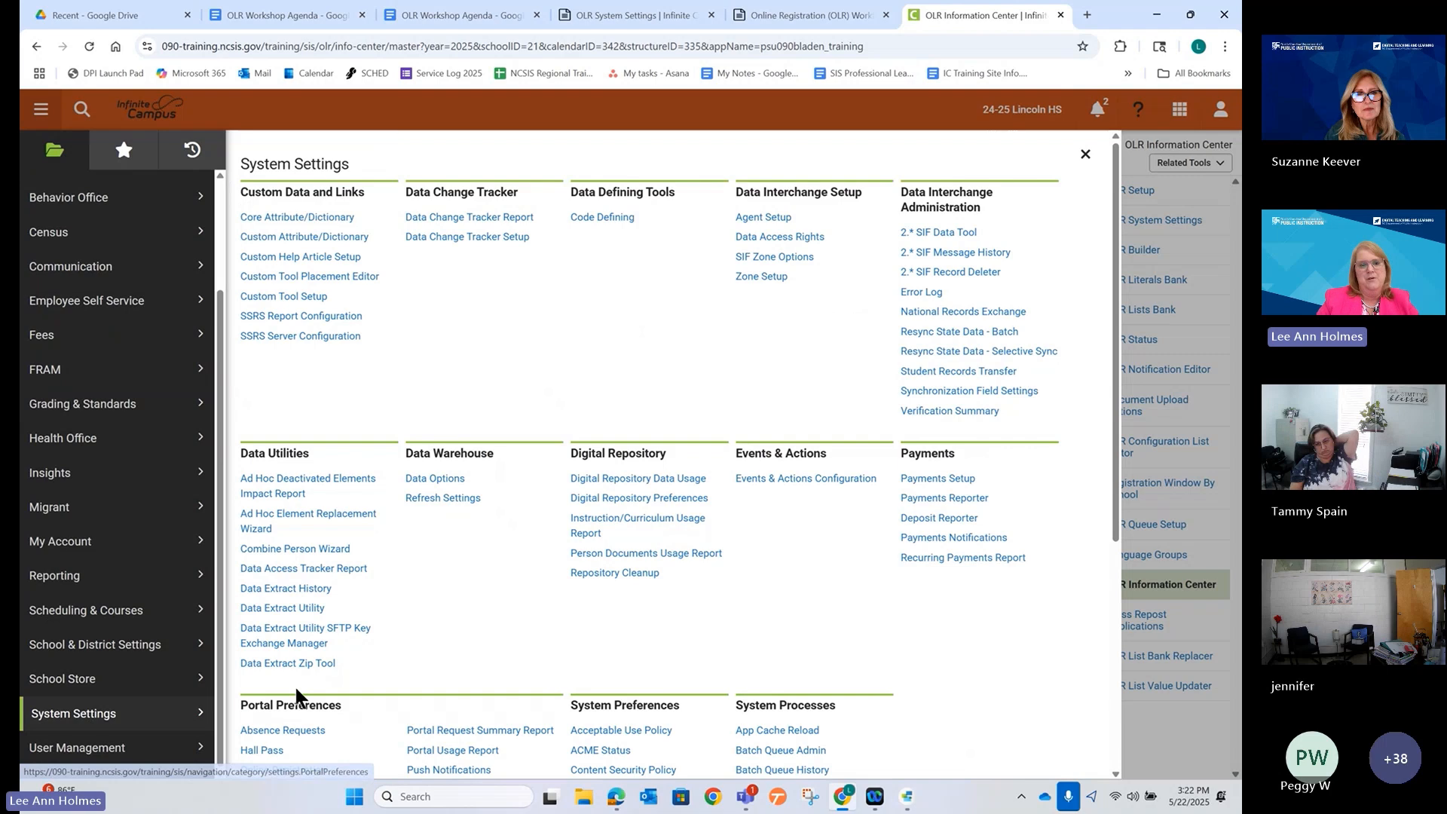
{"action": "scroll", "coordinate": [296, 694], "scroll_direction": "down", "scroll_amount": 5}
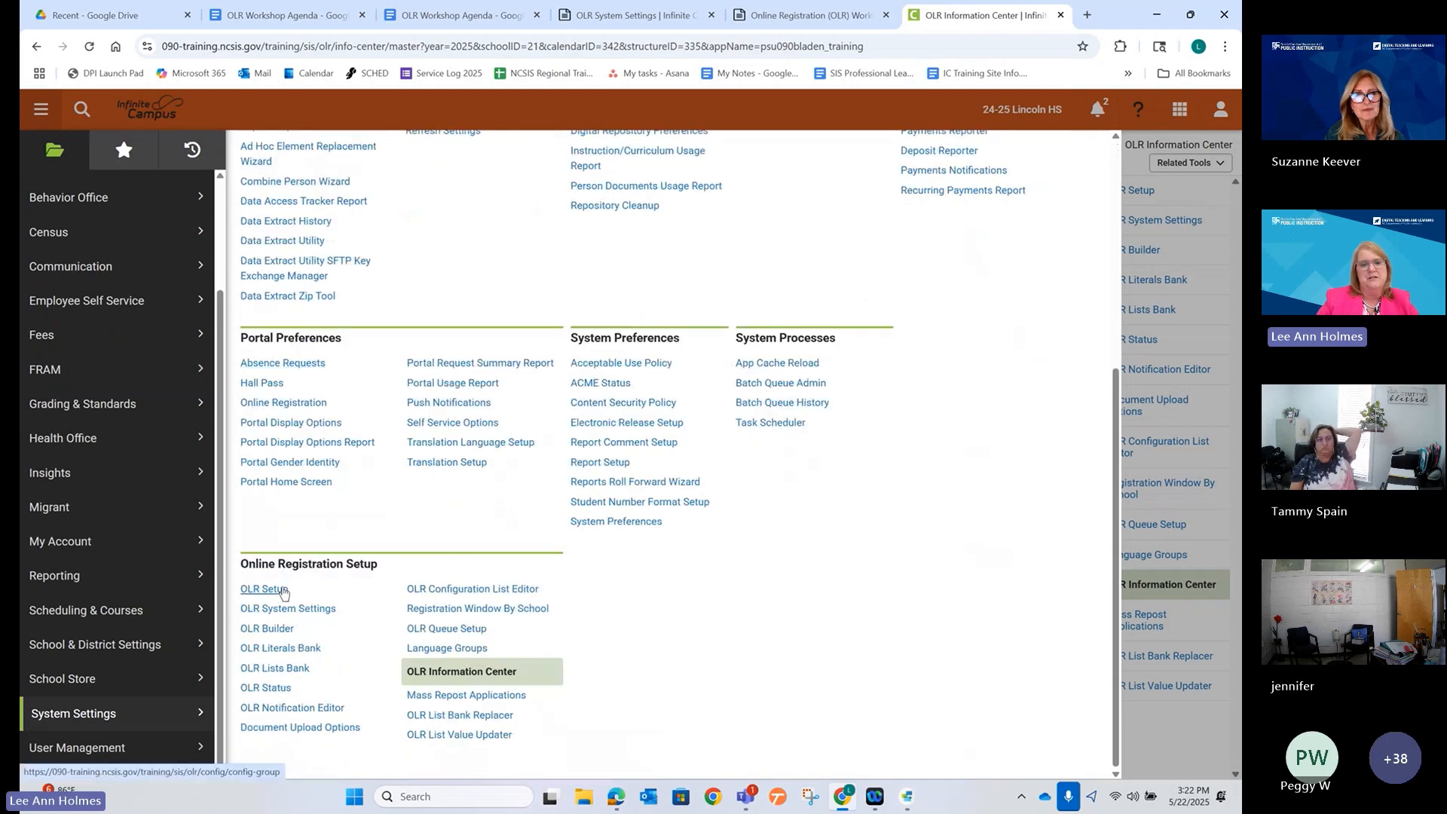
{"action": "left_click", "coordinate": [286, 608]}
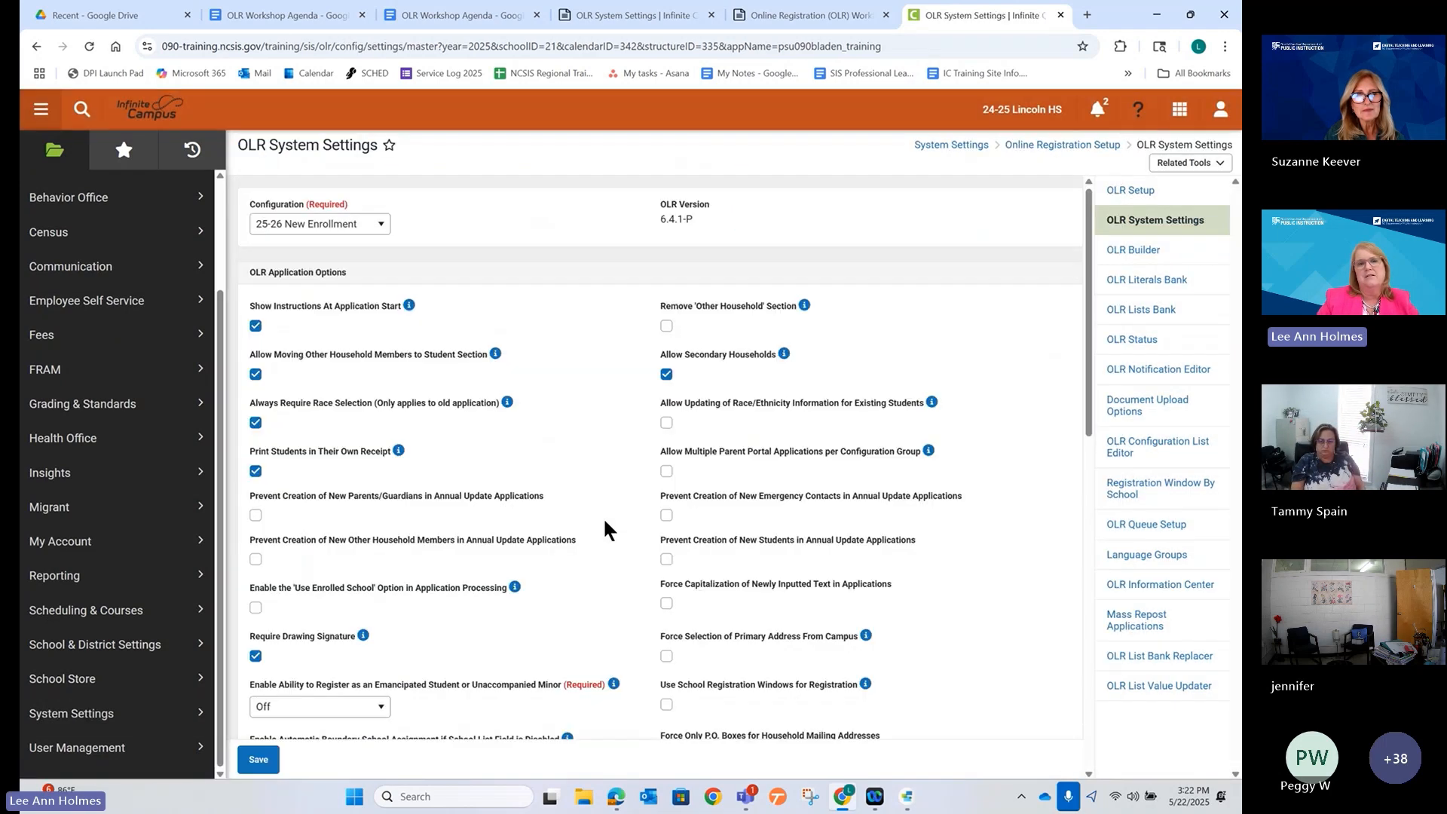
{"action": "left_click", "coordinate": [289, 224]}
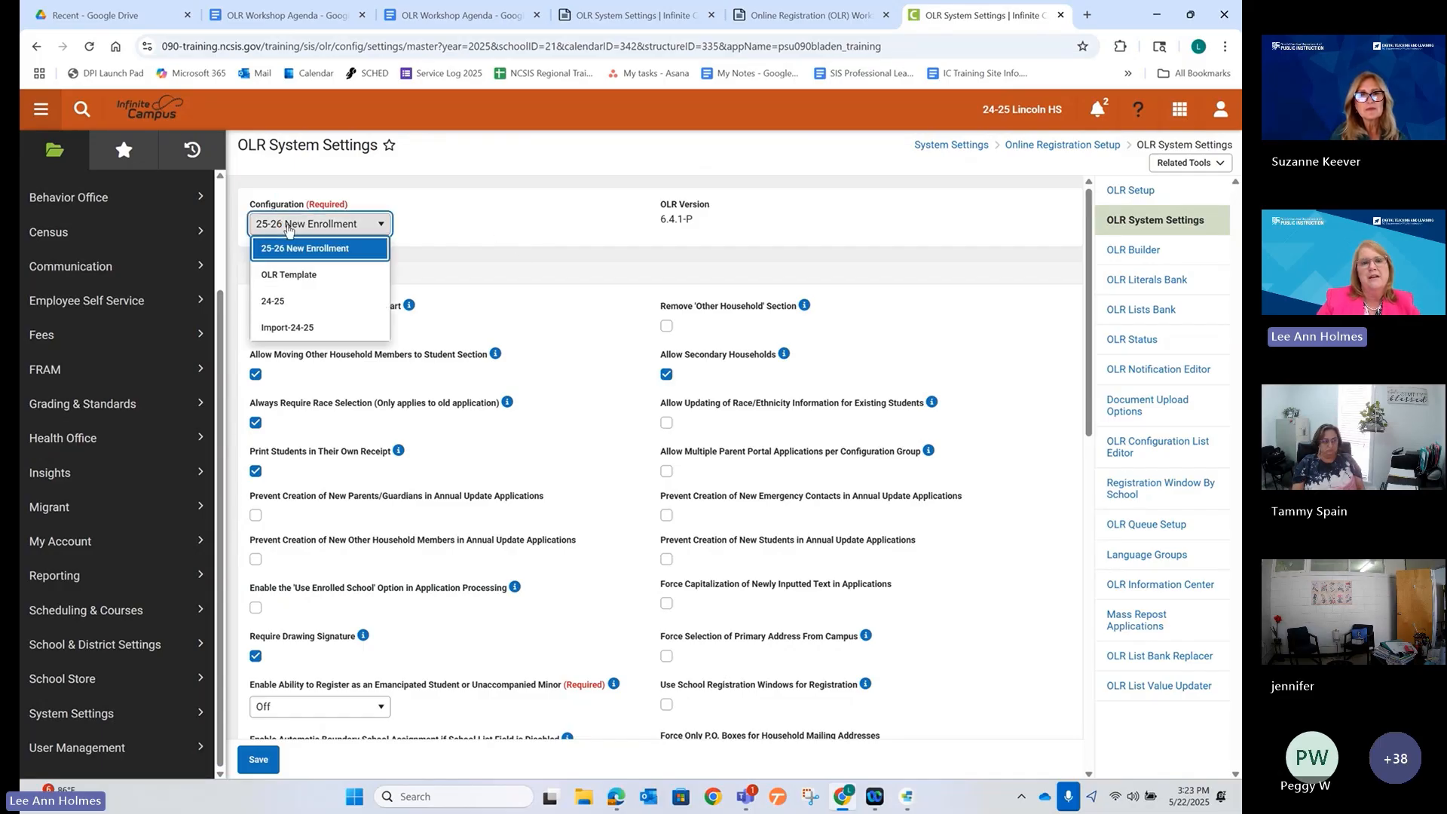
{"action": "left_click", "coordinate": [317, 250]}
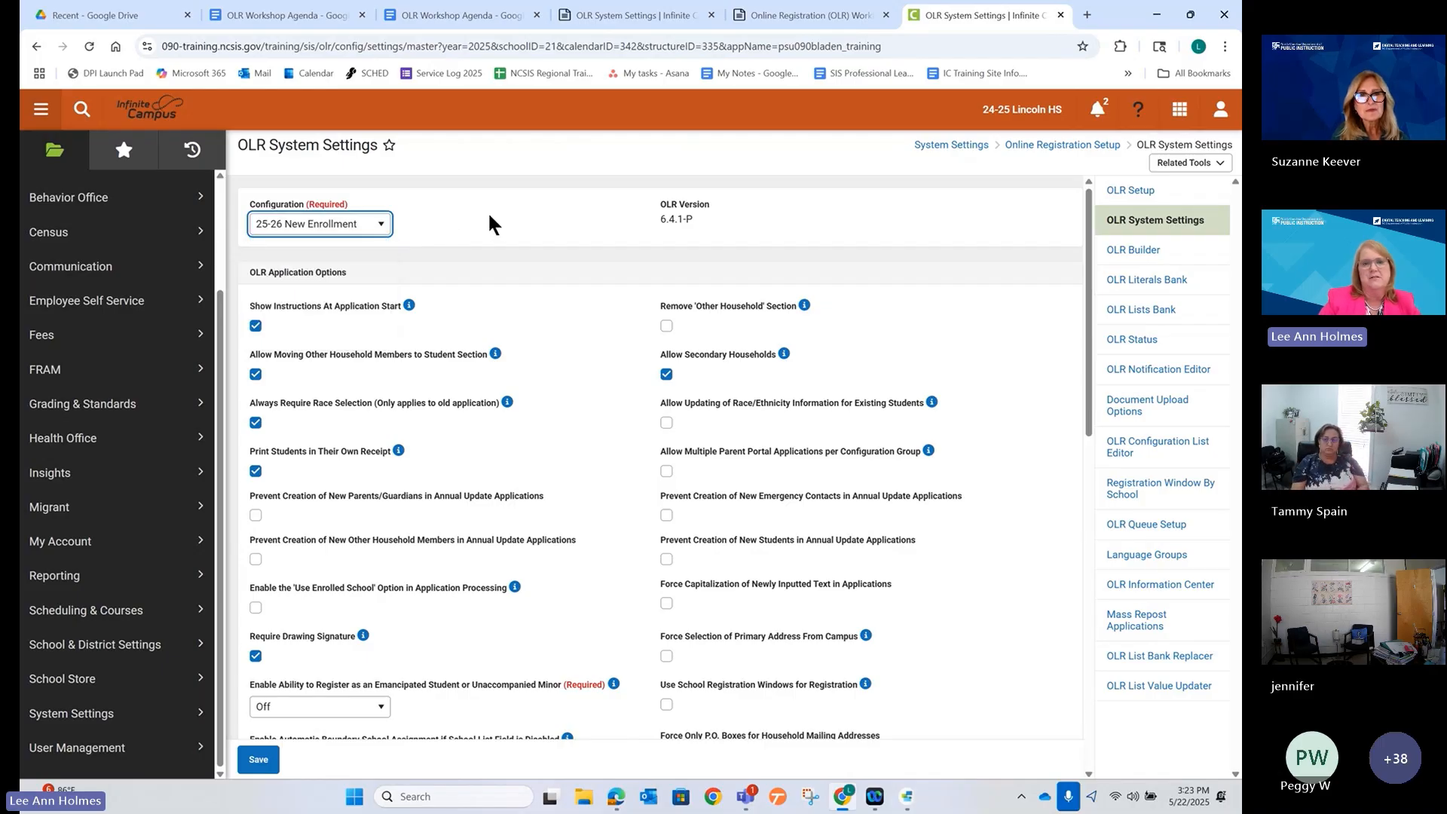
{"action": "left_click", "coordinate": [523, 270]}
{"action": "key", "text": "ctrl+plus"}
{"action": "key", "text": "ctrl+plus"}
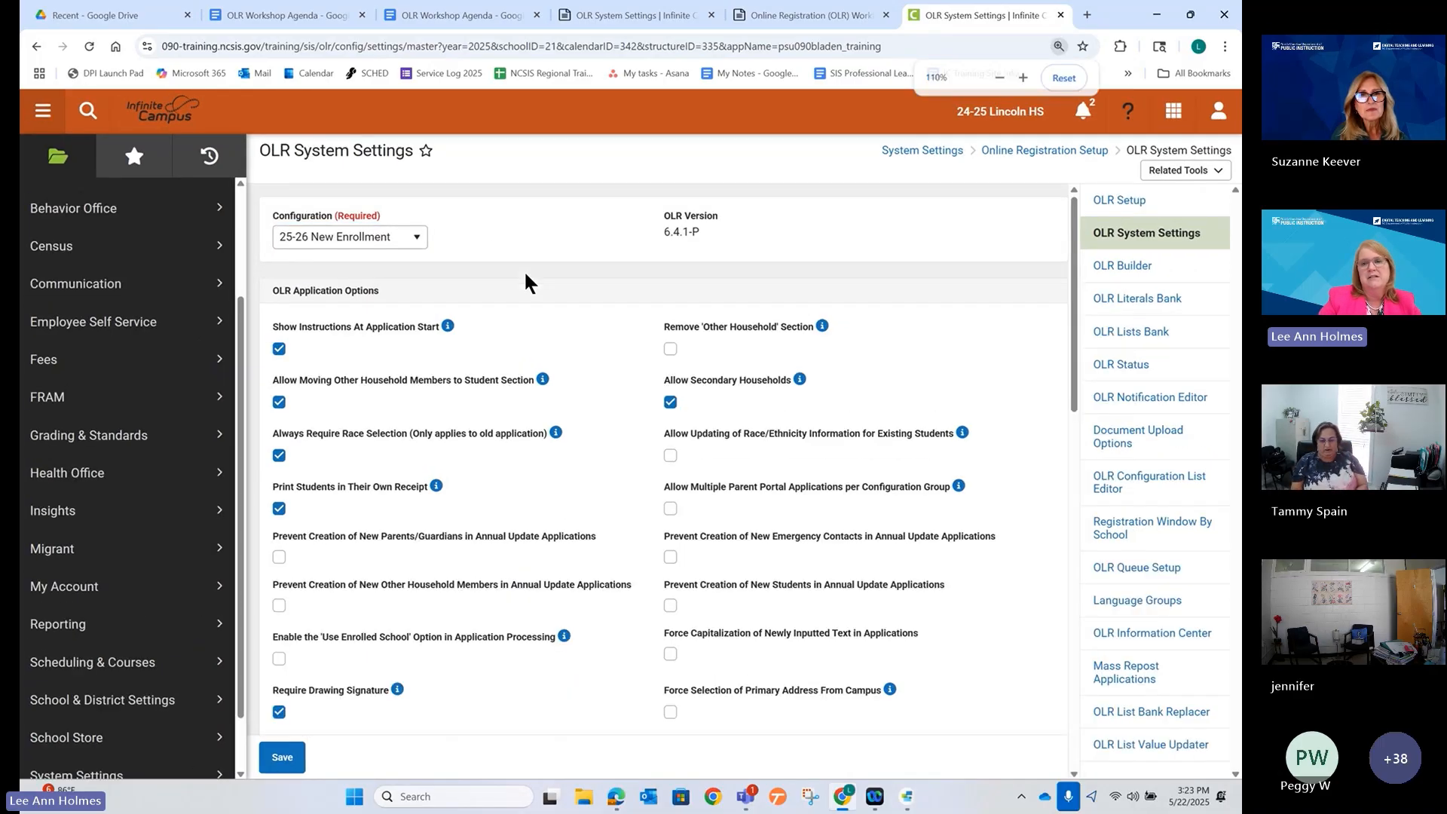
{"action": "key", "text": "ctrl+minus"}
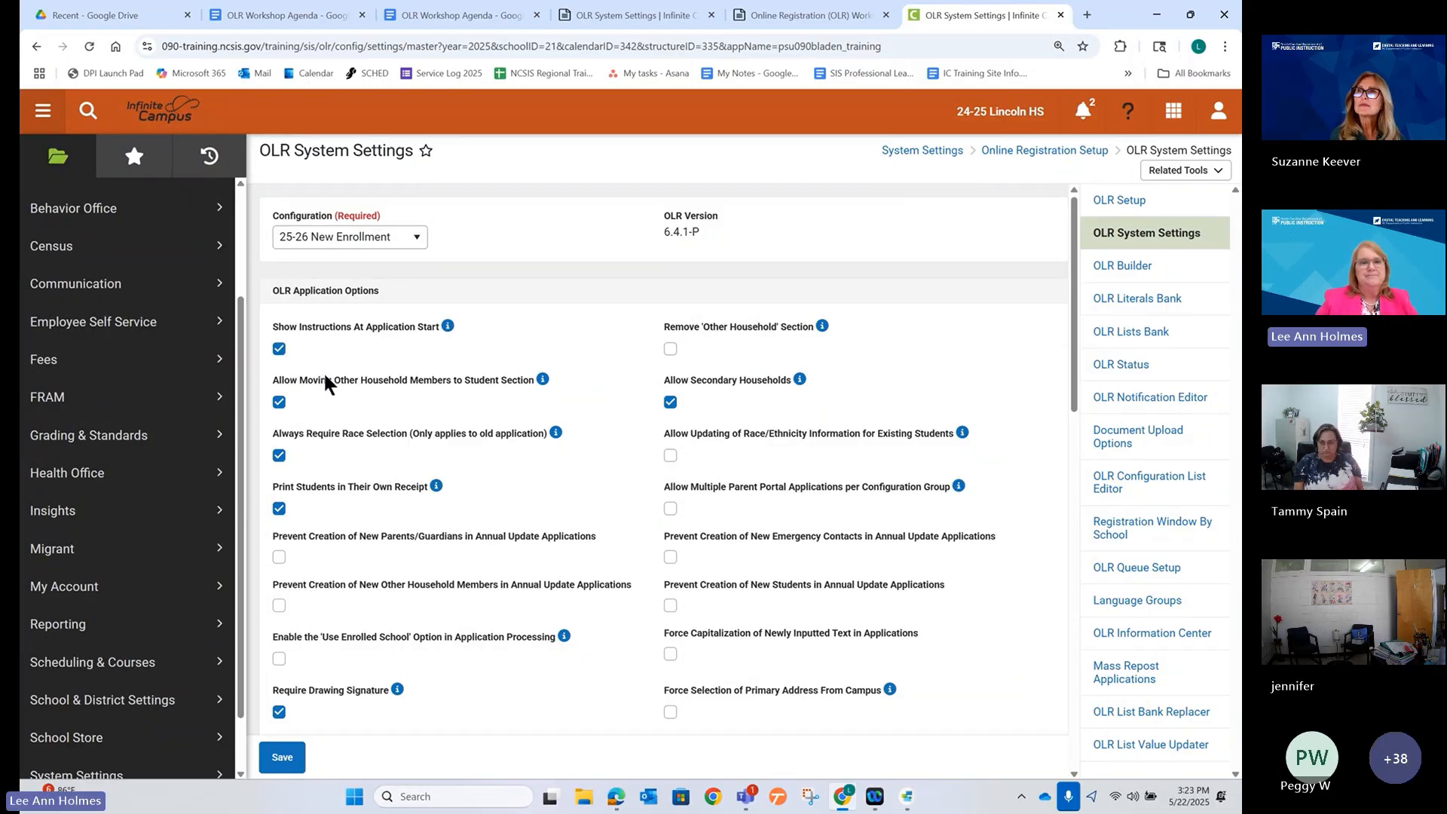
{"action": "mouse_move", "coordinate": [443, 336]}
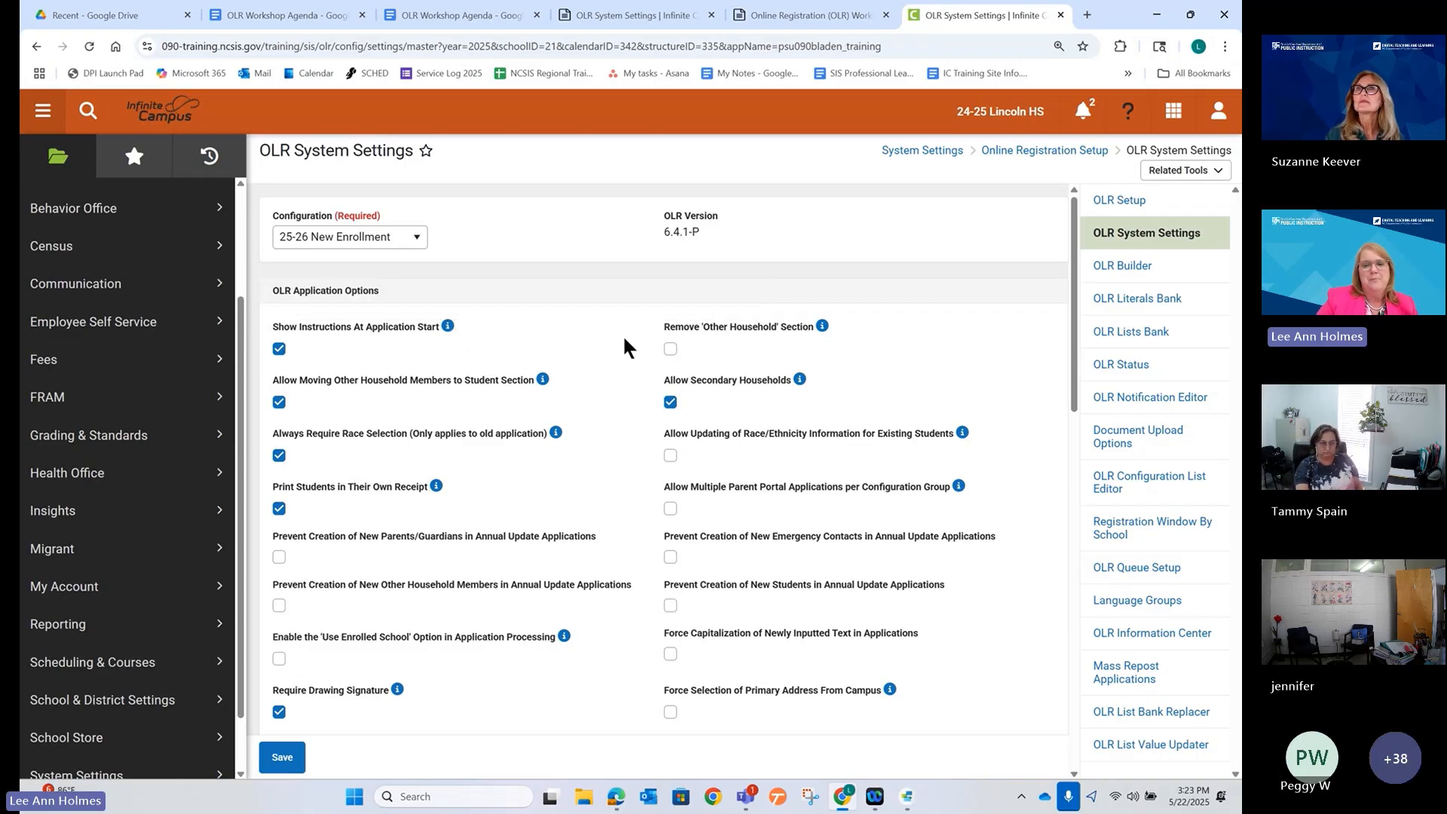
{"action": "scroll", "coordinate": [624, 348], "scroll_direction": "down", "scroll_amount": 5}
{"action": "scroll", "coordinate": [624, 348], "scroll_direction": "up", "scroll_amount": 5}
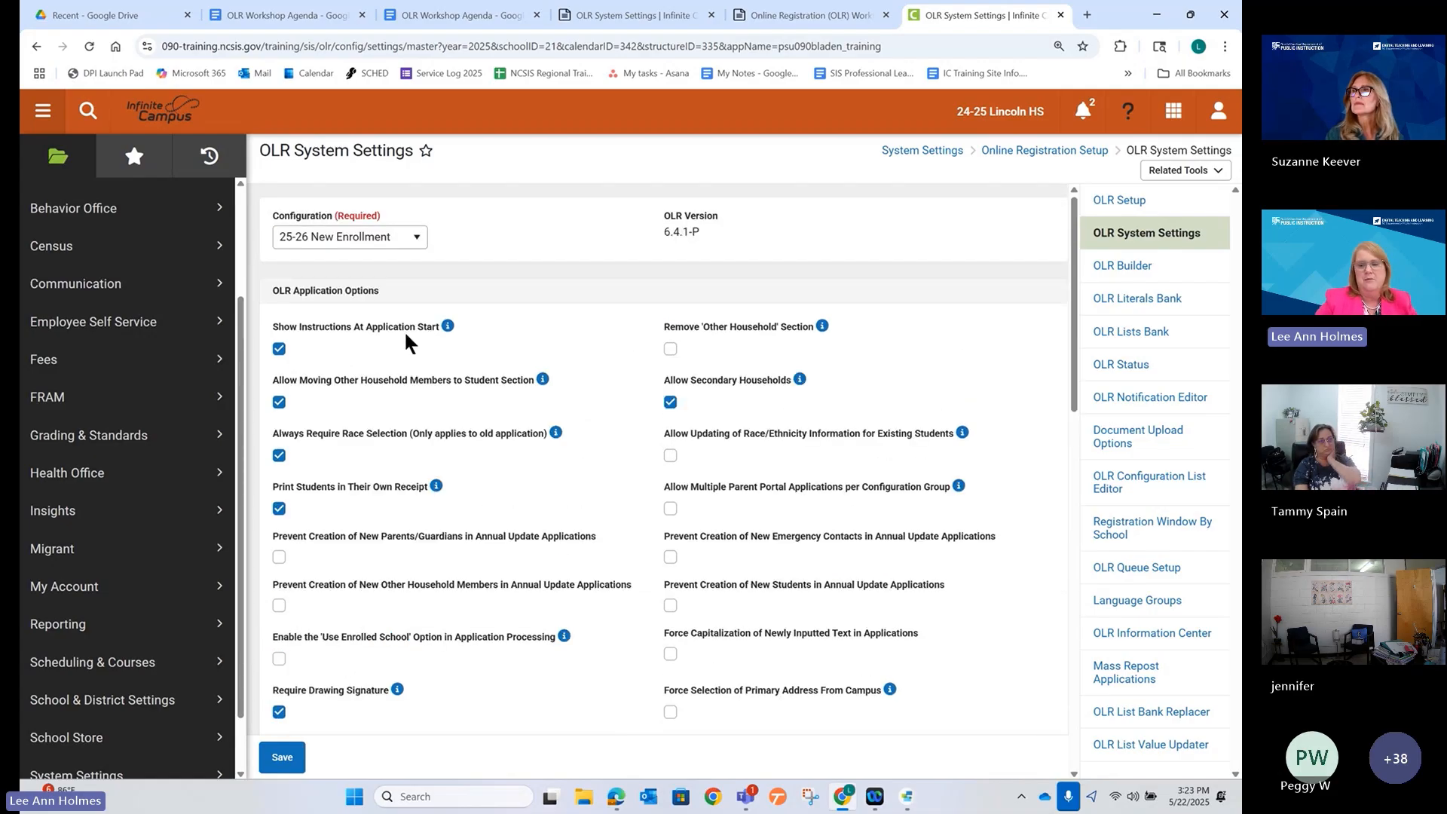
{"action": "key", "text": "ctrl+plus"}
{"action": "key", "text": "ctrl+plus"}
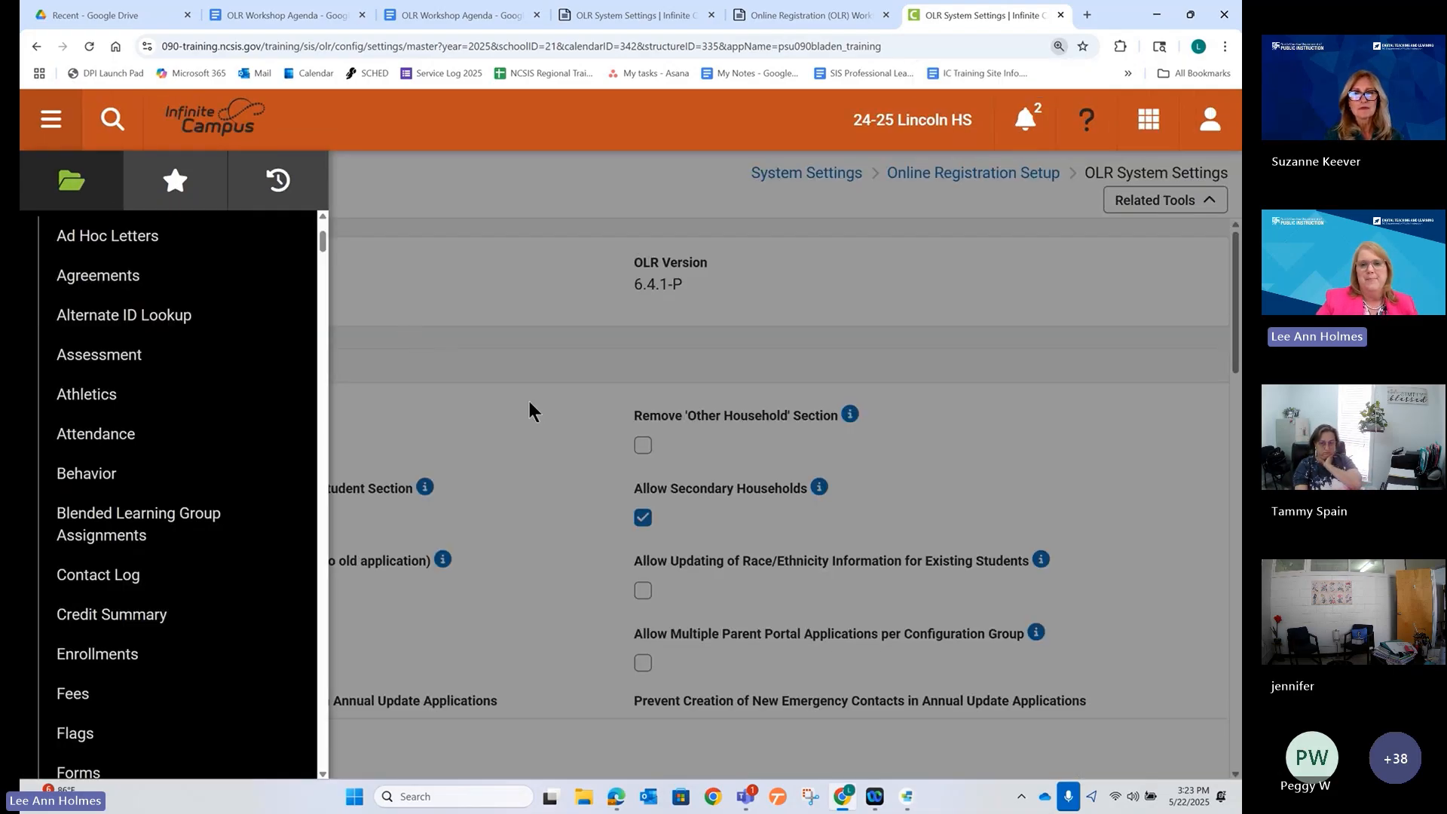
Close the navigation list and scroll the settings down to Emergency Contact Options.
{"action": "left_click", "coordinate": [528, 398]}
{"action": "scroll", "coordinate": [522, 430], "scroll_direction": "down", "scroll_amount": 2}
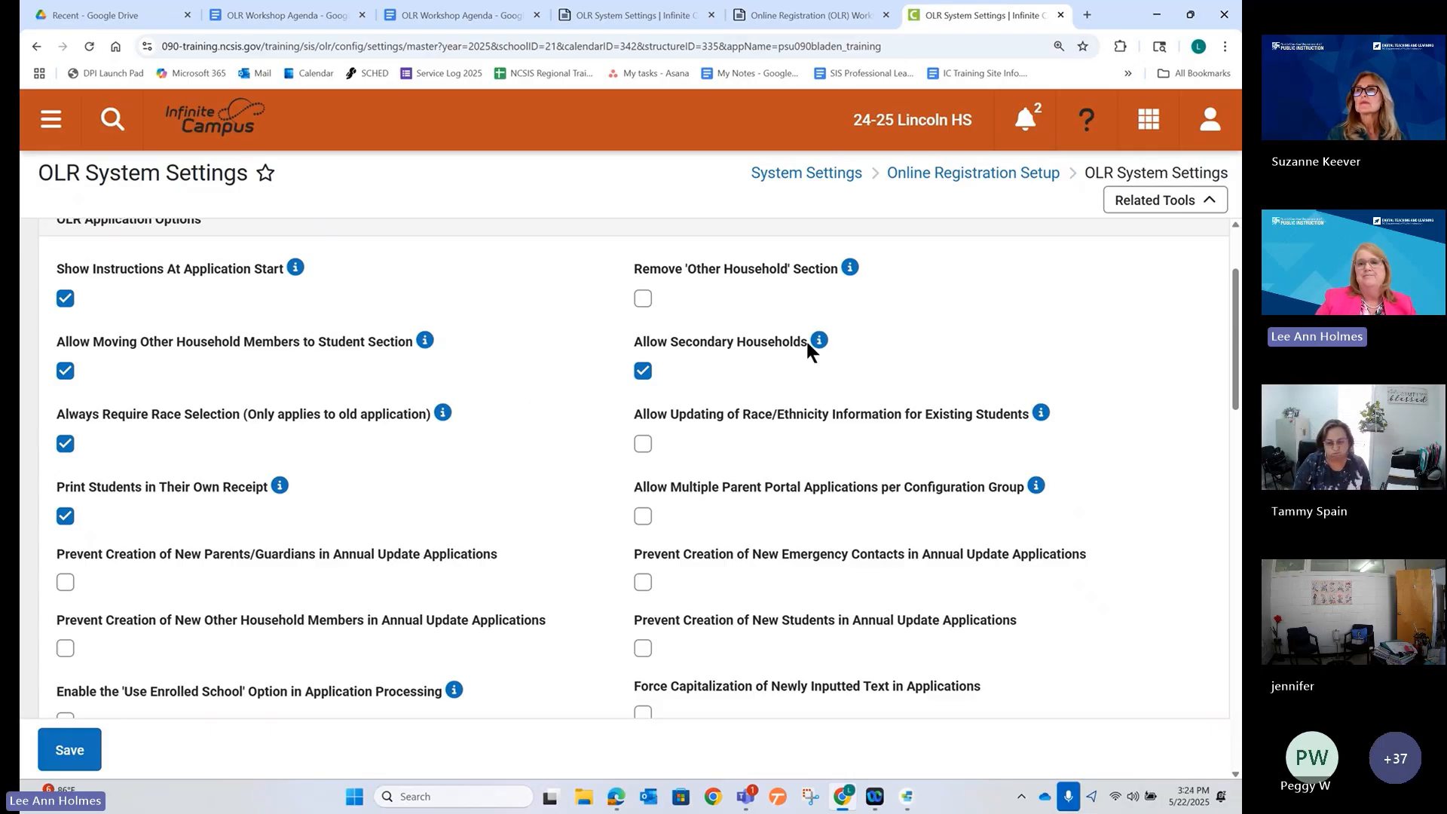
{"action": "mouse_move", "coordinate": [818, 341]}
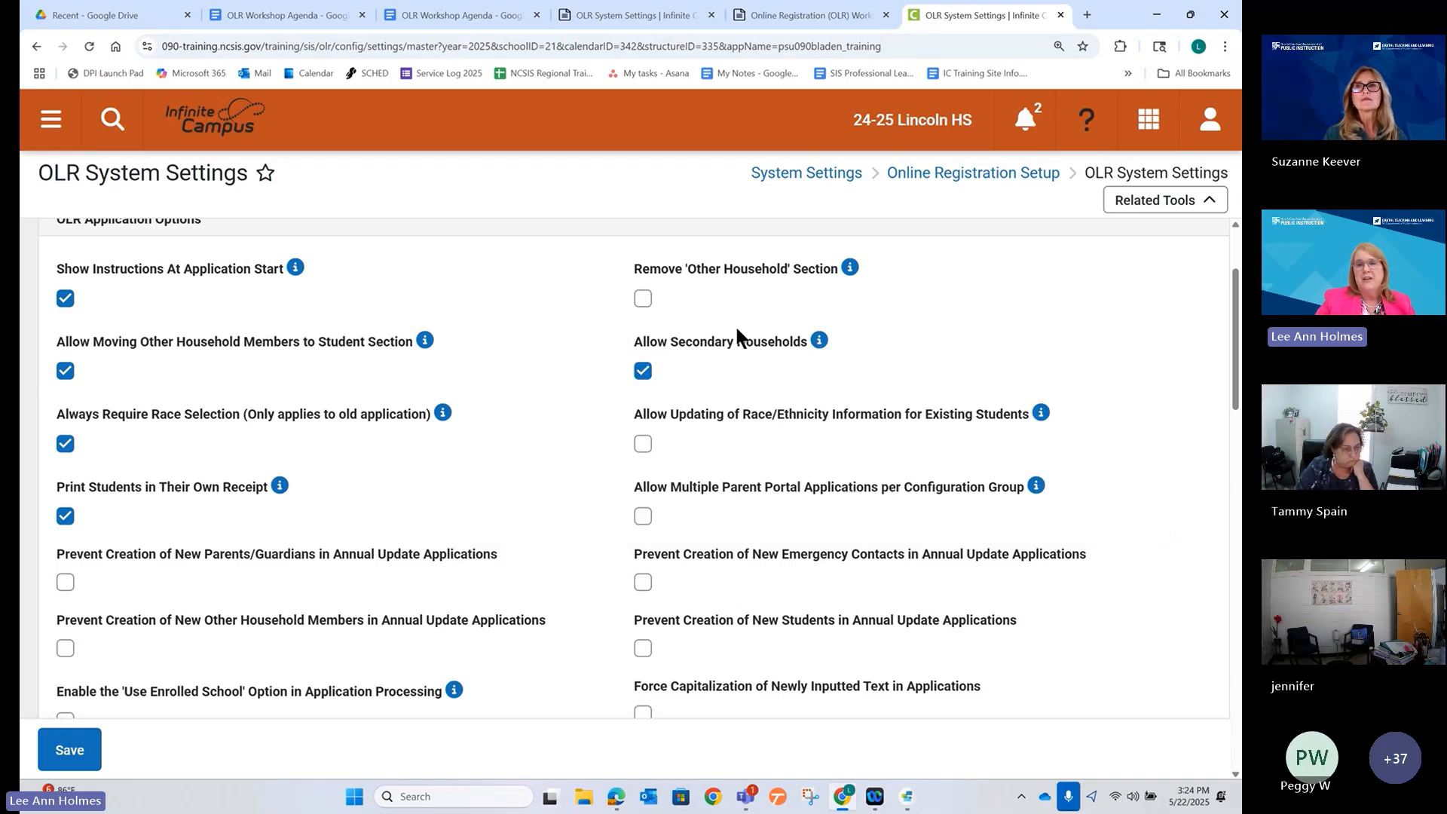
{"action": "scroll", "coordinate": [554, 398], "scroll_direction": "down", "scroll_amount": 1}
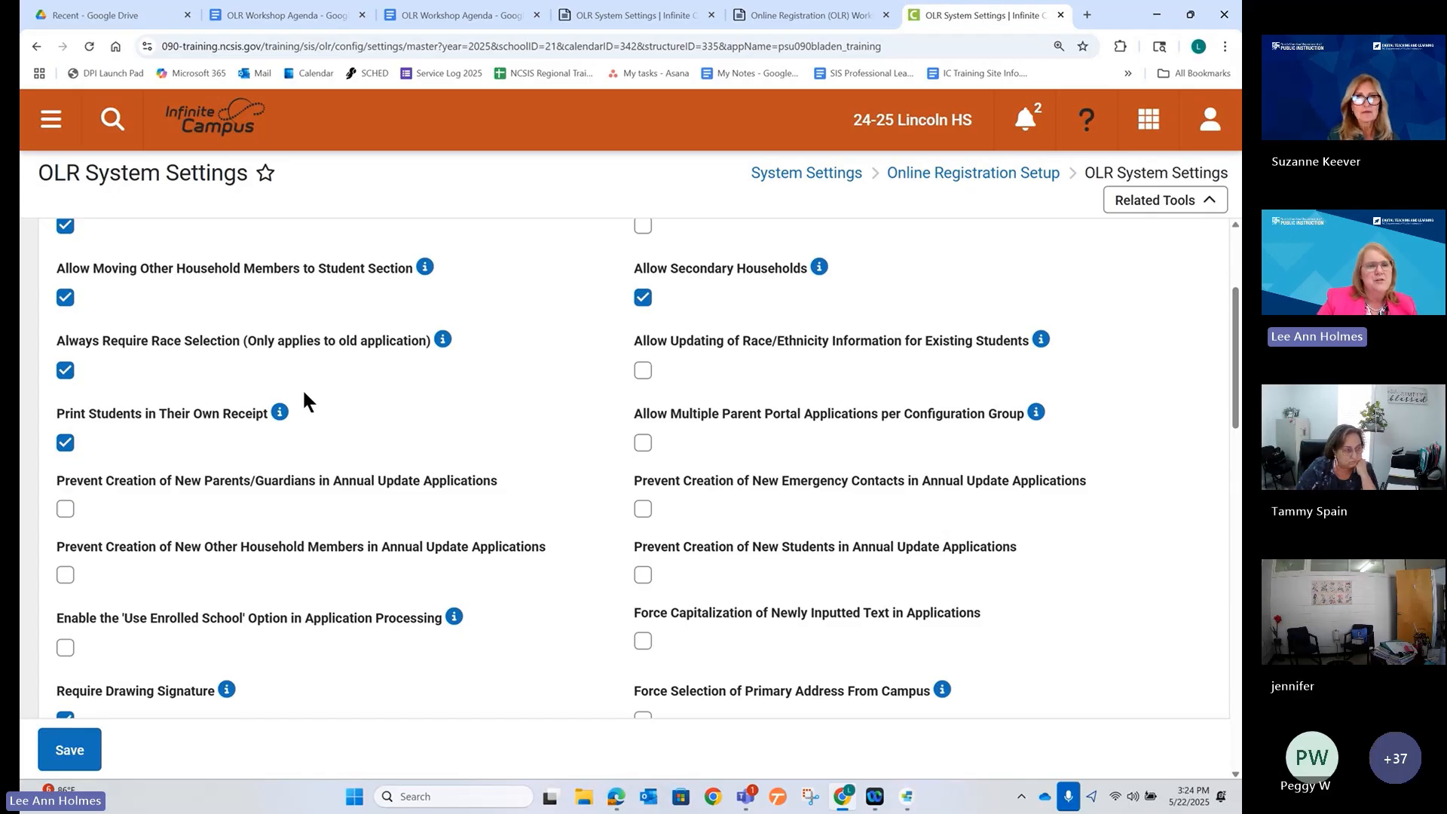
{"action": "scroll", "coordinate": [304, 400], "scroll_direction": "down", "scroll_amount": 1}
{"action": "scroll", "coordinate": [304, 393], "scroll_direction": "down", "scroll_amount": 3}
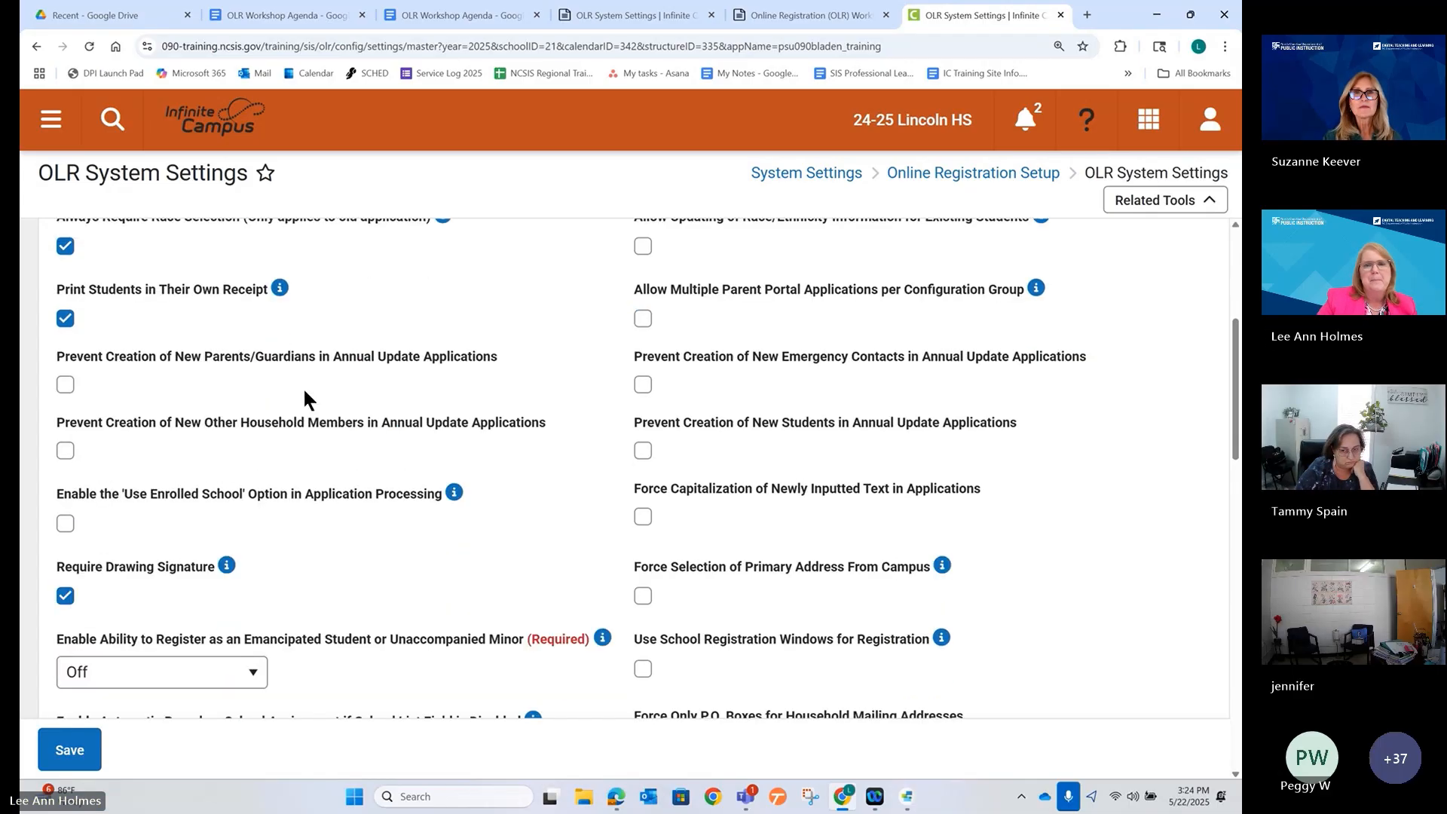
{"action": "scroll", "coordinate": [391, 433], "scroll_direction": "down", "scroll_amount": 3}
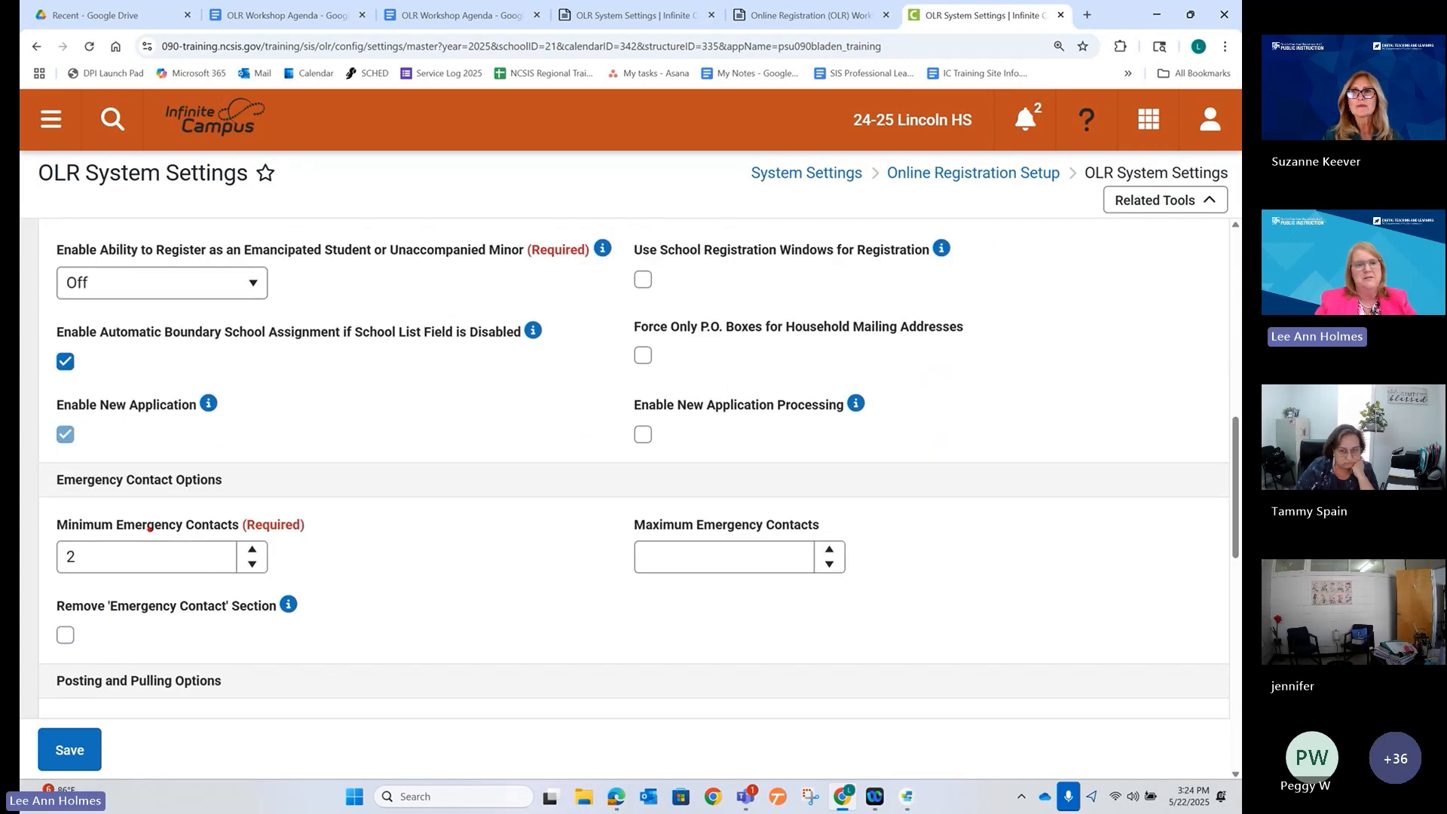
Highlight the emergency contact settings and raise Maximum Emergency Contacts to 4.
{"action": "left_click_drag", "start_coordinate": [41, 509], "coordinate": [335, 582]}
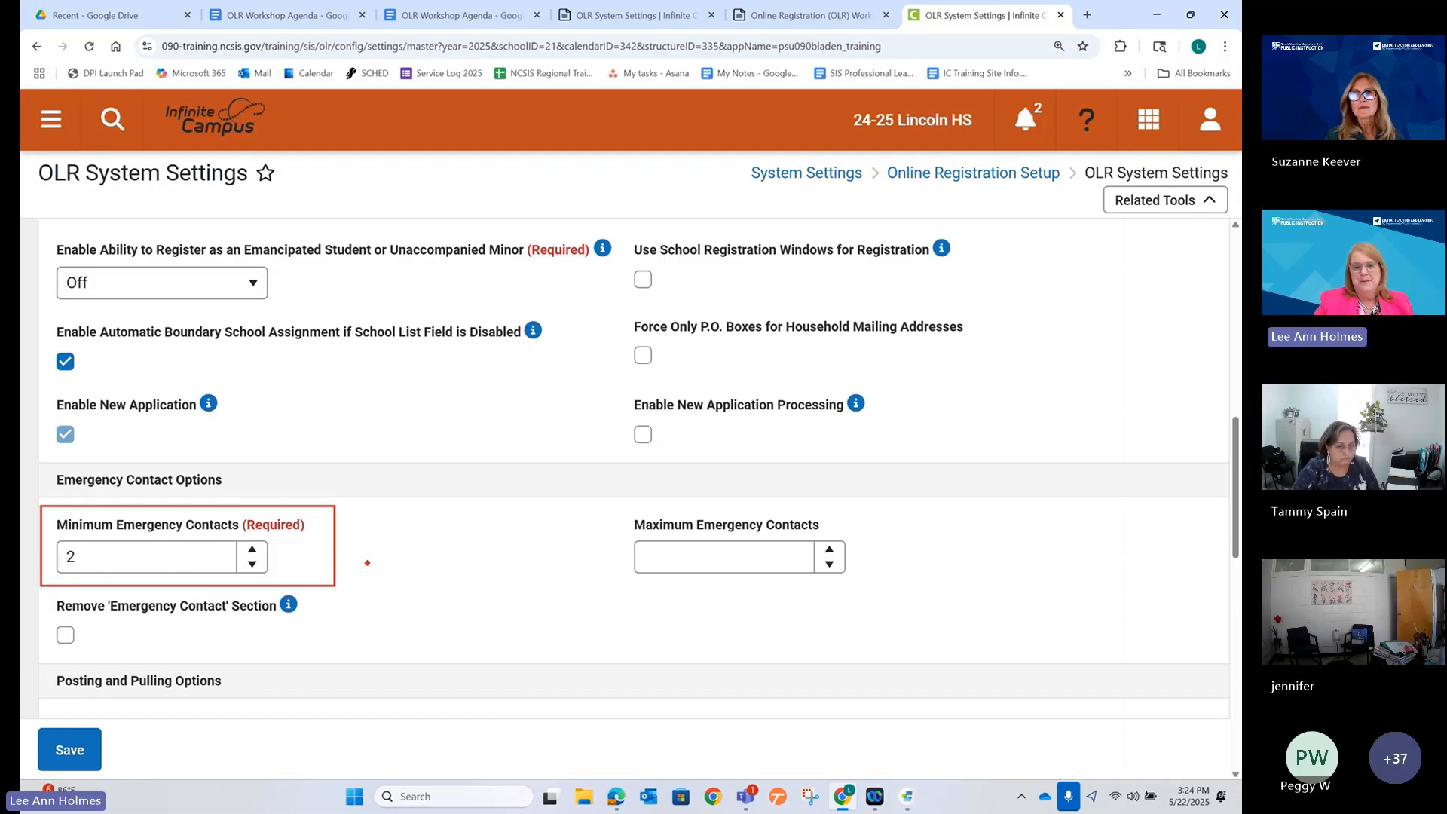
{"action": "key", "text": "Escape"}
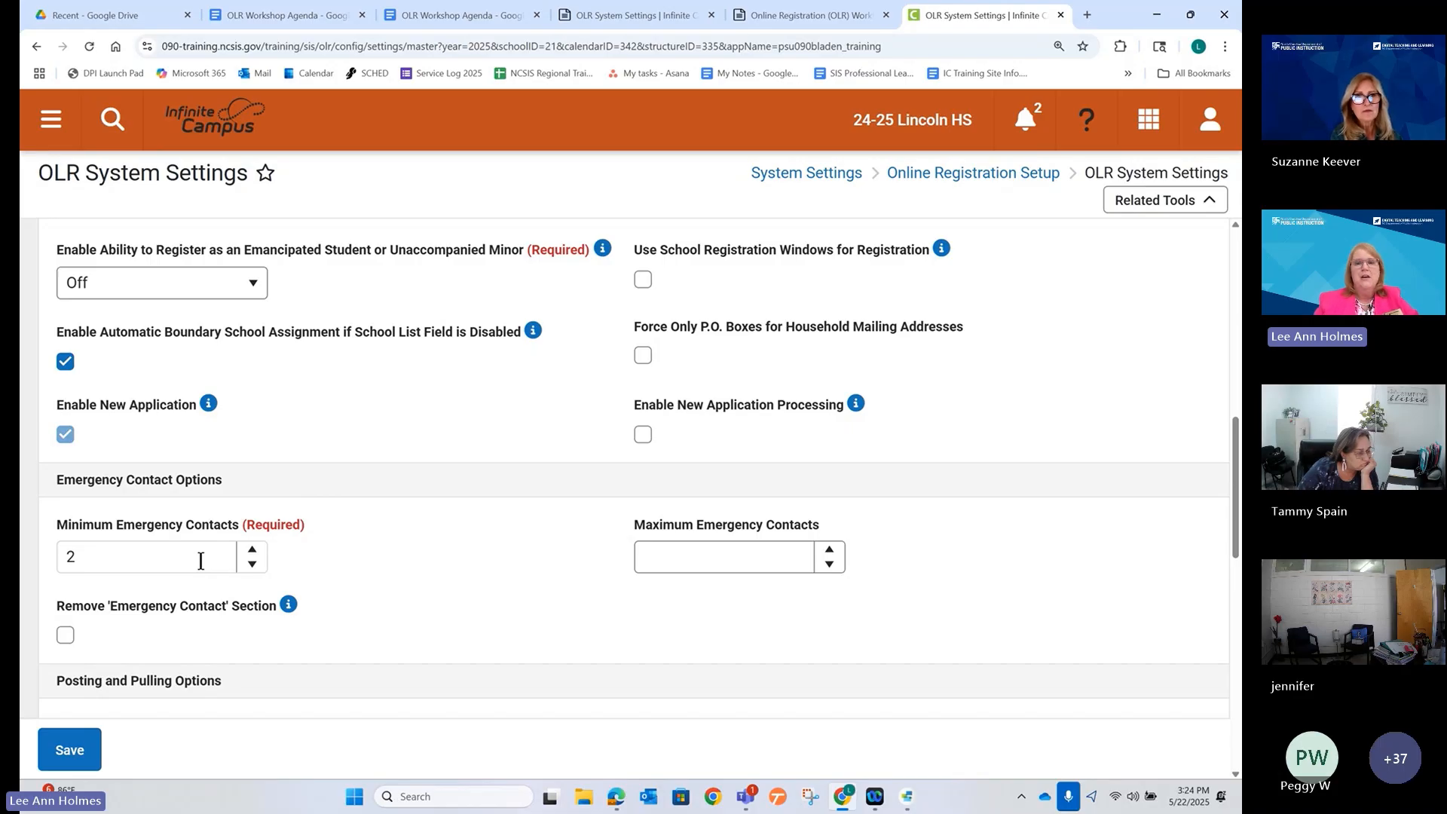
{"action": "left_click", "coordinate": [705, 557]}
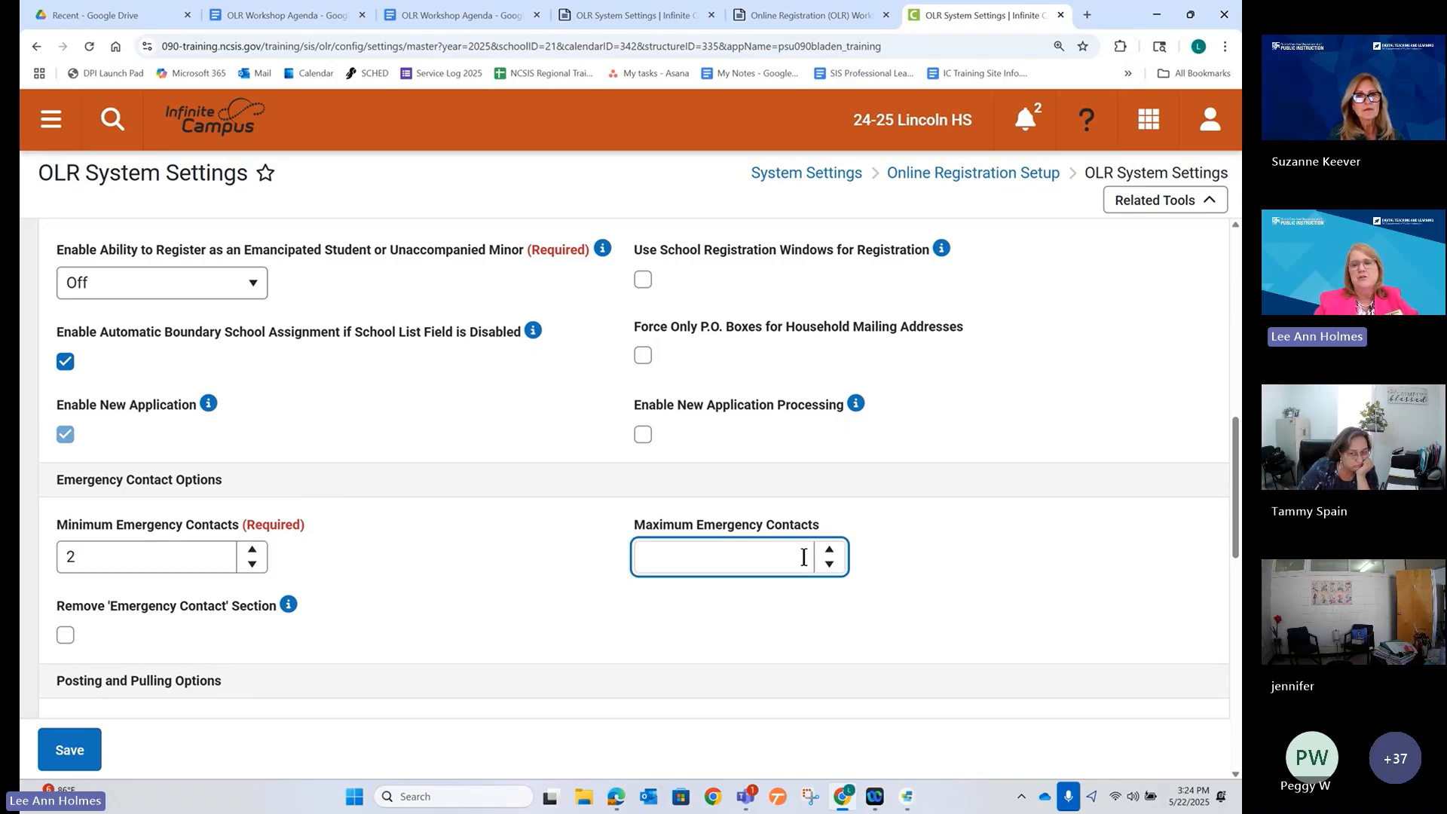
{"action": "double_click", "coordinate": [829, 550]}
{"action": "left_click", "coordinate": [829, 550]}
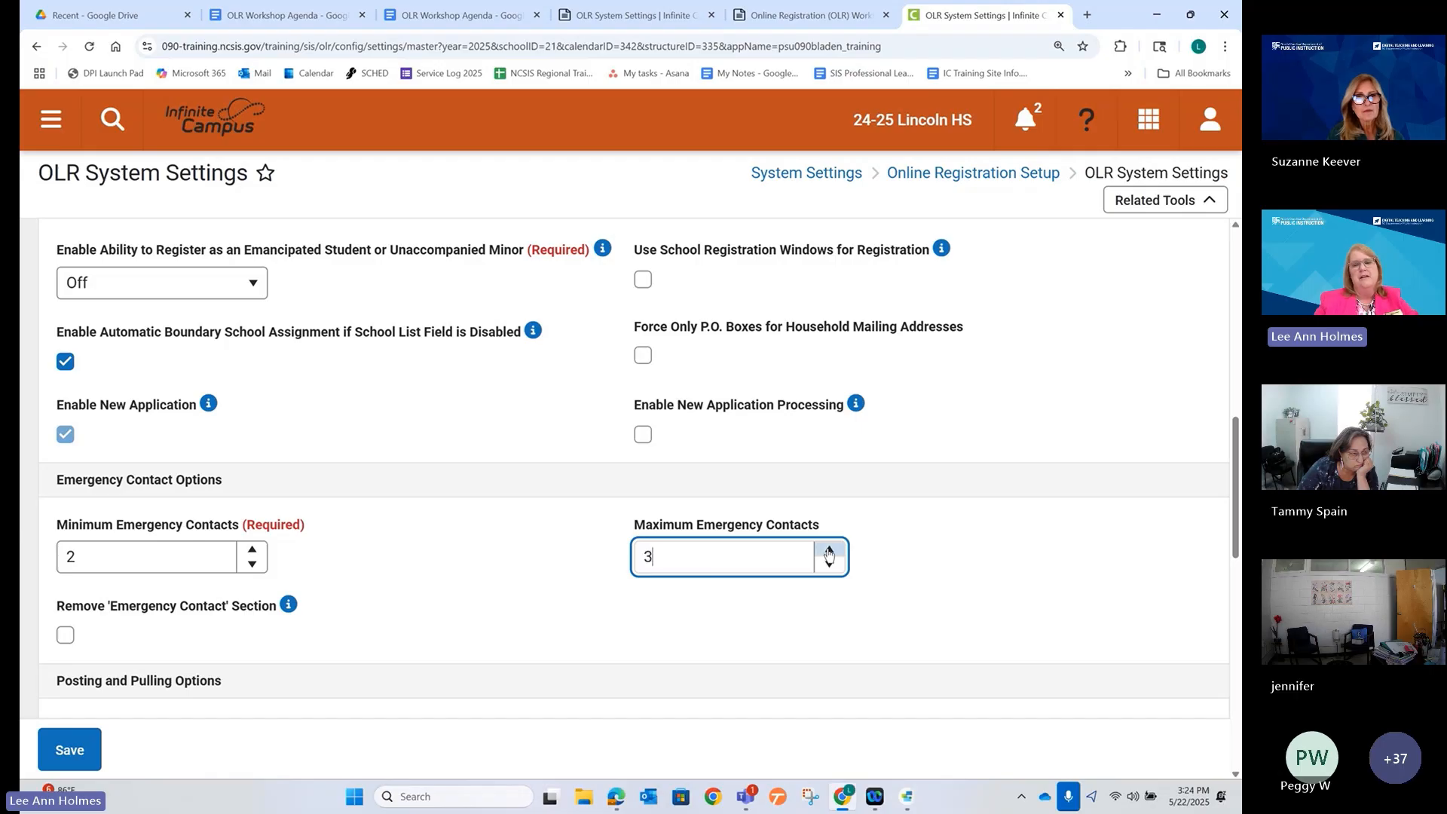
{"action": "left_click", "coordinate": [829, 551]}
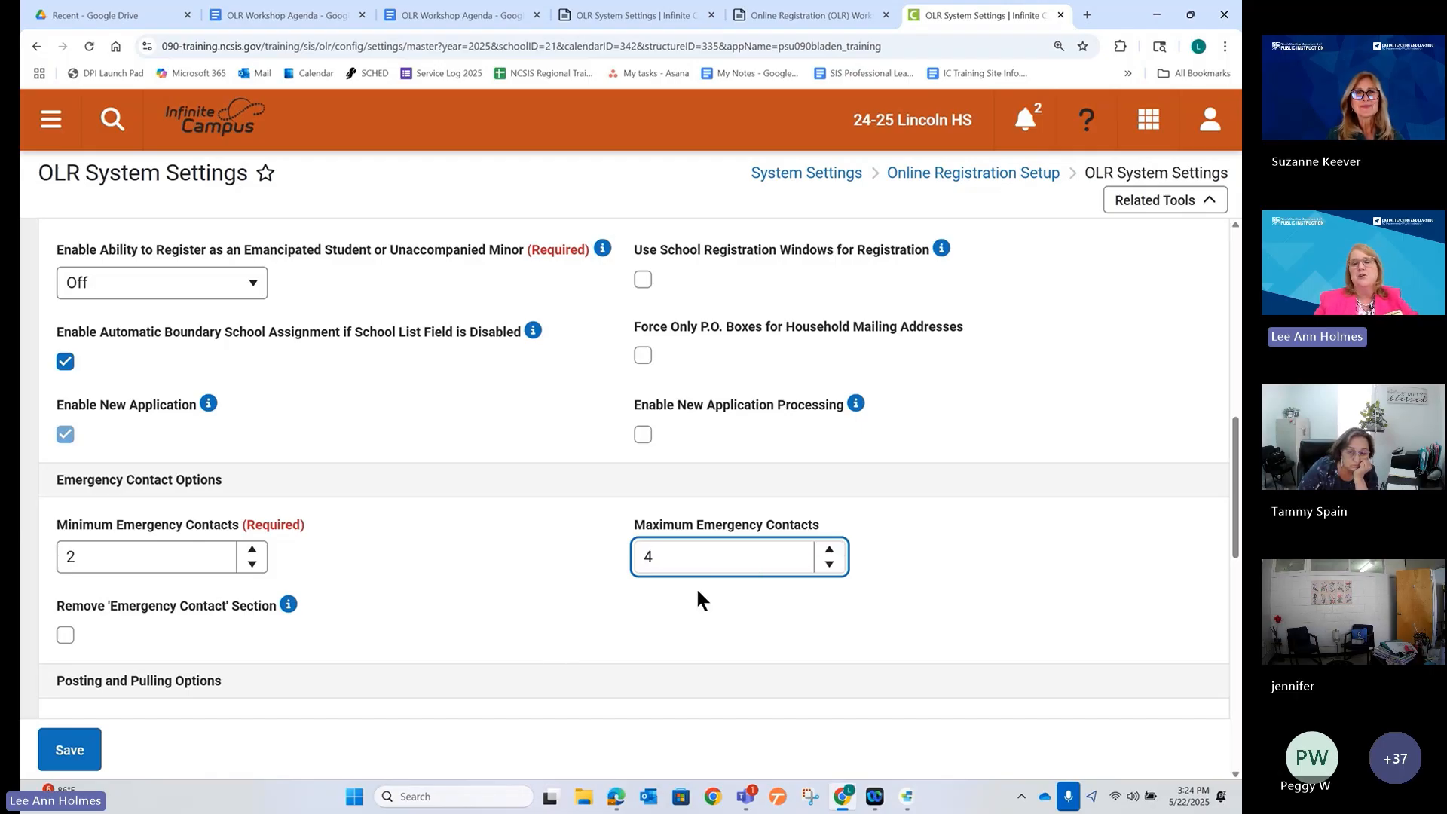
{"action": "left_click", "coordinate": [545, 654]}
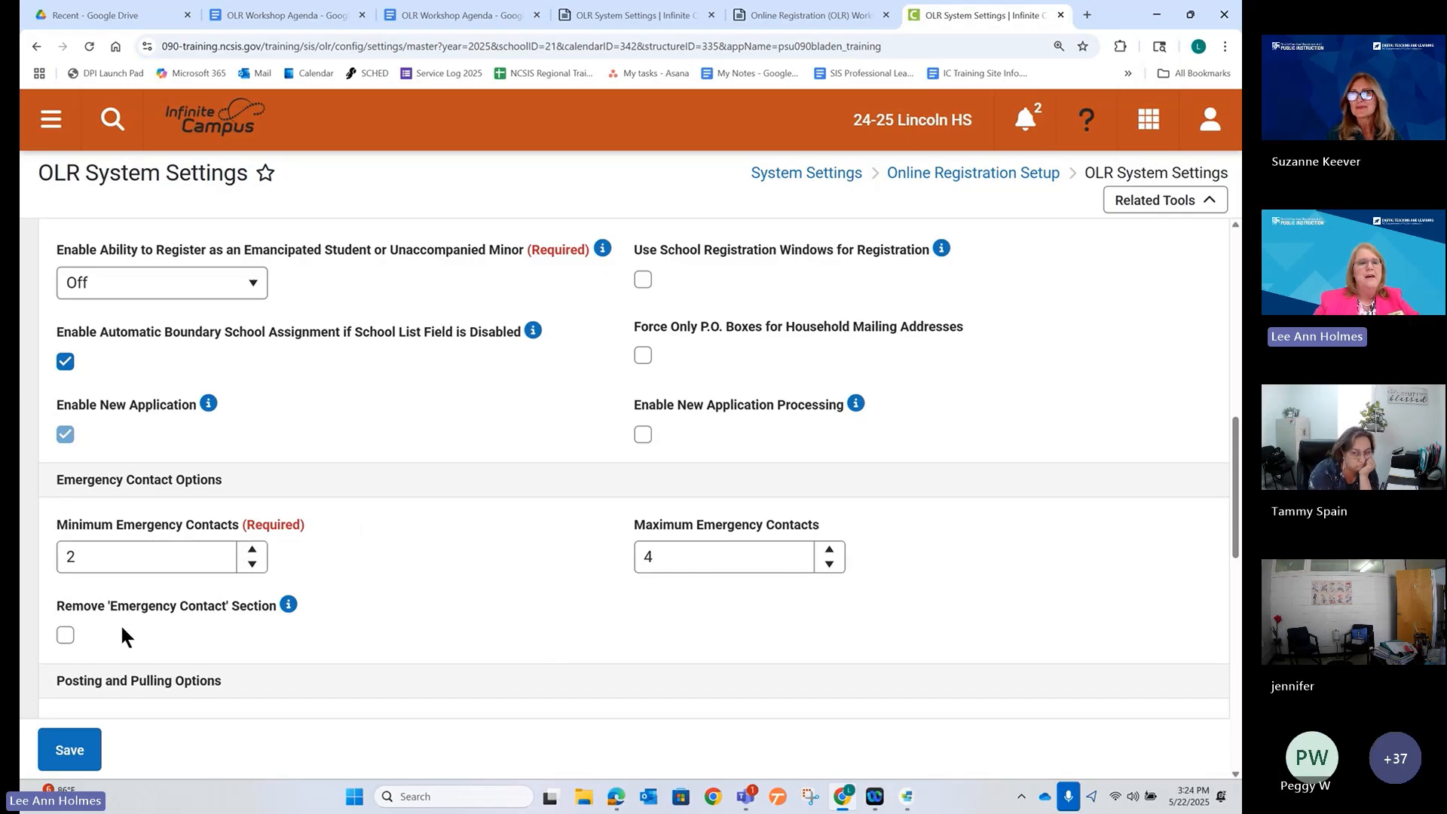
Set Minimum Emergency Contacts to 1.
{"action": "left_click", "coordinate": [251, 564]}
{"action": "left_click", "coordinate": [251, 564]}
{"action": "left_click", "coordinate": [479, 560]}
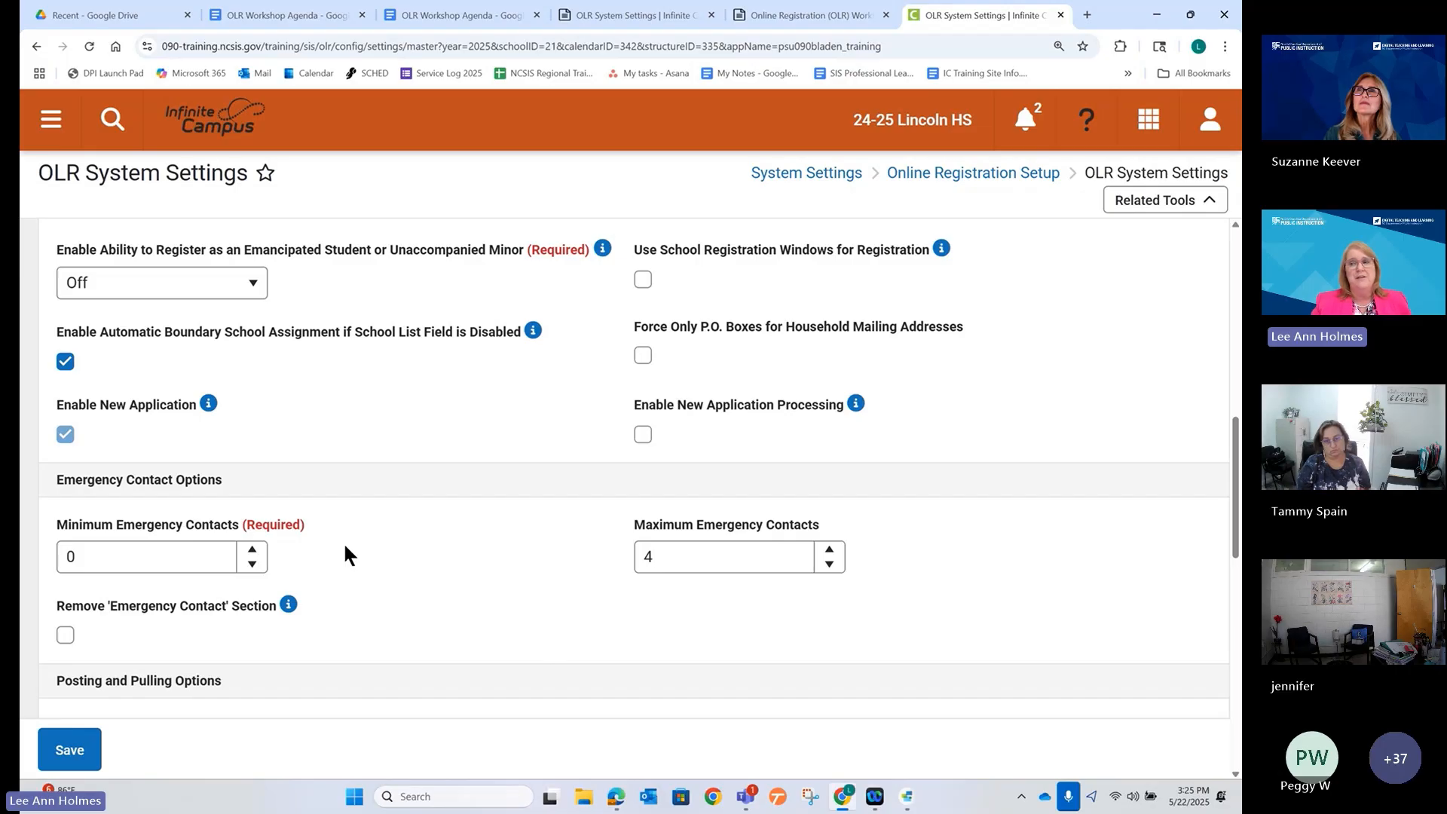
{"action": "left_click", "coordinate": [251, 549]}
{"action": "double_click", "coordinate": [149, 569]}
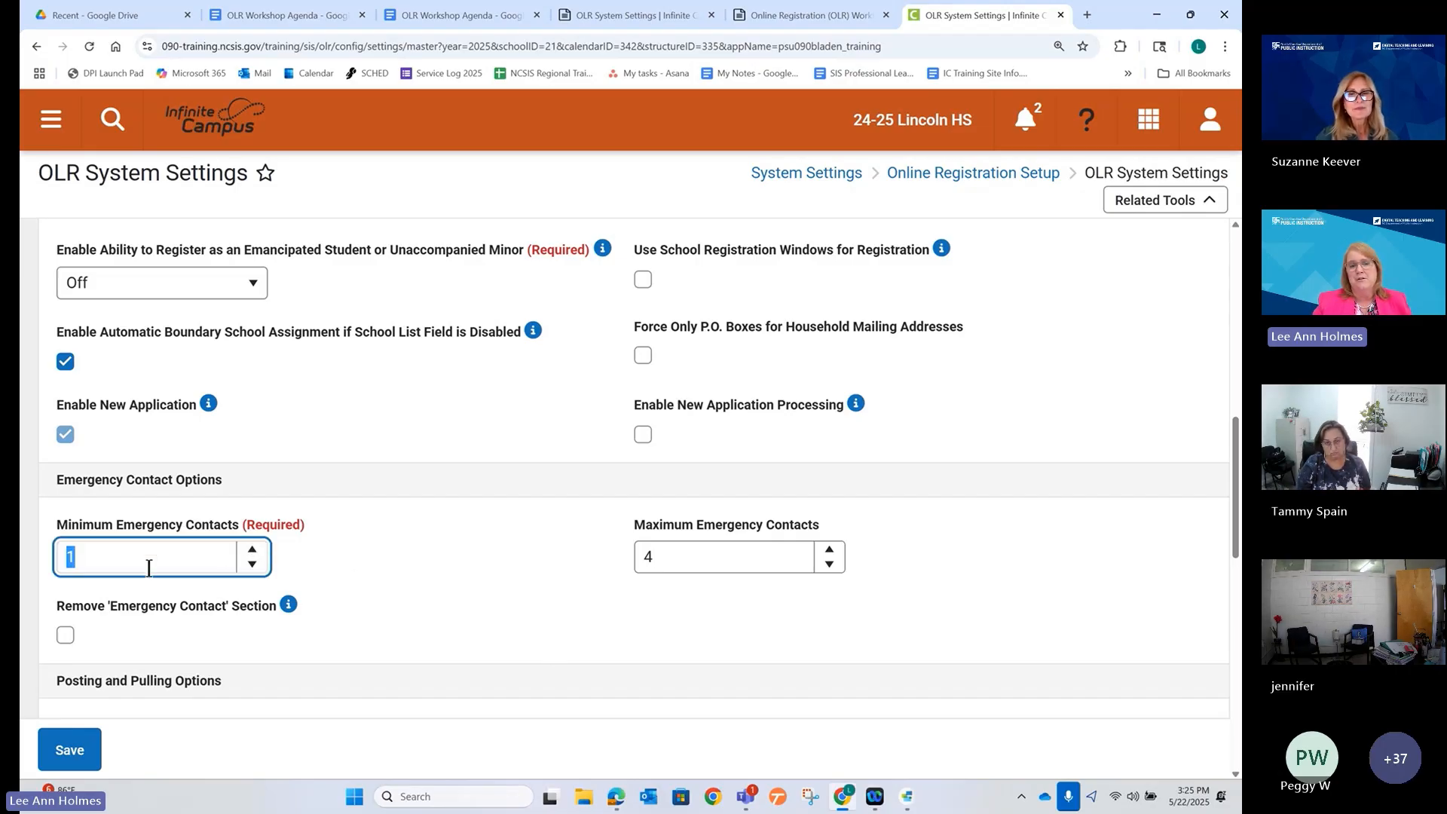
{"action": "left_click", "coordinate": [300, 563]}
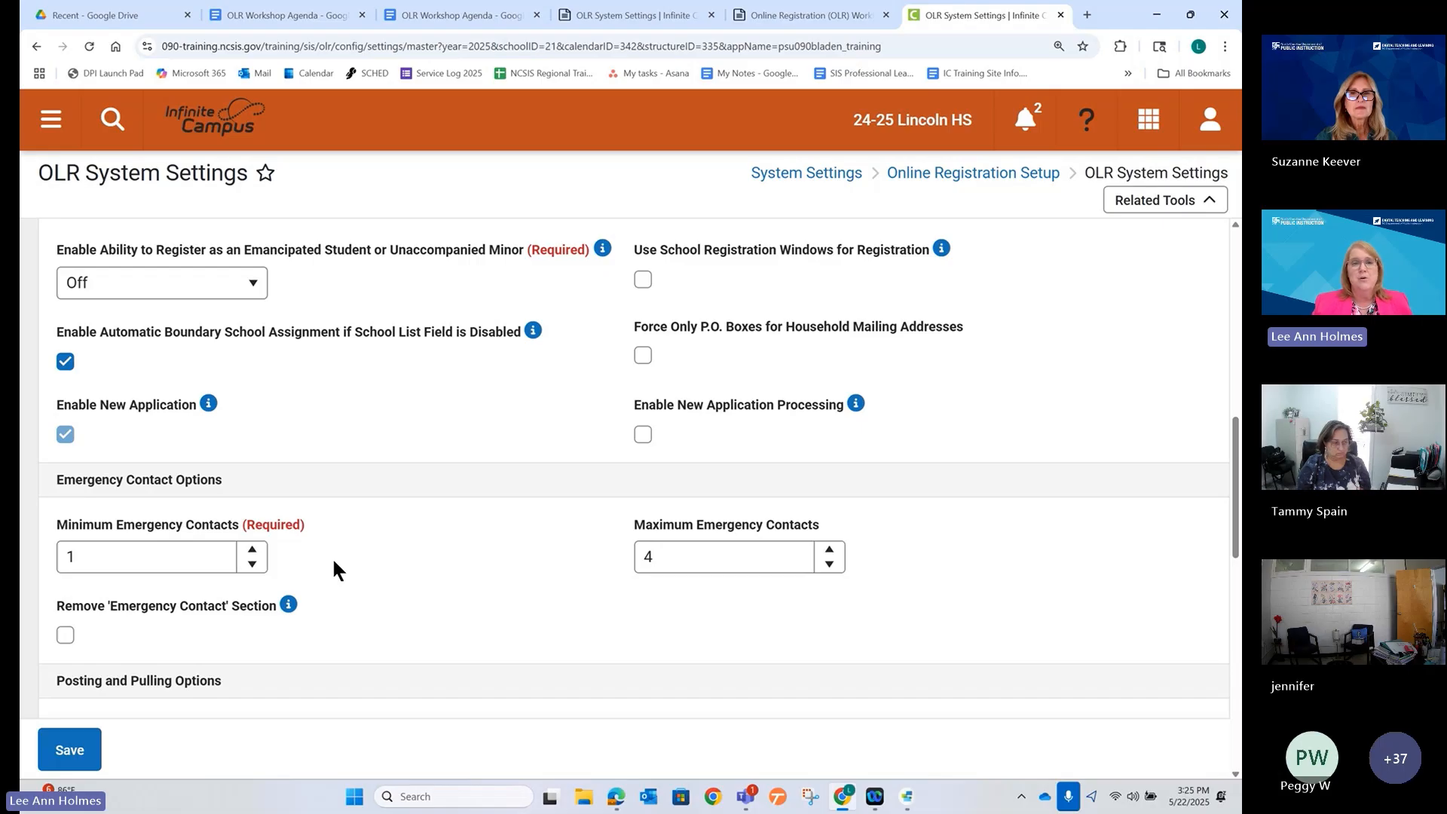
{"action": "scroll", "coordinate": [332, 559], "scroll_direction": "down", "scroll_amount": 4}
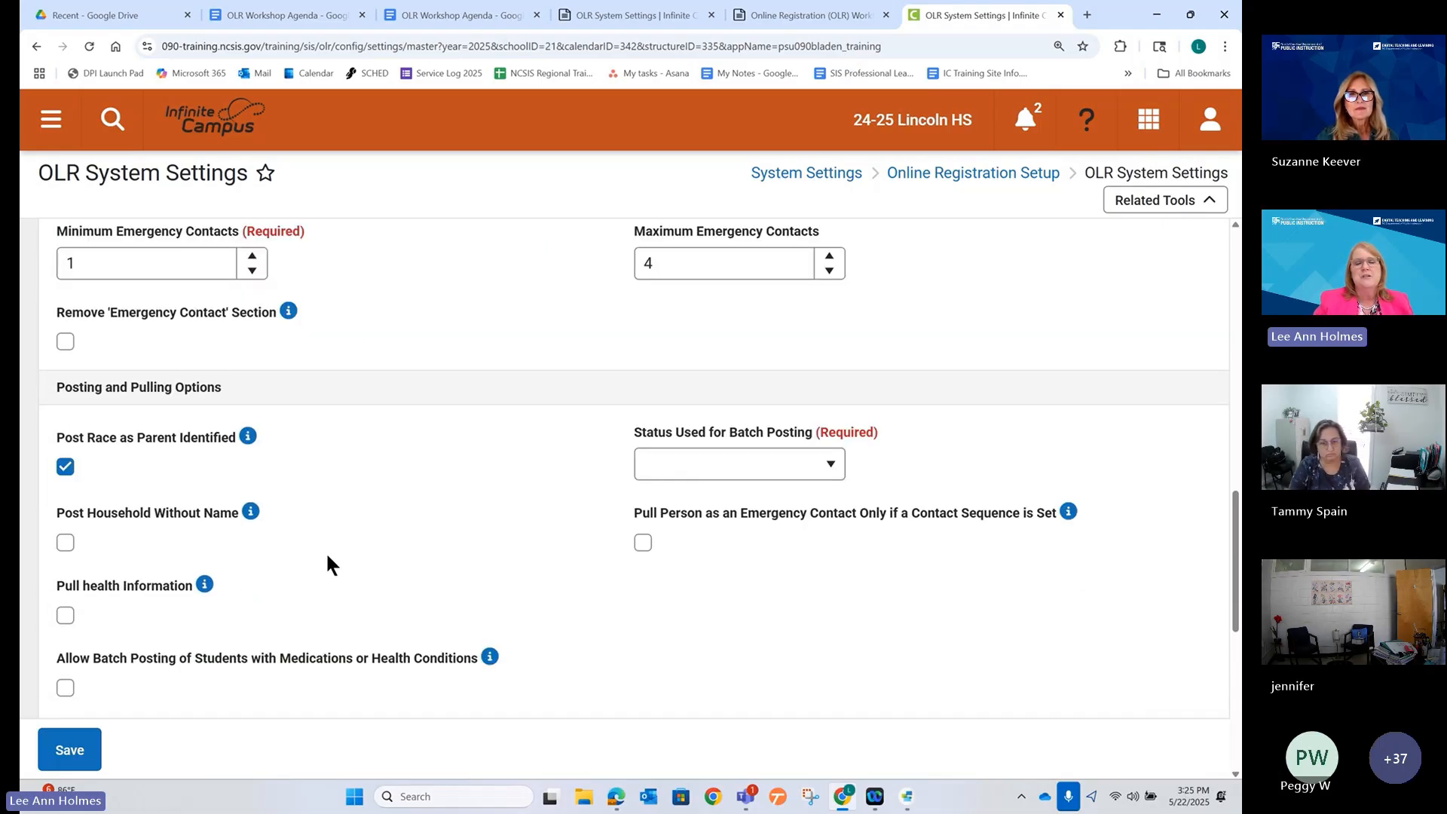
{"action": "scroll", "coordinate": [326, 555], "scroll_direction": "up", "scroll_amount": 2}
{"action": "scroll", "coordinate": [324, 555], "scroll_direction": "up", "scroll_amount": 8}
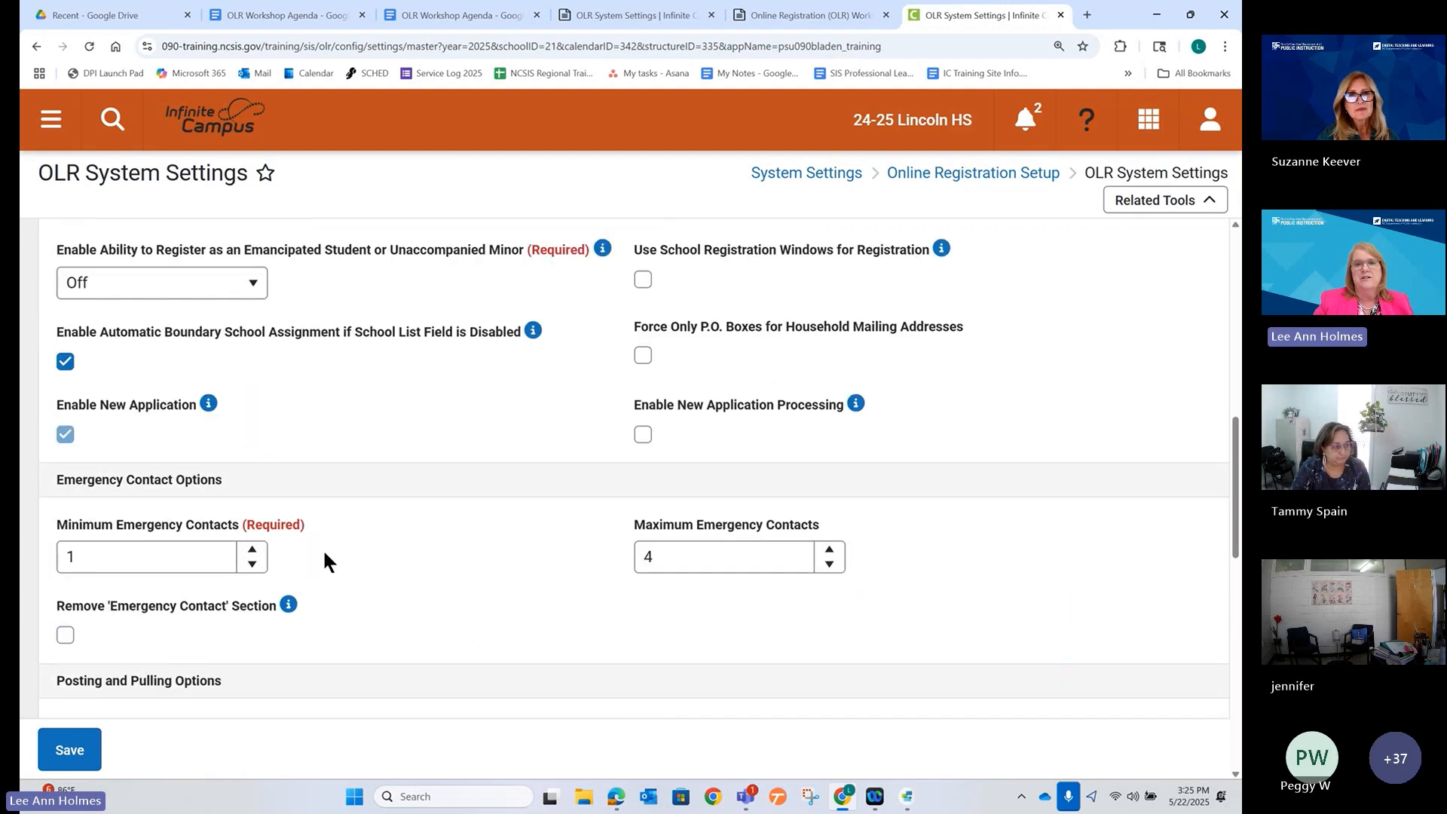
{"action": "scroll", "coordinate": [320, 558], "scroll_direction": "up", "scroll_amount": 3}
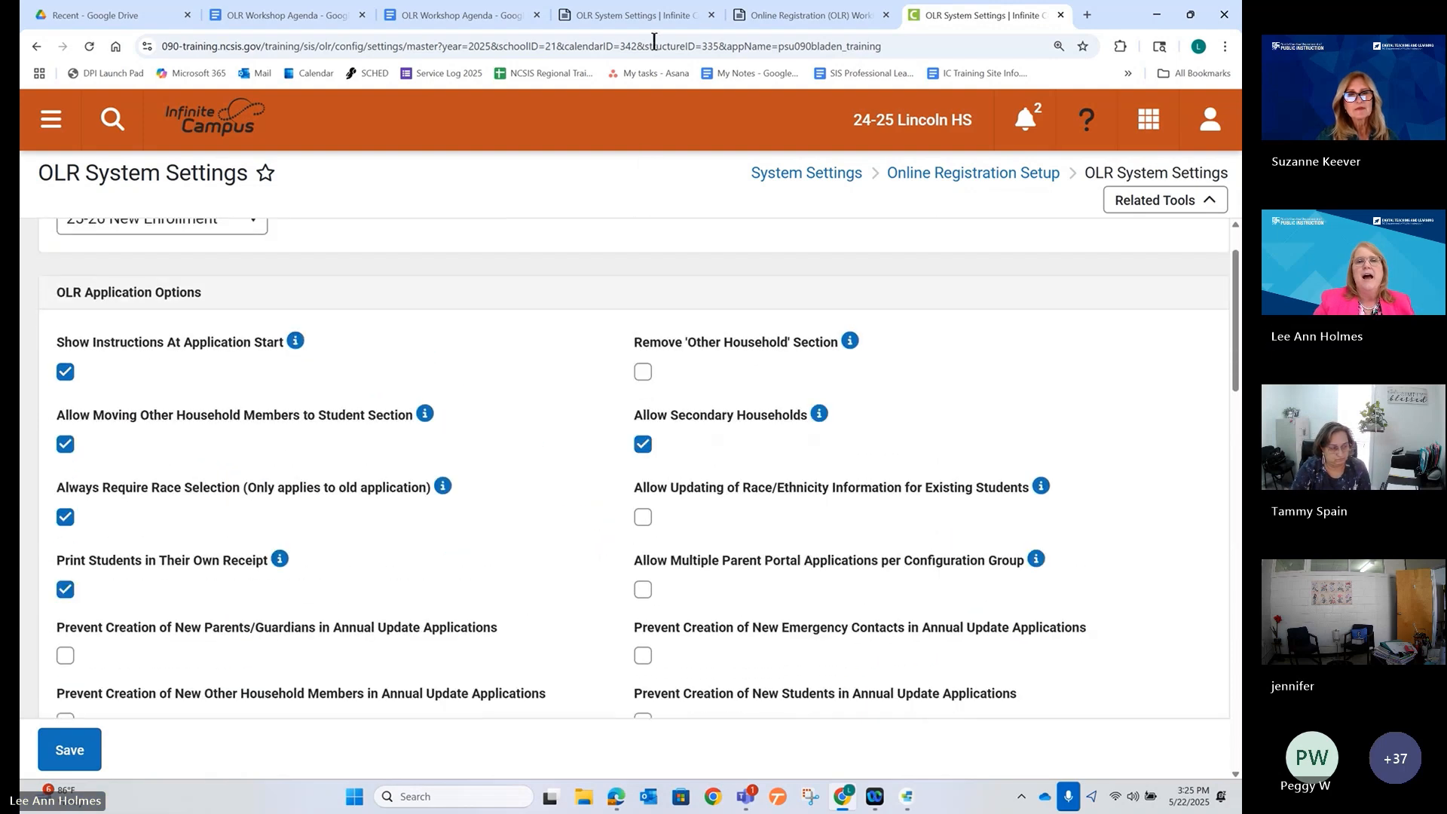
{"action": "left_click", "coordinate": [593, 17]}
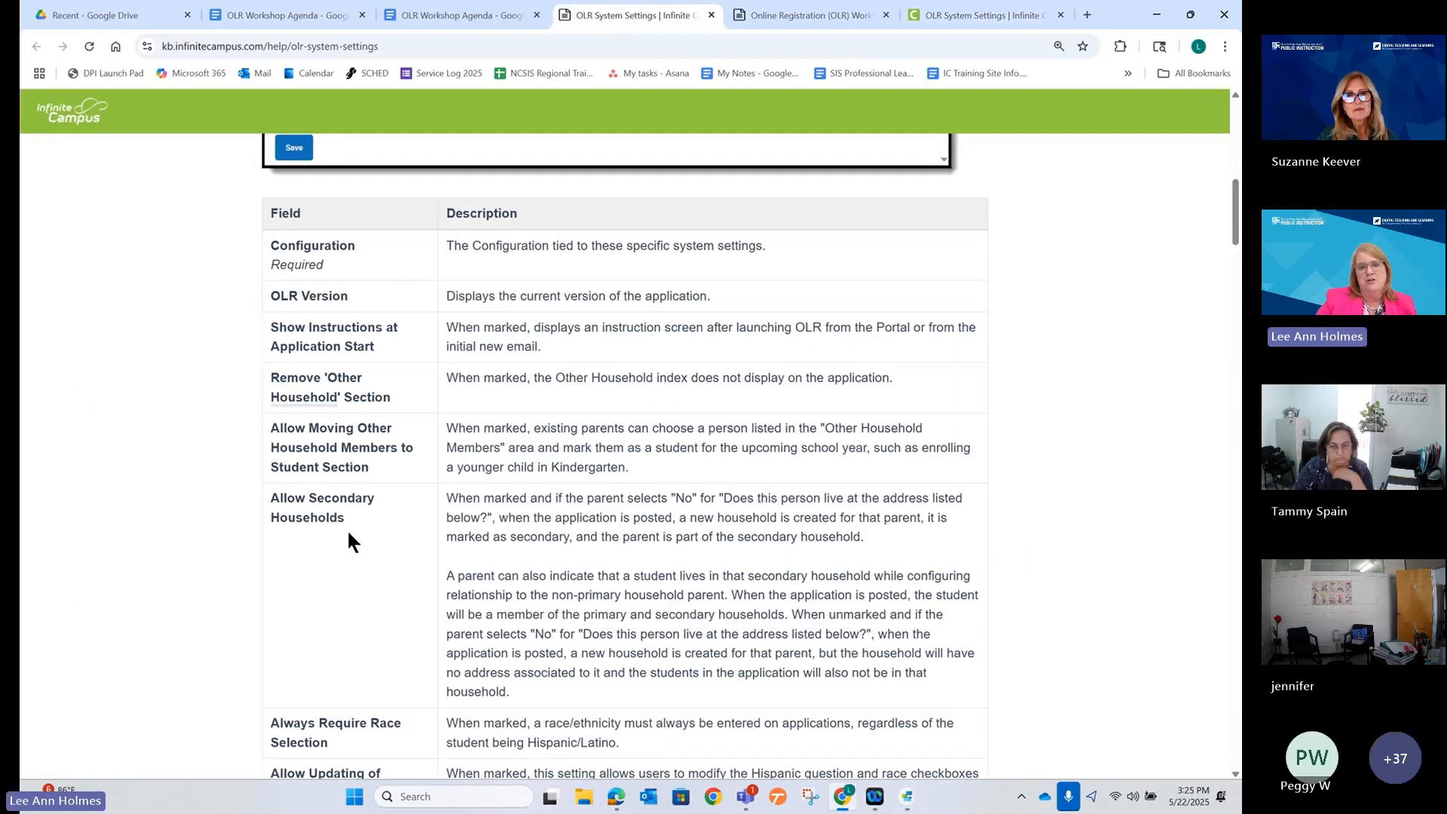
{"action": "scroll", "coordinate": [348, 528], "scroll_direction": "down", "scroll_amount": 2}
{"action": "scroll", "coordinate": [350, 528], "scroll_direction": "down", "scroll_amount": 3}
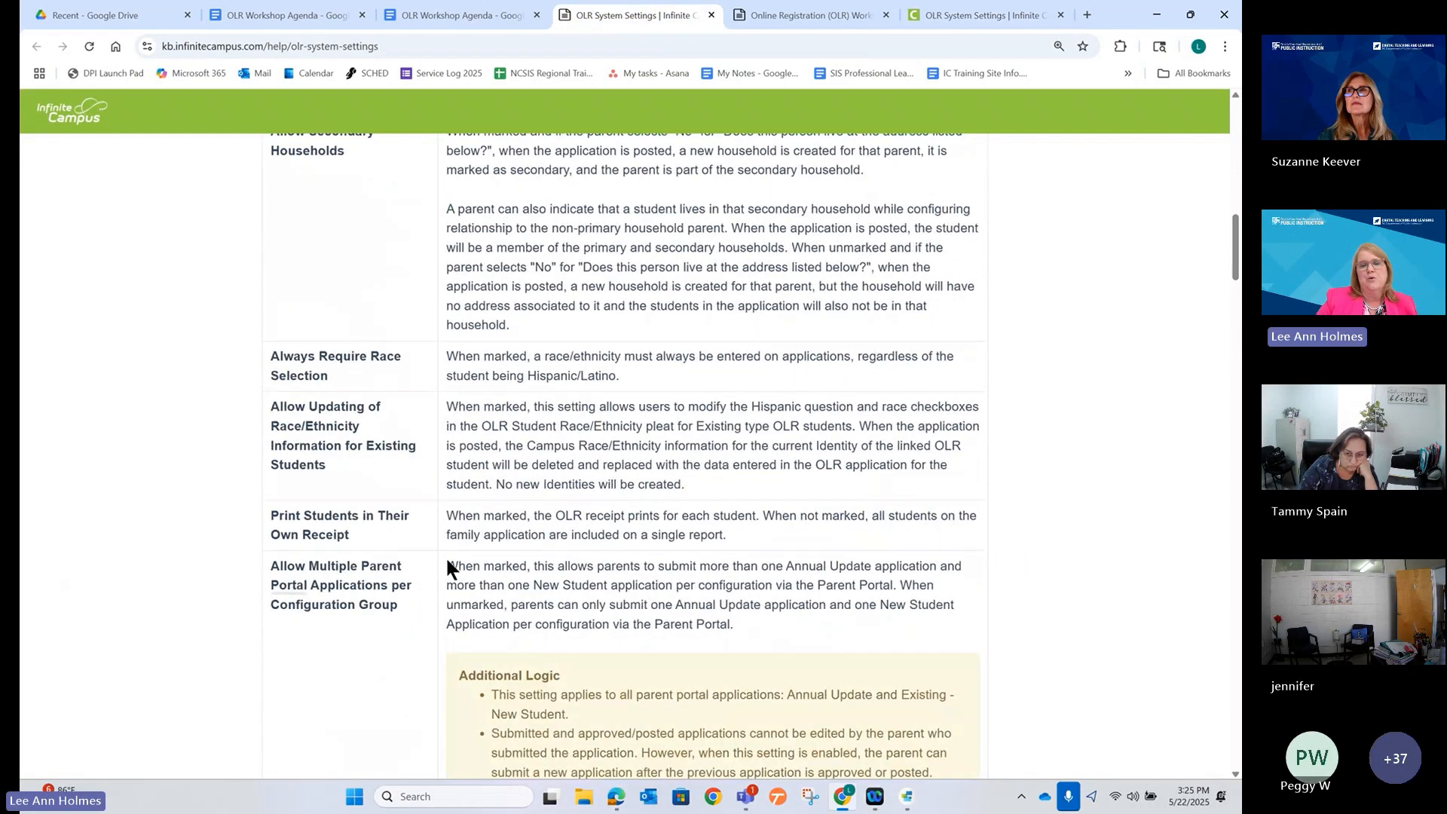
{"action": "scroll", "coordinate": [392, 561], "scroll_direction": "down", "scroll_amount": 7}
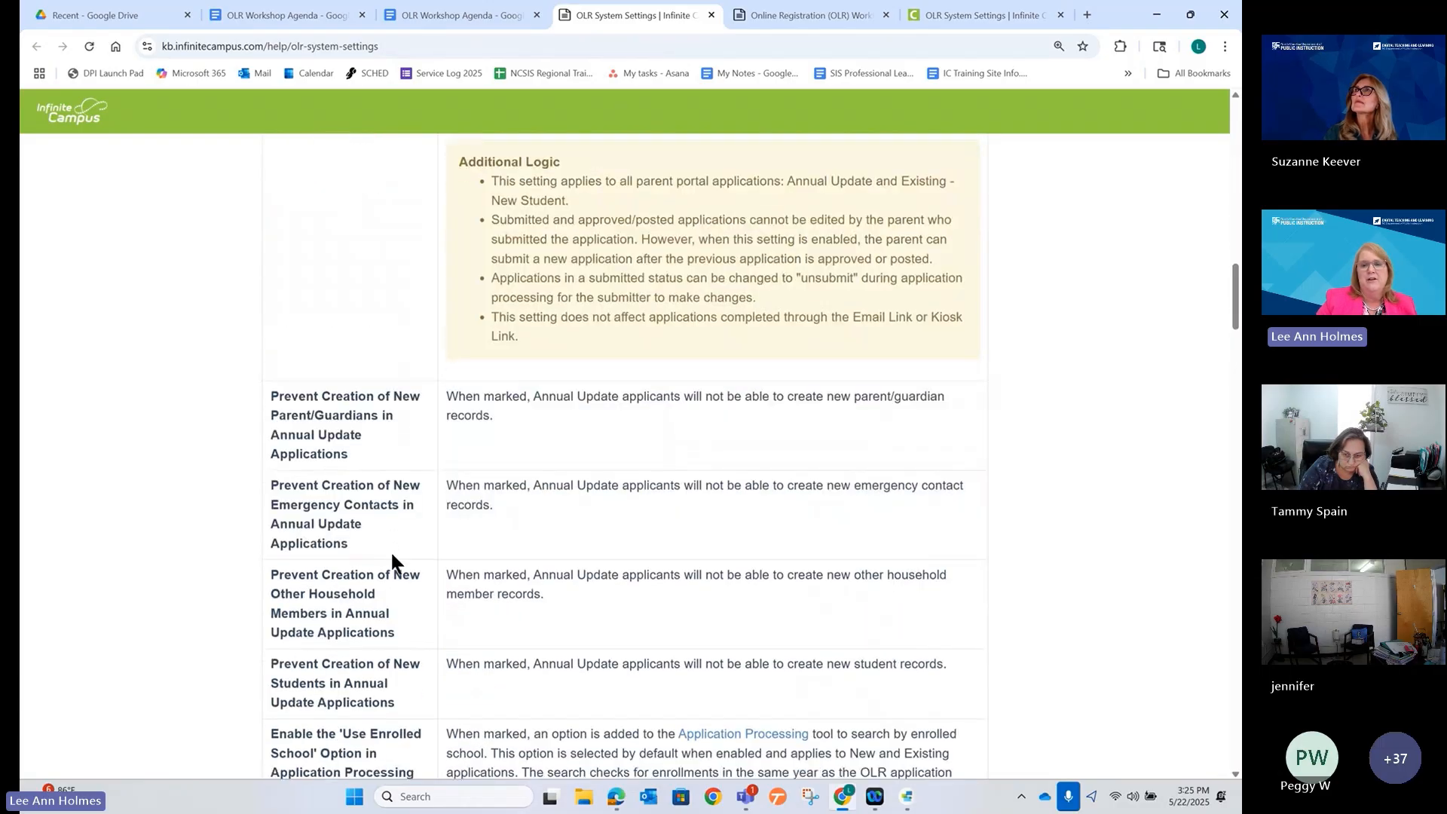
{"action": "scroll", "coordinate": [390, 554], "scroll_direction": "down", "scroll_amount": 2}
{"action": "scroll", "coordinate": [678, 192], "scroll_direction": "up", "scroll_amount": 11}
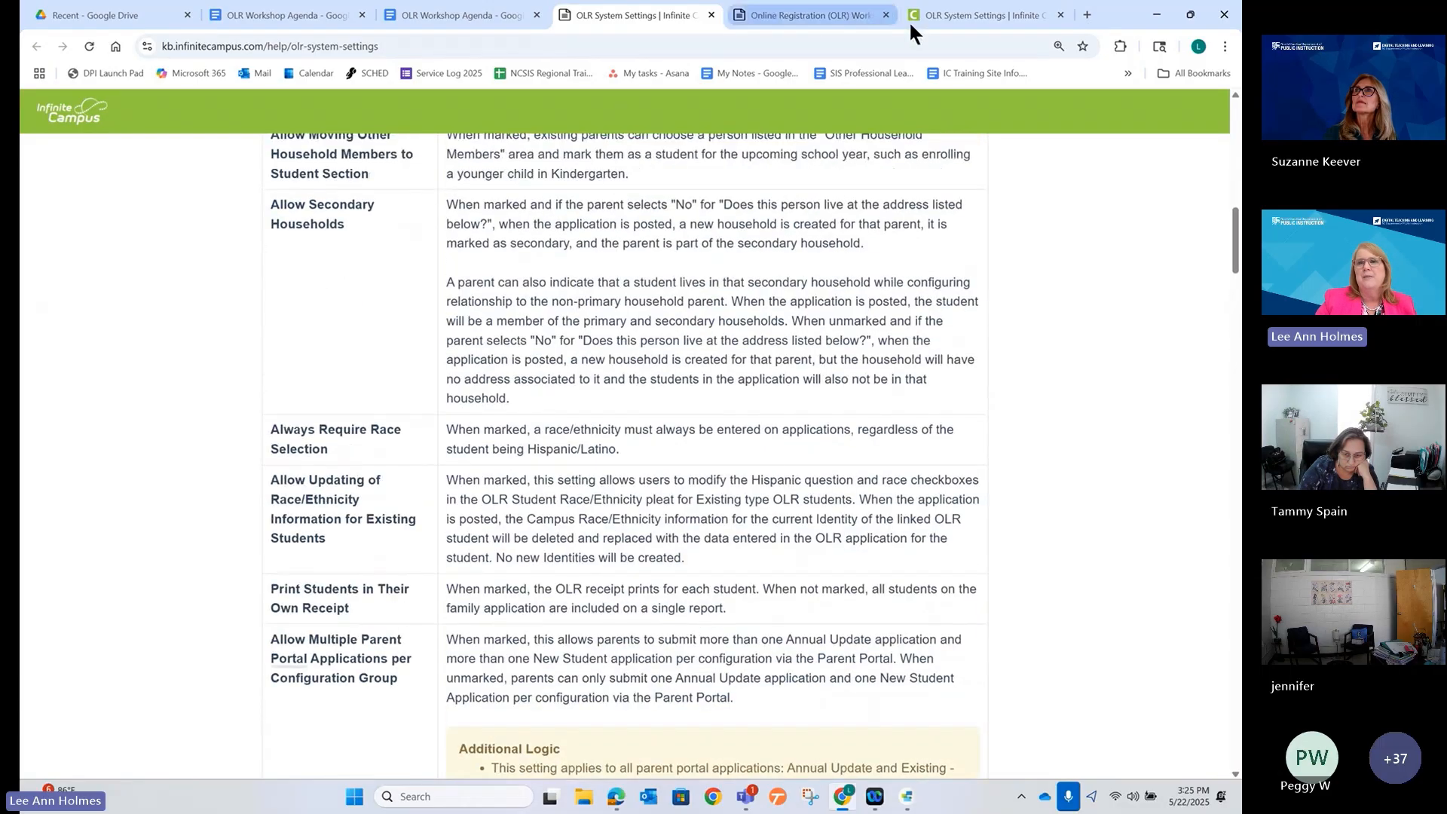
{"action": "left_click", "coordinate": [927, 23]}
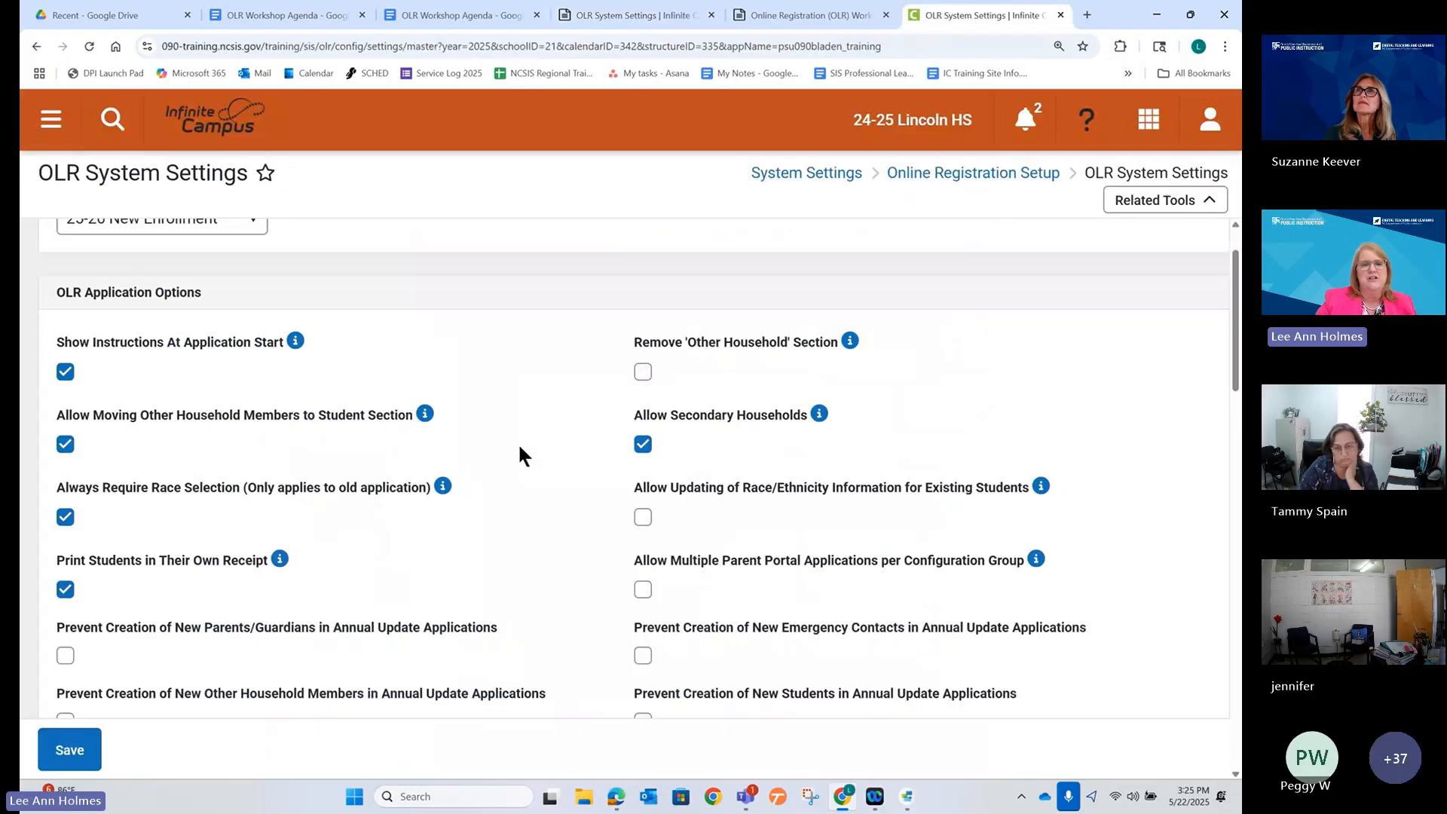
{"action": "scroll", "coordinate": [524, 441], "scroll_direction": "down", "scroll_amount": 4}
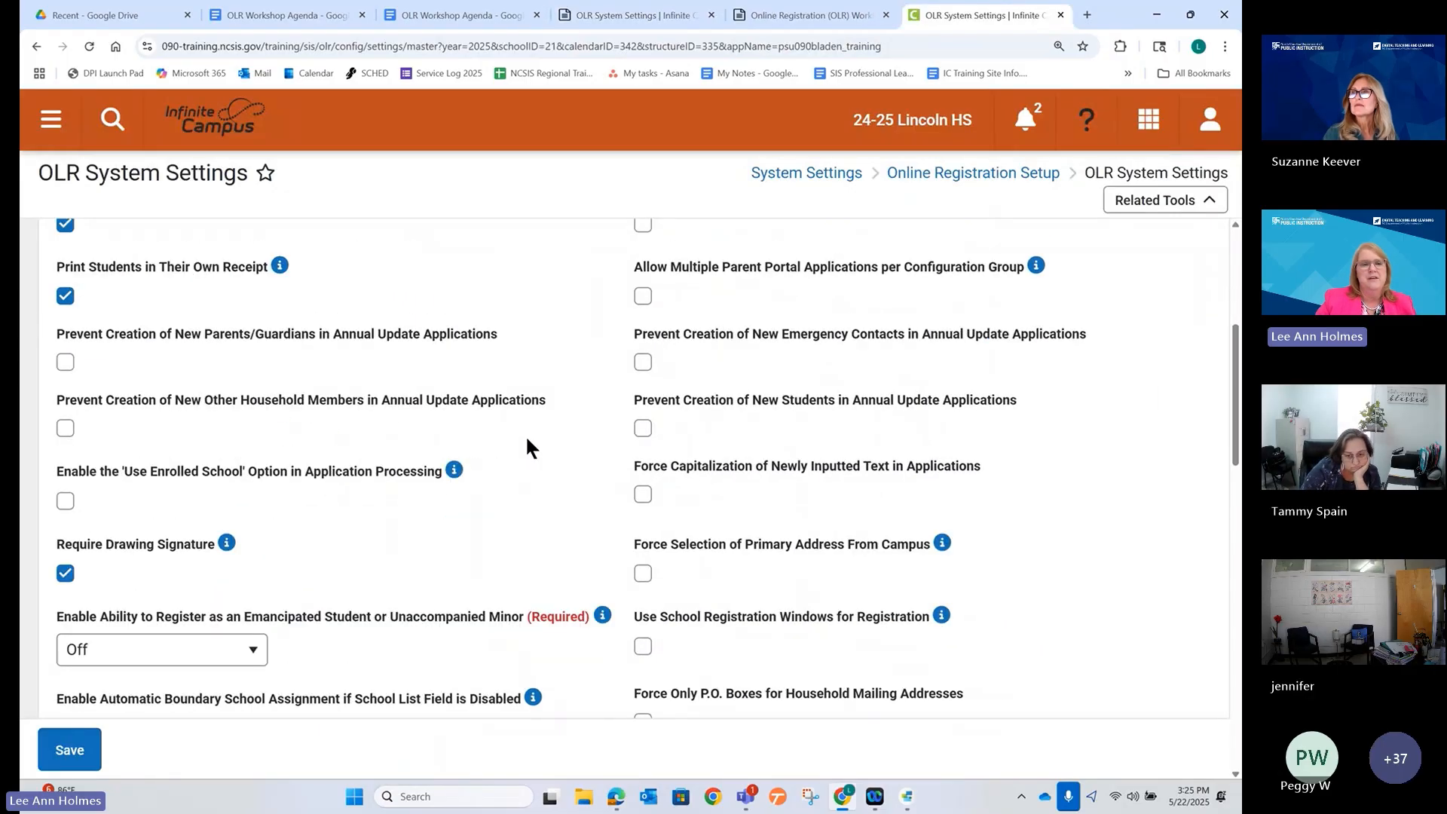
{"action": "scroll", "coordinate": [526, 451], "scroll_direction": "down", "scroll_amount": 3}
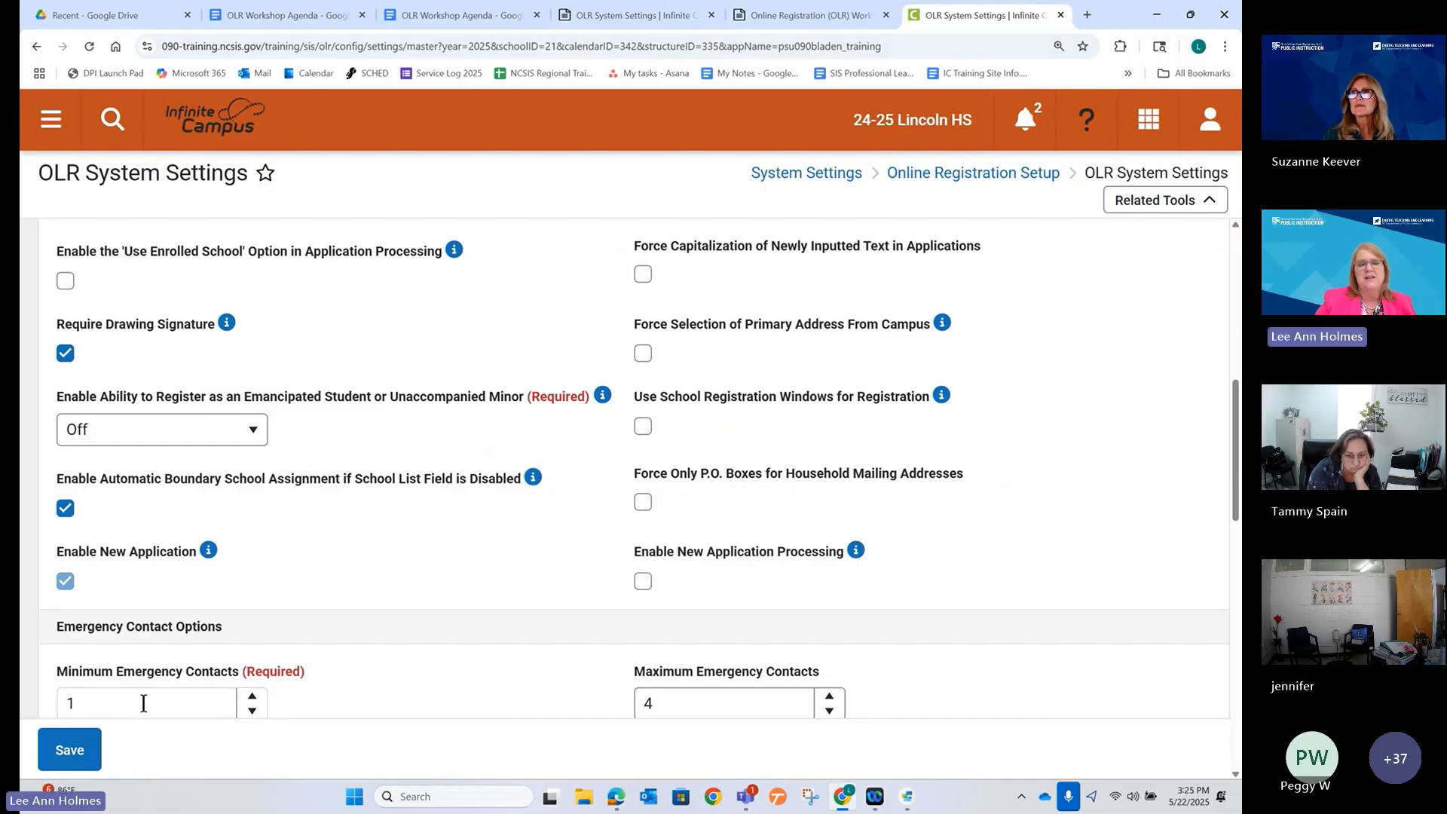
{"action": "scroll", "coordinate": [337, 634], "scroll_direction": "down", "scroll_amount": 1}
{"action": "scroll", "coordinate": [338, 637], "scroll_direction": "down", "scroll_amount": 2}
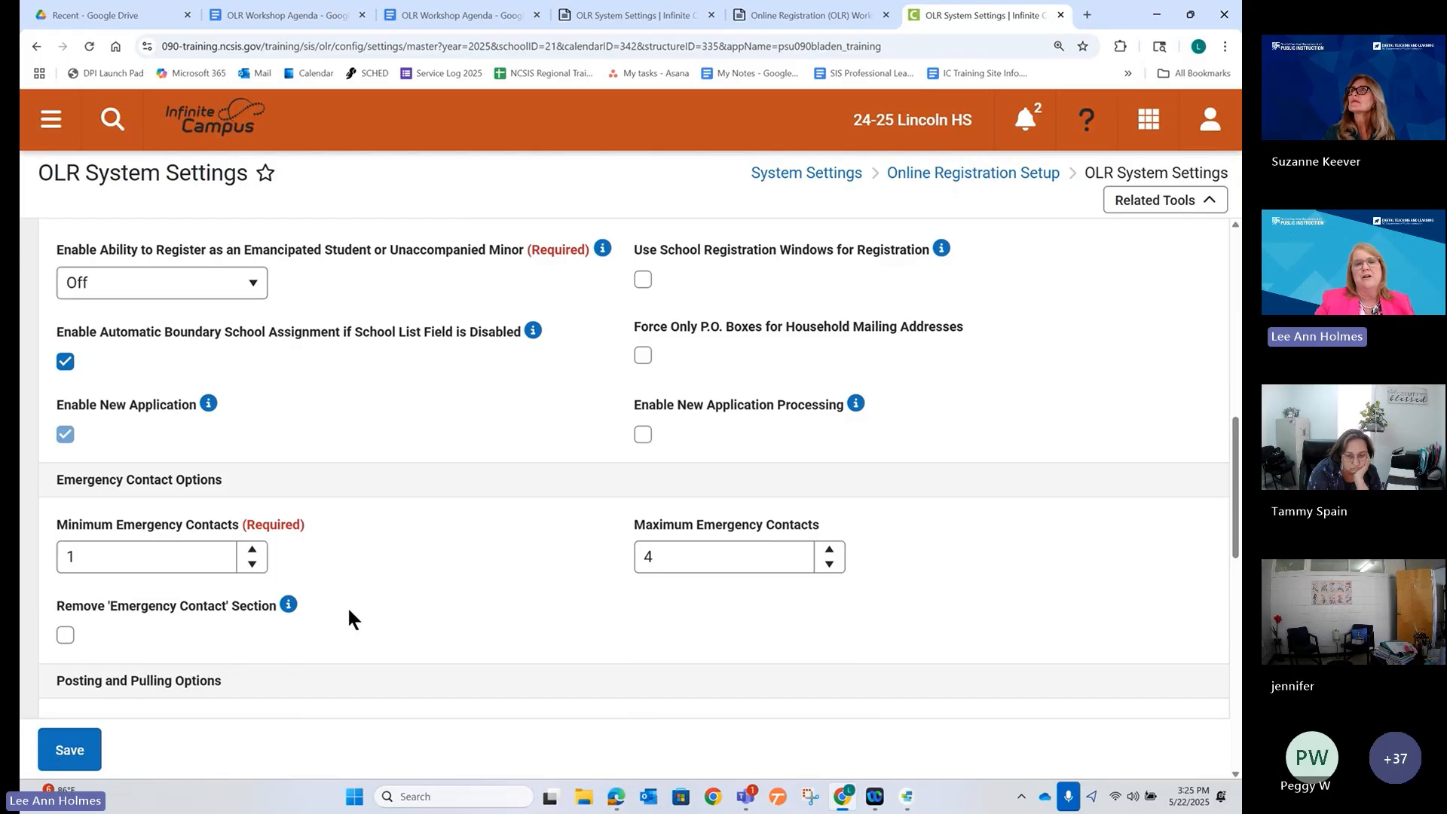
{"action": "scroll", "coordinate": [350, 600], "scroll_direction": "up", "scroll_amount": 3}
{"action": "scroll", "coordinate": [350, 599], "scroll_direction": "down", "scroll_amount": 2}
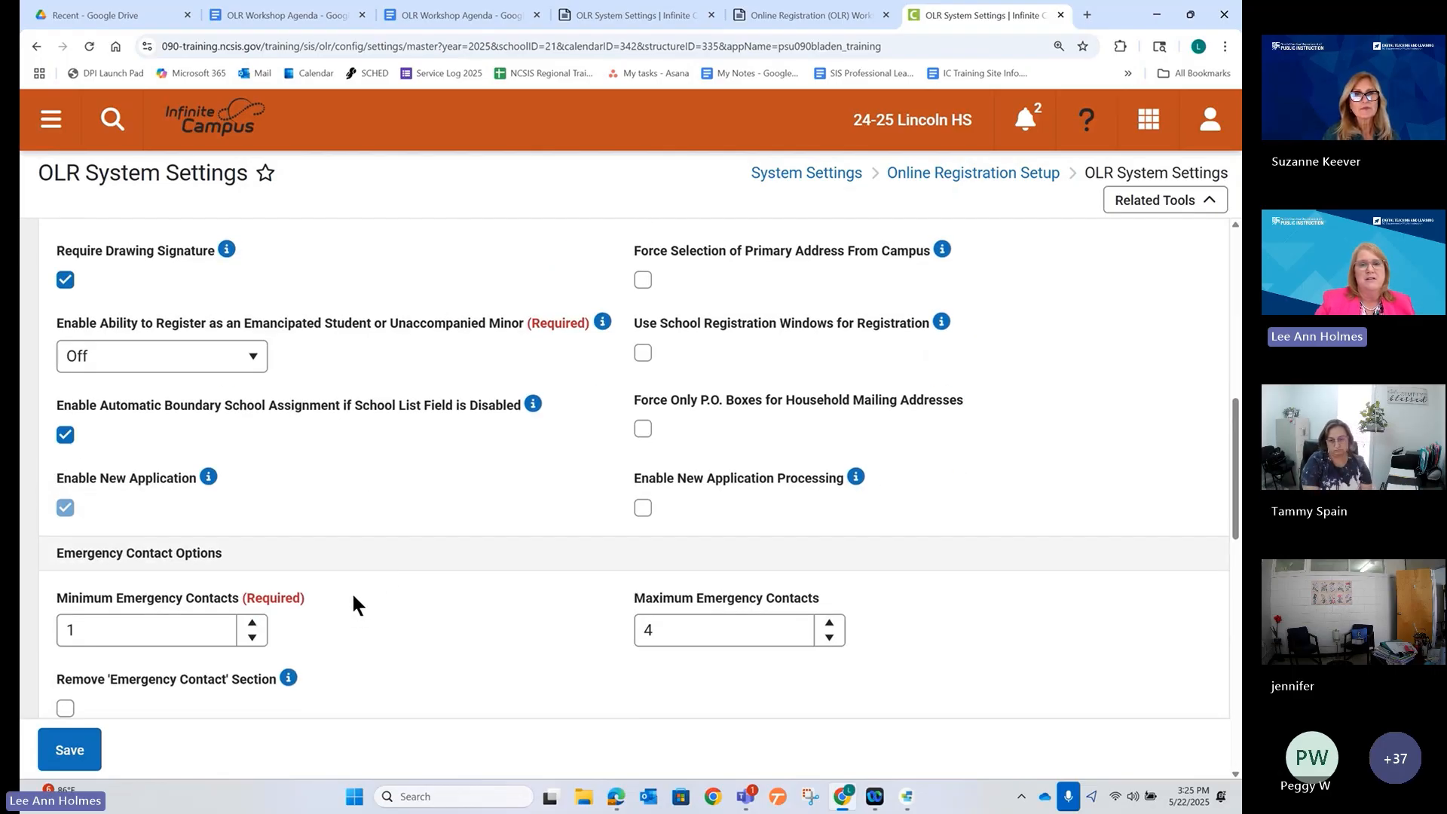
{"action": "scroll", "coordinate": [437, 527], "scroll_direction": "up", "scroll_amount": 1}
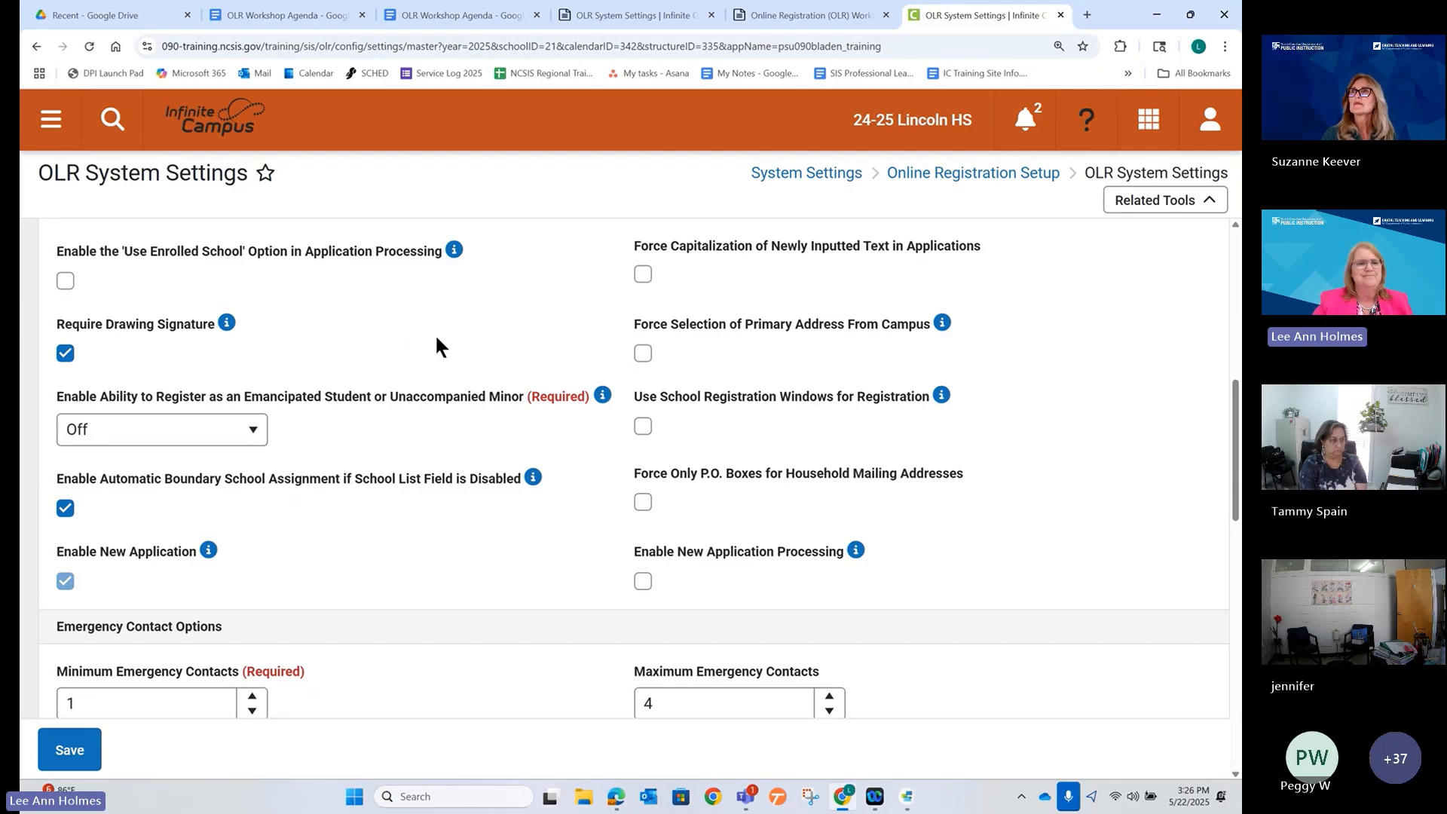
{"action": "scroll", "coordinate": [437, 343], "scroll_direction": "up", "scroll_amount": 1}
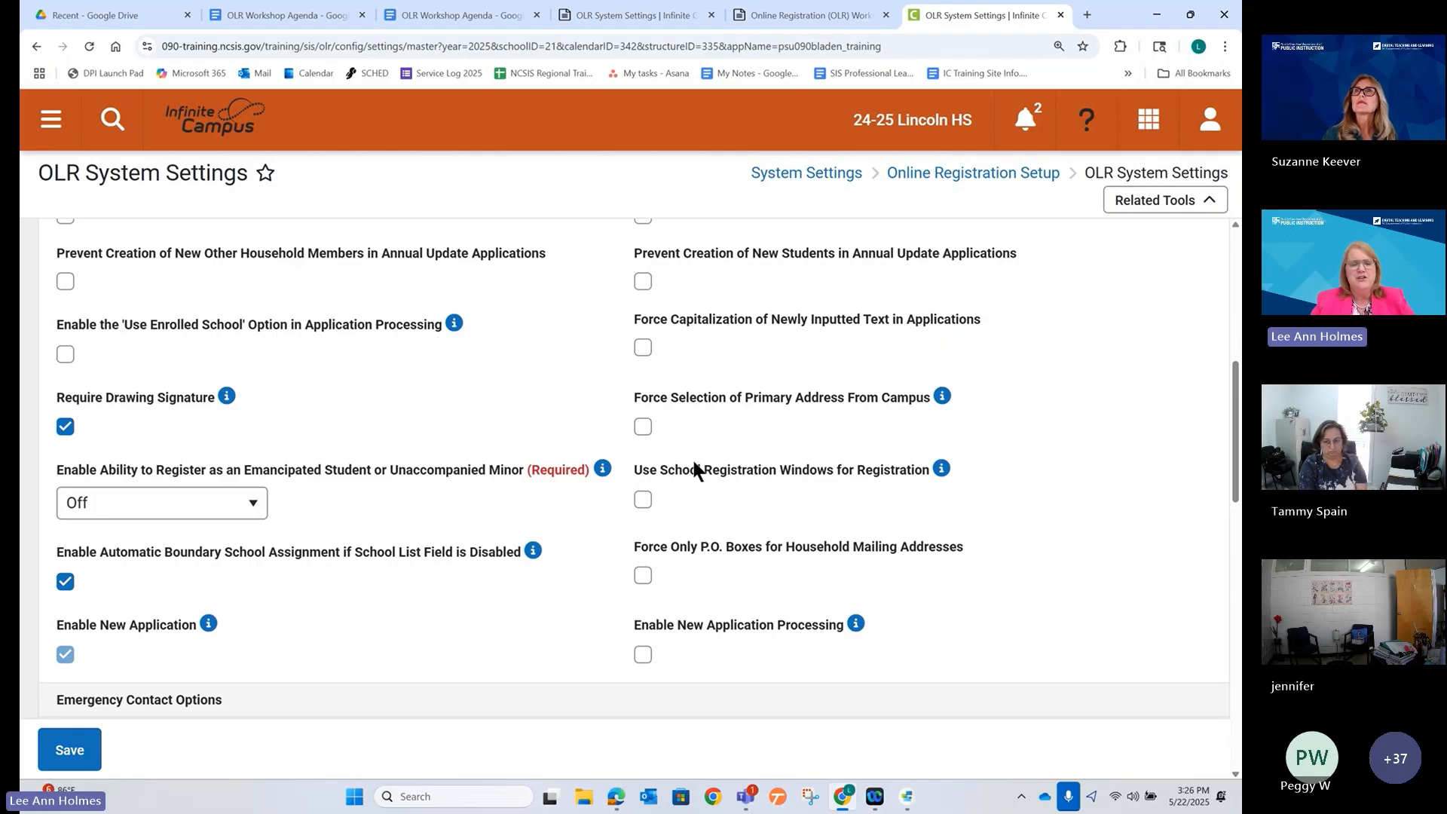
{"action": "left_click_drag", "start_coordinate": [623, 452], "coordinate": [971, 515]}
{"action": "mouse_move", "coordinate": [947, 476]}
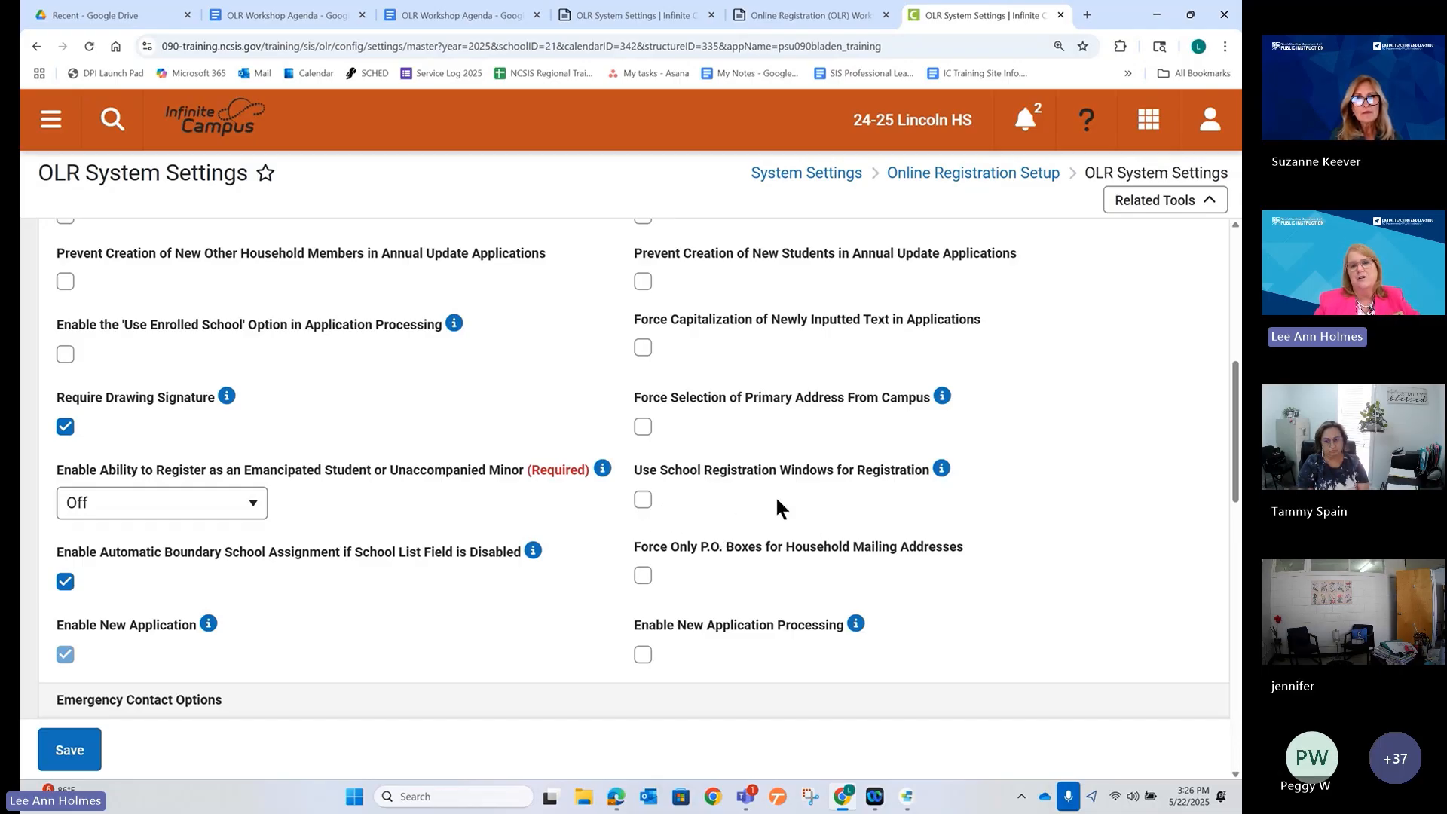
{"action": "scroll", "coordinate": [776, 500], "scroll_direction": "up", "scroll_amount": 5}
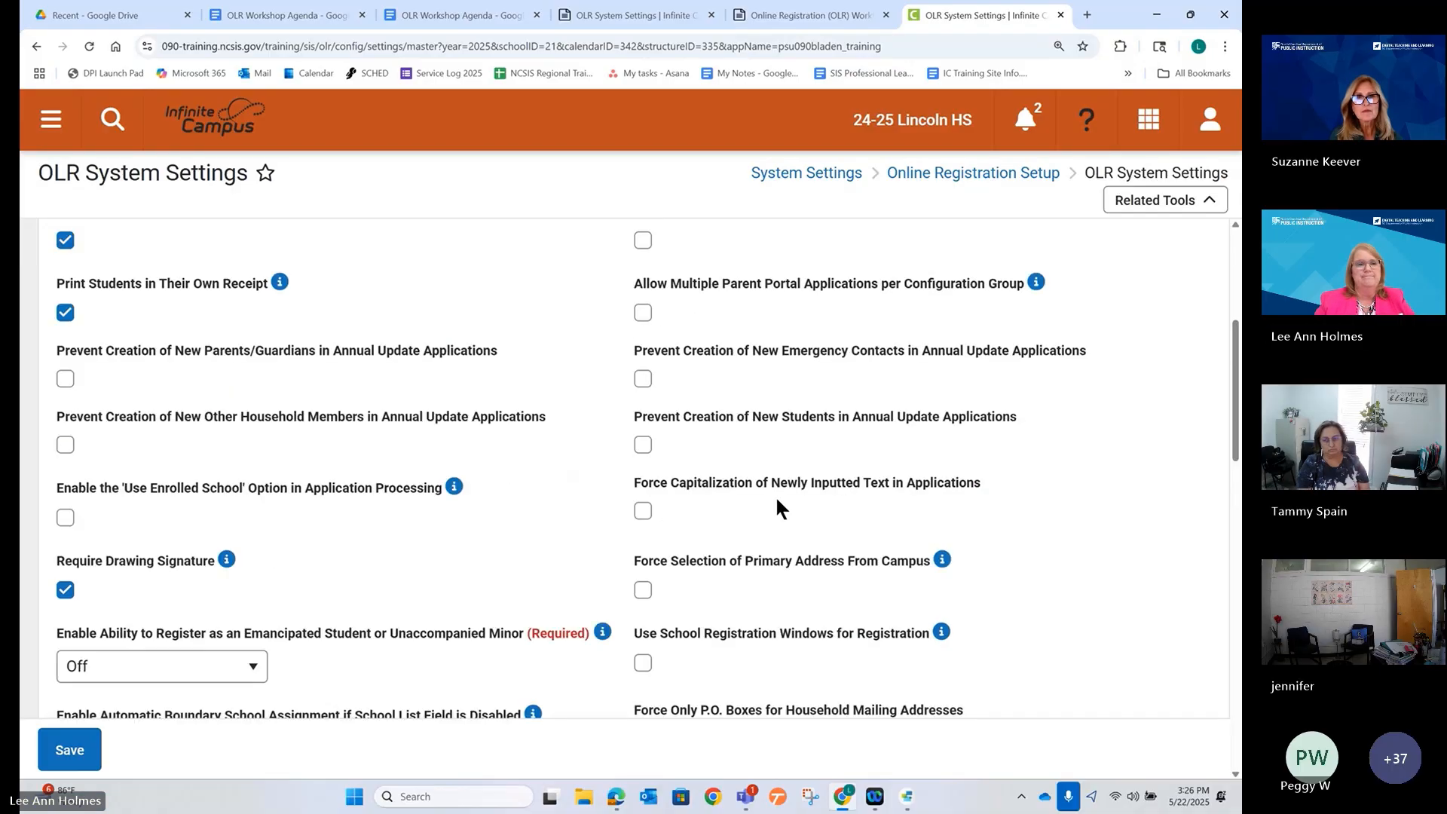
{"action": "scroll", "coordinate": [761, 497], "scroll_direction": "up", "scroll_amount": 2}
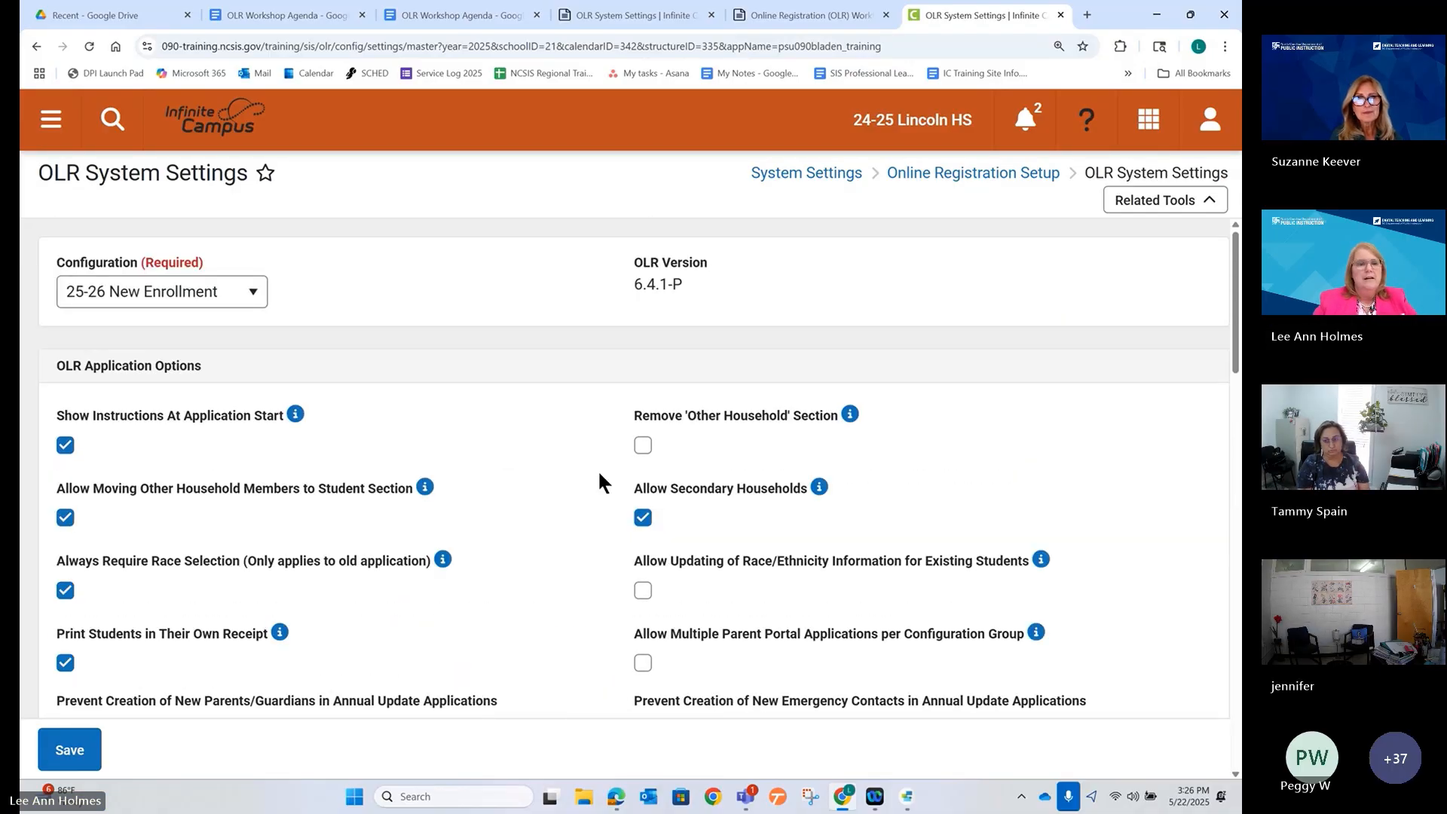
{"action": "left_click", "coordinate": [485, 15]}
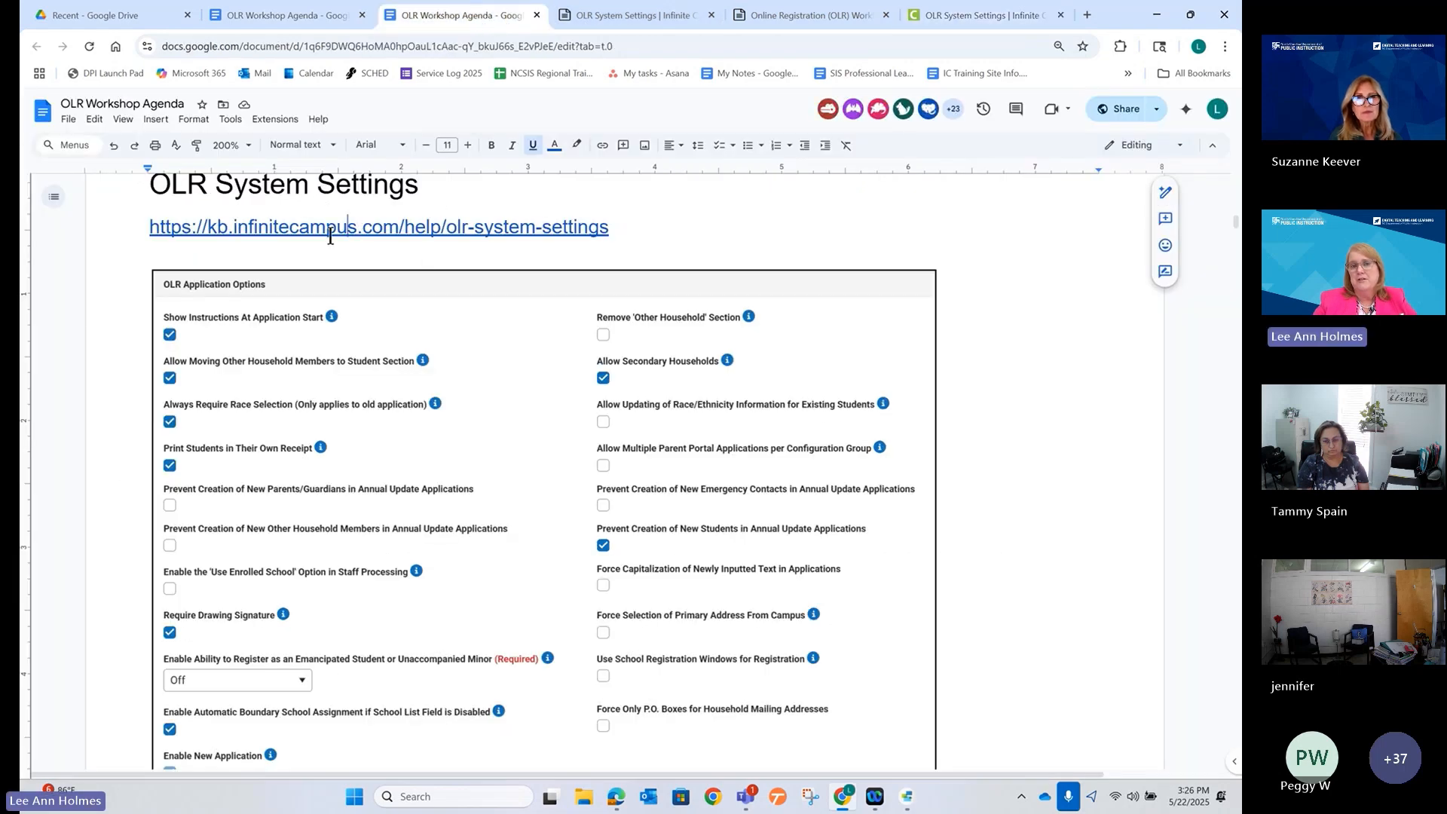
{"action": "scroll", "coordinate": [385, 385], "scroll_direction": "down", "scroll_amount": 10}
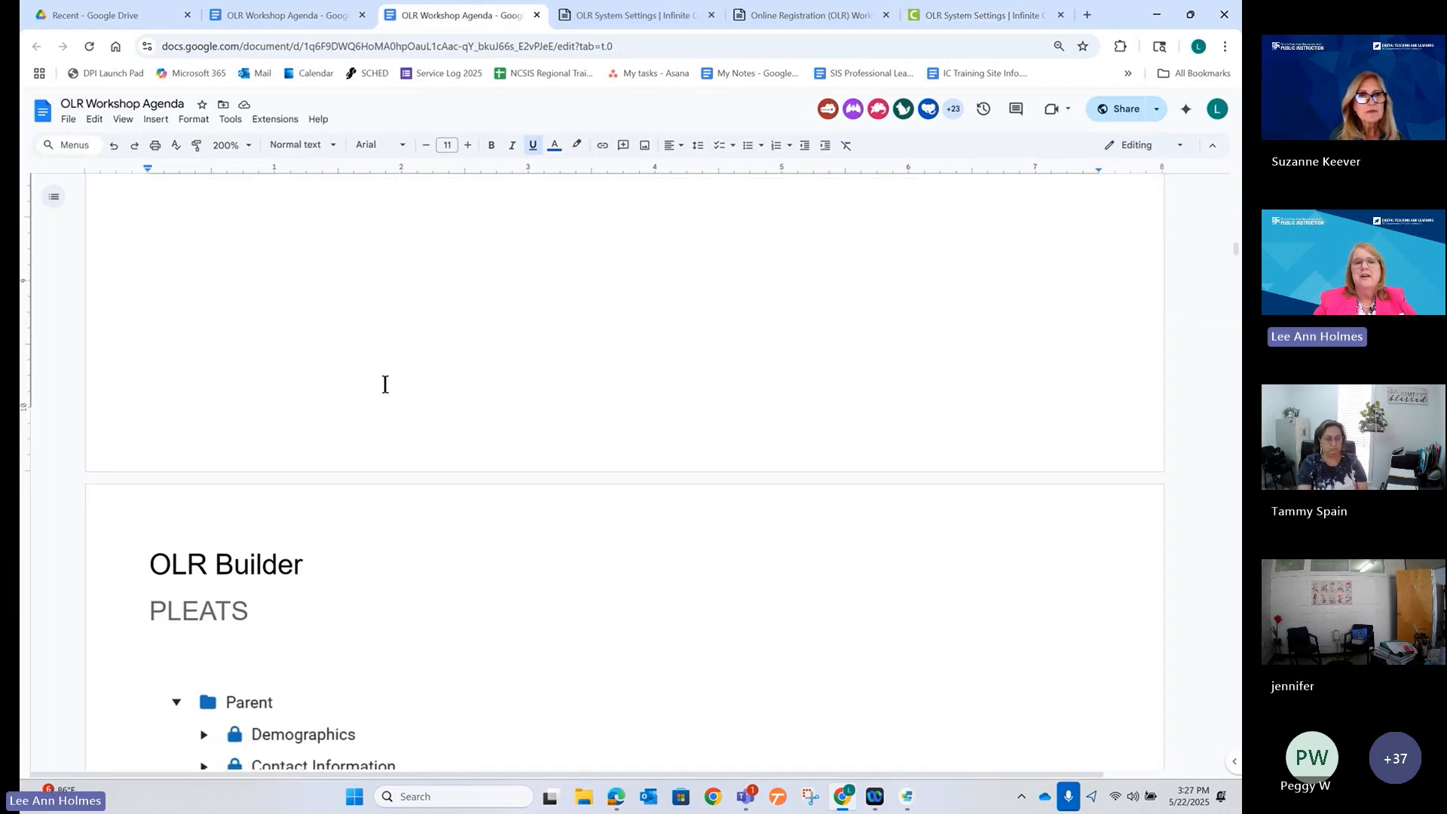
{"action": "scroll", "coordinate": [385, 384], "scroll_direction": "down", "scroll_amount": 5}
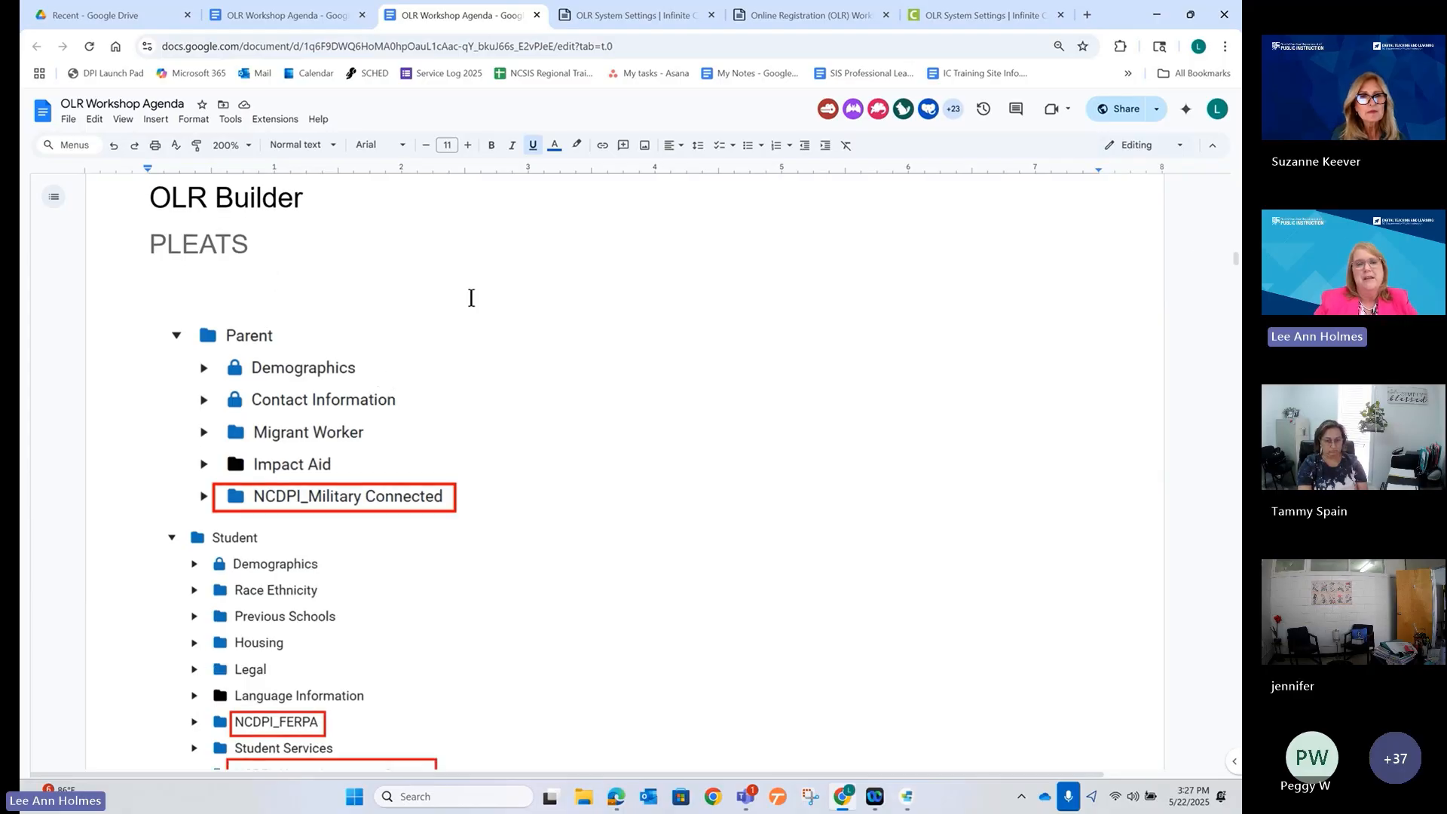
{"action": "scroll", "coordinate": [553, 386], "scroll_direction": "down", "scroll_amount": 1}
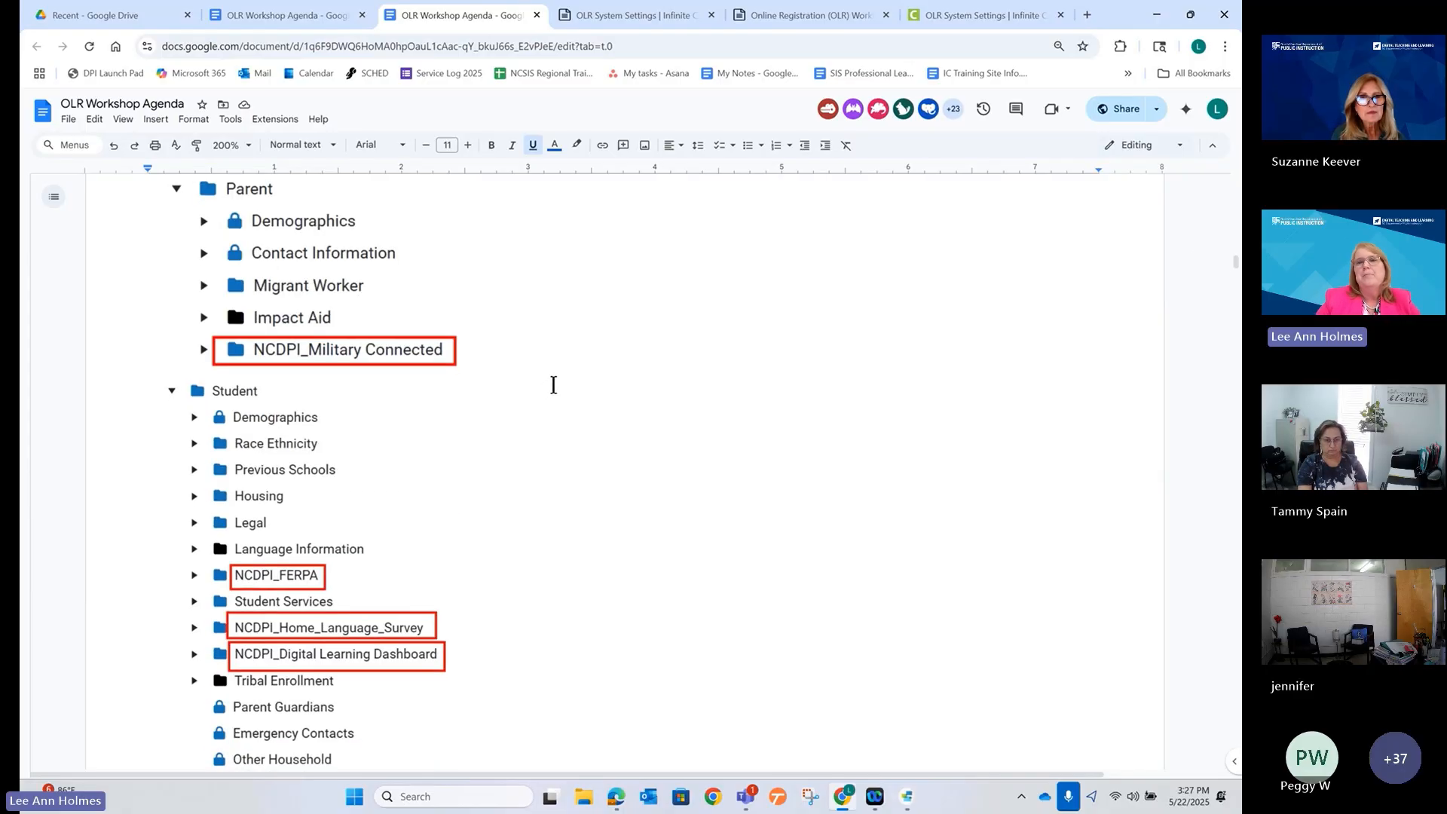
{"action": "left_click", "coordinate": [940, 22]}
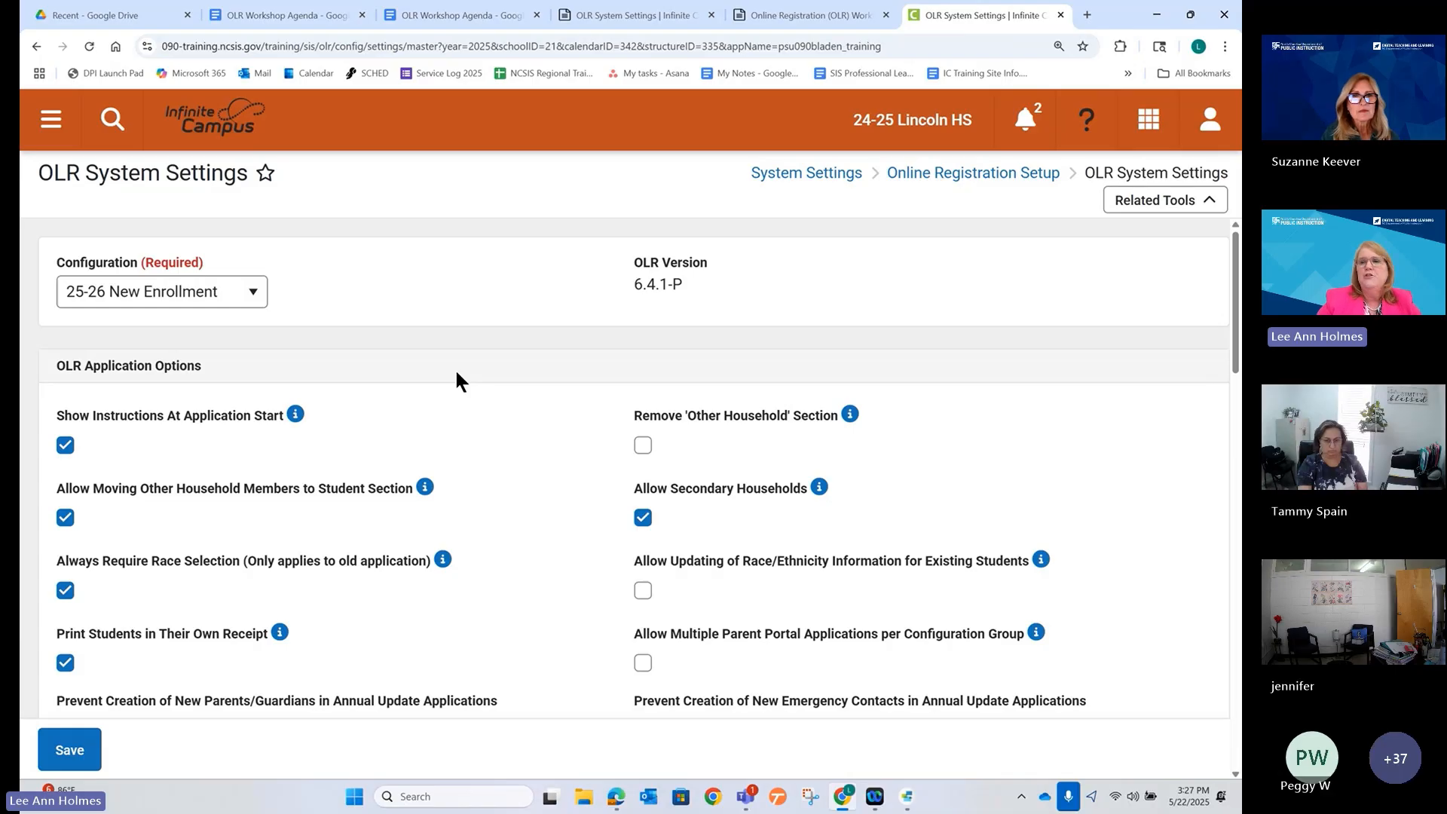
Open OLR Builder from Related Tools, leaving OLR System Settings without saving.
{"action": "left_click", "coordinate": [1137, 210]}
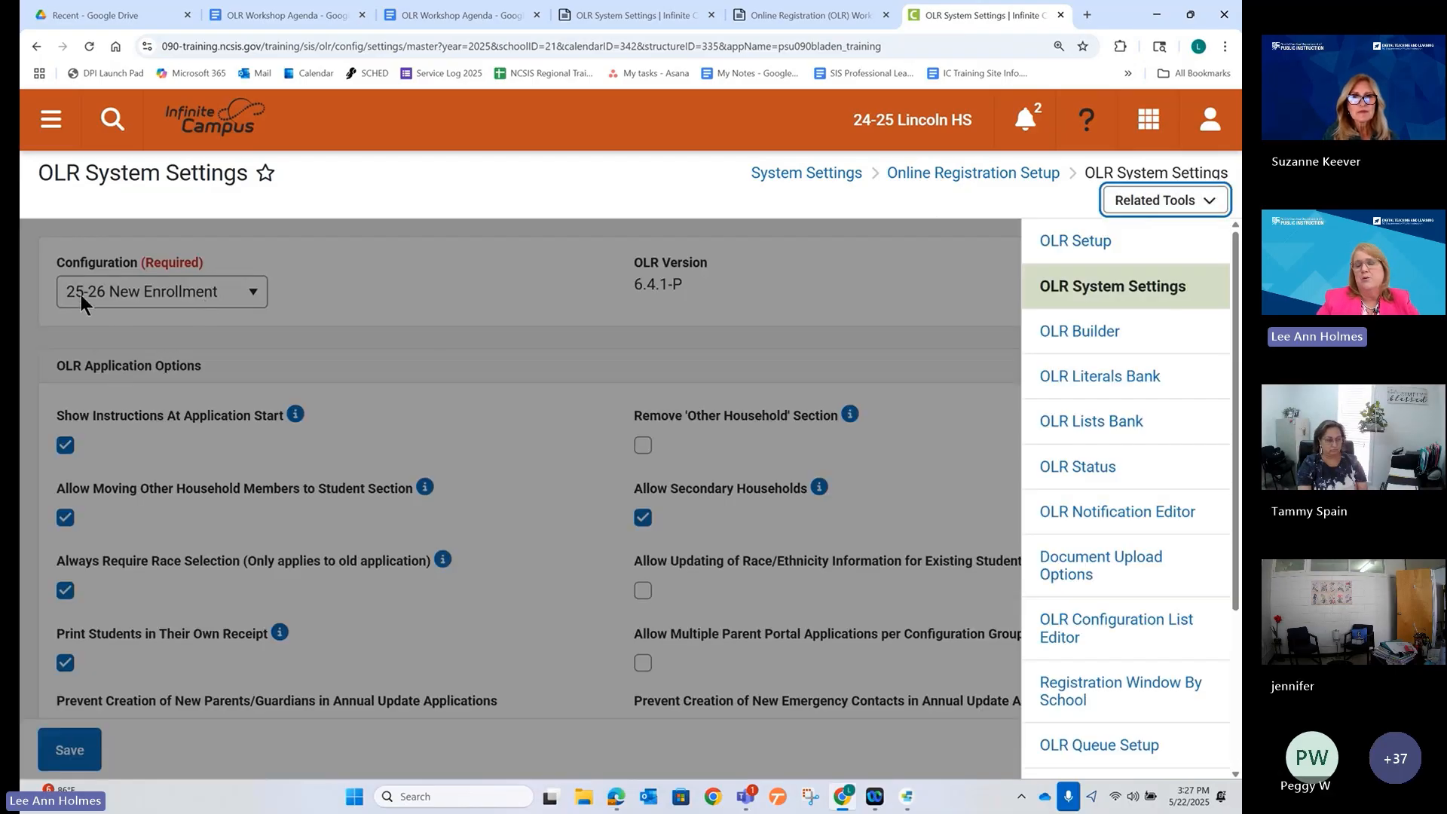
{"action": "left_click", "coordinate": [1081, 333]}
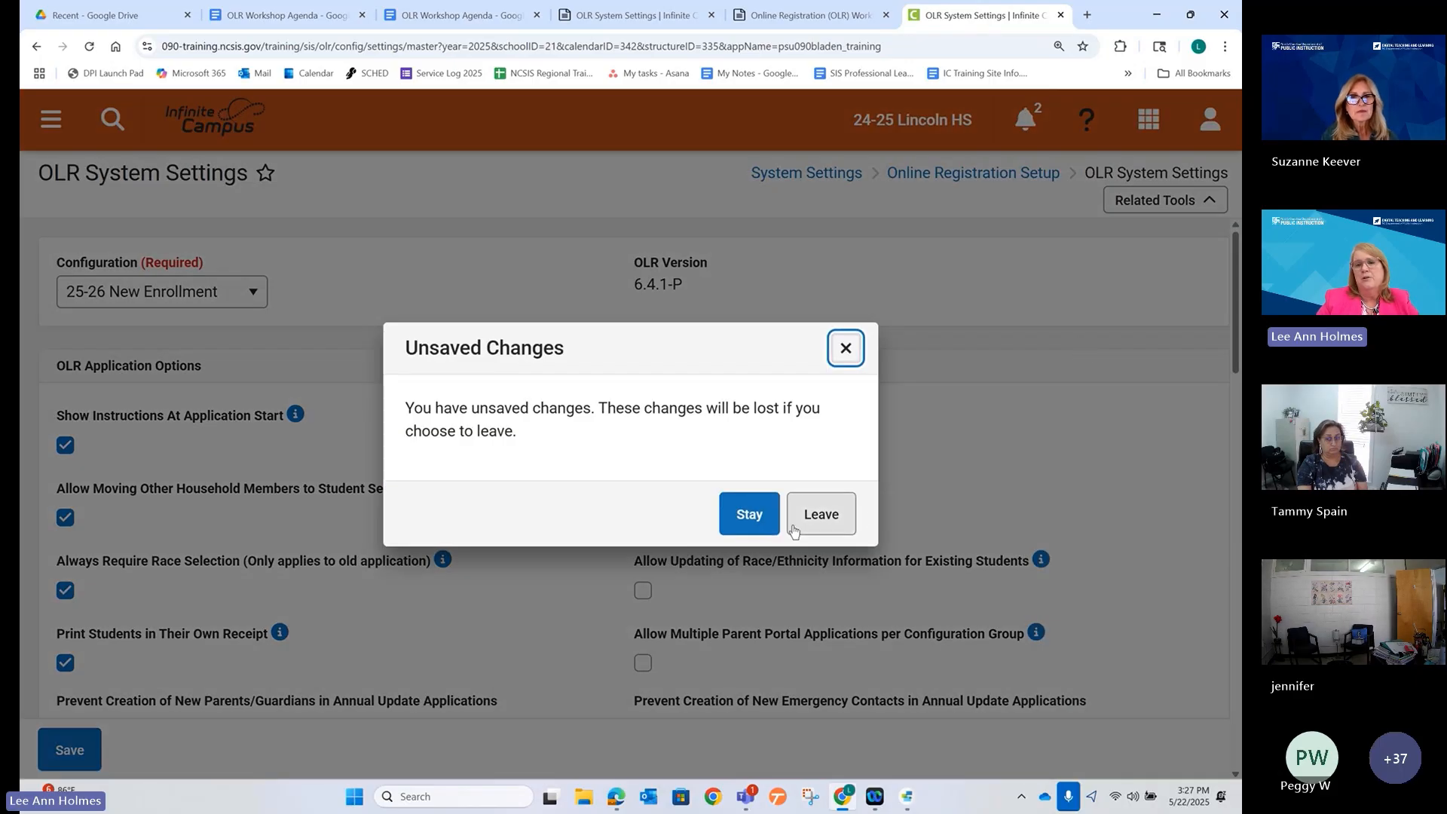
{"action": "left_click", "coordinate": [815, 514]}
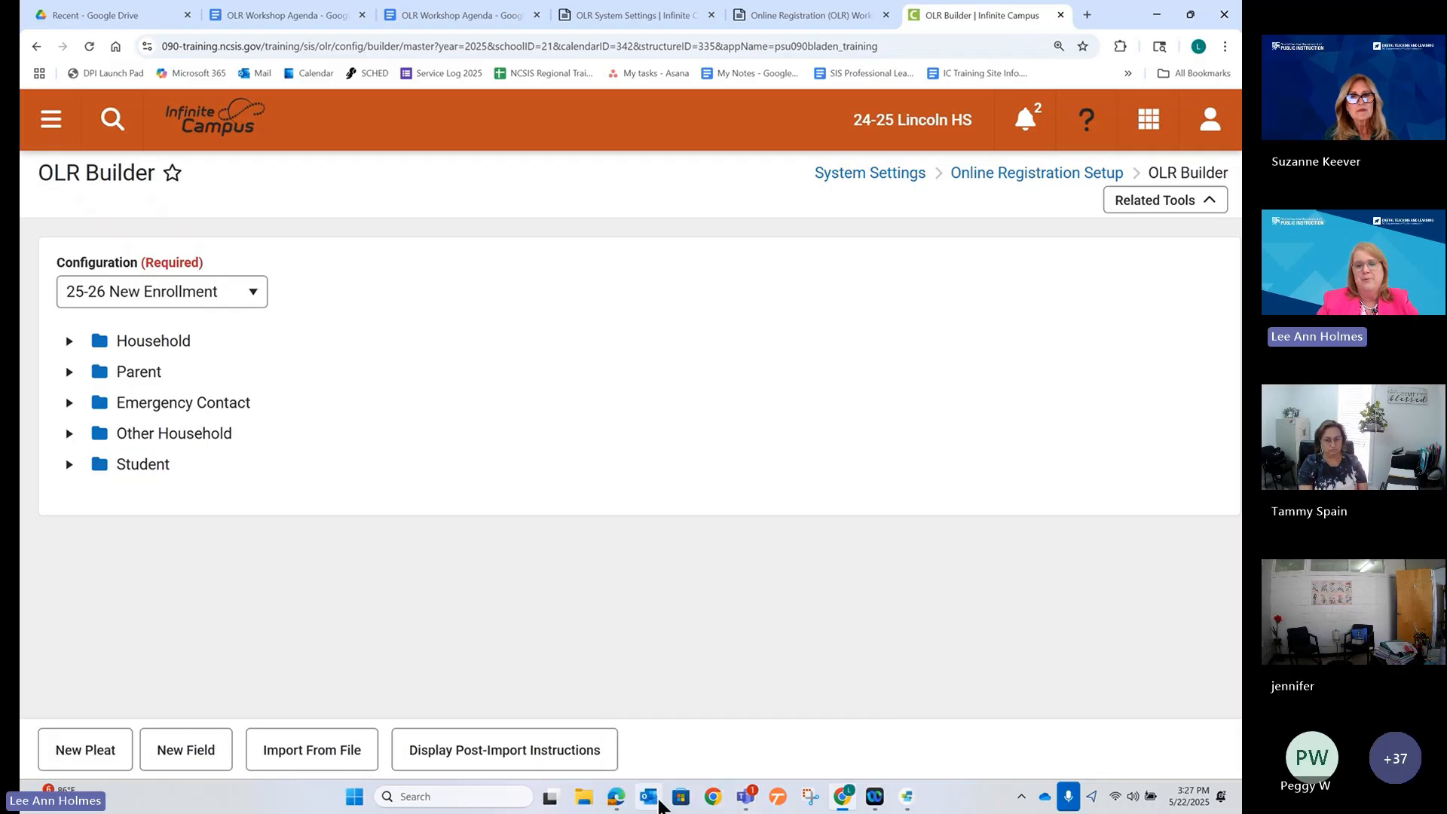
Resize the registration window, view its Student step, then return to OLR Builder.
{"action": "left_click", "coordinate": [617, 804]}
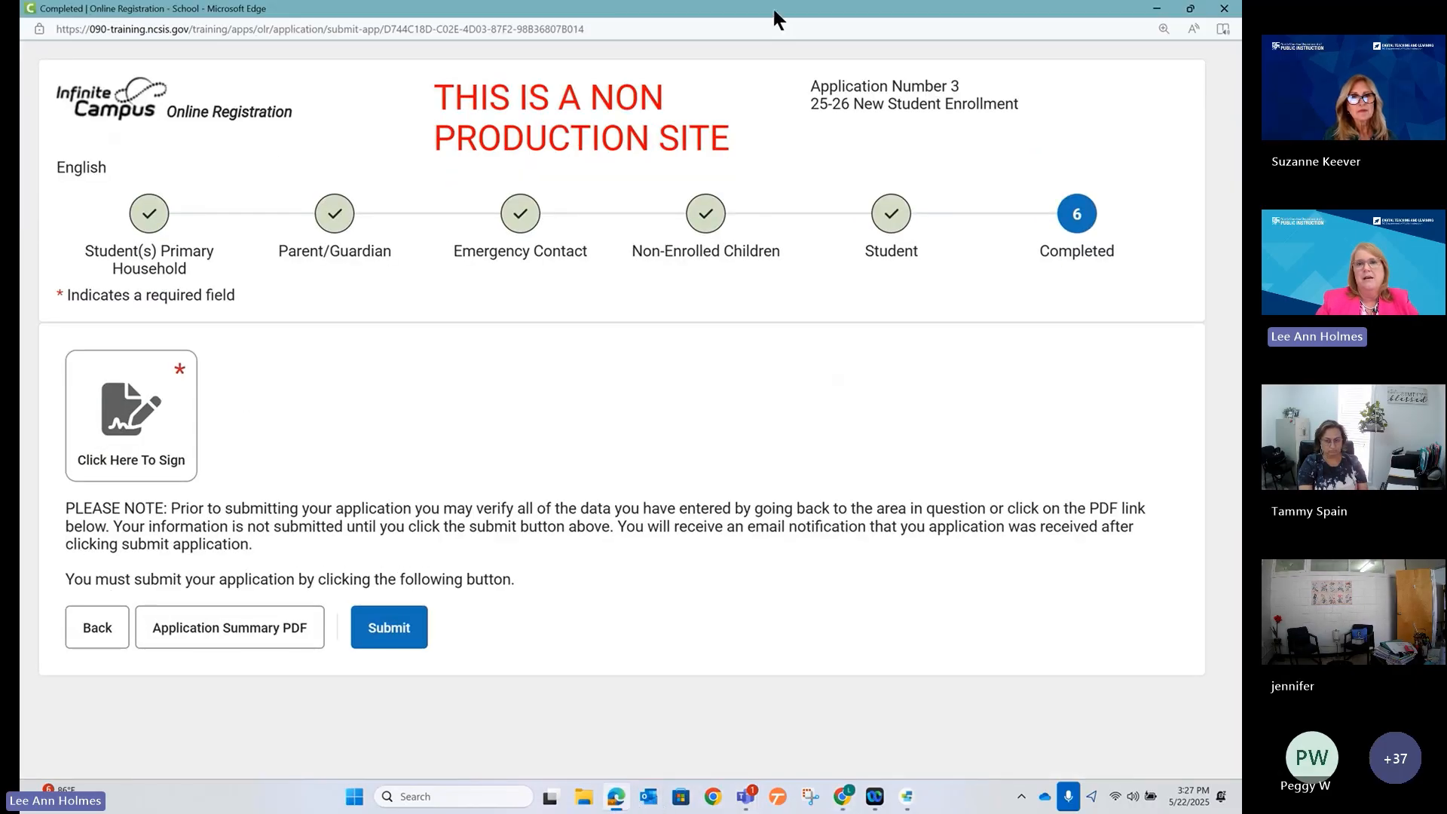
{"action": "left_click_drag", "start_coordinate": [772, 3], "coordinate": [973, 105]}
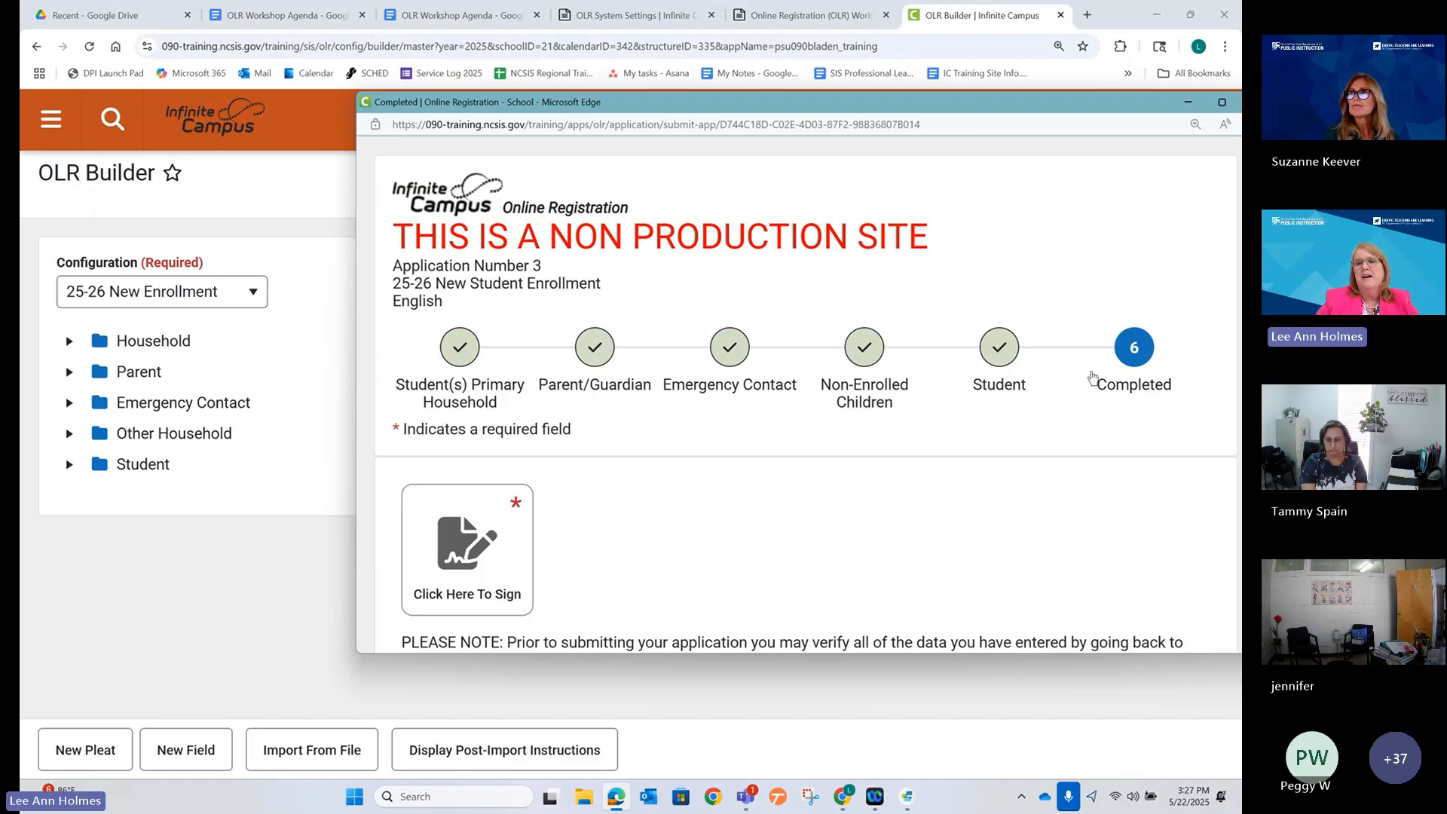
{"action": "left_click", "coordinate": [993, 357]}
{"action": "scroll", "coordinate": [977, 464], "scroll_direction": "down", "scroll_amount": 5}
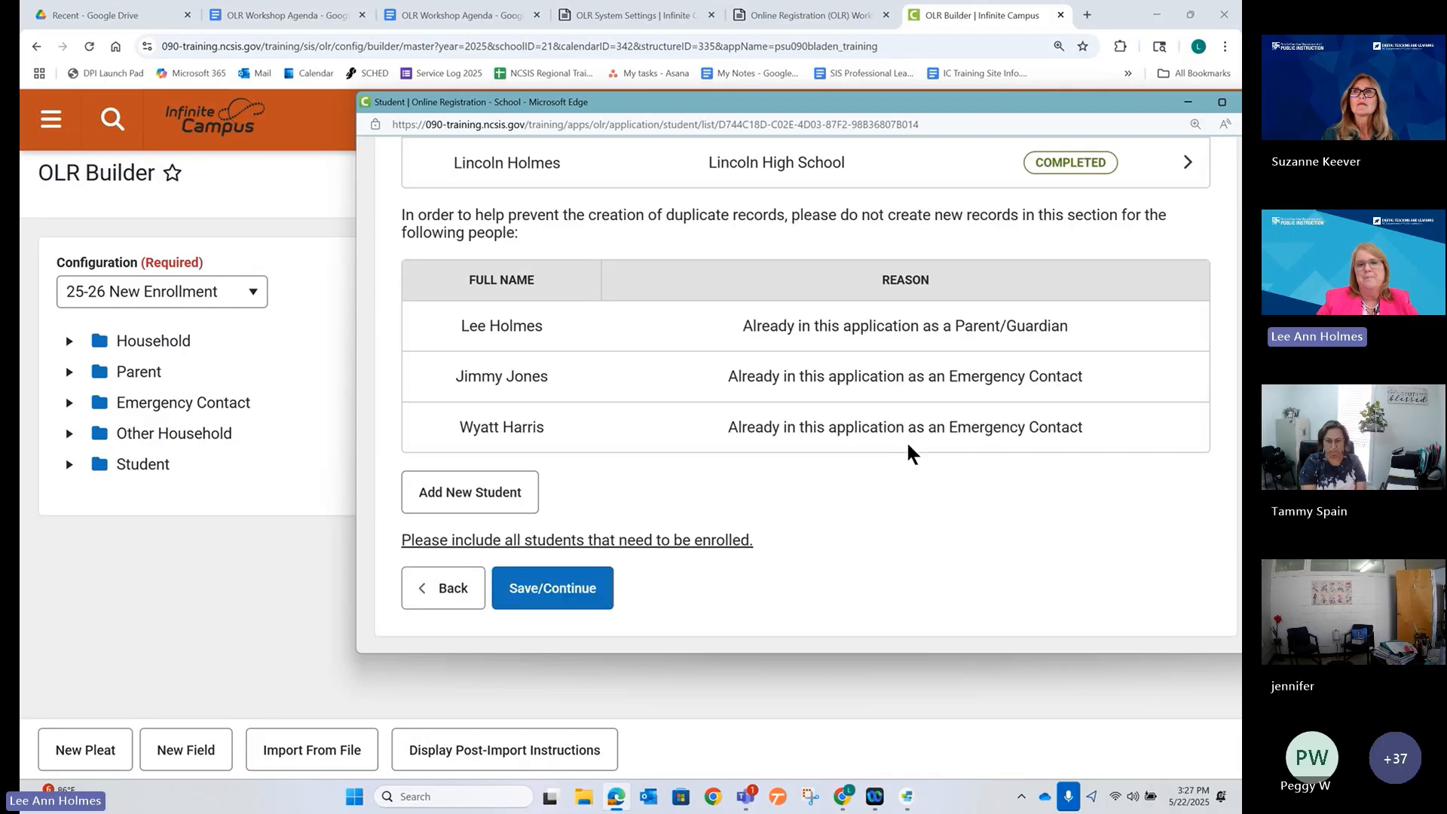
{"action": "left_click", "coordinate": [229, 553]}
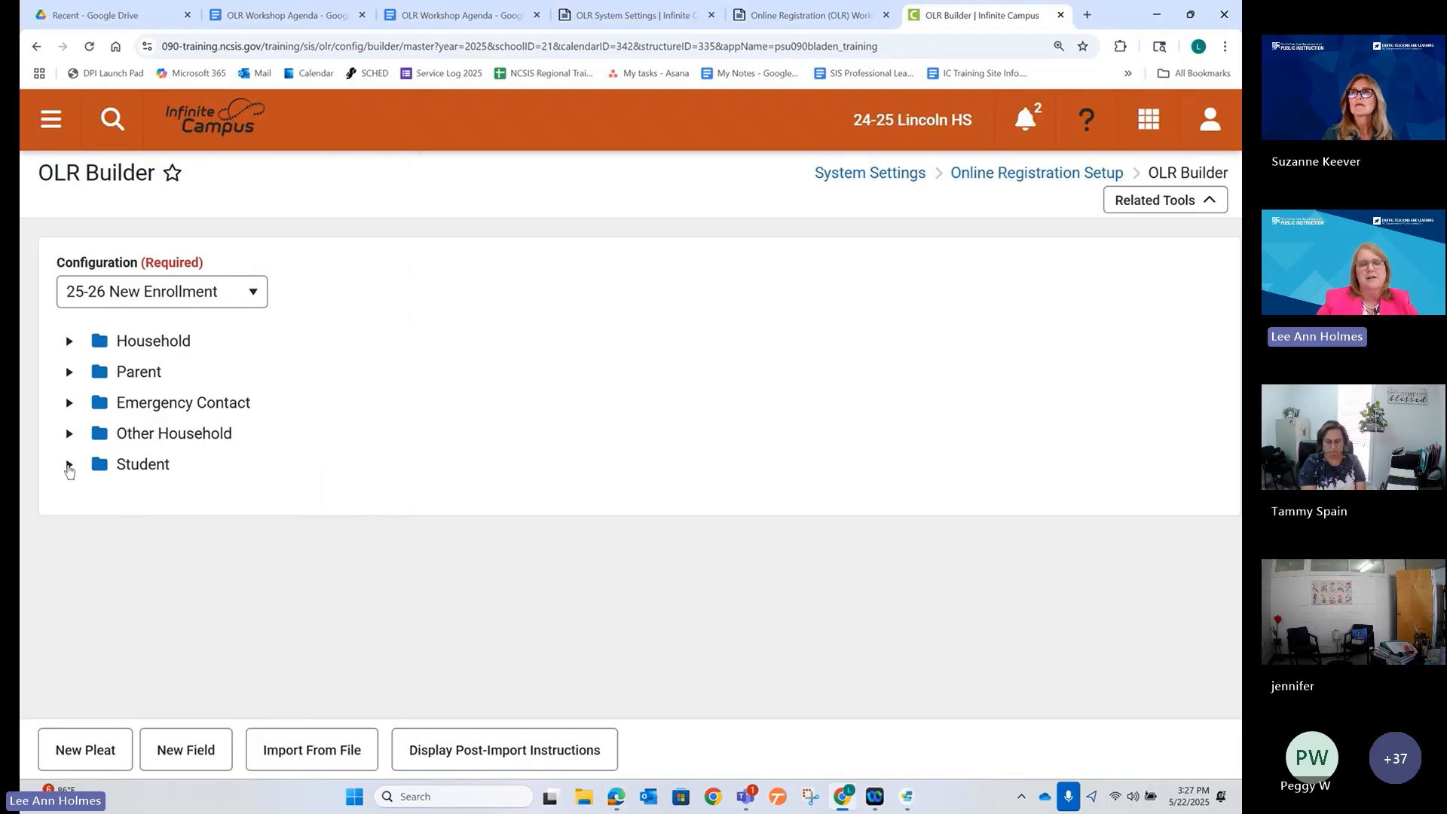
Expand the Student folder in OLR Builder and open the student's details in the registration window.
{"action": "left_click", "coordinate": [69, 465]}
{"action": "scroll", "coordinate": [369, 511], "scroll_direction": "down", "scroll_amount": 2}
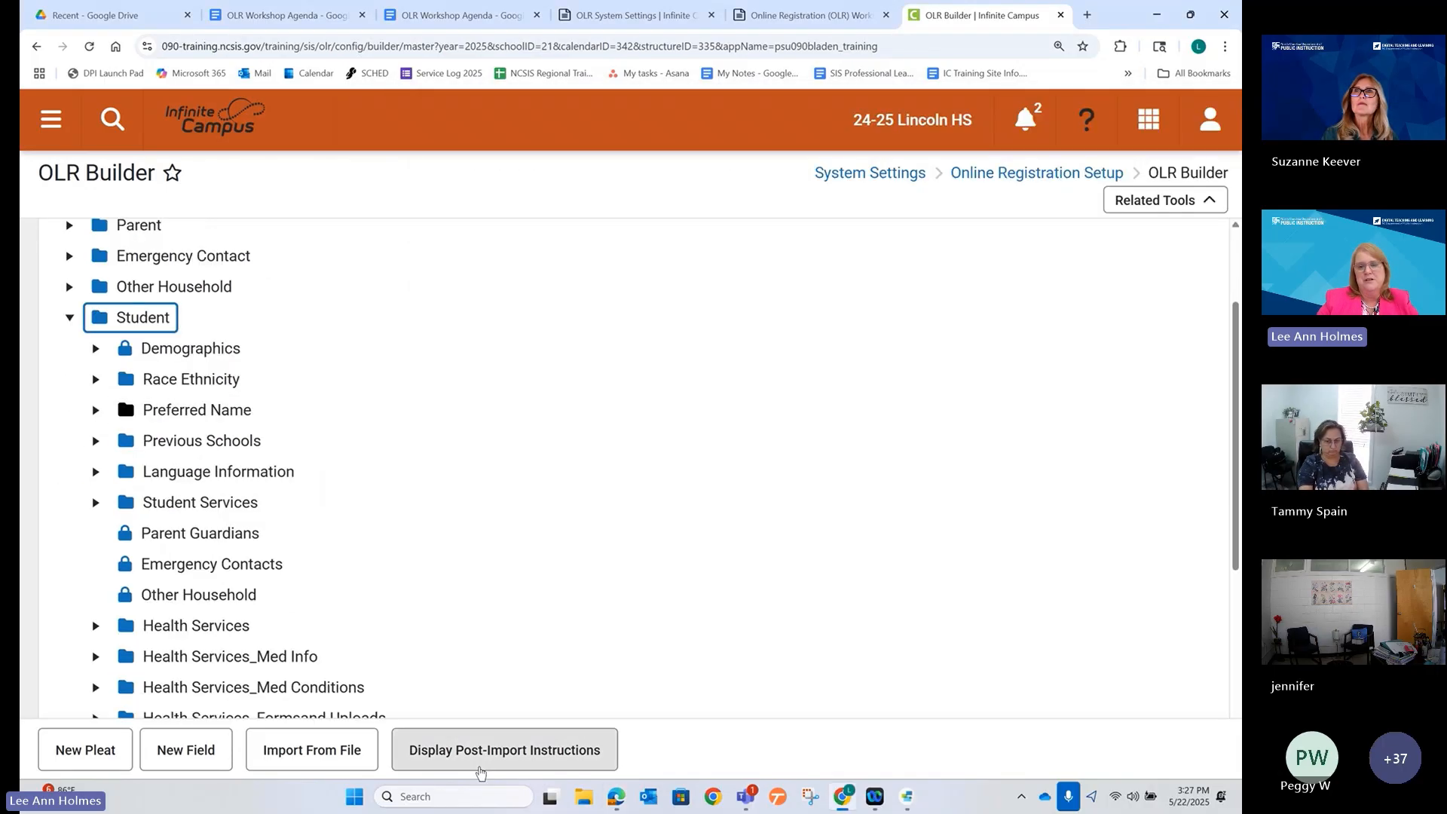
{"action": "left_click", "coordinate": [618, 797]}
{"action": "scroll", "coordinate": [789, 407], "scroll_direction": "up", "scroll_amount": 3}
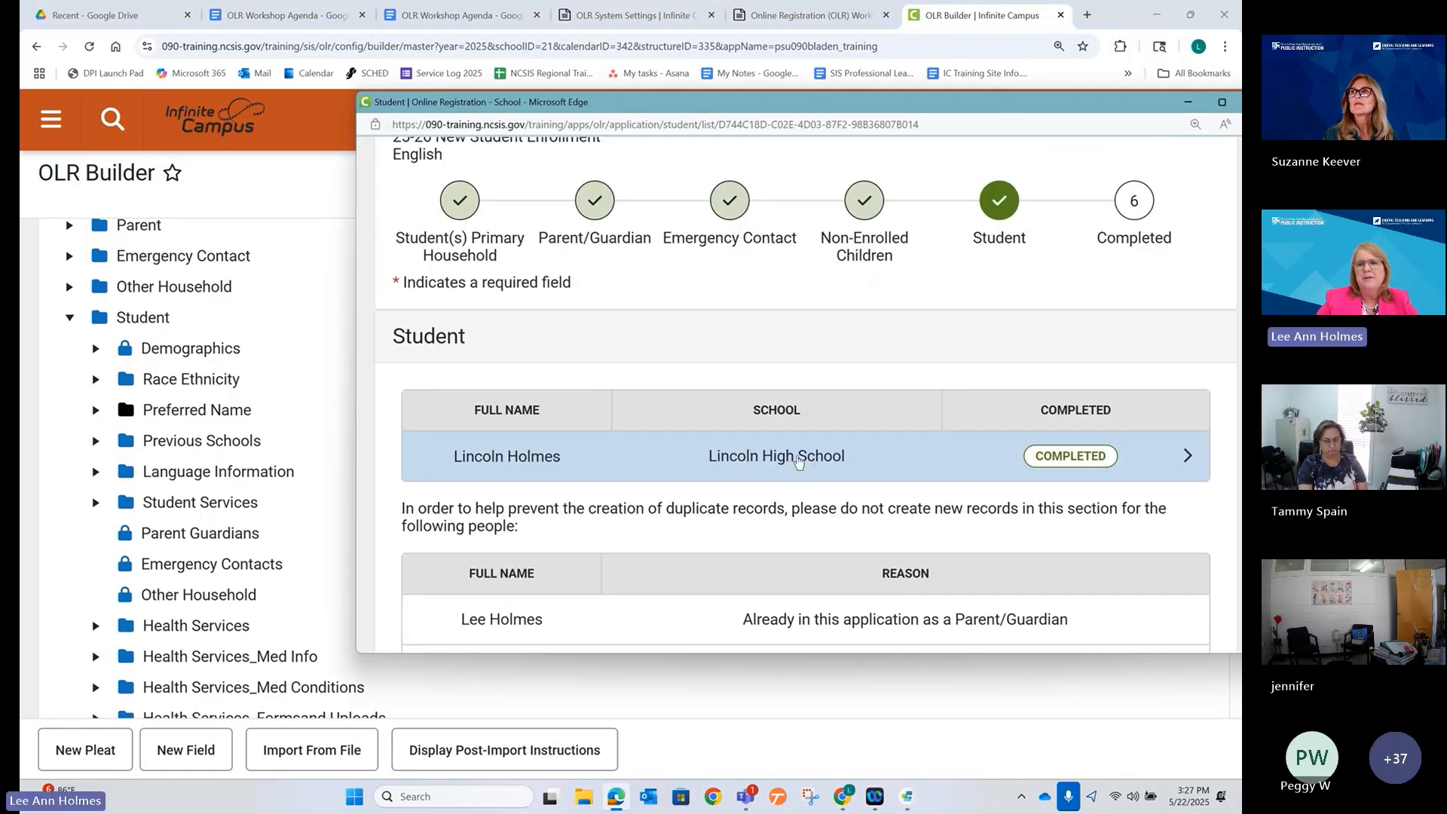
{"action": "left_click", "coordinate": [794, 453]}
{"action": "scroll", "coordinate": [1085, 346], "scroll_direction": "down", "scroll_amount": 3}
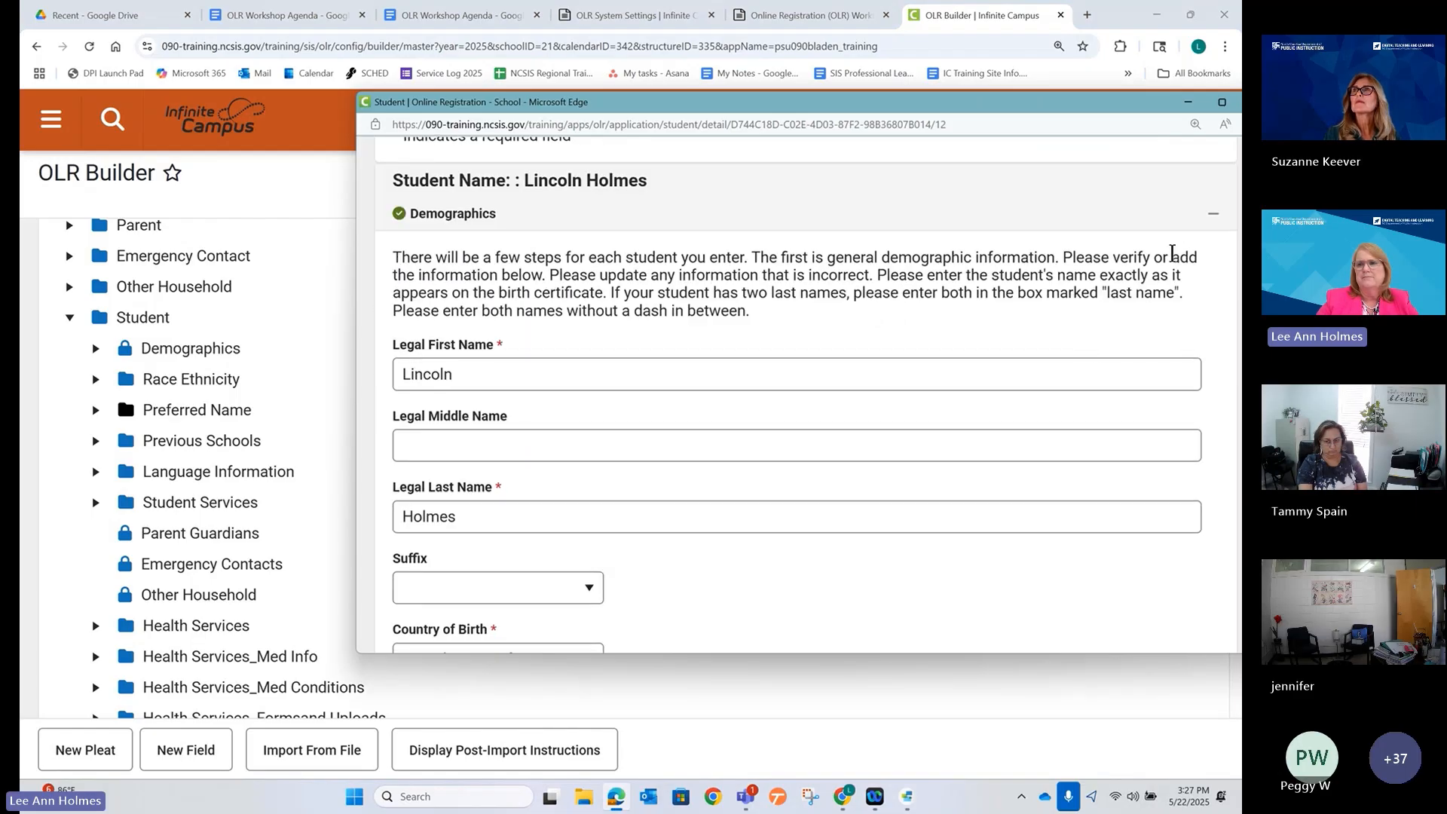
{"action": "scroll", "coordinate": [980, 331], "scroll_direction": "up", "scroll_amount": 1}
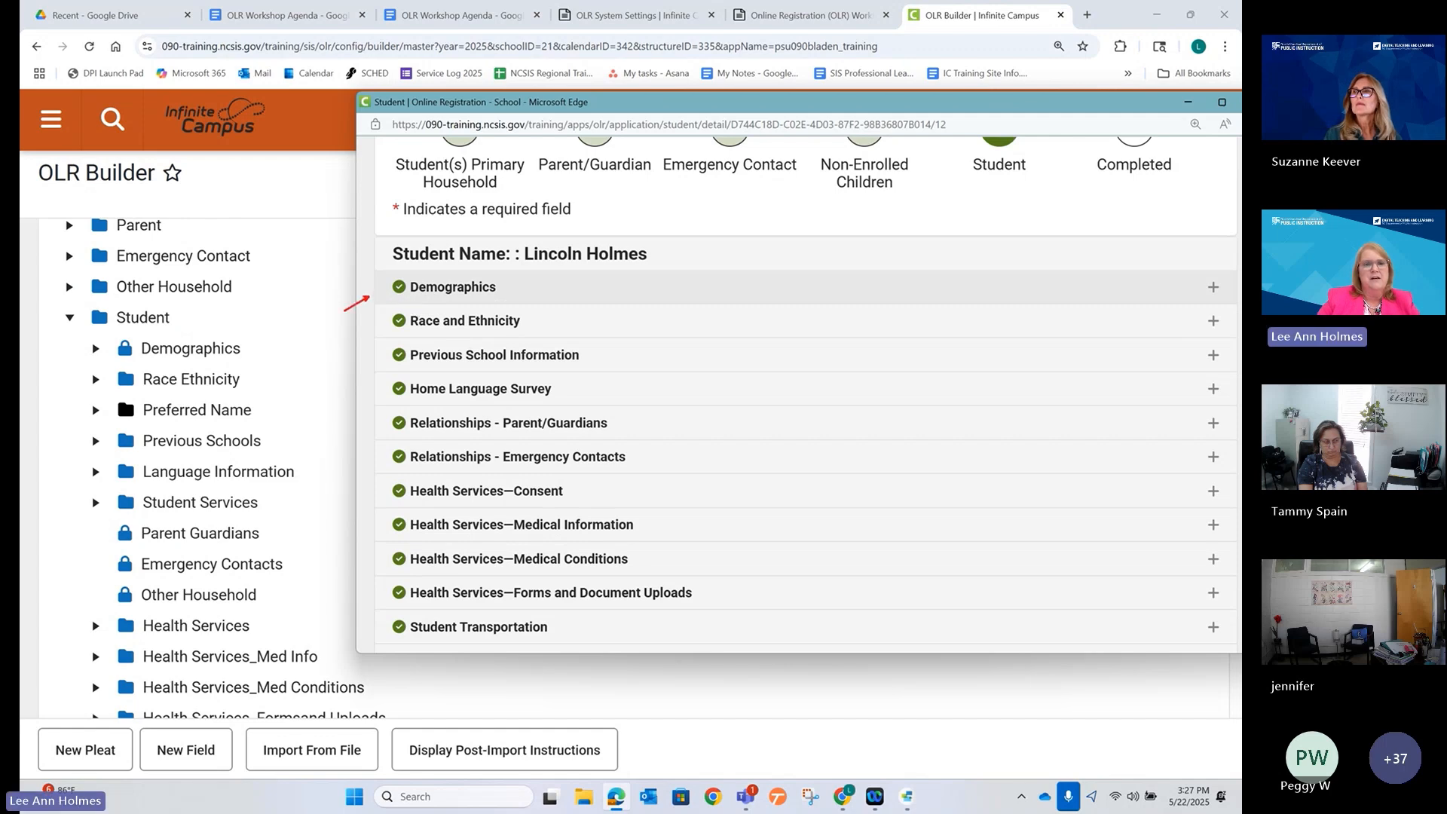
Match form sections such as Previous School Information to their builder pleats, then minimize the window.
{"action": "mouse_move", "coordinate": [343, 310]}
{"action": "left_mouse_down"}
{"action": "mouse_move", "coordinate": [260, 349]}
{"action": "mouse_move", "coordinate": [296, 364]}
{"action": "mouse_move", "coordinate": [376, 330]}
{"action": "left_mouse_up"}
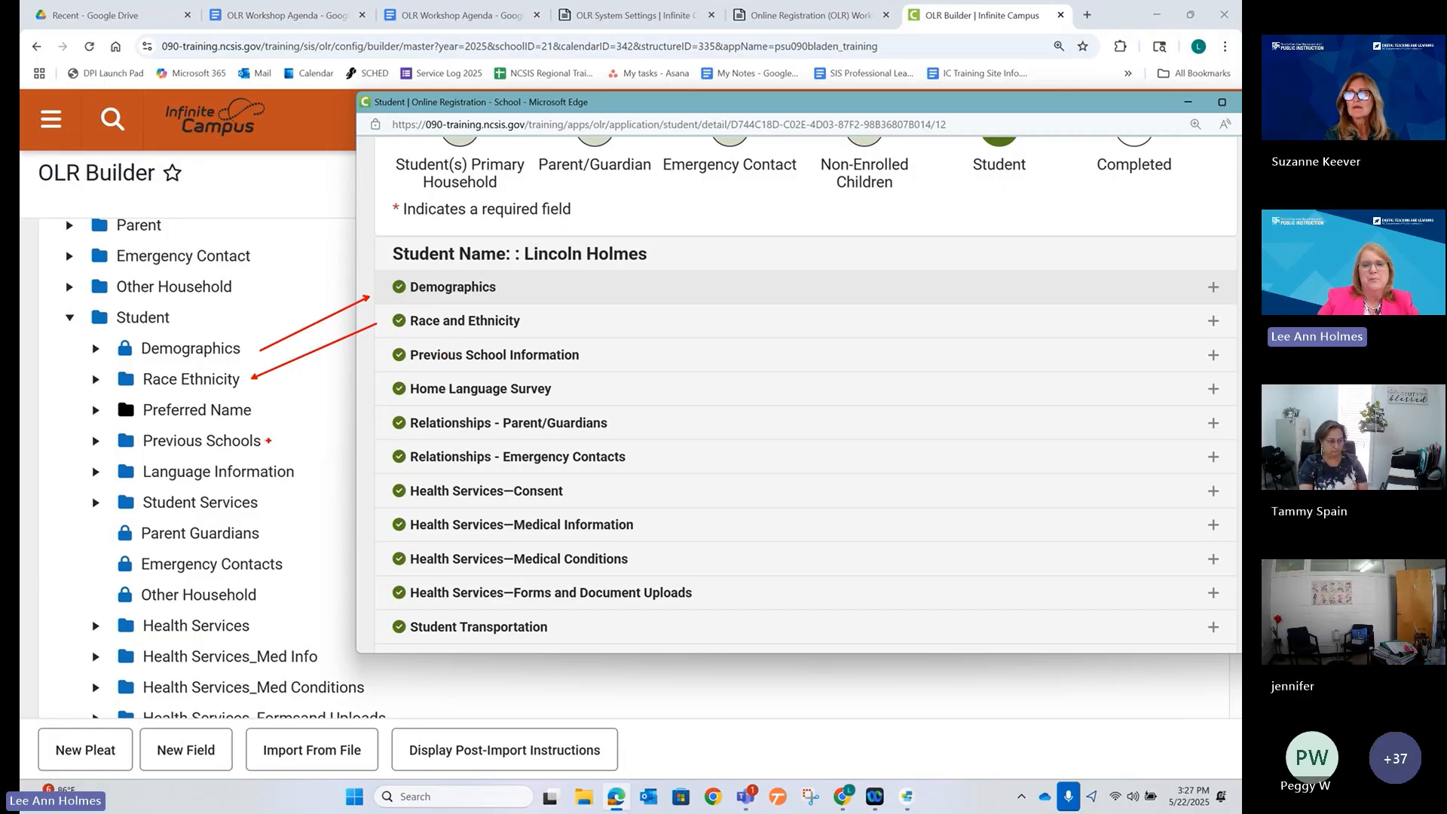
{"action": "left_click_drag", "start_coordinate": [392, 362], "coordinate": [269, 436]}
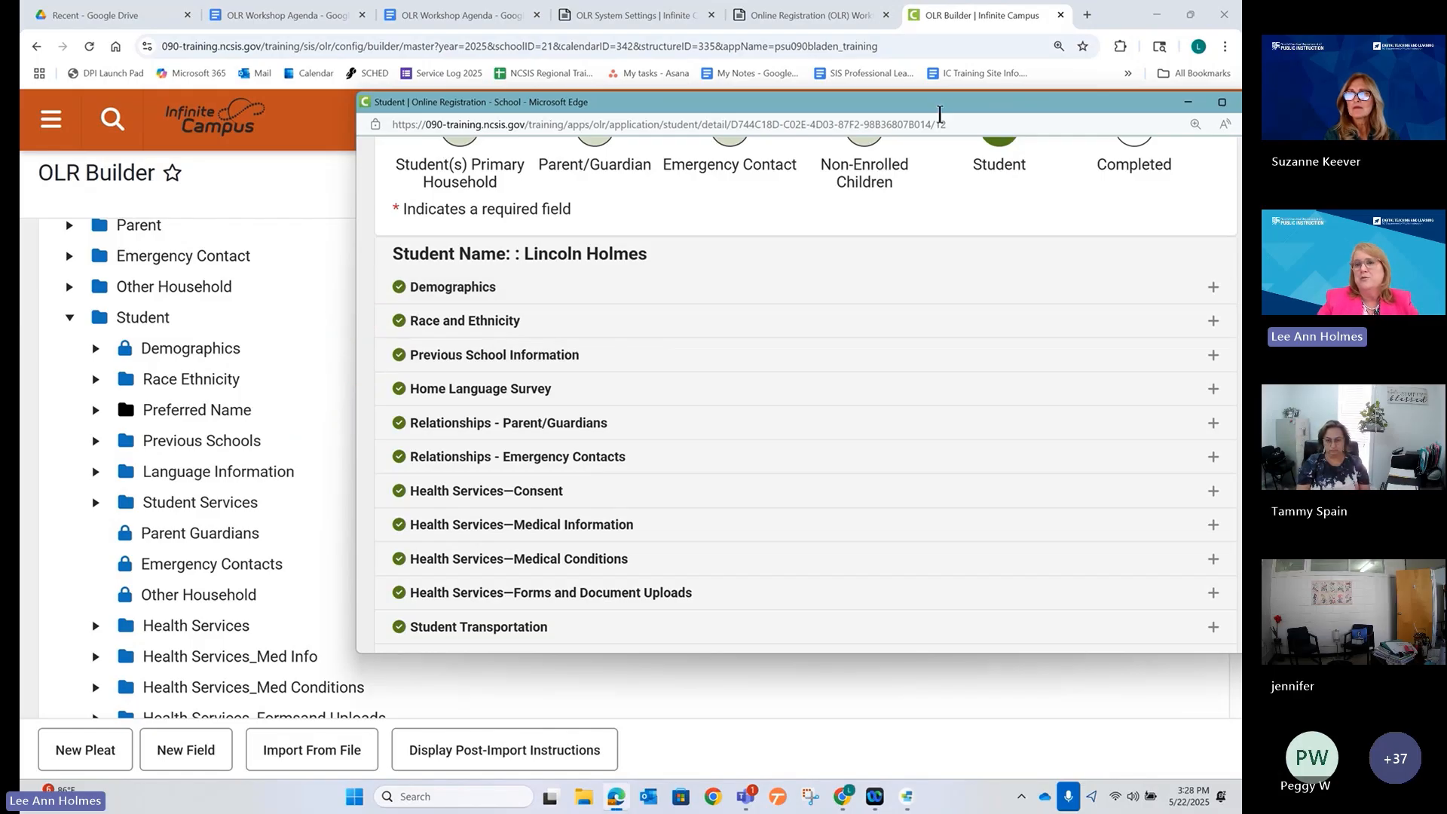
{"action": "left_click", "coordinate": [1188, 102]}
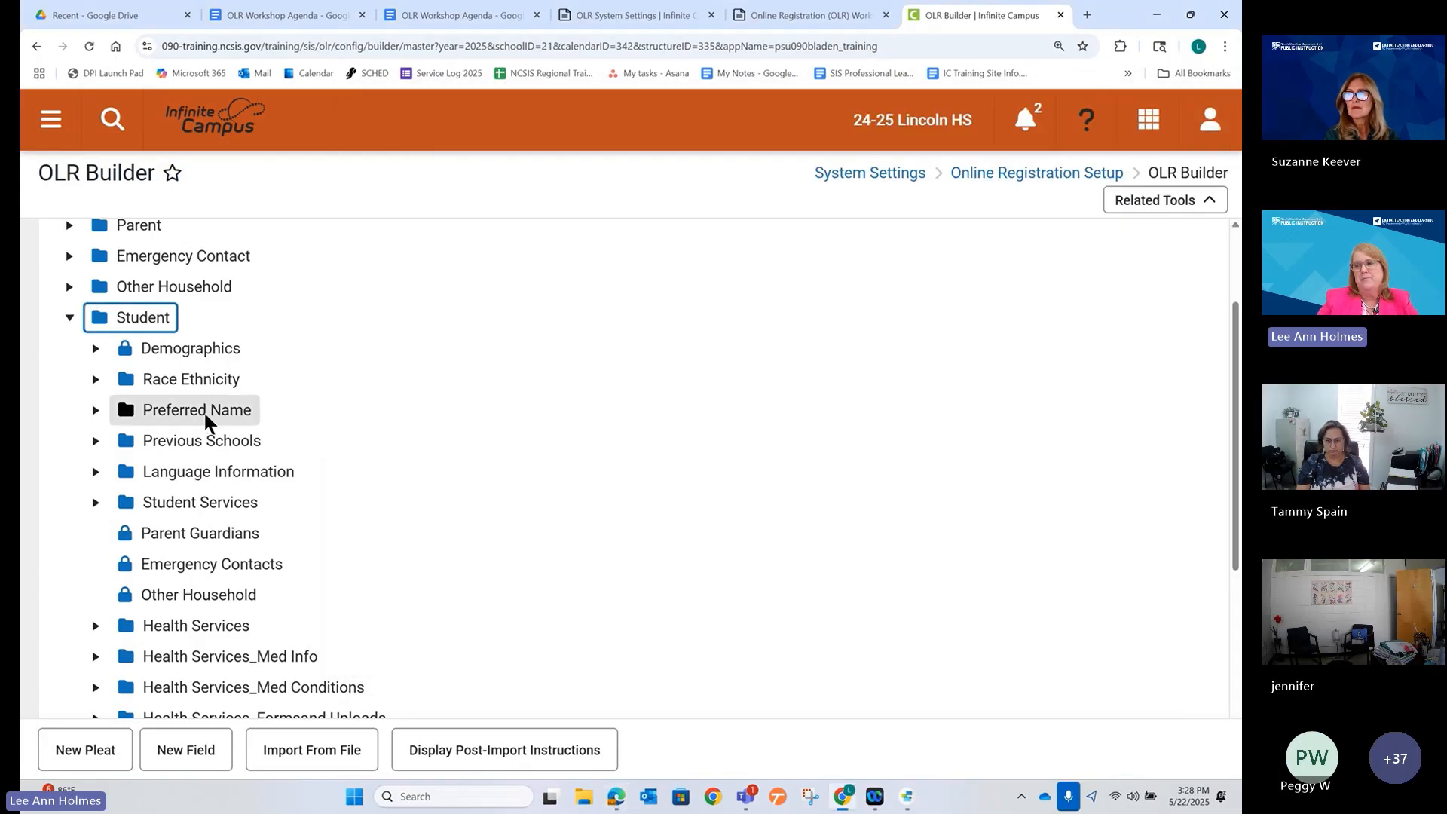
Set the Preferred Name pleat's Enabled option to Yes and save it.
{"action": "left_click", "coordinate": [202, 411]}
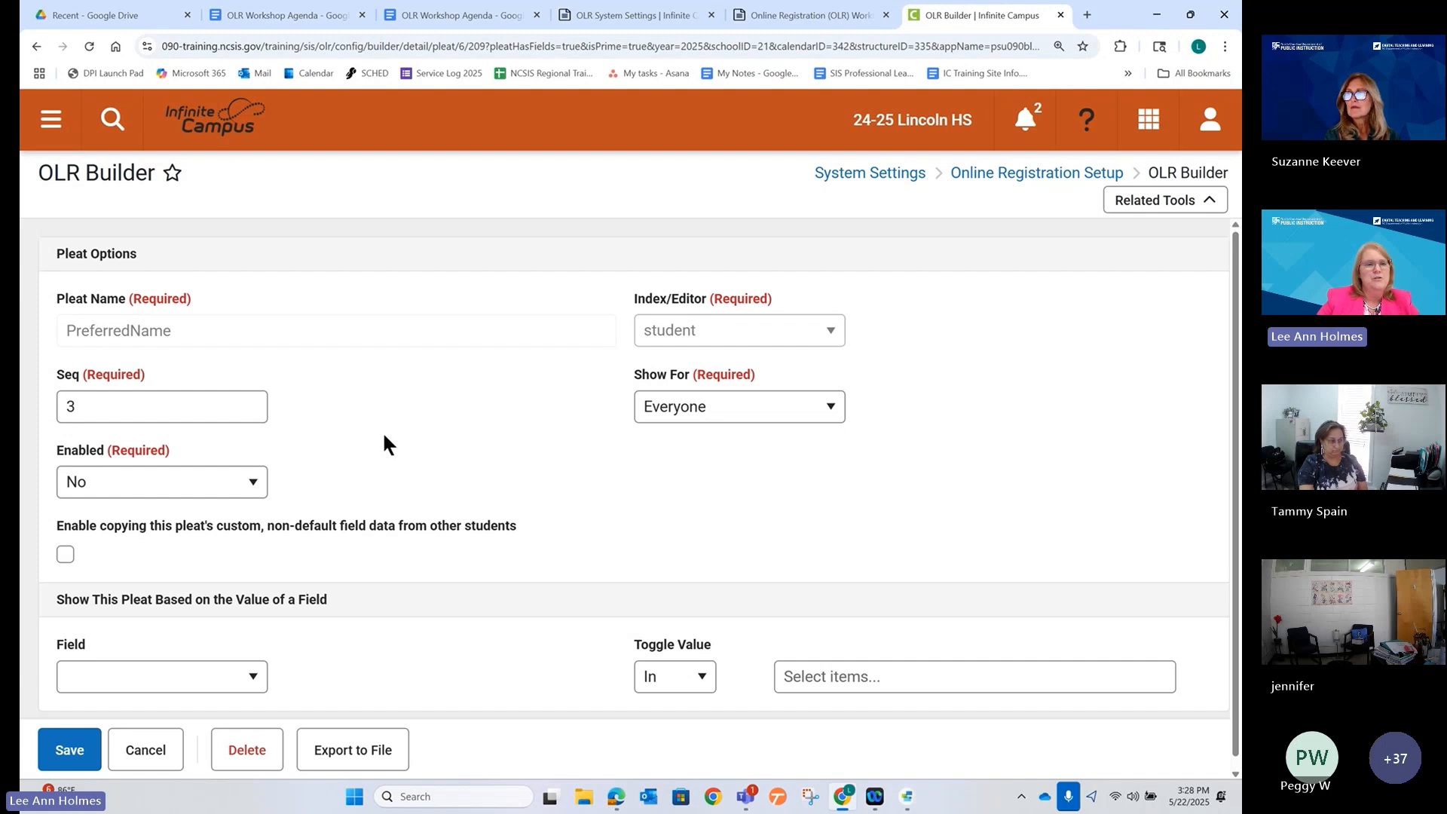
{"action": "scroll", "coordinate": [384, 443], "scroll_direction": "down", "scroll_amount": 1}
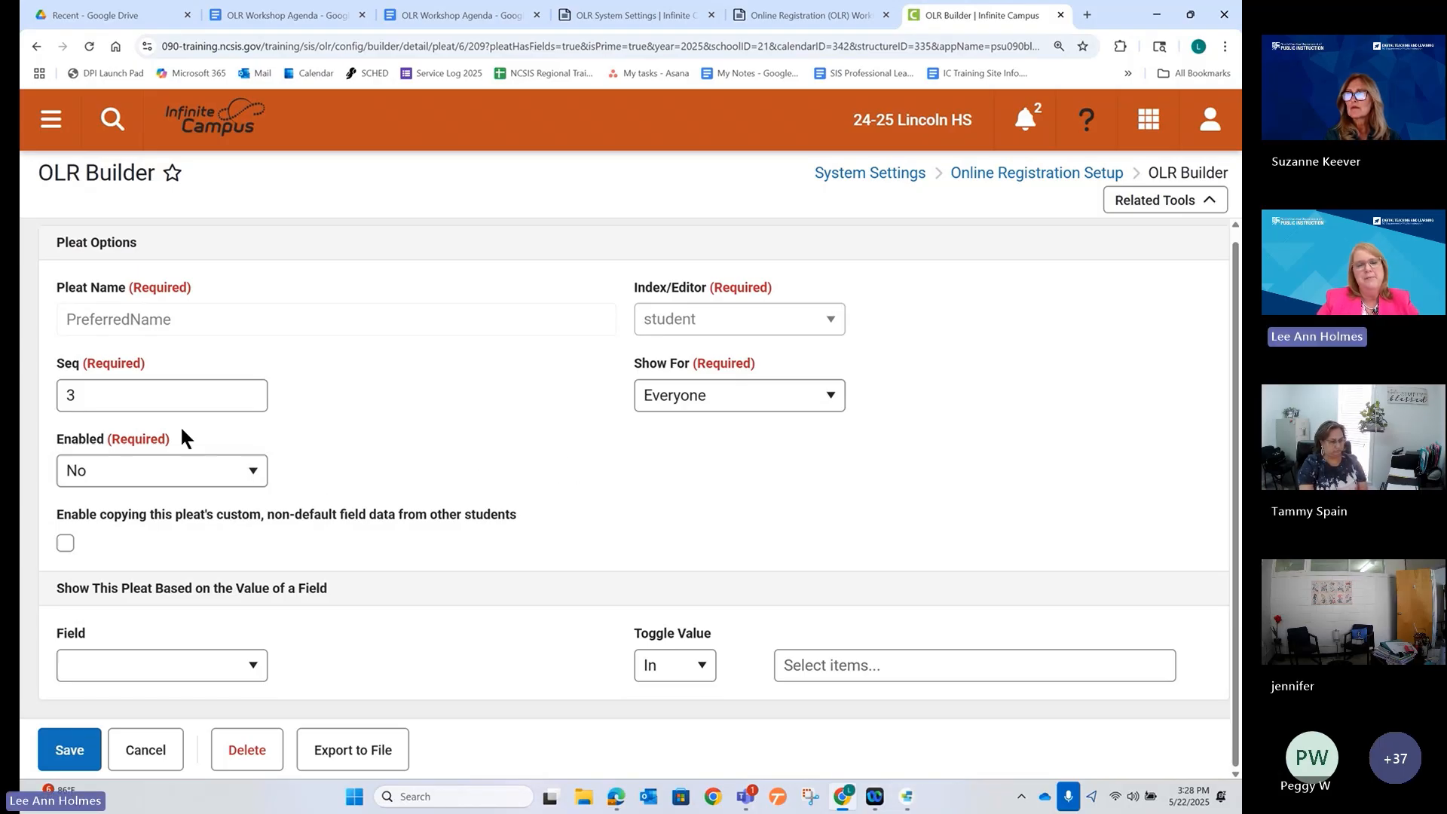
{"action": "mouse_move", "coordinate": [43, 424]}
{"action": "left_mouse_down"}
{"action": "mouse_move", "coordinate": [56, 443]}
{"action": "mouse_move", "coordinate": [308, 498]}
{"action": "left_mouse_up"}
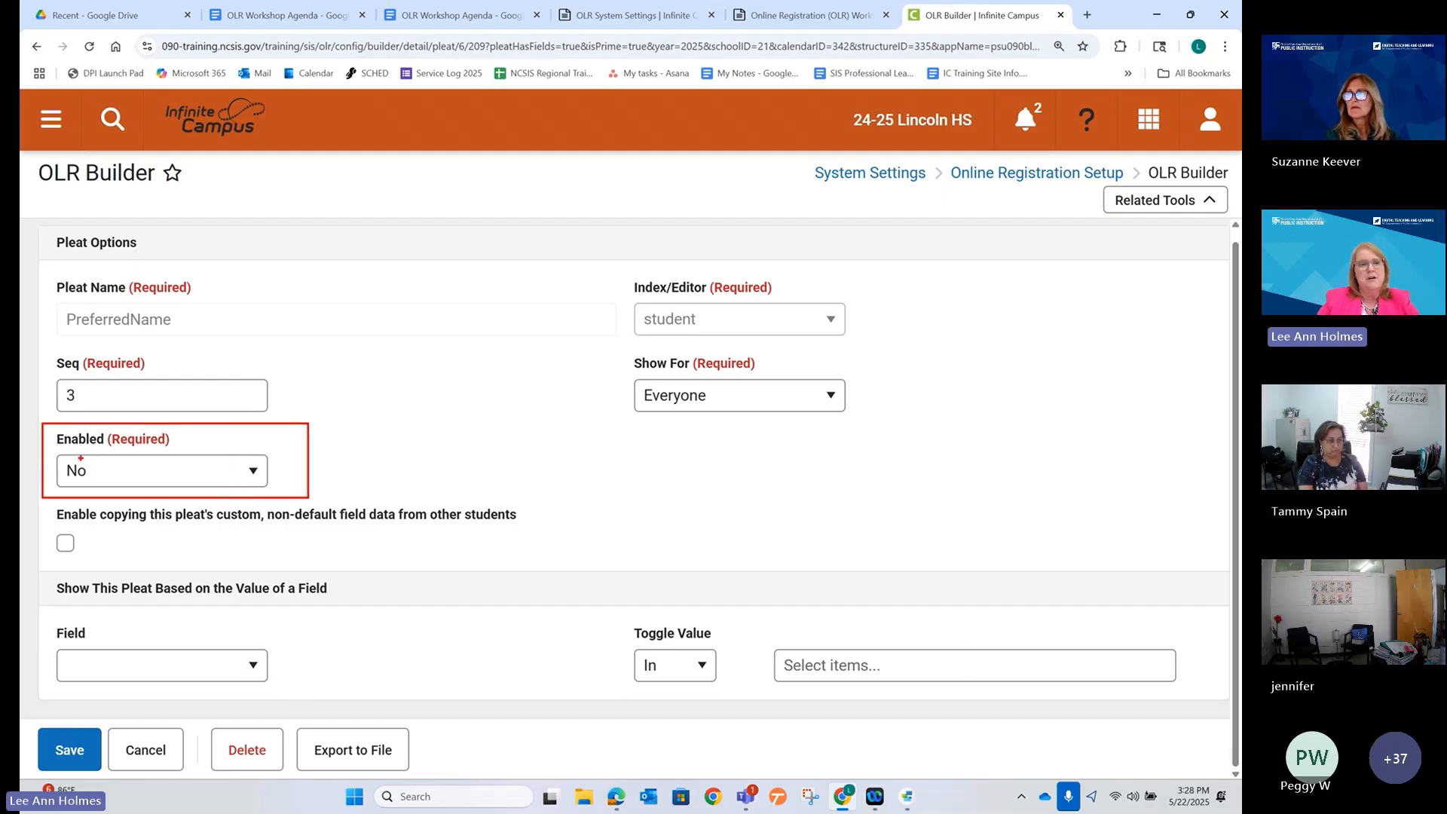
{"action": "left_click", "coordinate": [137, 479]}
{"action": "left_click", "coordinate": [148, 509]}
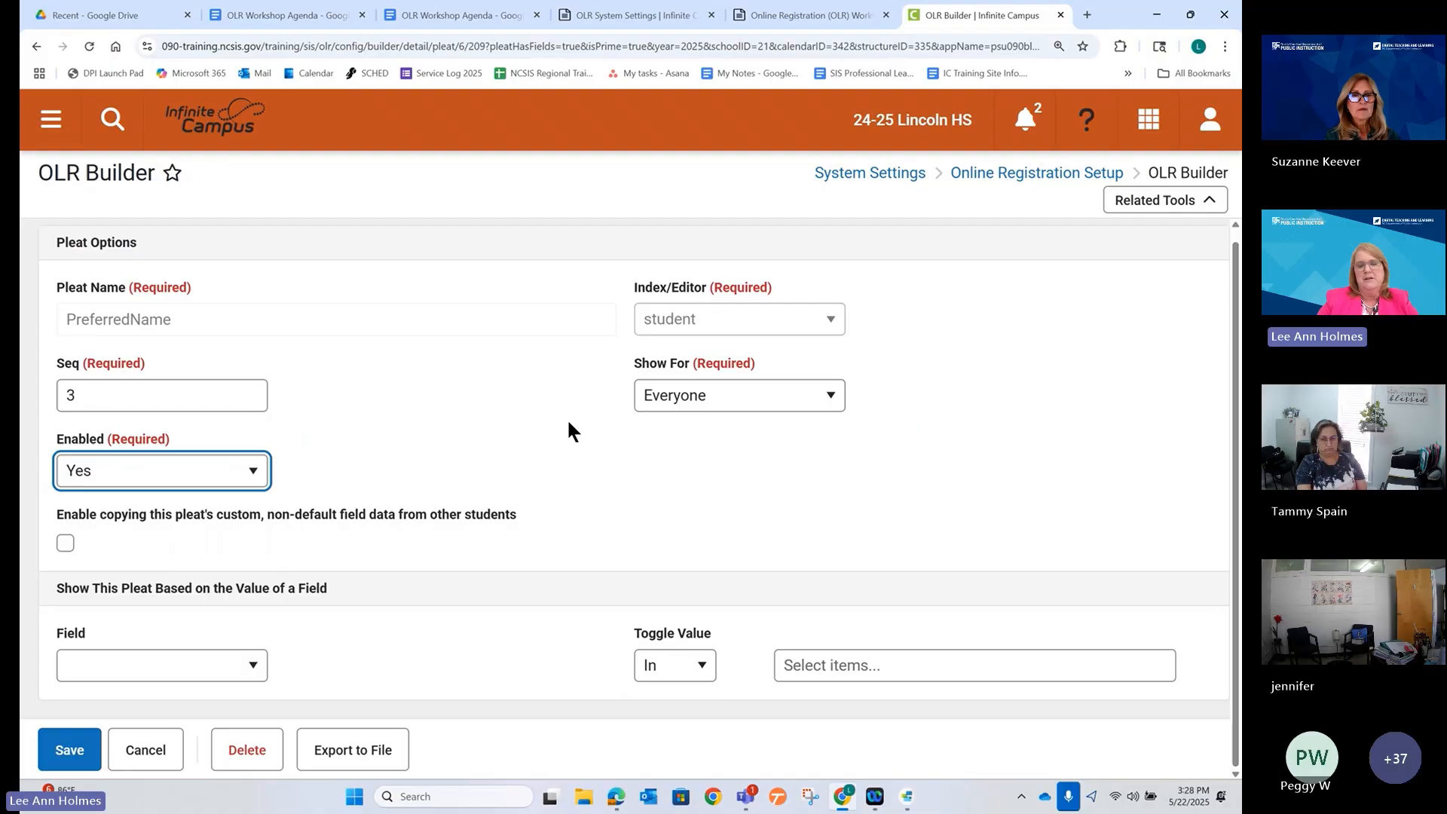
{"action": "left_click", "coordinate": [71, 750]}
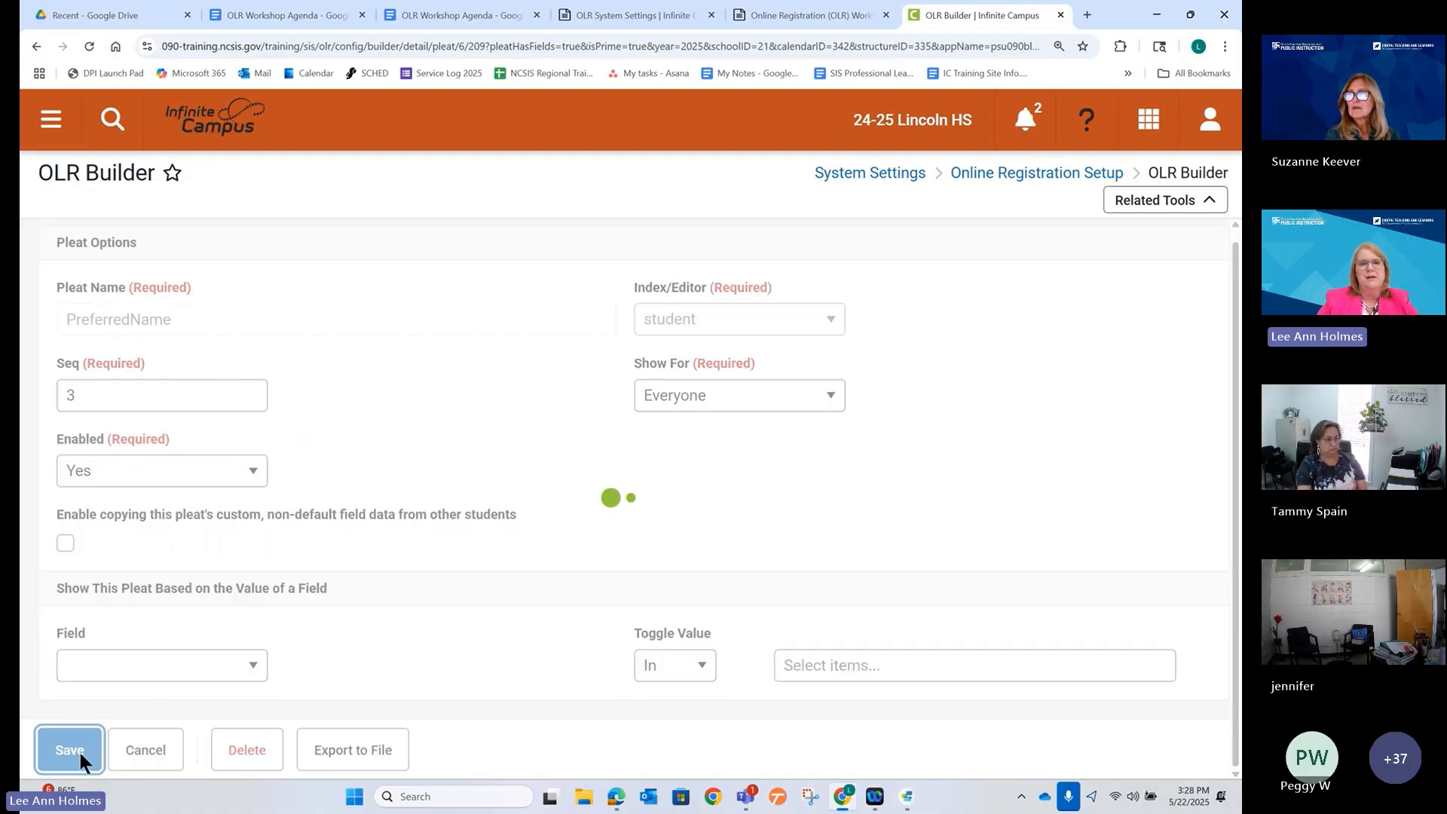
{"action": "scroll", "coordinate": [387, 473], "scroll_direction": "down", "scroll_amount": 3}
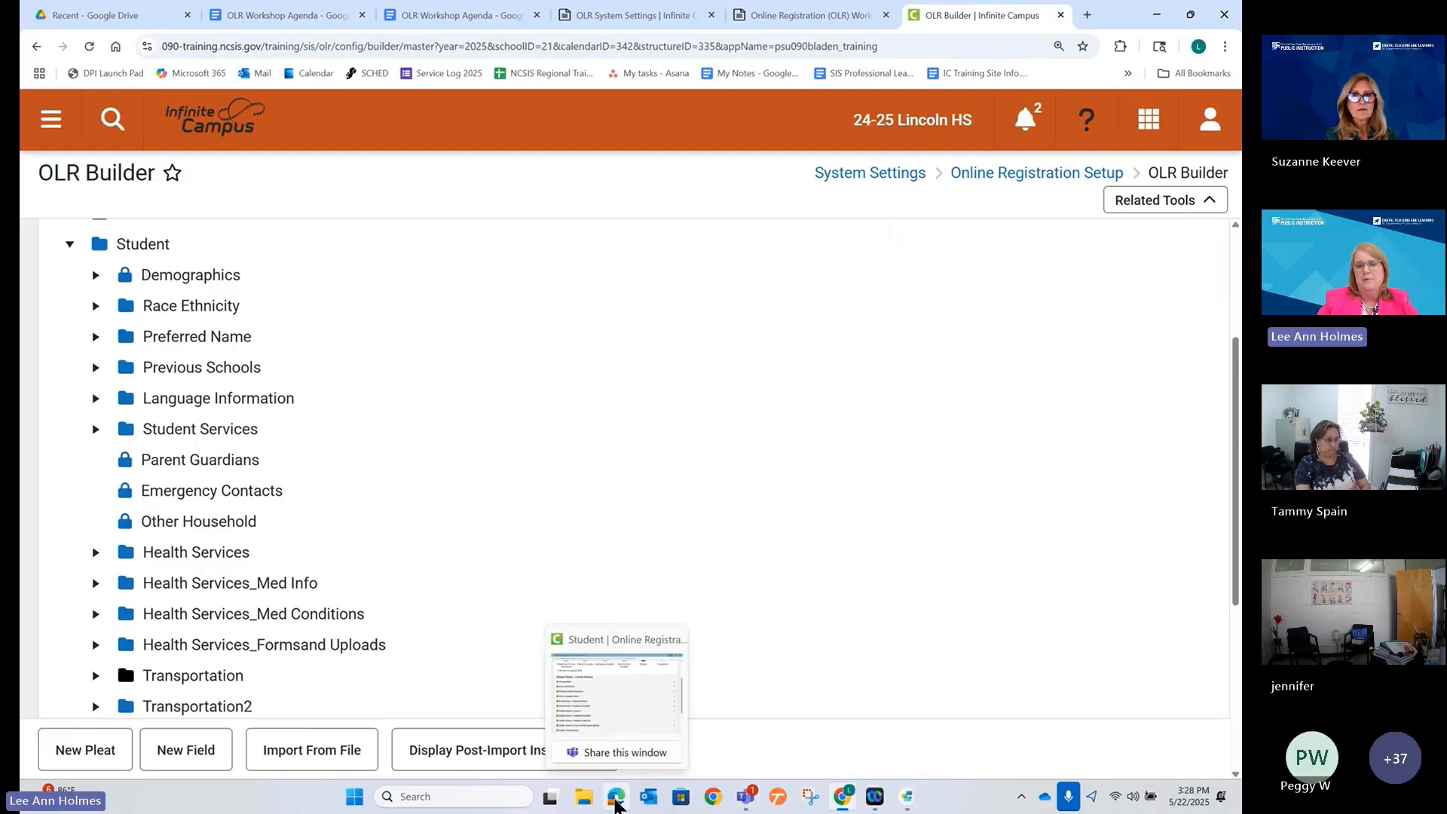
Maximize the Edge online registration window and reload the registration page.
{"action": "left_click", "coordinate": [616, 796]}
{"action": "left_click_drag", "start_coordinate": [1019, 123], "coordinate": [789, 115]}
{"action": "left_click", "coordinate": [1100, 110]}
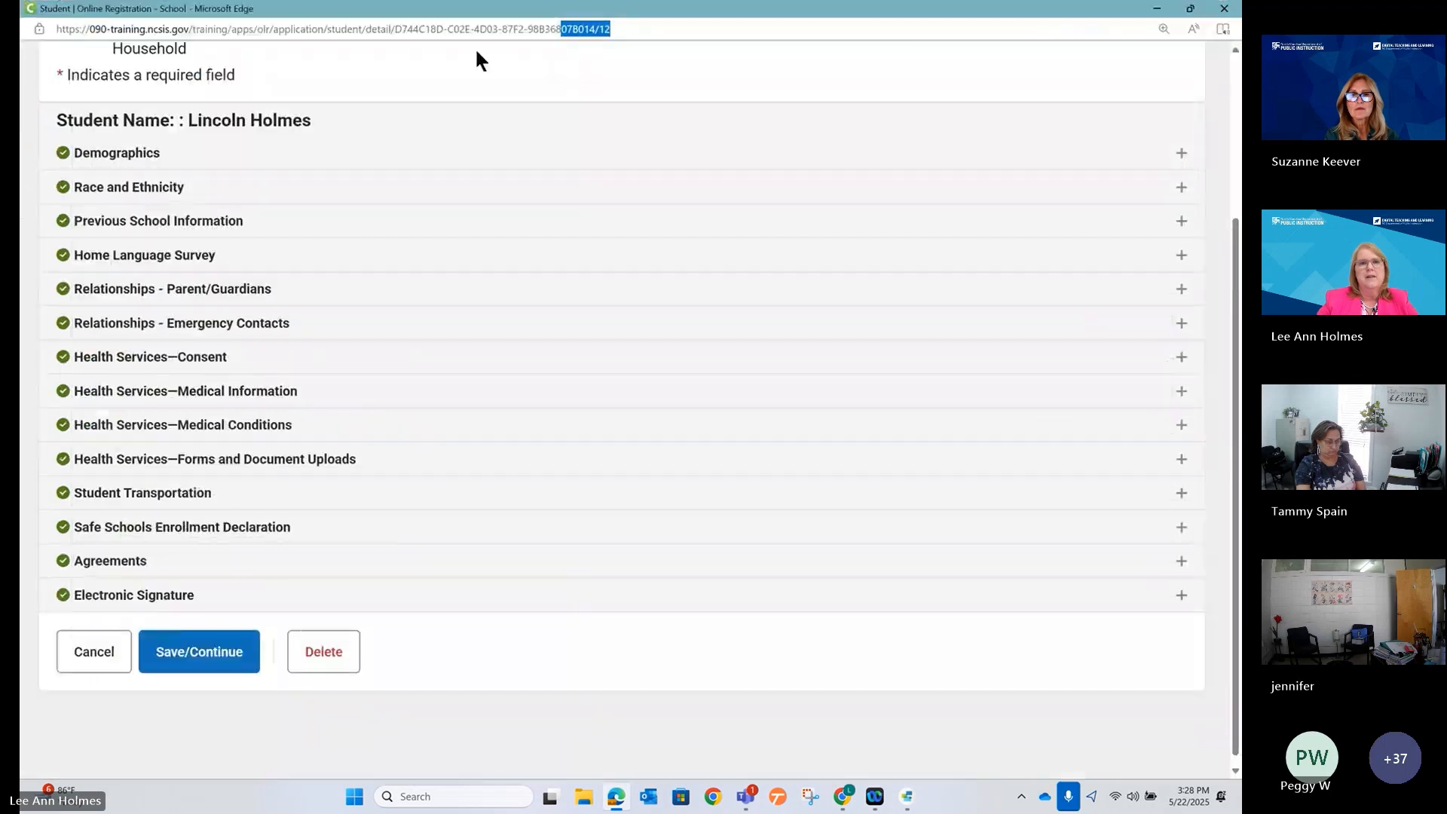
{"action": "left_click", "coordinate": [464, 29]}
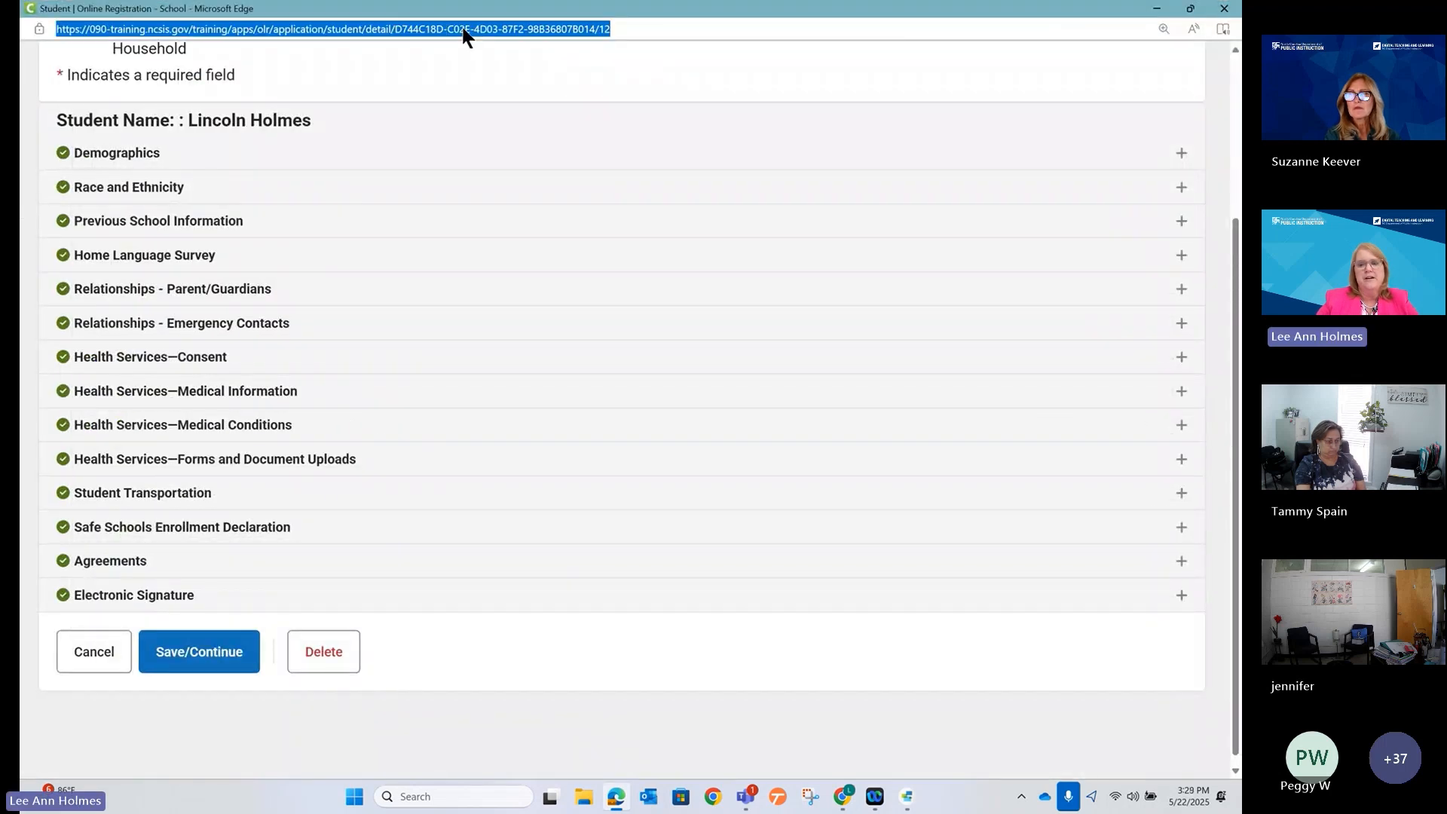
{"action": "key", "text": "Return"}
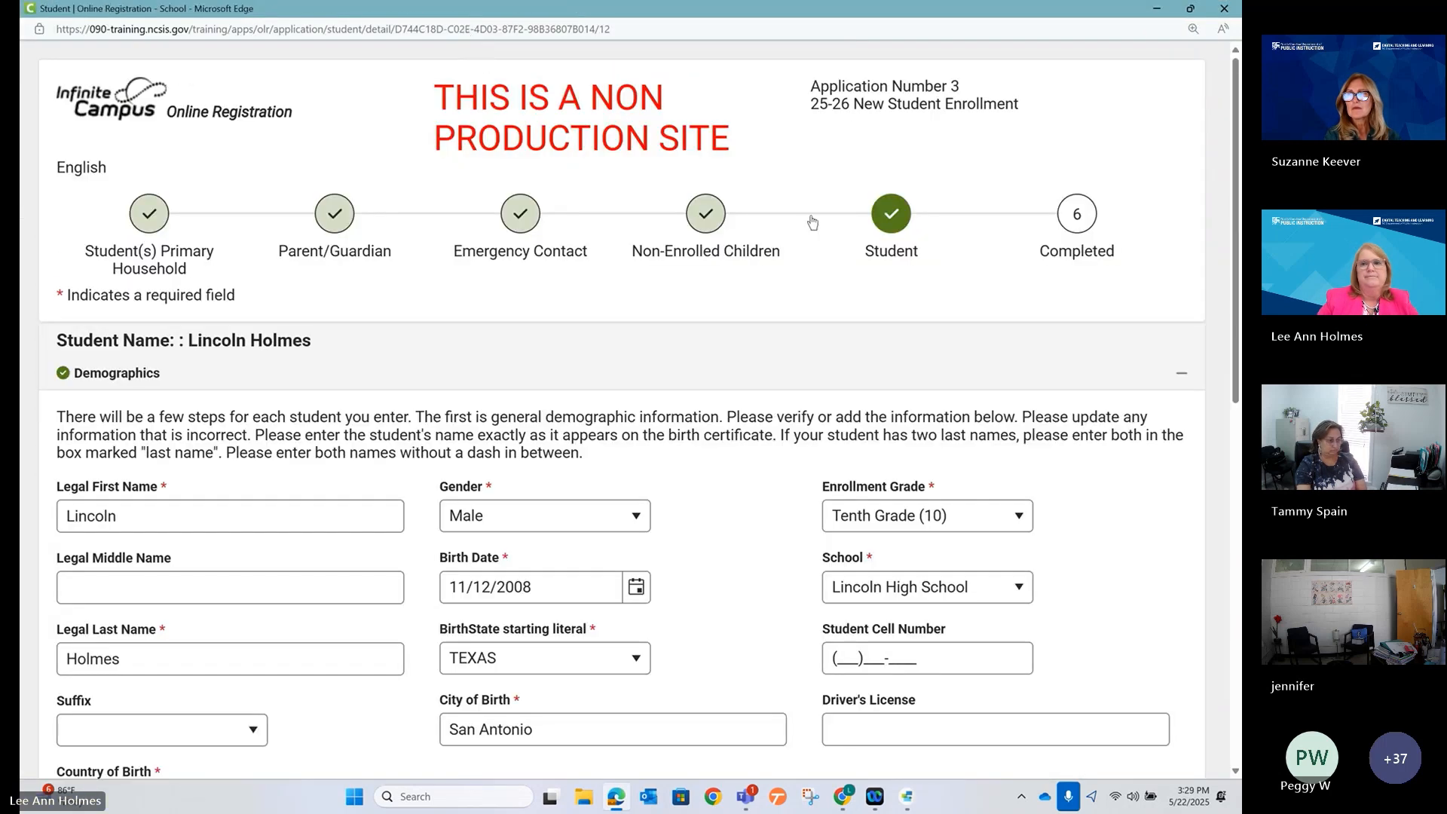
Collapse Demographics to check the new Preferred Name section, then return to OLR Builder.
{"action": "left_click", "coordinate": [1179, 374]}
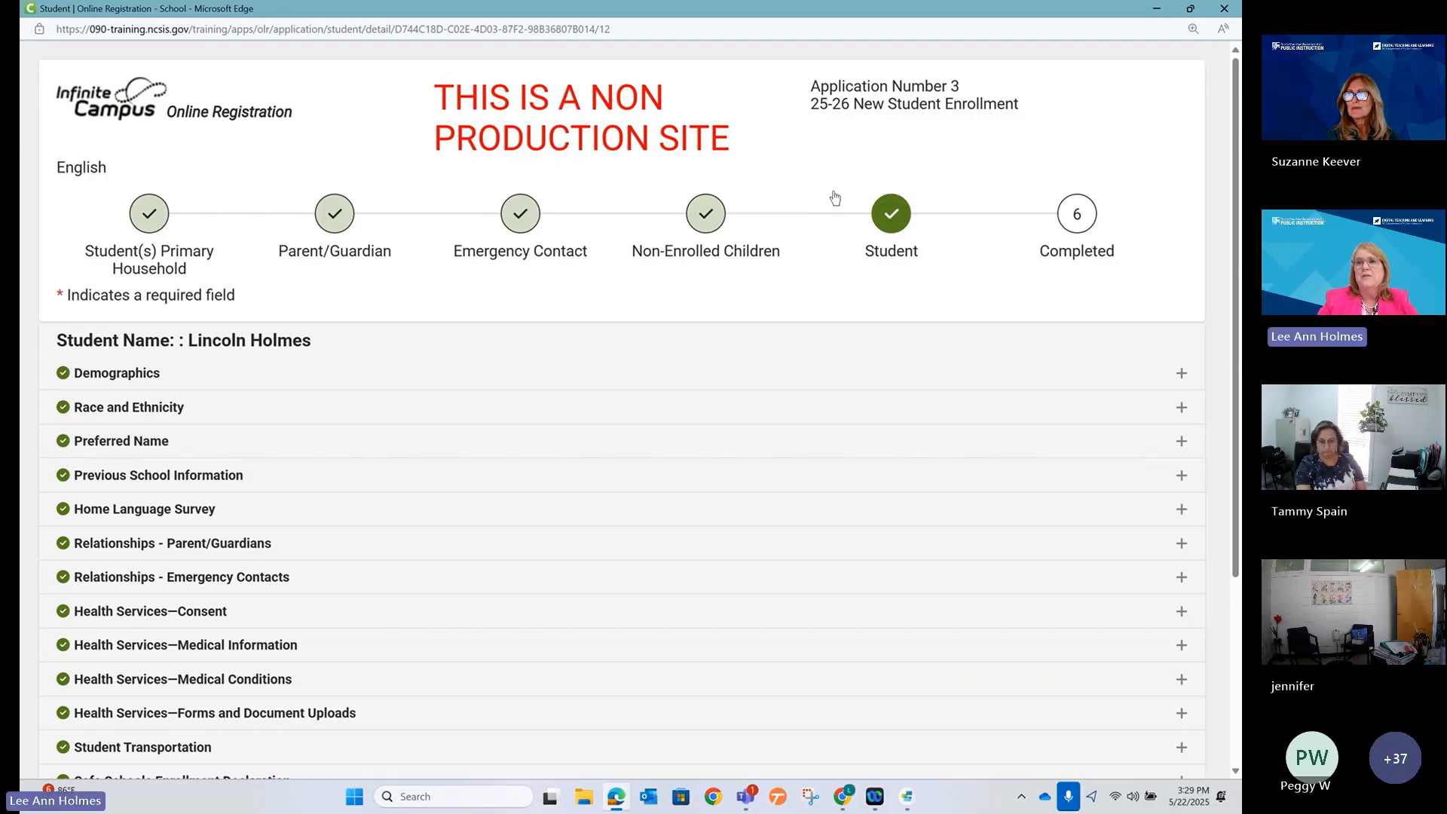
{"action": "left_click", "coordinate": [773, 27]}
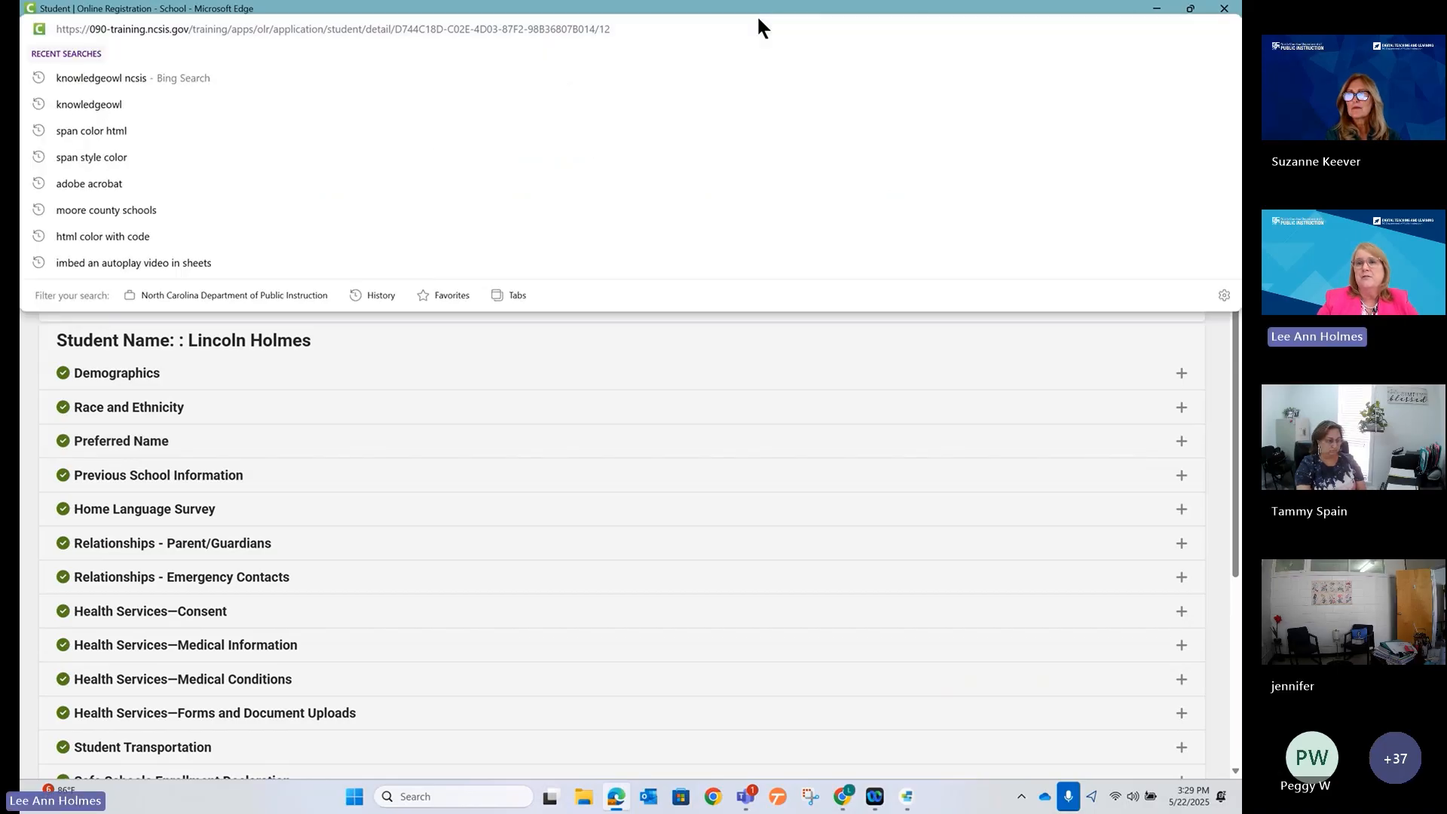
{"action": "left_click", "coordinate": [802, 21]}
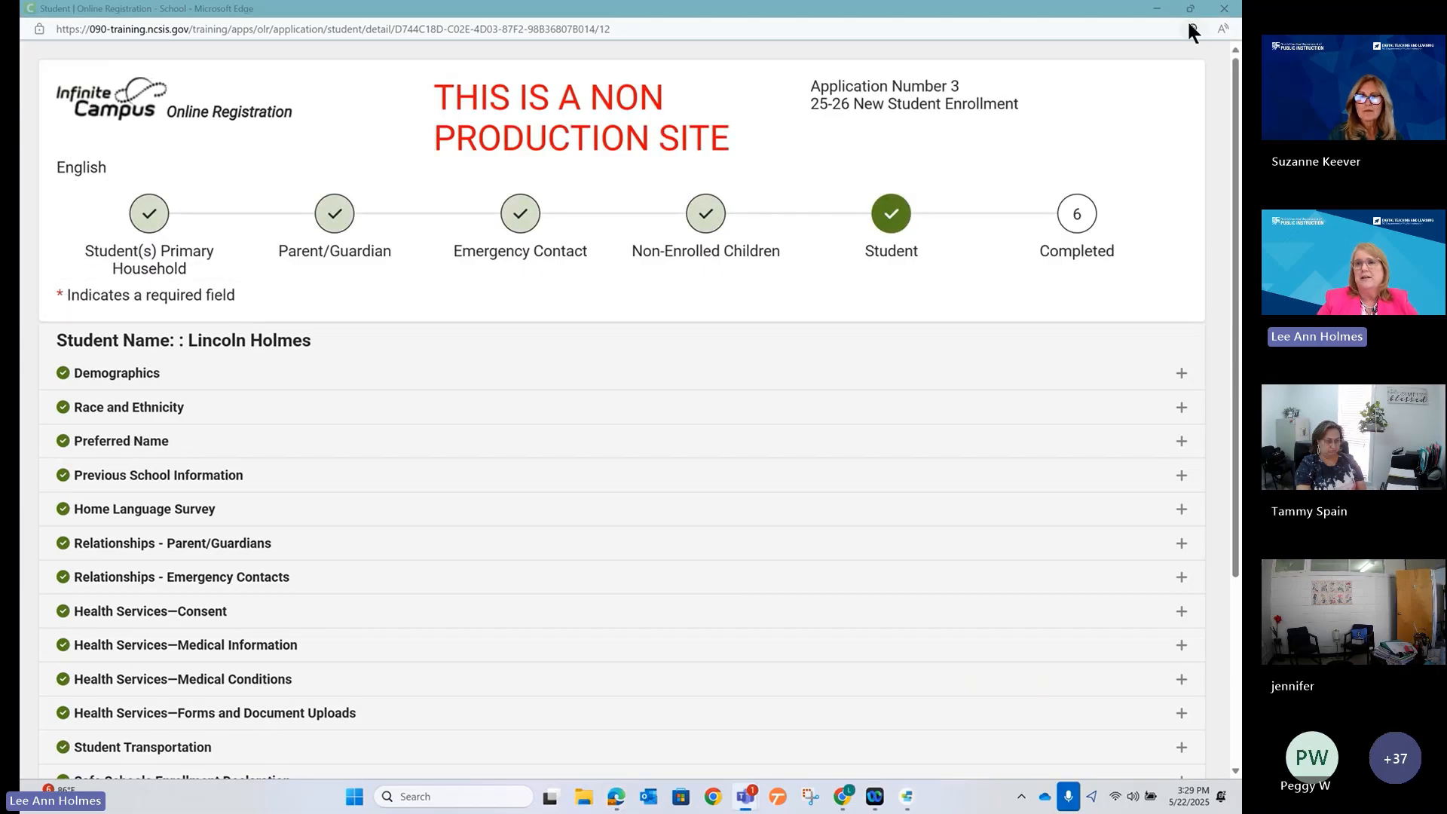
{"action": "left_click", "coordinate": [1155, 8]}
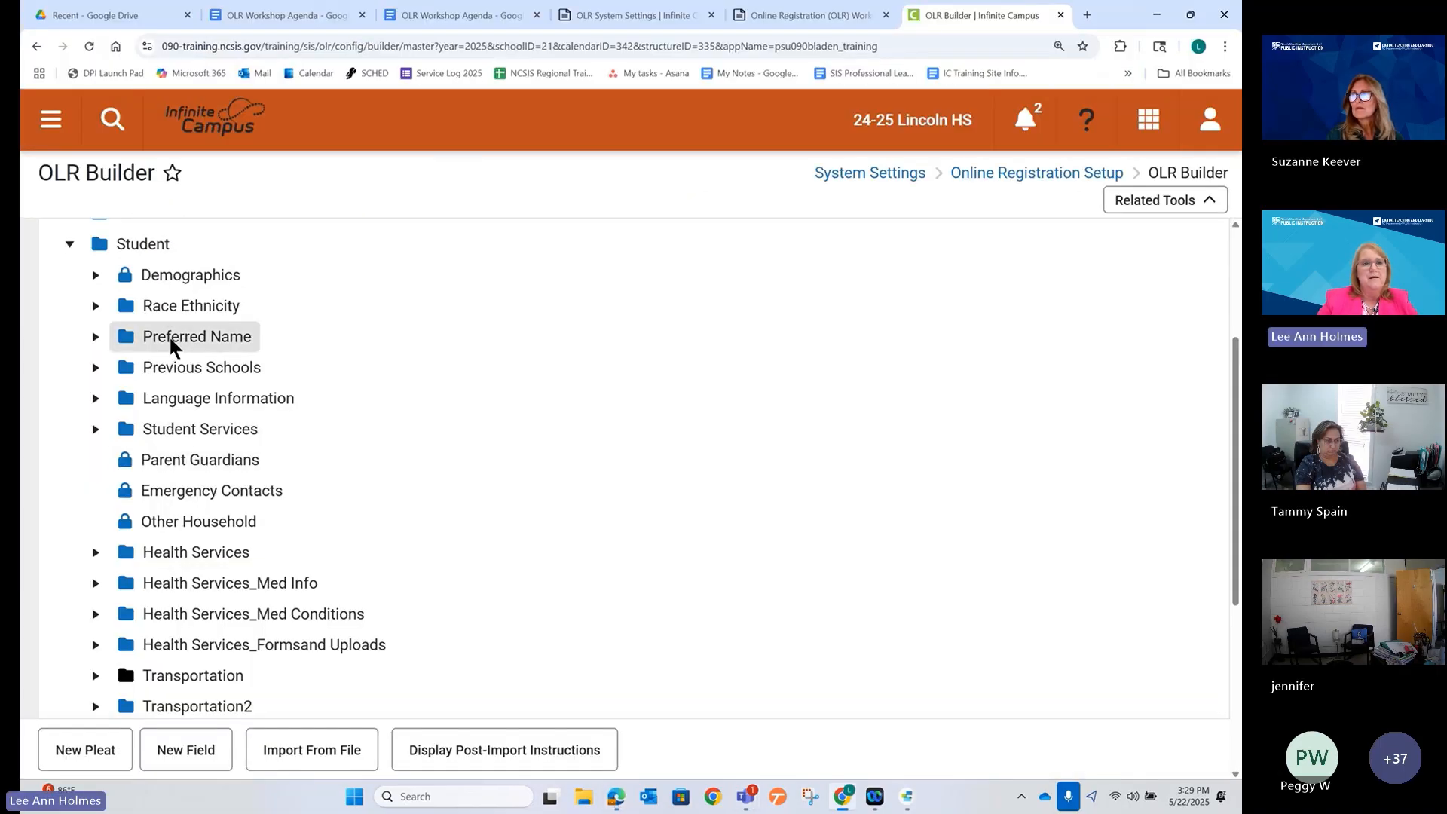
Set the Preferred Name pleat's Enabled option back to No and save it.
{"action": "left_click", "coordinate": [171, 337]}
{"action": "left_click", "coordinate": [113, 486]}
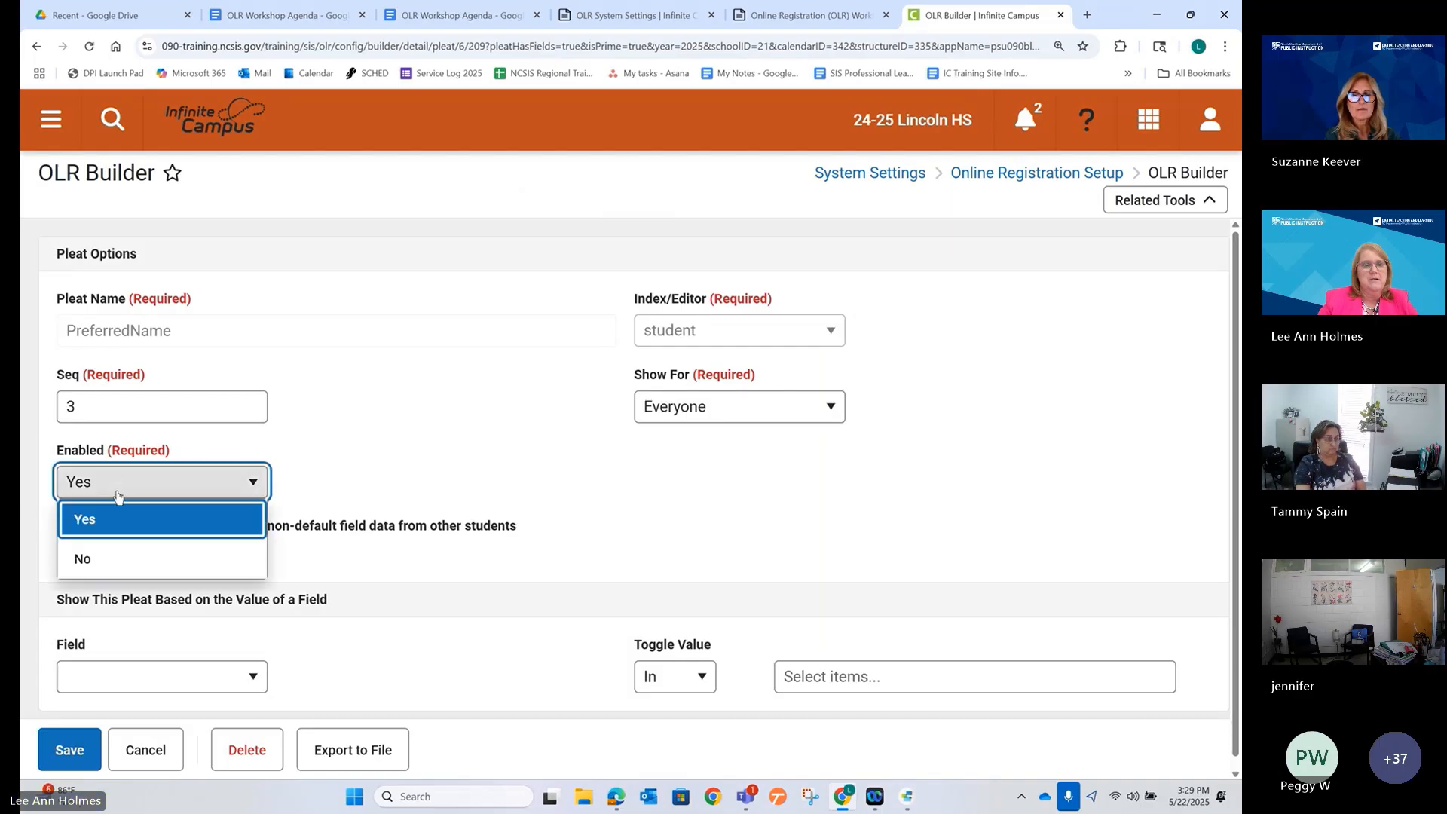
{"action": "left_click", "coordinate": [128, 568]}
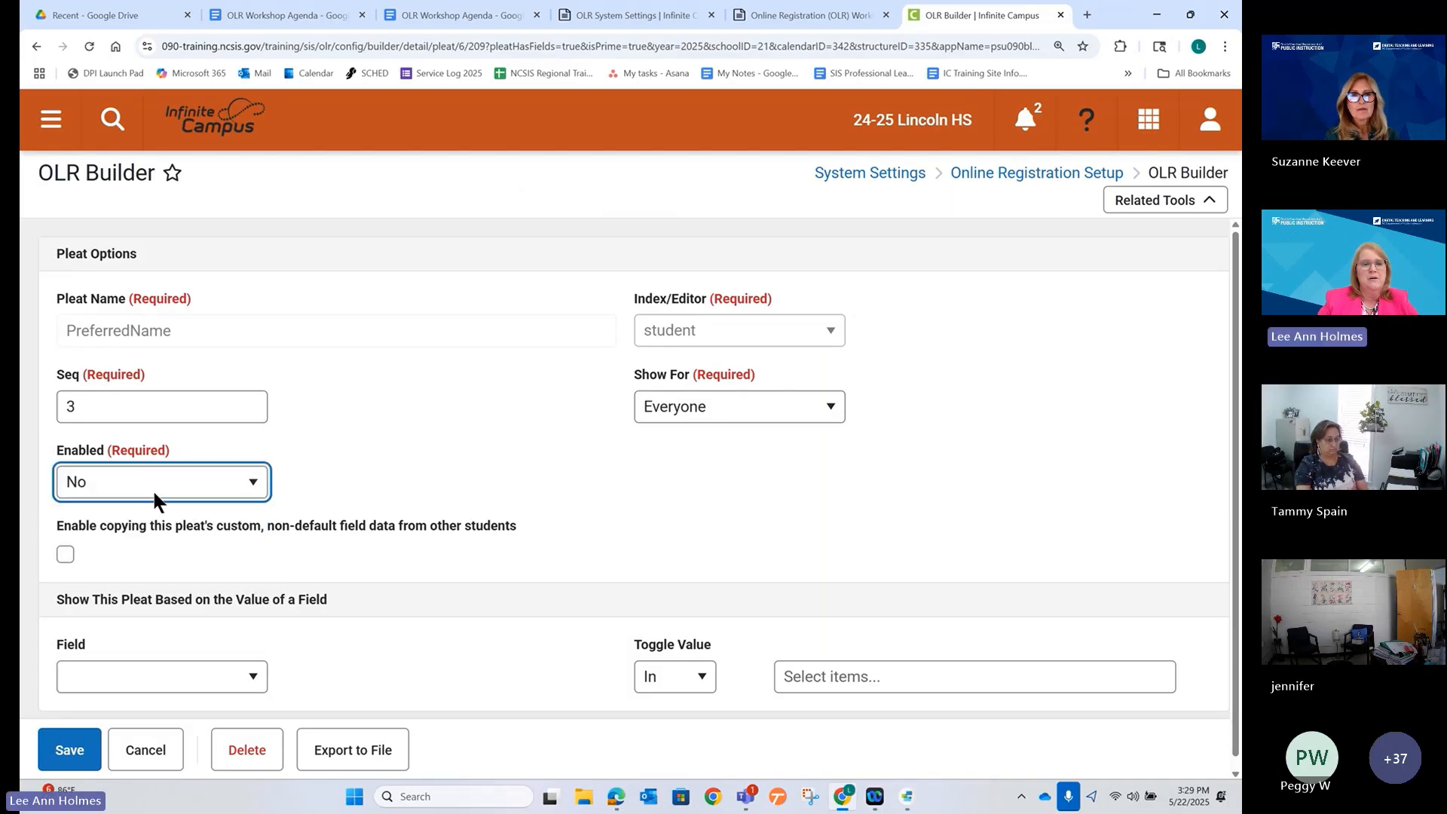
{"action": "left_click", "coordinate": [79, 761]}
{"action": "scroll", "coordinate": [445, 461], "scroll_direction": "down", "scroll_amount": 2}
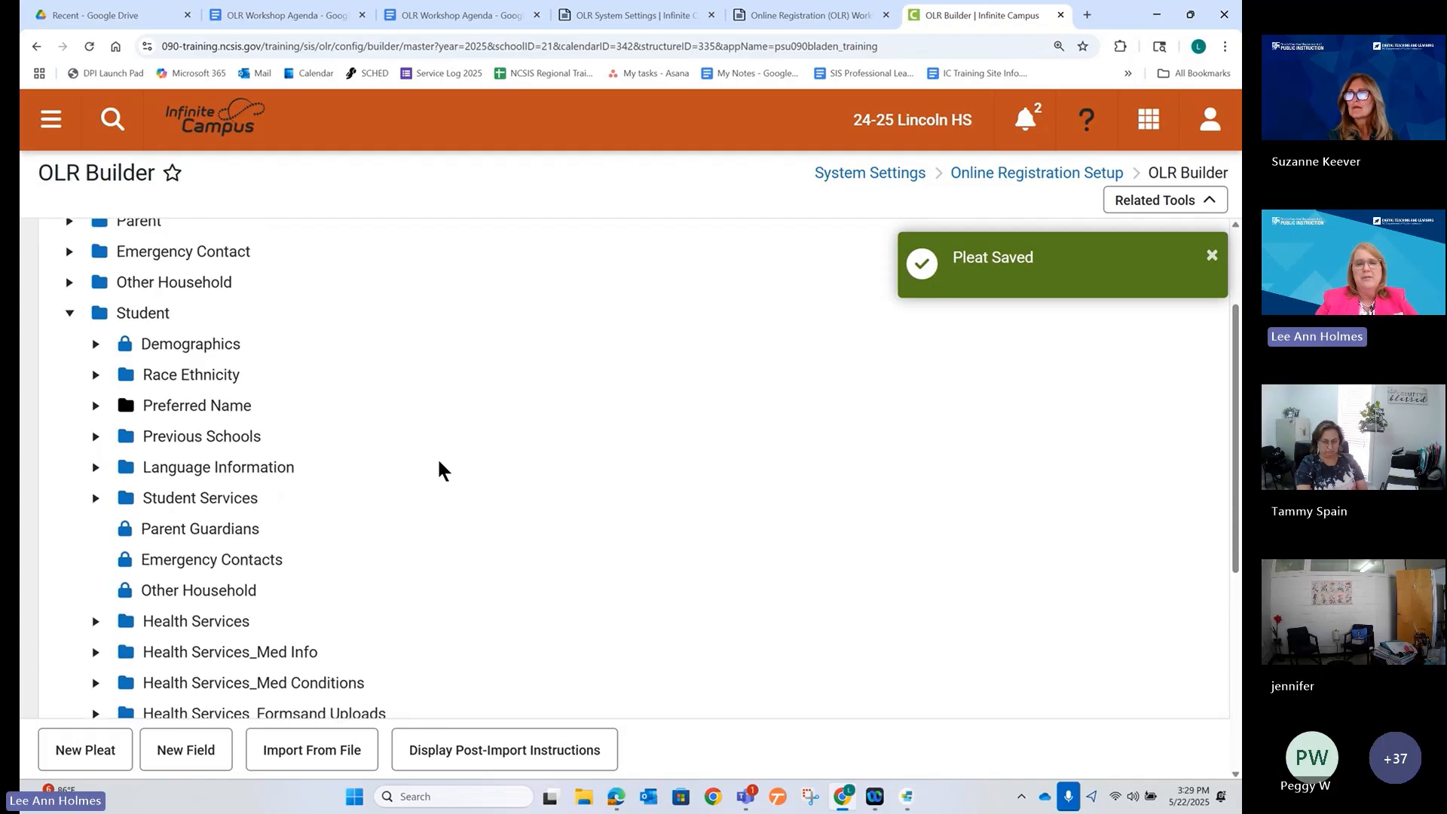
{"action": "scroll", "coordinate": [440, 469], "scroll_direction": "down", "scroll_amount": 1}
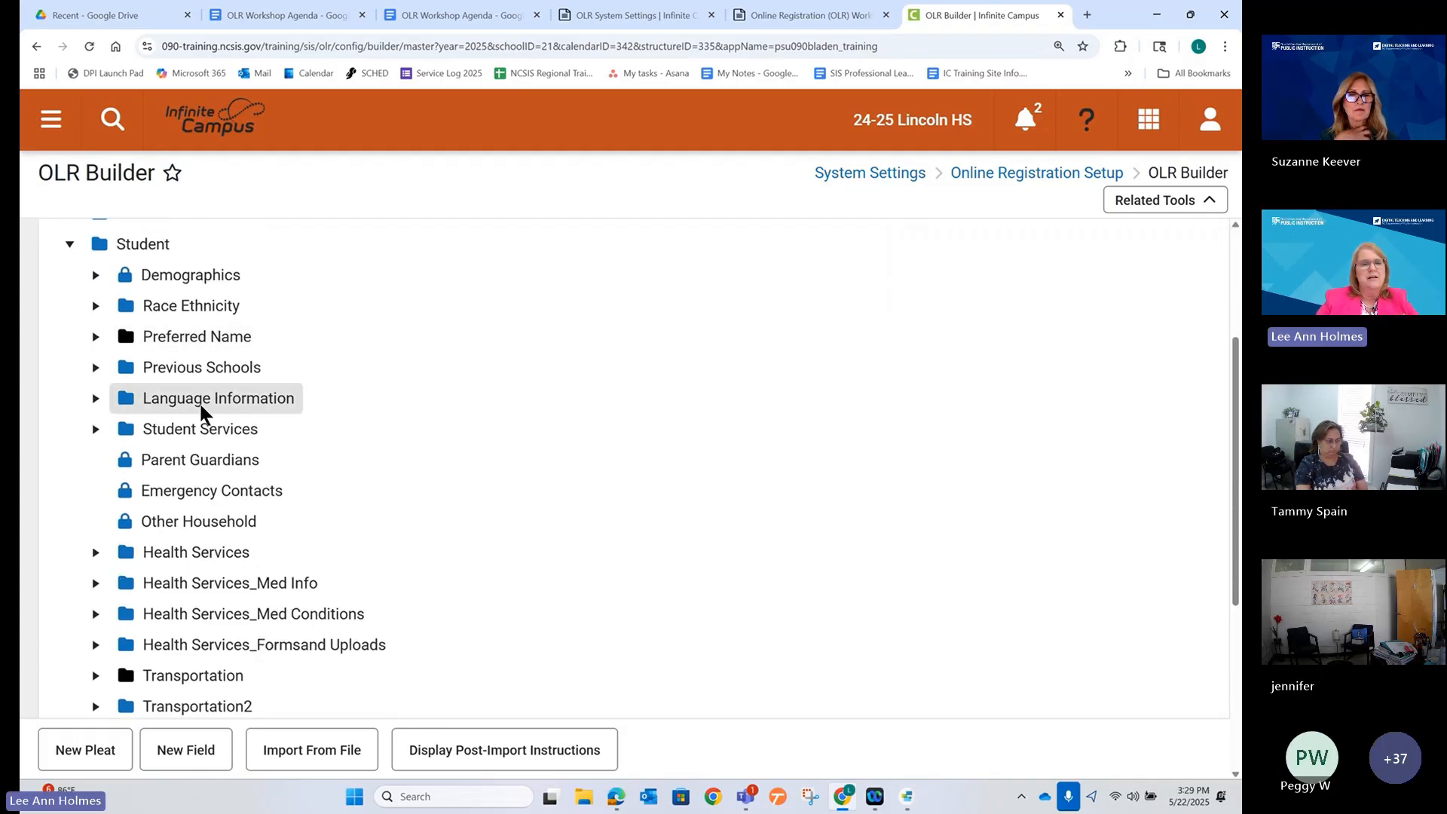
{"action": "scroll", "coordinate": [329, 398], "scroll_direction": "down", "scroll_amount": 2}
{"action": "scroll", "coordinate": [328, 389], "scroll_direction": "down", "scroll_amount": 3}
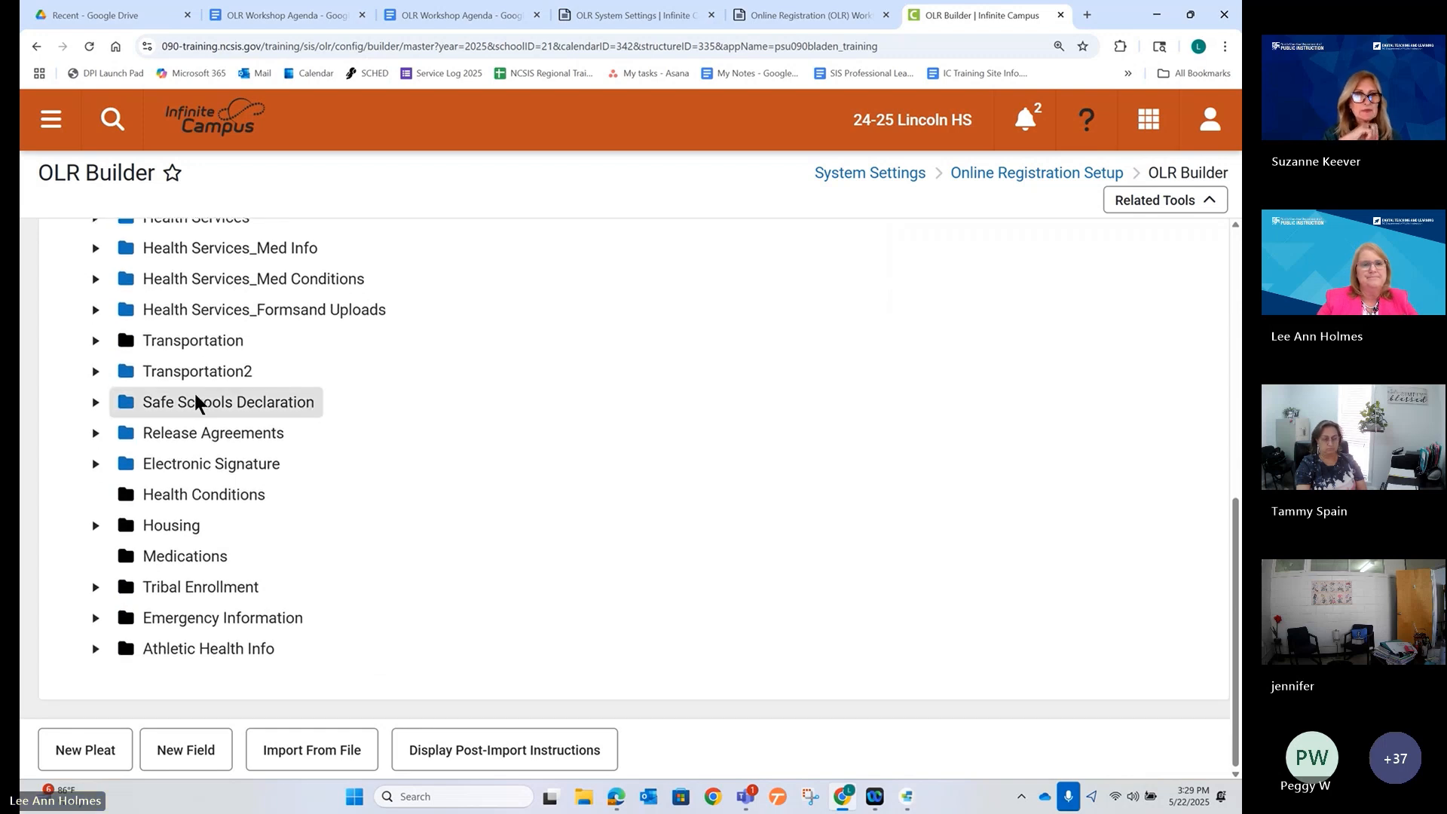
{"action": "left_click", "coordinate": [169, 337]}
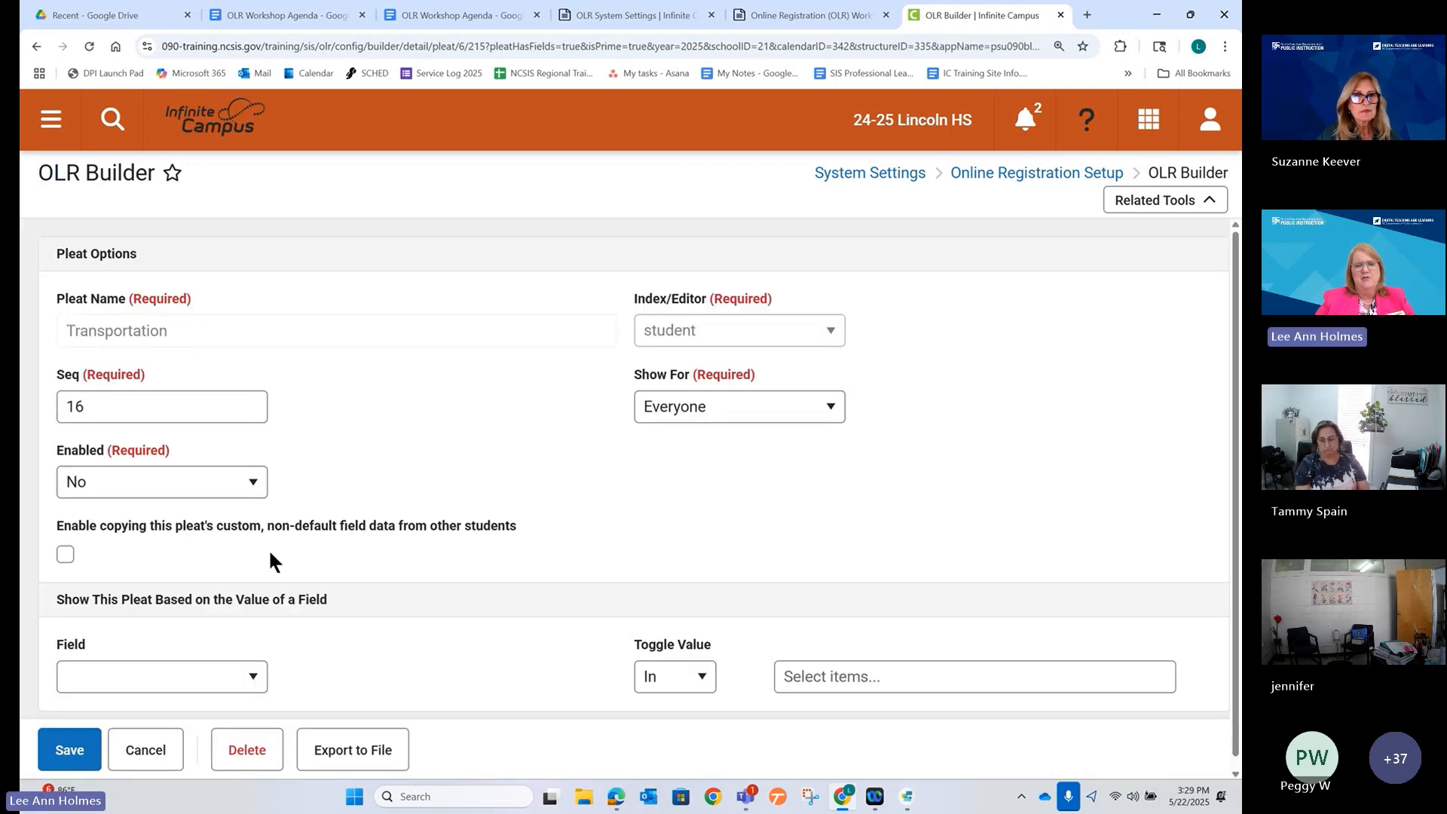
{"action": "left_click", "coordinate": [165, 772]}
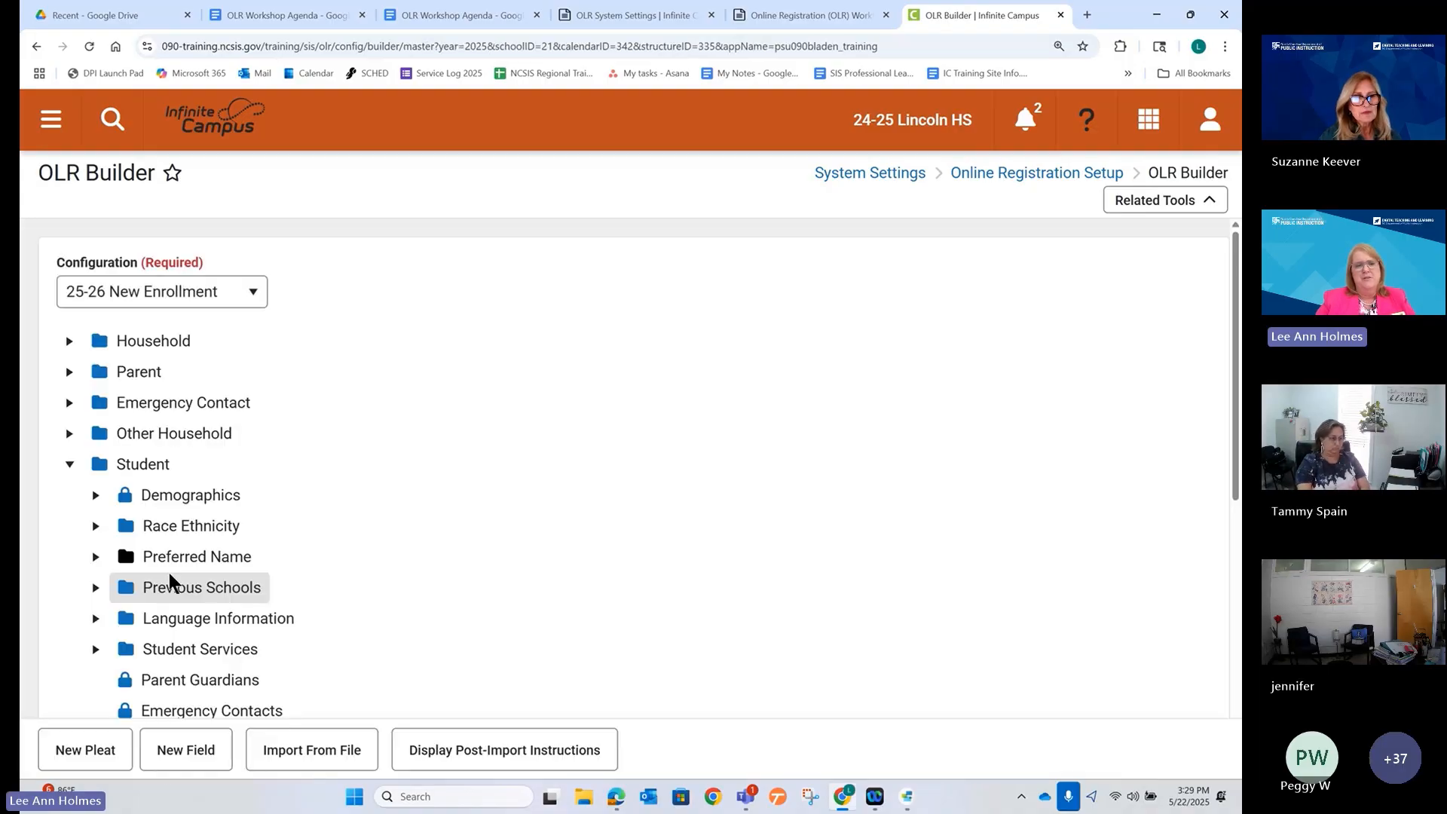
{"action": "scroll", "coordinate": [265, 535], "scroll_direction": "down", "scroll_amount": 8}
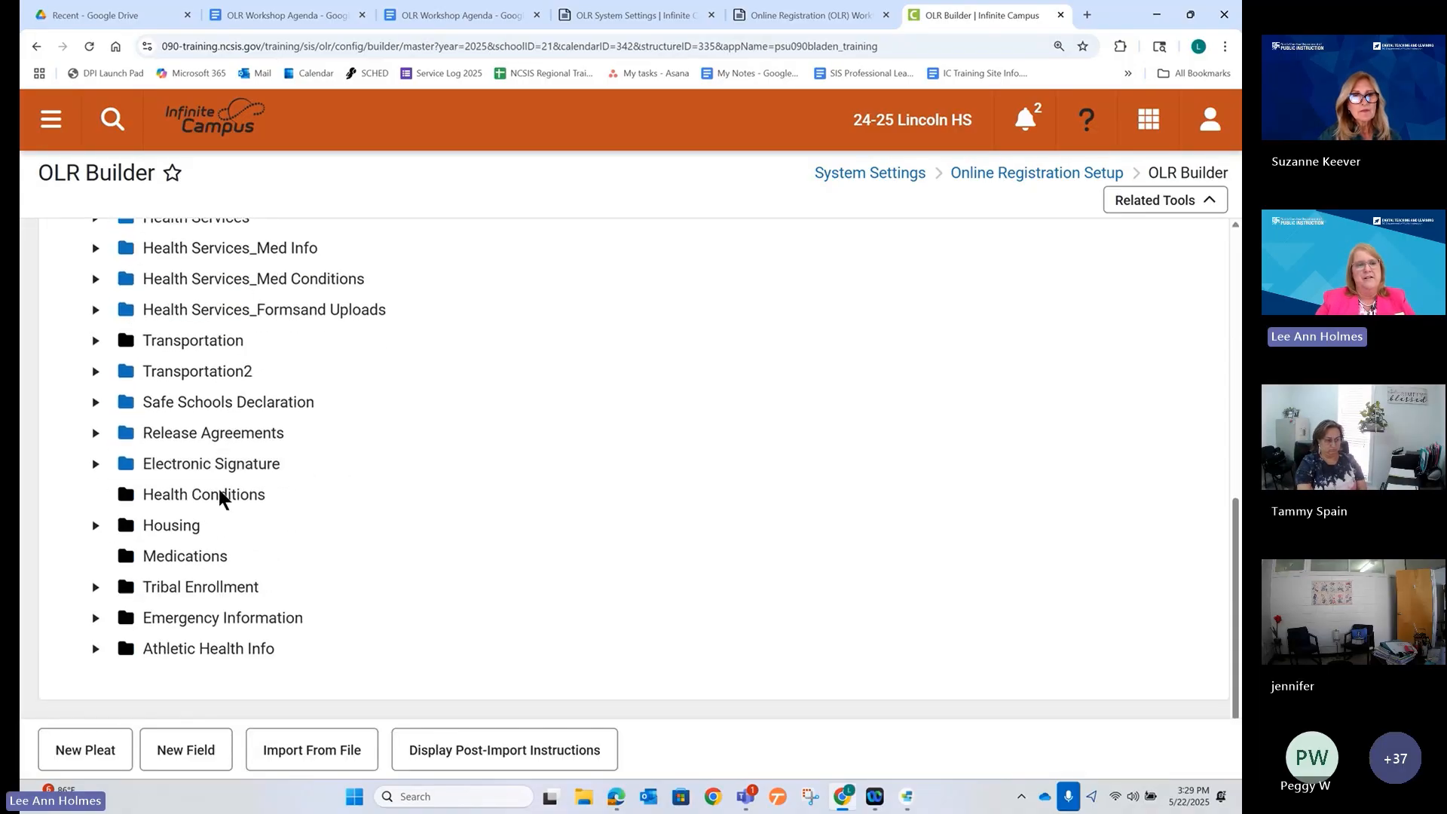
{"action": "left_click", "coordinate": [163, 346]}
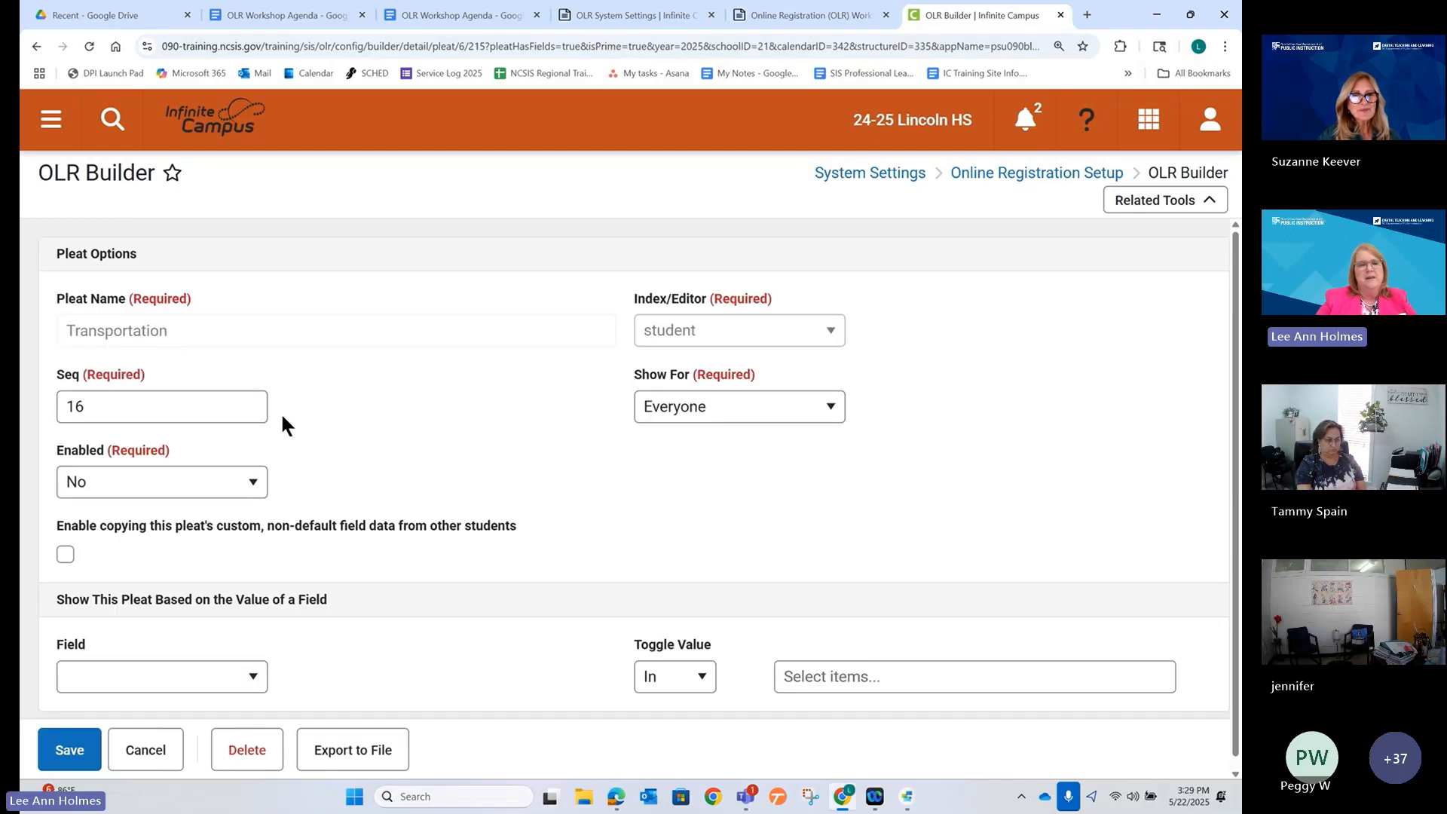
{"action": "scroll", "coordinate": [351, 466], "scroll_direction": "down", "scroll_amount": 1}
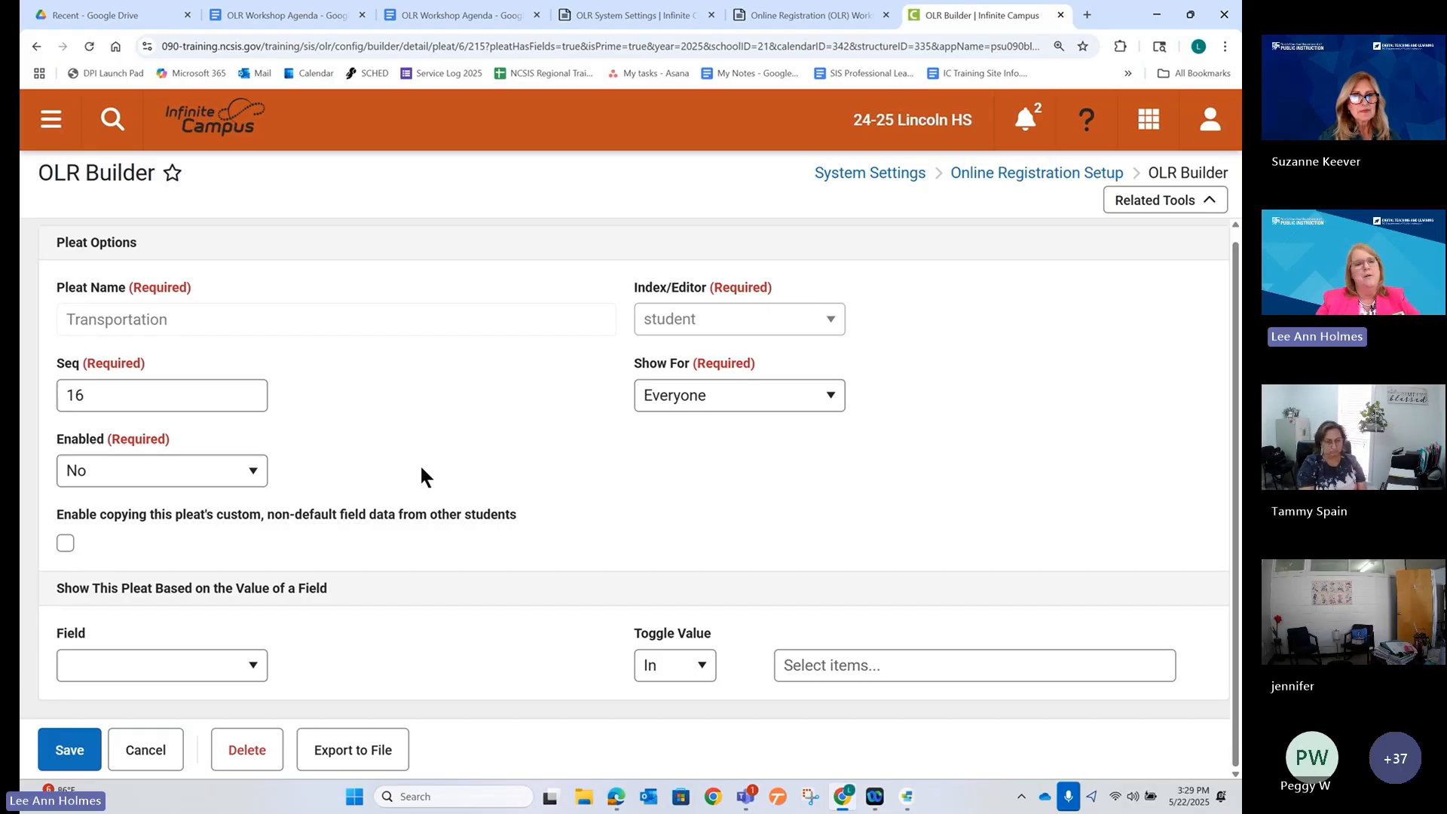
{"action": "left_click", "coordinate": [247, 750]}
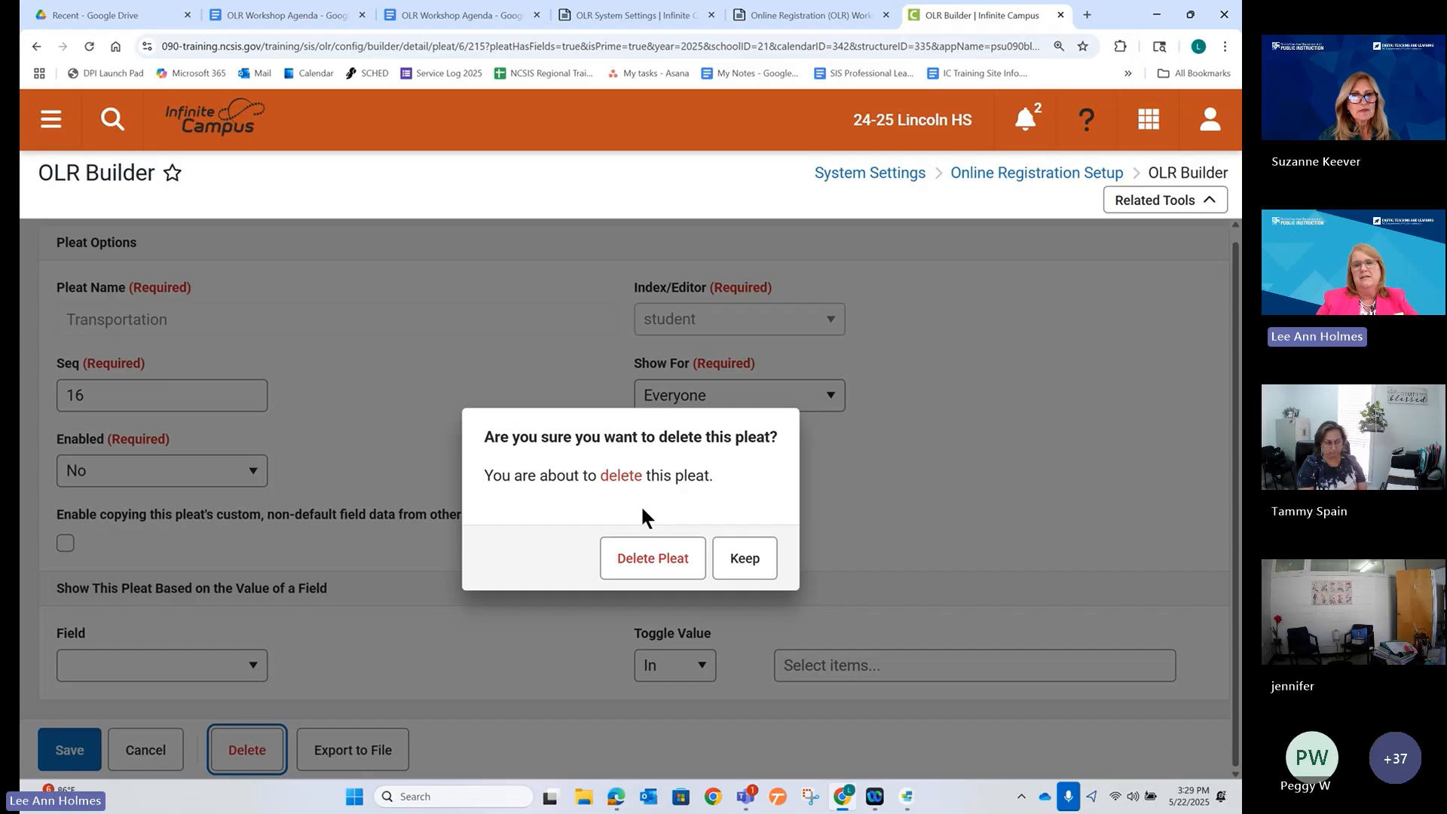
{"action": "left_click", "coordinate": [647, 559]}
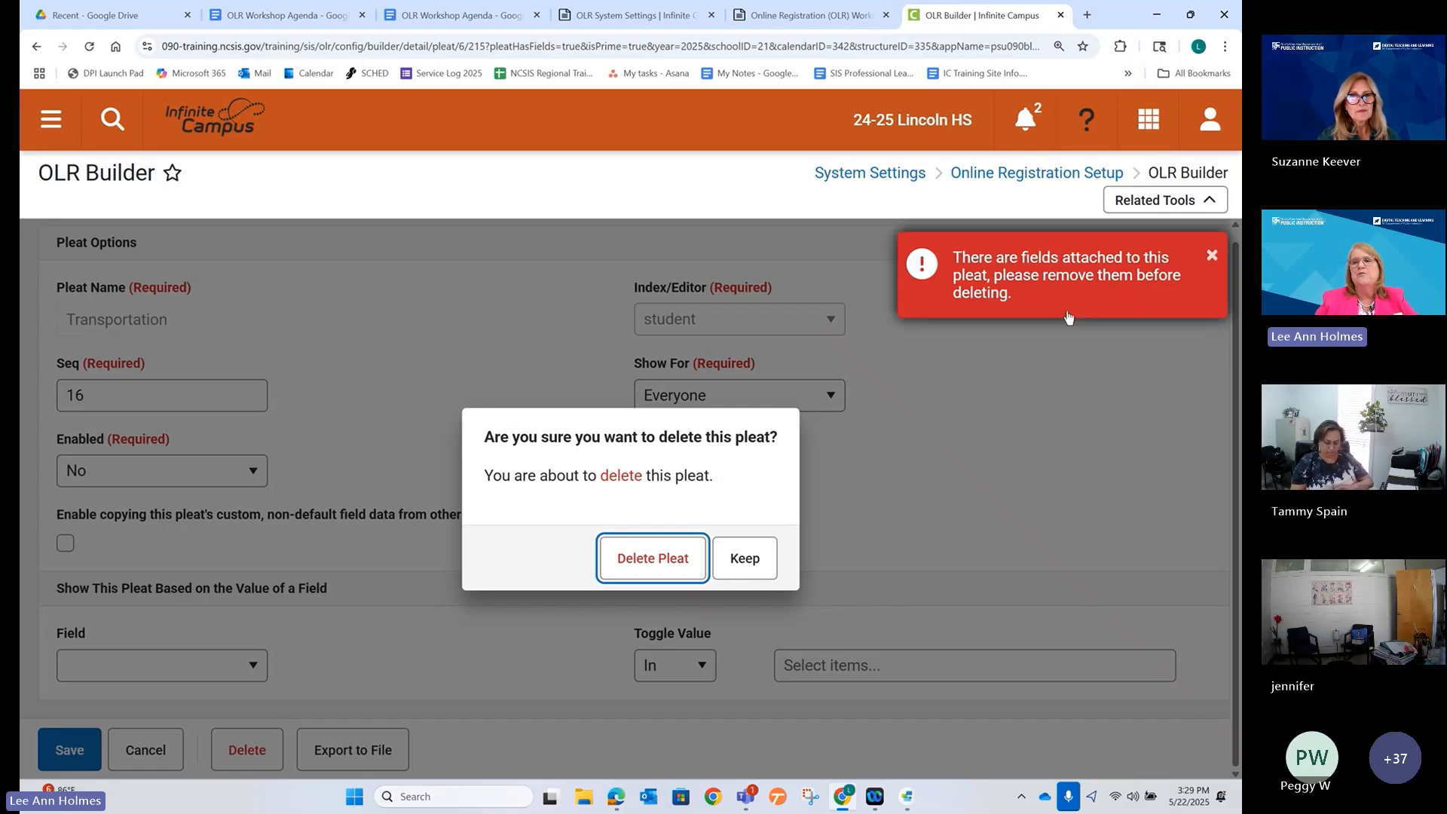
{"action": "left_click", "coordinate": [1211, 256]}
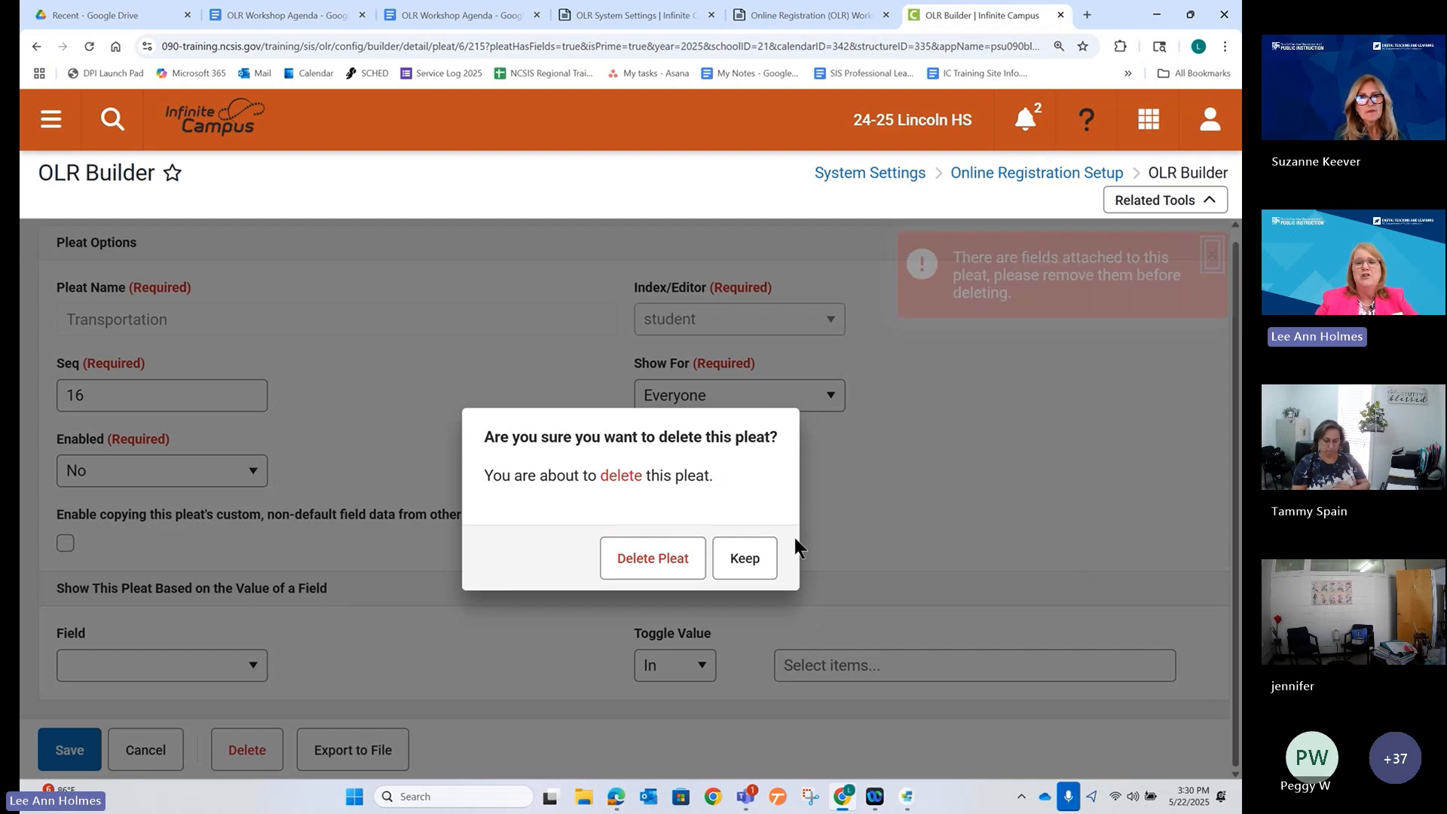
{"action": "left_click", "coordinate": [762, 558]}
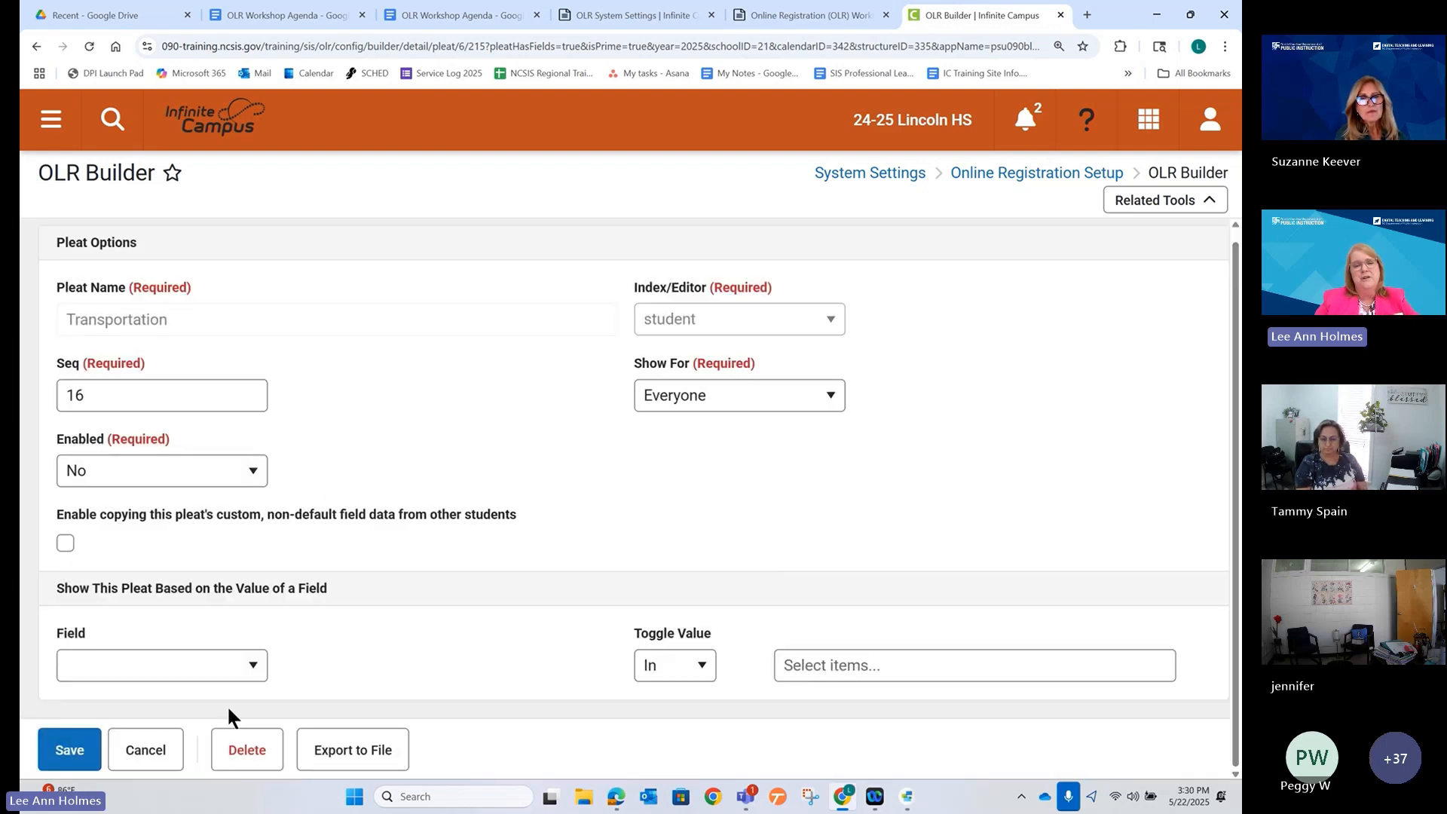
{"action": "left_click", "coordinate": [146, 750]}
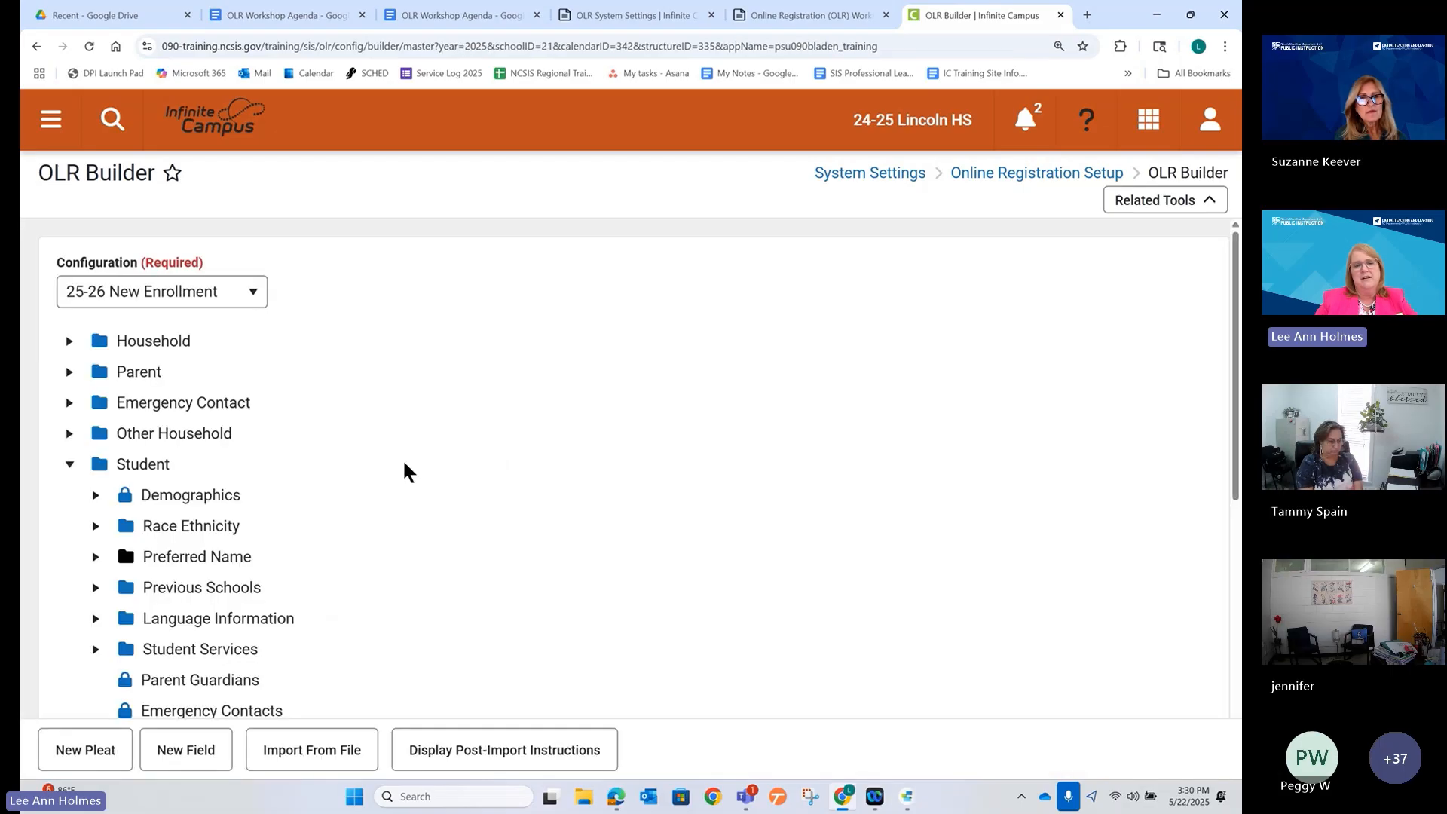
Scroll to the Transportation2 pleat, set Enabled to No, and save it.
{"action": "scroll", "coordinate": [219, 536], "scroll_direction": "down", "scroll_amount": 2}
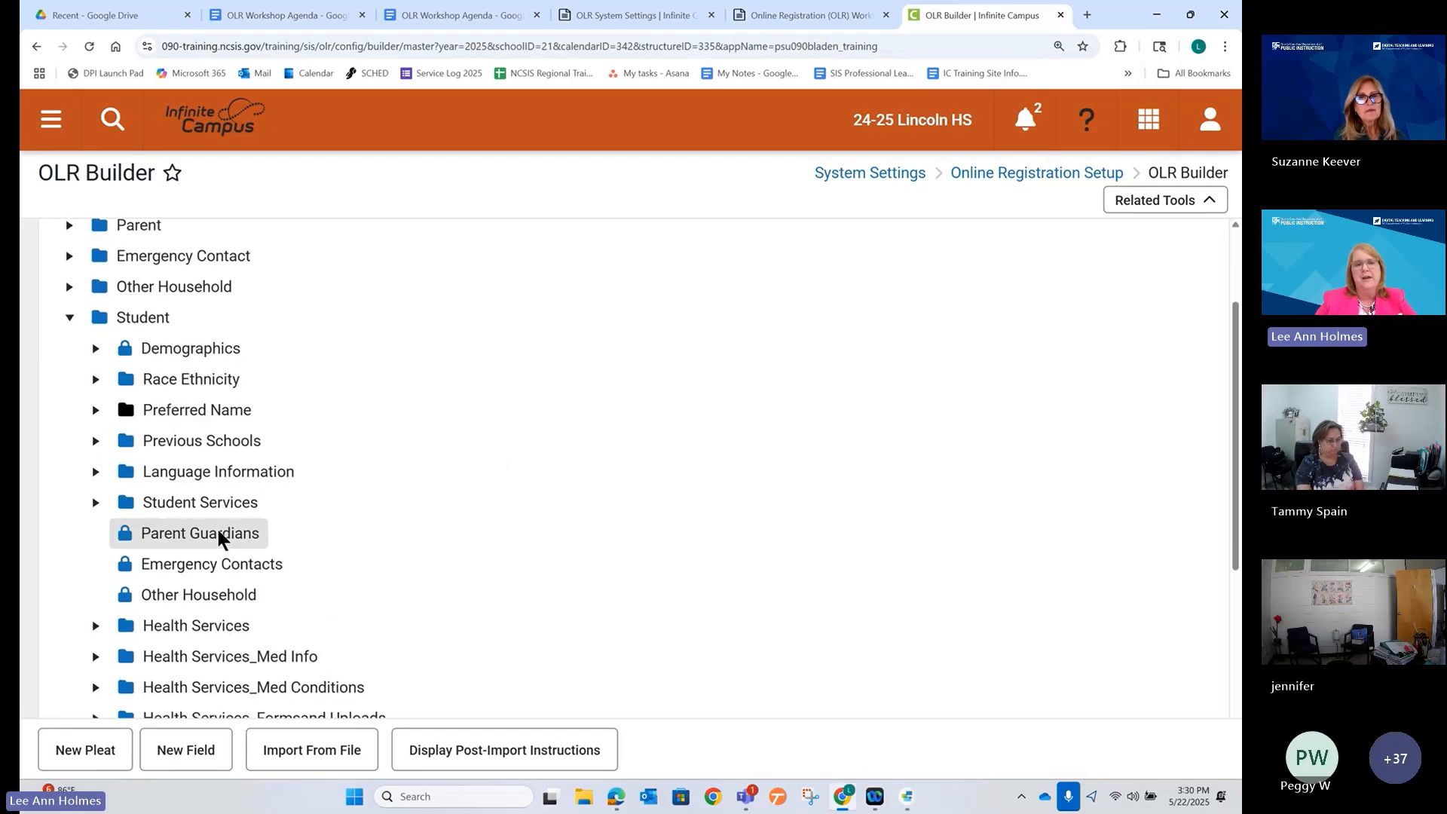
{"action": "scroll", "coordinate": [218, 537], "scroll_direction": "down", "scroll_amount": 5}
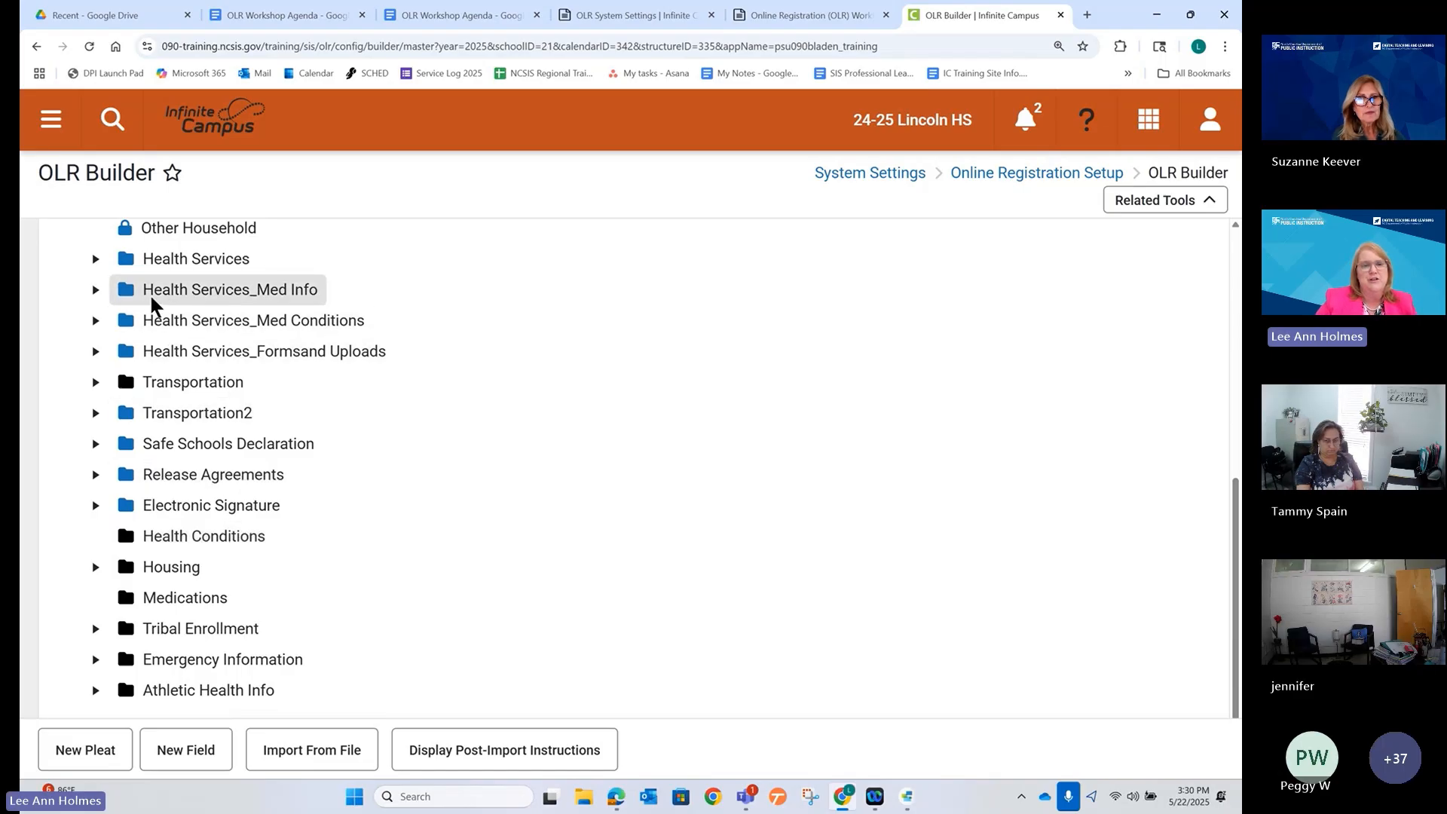
{"action": "left_click", "coordinate": [180, 411]}
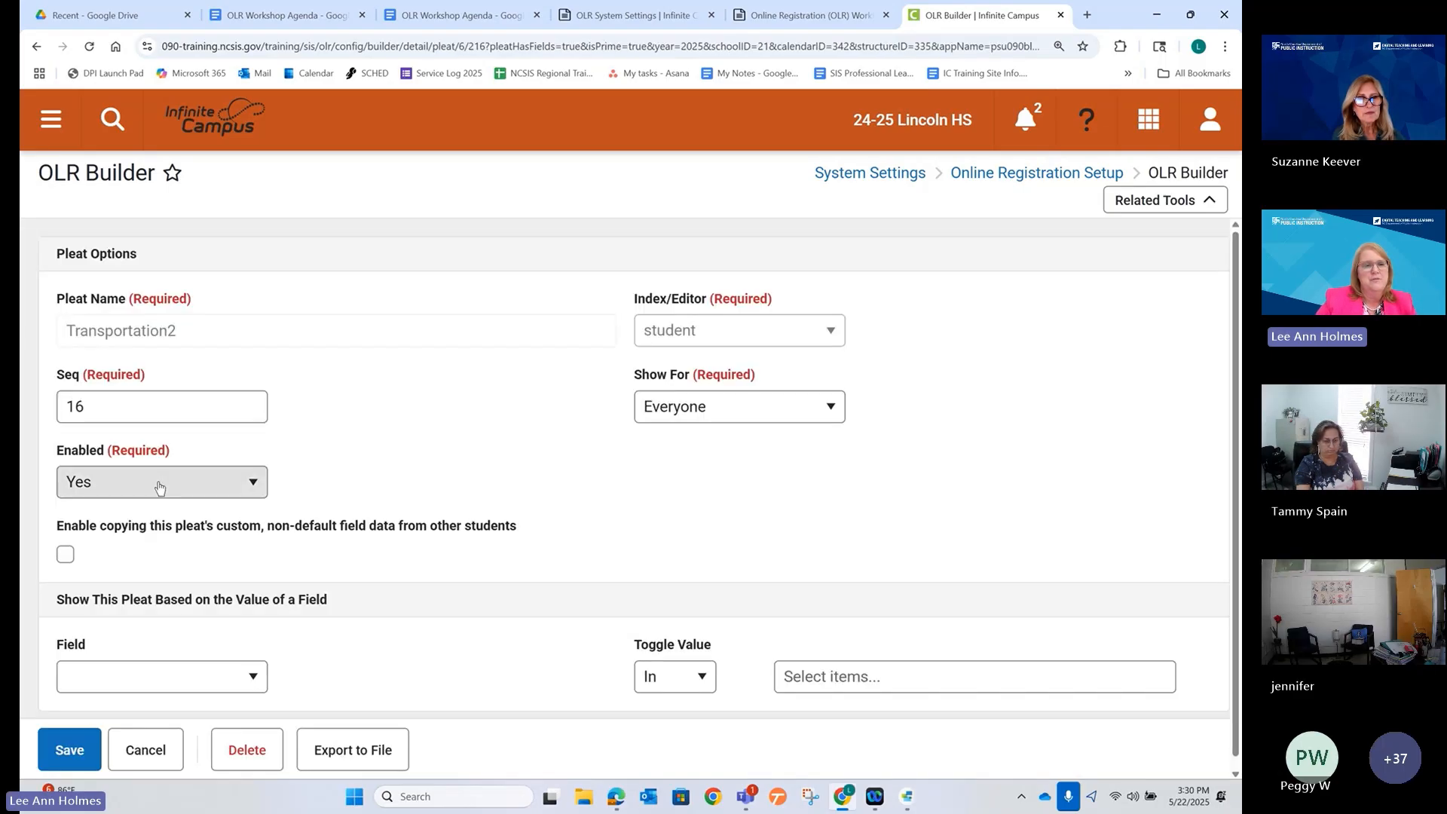
{"action": "left_click", "coordinate": [136, 481]}
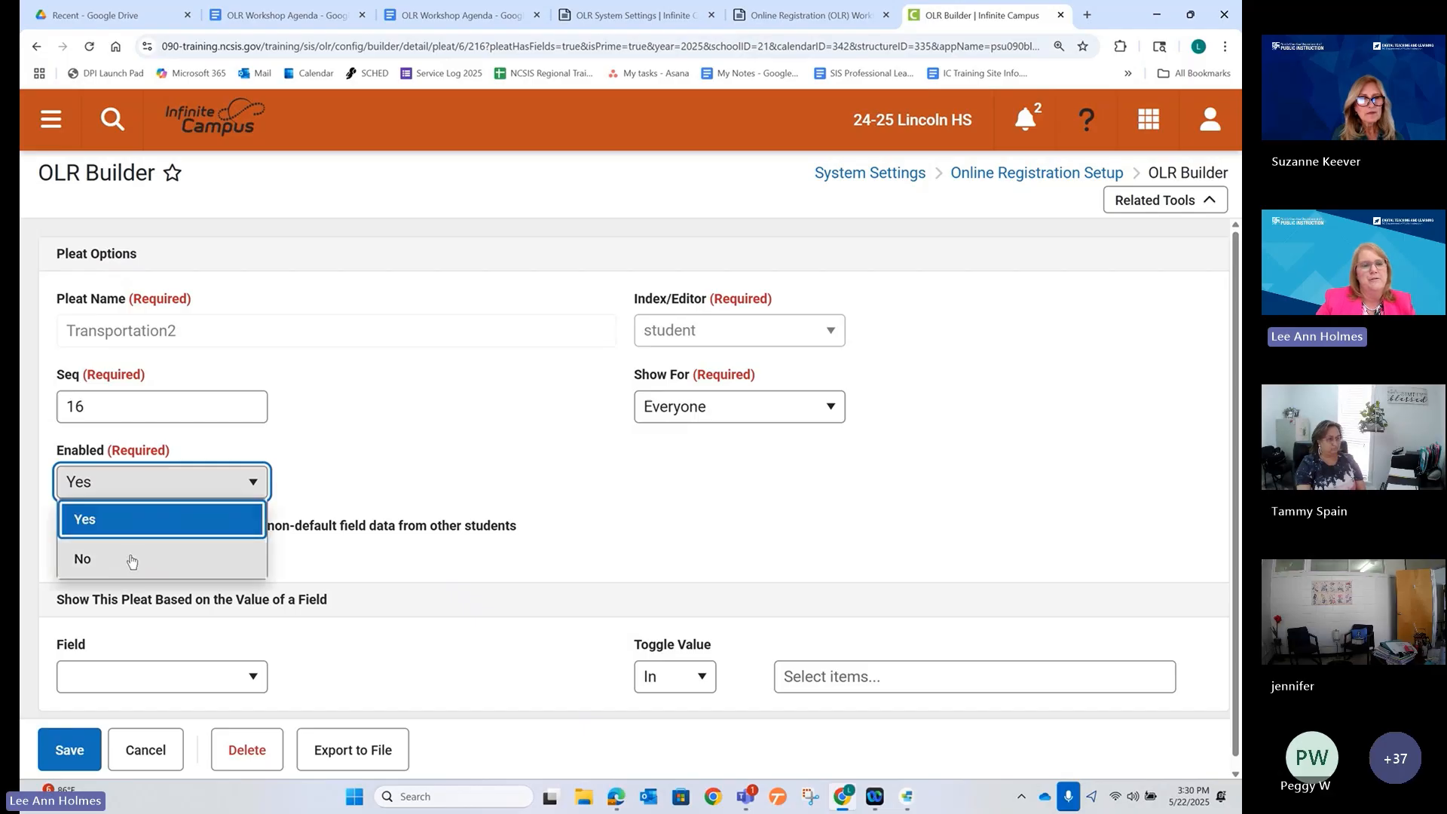
{"action": "left_click", "coordinate": [91, 556]}
{"action": "left_click", "coordinate": [69, 750]}
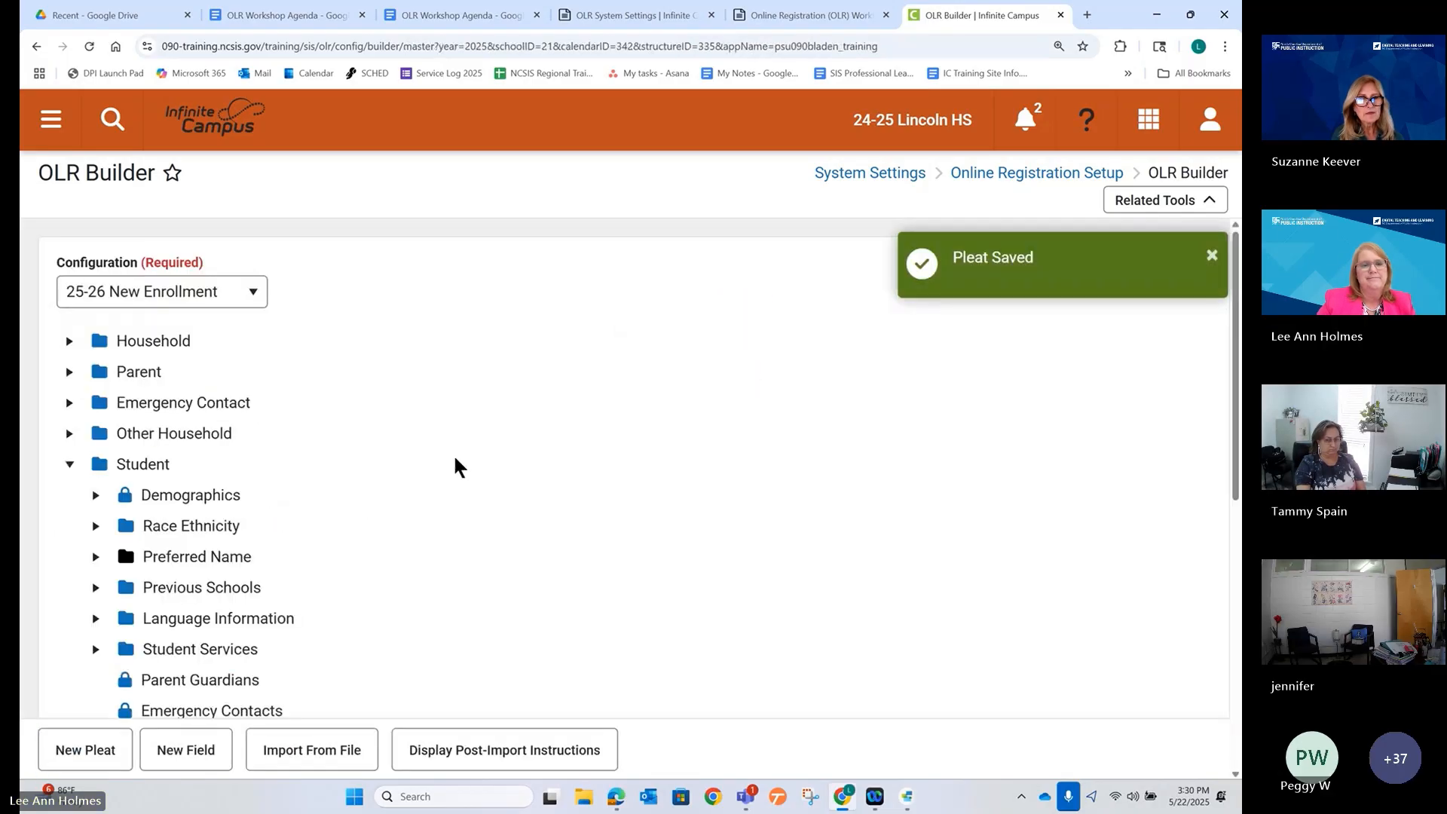
{"action": "scroll", "coordinate": [445, 452], "scroll_direction": "down", "scroll_amount": 3}
{"action": "scroll", "coordinate": [428, 452], "scroll_direction": "down", "scroll_amount": 3}
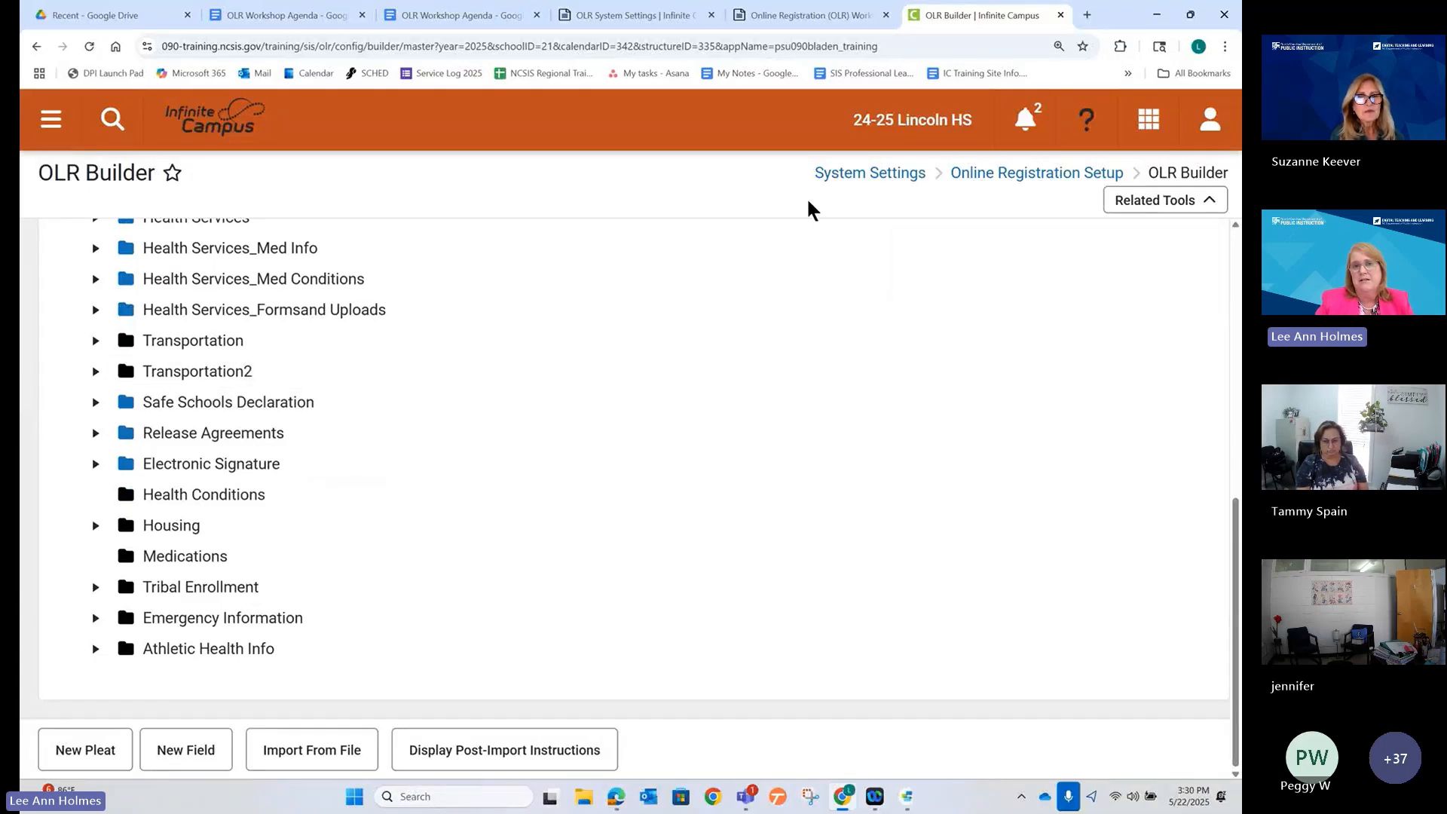
{"action": "left_click", "coordinate": [405, 18]}
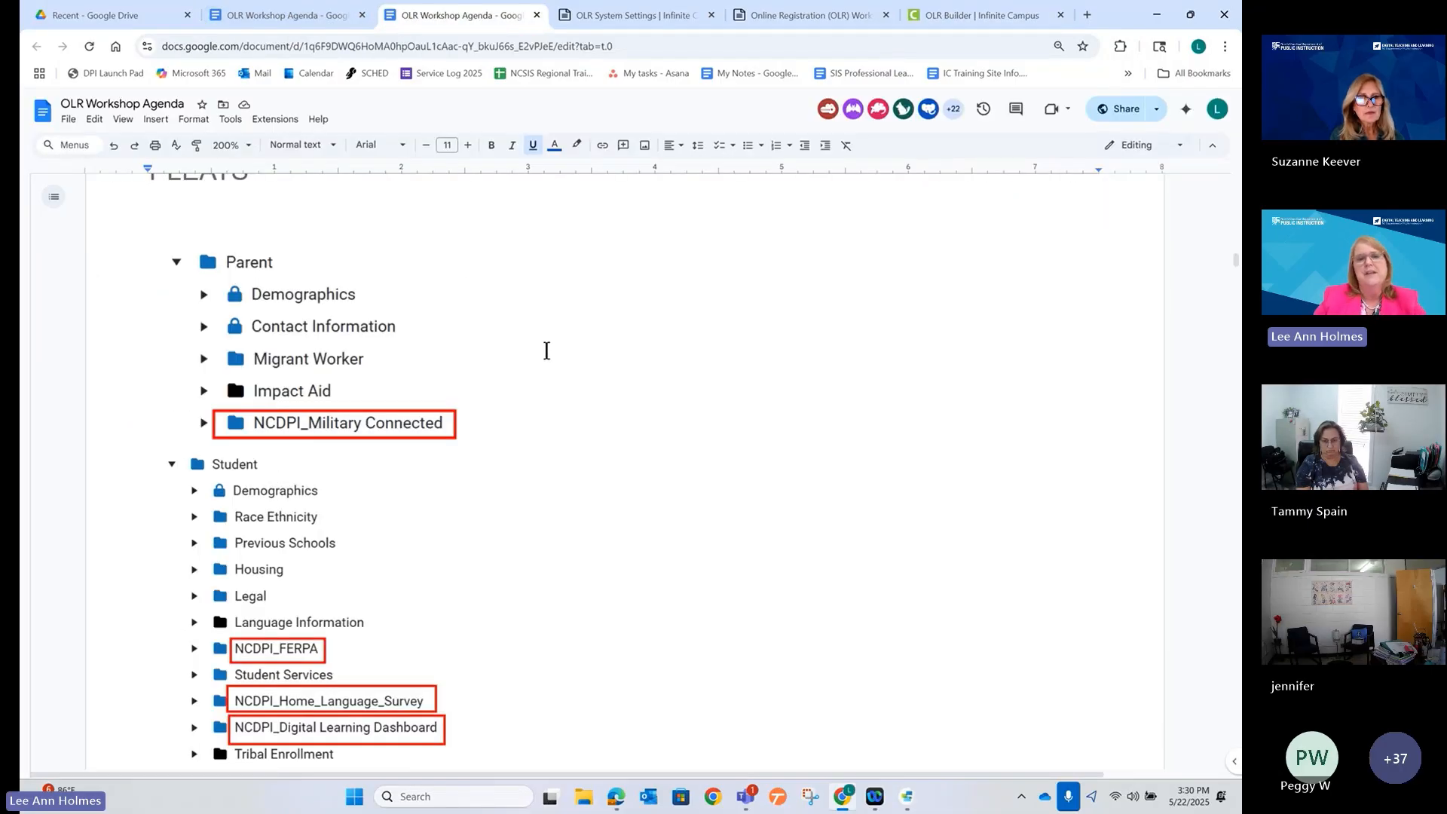
Scroll the OLR Workshop Agenda down to the Online Registration Student-step screenshot.
{"action": "scroll", "coordinate": [539, 349], "scroll_direction": "down", "scroll_amount": 1}
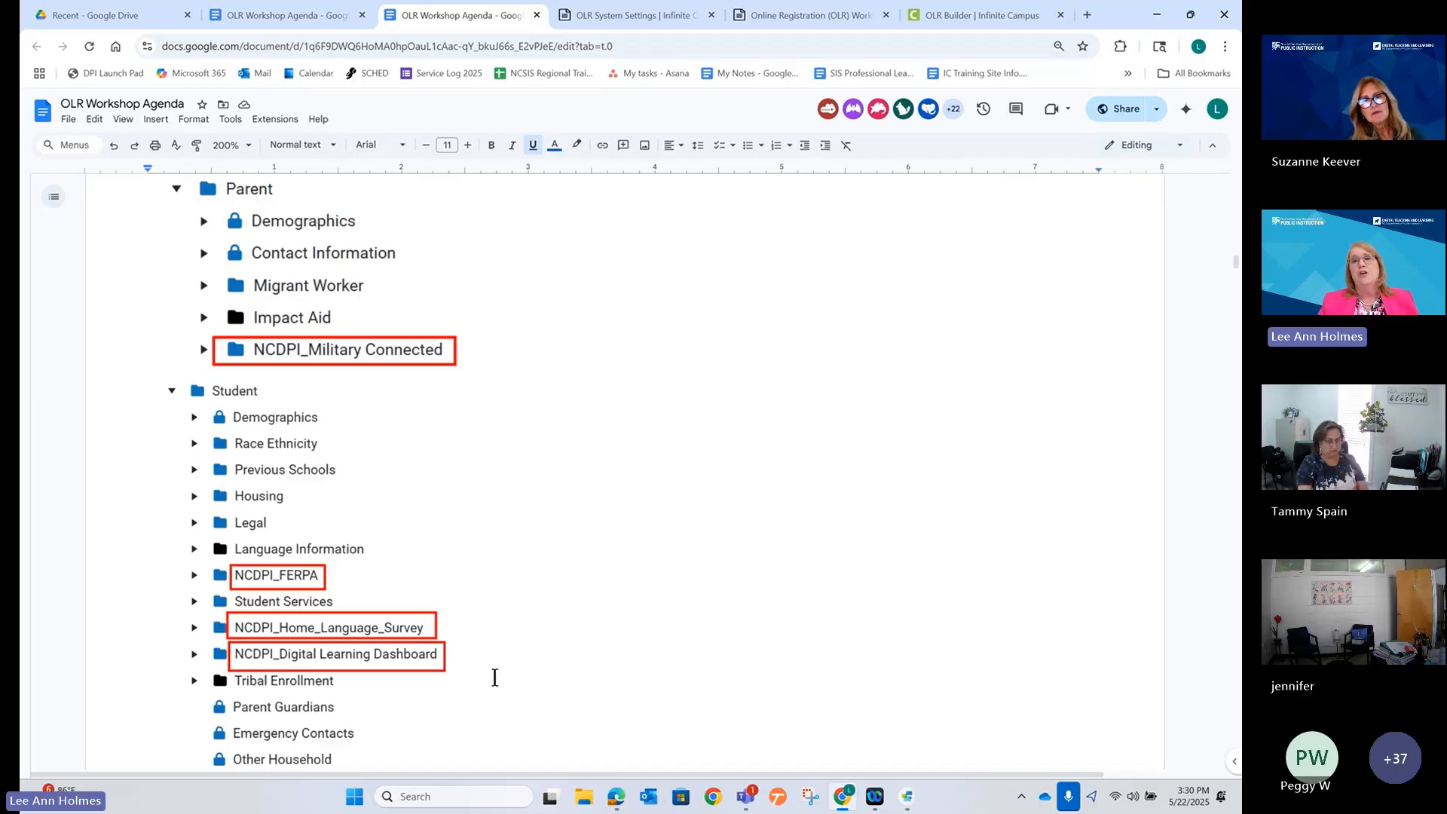
{"action": "left_click", "coordinate": [947, 12]}
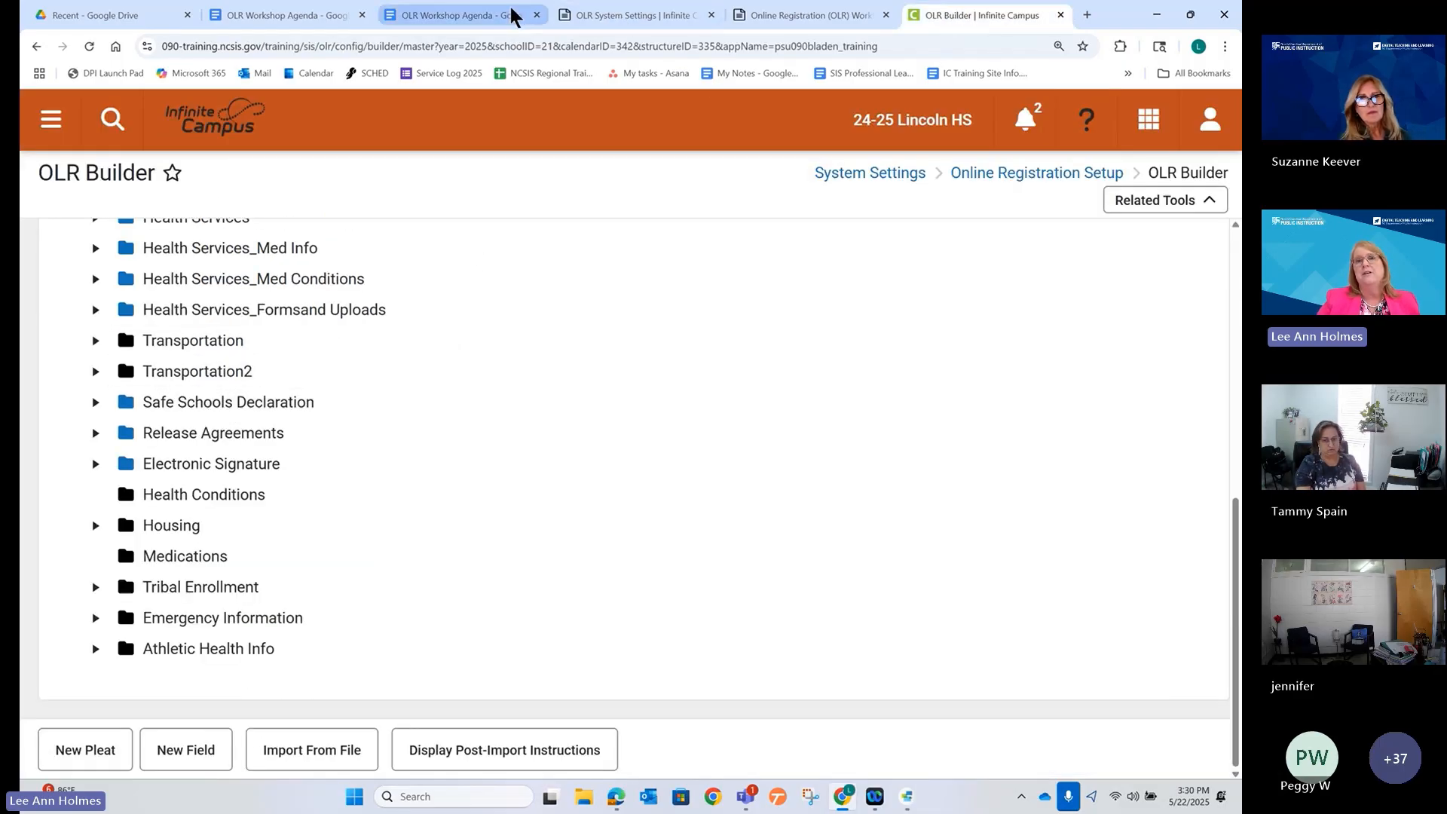
{"action": "left_click", "coordinate": [471, 16]}
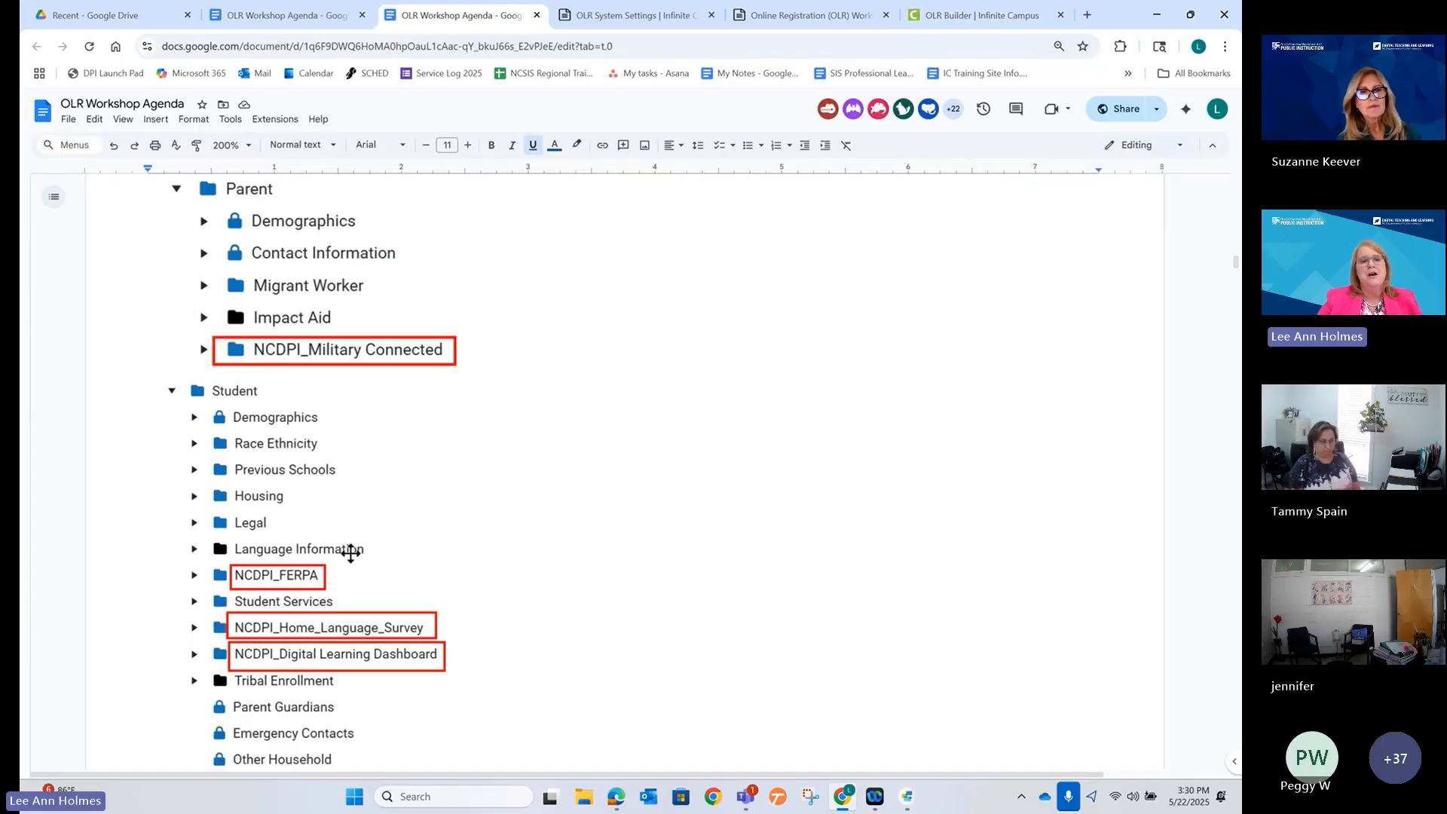
{"action": "scroll", "coordinate": [349, 546], "scroll_direction": "down", "scroll_amount": 2}
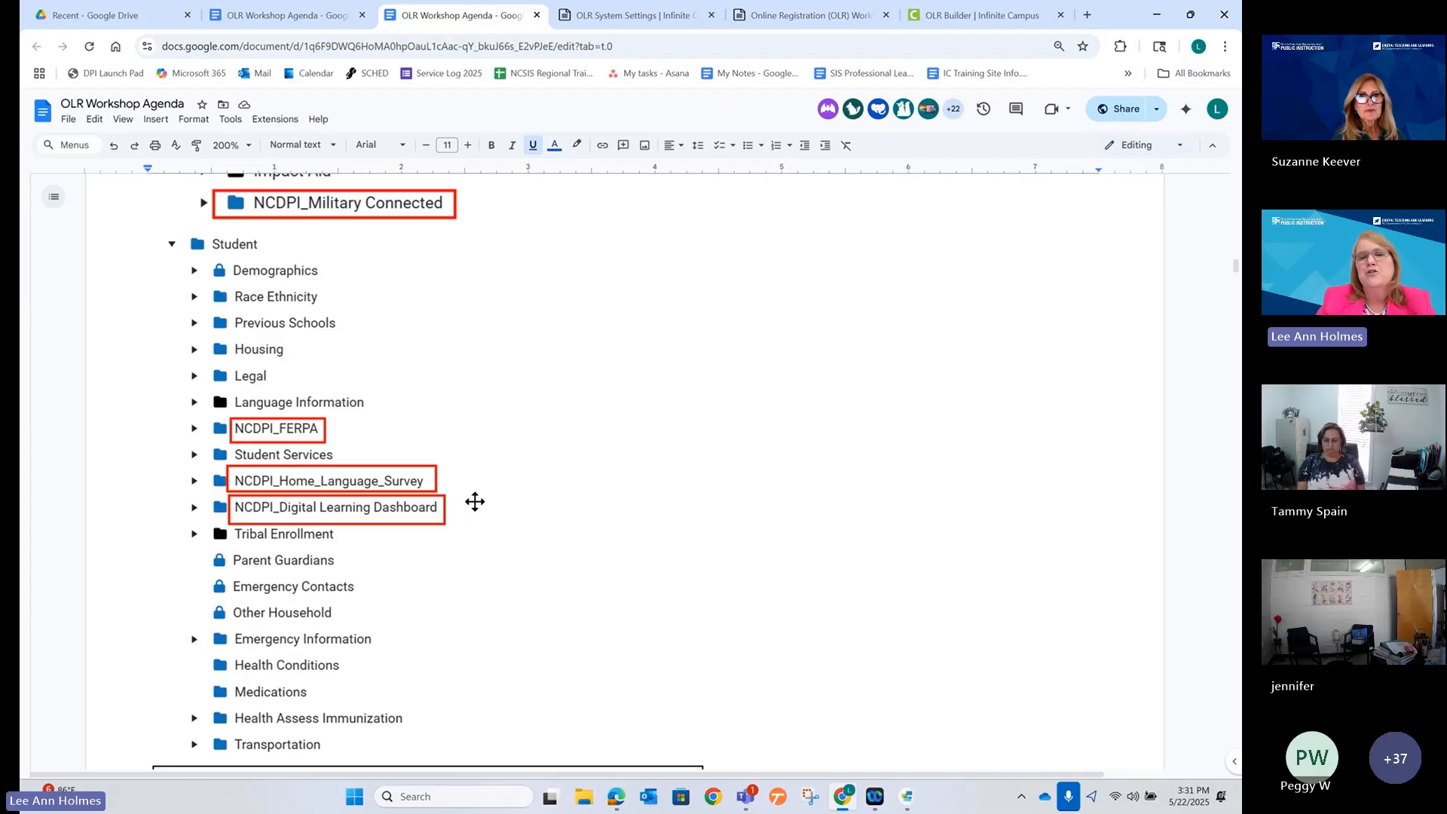
{"action": "scroll", "coordinate": [476, 501], "scroll_direction": "down", "scroll_amount": 1}
{"action": "scroll", "coordinate": [481, 477], "scroll_direction": "down", "scroll_amount": 6}
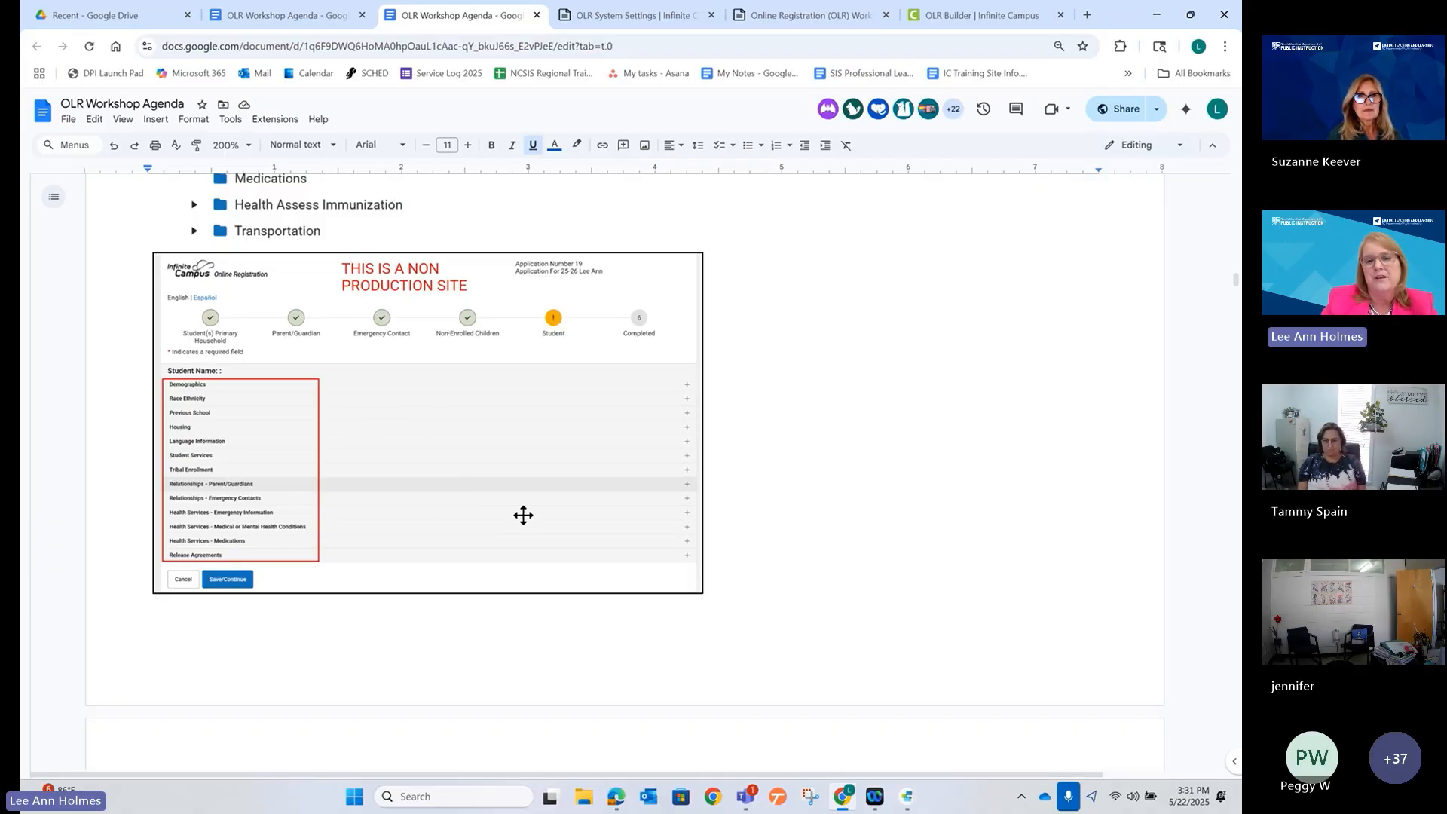
Scroll through the Student Services OLR Fields list, then go back to OLR Builder.
{"action": "scroll", "coordinate": [523, 513], "scroll_direction": "down", "scroll_amount": 7}
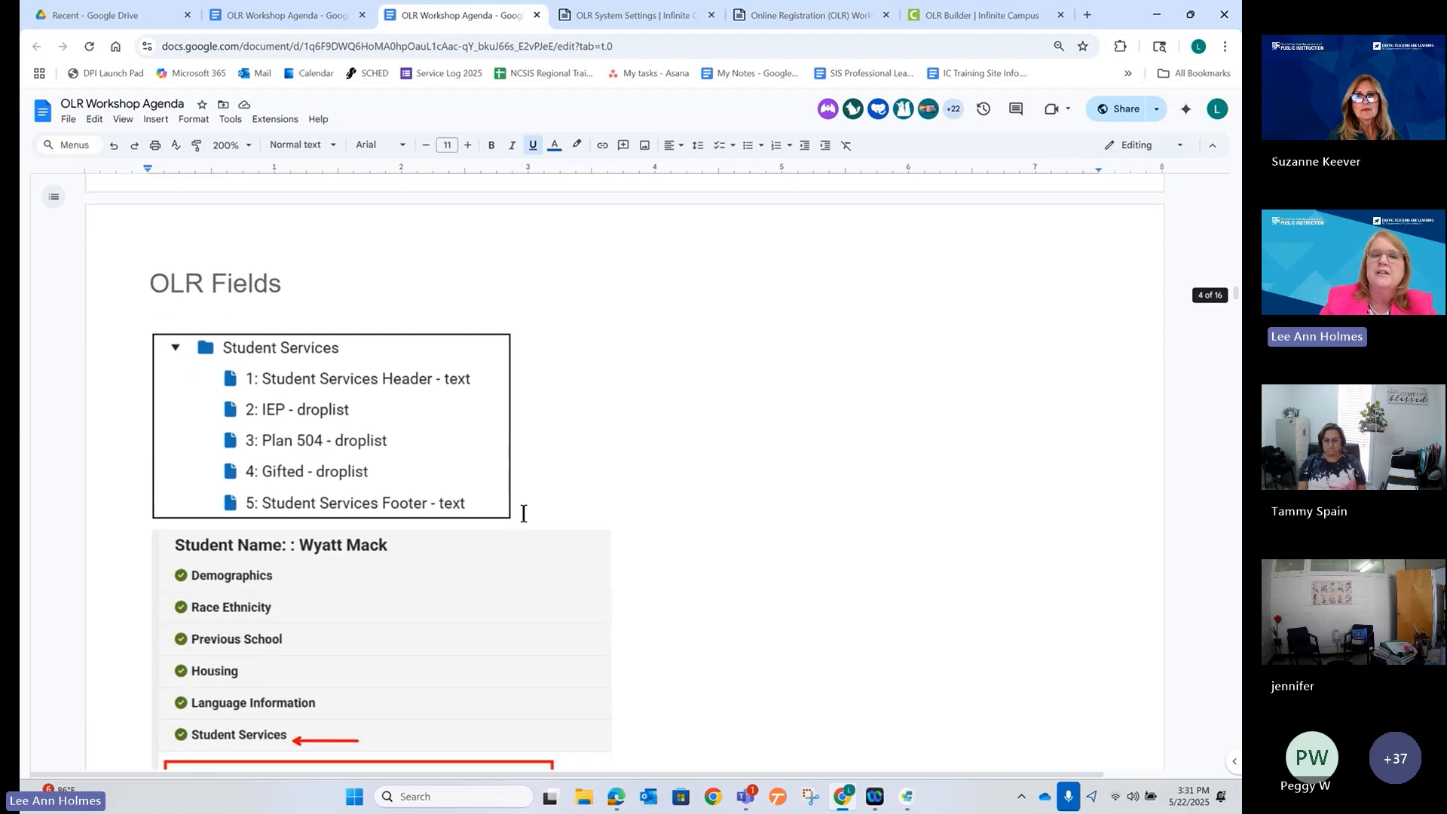
{"action": "scroll", "coordinate": [523, 513], "scroll_direction": "down", "scroll_amount": 1}
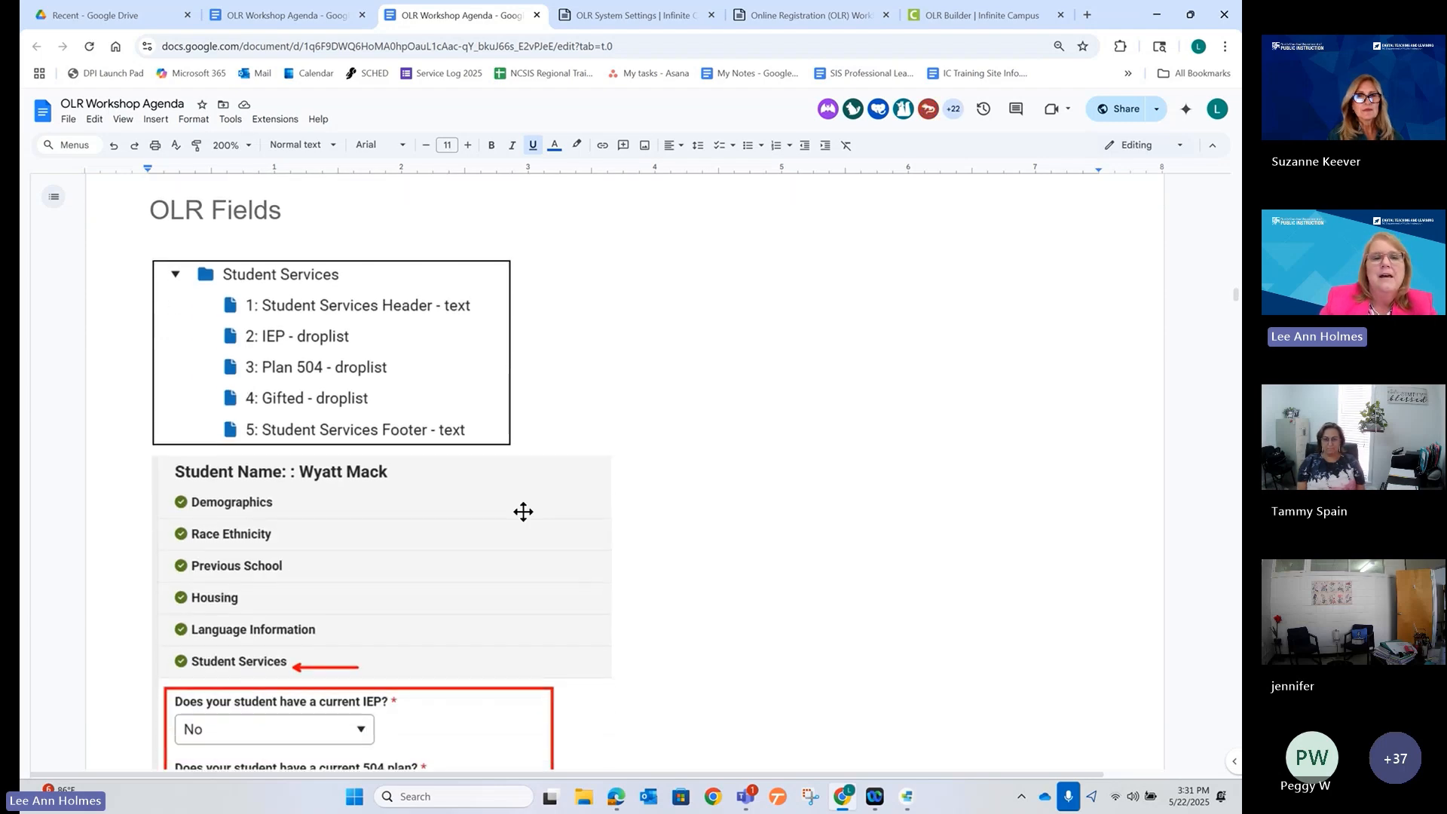
{"action": "left_click", "coordinate": [935, 13]}
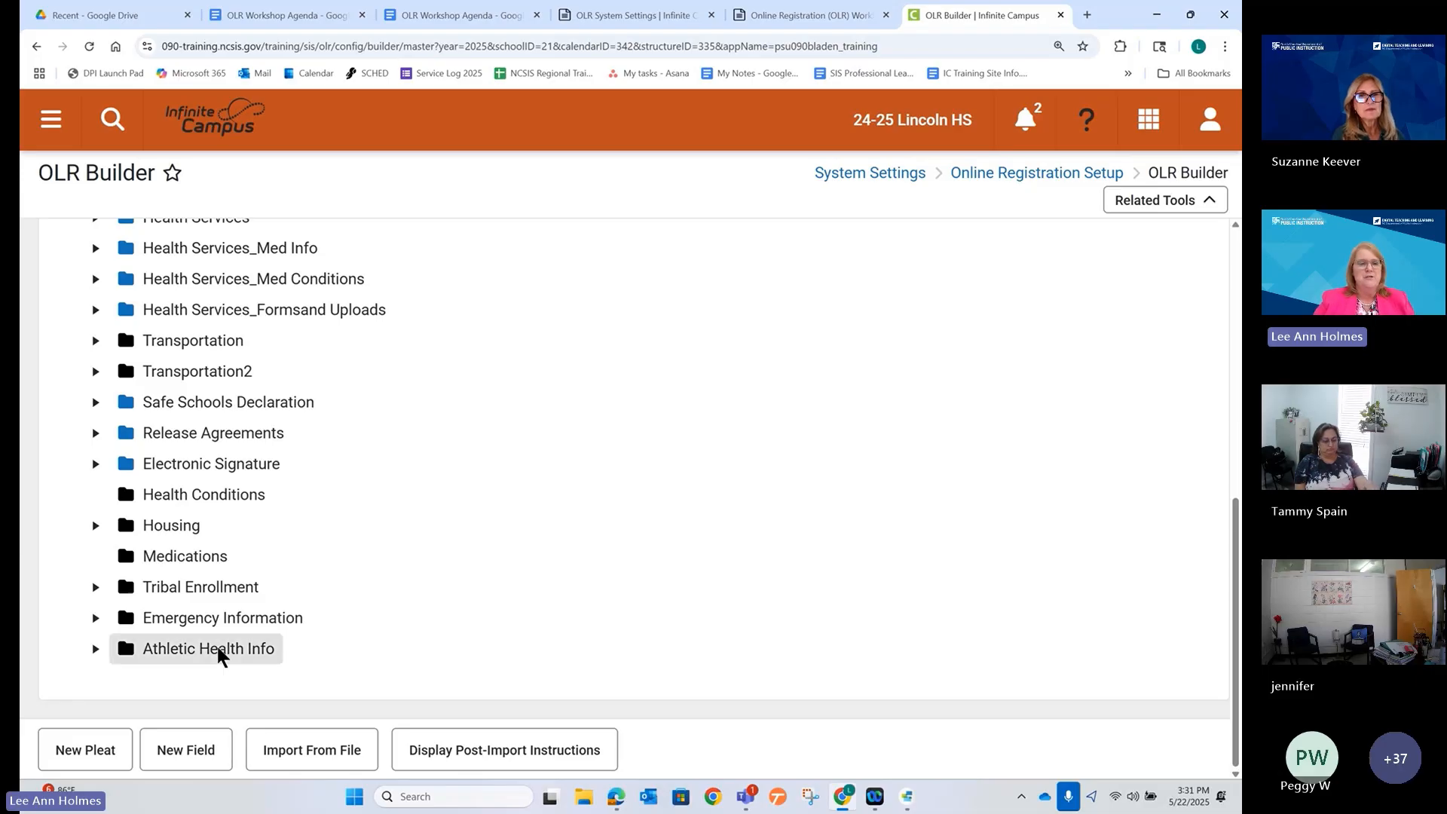
{"action": "left_click", "coordinate": [88, 746]}
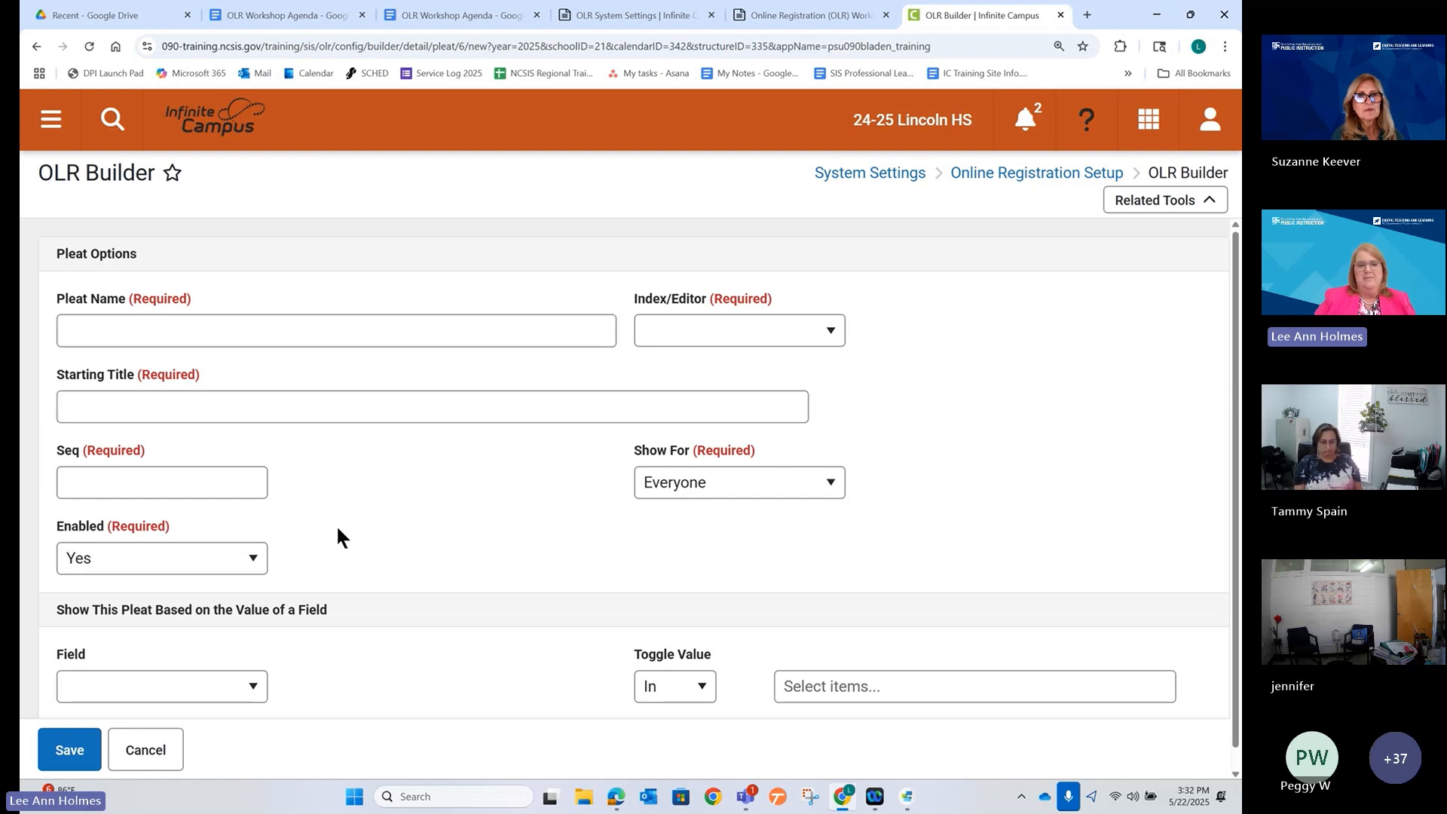
{"action": "left_click", "coordinate": [145, 750]}
{"action": "scroll", "coordinate": [241, 607], "scroll_direction": "down", "scroll_amount": 7}
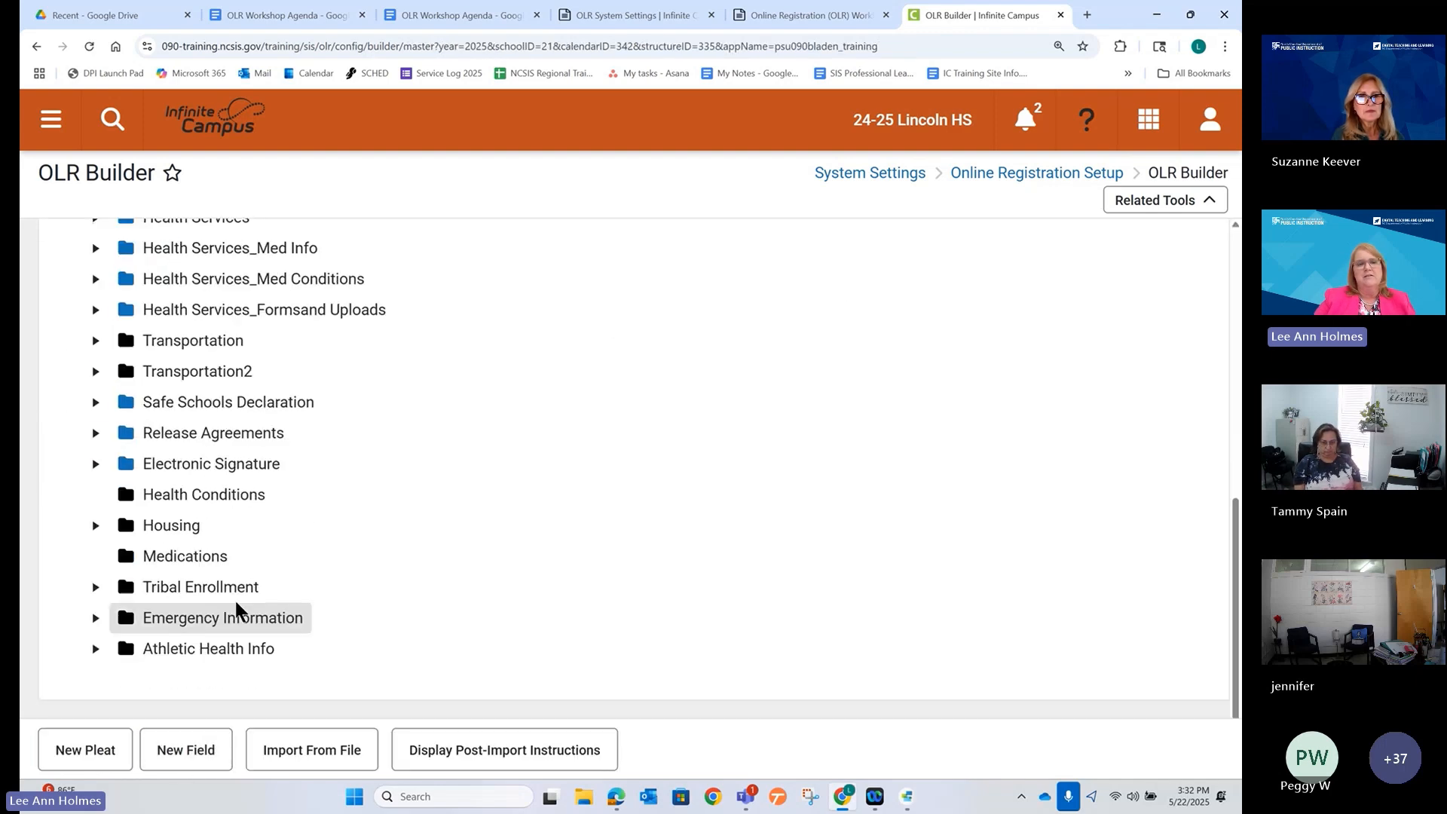
{"action": "scroll", "coordinate": [230, 577], "scroll_direction": "up", "scroll_amount": 3}
{"action": "left_click", "coordinate": [202, 593]}
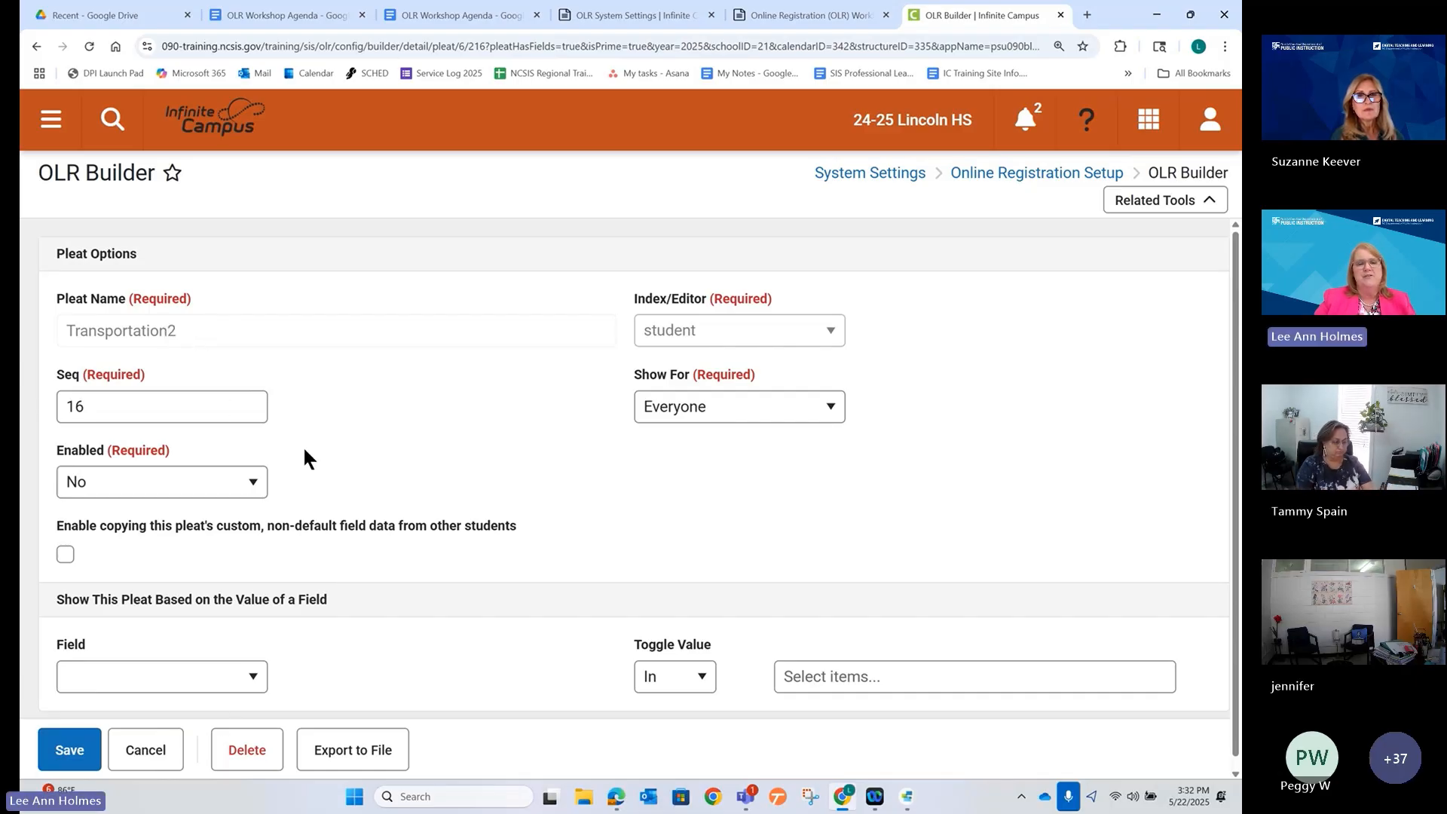
{"action": "left_click", "coordinate": [145, 751]}
{"action": "scroll", "coordinate": [349, 498], "scroll_direction": "down", "scroll_amount": 3}
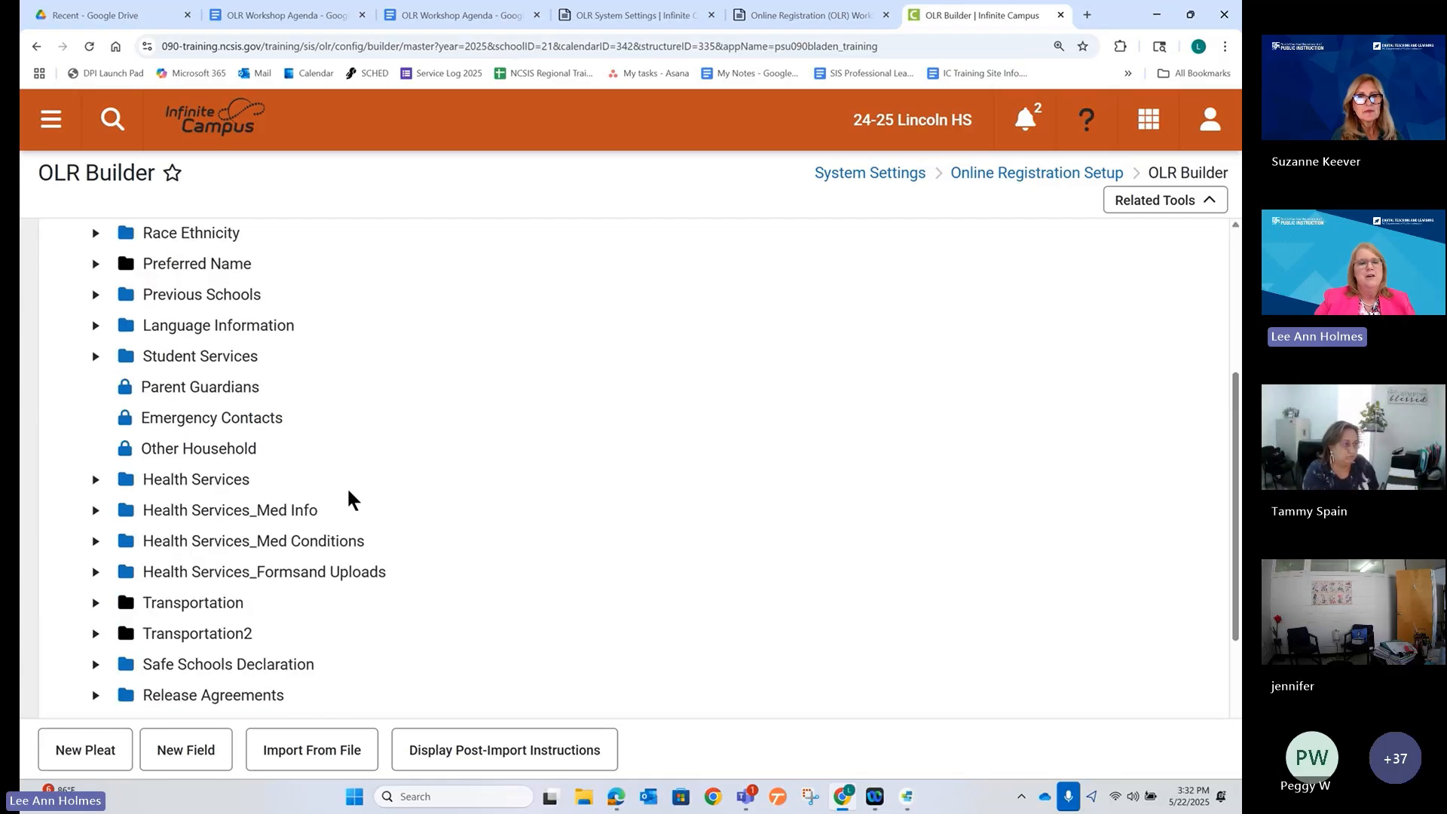
{"action": "scroll", "coordinate": [345, 500], "scroll_direction": "down", "scroll_amount": 2}
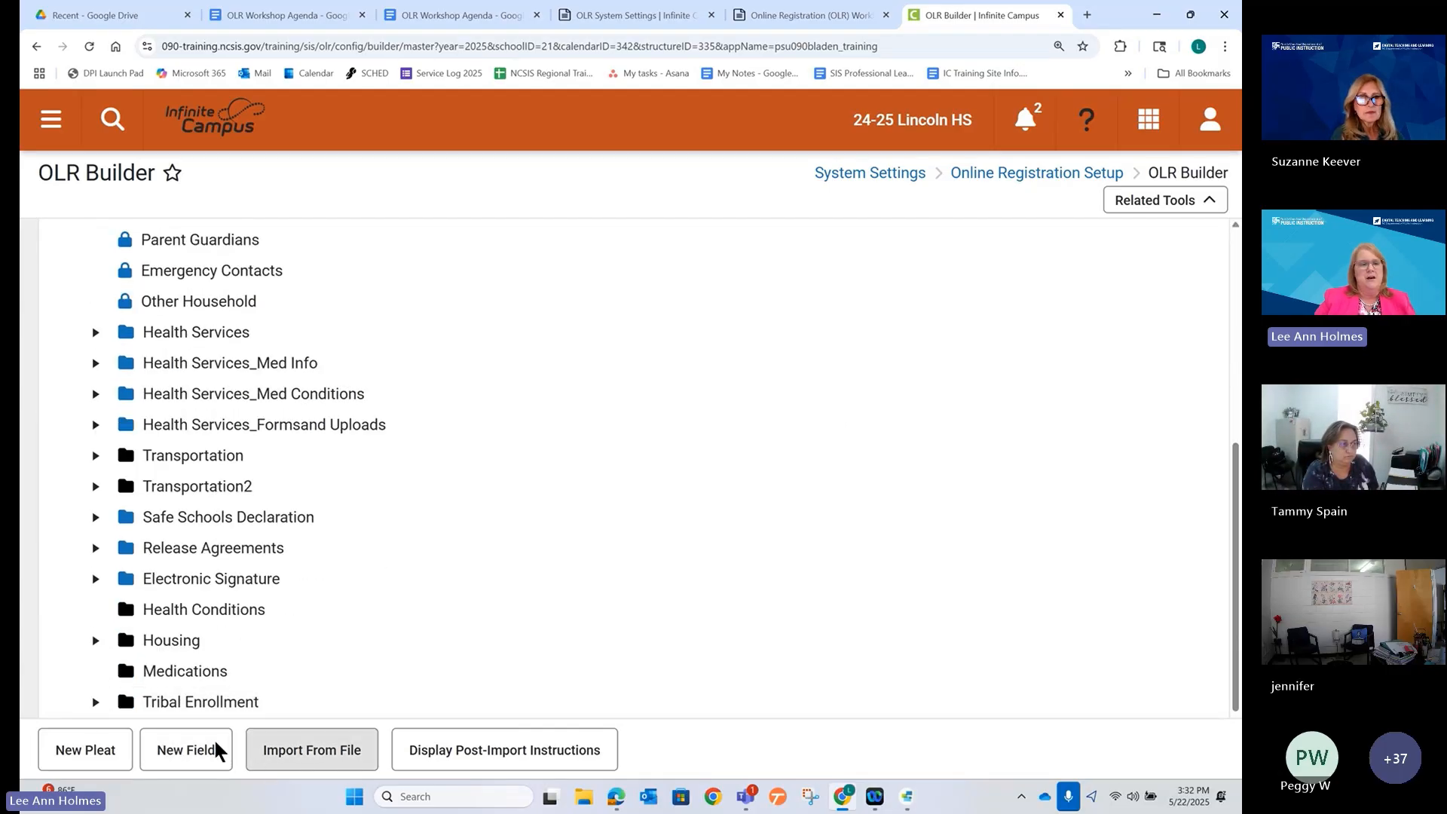
Start a new pleat named Transportation3 and review the registration's progress steps.
{"action": "left_click", "coordinate": [85, 750]}
{"action": "left_click", "coordinate": [405, 325]}
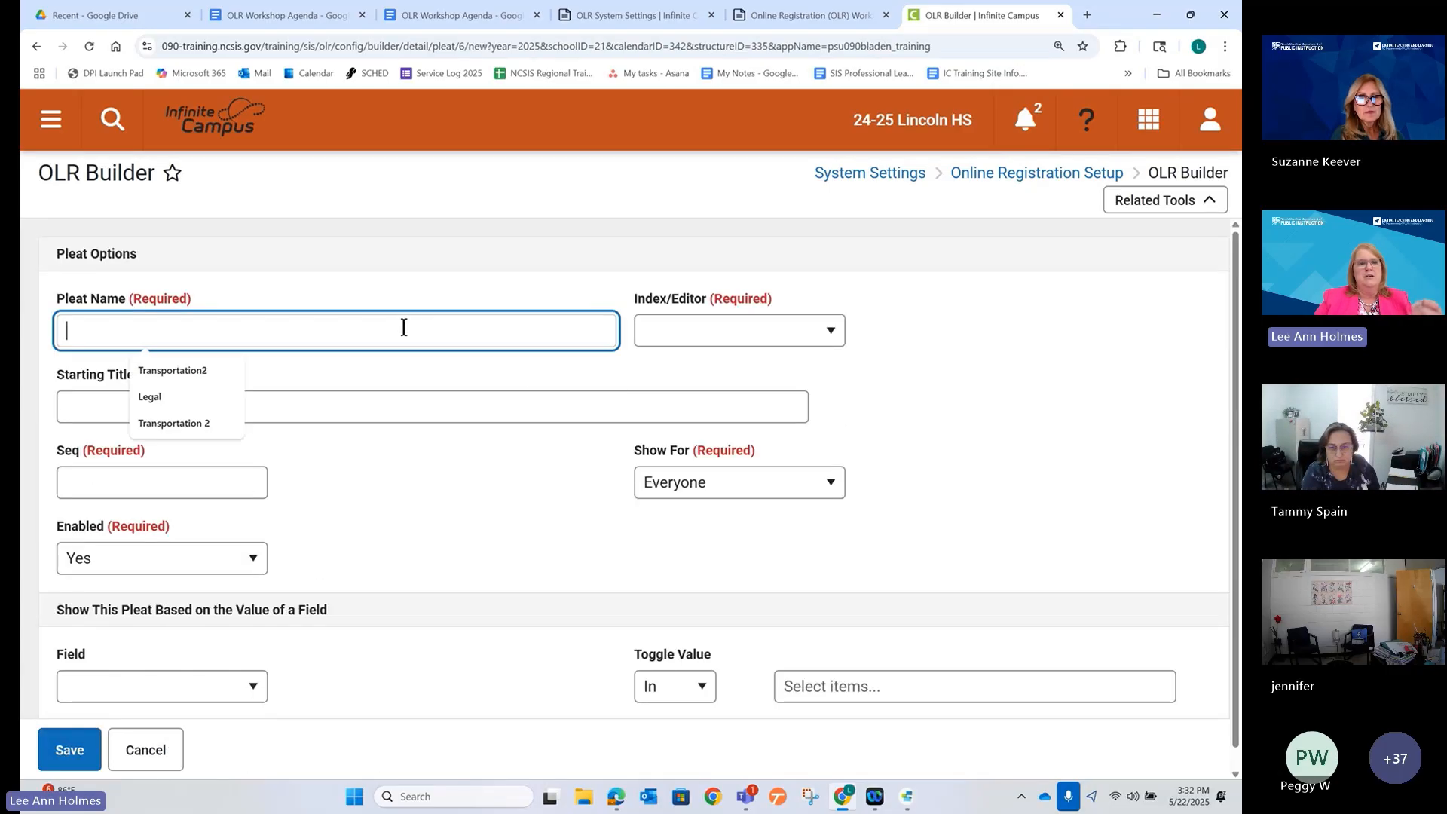
{"action": "type", "text": "Tra"}
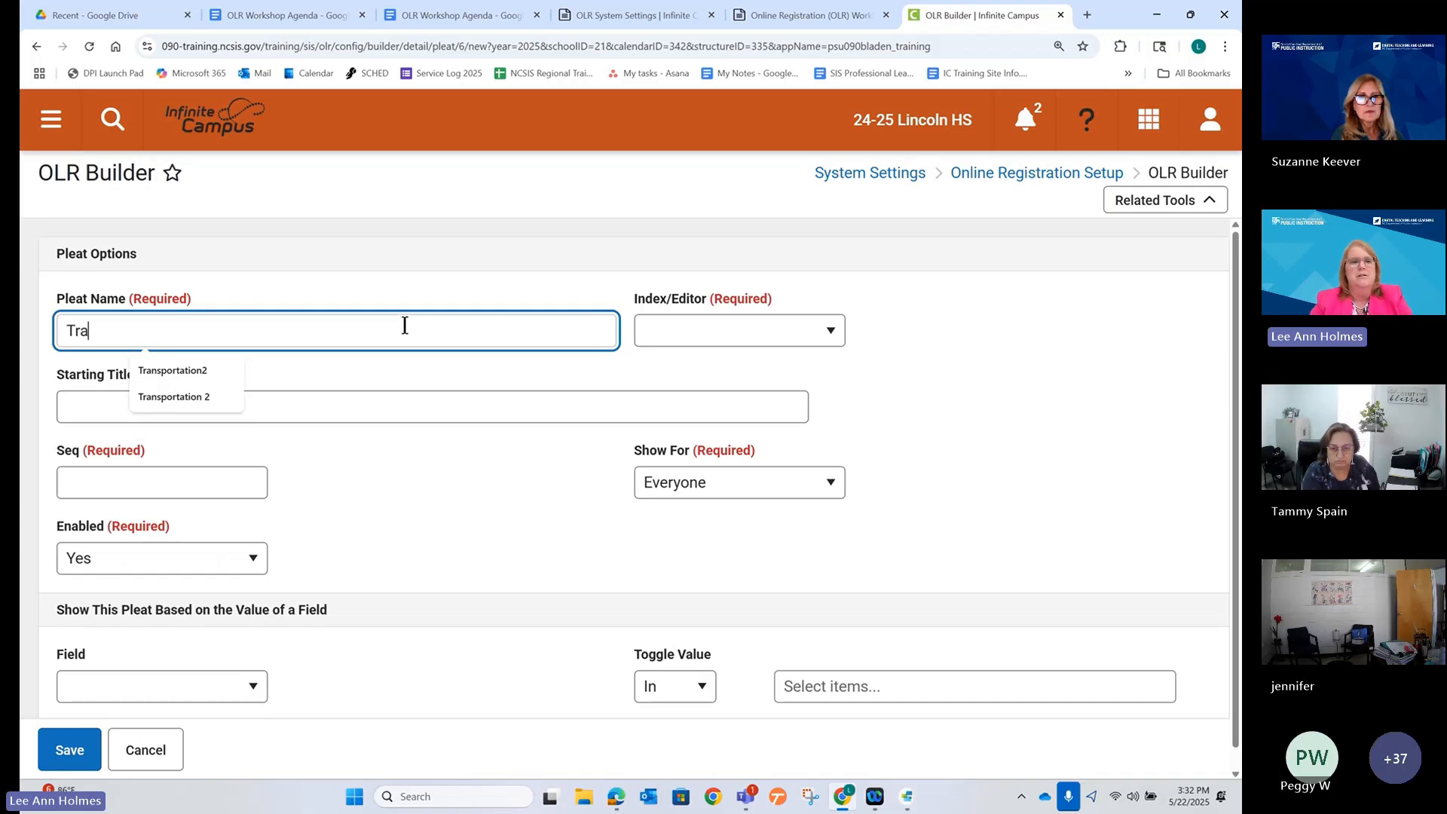
{"action": "type", "text": "nsportation"}
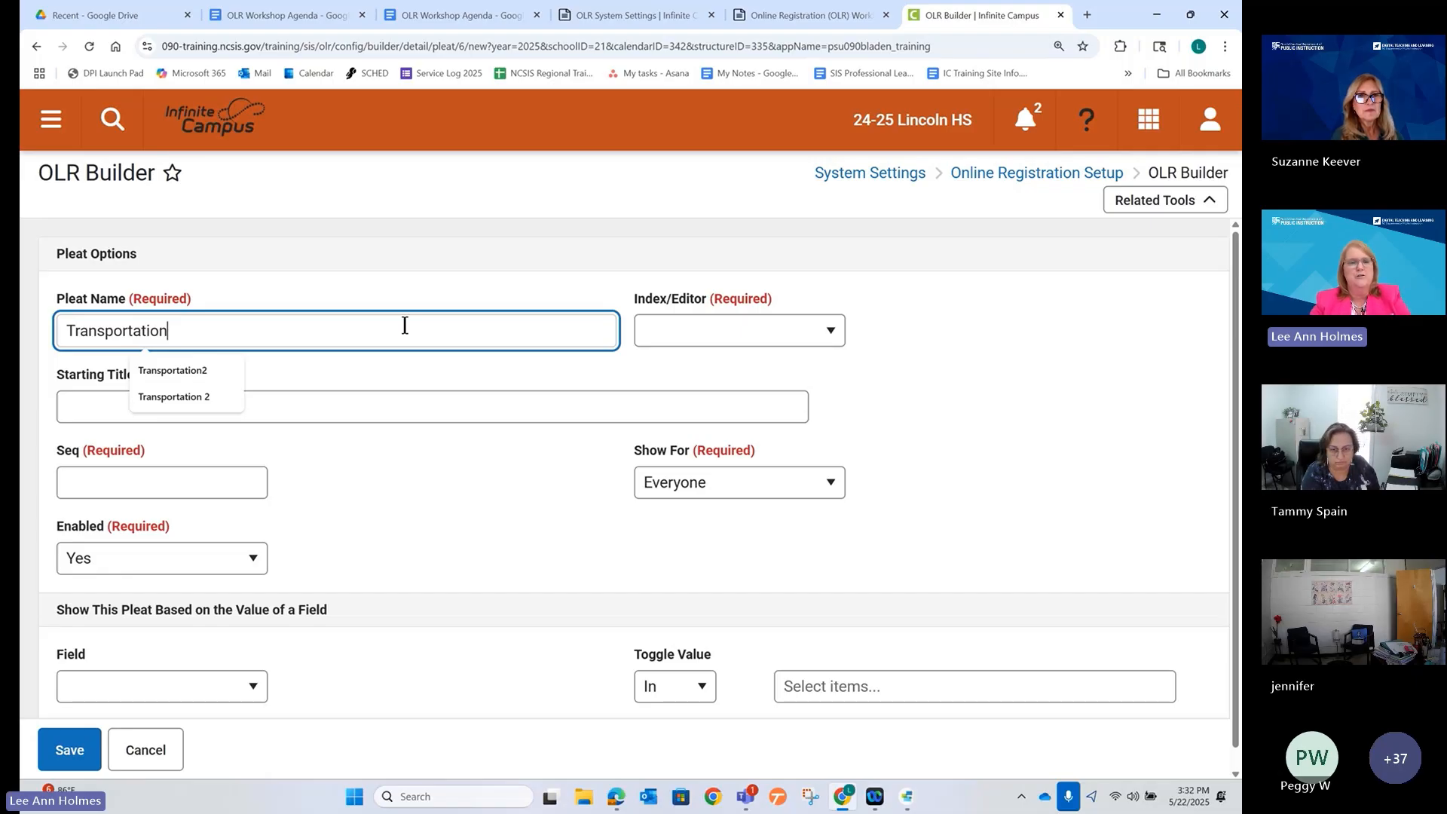
{"action": "type", "text": "3"}
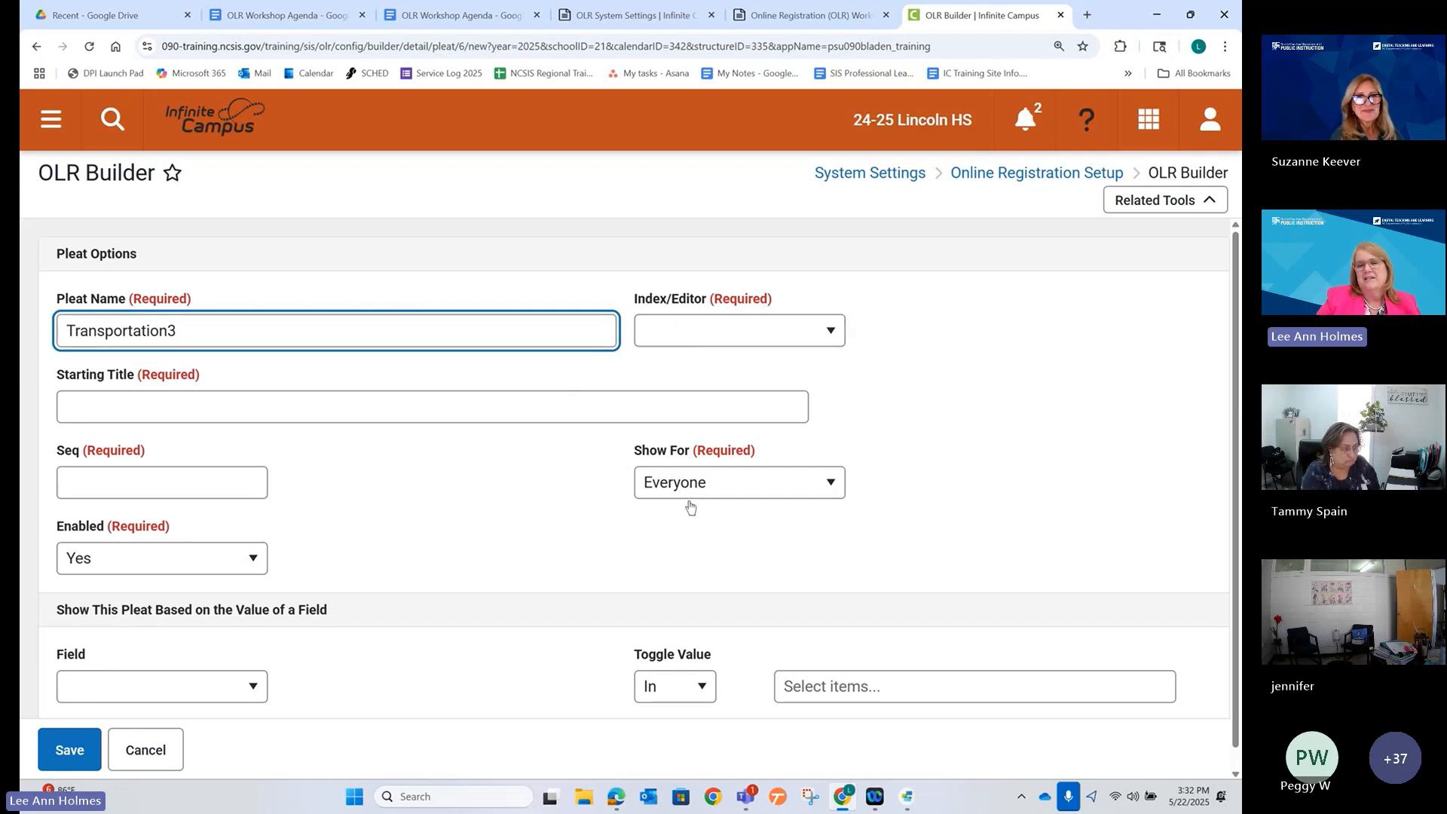
{"action": "left_click", "coordinate": [616, 801]}
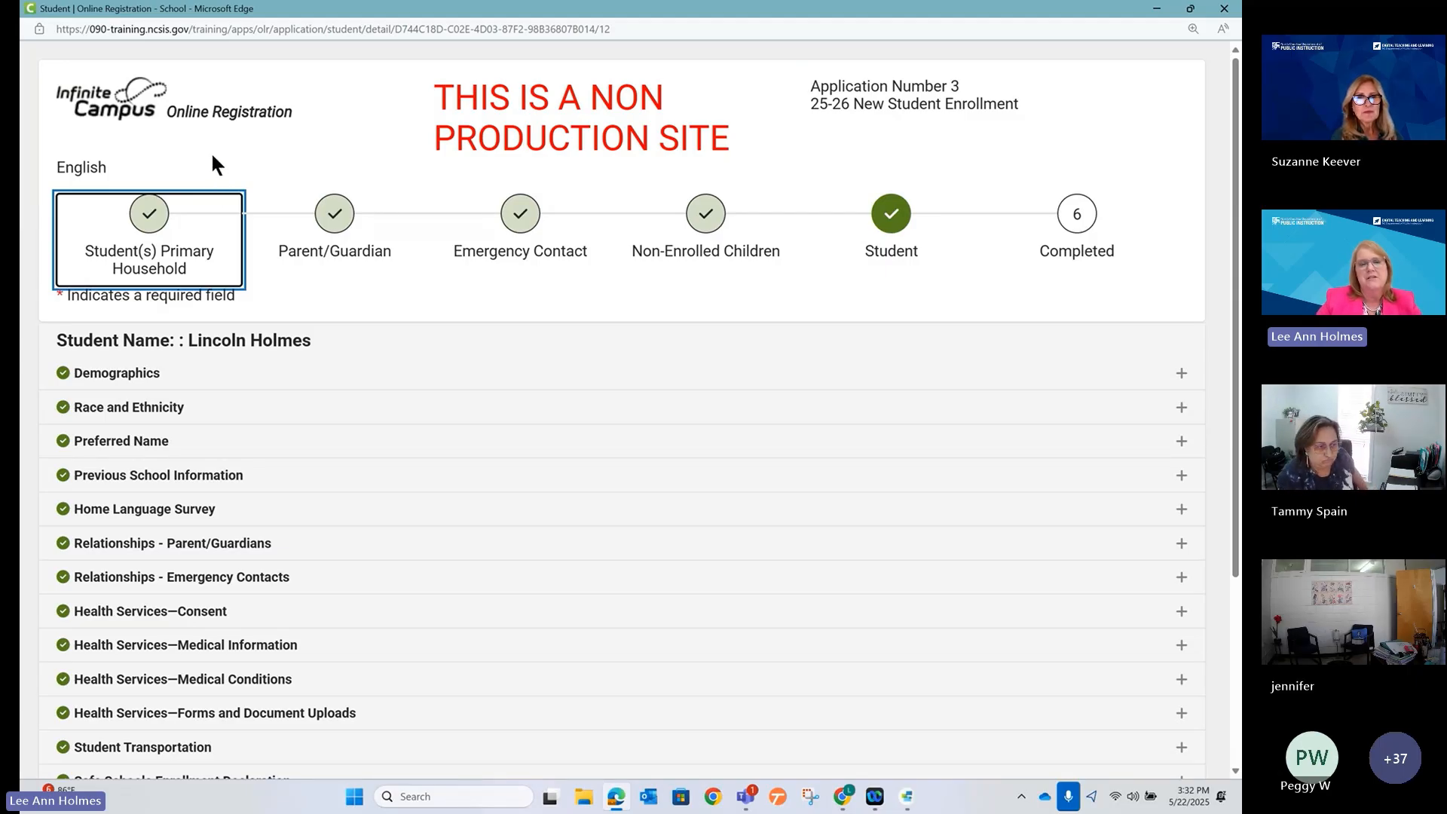
{"action": "mouse_move", "coordinate": [39, 171]}
{"action": "left_mouse_down"}
{"action": "mouse_move", "coordinate": [73, 224]}
{"action": "mouse_move", "coordinate": [1174, 300]}
{"action": "left_mouse_up"}
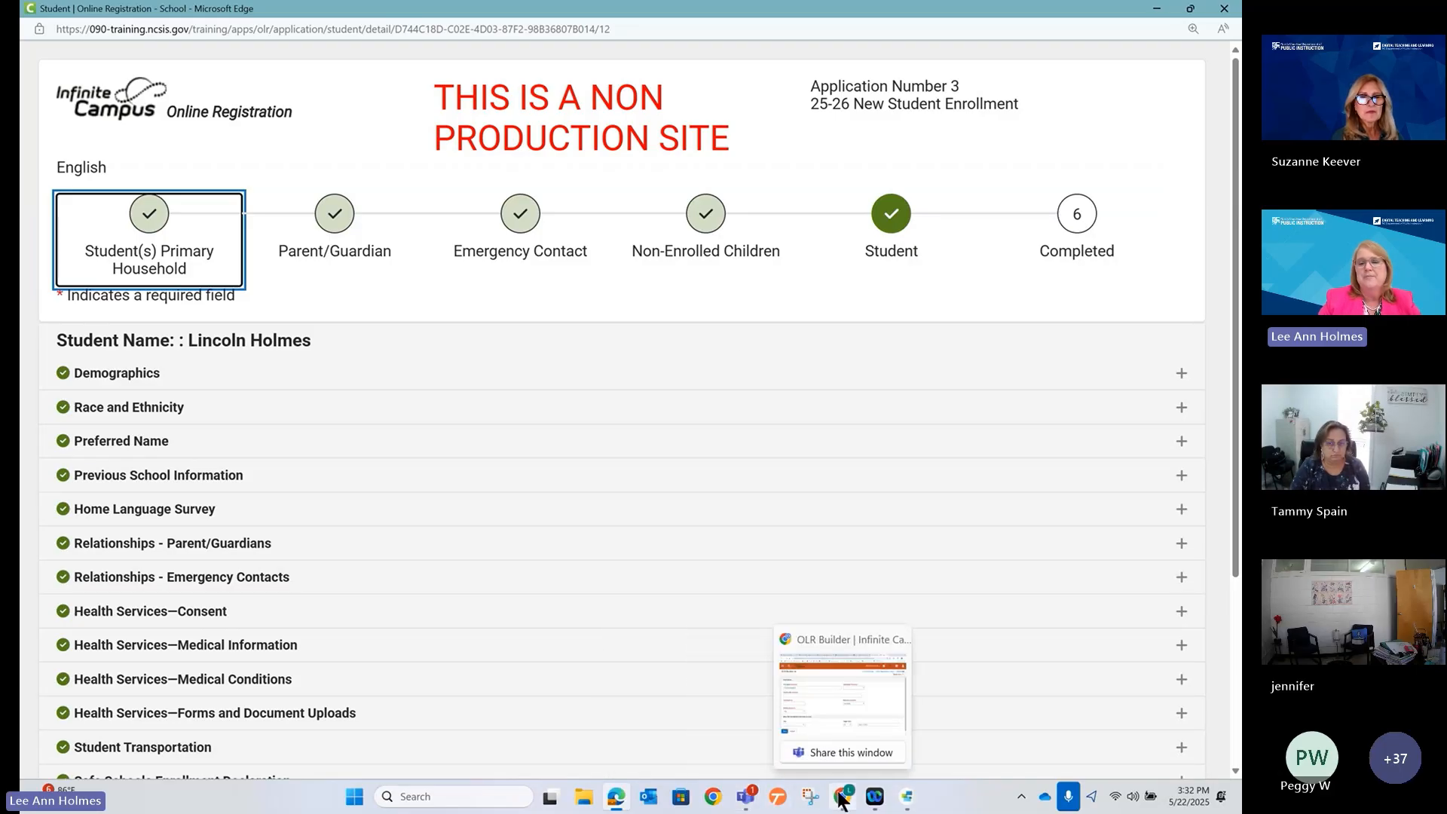
{"action": "left_click", "coordinate": [837, 694]}
Make it a student pleat with starting title Transportation3, then view the registration Student step.
{"action": "left_click", "coordinate": [759, 346]}
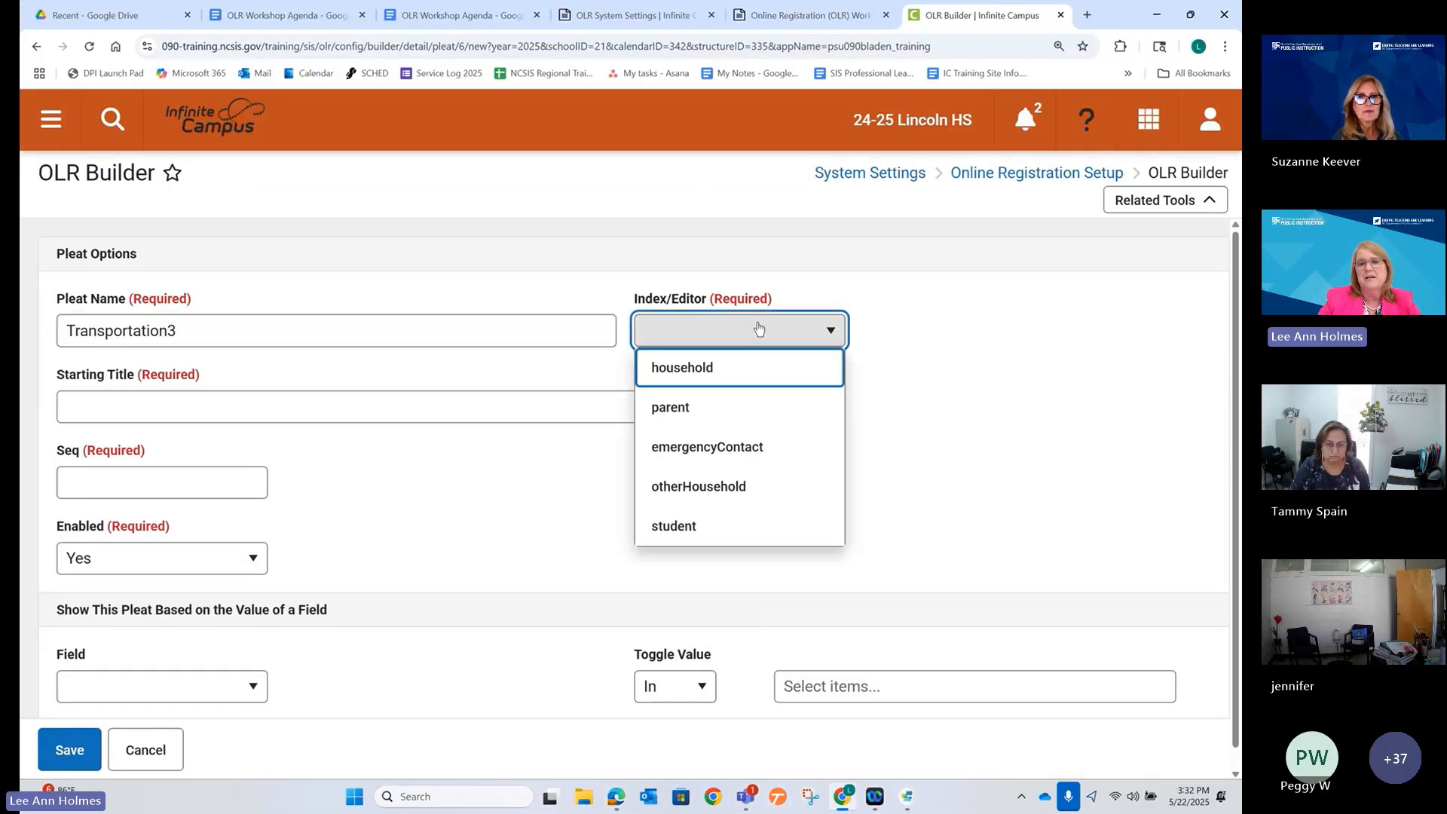
{"action": "left_click", "coordinate": [680, 523]}
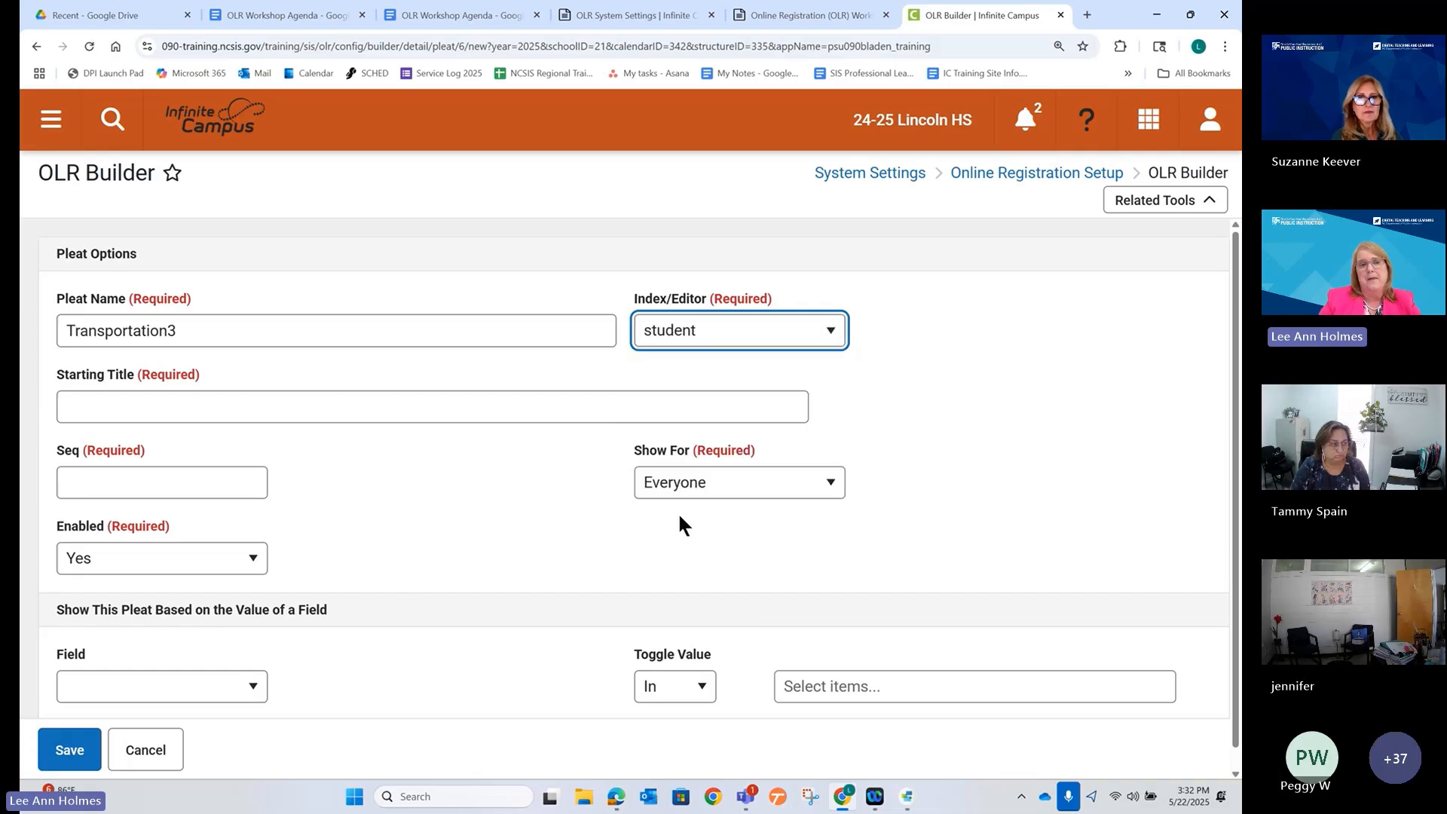
{"action": "left_click", "coordinate": [364, 407]}
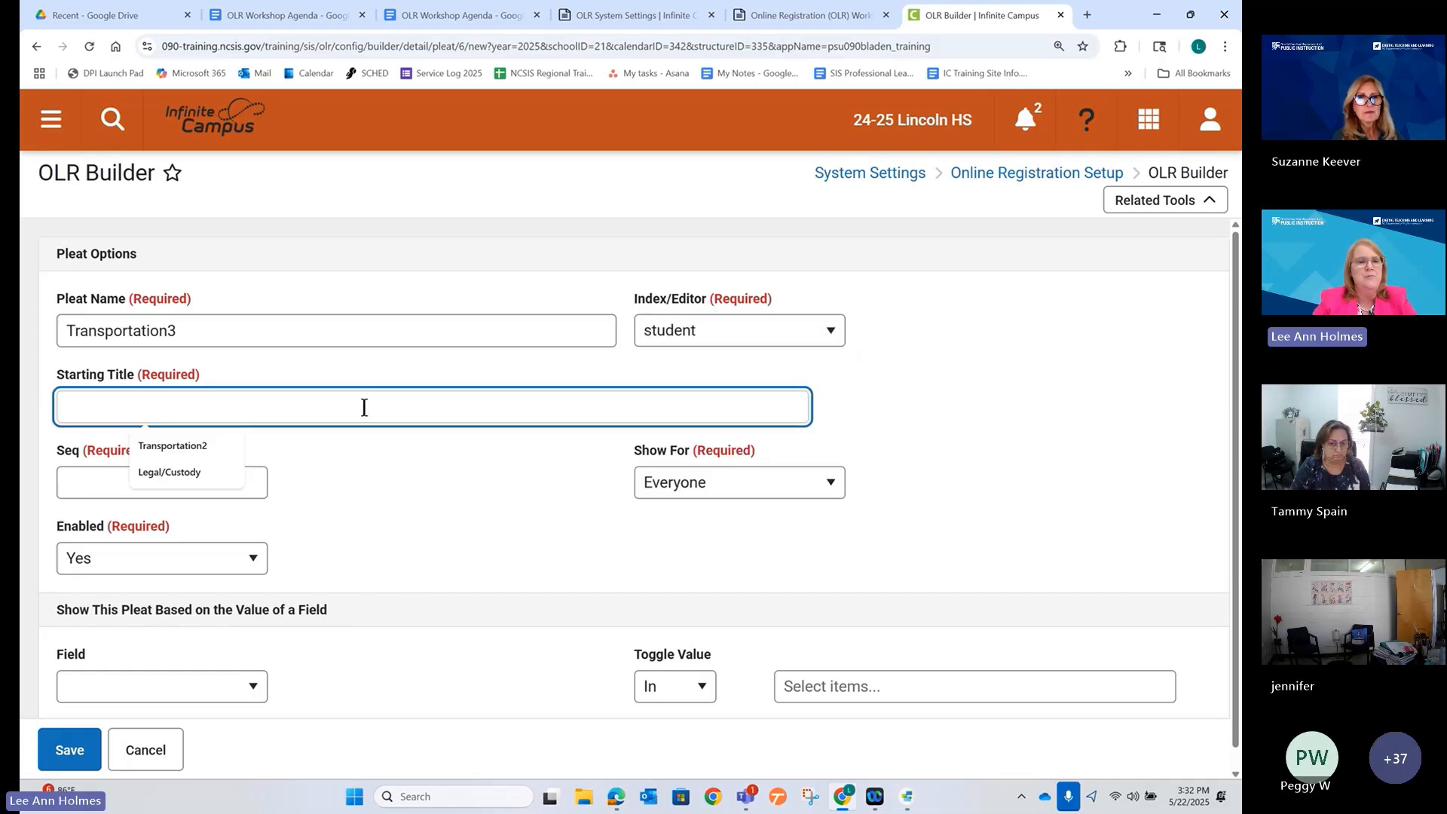
{"action": "type", "text": "Transportation"}
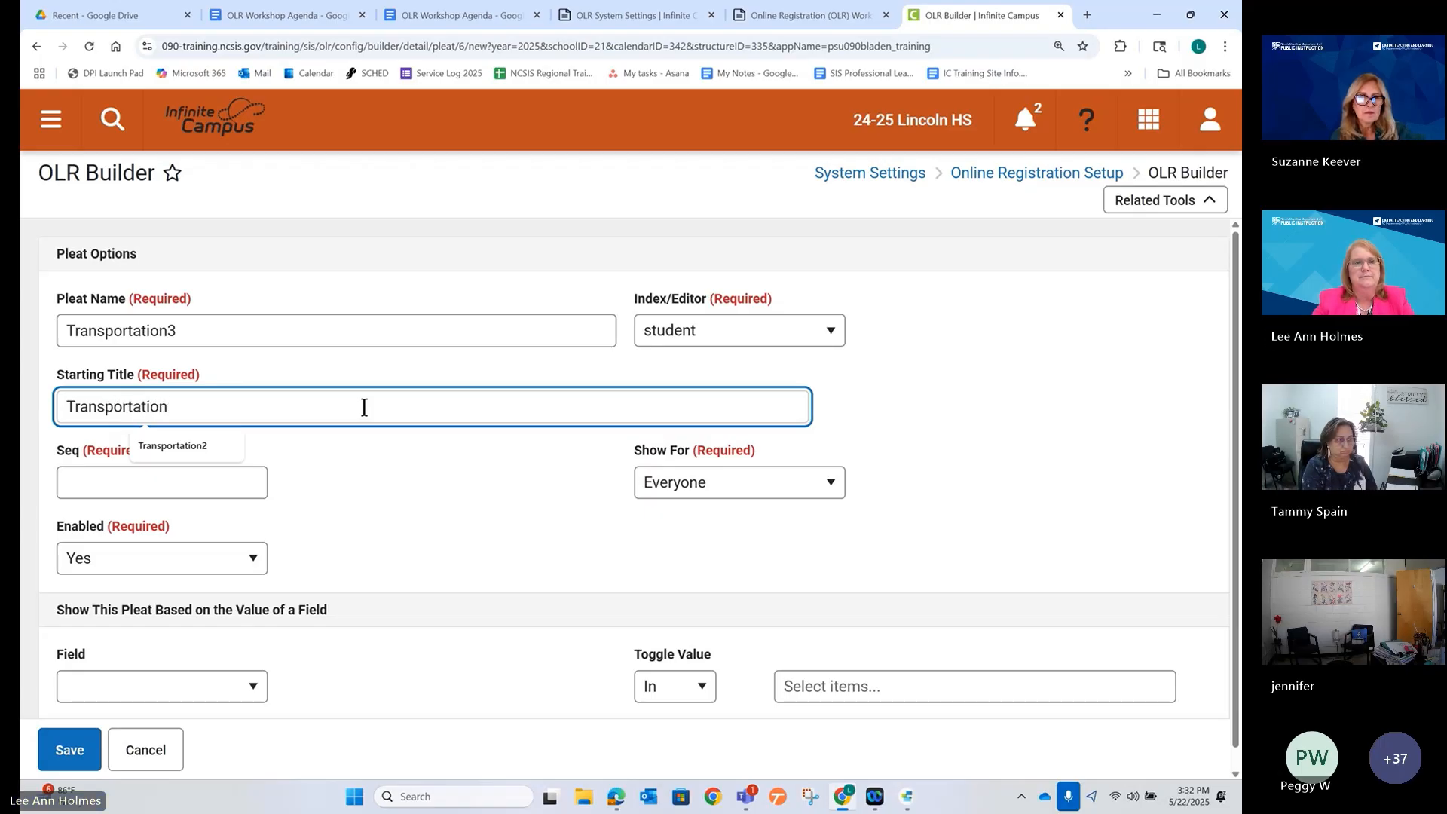
{"action": "type", "text": "3"}
{"action": "key", "text": "Tab"}
{"action": "scroll", "coordinate": [377, 451], "scroll_direction": "down", "scroll_amount": 1}
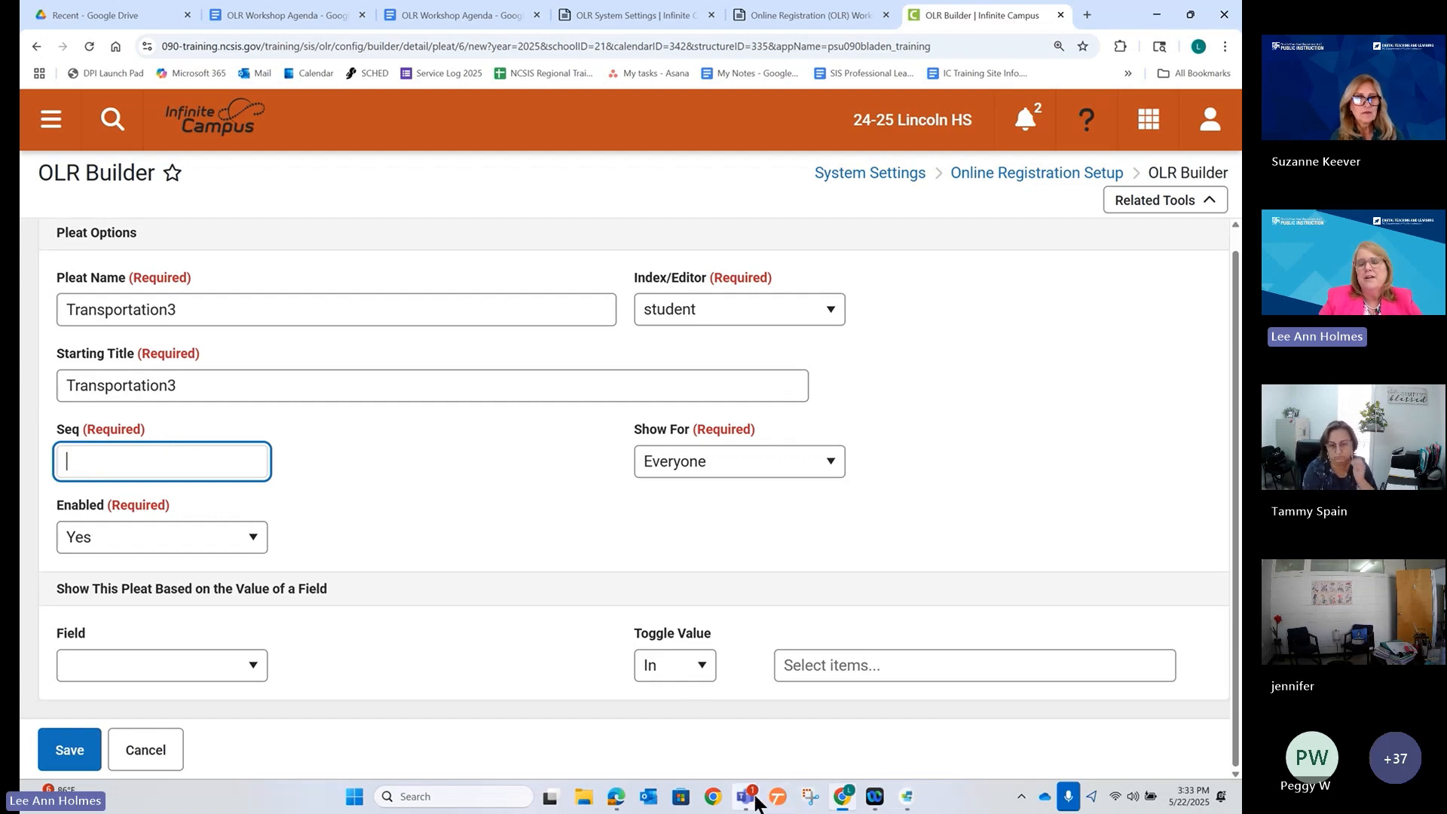
{"action": "mouse_move", "coordinate": [750, 805]}
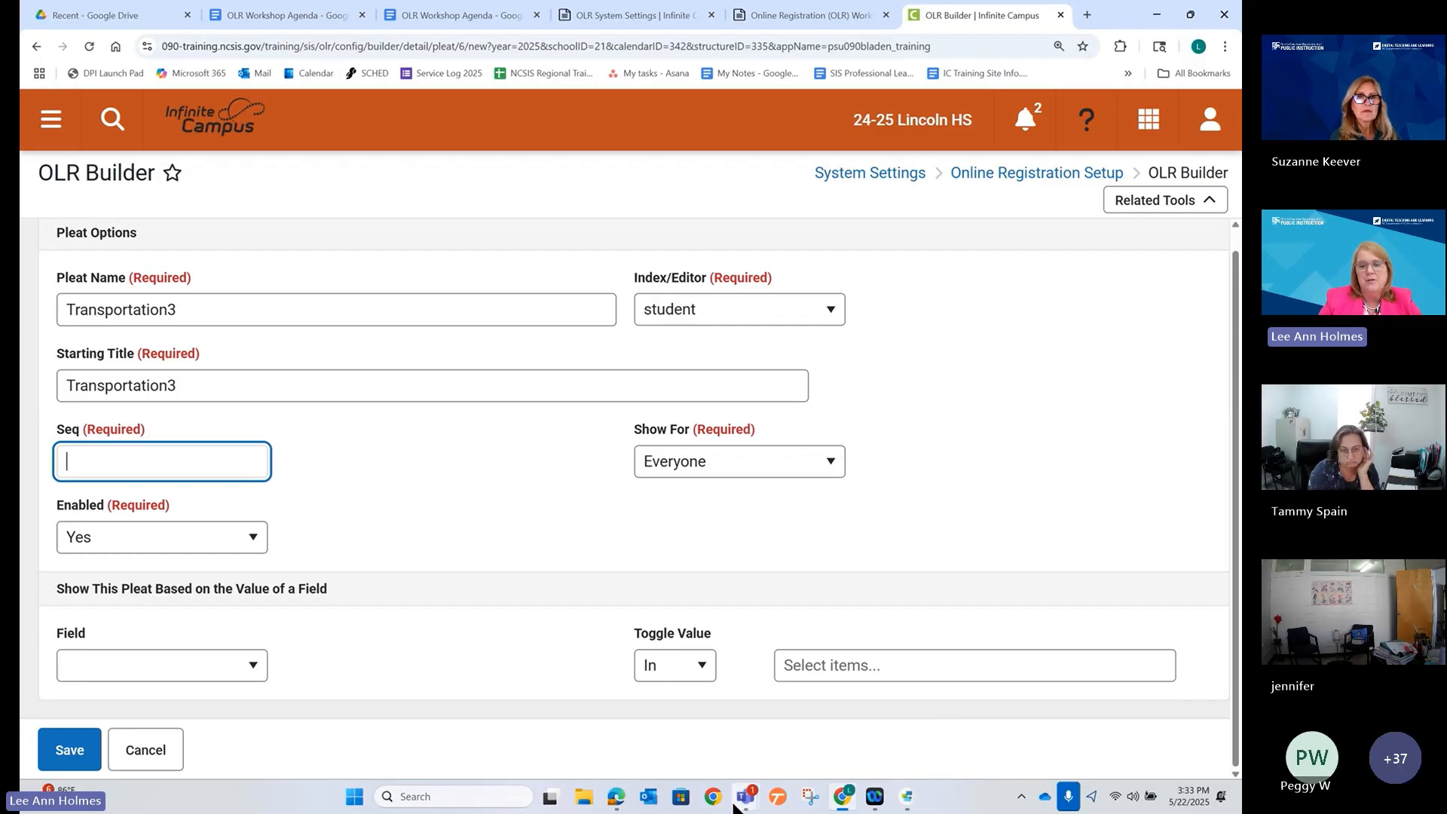
{"action": "left_click", "coordinate": [614, 801]}
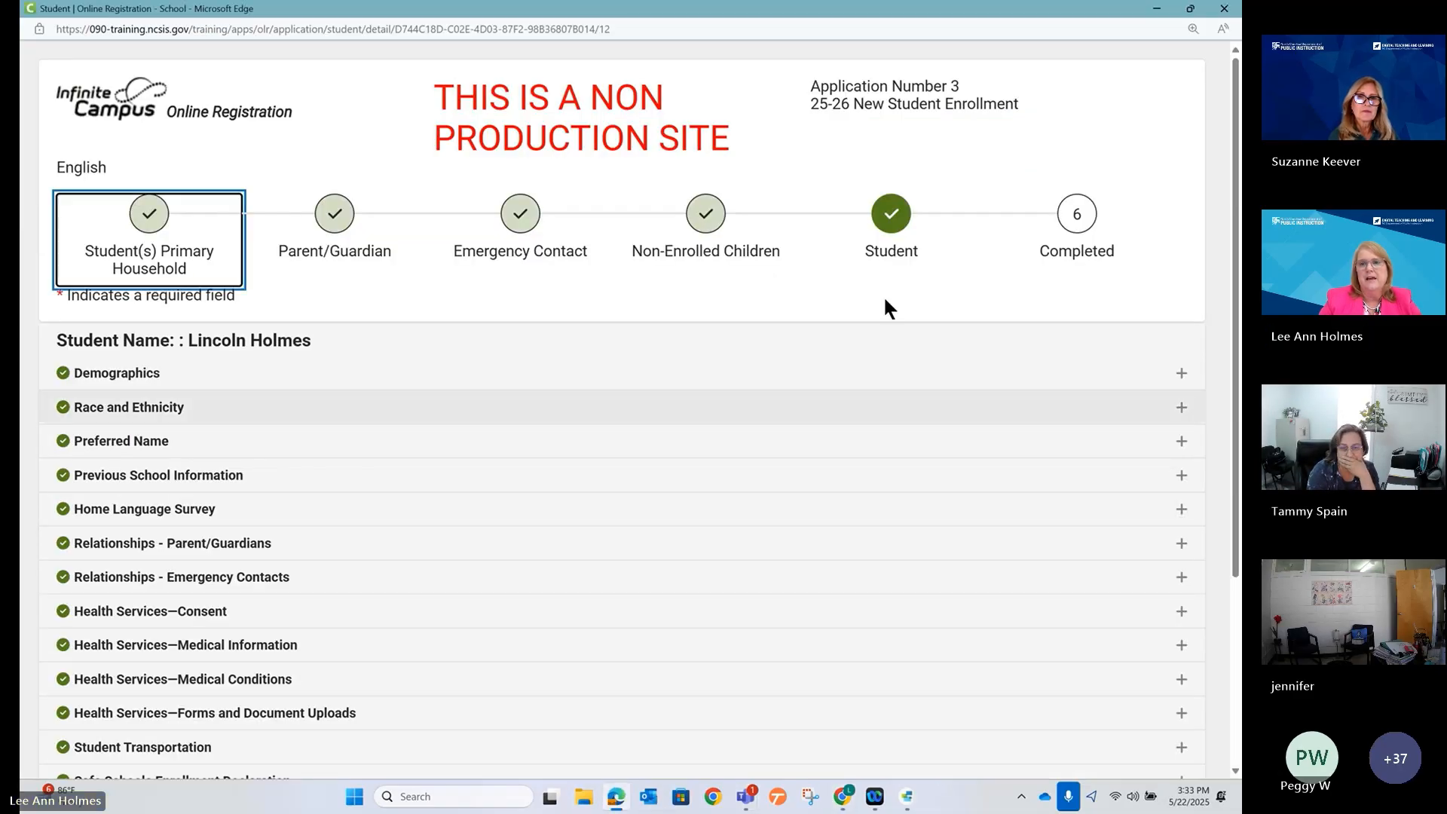
{"action": "left_click", "coordinate": [891, 217]}
{"action": "left_click", "coordinate": [869, 462]}
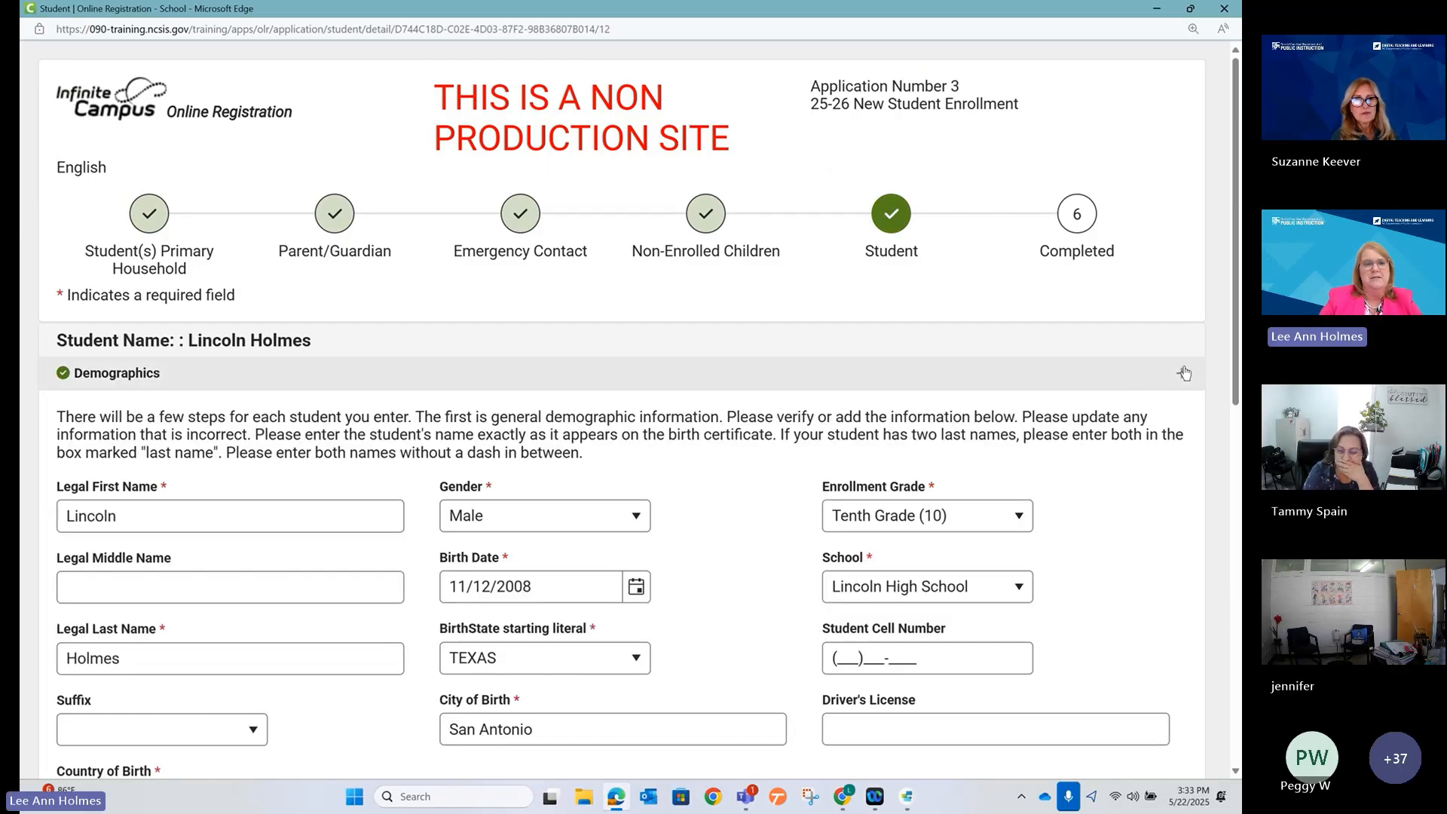
{"action": "left_click", "coordinate": [1182, 373]}
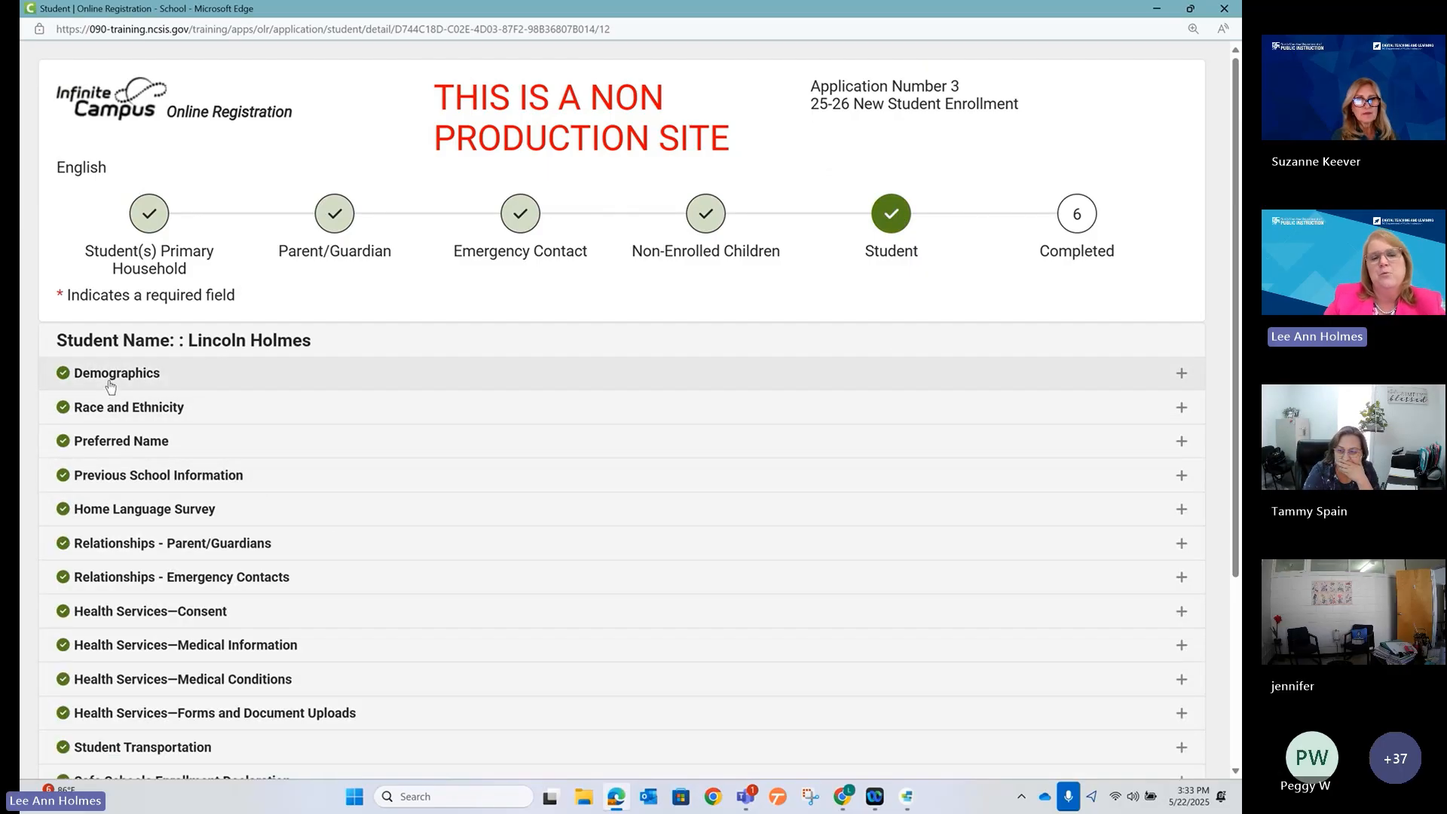
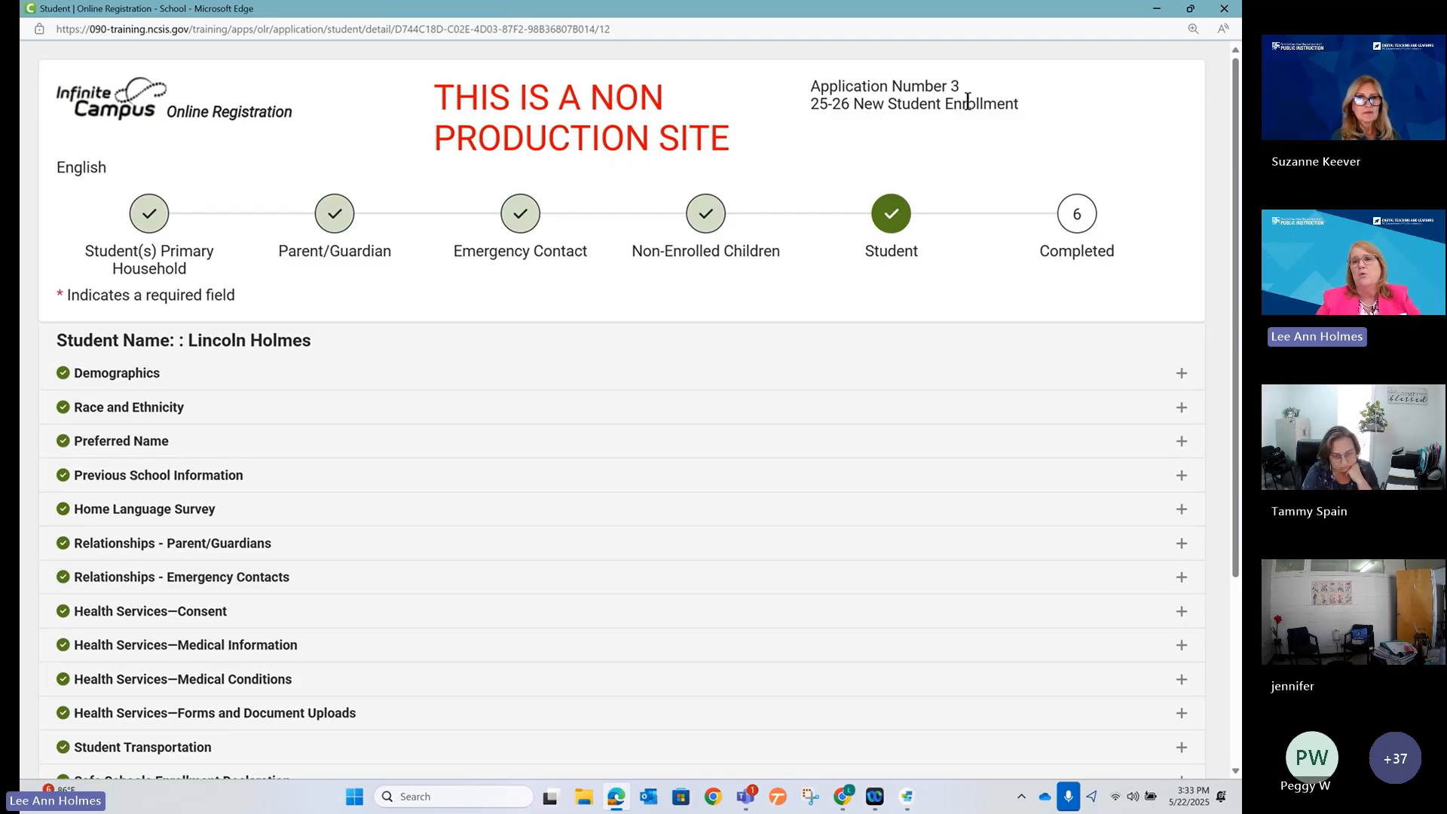
Give the Transportation3 pleat sequence 90, keep it shown for Everyone and enabled, and save.
{"action": "left_click", "coordinate": [1156, 11]}
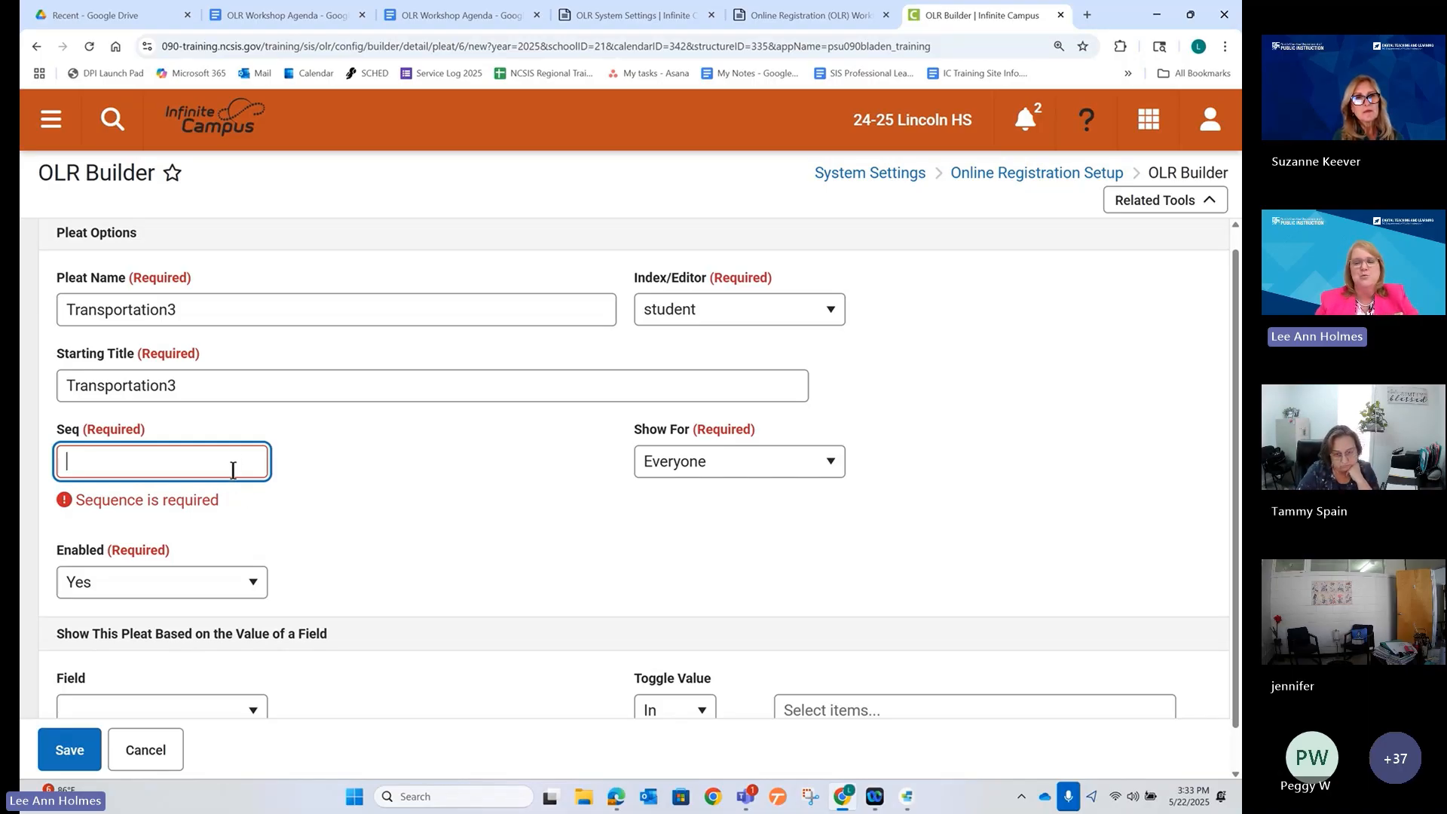
{"action": "type", "text": "90"}
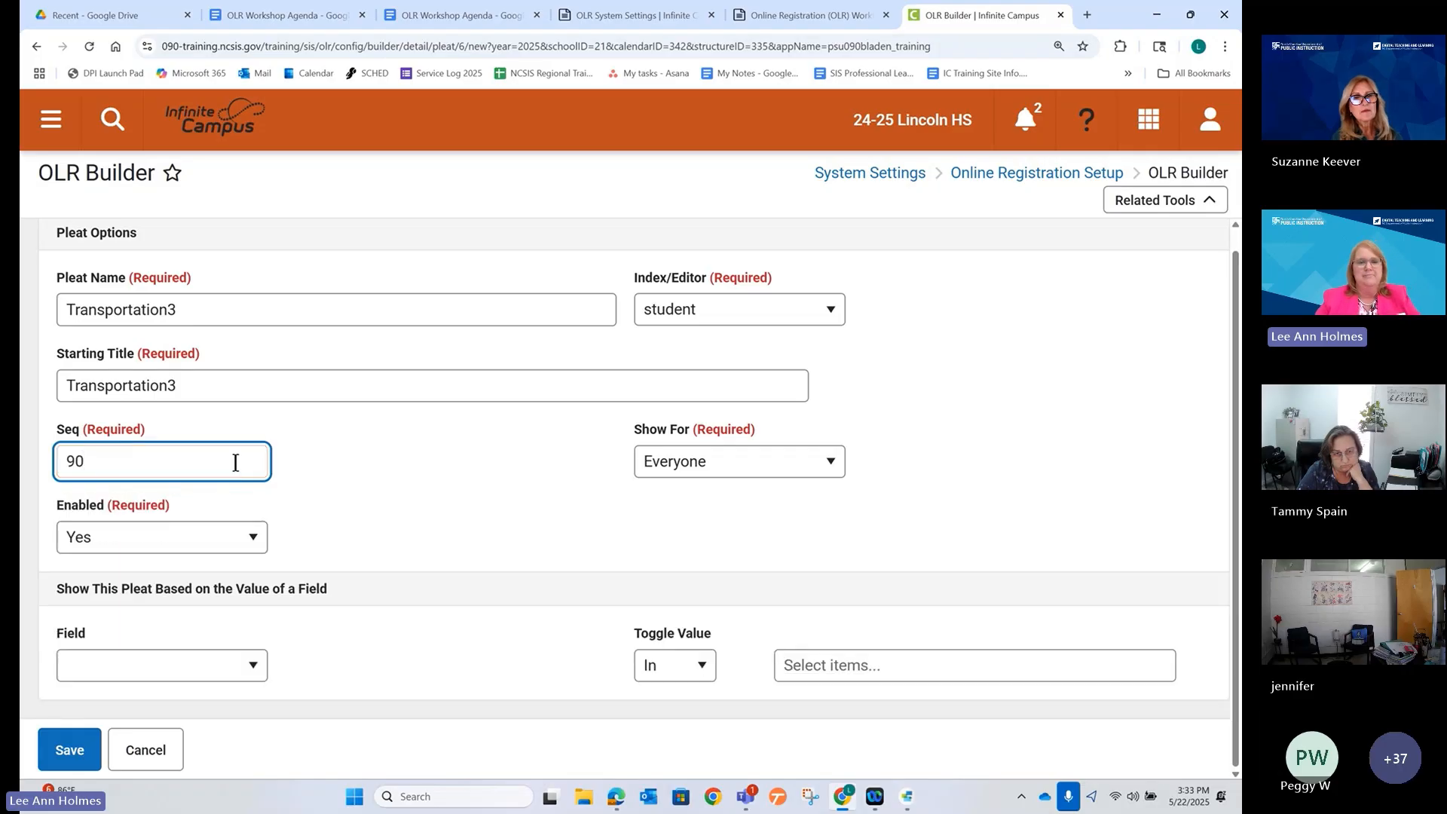
{"action": "left_click", "coordinate": [350, 477]}
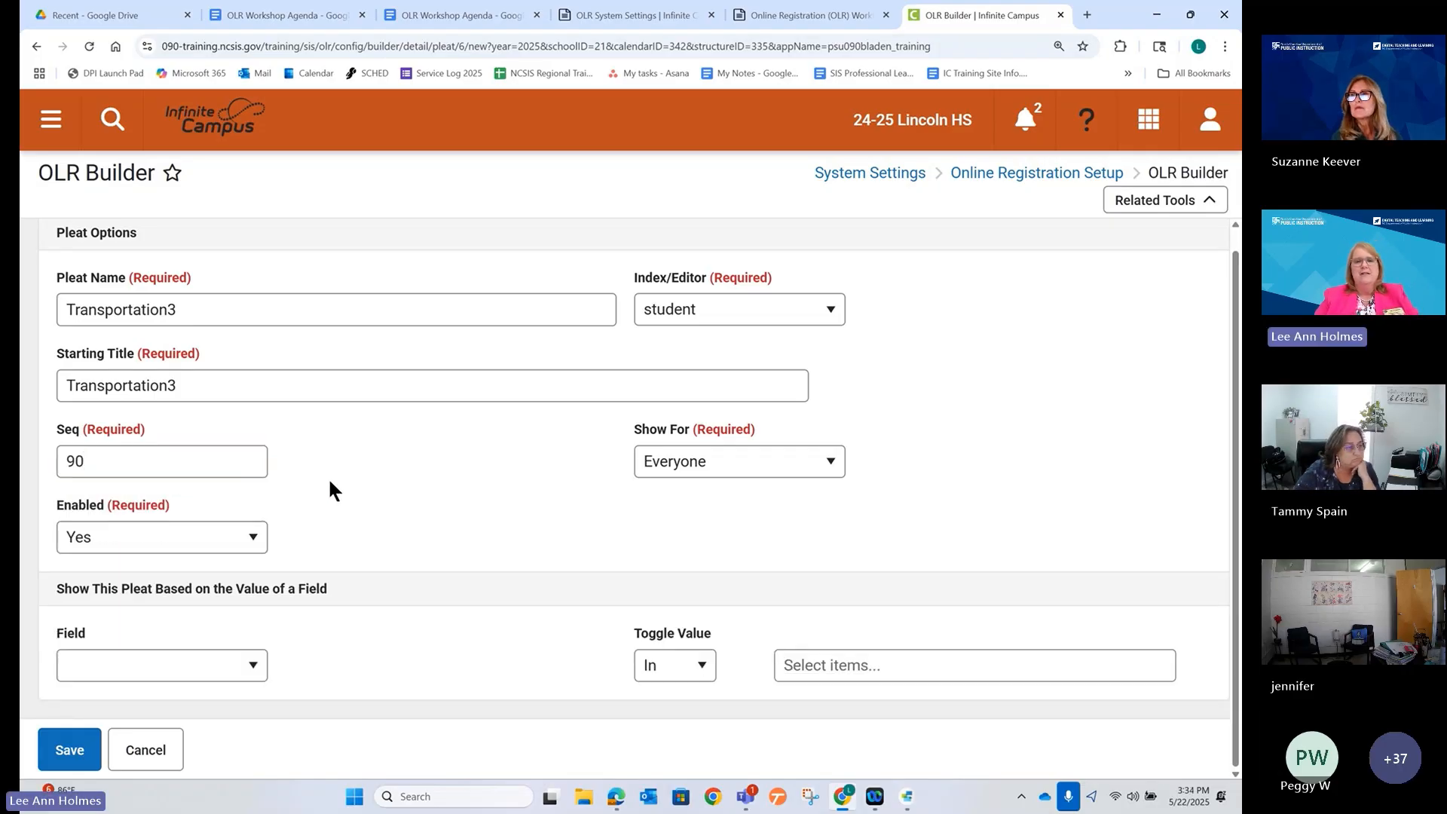
{"action": "left_click", "coordinate": [758, 471]}
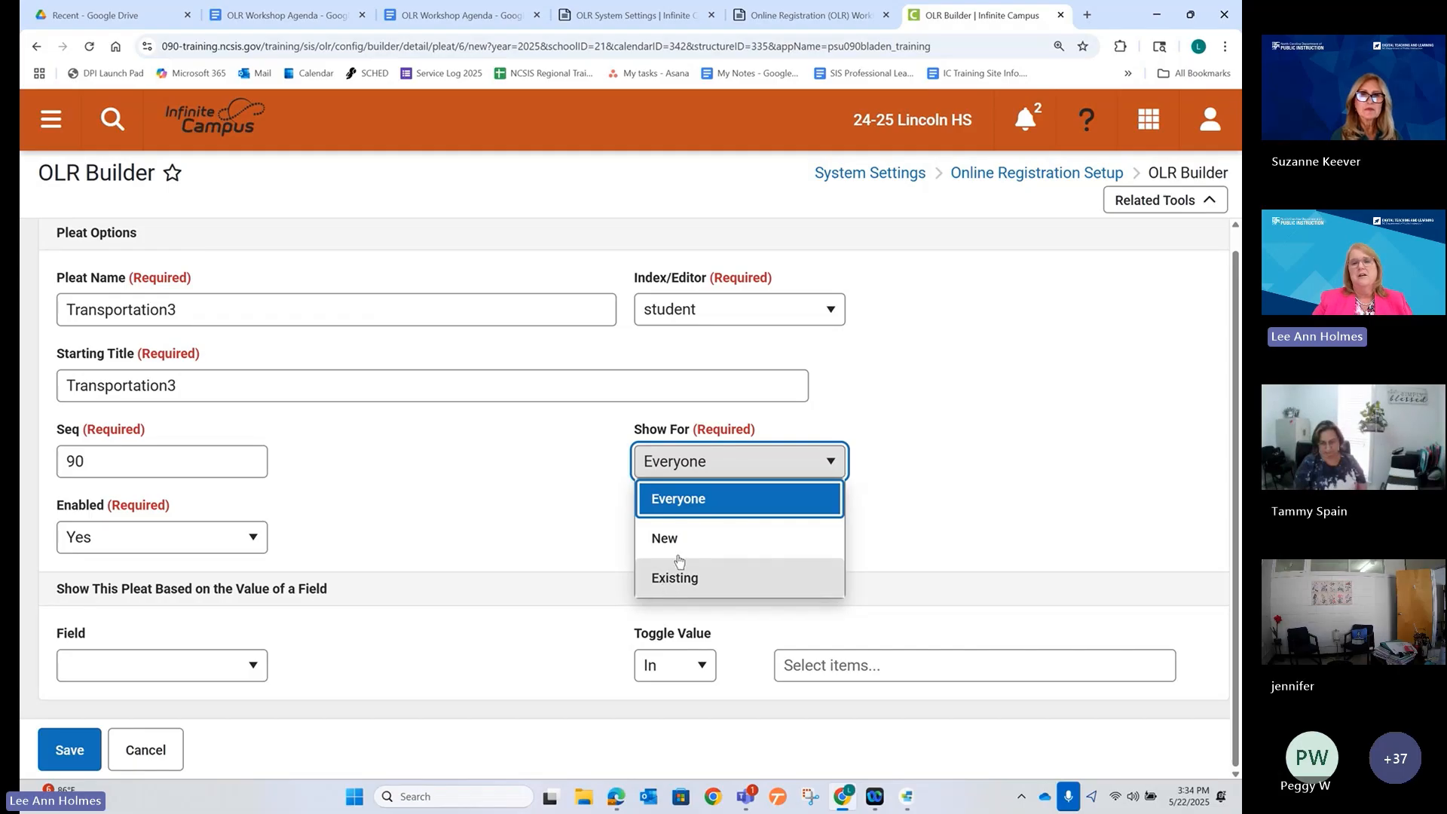
{"action": "left_click", "coordinate": [673, 499]}
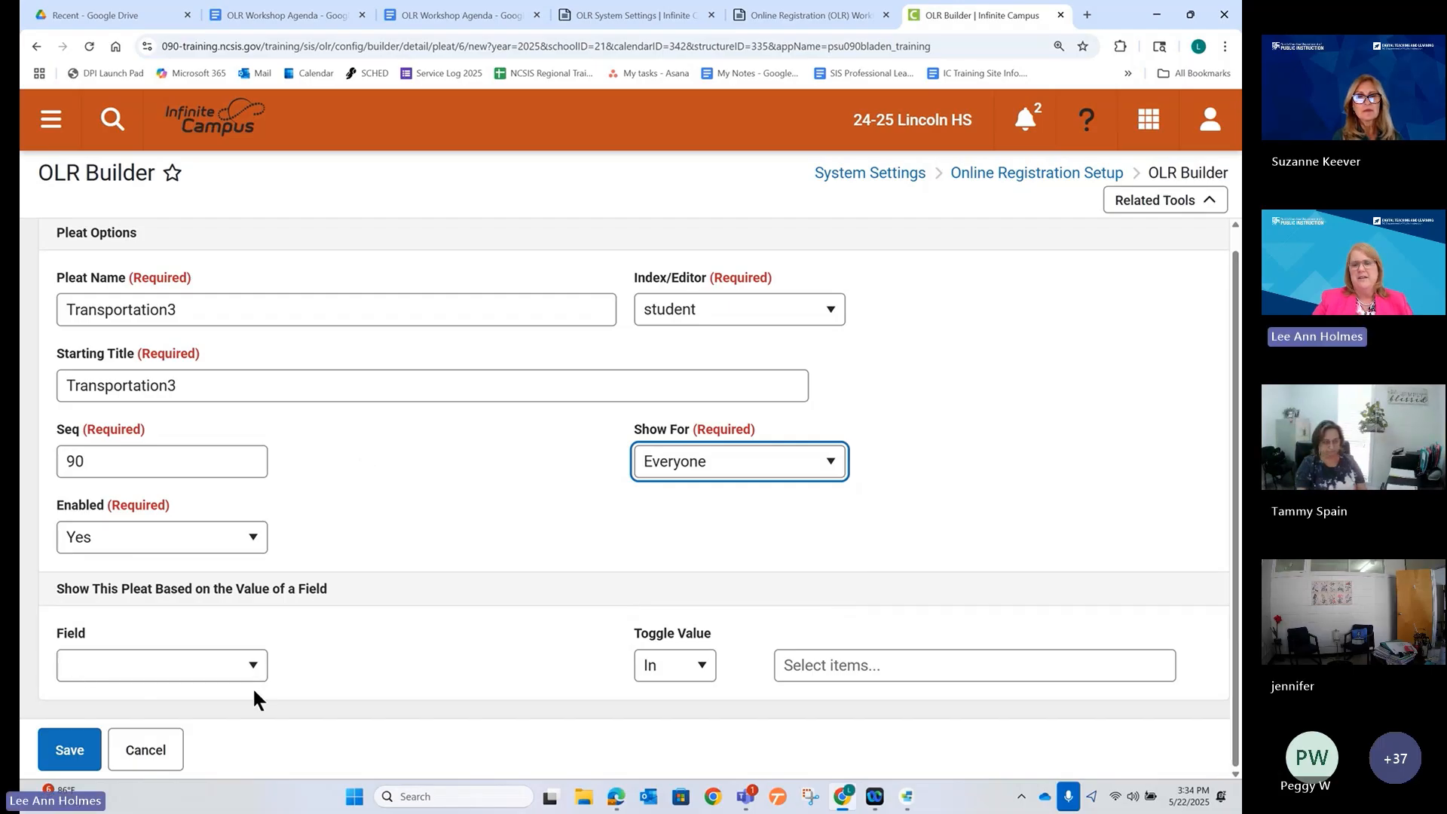
{"action": "left_click", "coordinate": [63, 755]}
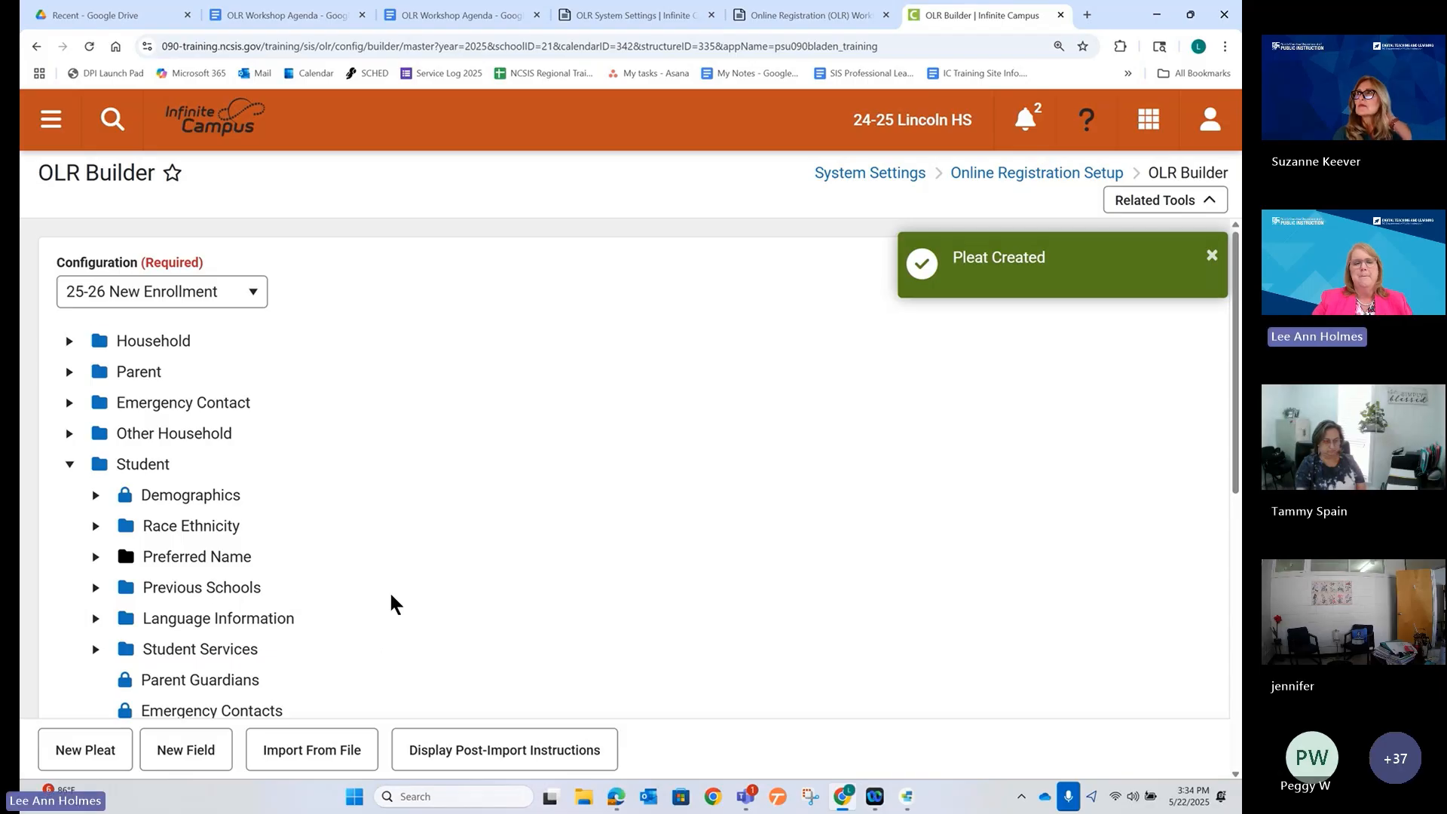
Look up Transportation2's sequence number (16) without changing it.
{"action": "scroll", "coordinate": [339, 588], "scroll_direction": "down", "scroll_amount": 4}
{"action": "scroll", "coordinate": [294, 595], "scroll_direction": "down", "scroll_amount": 3}
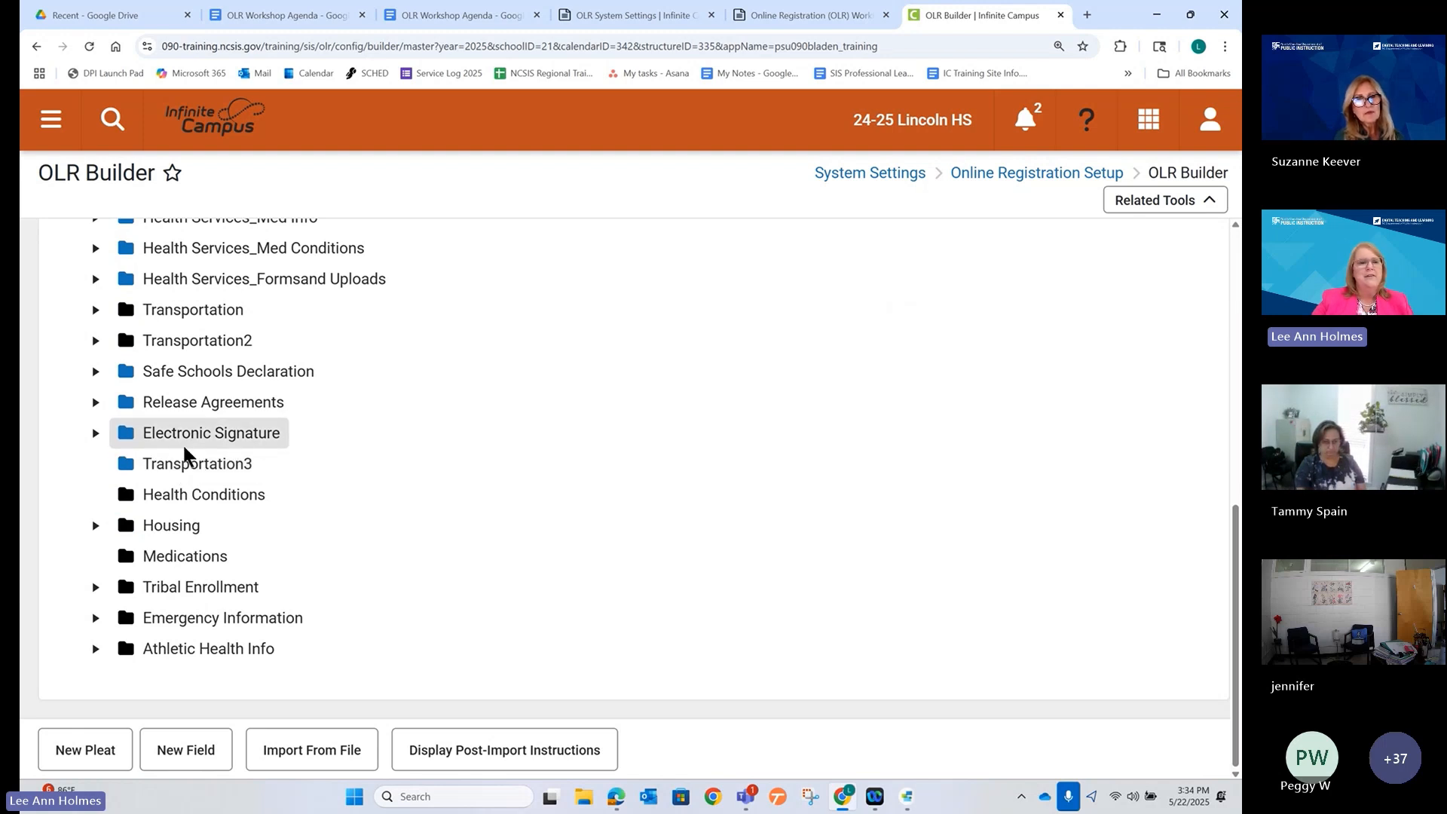
{"action": "left_click", "coordinate": [169, 329]}
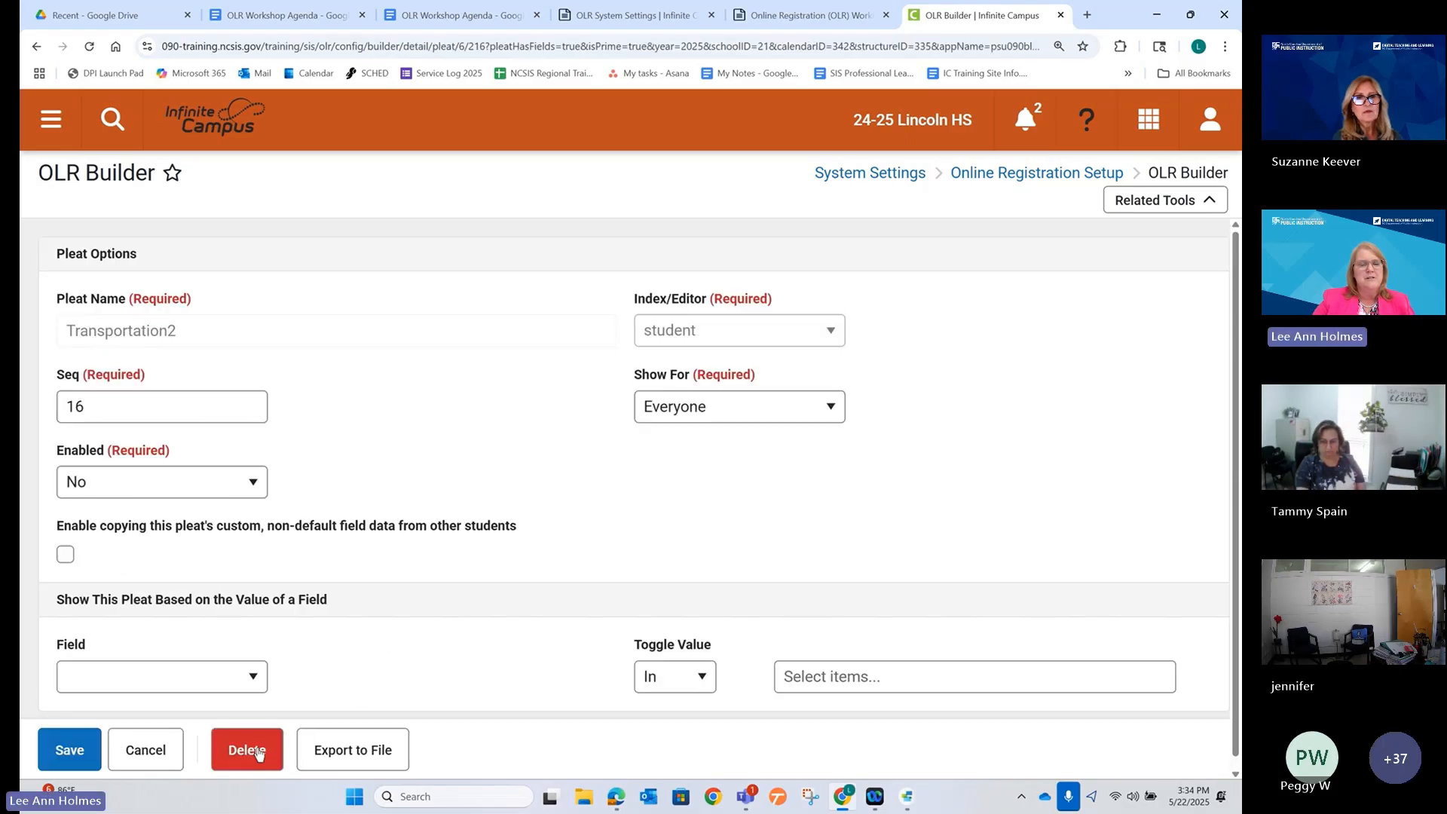
{"action": "left_click", "coordinate": [146, 749]}
Change Transportation3's sequence from 90 to 17 and save.
{"action": "scroll", "coordinate": [208, 617], "scroll_direction": "down", "scroll_amount": 10}
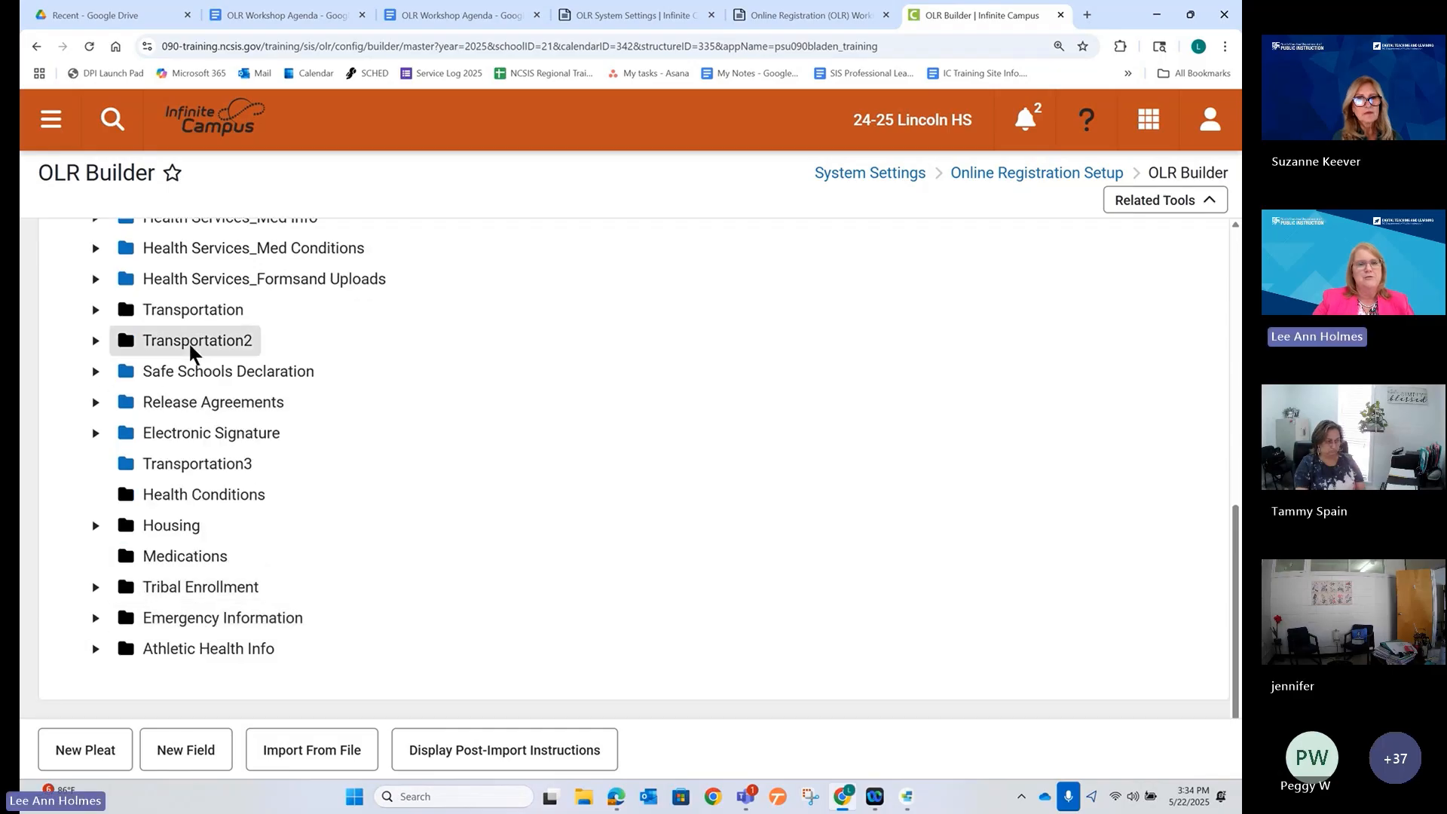
{"action": "left_click", "coordinate": [195, 471]}
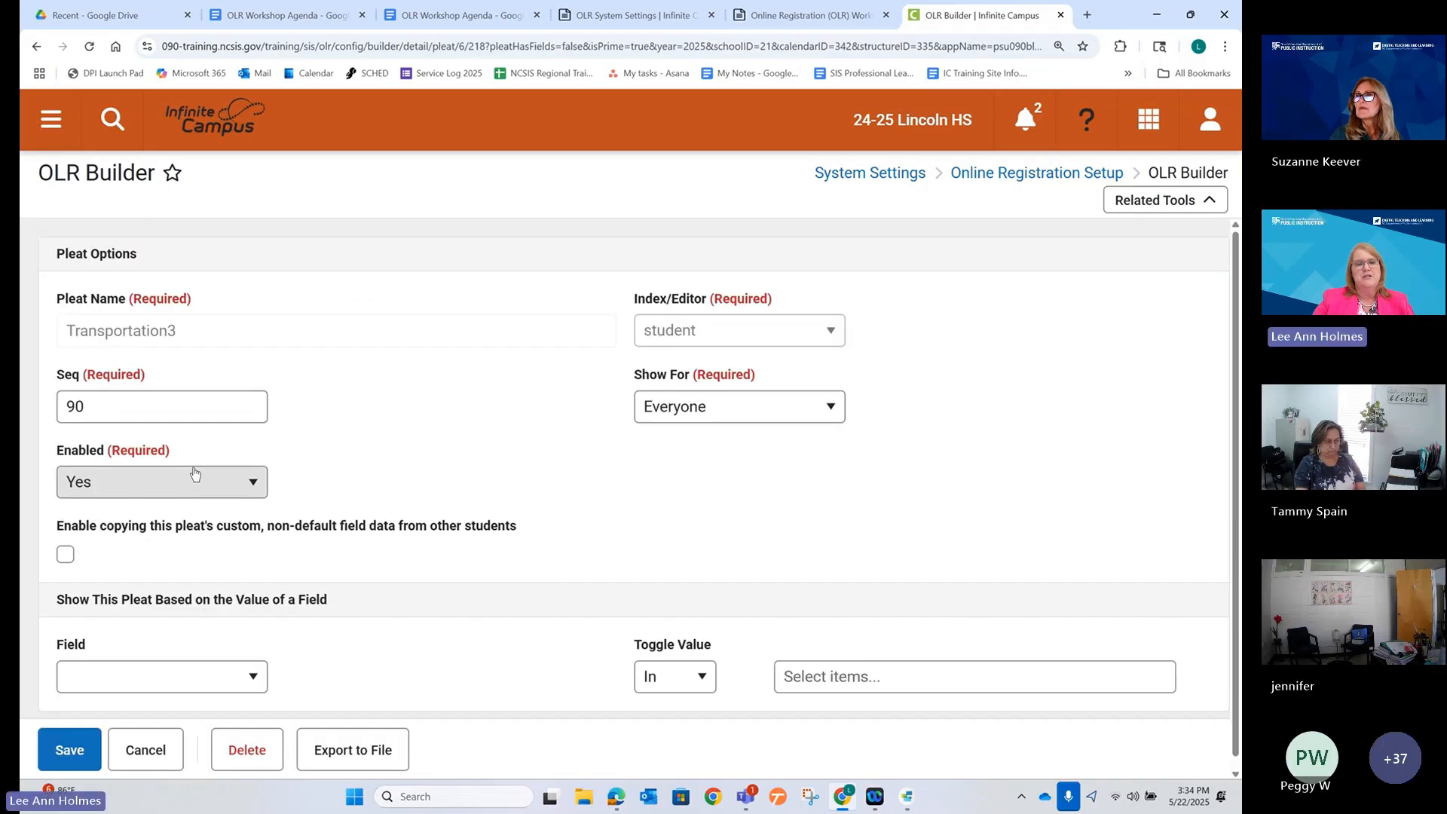
{"action": "double_click", "coordinate": [153, 406]}
{"action": "left_click", "coordinate": [153, 406]}
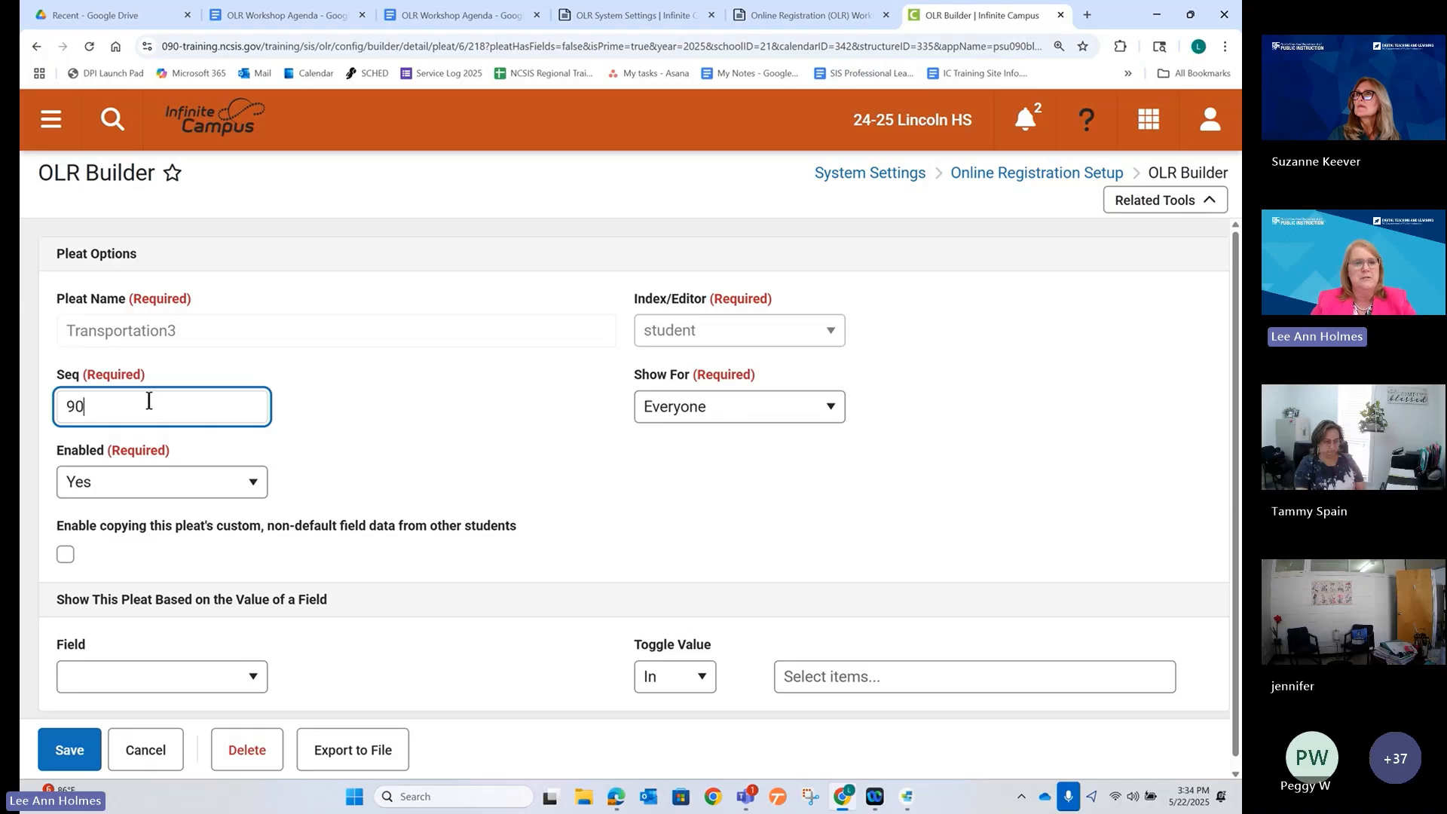
{"action": "double_click", "coordinate": [150, 403]}
{"action": "type", "text": "17"}
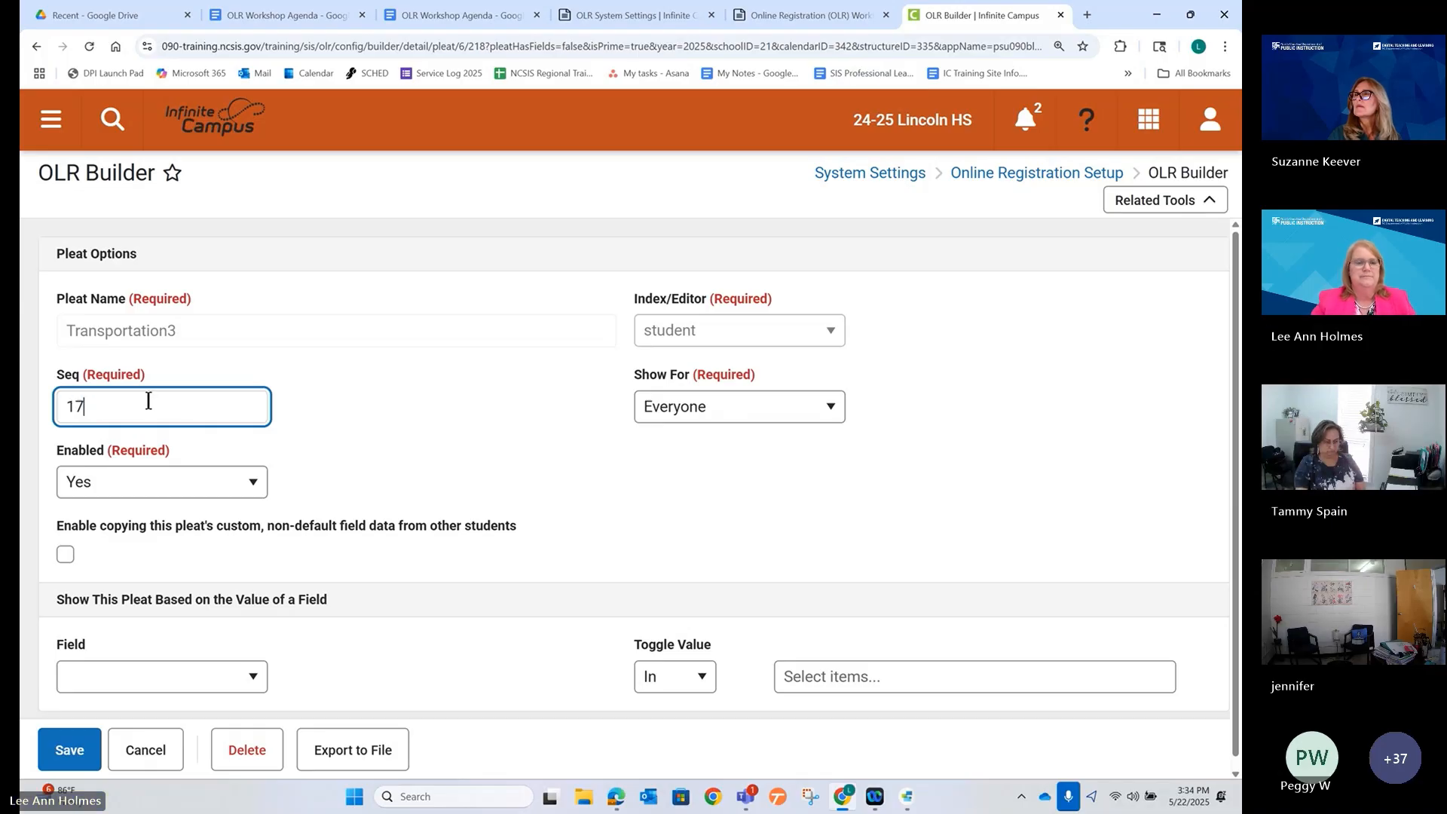
{"action": "left_click", "coordinate": [81, 754]}
{"action": "scroll", "coordinate": [383, 636], "scroll_direction": "down", "scroll_amount": 6}
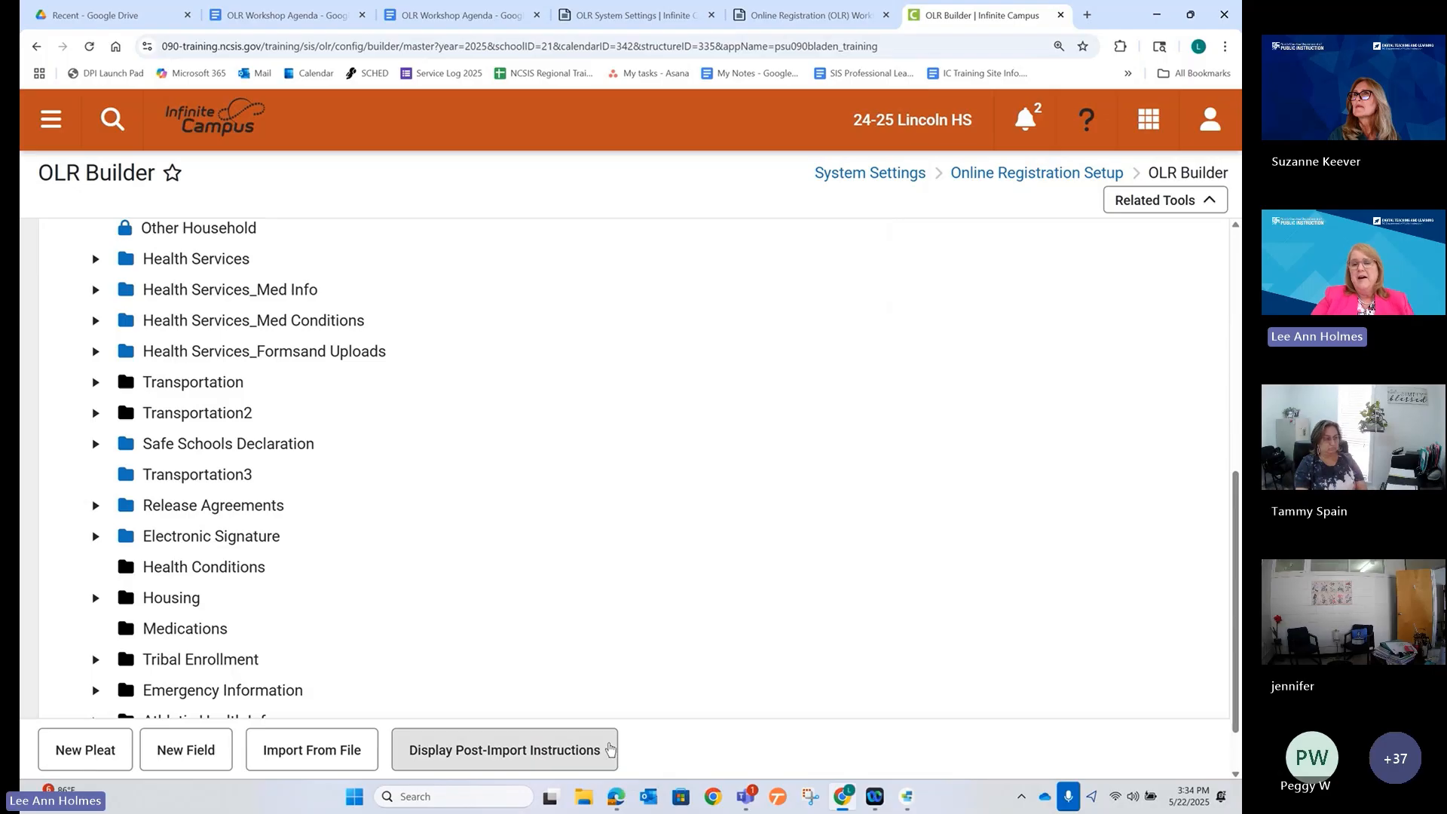
Reload the registration preview and scroll the student sections to find Transportation3.
{"action": "left_click", "coordinate": [620, 799]}
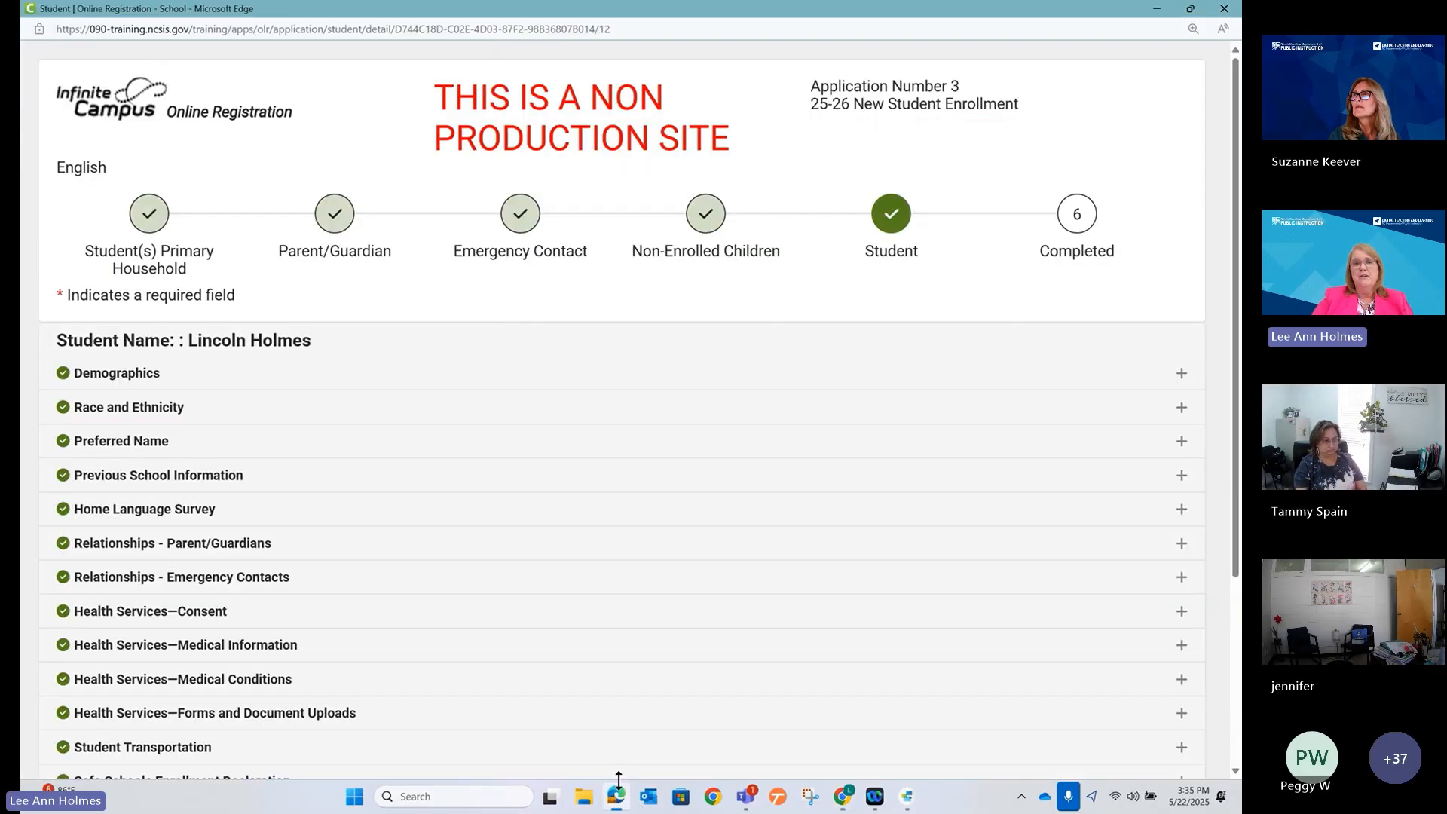
{"action": "left_click", "coordinate": [491, 29]}
{"action": "key", "text": "Return"}
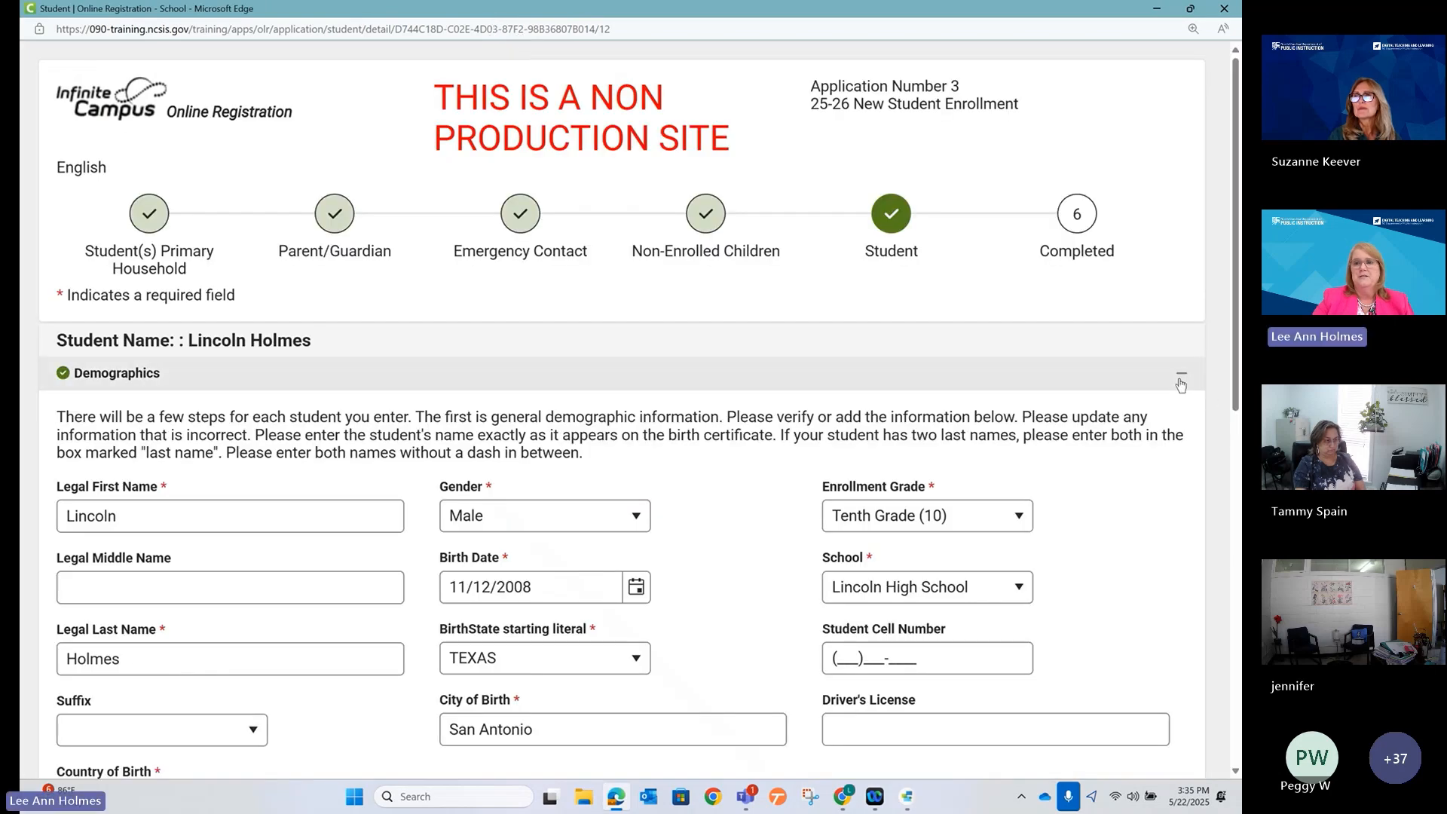
{"action": "left_click", "coordinate": [1182, 374]}
{"action": "scroll", "coordinate": [754, 580], "scroll_direction": "down", "scroll_amount": 3}
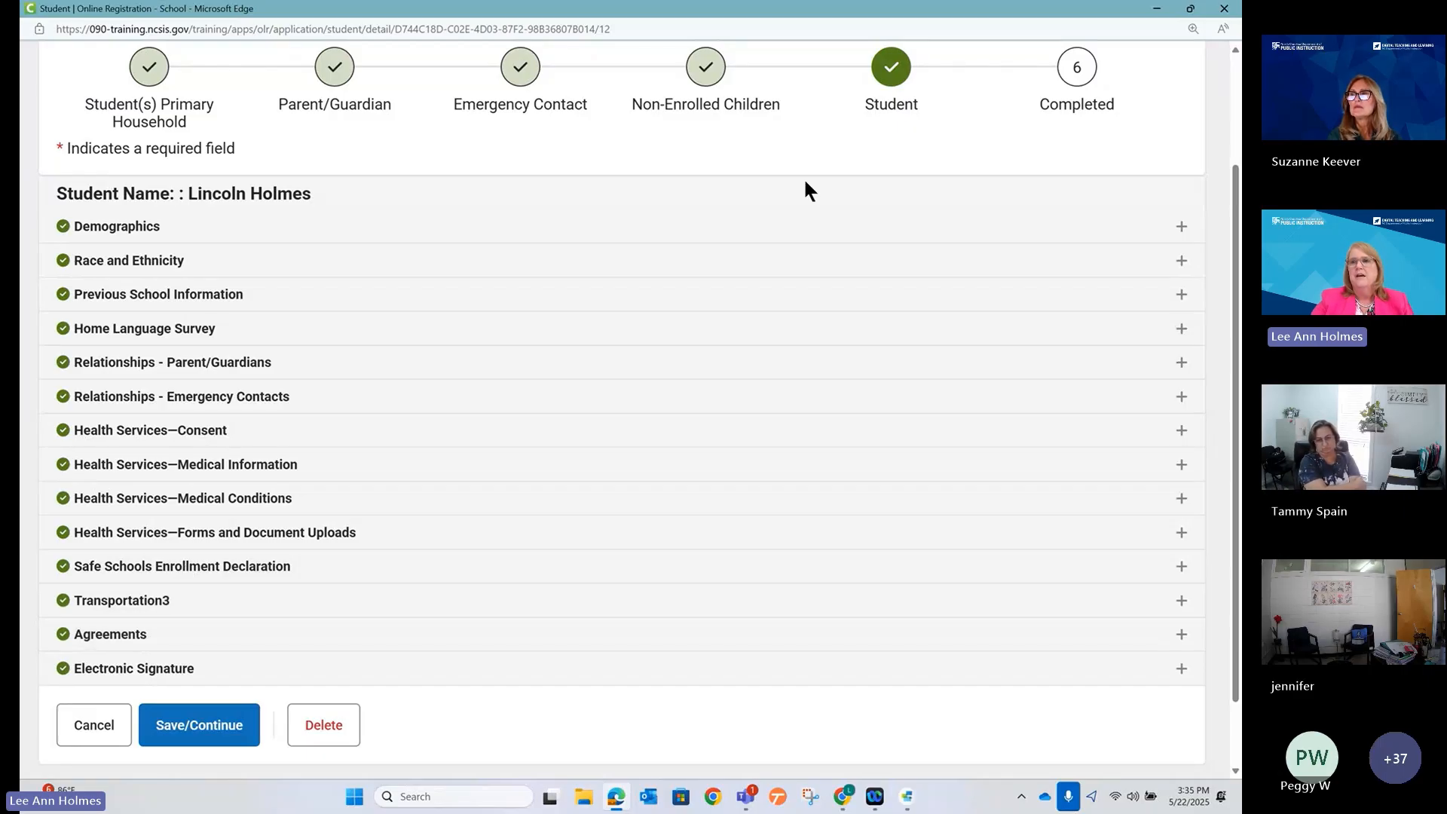
In OLR Builder, review Transportation3's pleat settings unchanged and its place in the pleat list.
{"action": "left_click", "coordinate": [1156, 9]}
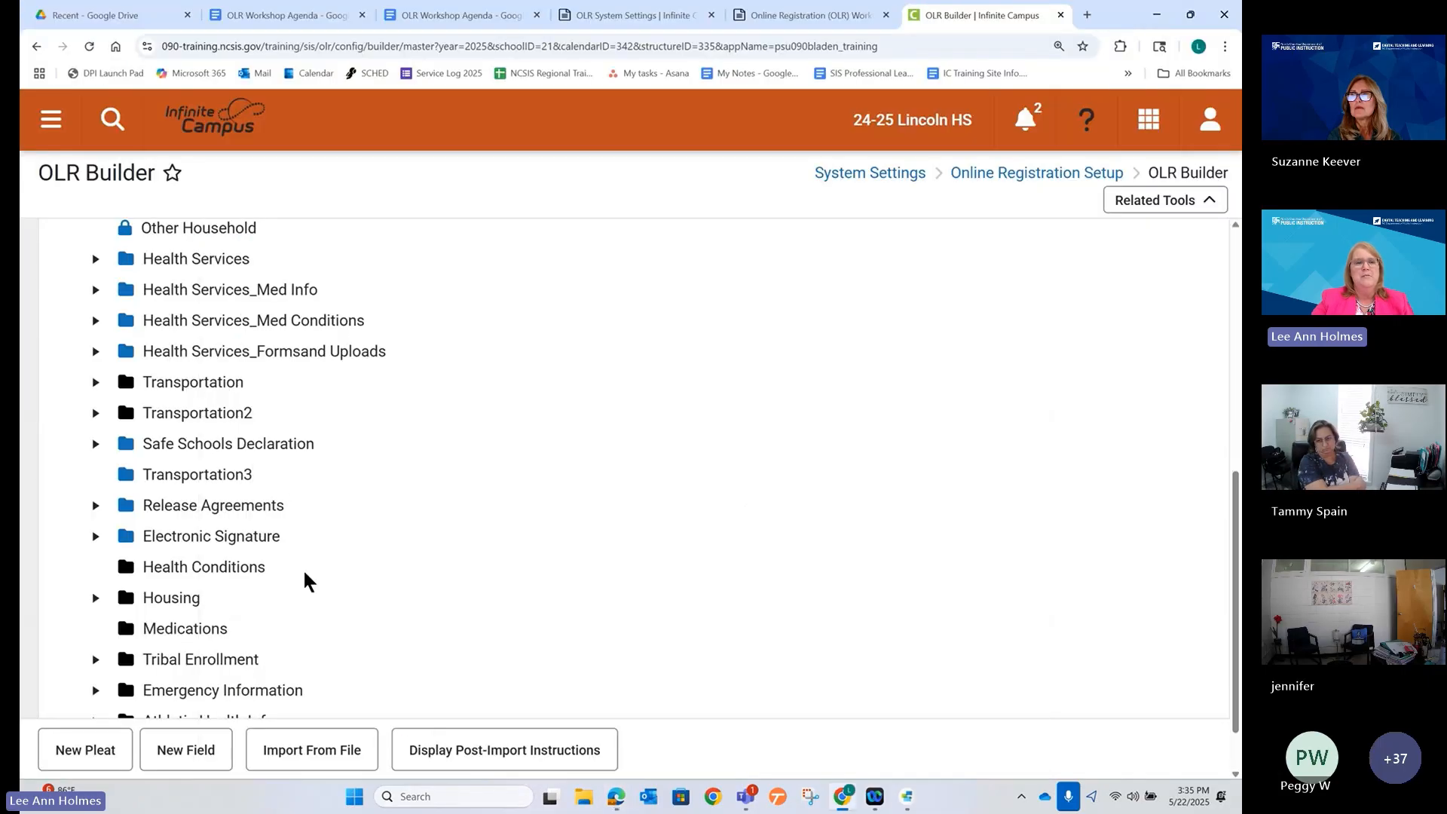
{"action": "left_click", "coordinate": [194, 477]}
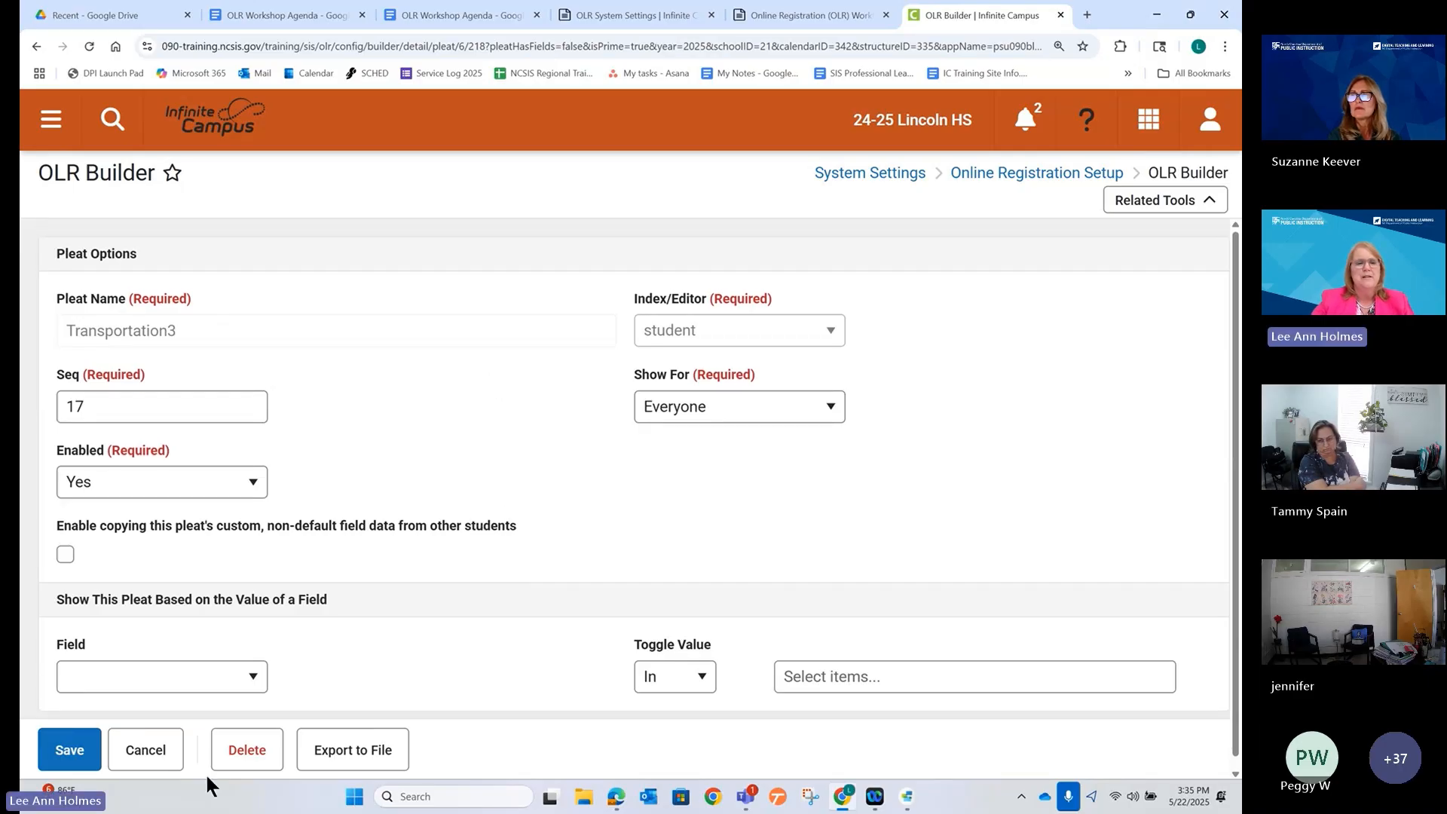
{"action": "left_click", "coordinate": [147, 743]}
{"action": "scroll", "coordinate": [455, 391], "scroll_direction": "down", "scroll_amount": 3}
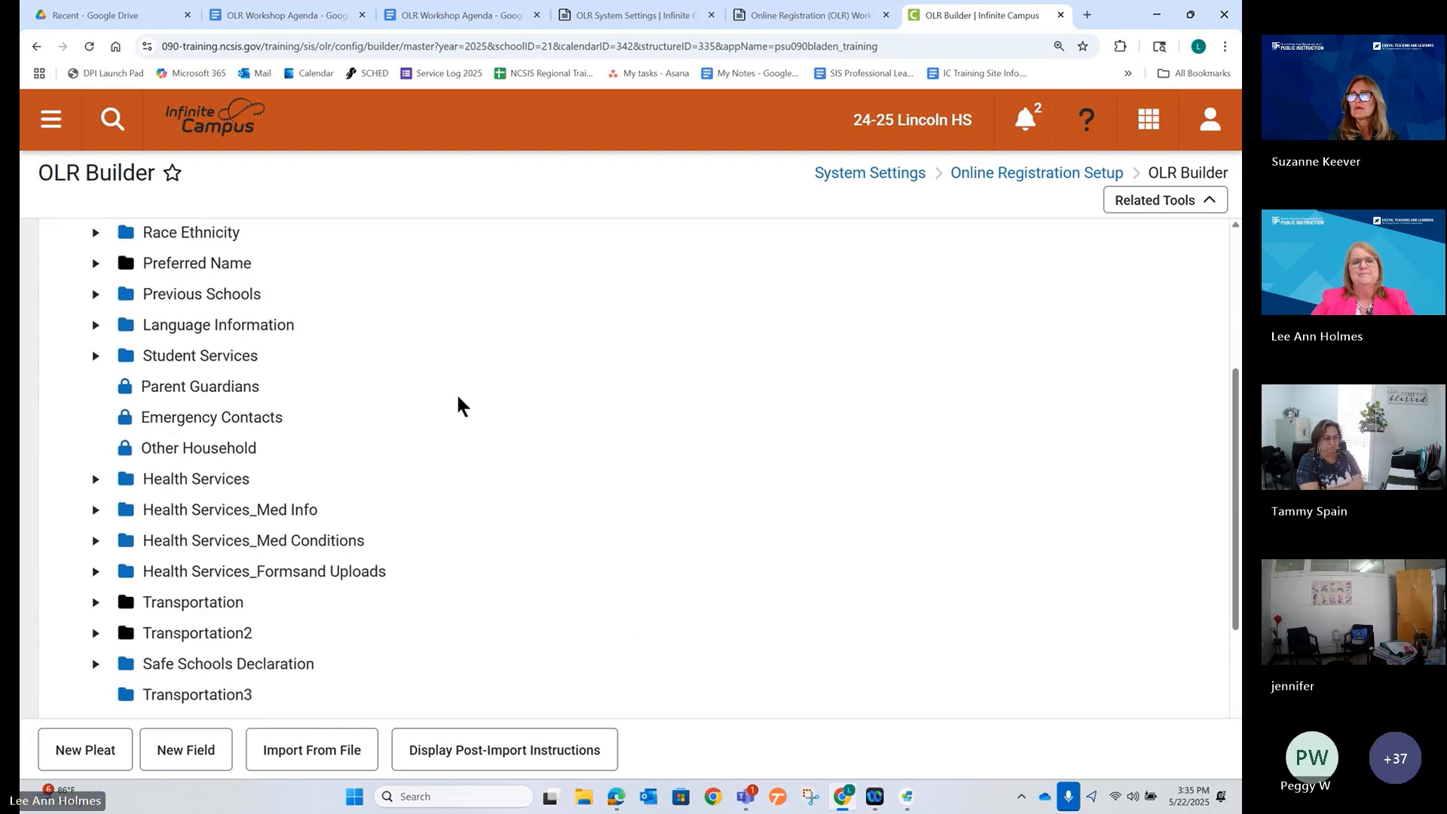
{"action": "scroll", "coordinate": [457, 405], "scroll_direction": "down", "scroll_amount": 2}
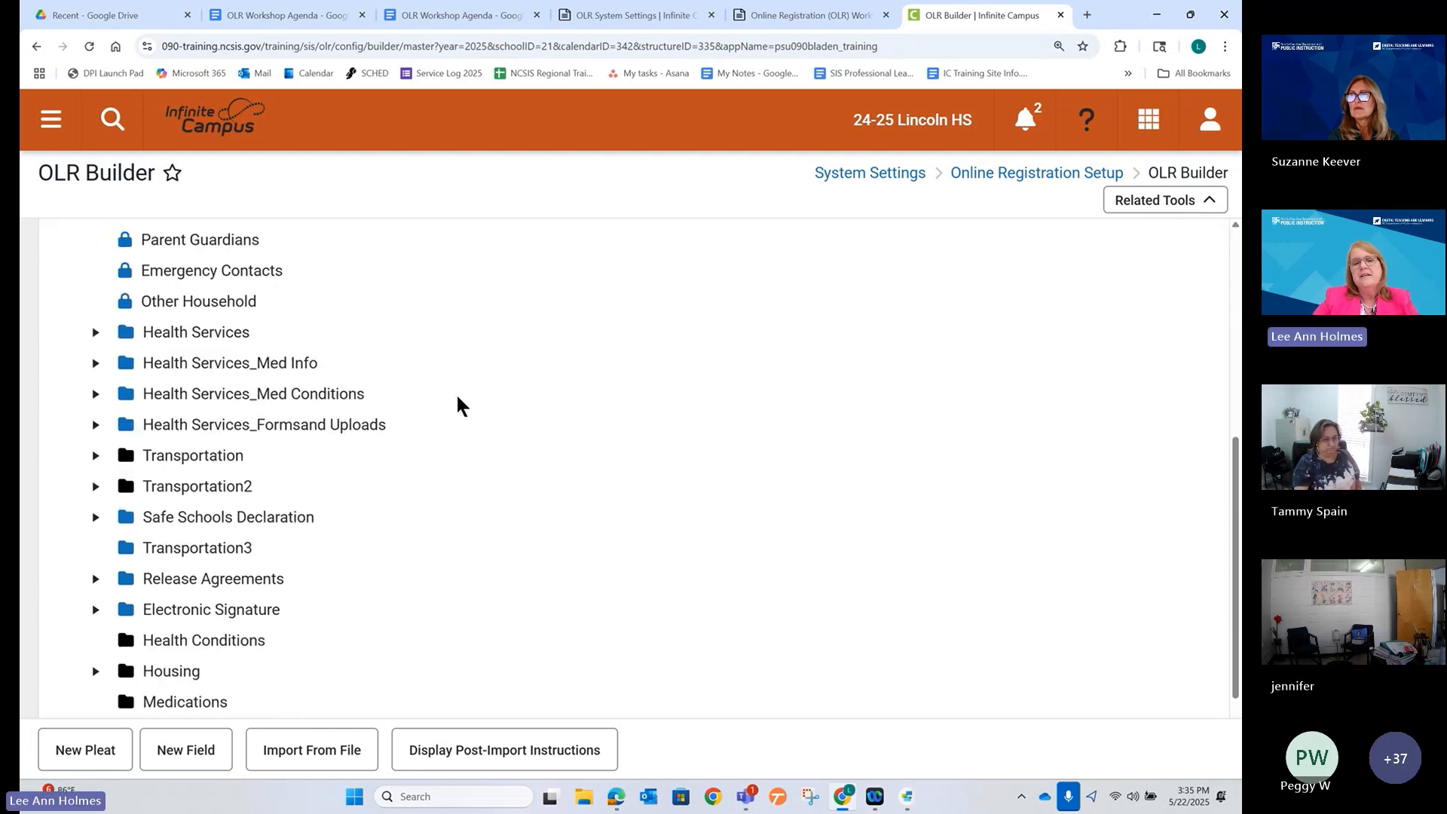
{"action": "scroll", "coordinate": [458, 405], "scroll_direction": "down", "scroll_amount": 2}
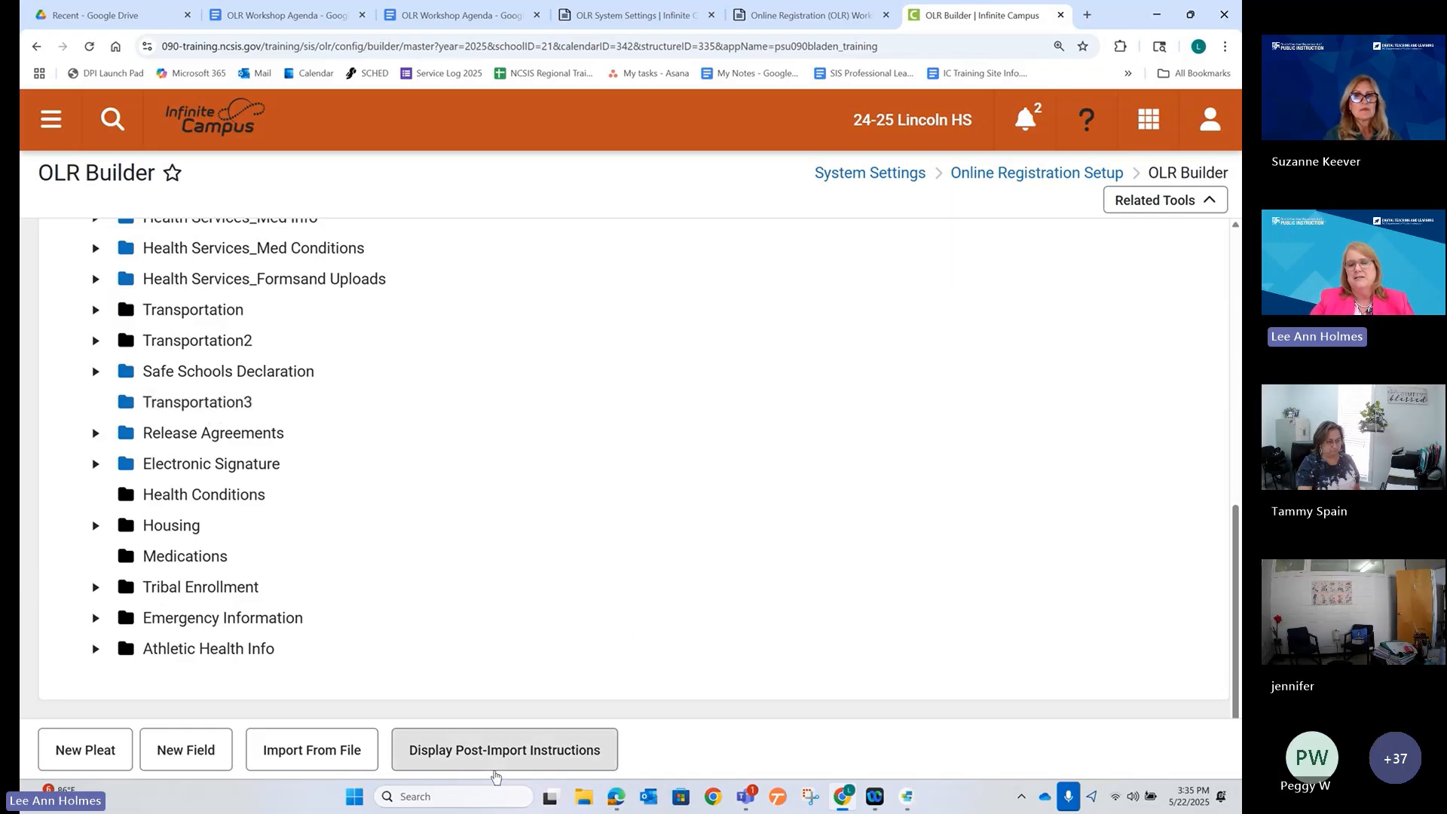
Glance at the preview again, then bring up OLR Builder's Related Tools list.
{"action": "left_click", "coordinate": [619, 800]}
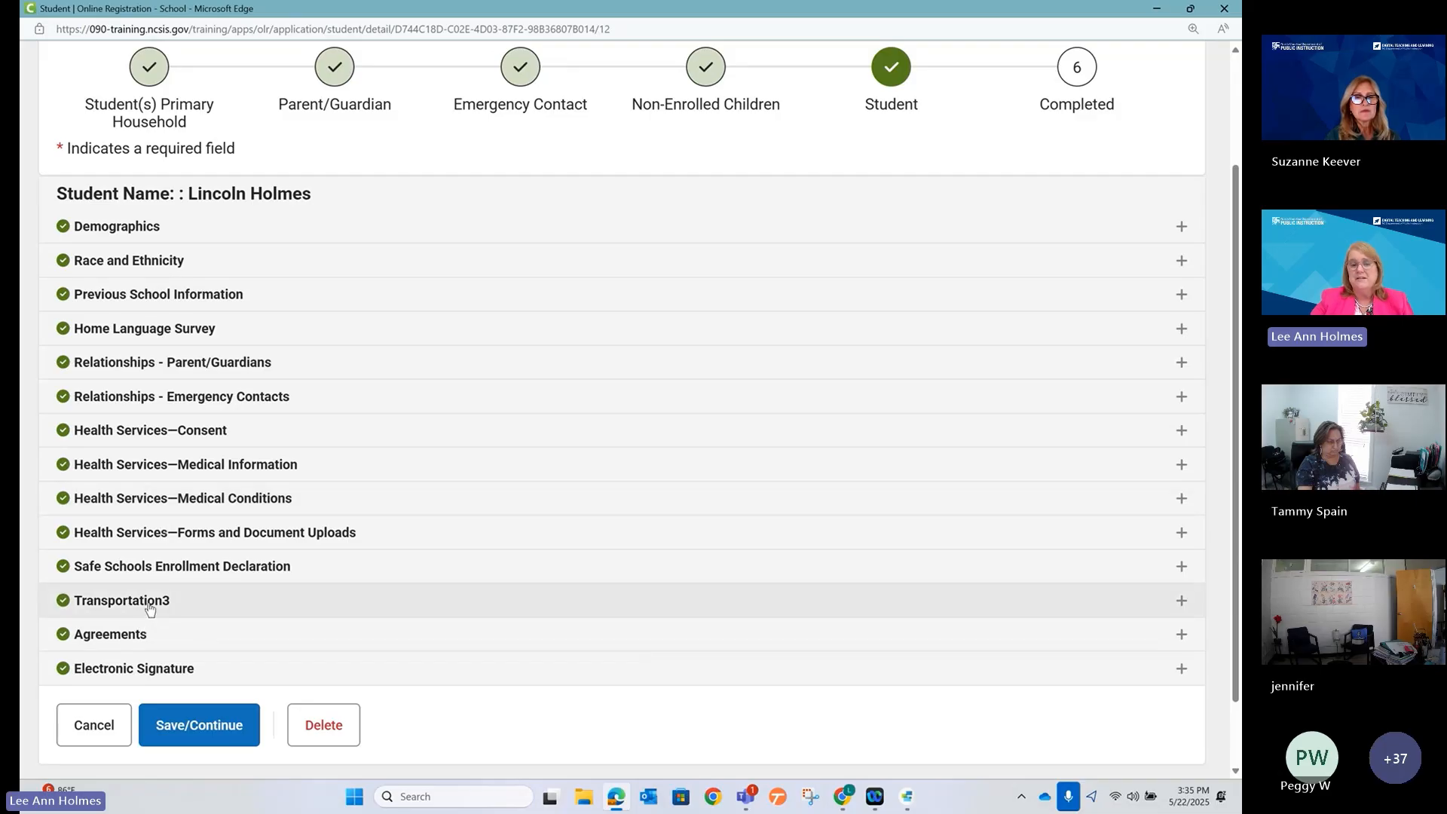
{"action": "left_click", "coordinate": [1155, 7]}
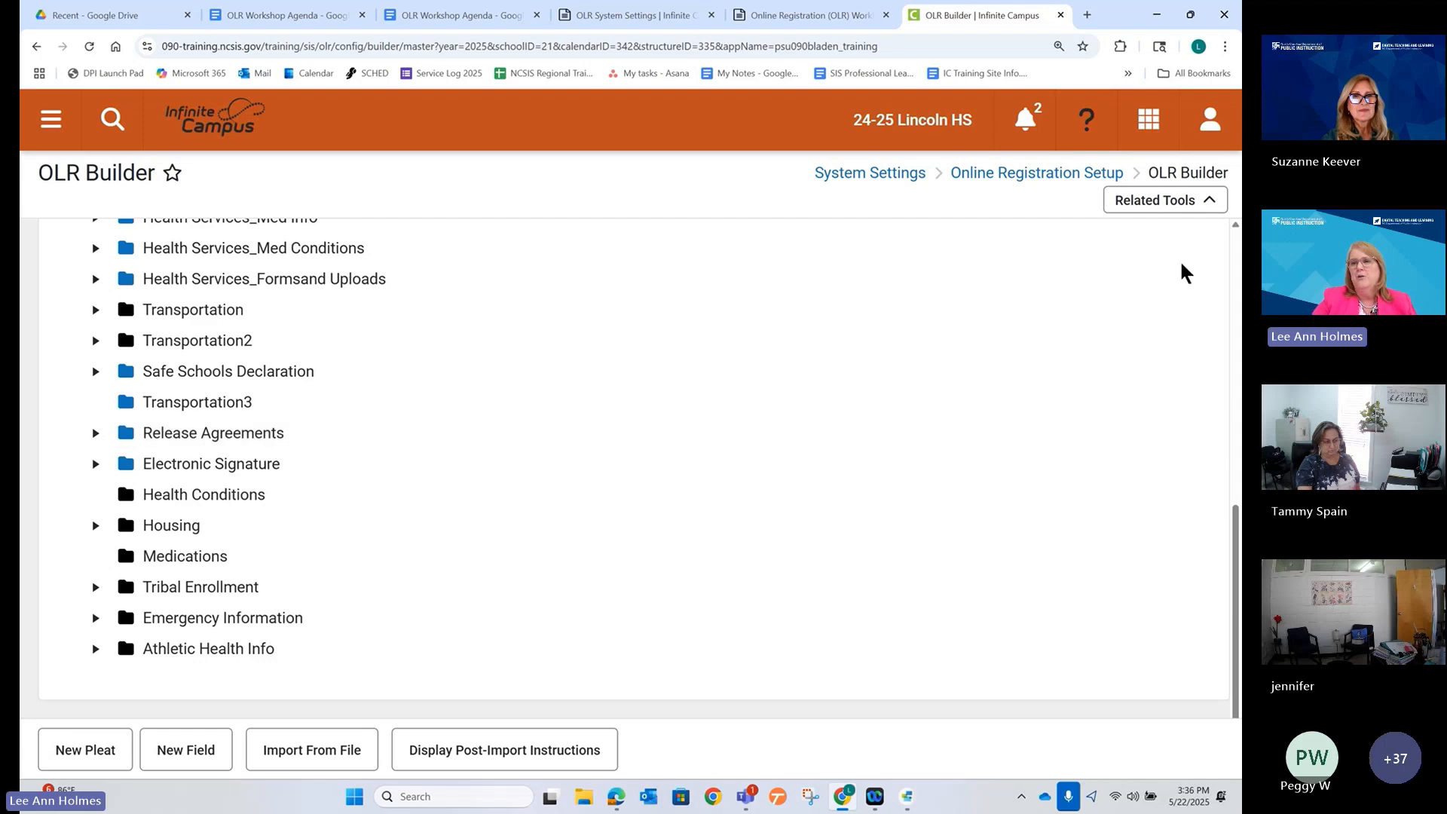
{"action": "left_click", "coordinate": [1159, 205]}
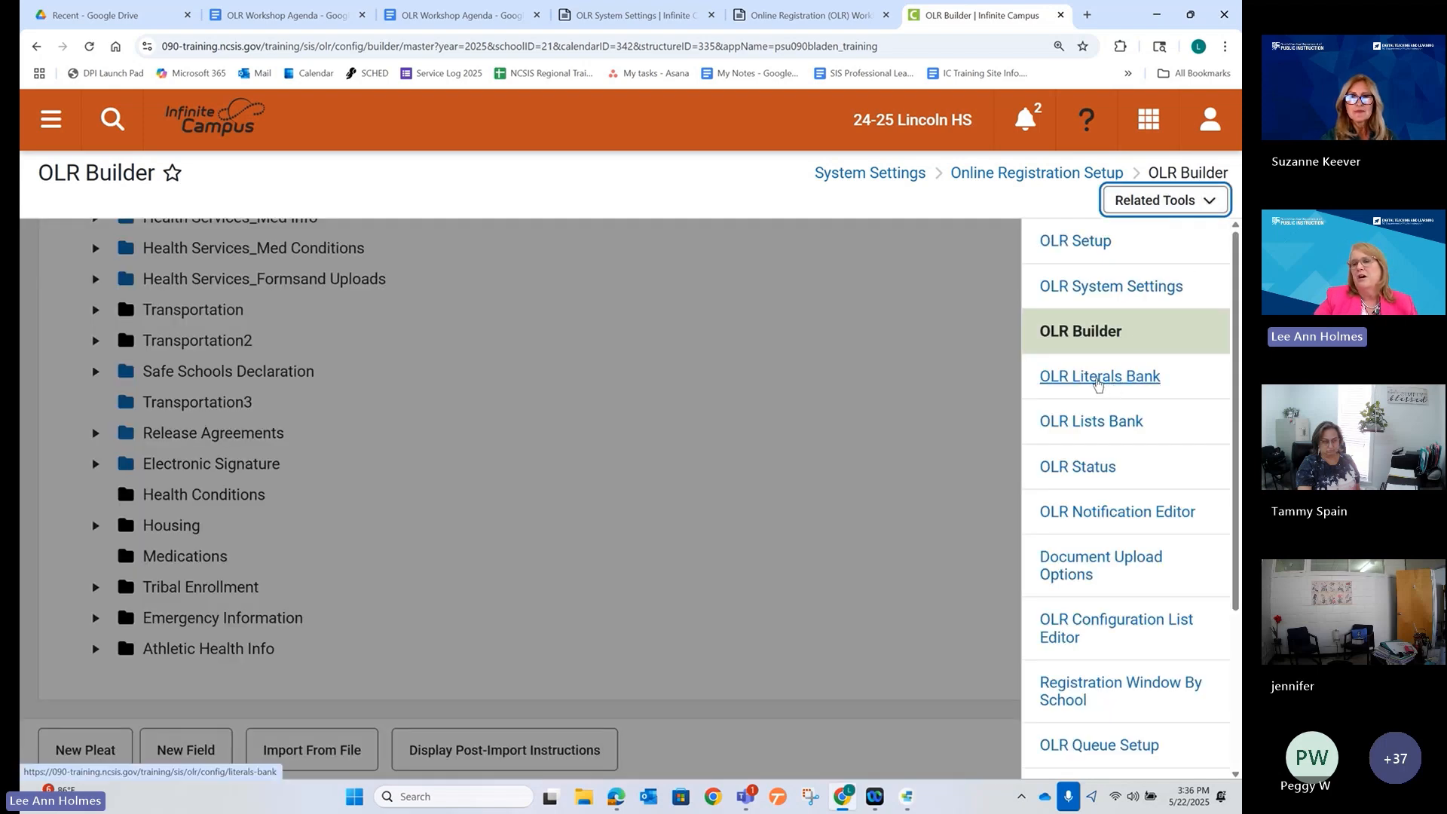
In the OLR Literals Bank, choose the Student > Transportation3 category.
{"action": "left_click", "coordinate": [1096, 381]}
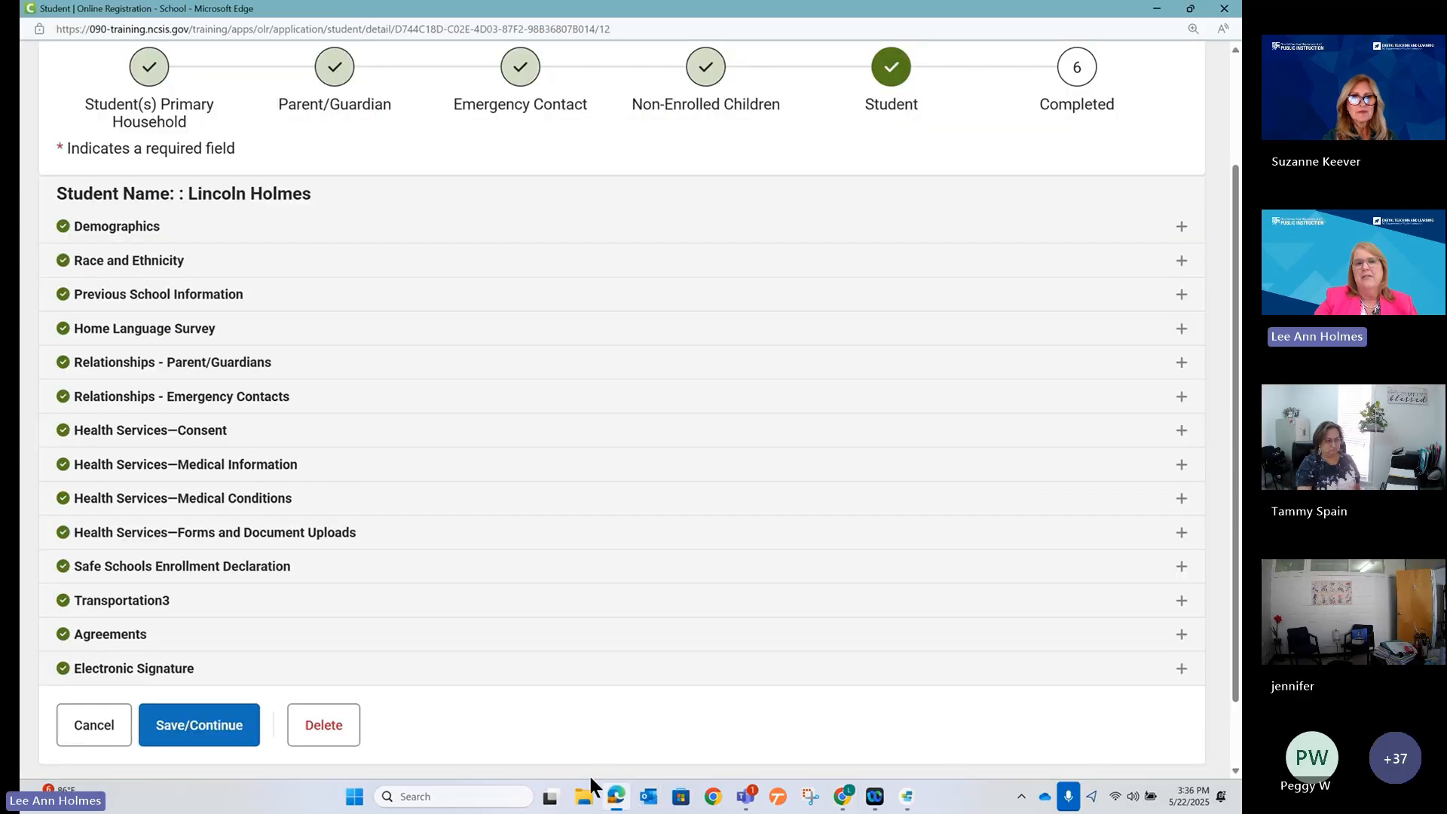
{"action": "left_click", "coordinate": [616, 797]}
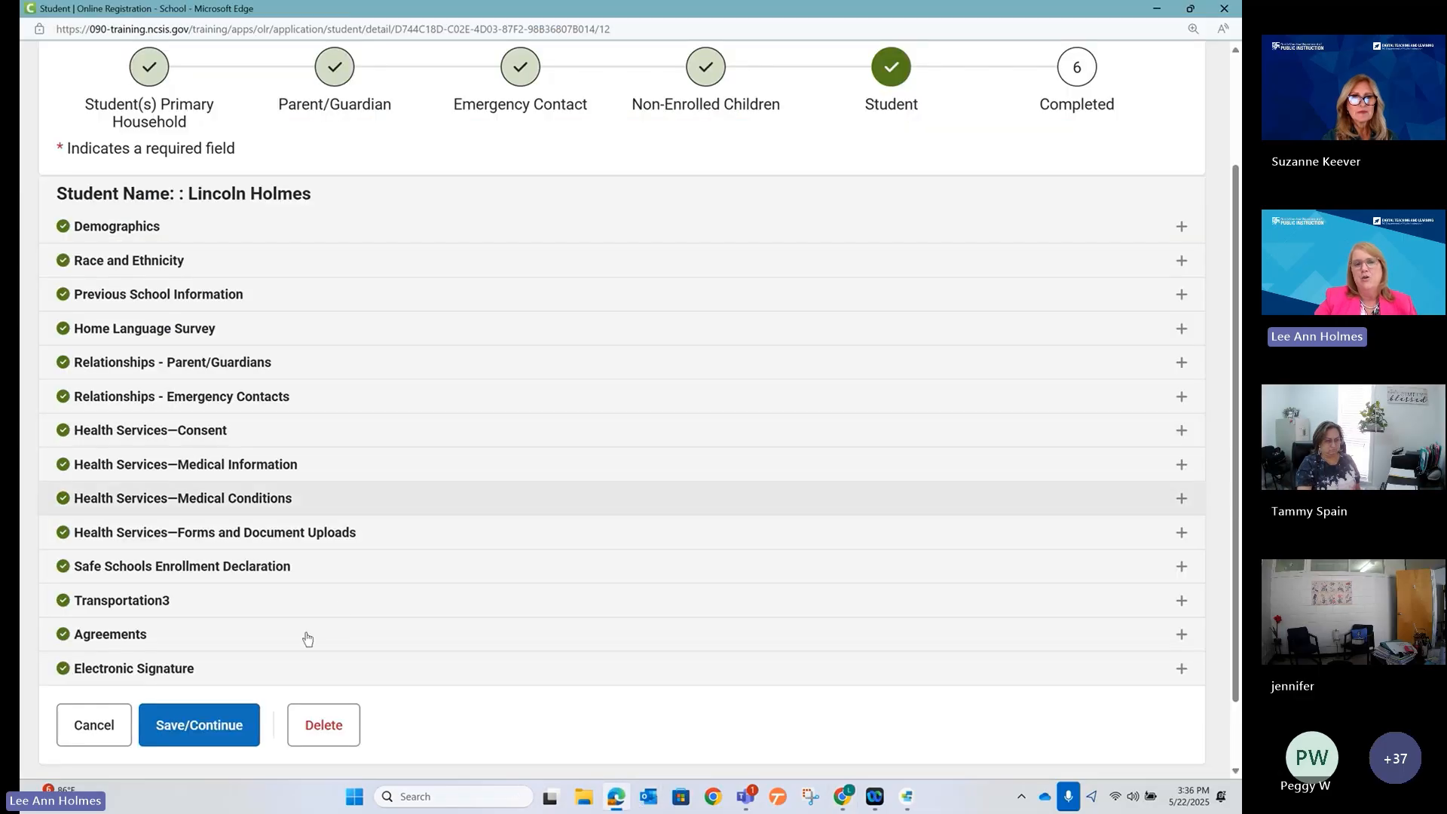
{"action": "left_click", "coordinate": [1157, 9]}
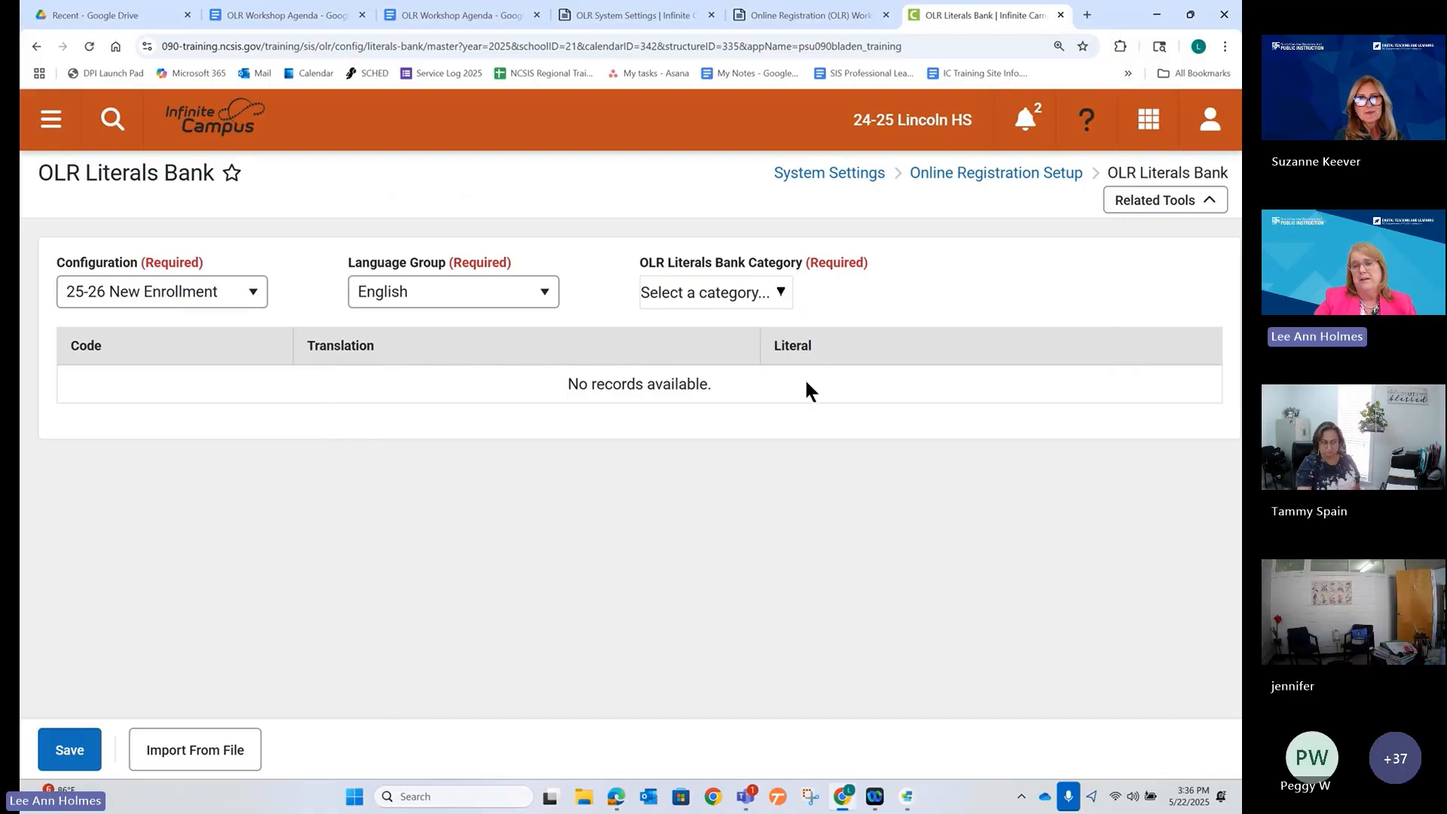
{"action": "left_click", "coordinate": [760, 300]}
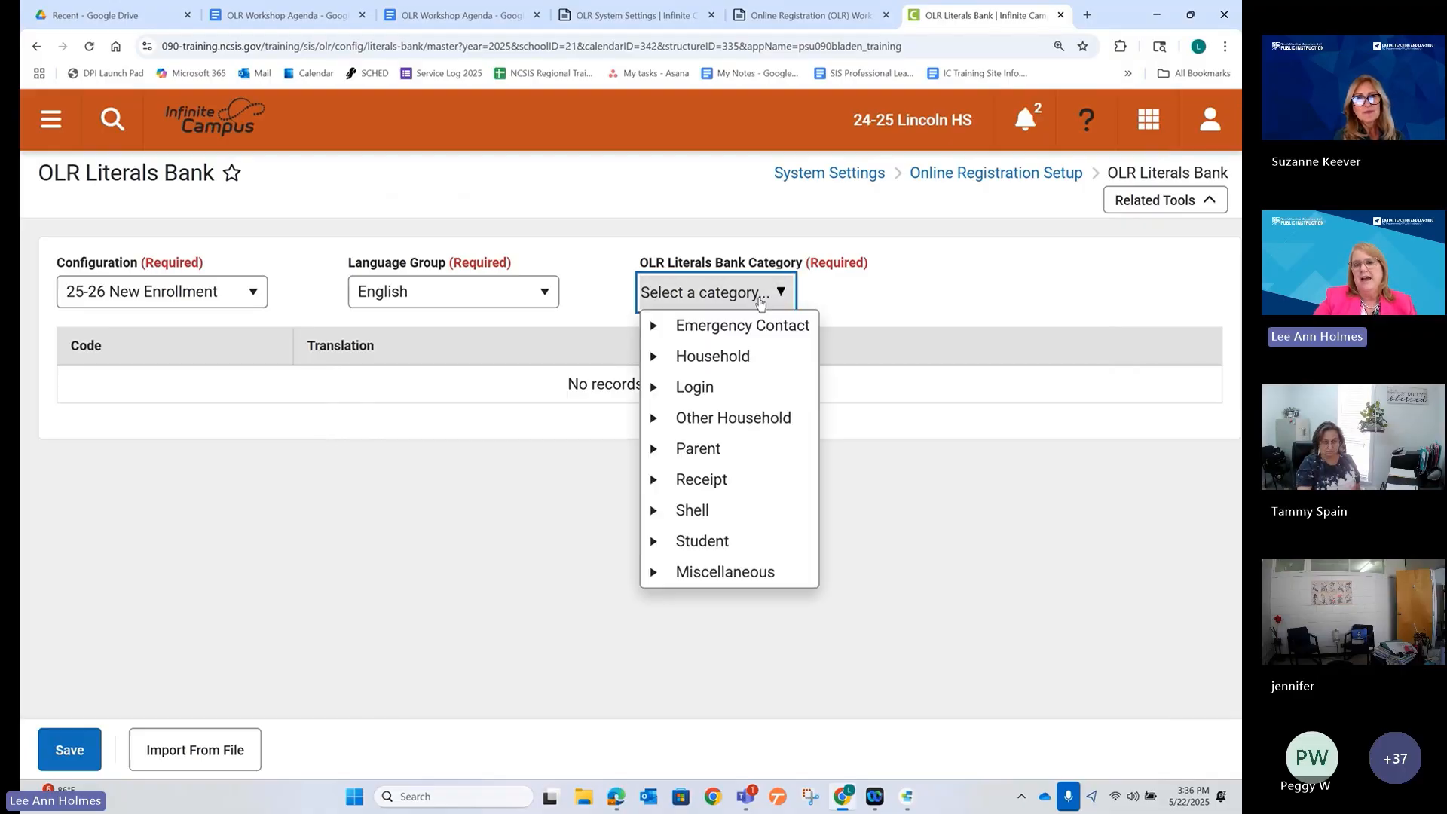
{"action": "left_click", "coordinate": [655, 542]}
{"action": "scroll", "coordinate": [722, 490], "scroll_direction": "down", "scroll_amount": 5}
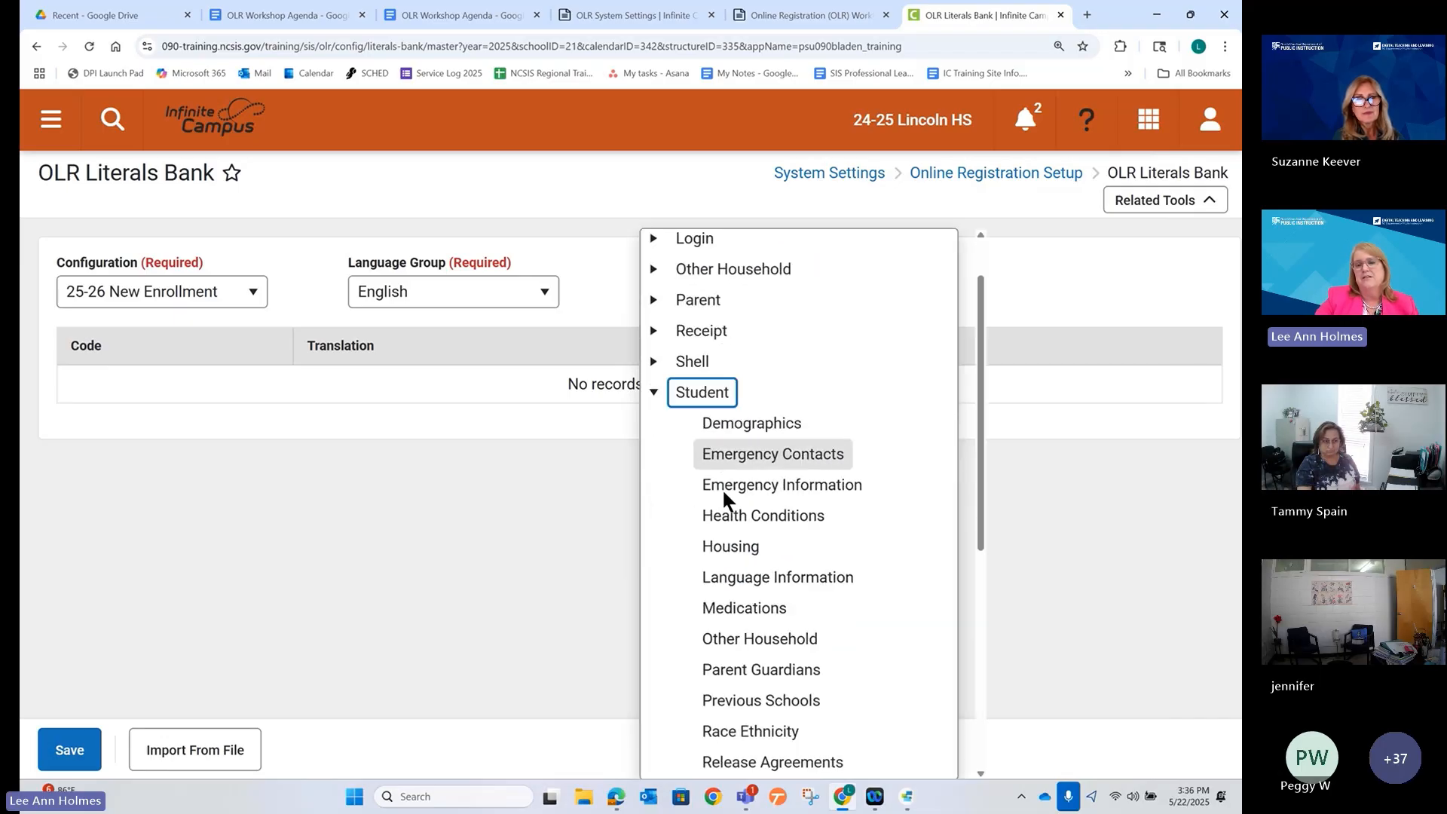
{"action": "scroll", "coordinate": [718, 502], "scroll_direction": "down", "scroll_amount": 2}
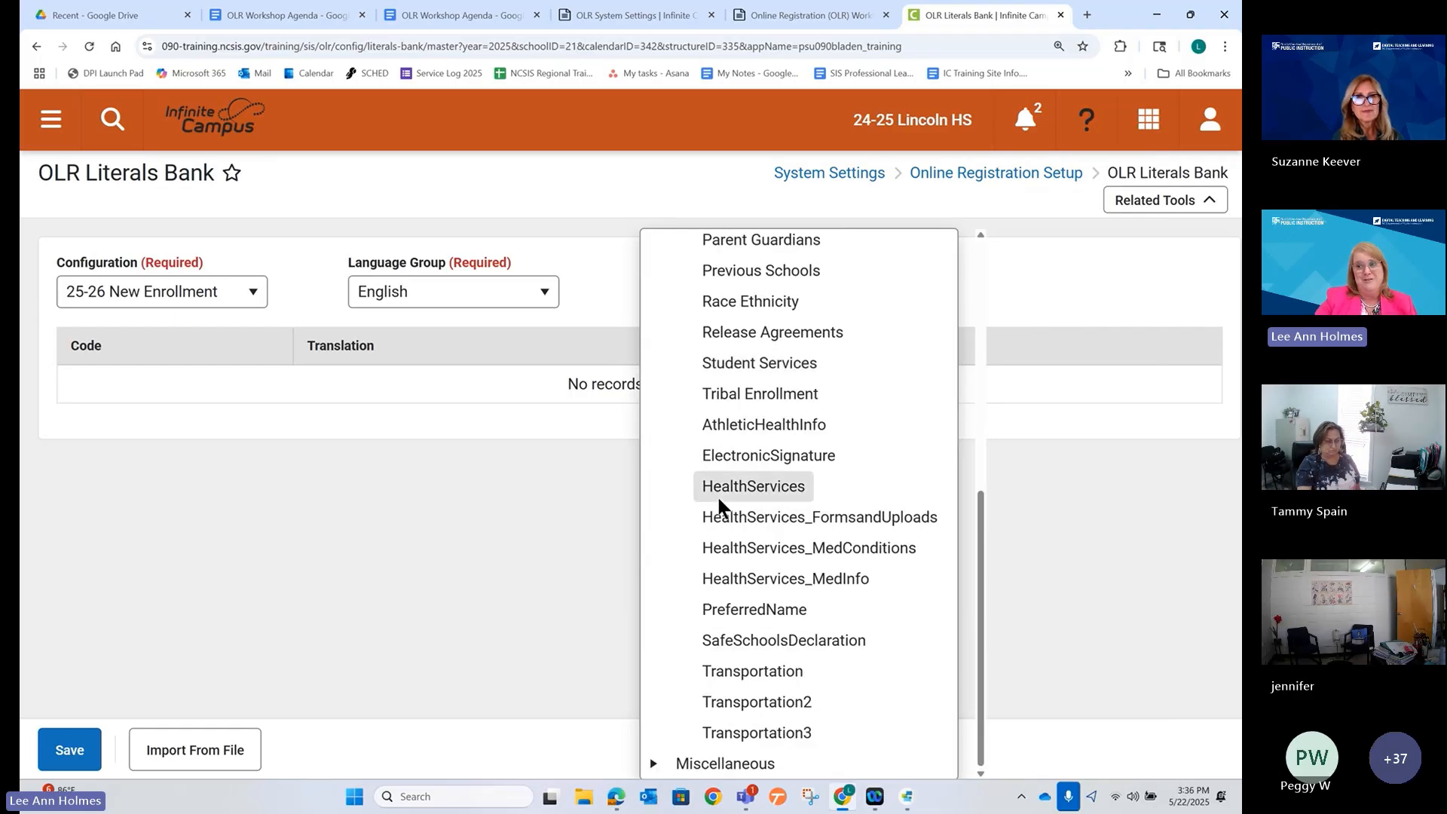
{"action": "scroll", "coordinate": [717, 493], "scroll_direction": "up", "scroll_amount": 4}
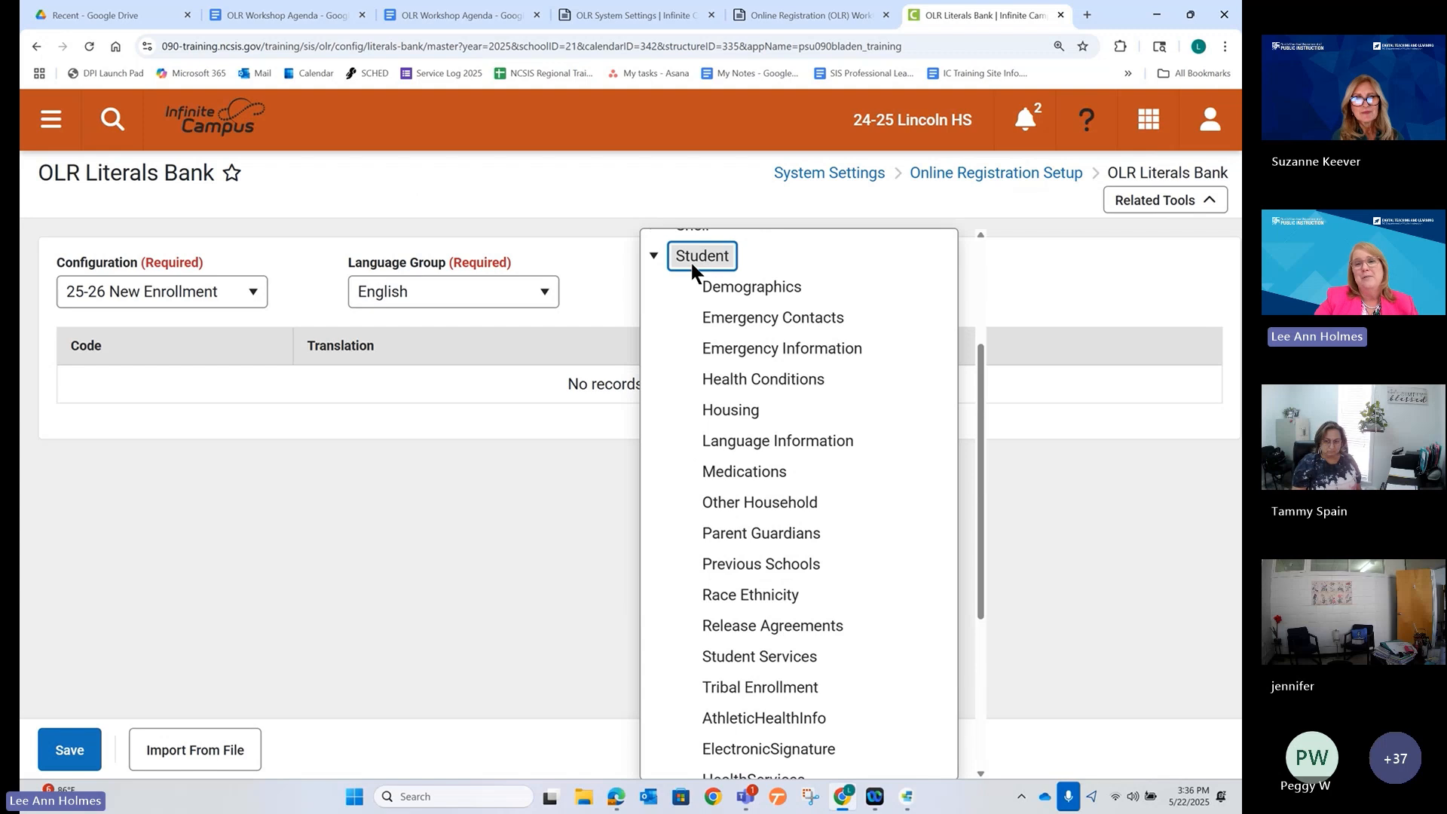
{"action": "scroll", "coordinate": [731, 600], "scroll_direction": "down", "scroll_amount": 4}
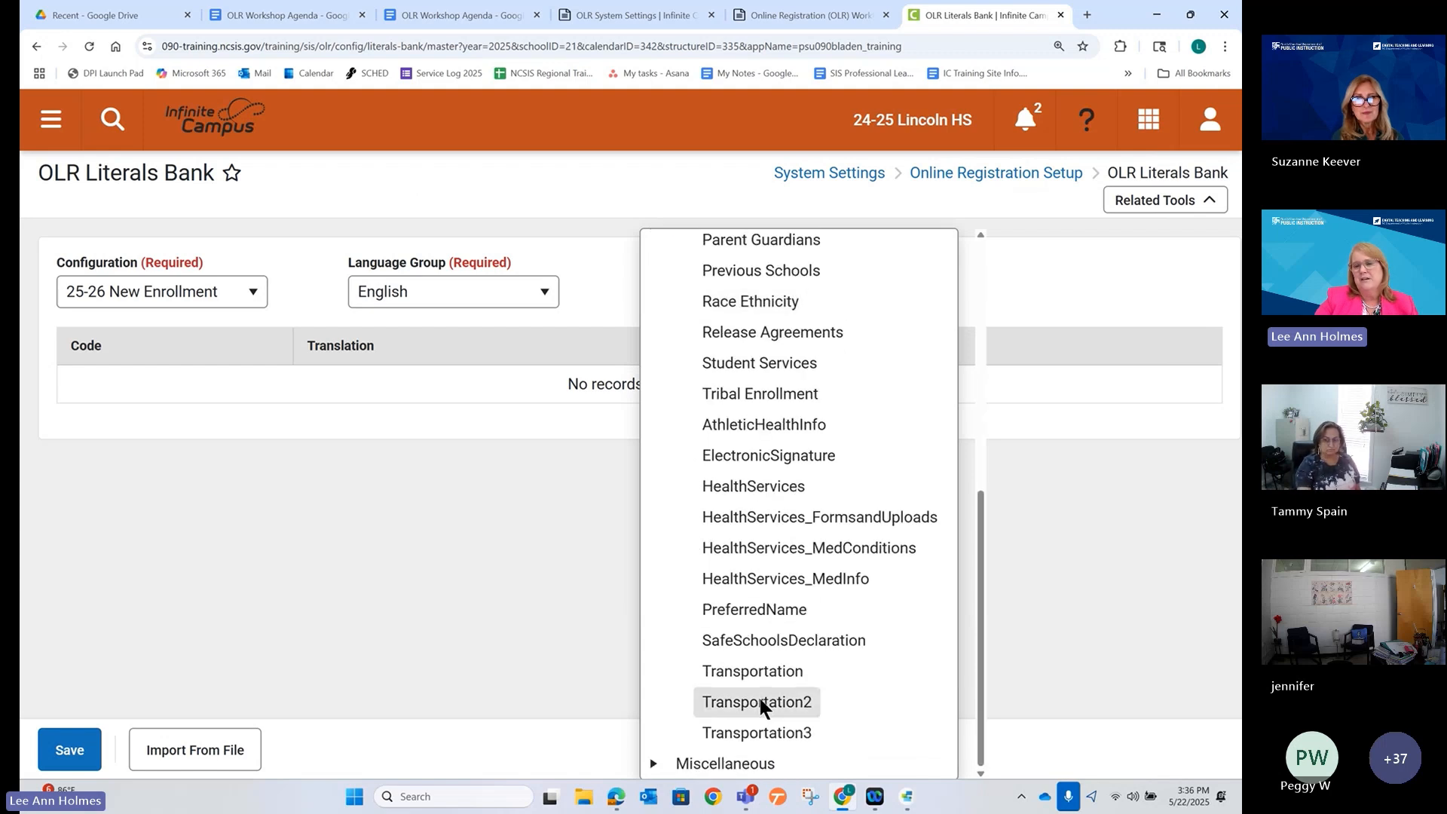
{"action": "left_click", "coordinate": [764, 734]}
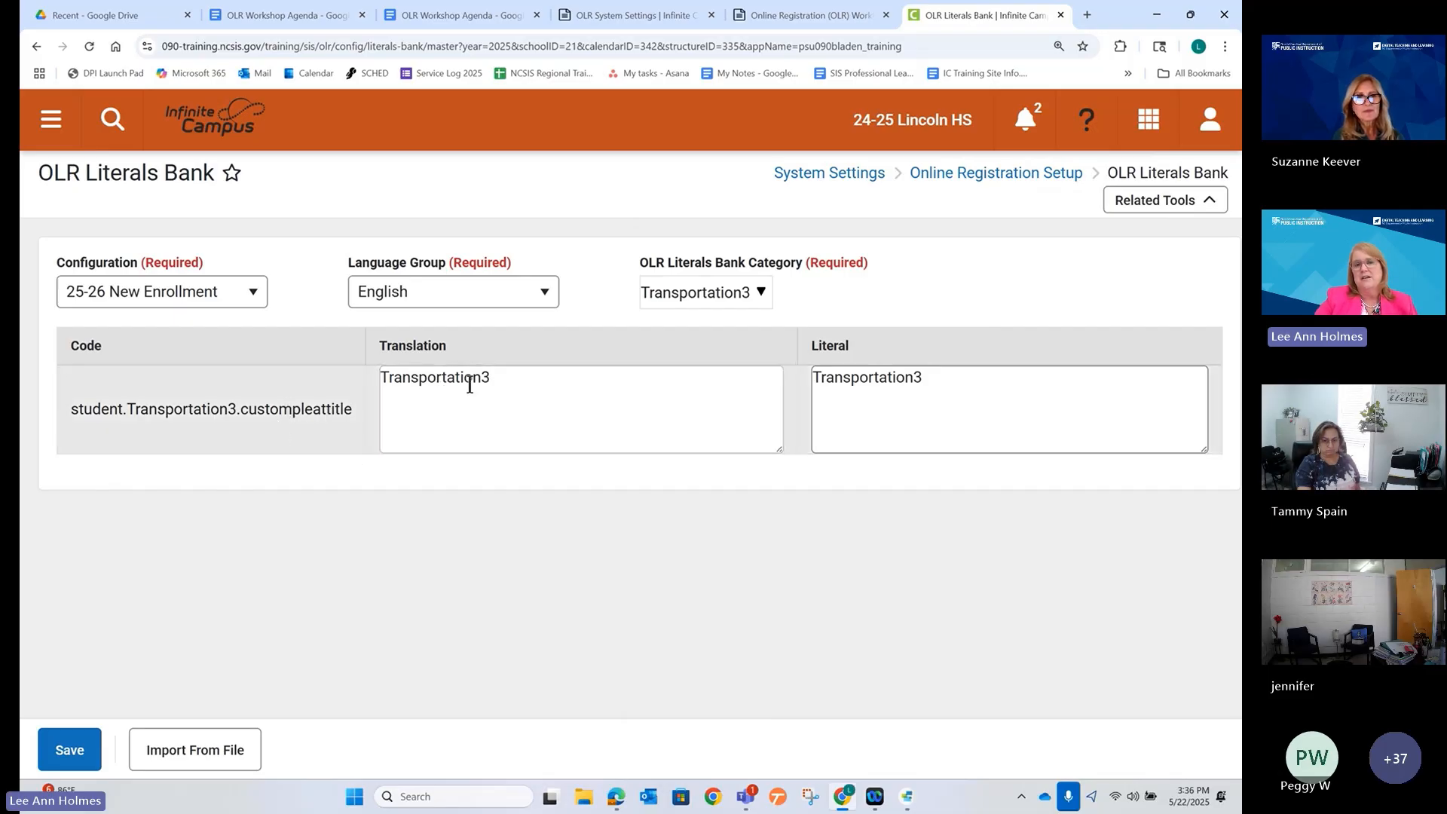
Enter 'Student Transportation' as both Translation and Literal, and save.
{"action": "left_click", "coordinate": [529, 378]}
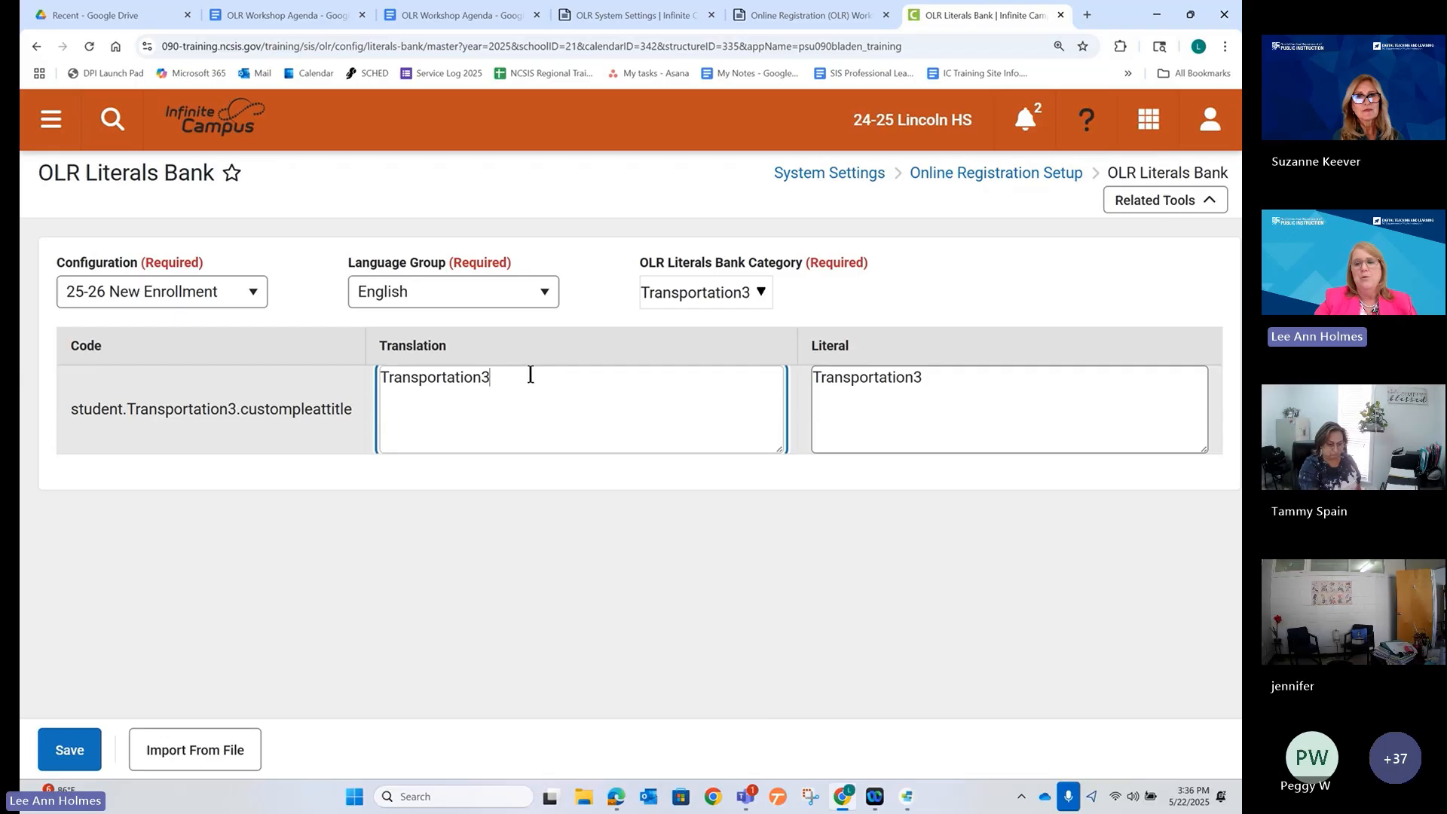
{"action": "key", "text": "BackSpace"}
{"action": "key", "text": "BackSpace"}
{"action": "key", "text": "BackSpace"}
{"action": "key", "text": "BackSpace"}
{"action": "key", "text": "BackSpace"}
{"action": "key", "text": "BackSpace"}
{"action": "key", "text": "BackSpace"}
{"action": "key", "text": "BackSpace"}
{"action": "key", "text": "BackSpace"}
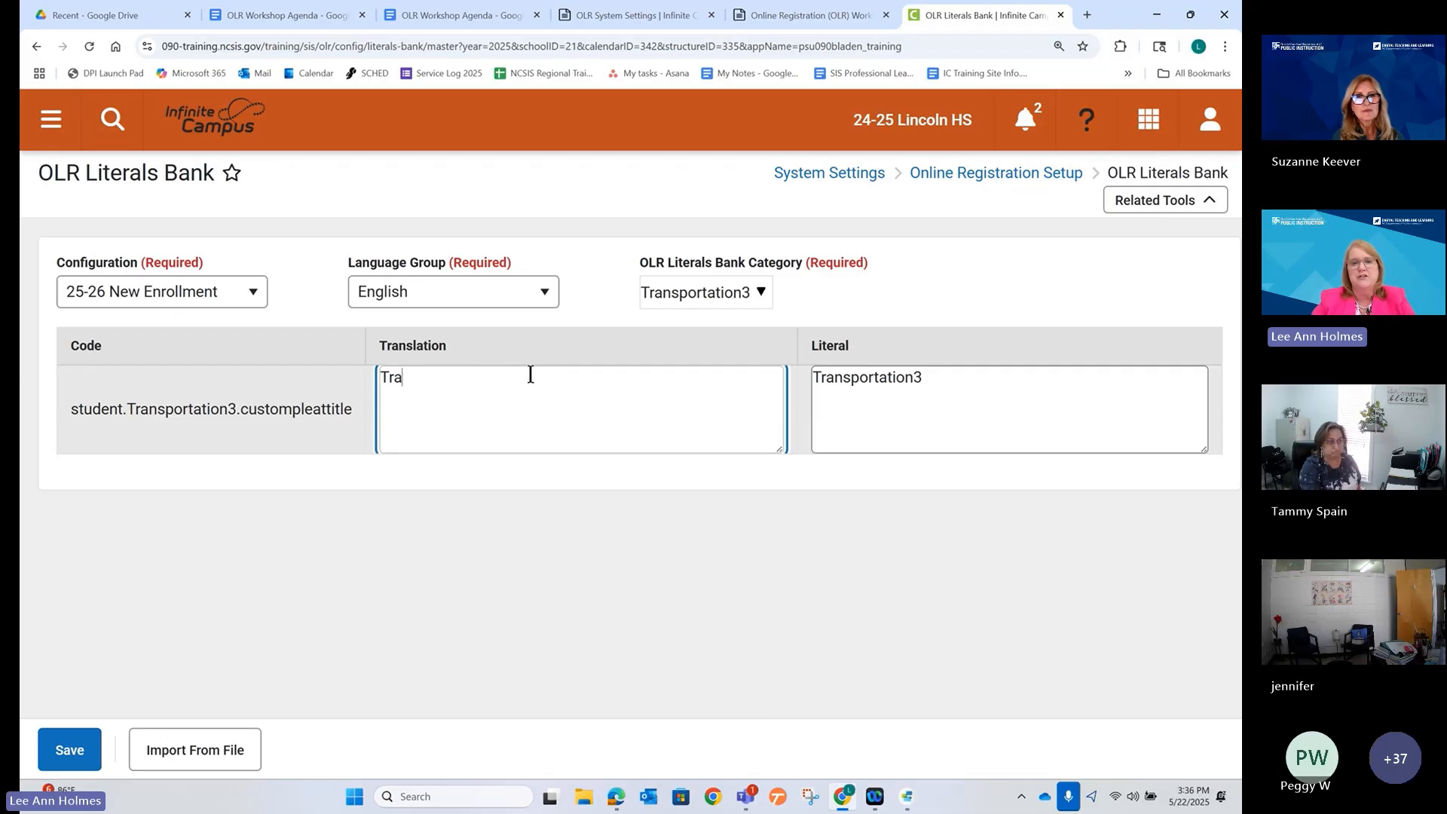
{"action": "key", "text": "BackSpace"}
{"action": "type", "text": "Studen"}
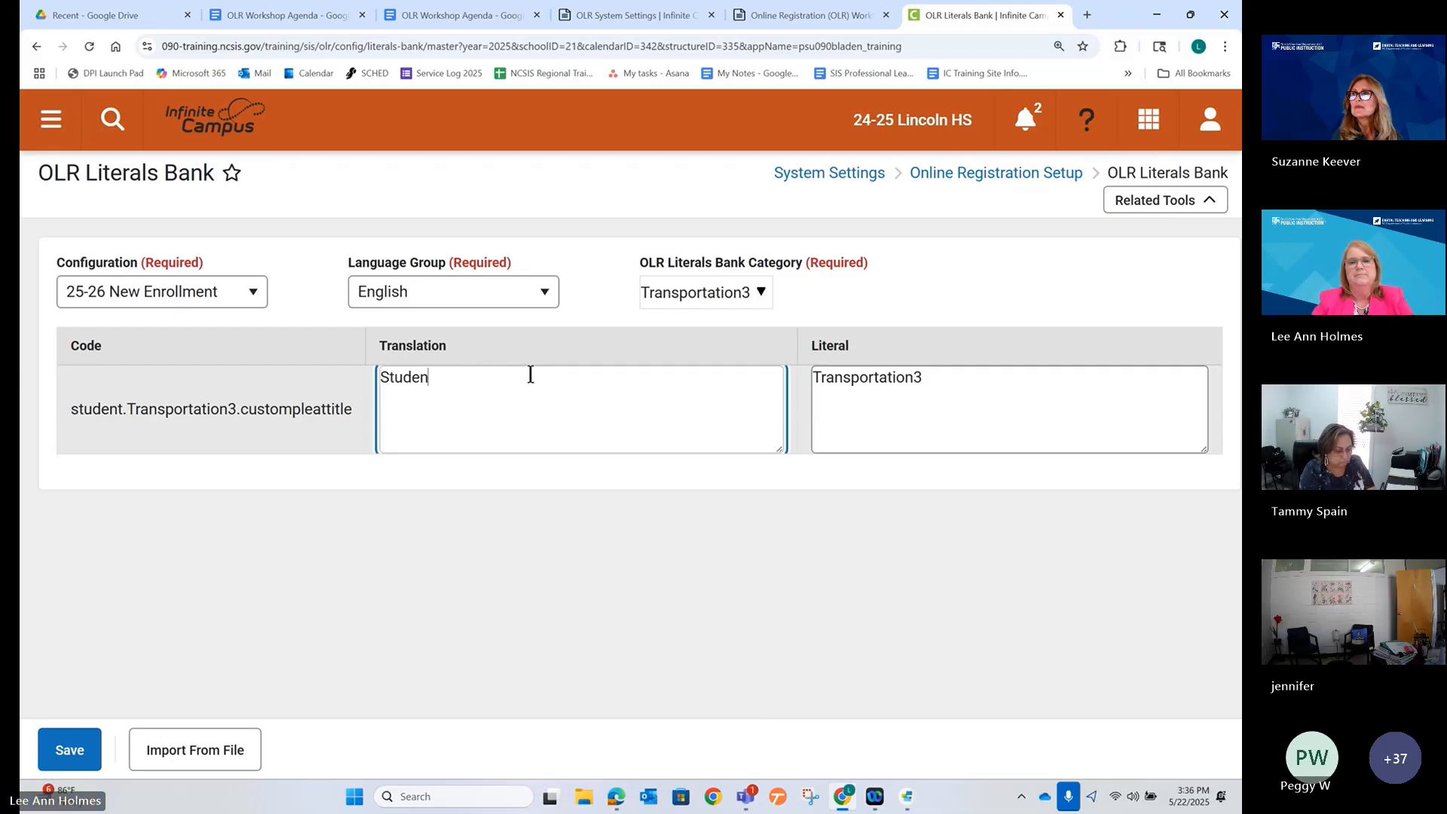
{"action": "type", "text": "t Transportat"}
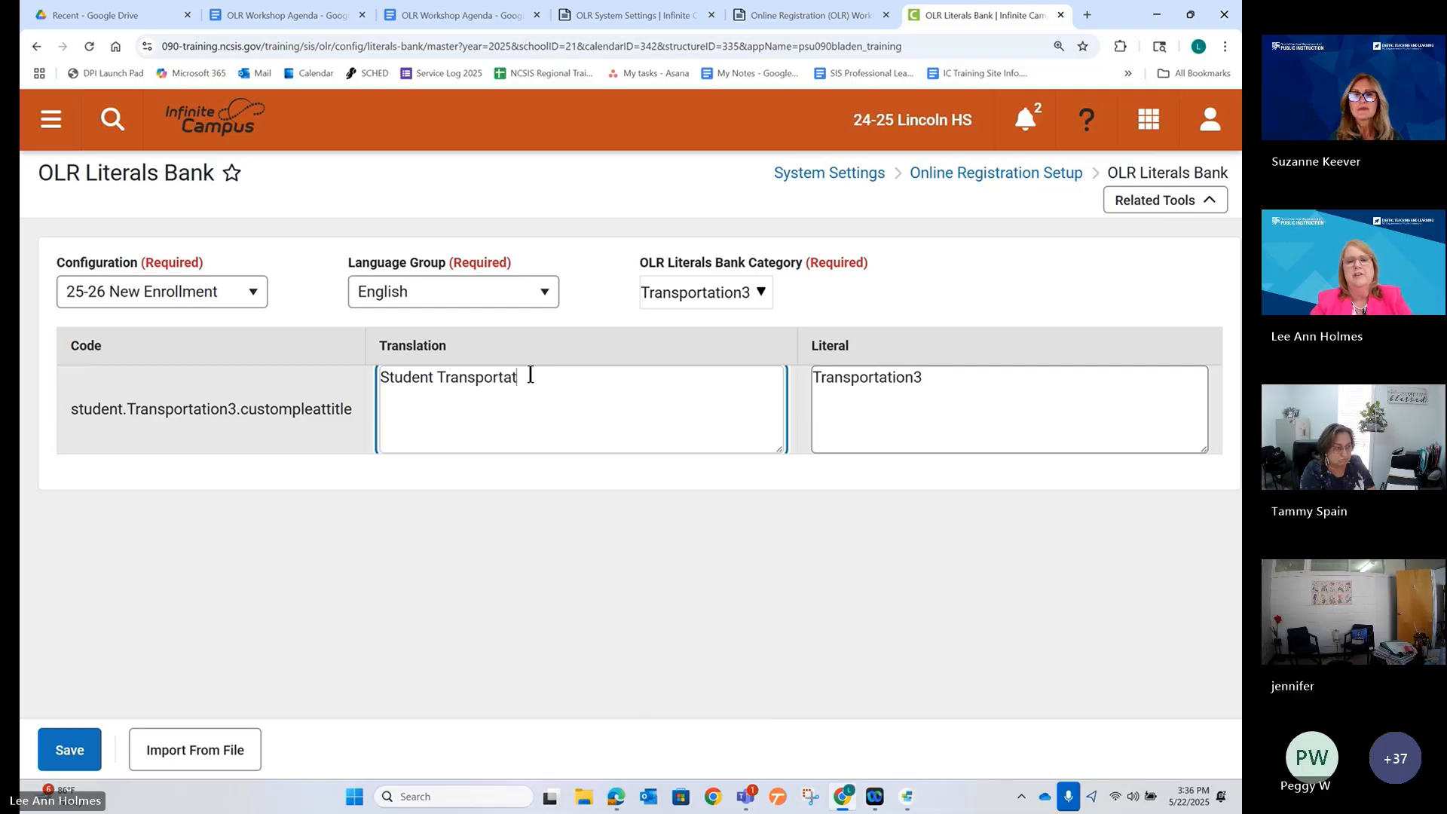
{"action": "type", "text": "ion"}
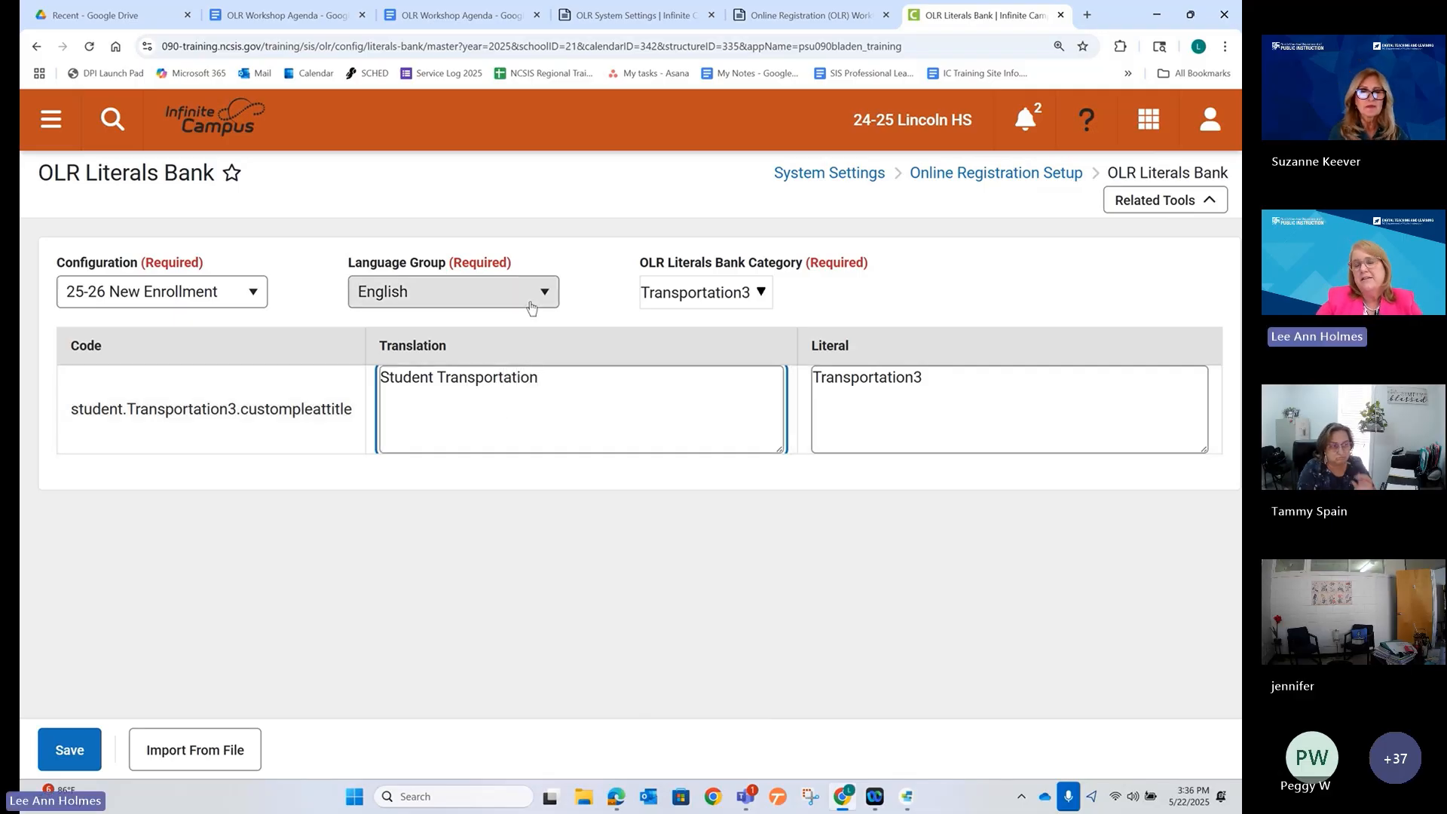
{"action": "triple_click", "coordinate": [532, 405]}
{"action": "key", "text": "ctrl+c"}
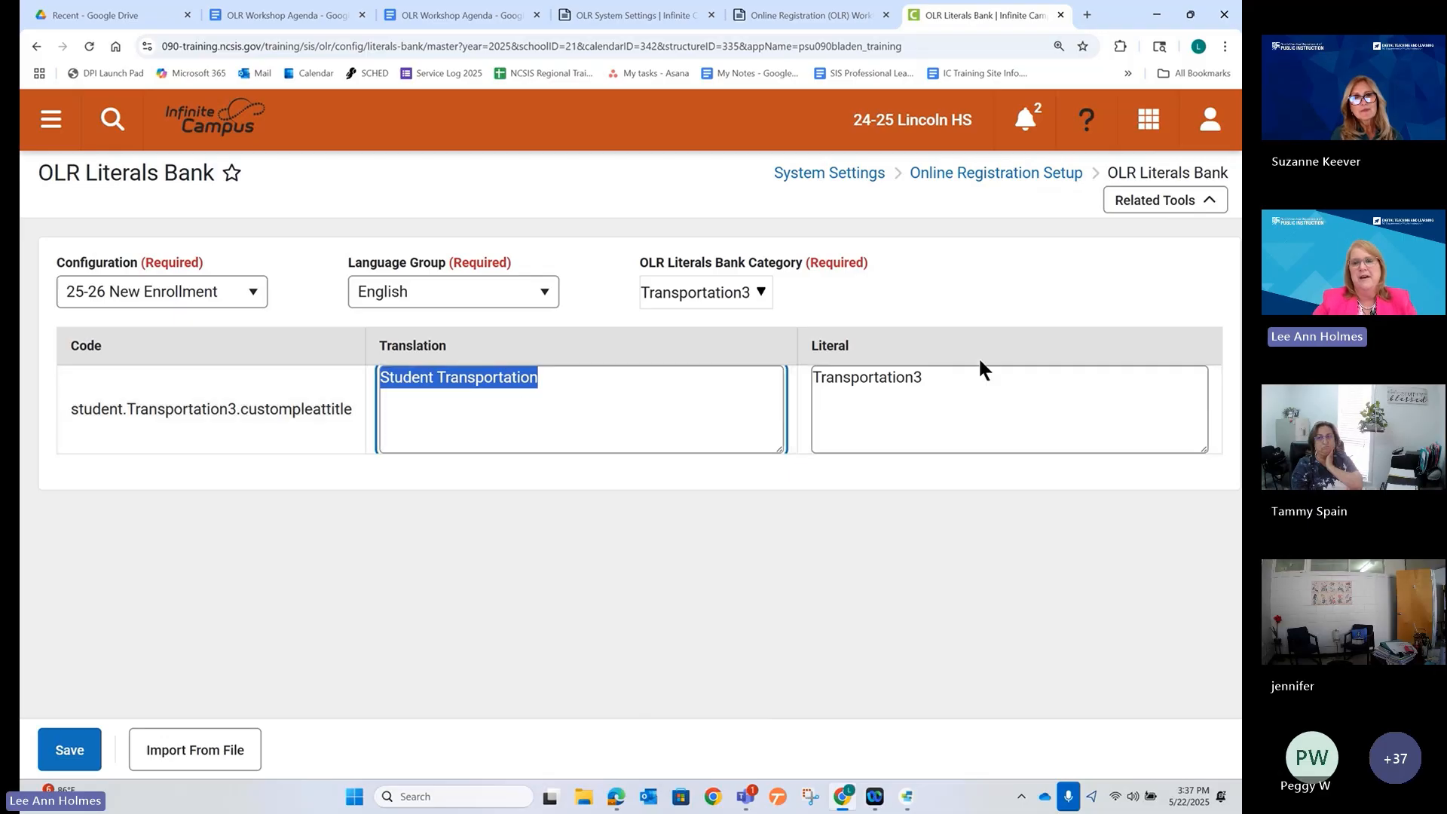
{"action": "double_click", "coordinate": [905, 378]}
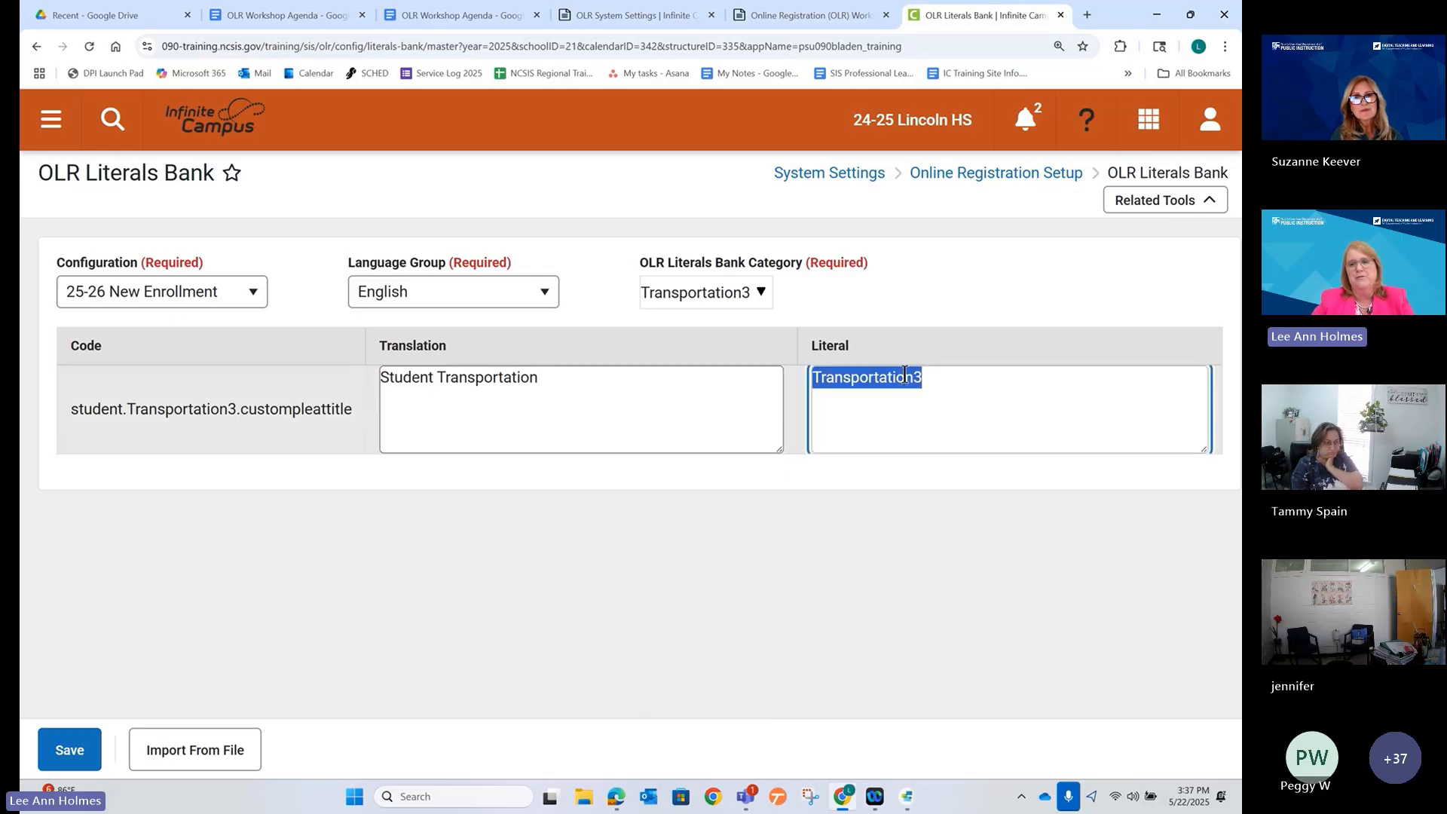
{"action": "key", "text": "ctrl+v"}
{"action": "left_click", "coordinate": [838, 549]}
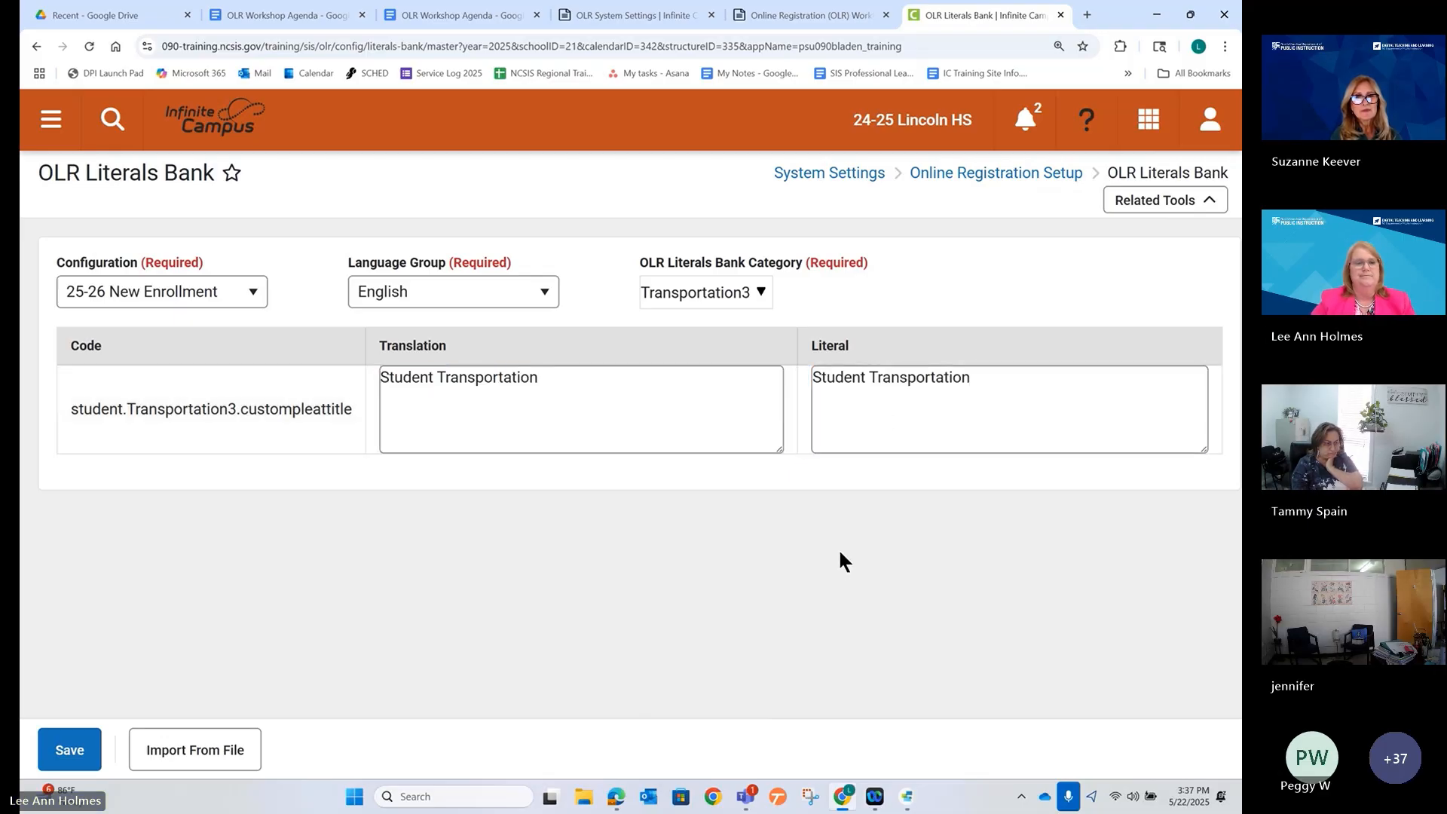
{"action": "left_click", "coordinate": [101, 744]}
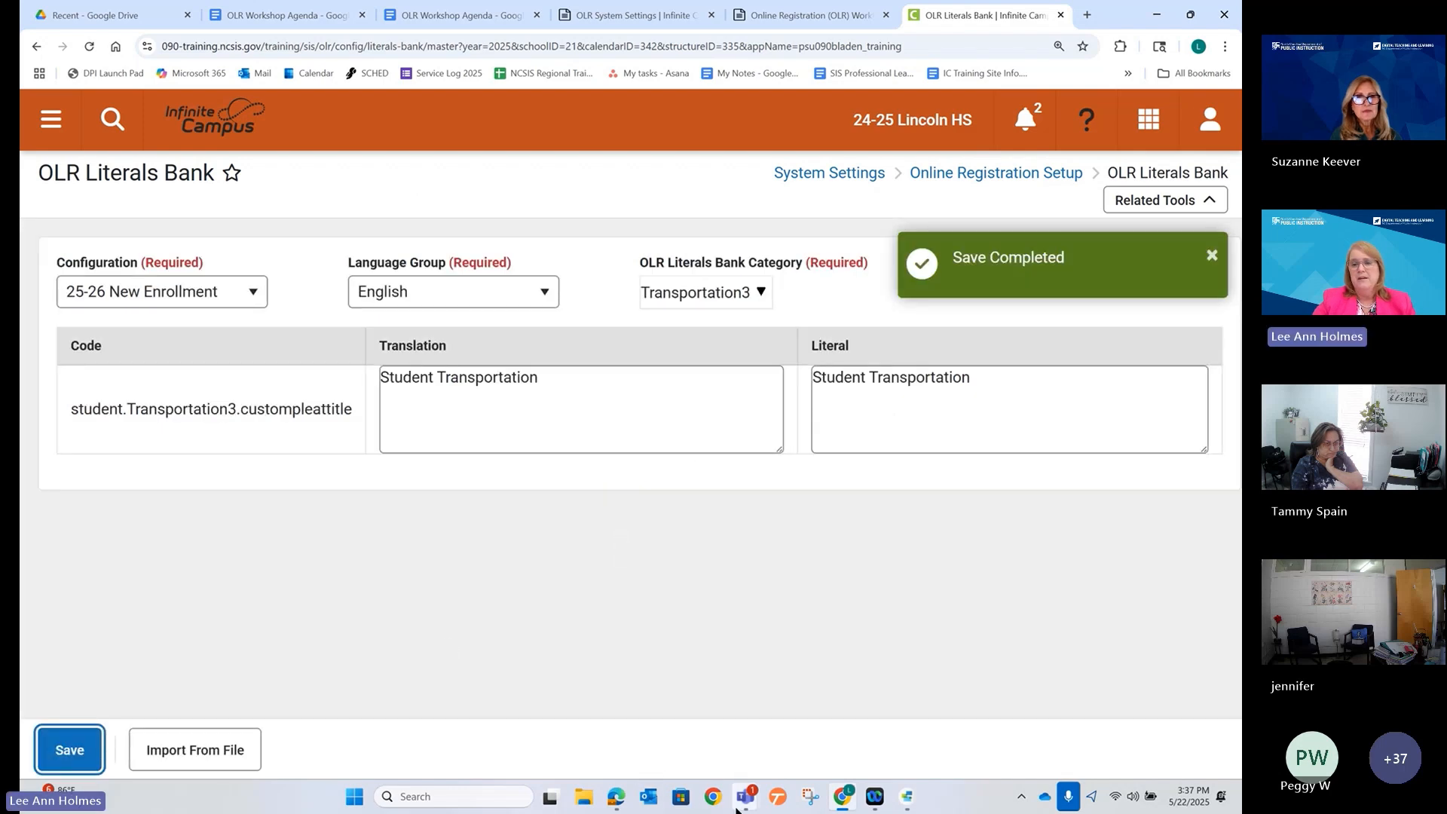
{"action": "left_click", "coordinate": [617, 801]}
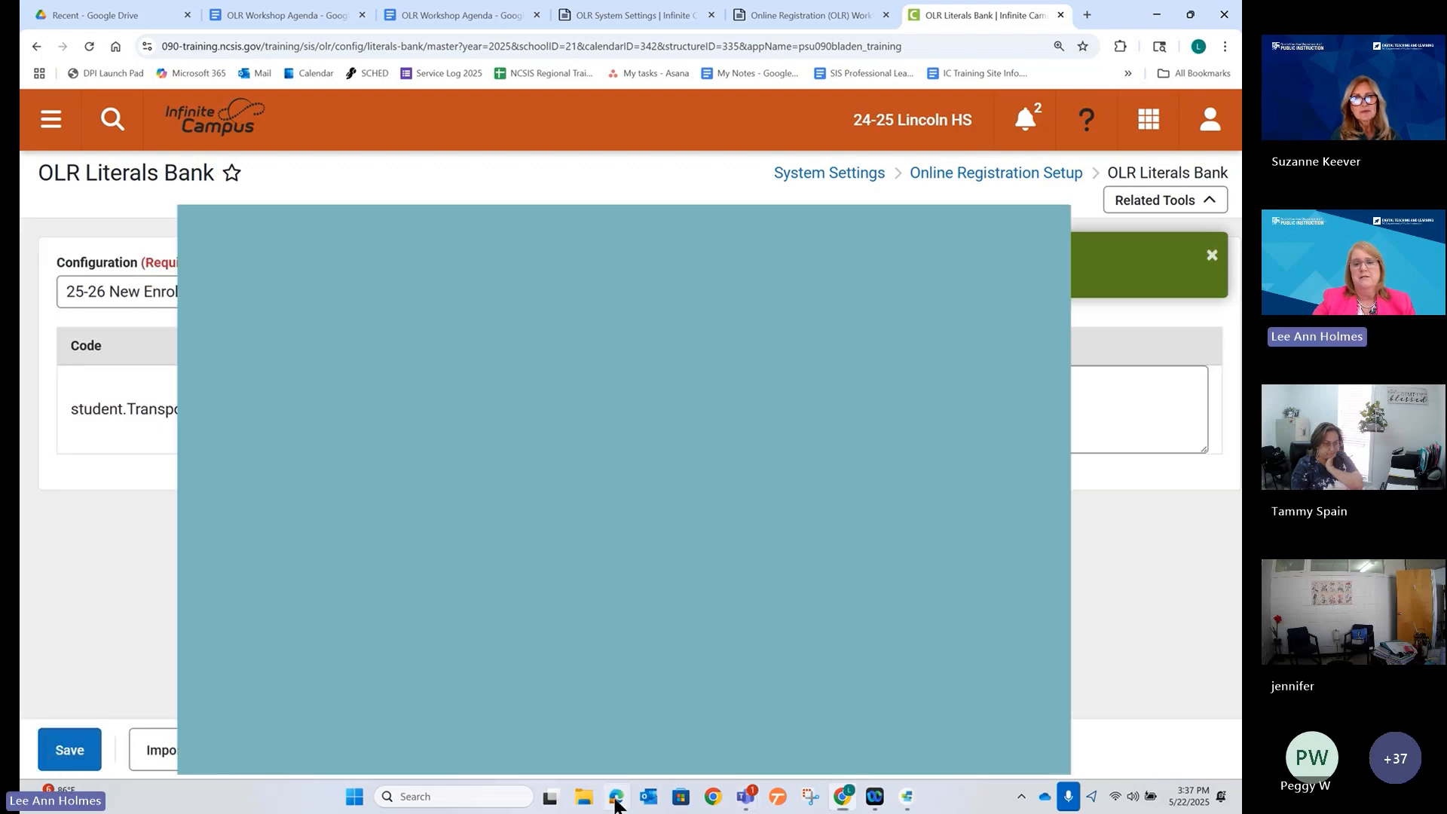
{"action": "left_click", "coordinate": [557, 28]}
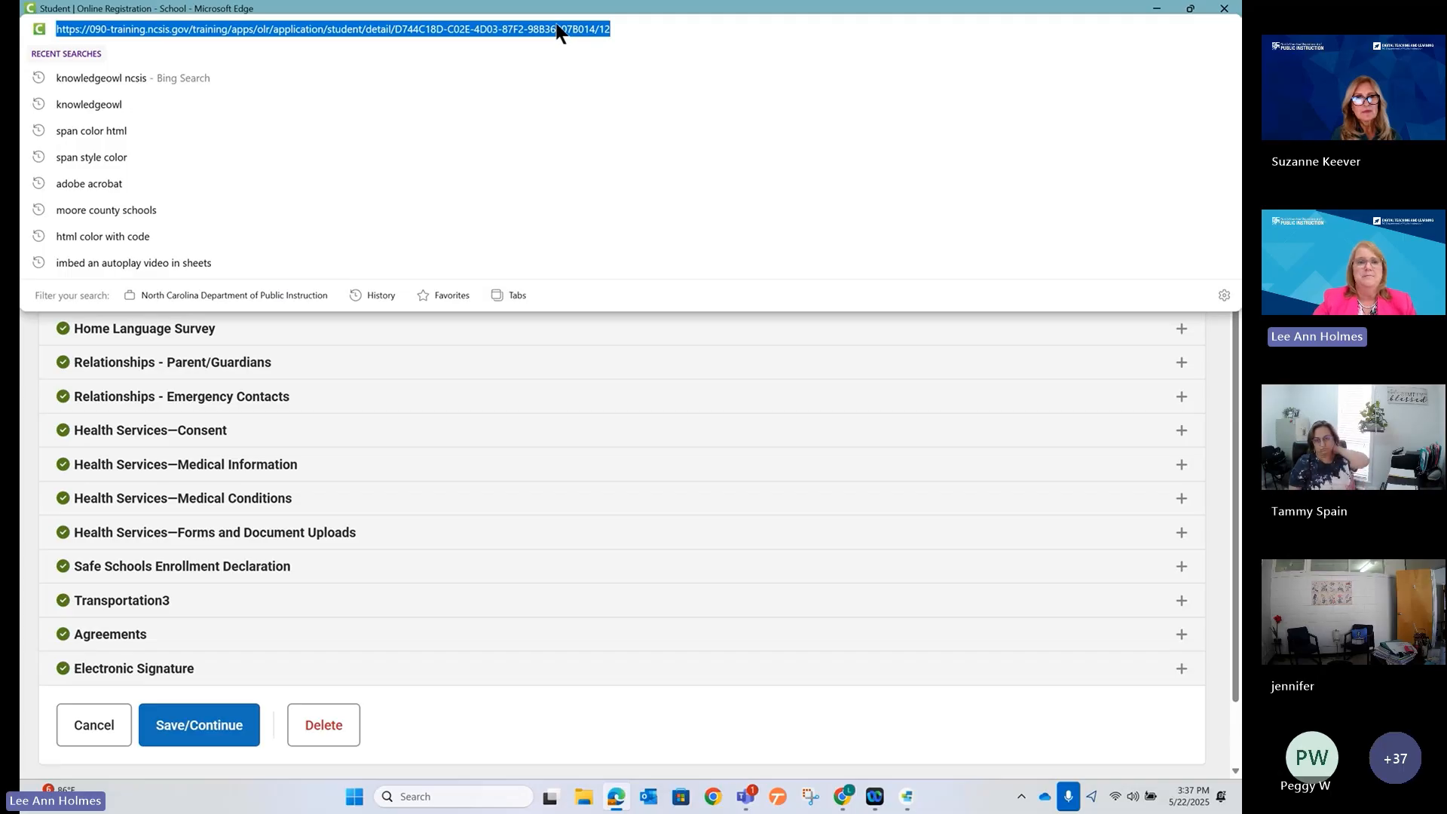
{"action": "key", "text": "Return"}
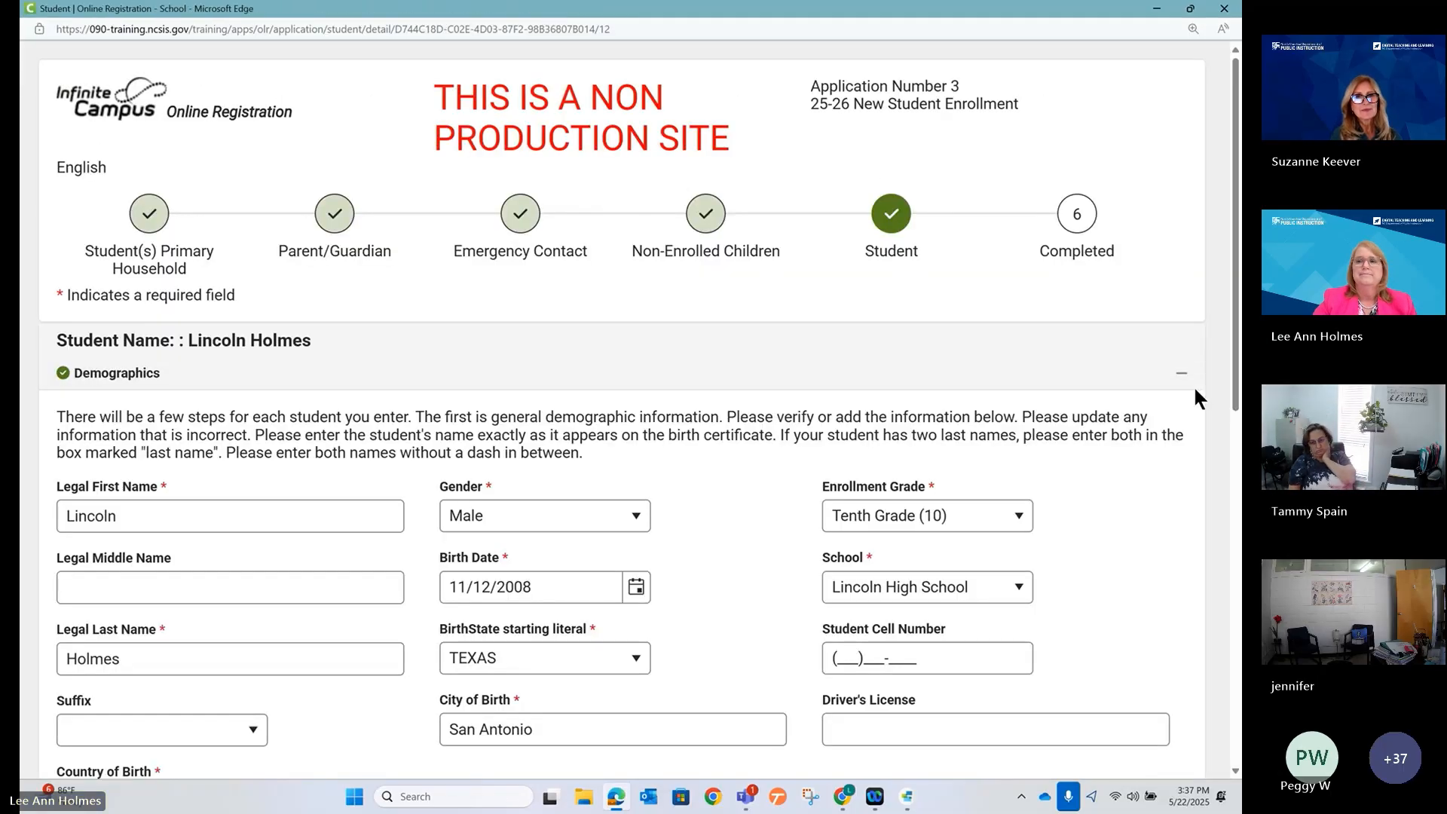
{"action": "left_click", "coordinate": [1180, 381]}
{"action": "scroll", "coordinate": [671, 473], "scroll_direction": "down", "scroll_amount": 3}
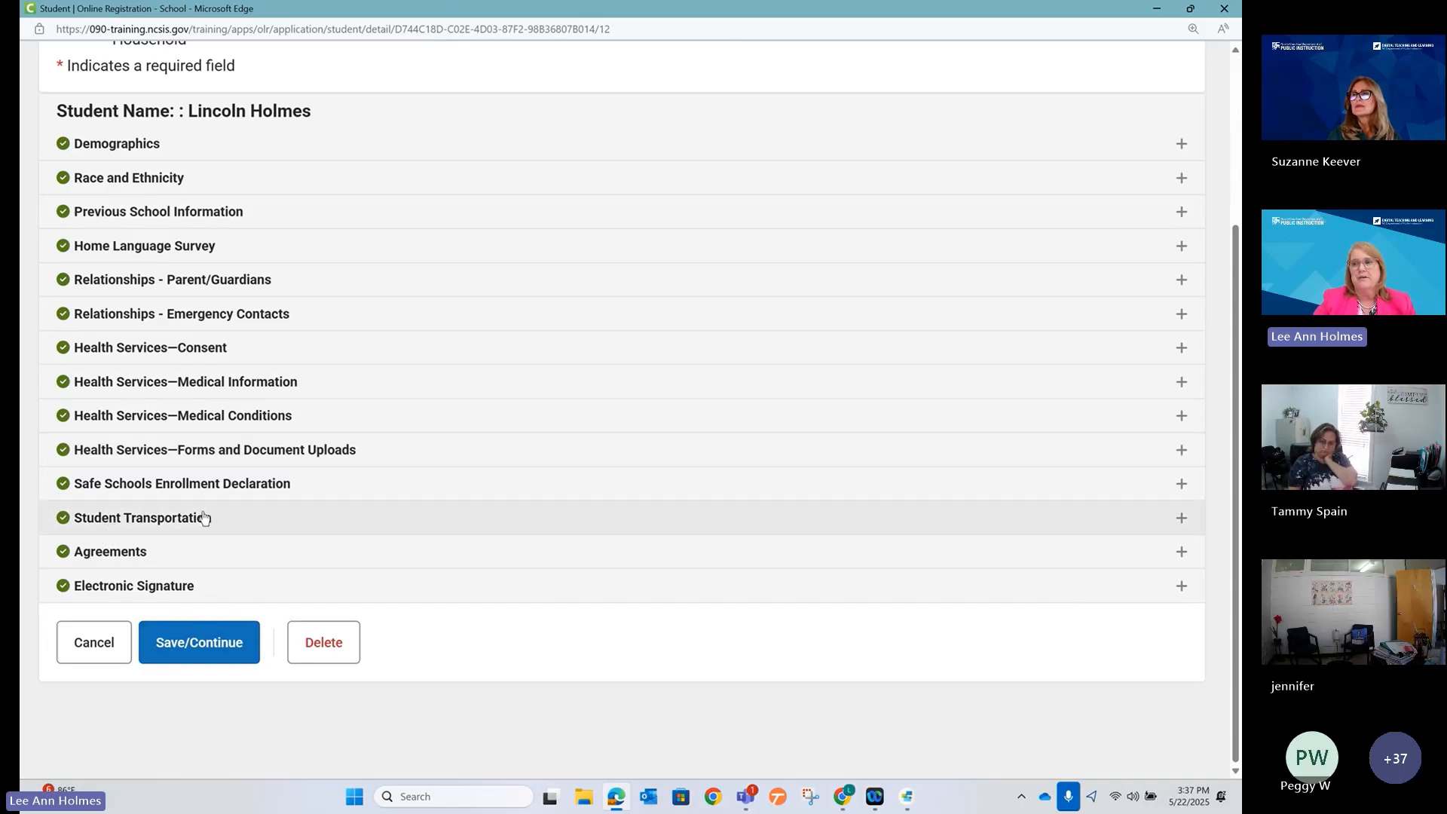
{"action": "left_click", "coordinate": [1156, 11]}
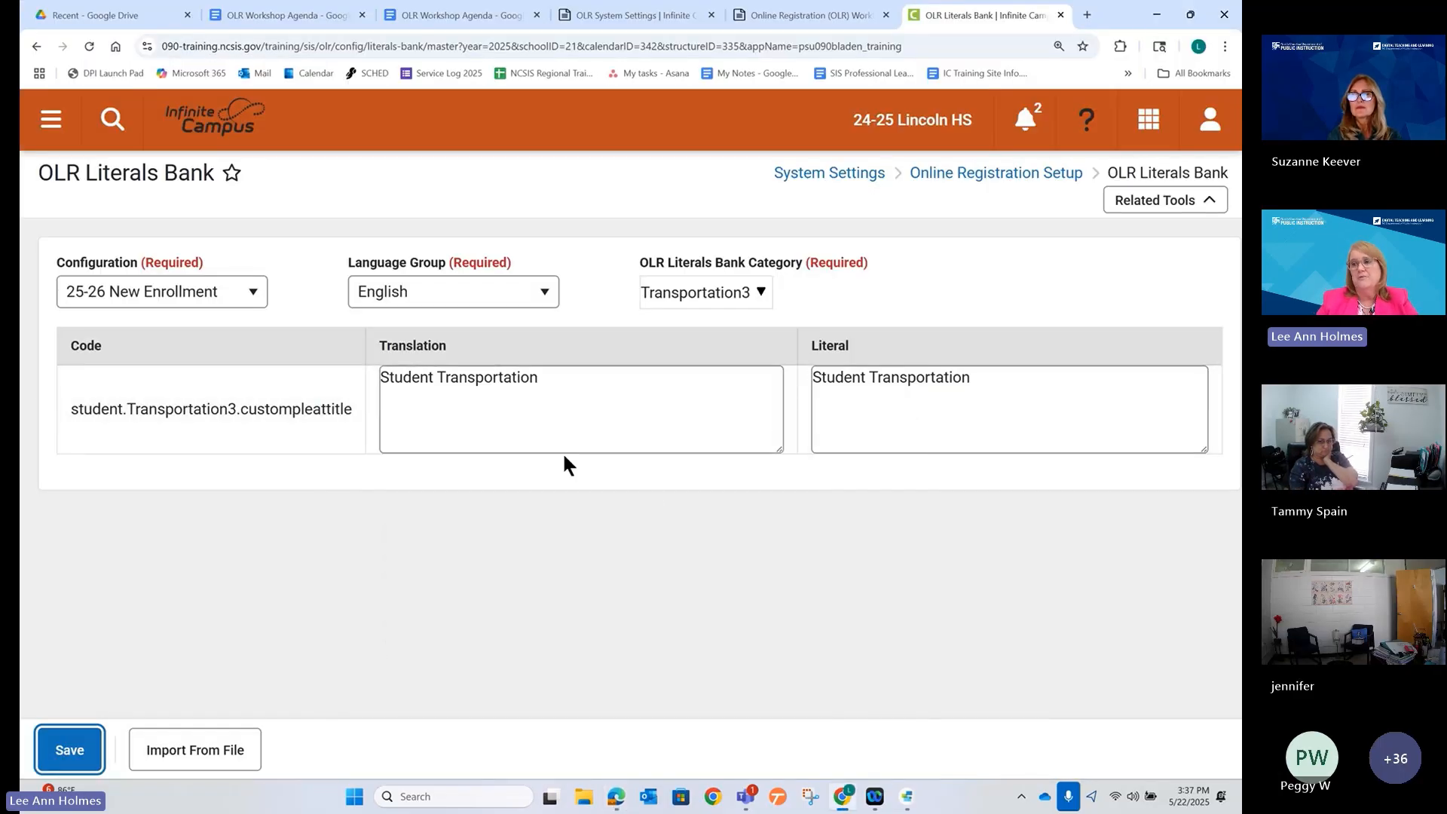
{"action": "left_click", "coordinate": [617, 799]}
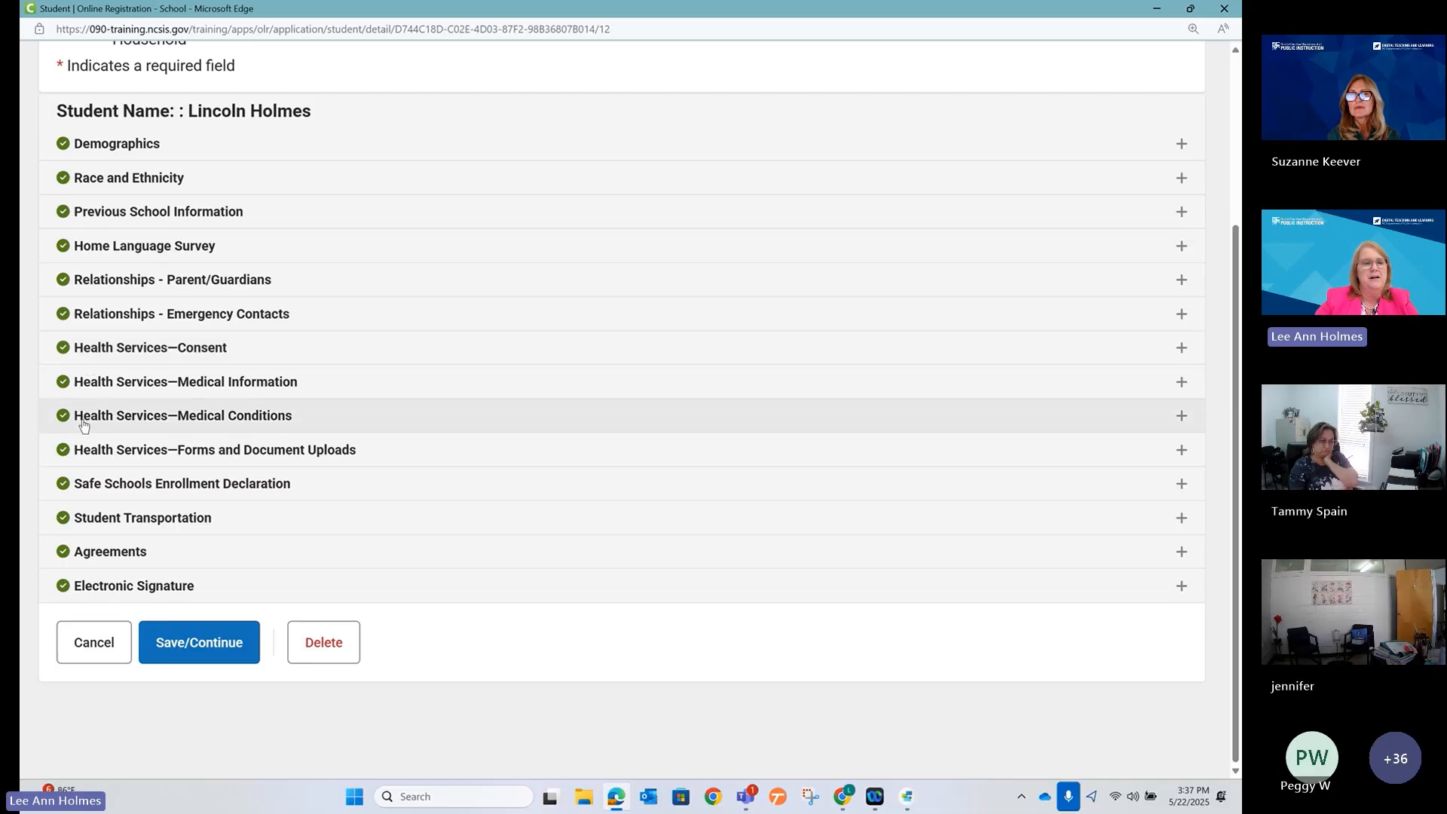
{"action": "left_click", "coordinate": [98, 349]}
{"action": "scroll", "coordinate": [430, 300], "scroll_direction": "up", "scroll_amount": 3}
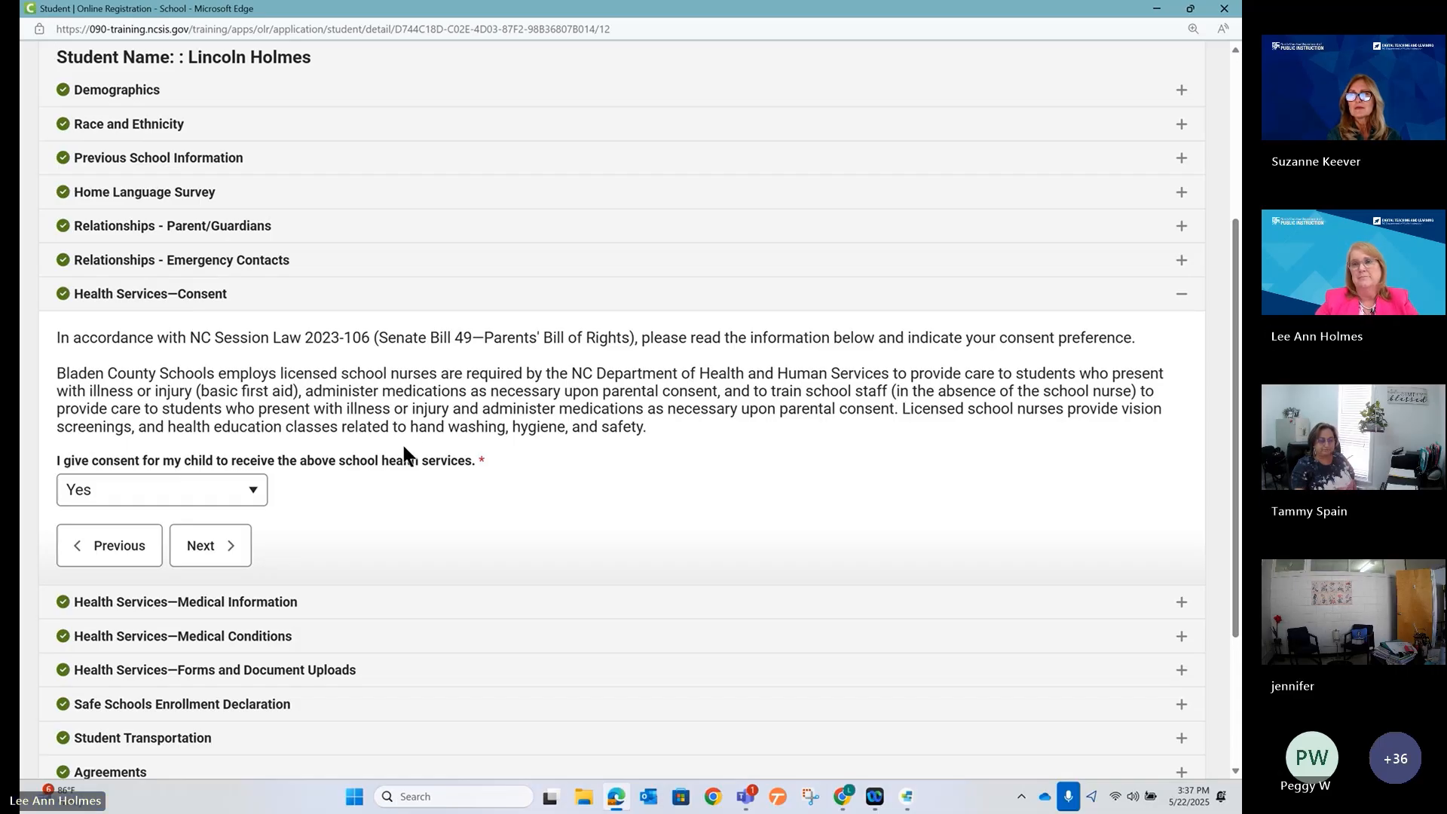
{"action": "left_click", "coordinate": [1181, 296]}
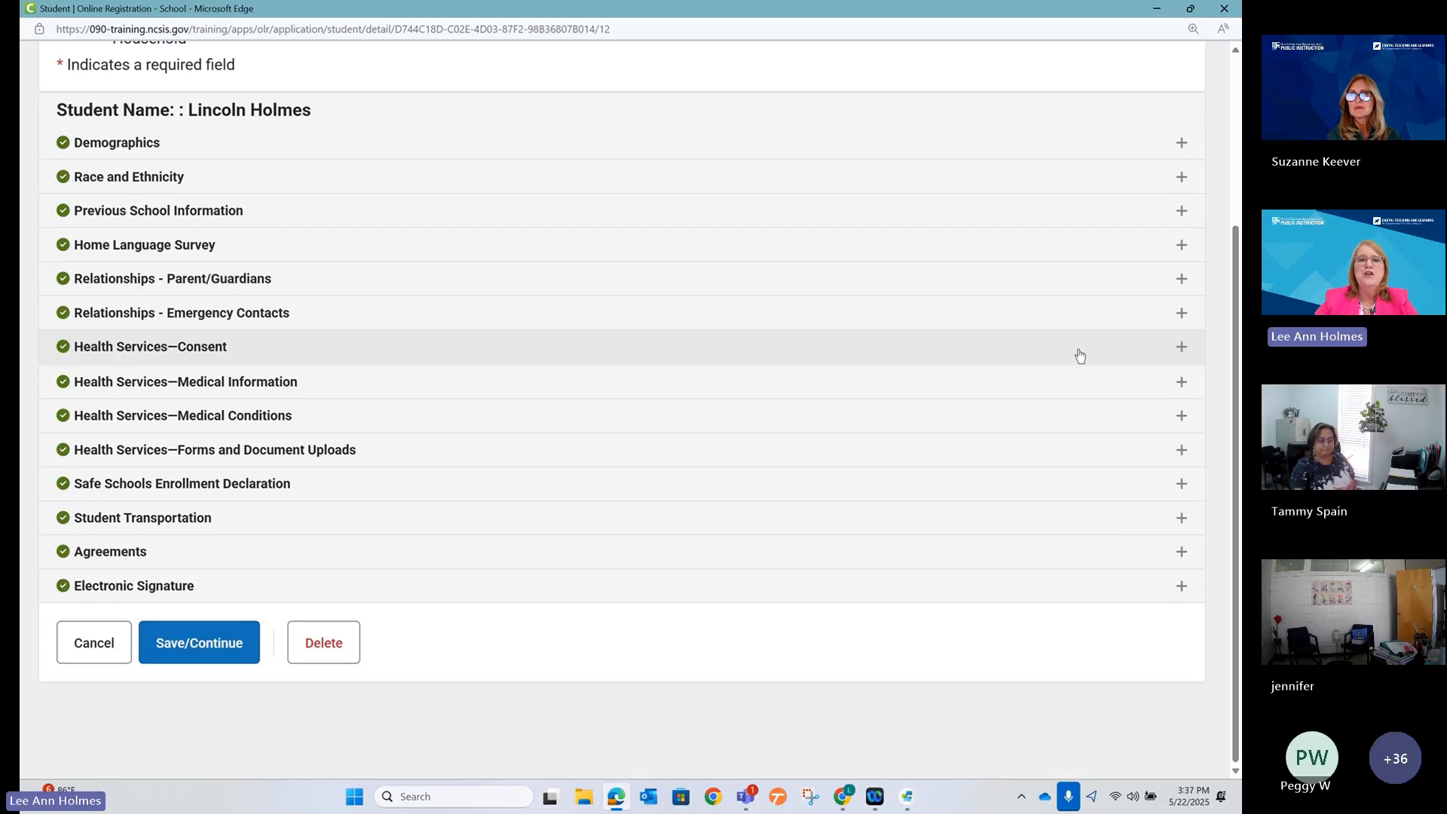
{"action": "left_click", "coordinate": [1157, 9]}
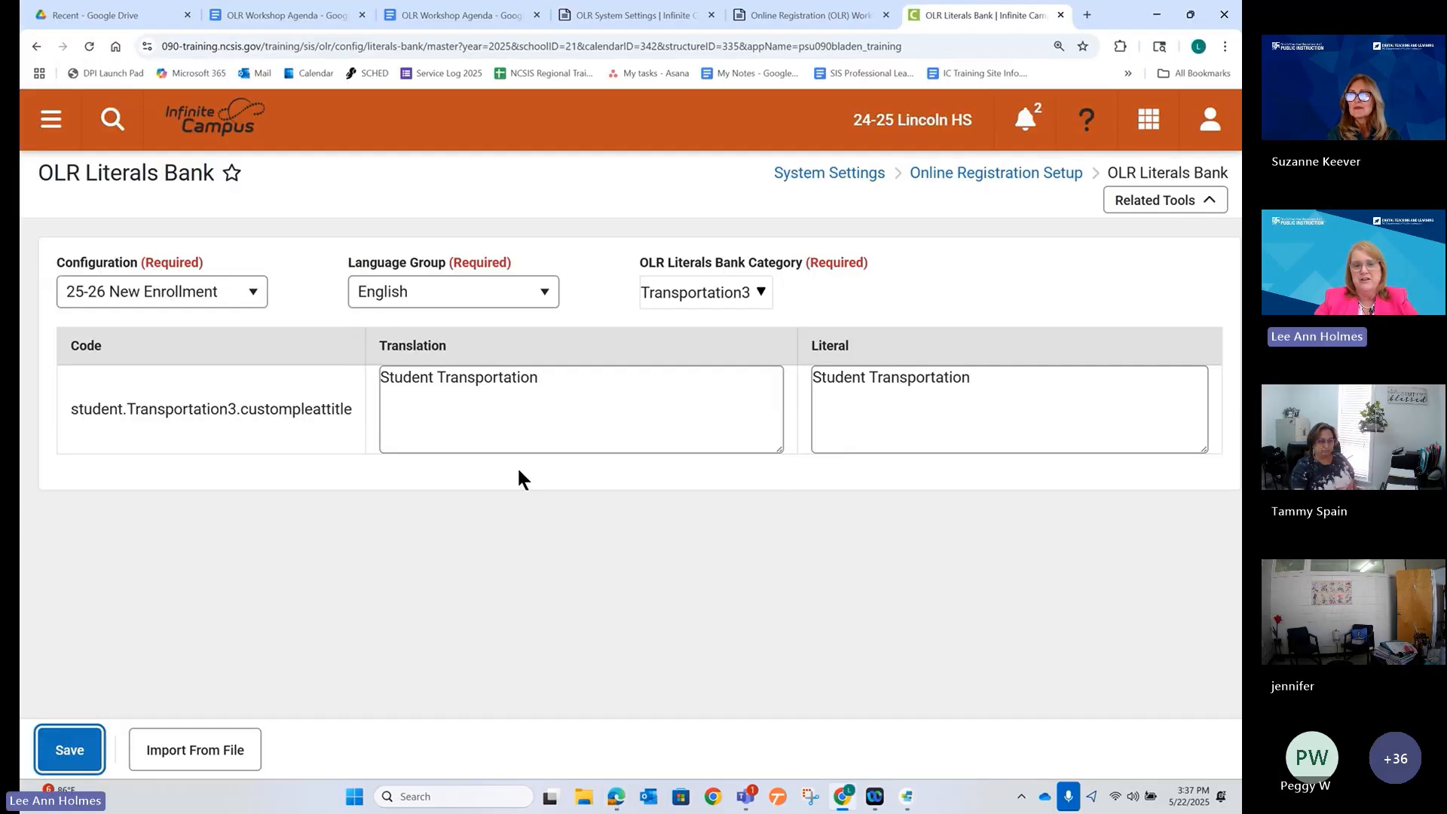
Save the Literals Bank entry again and go to OLR Builder through Related Tools.
{"action": "left_click", "coordinate": [89, 747]}
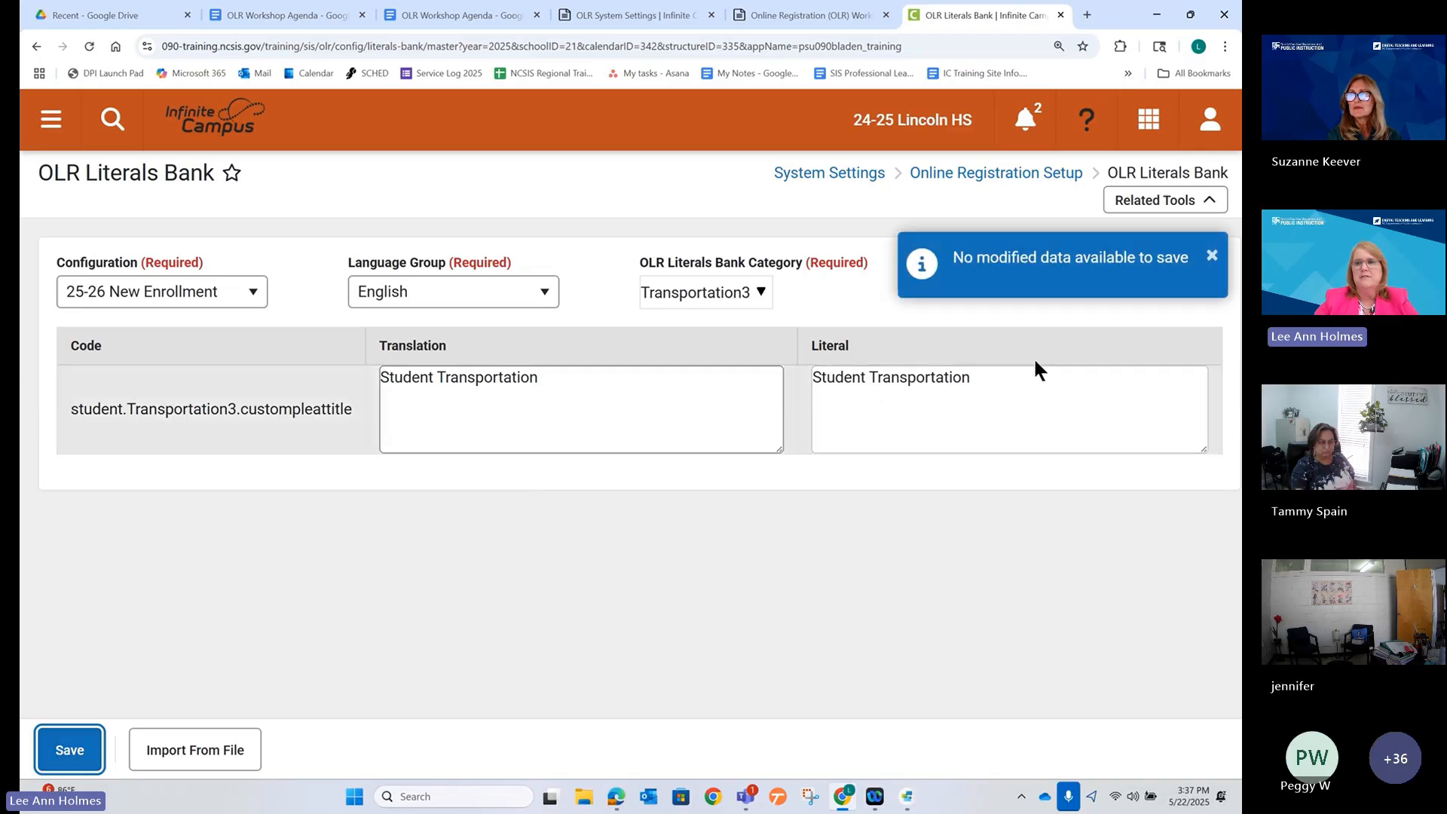
{"action": "left_click", "coordinate": [1146, 200]}
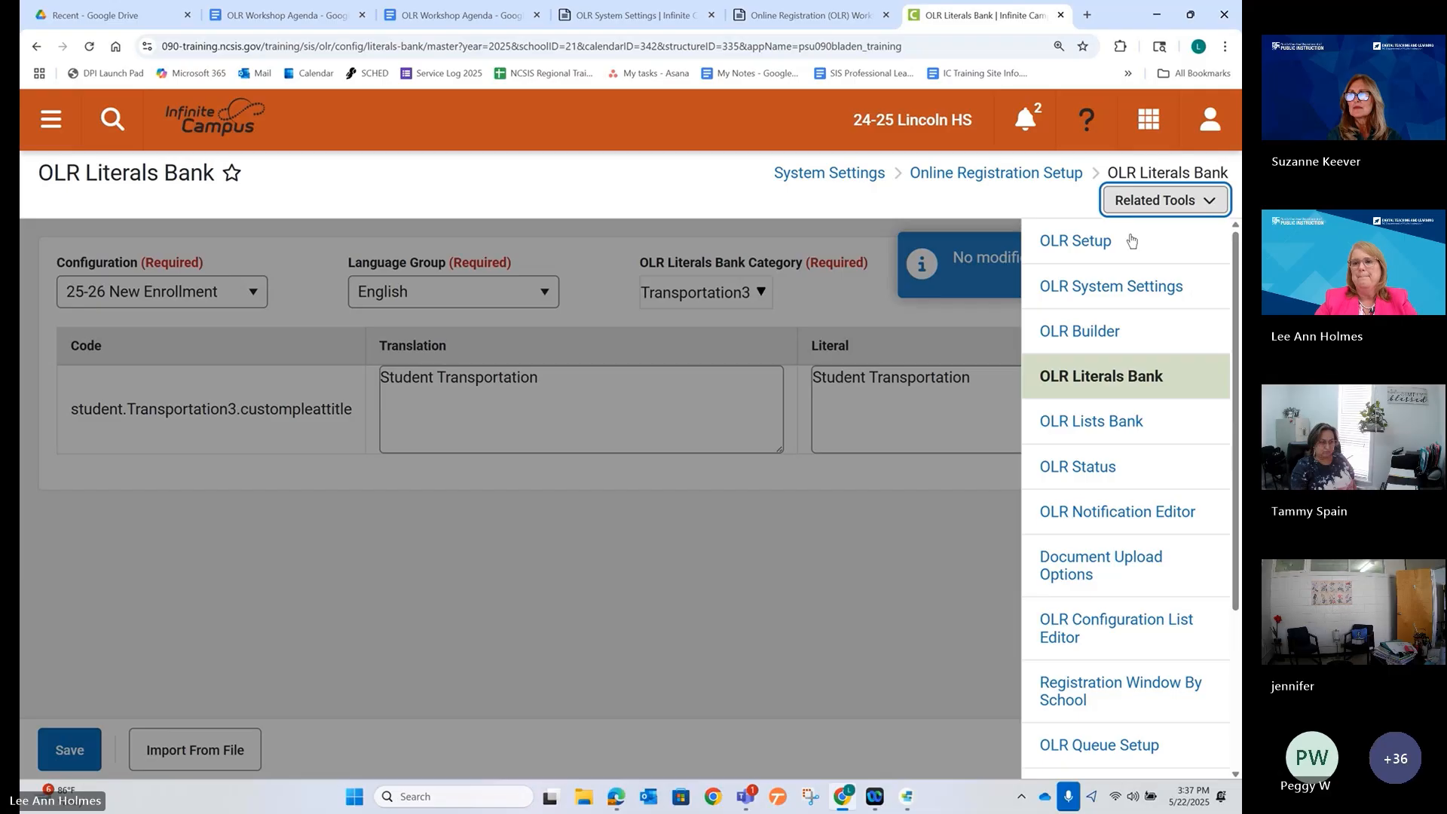
{"action": "left_click", "coordinate": [1082, 330]}
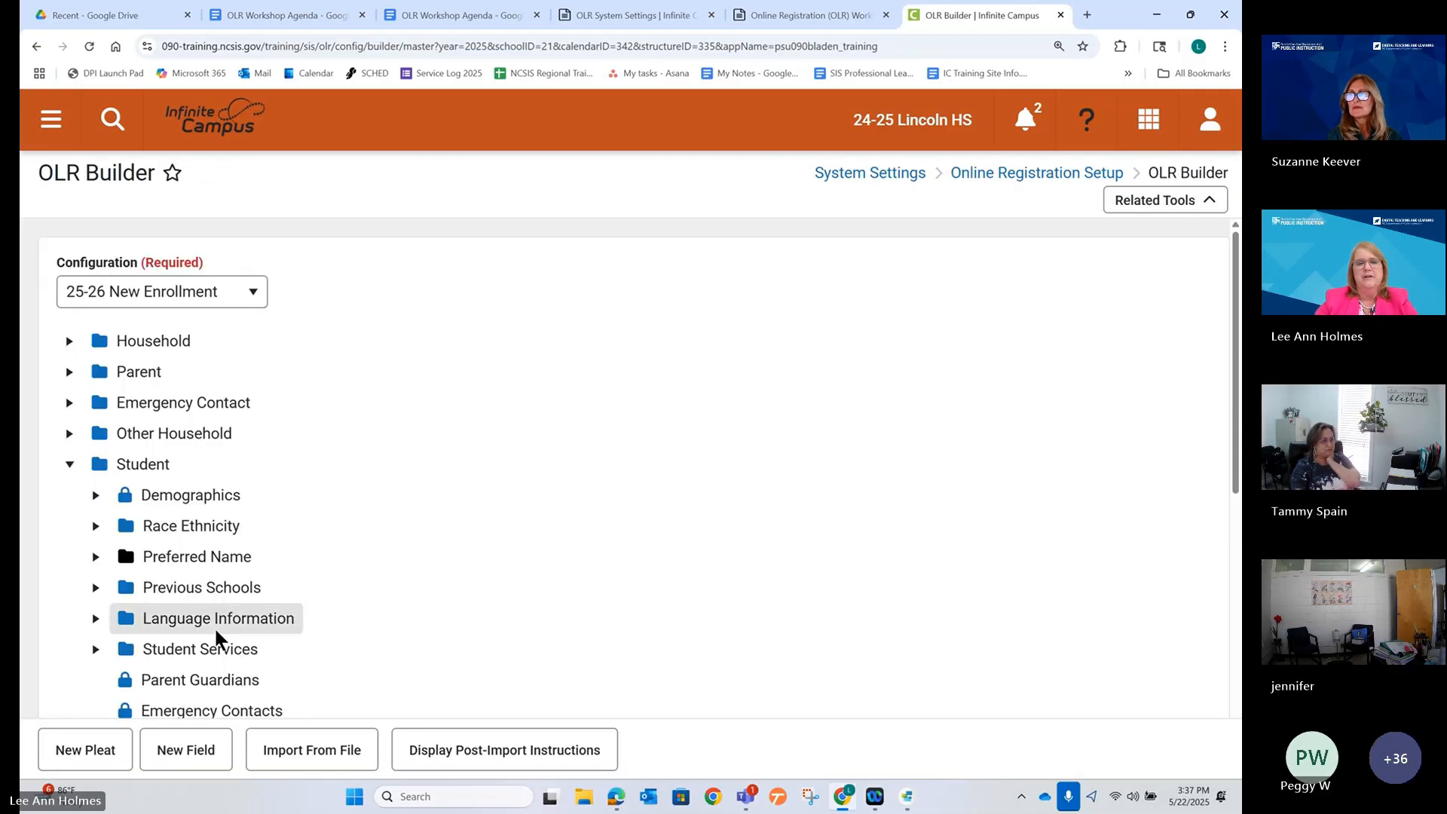
Check the Transportation3 pleat's settings and close them unchanged.
{"action": "scroll", "coordinate": [215, 609], "scroll_direction": "down", "scroll_amount": 5}
{"action": "scroll", "coordinate": [247, 597], "scroll_direction": "down", "scroll_amount": 2}
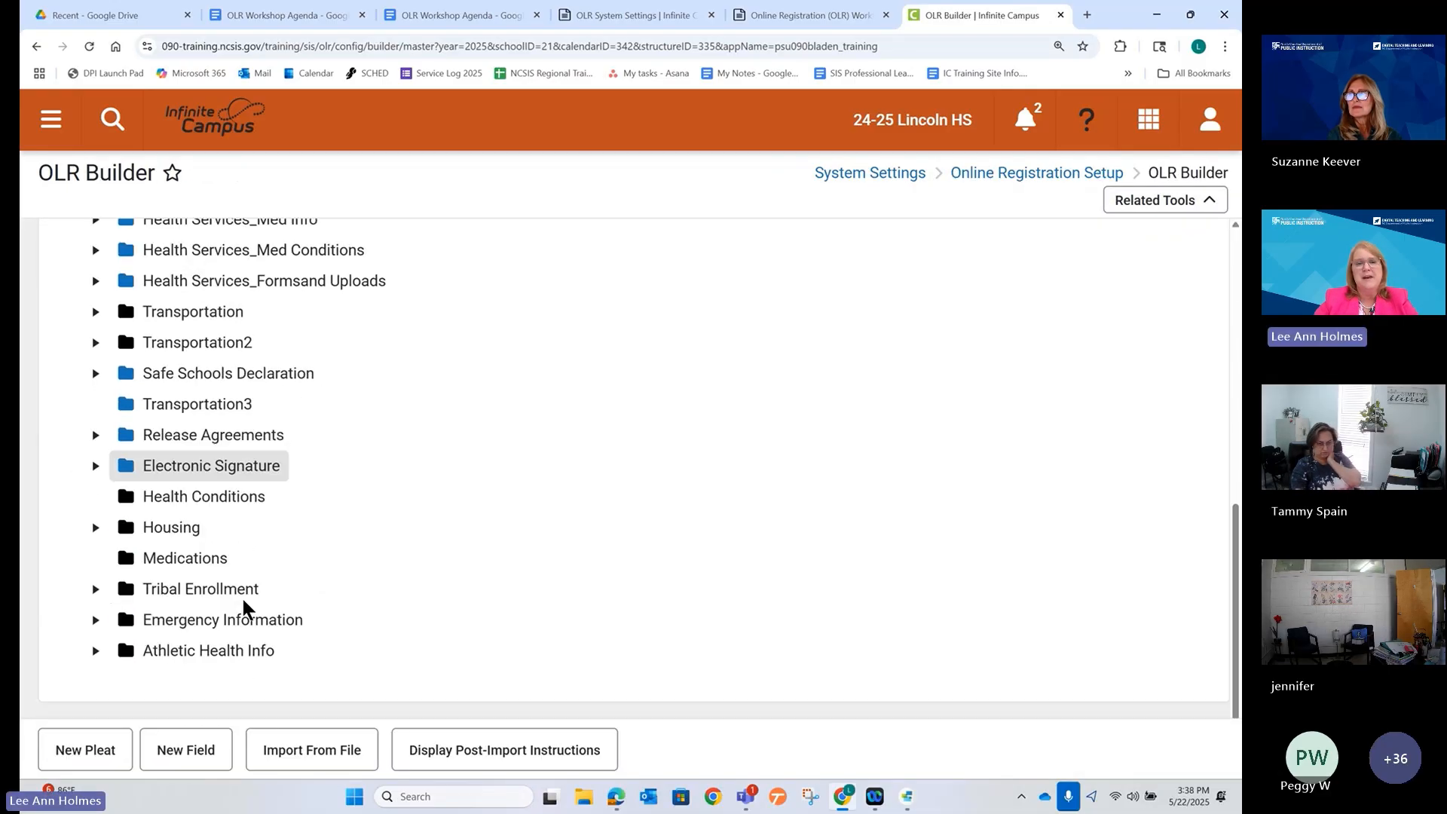
{"action": "left_click", "coordinate": [192, 407]}
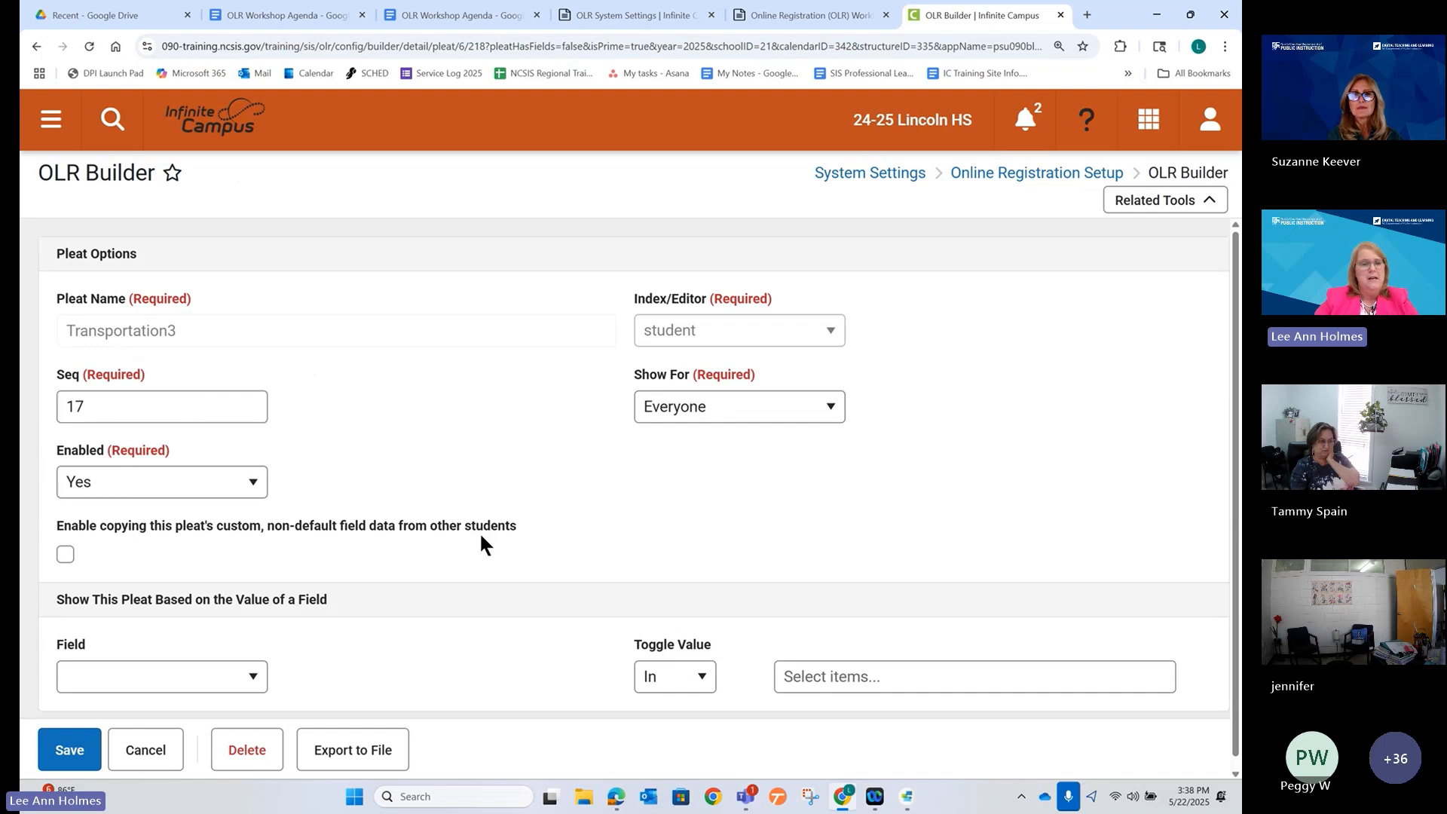
{"action": "scroll", "coordinate": [480, 531], "scroll_direction": "down", "scroll_amount": 1}
{"action": "left_click", "coordinate": [130, 754]}
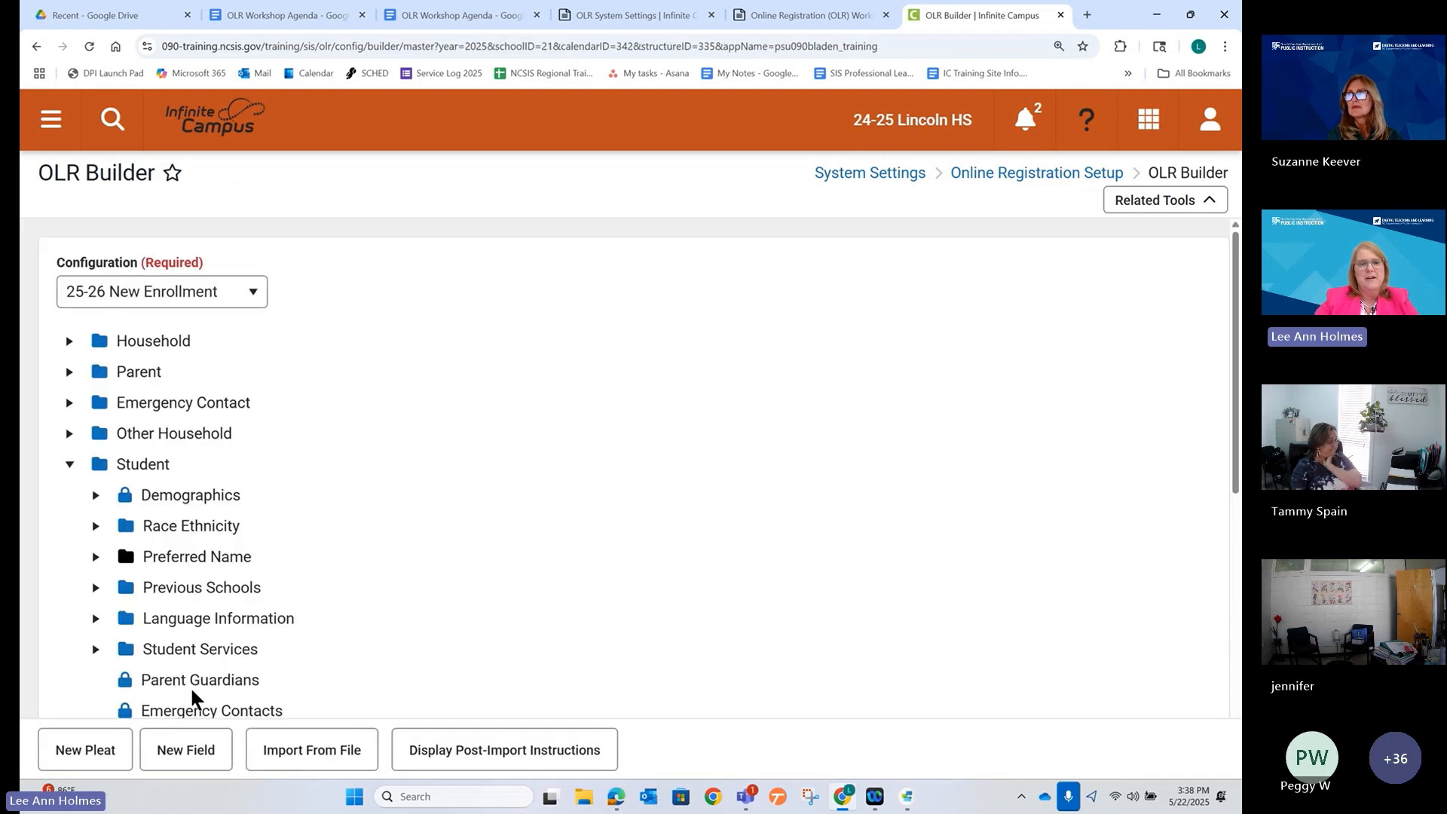
{"action": "scroll", "coordinate": [328, 530], "scroll_direction": "down", "scroll_amount": 3}
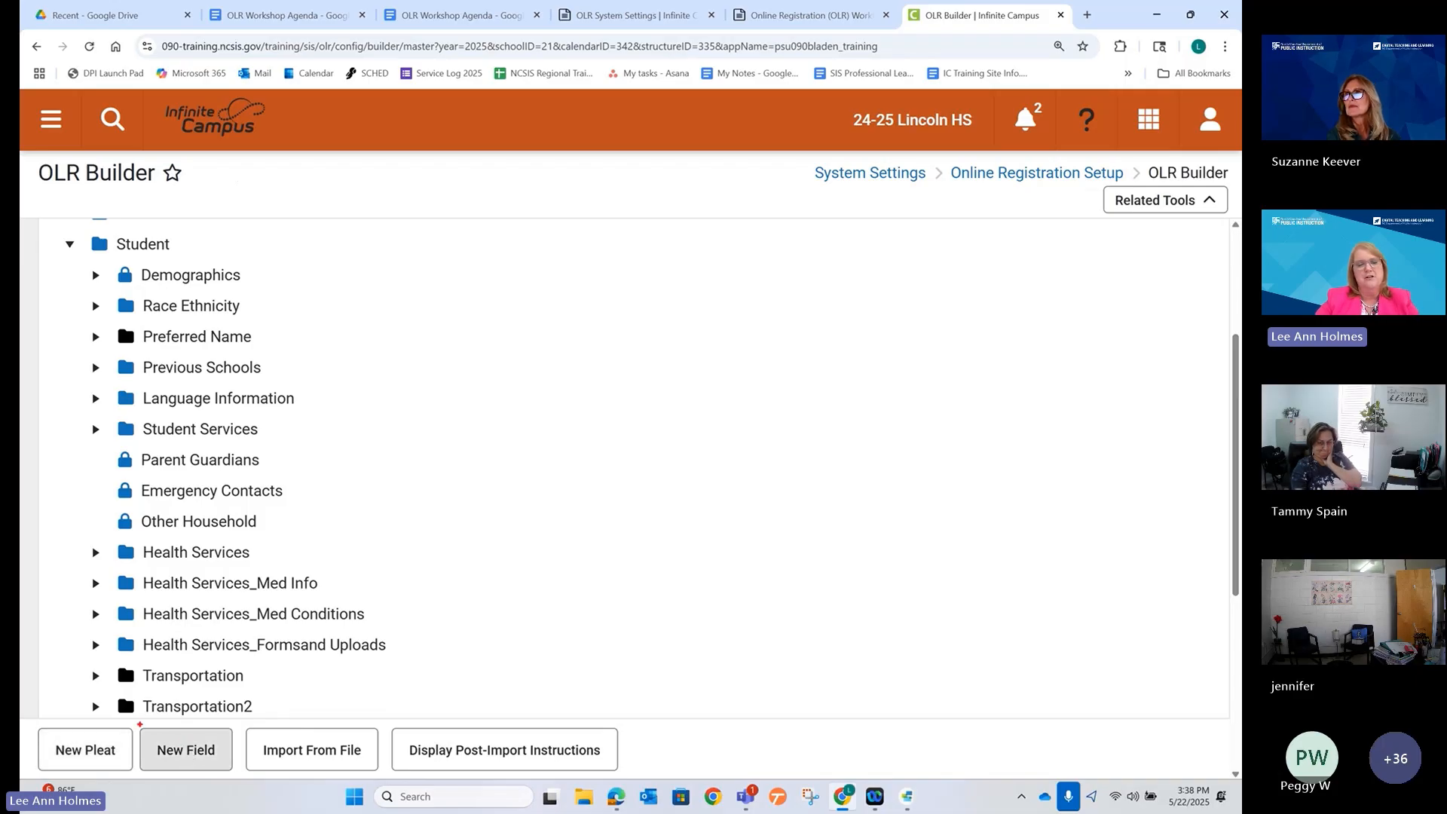
Start a blank new field with the New Field button.
{"action": "left_click_drag", "start_coordinate": [136, 722], "coordinate": [238, 774]}
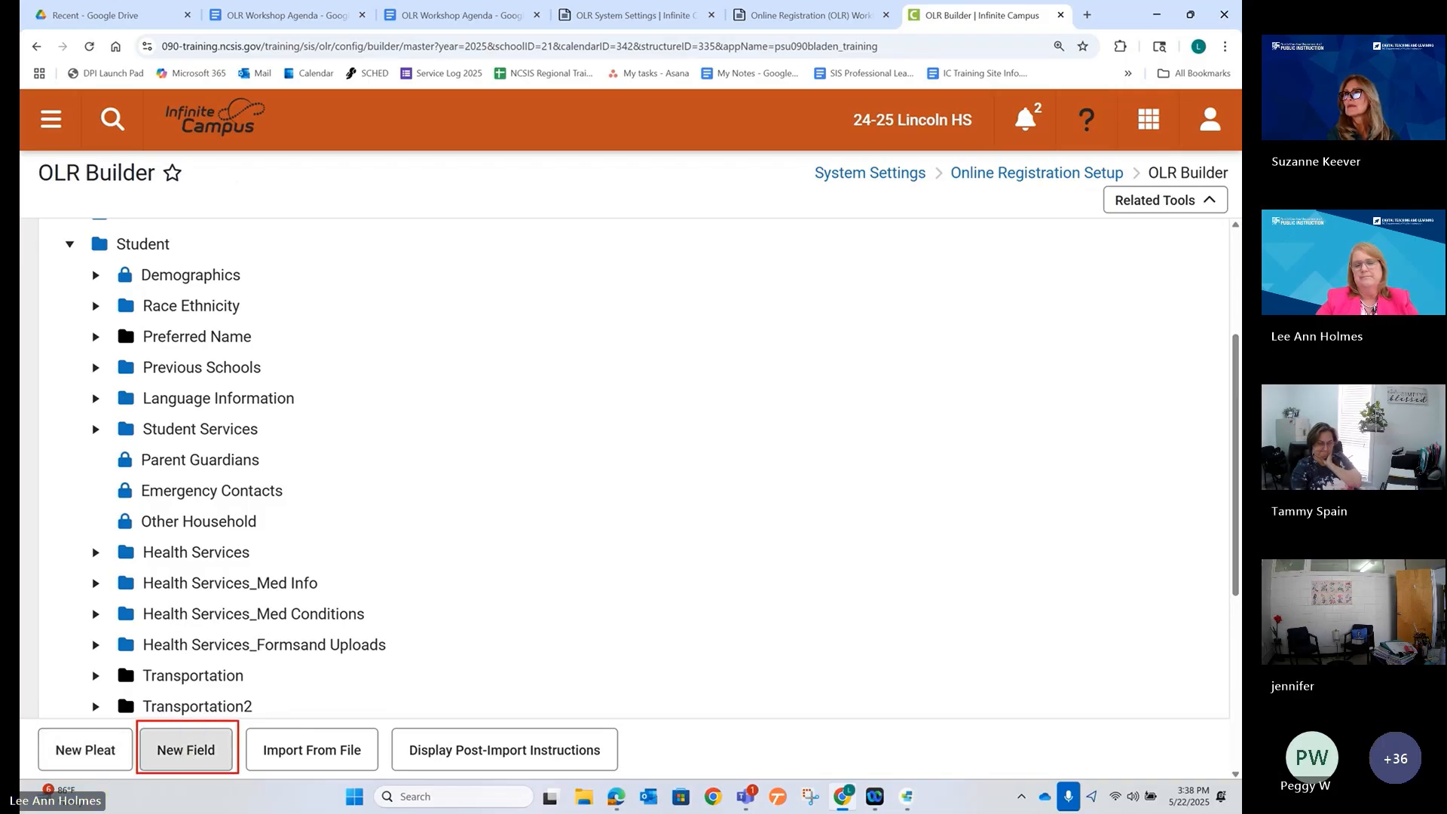
{"action": "key", "text": "Escape"}
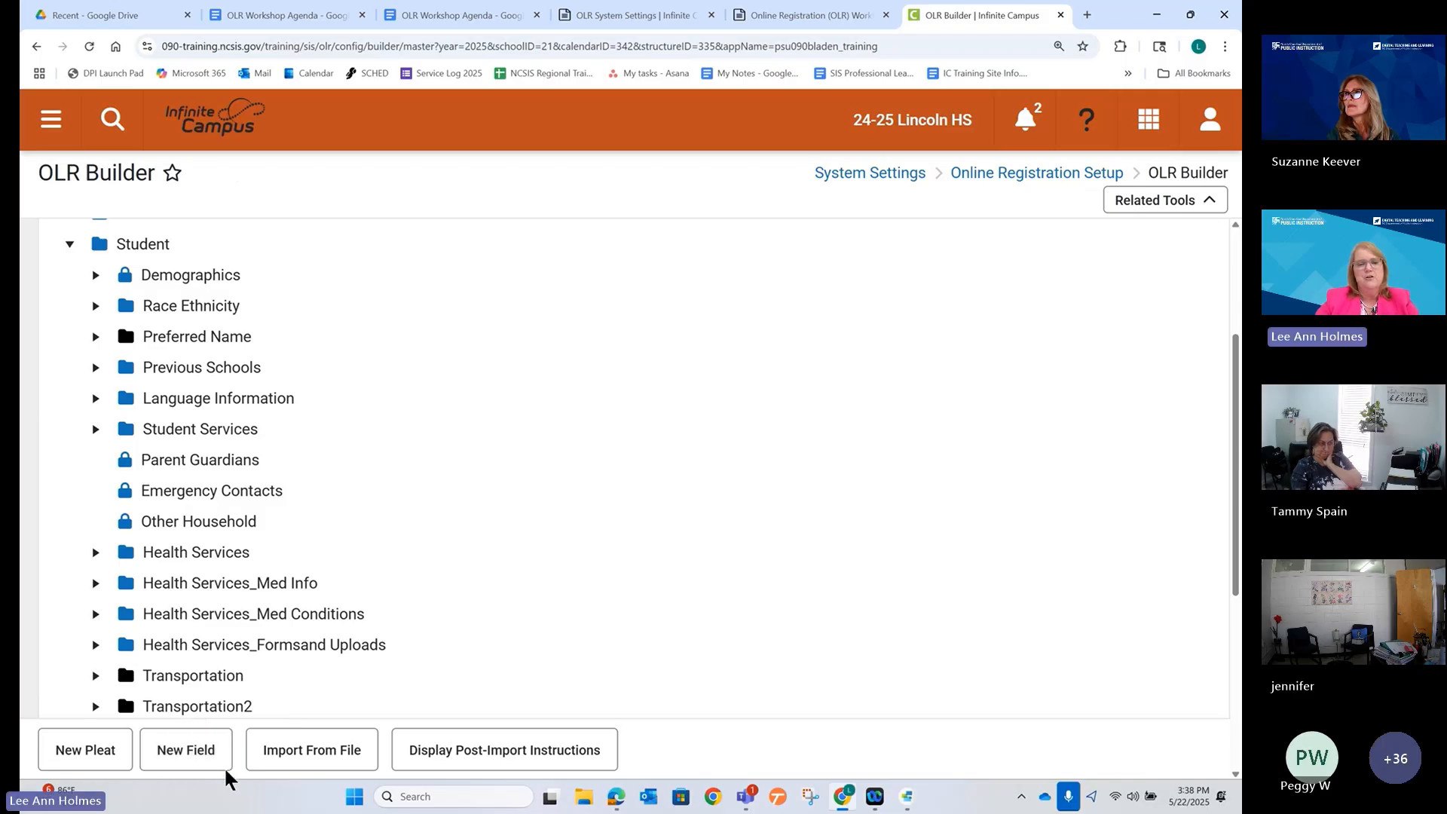
{"action": "left_click", "coordinate": [200, 755]}
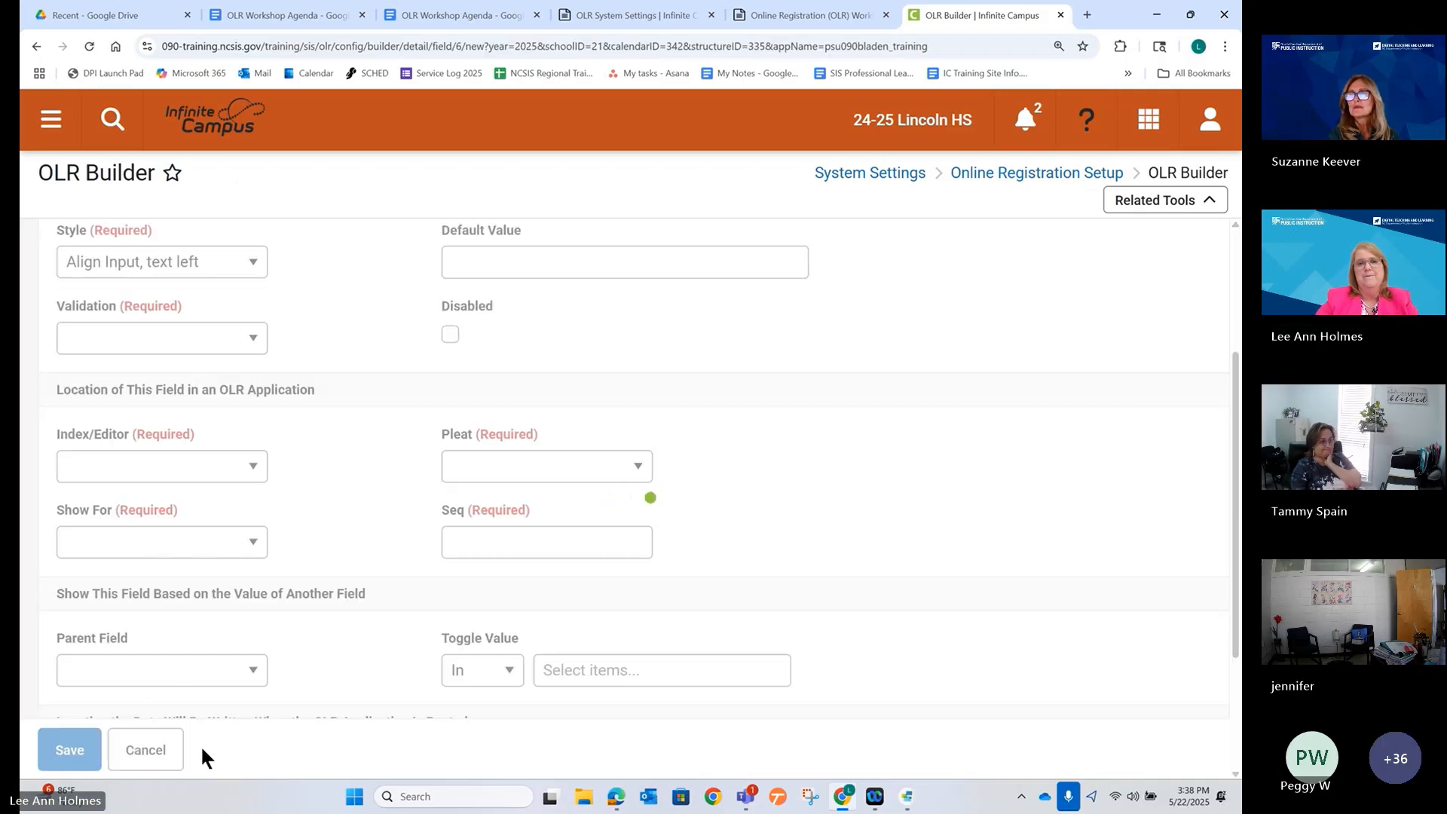
Enter field name amtransportation and display name AM Transportation for the new field.
{"action": "scroll", "coordinate": [355, 440], "scroll_direction": "up", "scroll_amount": 3}
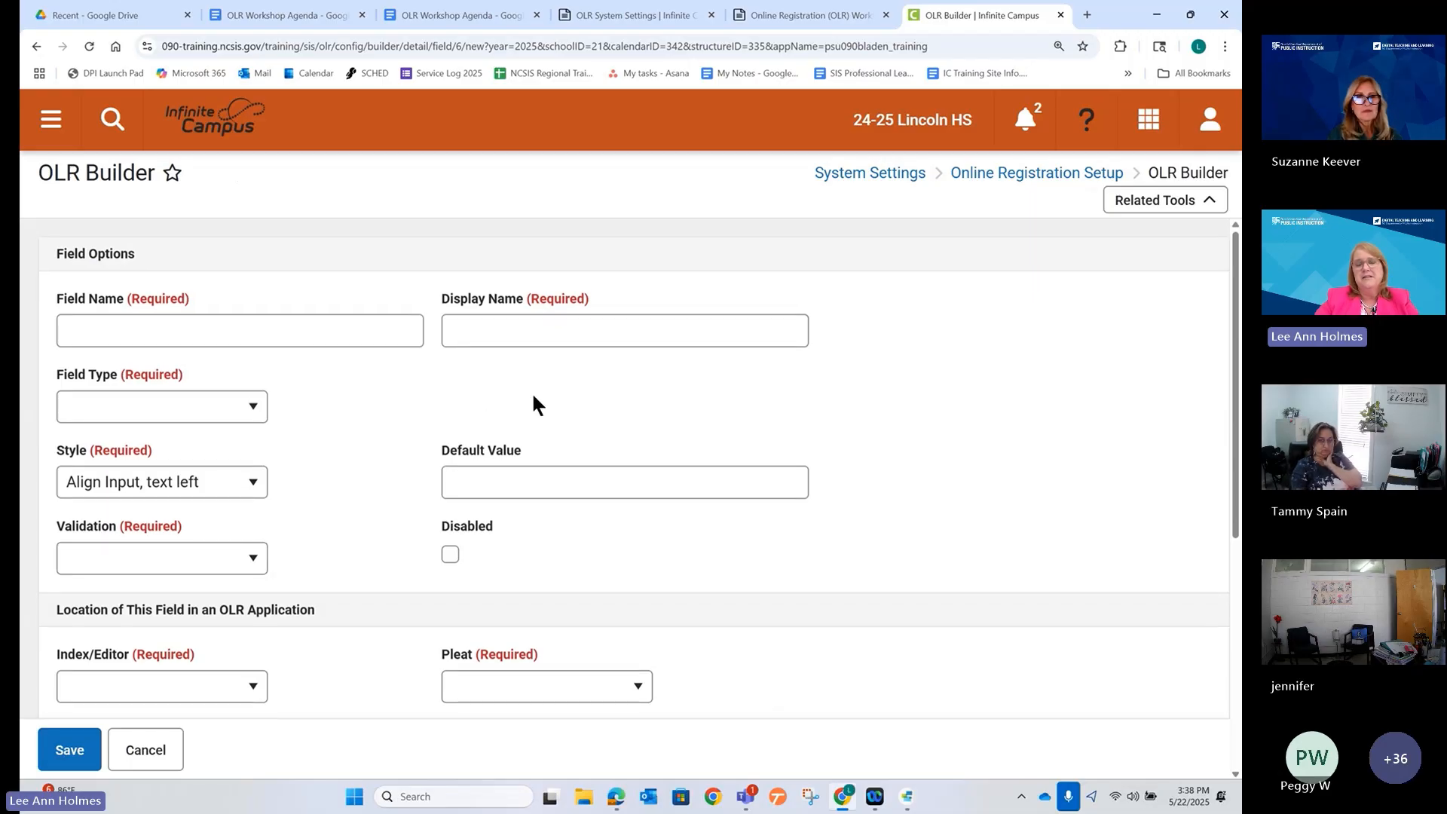
{"action": "left_click", "coordinate": [201, 335]}
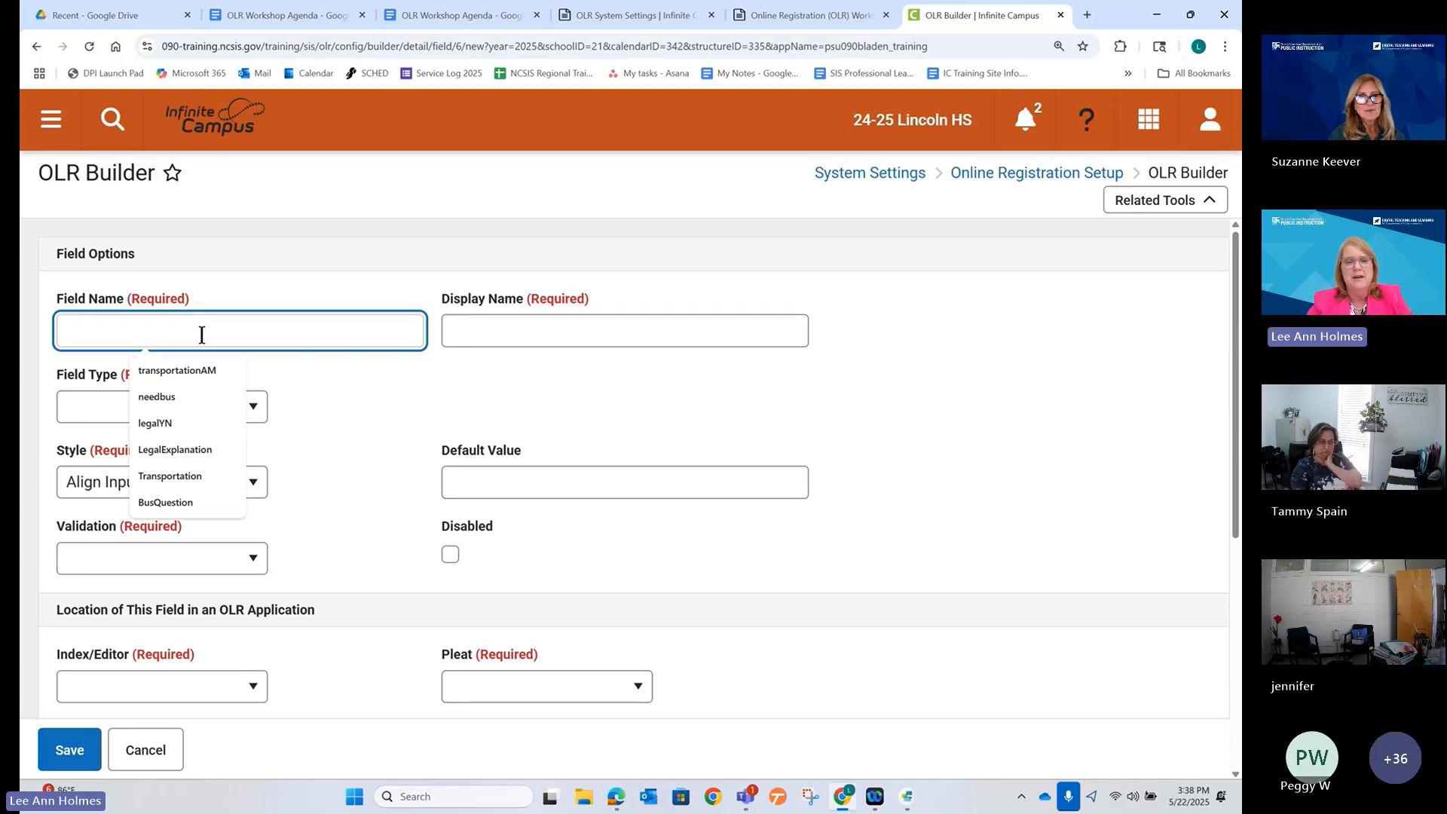
{"action": "type", "text": "am"}
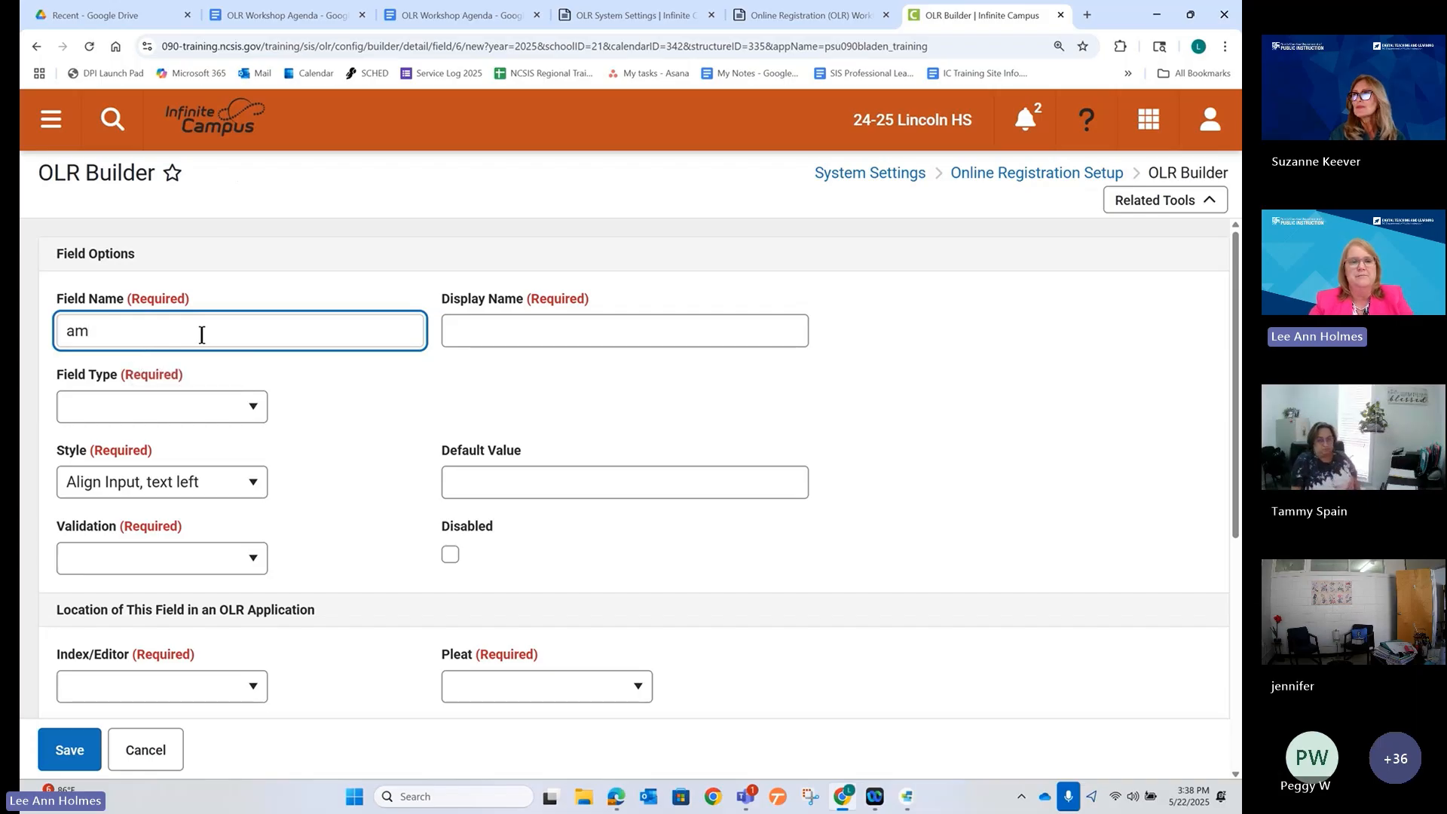
{"action": "type", "text": "transportation"}
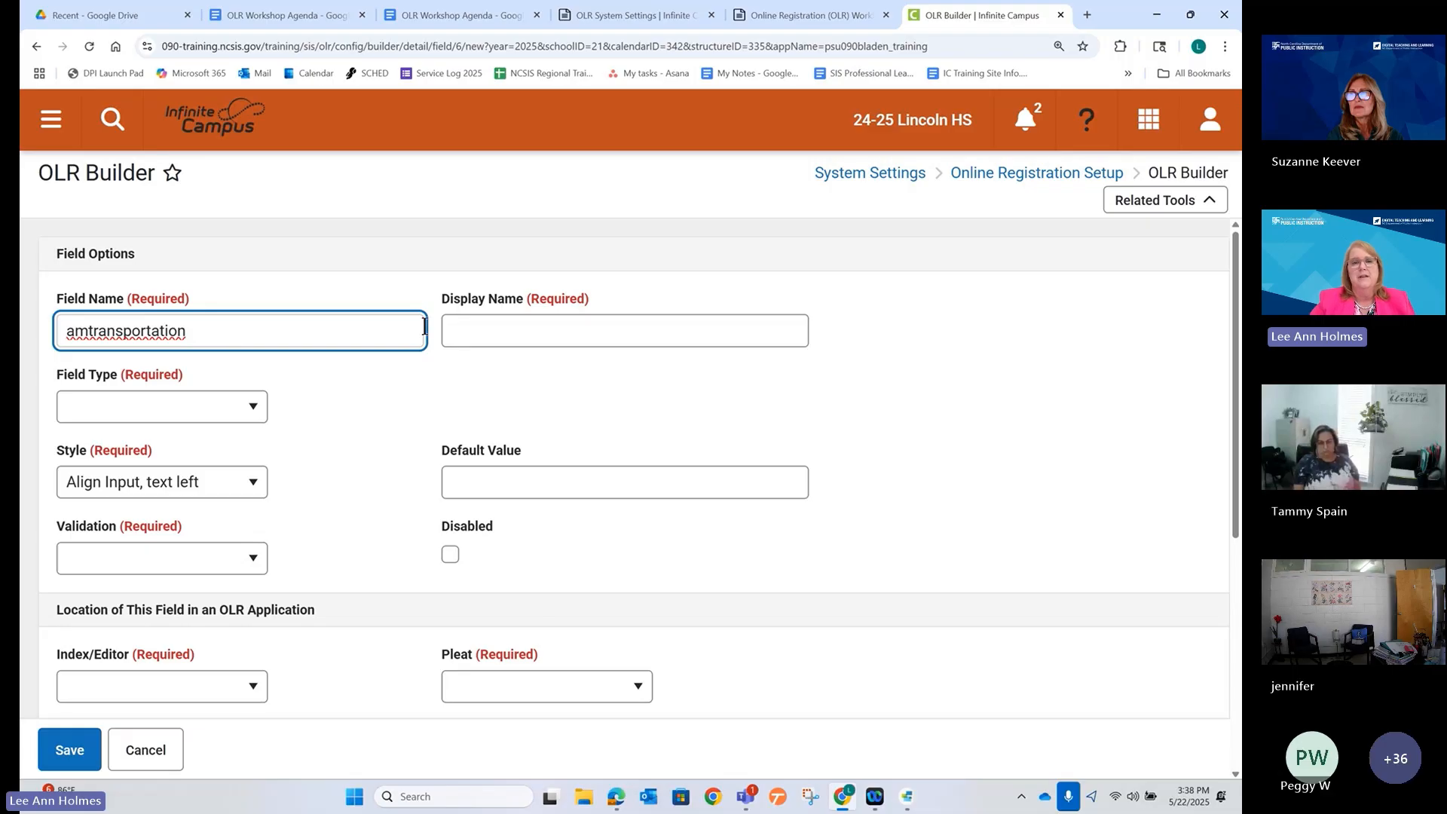
{"action": "left_click", "coordinate": [480, 321]}
{"action": "type", "text": "A"}
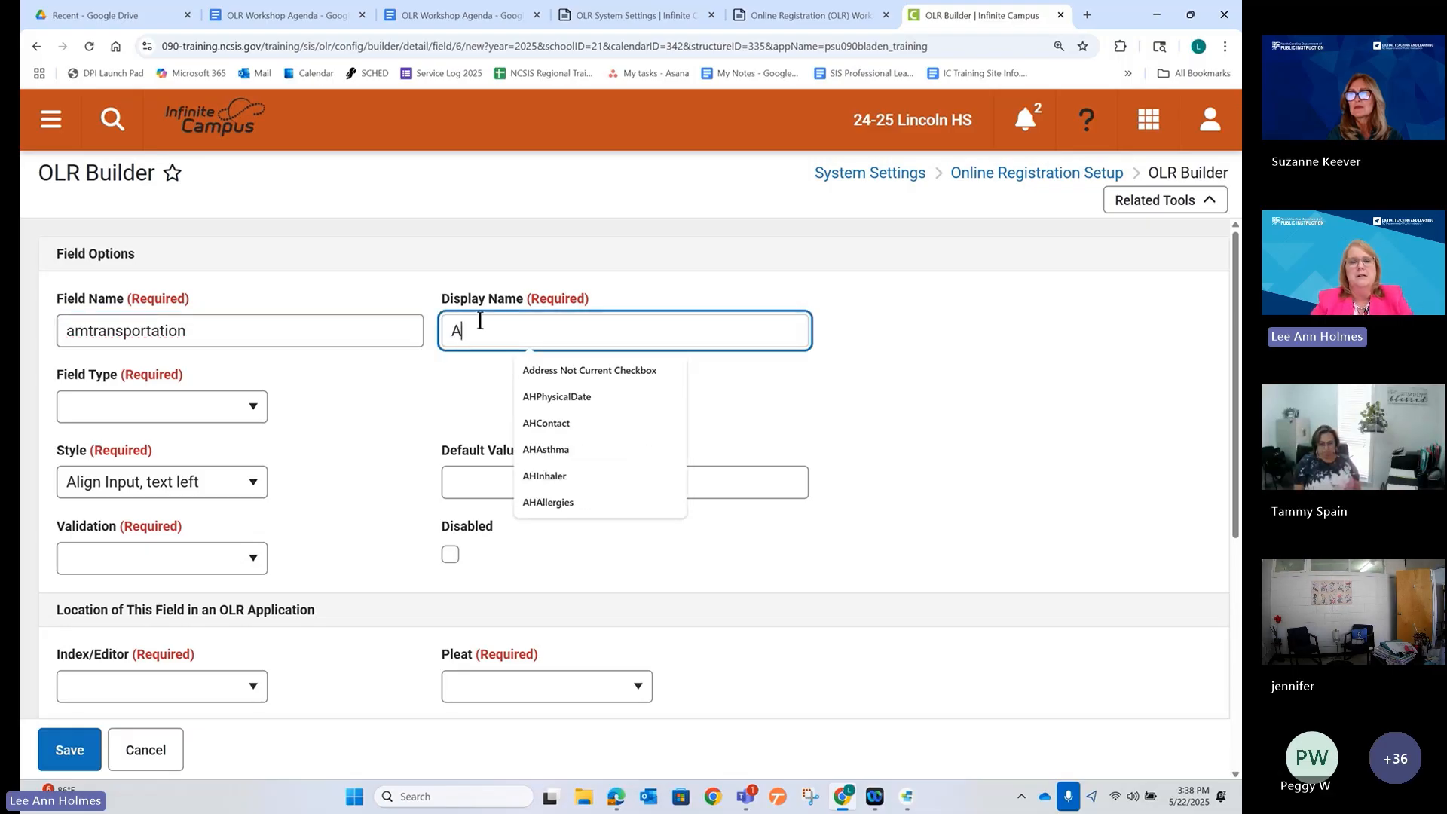
{"action": "type", "text": "M "}
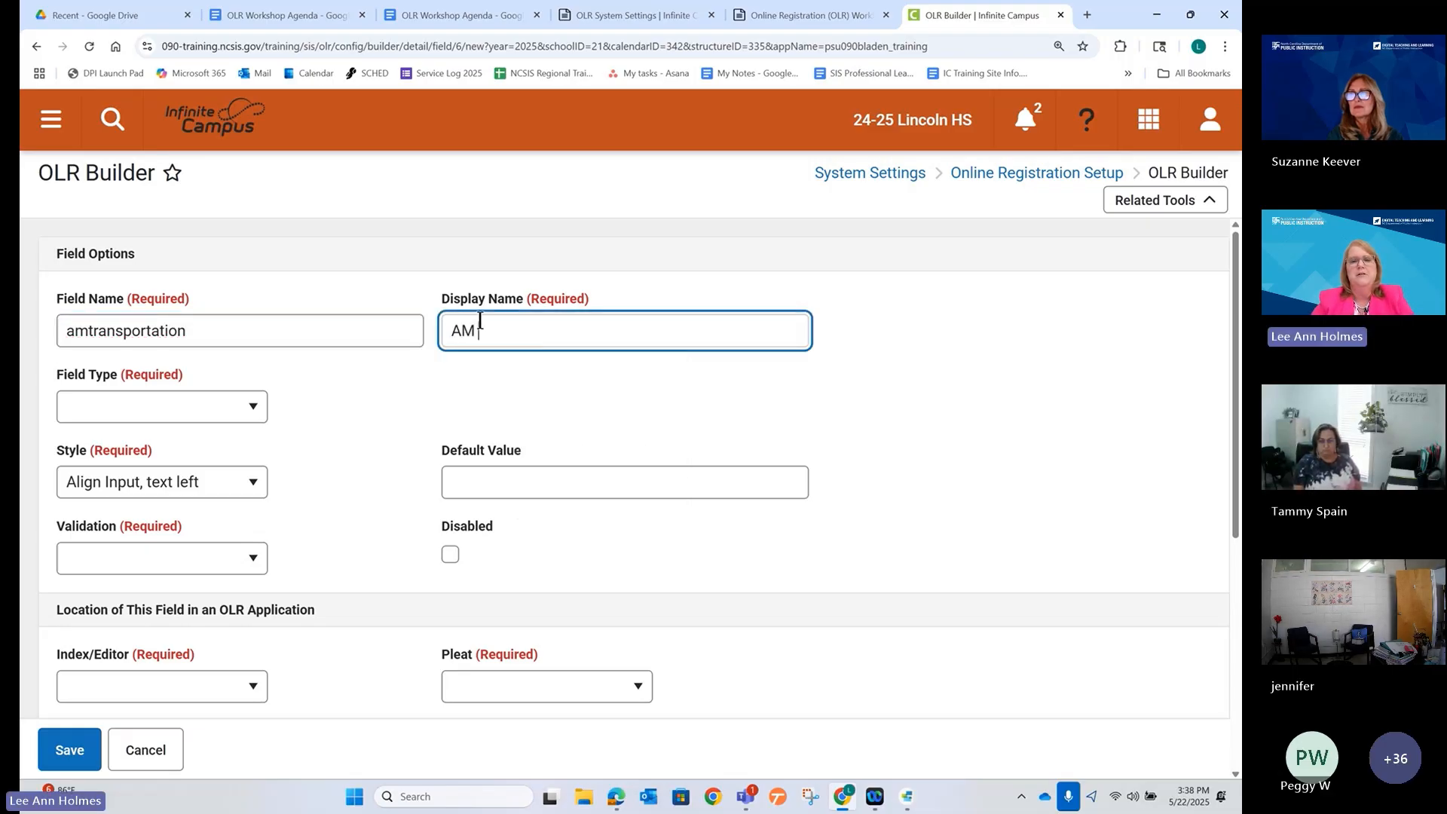
{"action": "type", "text": "Transportation"}
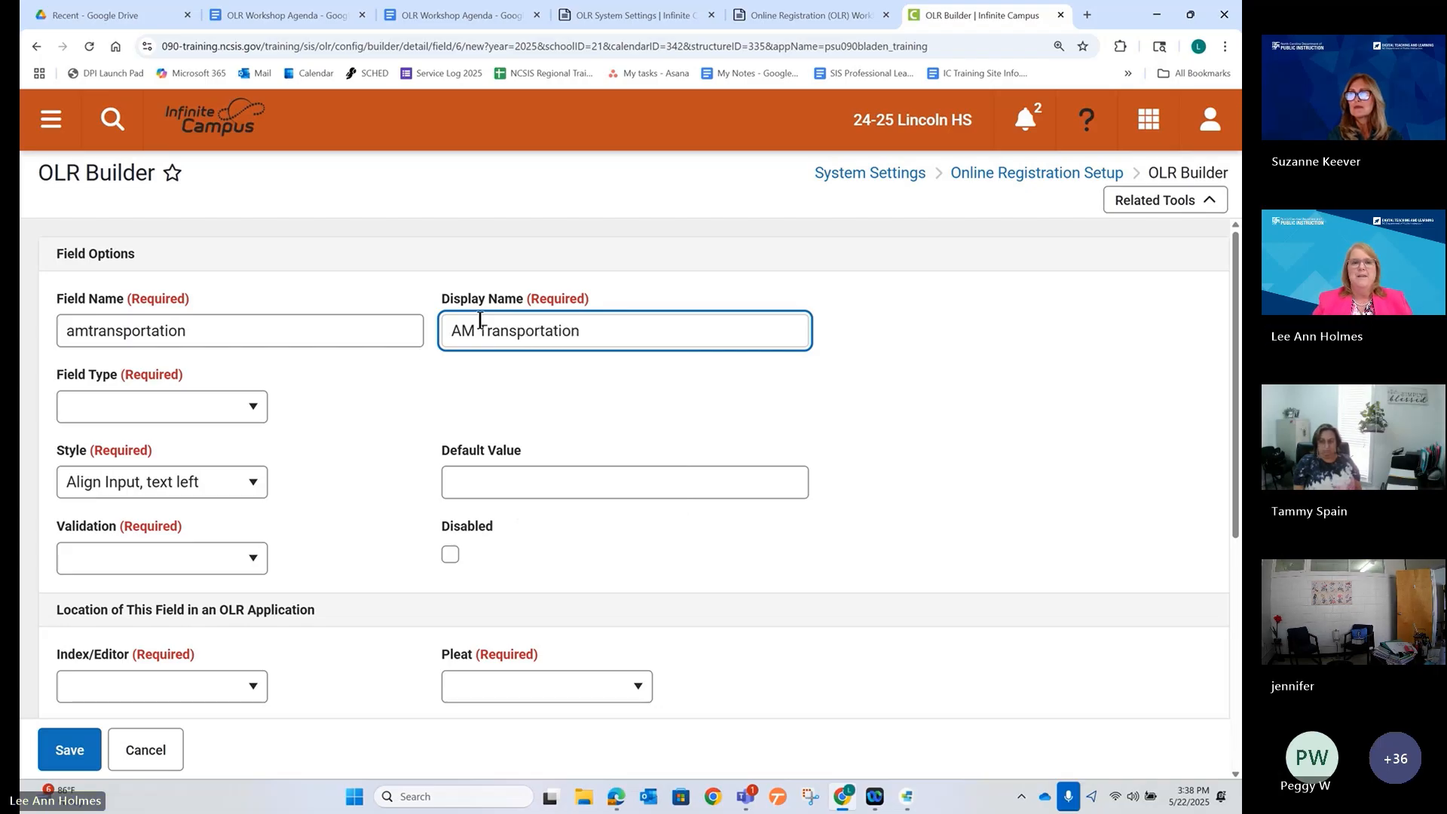
{"action": "left_click", "coordinate": [241, 407]}
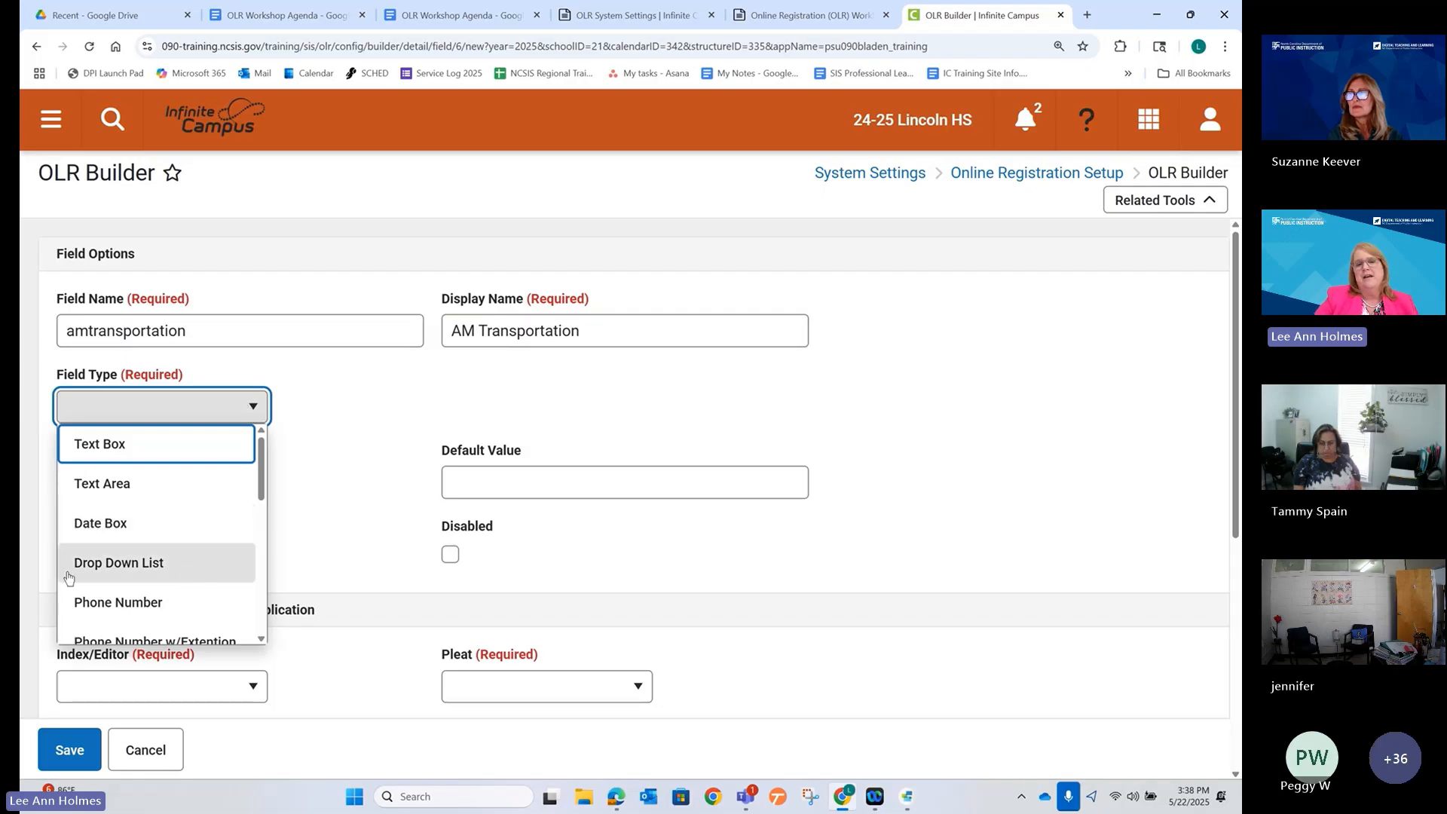
Set Field Type to Drop Down List, browse the other types, and keep Drop Down List.
{"action": "left_click", "coordinate": [107, 571]}
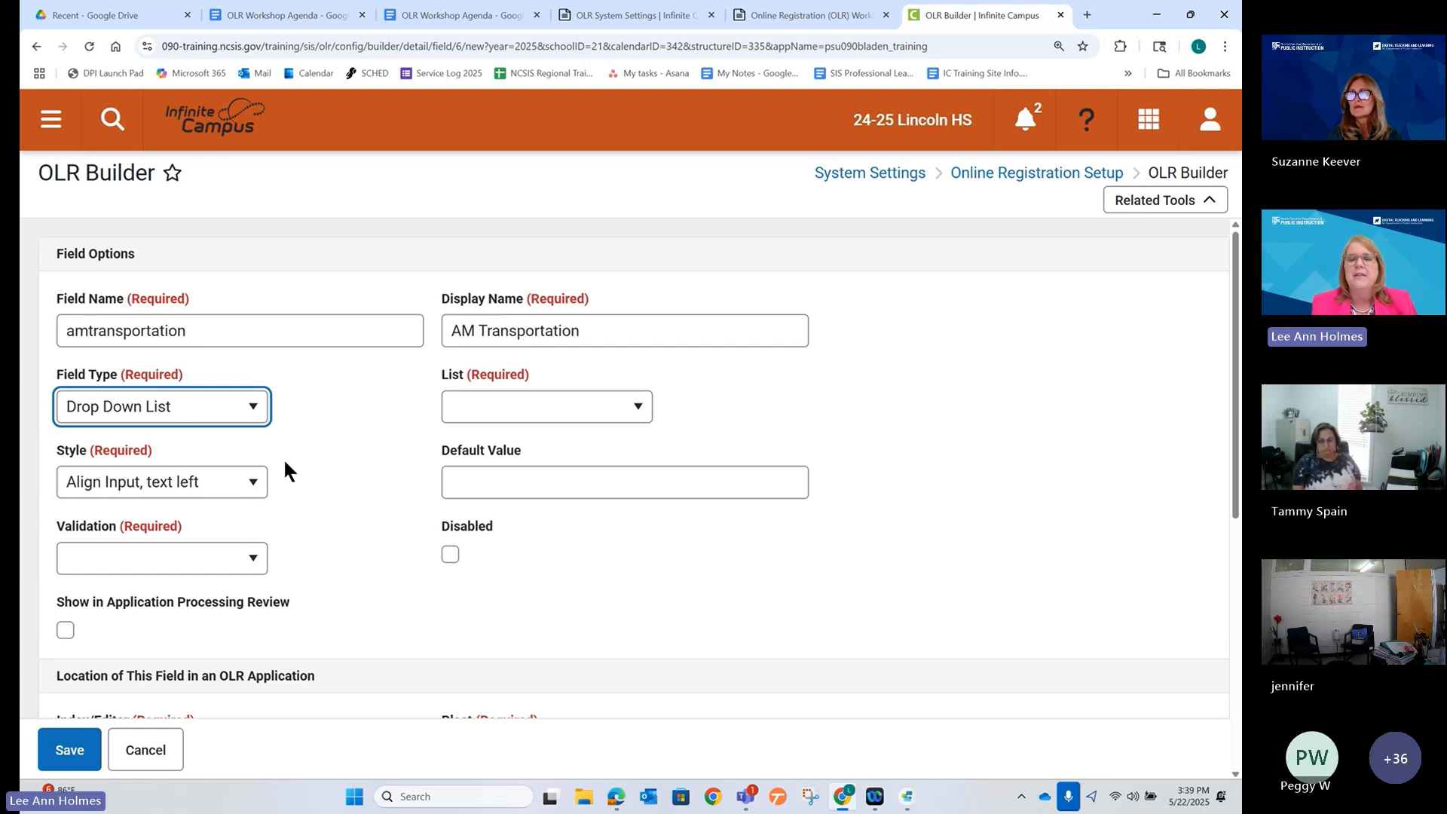
{"action": "left_click", "coordinate": [209, 414]}
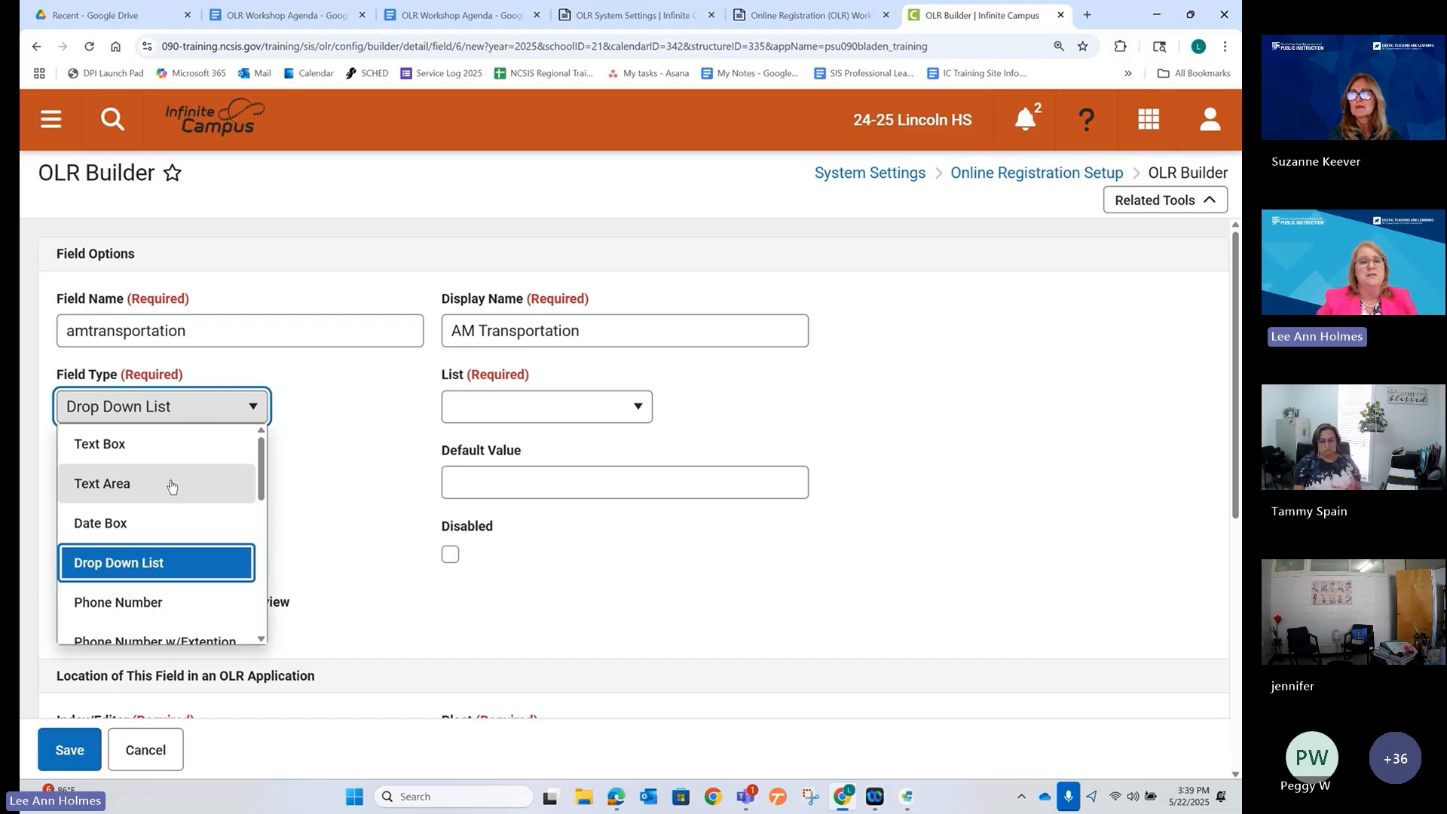
{"action": "scroll", "coordinate": [165, 570], "scroll_direction": "down", "scroll_amount": 2}
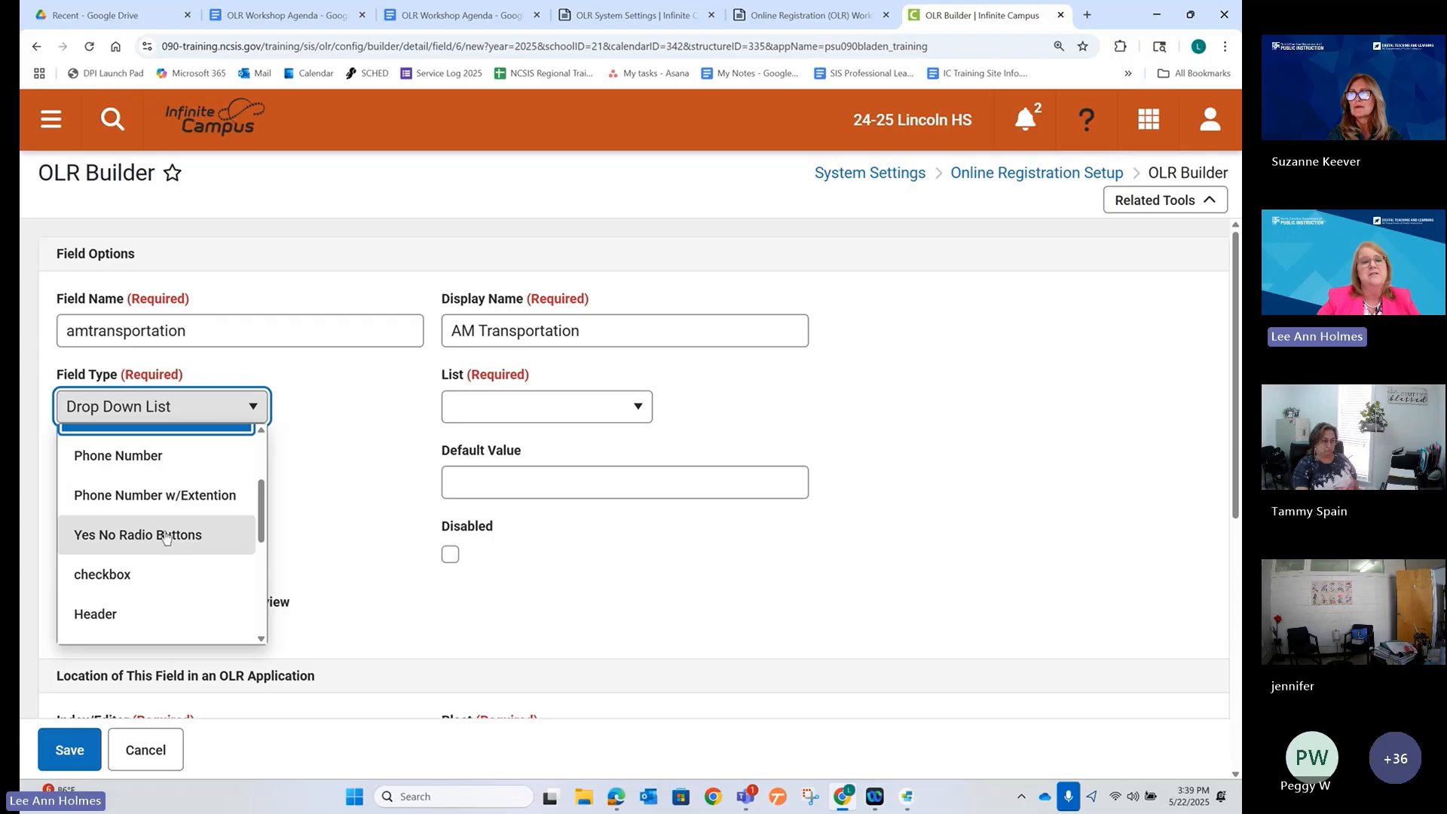
{"action": "scroll", "coordinate": [130, 593], "scroll_direction": "down", "scroll_amount": 2}
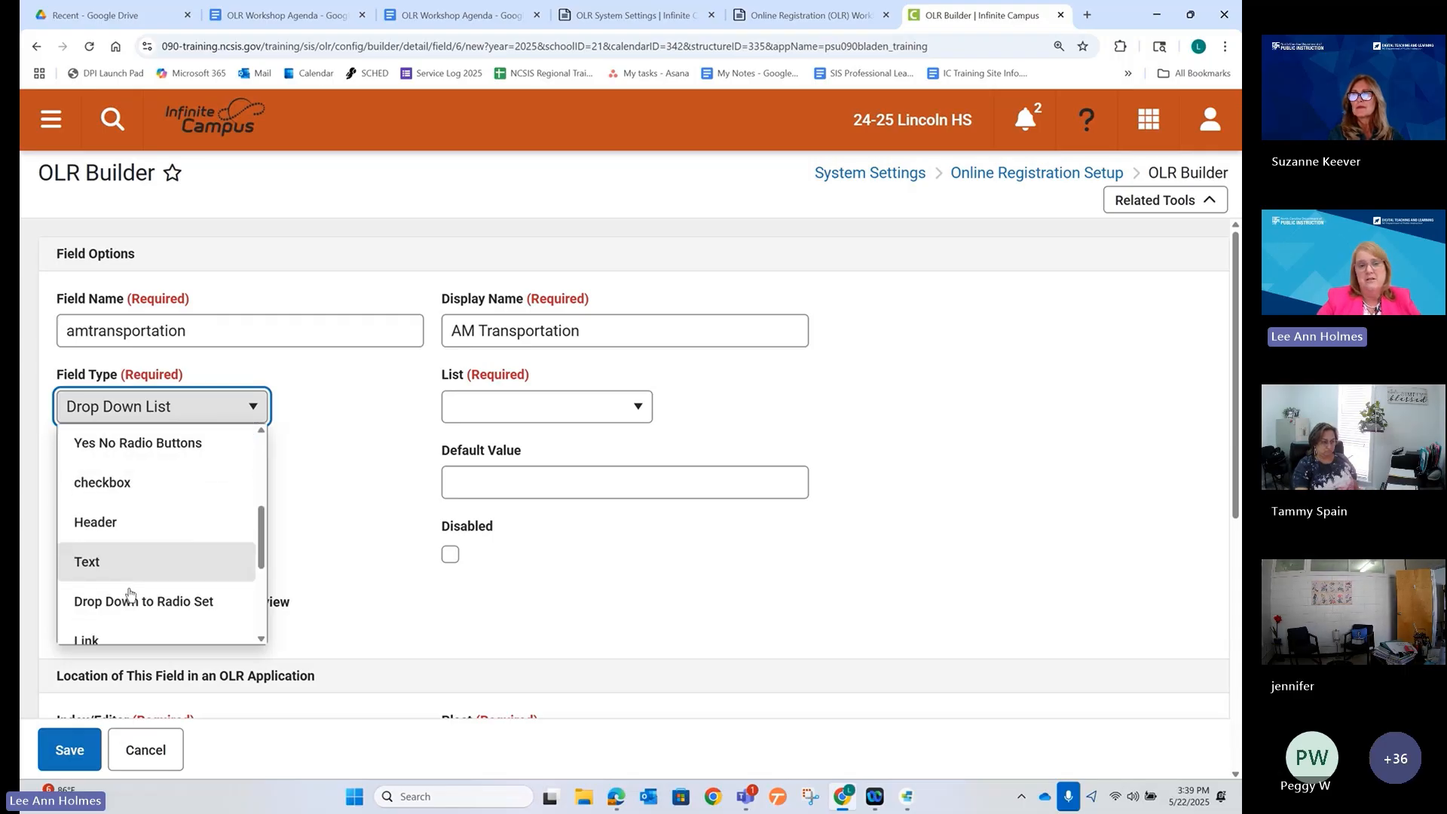
{"action": "scroll", "coordinate": [130, 593], "scroll_direction": "down", "scroll_amount": 2}
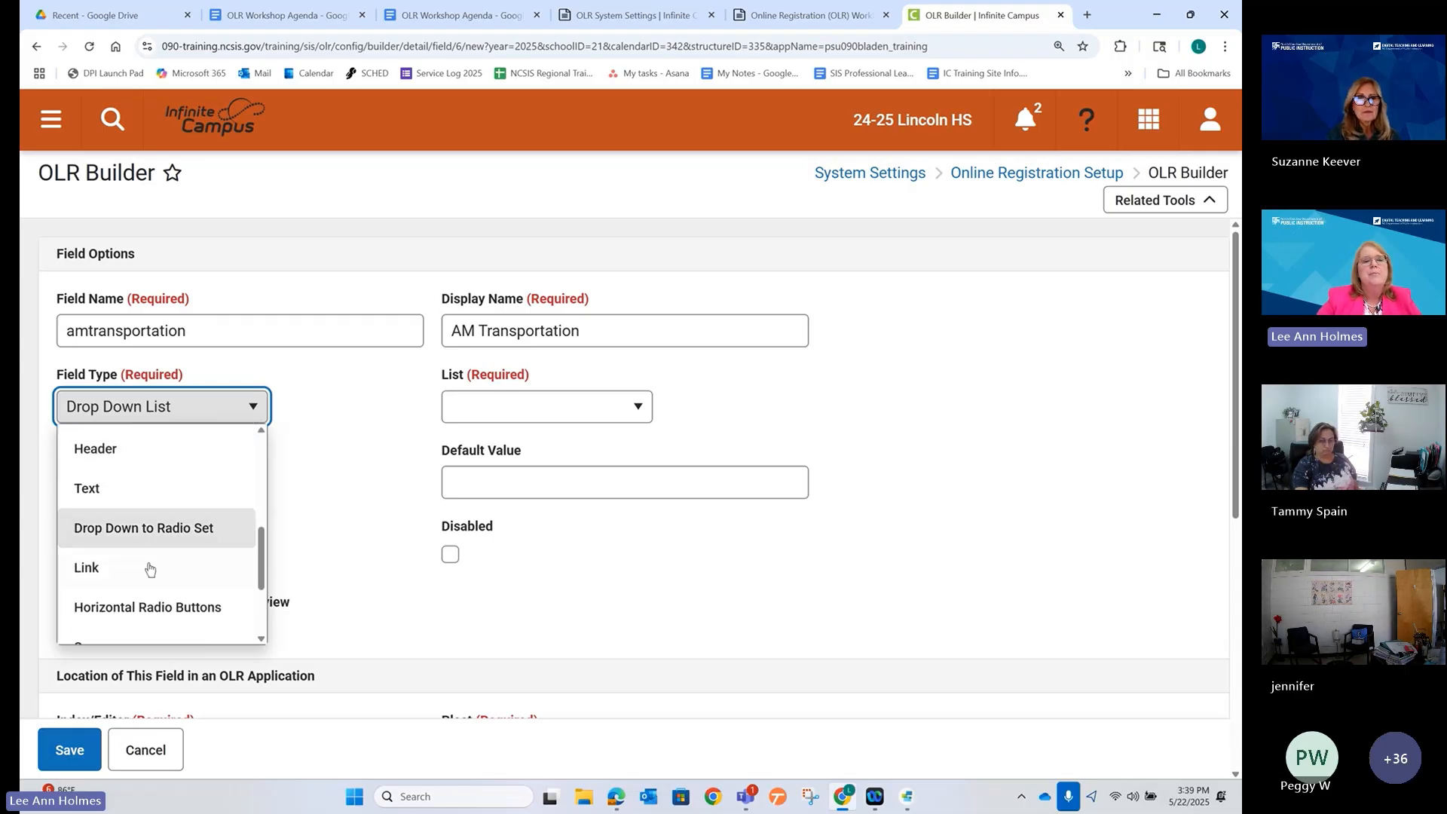
{"action": "scroll", "coordinate": [150, 569], "scroll_direction": "down", "scroll_amount": 1}
{"action": "scroll", "coordinate": [150, 569], "scroll_direction": "down", "scroll_amount": 2}
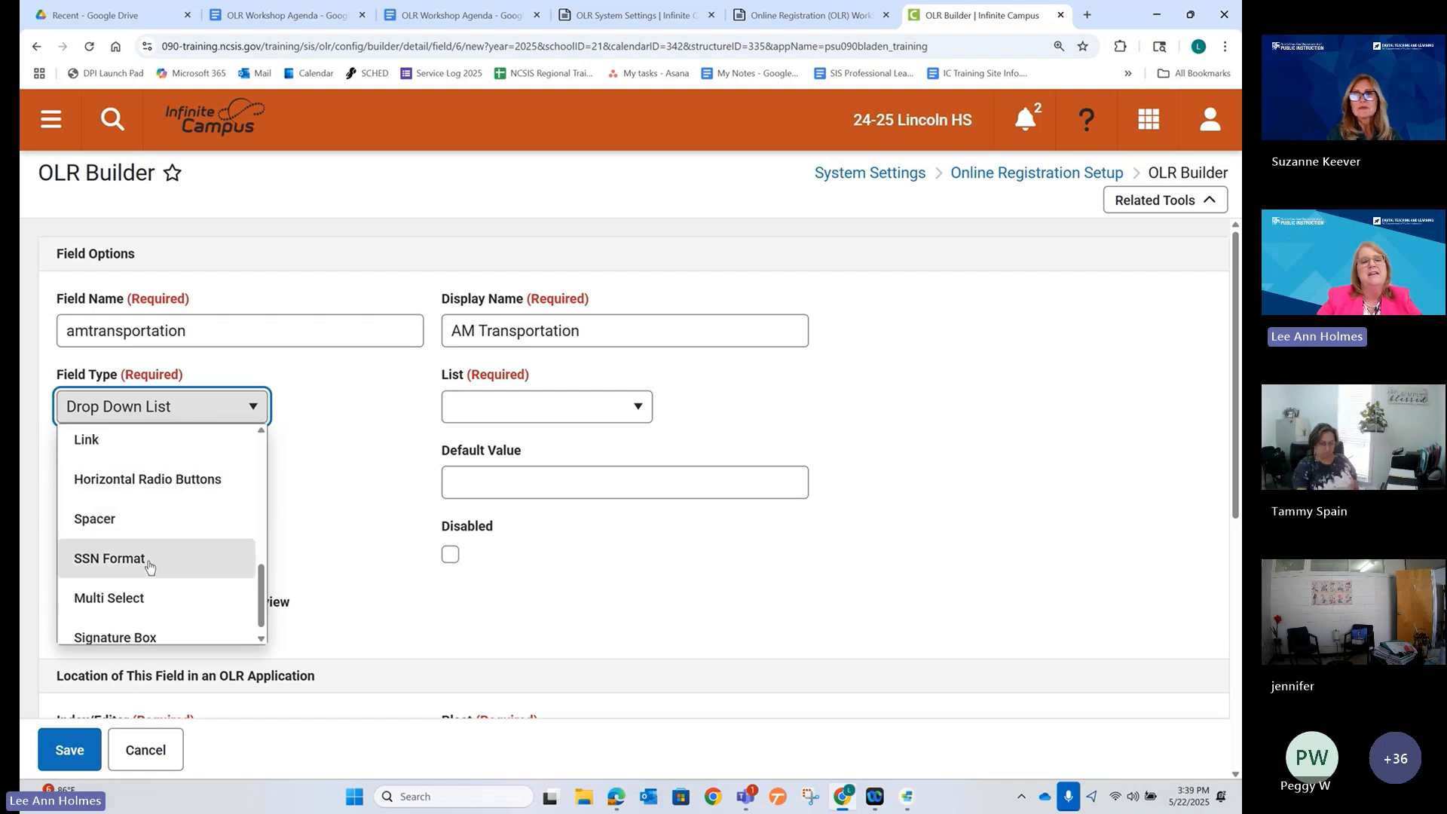
{"action": "scroll", "coordinate": [147, 568], "scroll_direction": "down", "scroll_amount": 1}
{"action": "scroll", "coordinate": [150, 576], "scroll_direction": "up", "scroll_amount": 6}
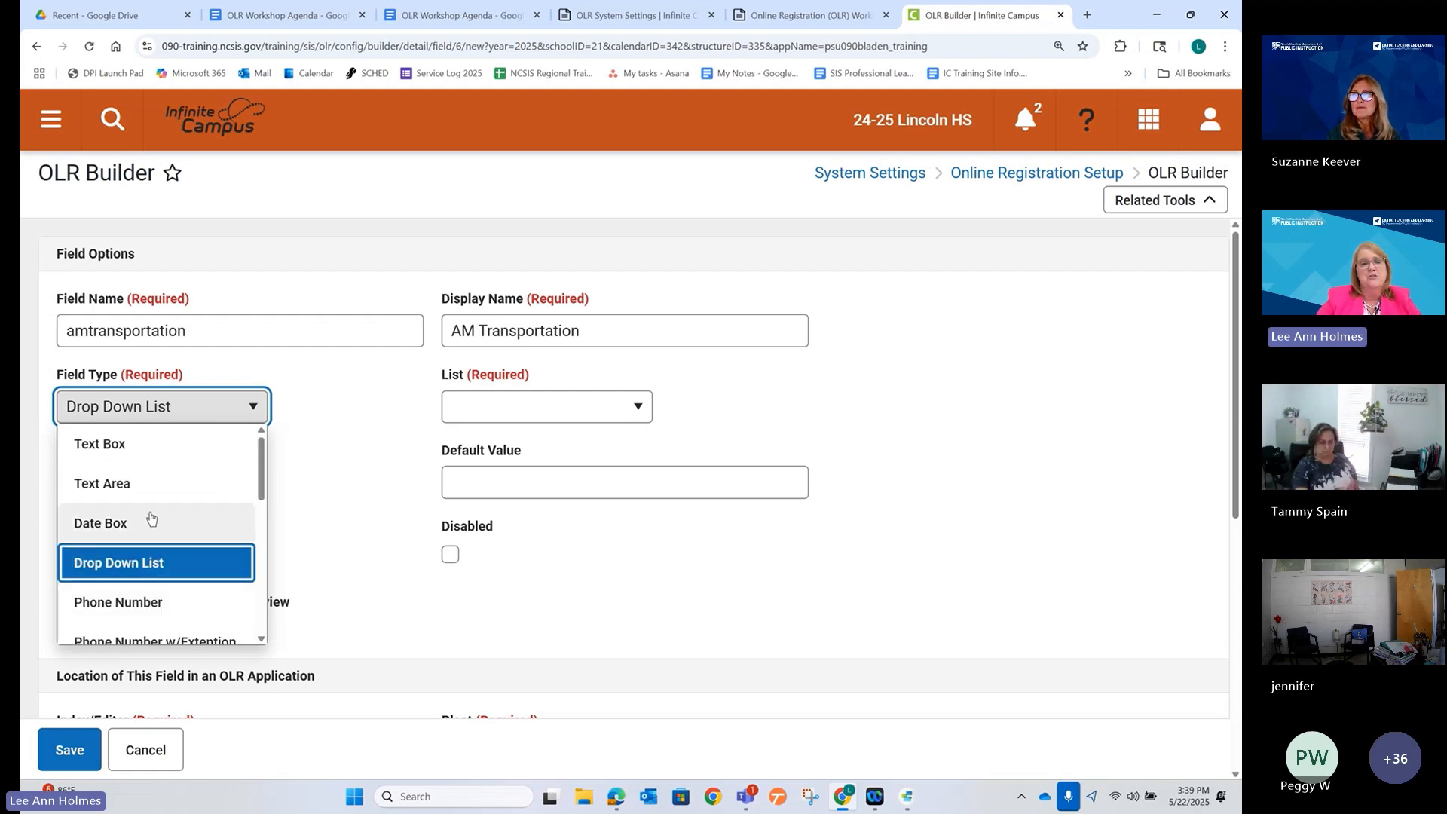
{"action": "left_click", "coordinate": [323, 437]}
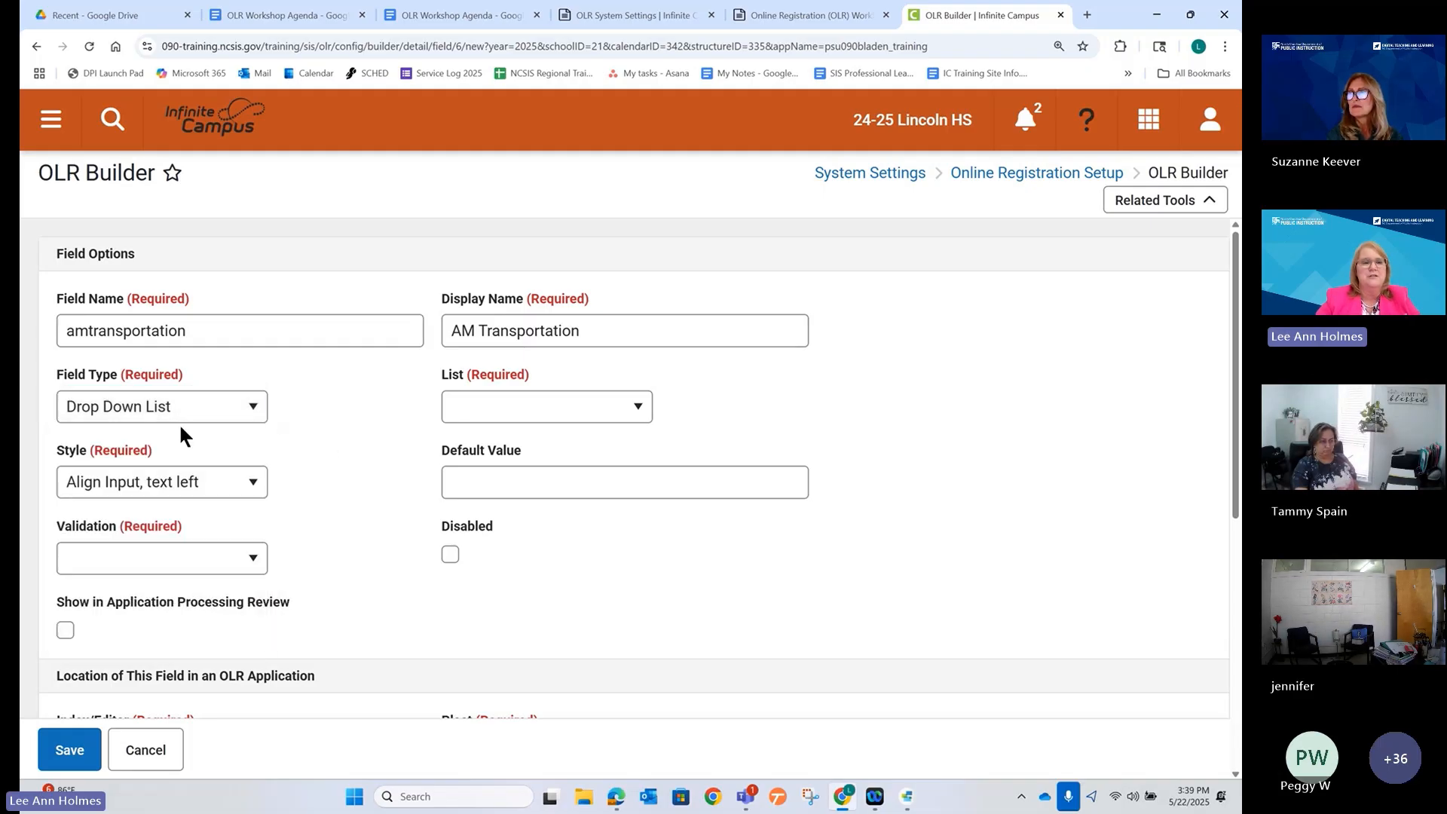
{"action": "left_click", "coordinate": [178, 414]}
{"action": "left_click", "coordinate": [147, 571]}
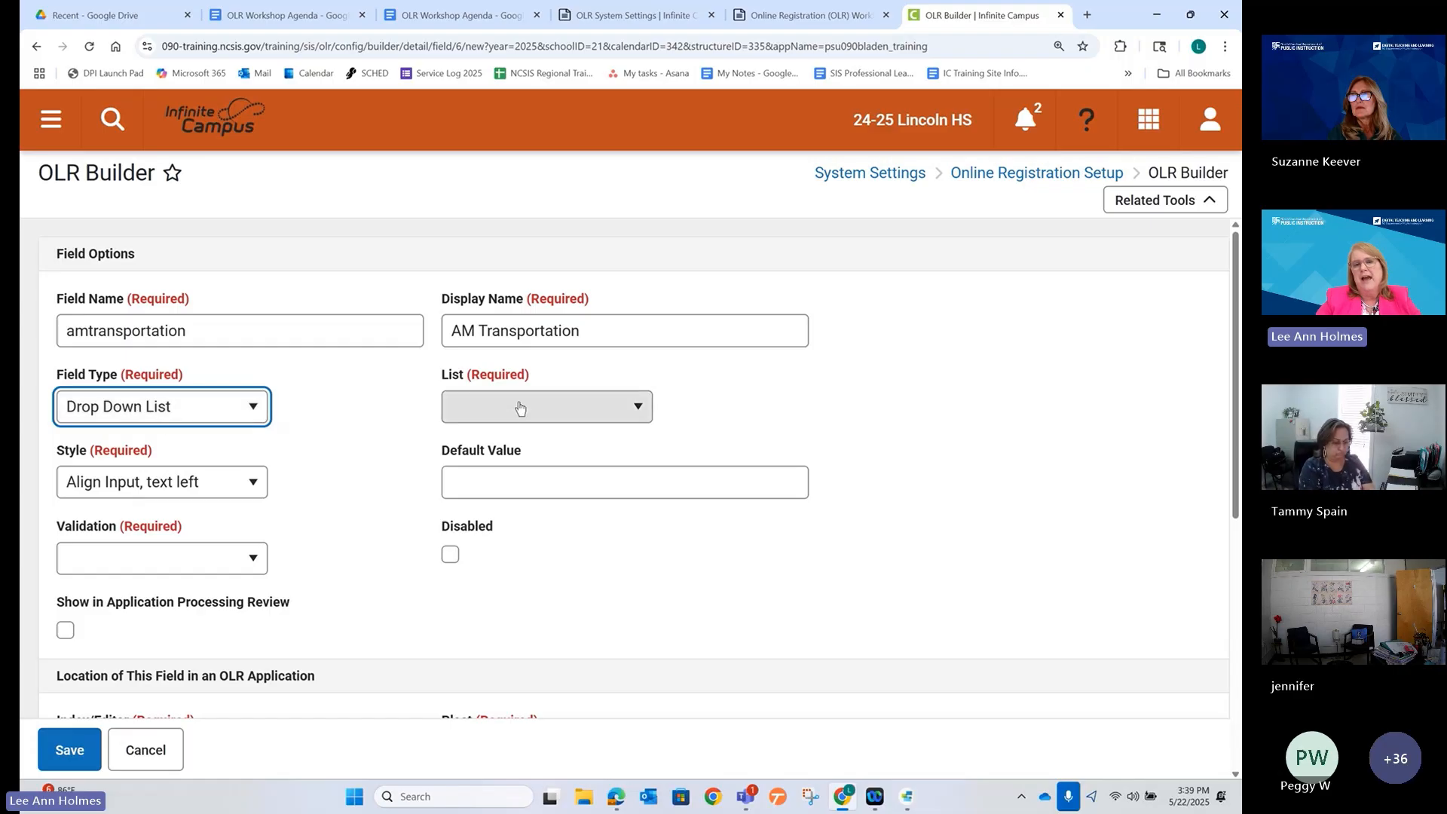
In the registration preview, open the student's Student step and collapse Demographics.
{"action": "left_click", "coordinate": [617, 796]}
{"action": "scroll", "coordinate": [275, 431], "scroll_direction": "up", "scroll_amount": 5}
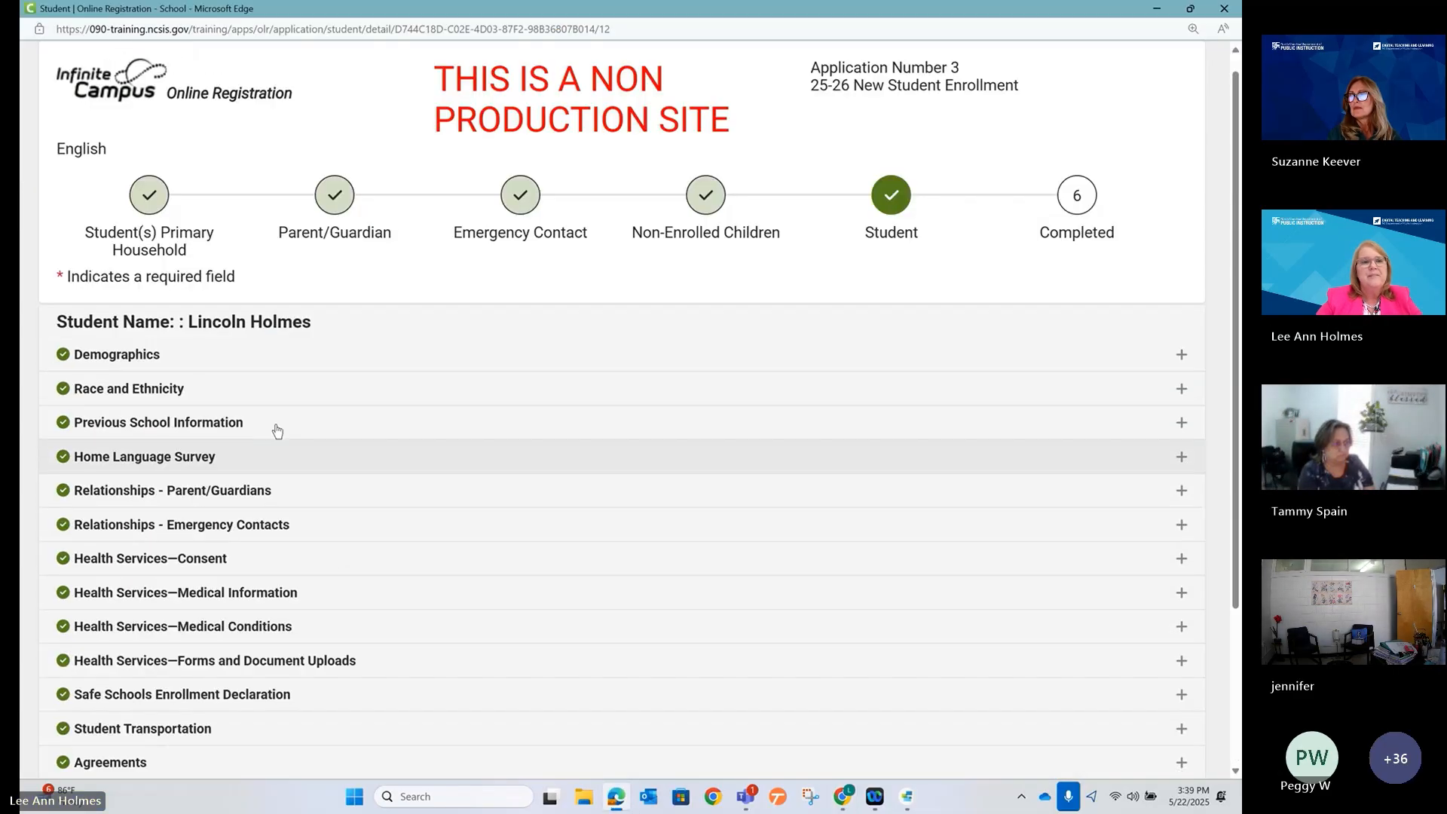
{"action": "left_click", "coordinate": [150, 214]}
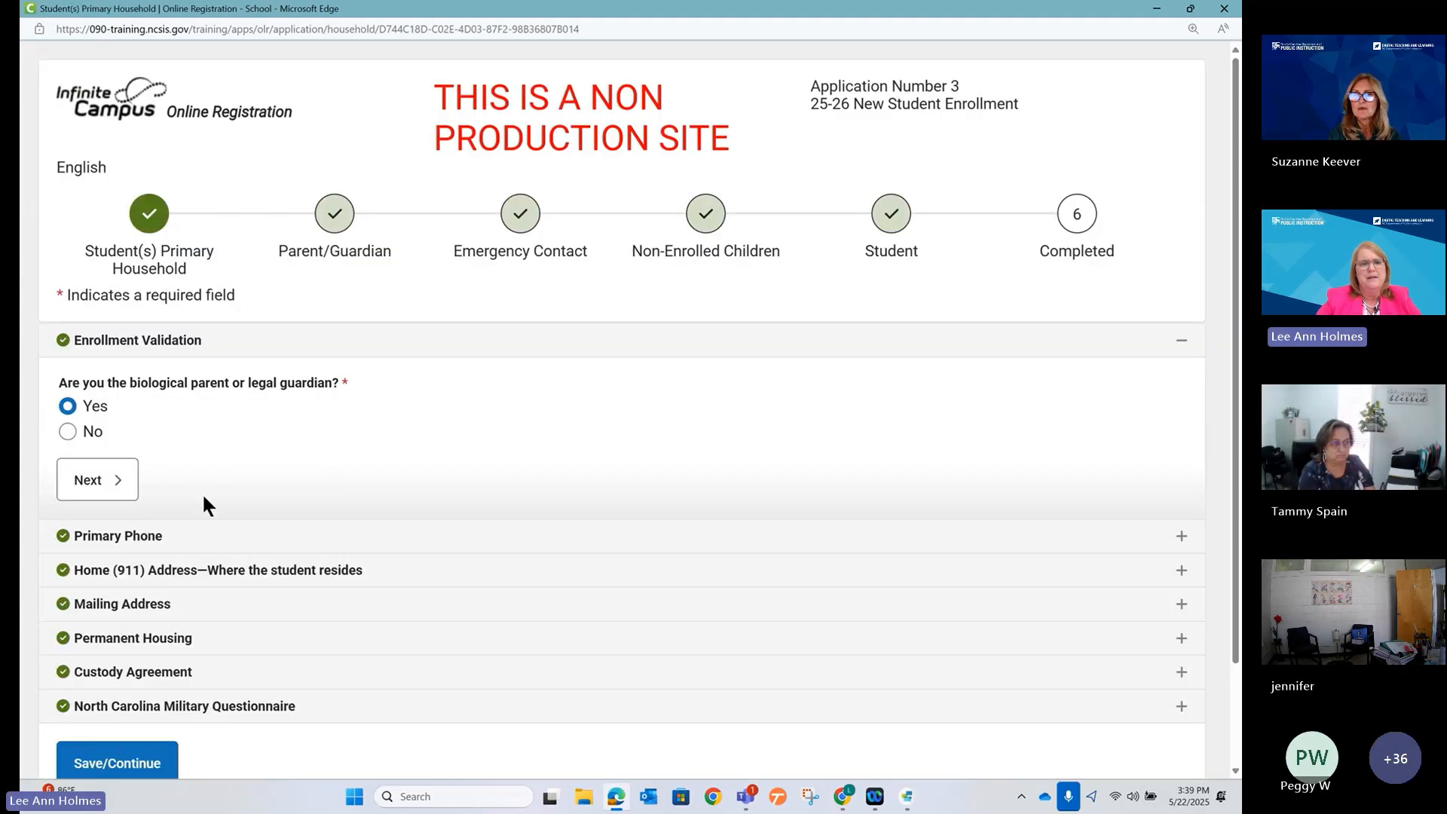
{"action": "left_click", "coordinate": [902, 222]}
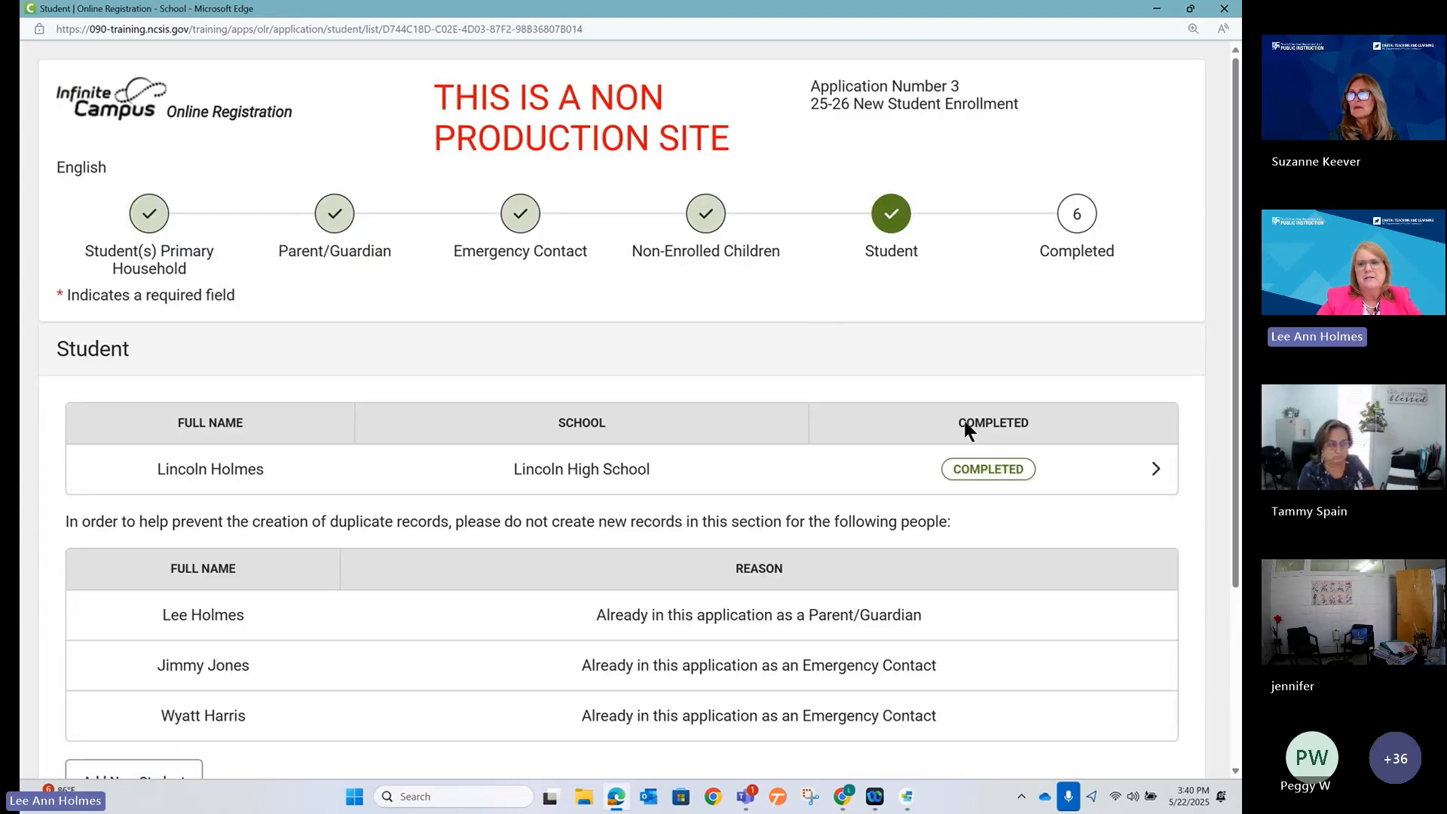
{"action": "left_click", "coordinate": [957, 469]}
{"action": "scroll", "coordinate": [488, 409], "scroll_direction": "down", "scroll_amount": 1}
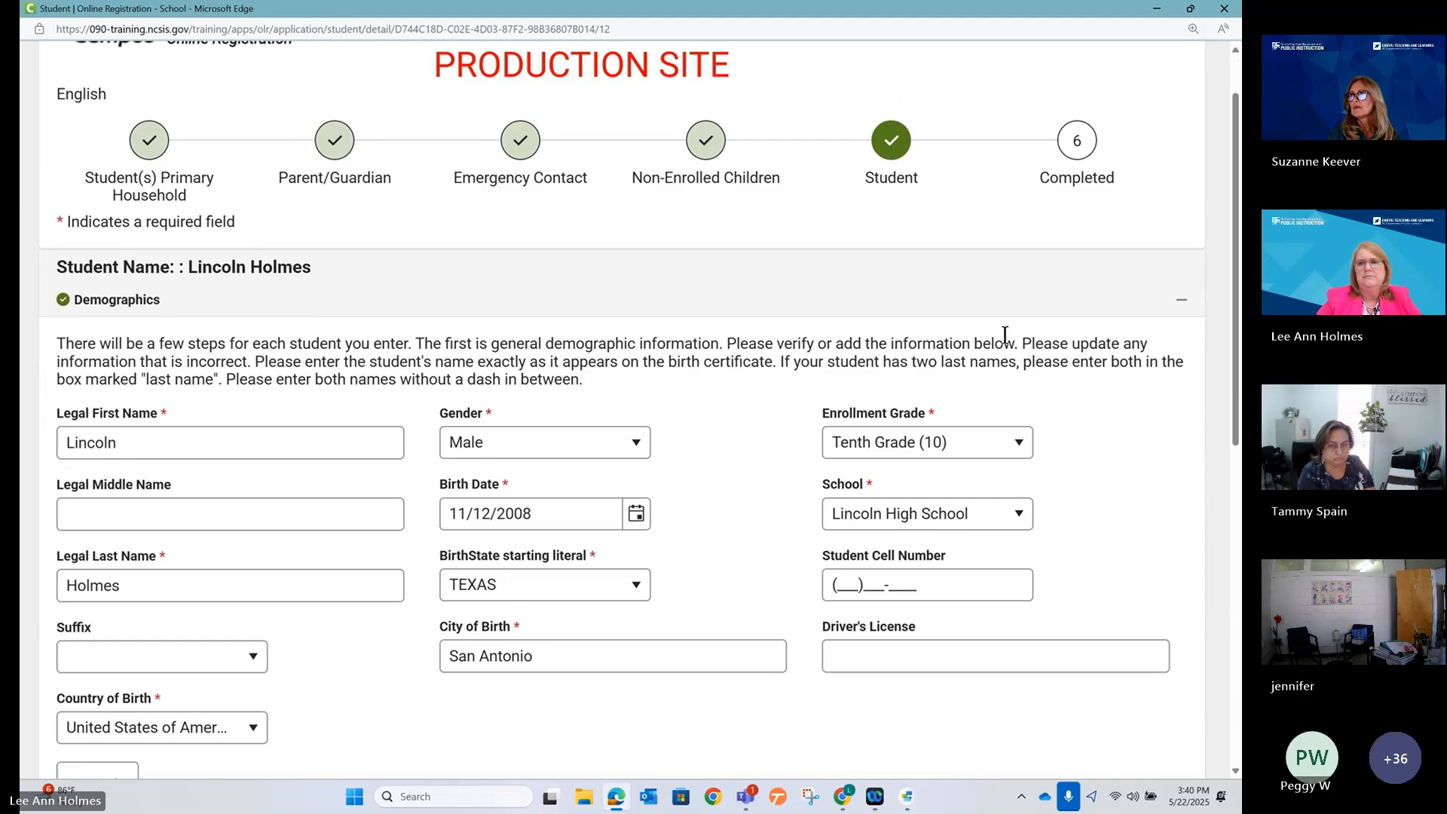
{"action": "left_click", "coordinate": [1182, 304]}
{"action": "scroll", "coordinate": [488, 468], "scroll_direction": "down", "scroll_amount": 2}
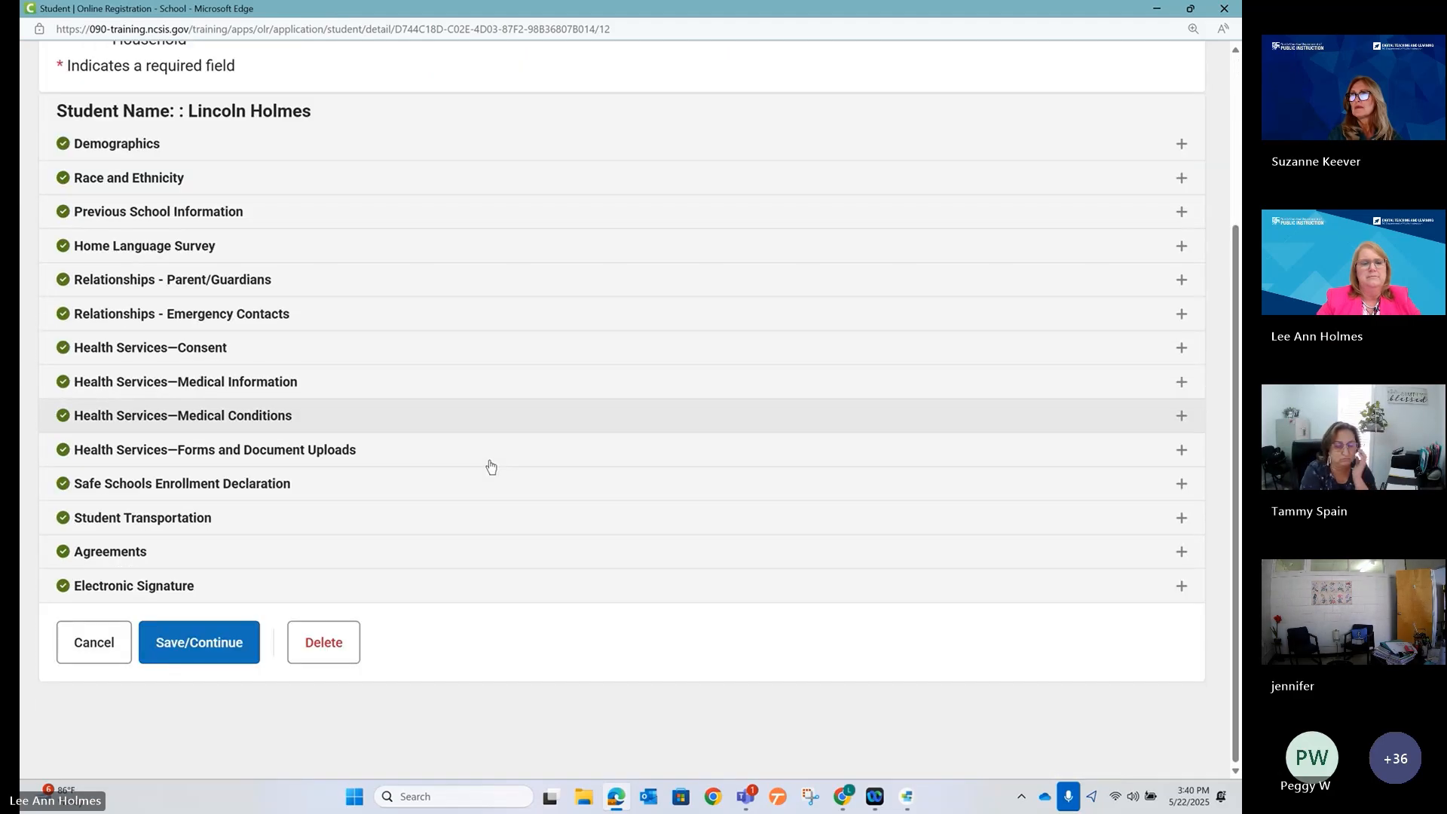
{"action": "scroll", "coordinate": [490, 462], "scroll_direction": "up", "scroll_amount": 1}
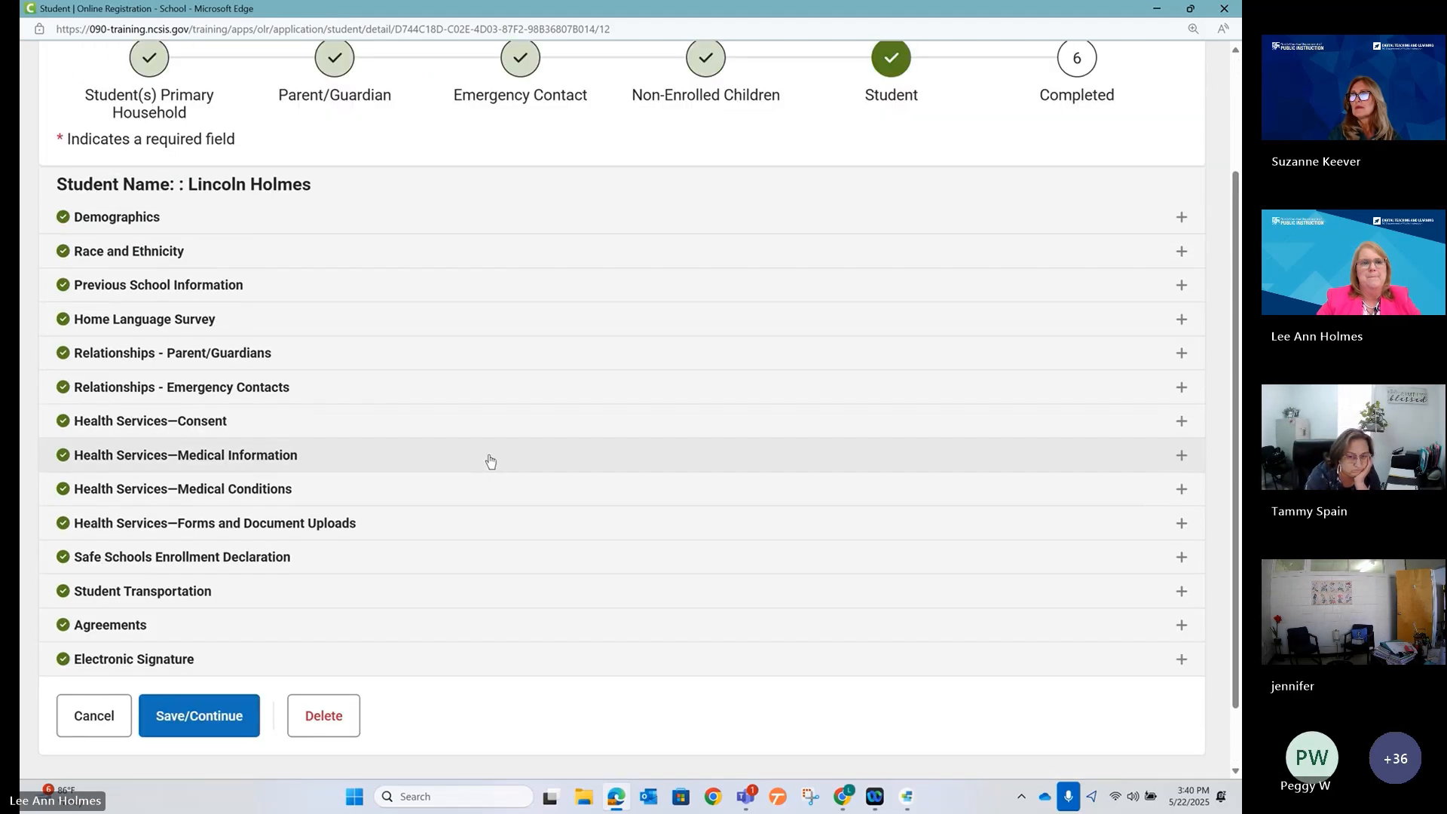
Expand the Home Language Survey and review the Student Language drop-down choices.
{"action": "left_click", "coordinate": [98, 327]}
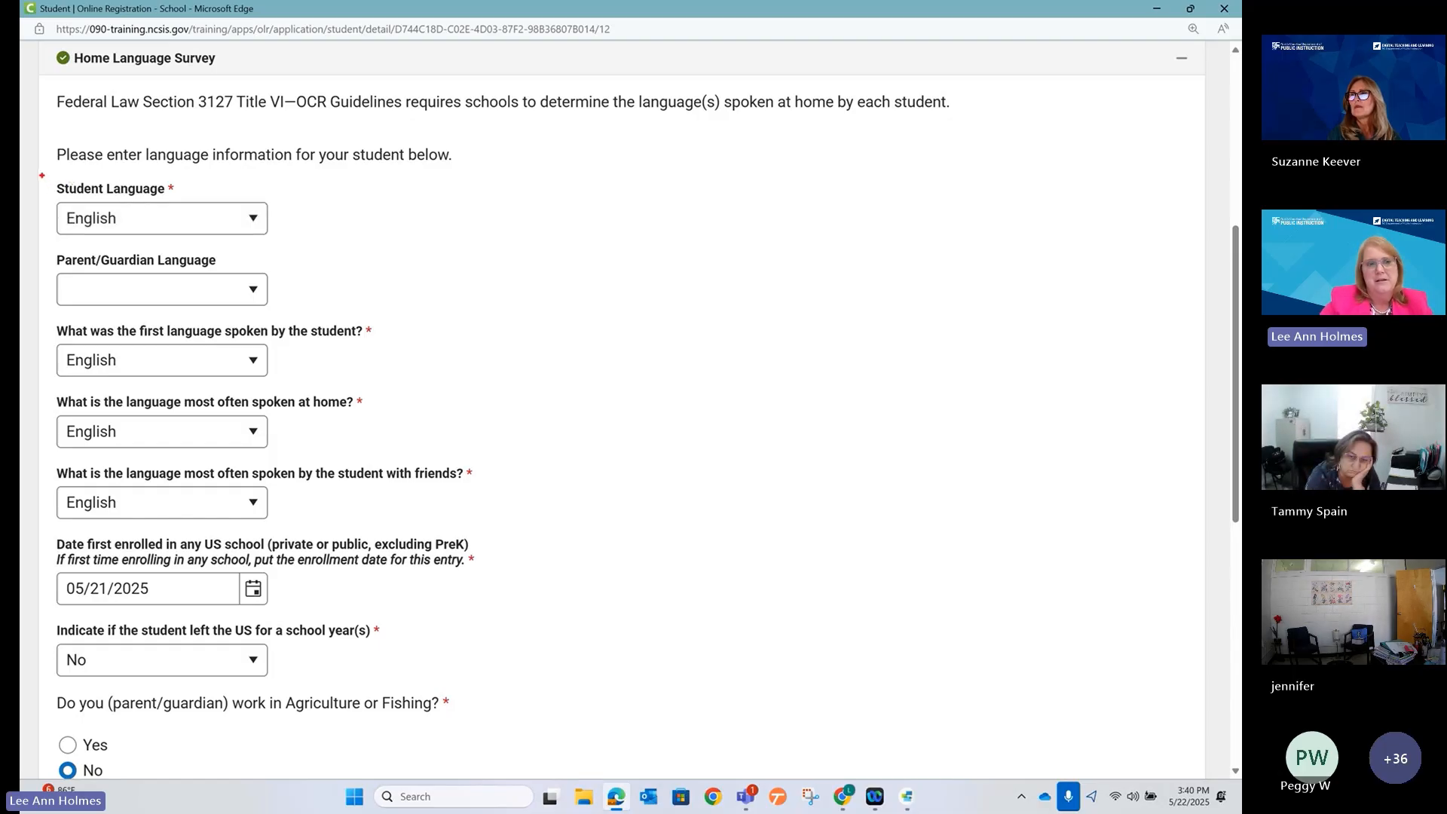
{"action": "mouse_move", "coordinate": [41, 176]}
{"action": "left_mouse_down"}
{"action": "mouse_move", "coordinate": [152, 242]}
{"action": "mouse_move", "coordinate": [292, 246]}
{"action": "left_mouse_up"}
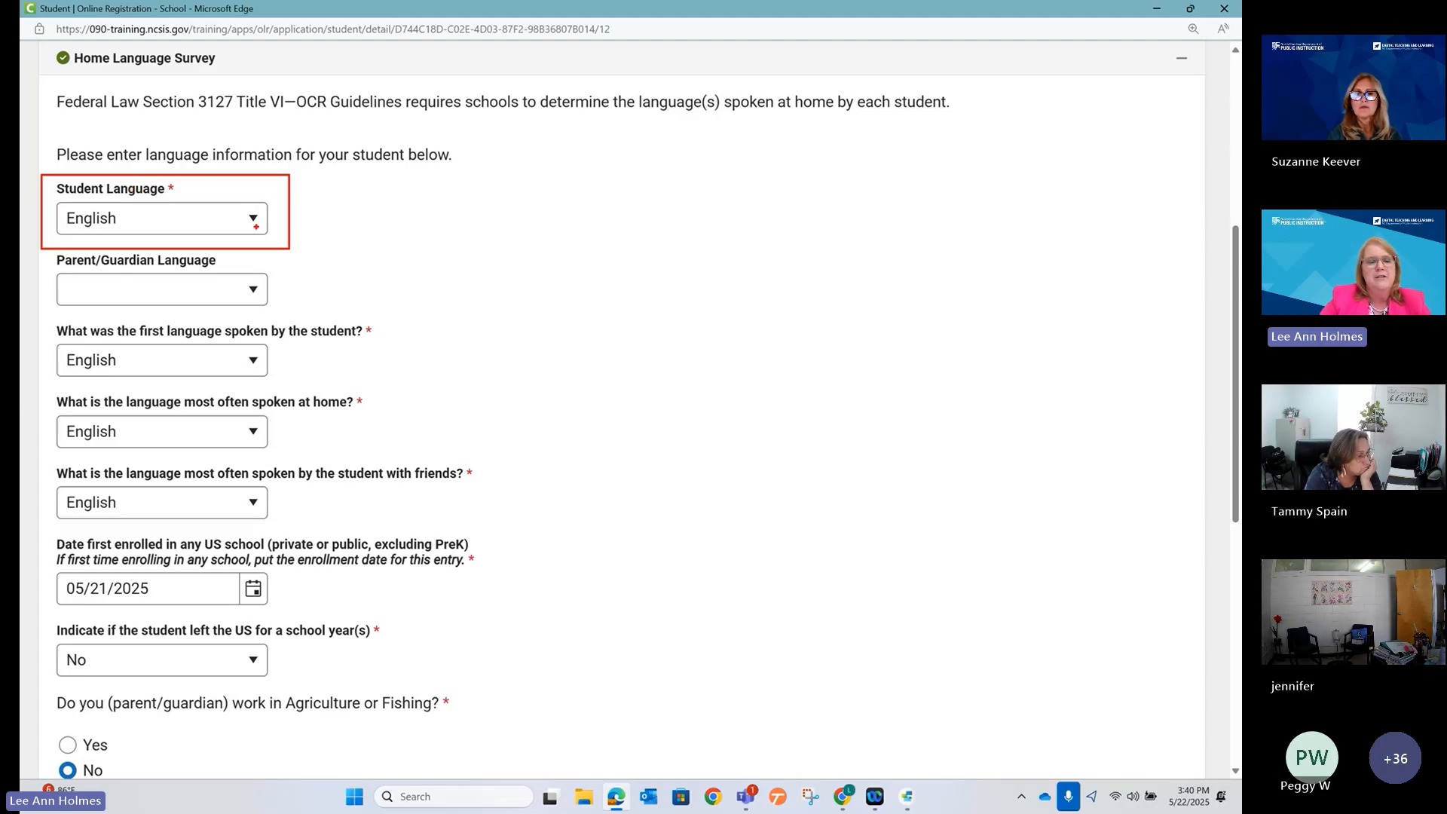
{"action": "left_click", "coordinate": [255, 223]}
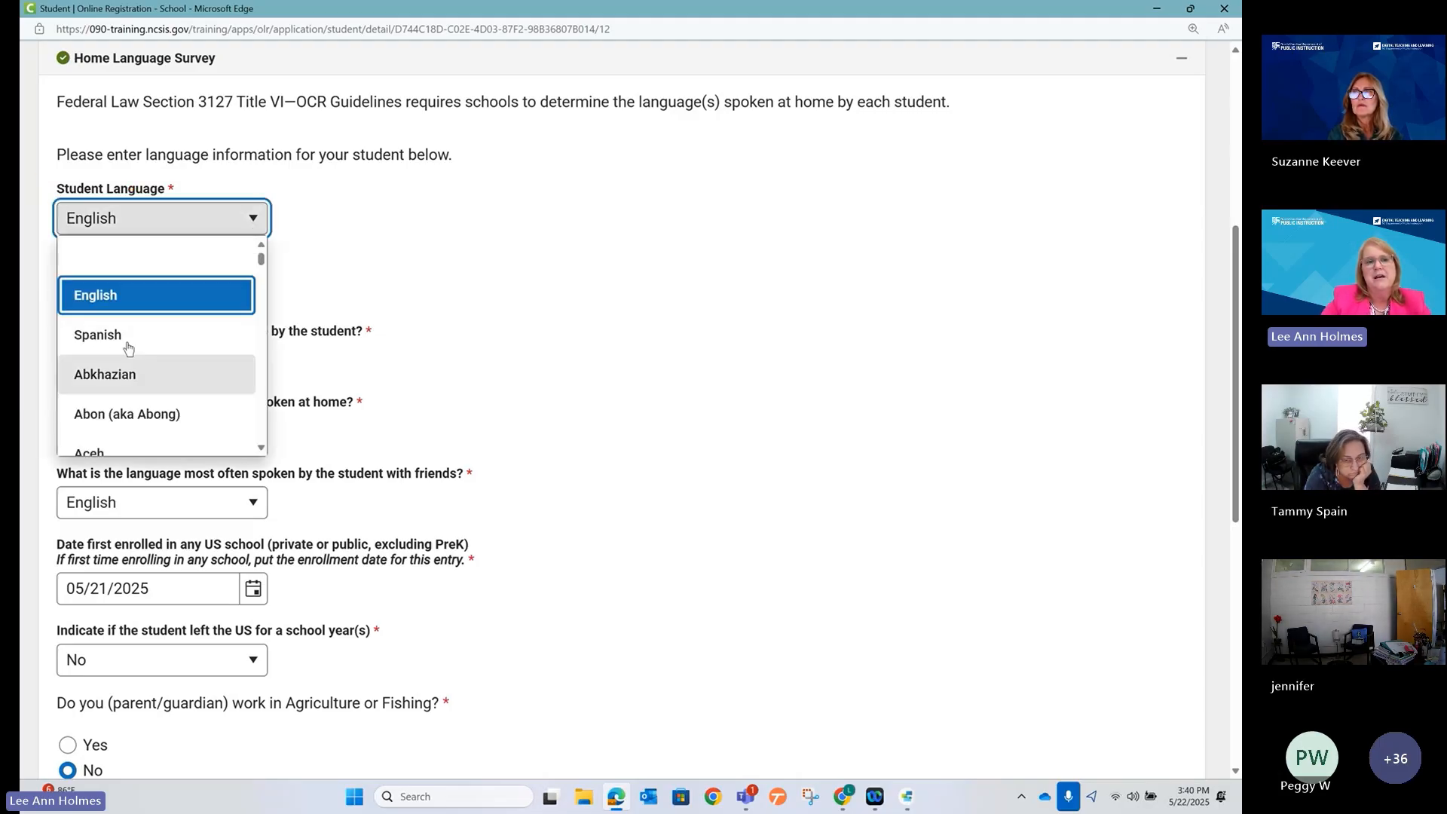
{"action": "scroll", "coordinate": [121, 333], "scroll_direction": "down", "scroll_amount": 3}
{"action": "scroll", "coordinate": [121, 332], "scroll_direction": "up", "scroll_amount": 3}
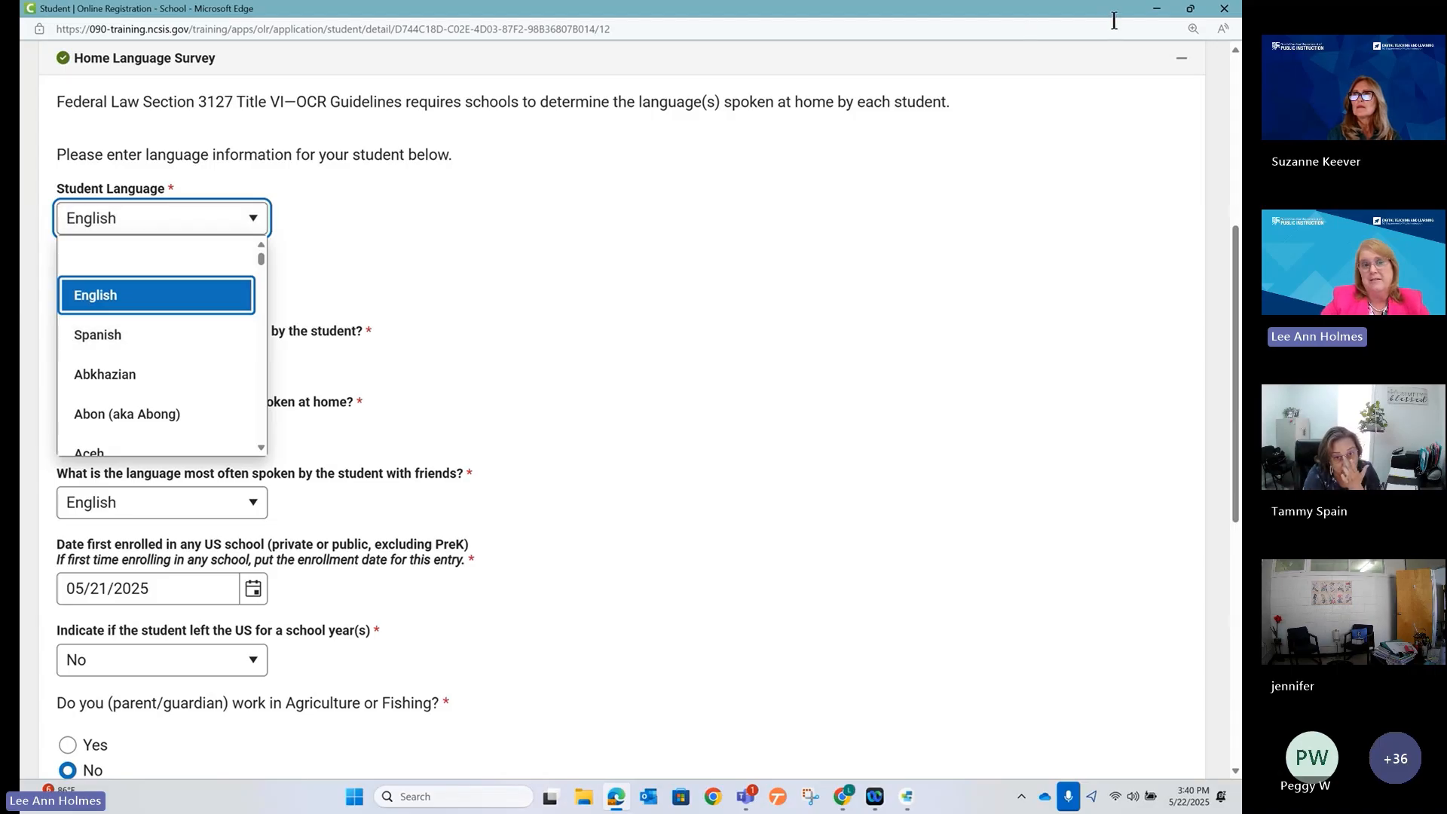
{"action": "left_click", "coordinate": [1156, 9]}
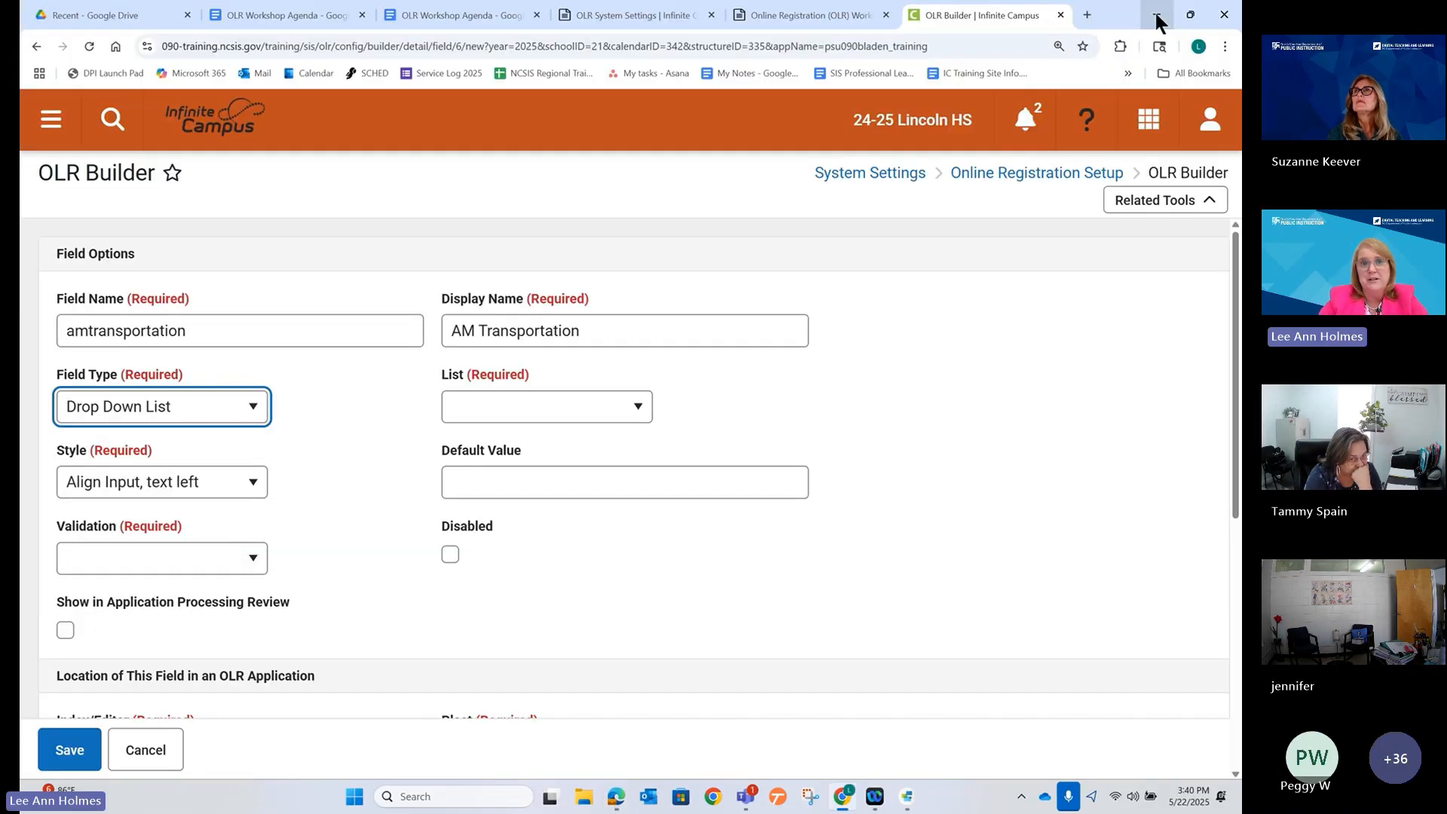
Scroll the OLR Workshop Agenda's Literals Bank and Lists Bank screenshots, then return to OLR Builder.
{"action": "left_click", "coordinate": [449, 30]}
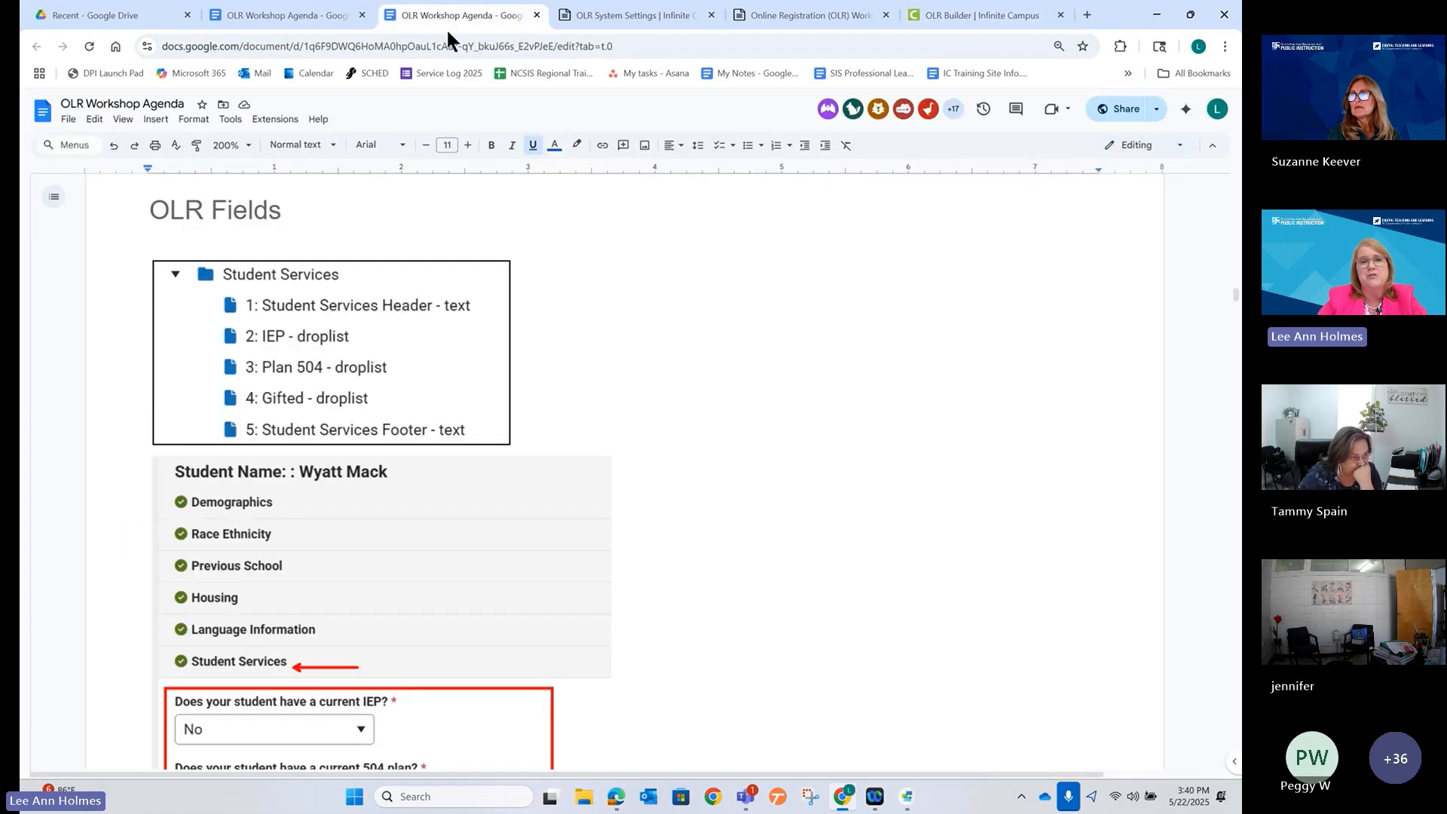
{"action": "scroll", "coordinate": [607, 385], "scroll_direction": "down", "scroll_amount": 5}
{"action": "scroll", "coordinate": [614, 386], "scroll_direction": "down", "scroll_amount": 4}
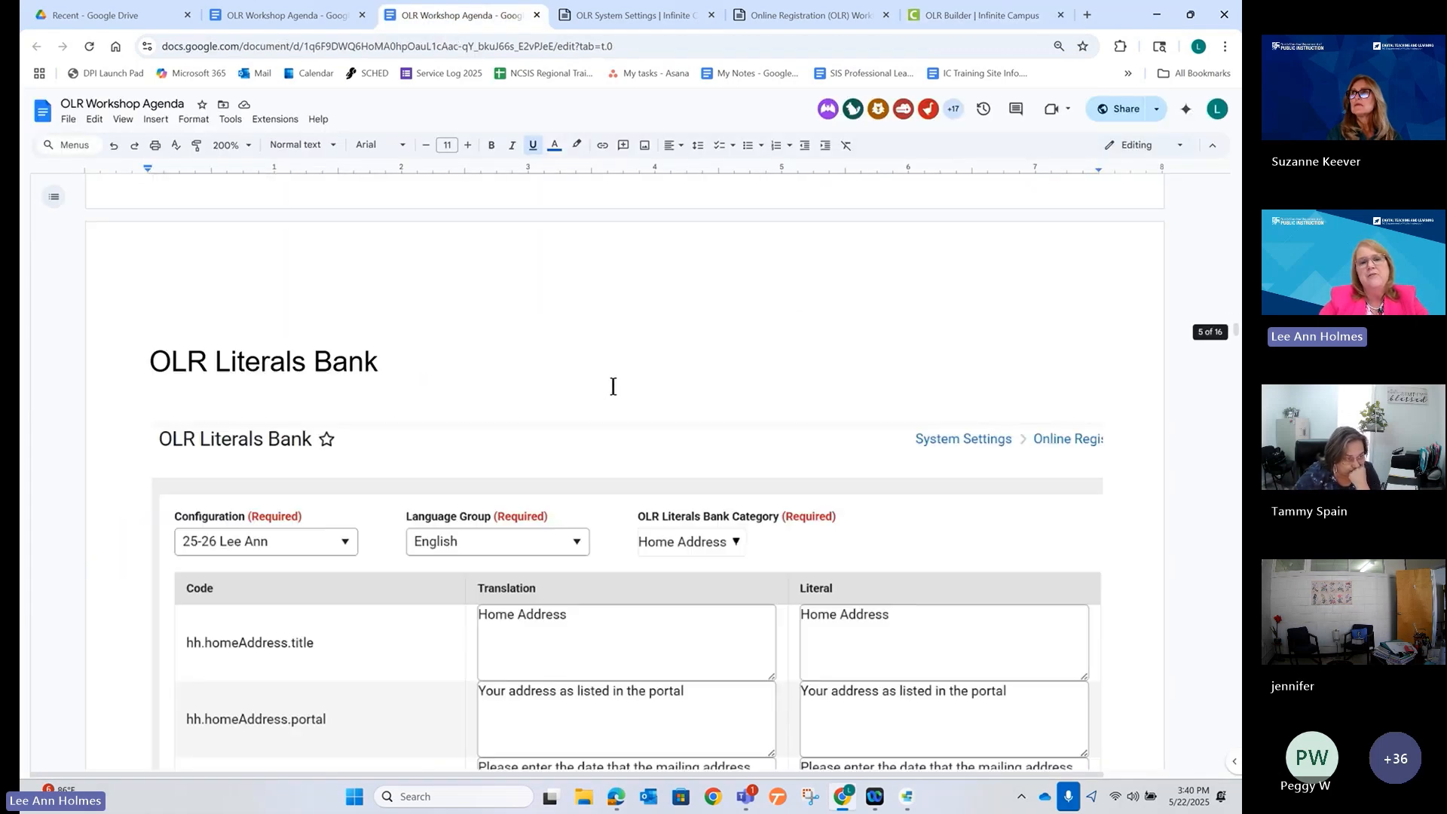
{"action": "scroll", "coordinate": [610, 385], "scroll_direction": "down", "scroll_amount": 2}
{"action": "scroll", "coordinate": [609, 383], "scroll_direction": "down", "scroll_amount": 3}
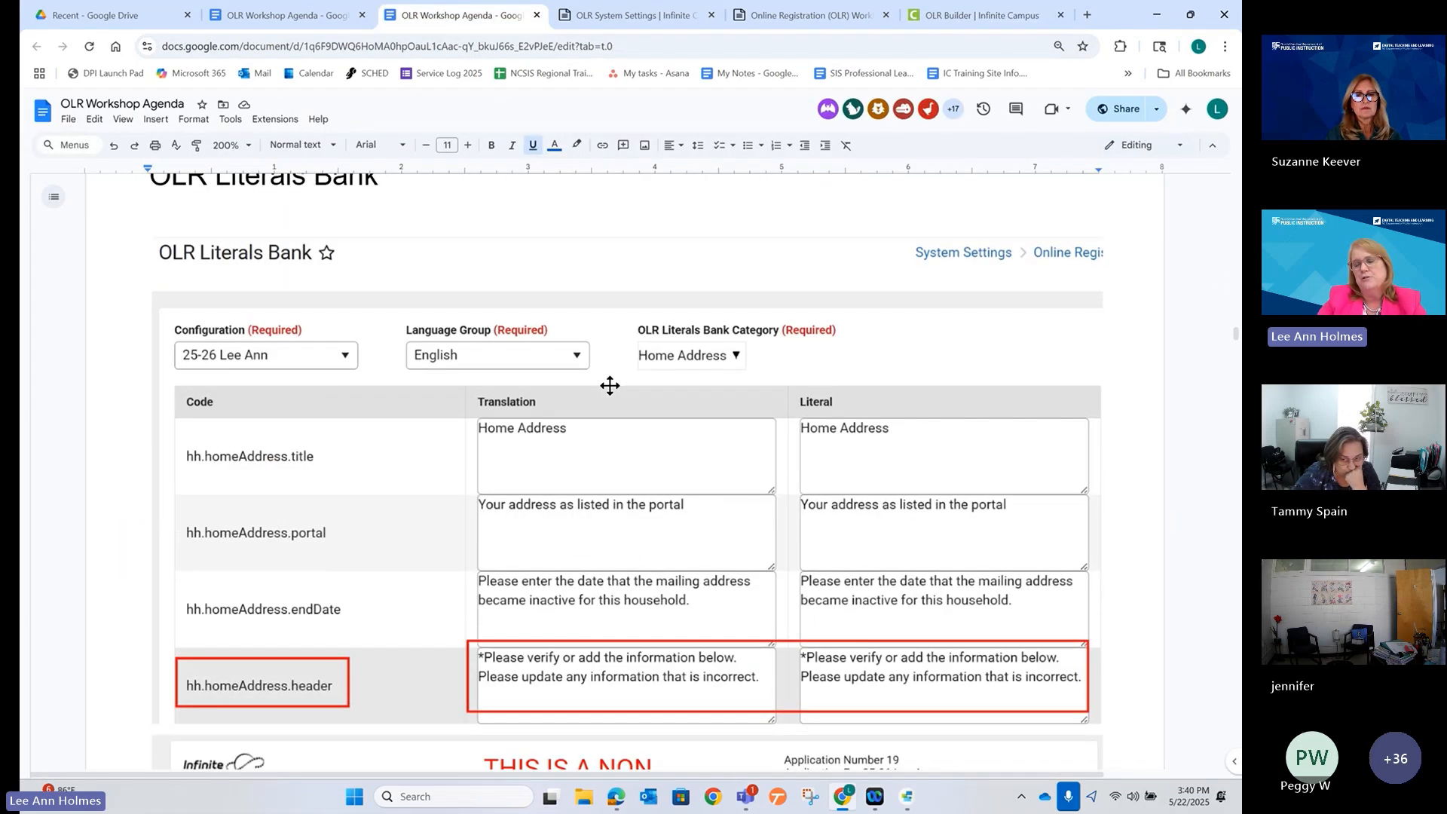
{"action": "scroll", "coordinate": [605, 378], "scroll_direction": "down", "scroll_amount": 4}
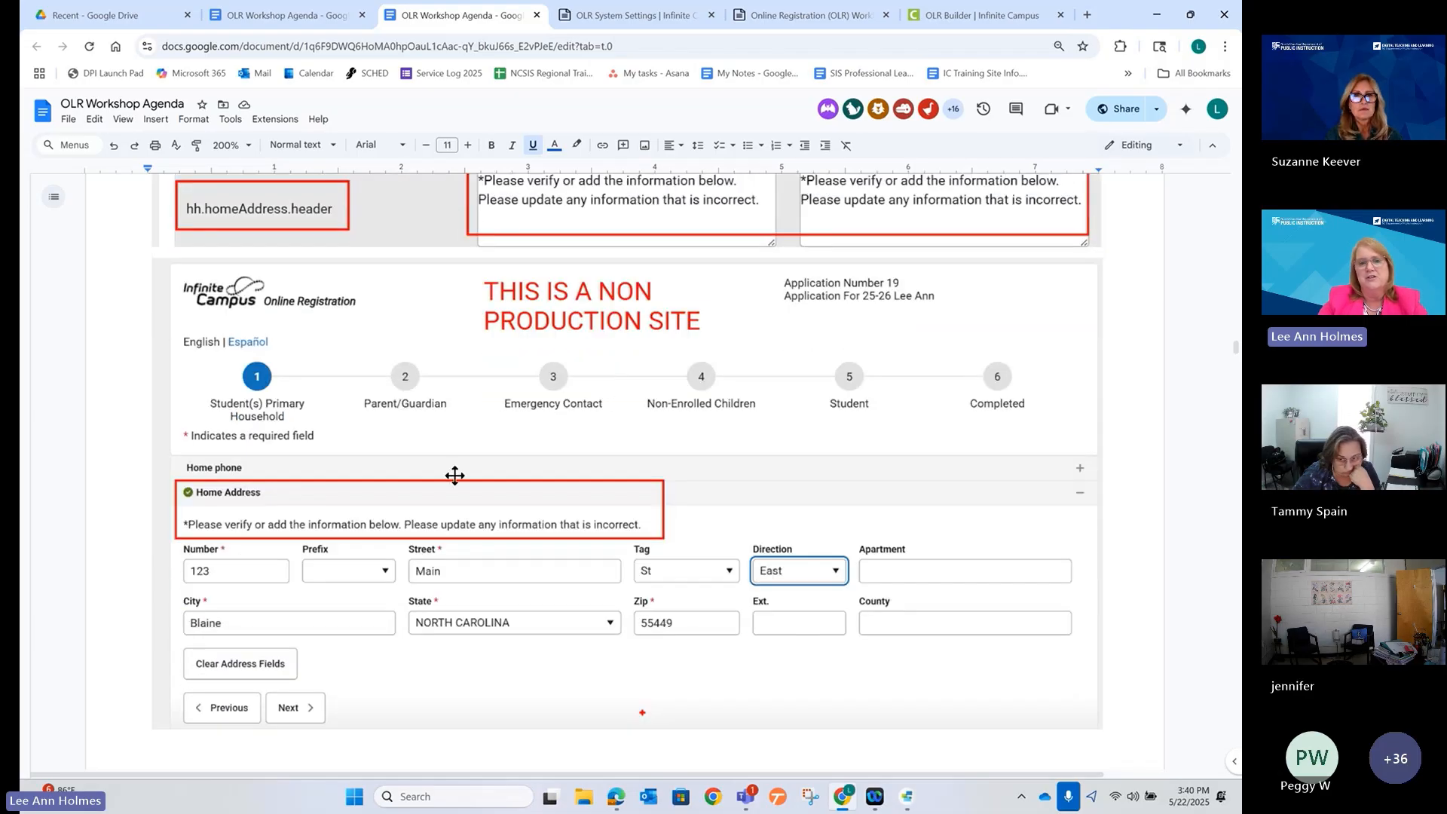
{"action": "scroll", "coordinate": [492, 505], "scroll_direction": "down", "scroll_amount": 5}
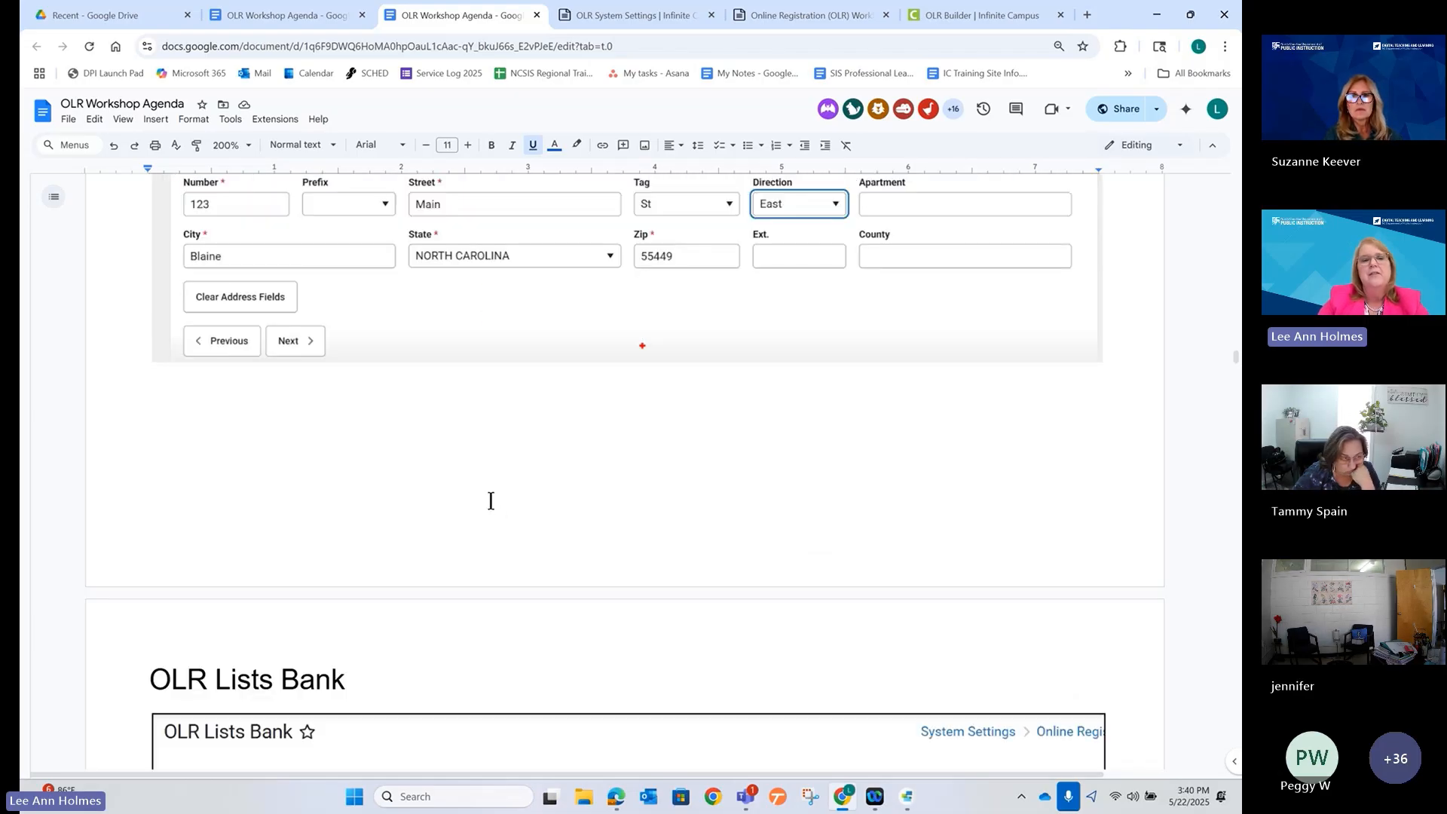
{"action": "scroll", "coordinate": [491, 502], "scroll_direction": "down", "scroll_amount": 6}
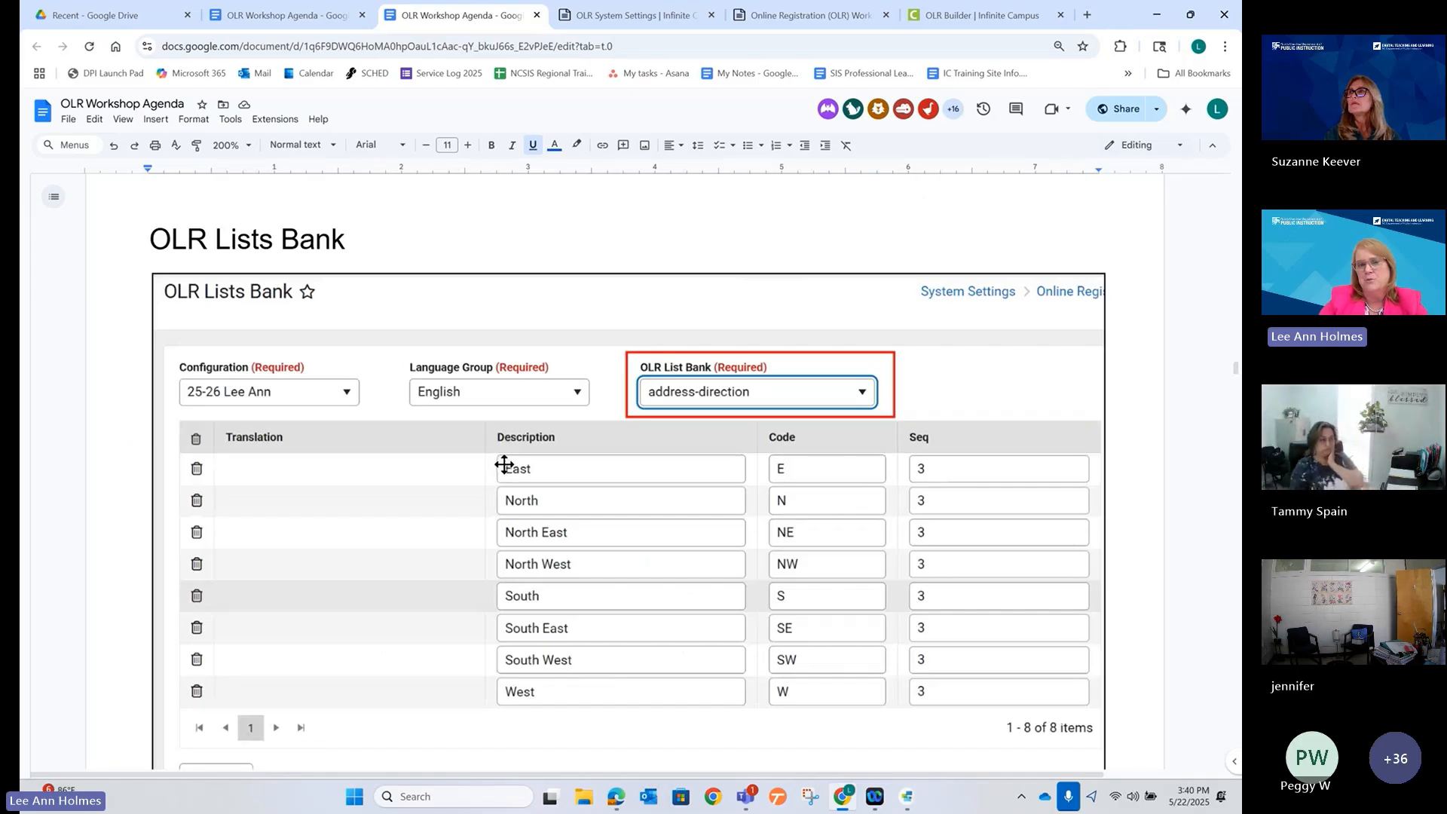
{"action": "scroll", "coordinate": [504, 465], "scroll_direction": "down", "scroll_amount": 9}
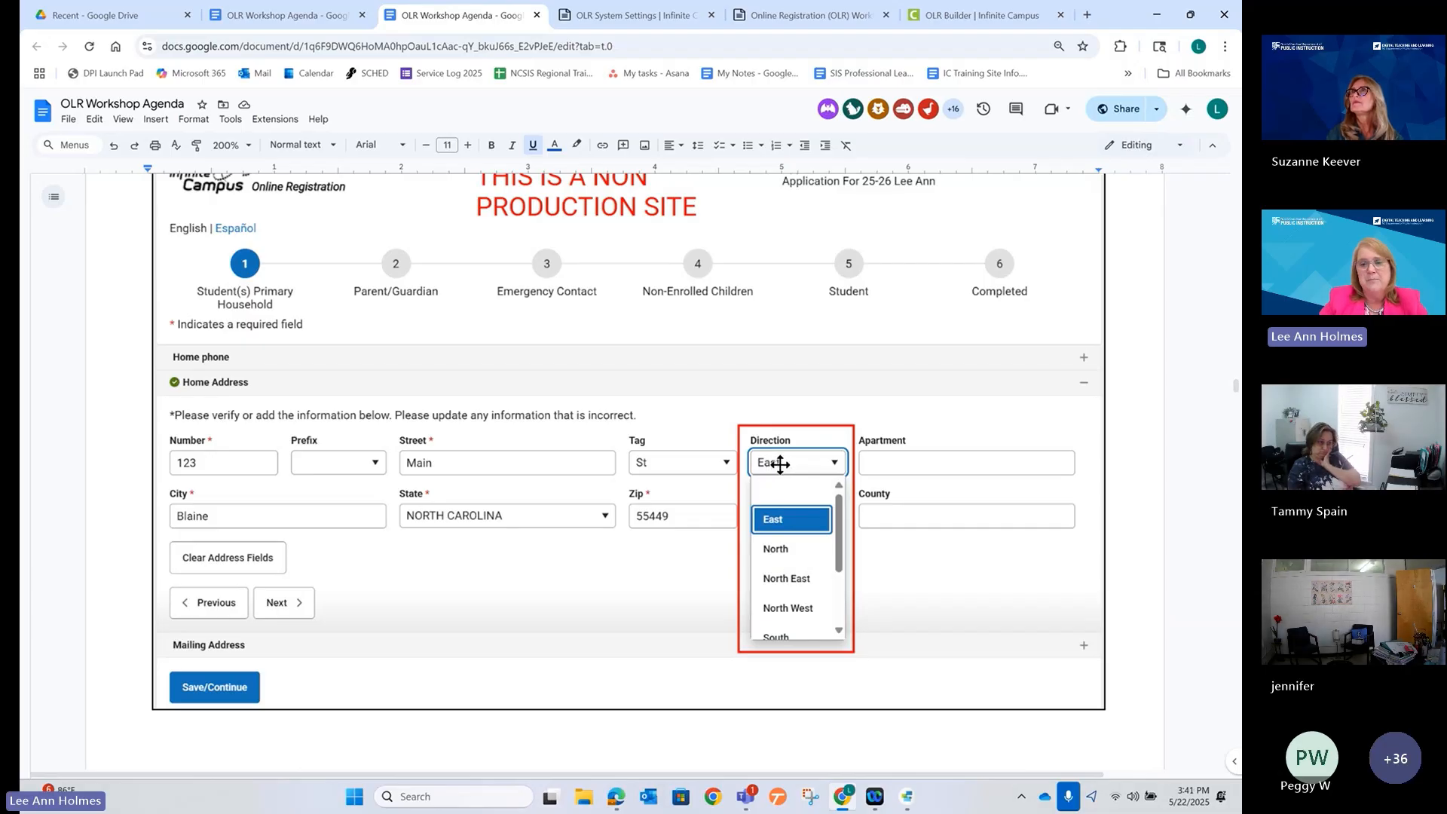
{"action": "scroll", "coordinate": [778, 468], "scroll_direction": "up", "scroll_amount": 6}
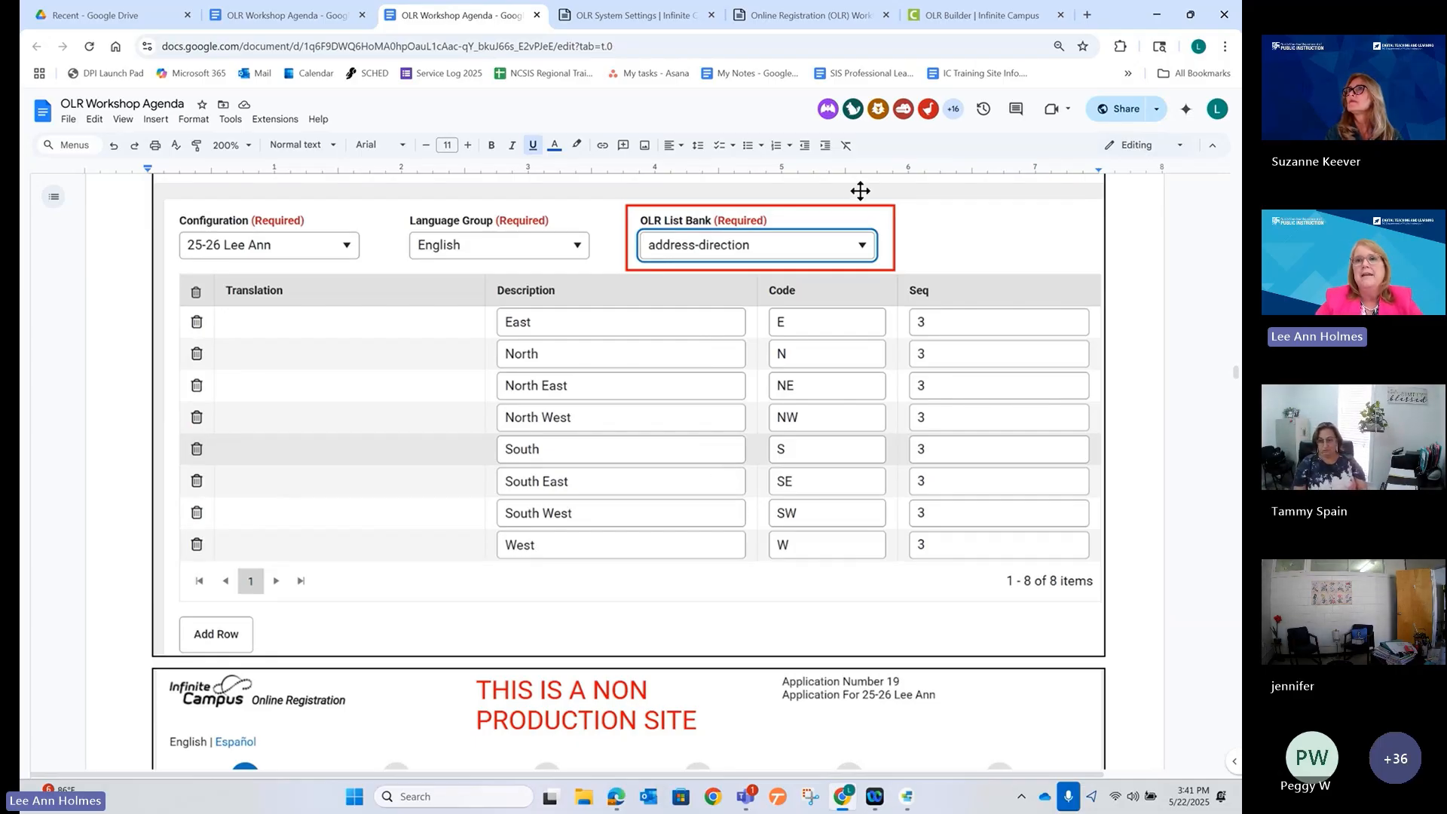
{"action": "left_click", "coordinate": [948, 14]}
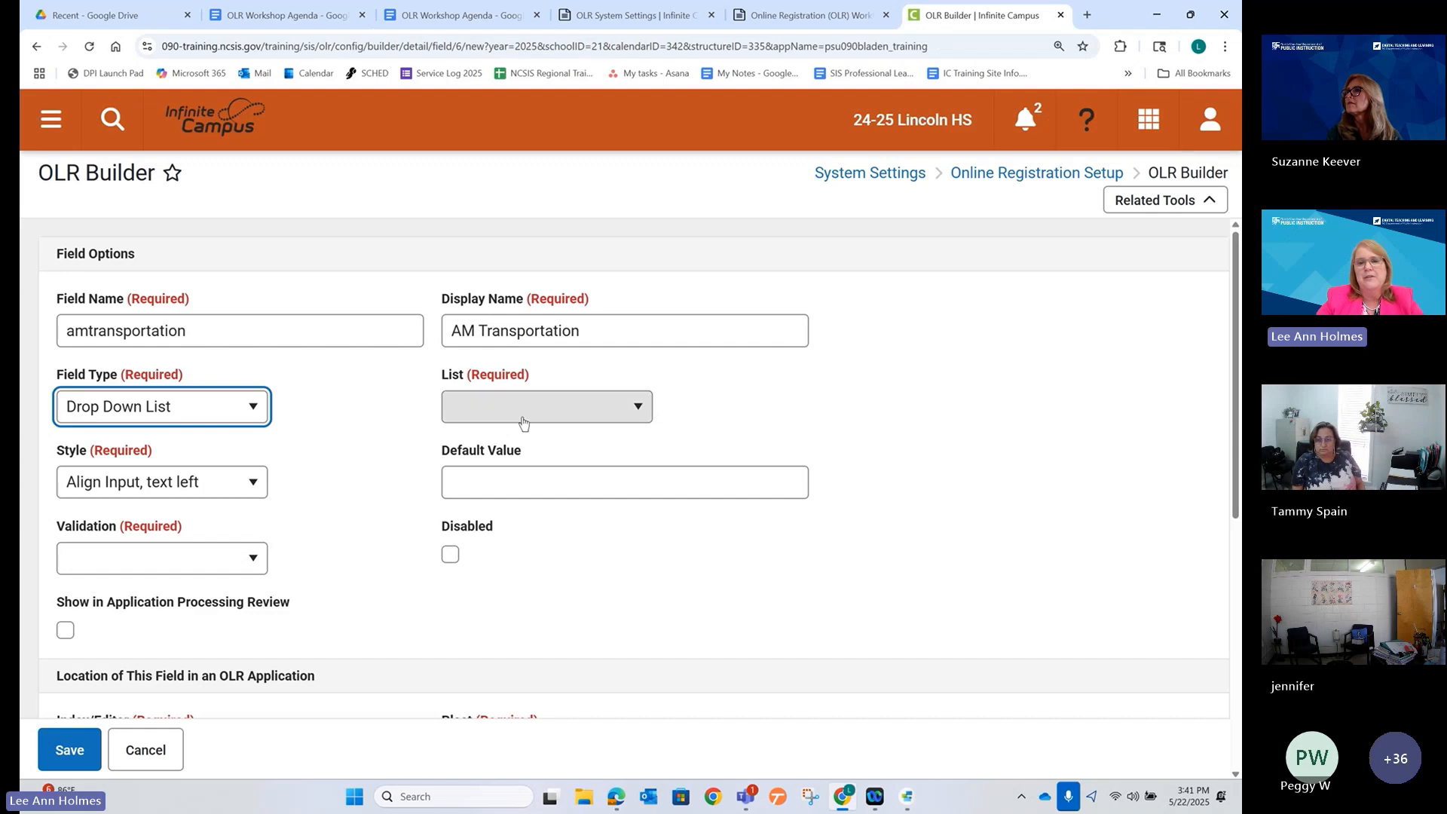
Set the AM Transportation field's List to custom - TransportationQuestion.
{"action": "left_click", "coordinate": [545, 412]}
{"action": "scroll", "coordinate": [520, 512], "scroll_direction": "down", "scroll_amount": 2}
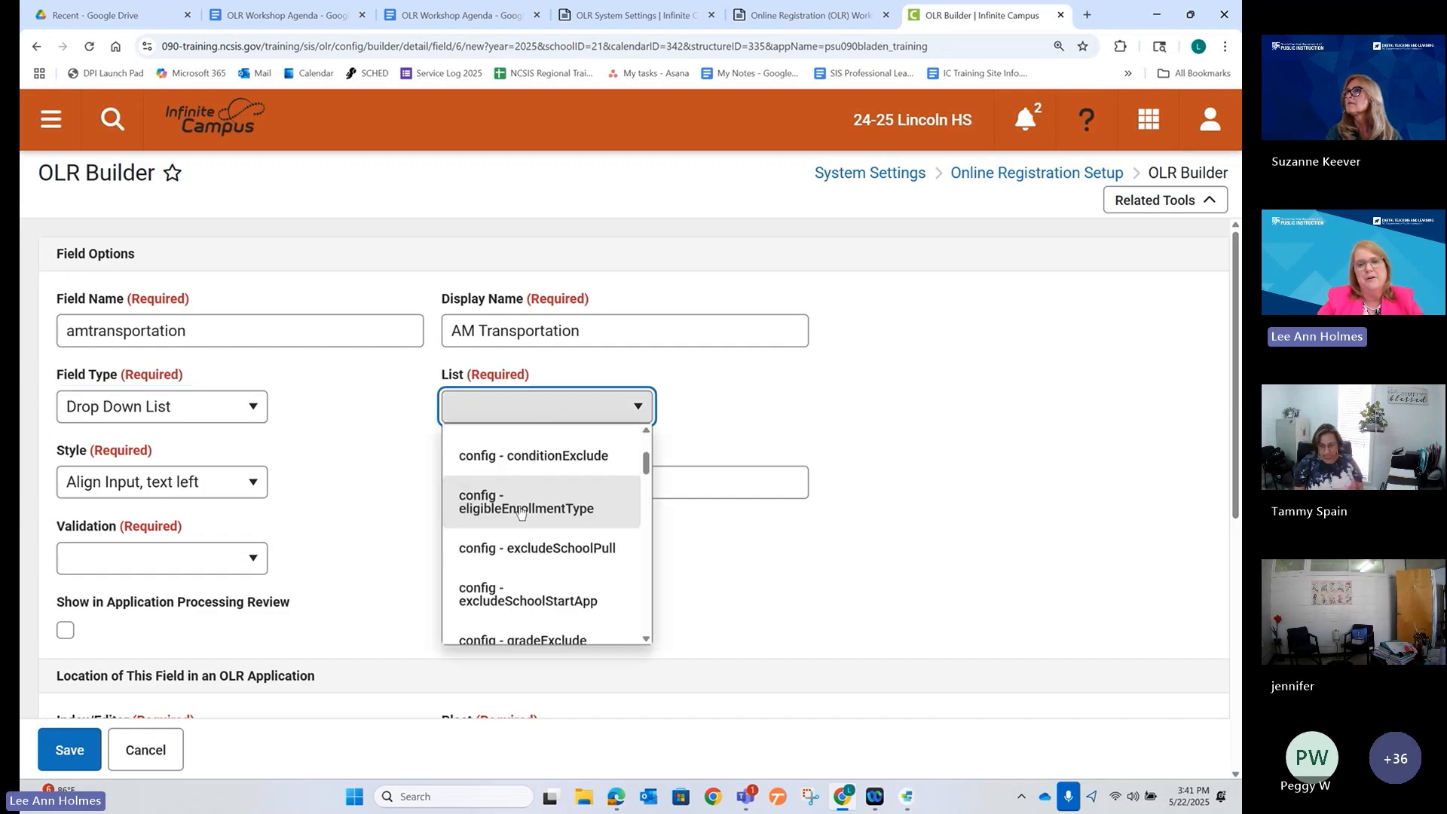
{"action": "scroll", "coordinate": [520, 513], "scroll_direction": "down", "scroll_amount": 5}
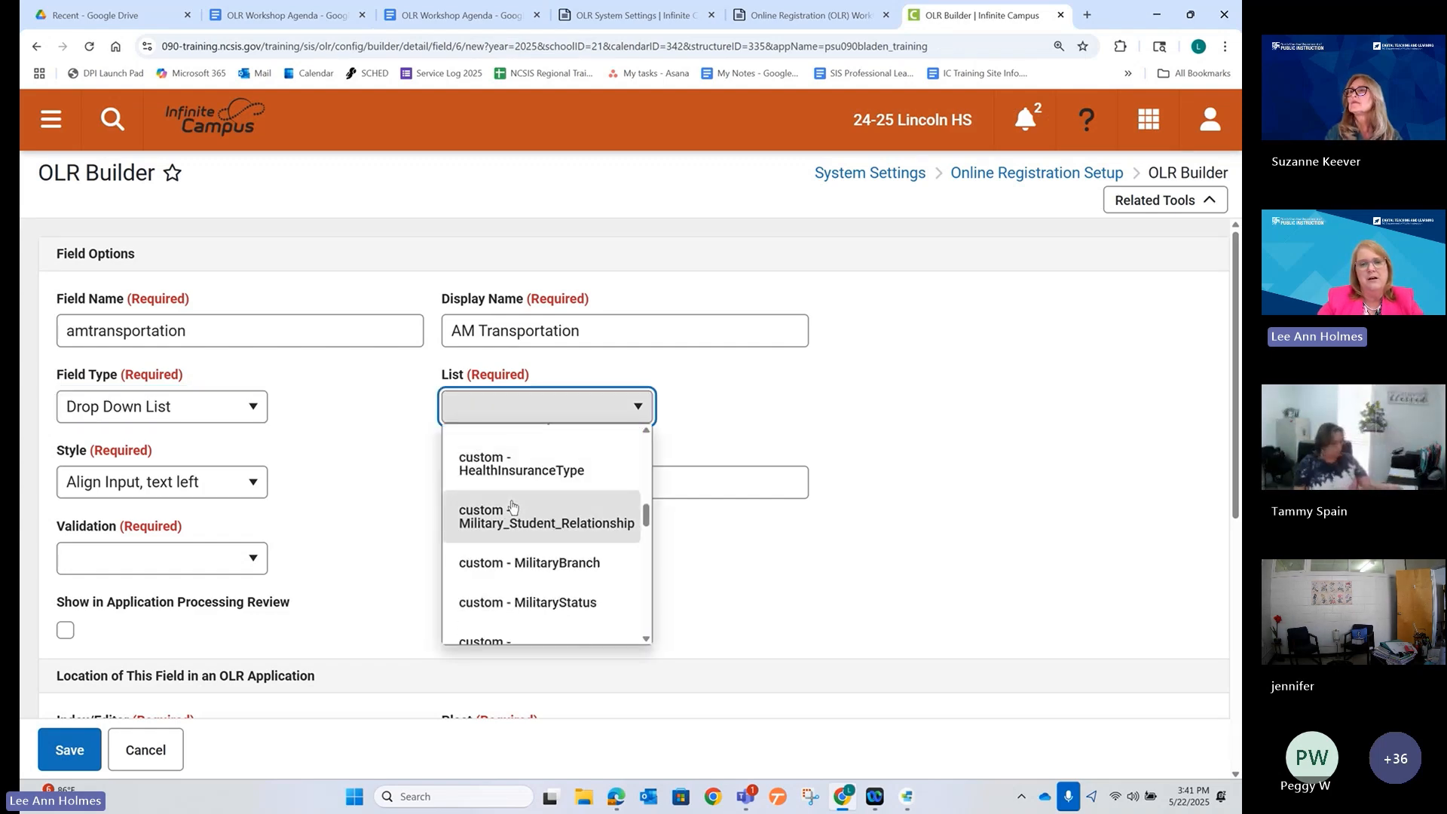
{"action": "scroll", "coordinate": [511, 506], "scroll_direction": "down", "scroll_amount": 6}
{"action": "scroll", "coordinate": [506, 509], "scroll_direction": "up", "scroll_amount": 2}
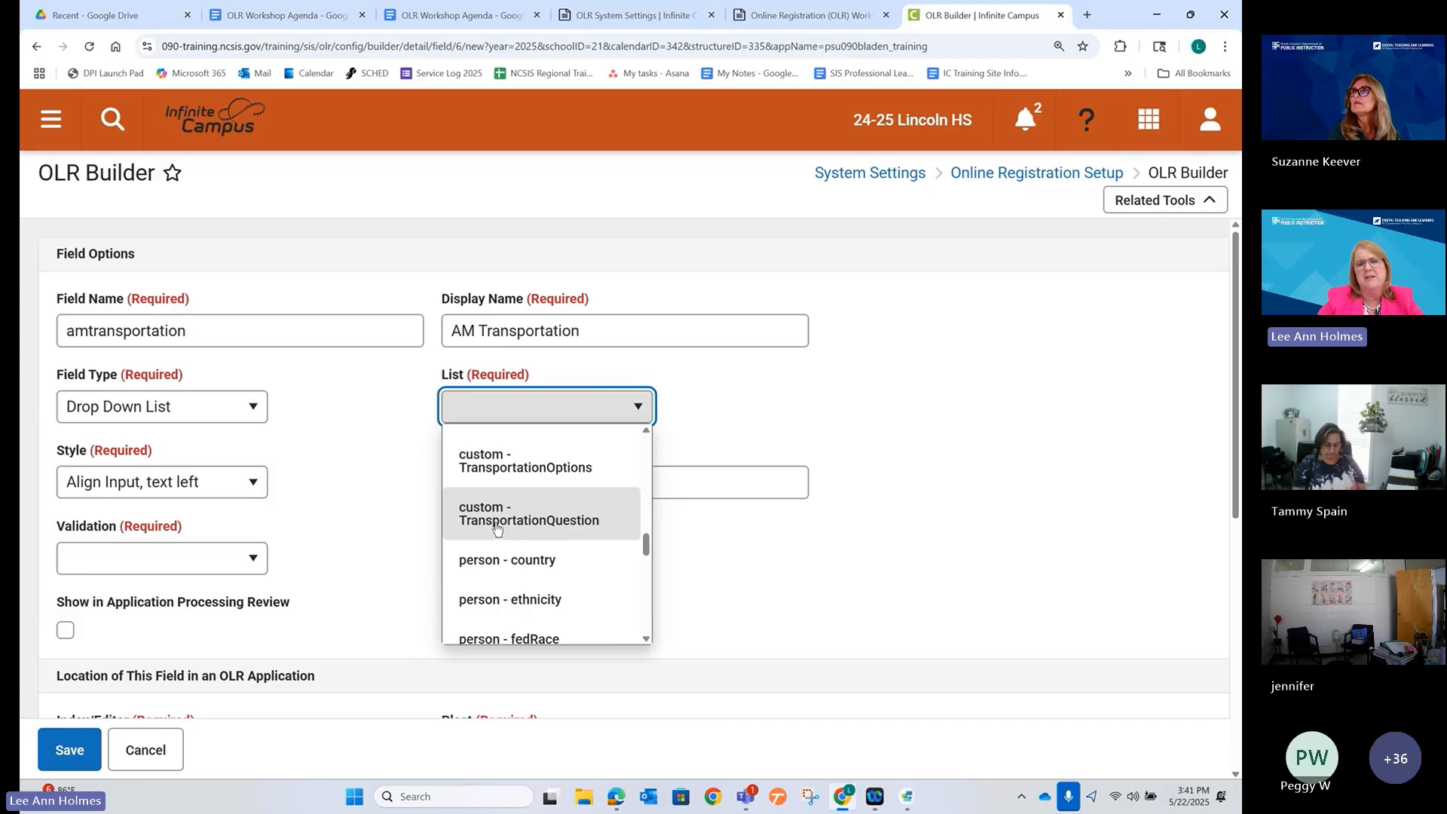
{"action": "left_click", "coordinate": [497, 528]}
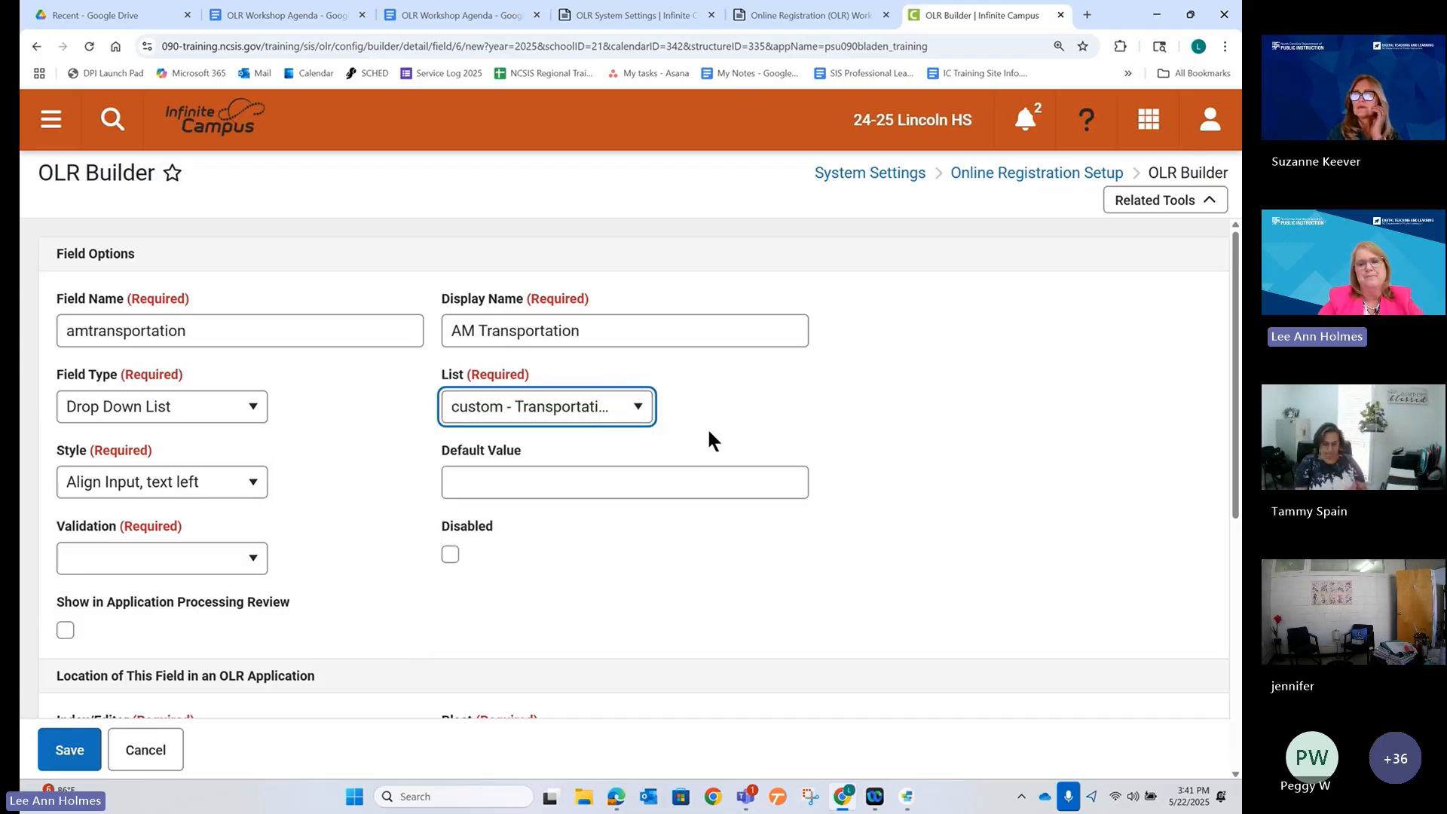
Make the field Required, leaving Default Value empty.
{"action": "left_click", "coordinate": [242, 560]}
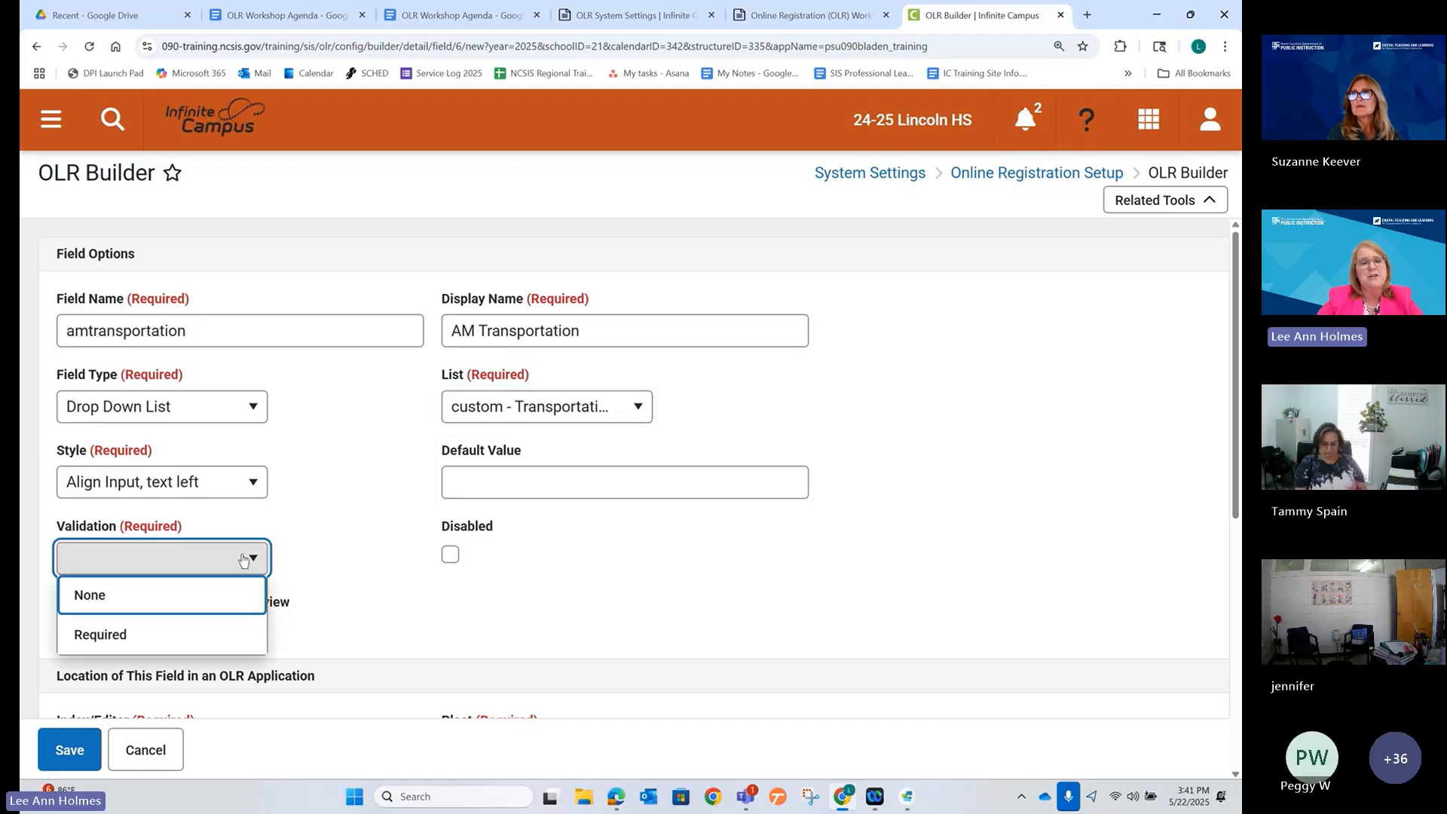
{"action": "left_click", "coordinate": [178, 636]}
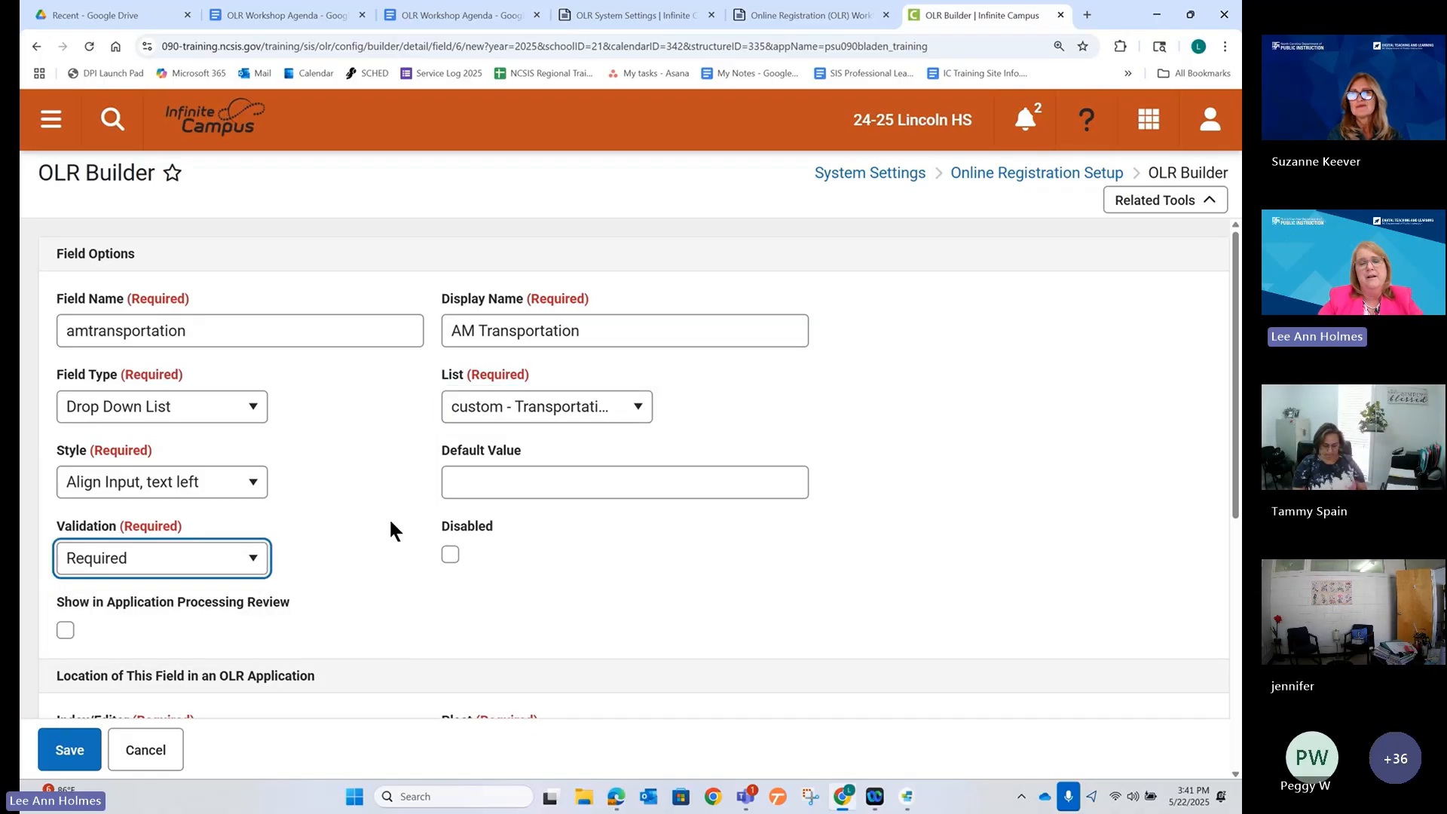
{"action": "scroll", "coordinate": [390, 528], "scroll_direction": "down", "scroll_amount": 1}
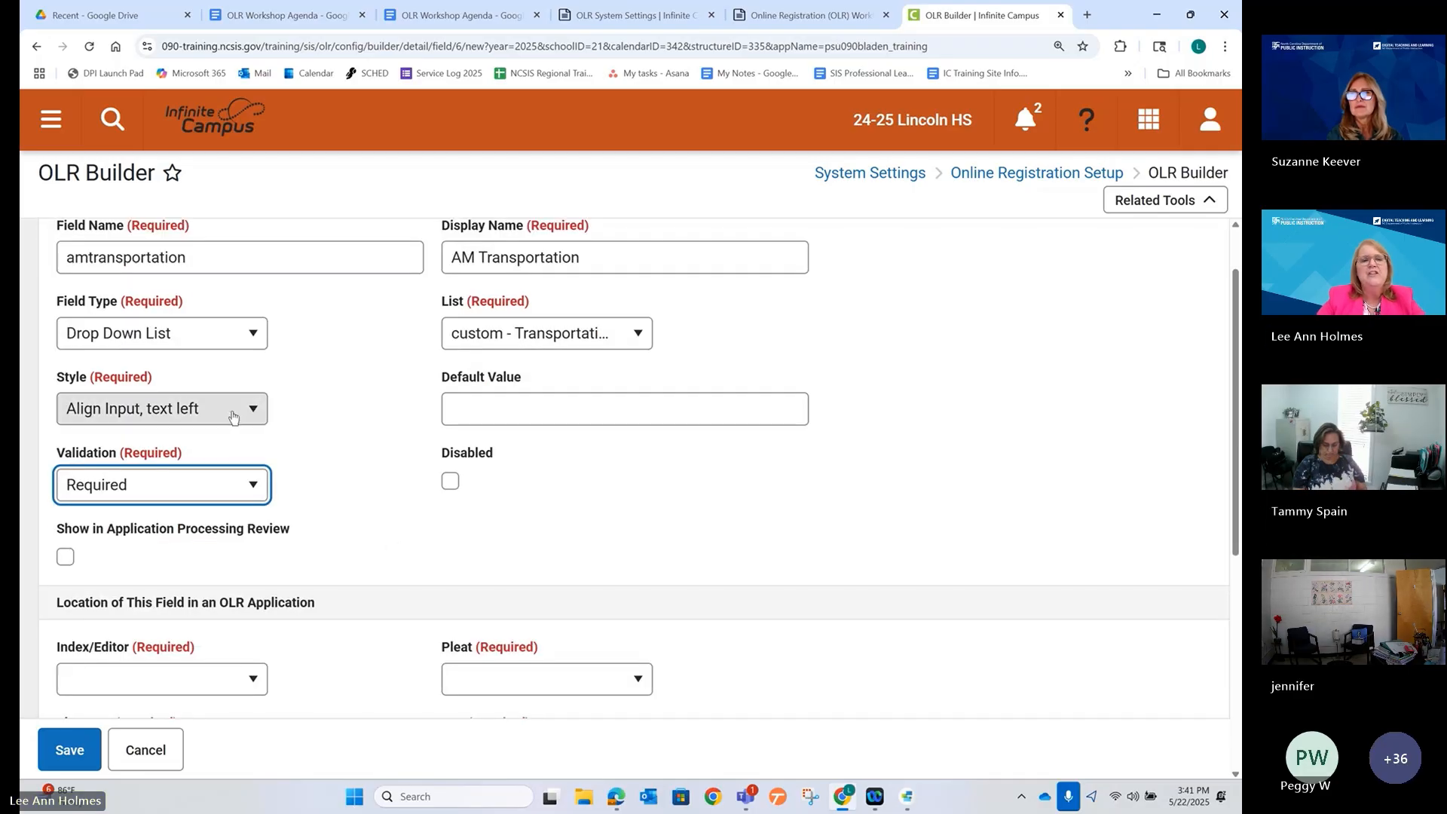
{"action": "left_click", "coordinate": [456, 405]}
{"action": "left_click", "coordinate": [378, 443]}
{"action": "scroll", "coordinate": [355, 475], "scroll_direction": "down", "scroll_amount": 3}
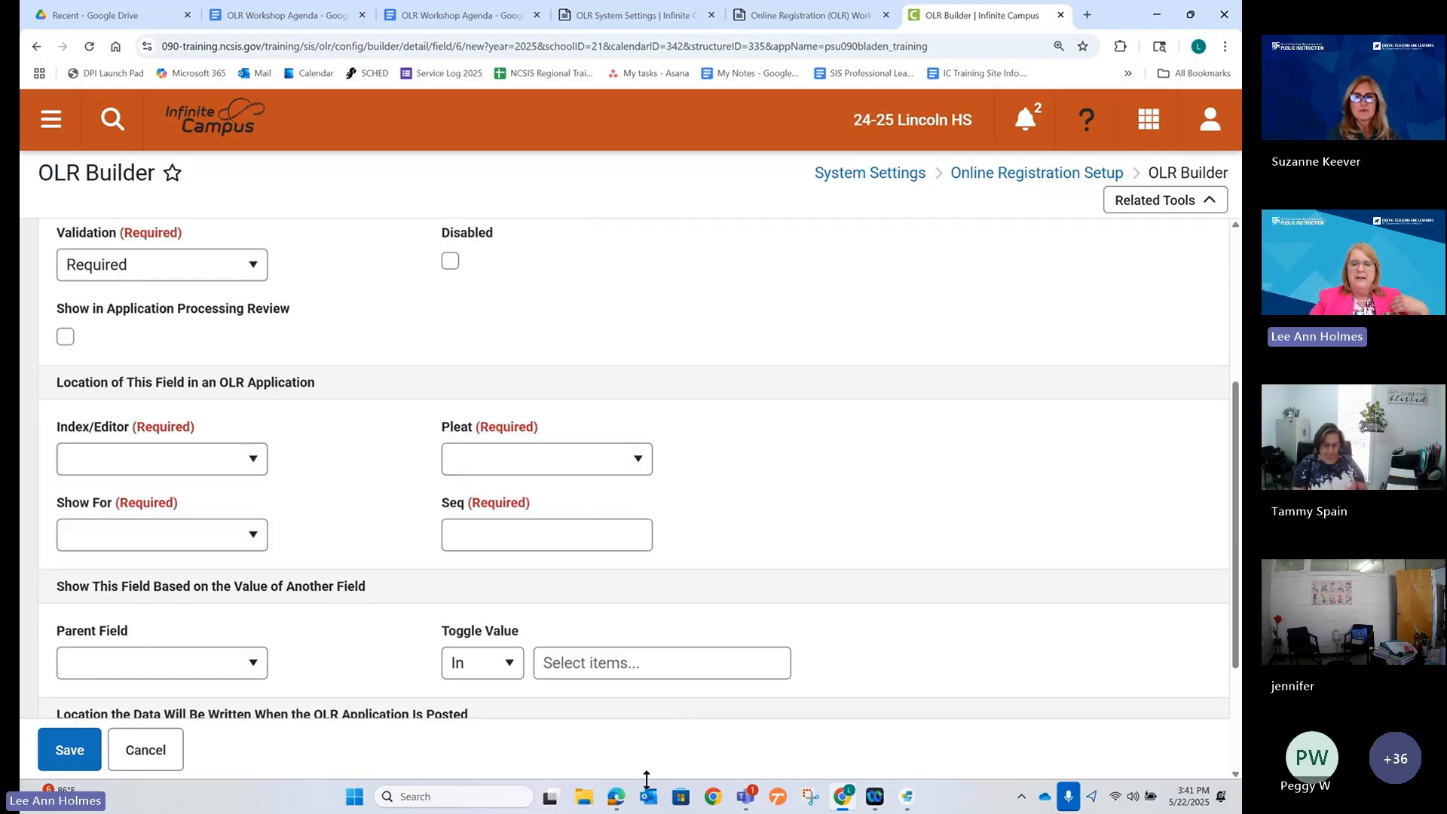
{"action": "left_click", "coordinate": [617, 796]}
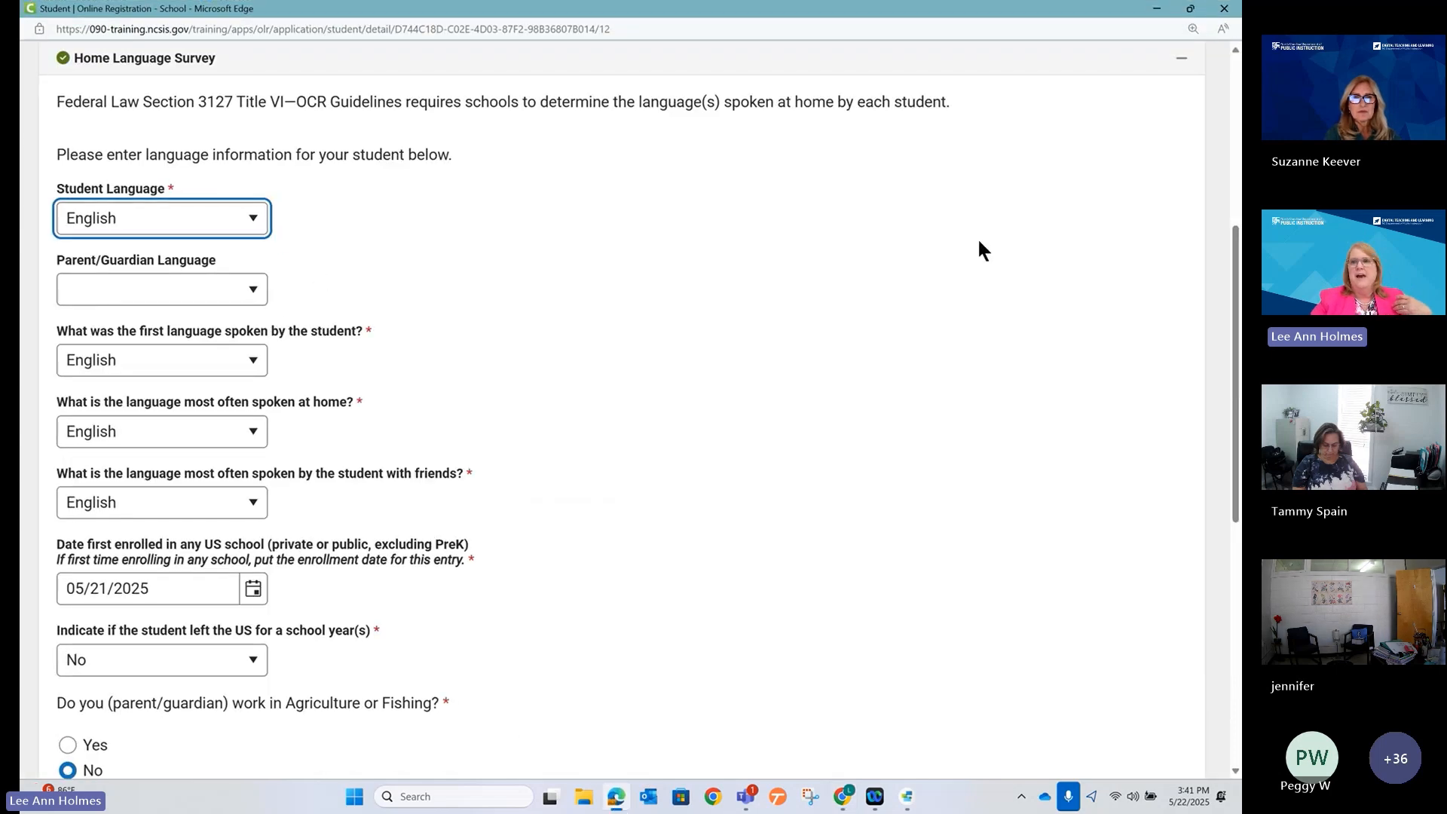
Browse the preview's Previous School Information, Student step and Home Language Survey, then return to OLR Builder.
{"action": "left_click", "coordinate": [1181, 58]}
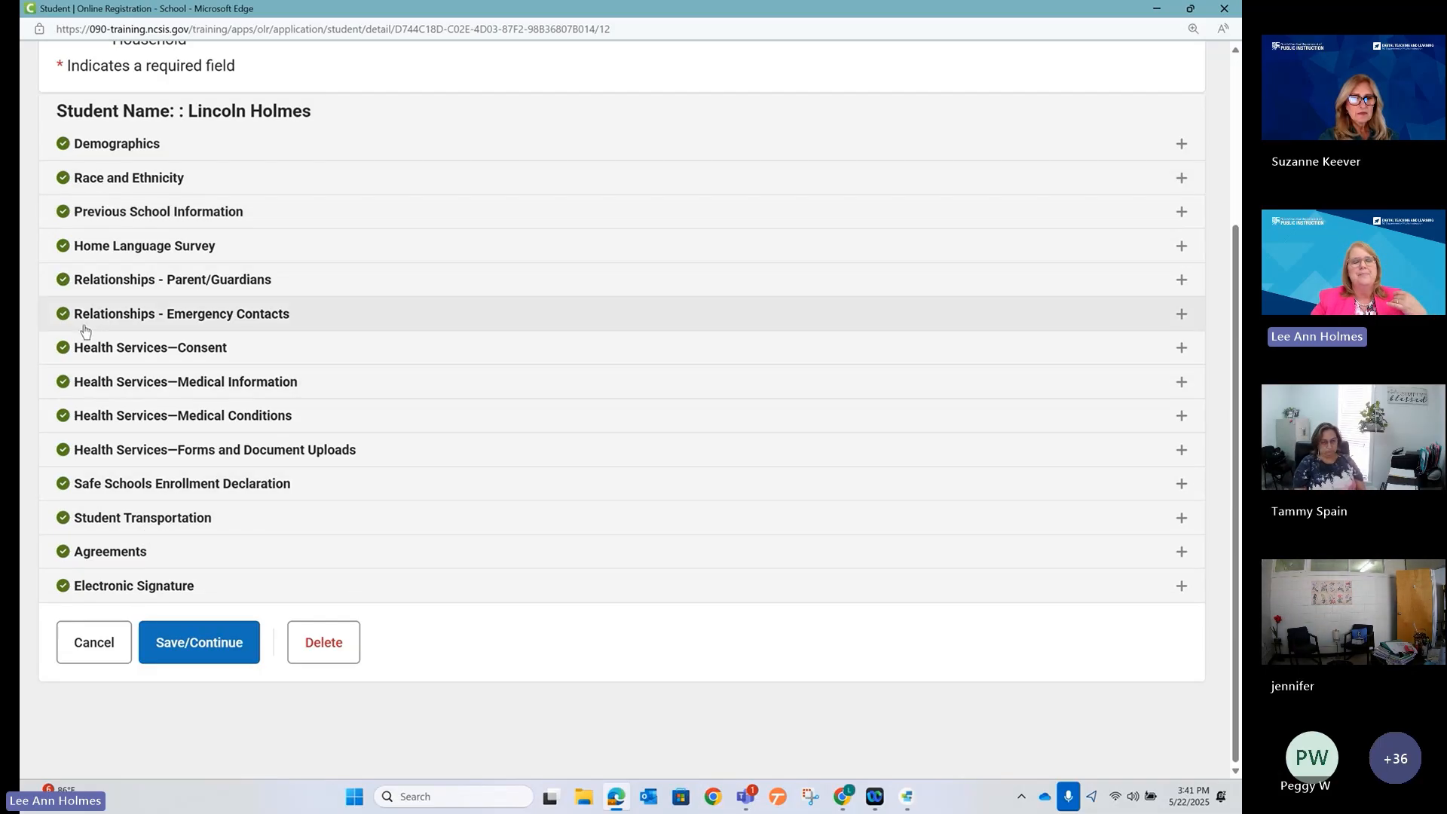
{"action": "left_click", "coordinate": [89, 217]}
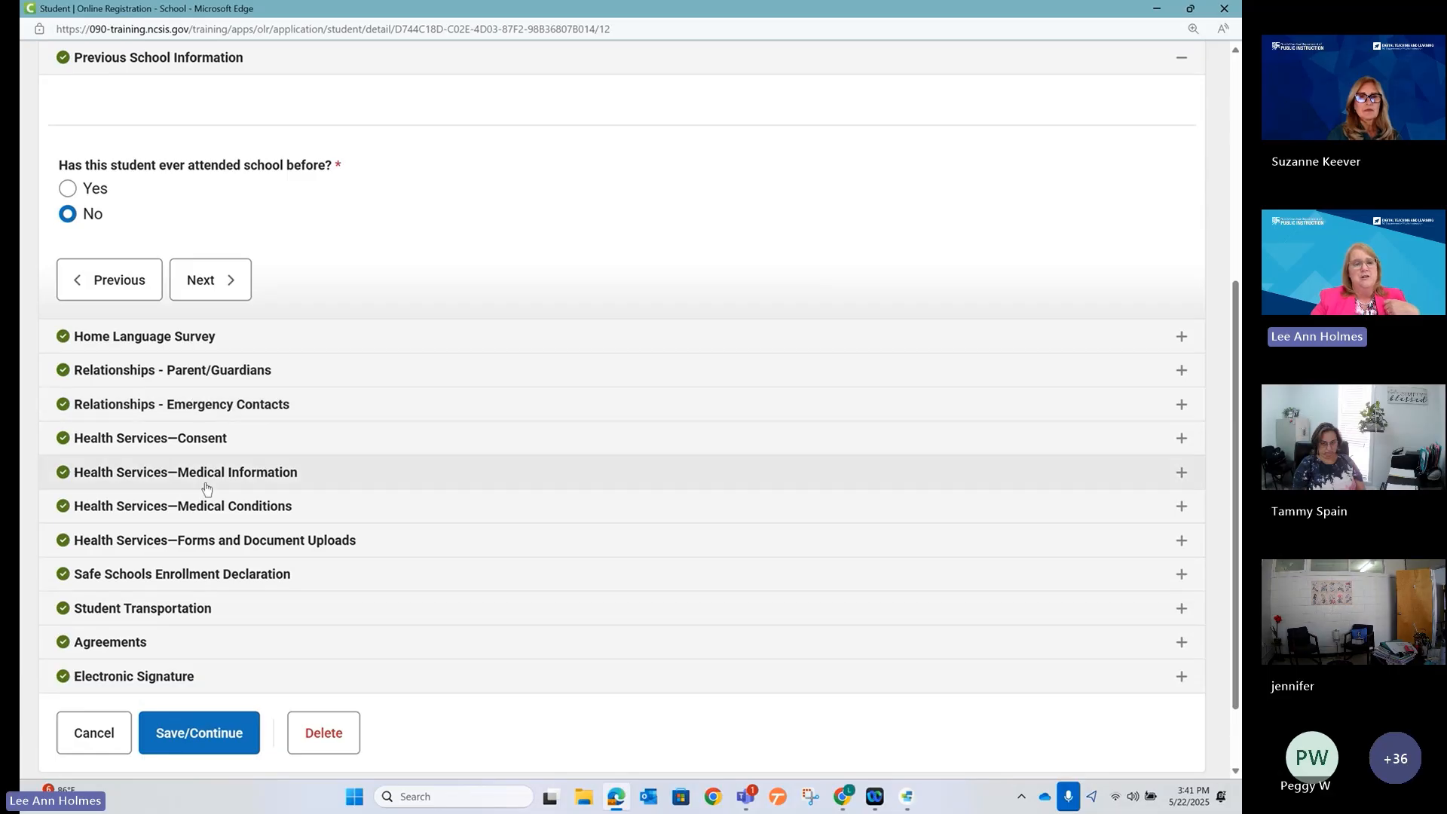
{"action": "scroll", "coordinate": [206, 489], "scroll_direction": "up", "scroll_amount": 3}
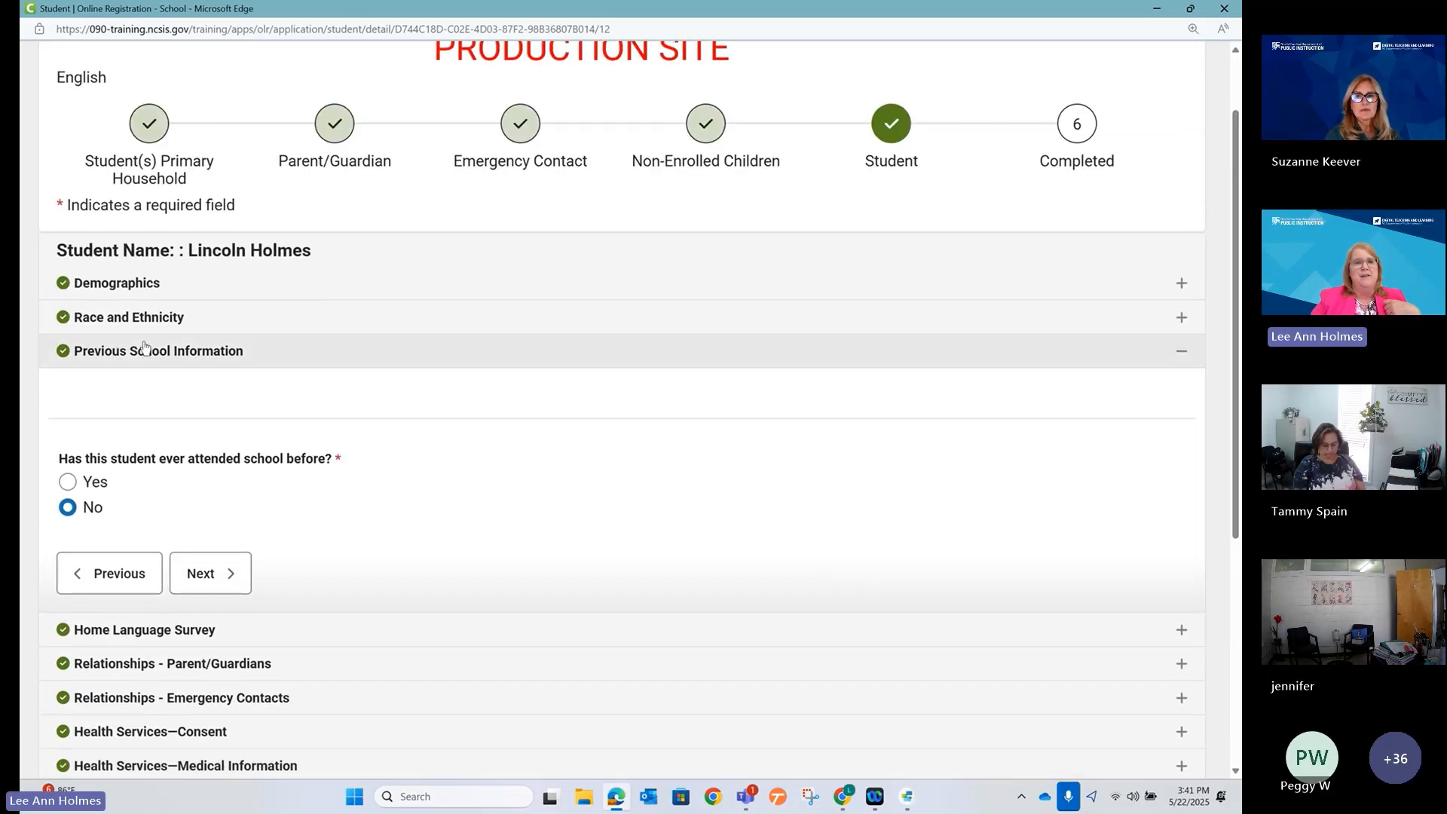
{"action": "left_click", "coordinate": [889, 124]}
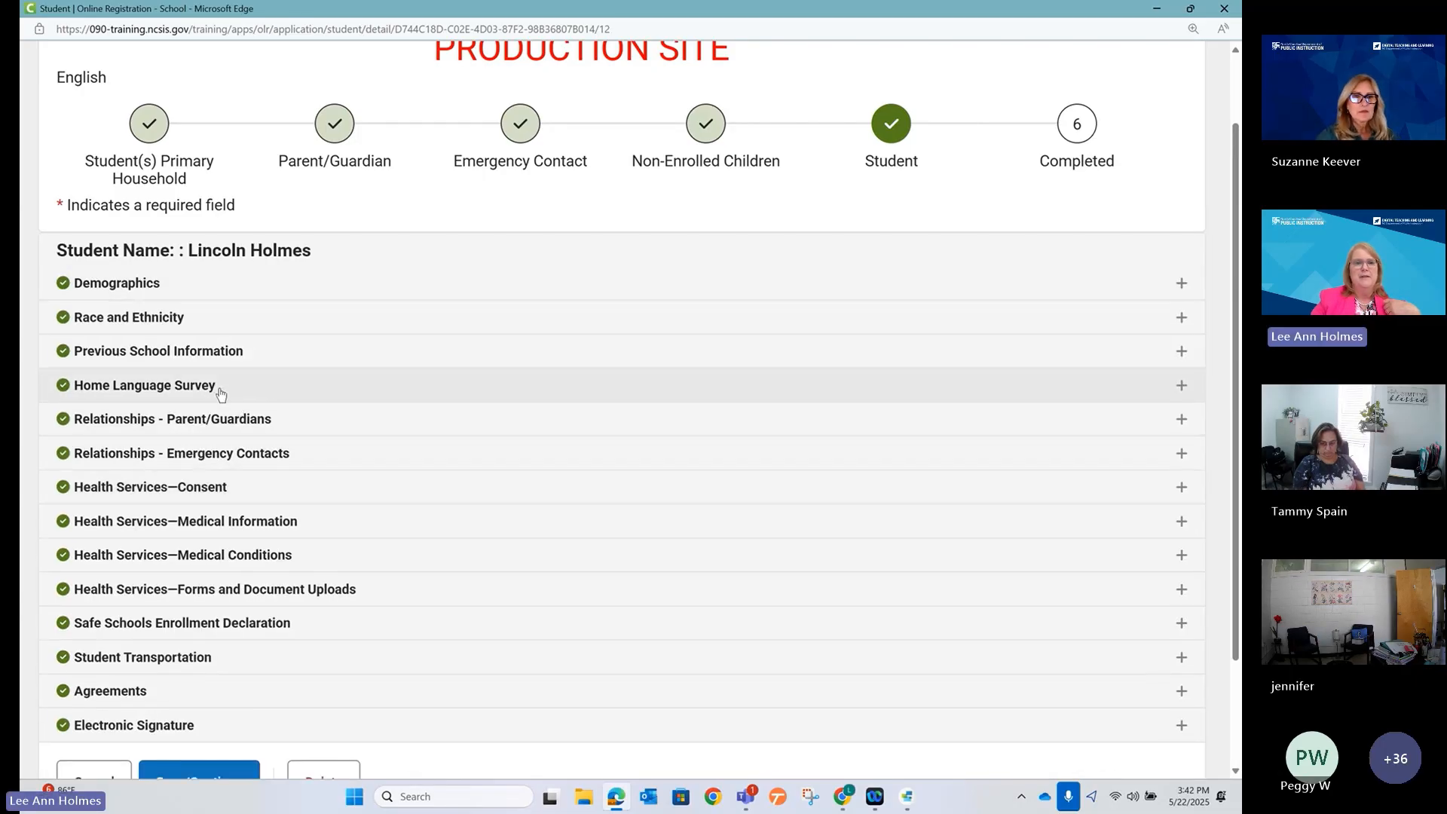
{"action": "left_click", "coordinate": [220, 391]}
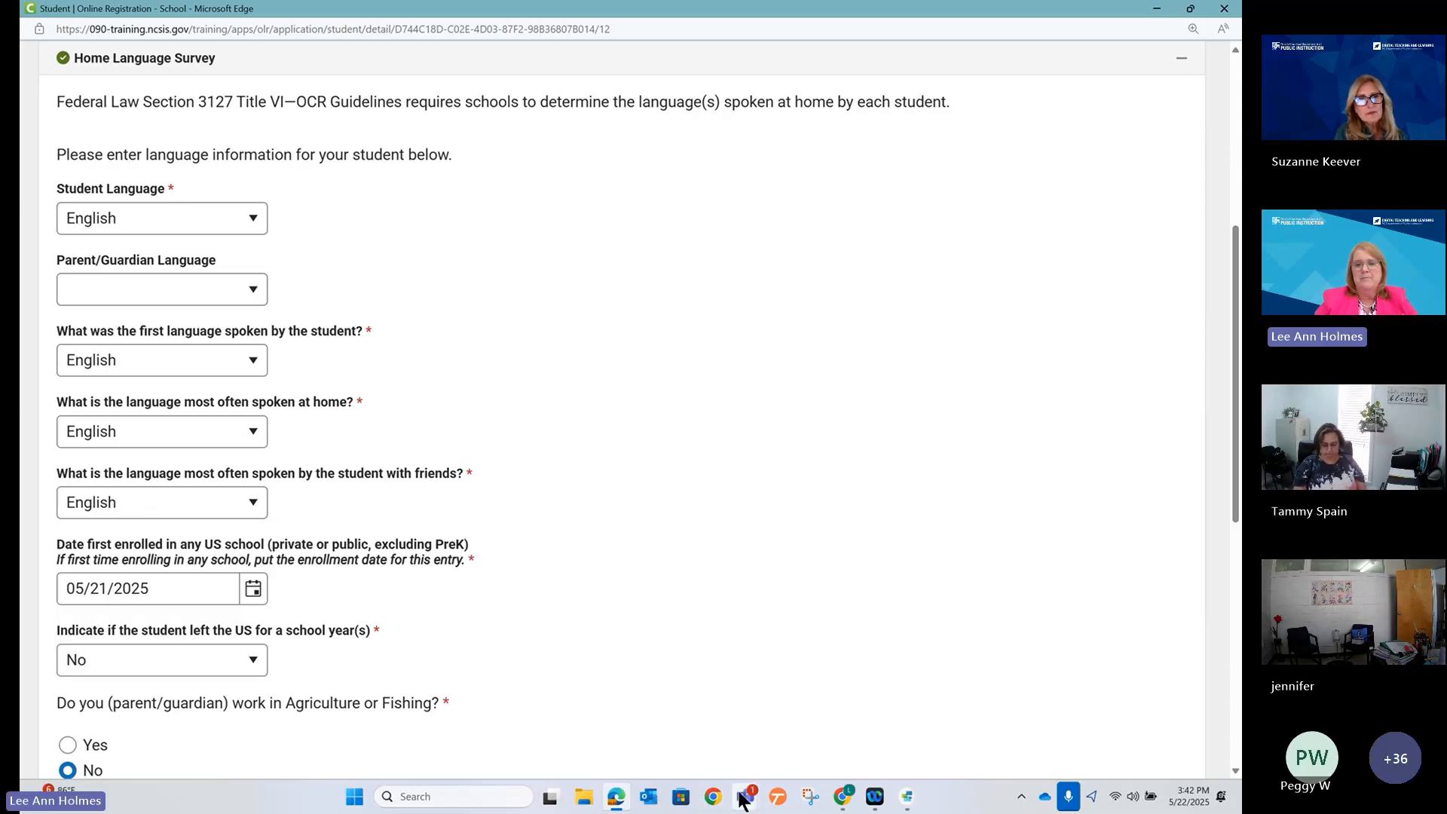
{"action": "left_click", "coordinate": [618, 804]}
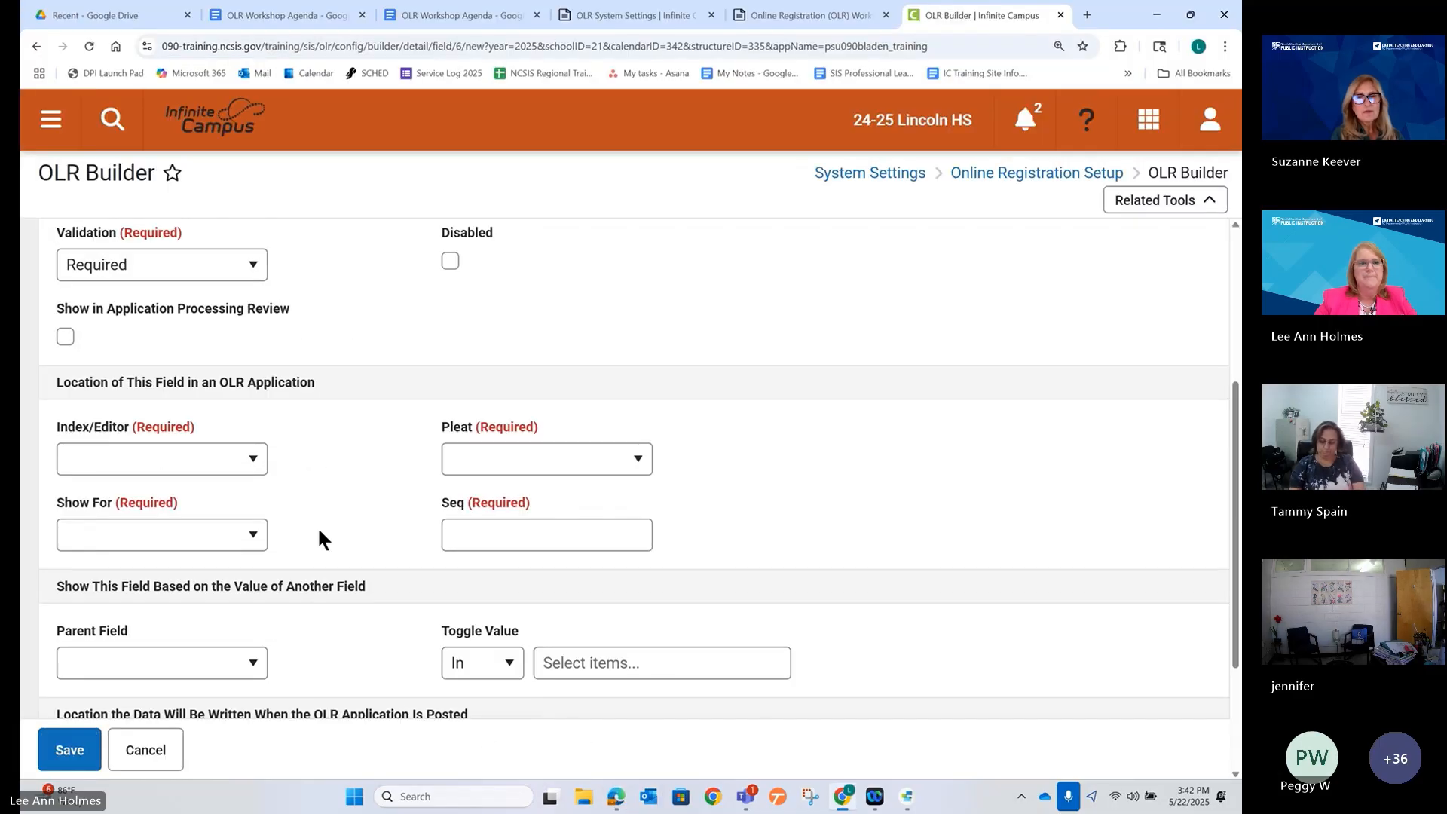
Bring back the registration preview, collapse Home Language Survey, and hide the preview again.
{"action": "scroll", "coordinate": [320, 533], "scroll_direction": "down", "scroll_amount": 1}
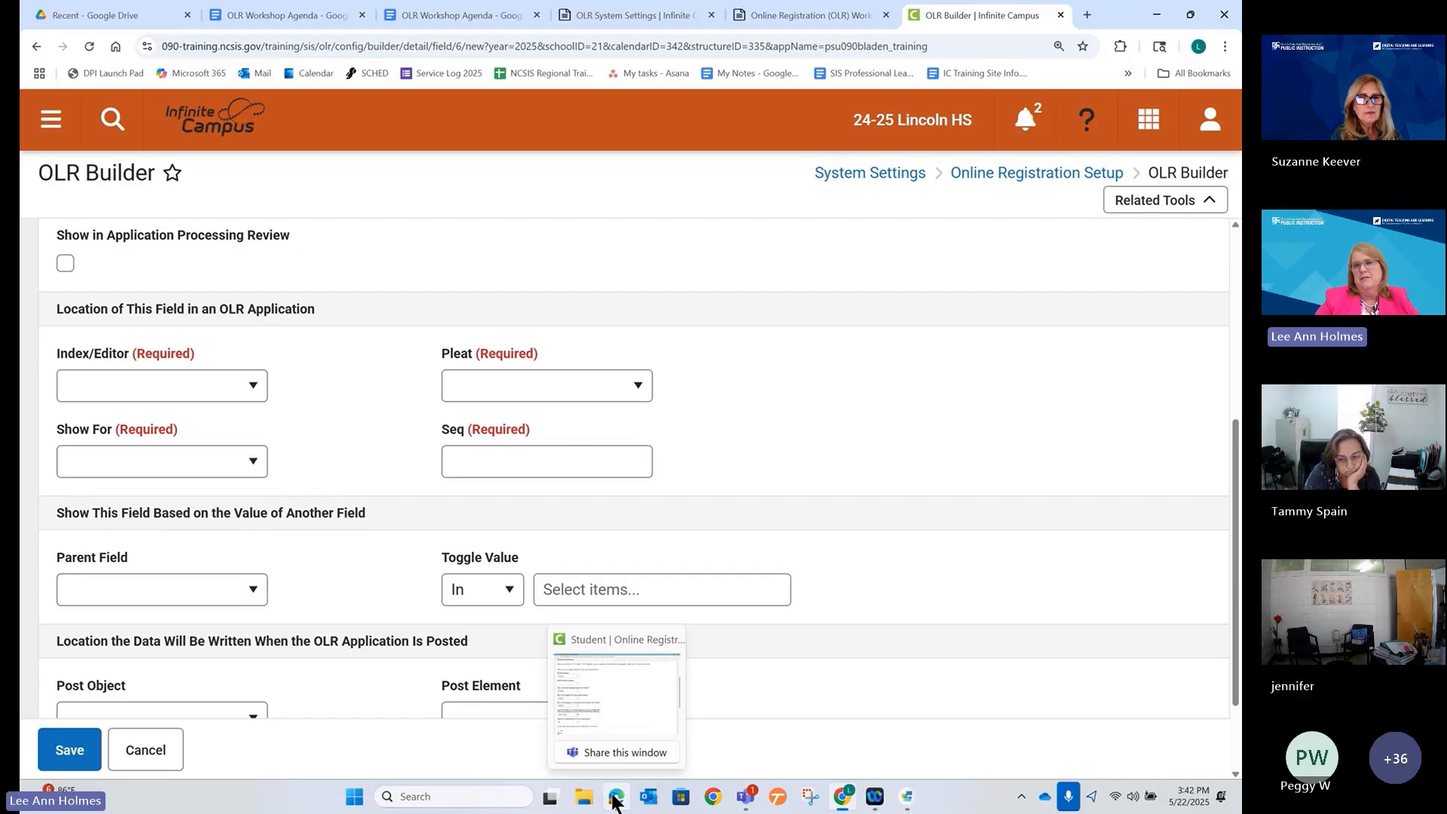
{"action": "left_click", "coordinate": [614, 697]}
{"action": "scroll", "coordinate": [1096, 196], "scroll_direction": "up", "scroll_amount": 5}
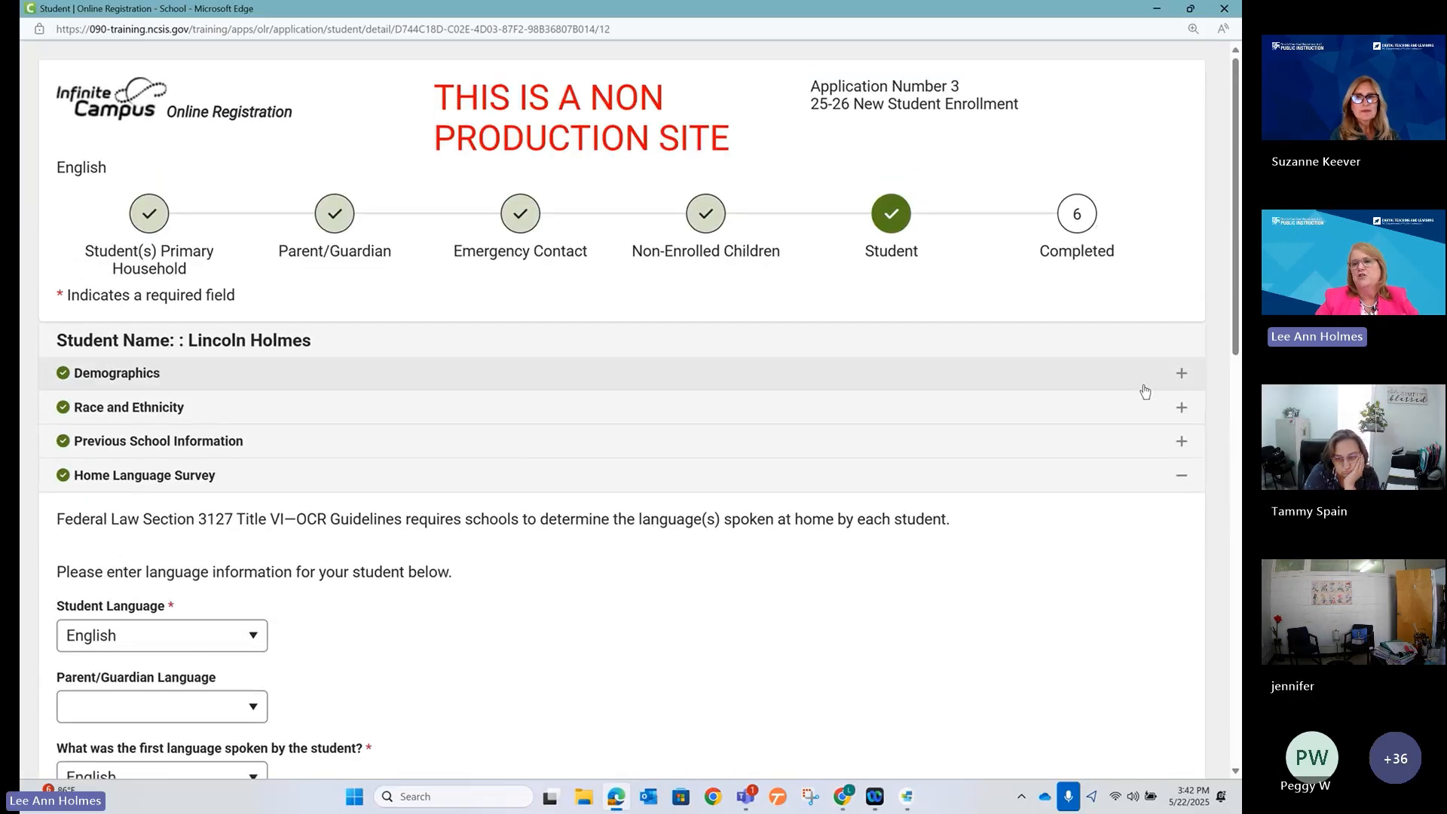
{"action": "left_click", "coordinate": [1182, 479]}
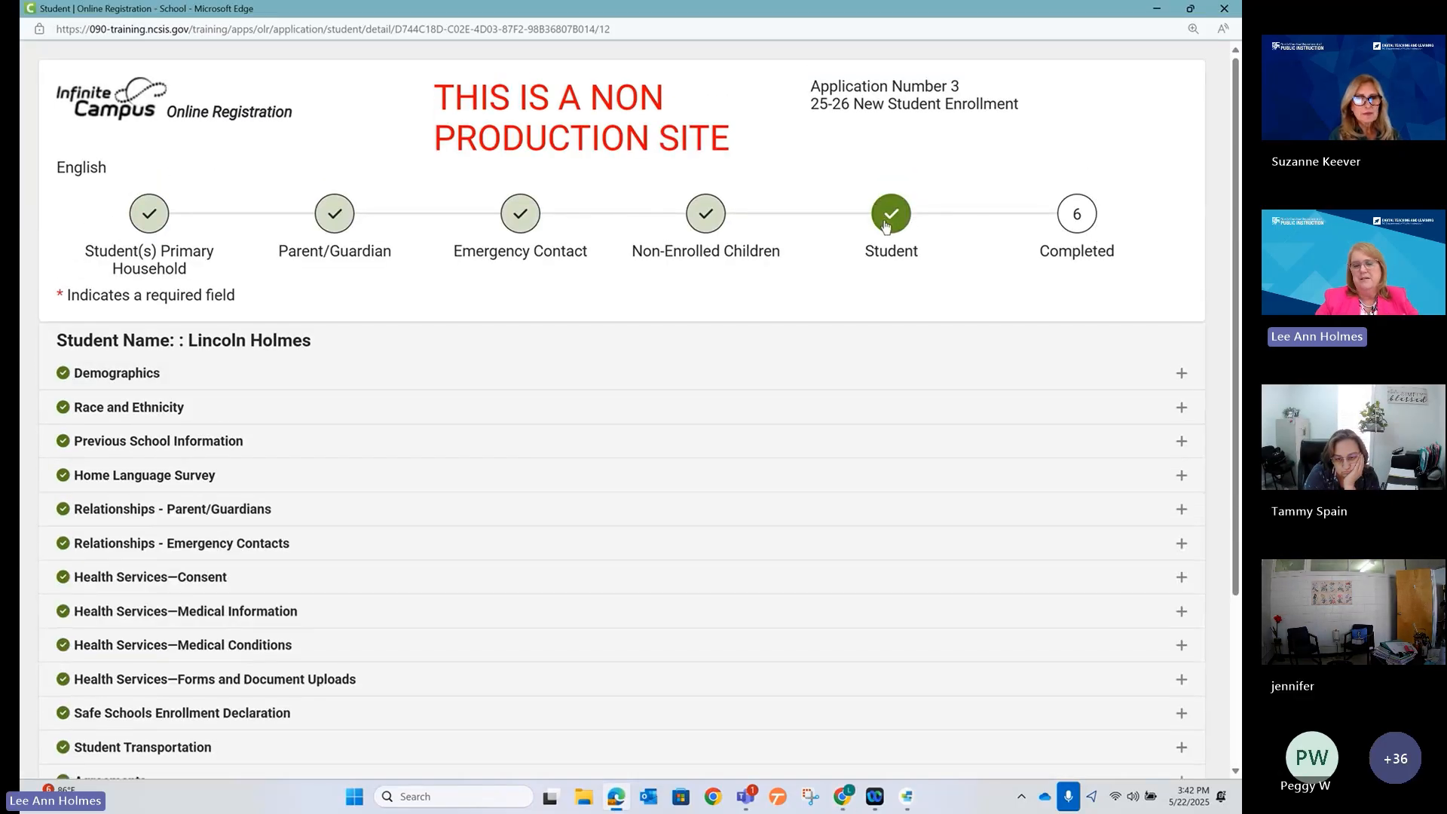
{"action": "mouse_move", "coordinate": [741, 796]}
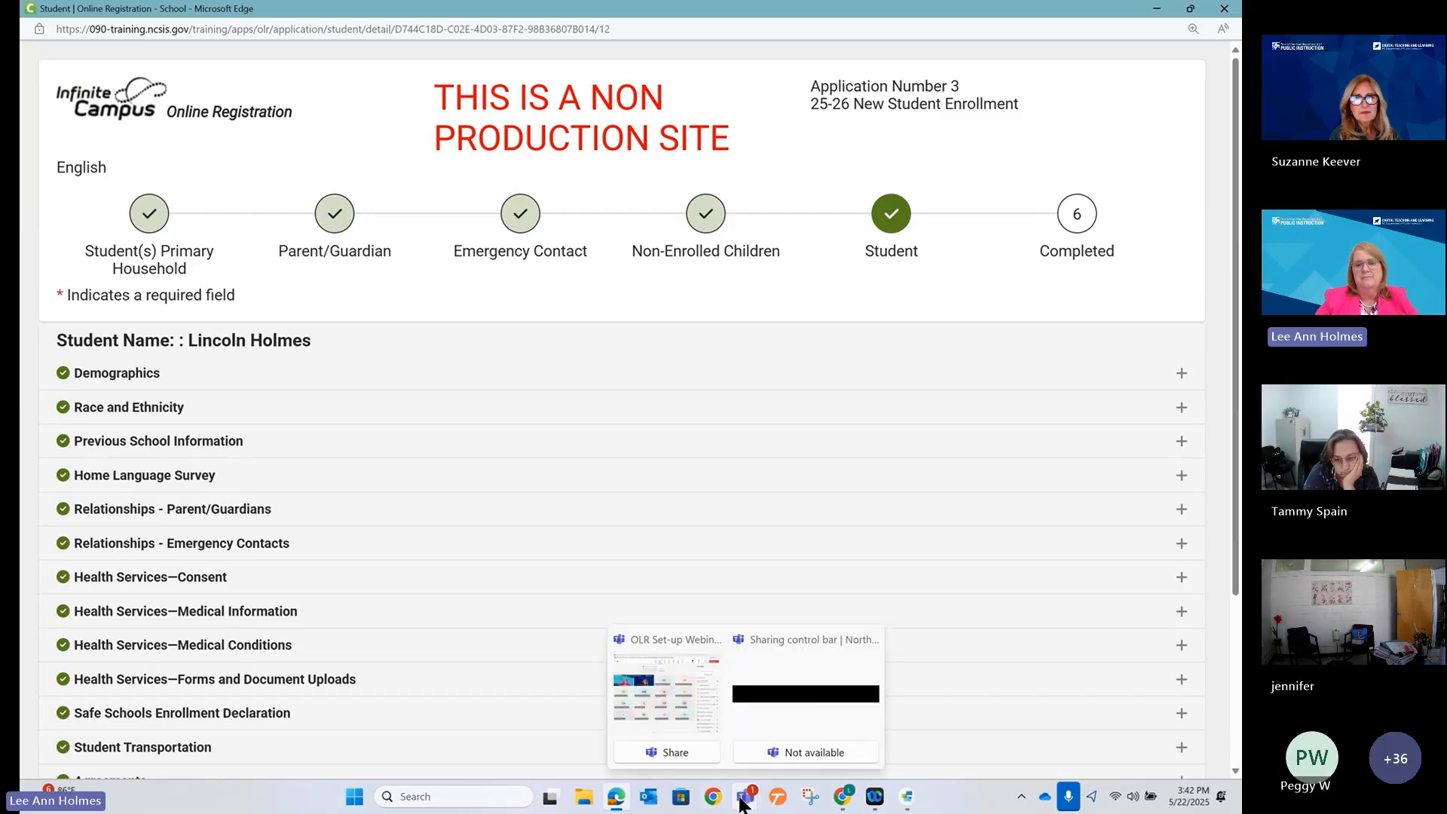
{"action": "left_click", "coordinate": [616, 805]}
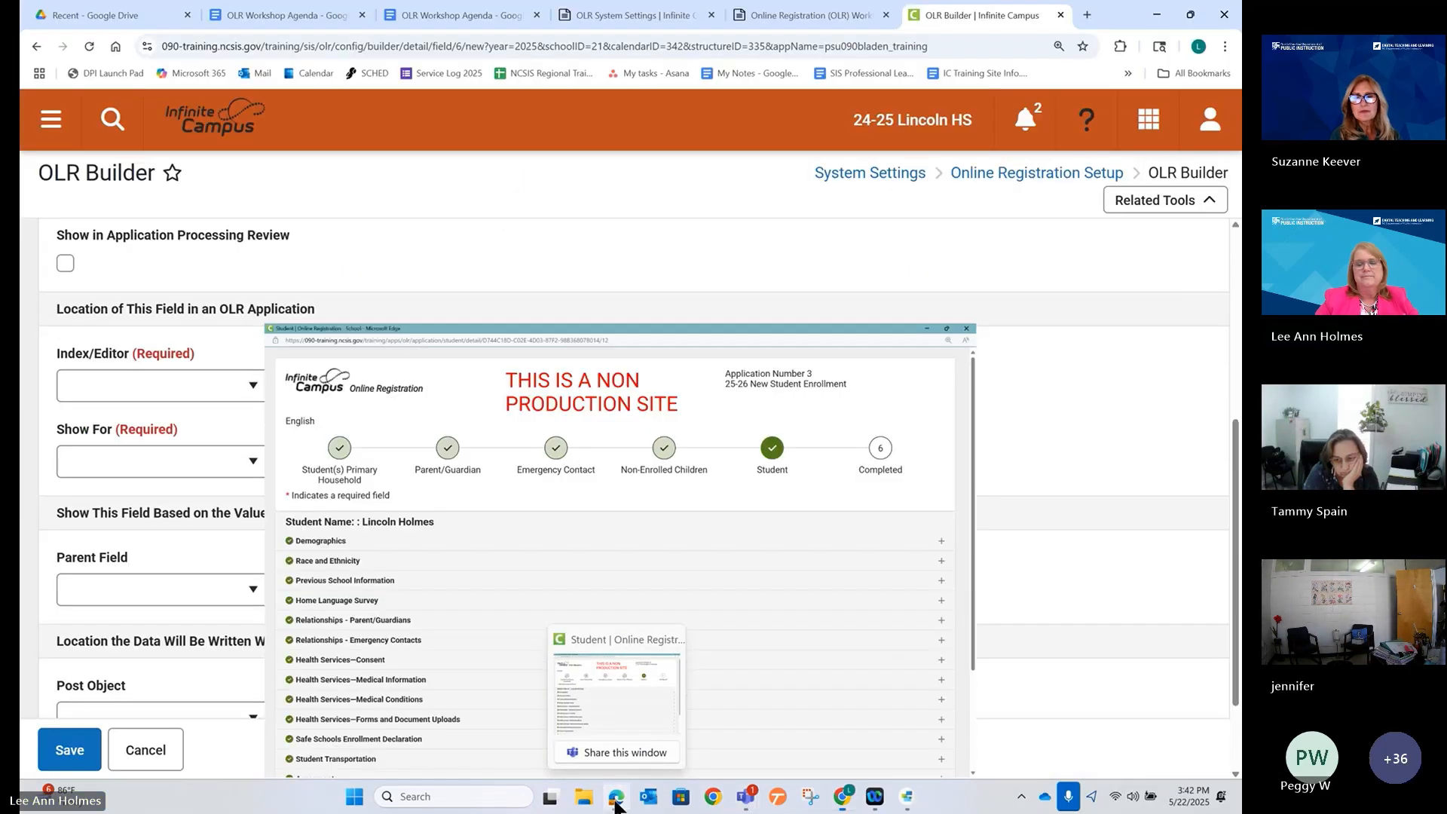
Place AM Transportation in the student editor's Transportation3 pleat, for New and Existing, at sequence 10.
{"action": "left_click", "coordinate": [201, 393]}
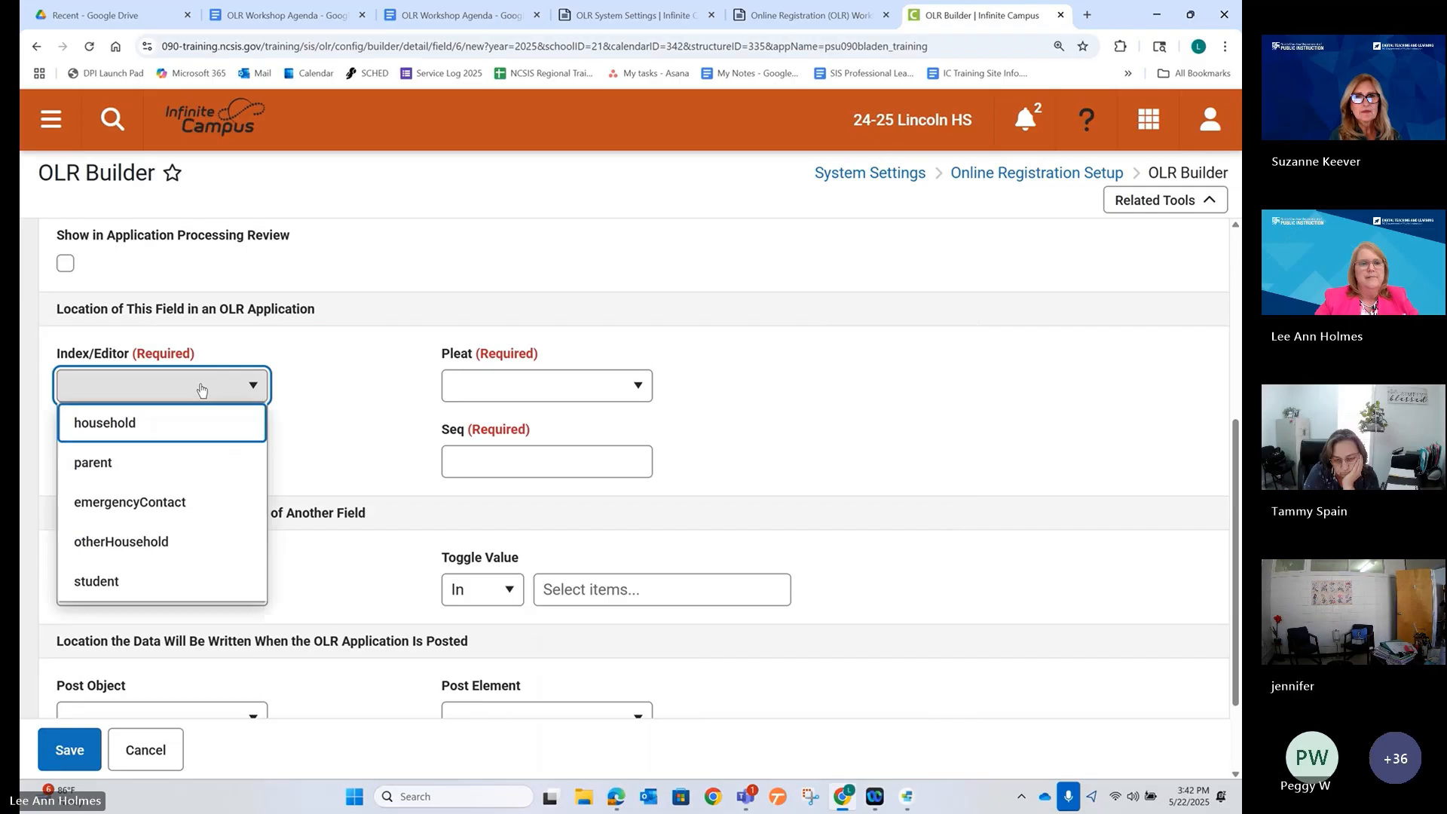
{"action": "left_click", "coordinate": [151, 581]}
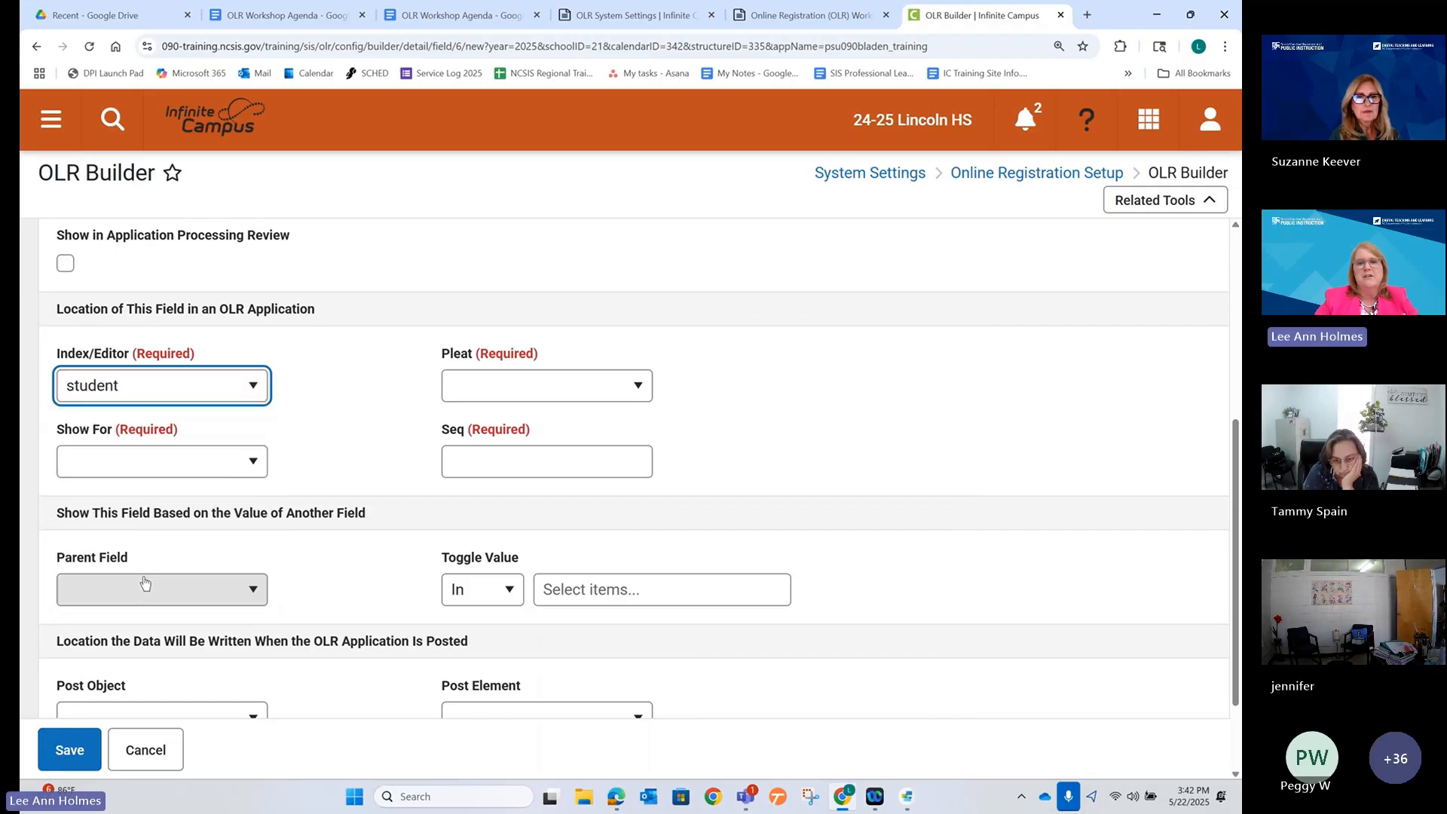
{"action": "left_click", "coordinate": [601, 386]}
{"action": "scroll", "coordinate": [575, 475], "scroll_direction": "down", "scroll_amount": 10}
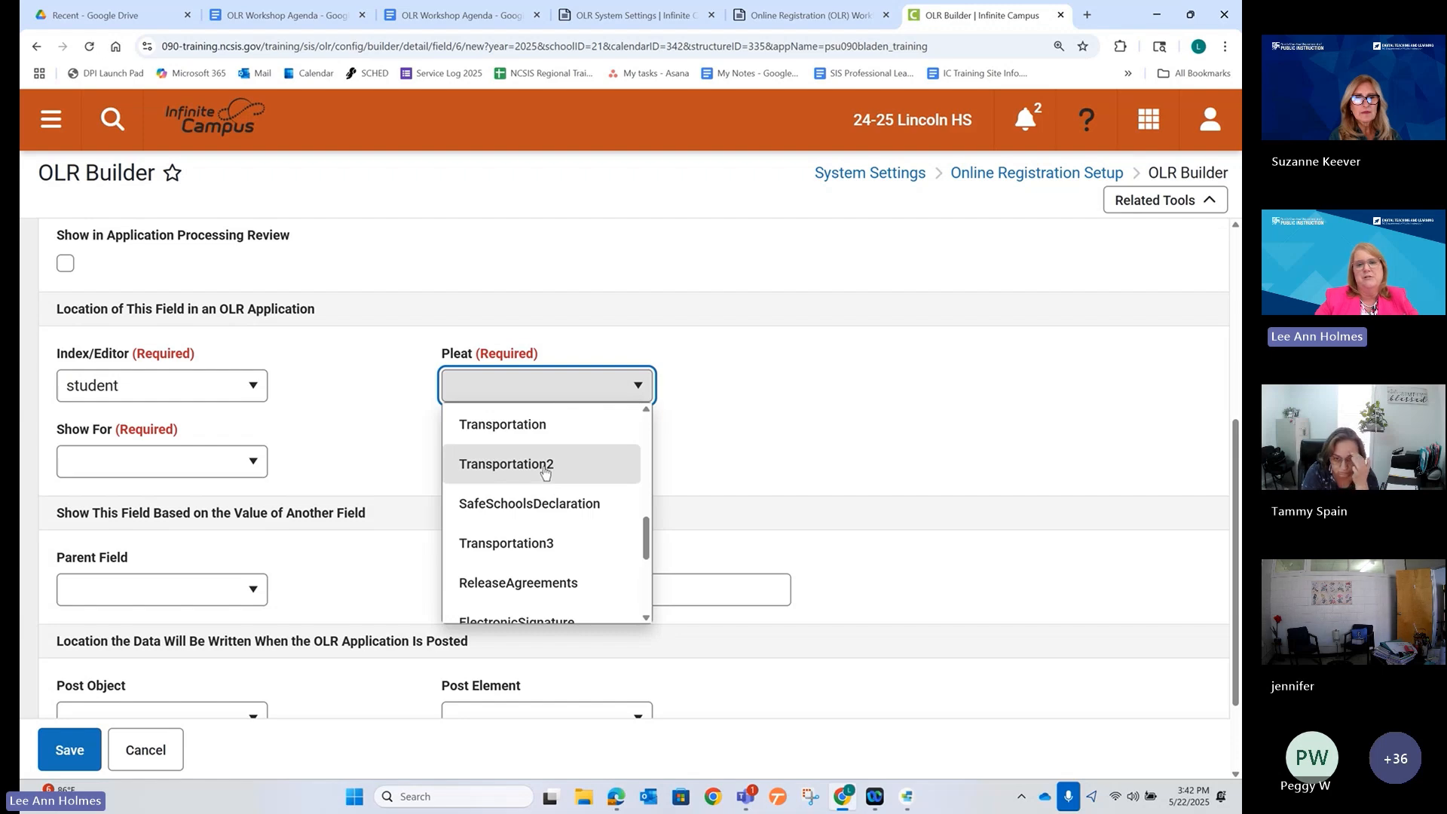
{"action": "left_click", "coordinate": [518, 542]}
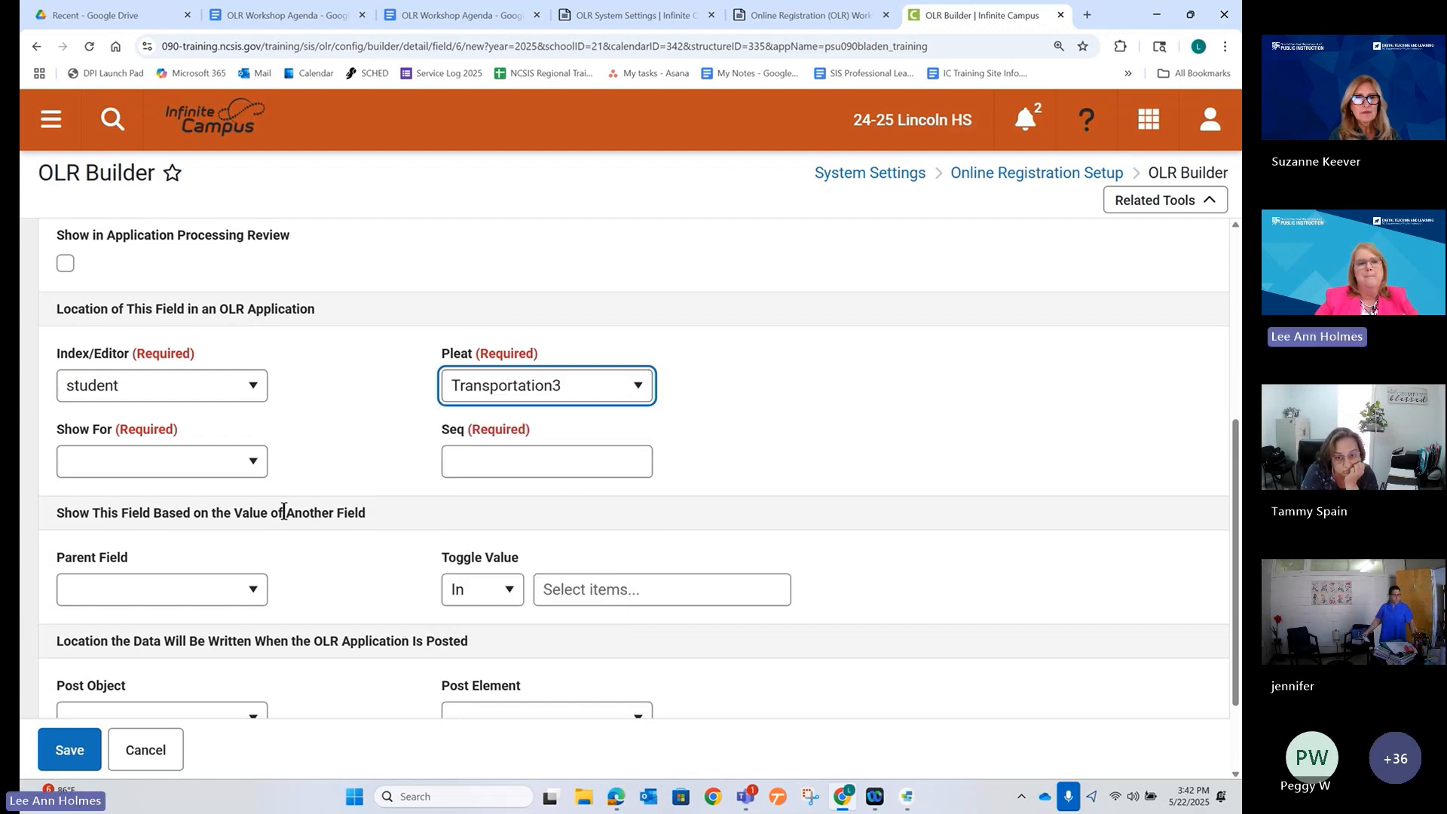
{"action": "left_click", "coordinate": [248, 466]}
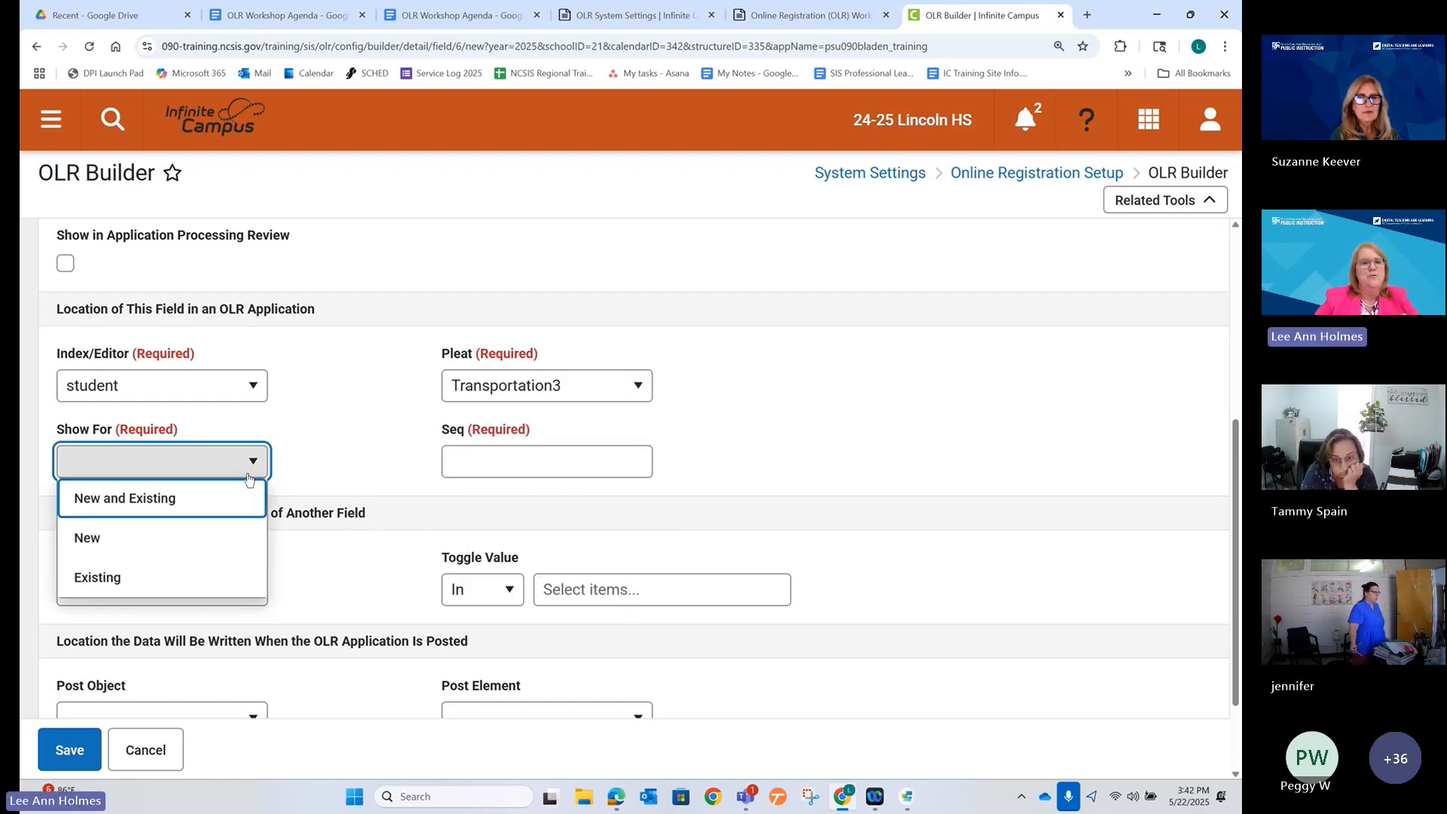
{"action": "left_click", "coordinate": [169, 499]}
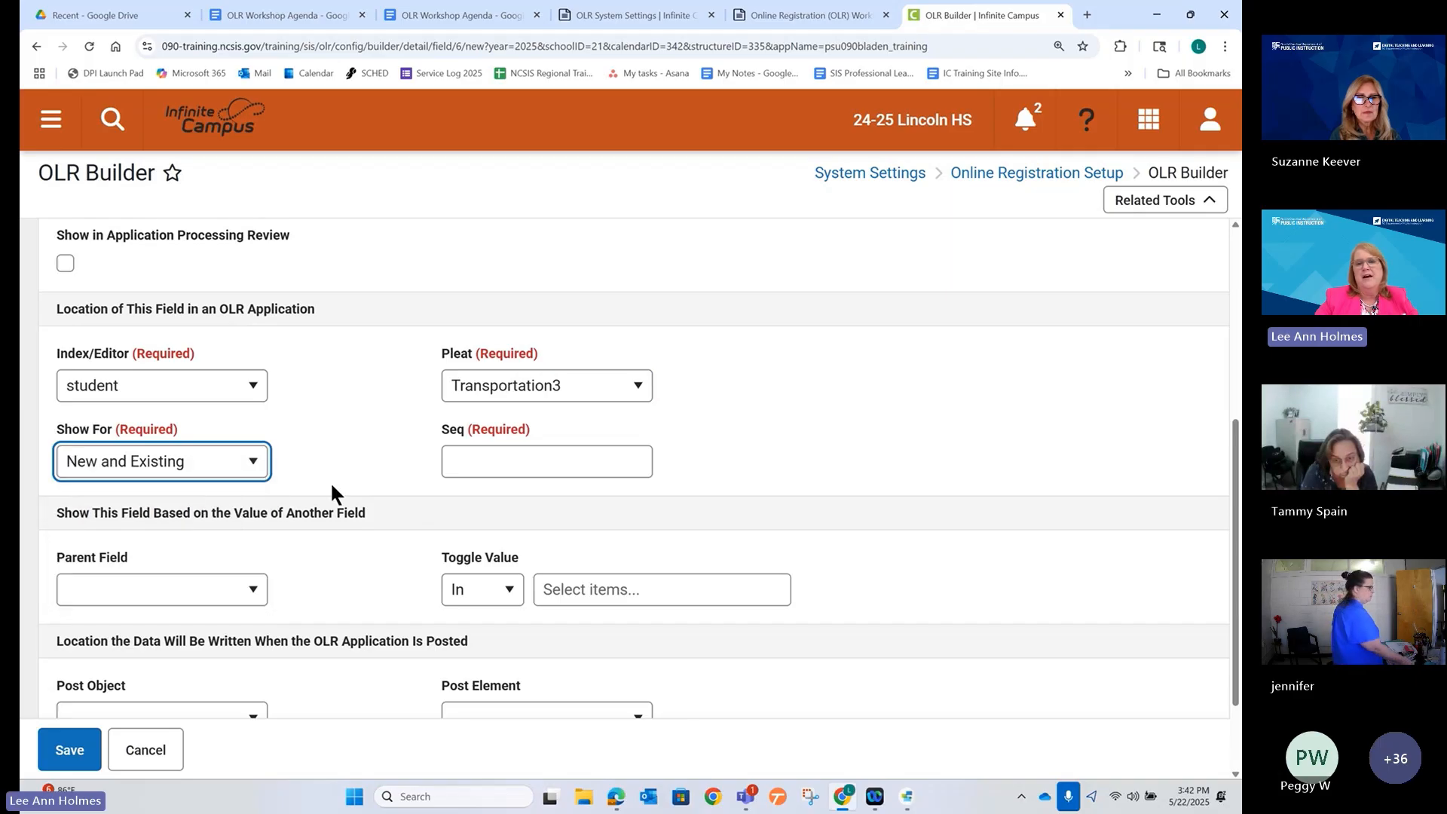
{"action": "left_click", "coordinate": [491, 460]}
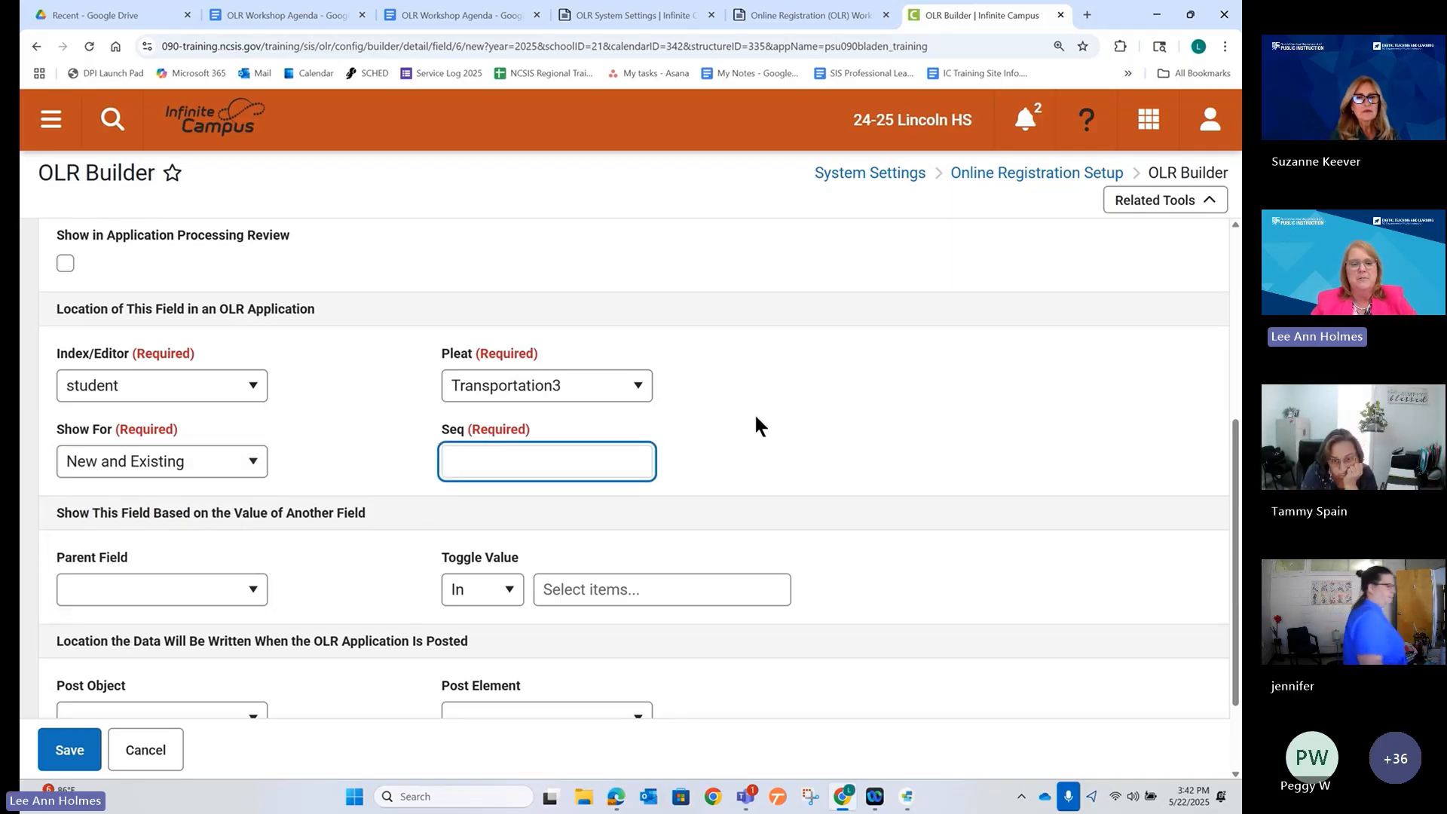
{"action": "type", "text": "10"}
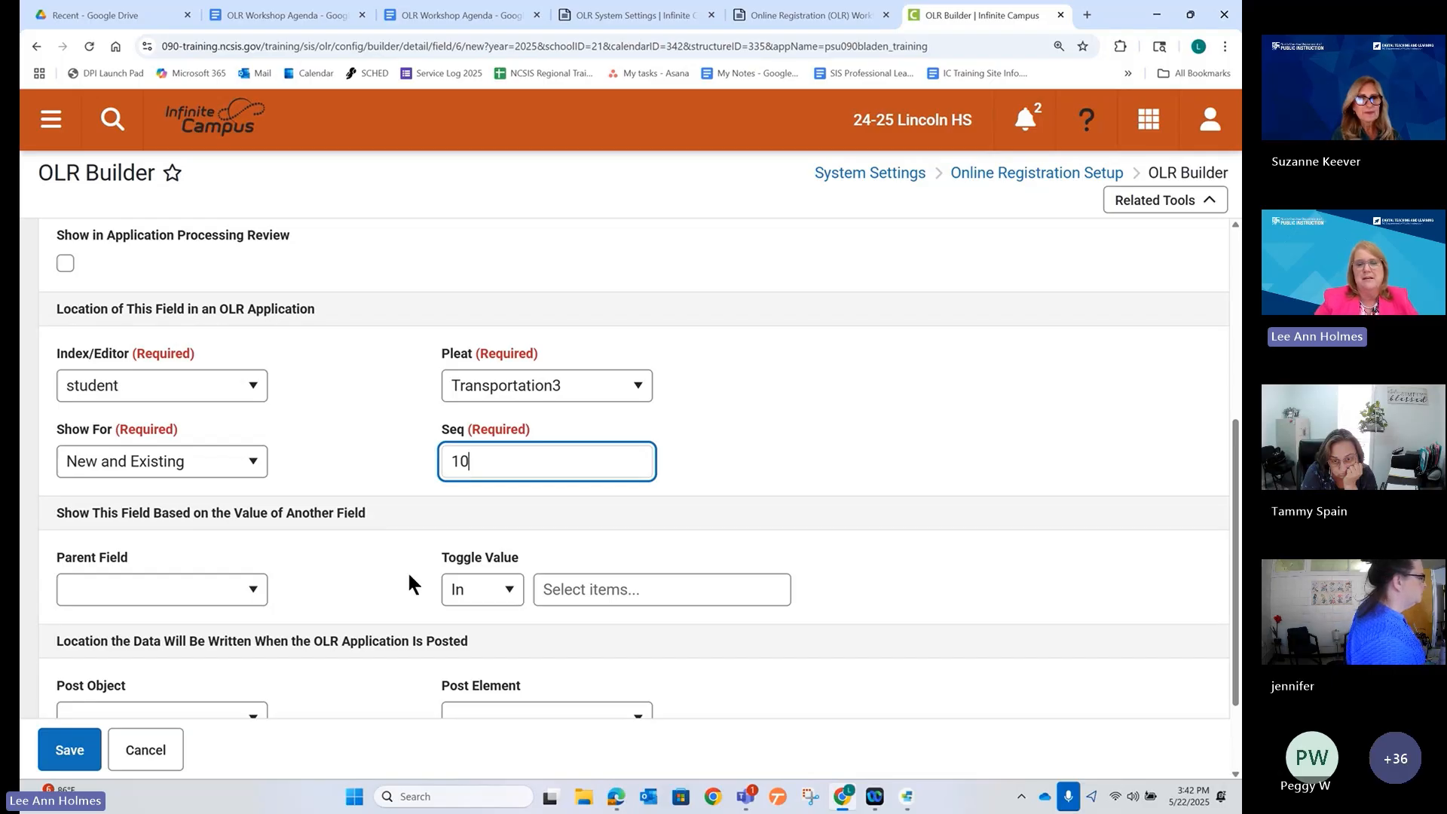
{"action": "key", "text": "Tab"}
{"action": "scroll", "coordinate": [371, 554], "scroll_direction": "down", "scroll_amount": 2}
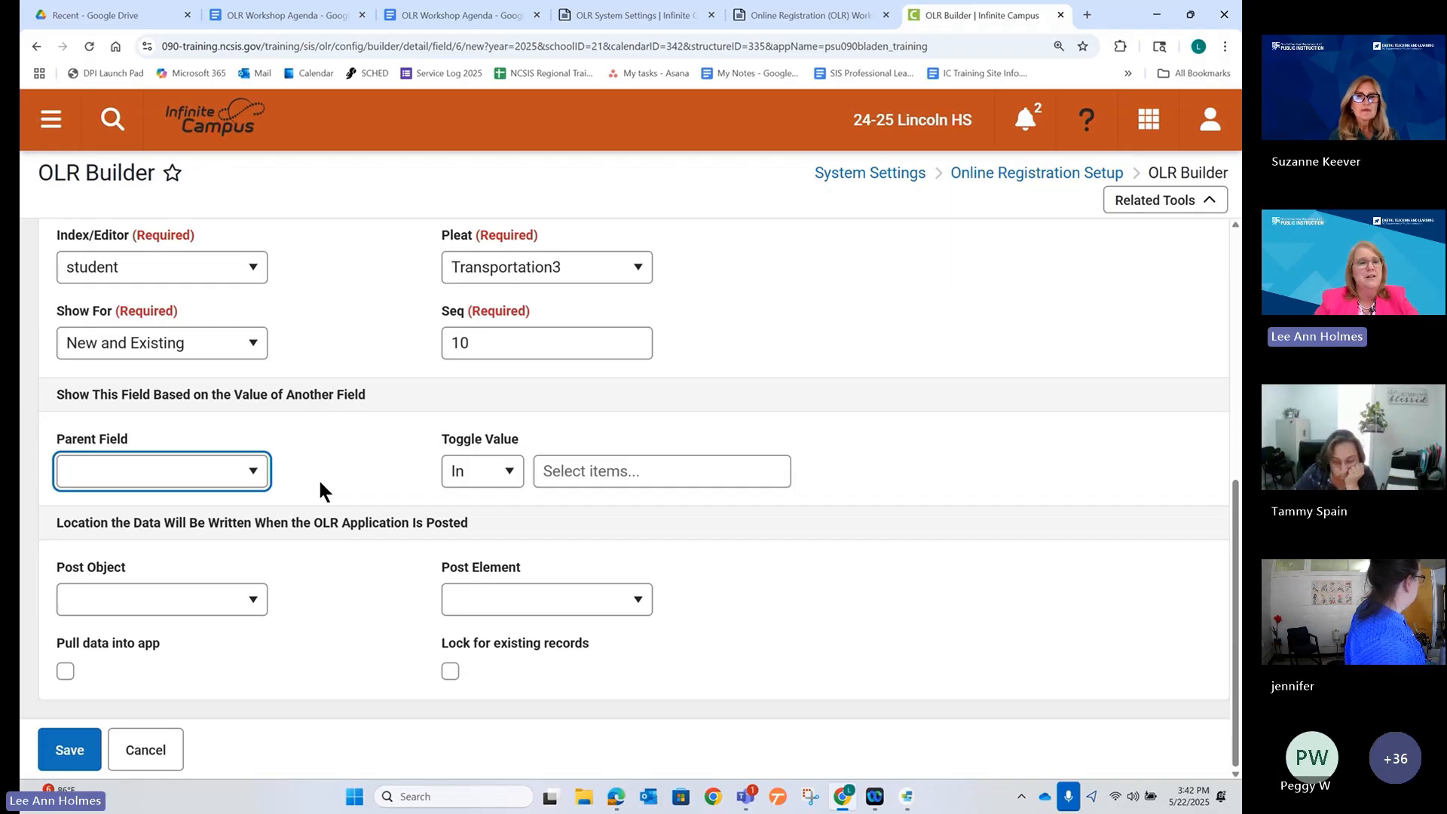
{"action": "left_click", "coordinate": [251, 472]}
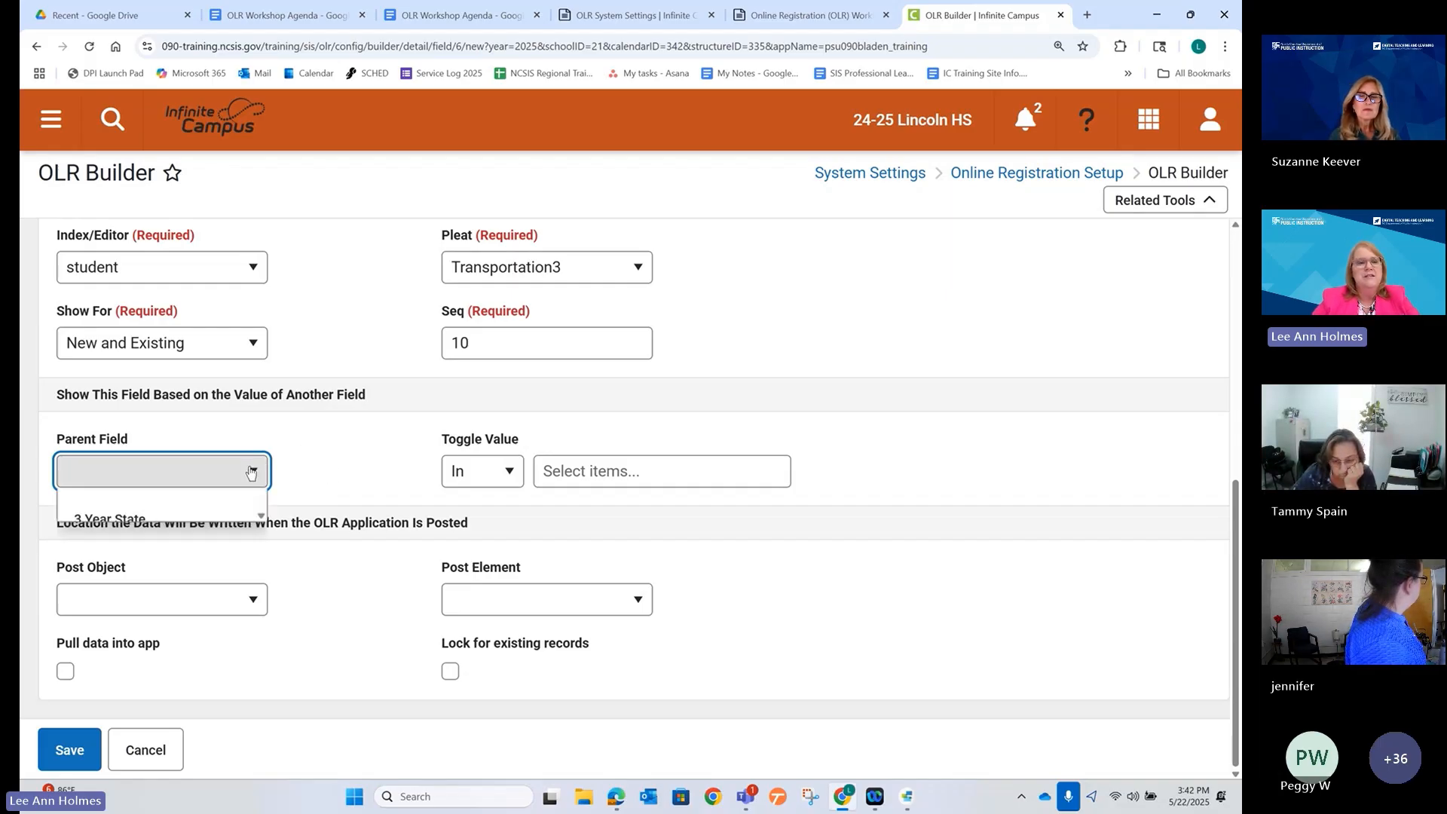
{"action": "left_click", "coordinate": [205, 532]}
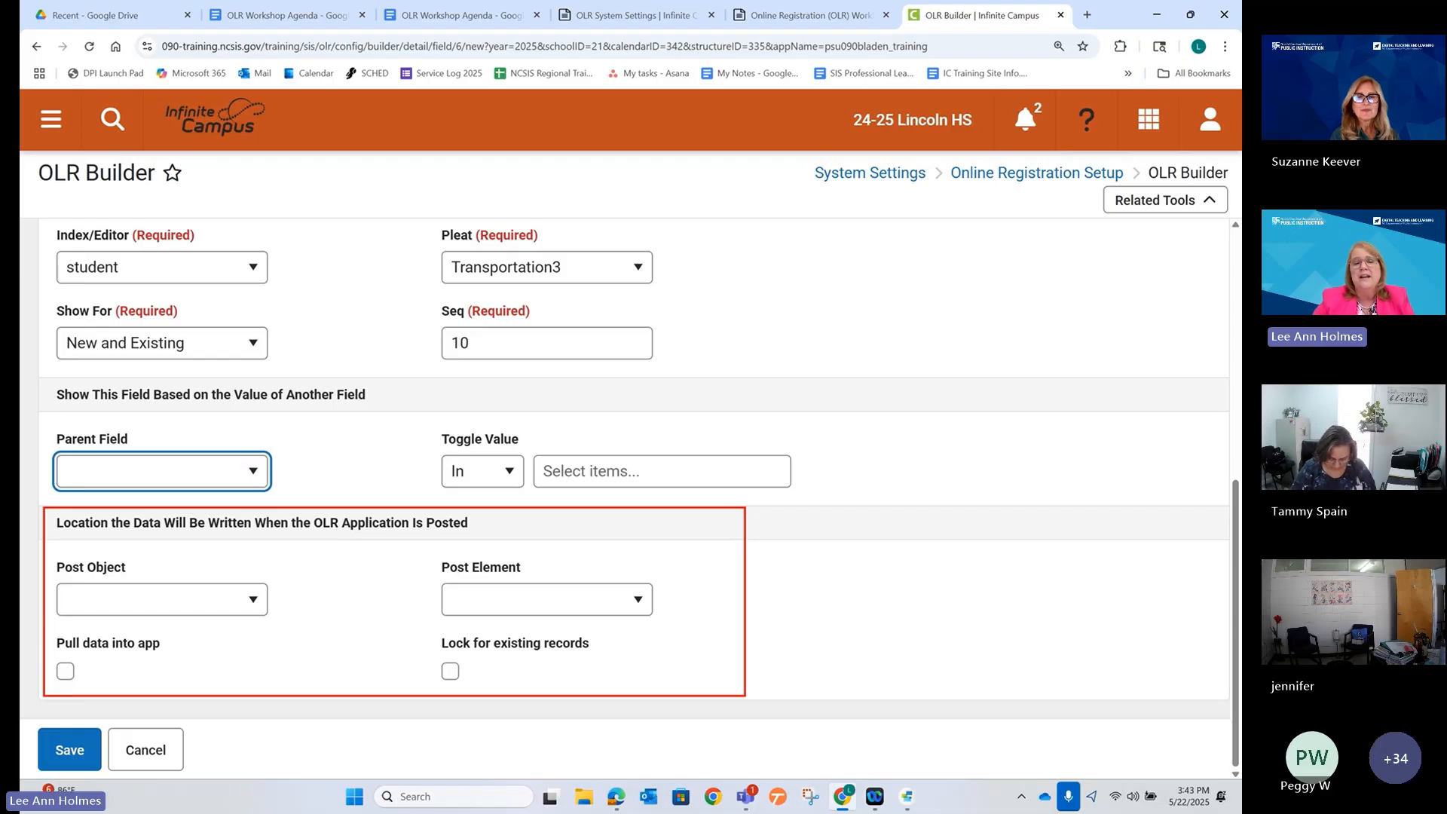
{"action": "left_click", "coordinate": [255, 600]}
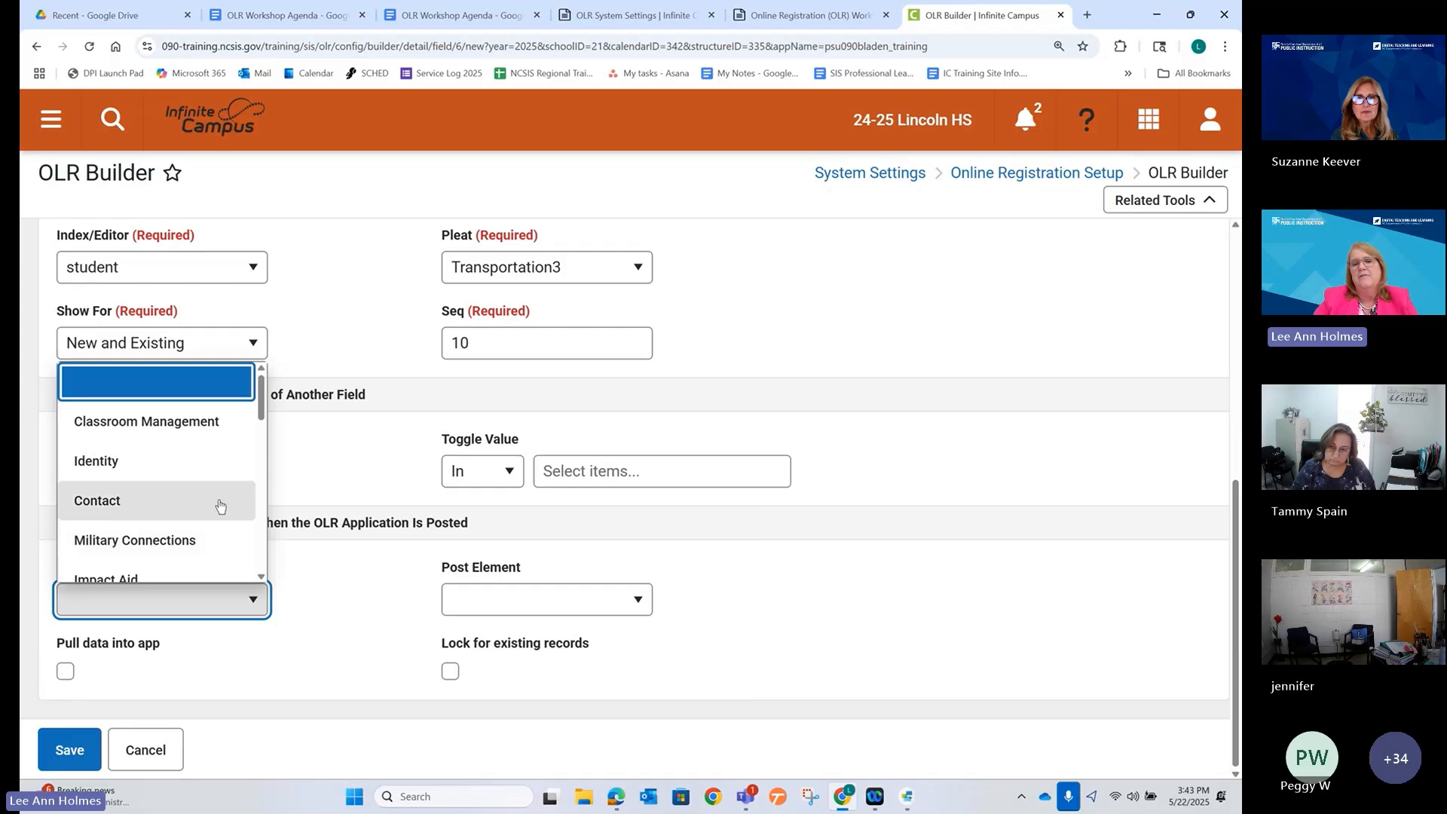
{"action": "scroll", "coordinate": [213, 508], "scroll_direction": "down", "scroll_amount": 10}
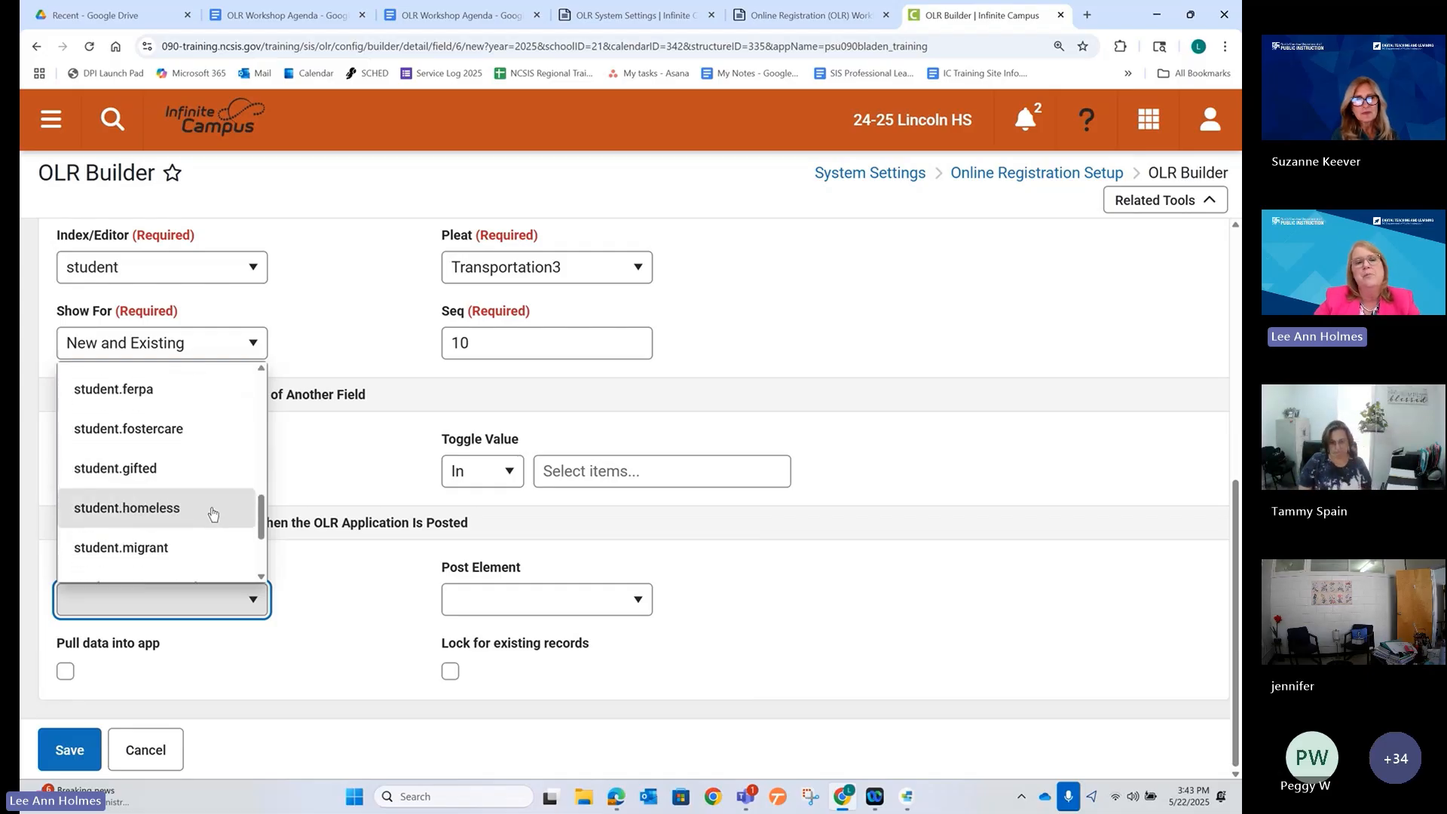
{"action": "scroll", "coordinate": [211, 509], "scroll_direction": "down", "scroll_amount": 3}
{"action": "scroll", "coordinate": [209, 505], "scroll_direction": "up", "scroll_amount": 1}
{"action": "scroll", "coordinate": [211, 506], "scroll_direction": "up", "scroll_amount": 10}
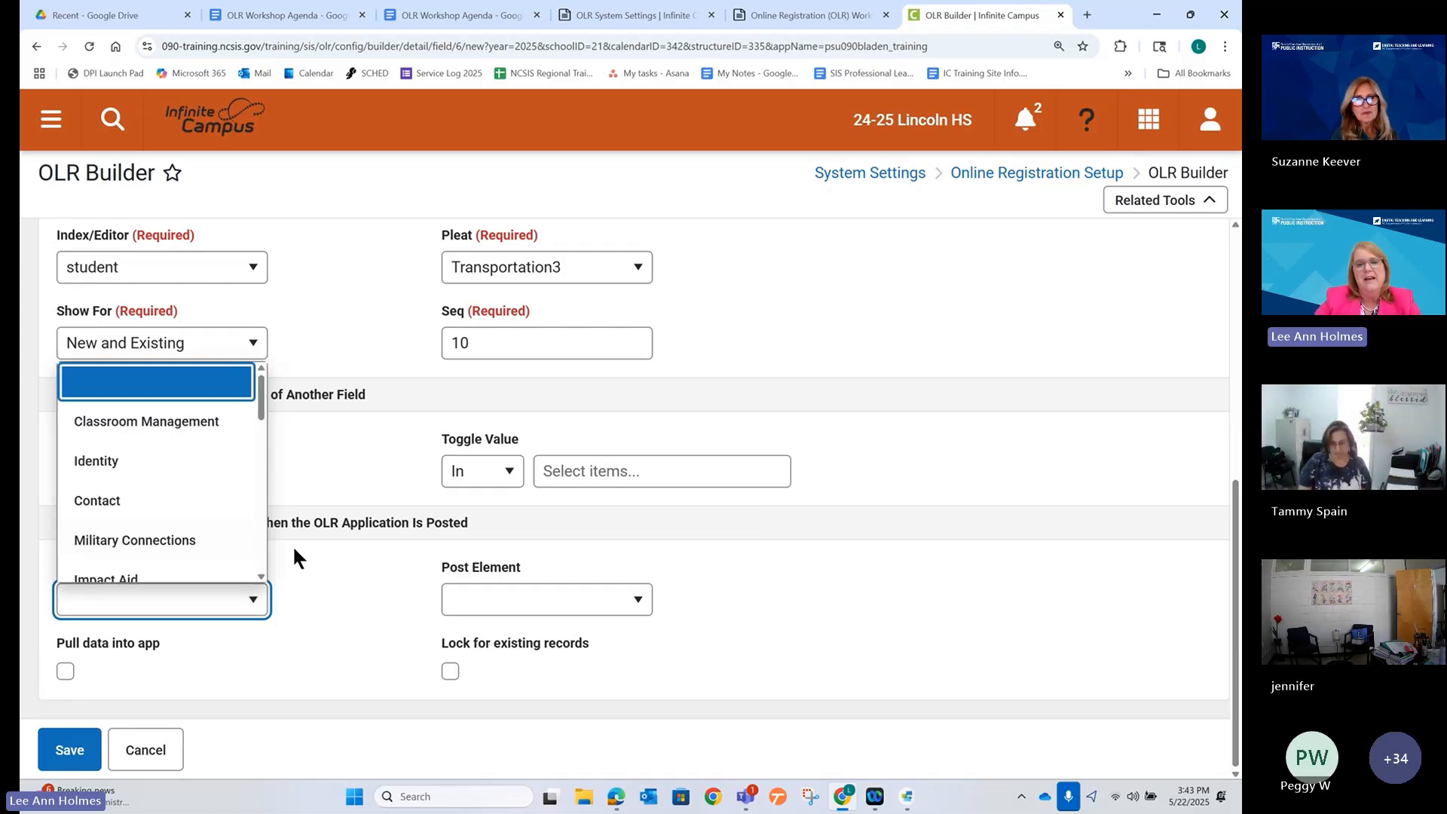
{"action": "scroll", "coordinate": [294, 552], "scroll_direction": "up", "scroll_amount": 1}
{"action": "left_click", "coordinate": [305, 630]}
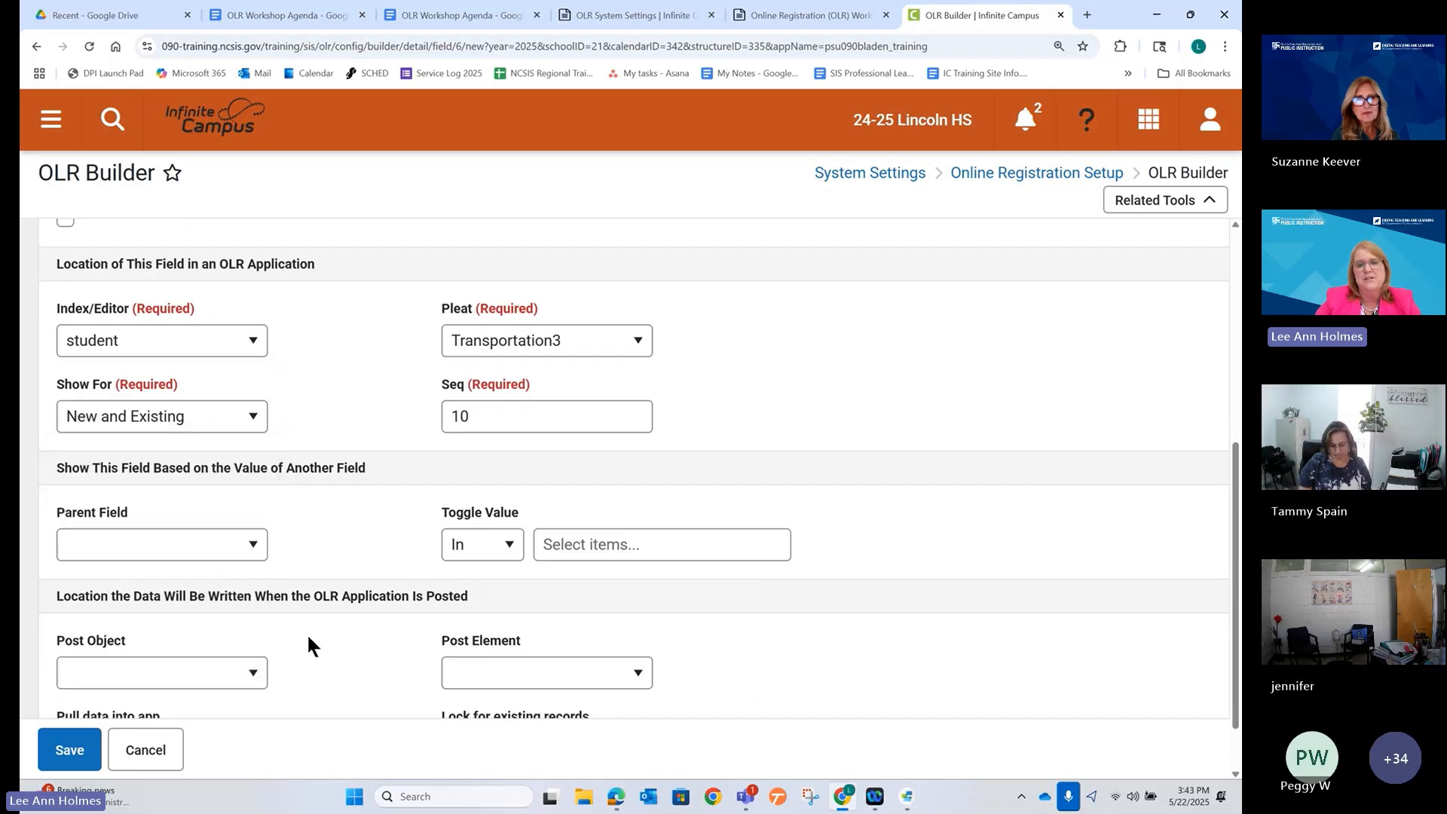
{"action": "left_click", "coordinate": [581, 674]}
{"action": "left_click", "coordinate": [581, 675]}
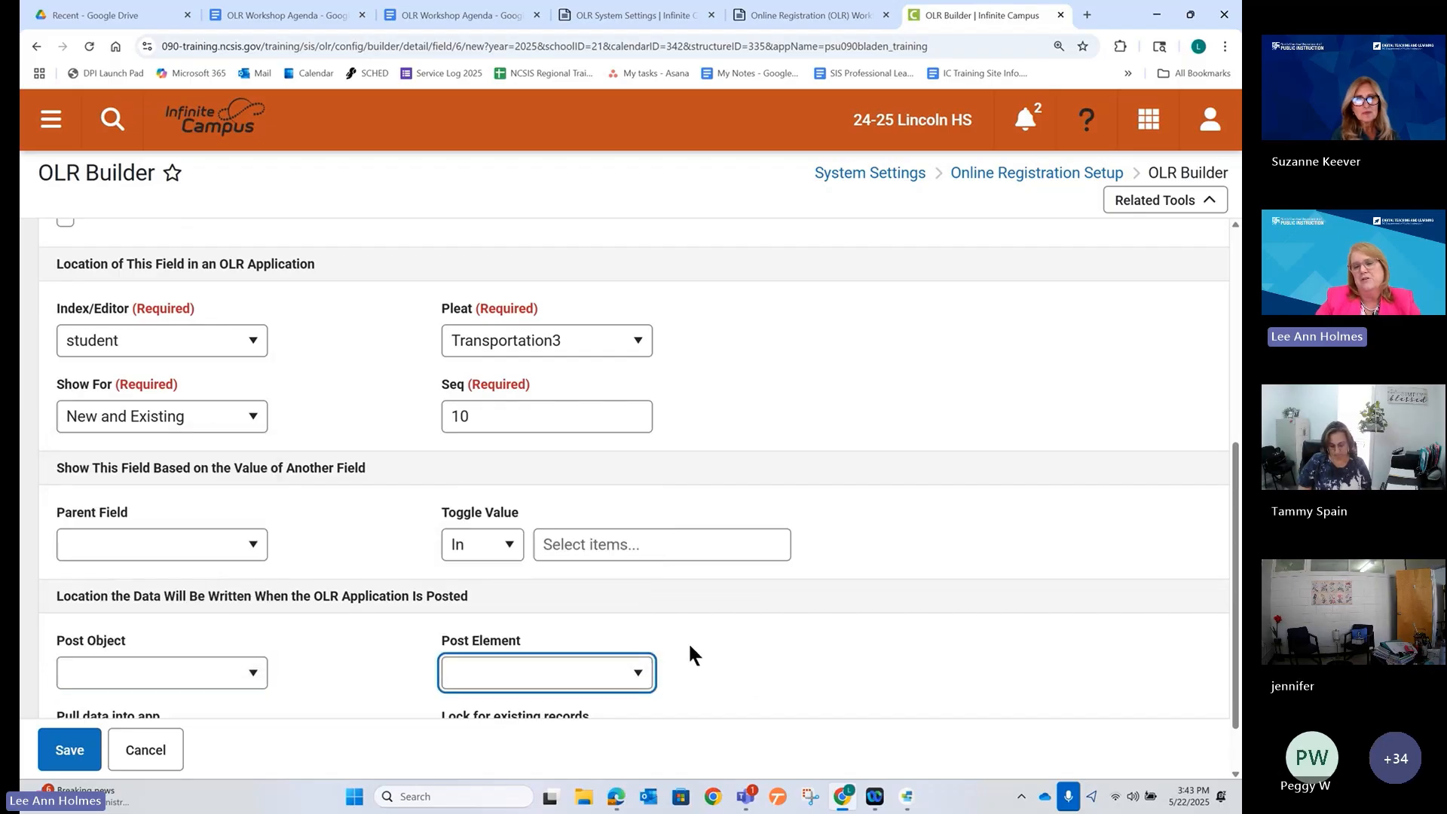
{"action": "scroll", "coordinate": [689, 647], "scroll_direction": "down", "scroll_amount": 1}
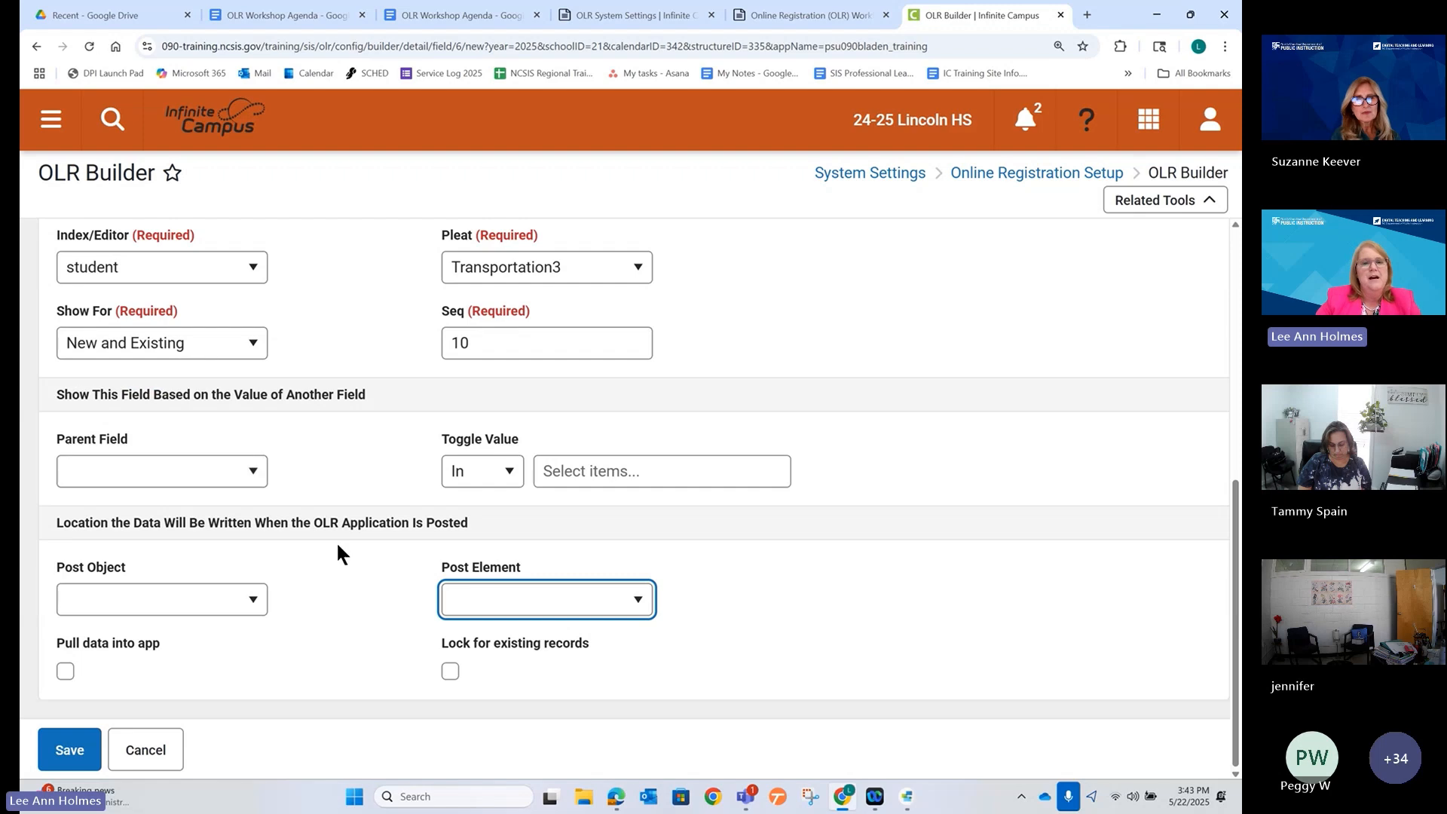
{"action": "scroll", "coordinate": [332, 520], "scroll_direction": "up", "scroll_amount": 1}
{"action": "scroll", "coordinate": [326, 515], "scroll_direction": "down", "scroll_amount": 1}
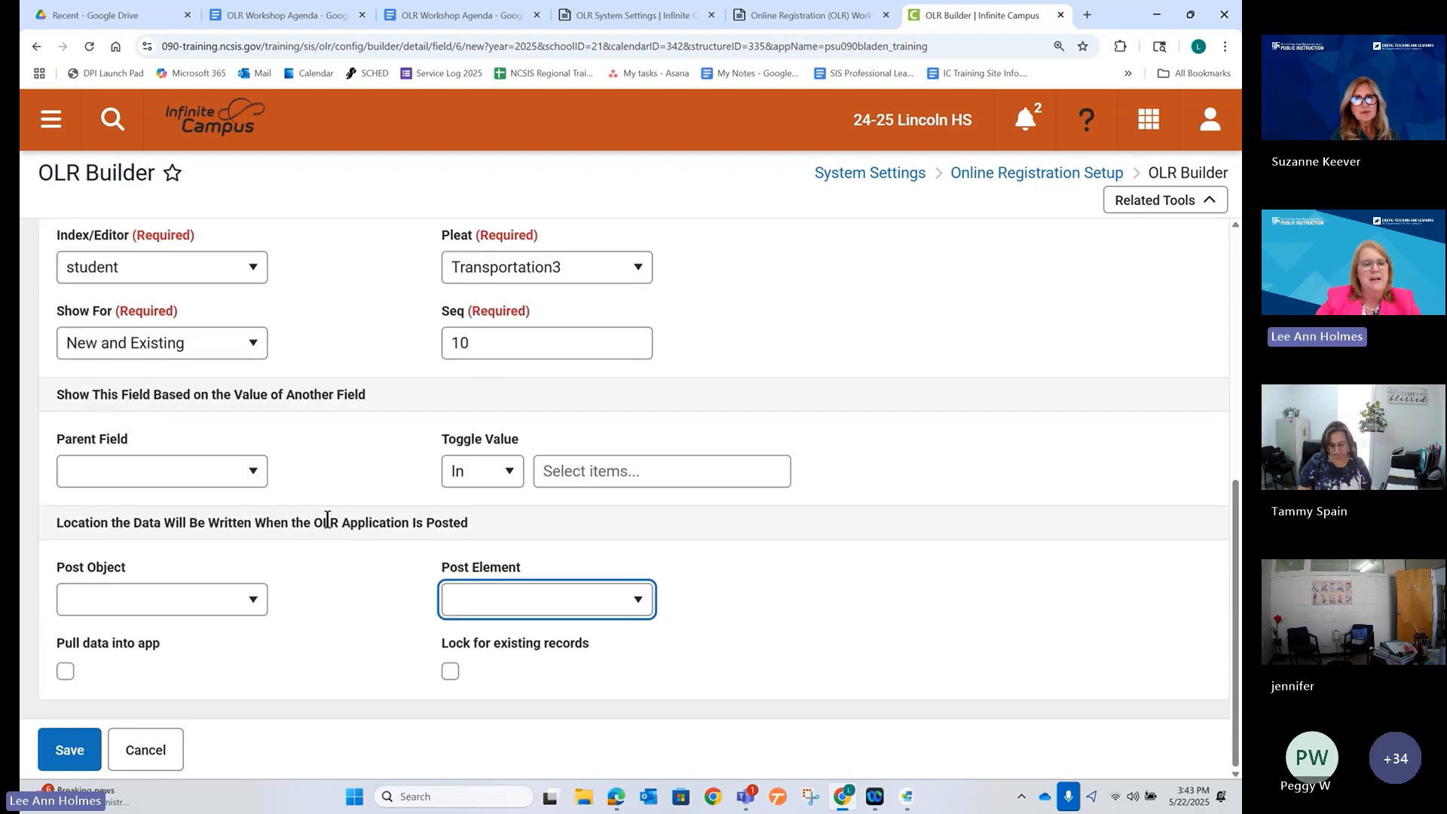
Save the AM Transportation field and expand Transportation3 to confirm it is listed.
{"action": "left_click", "coordinate": [69, 754]}
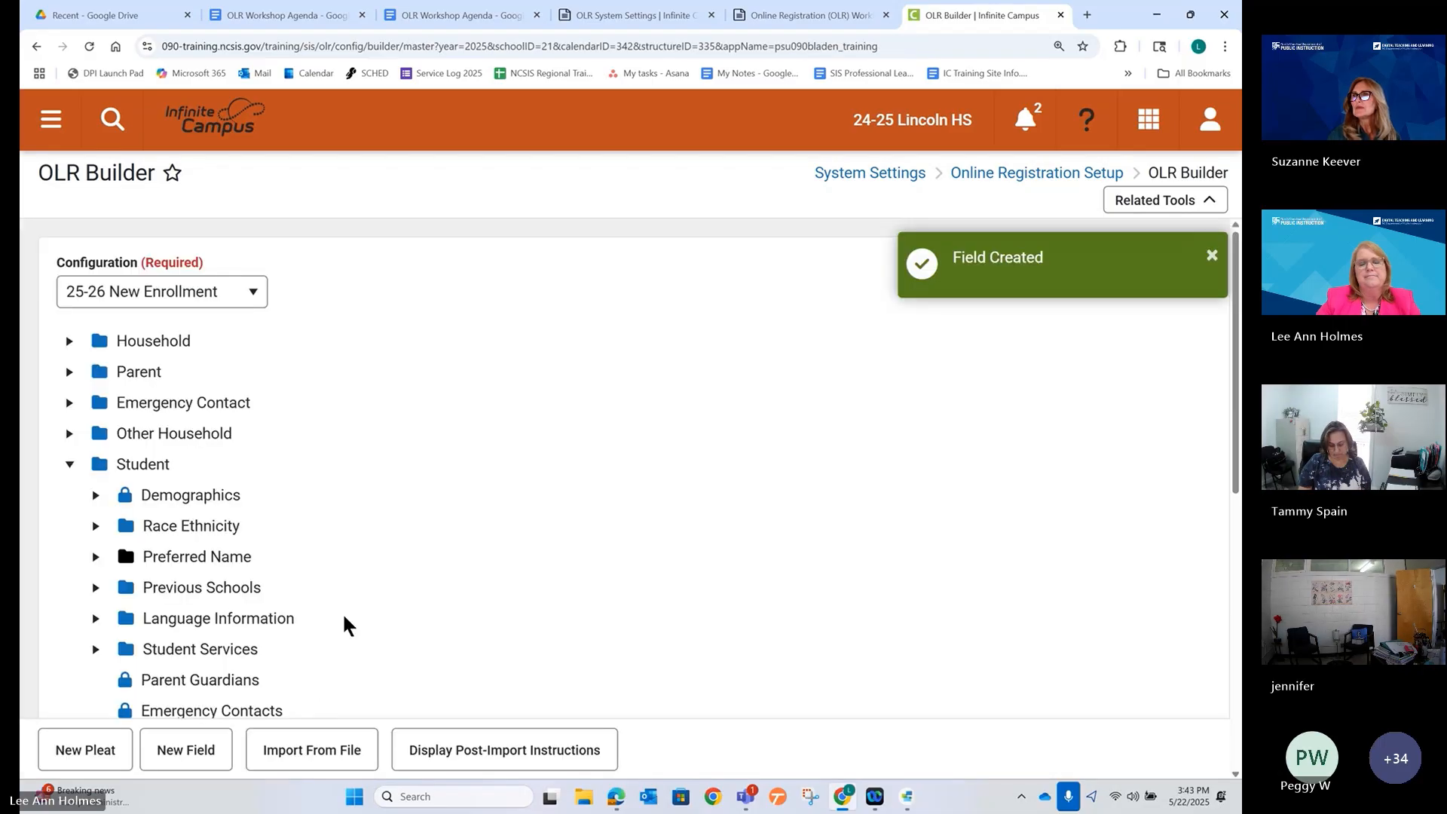
{"action": "scroll", "coordinate": [336, 608], "scroll_direction": "down", "scroll_amount": 5}
{"action": "scroll", "coordinate": [337, 616], "scroll_direction": "down", "scroll_amount": 3}
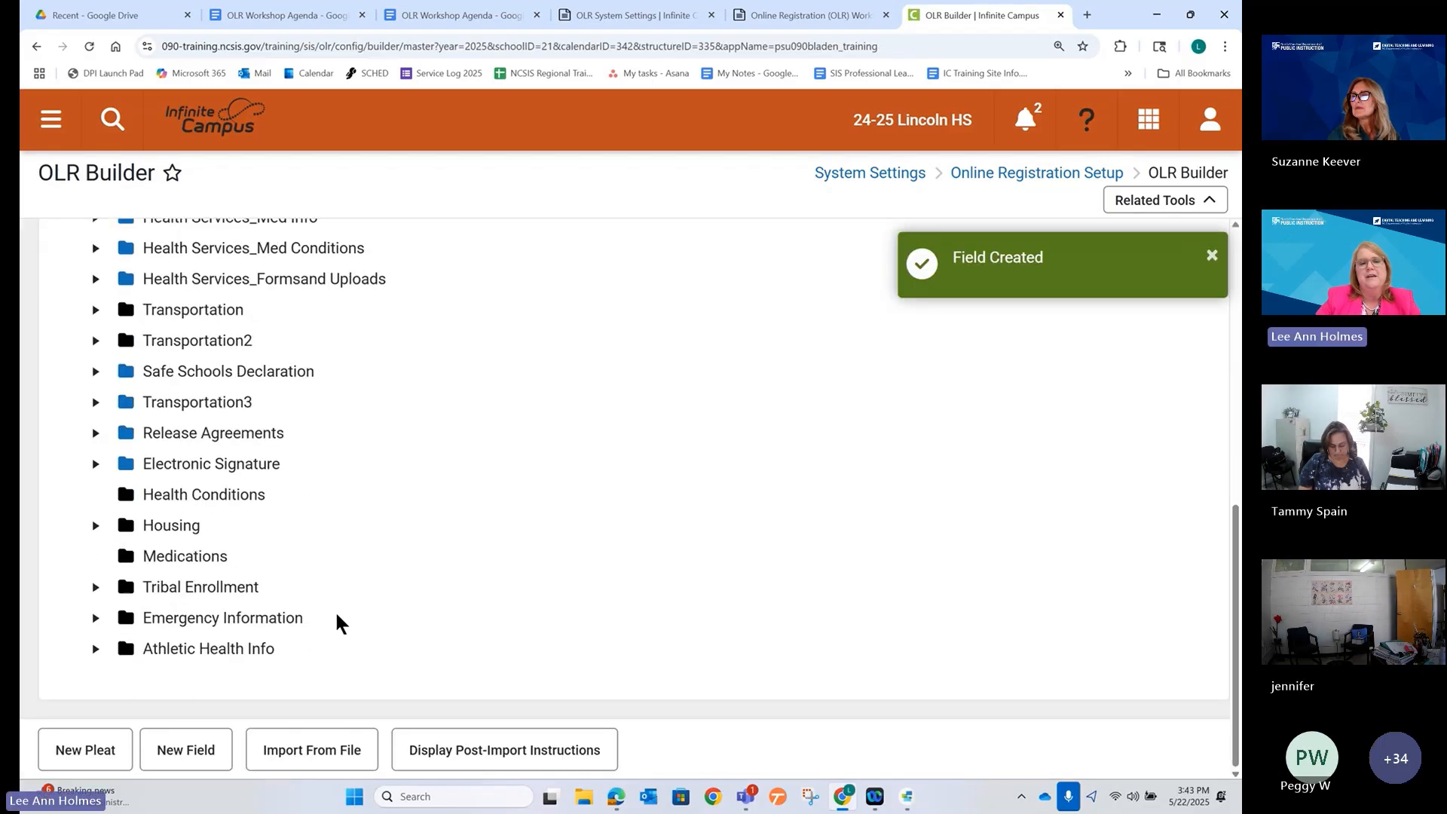
{"action": "left_click", "coordinate": [96, 404]}
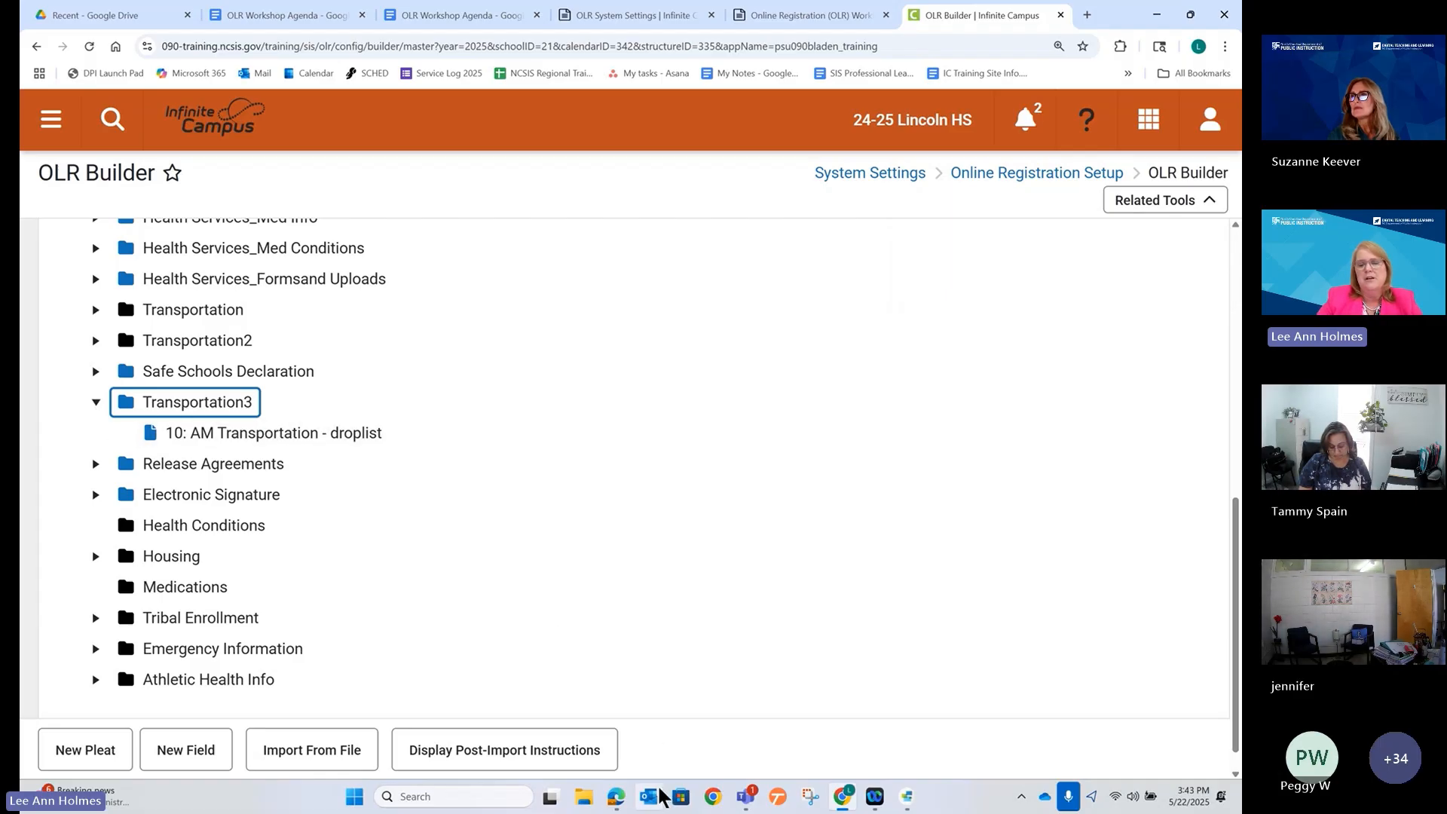
Reload the Online Registration preview page in Edge.
{"action": "left_click", "coordinate": [617, 797]}
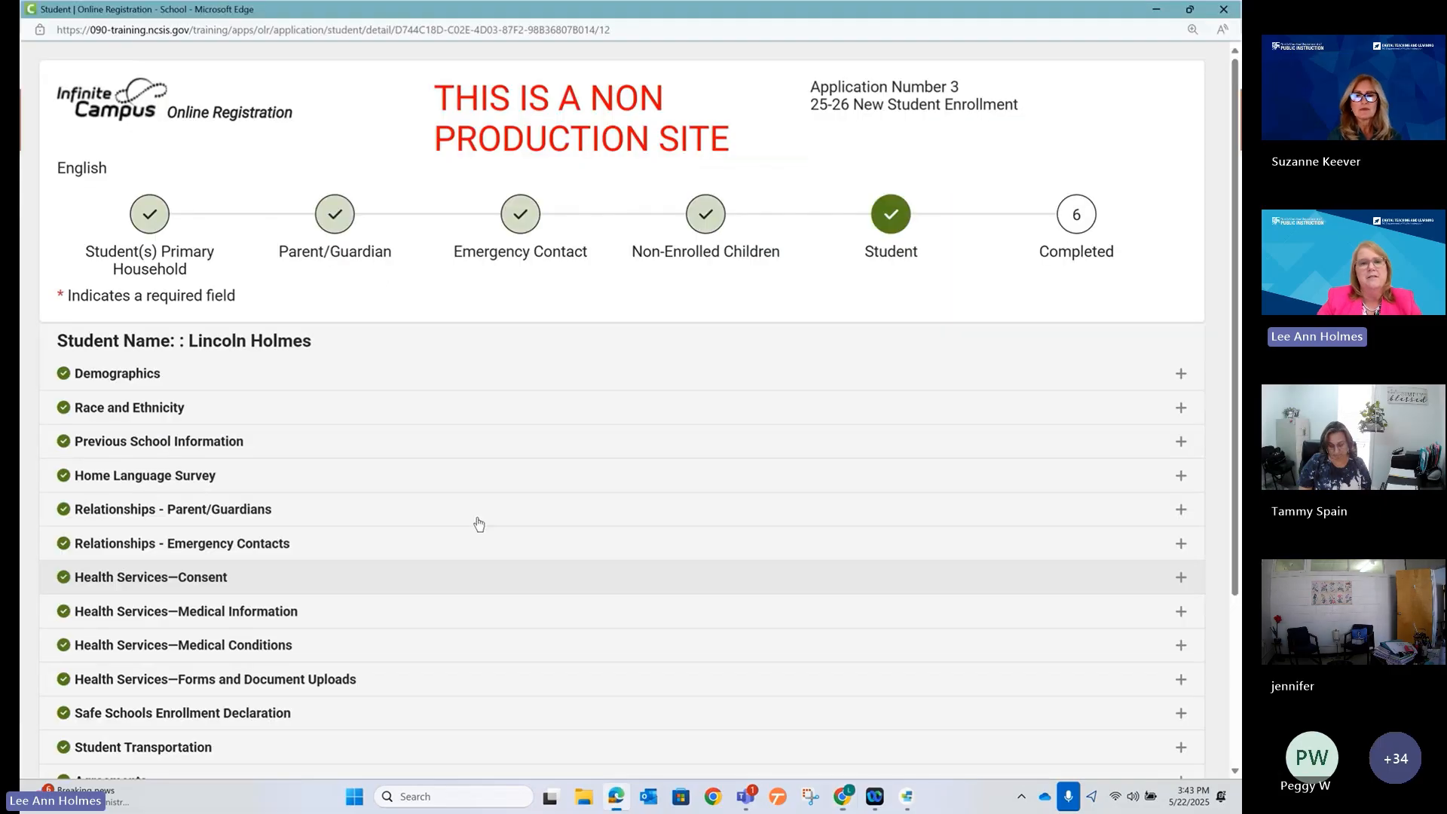
{"action": "left_click", "coordinate": [393, 30]}
{"action": "key", "text": "Return"}
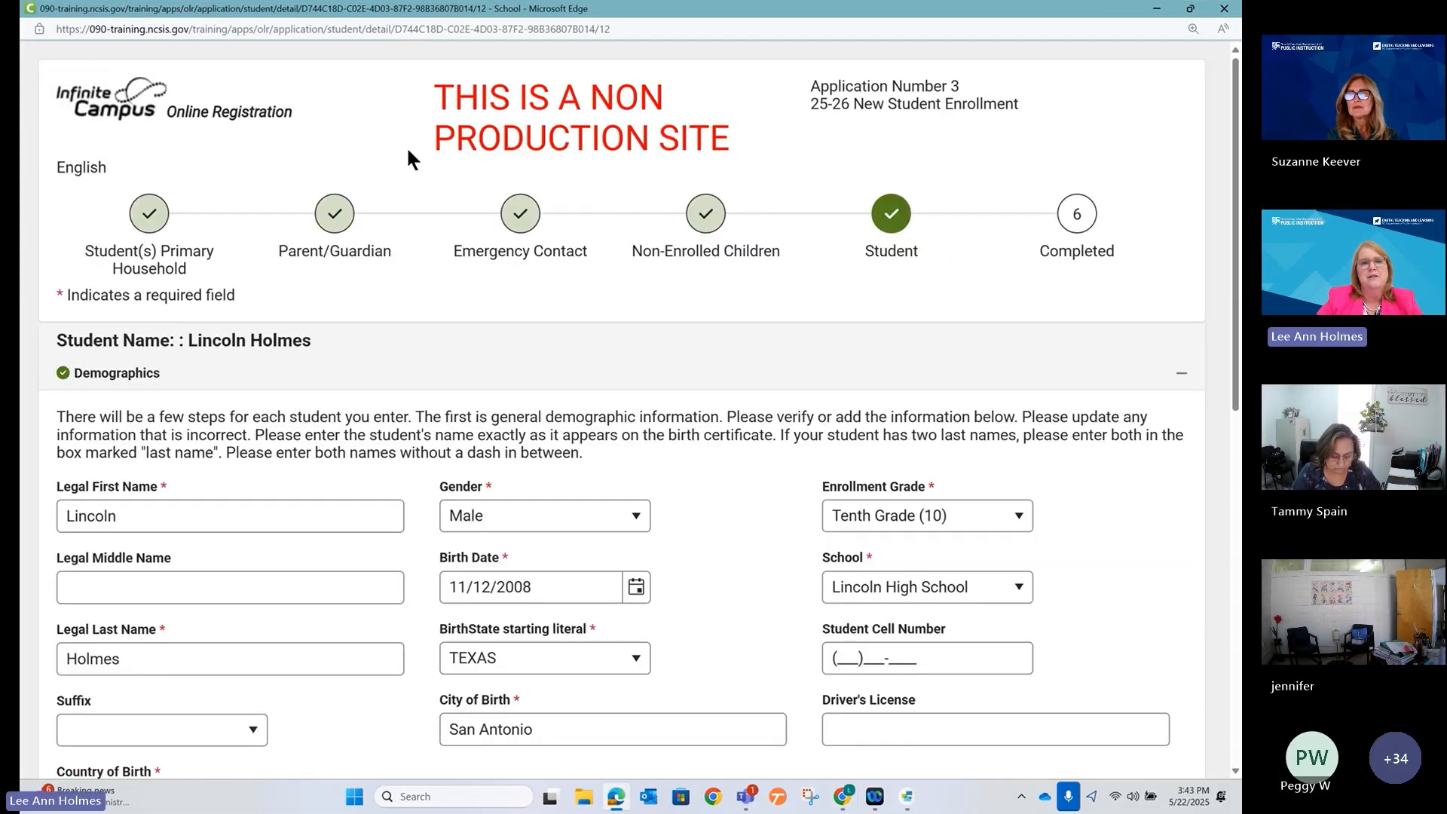
Open the preview's Student Transportation section and choose AM and PM for AM Transportation.
{"action": "left_click", "coordinate": [1181, 373]}
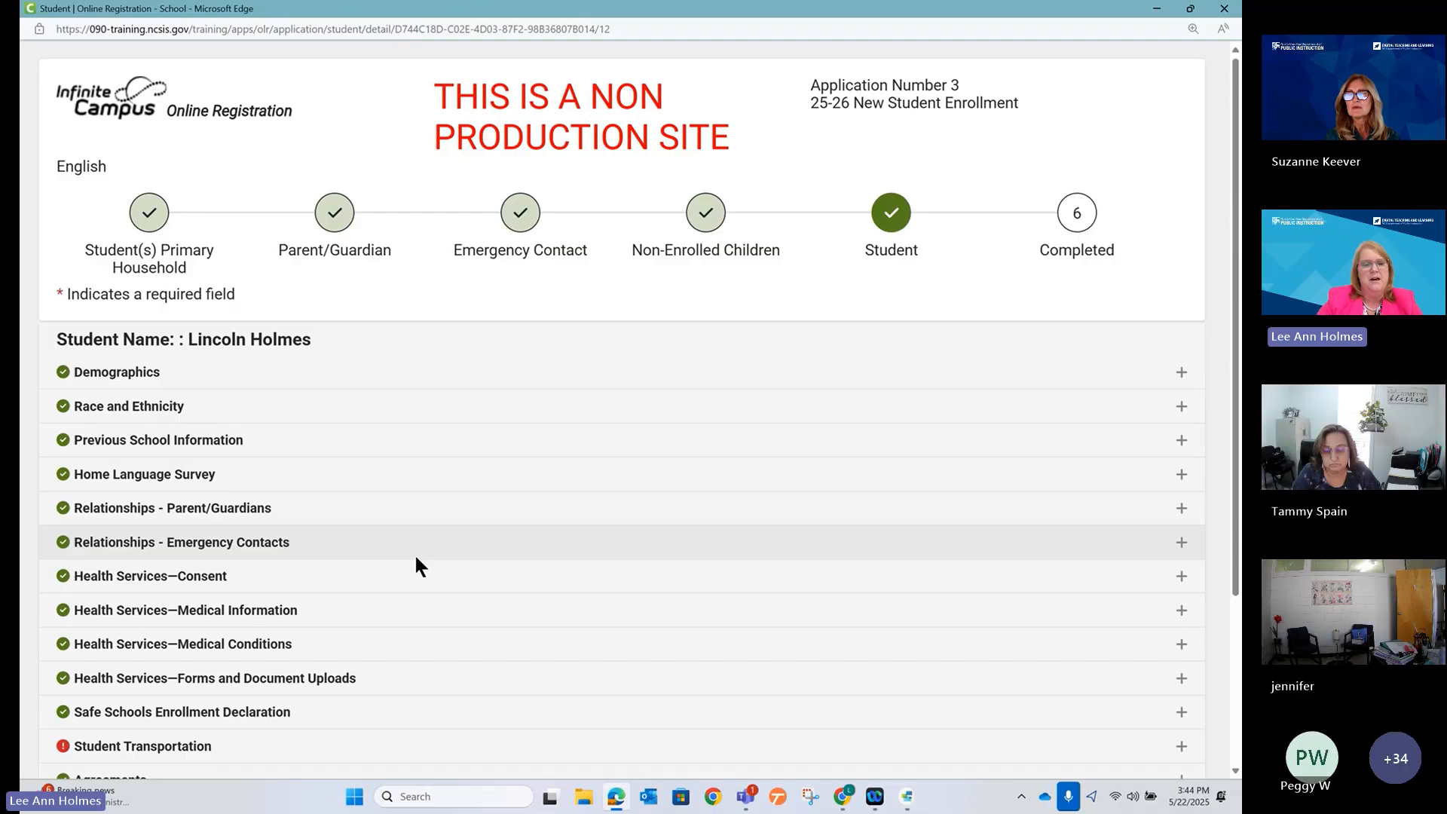
{"action": "scroll", "coordinate": [416, 559], "scroll_direction": "down", "scroll_amount": 3}
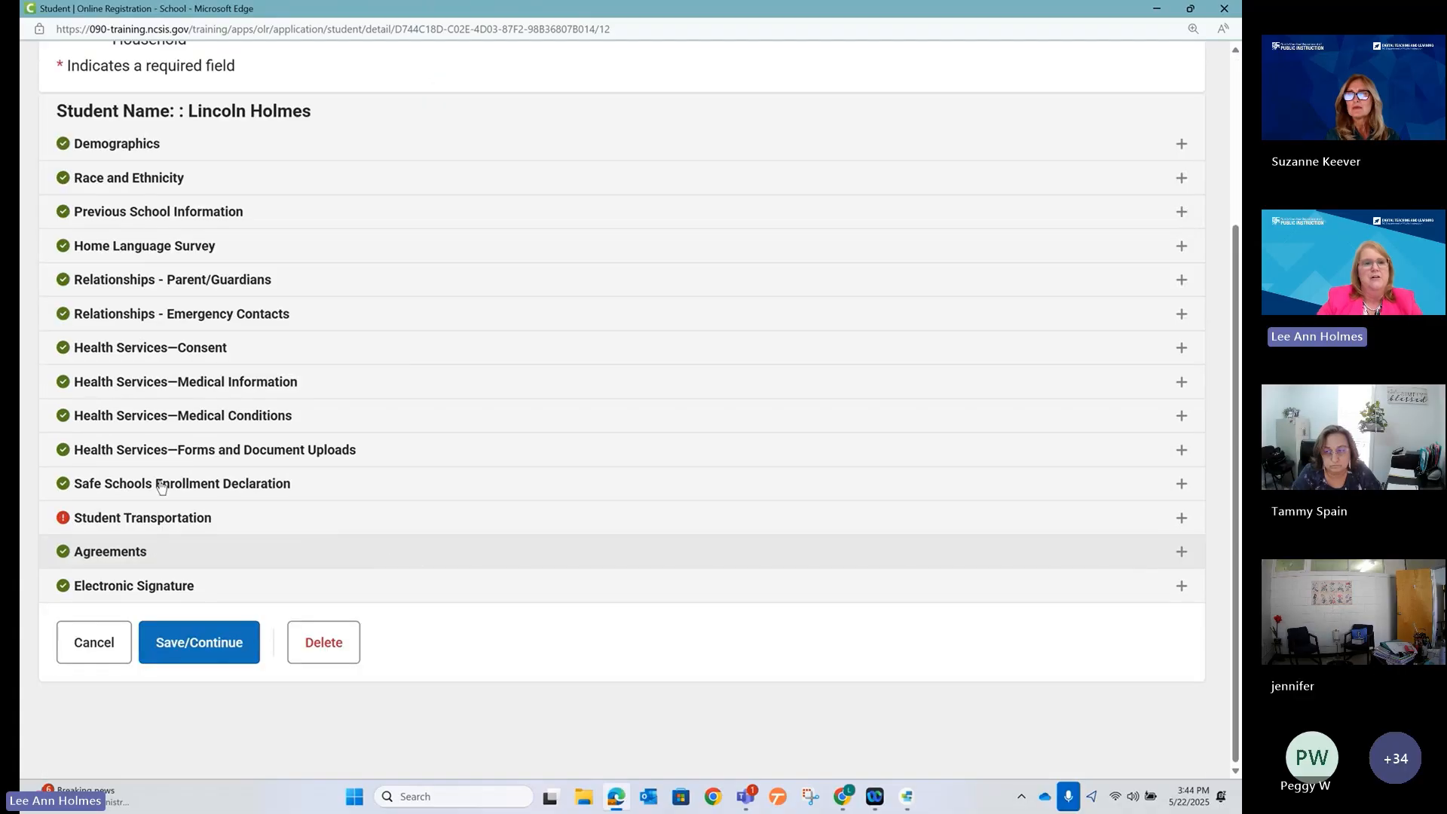
{"action": "left_click", "coordinate": [113, 520]}
{"action": "scroll", "coordinate": [113, 528], "scroll_direction": "down", "scroll_amount": 3}
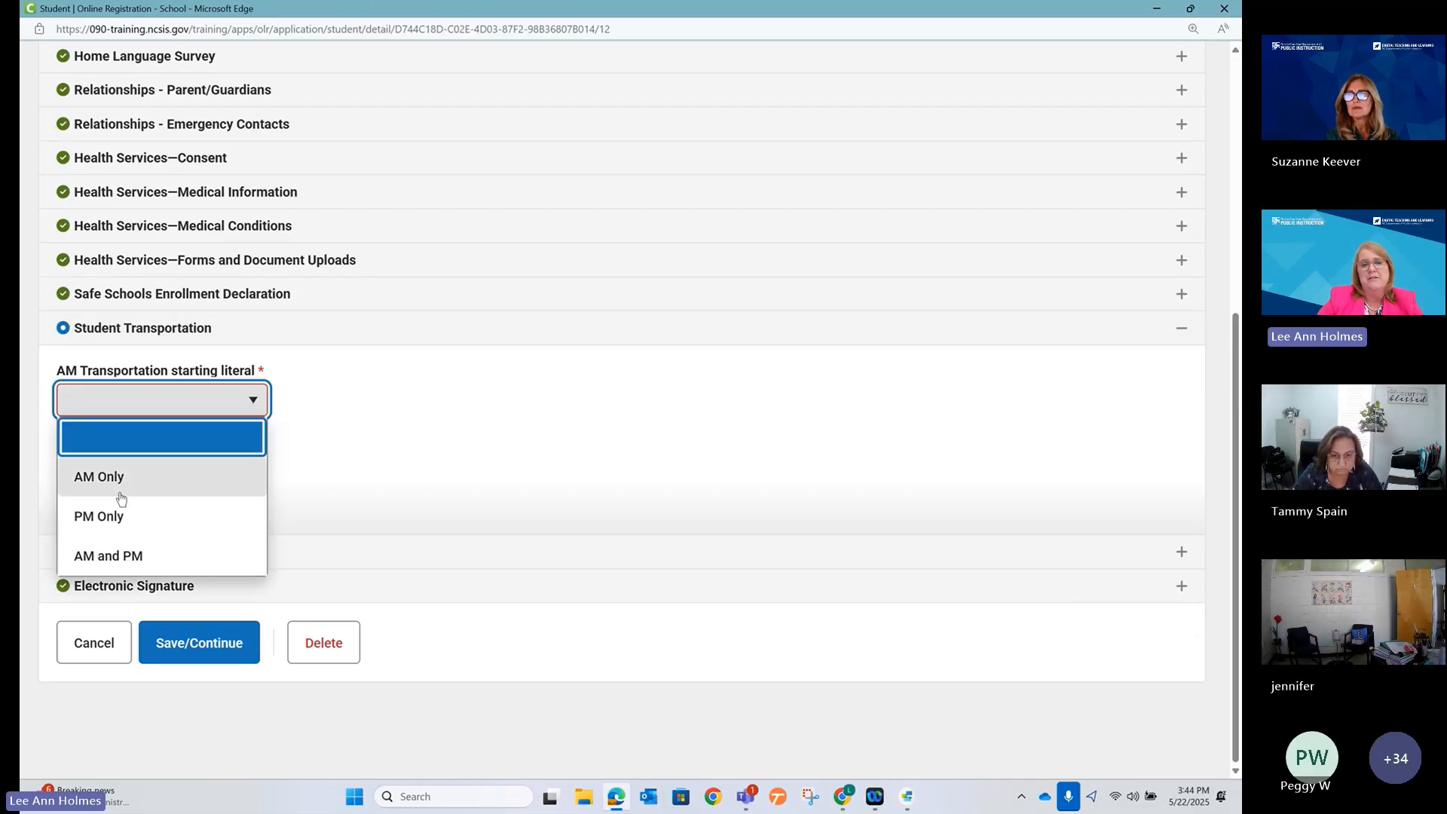
{"action": "left_click", "coordinate": [118, 563]}
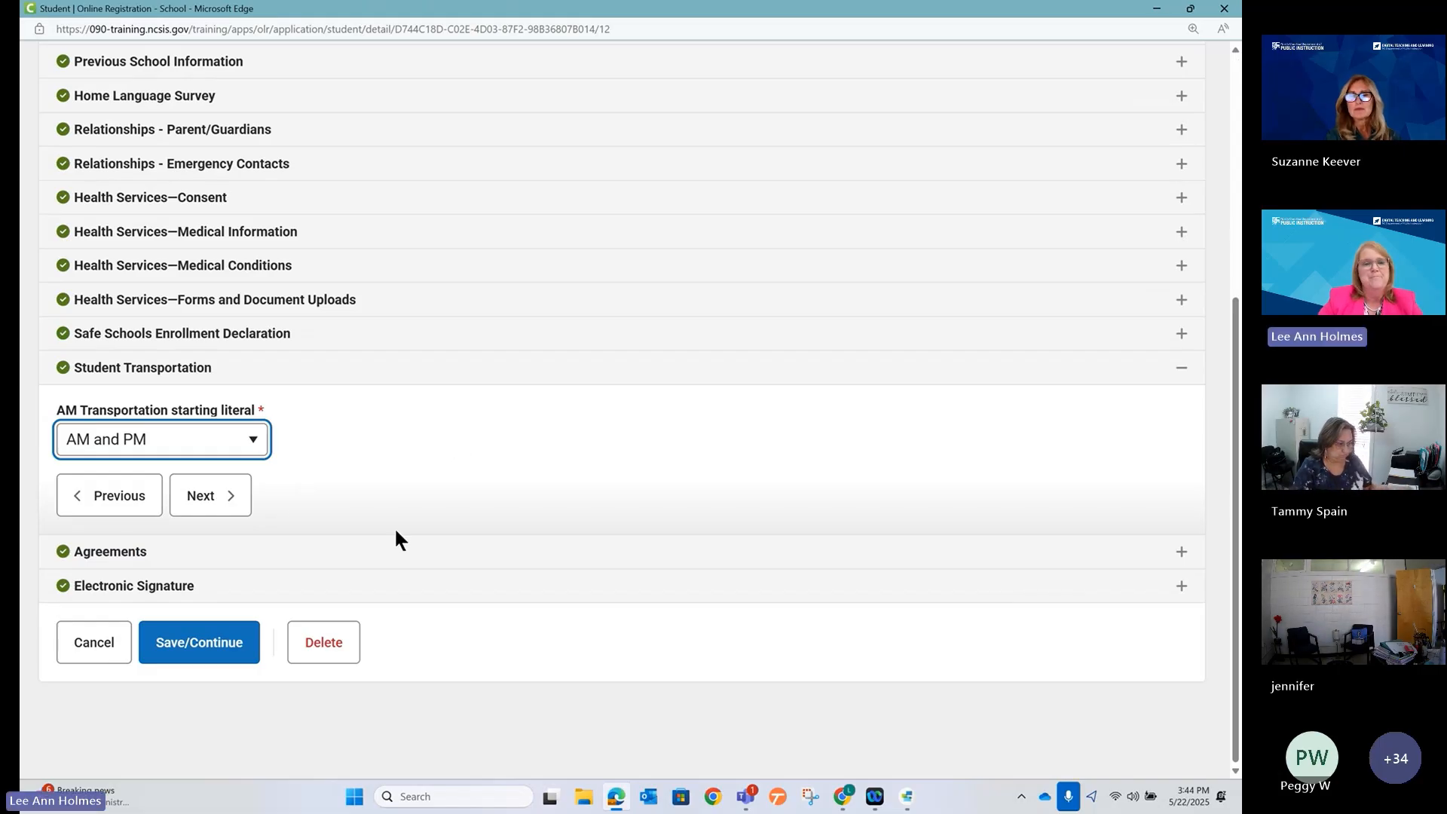
Cancel but stay on the page, review the AM Transportation choices, then minimize the preview.
{"action": "left_click", "coordinate": [80, 647]}
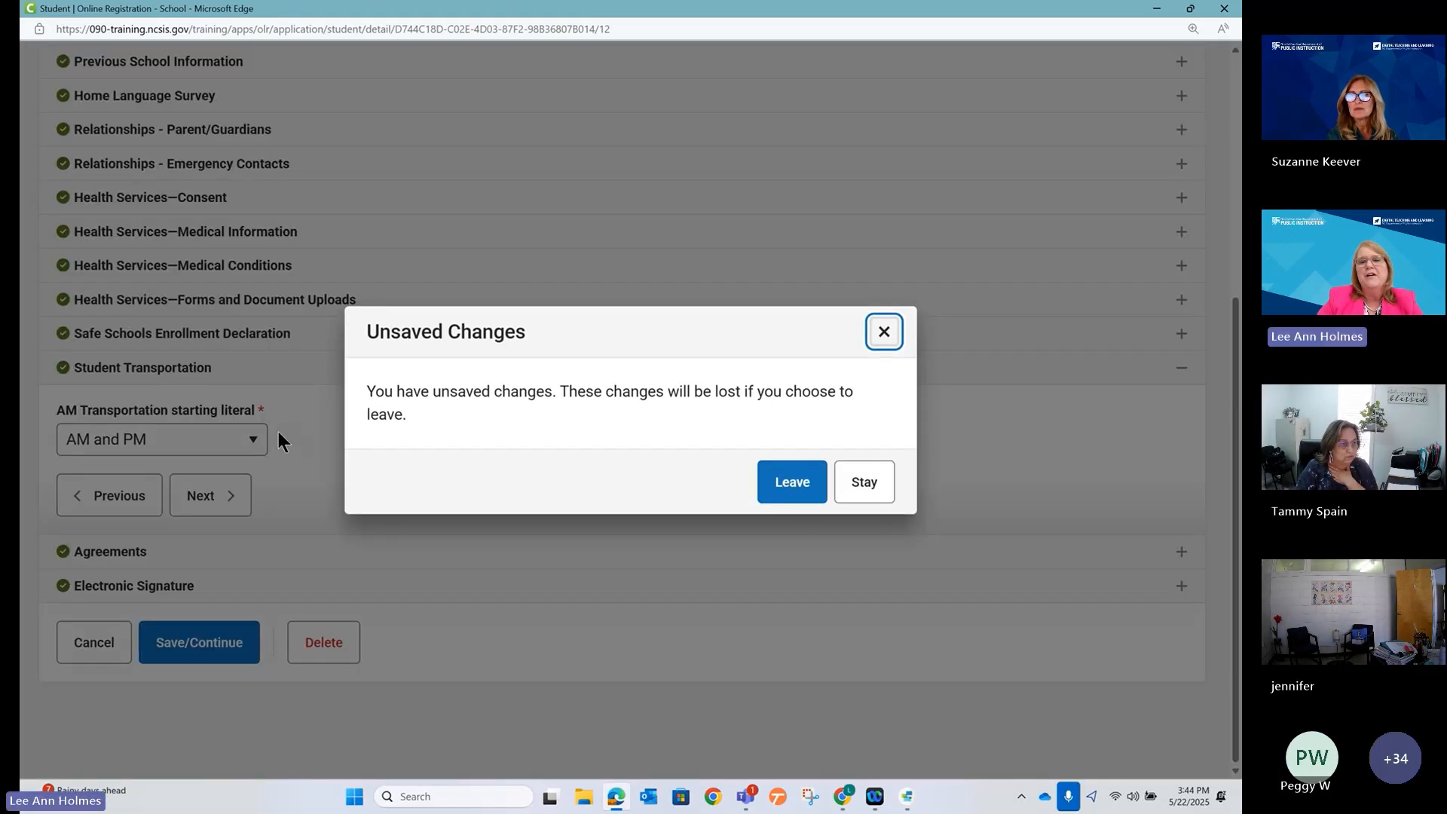
{"action": "left_click", "coordinate": [861, 486]}
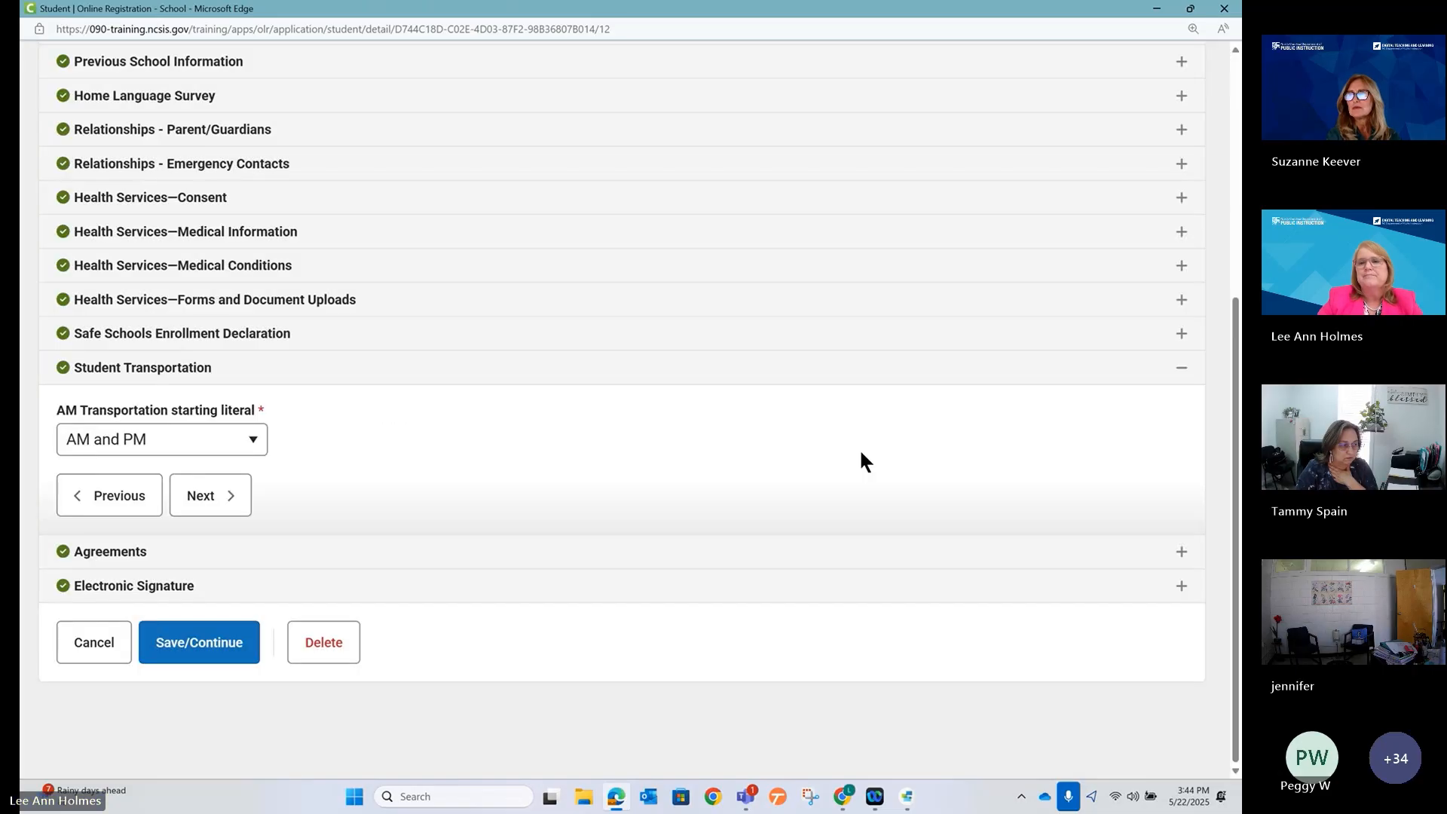
{"action": "left_click", "coordinate": [162, 441]}
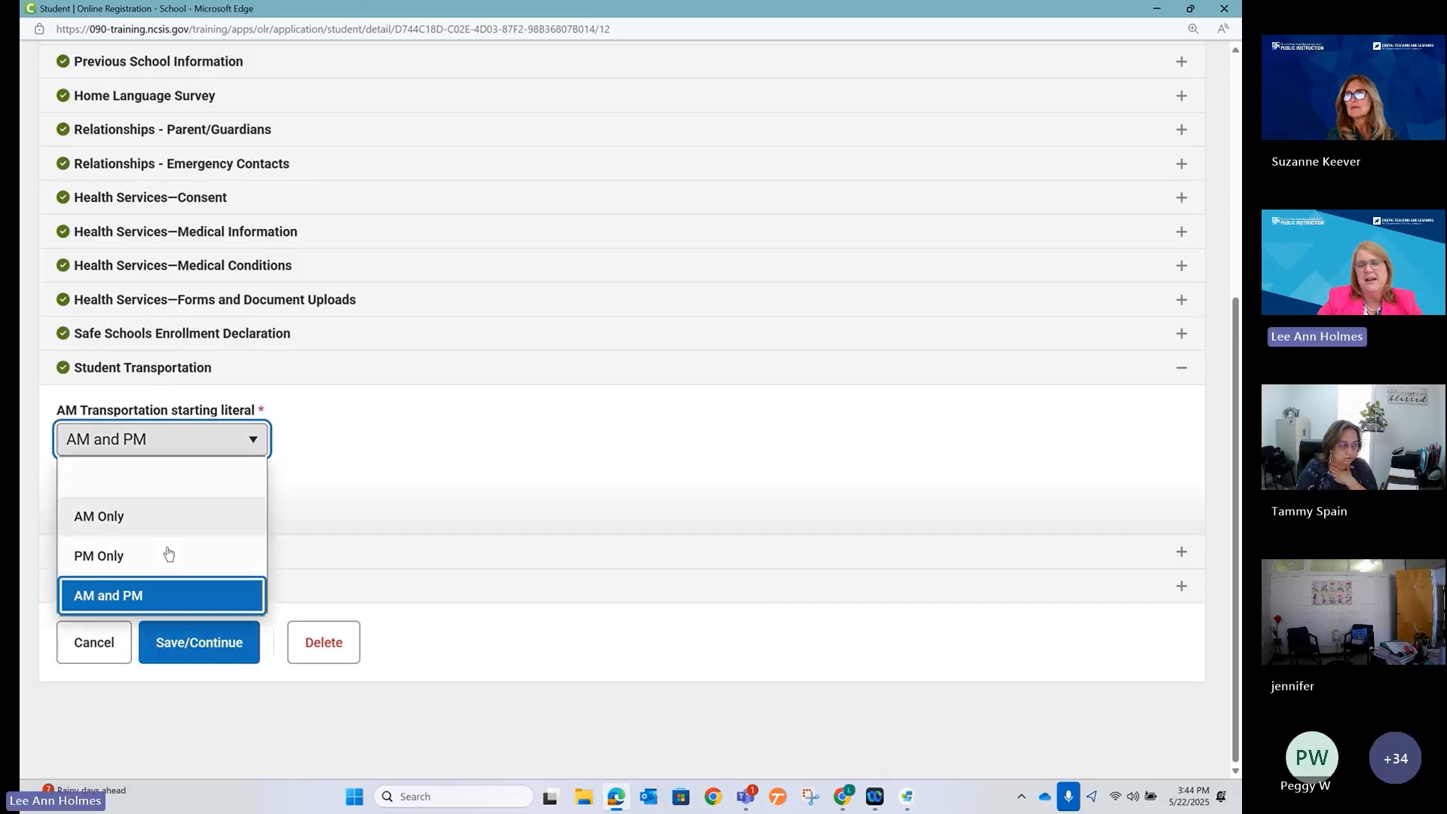
{"action": "left_click", "coordinate": [1157, 8]}
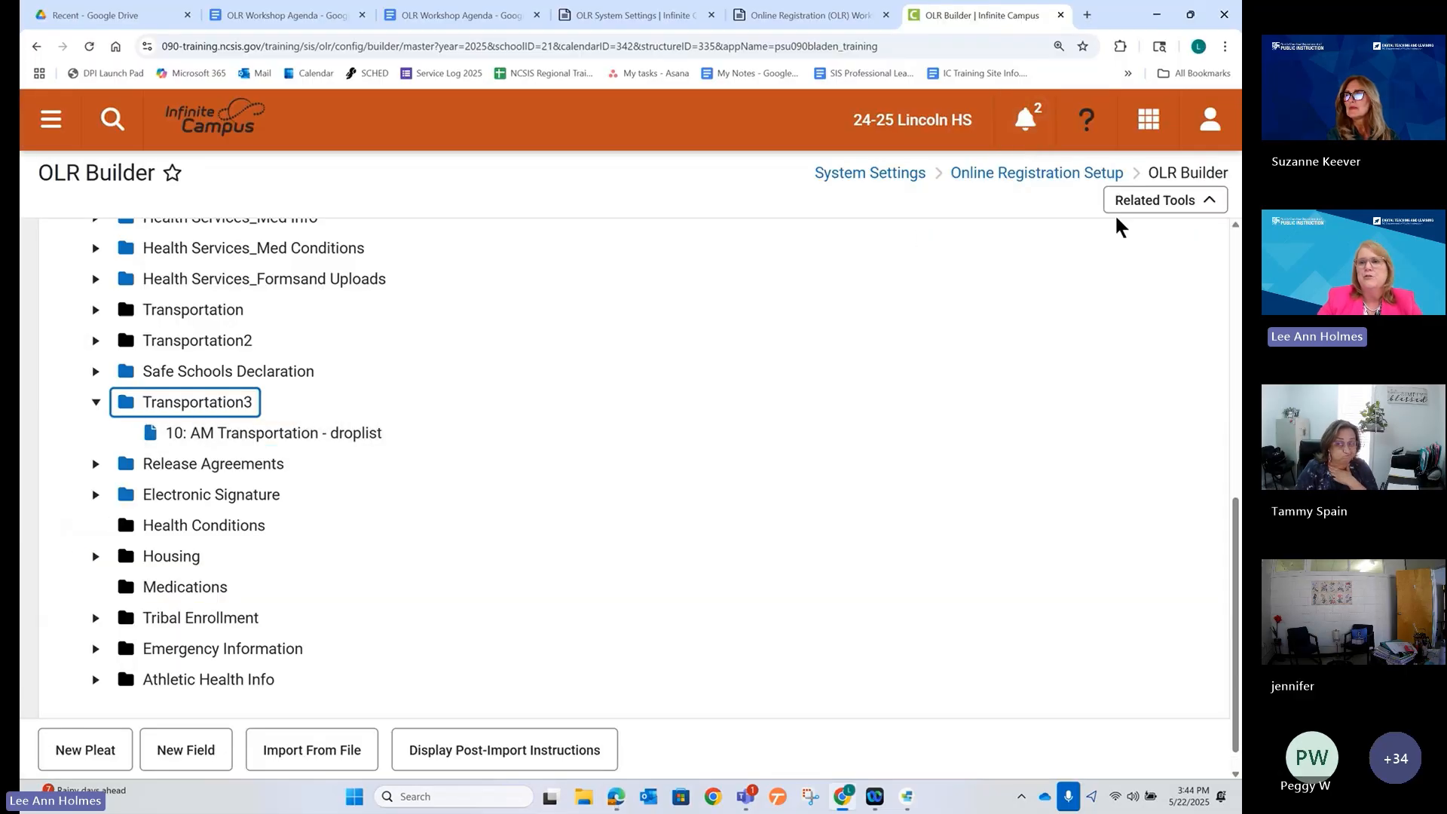
Go to the OLR Lists Bank from the Related Tools menu.
{"action": "left_click", "coordinate": [1153, 205]}
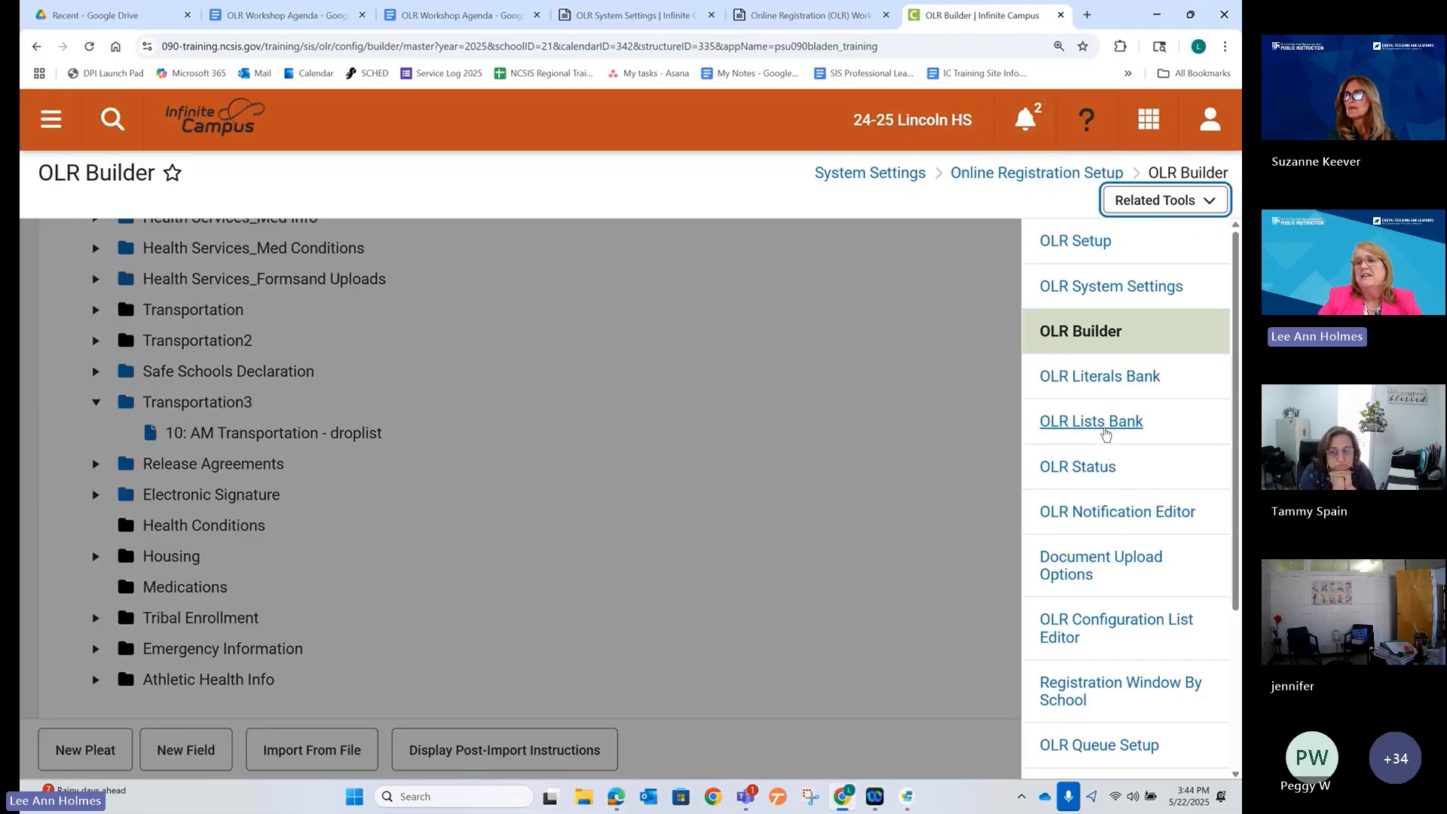
{"action": "left_click", "coordinate": [1101, 422]}
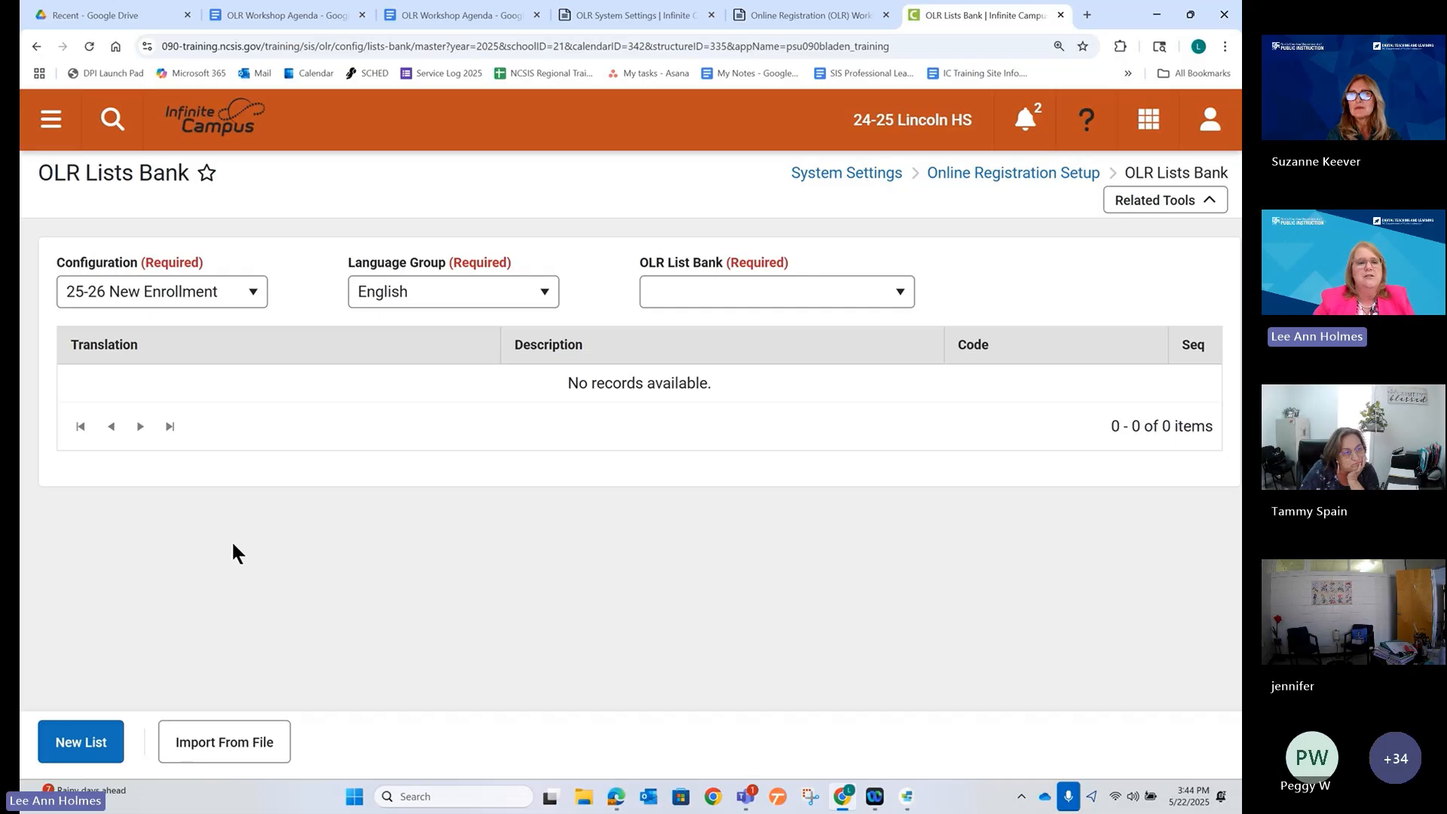
Start a new list under the 25-26 New Enrollment configuration.
{"action": "left_click", "coordinate": [81, 743]}
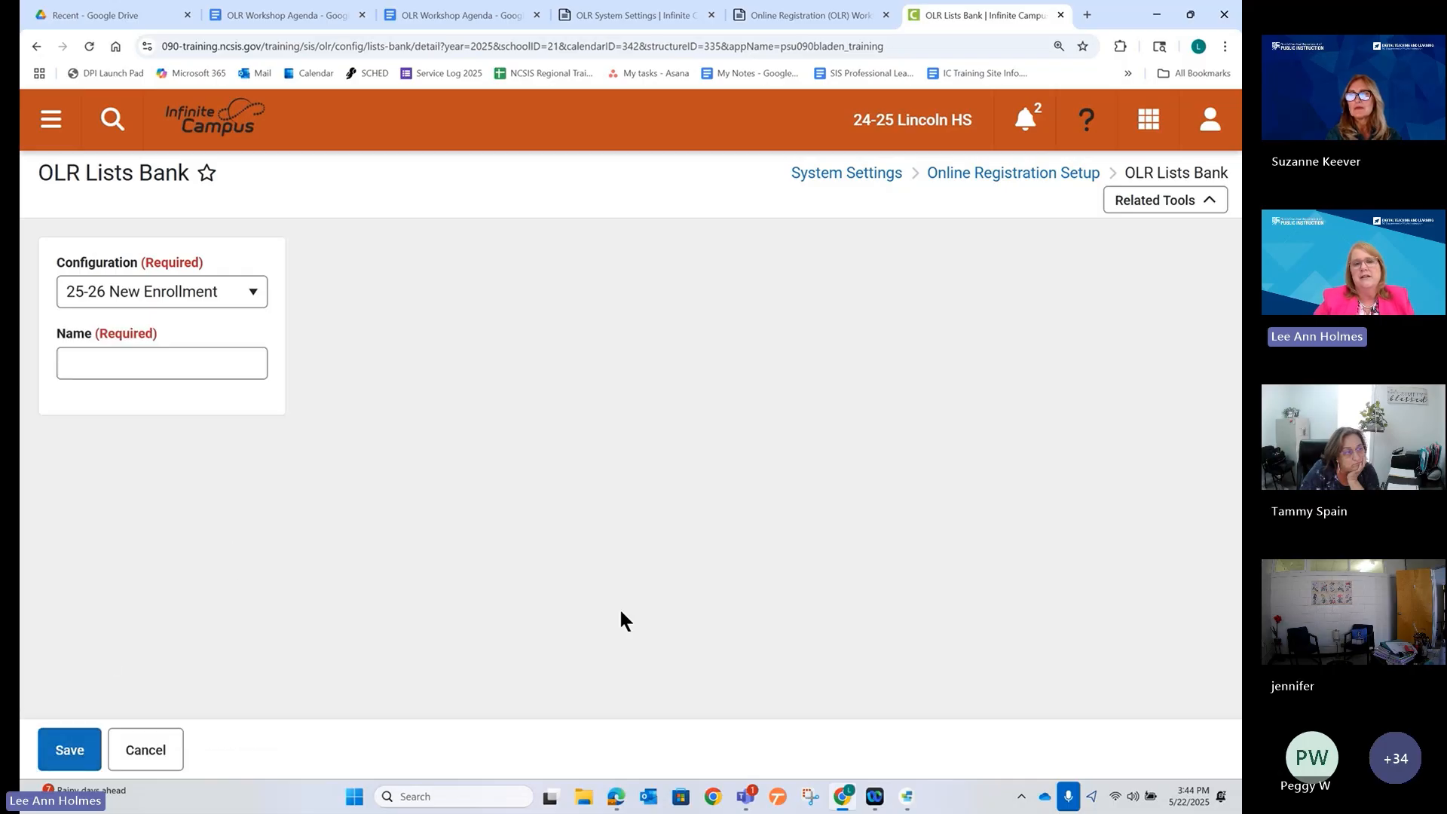
{"action": "left_click", "coordinate": [243, 294]}
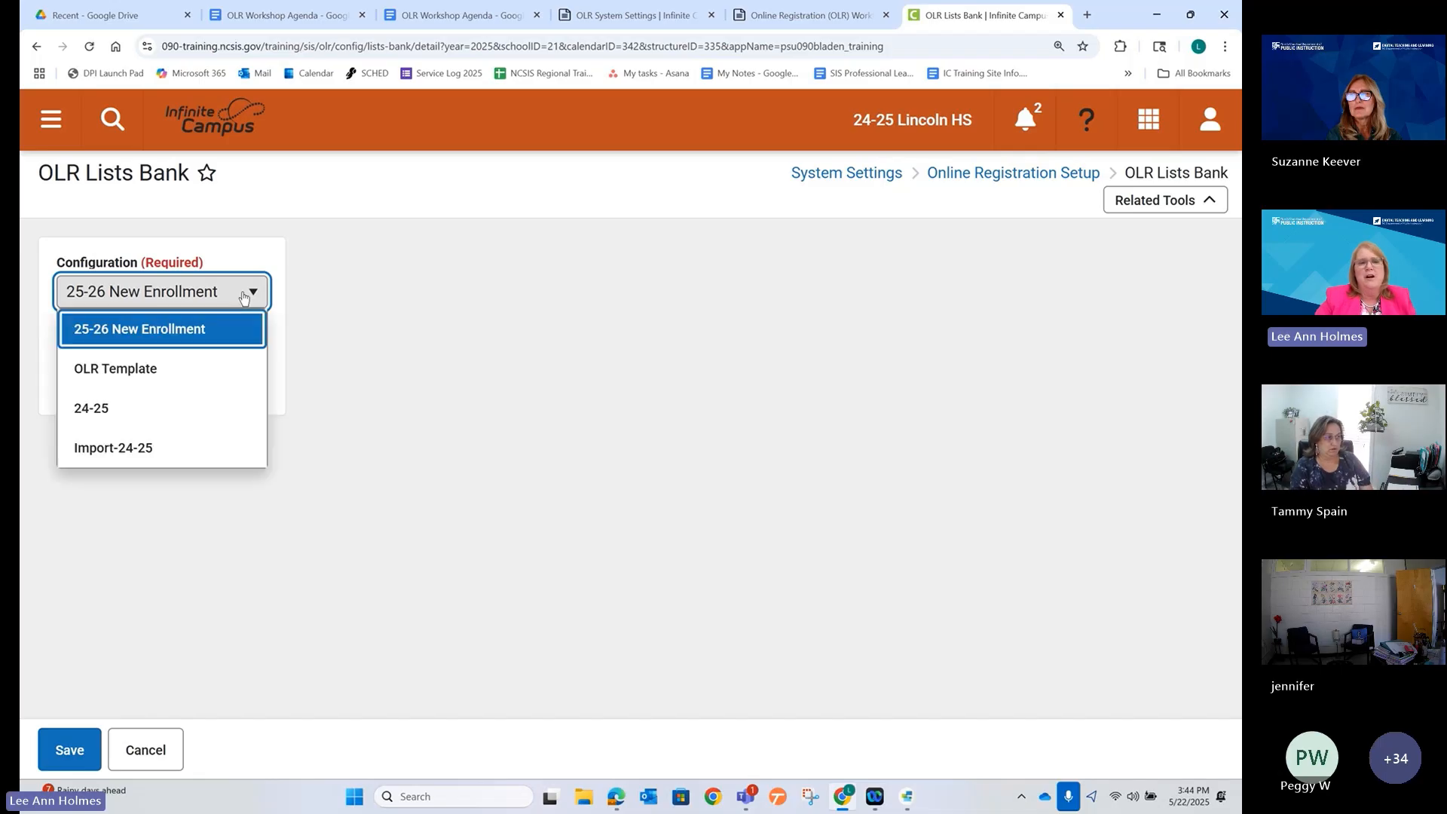
{"action": "left_click", "coordinate": [185, 332]}
Name the list 'transportaion_choices' and save it.
{"action": "left_click", "coordinate": [194, 368]}
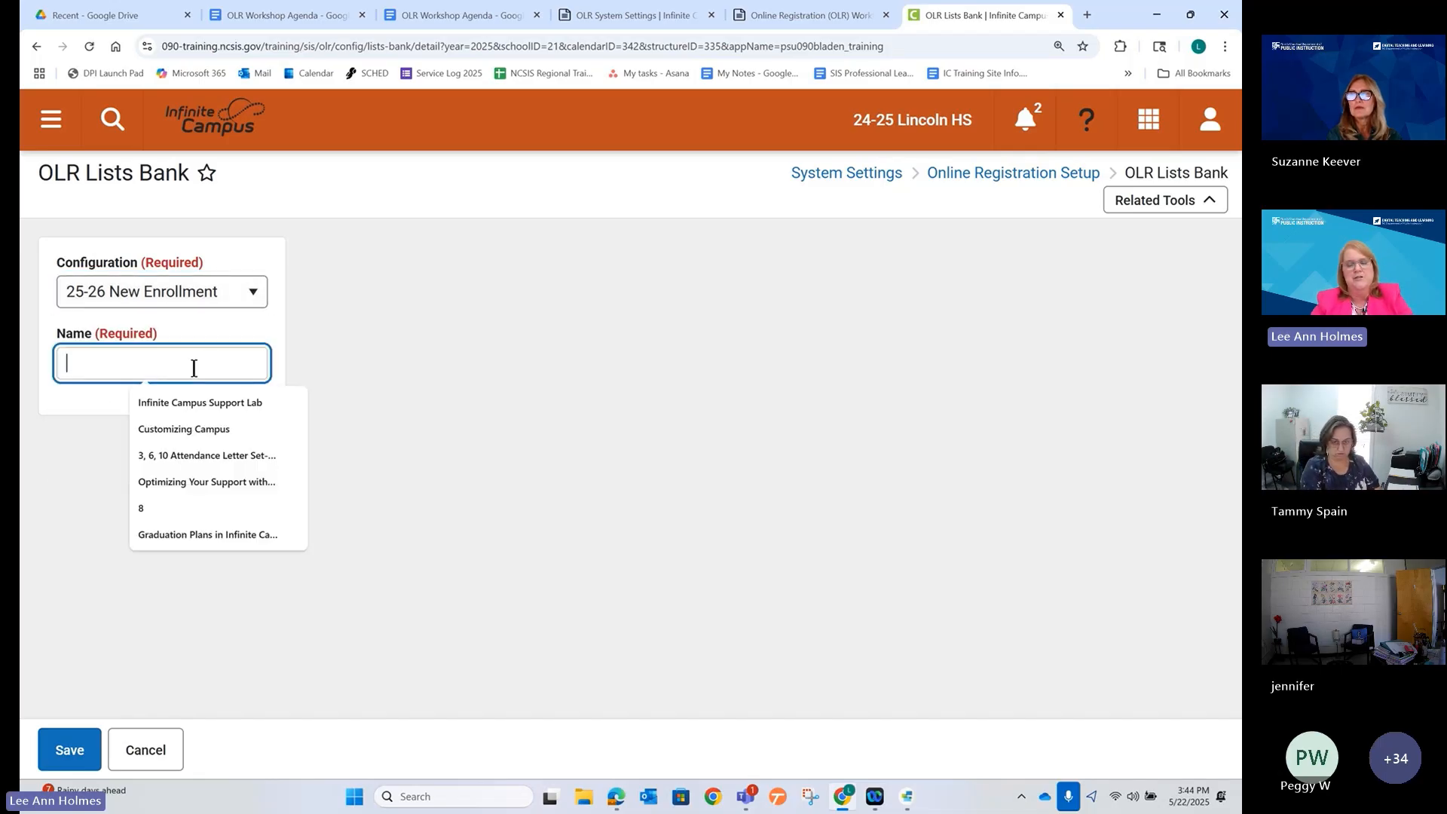
{"action": "type", "text": "Thi"}
{"action": "key", "text": "BackSpace"}
{"action": "key", "text": "BackSpace"}
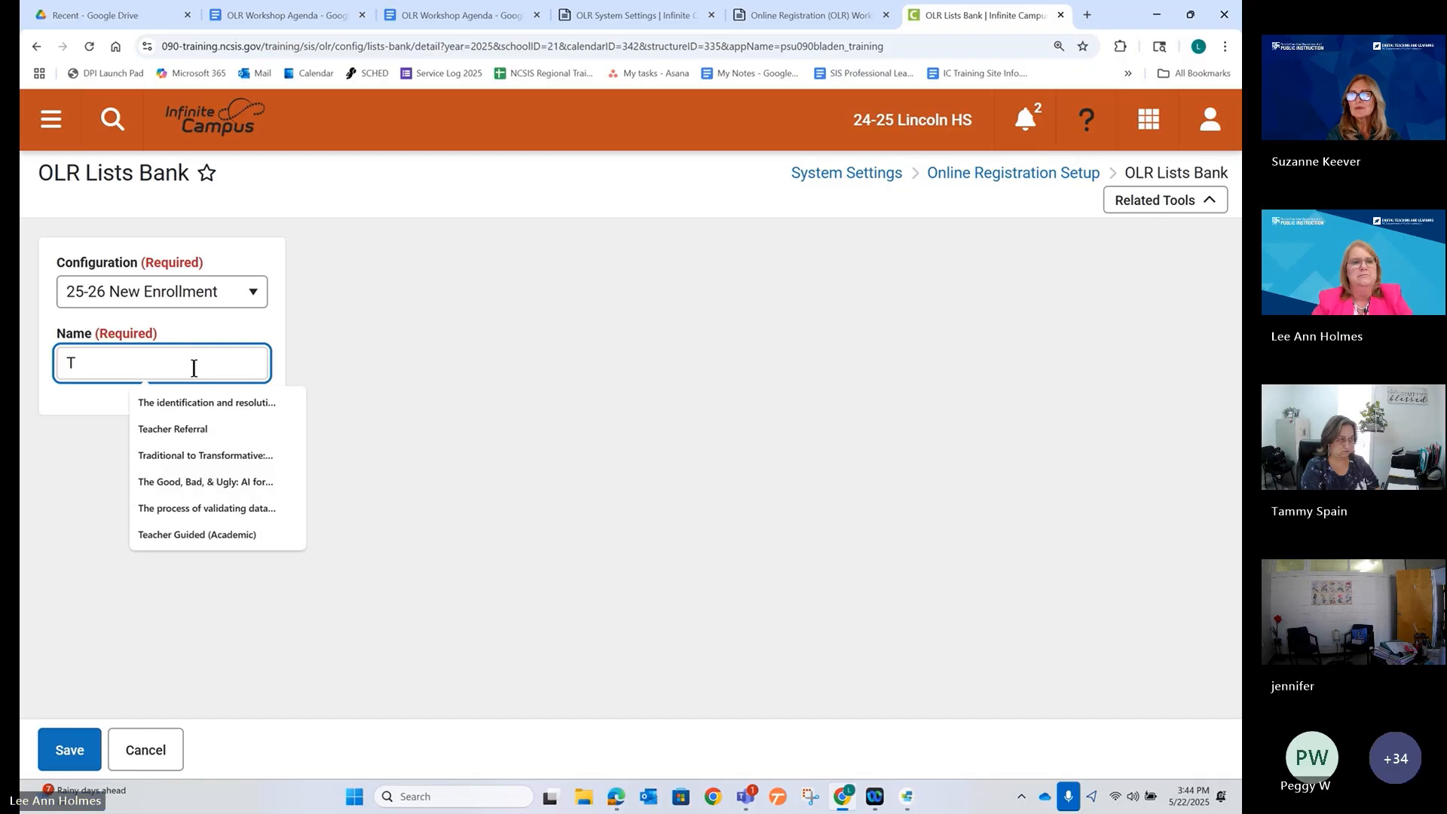
{"action": "type", "text": "ranspo"}
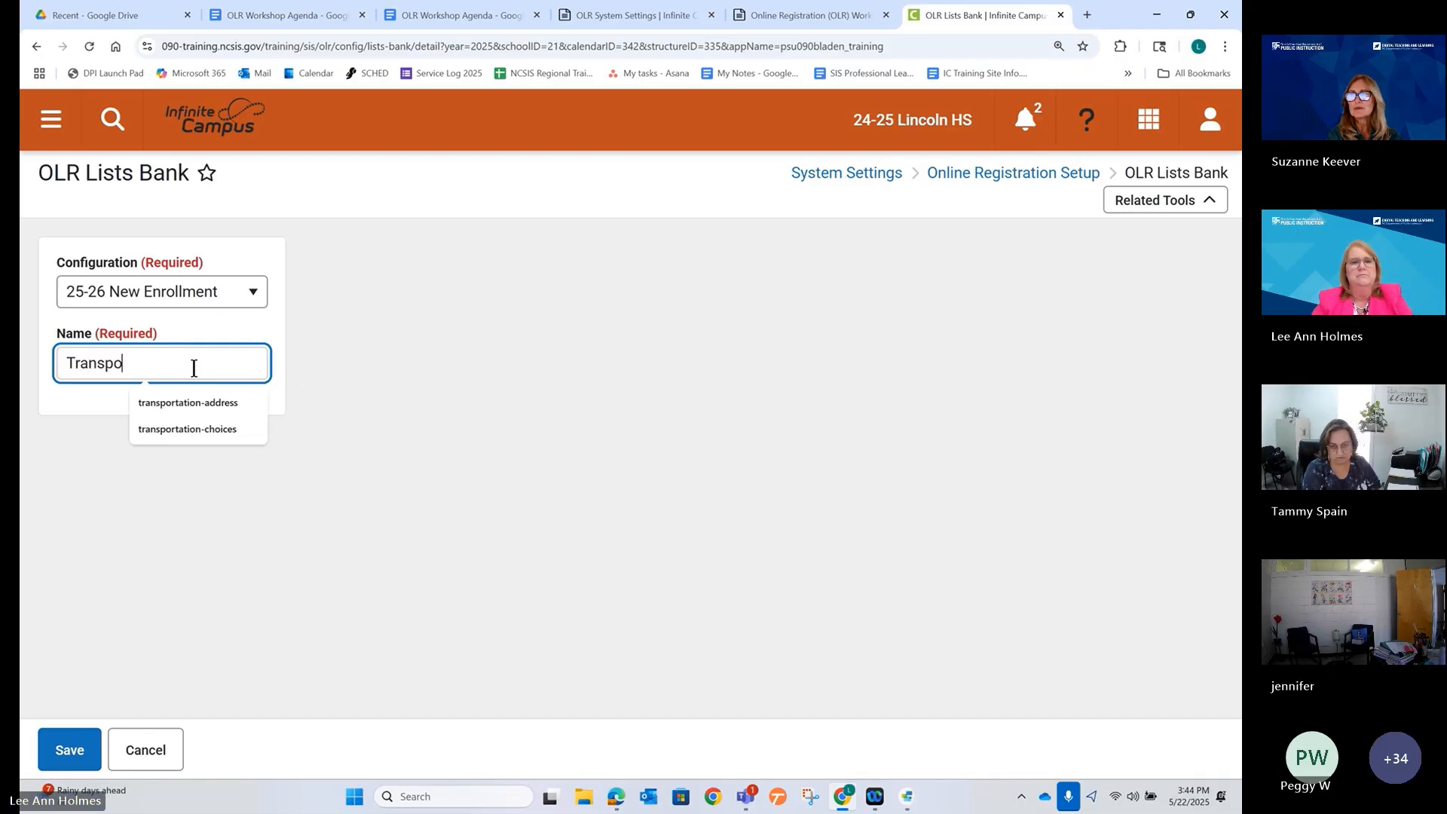
{"action": "type", "text": "rtaion_choices"}
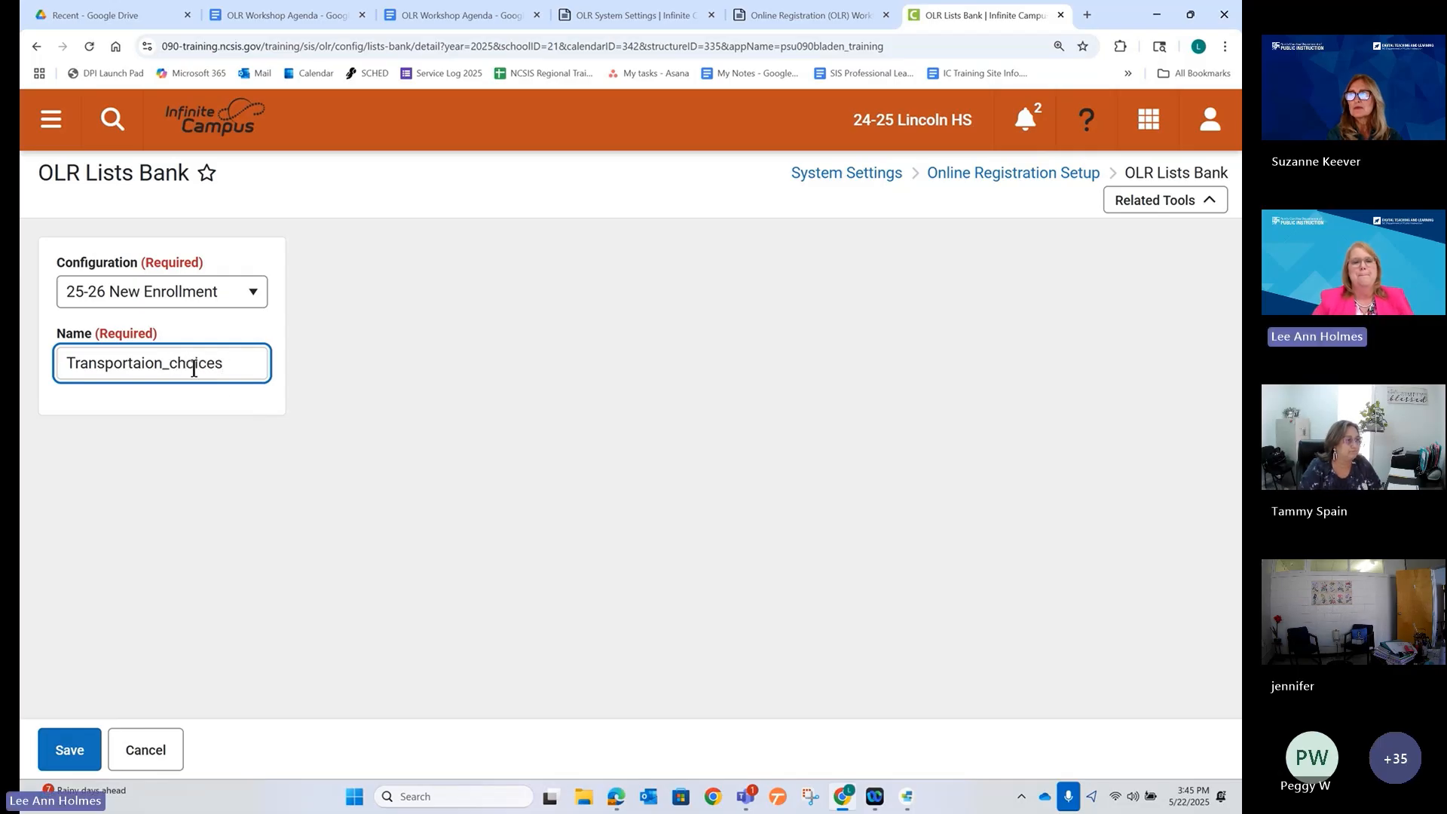
{"action": "left_click", "coordinate": [216, 413]}
{"action": "left_click", "coordinate": [77, 364]}
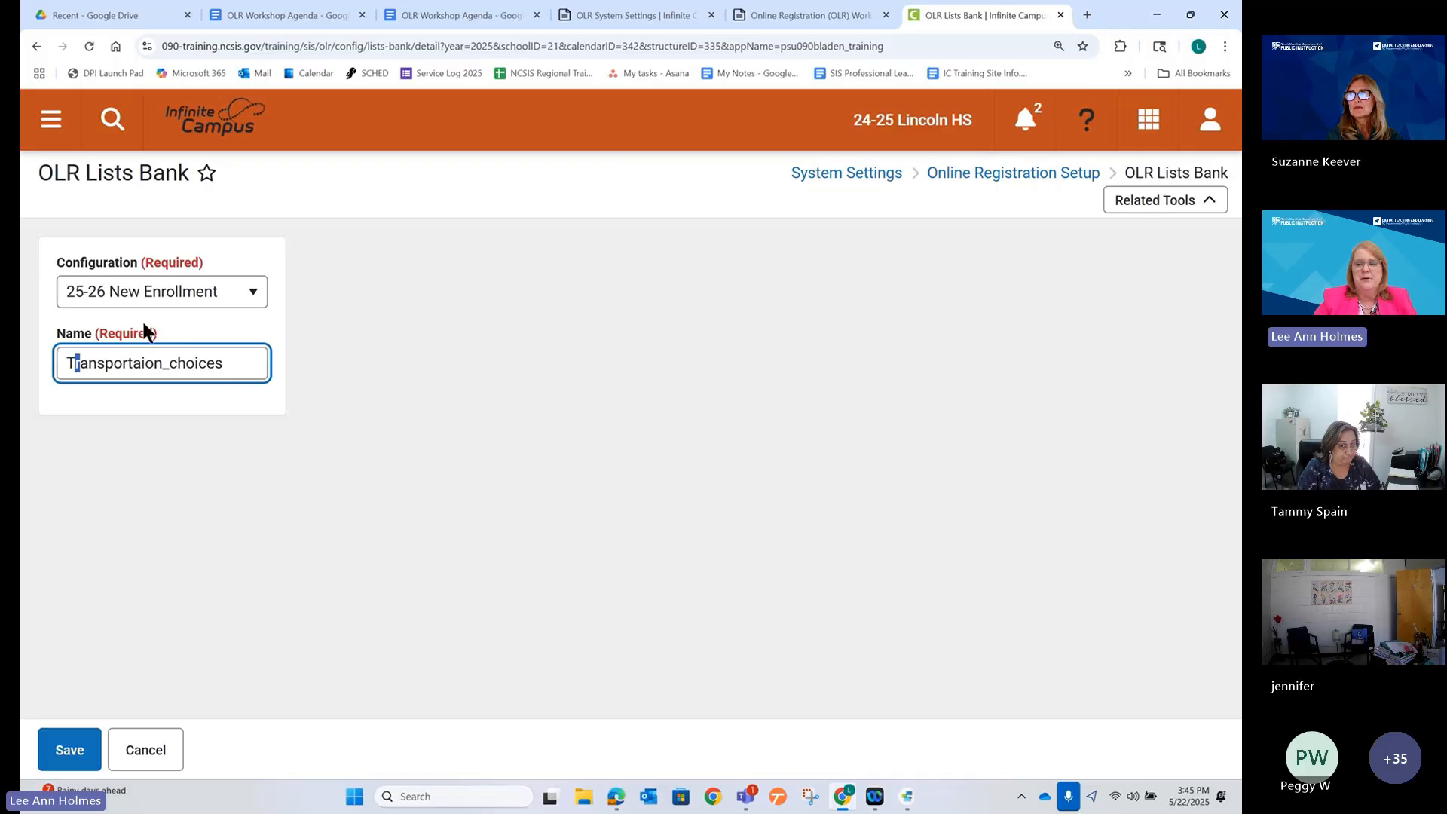
{"action": "key", "text": "BackSpace"}
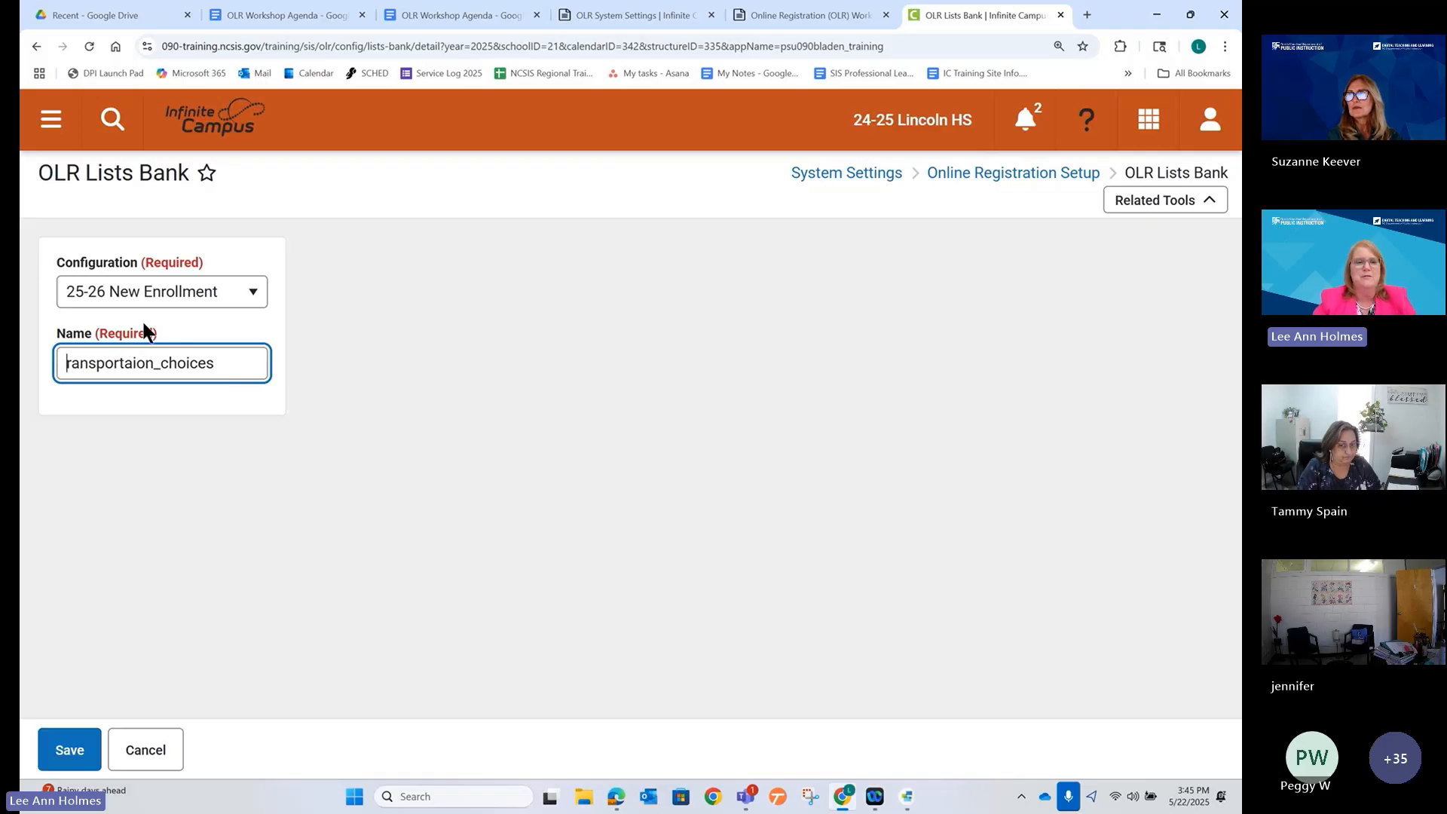
{"action": "type", "text": "t"}
{"action": "left_click", "coordinate": [206, 448]}
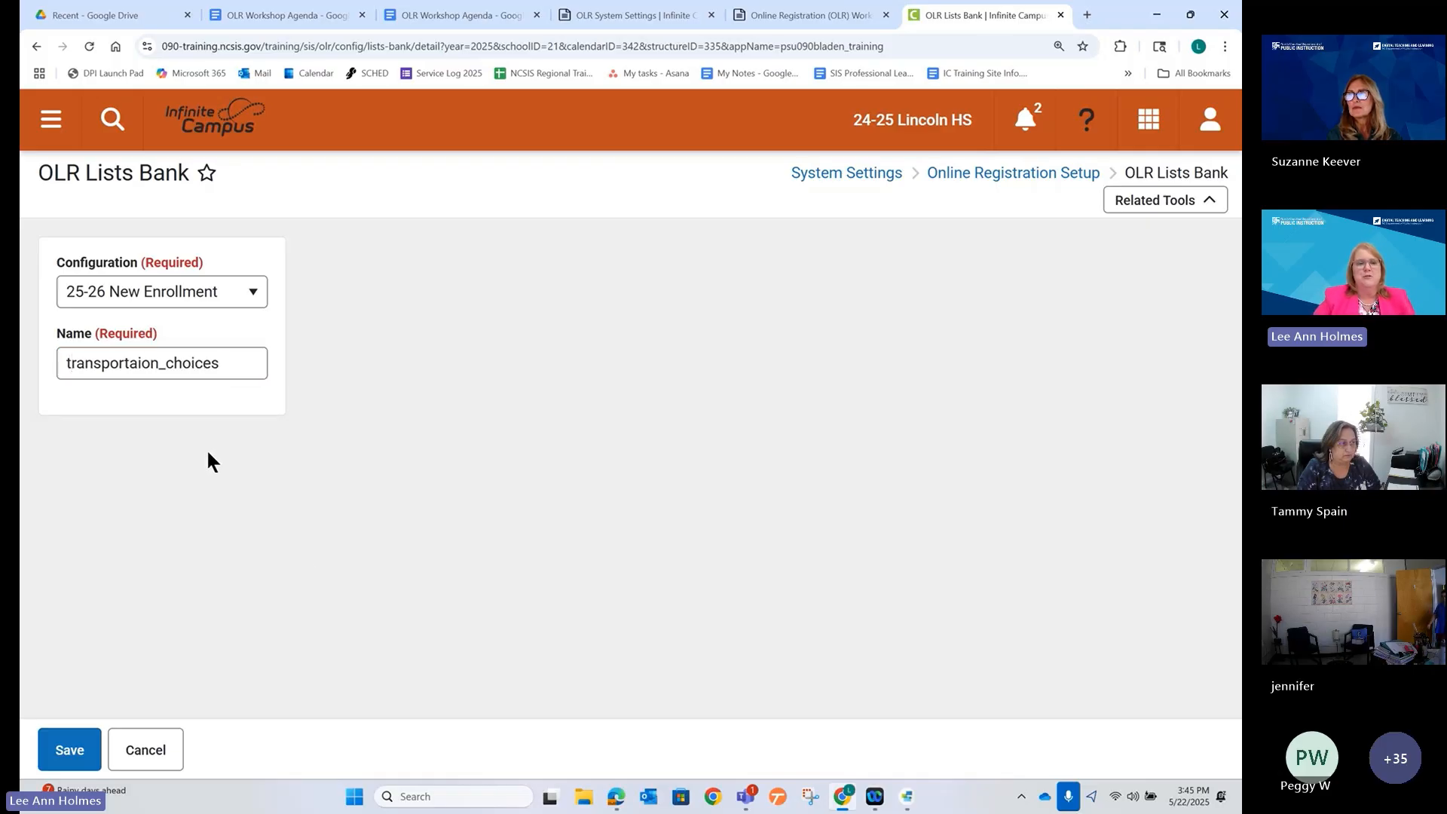
{"action": "left_click", "coordinate": [70, 750]}
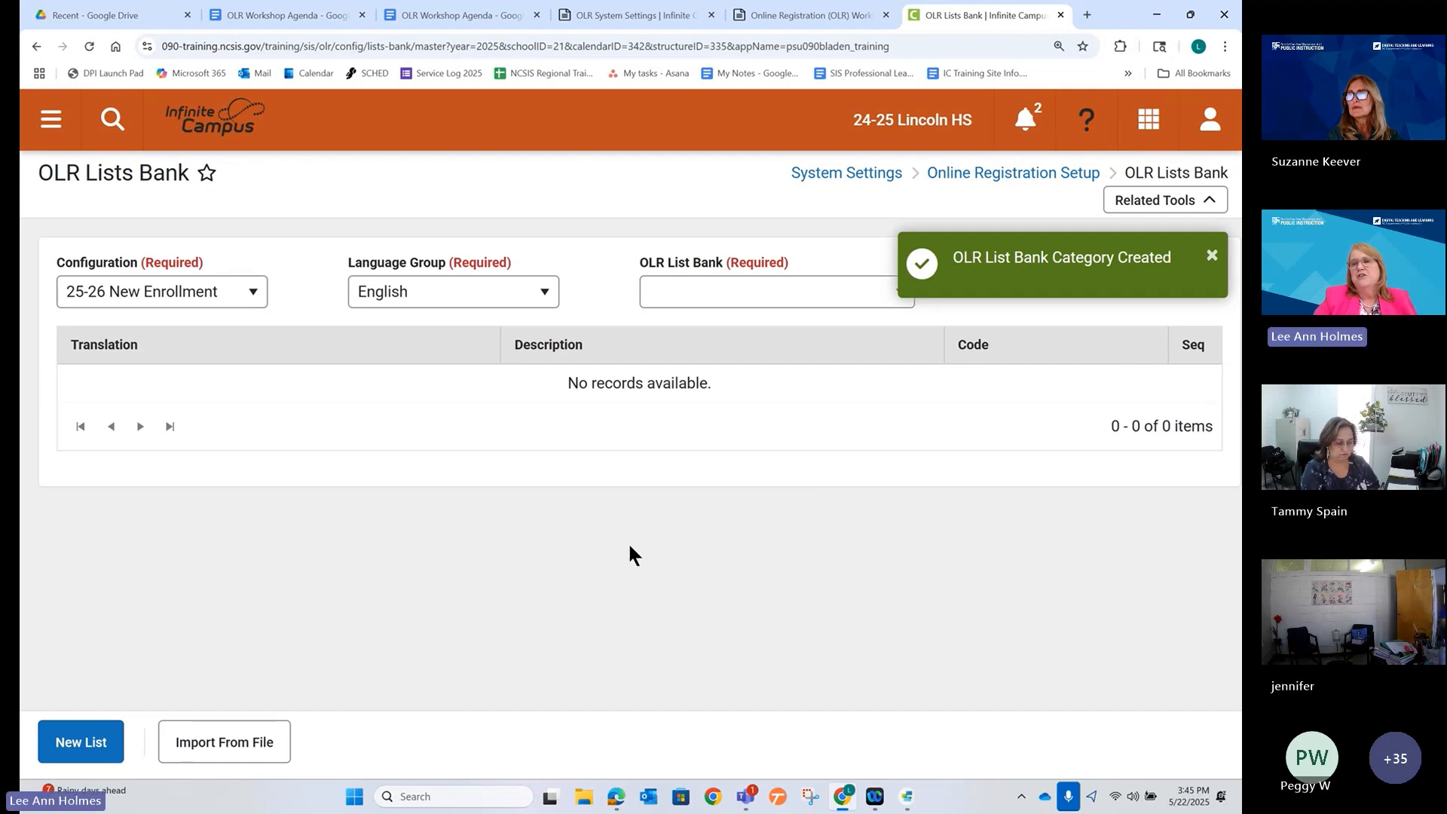
Select custom-transportaion_choices from the OLR List Bank dropdown to edit its empty list.
{"action": "left_click", "coordinate": [874, 301]}
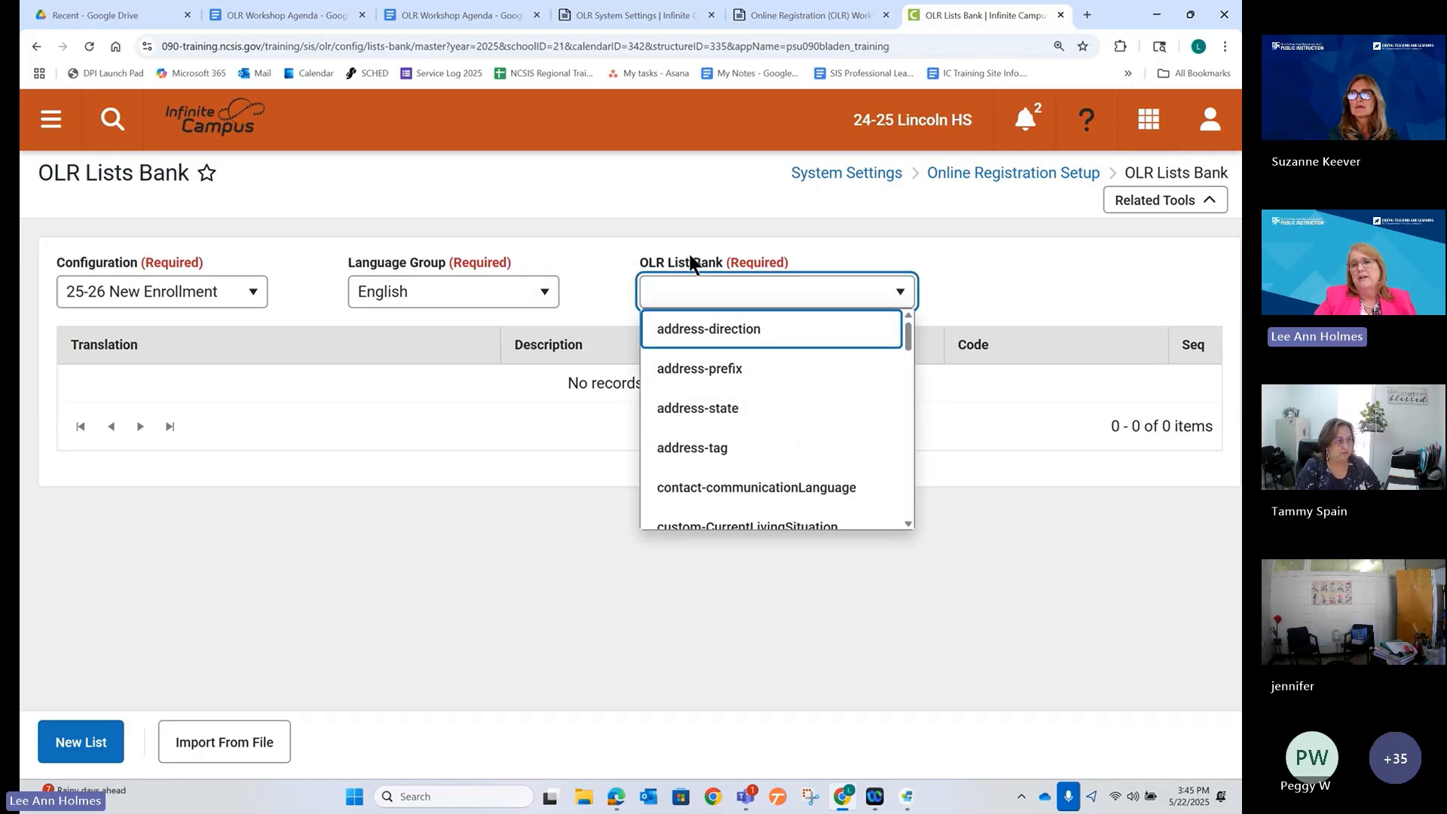
{"action": "scroll", "coordinate": [716, 437], "scroll_direction": "down", "scroll_amount": 4}
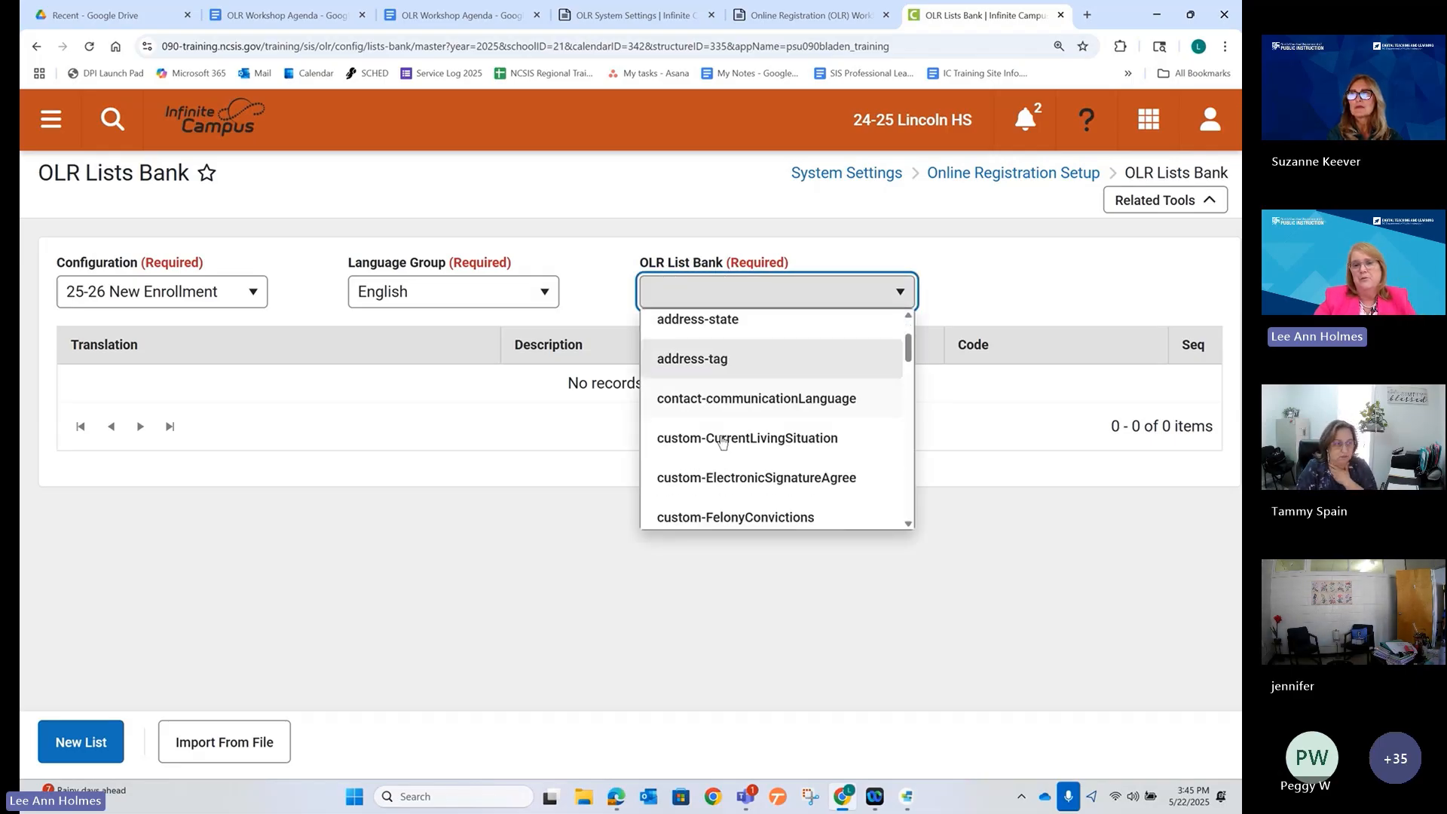
{"action": "scroll", "coordinate": [720, 441], "scroll_direction": "down", "scroll_amount": 5}
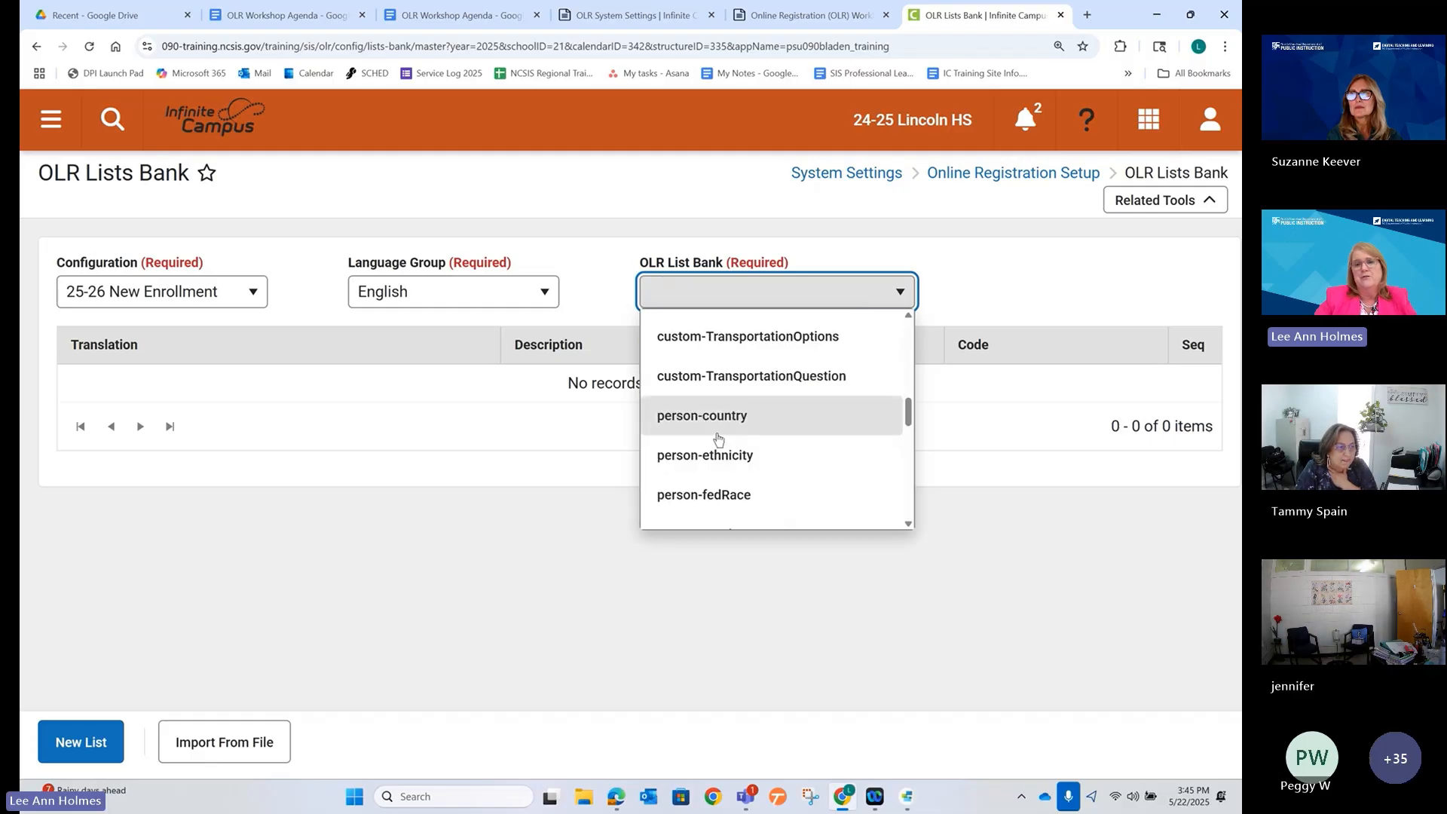
{"action": "scroll", "coordinate": [717, 438], "scroll_direction": "down", "scroll_amount": 2}
{"action": "scroll", "coordinate": [715, 434], "scroll_direction": "up", "scroll_amount": 3}
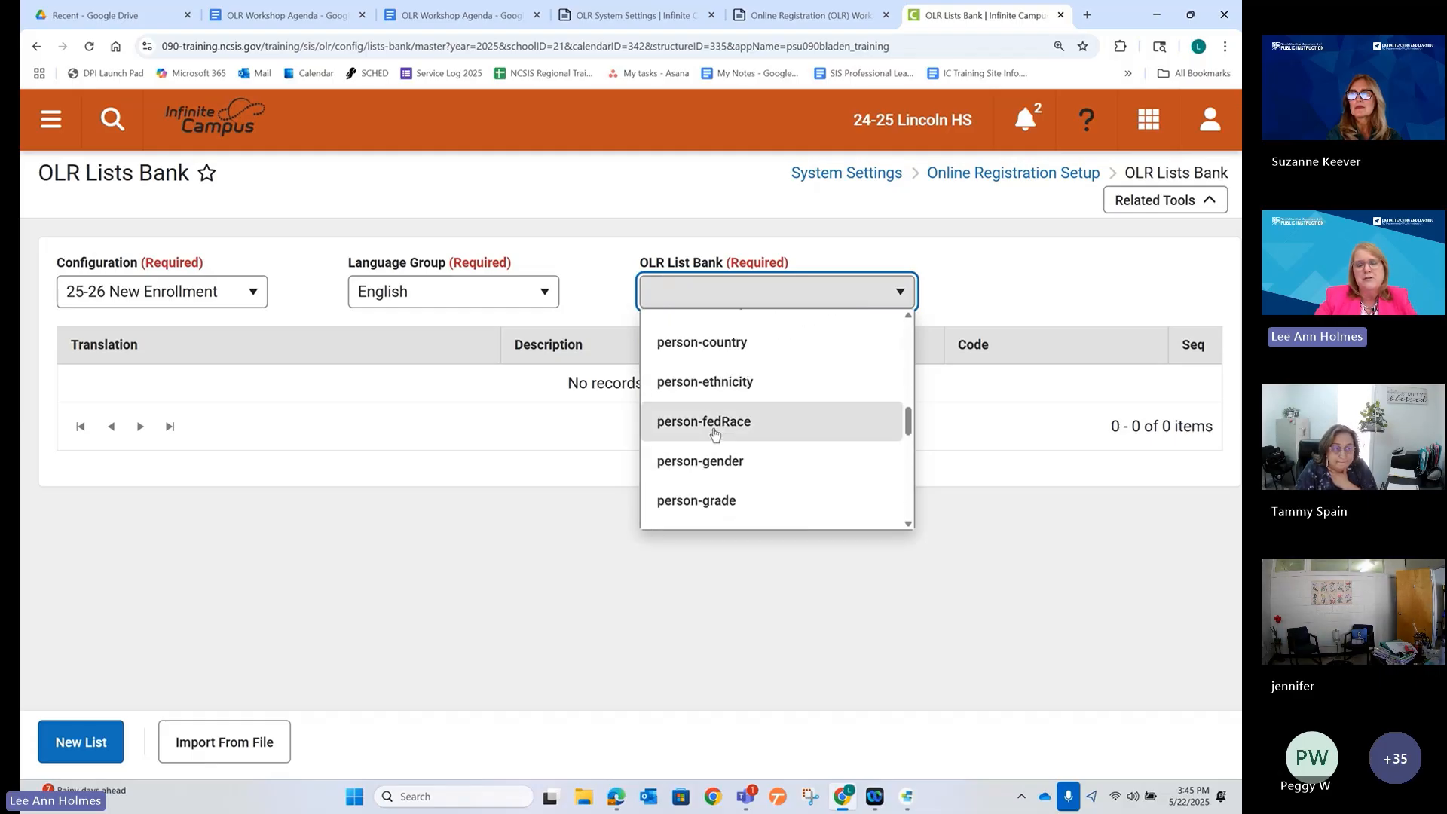
{"action": "scroll", "coordinate": [712, 432], "scroll_direction": "up", "scroll_amount": 3}
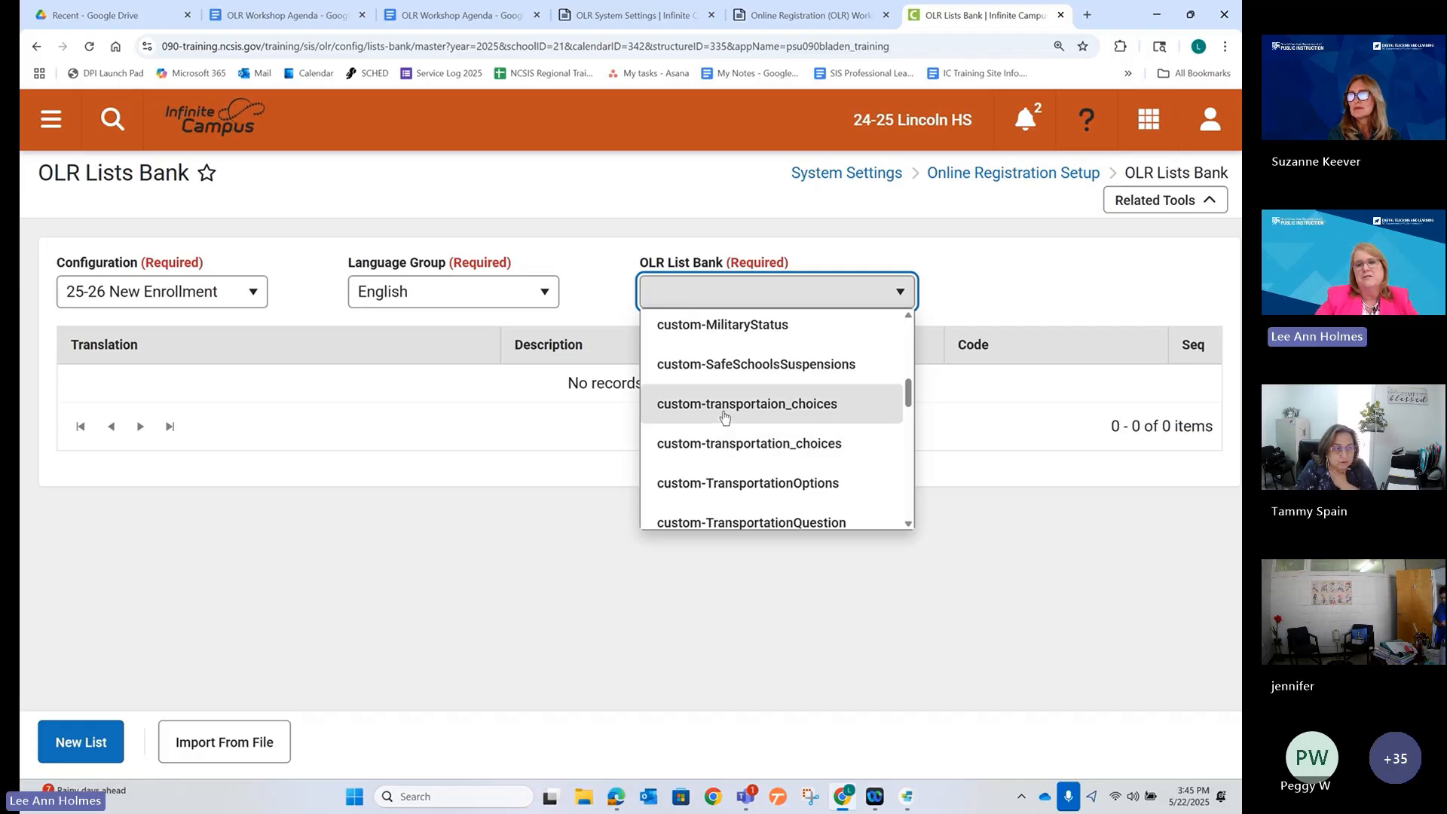
{"action": "left_click", "coordinate": [768, 446]}
{"action": "left_click", "coordinate": [829, 296]}
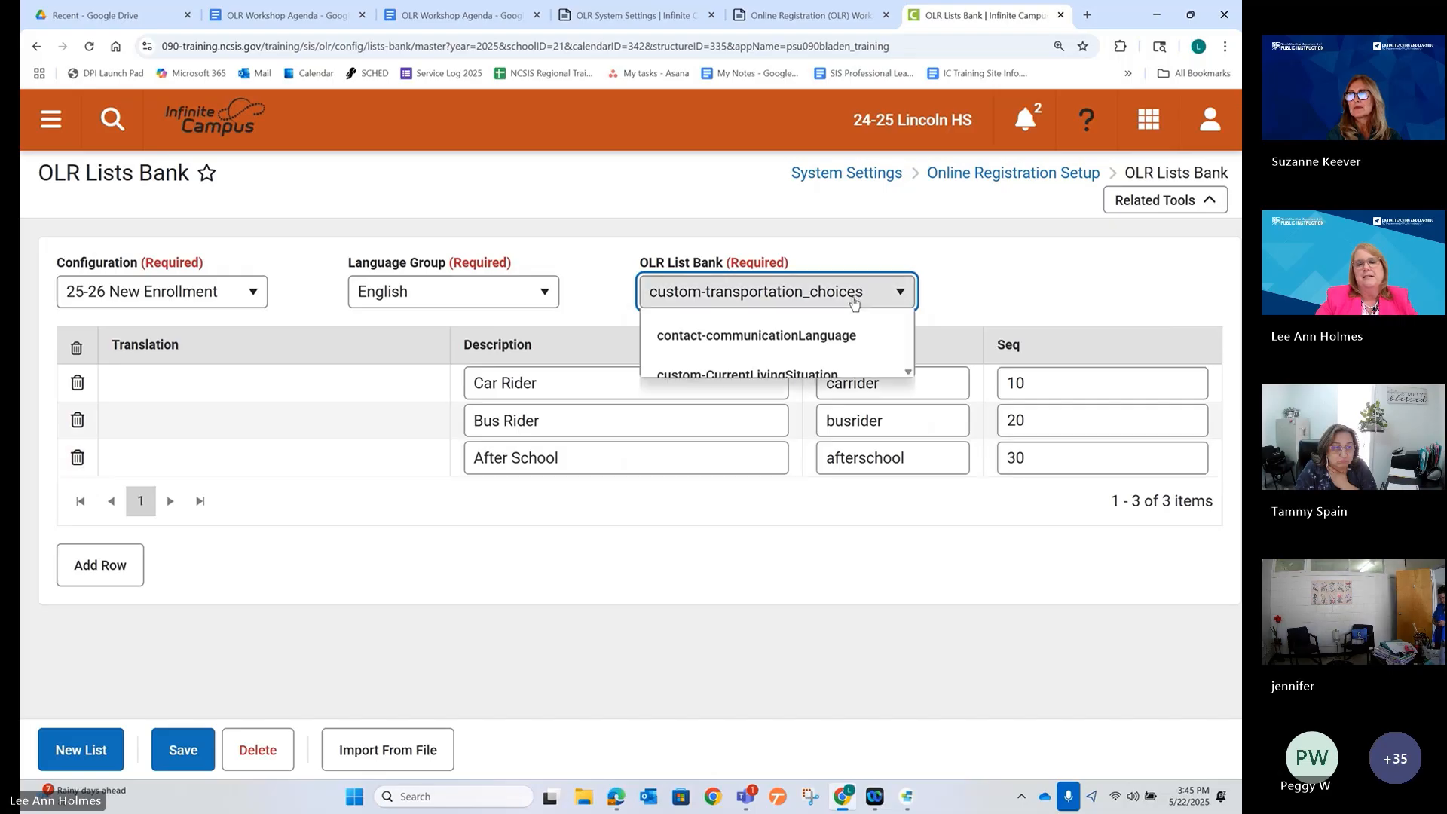
{"action": "scroll", "coordinate": [782, 443], "scroll_direction": "down", "scroll_amount": 1}
{"action": "left_click", "coordinate": [767, 396]}
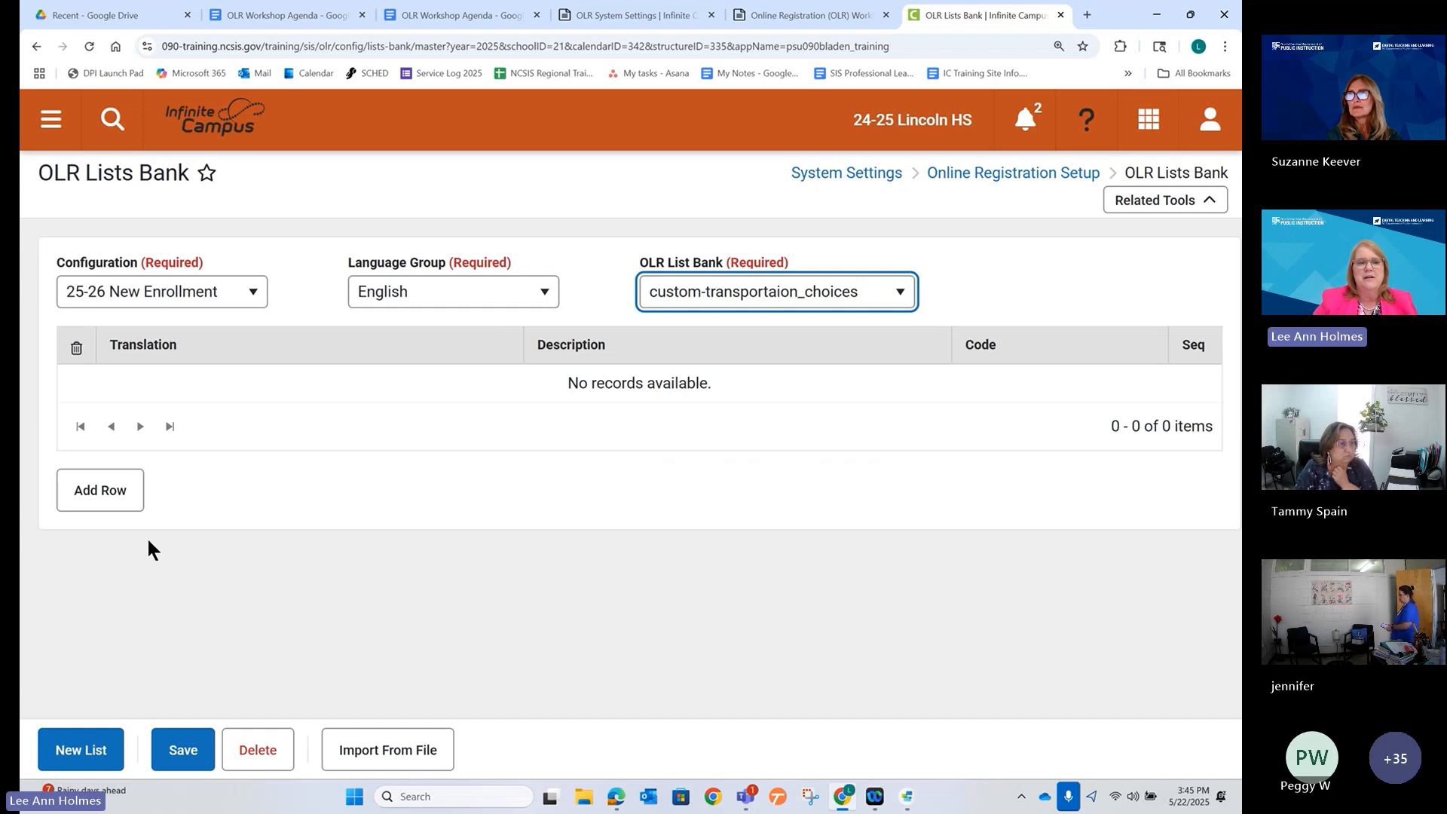
Add rows 'AM Only' coded AM and 'PM Only' coded PM.
{"action": "left_click", "coordinate": [107, 505]}
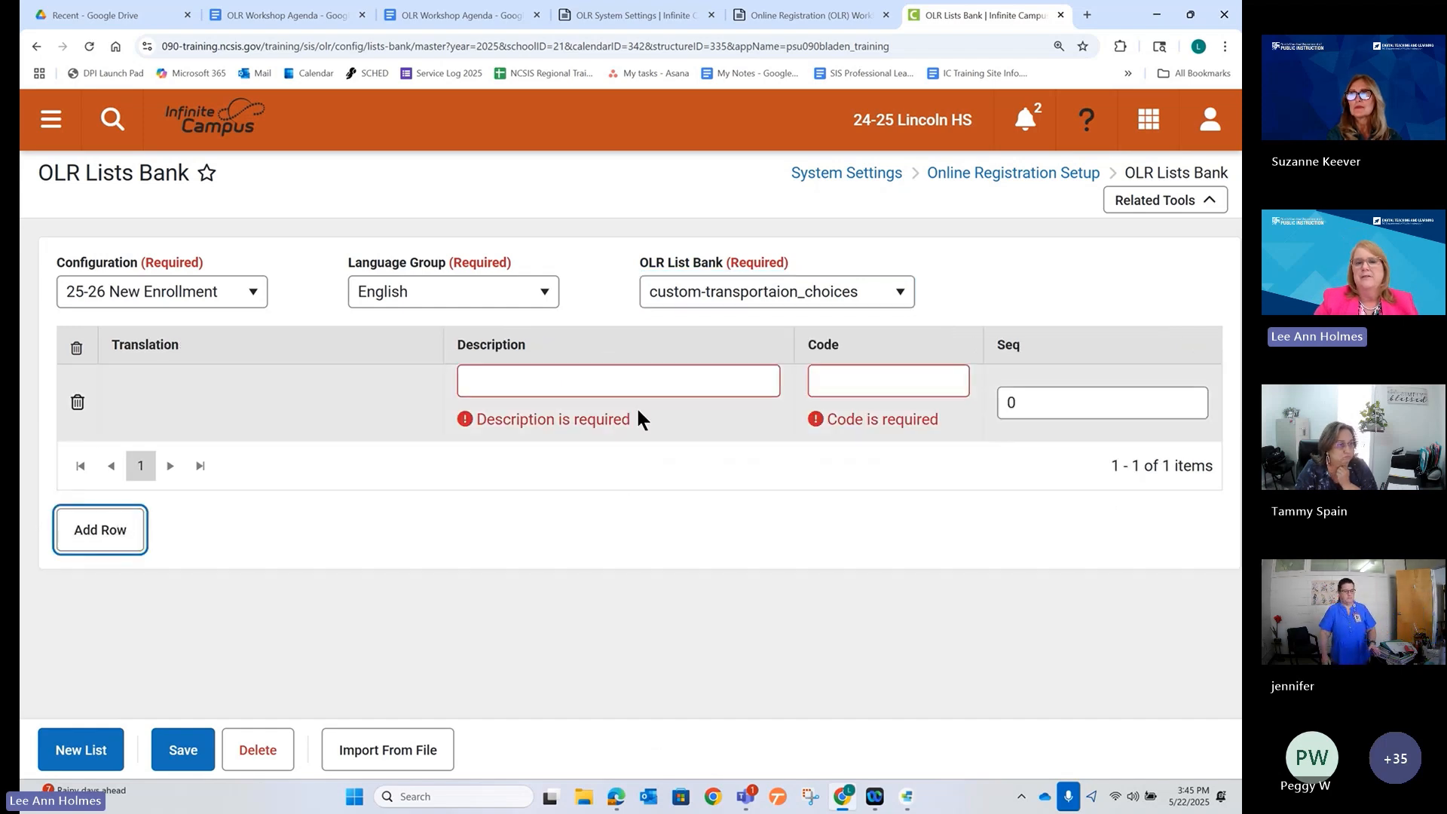
{"action": "left_click", "coordinate": [640, 383]}
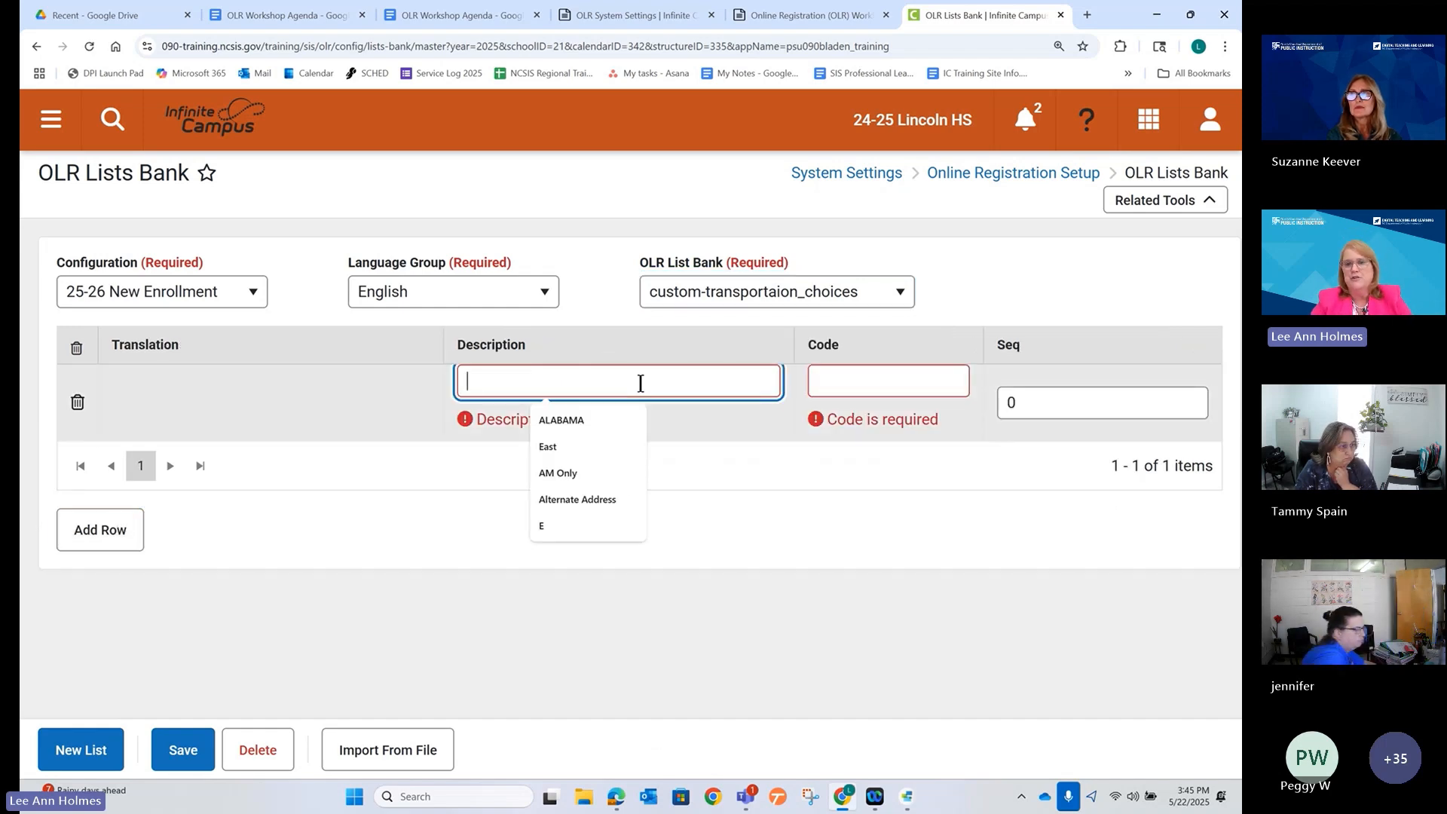
{"action": "type", "text": "AM"}
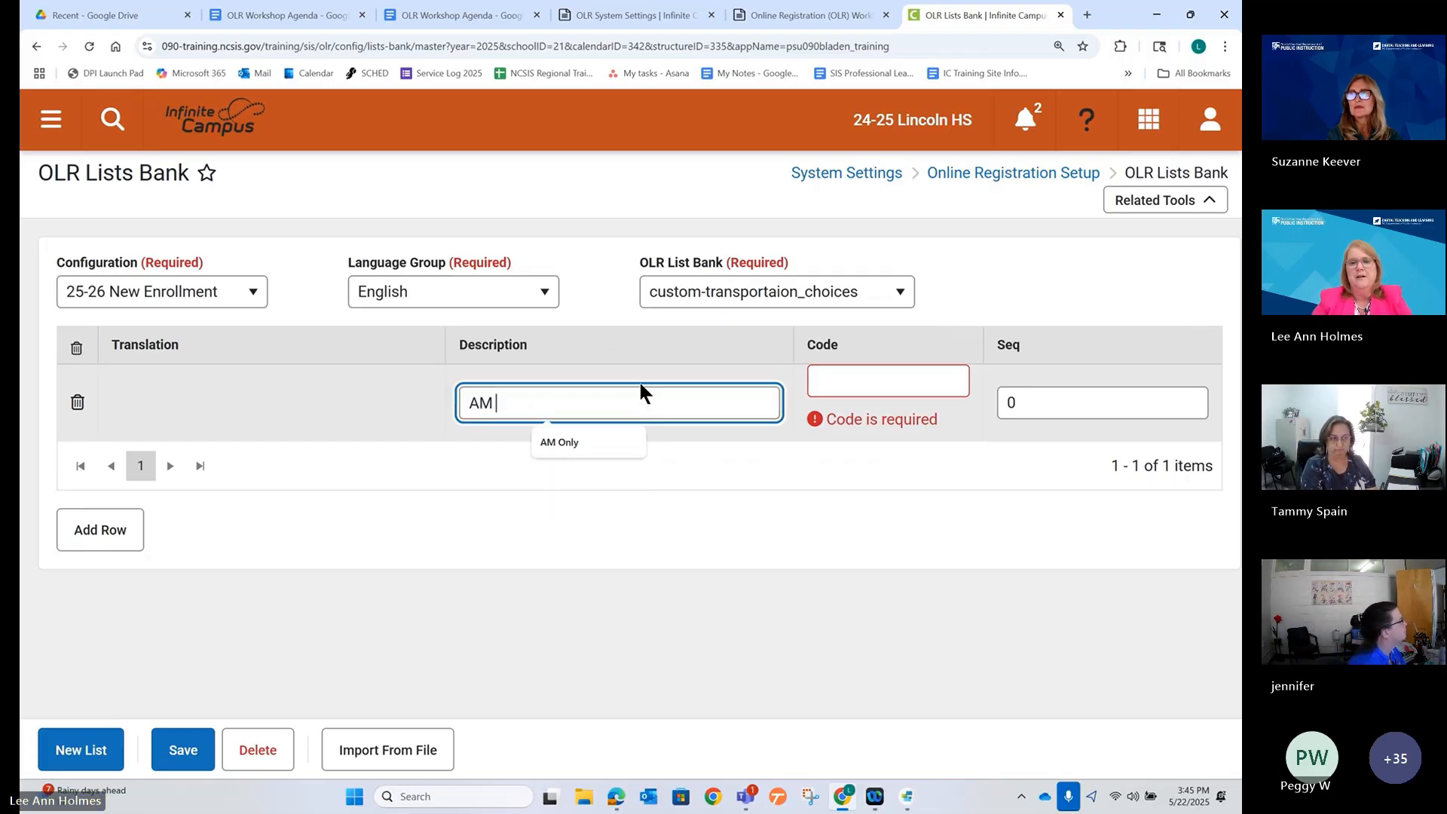
{"action": "type", "text": " Only"}
{"action": "key", "text": "Tab"}
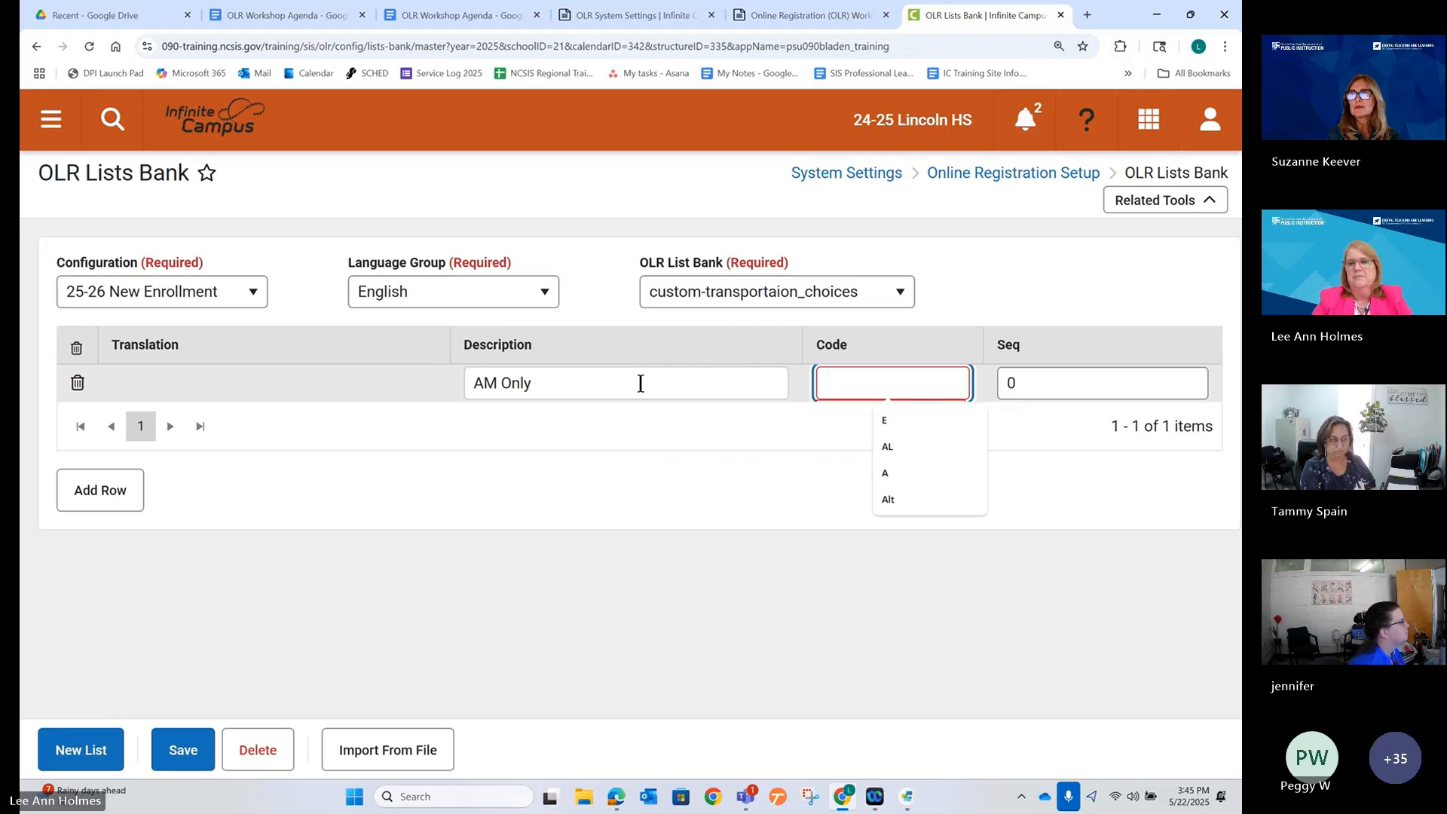
{"action": "type", "text": "AM"}
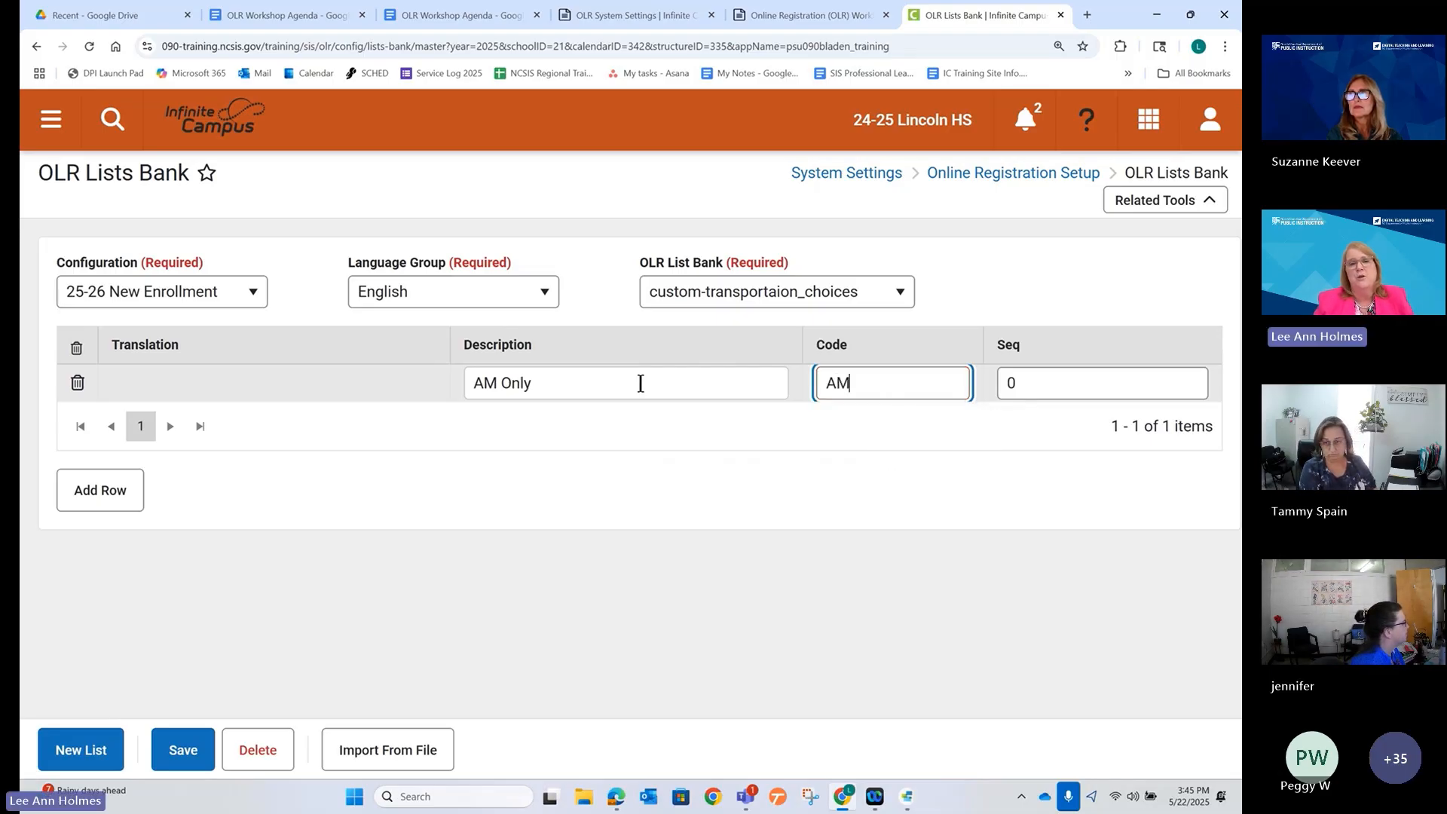
{"action": "left_click", "coordinate": [100, 503]}
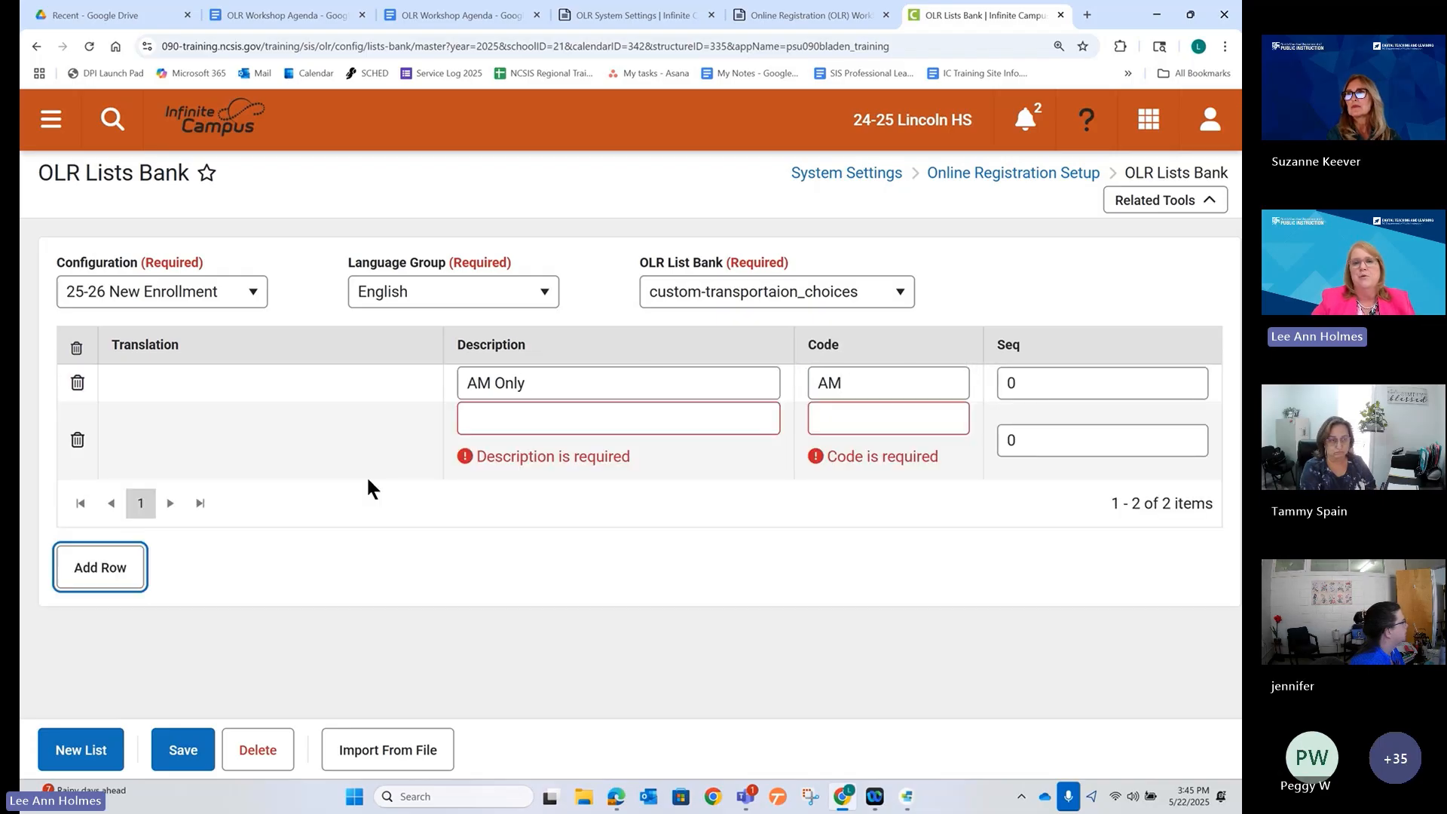
{"action": "left_click", "coordinate": [493, 424]}
{"action": "type", "text": "PM"}
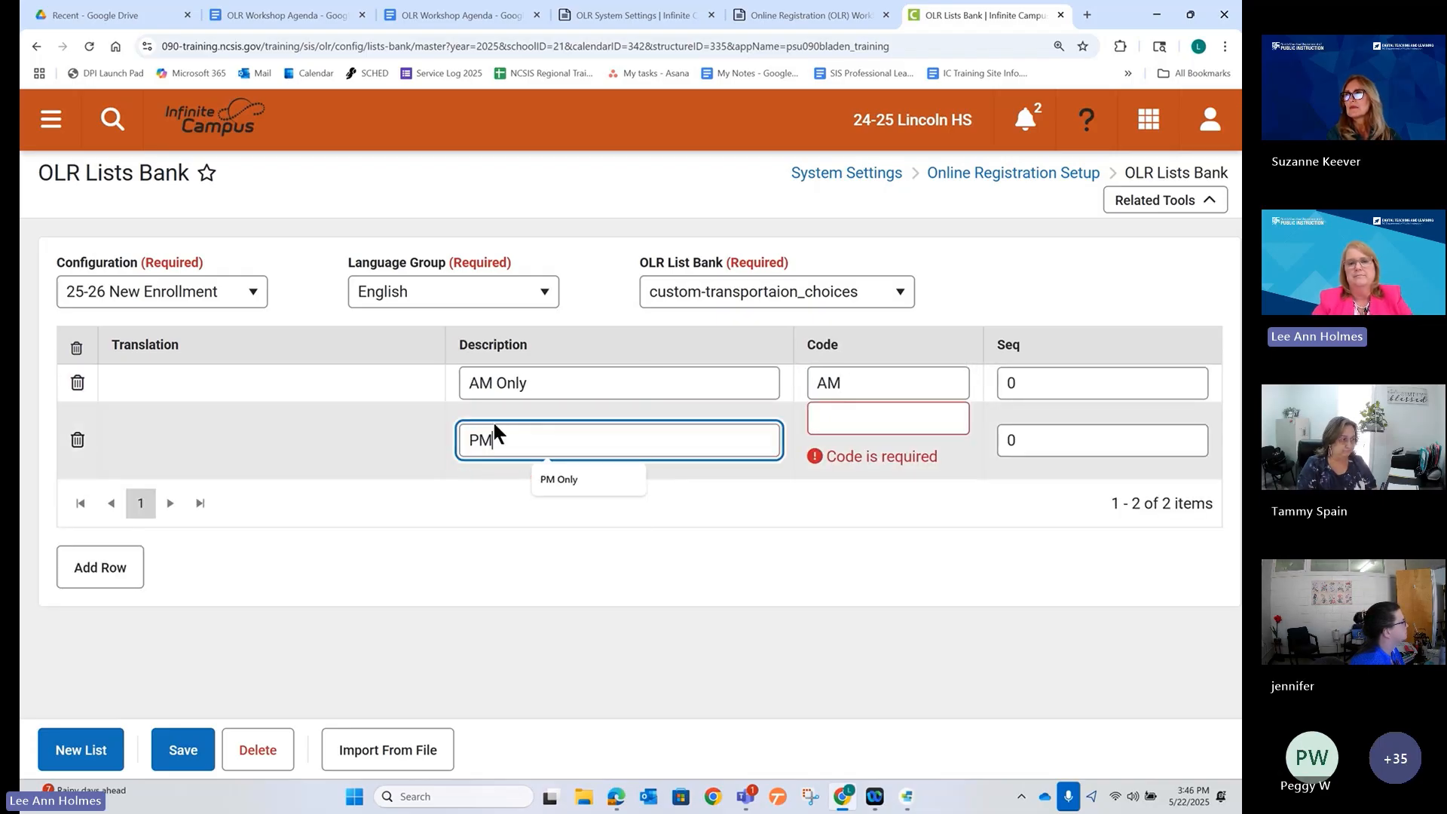
{"action": "type", "text": " Only"}
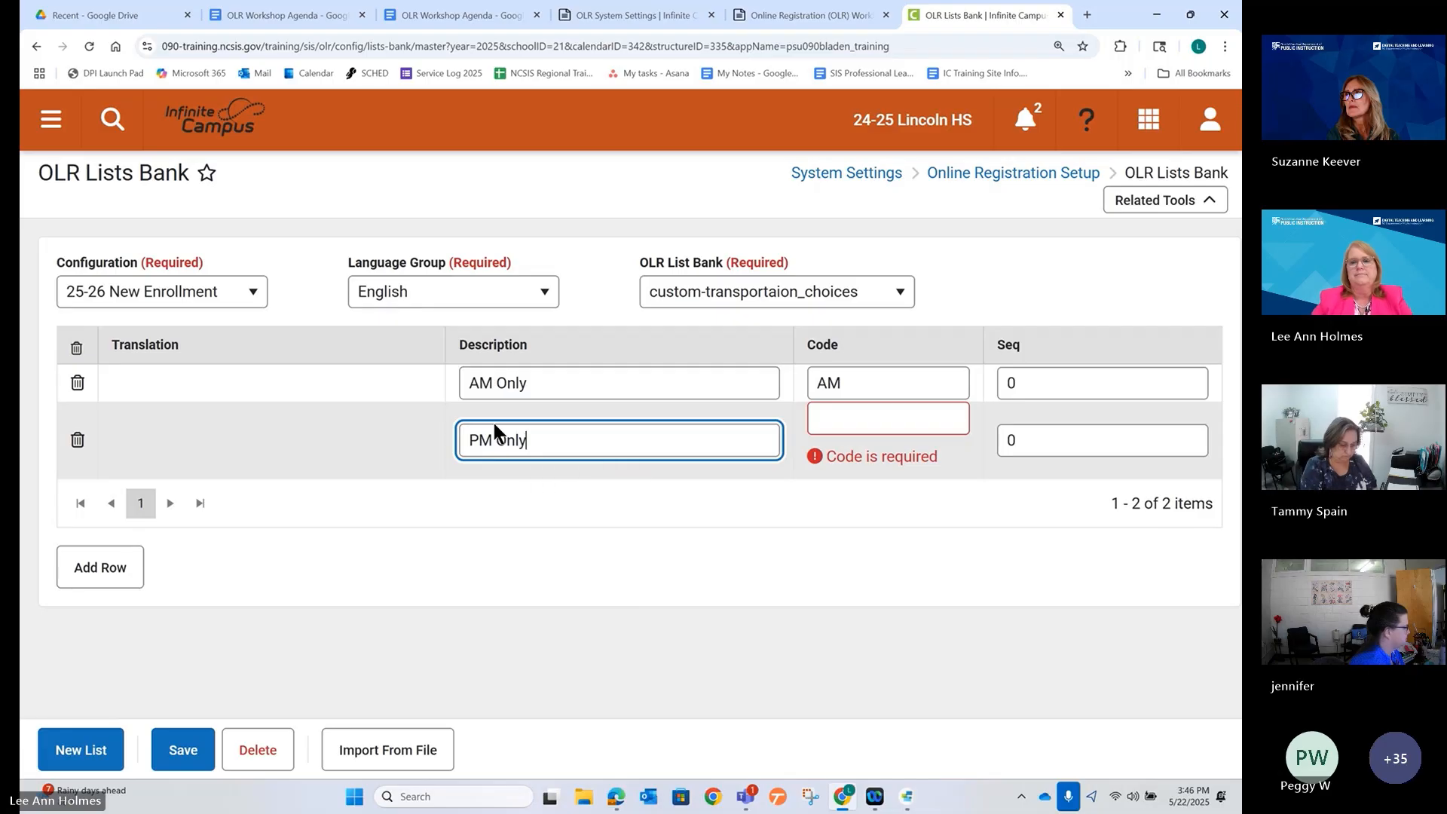
{"action": "left_click", "coordinate": [825, 416]}
{"action": "type", "text": "PM"}
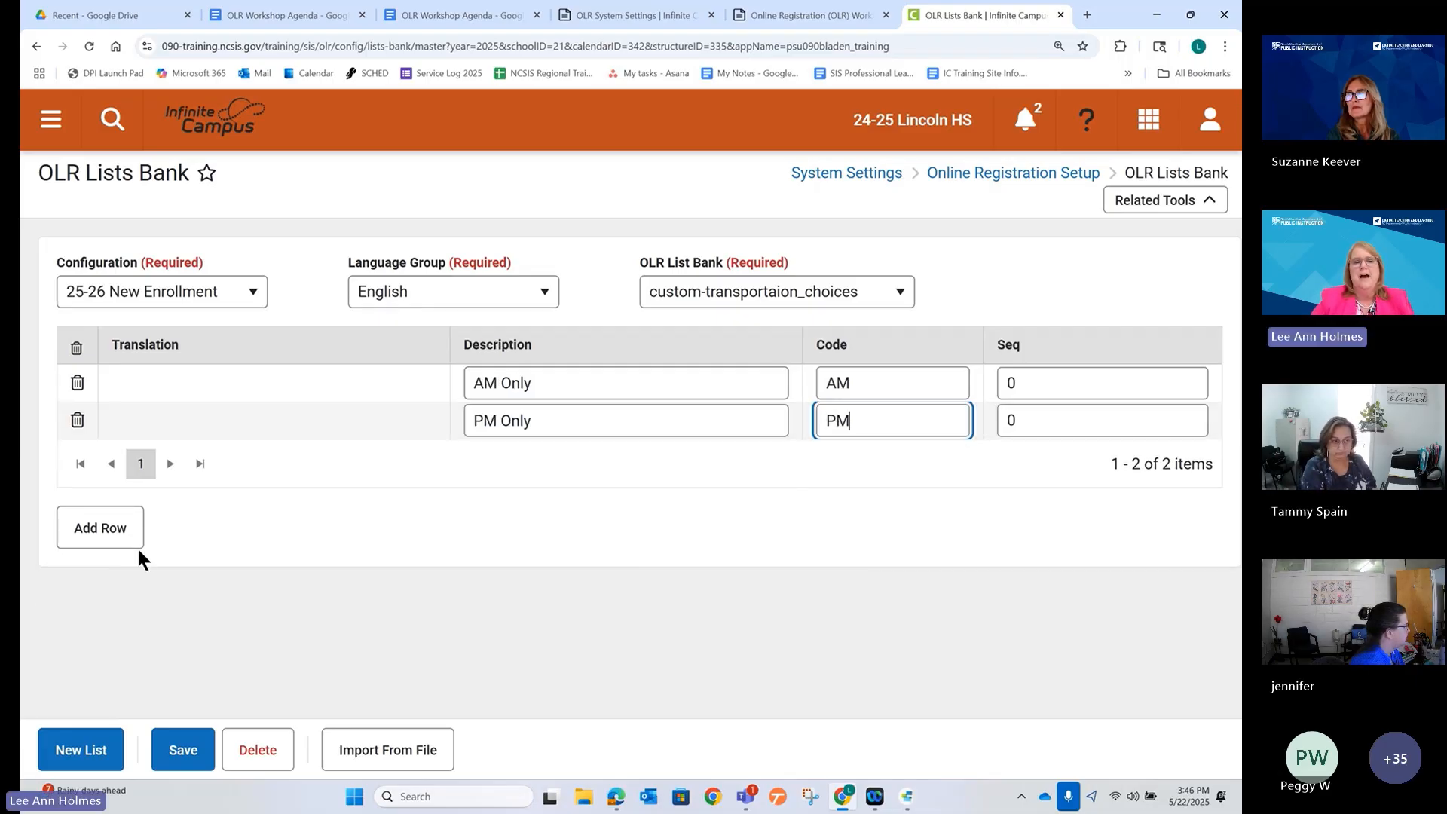
Add a 'Both AM and PM' row coded AMPM.
{"action": "left_click", "coordinate": [133, 540]}
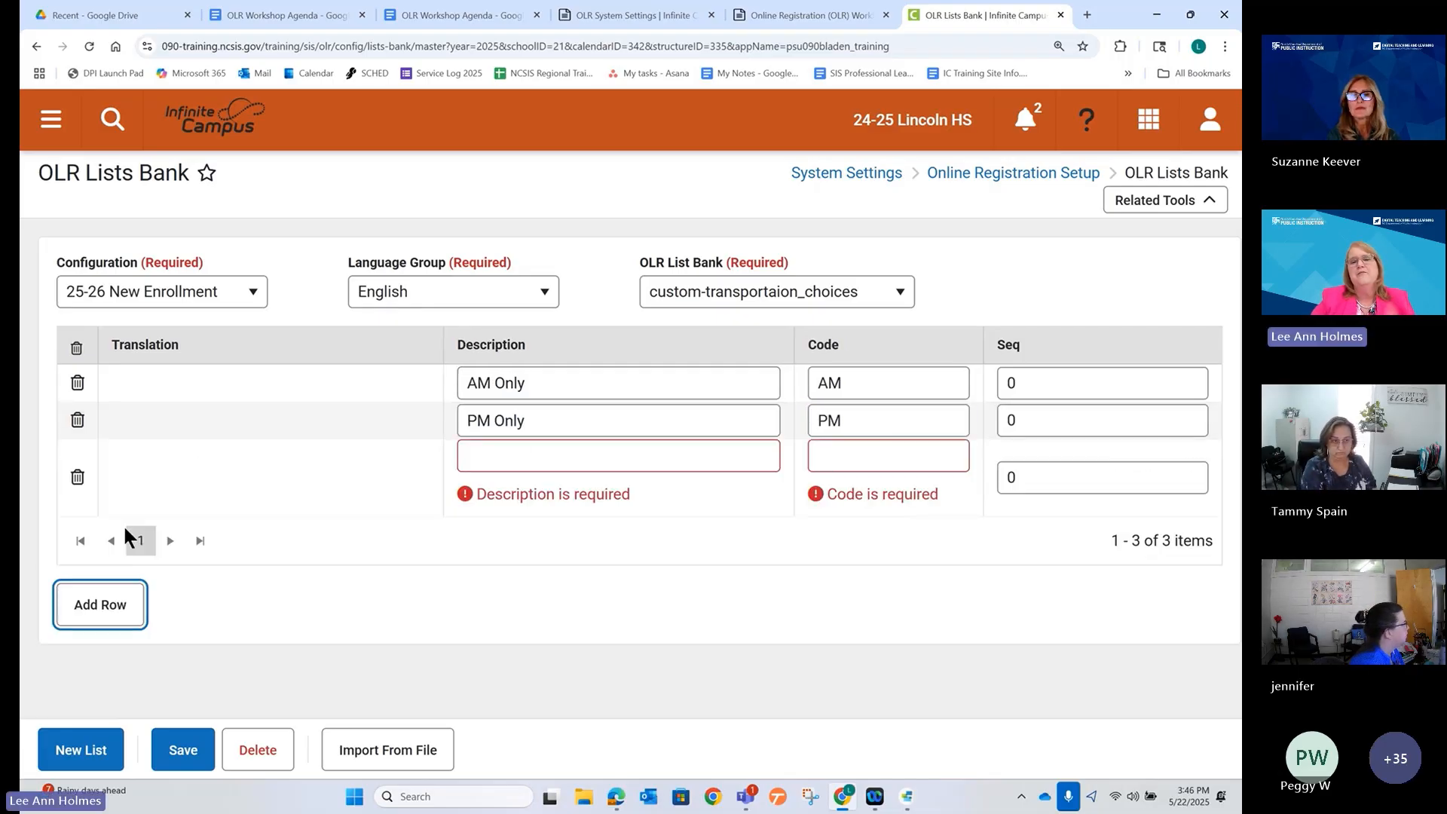
{"action": "left_click", "coordinate": [496, 457]}
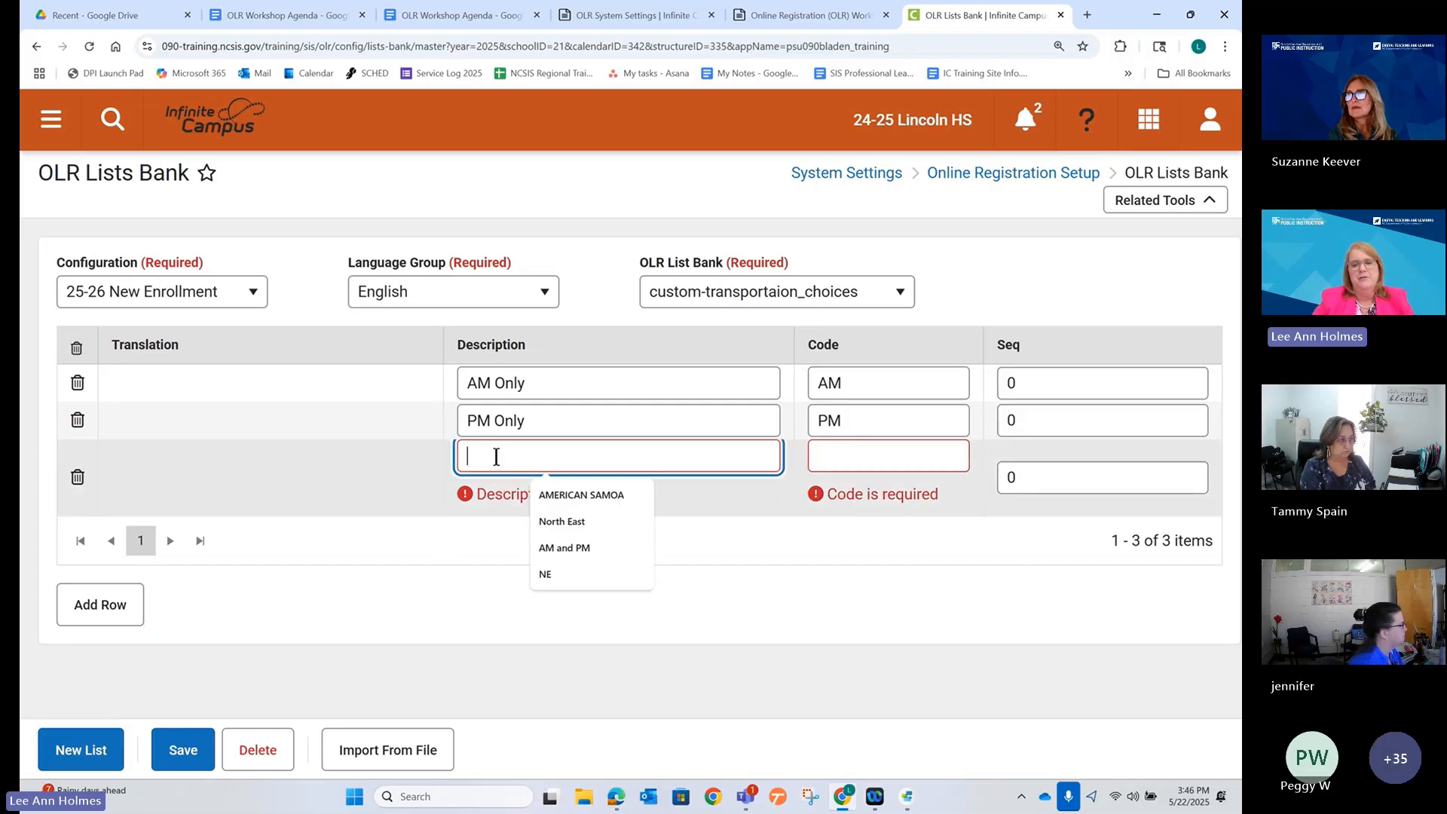
{"action": "type", "text": "Both"}
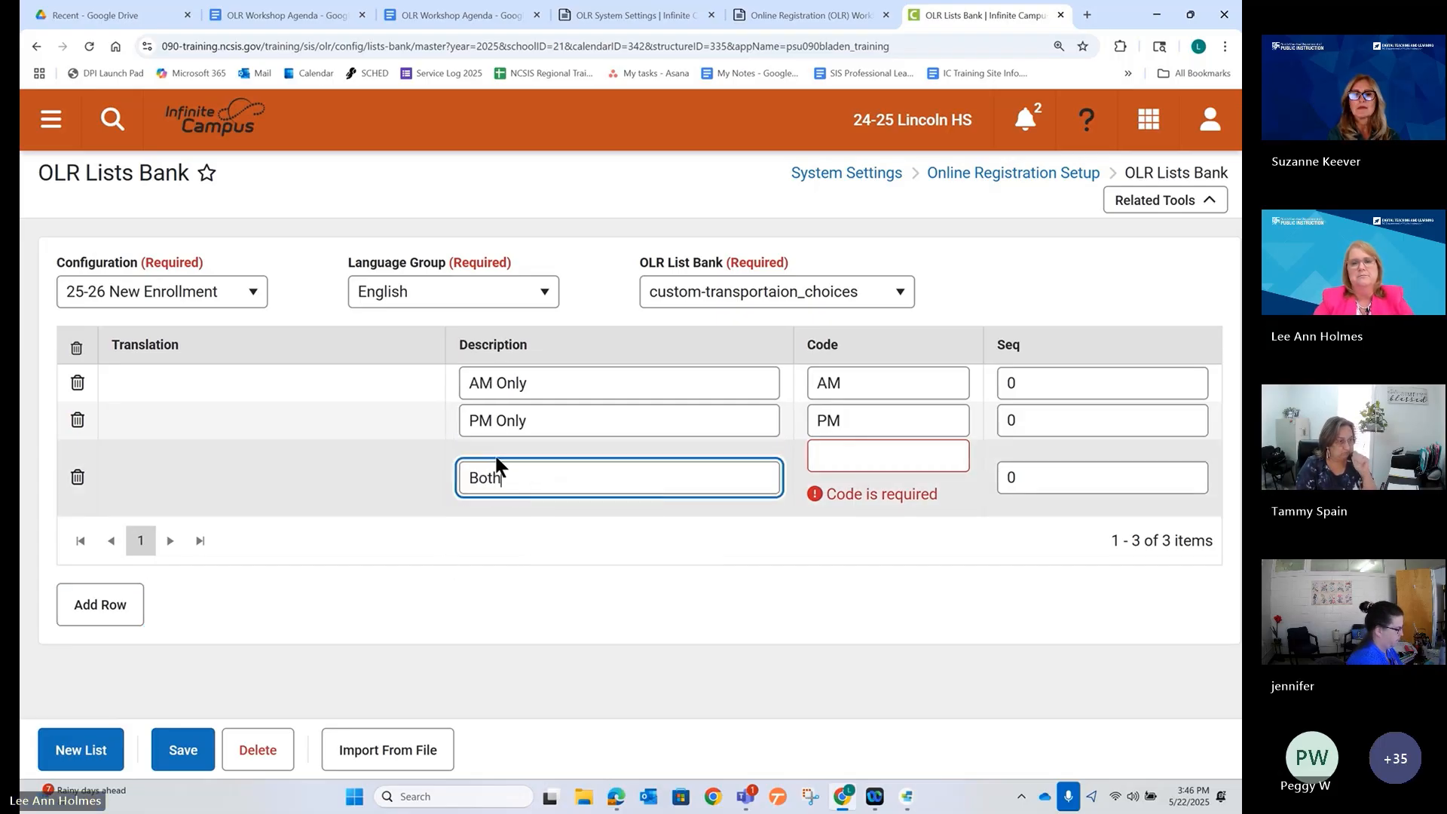
{"action": "type", "text": " AM and PM"}
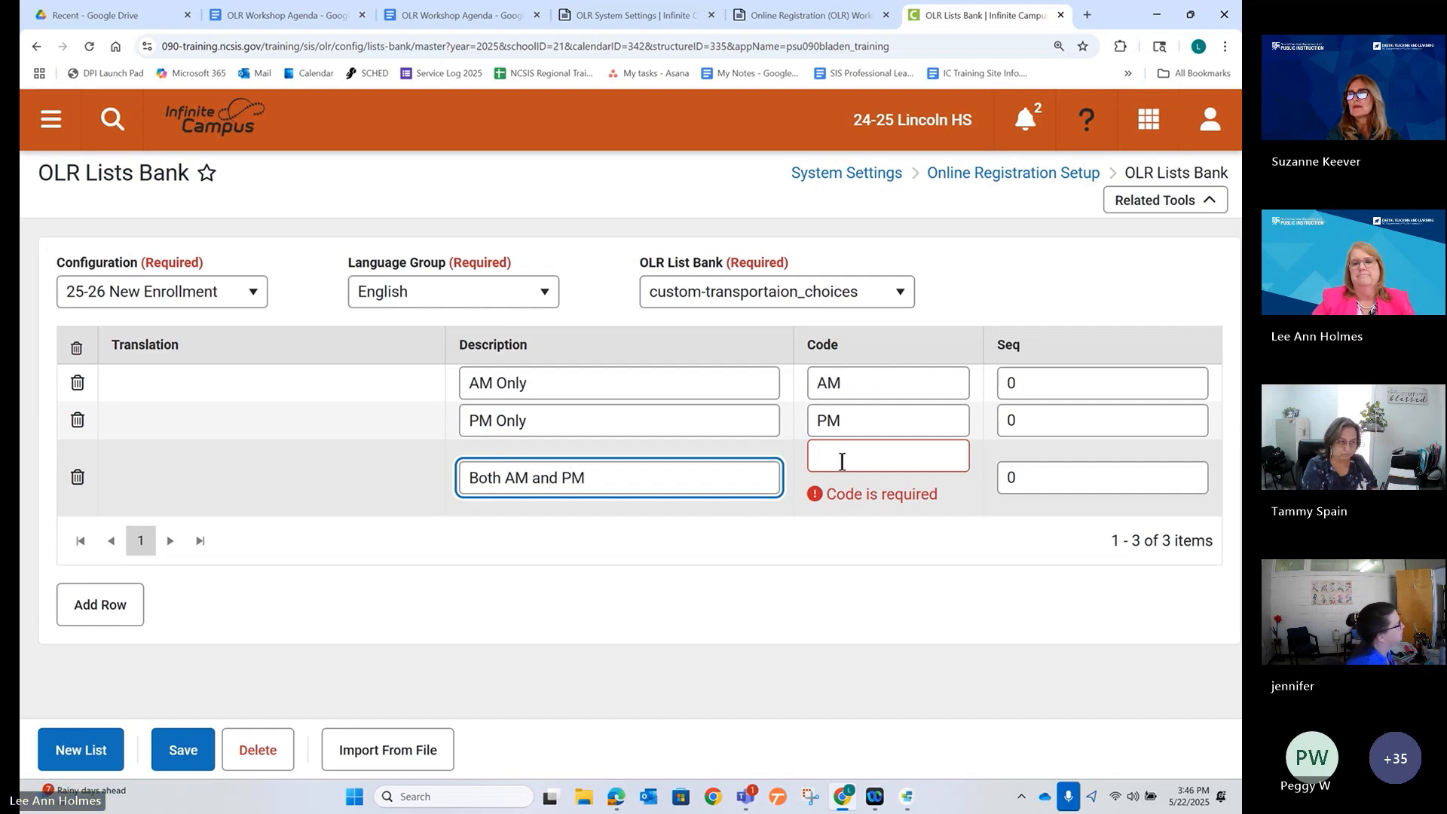
{"action": "left_click", "coordinate": [842, 459]}
{"action": "type", "text": "AM"}
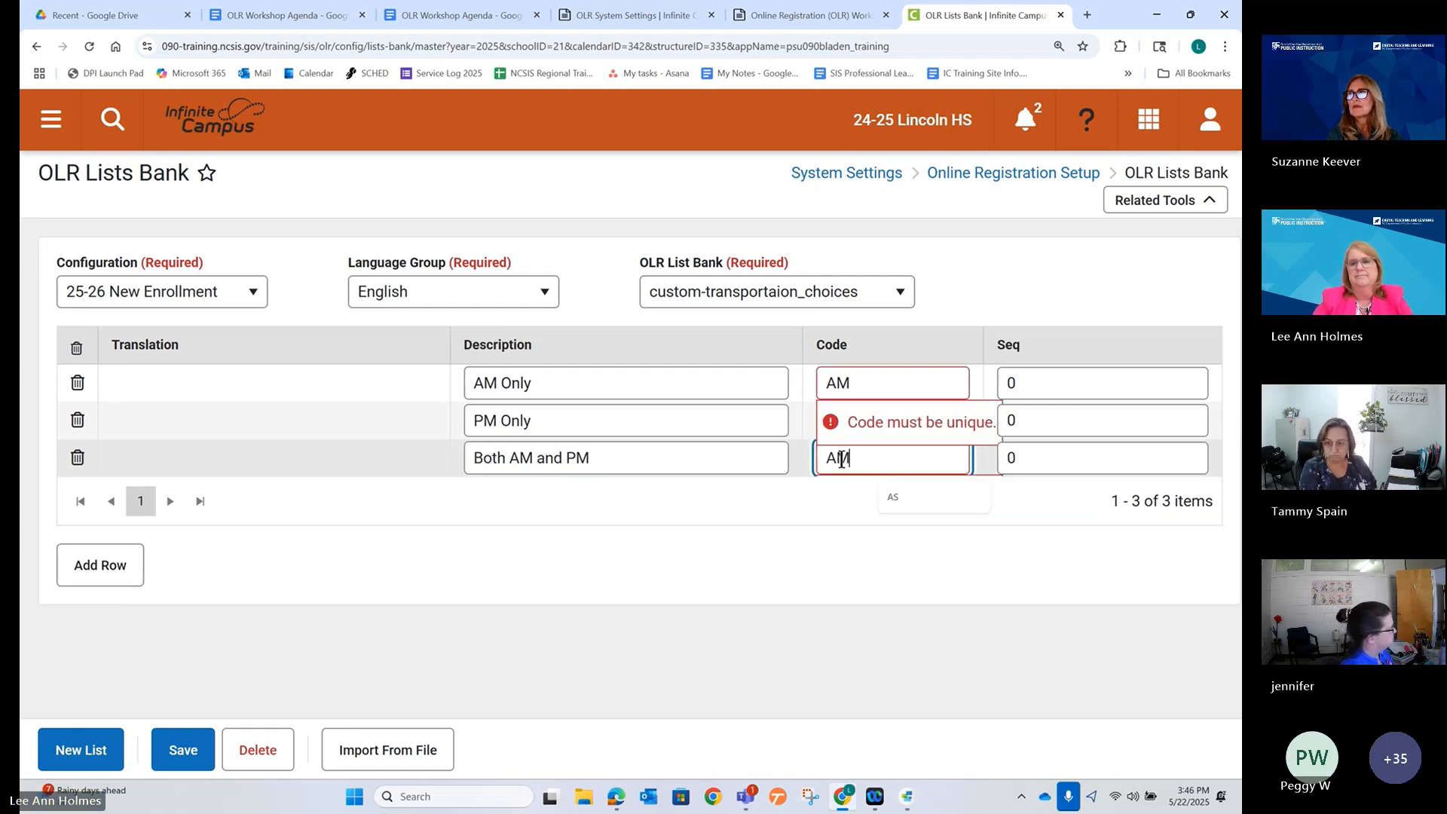
{"action": "type", "text": "PM"}
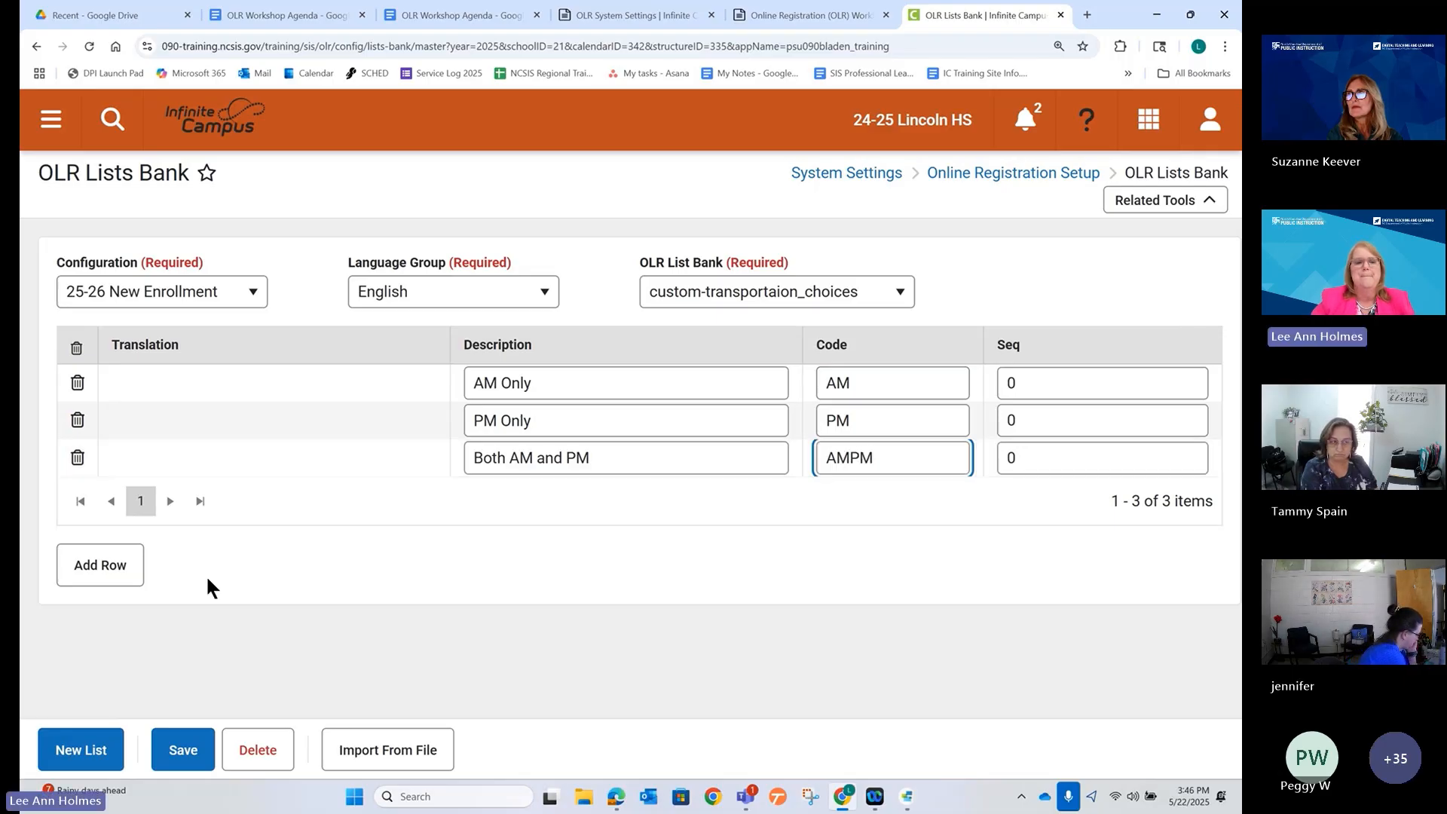
Add a 'Daycare' row coded Daycare, then check AM Transportation choices in the preview.
{"action": "left_click", "coordinate": [113, 567]}
{"action": "left_click", "coordinate": [485, 493]}
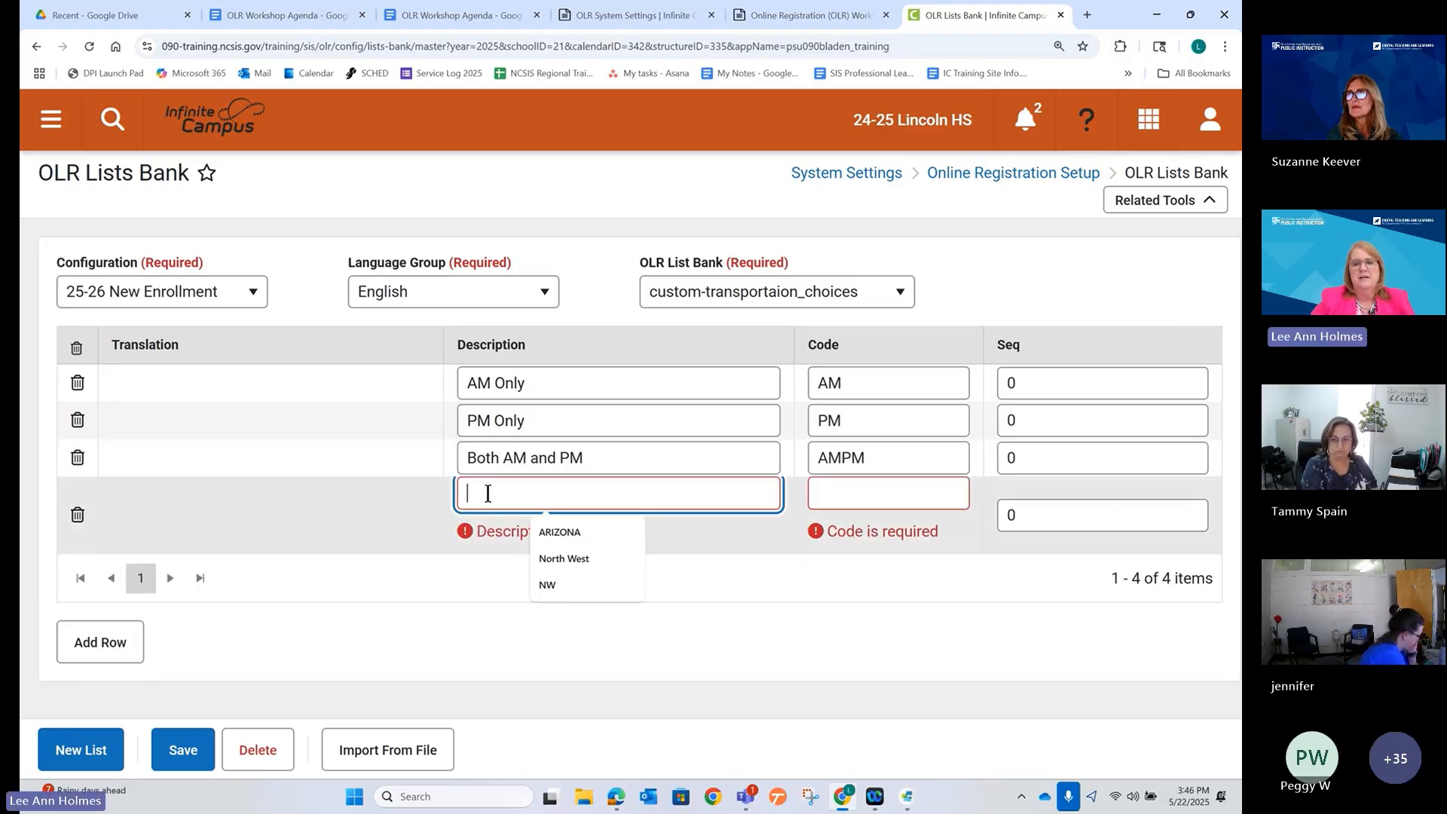
{"action": "type", "text": "Daycar"}
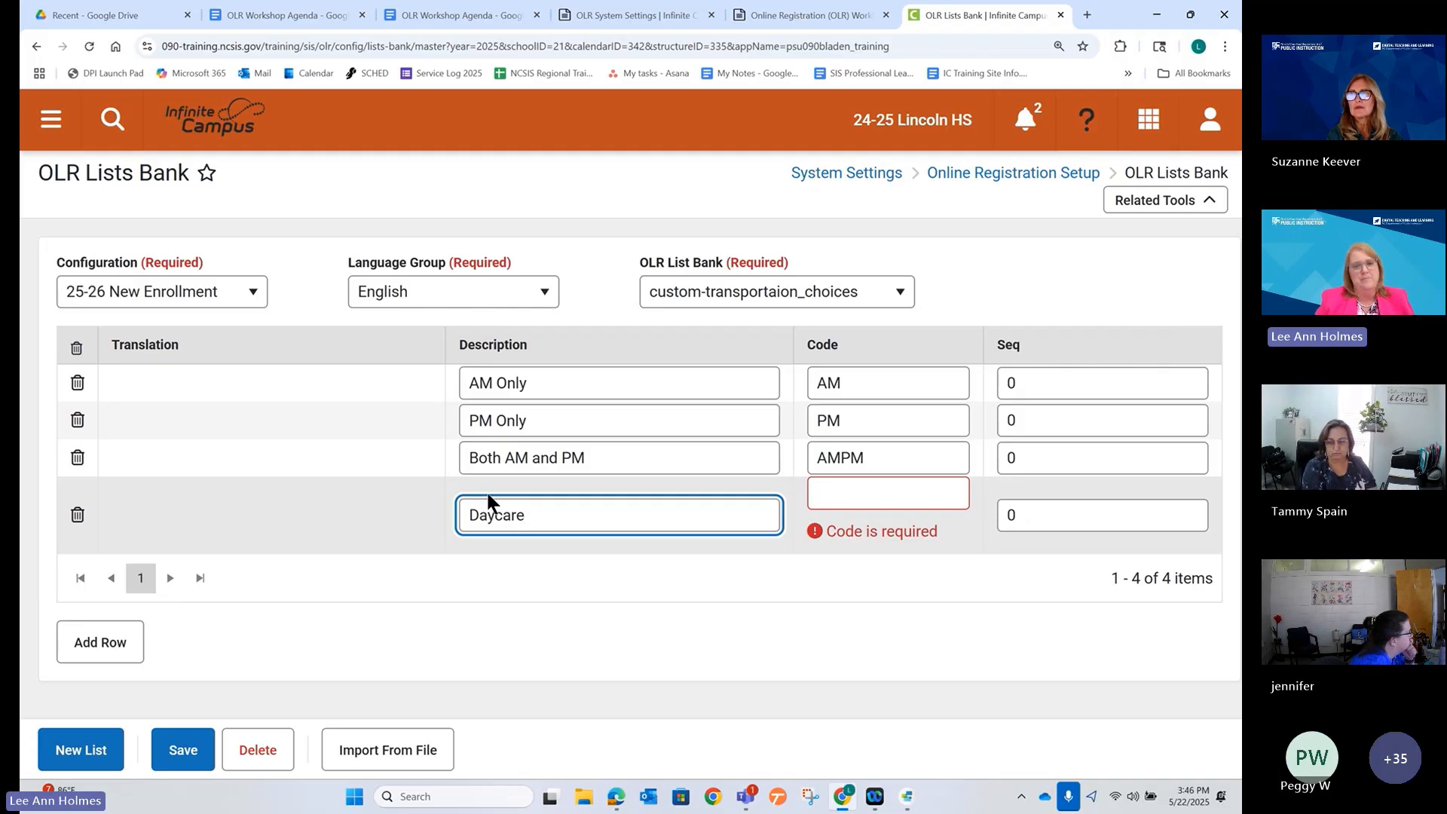
{"action": "type", "text": "e"}
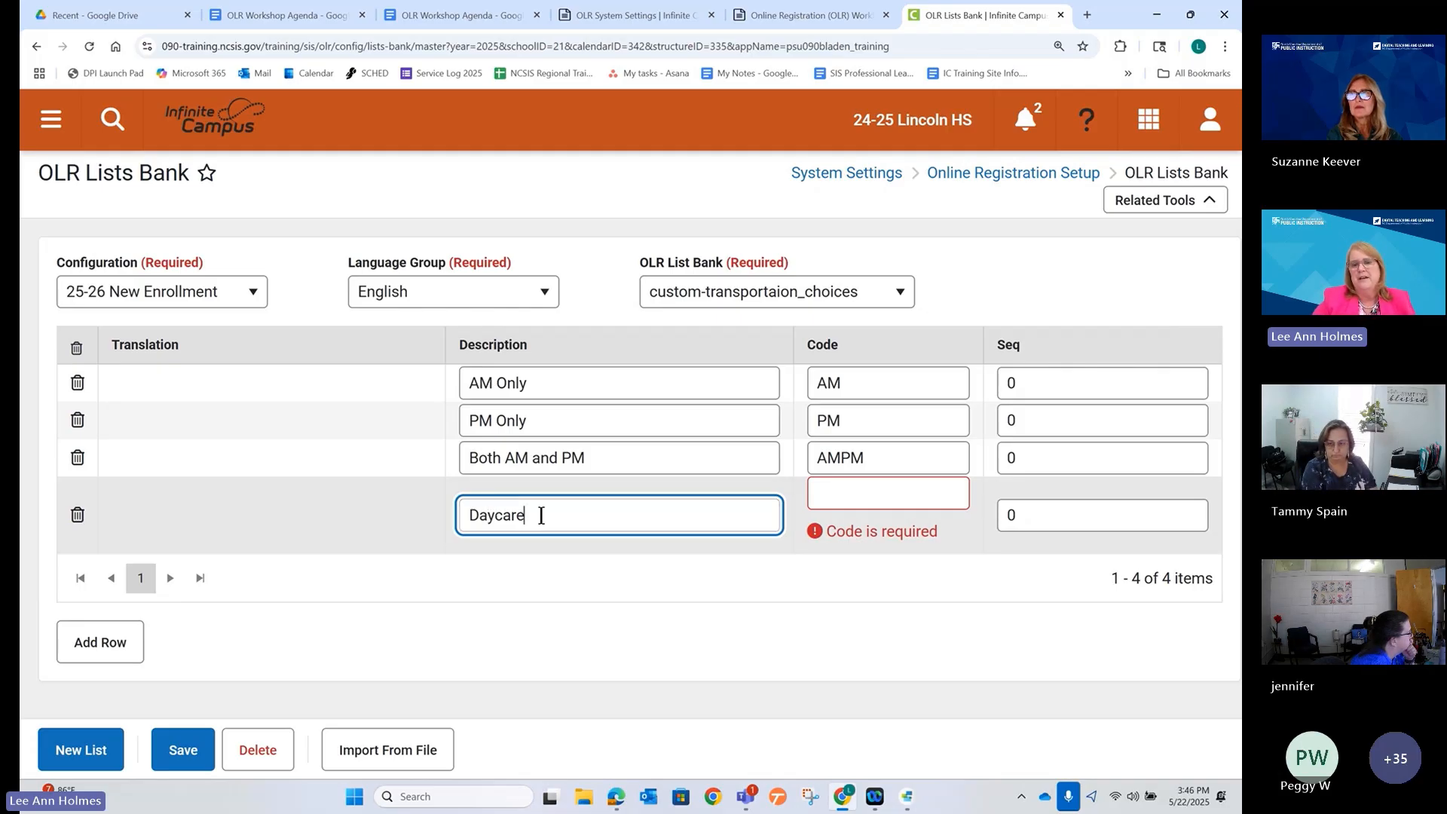
{"action": "left_click", "coordinate": [865, 499]}
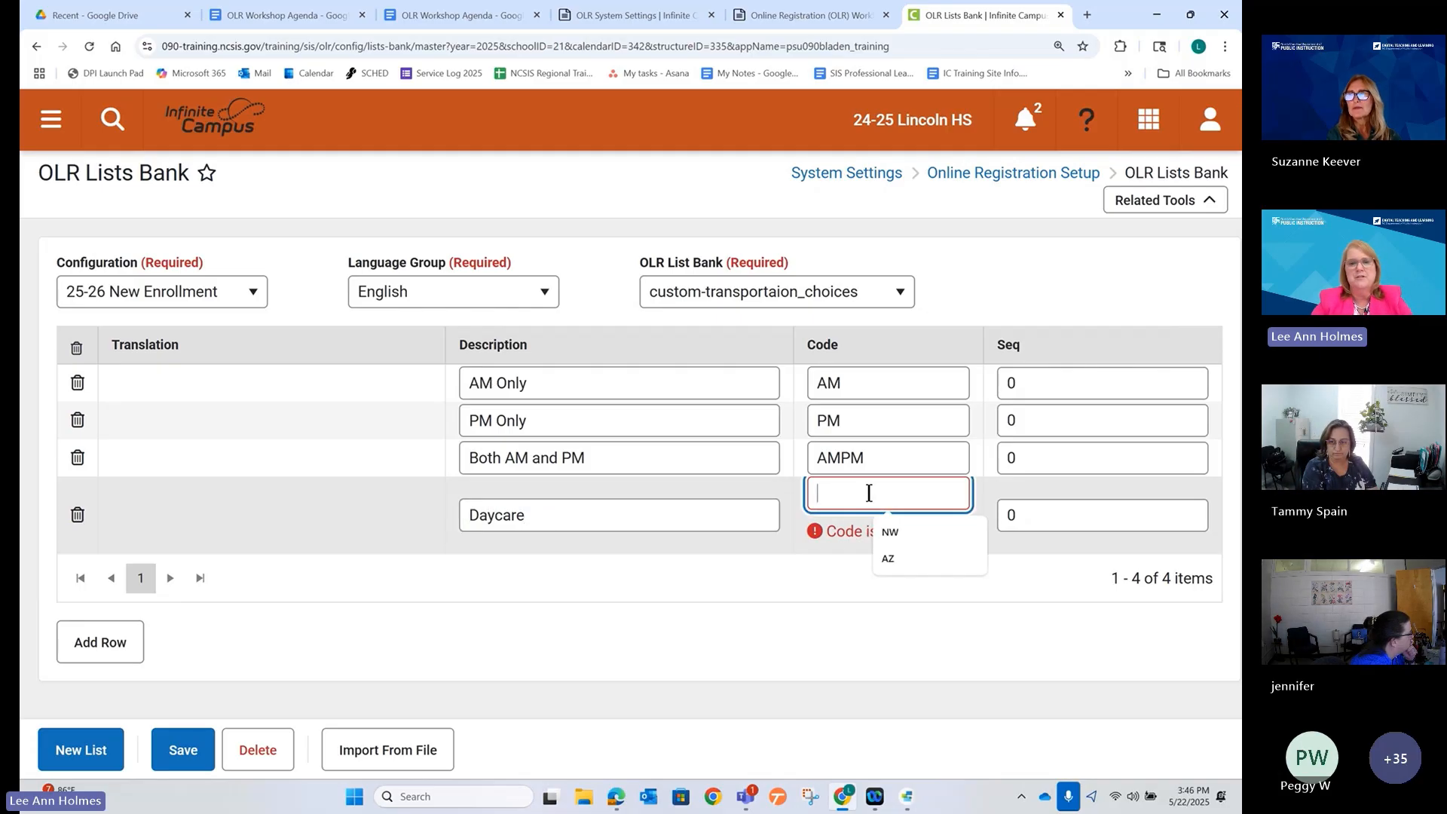
{"action": "type", "text": "Days"}
{"action": "key", "text": "BackSpace"}
{"action": "type", "text": "c"}
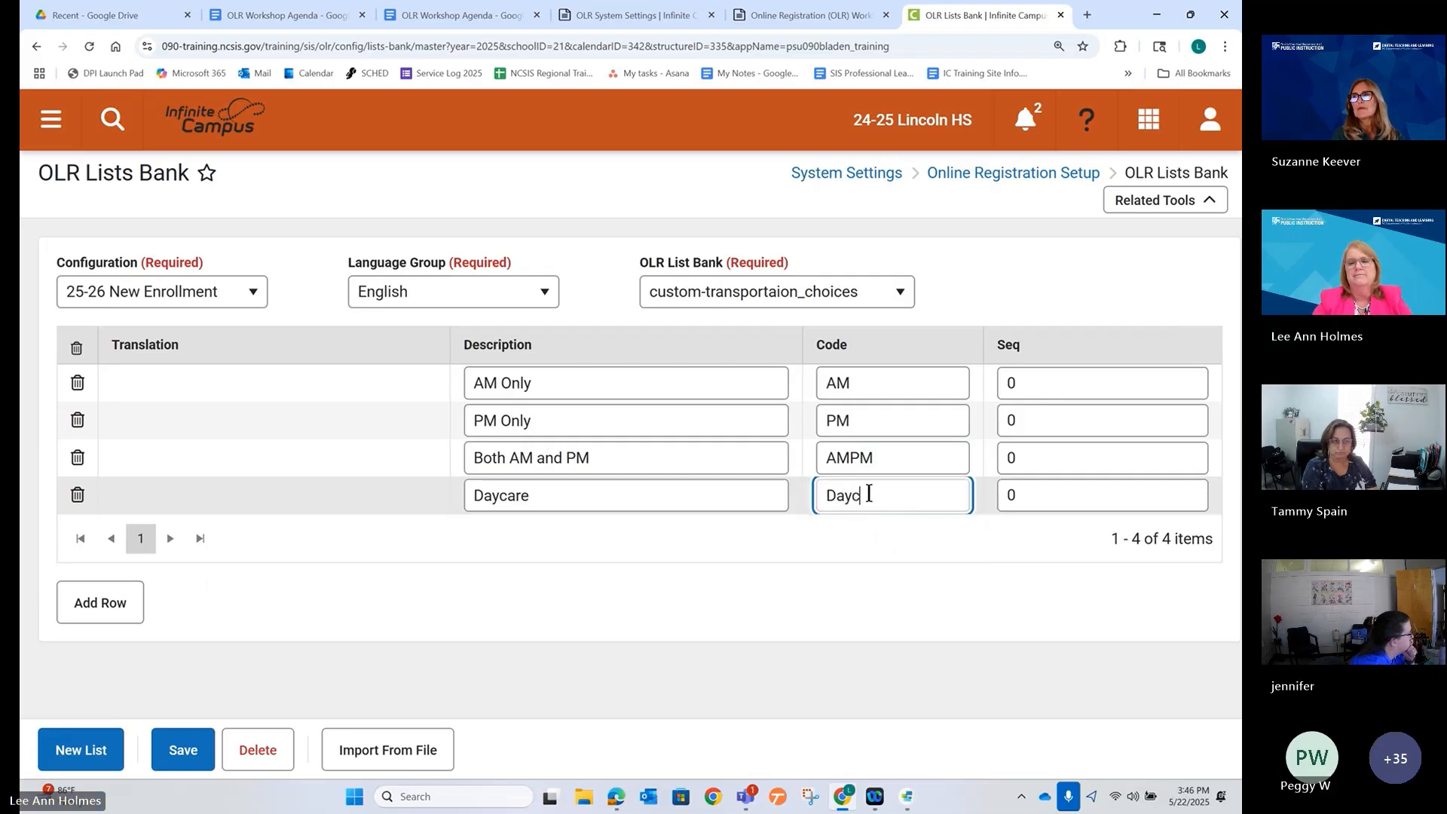
{"action": "type", "text": "are"}
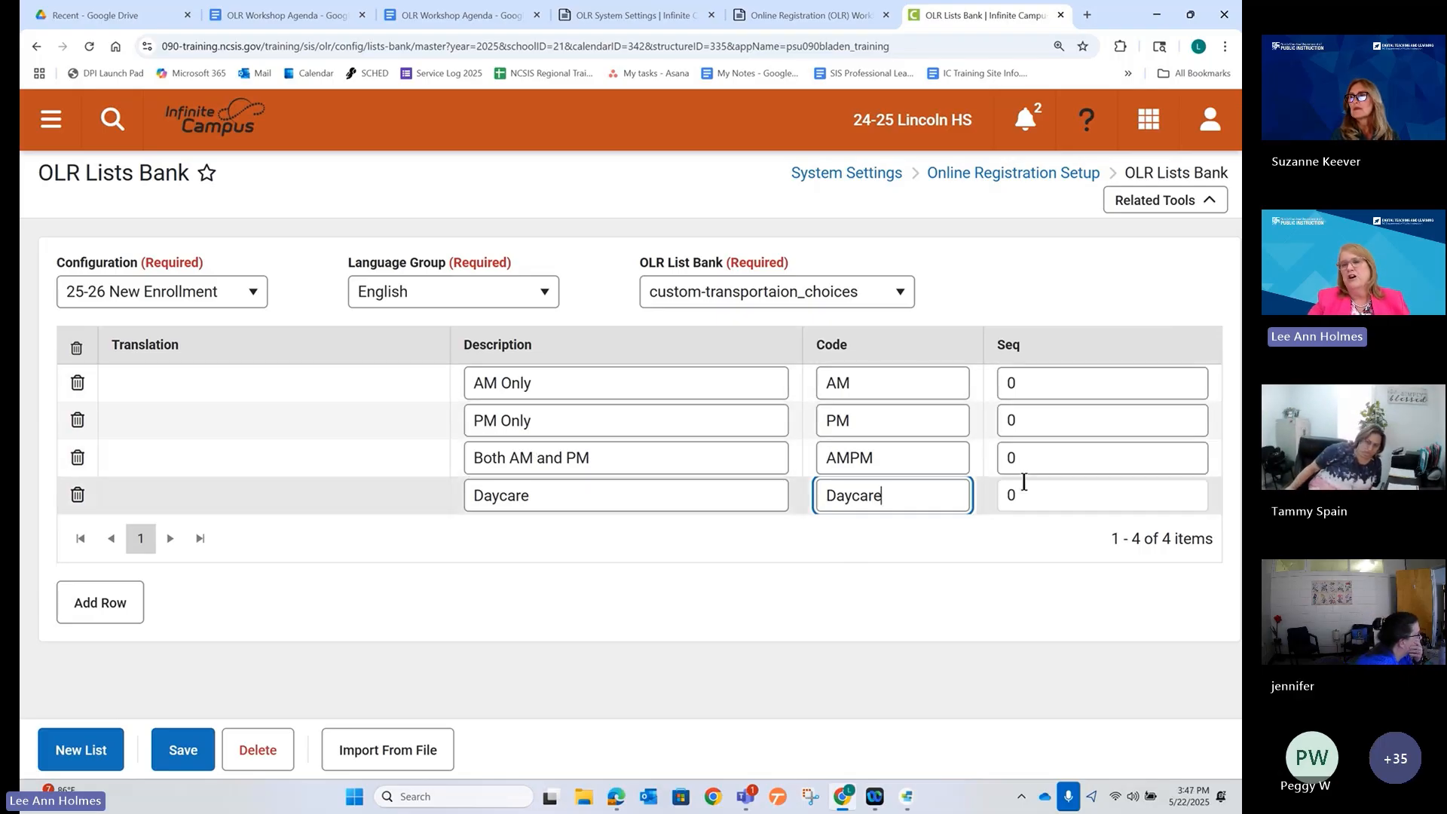
{"action": "left_click", "coordinate": [617, 797]}
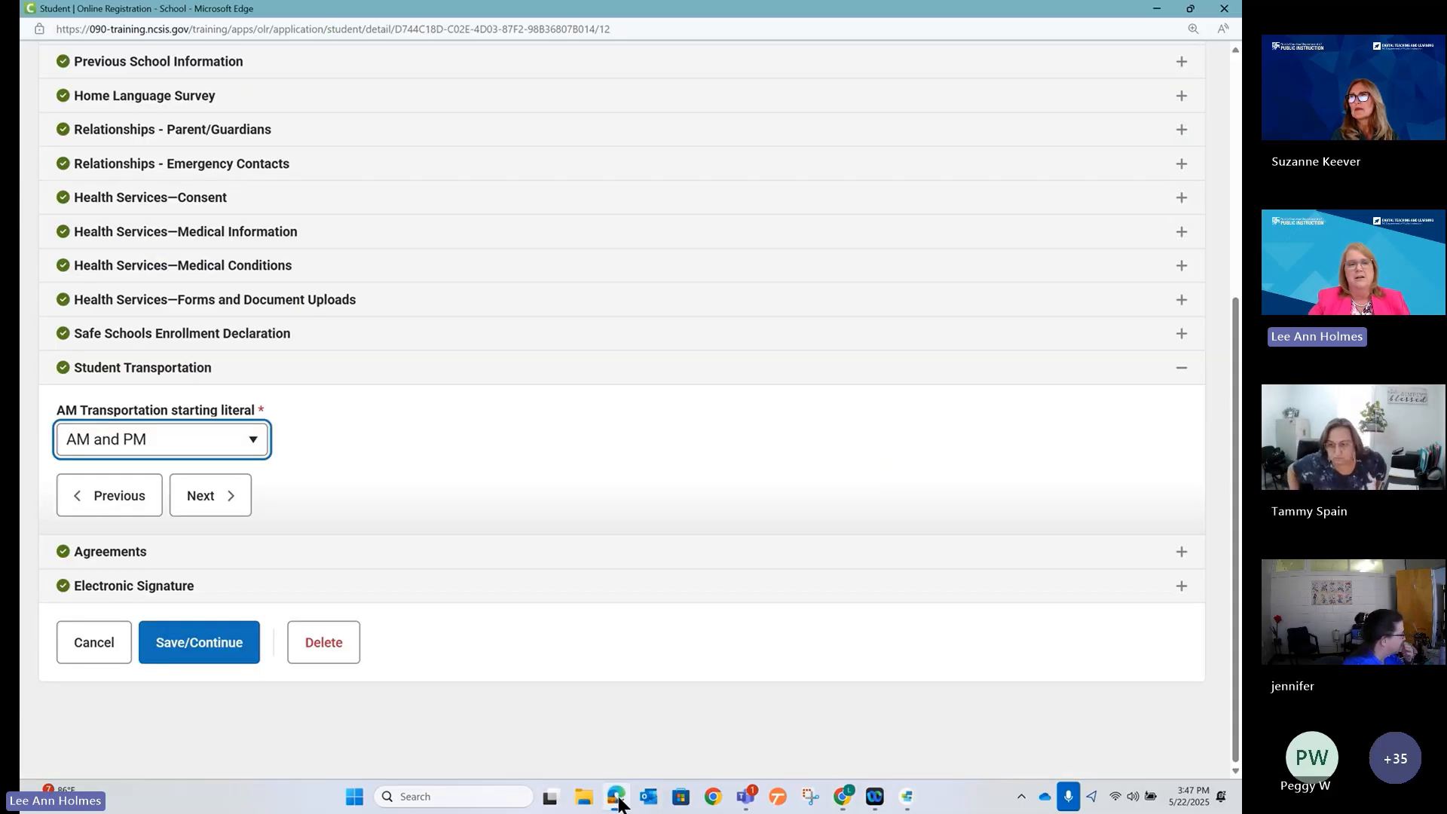
{"action": "left_click", "coordinate": [253, 435]}
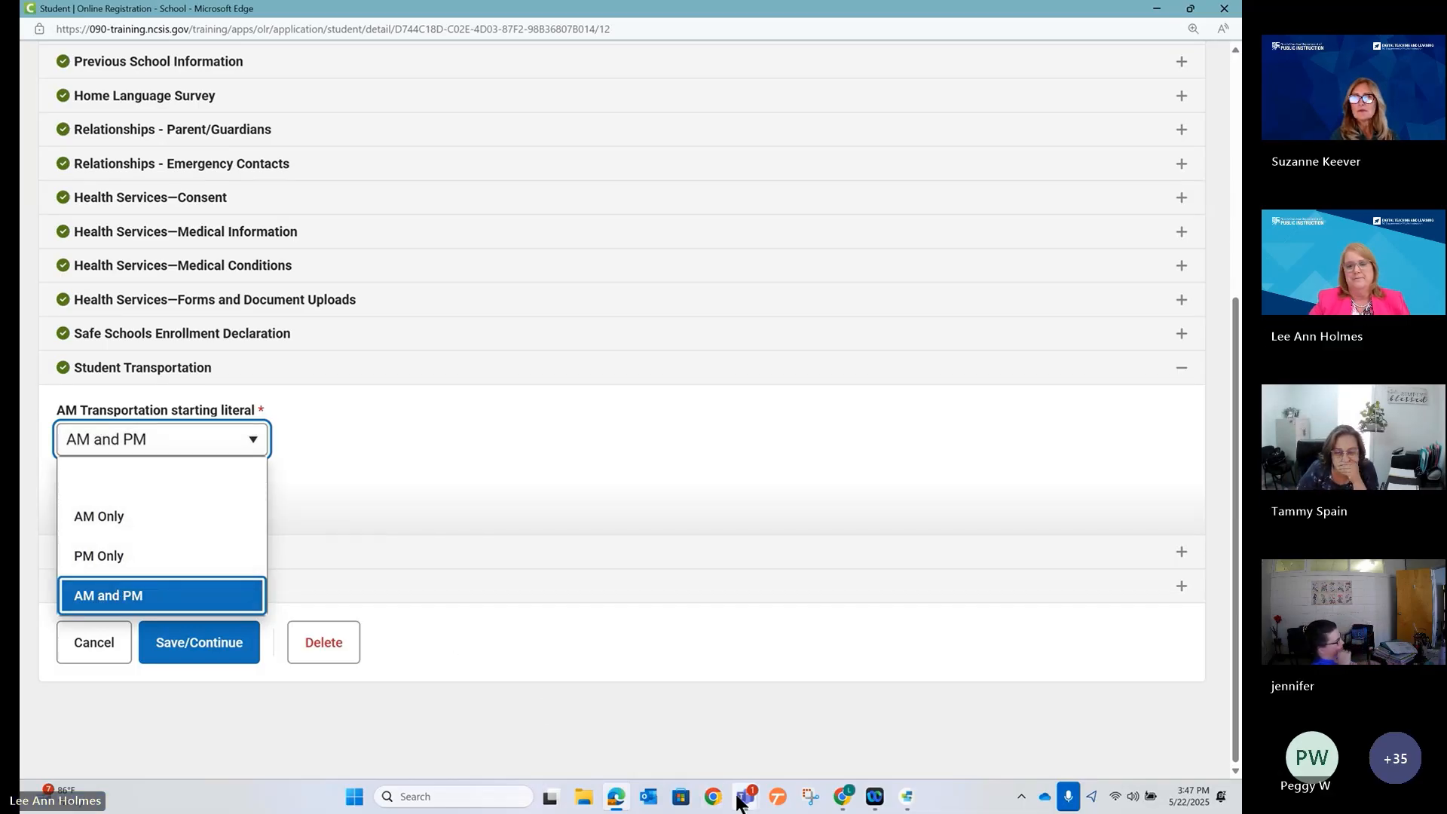
Give the four choices sequence numbers 10, 20, 30 and 40.
{"action": "left_click", "coordinate": [615, 800]}
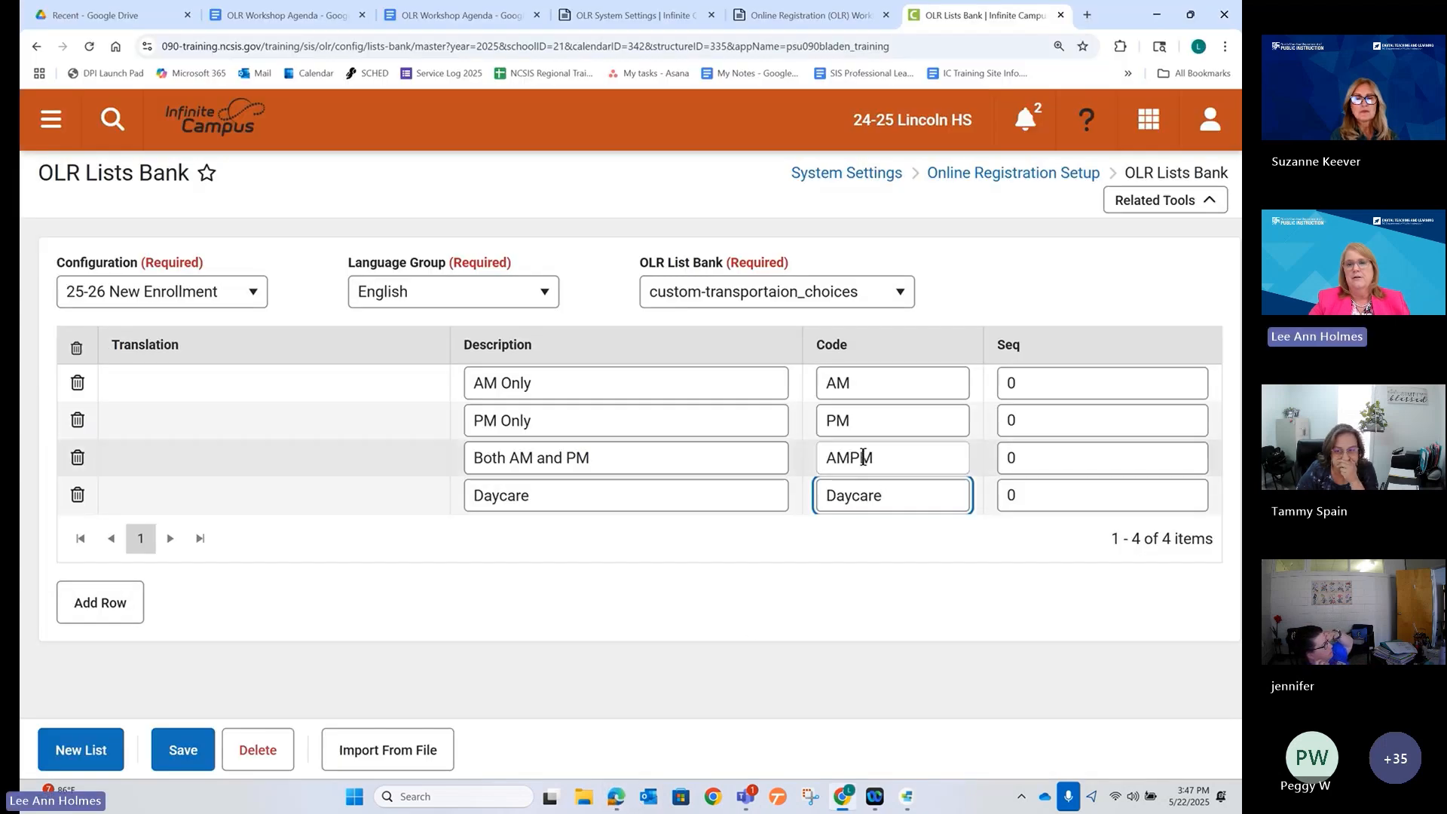
{"action": "double_click", "coordinate": [1060, 379]}
{"action": "type", "text": "10"}
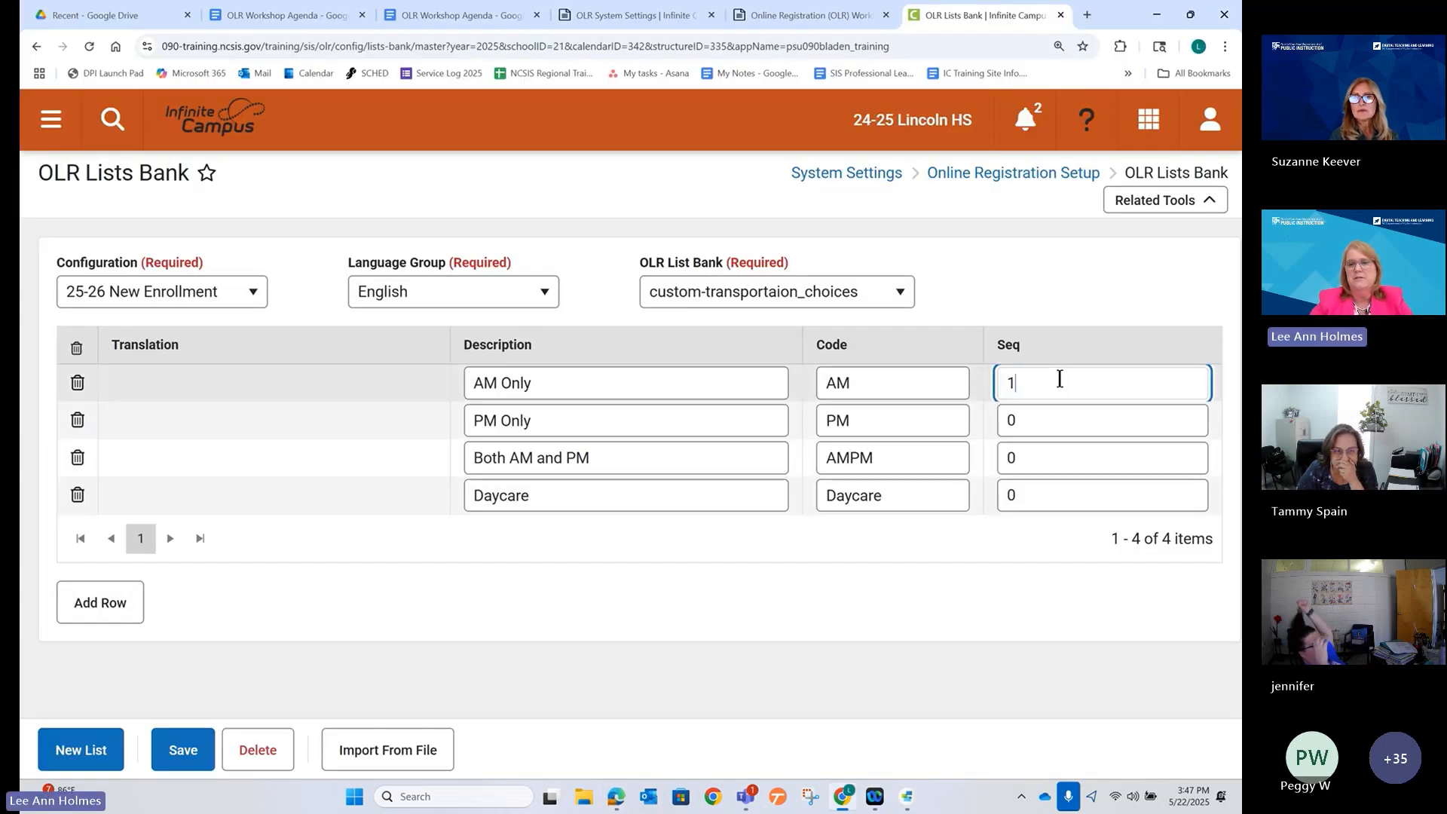
{"action": "double_click", "coordinate": [1041, 423]}
{"action": "type", "text": "2"}
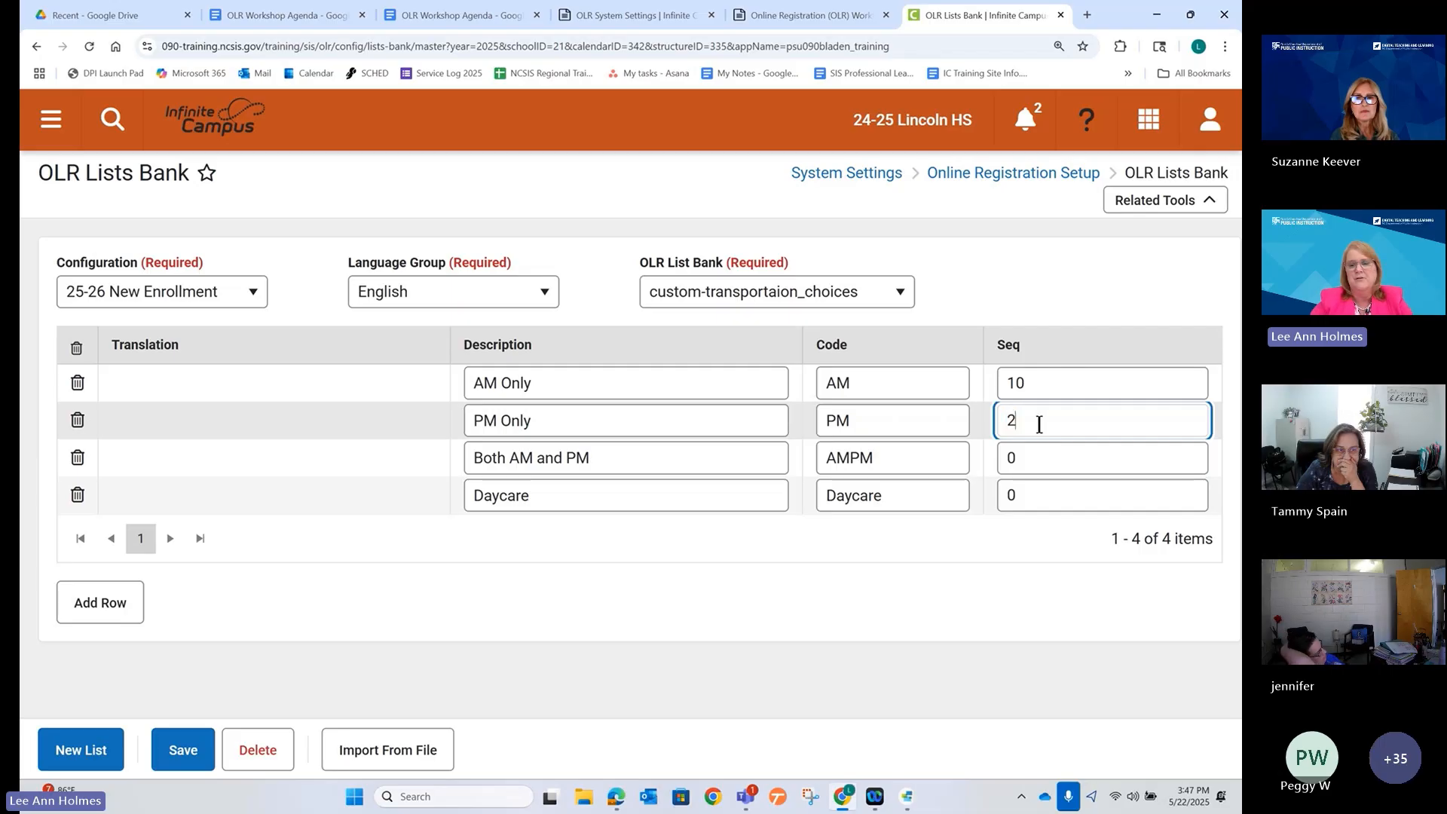
{"action": "type", "text": "0"}
{"action": "double_click", "coordinate": [1017, 460]}
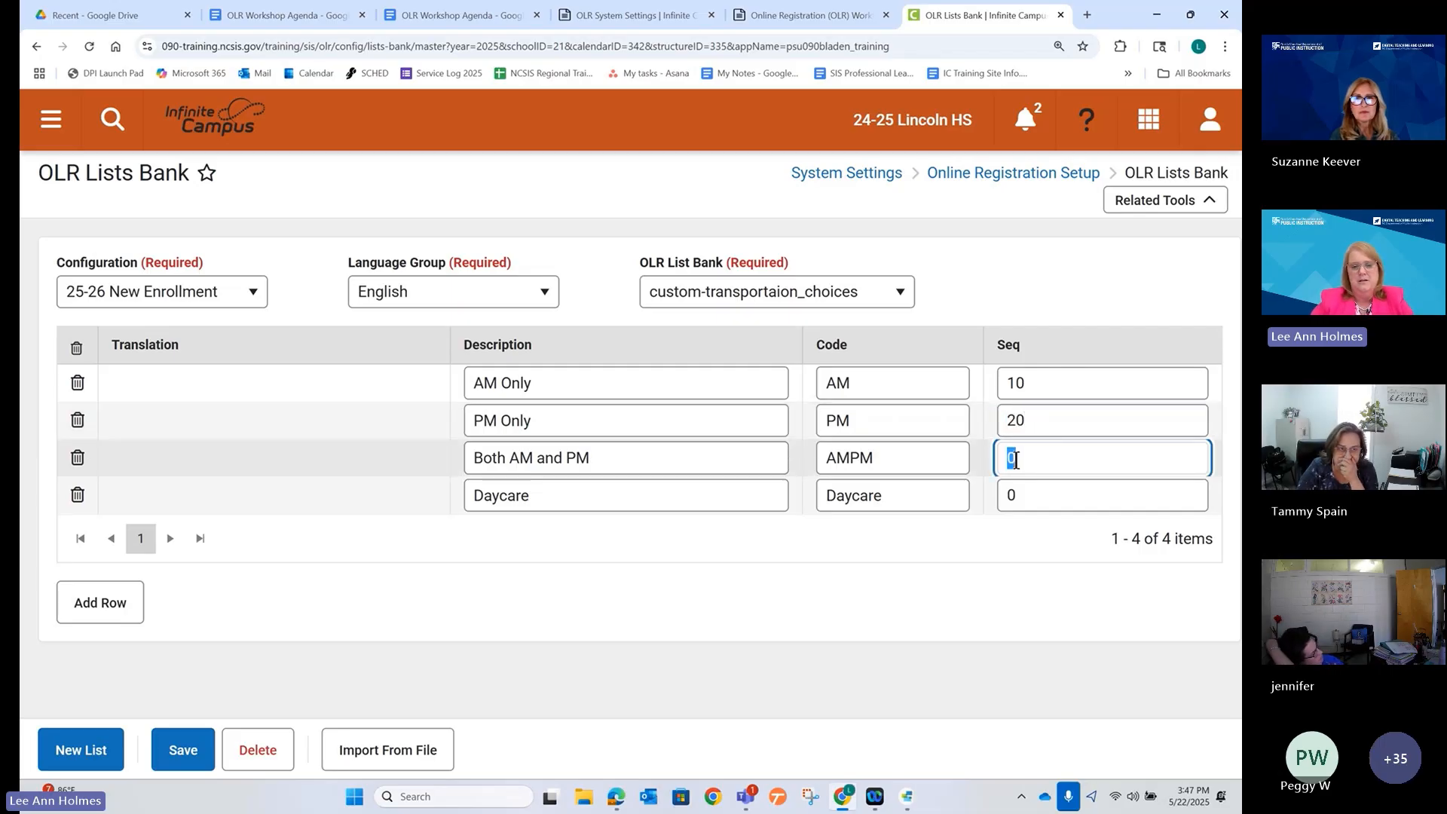
{"action": "type", "text": "3"}
{"action": "double_click", "coordinate": [1010, 494]}
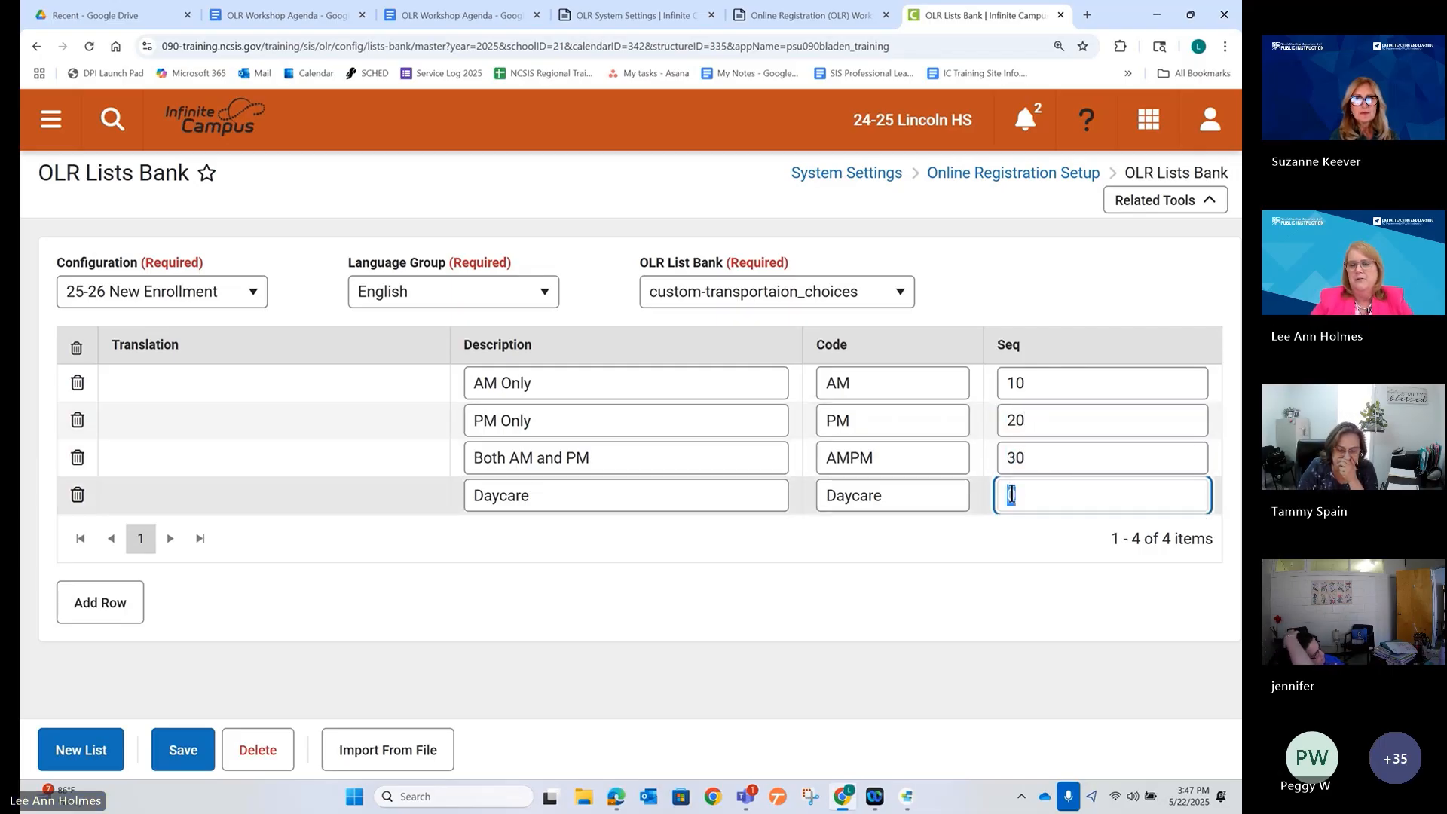
{"action": "type", "text": "40"}
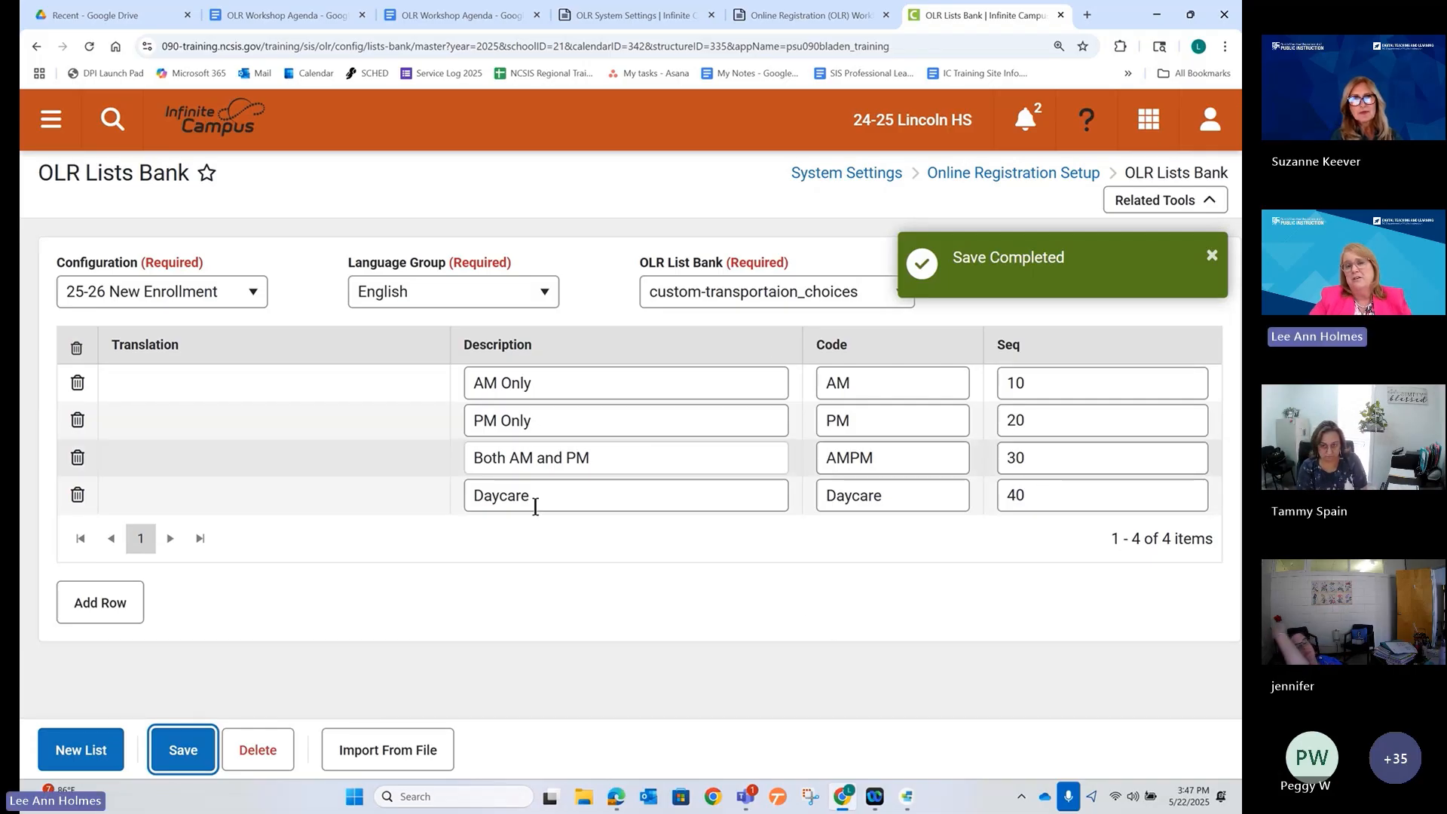
{"action": "left_click", "coordinate": [1207, 204]}
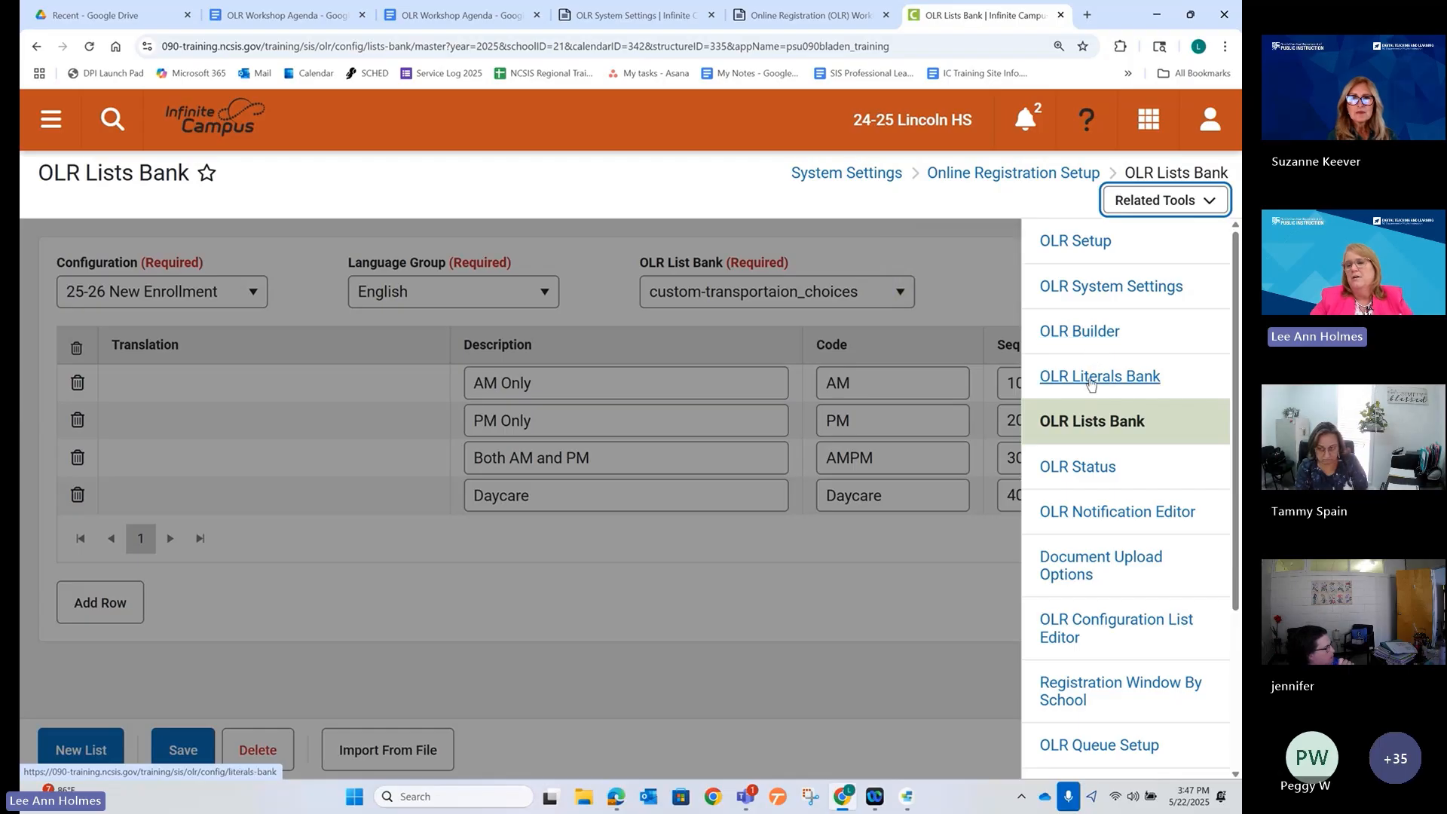
In the OLR Builder, open the AM Transportation droplist field under the Transportation3 group.
{"action": "left_click", "coordinate": [1086, 338]}
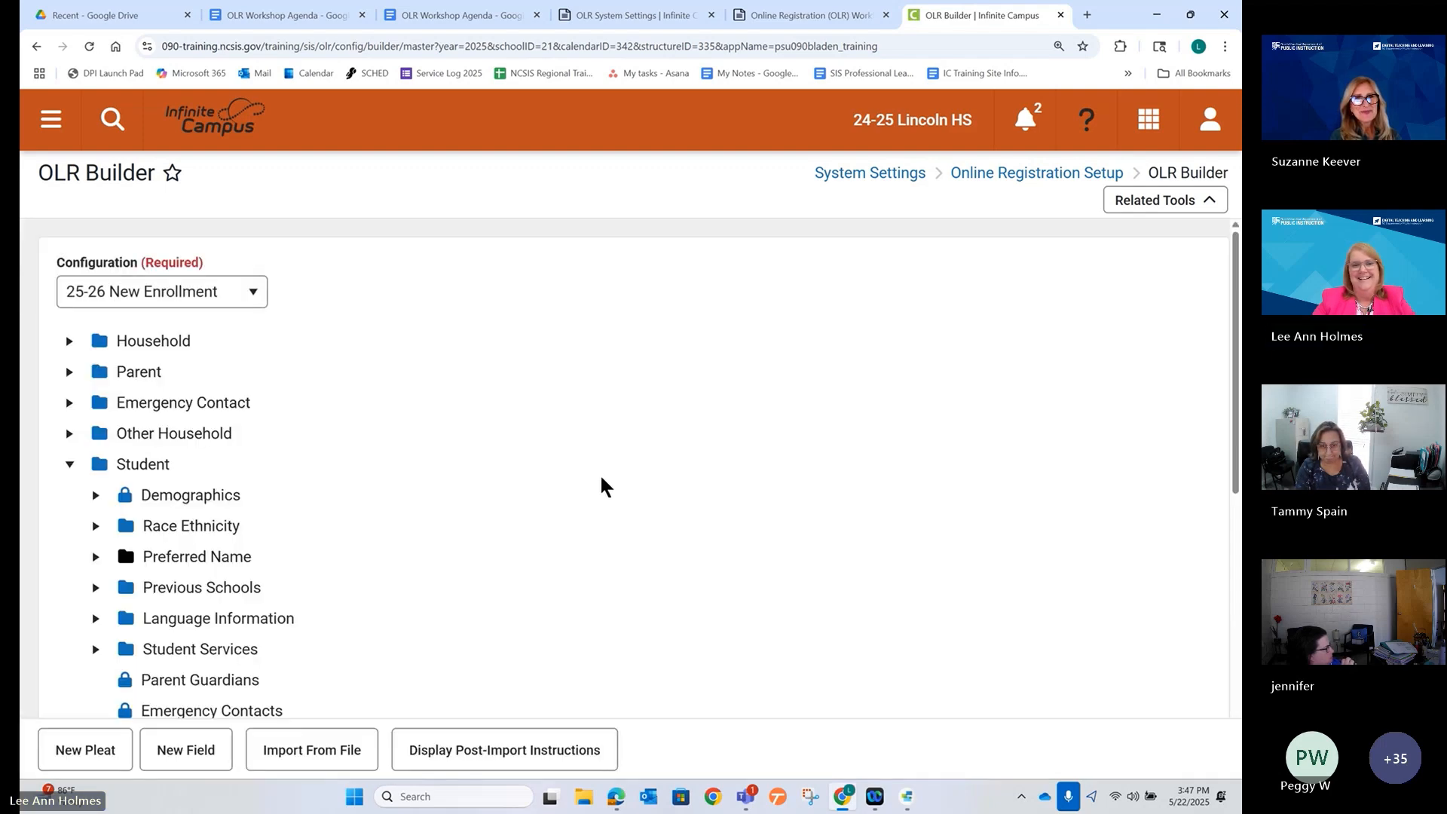
{"action": "scroll", "coordinate": [98, 471], "scroll_direction": "down", "scroll_amount": 6}
{"action": "scroll", "coordinate": [138, 498], "scroll_direction": "down", "scroll_amount": 2}
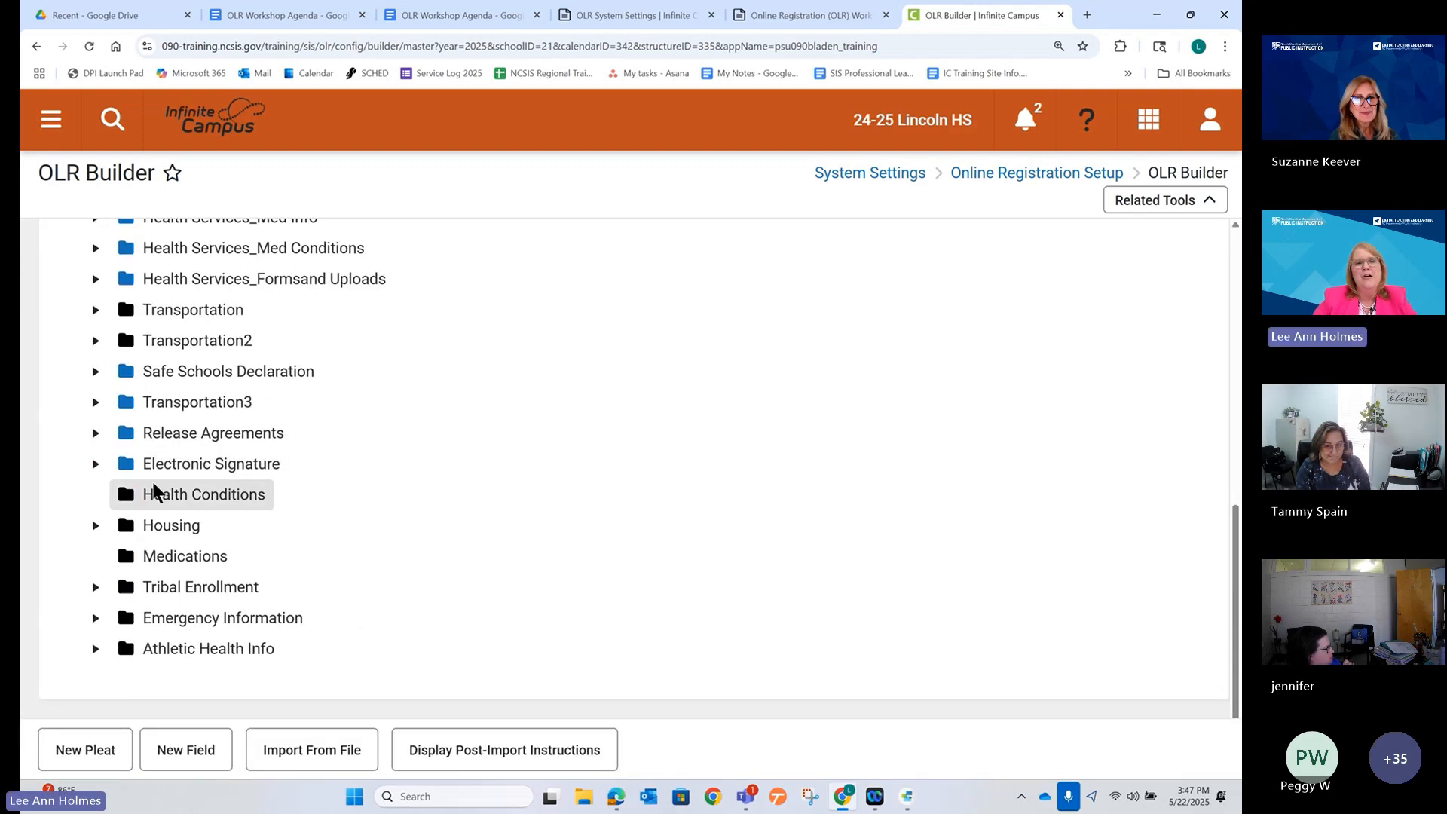
{"action": "left_click", "coordinate": [95, 409]}
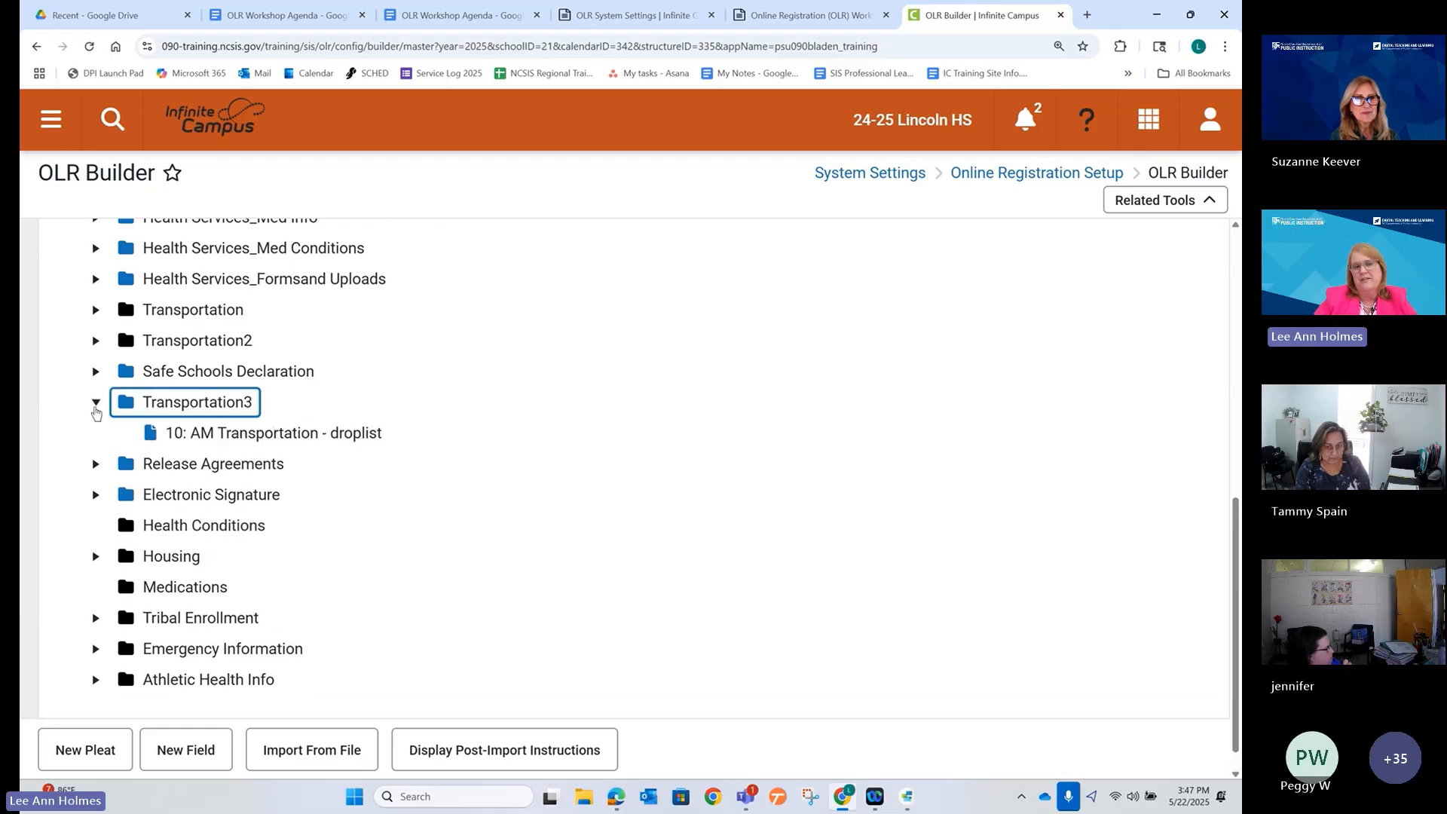
{"action": "left_click", "coordinate": [249, 433]}
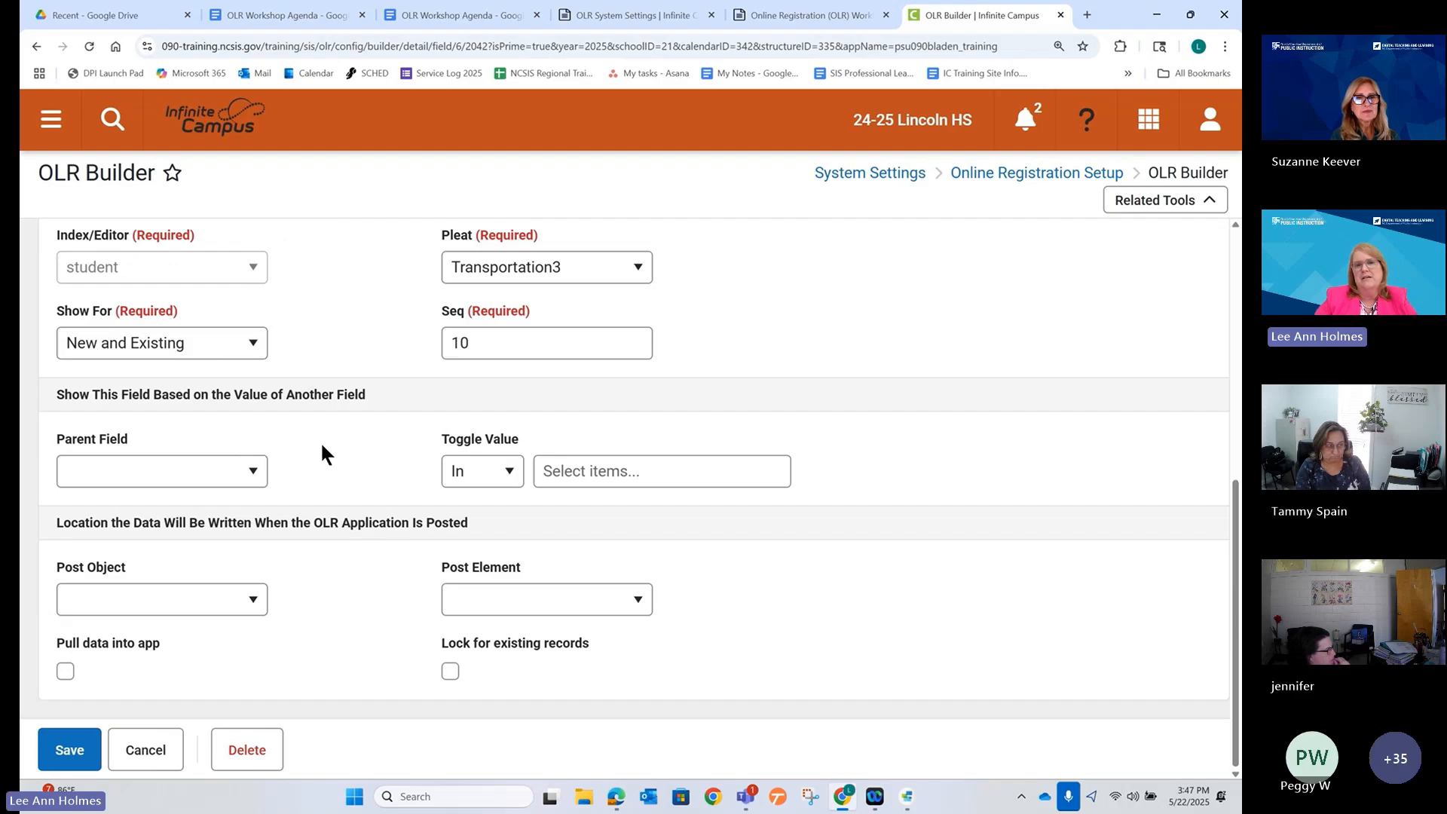
Set the field's List to custom - transportaion_choices and save it.
{"action": "scroll", "coordinate": [636, 358], "scroll_direction": "up", "scroll_amount": 2}
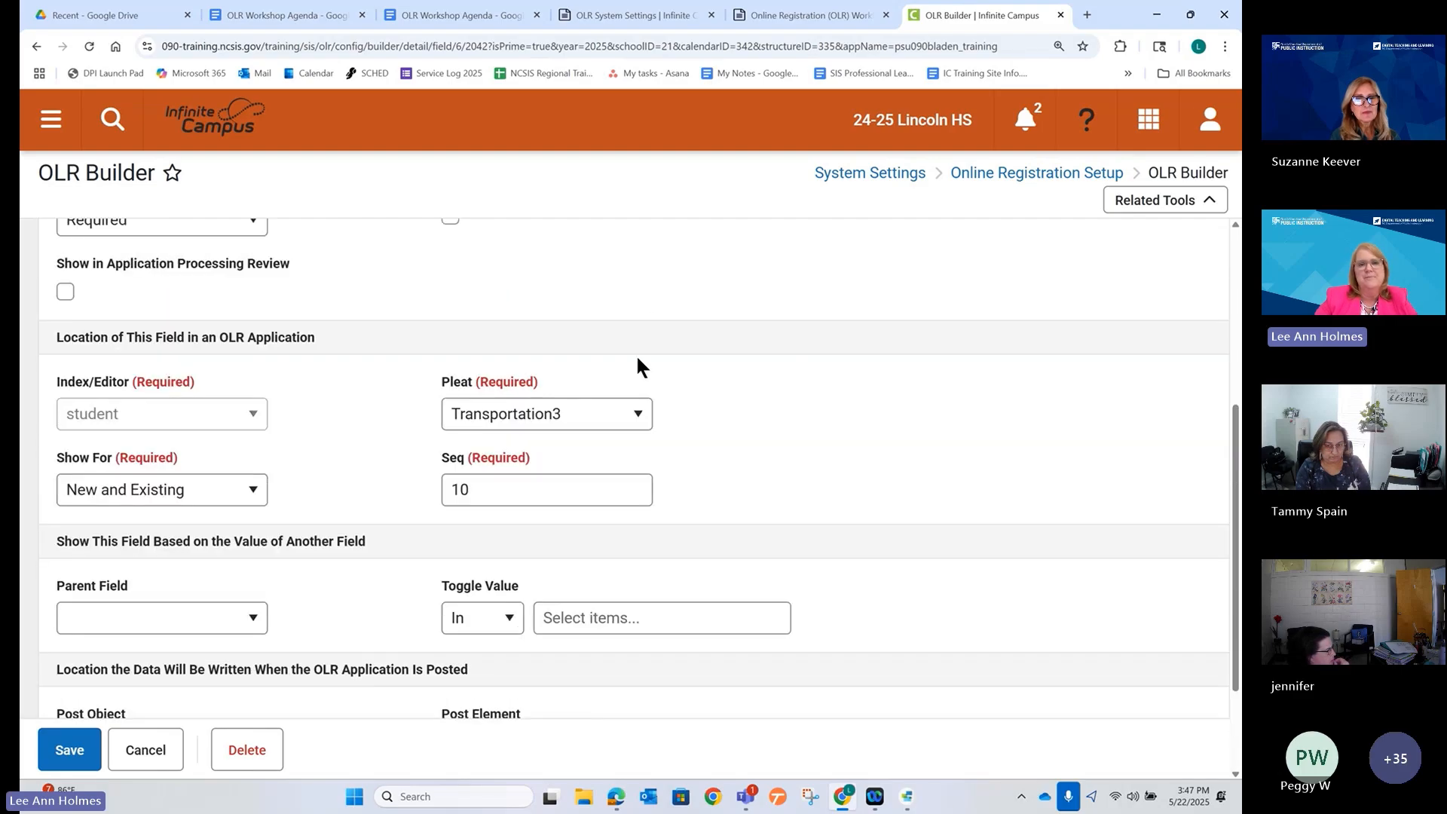
{"action": "scroll", "coordinate": [636, 355], "scroll_direction": "up", "scroll_amount": 3}
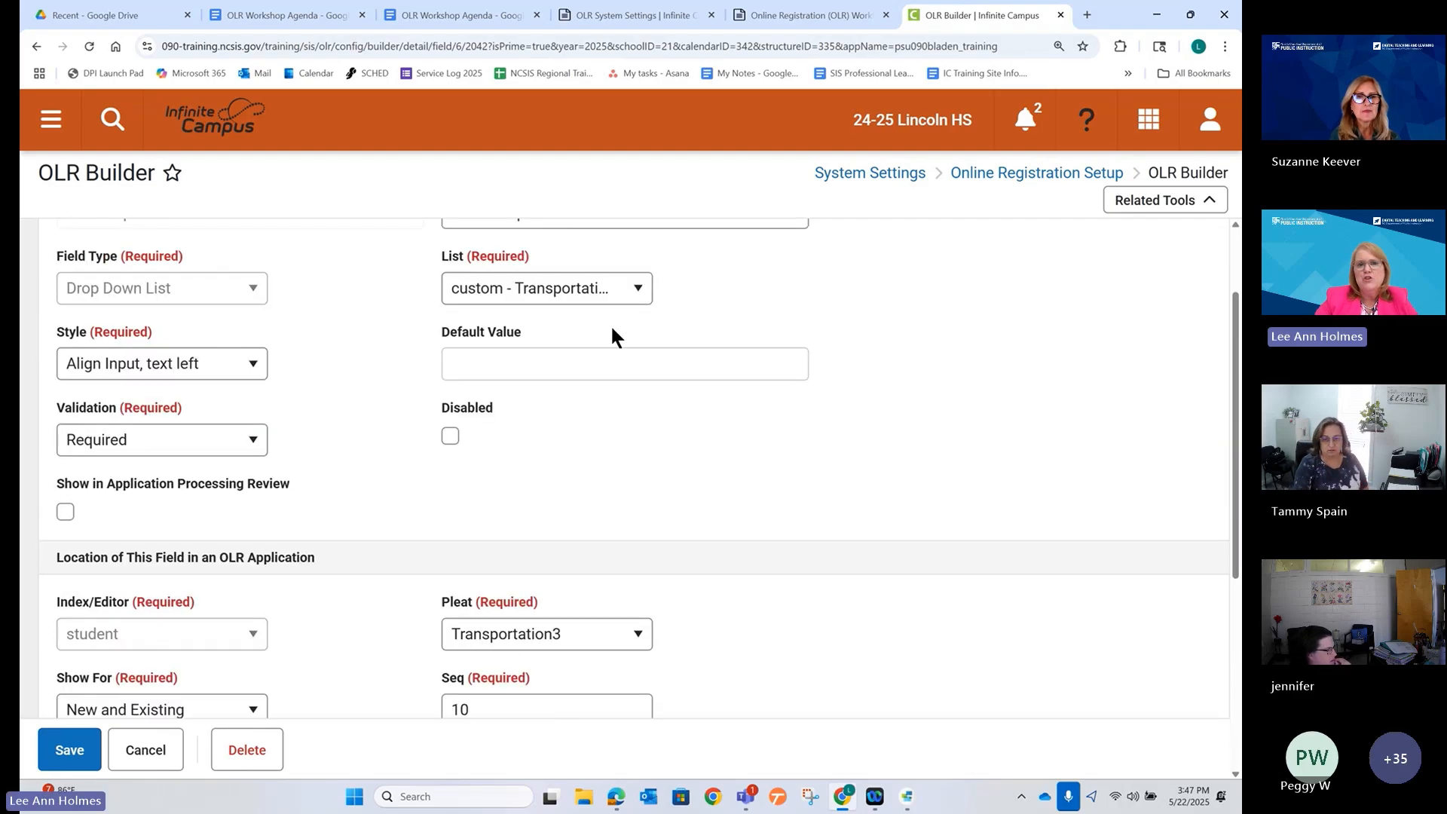
{"action": "scroll", "coordinate": [612, 332], "scroll_direction": "up", "scroll_amount": 2}
{"action": "left_click", "coordinate": [633, 407]}
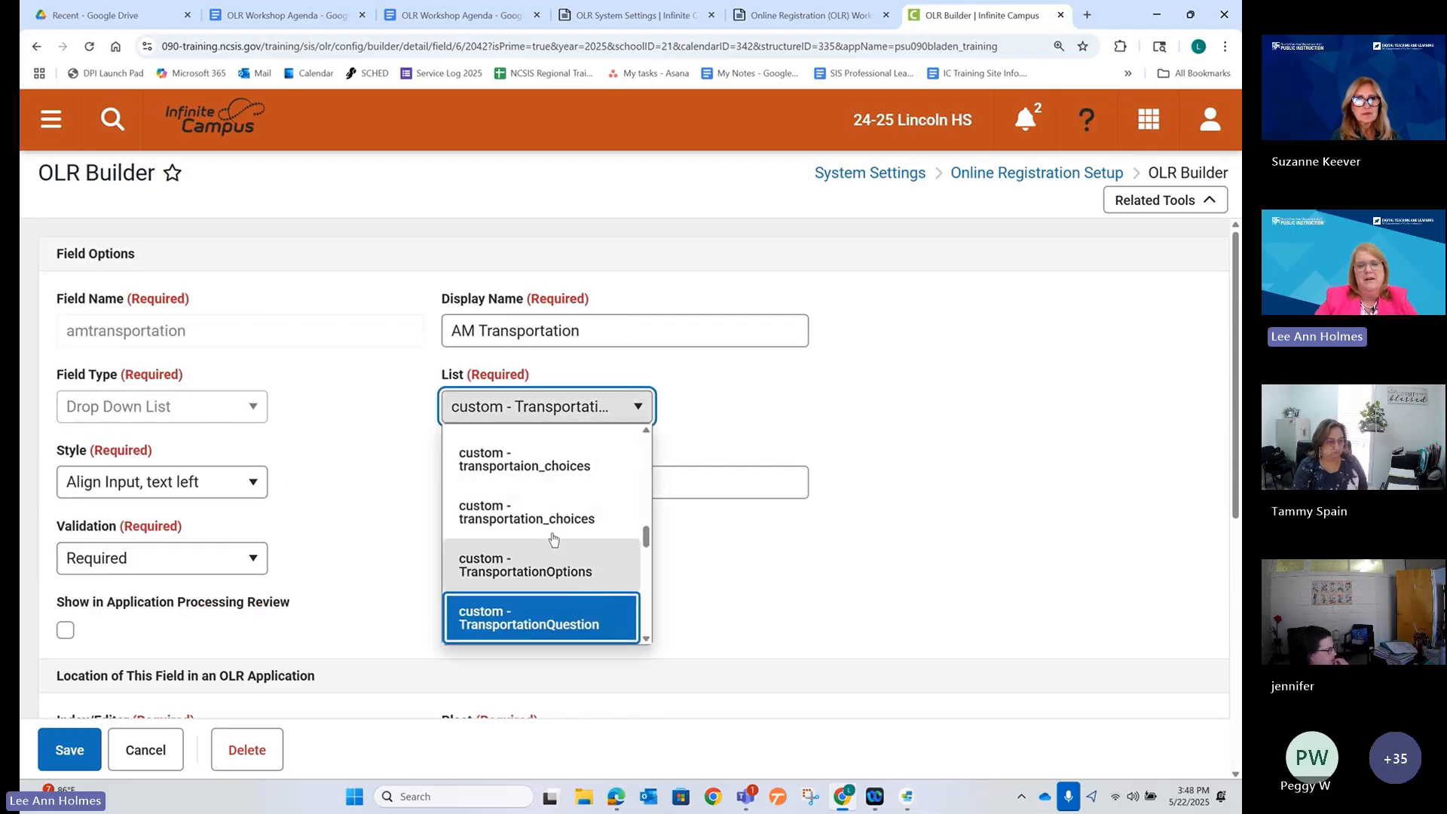
{"action": "left_click", "coordinate": [545, 475]}
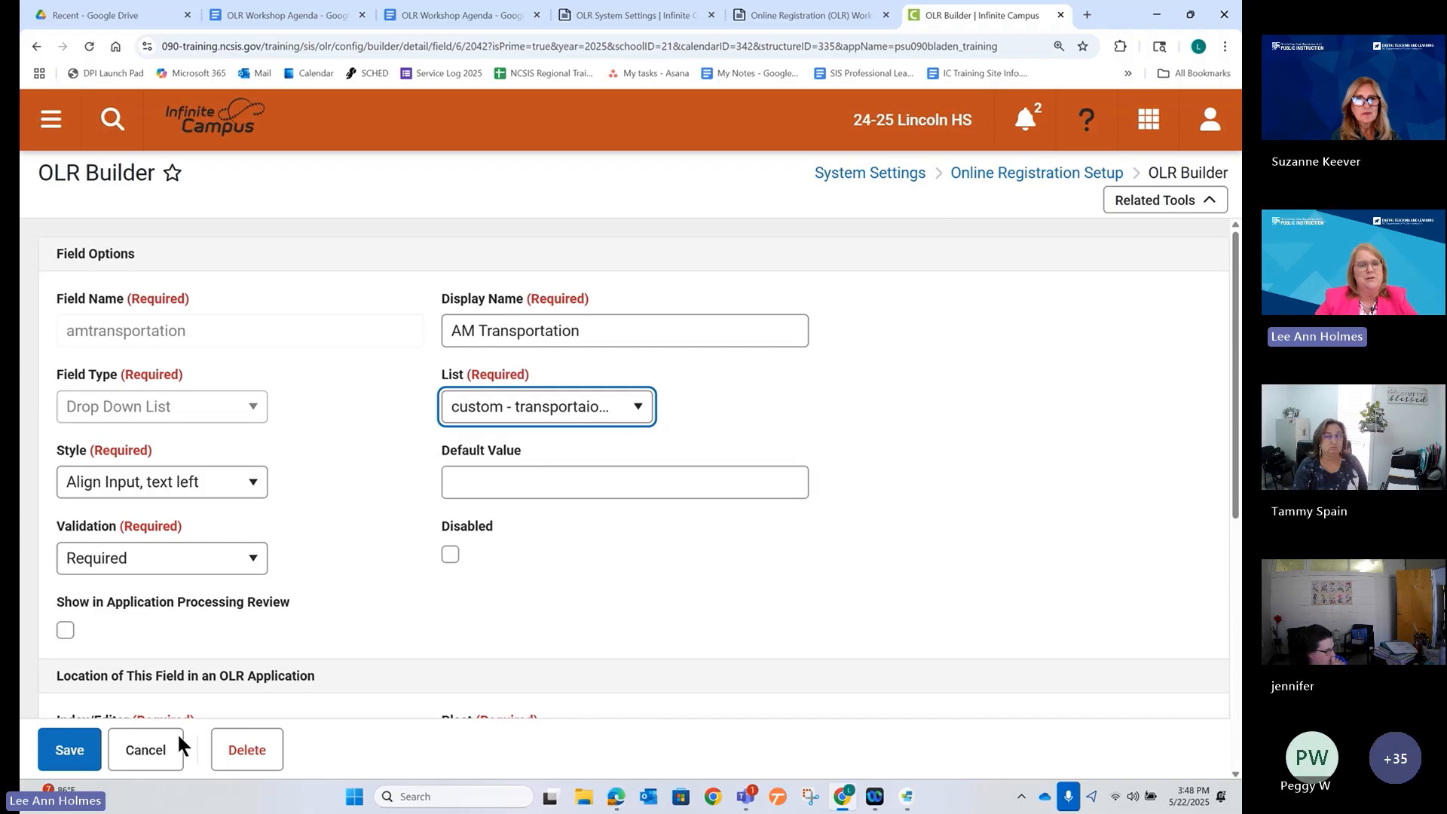
{"action": "left_click", "coordinate": [68, 750]}
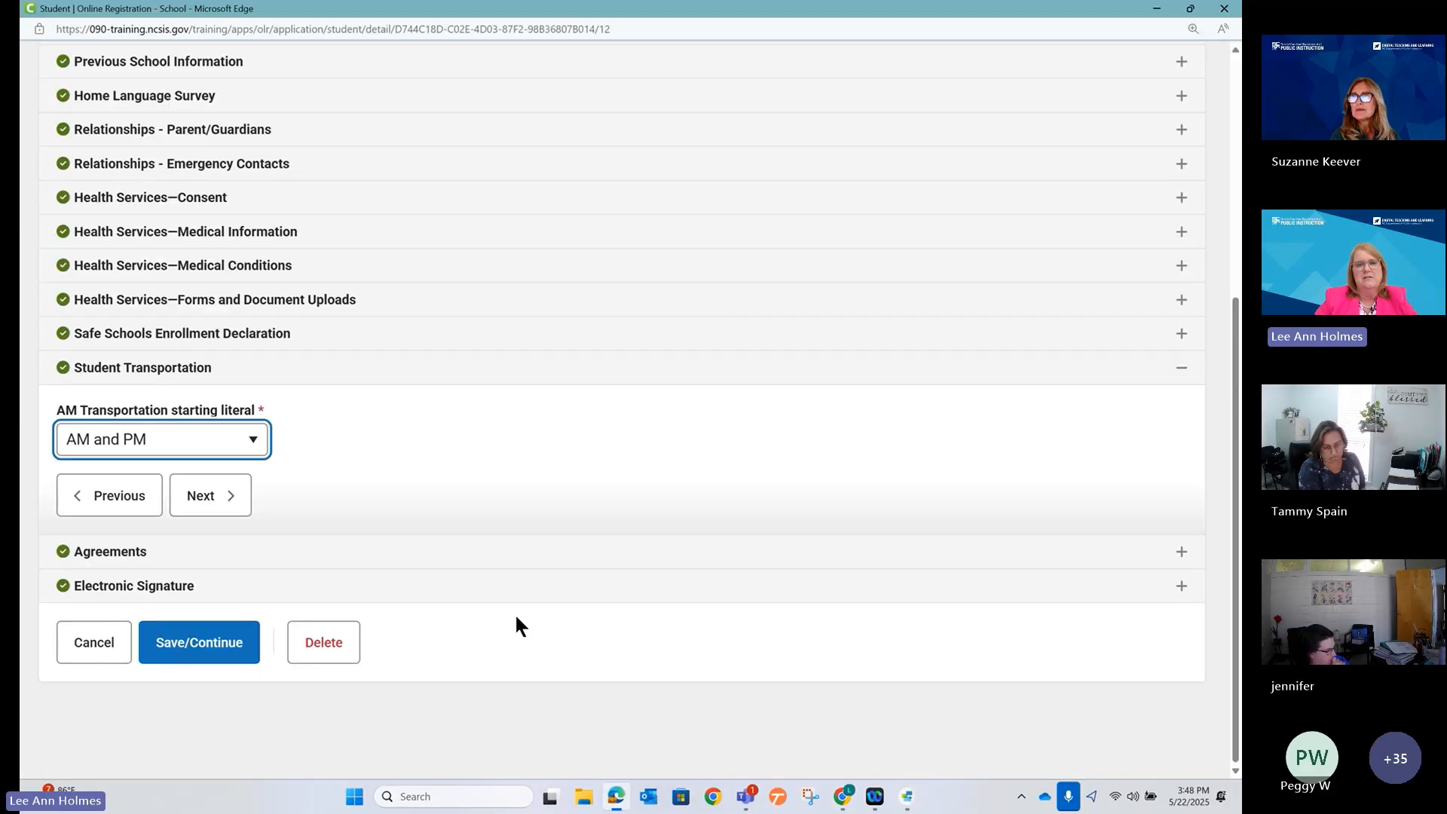
Reload the Online Registration preview page in Edge, confirming the leave-site prompt.
{"action": "left_click", "coordinate": [617, 797]}
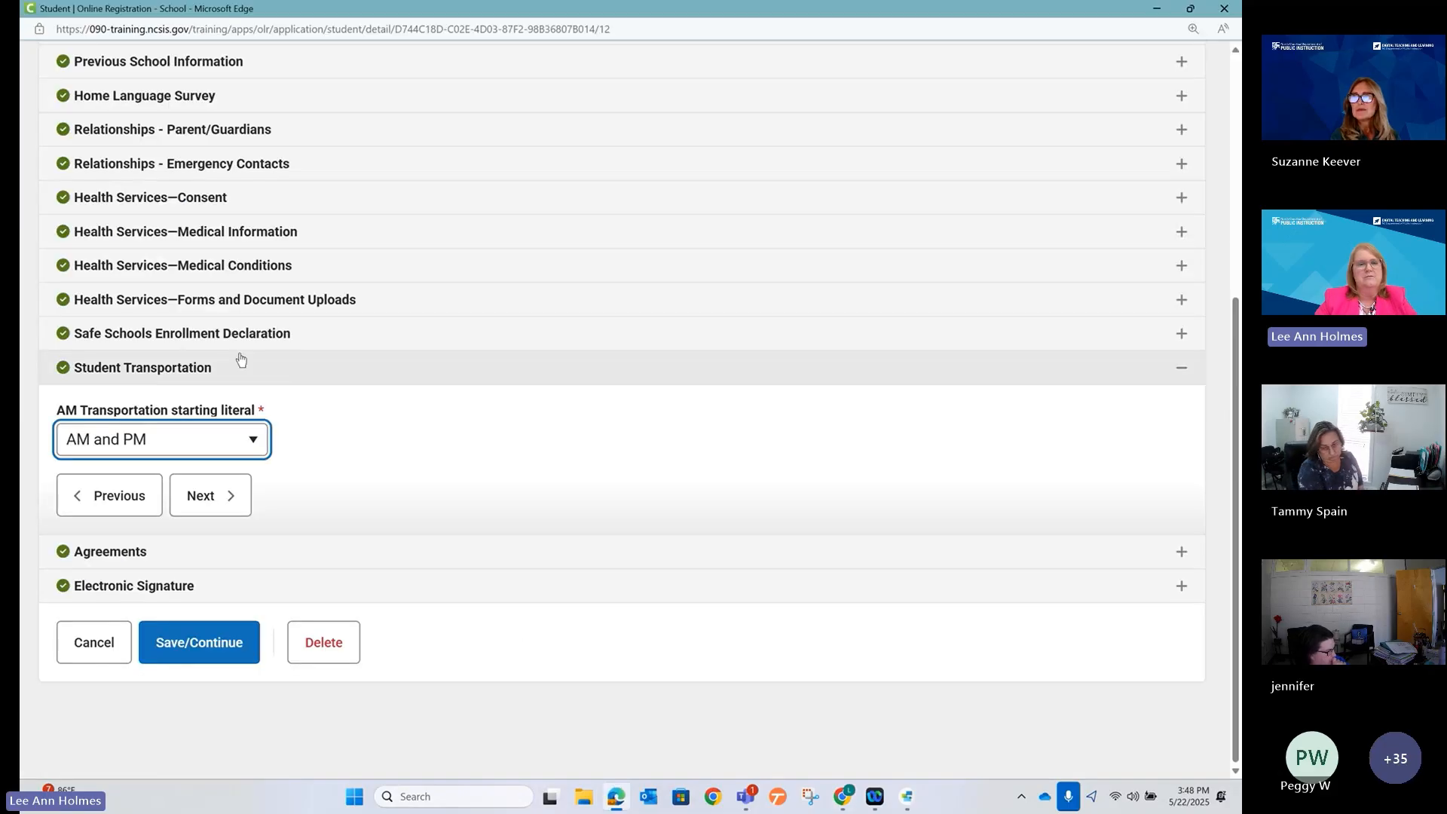
{"action": "left_click", "coordinate": [462, 19]}
{"action": "key", "text": "Return"}
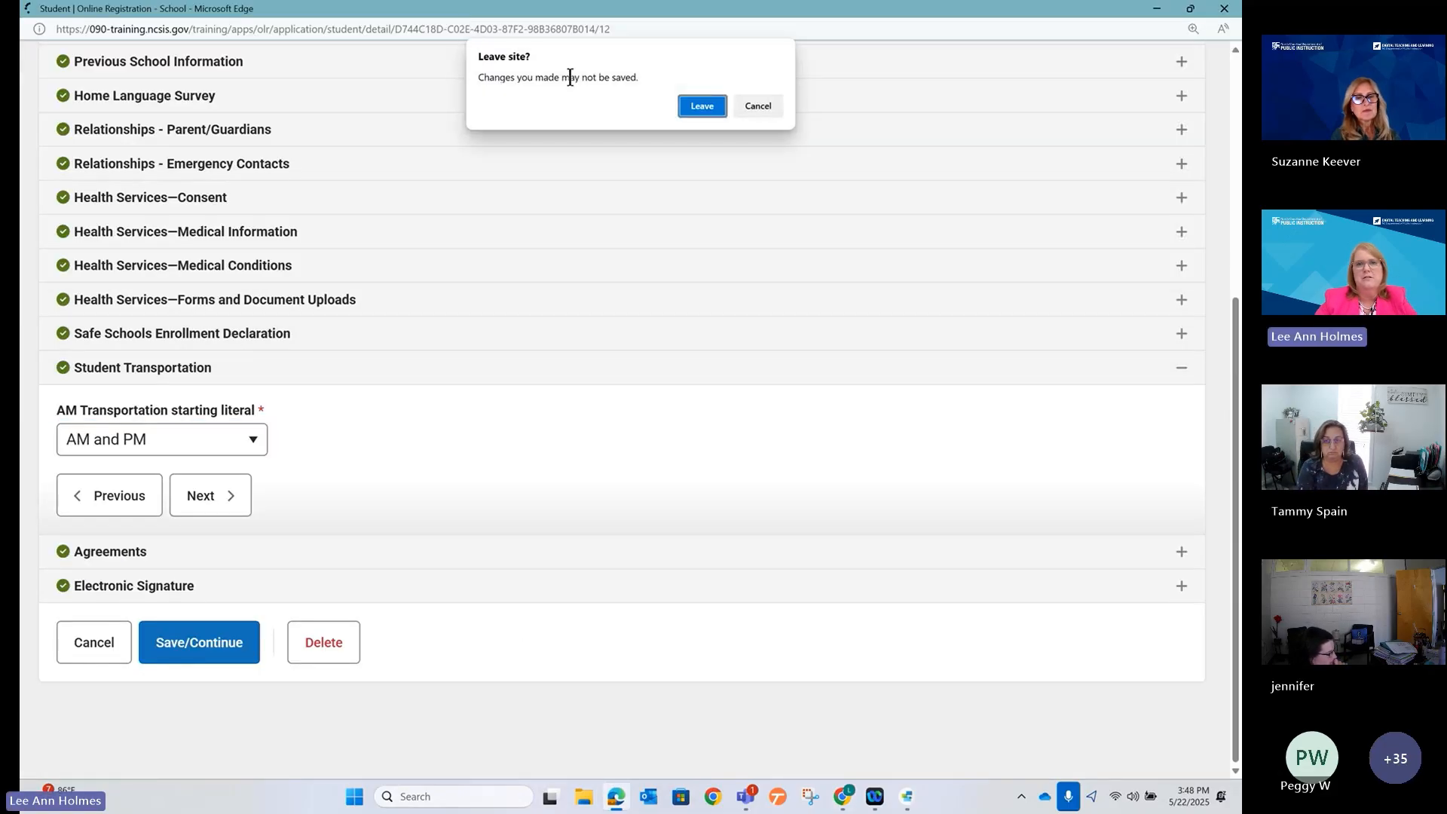
{"action": "key", "text": "Escape"}
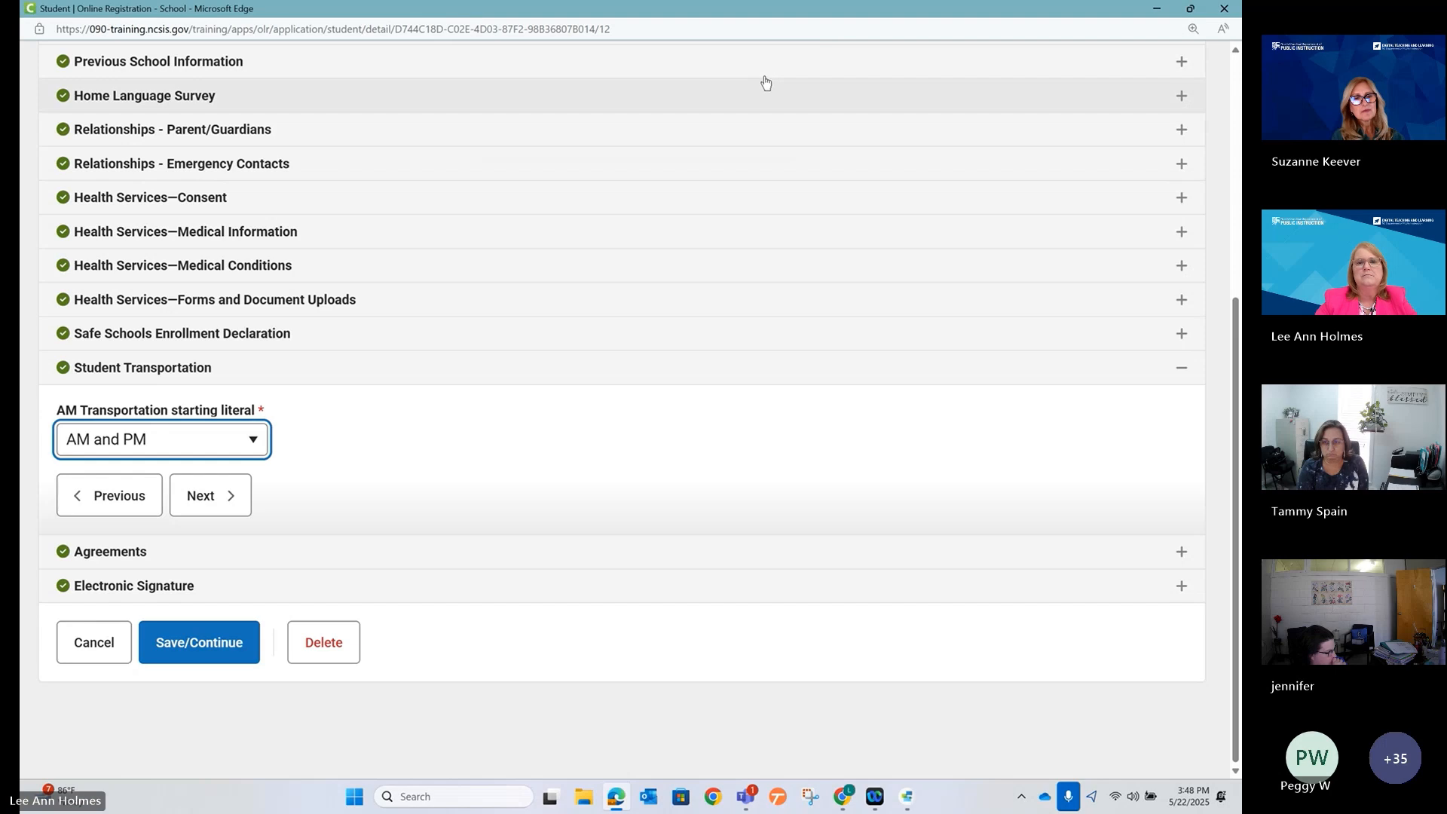
{"action": "left_click", "coordinate": [772, 33]}
{"action": "key", "text": "Return"}
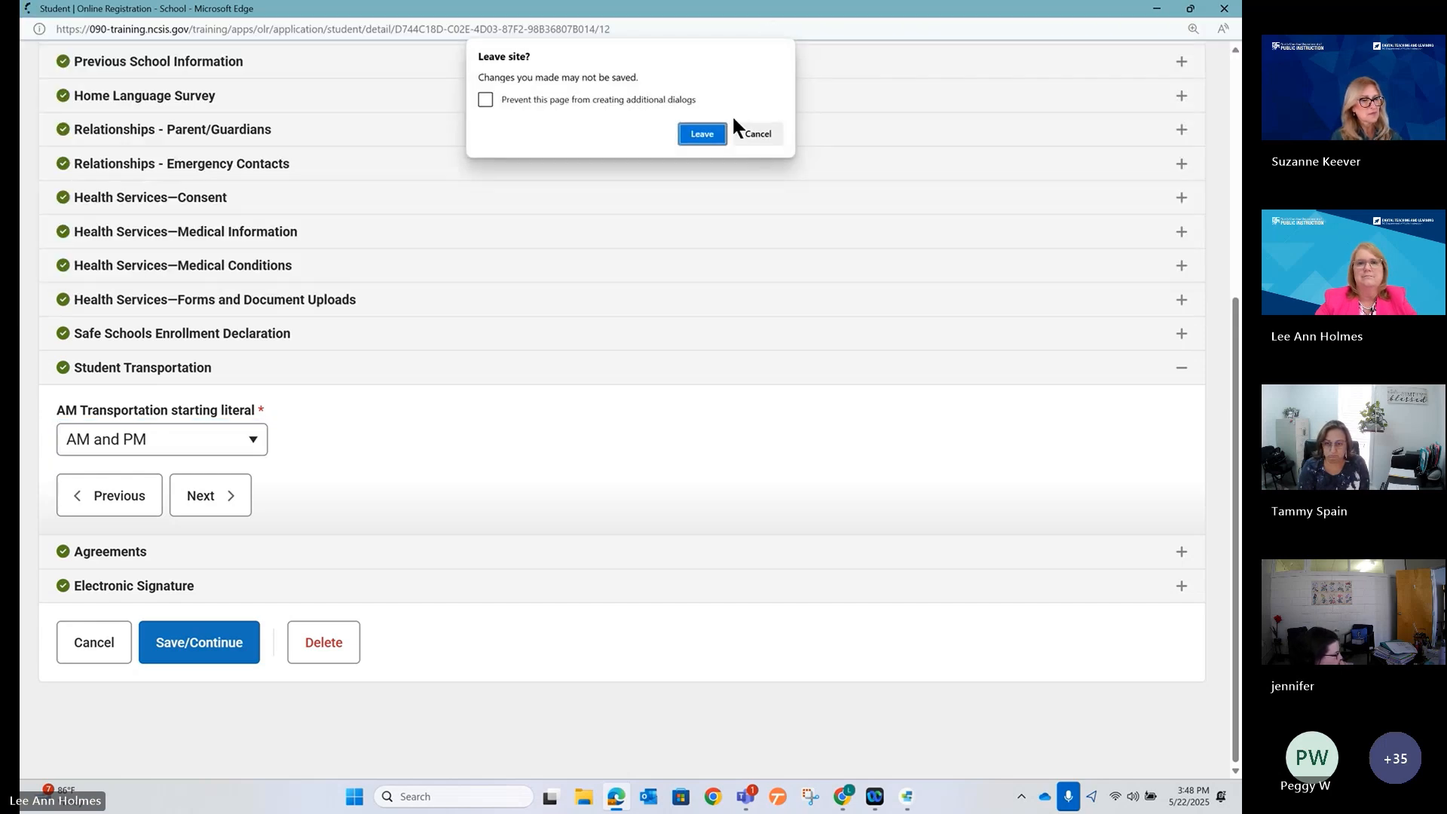
{"action": "left_click", "coordinate": [701, 133]}
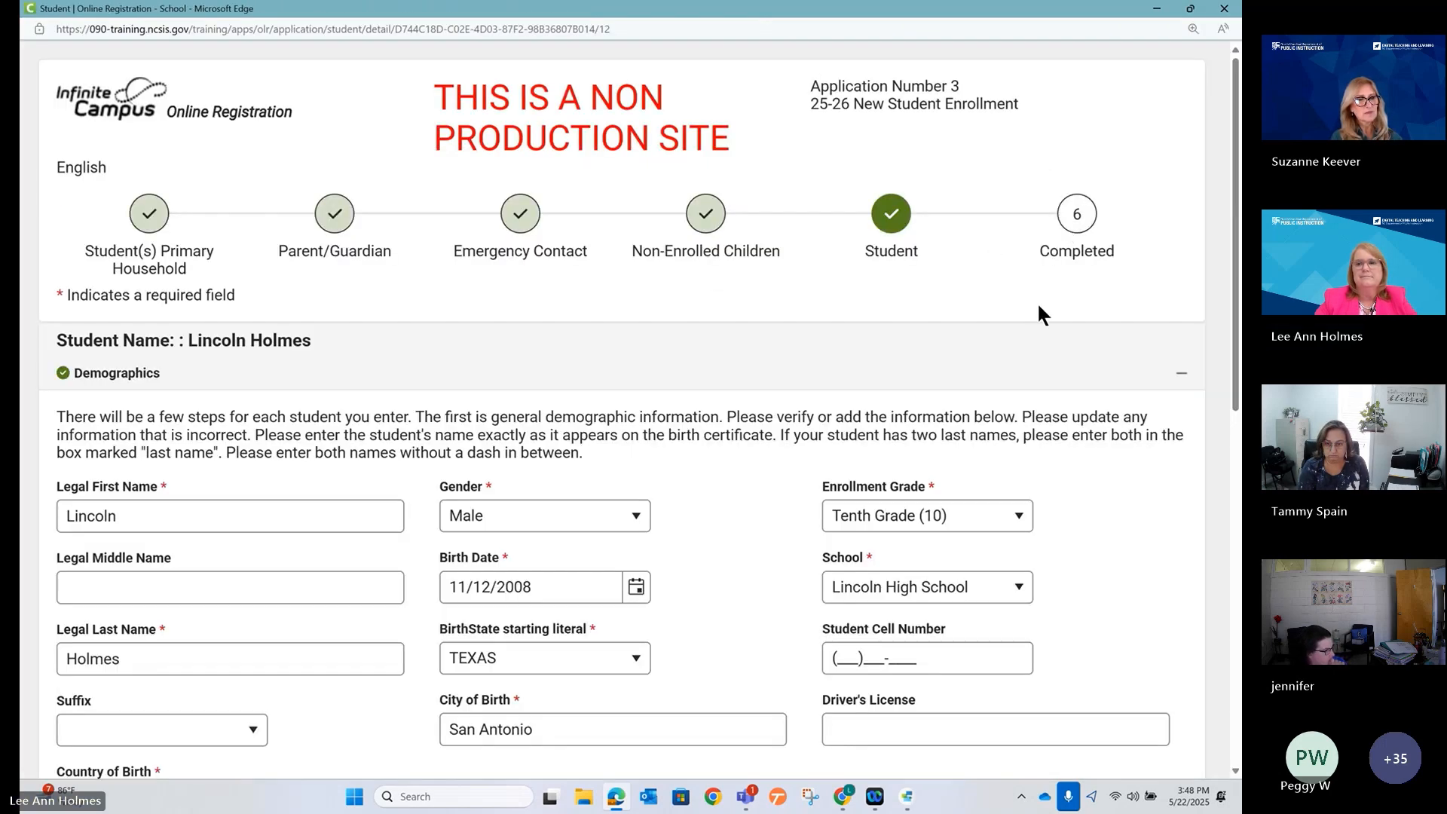
Check the AM Transportation drop-down under Student Transportation, find it empty, cancel, and minimize Edge.
{"action": "left_click", "coordinate": [1181, 373]}
{"action": "scroll", "coordinate": [287, 569], "scroll_direction": "down", "scroll_amount": 3}
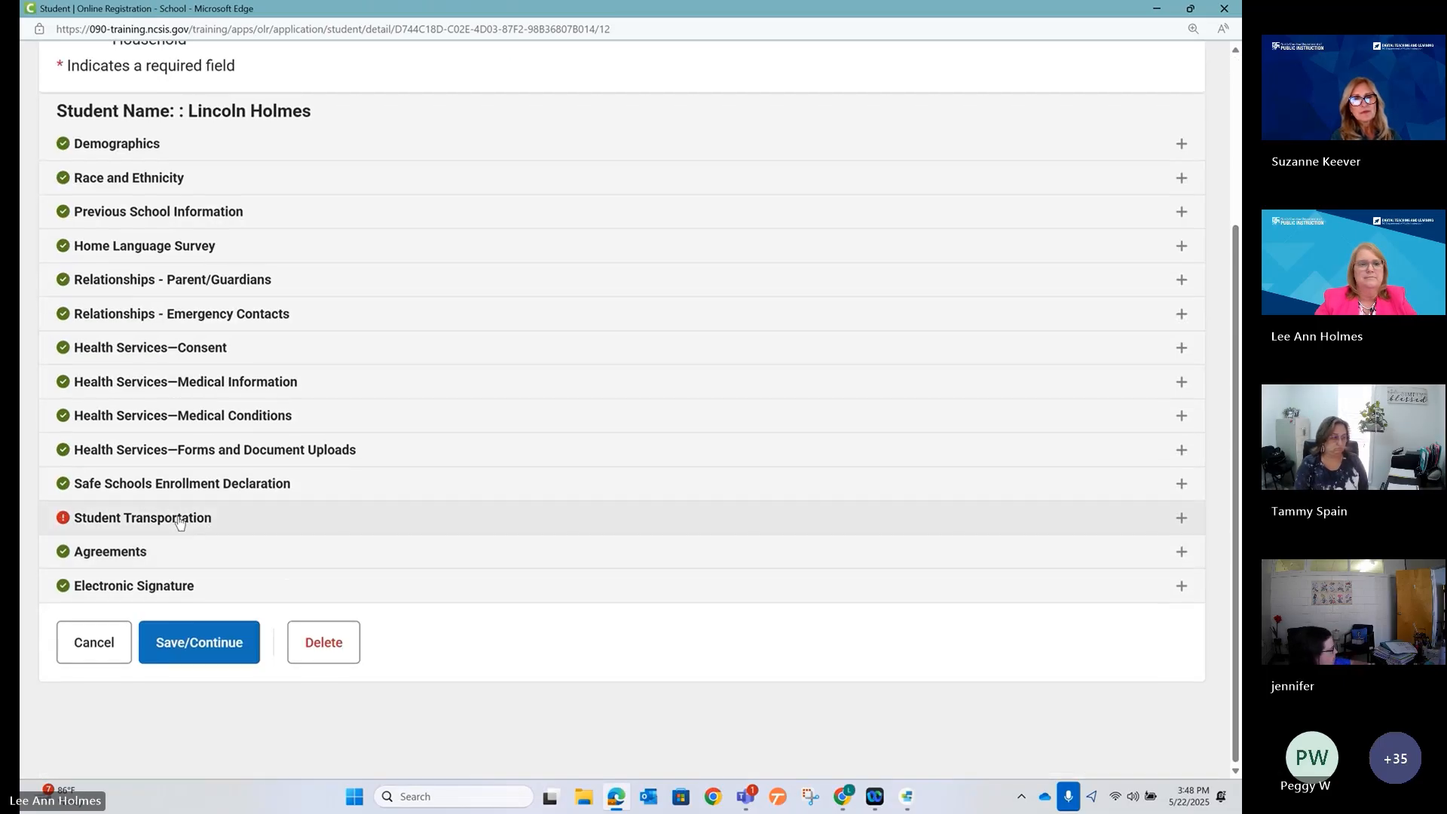
{"action": "left_click", "coordinate": [178, 522]}
{"action": "scroll", "coordinate": [200, 580], "scroll_direction": "down", "scroll_amount": 2}
{"action": "left_click", "coordinate": [234, 400]}
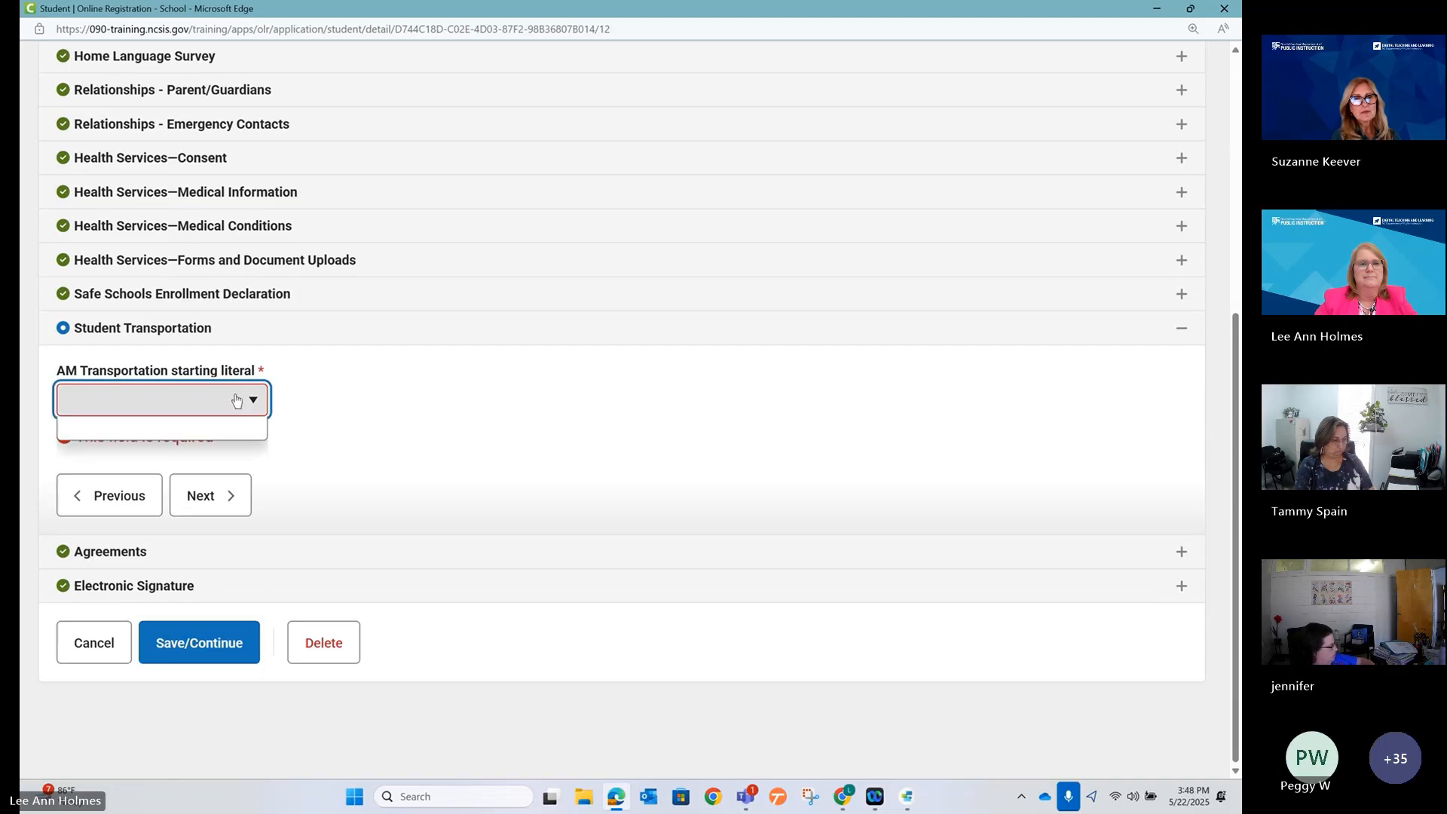
{"action": "left_click", "coordinate": [236, 400]}
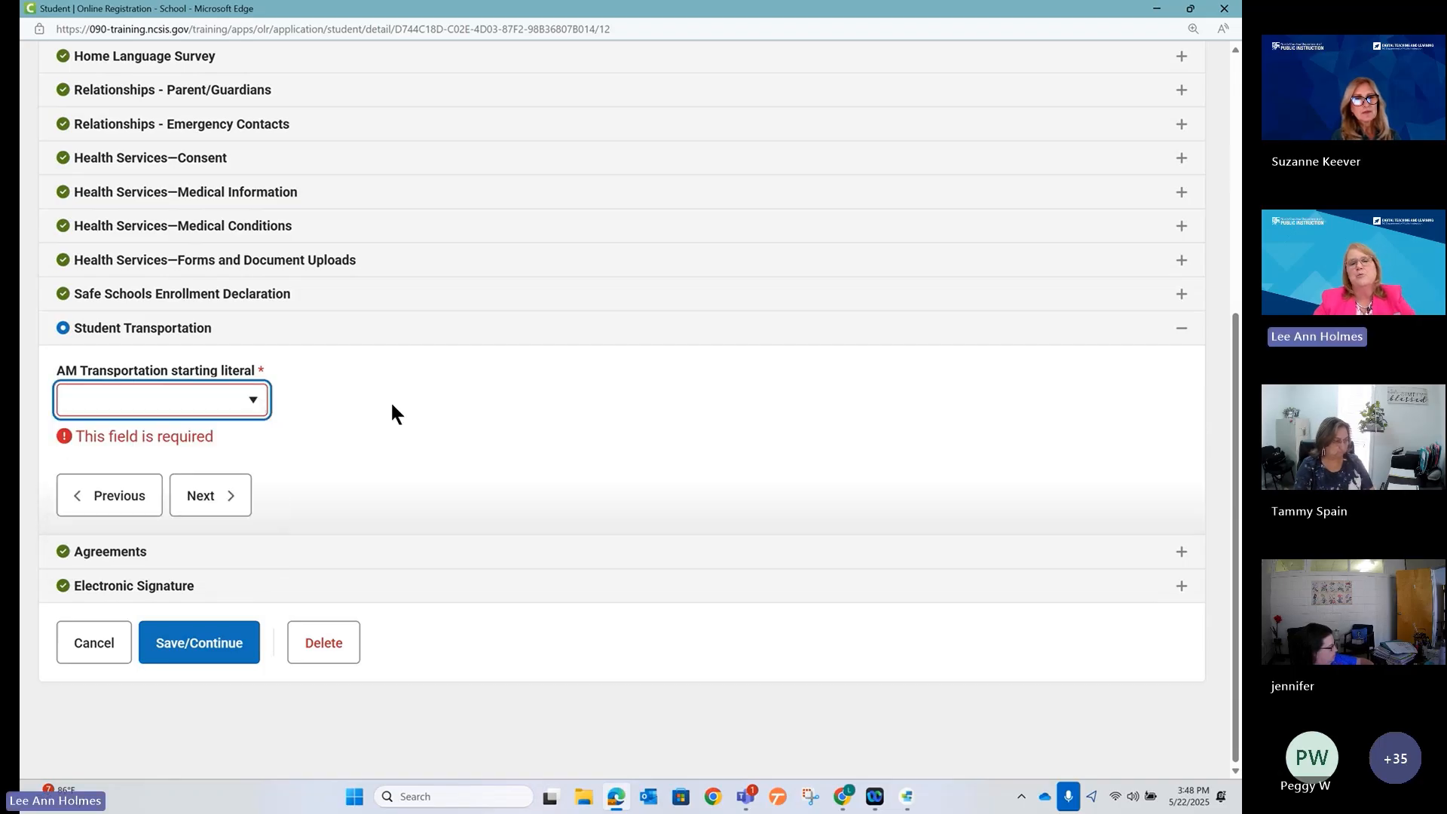
{"action": "left_click", "coordinate": [243, 399]}
{"action": "left_click", "coordinate": [83, 645]}
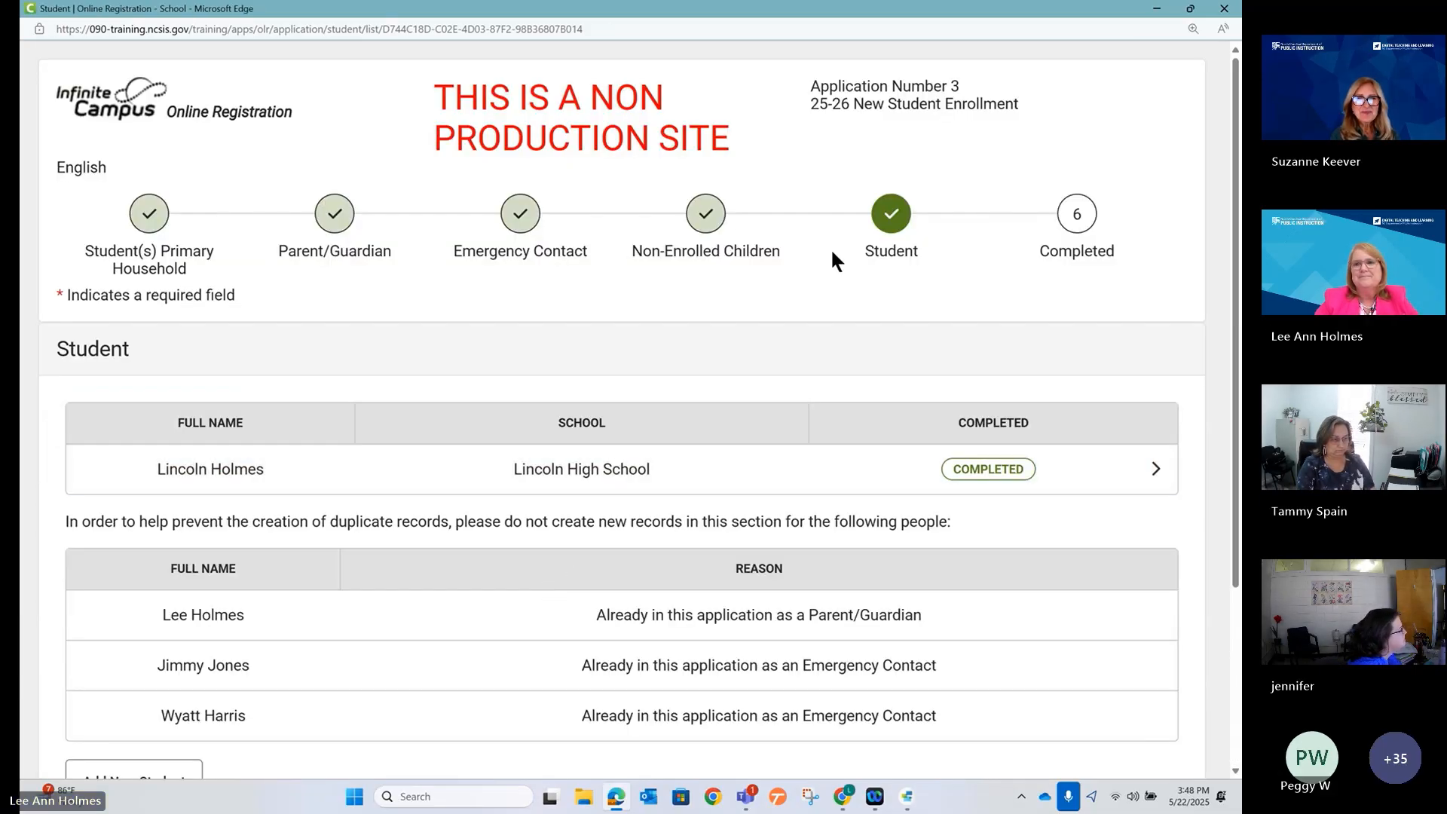
{"action": "left_click", "coordinate": [1157, 8]}
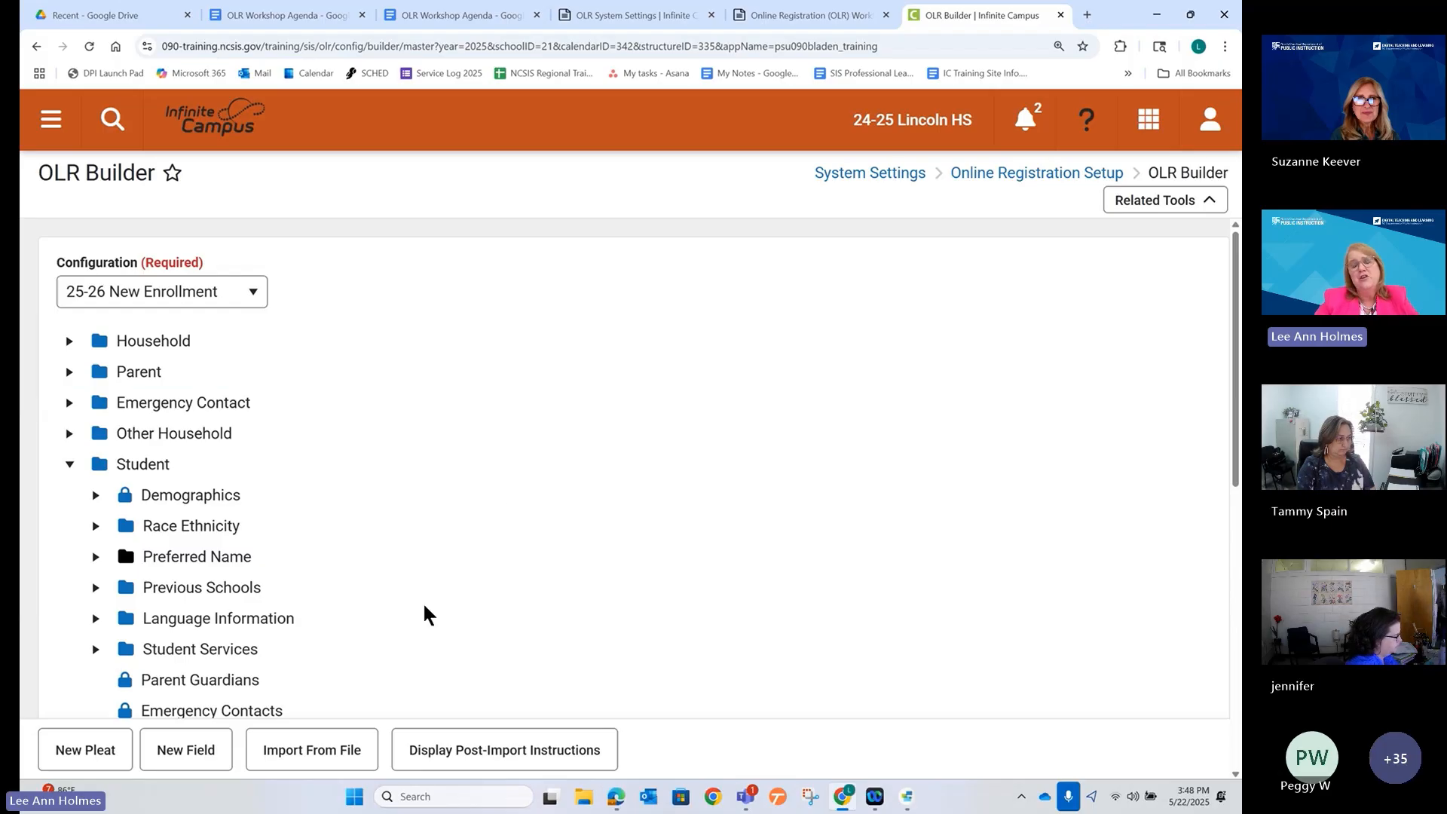
Reopen the AM Transportation field, choose the custom - transportation_choices list, and save it.
{"action": "scroll", "coordinate": [292, 674], "scroll_direction": "down", "scroll_amount": 3}
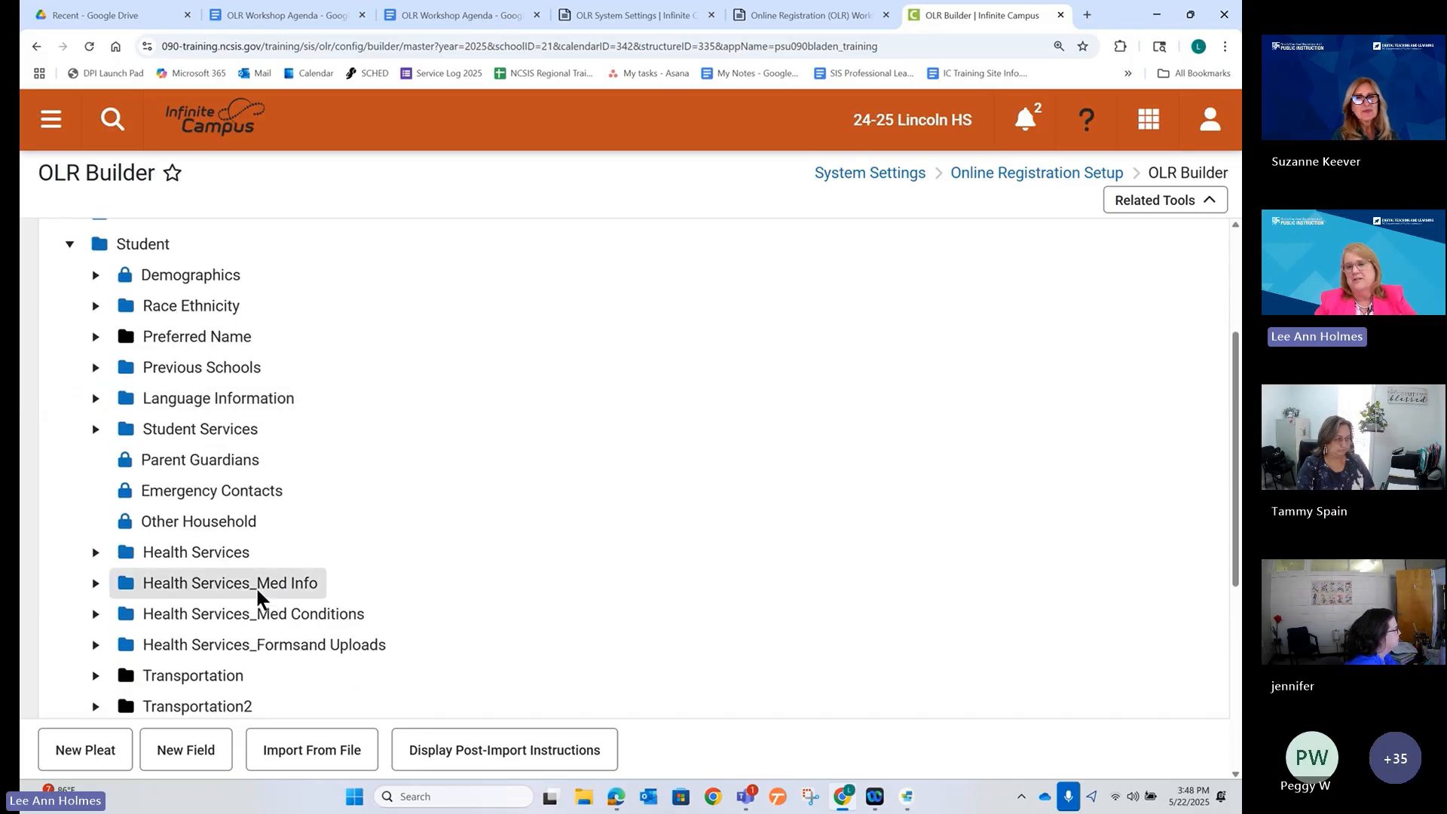
{"action": "scroll", "coordinate": [255, 586], "scroll_direction": "down", "scroll_amount": 3}
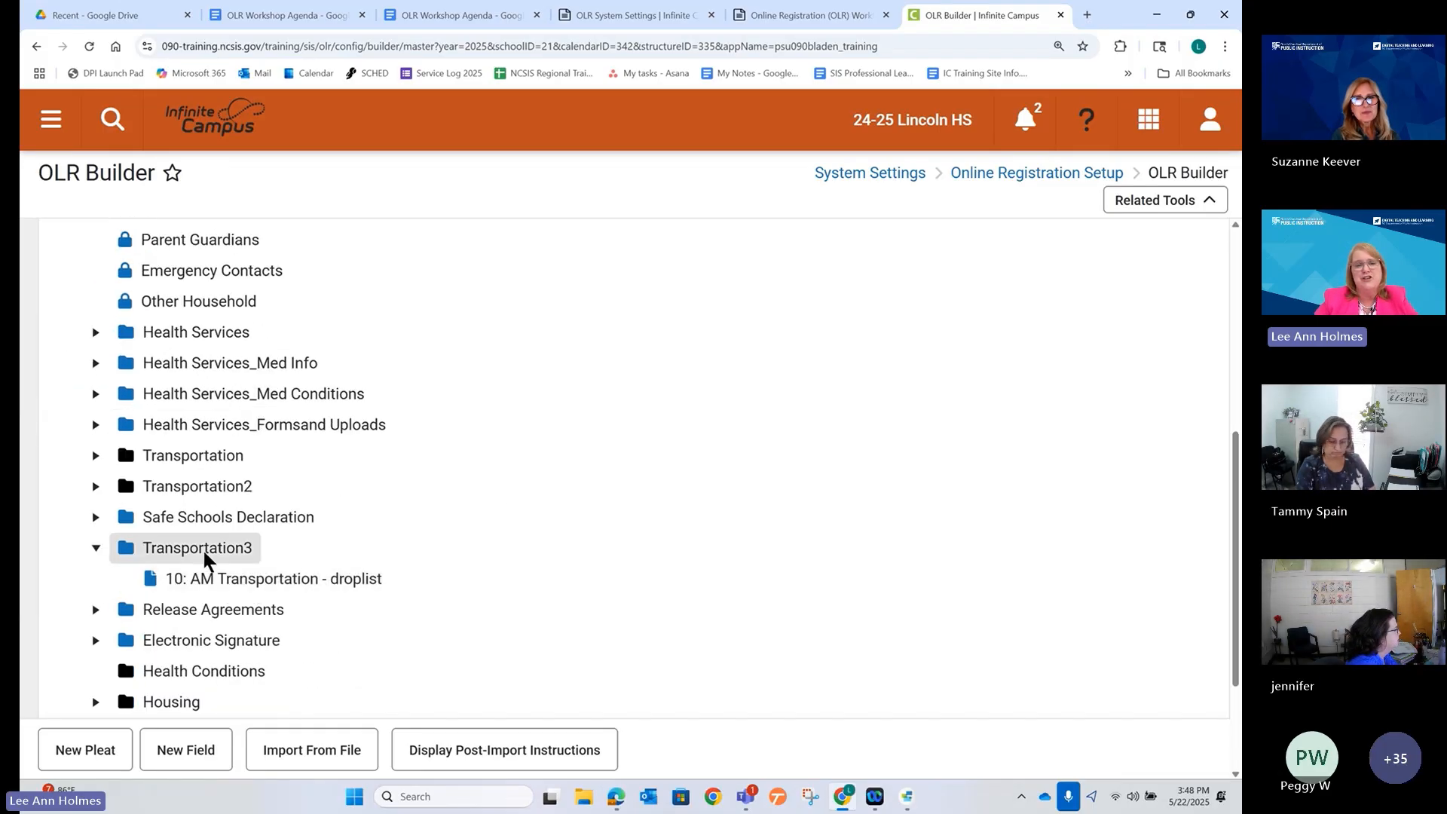
{"action": "left_click", "coordinate": [200, 577]}
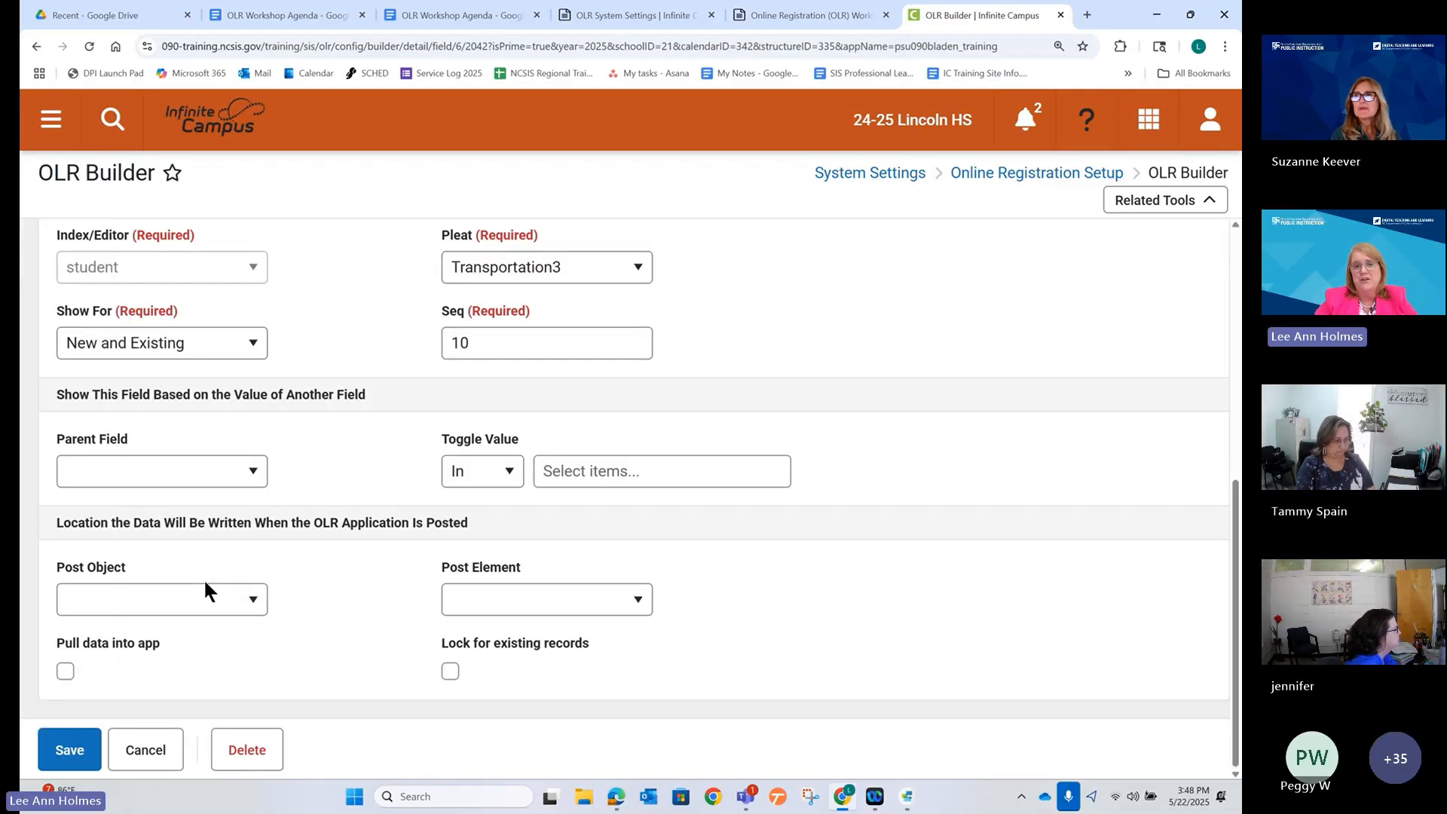
{"action": "scroll", "coordinate": [434, 445], "scroll_direction": "up", "scroll_amount": 3}
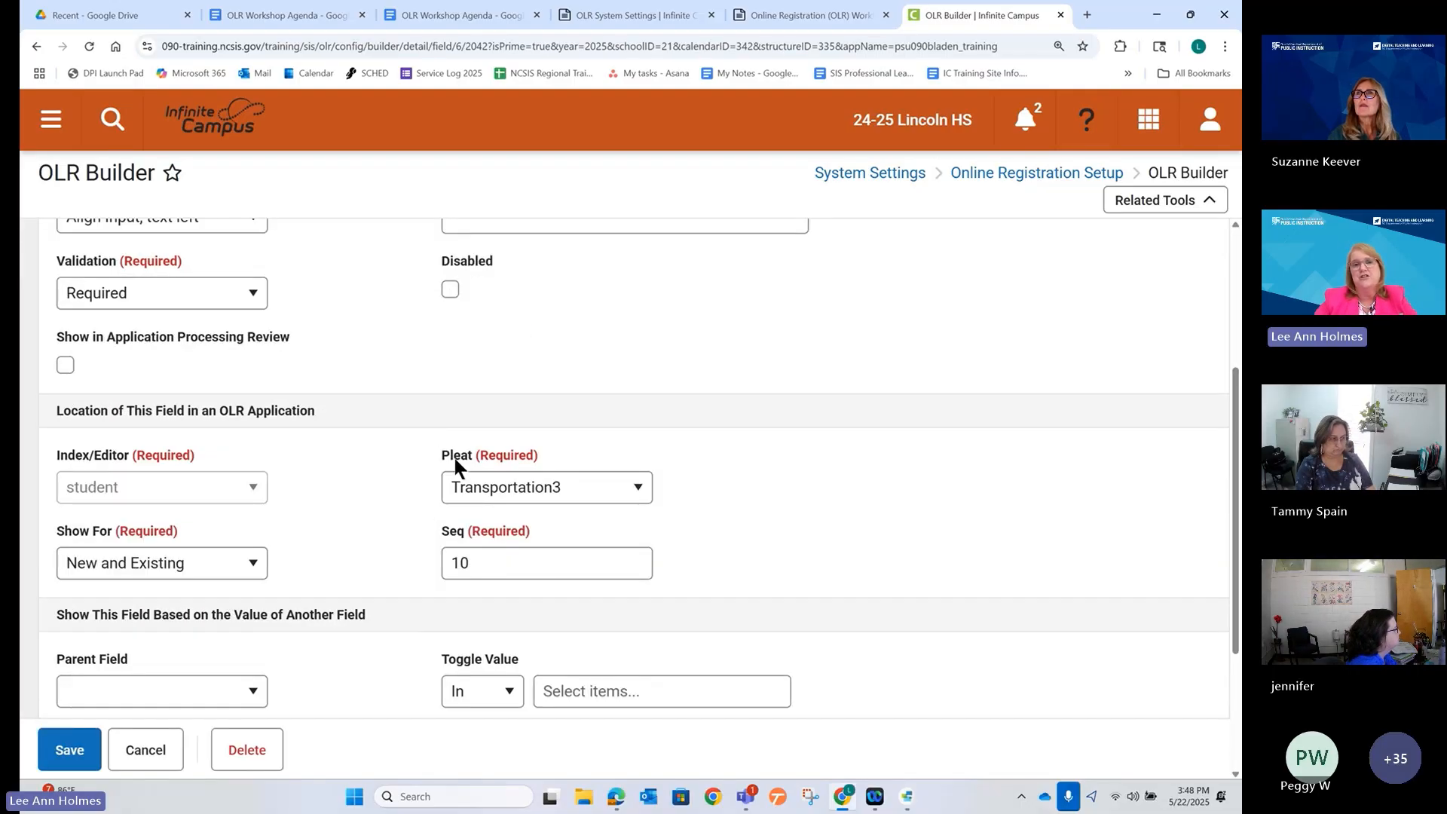
{"action": "scroll", "coordinate": [452, 452], "scroll_direction": "up", "scroll_amount": 4}
{"action": "left_click", "coordinate": [513, 410]}
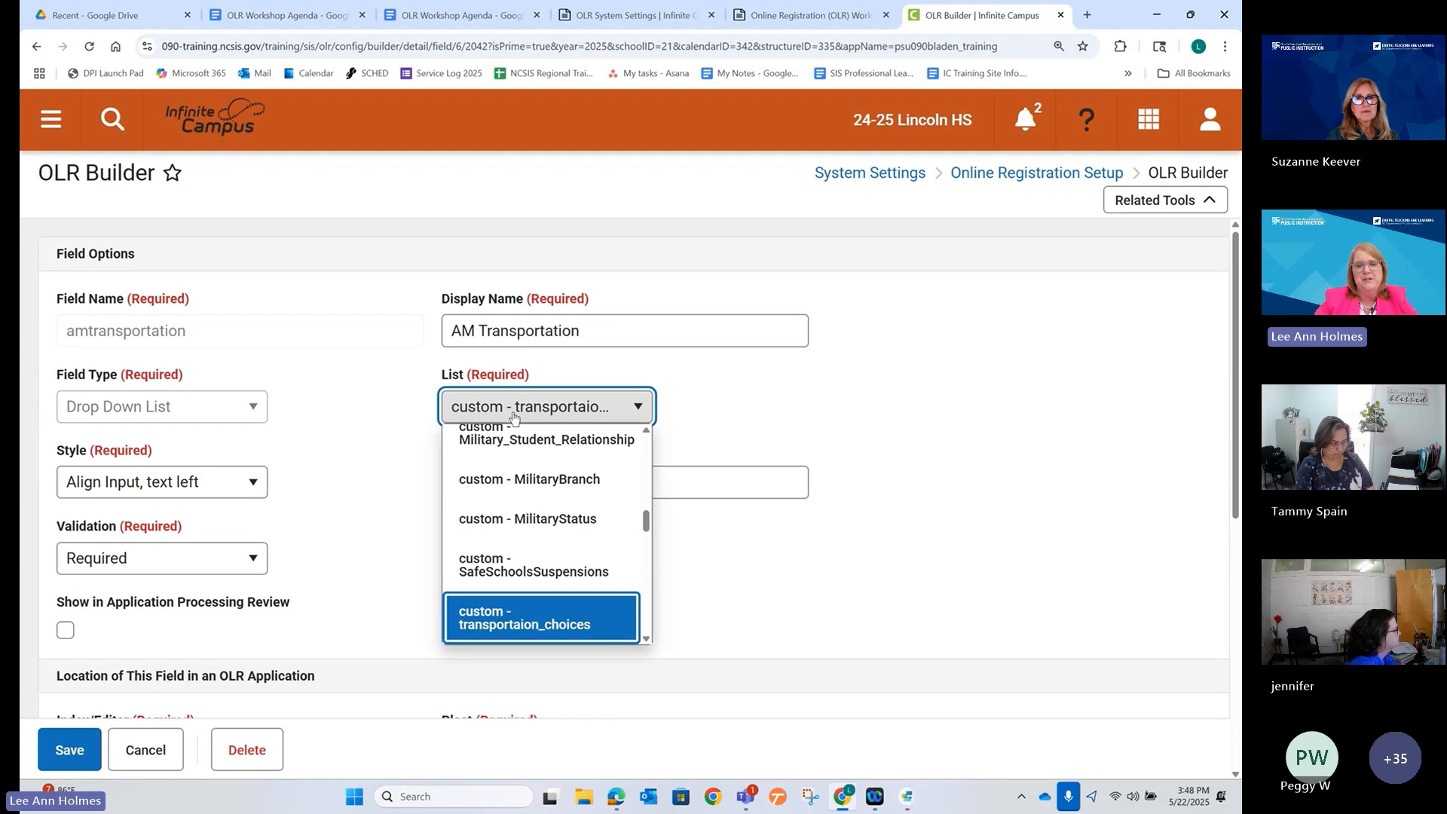
{"action": "scroll", "coordinate": [517, 499], "scroll_direction": "down", "scroll_amount": 3}
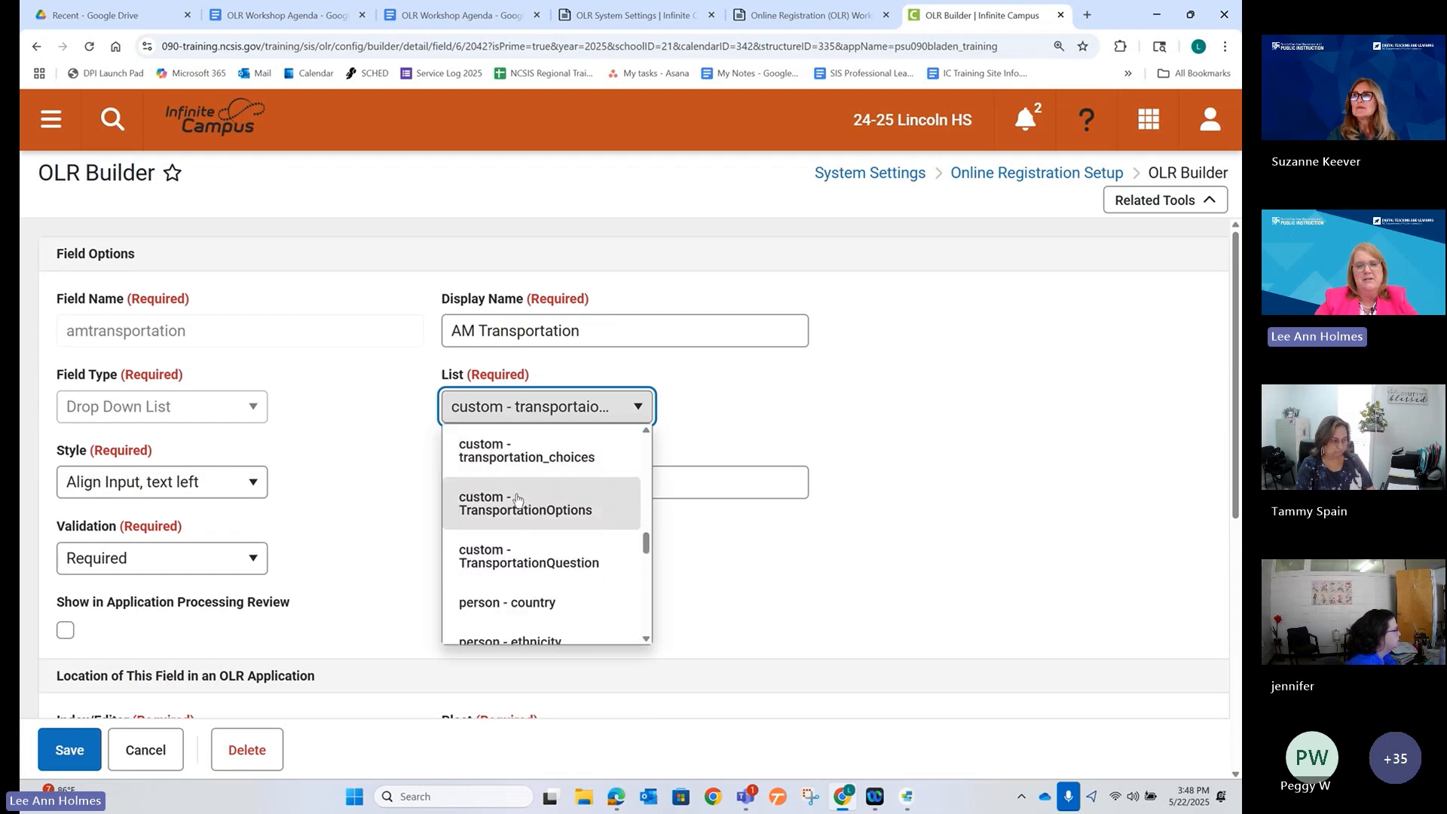
{"action": "left_click", "coordinate": [520, 452]}
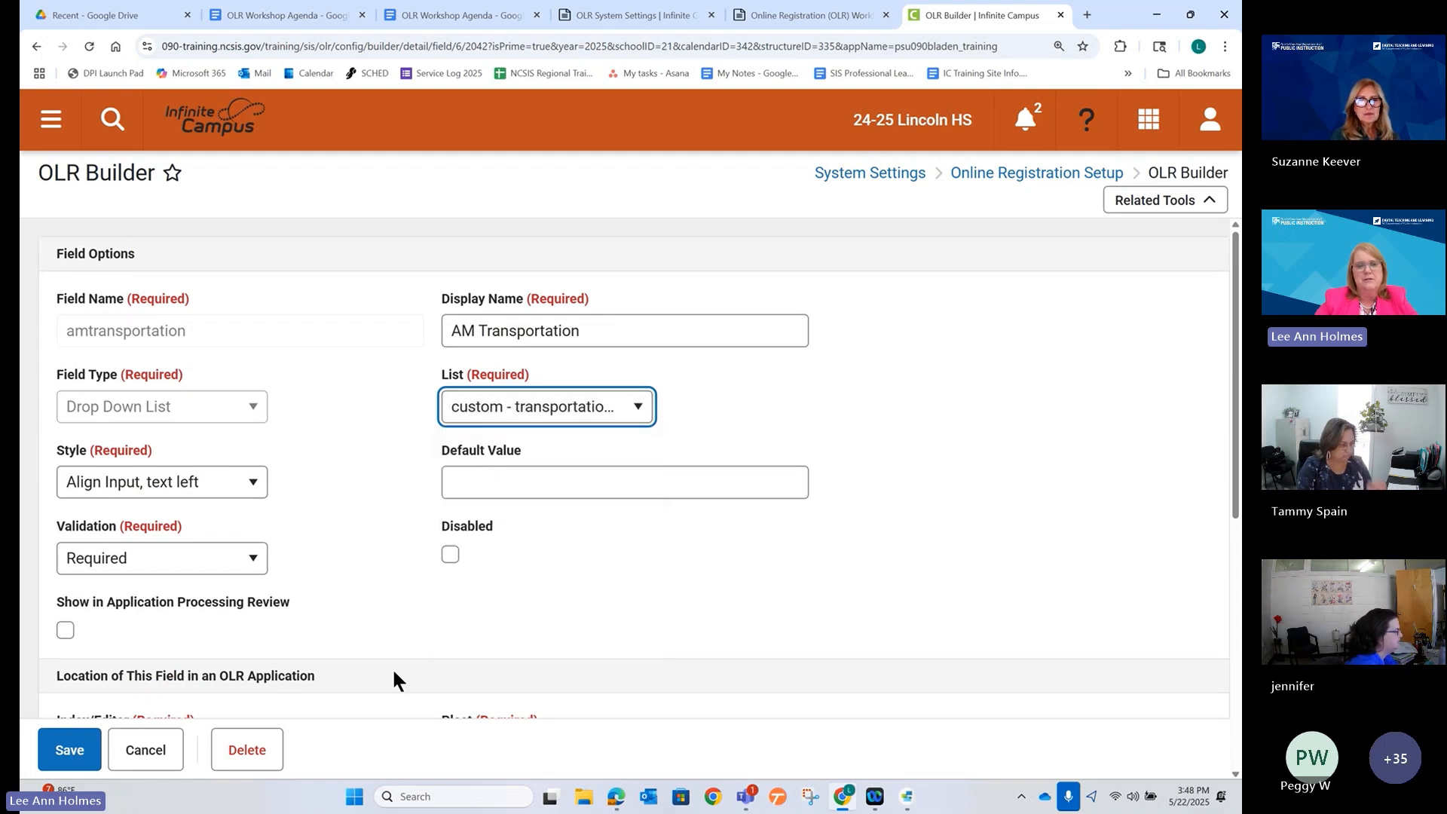
{"action": "left_click", "coordinate": [69, 751]}
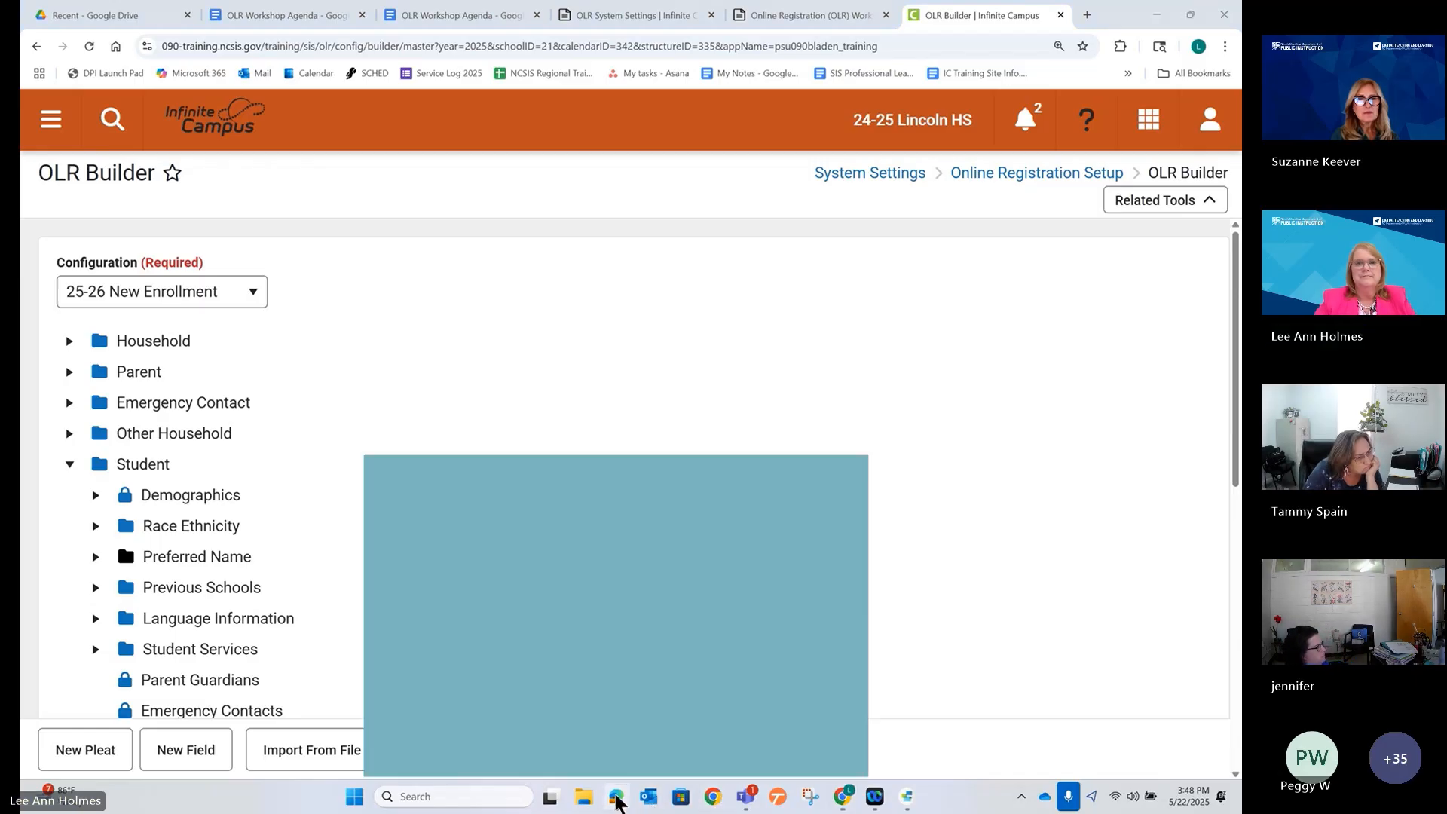
Return to the Edge registration preview and open the student's application record.
{"action": "left_click", "coordinate": [617, 803]}
{"action": "left_click", "coordinate": [521, 31]}
{"action": "left_click", "coordinate": [522, 34]}
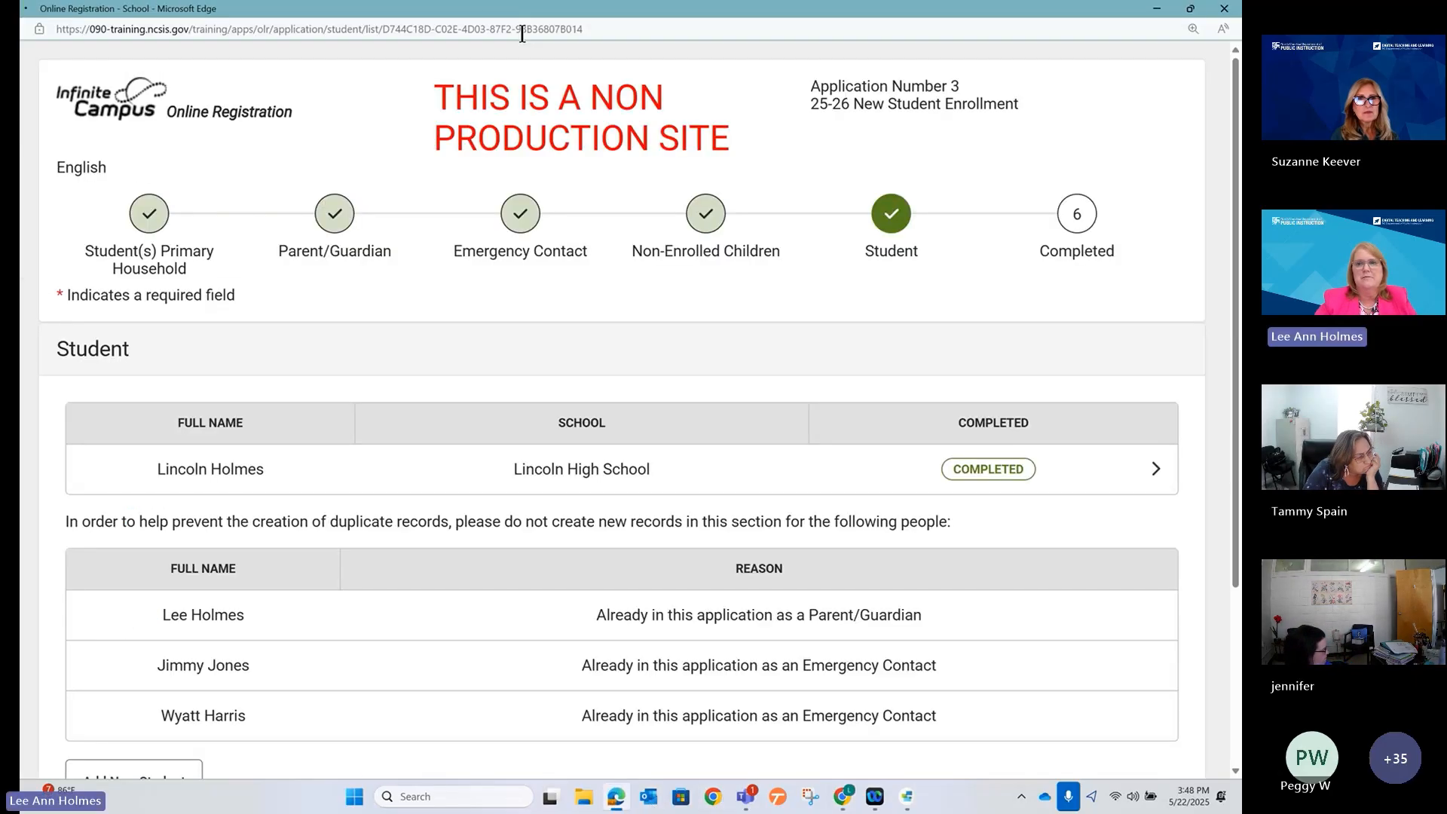
{"action": "left_click", "coordinate": [1127, 475]}
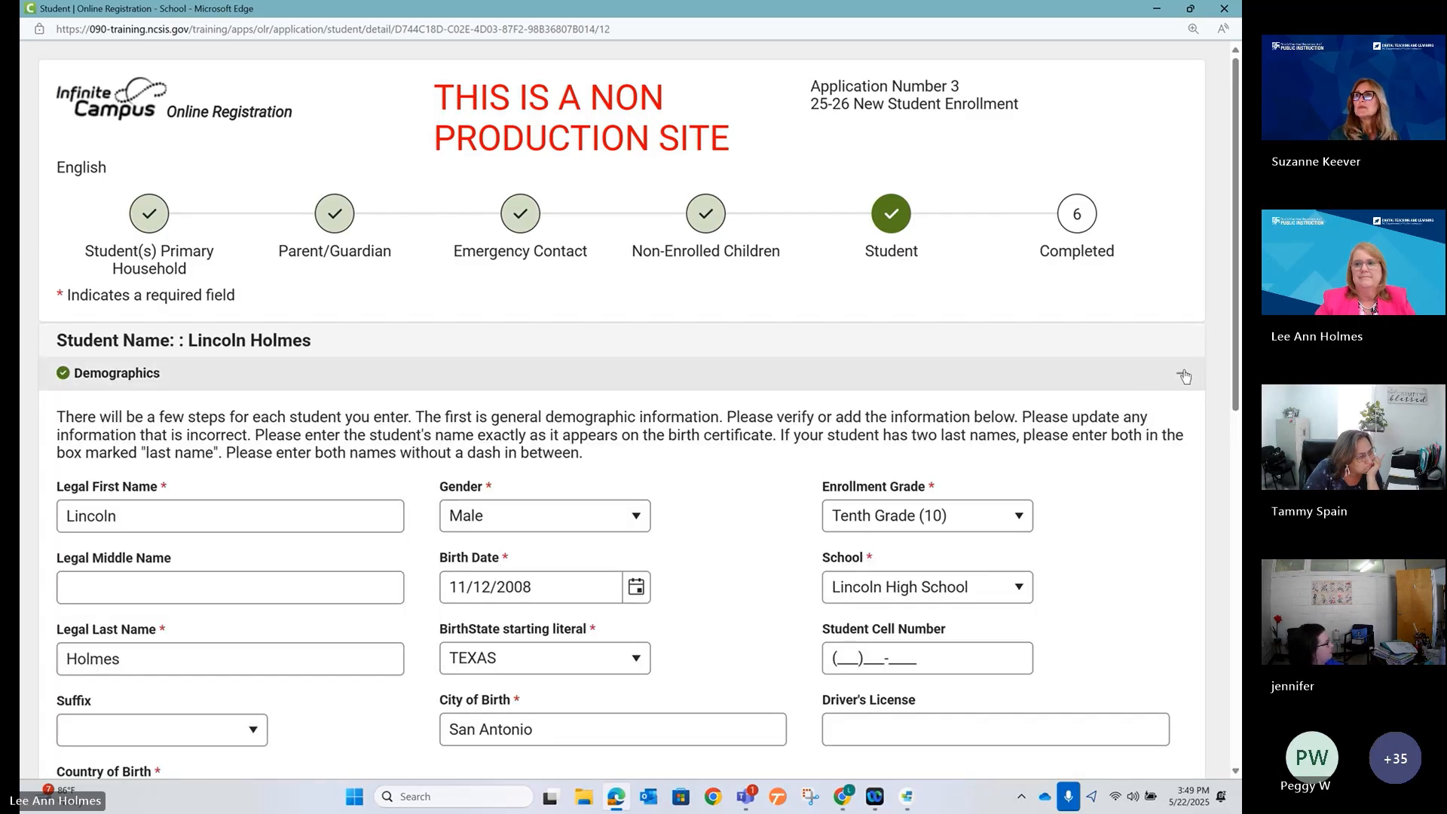
Under Student Transportation, choose After School from the AM Transportation drop-down (Car Rider, Bus Rider, After School).
{"action": "left_click", "coordinate": [1183, 379]}
{"action": "scroll", "coordinate": [458, 474], "scroll_direction": "down", "scroll_amount": 3}
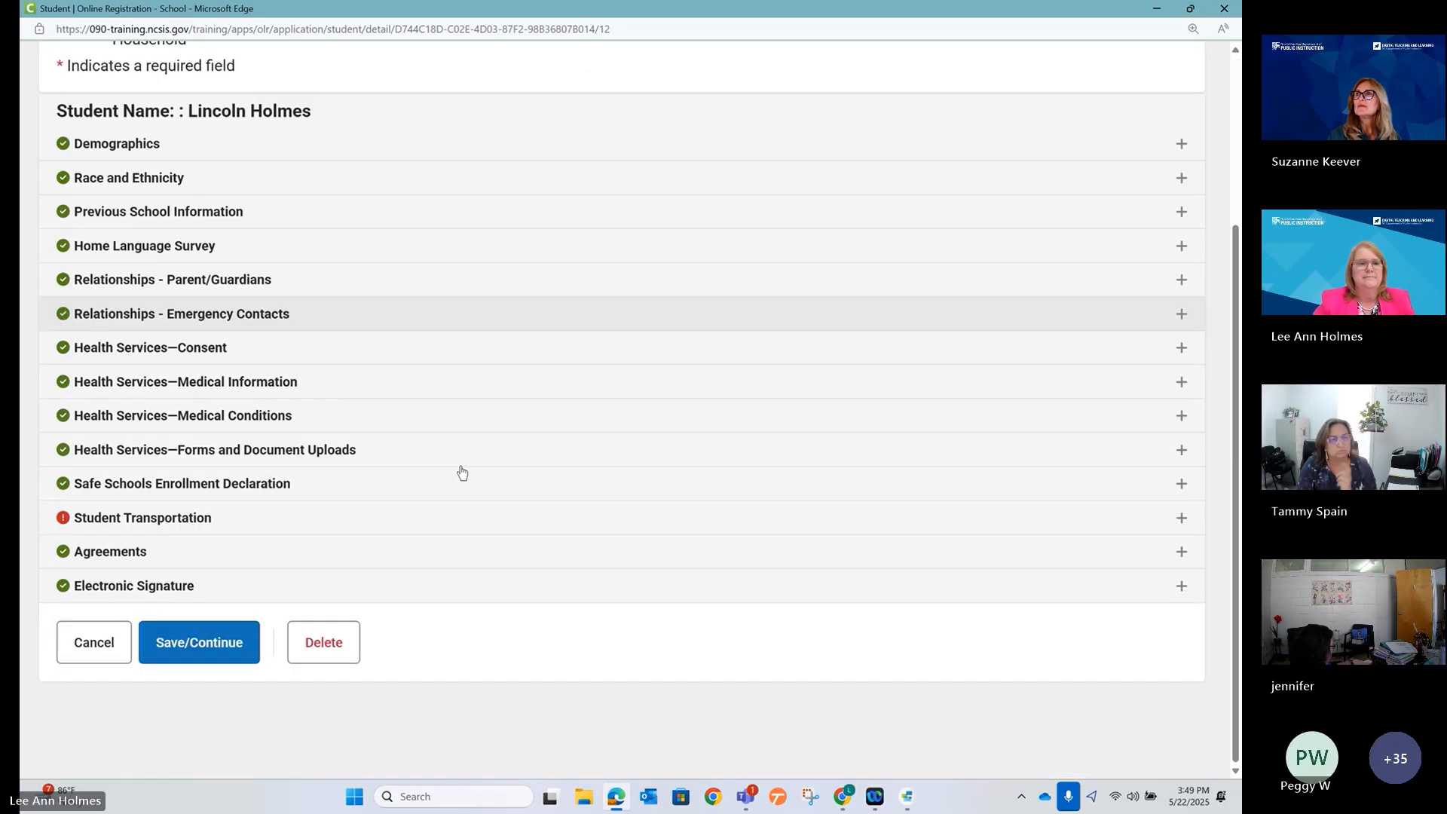
{"action": "left_click", "coordinate": [143, 517]}
{"action": "scroll", "coordinate": [199, 588], "scroll_direction": "down", "scroll_amount": 3}
{"action": "left_click", "coordinate": [215, 409]}
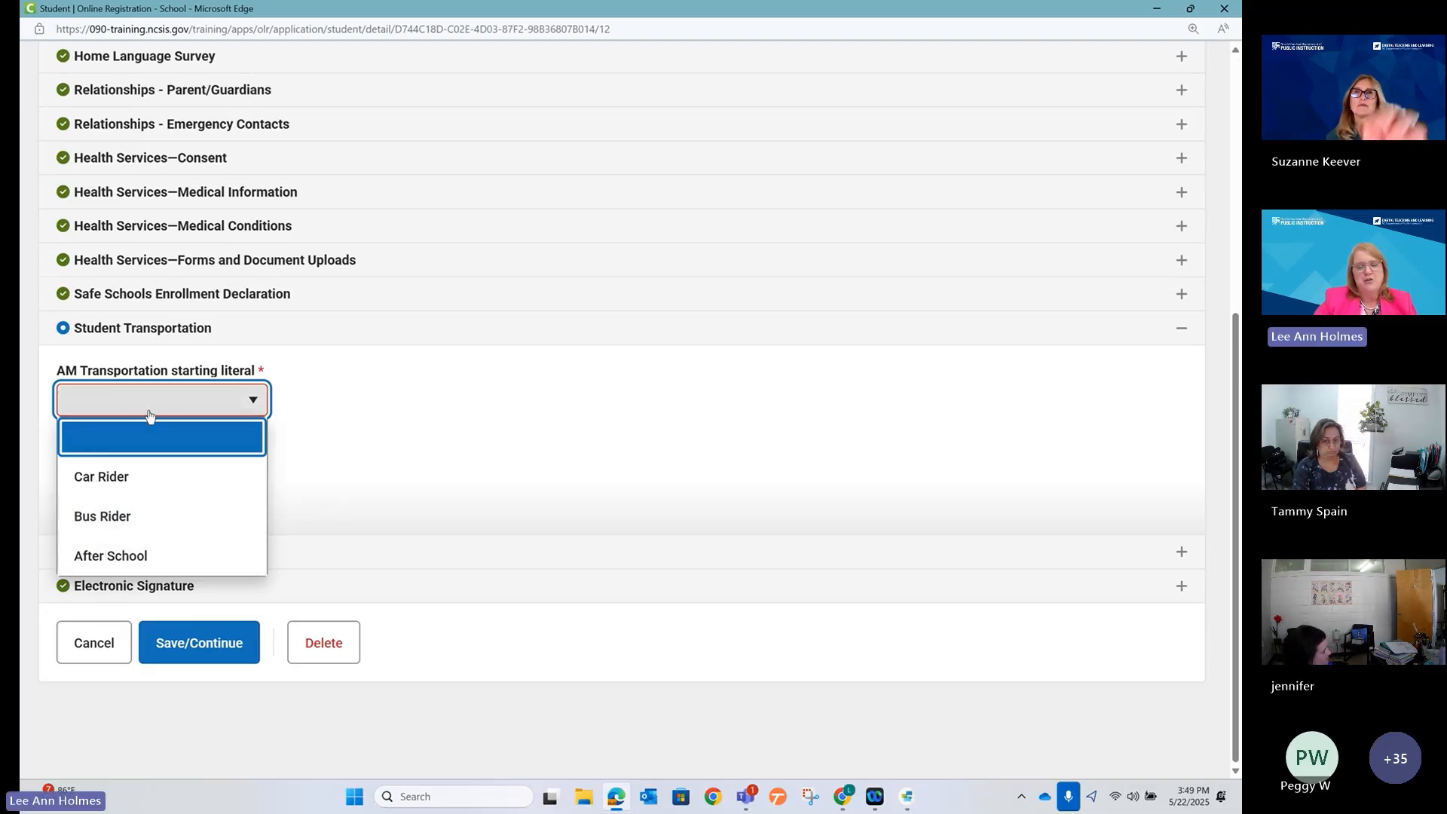
{"action": "left_click", "coordinate": [120, 558]}
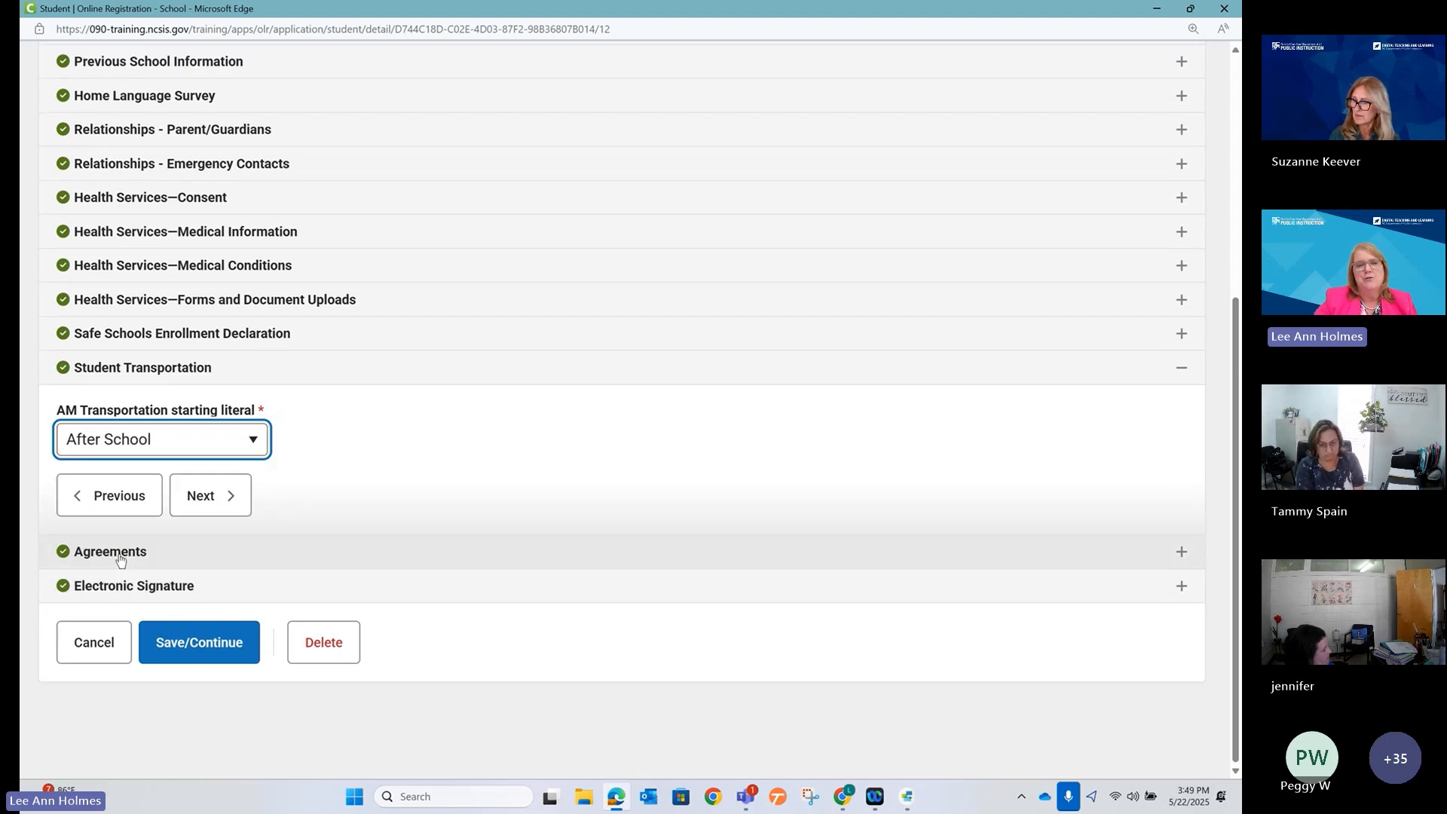
{"action": "left_click", "coordinate": [205, 446]}
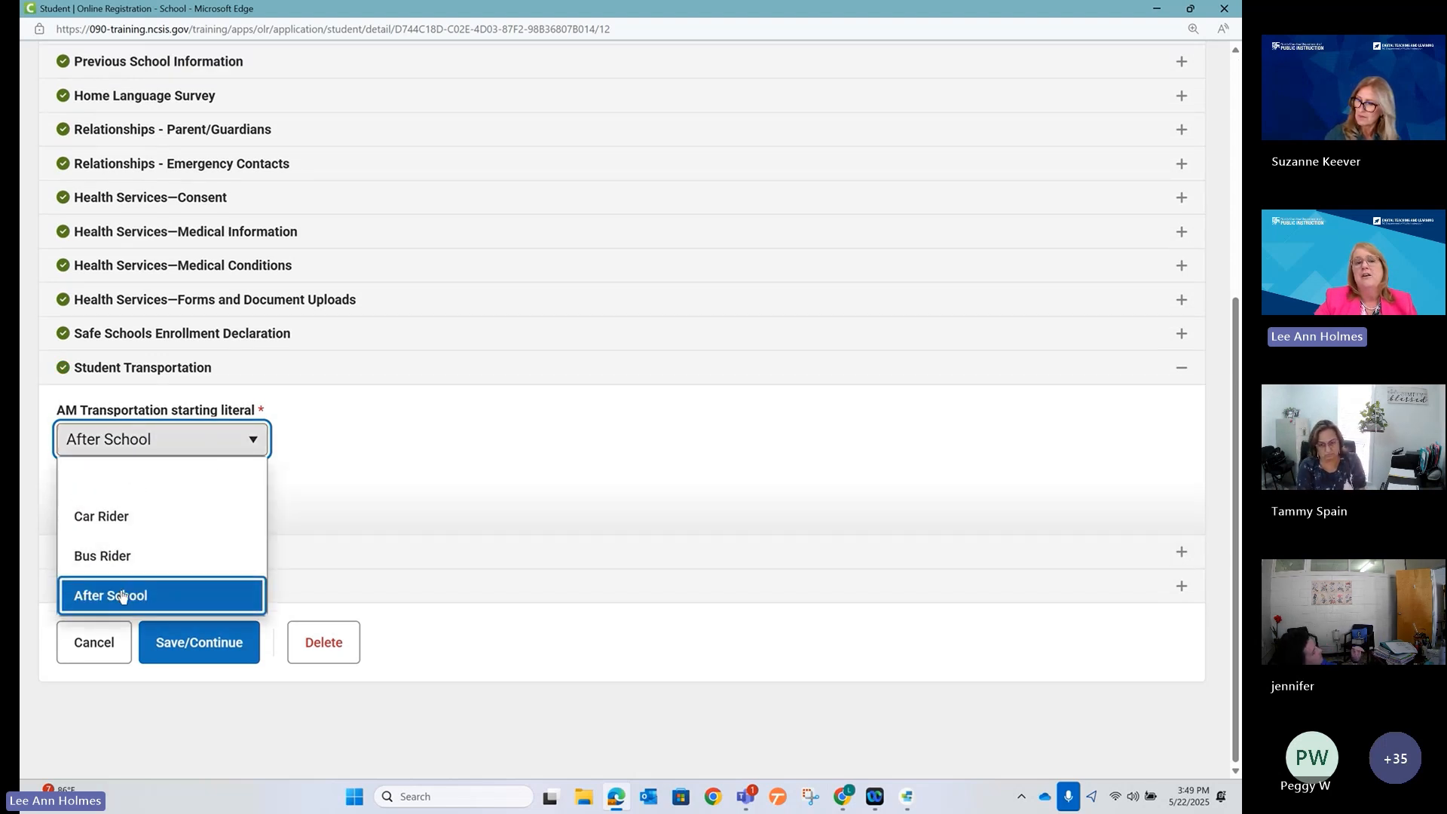
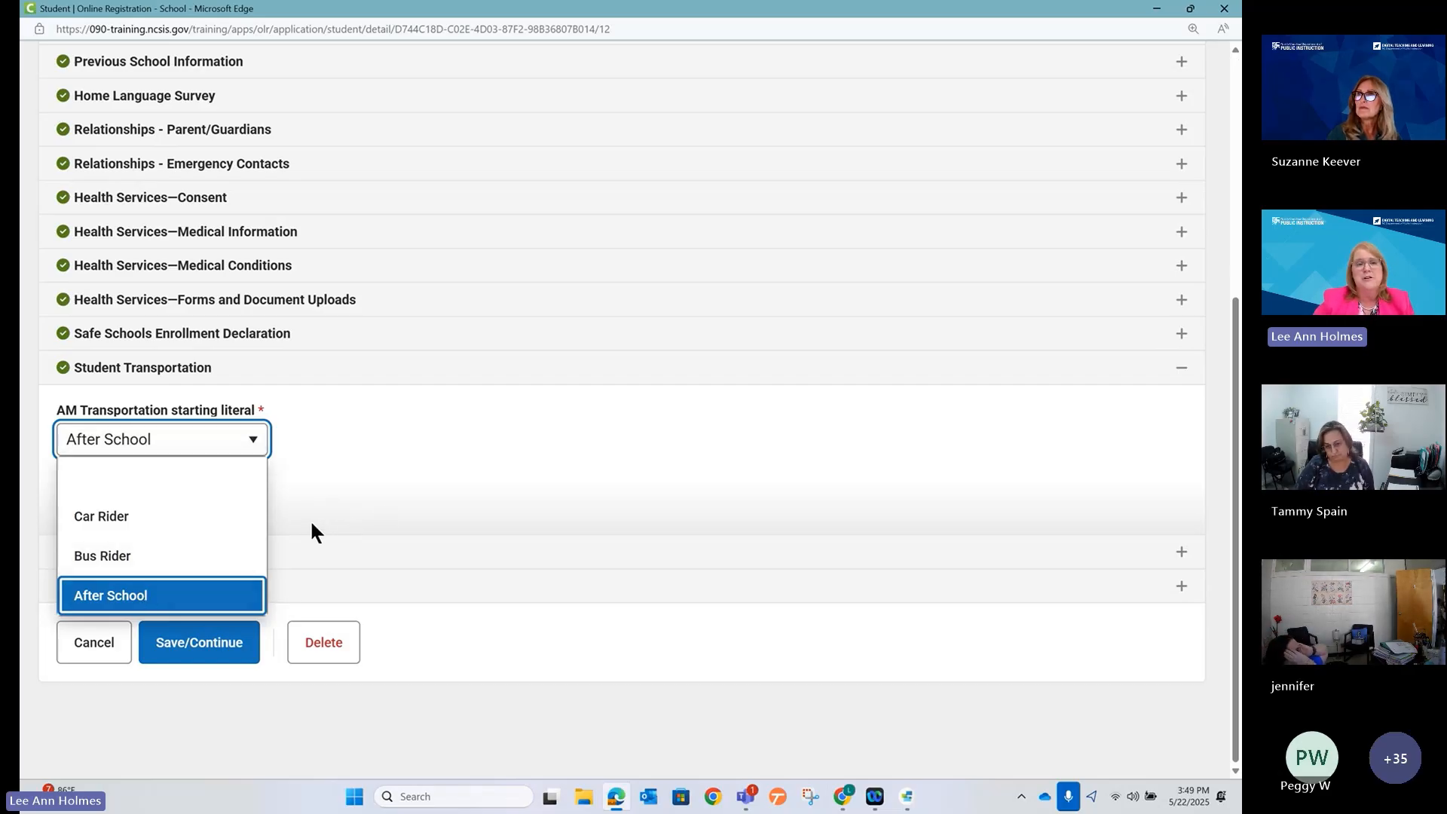
Keep After School in the AM Transportation drop-down and minimize the Edge preview.
{"action": "left_click", "coordinate": [284, 496]}
{"action": "left_click", "coordinate": [183, 451]}
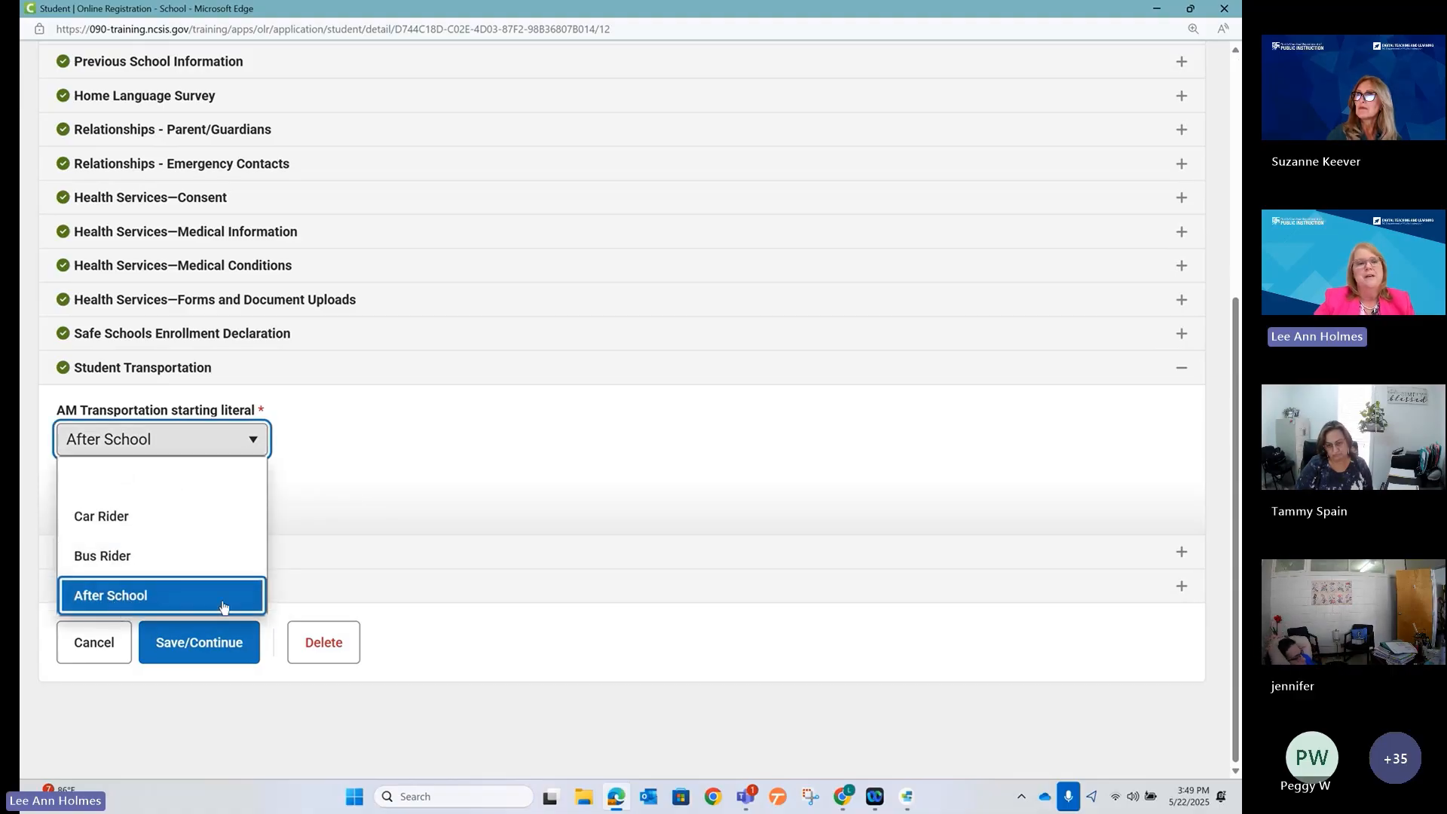
{"action": "left_click", "coordinate": [408, 491]}
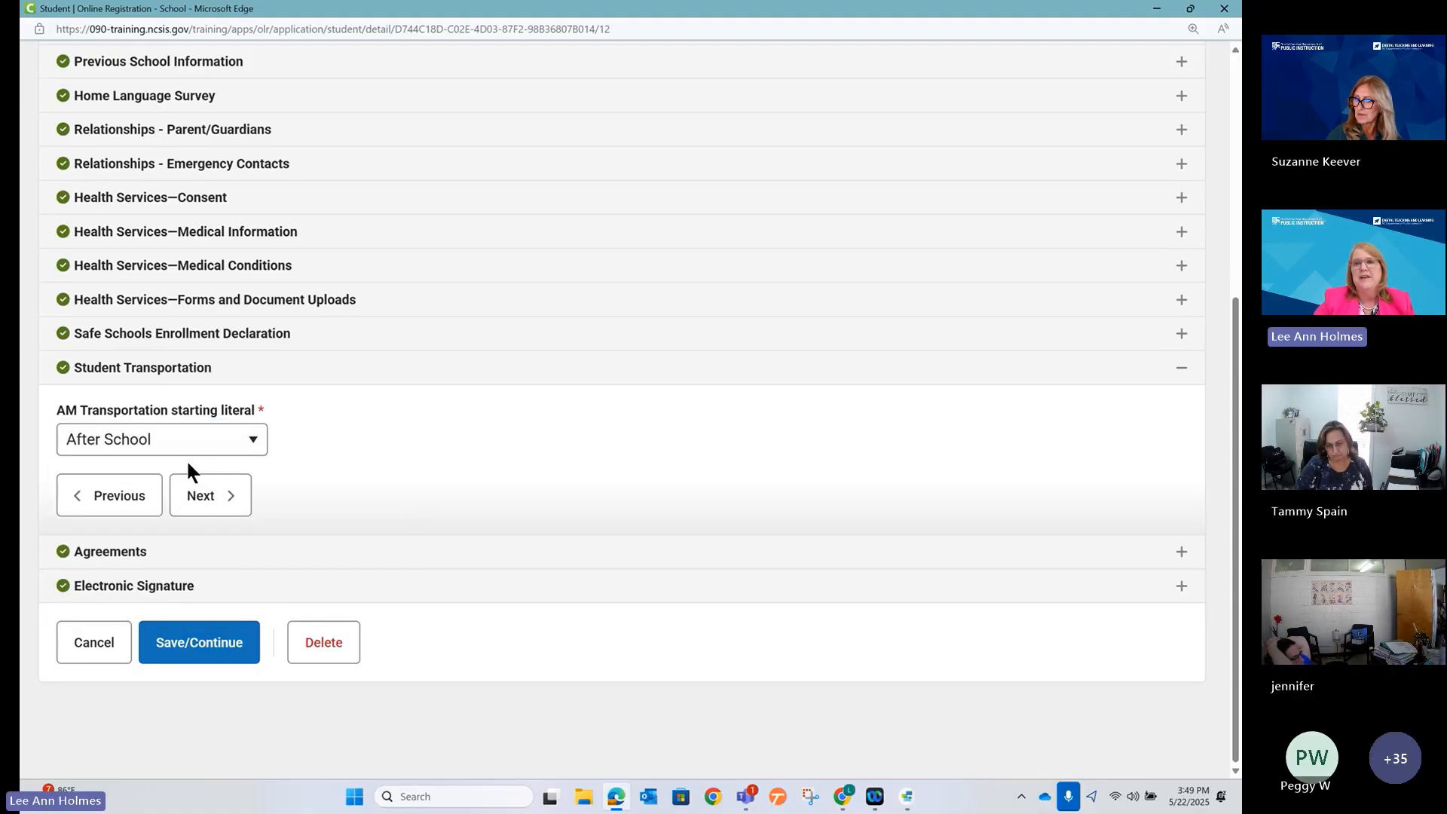
{"action": "left_click", "coordinate": [1157, 9]}
Create a new field with index student, pleat Transportation3, and Show For New and Existing.
{"action": "scroll", "coordinate": [317, 554], "scroll_direction": "down", "scroll_amount": 5}
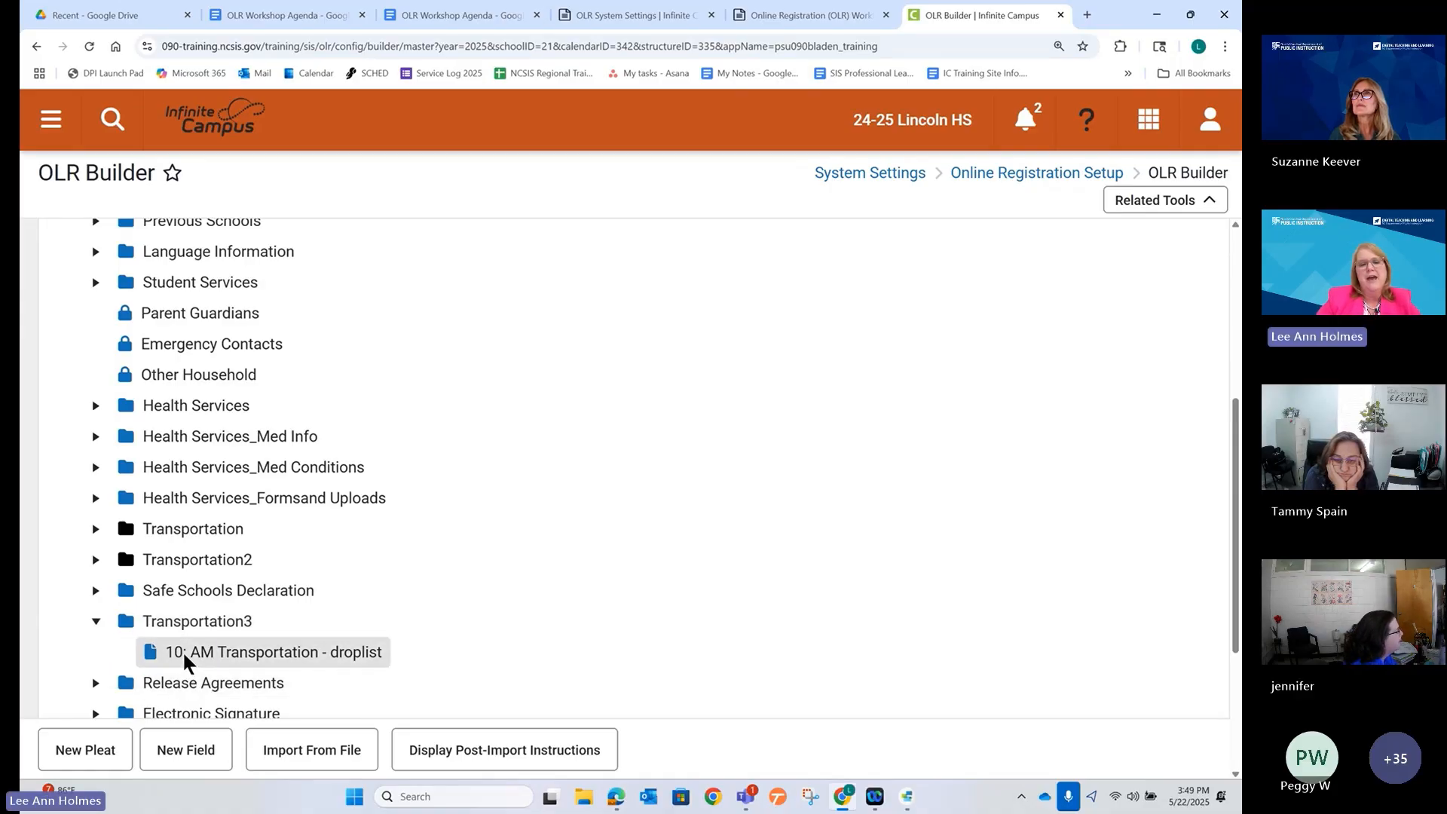
{"action": "left_click", "coordinate": [187, 756]}
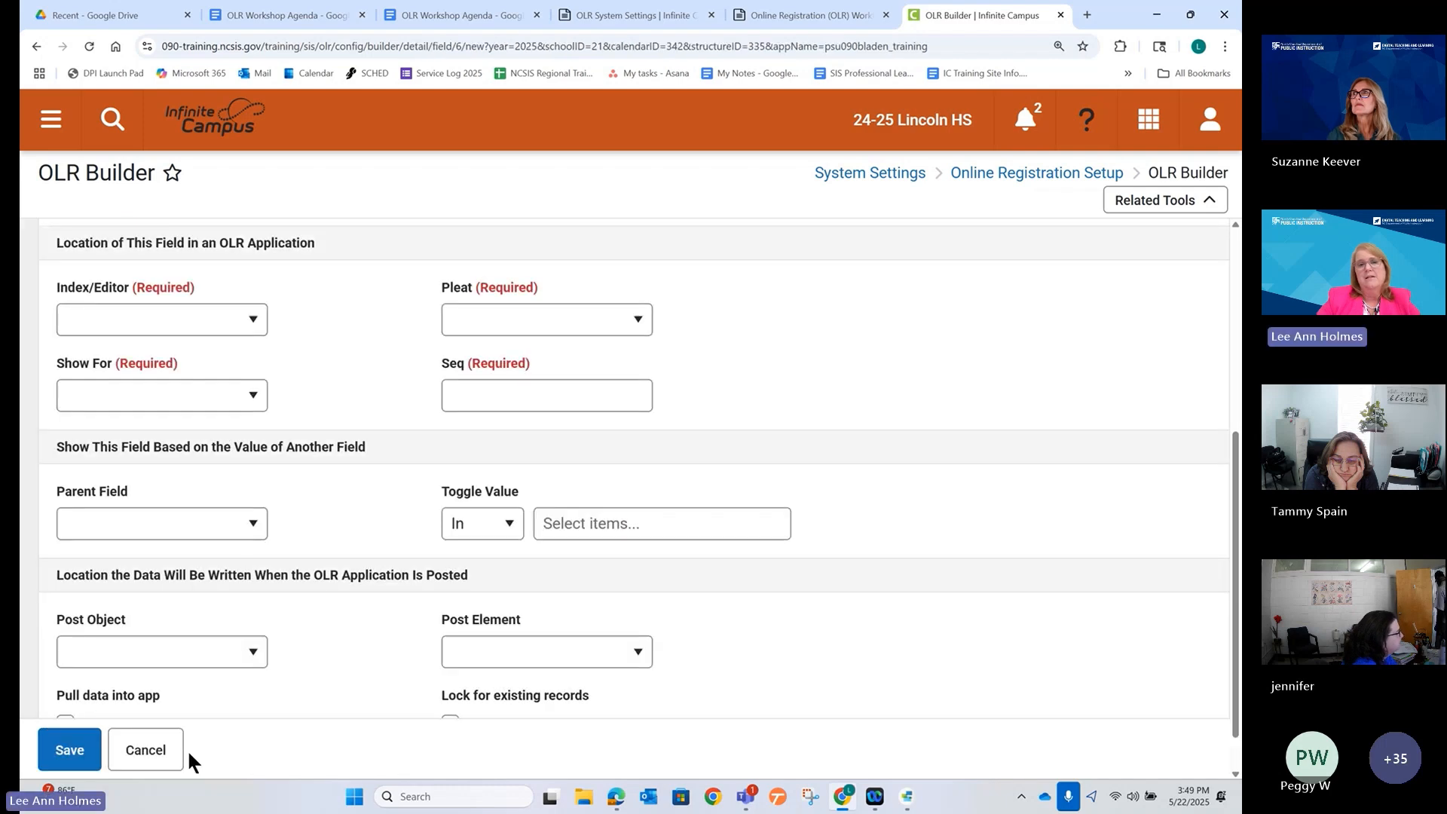
{"action": "left_click", "coordinate": [215, 323]}
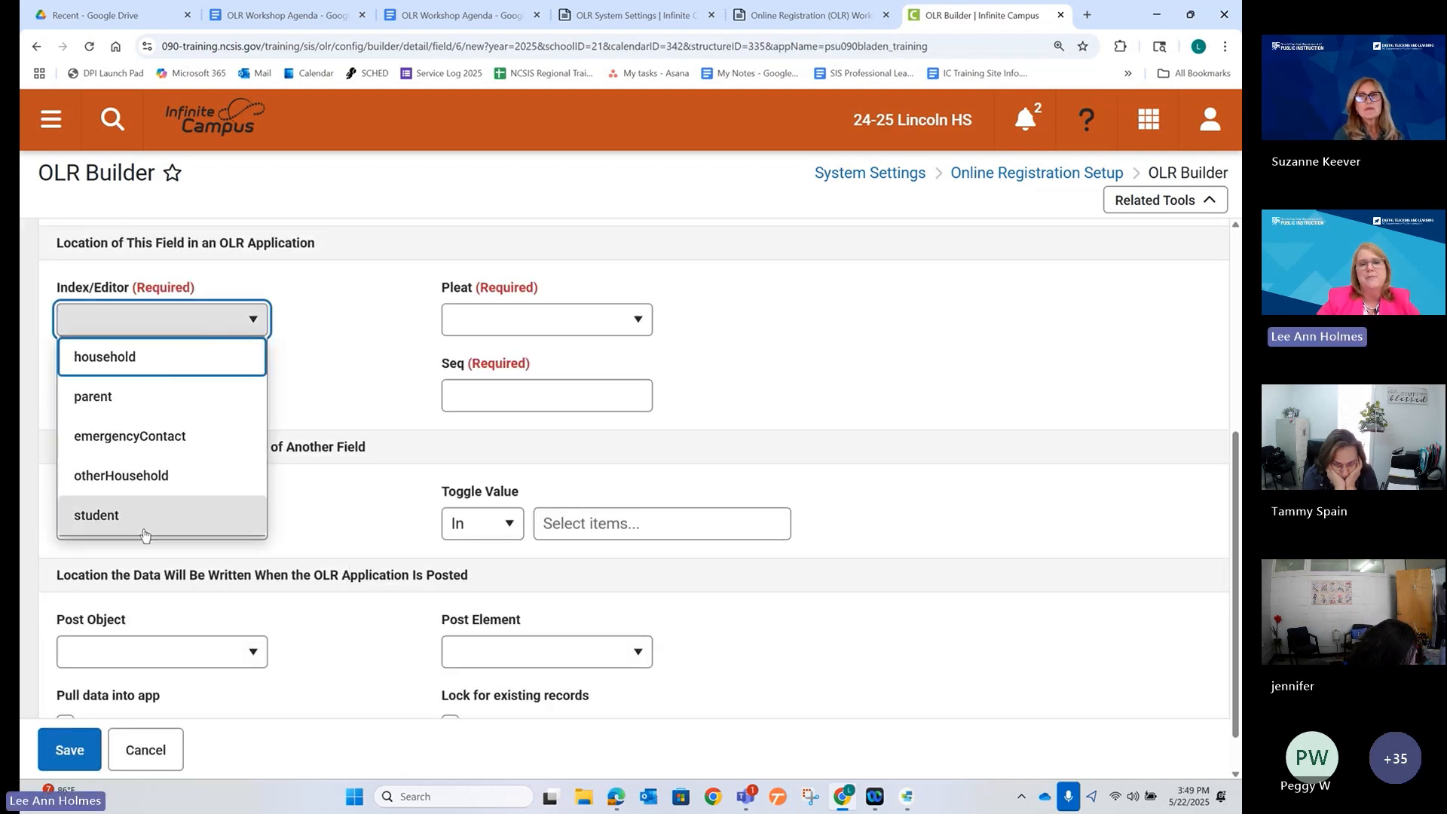
{"action": "left_click", "coordinate": [144, 527]}
{"action": "left_click", "coordinate": [592, 330]}
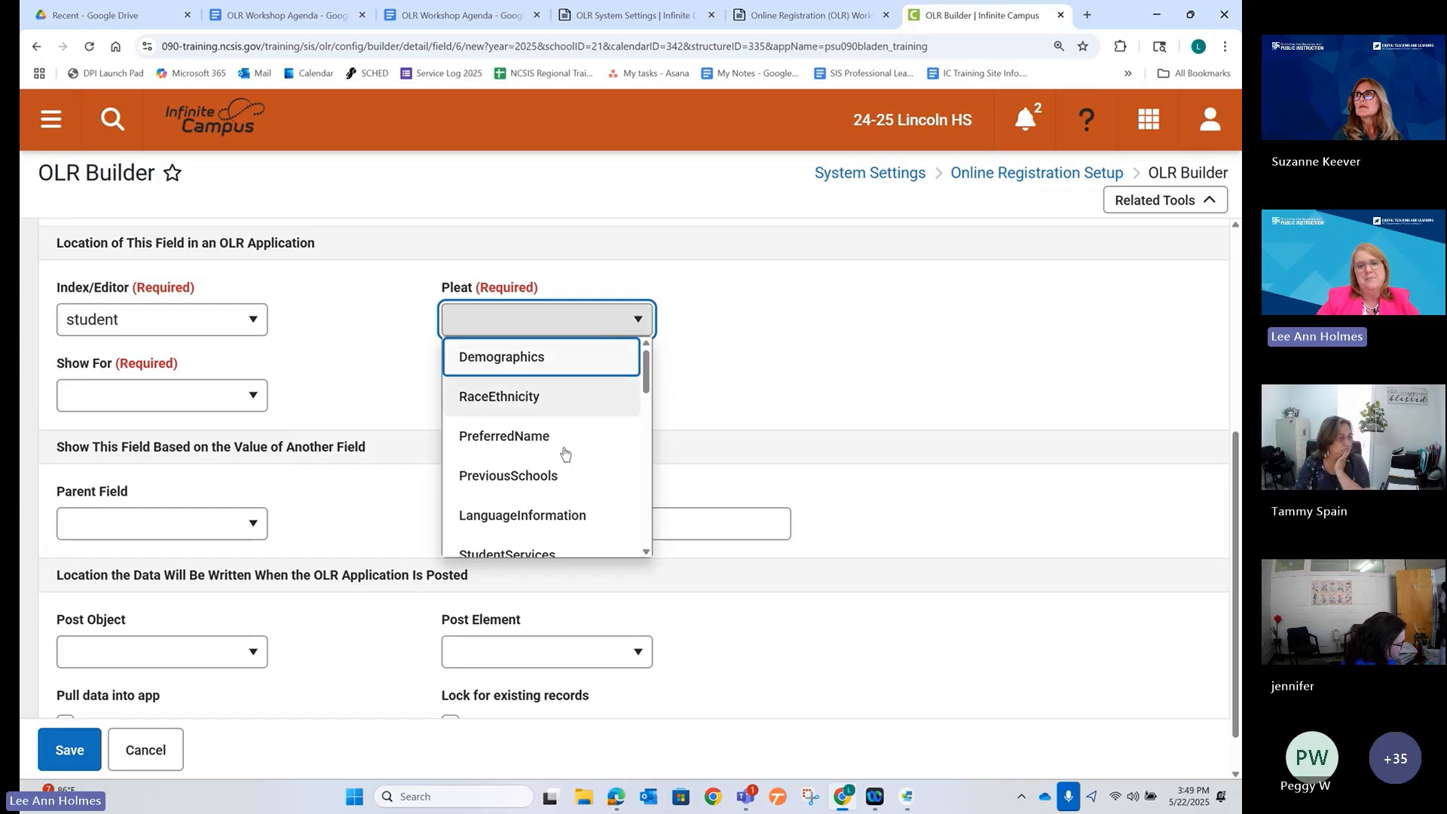
{"action": "scroll", "coordinate": [565, 452], "scroll_direction": "down", "scroll_amount": 8}
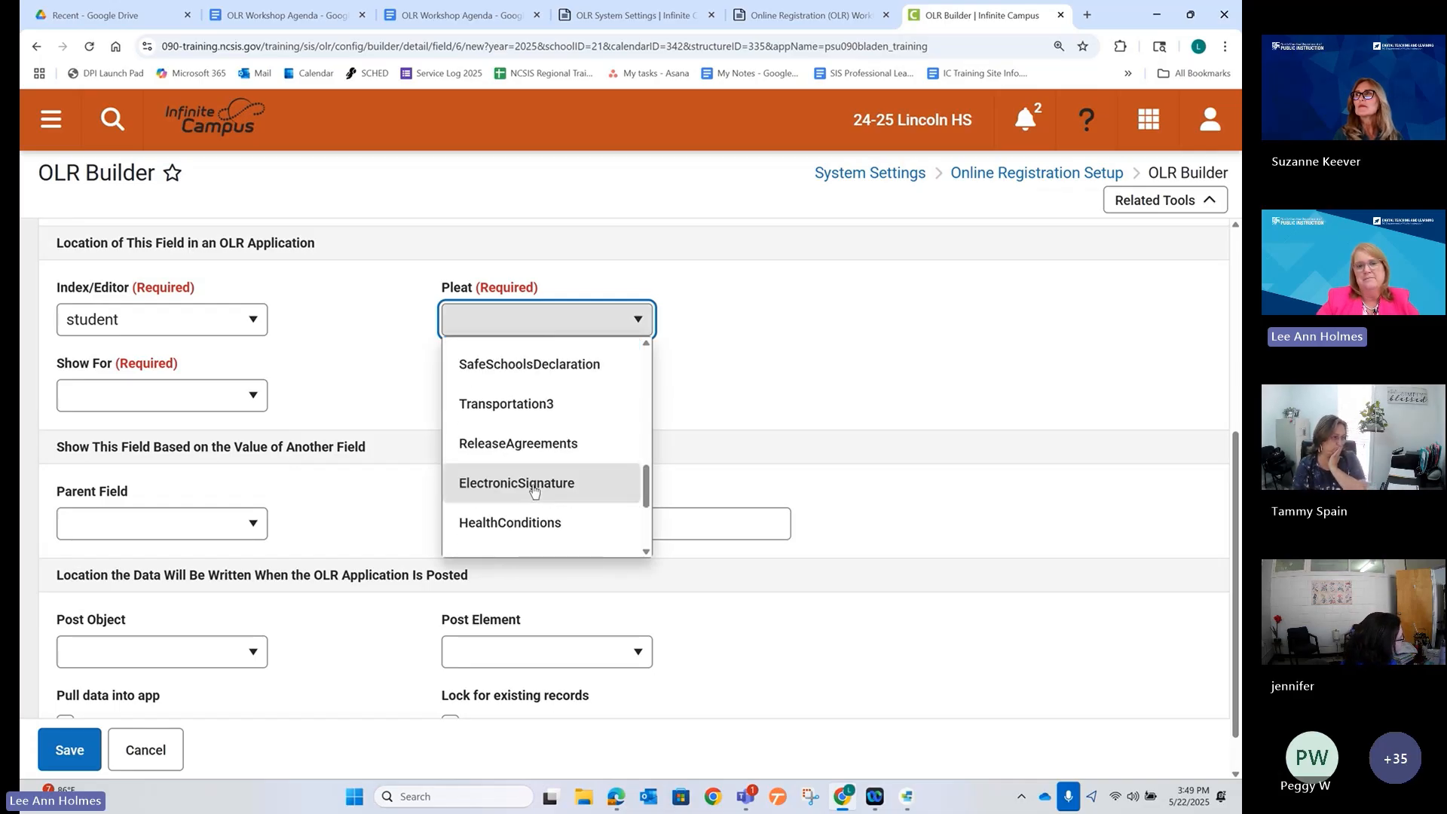
{"action": "left_click", "coordinate": [532, 405]}
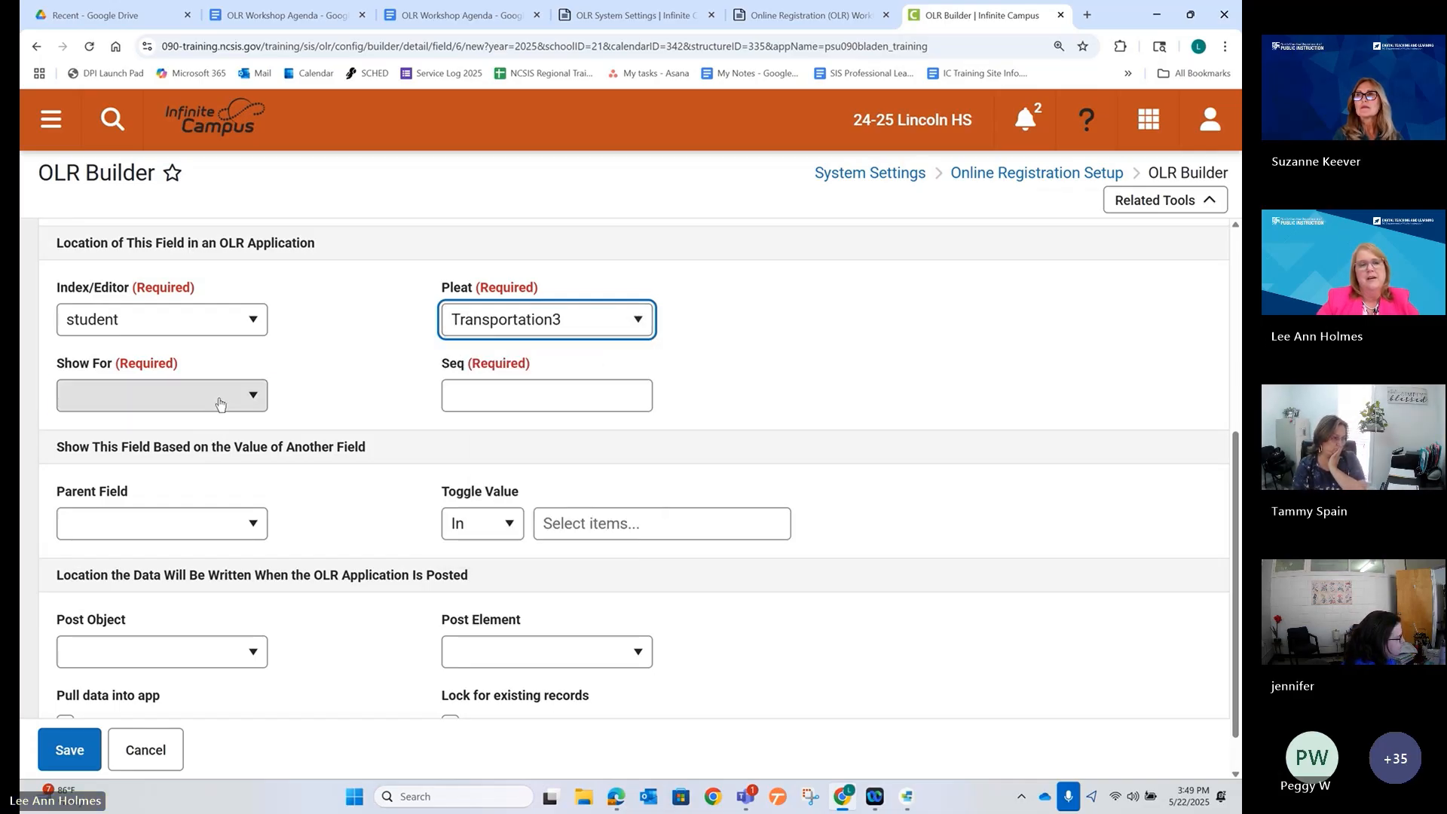
{"action": "left_click", "coordinate": [197, 397]}
{"action": "left_click", "coordinate": [192, 441]}
{"action": "scroll", "coordinate": [352, 373], "scroll_direction": "up", "scroll_amount": 5}
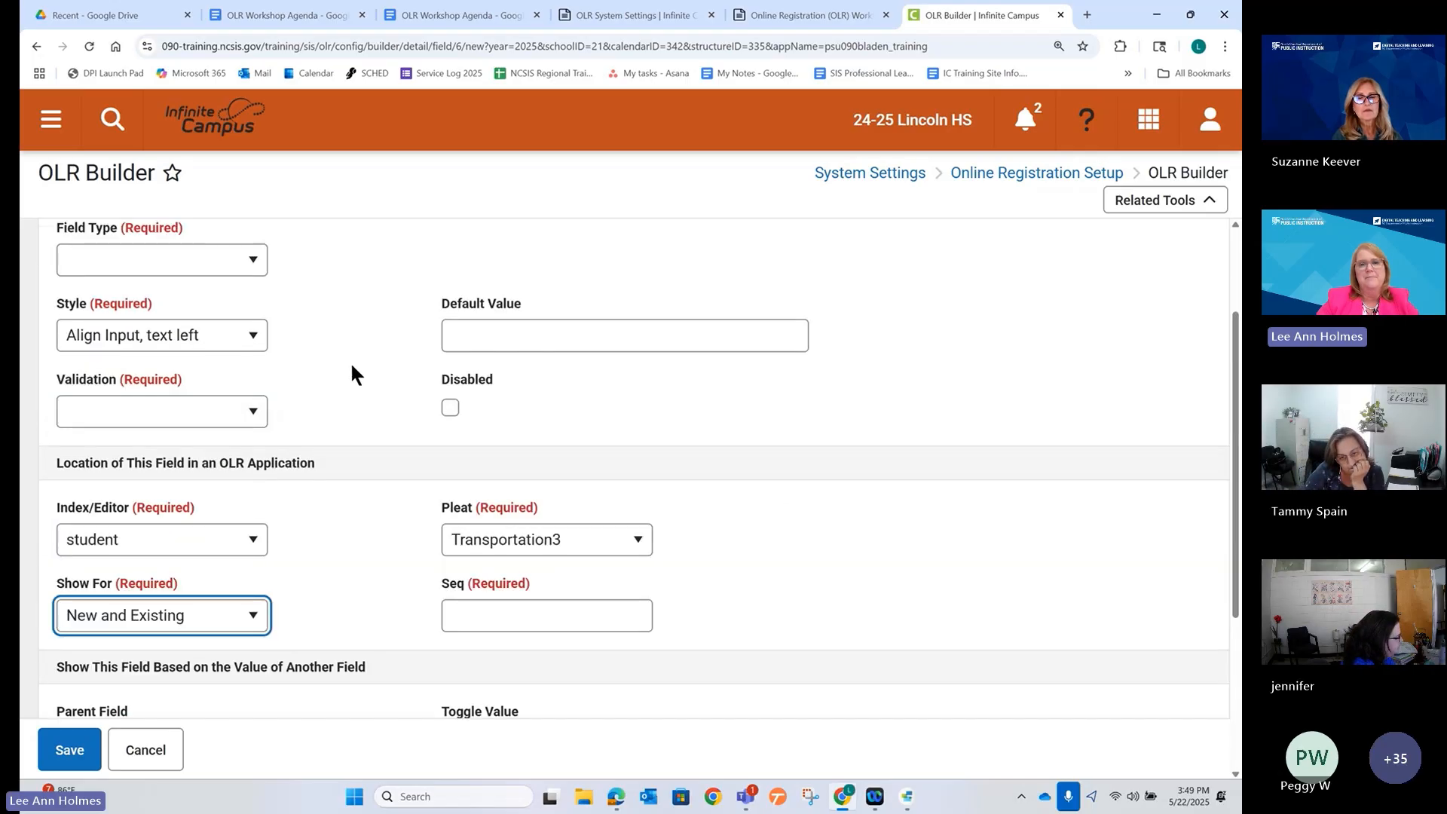
{"action": "left_click", "coordinate": [328, 332]}
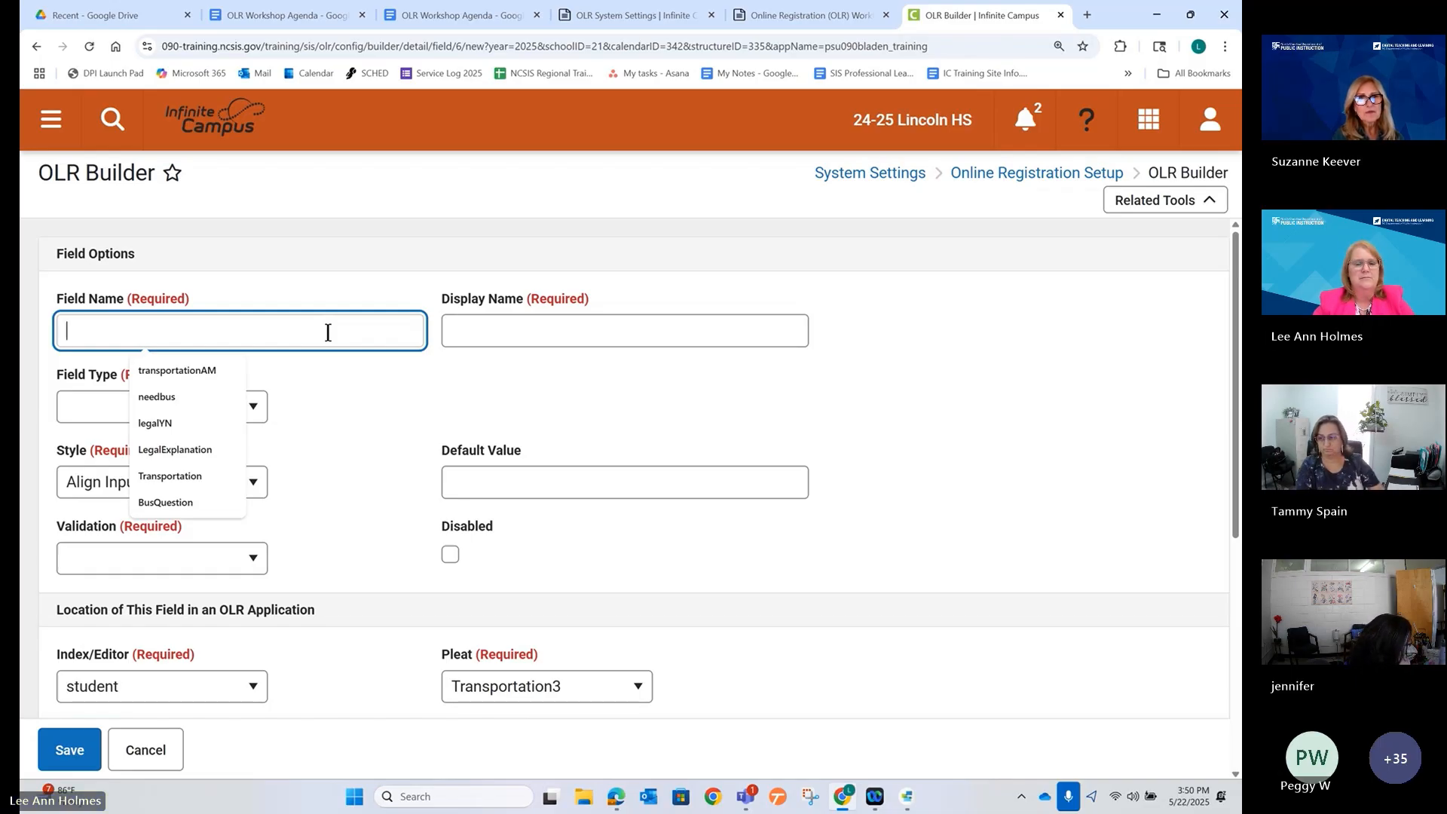
Name the field afterschoolcare with display name After School Care.
{"action": "type", "text": "Af"}
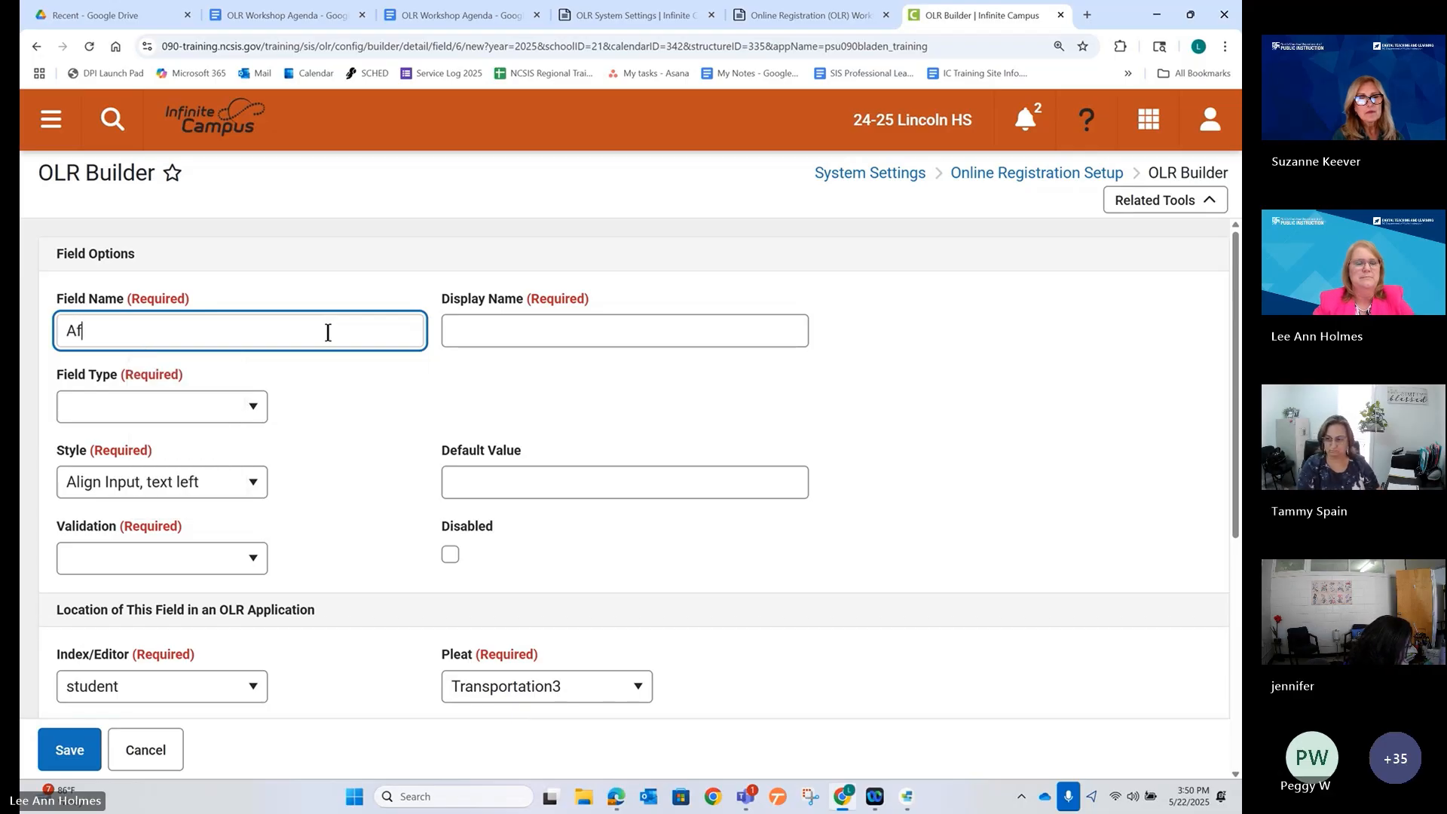
{"action": "key", "text": "BackSpace"}
{"action": "key", "text": "BackSpace"}
{"action": "type", "text": "aft"}
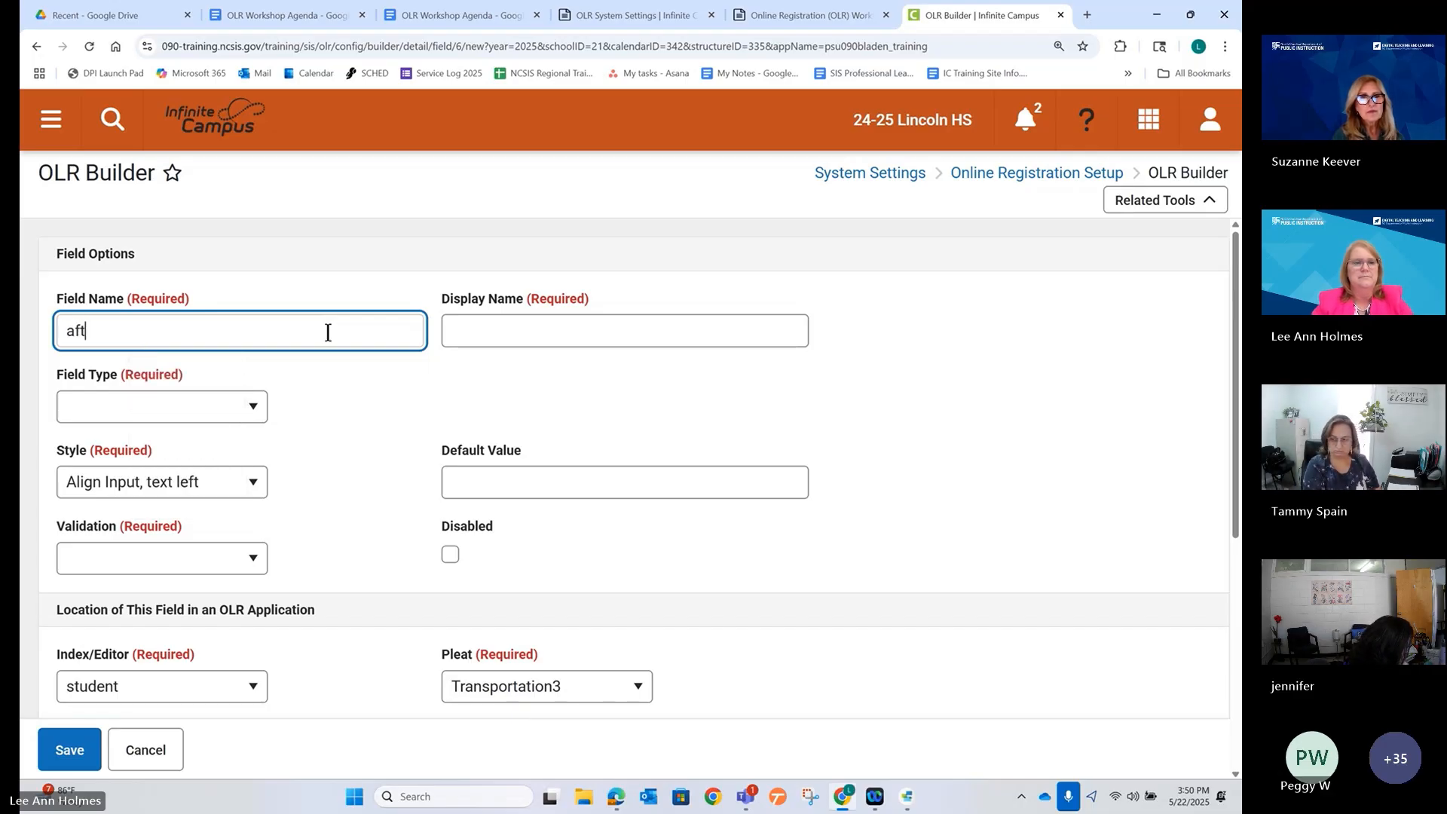
{"action": "type", "text": "erschool"}
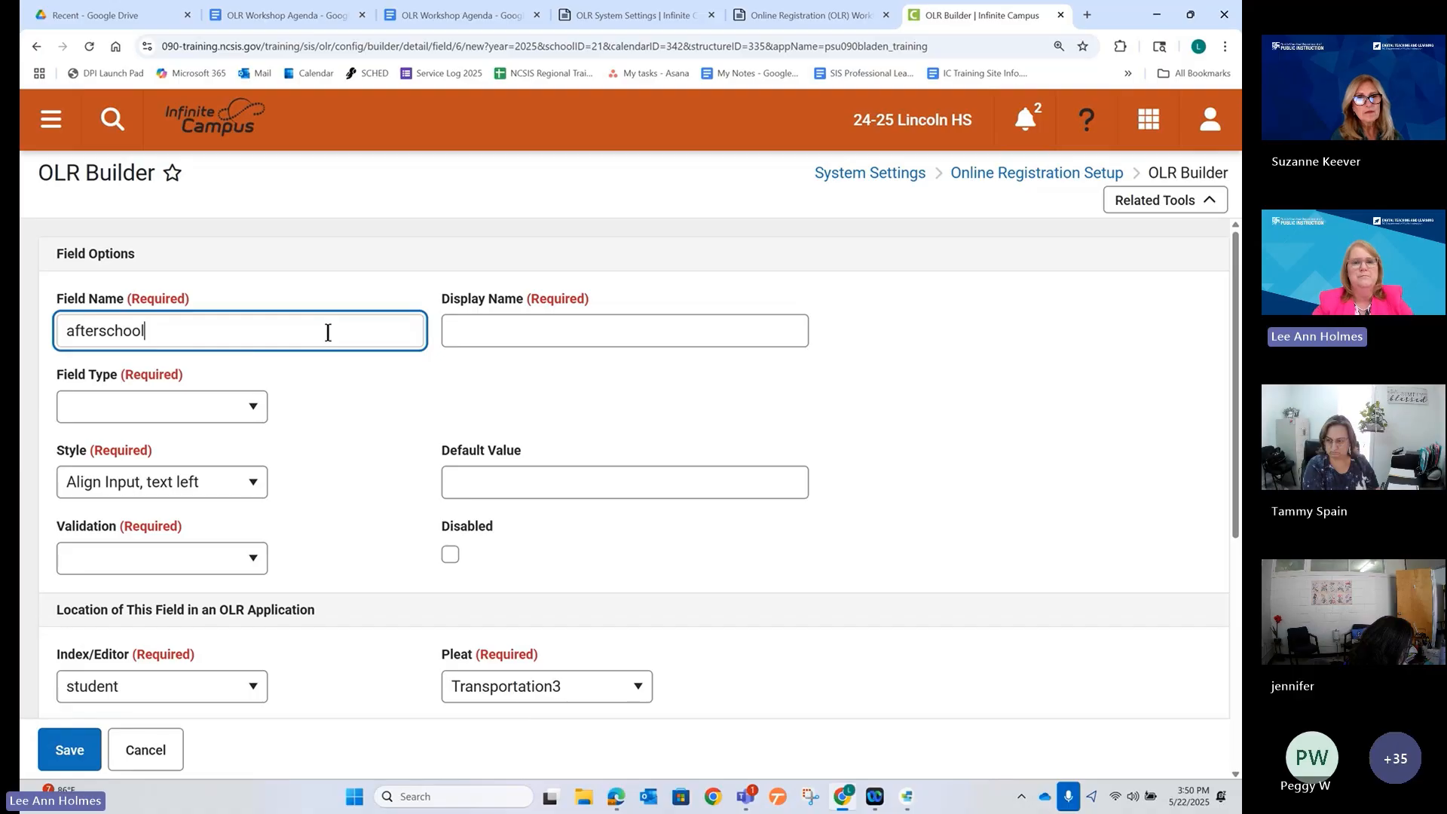
{"action": "type", "text": "care"}
{"action": "key", "text": "Tab"}
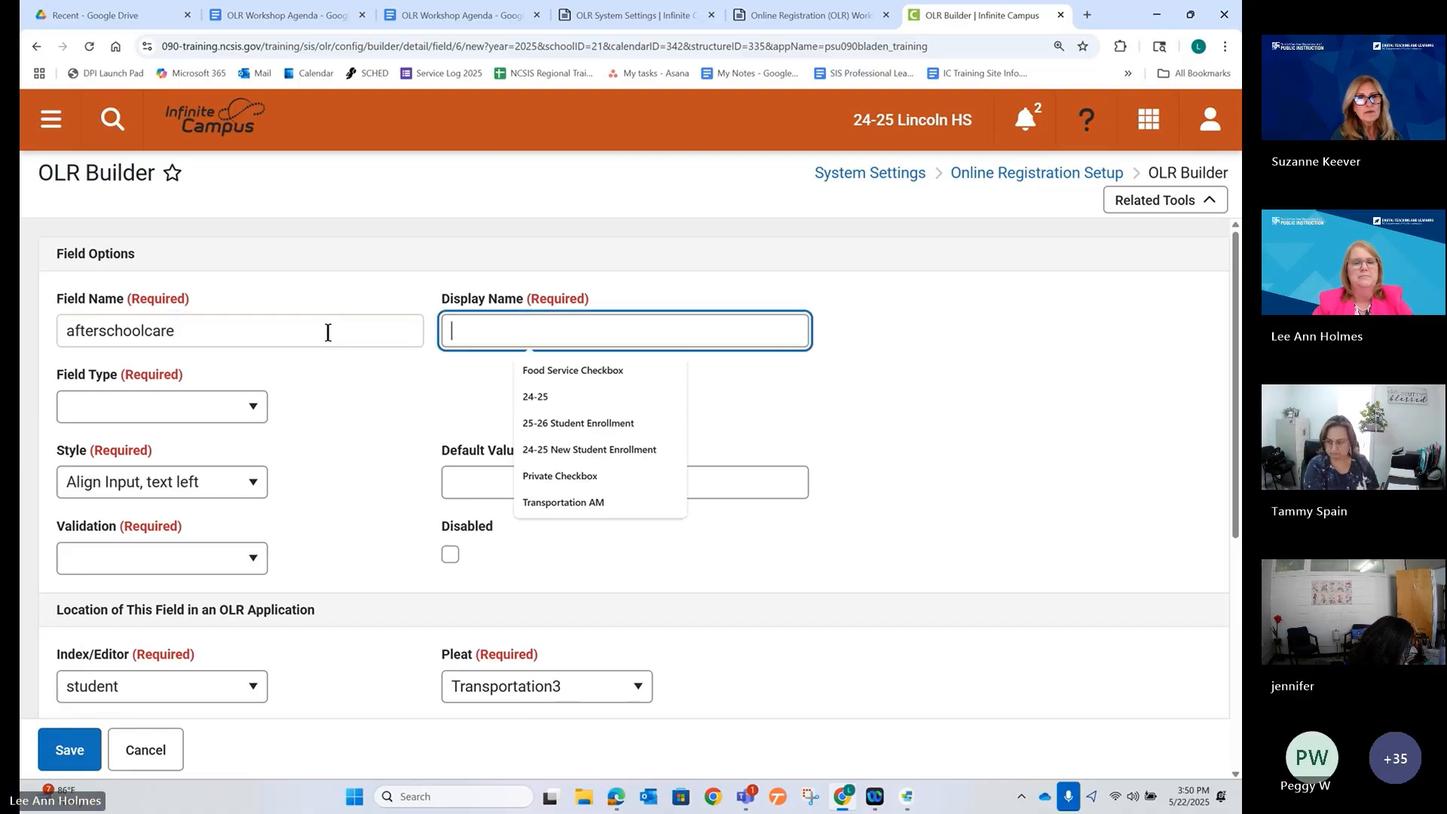
{"action": "type", "text": "After School Care"}
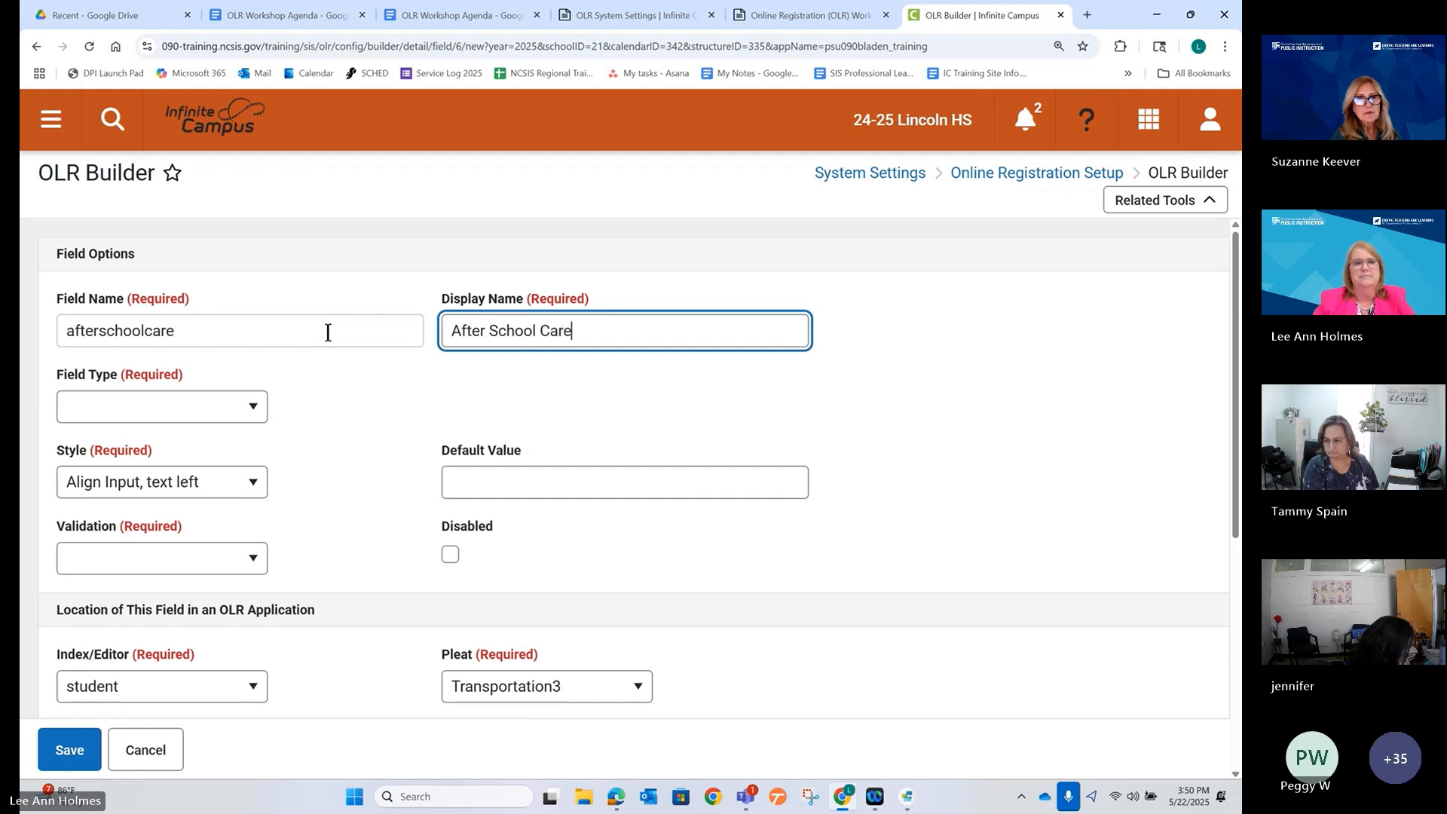
Make the field a required Text Box with length 50.
{"action": "left_click", "coordinate": [249, 407]}
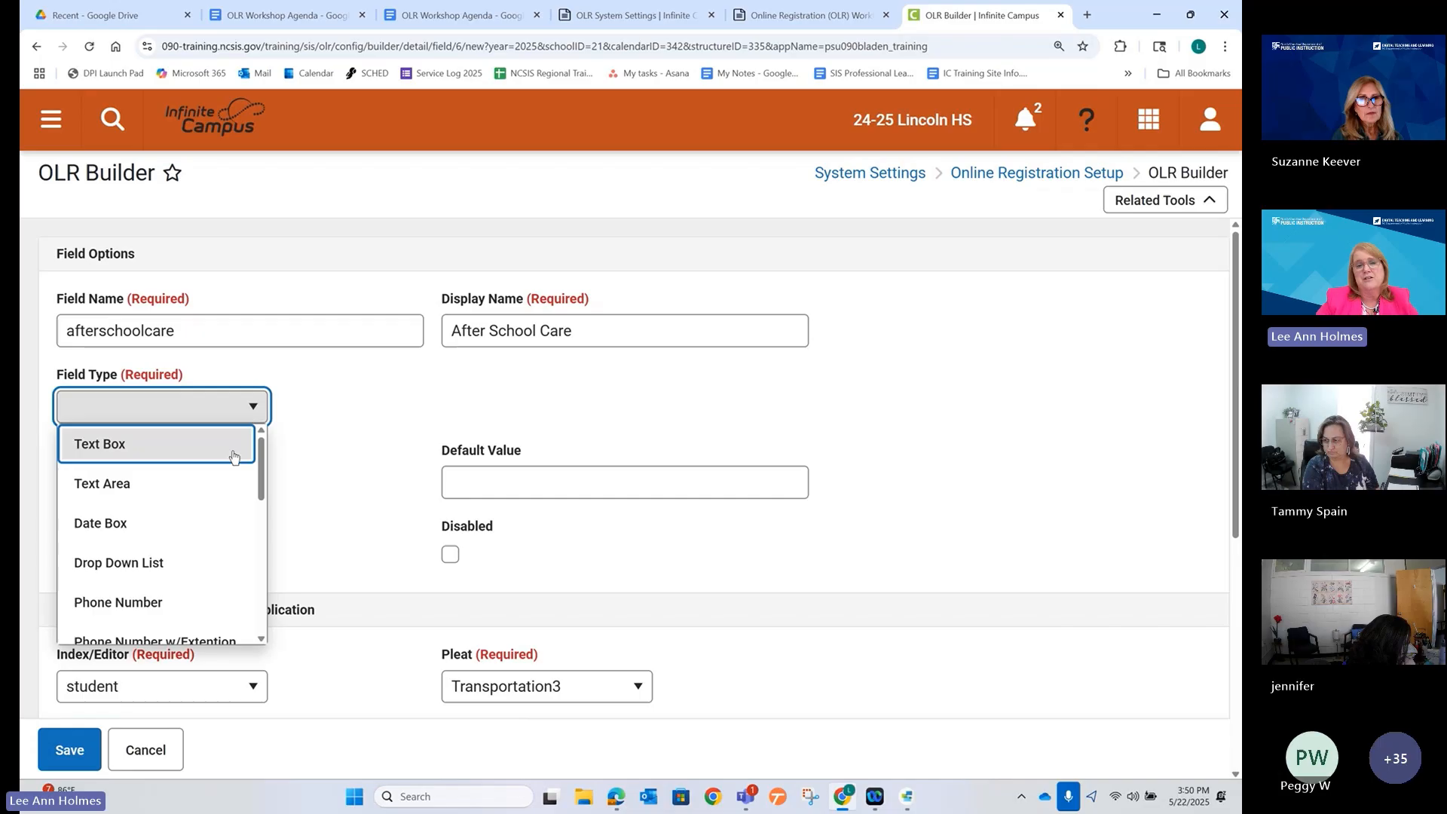
{"action": "left_click", "coordinate": [233, 457]}
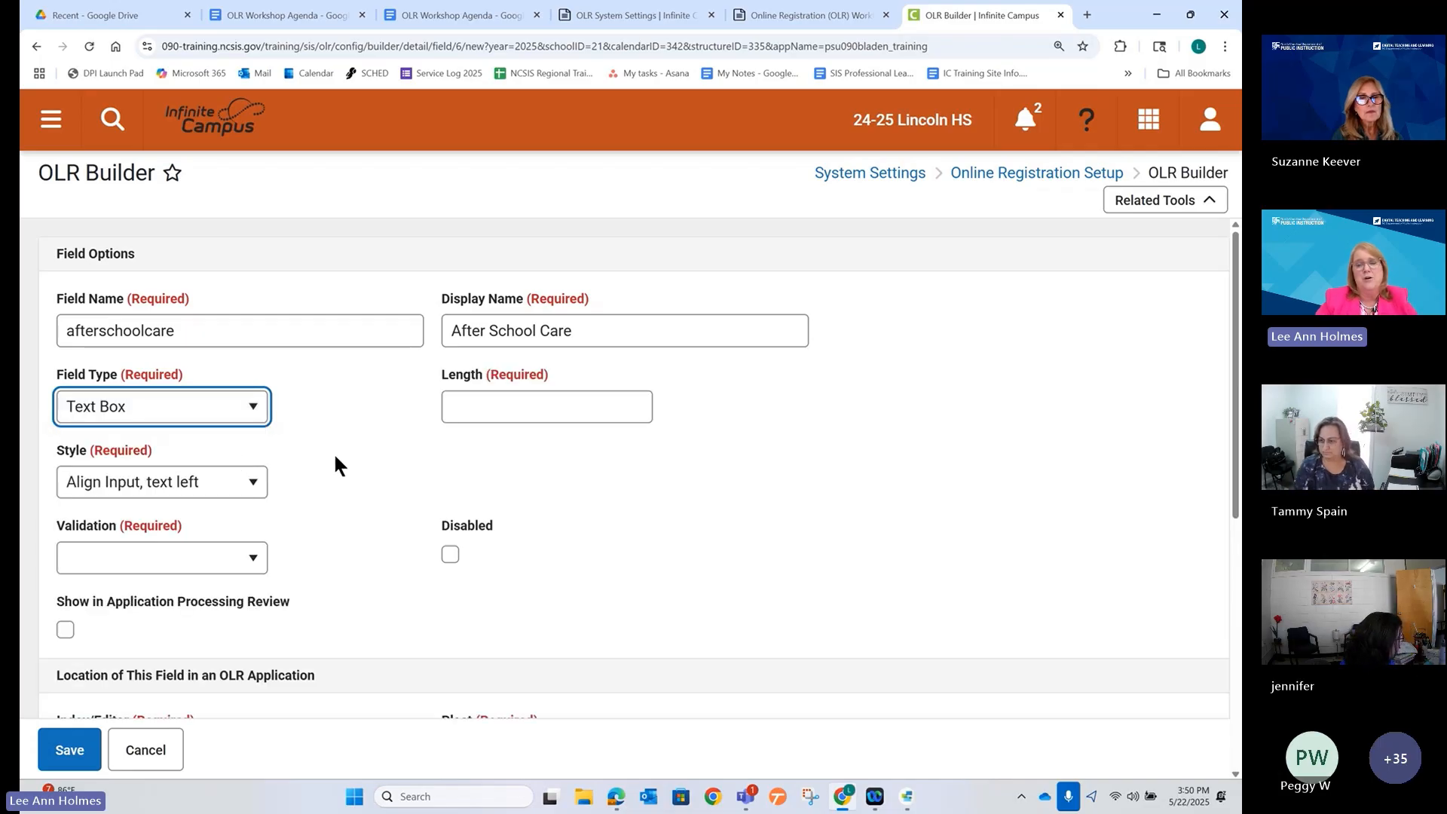
{"action": "left_click", "coordinate": [488, 407]}
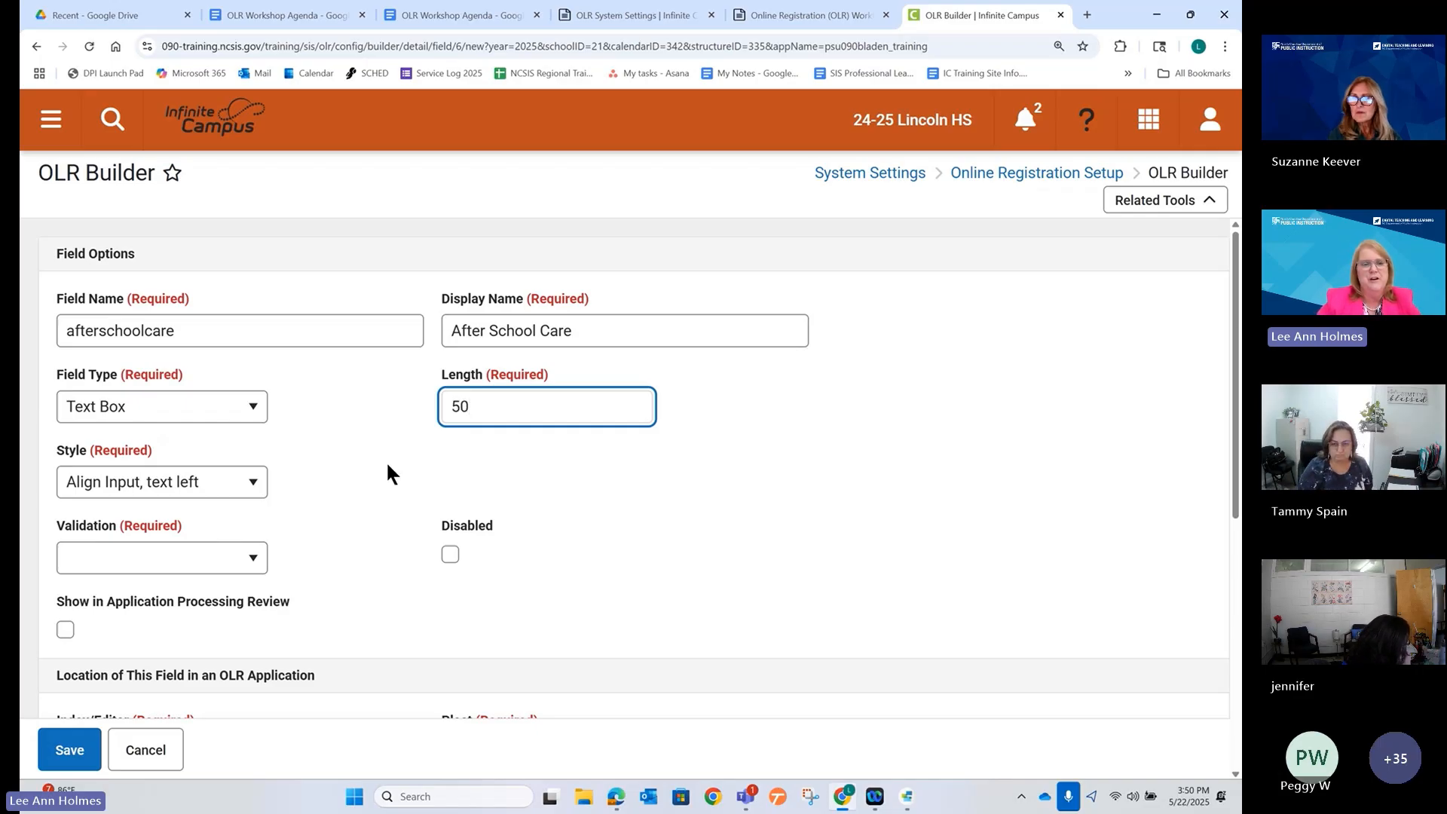
{"action": "left_click", "coordinate": [306, 488]}
{"action": "scroll", "coordinate": [278, 554], "scroll_direction": "down", "scroll_amount": 1}
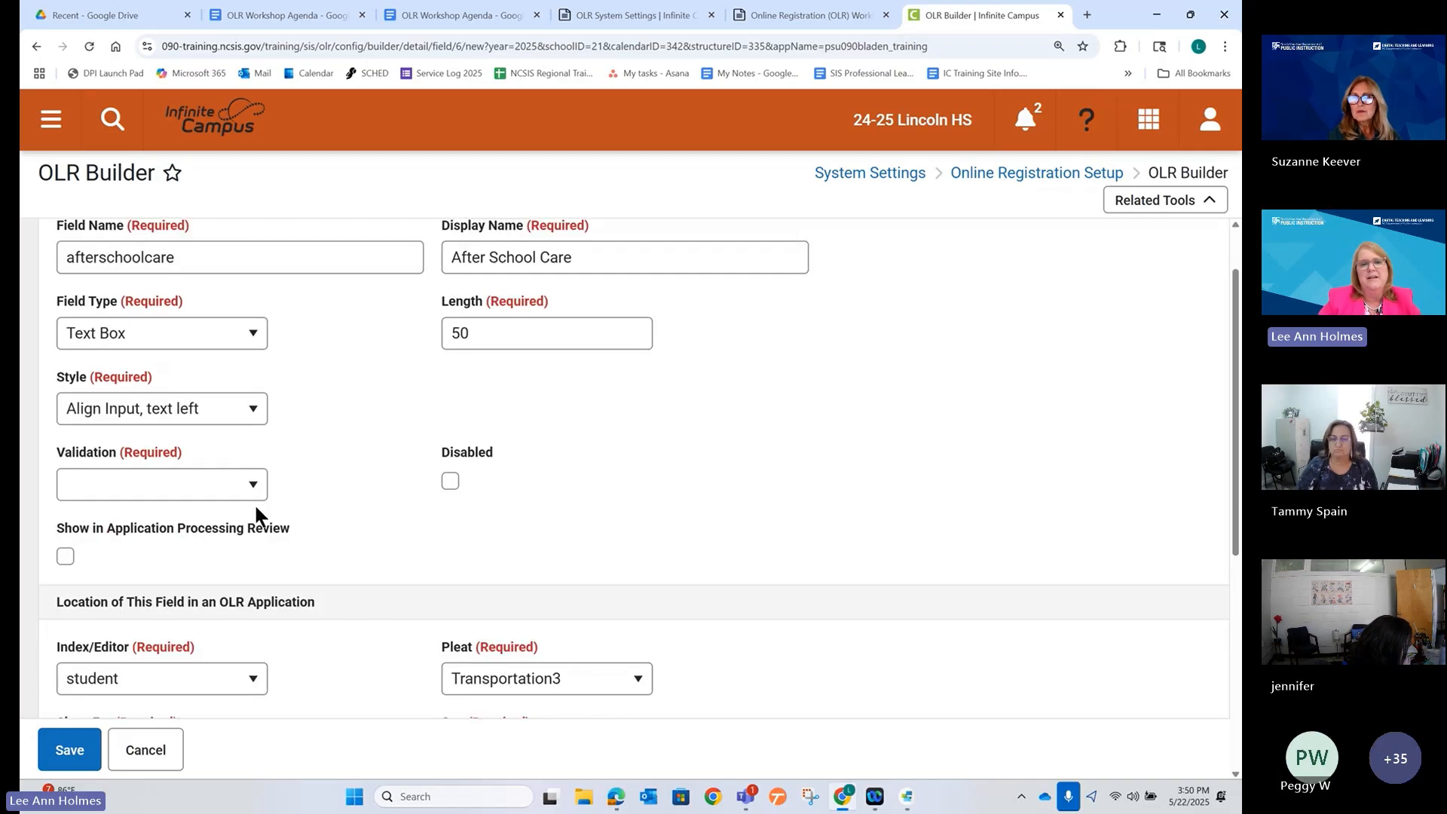
{"action": "left_click", "coordinate": [252, 498]}
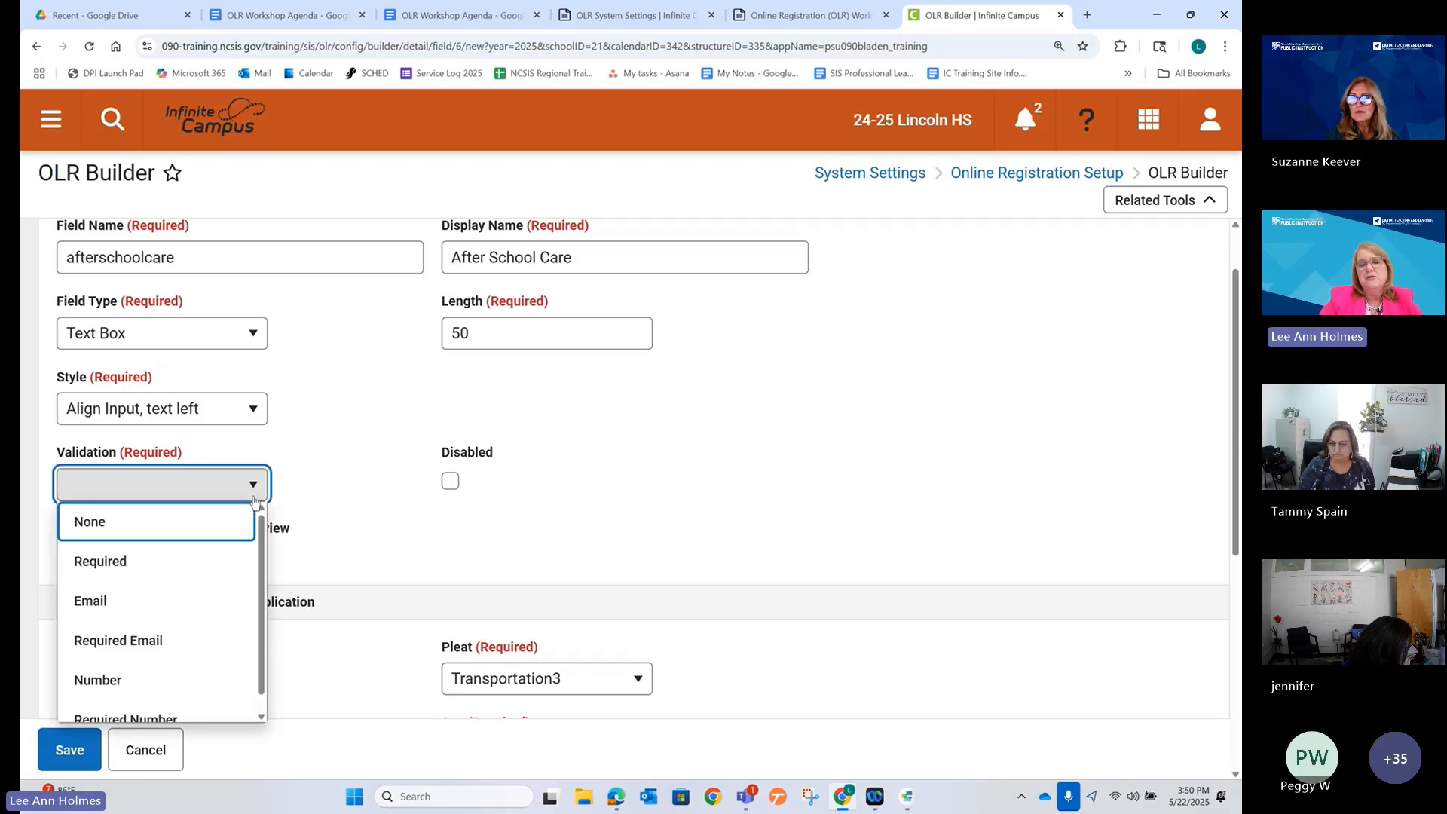
{"action": "left_click", "coordinate": [216, 567]}
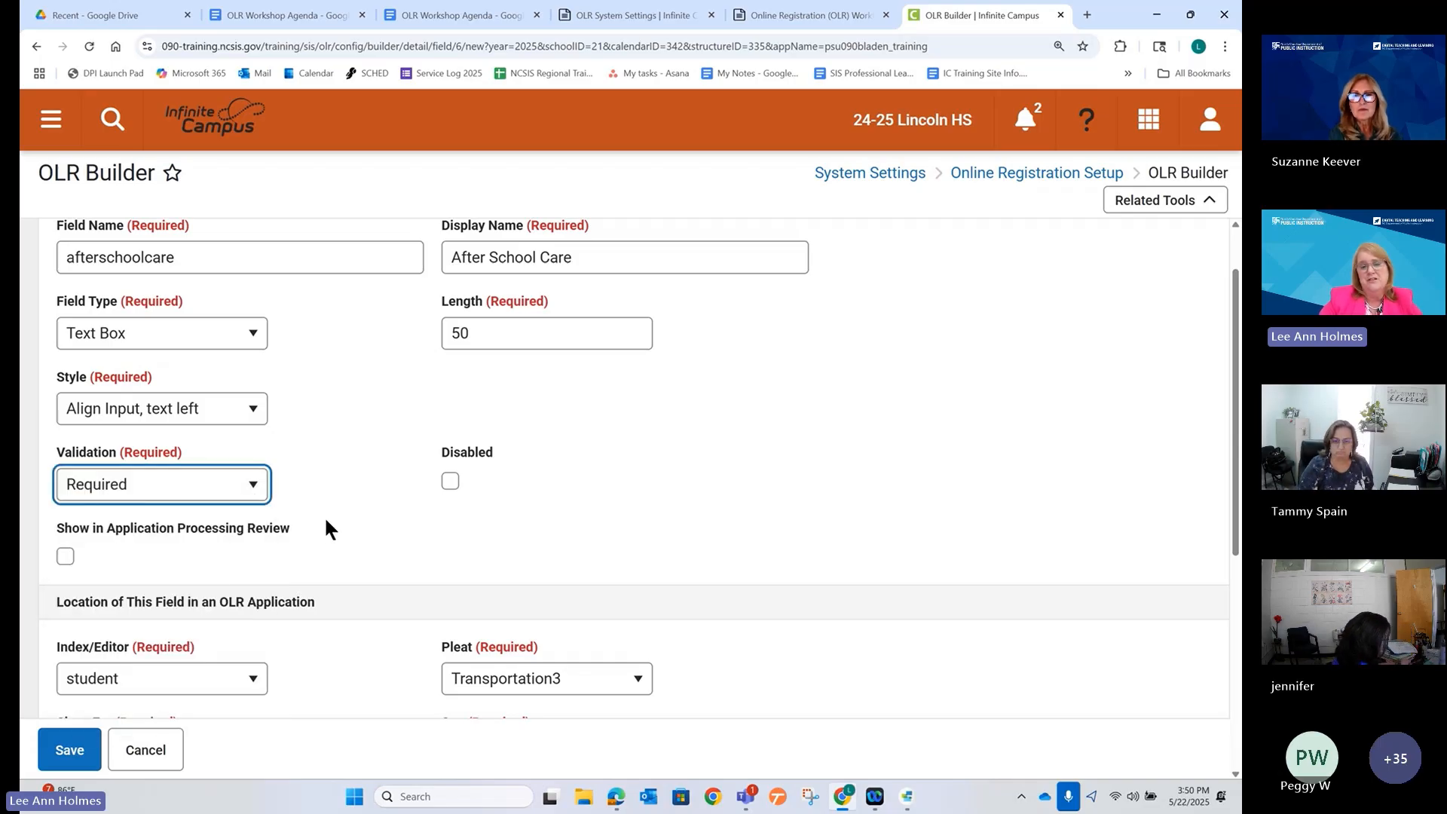
{"action": "scroll", "coordinate": [324, 513], "scroll_direction": "down", "scroll_amount": 3}
{"action": "scroll", "coordinate": [324, 509], "scroll_direction": "down", "scroll_amount": 1}
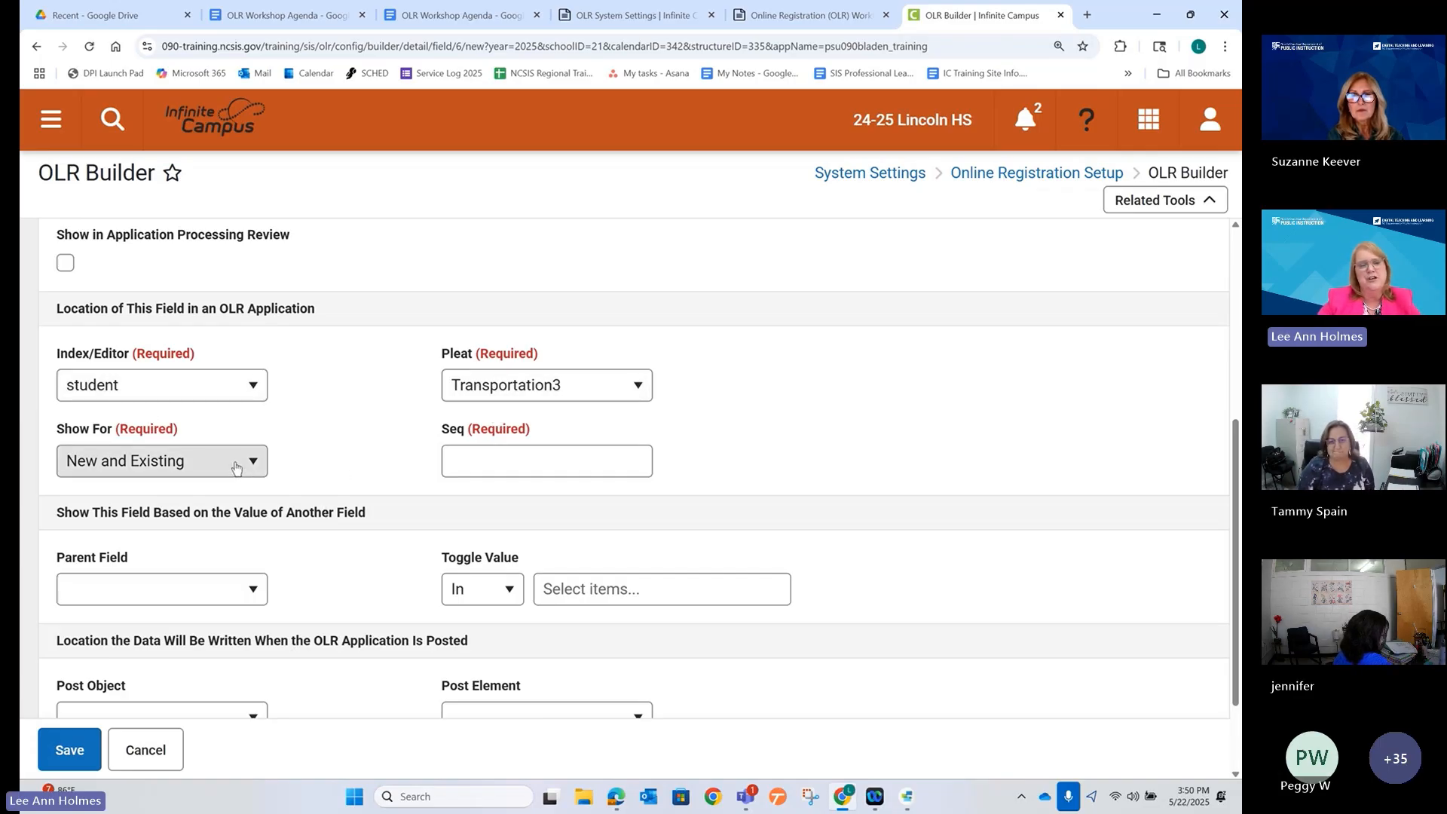
Set parent field AM Transportation so the field shows only when it is In After School.
{"action": "scroll", "coordinate": [235, 468], "scroll_direction": "down", "scroll_amount": 2}
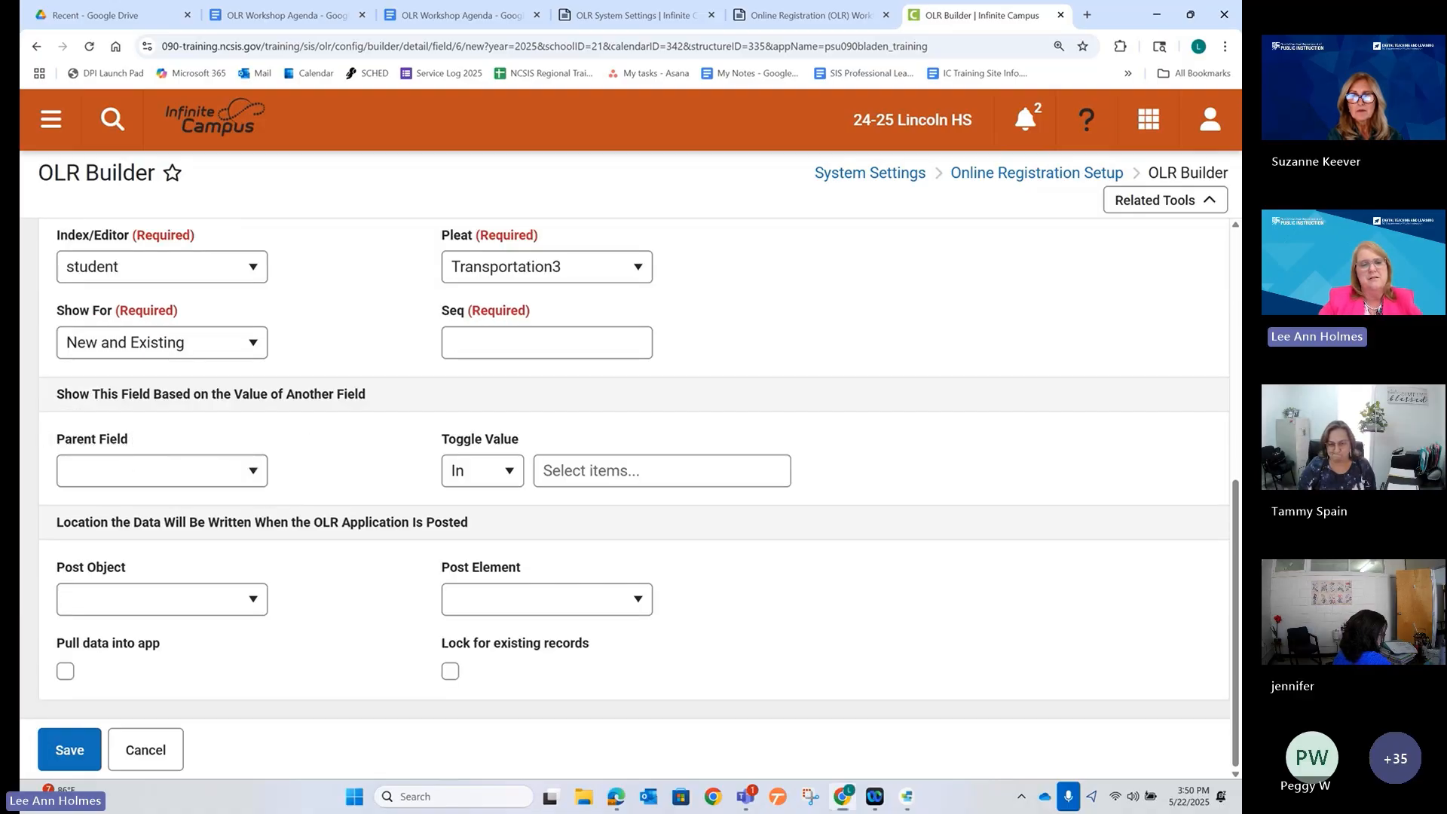
{"action": "left_click_drag", "start_coordinate": [39, 380], "coordinate": [850, 498]}
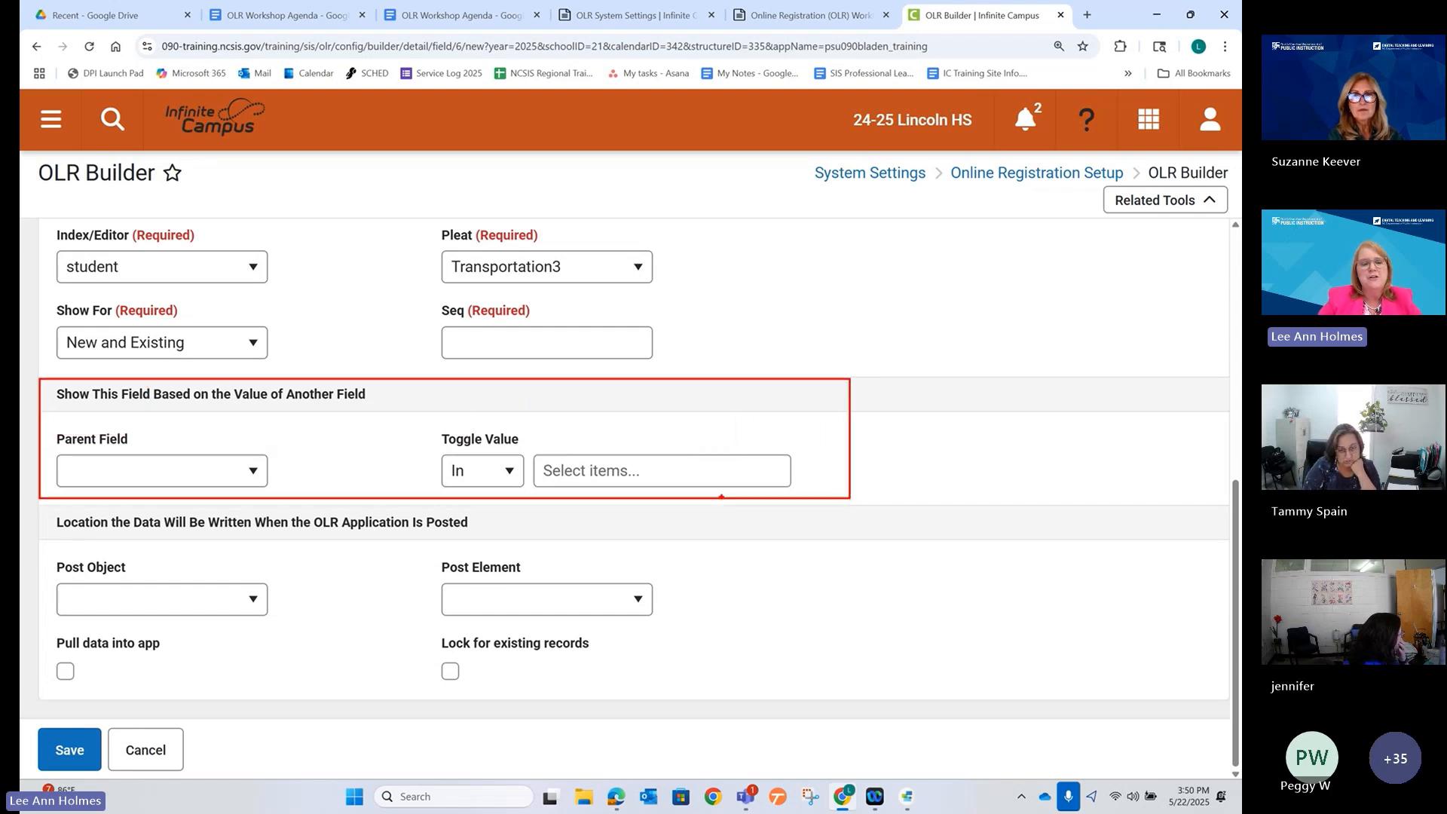
{"action": "left_click", "coordinate": [247, 472]}
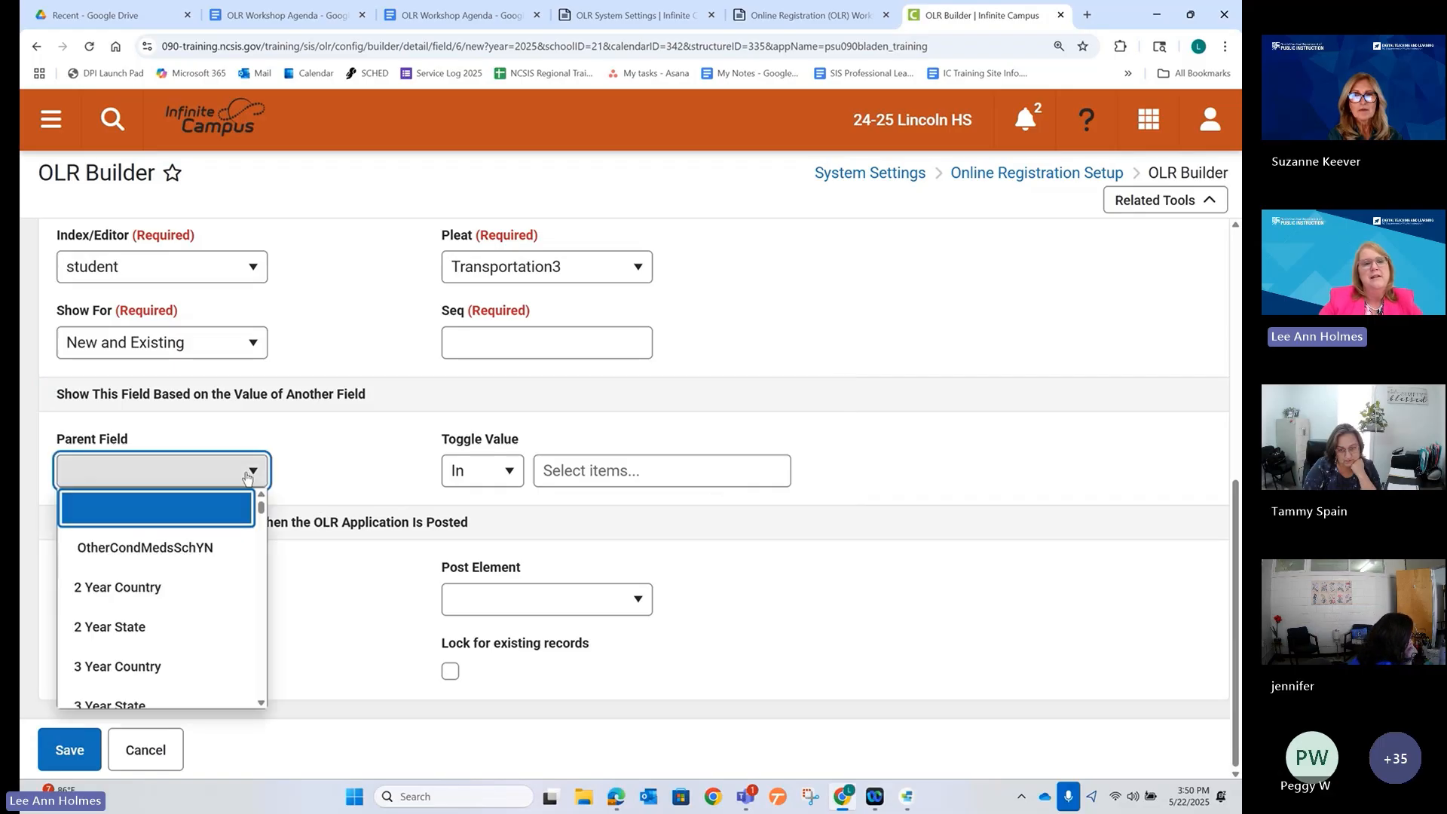
{"action": "scroll", "coordinate": [211, 543], "scroll_direction": "down", "scroll_amount": 8}
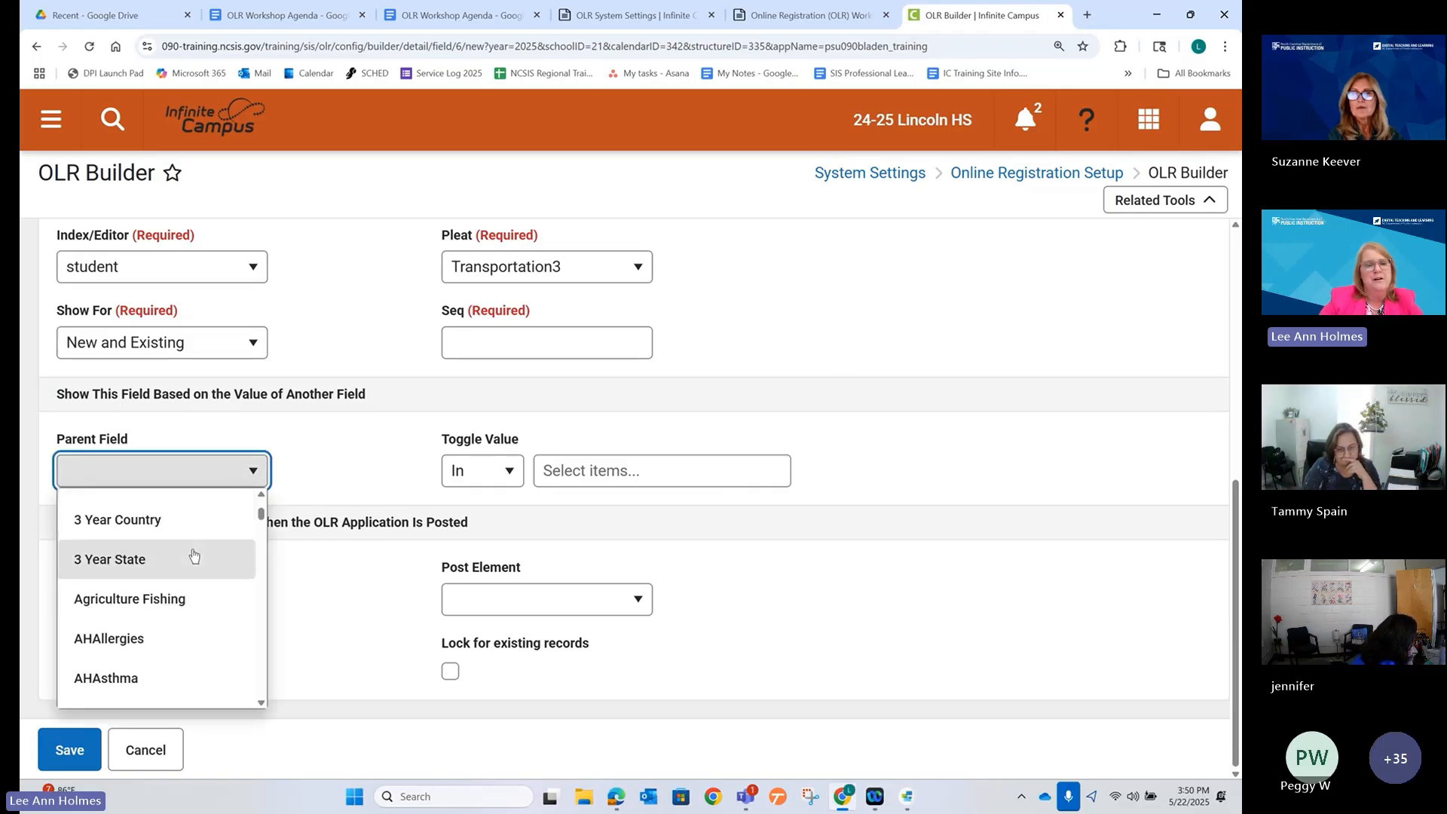
{"action": "scroll", "coordinate": [192, 555], "scroll_direction": "down", "scroll_amount": 3}
{"action": "scroll", "coordinate": [193, 556], "scroll_direction": "up", "scroll_amount": 2}
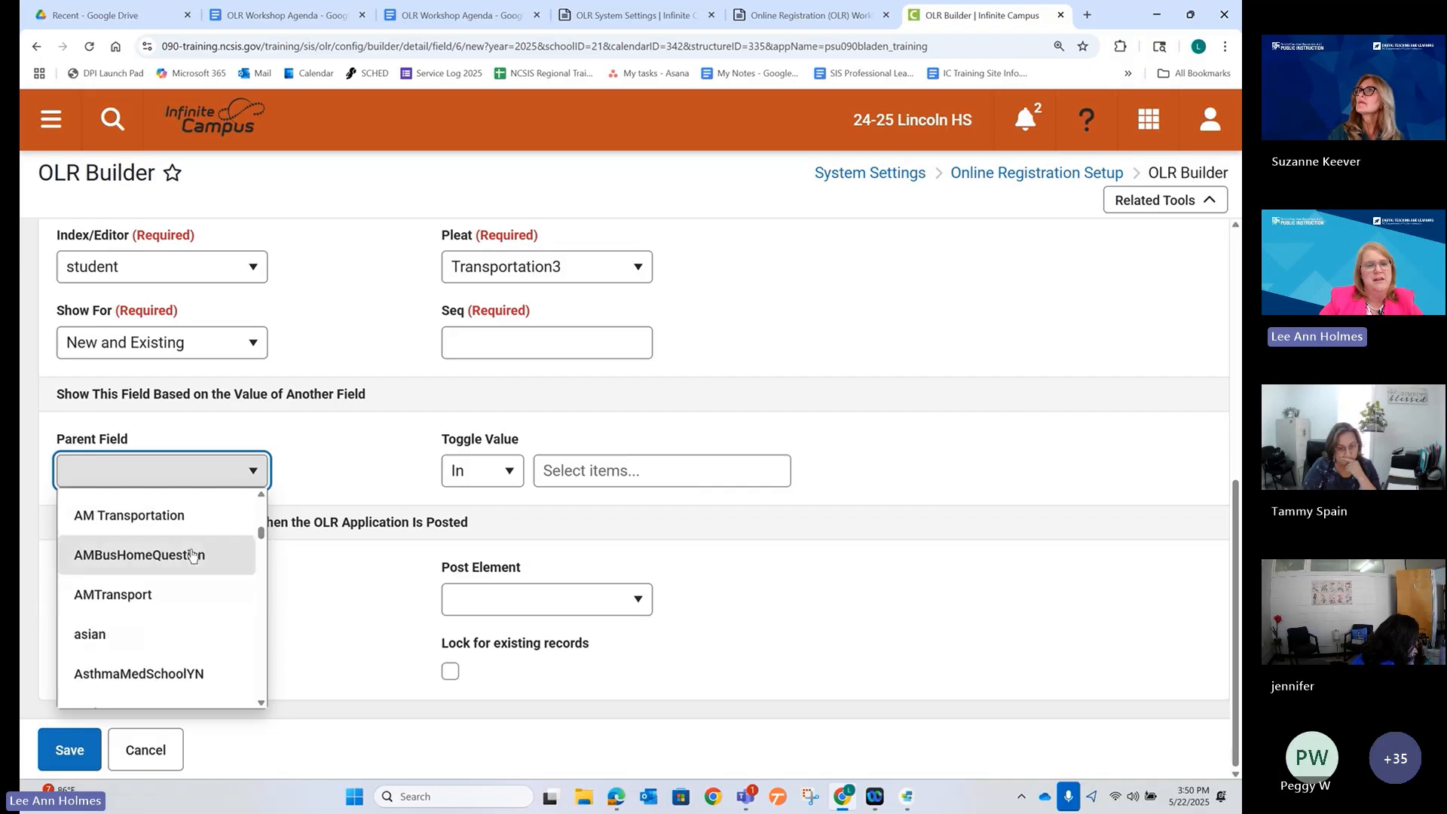
{"action": "left_click", "coordinate": [143, 517]}
{"action": "left_click", "coordinate": [484, 472]}
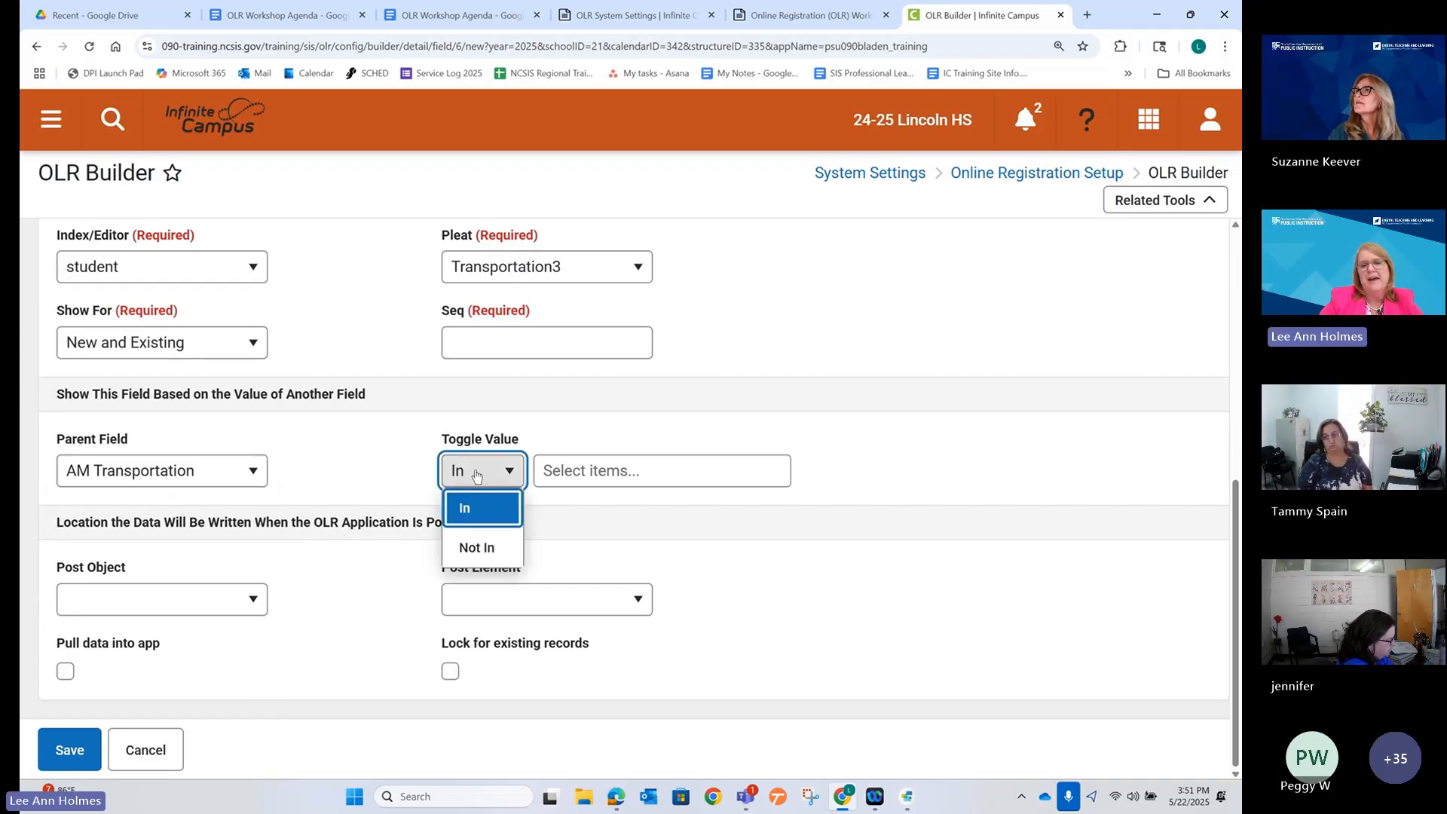
{"action": "left_click", "coordinate": [483, 517]}
{"action": "left_click", "coordinate": [552, 473]}
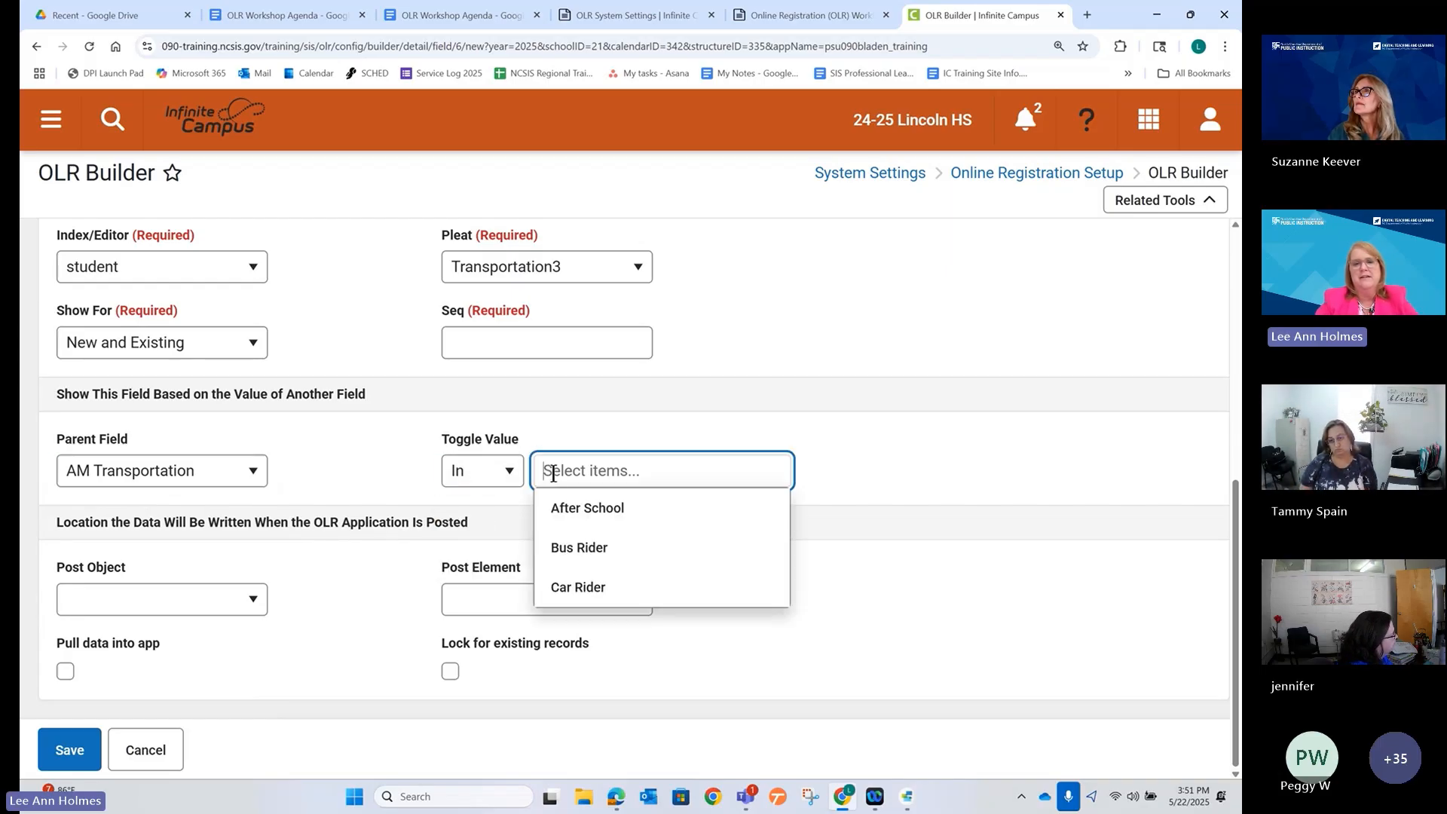
{"action": "left_click", "coordinate": [593, 508]}
{"action": "left_click", "coordinate": [882, 486]}
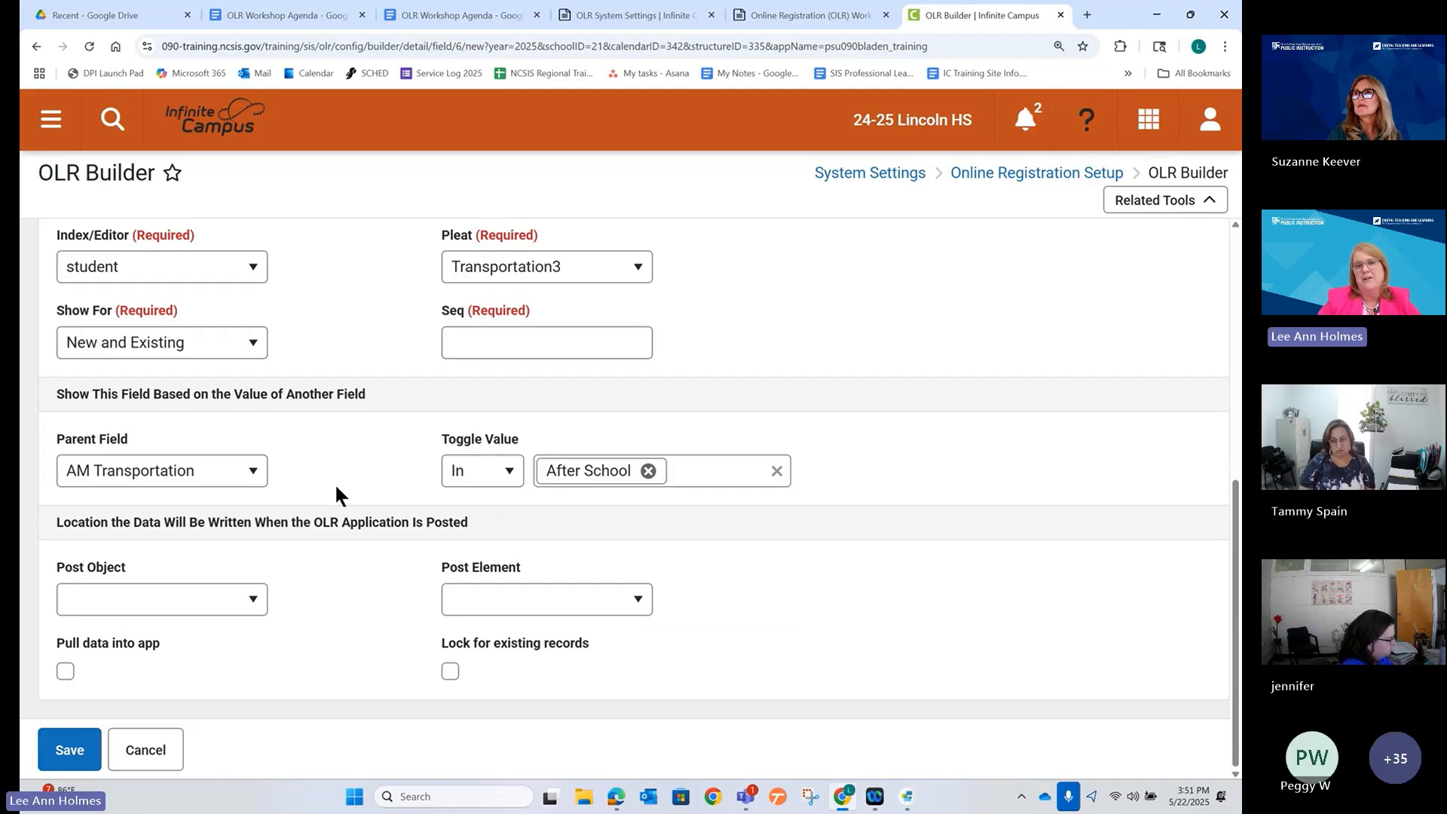
Give the After School Care field sequence 20 and save it.
{"action": "scroll", "coordinate": [339, 486], "scroll_direction": "up", "scroll_amount": 2}
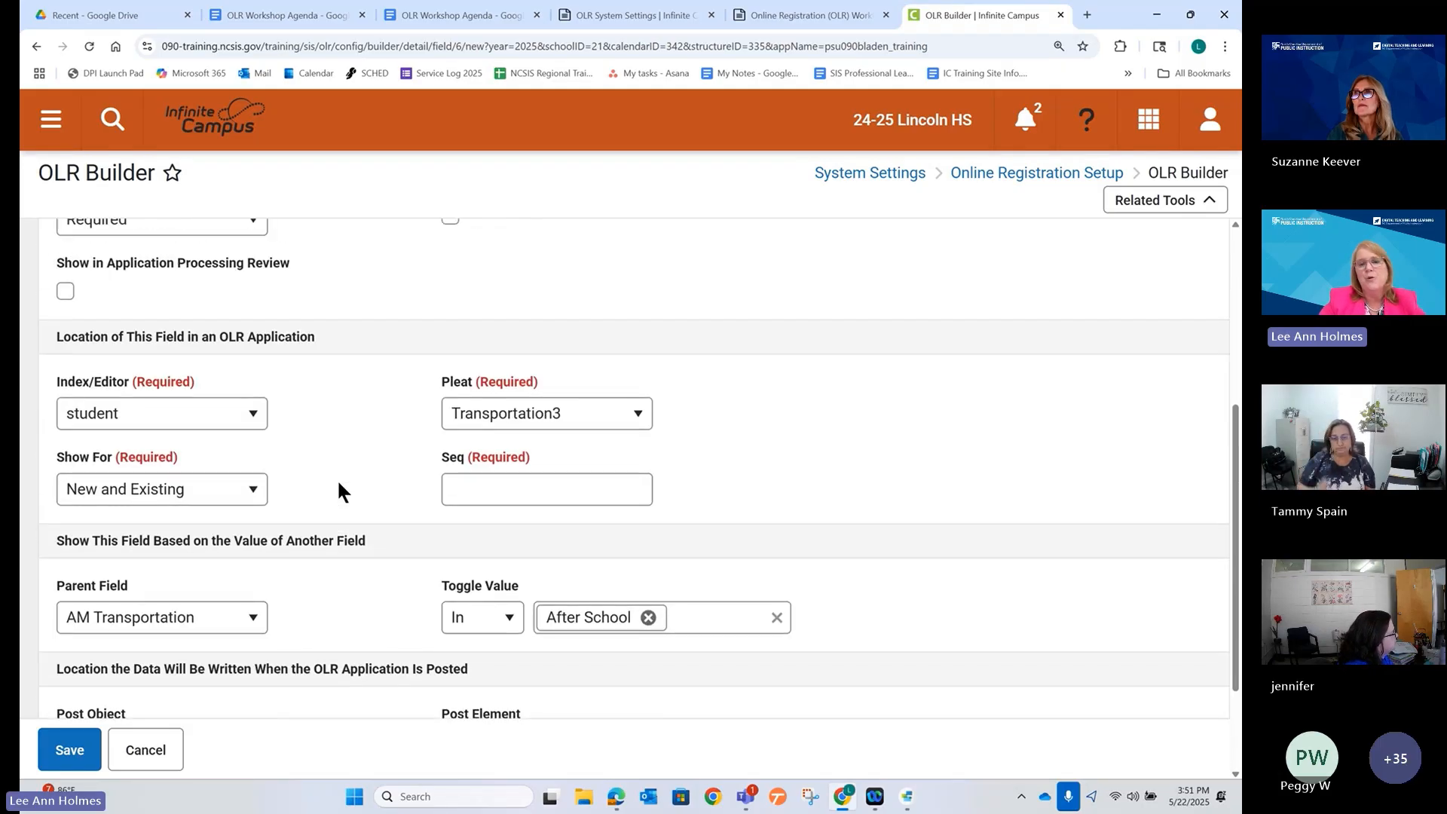
{"action": "scroll", "coordinate": [339, 486], "scroll_direction": "down", "scroll_amount": 1}
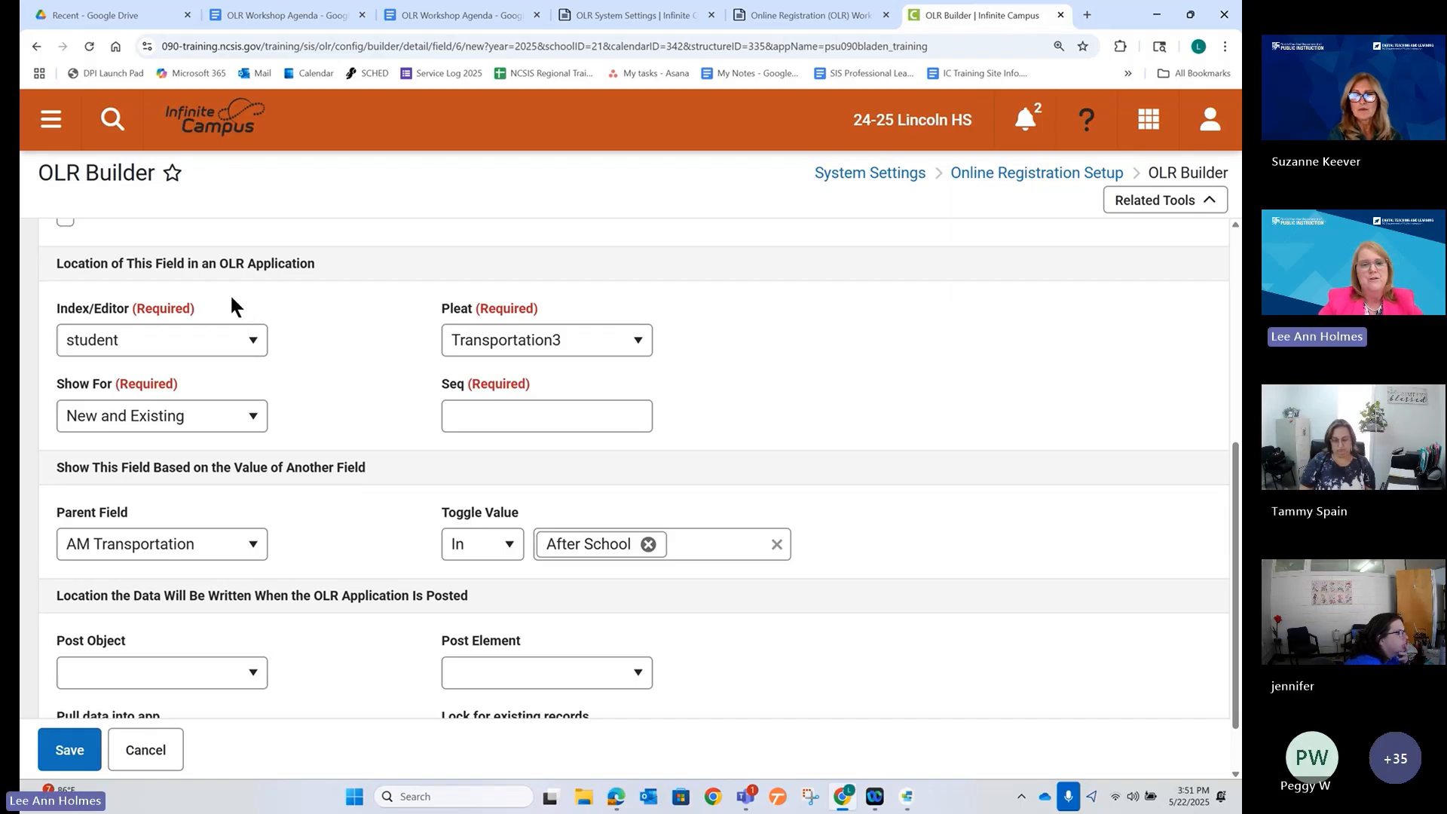
{"action": "left_click", "coordinate": [69, 750]}
{"action": "scroll", "coordinate": [387, 452], "scroll_direction": "up", "scroll_amount": 2}
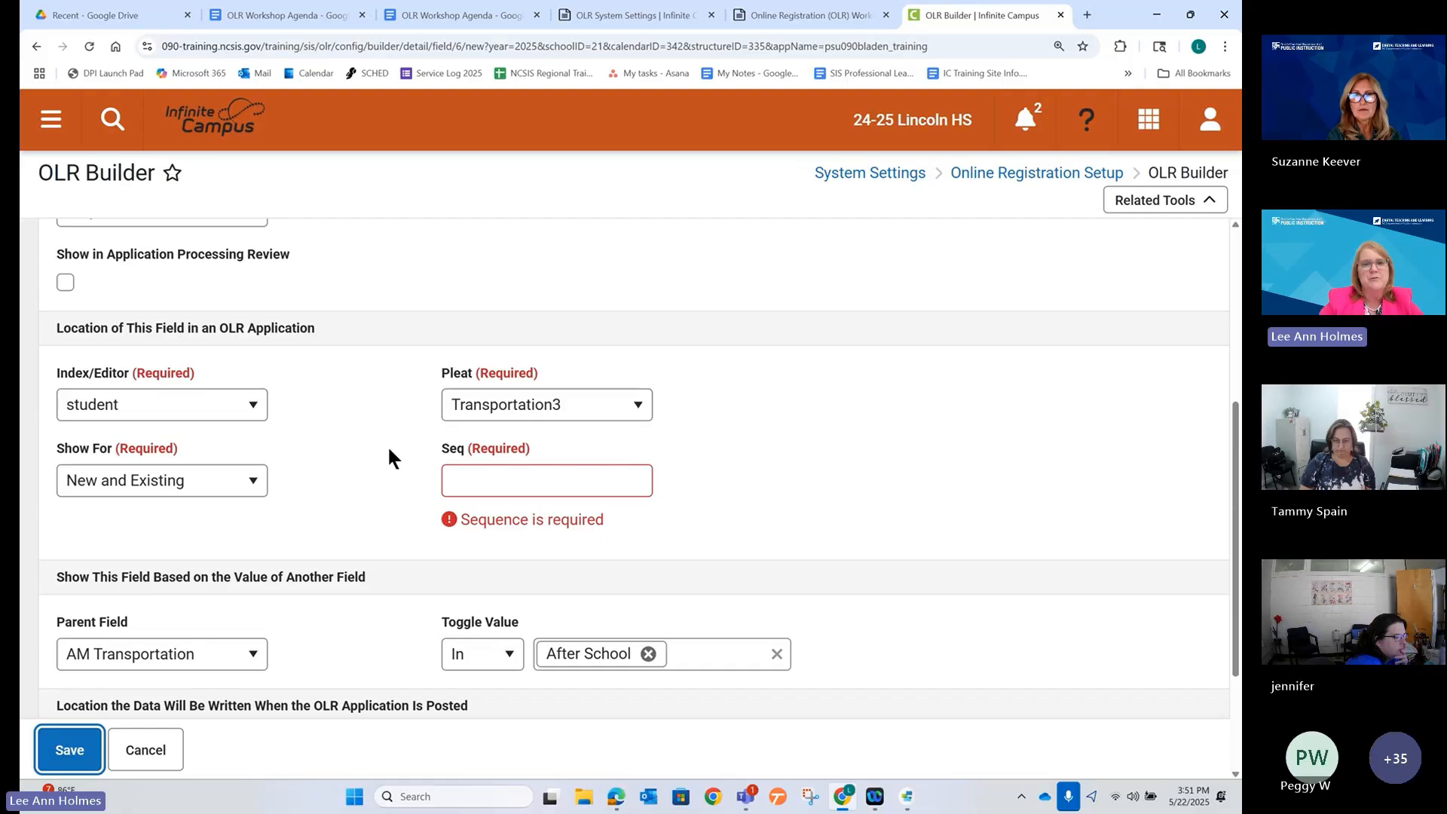
{"action": "left_click", "coordinate": [465, 569]}
{"action": "type", "text": "20"}
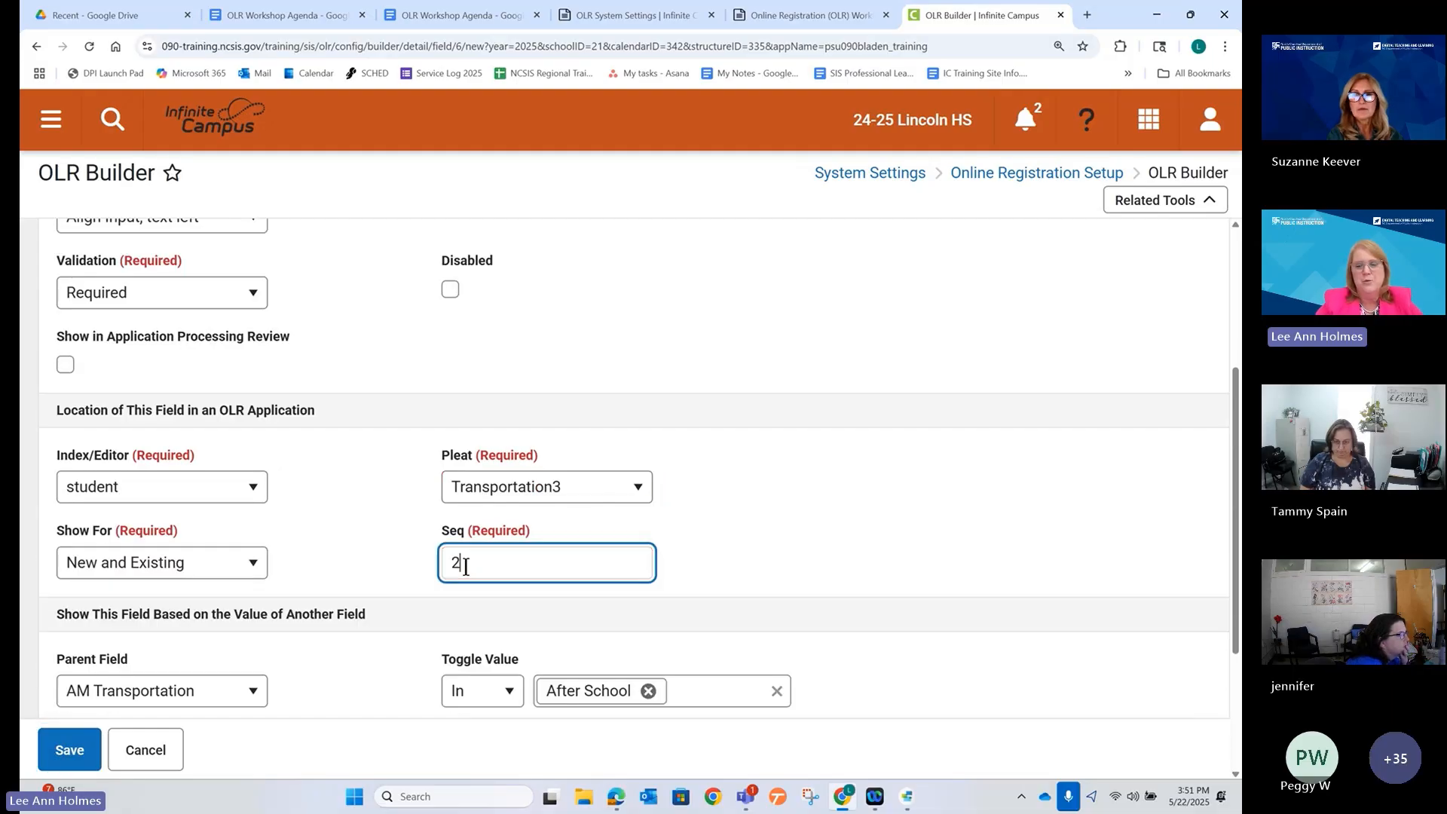
{"action": "left_click", "coordinate": [369, 670]}
{"action": "scroll", "coordinate": [367, 666], "scroll_direction": "down", "scroll_amount": 3}
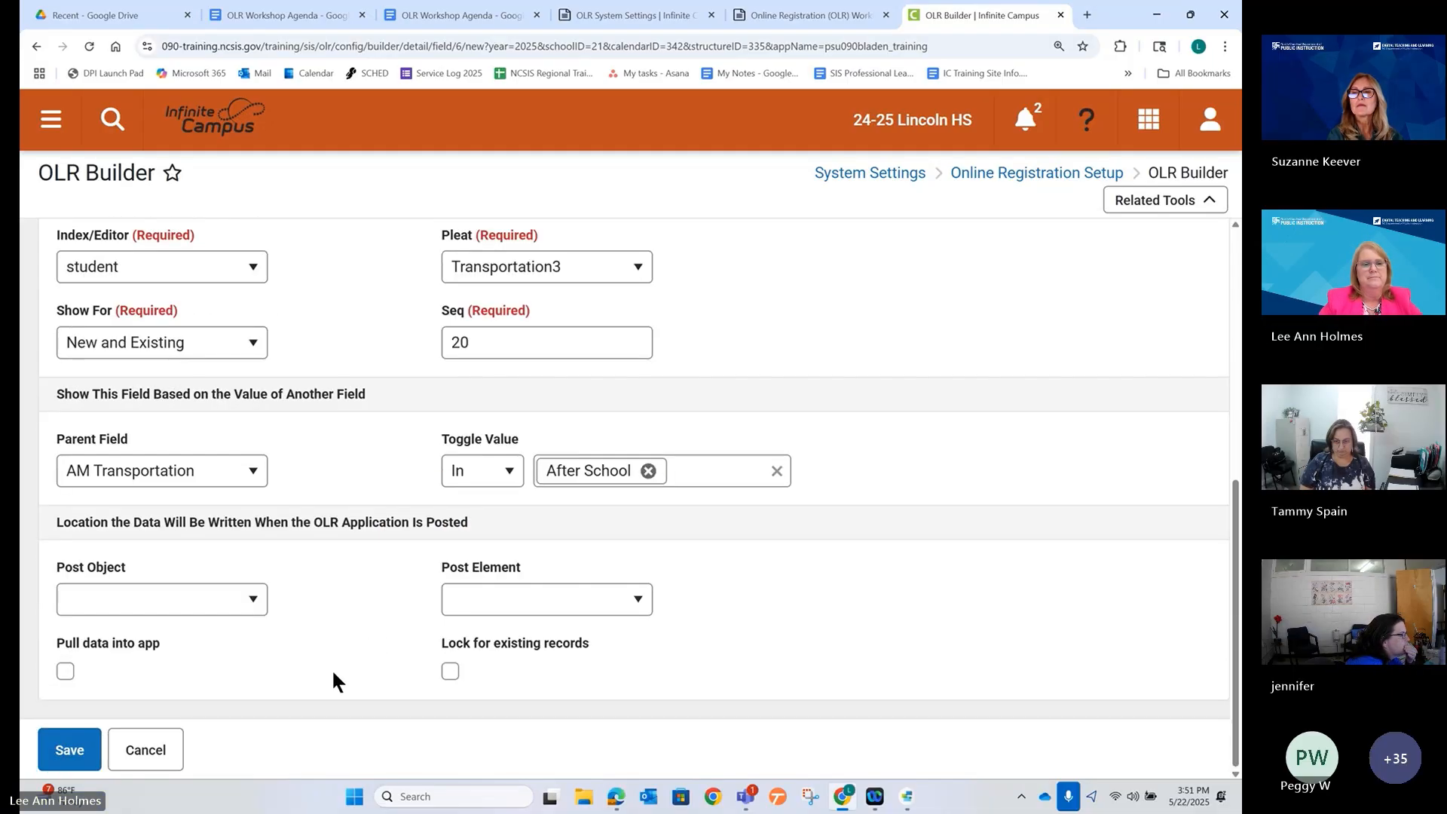
{"action": "left_click", "coordinate": [70, 750]}
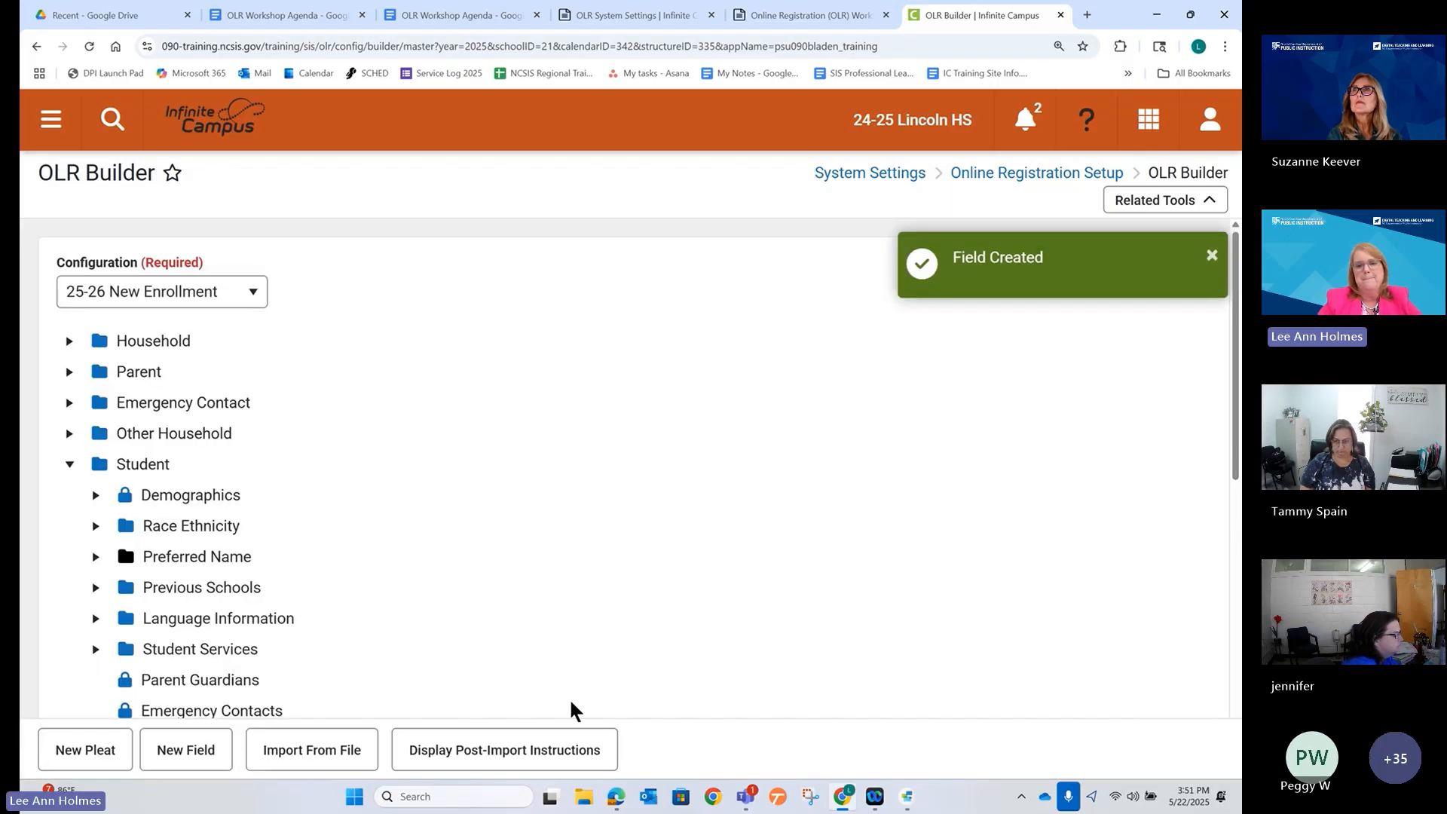
Reload the Edge registration preview and expand the Student Transportation section.
{"action": "left_click", "coordinate": [616, 796]}
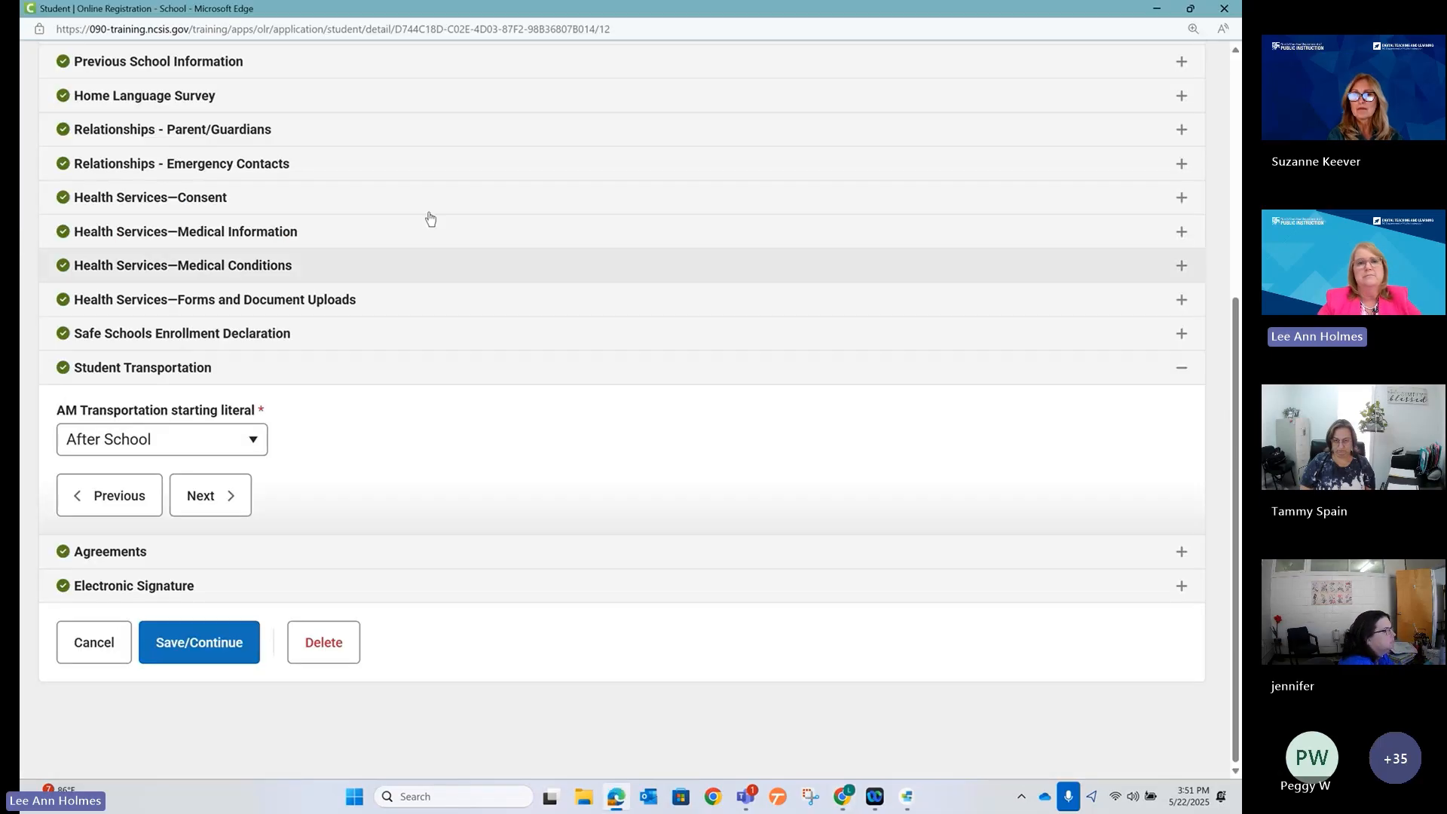
{"action": "left_click", "coordinate": [462, 27]}
{"action": "key", "text": "Return"}
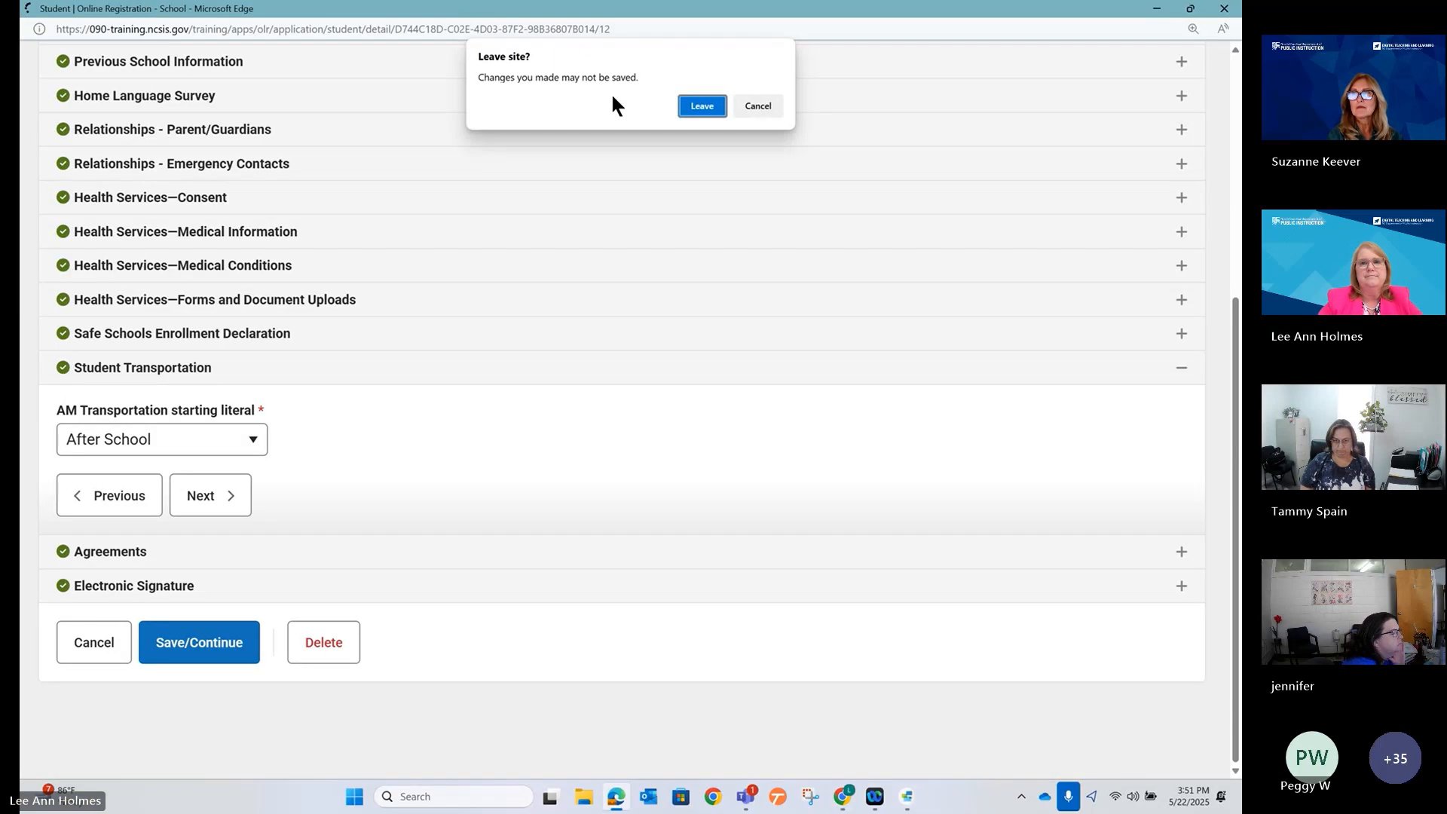
{"action": "left_click", "coordinate": [691, 111]}
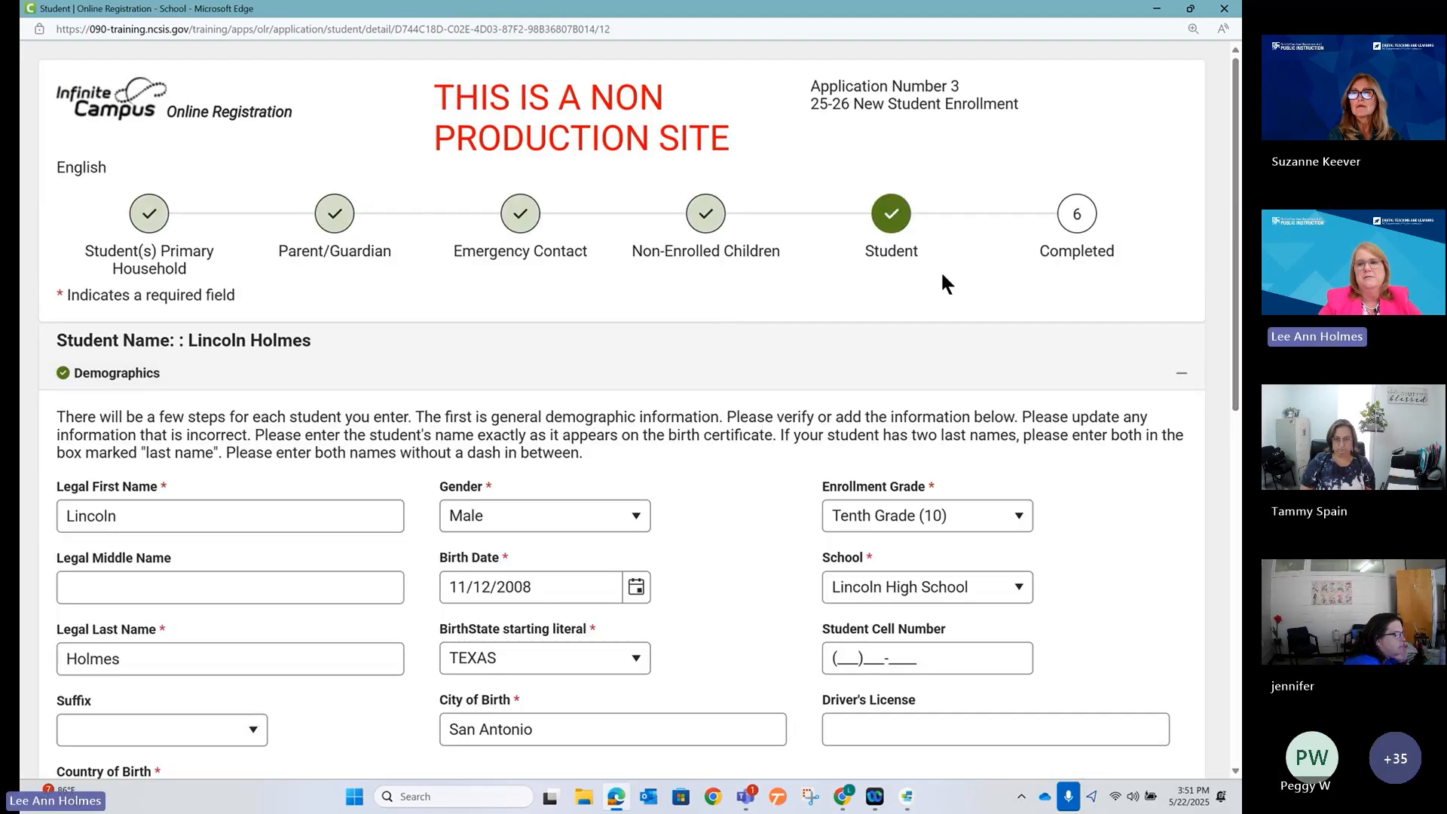
{"action": "left_click", "coordinate": [1125, 379]}
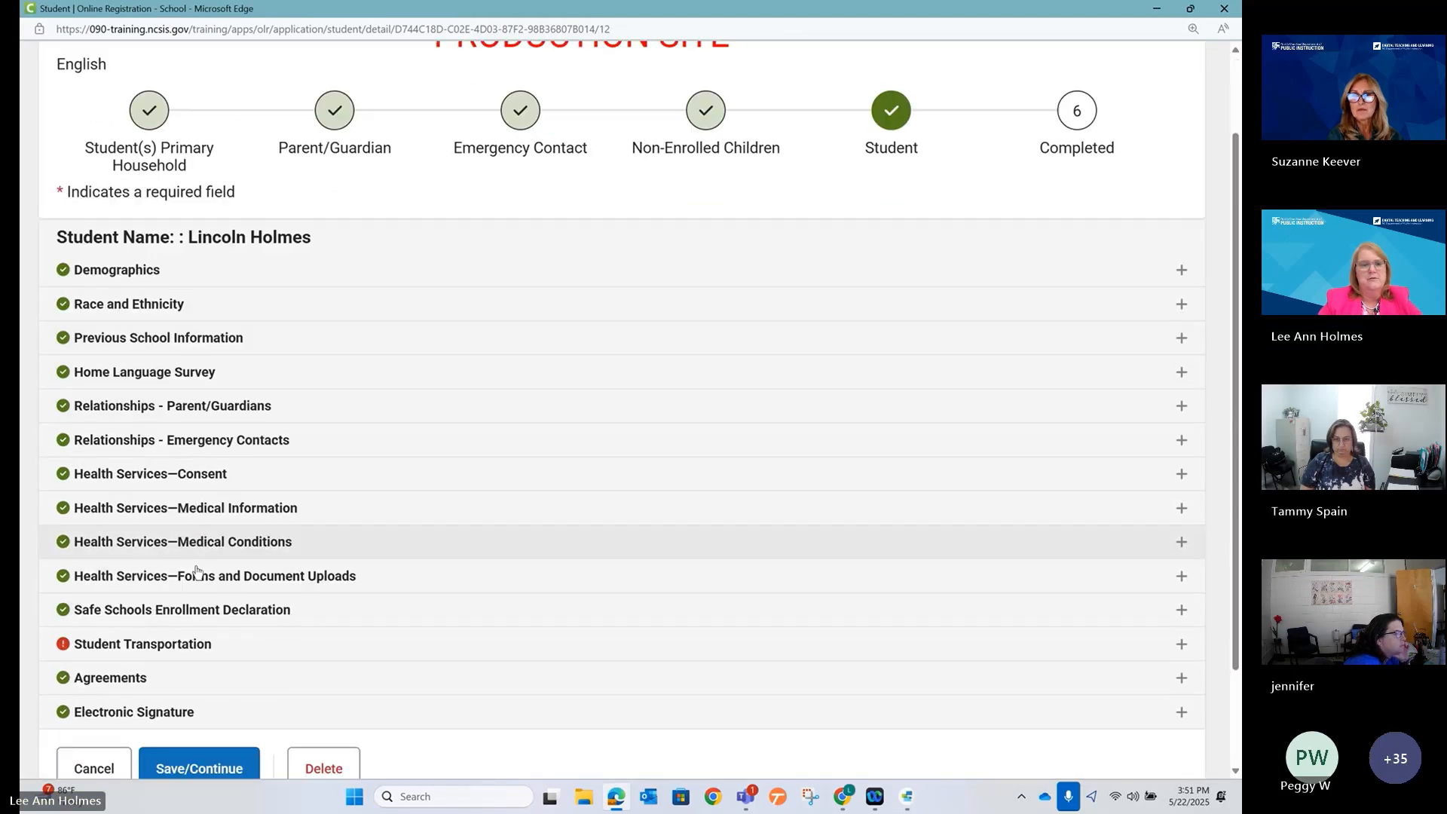
{"action": "scroll", "coordinate": [194, 575], "scroll_direction": "down", "scroll_amount": 3}
{"action": "left_click", "coordinate": [168, 517]}
{"action": "scroll", "coordinate": [172, 574], "scroll_direction": "down", "scroll_amount": 3}
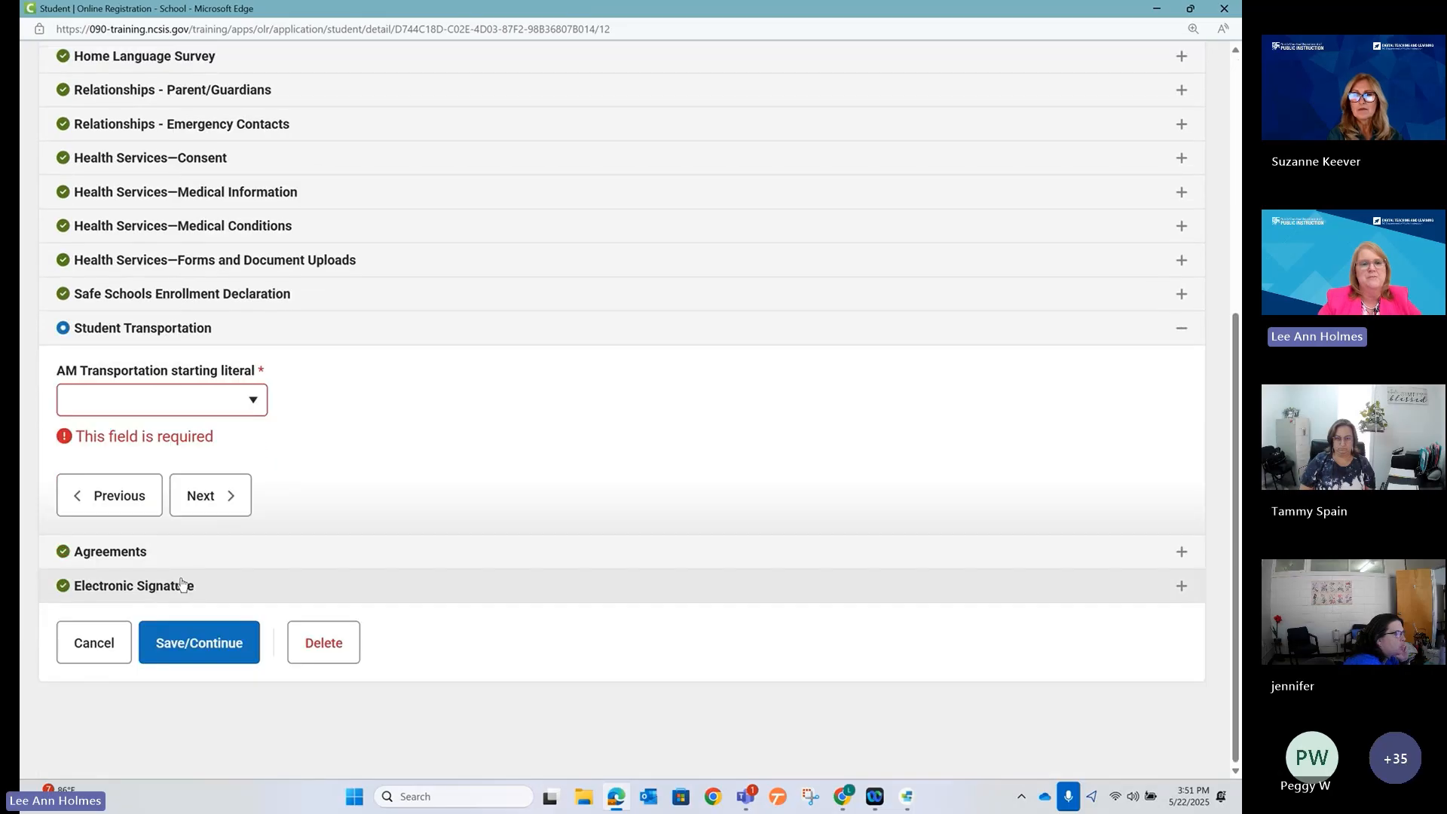
Pick After School to reveal the After School Care field, then switch to Car Rider.
{"action": "left_click", "coordinate": [166, 400]}
{"action": "left_click", "coordinate": [157, 556]}
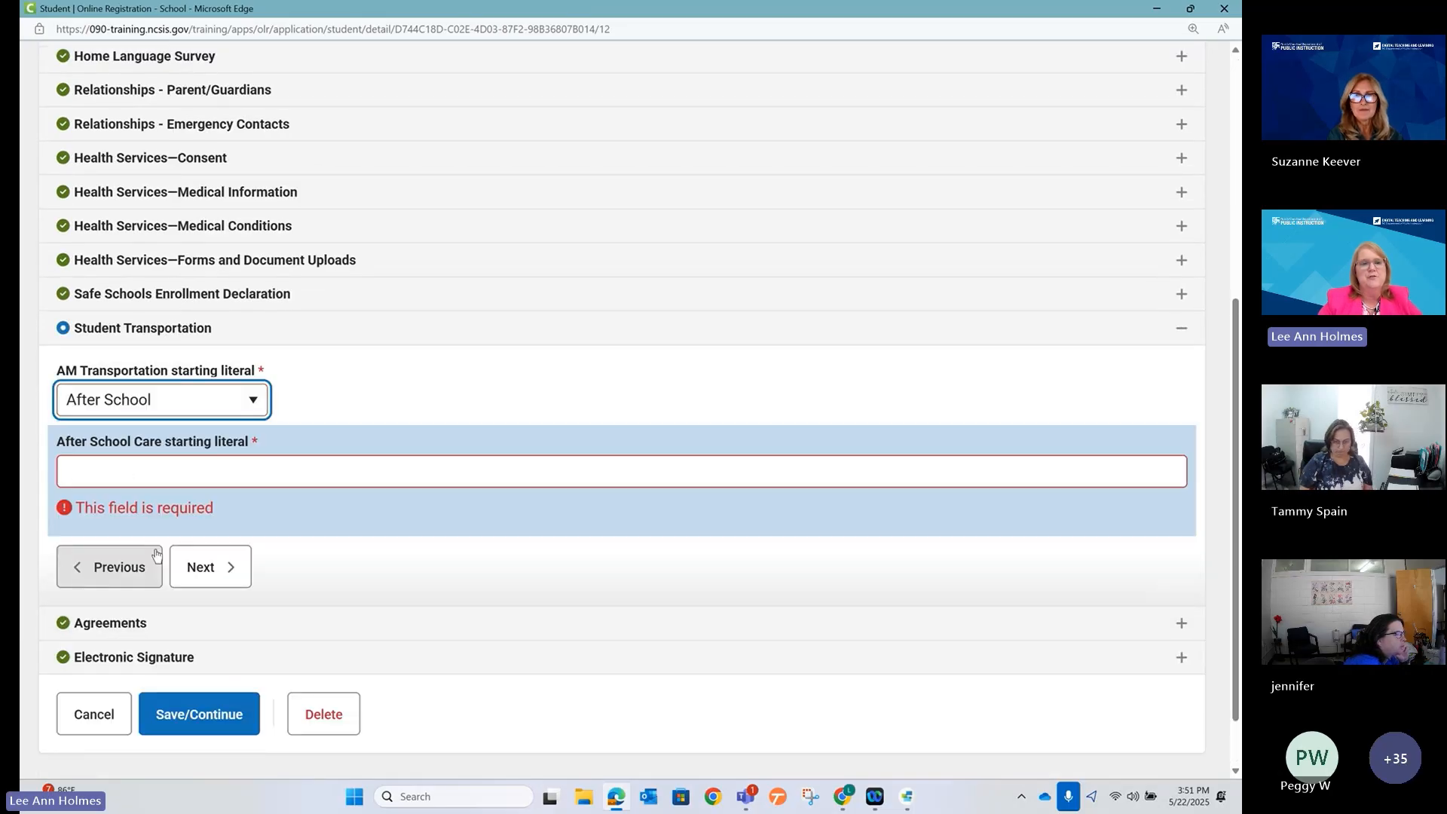
{"action": "left_click", "coordinate": [211, 475]}
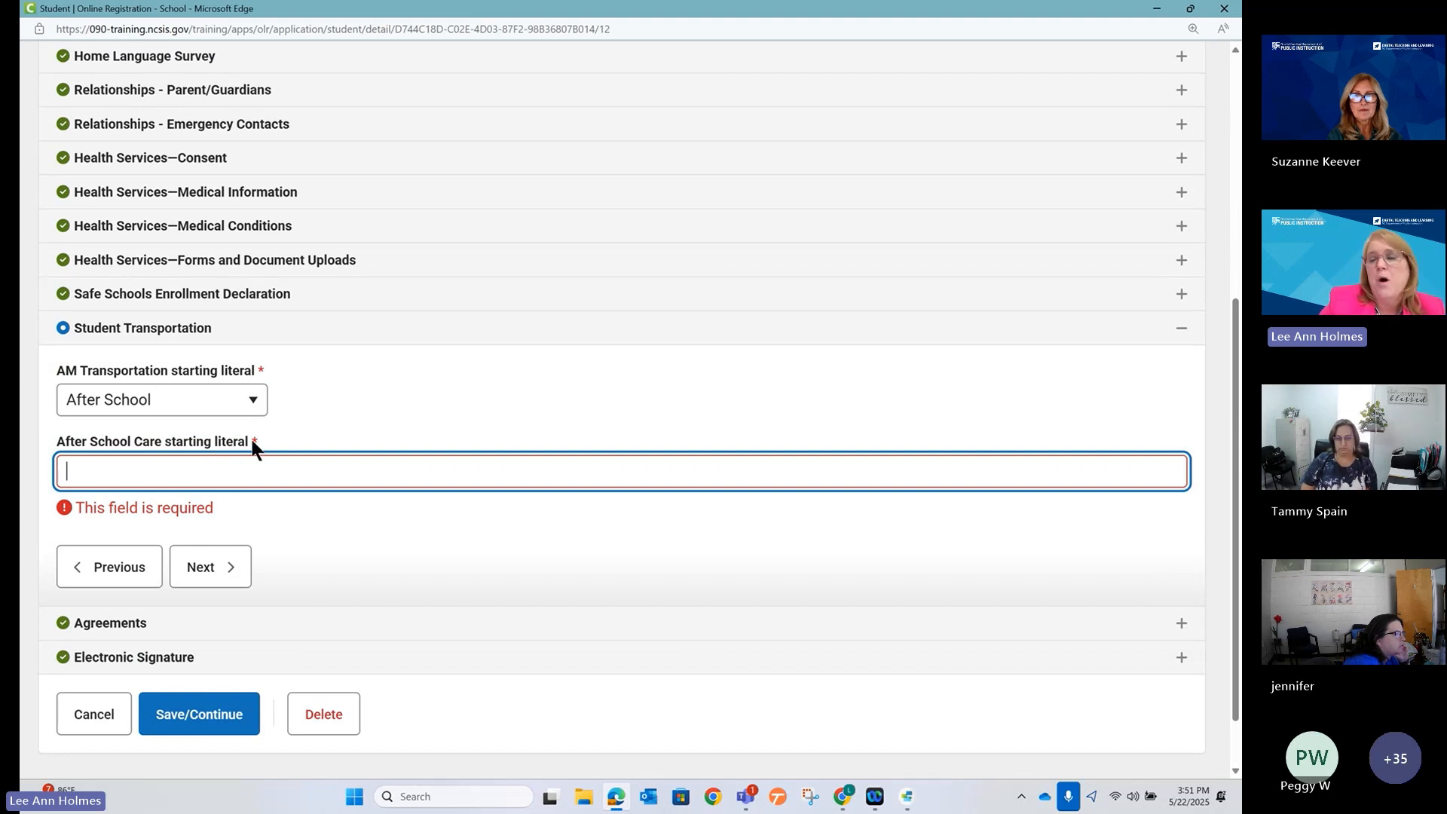
{"action": "left_click", "coordinate": [229, 406]}
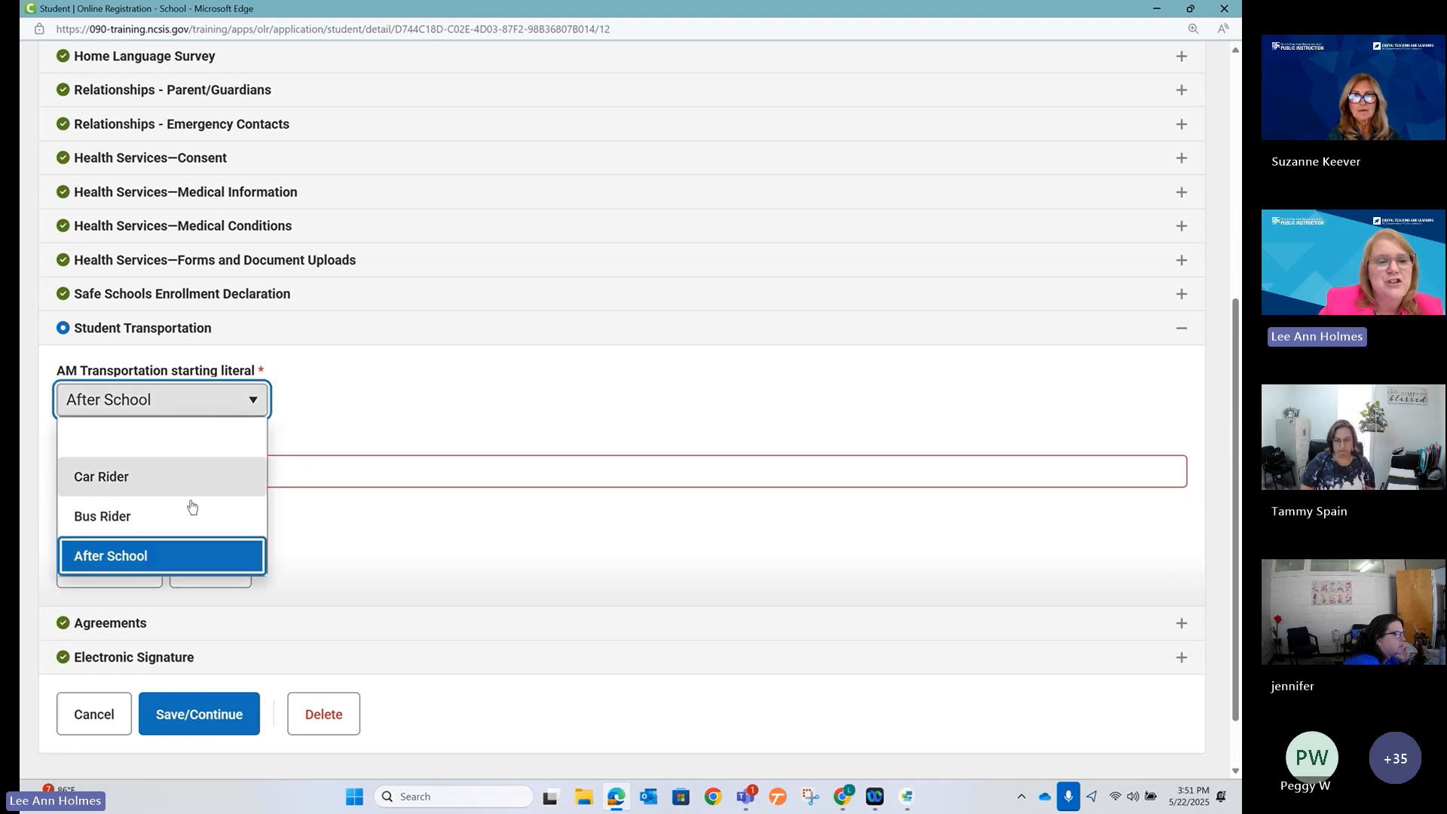
{"action": "left_click", "coordinate": [188, 476]}
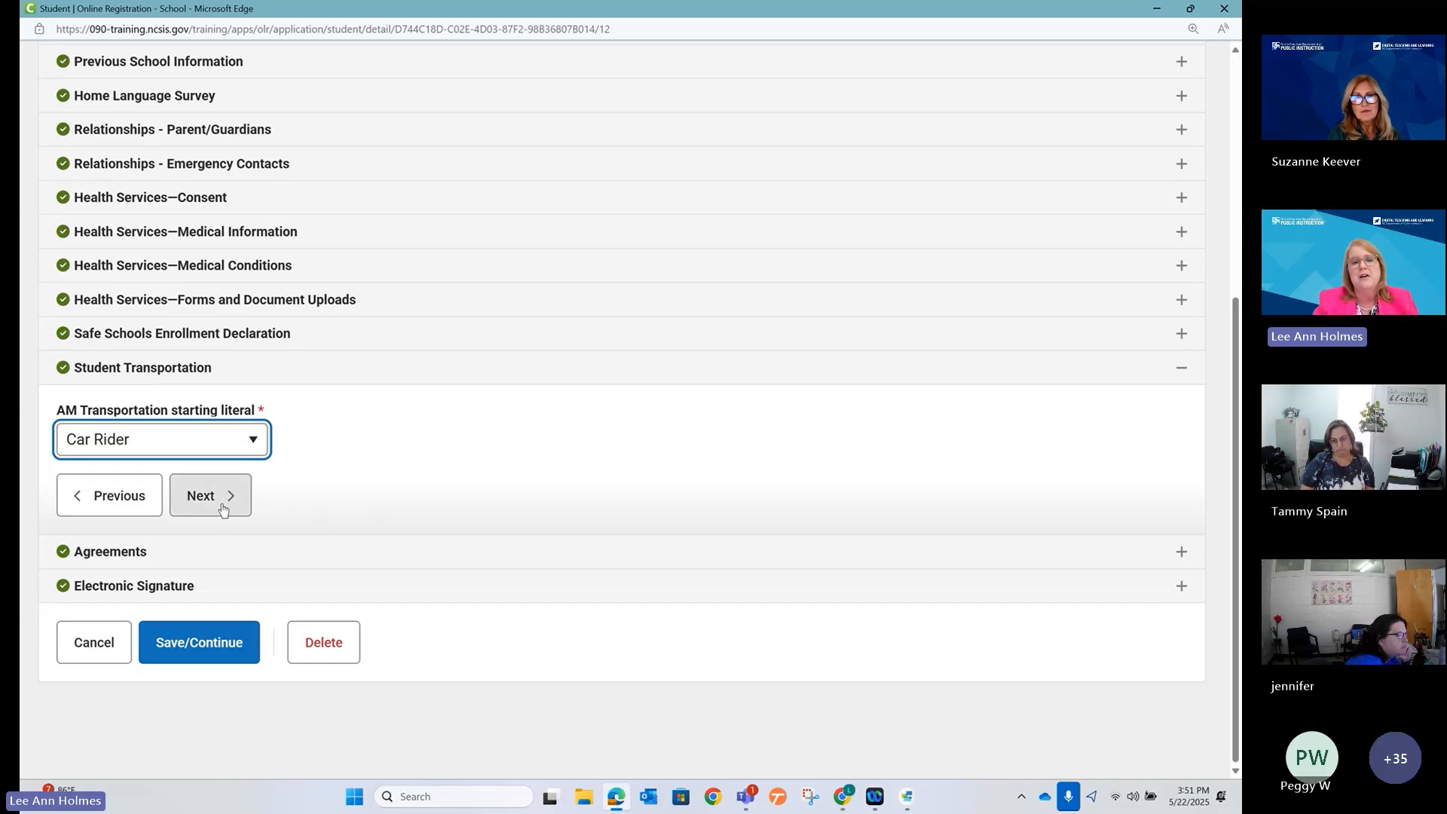
{"action": "left_click", "coordinate": [207, 484]}
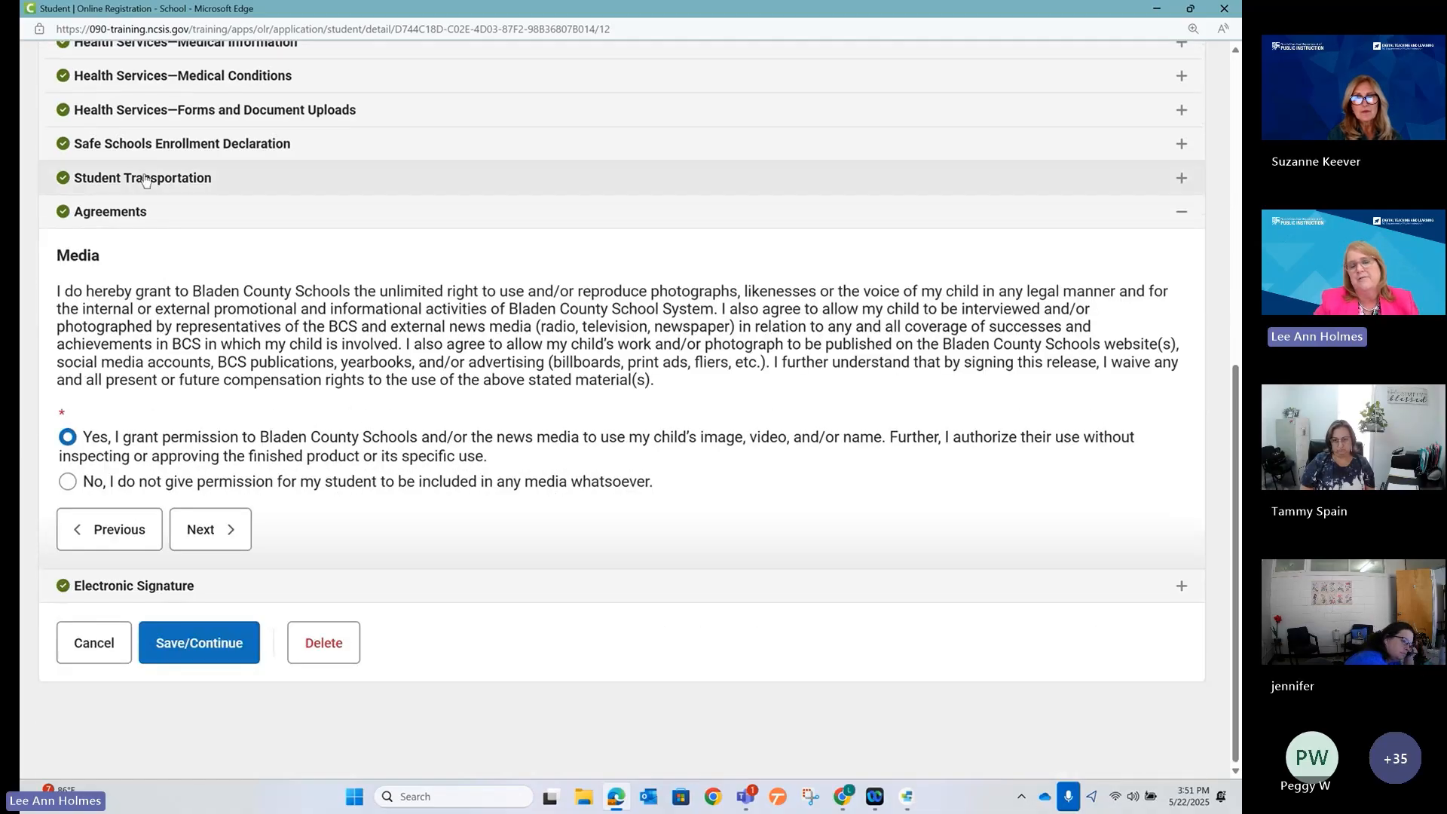
Reopen Student Transportation and set AM Transportation to Bus Rider.
{"action": "left_click", "coordinate": [157, 188]}
{"action": "left_click", "coordinate": [218, 443]}
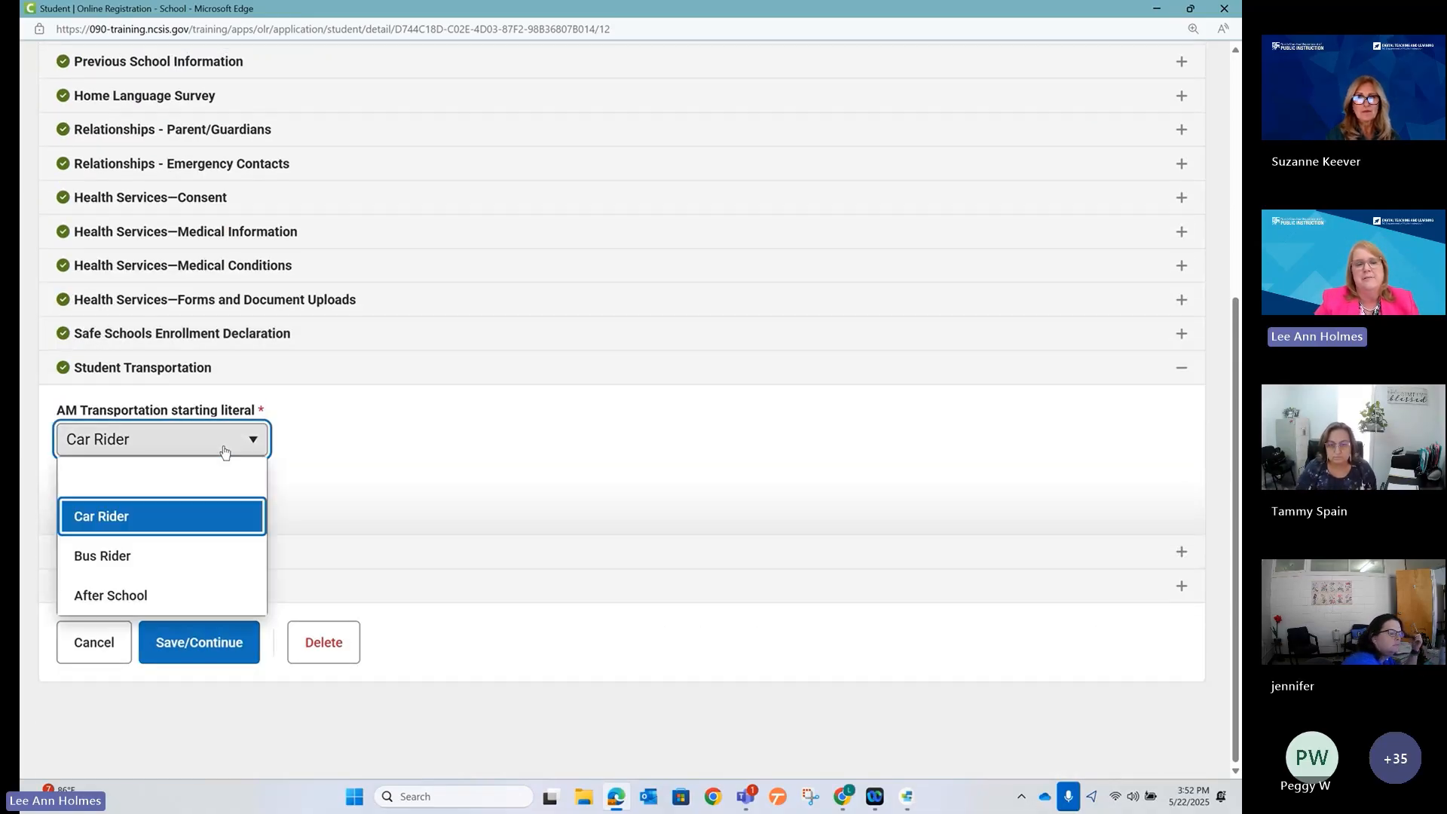
{"action": "left_click", "coordinate": [188, 556]}
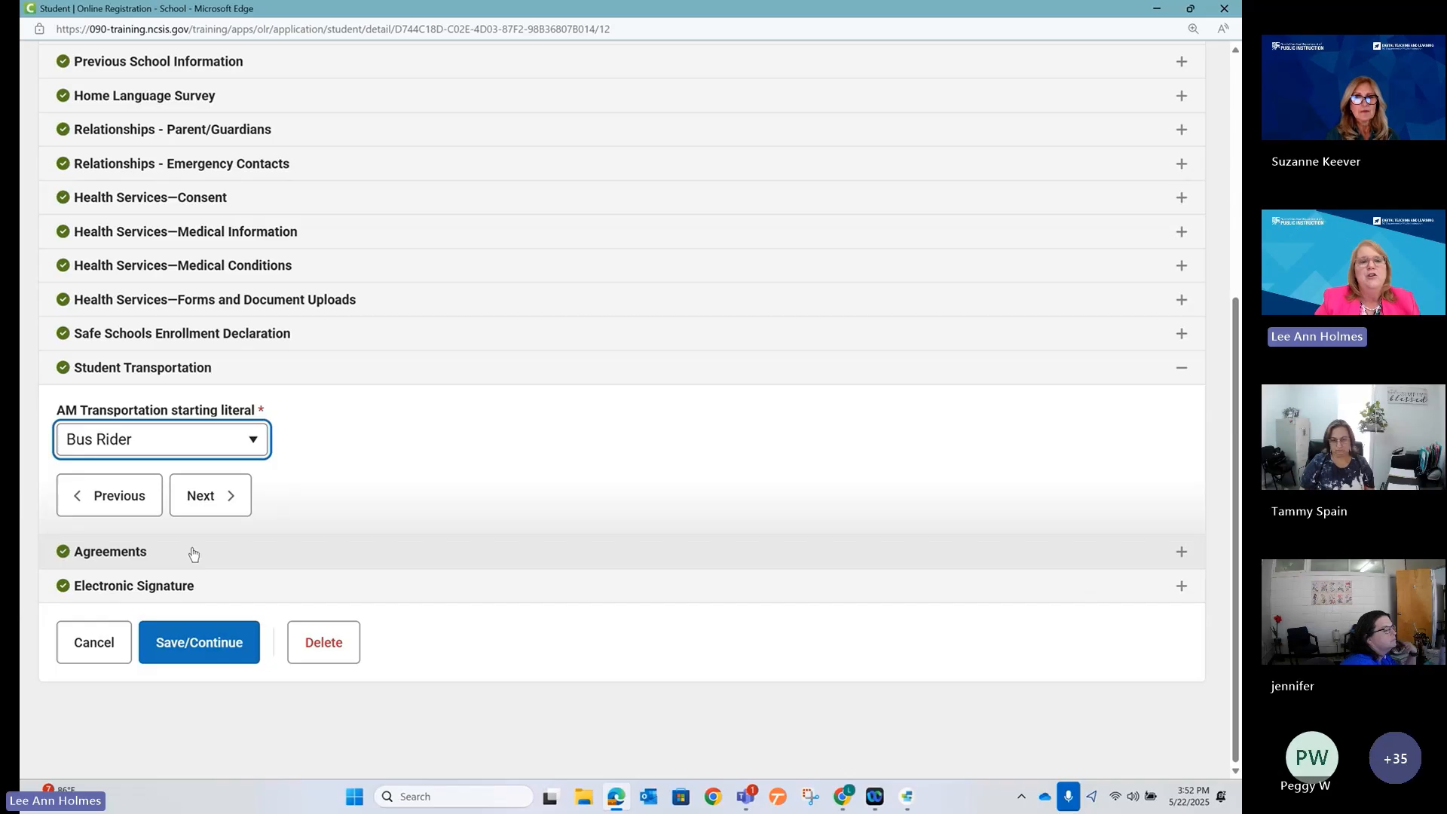
{"action": "left_click", "coordinate": [258, 443]}
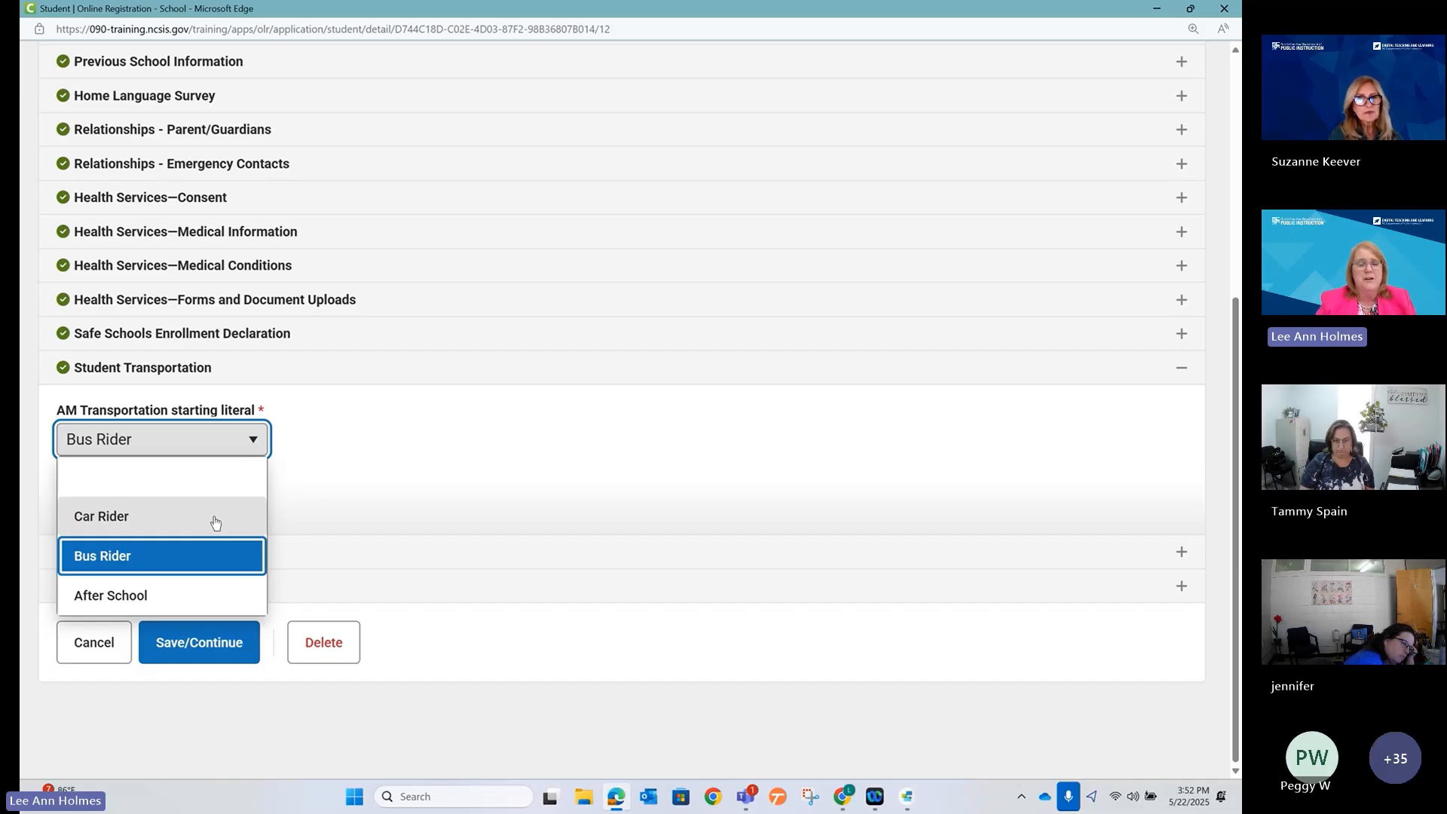
{"action": "left_click", "coordinate": [317, 497]}
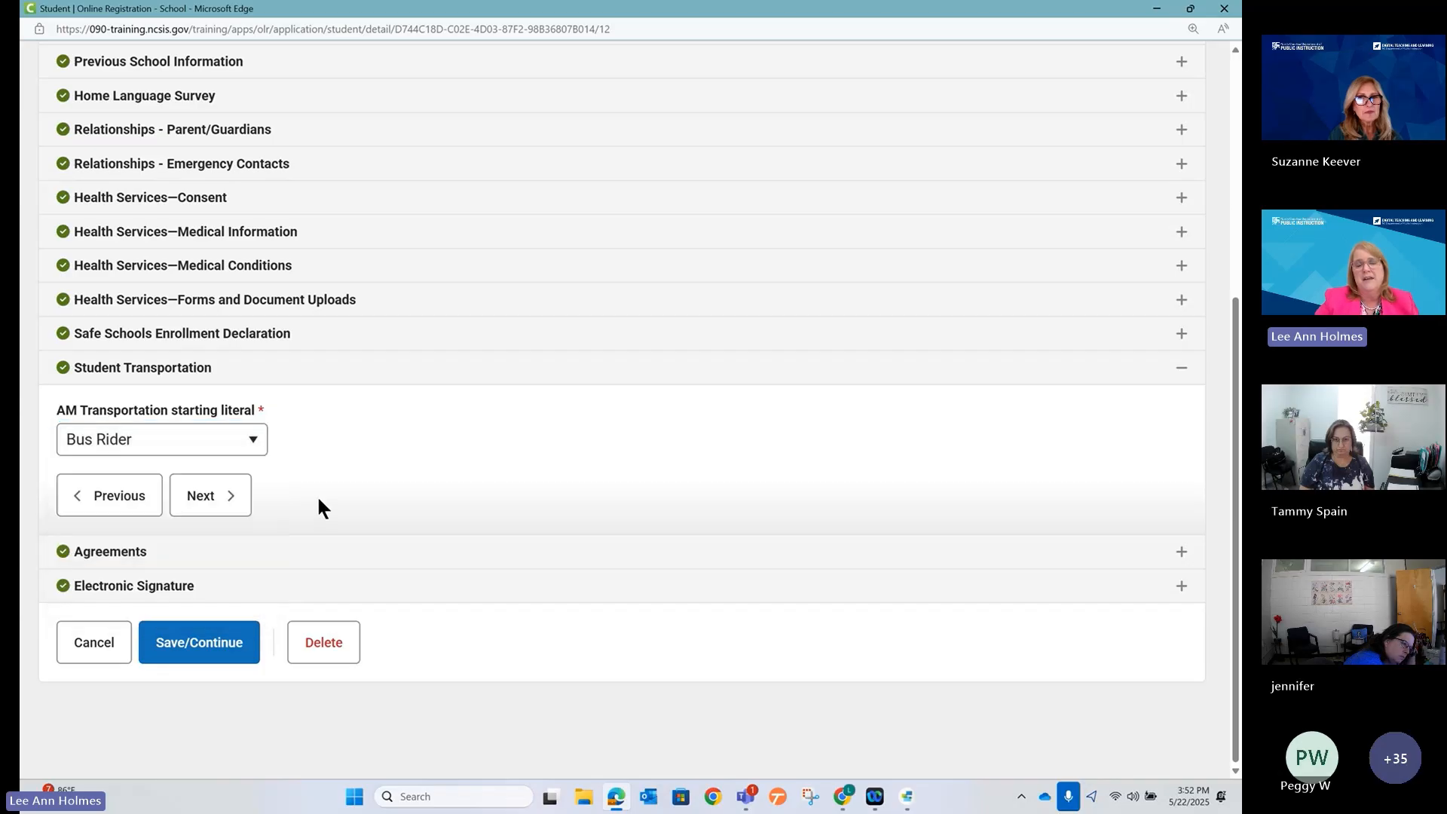
{"action": "left_click", "coordinate": [184, 445]}
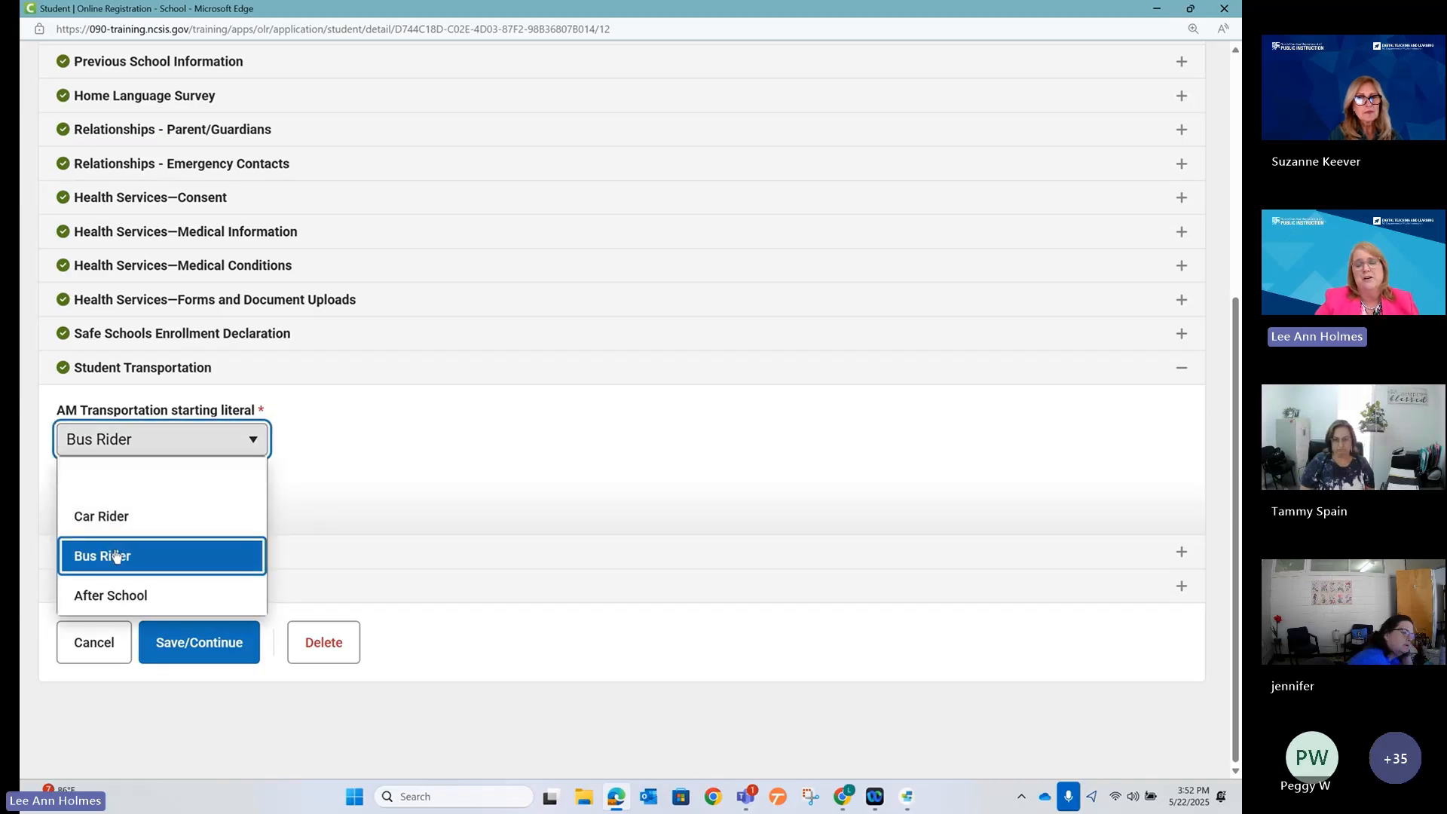
{"action": "left_click", "coordinate": [116, 555]}
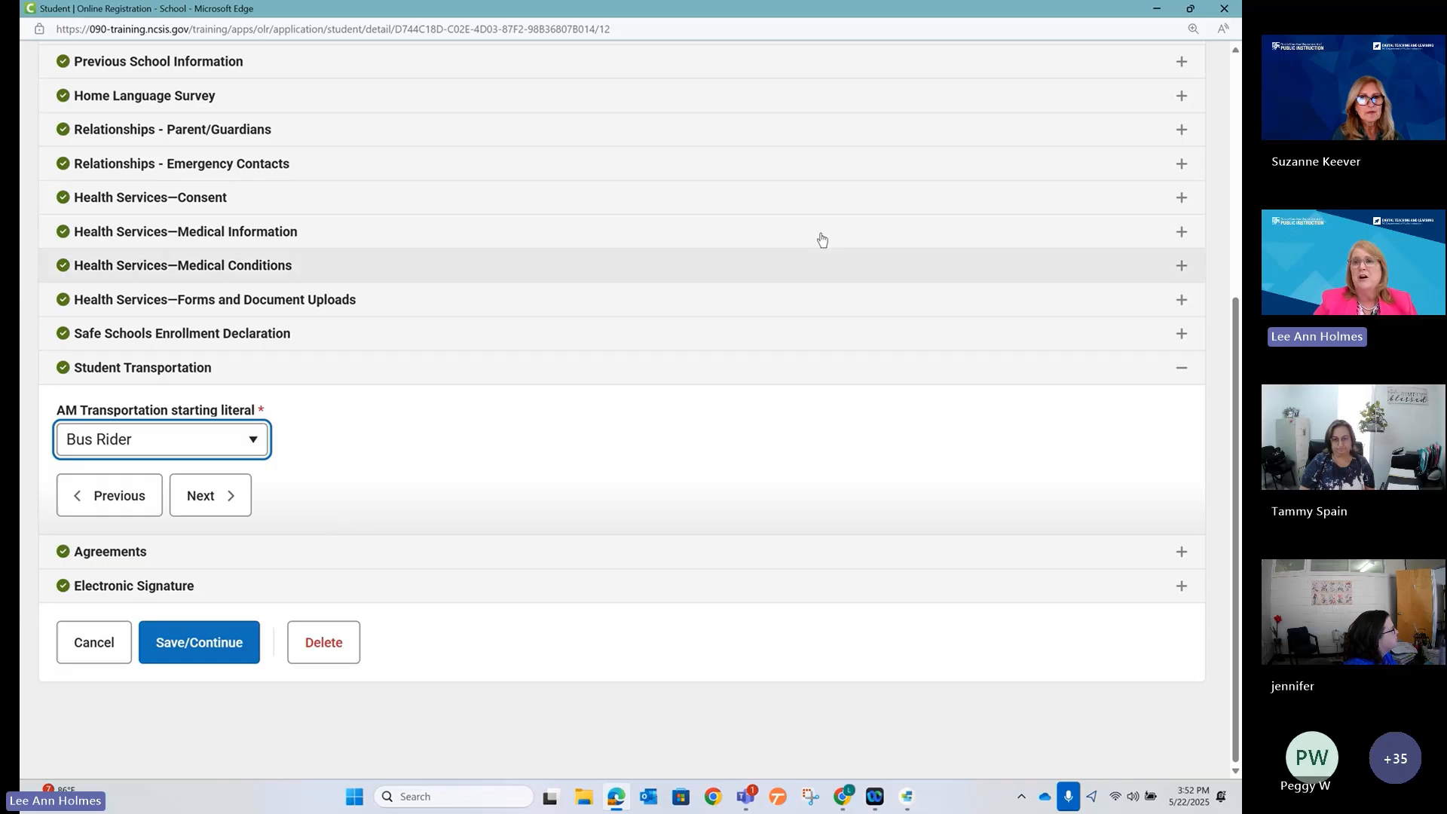
Expand the Student Transportation and Safe Schools Enrollment Declaration sections in the preview.
{"action": "left_click", "coordinate": [1156, 11]}
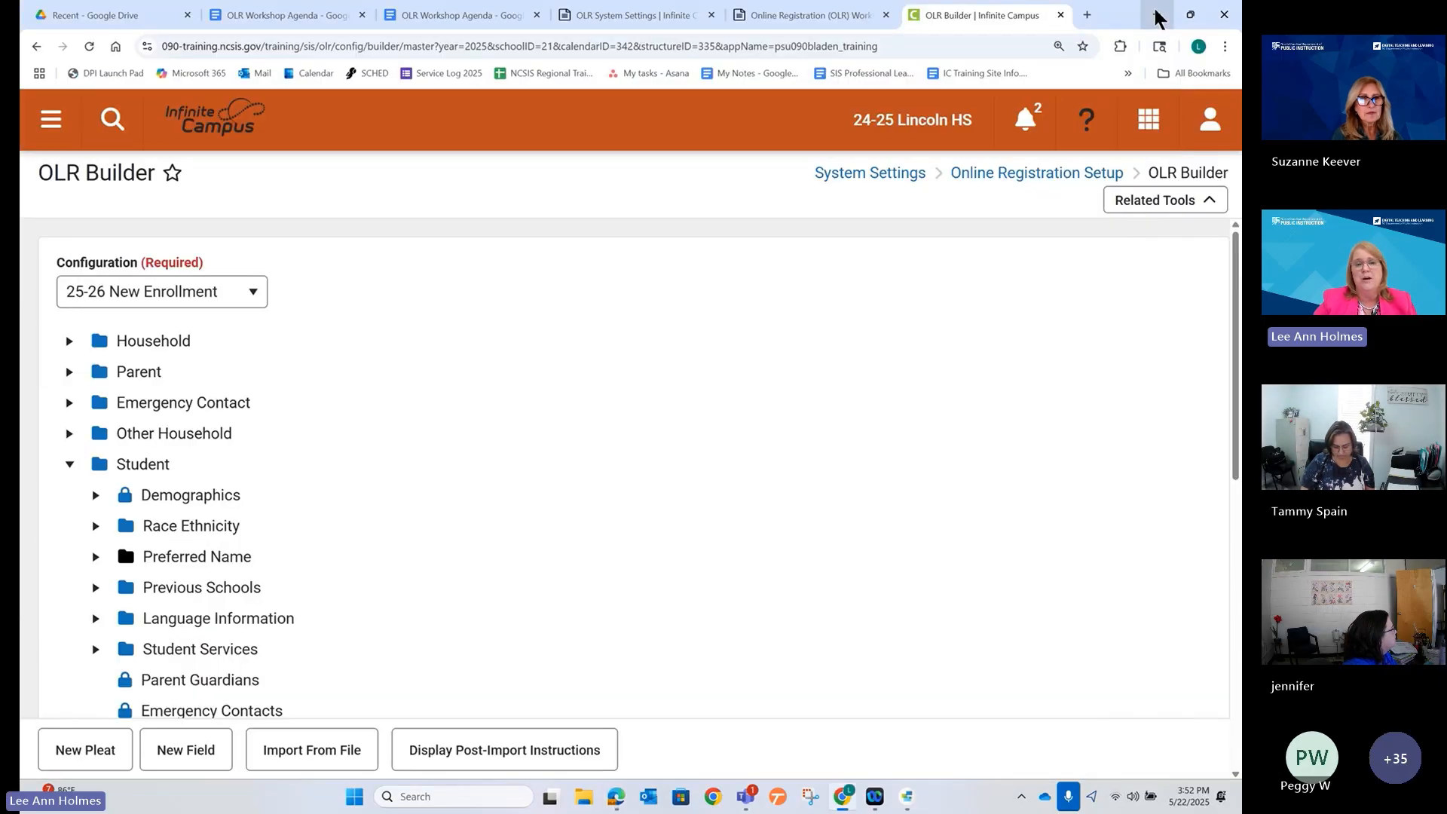
{"action": "scroll", "coordinate": [622, 679], "scroll_direction": "down", "scroll_amount": 2}
{"action": "scroll", "coordinate": [609, 669], "scroll_direction": "up", "scroll_amount": 2}
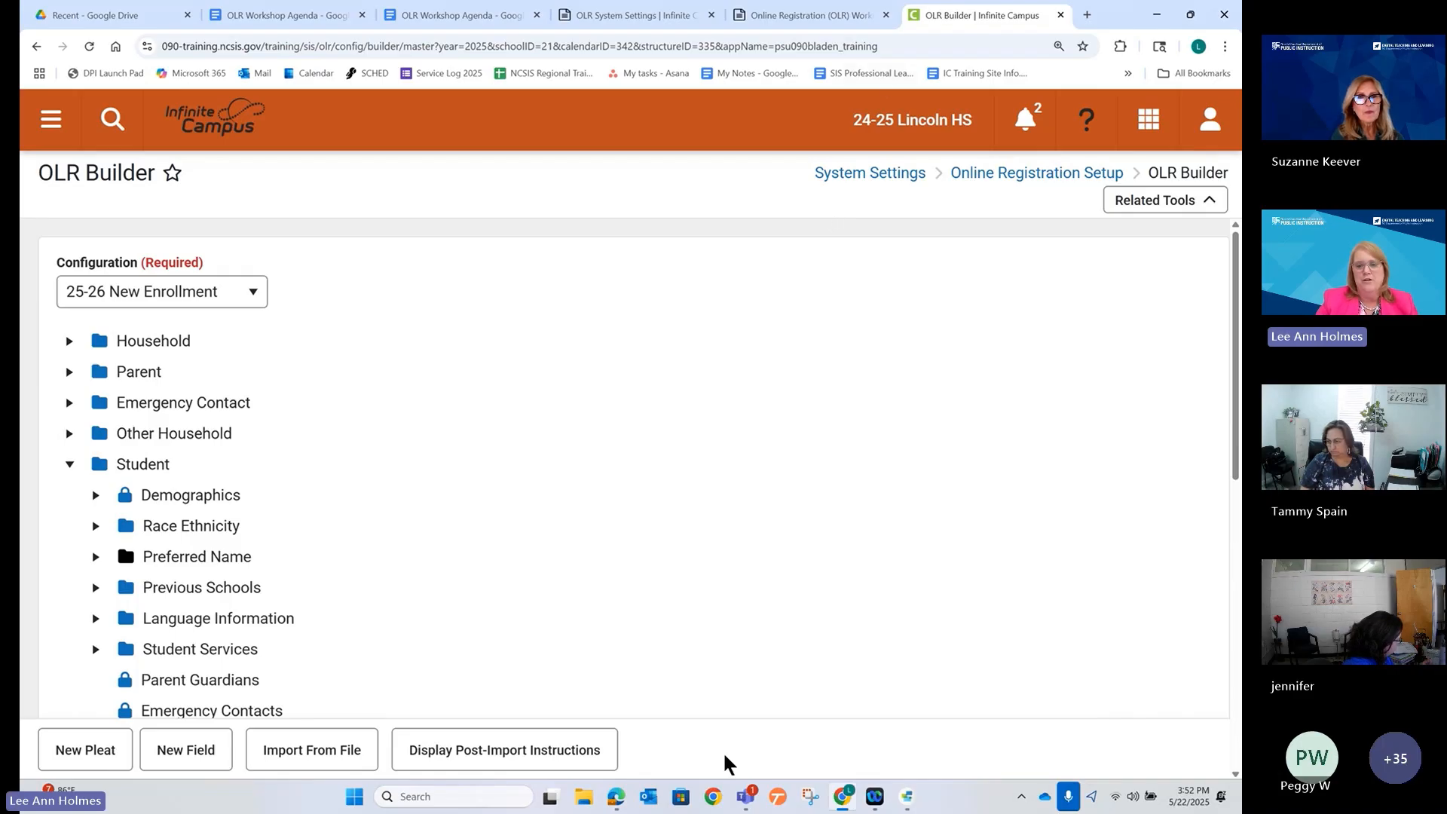
{"action": "mouse_move", "coordinate": [744, 803]}
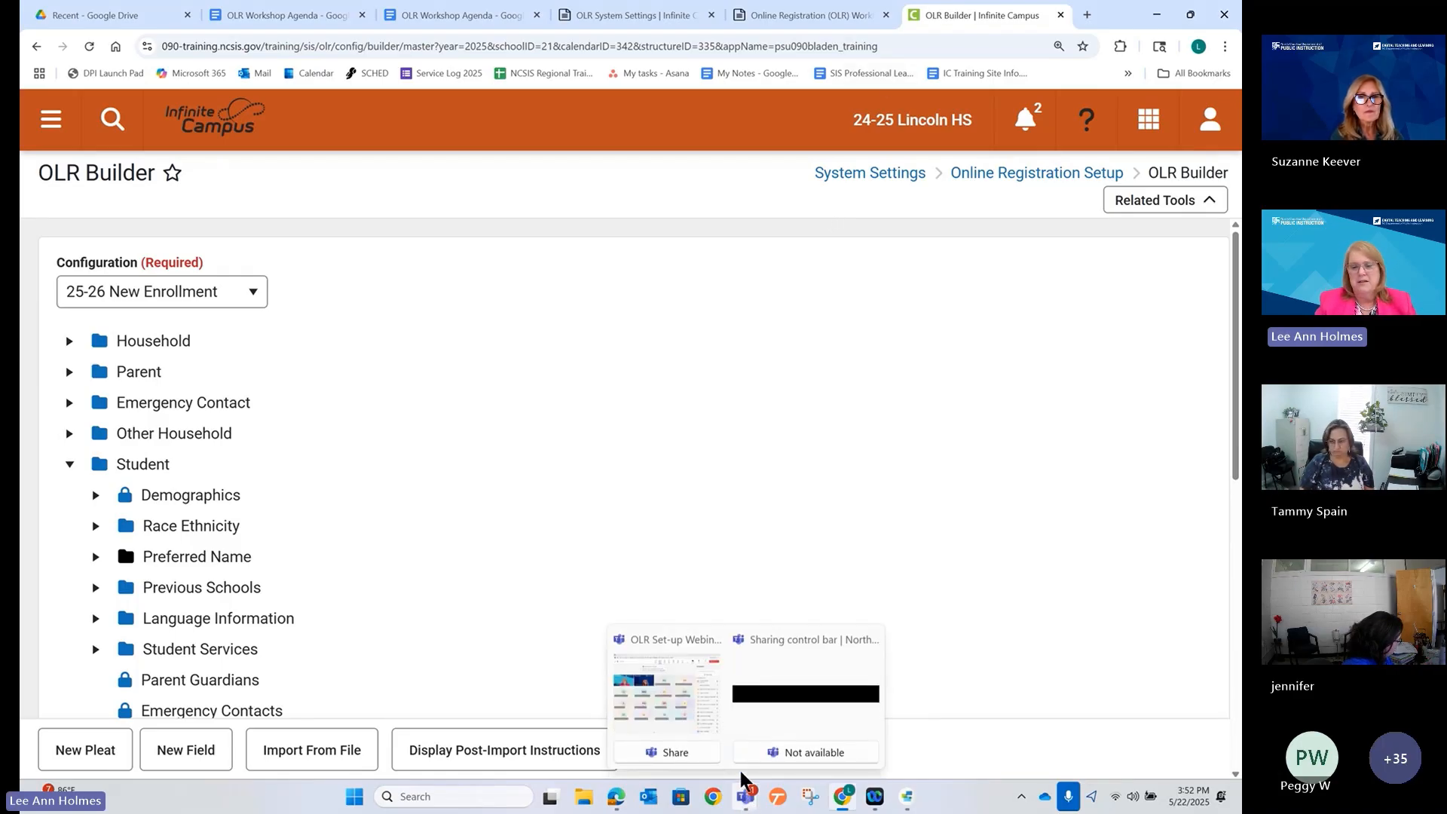
{"action": "left_click", "coordinate": [617, 797]}
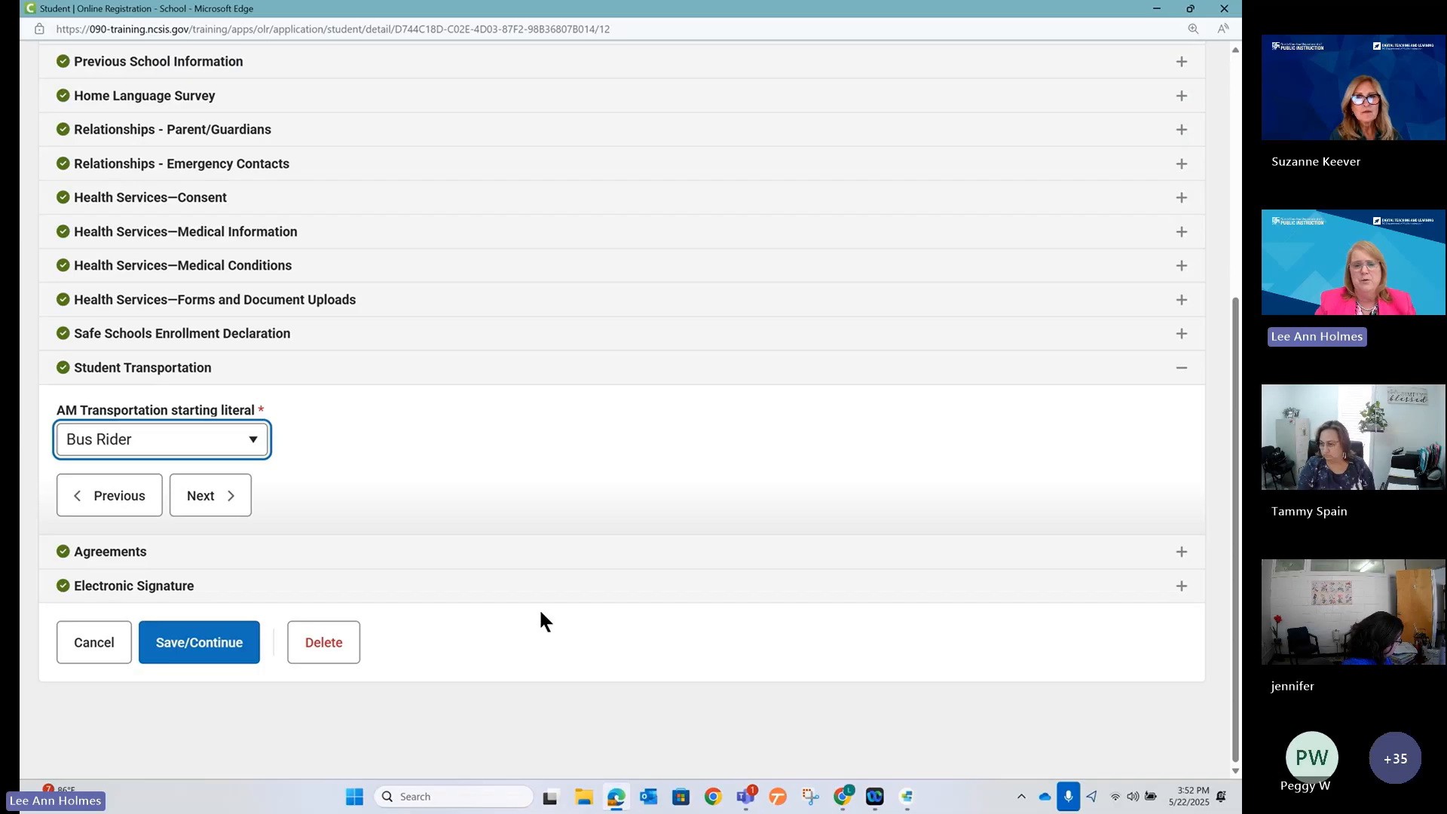
{"action": "scroll", "coordinate": [408, 468], "scroll_direction": "up", "scroll_amount": 1}
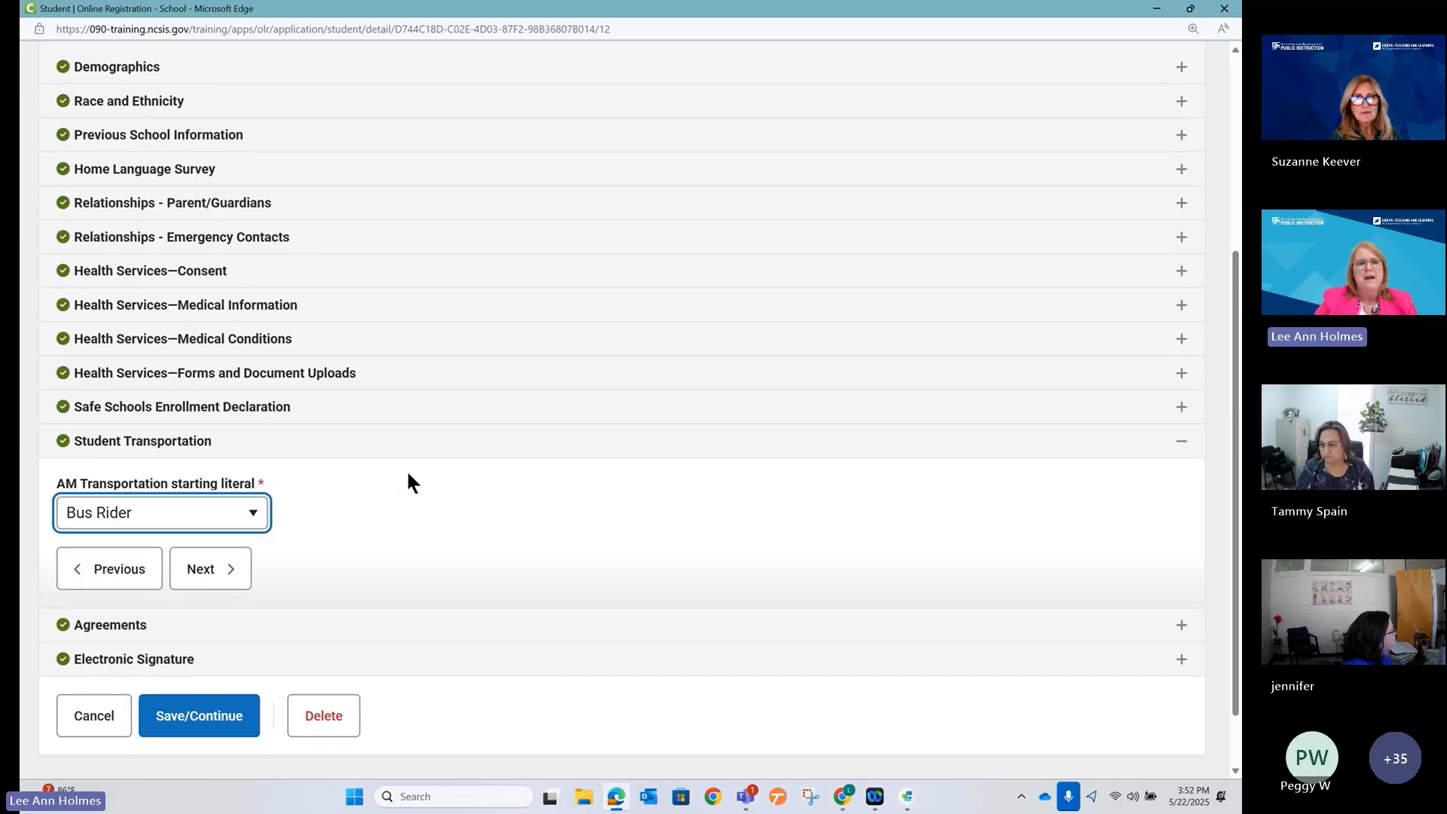
{"action": "left_click", "coordinate": [184, 440]}
{"action": "left_click", "coordinate": [185, 517]}
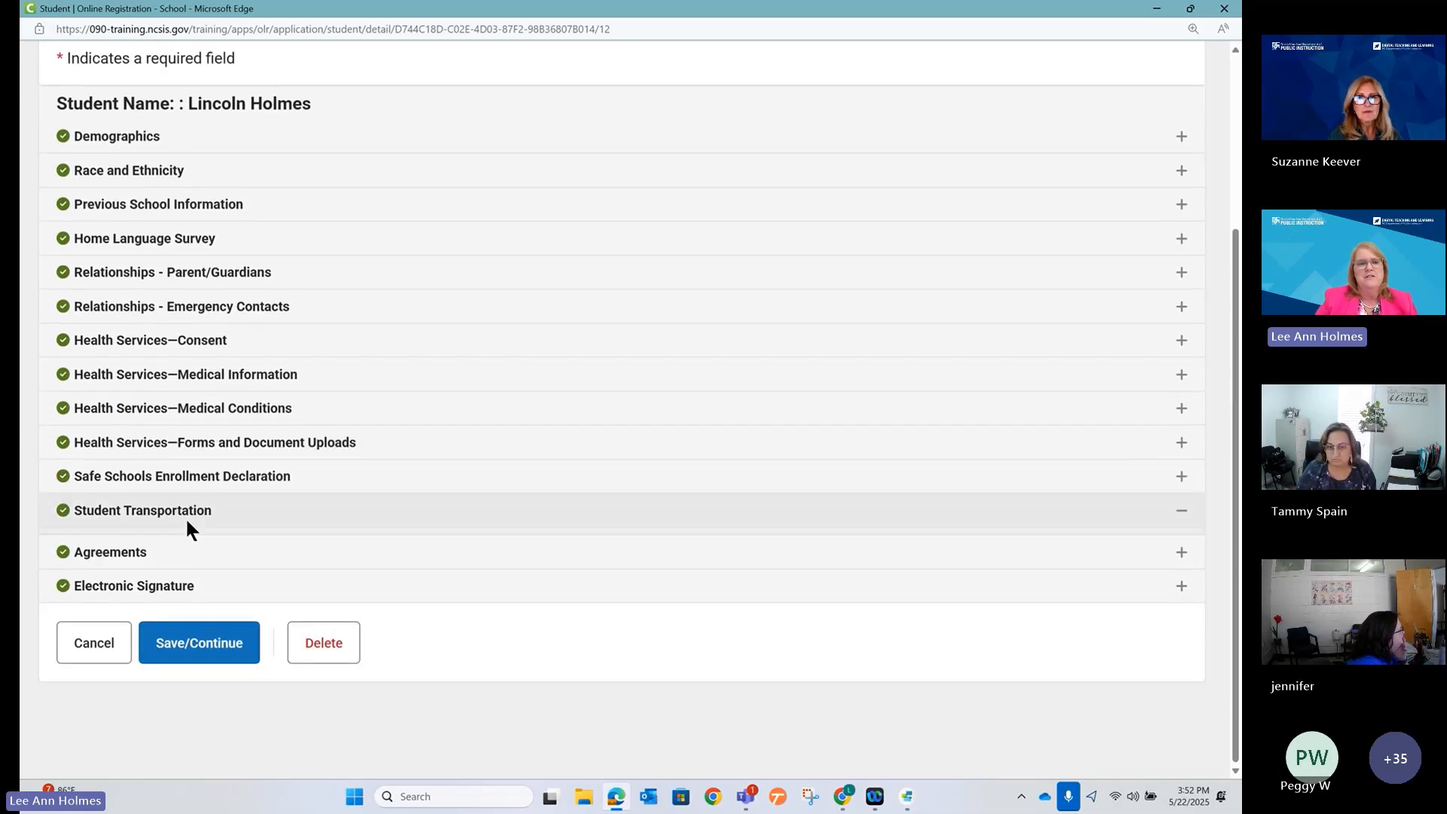
{"action": "left_click", "coordinate": [210, 351]}
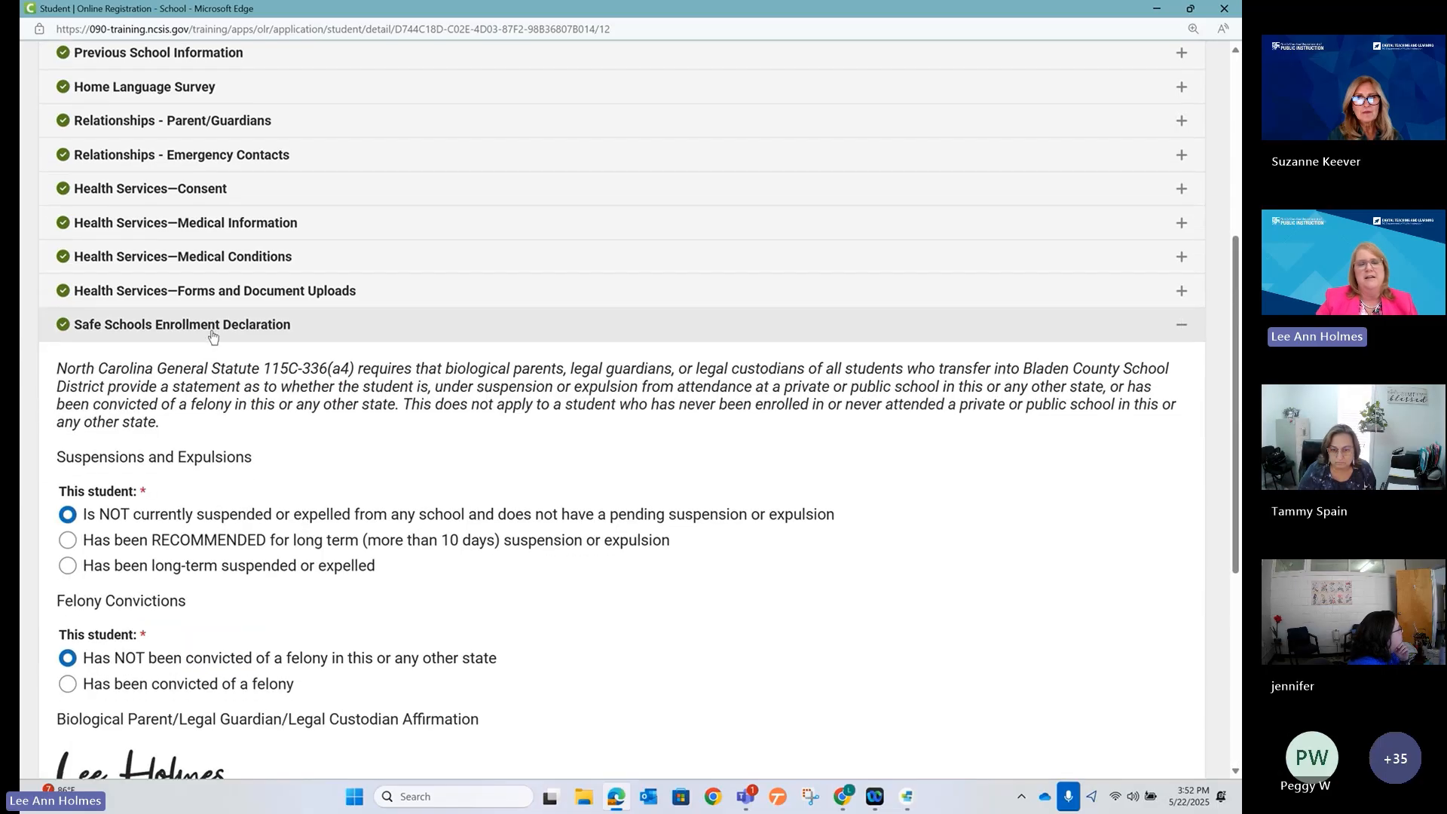
{"action": "scroll", "coordinate": [295, 374], "scroll_direction": "up", "scroll_amount": 2}
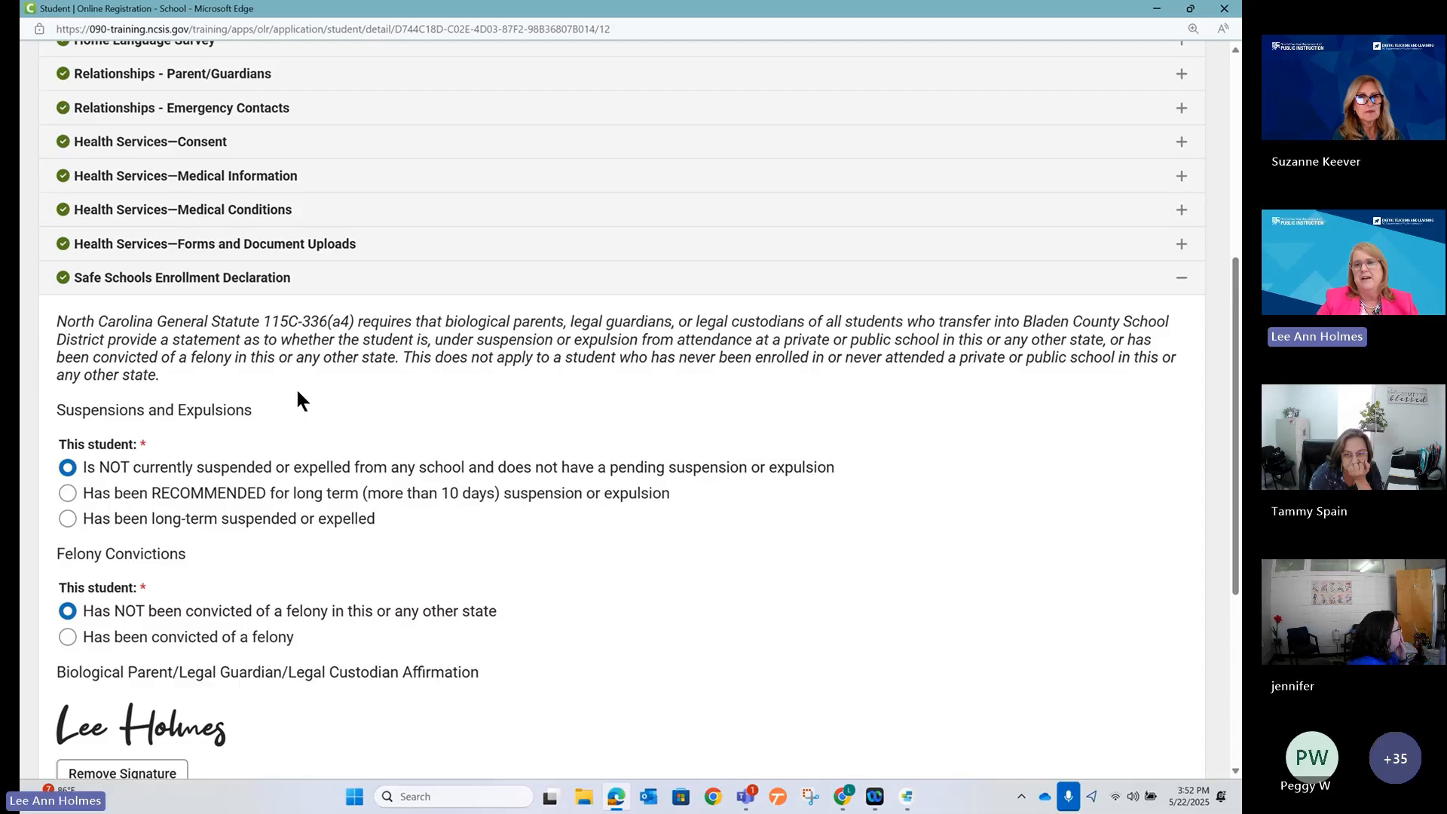
Minimize Edge and scroll the OLR Builder tree to the Transportation3 pleat.
{"action": "left_click", "coordinate": [1156, 9]}
{"action": "scroll", "coordinate": [288, 546], "scroll_direction": "down", "scroll_amount": 6}
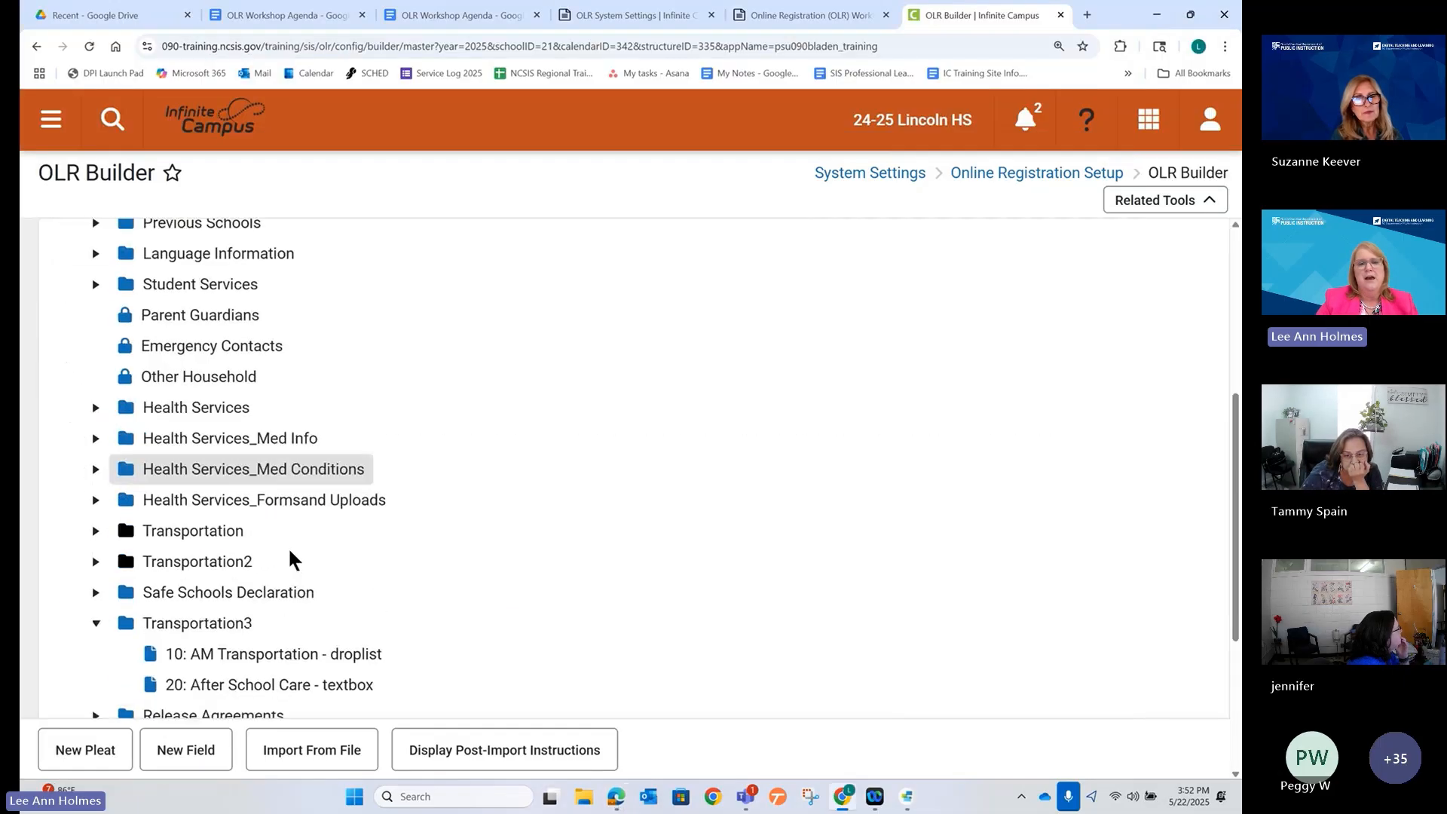
{"action": "scroll", "coordinate": [286, 546], "scroll_direction": "down", "scroll_amount": 2}
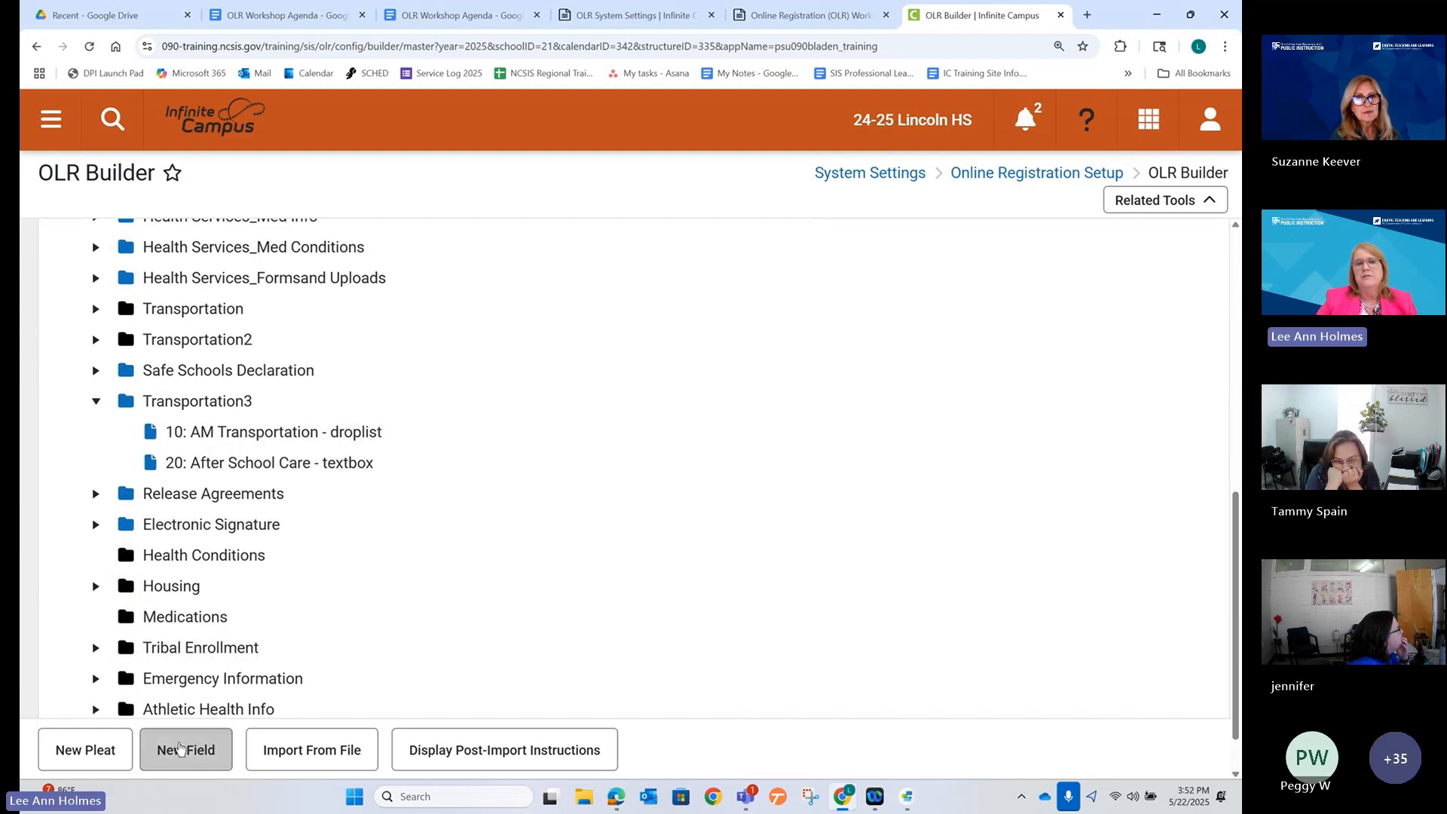
Start a new field named transportationtext.
{"action": "left_click", "coordinate": [179, 749]}
{"action": "scroll", "coordinate": [446, 437], "scroll_direction": "up", "scroll_amount": 5}
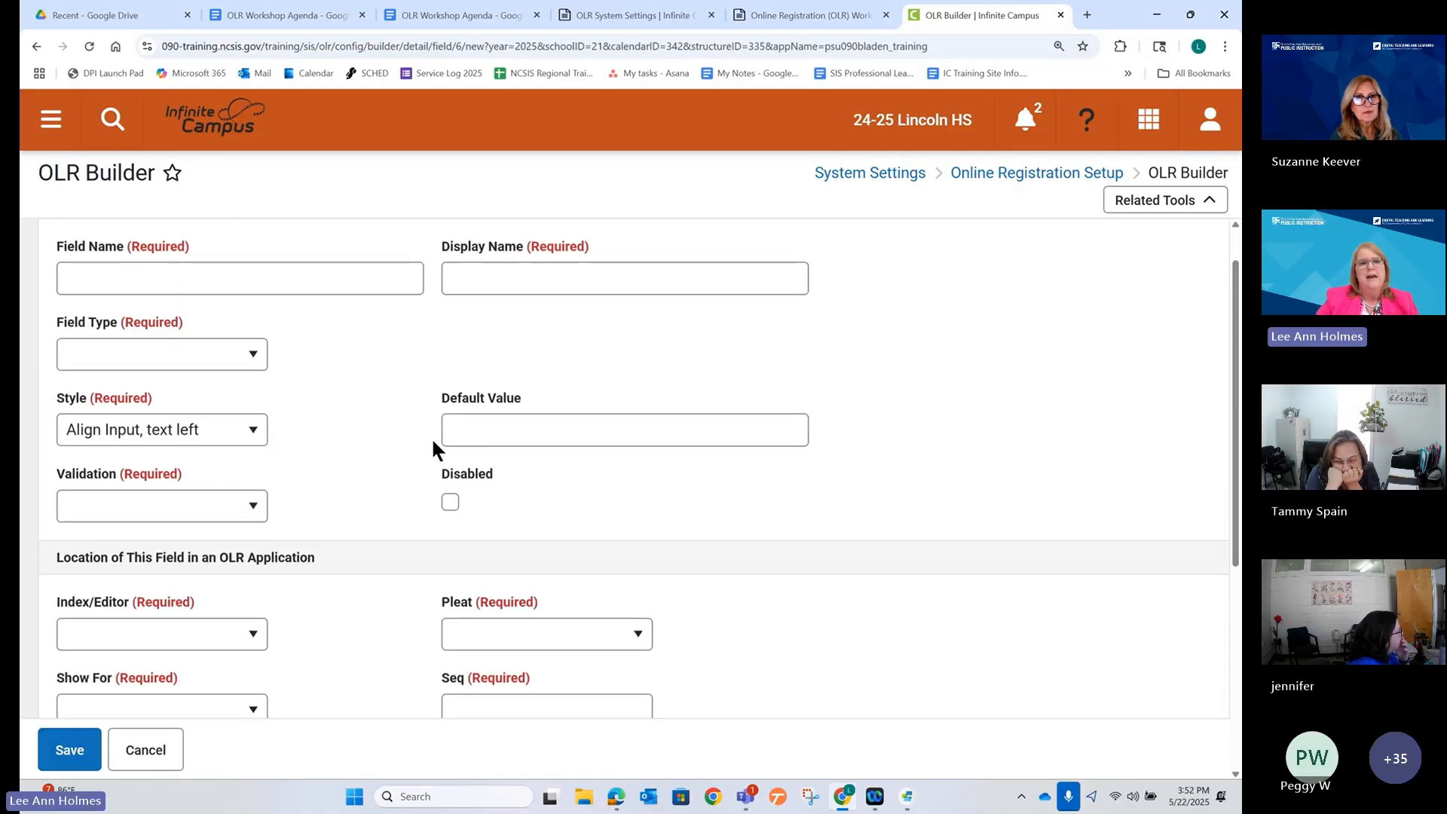
{"action": "scroll", "coordinate": [428, 439], "scroll_direction": "up", "scroll_amount": 1}
{"action": "scroll", "coordinate": [419, 442], "scroll_direction": "down", "scroll_amount": 1}
{"action": "scroll", "coordinate": [418, 442], "scroll_direction": "up", "scroll_amount": 1}
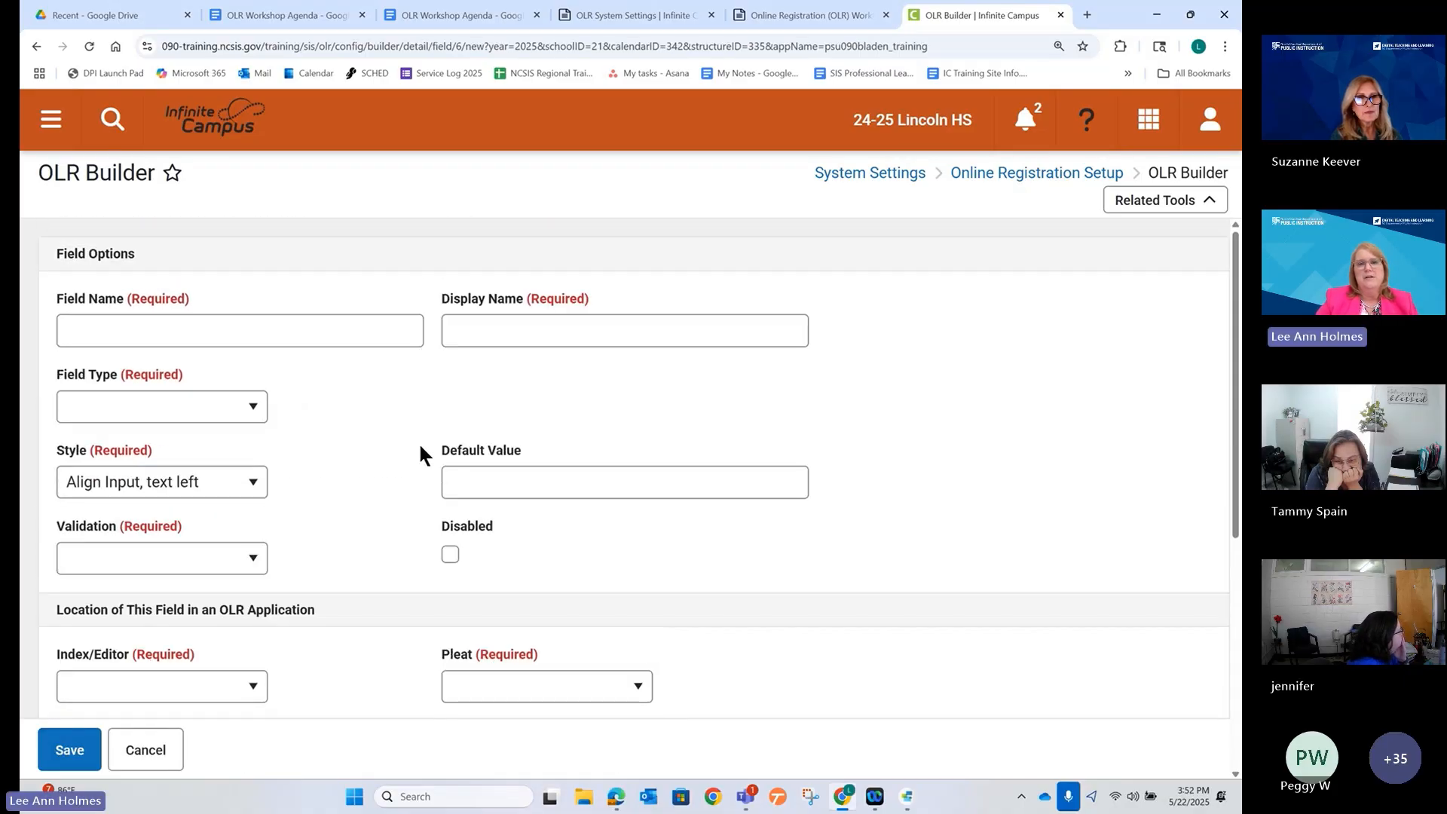
{"action": "left_click", "coordinate": [365, 330]}
{"action": "type", "text": "t"}
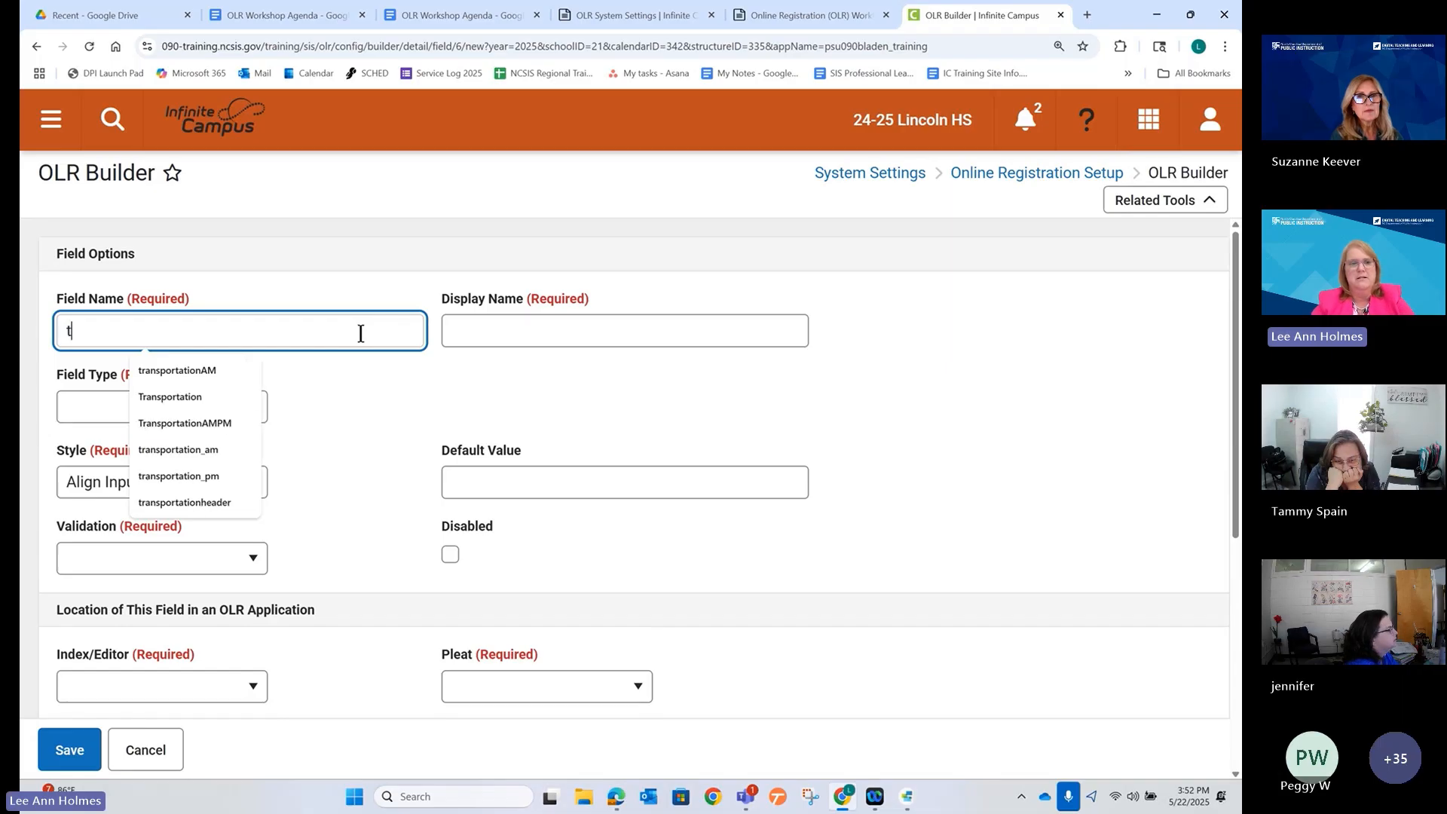
{"action": "type", "text": "es"}
{"action": "key", "text": "BackSpace"}
{"action": "key", "text": "BackSpace"}
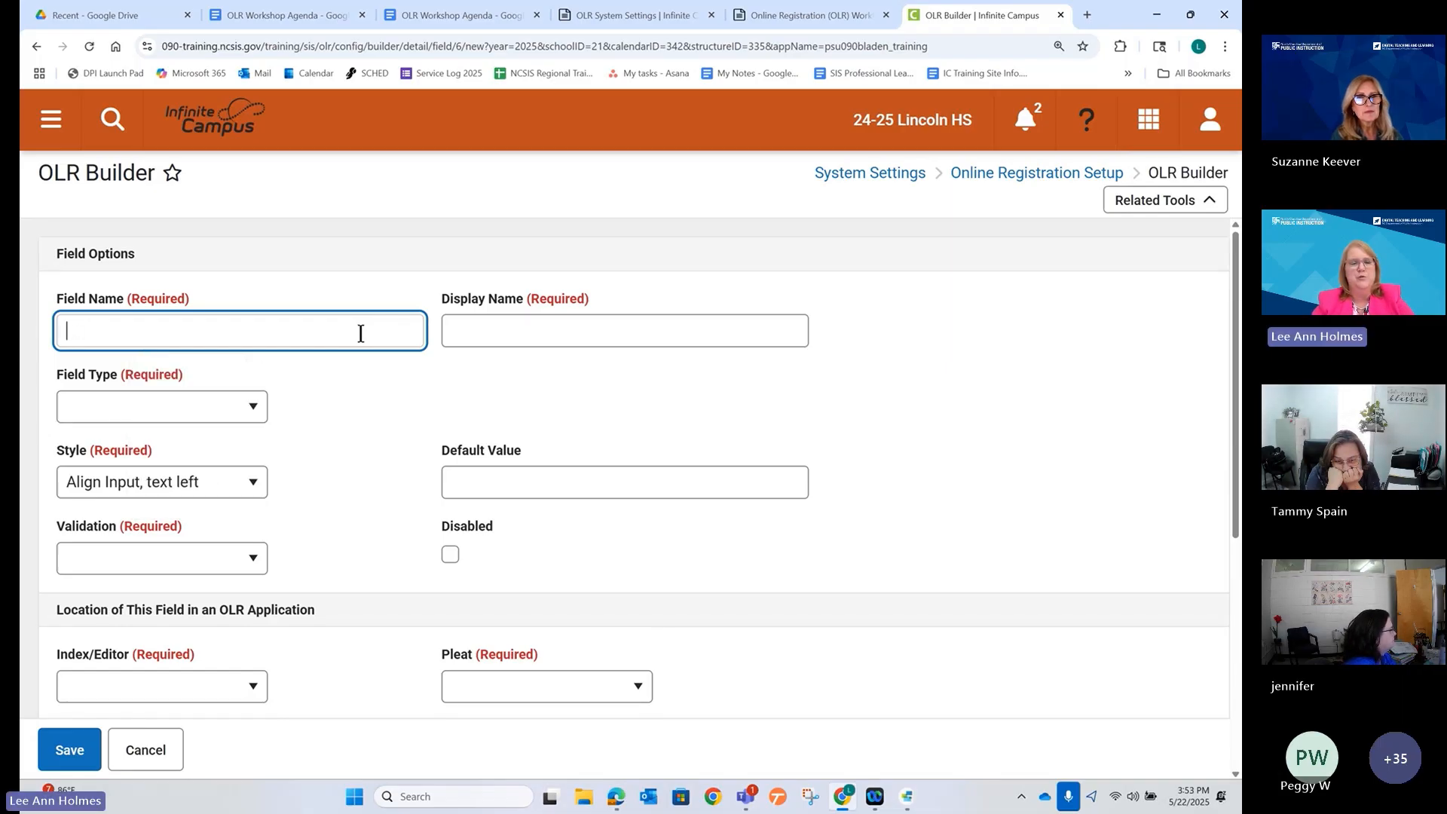
{"action": "type", "text": "transp"}
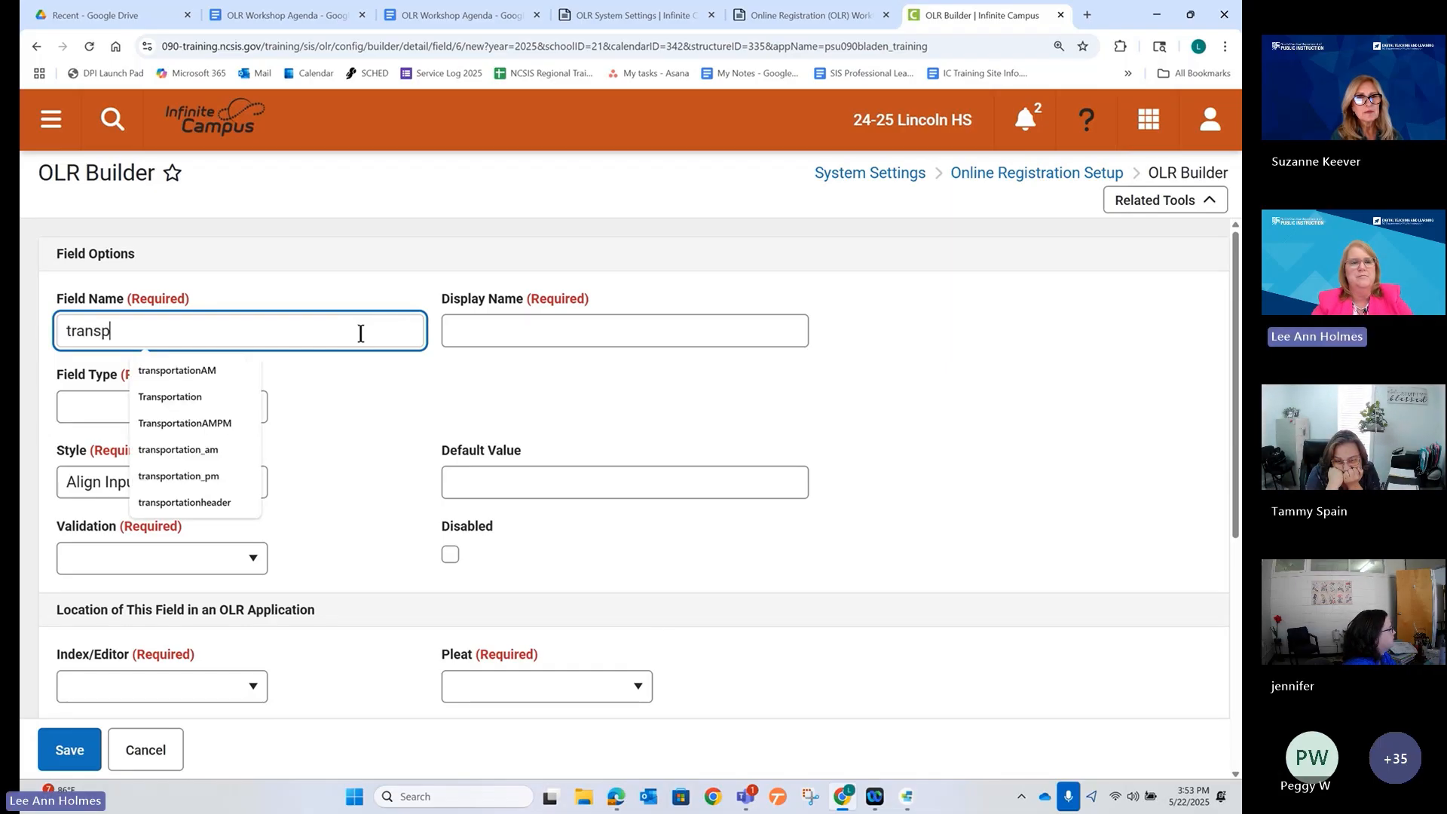
{"action": "type", "text": "ortationte"}
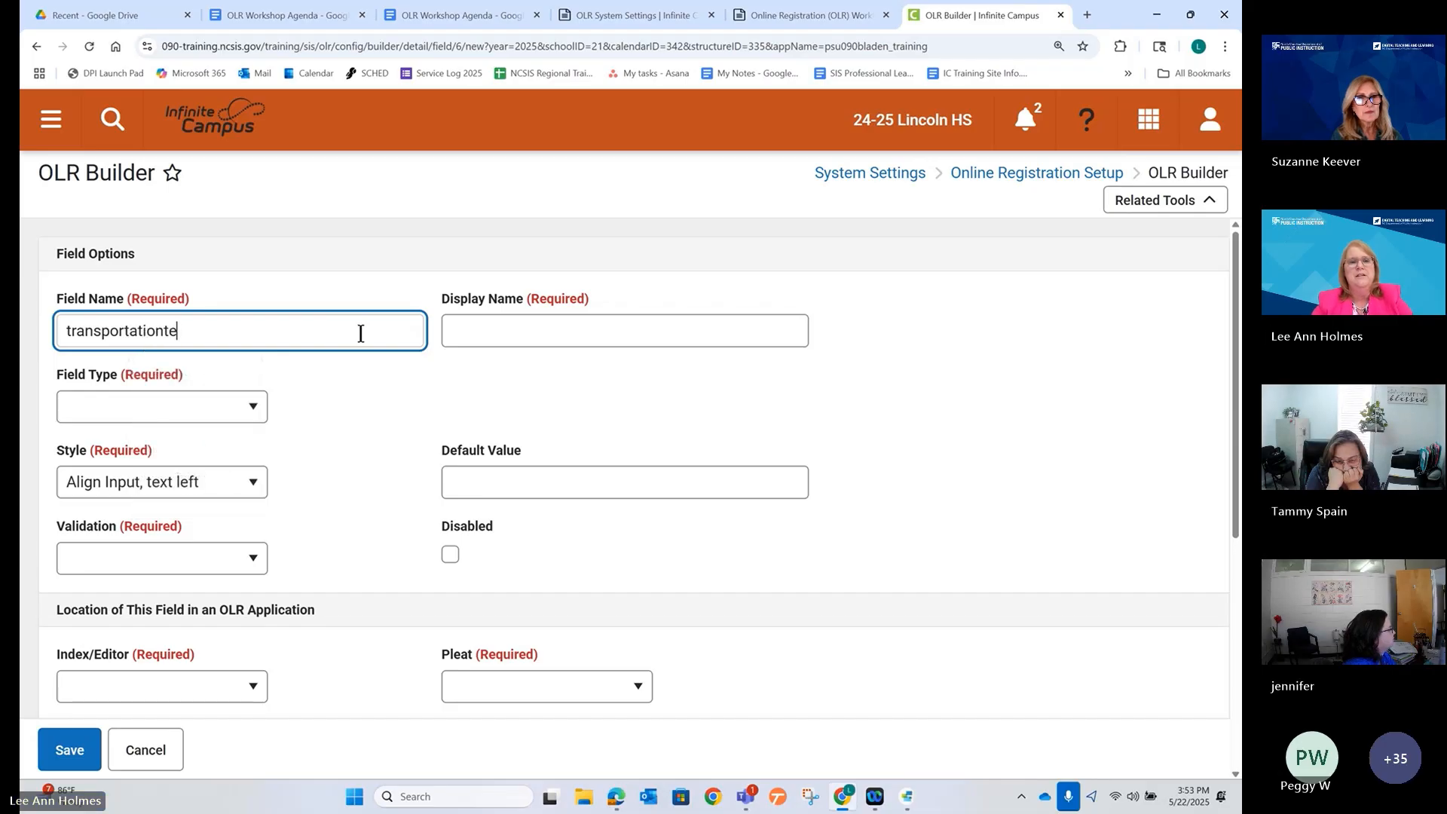
{"action": "type", "text": "xt"}
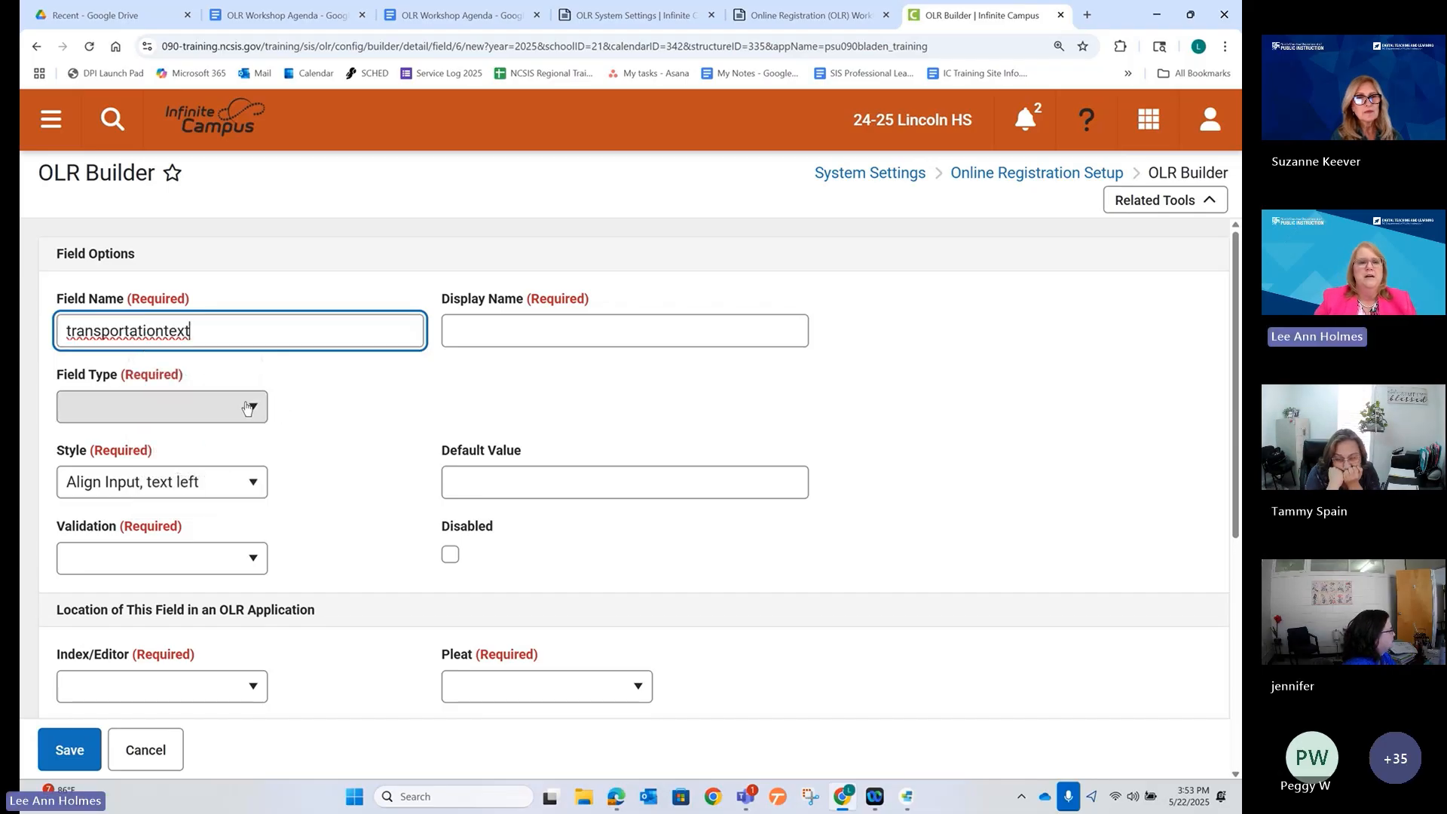
Set the field type to Text and validation to Required.
{"action": "left_click", "coordinate": [174, 407]}
{"action": "scroll", "coordinate": [217, 536], "scroll_direction": "down", "scroll_amount": 3}
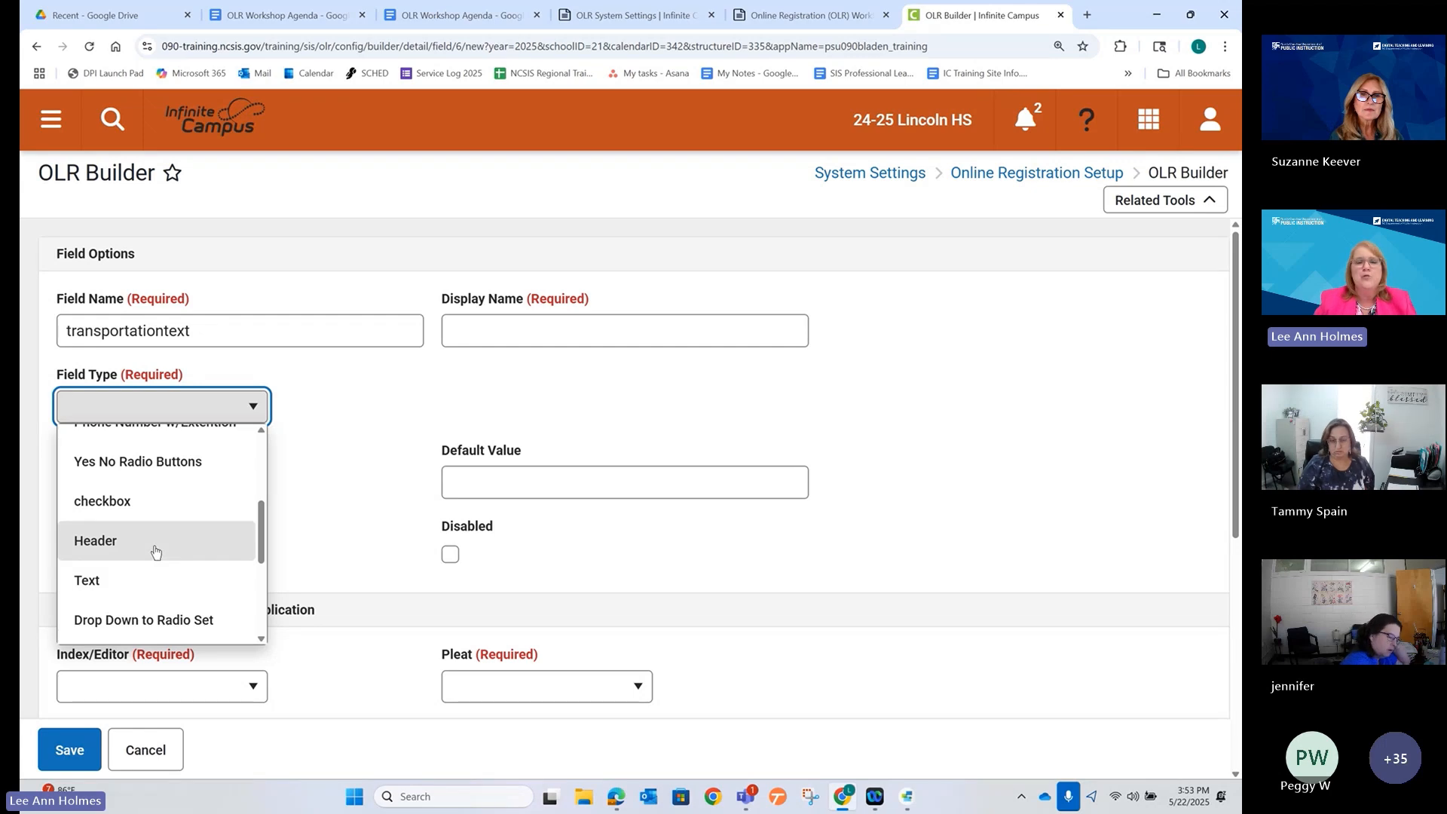
{"action": "left_click", "coordinate": [149, 585]}
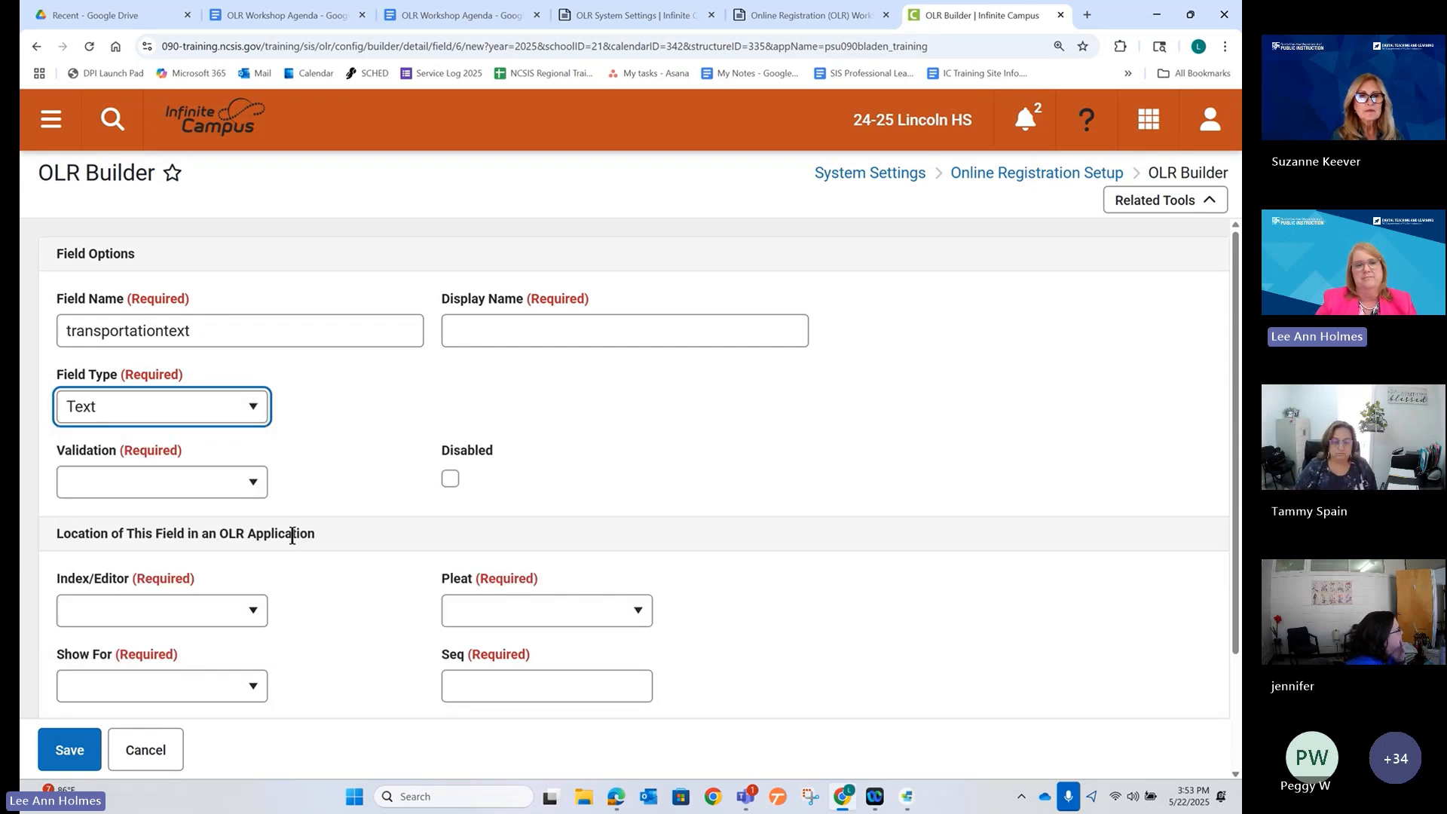
{"action": "left_click", "coordinate": [230, 488]}
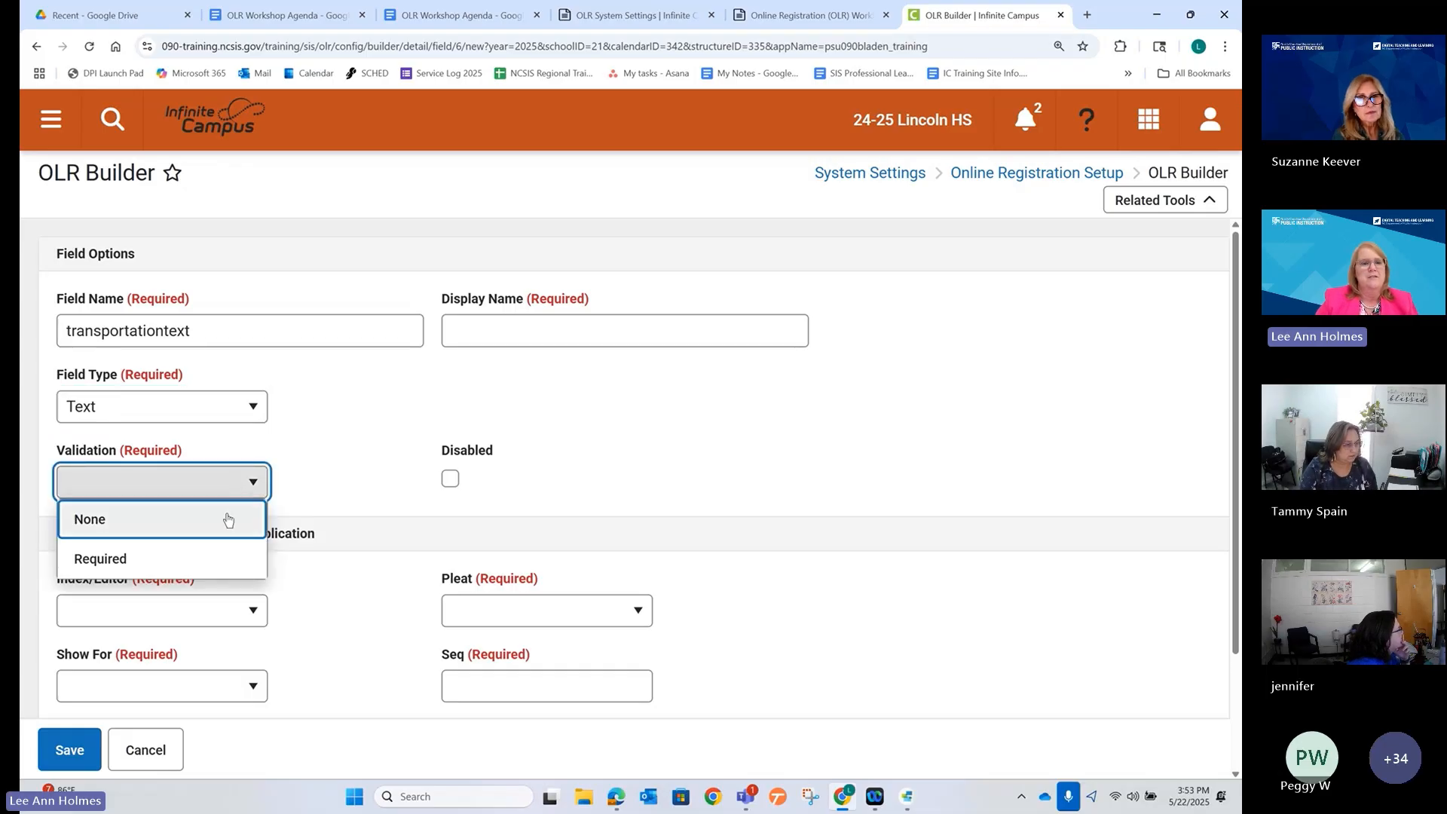
{"action": "left_click", "coordinate": [219, 561]}
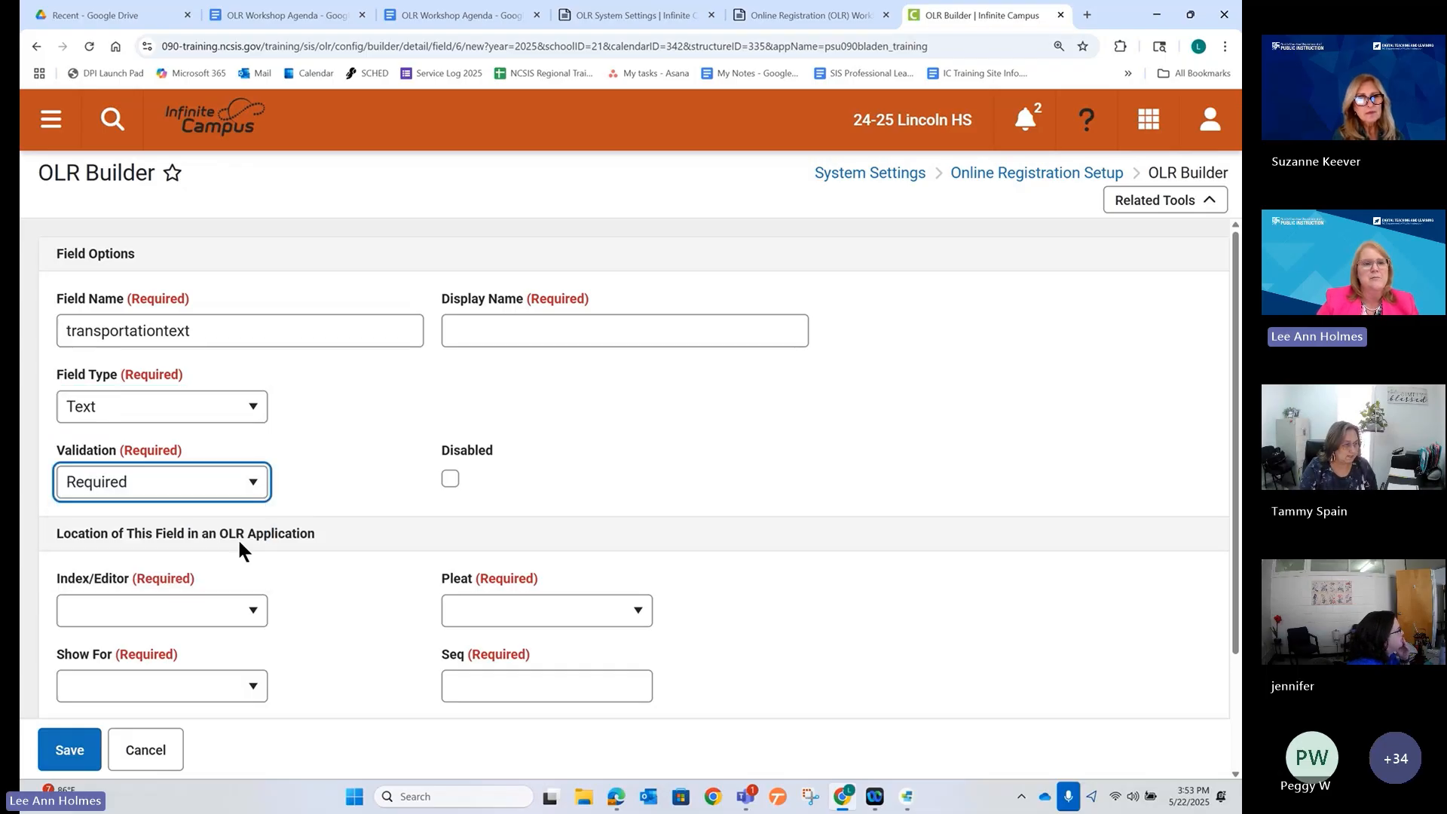
{"action": "scroll", "coordinate": [341, 454], "scroll_direction": "down", "scroll_amount": 2}
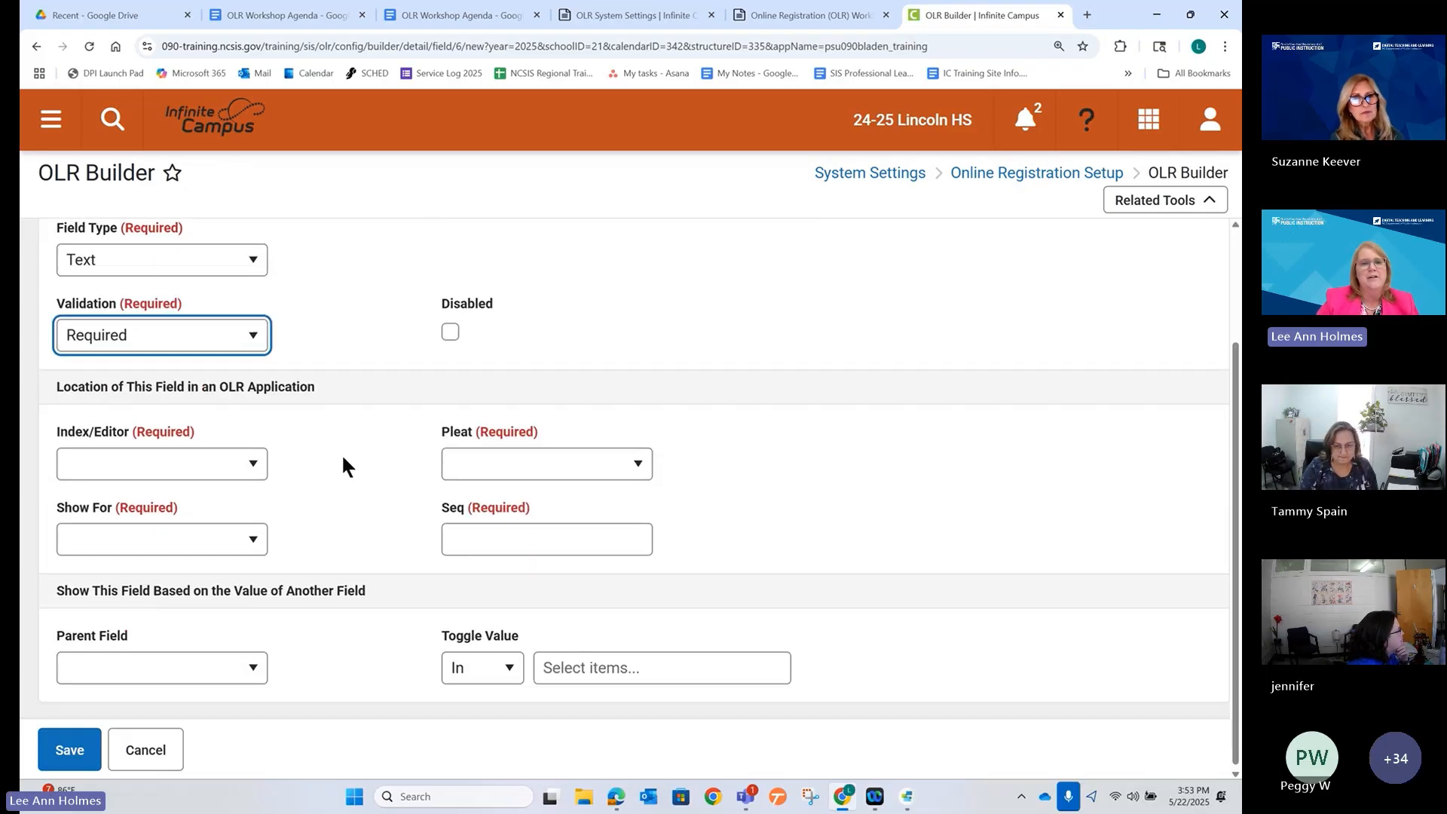
Assign the field to the student editor on Transportation3, shown for New and Existing.
{"action": "left_click", "coordinate": [252, 465]}
{"action": "left_click", "coordinate": [210, 660]}
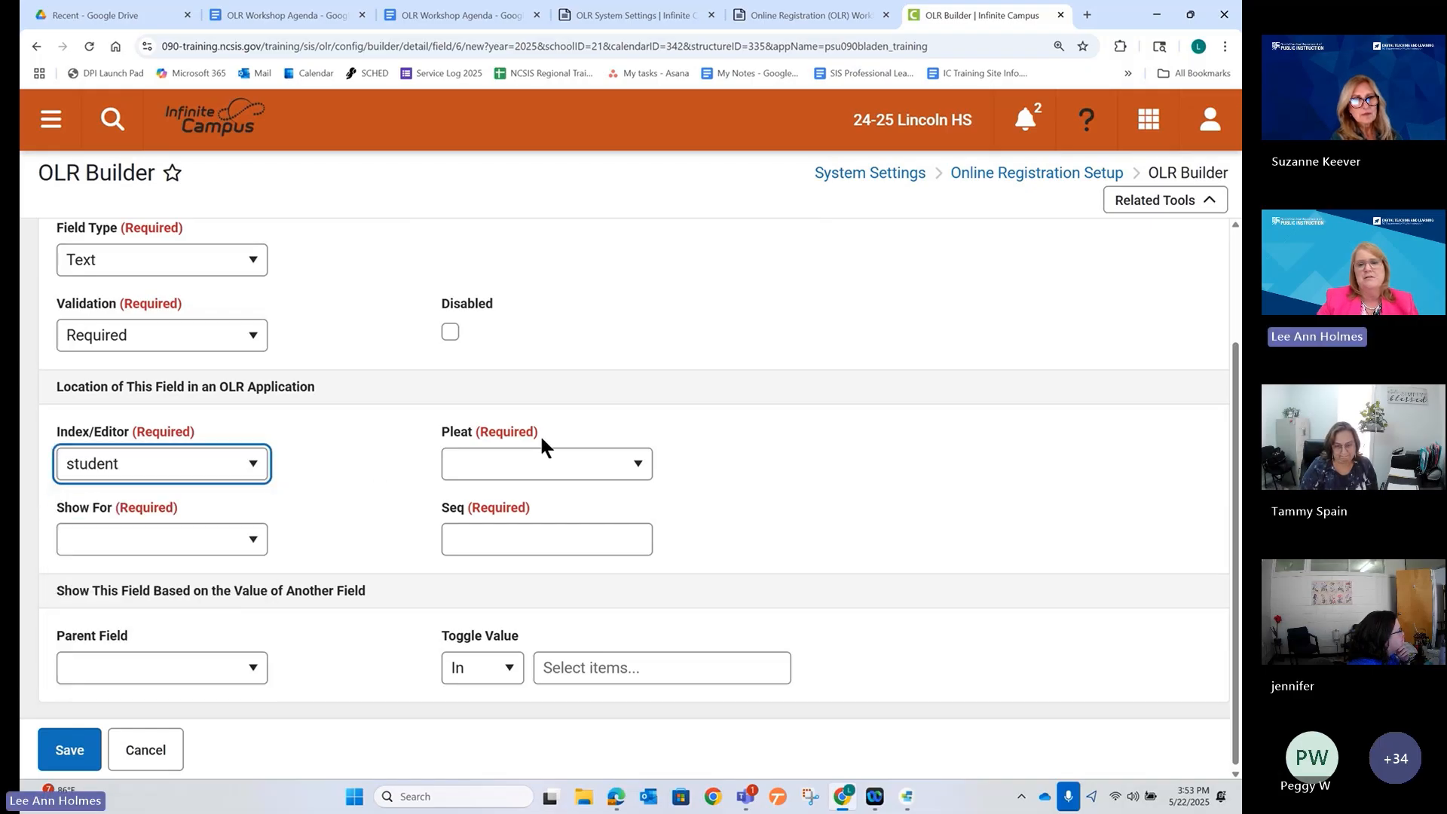
{"action": "left_click", "coordinate": [542, 465]}
{"action": "scroll", "coordinate": [524, 585], "scroll_direction": "down", "scroll_amount": 3}
{"action": "scroll", "coordinate": [524, 585], "scroll_direction": "down", "scroll_amount": 5}
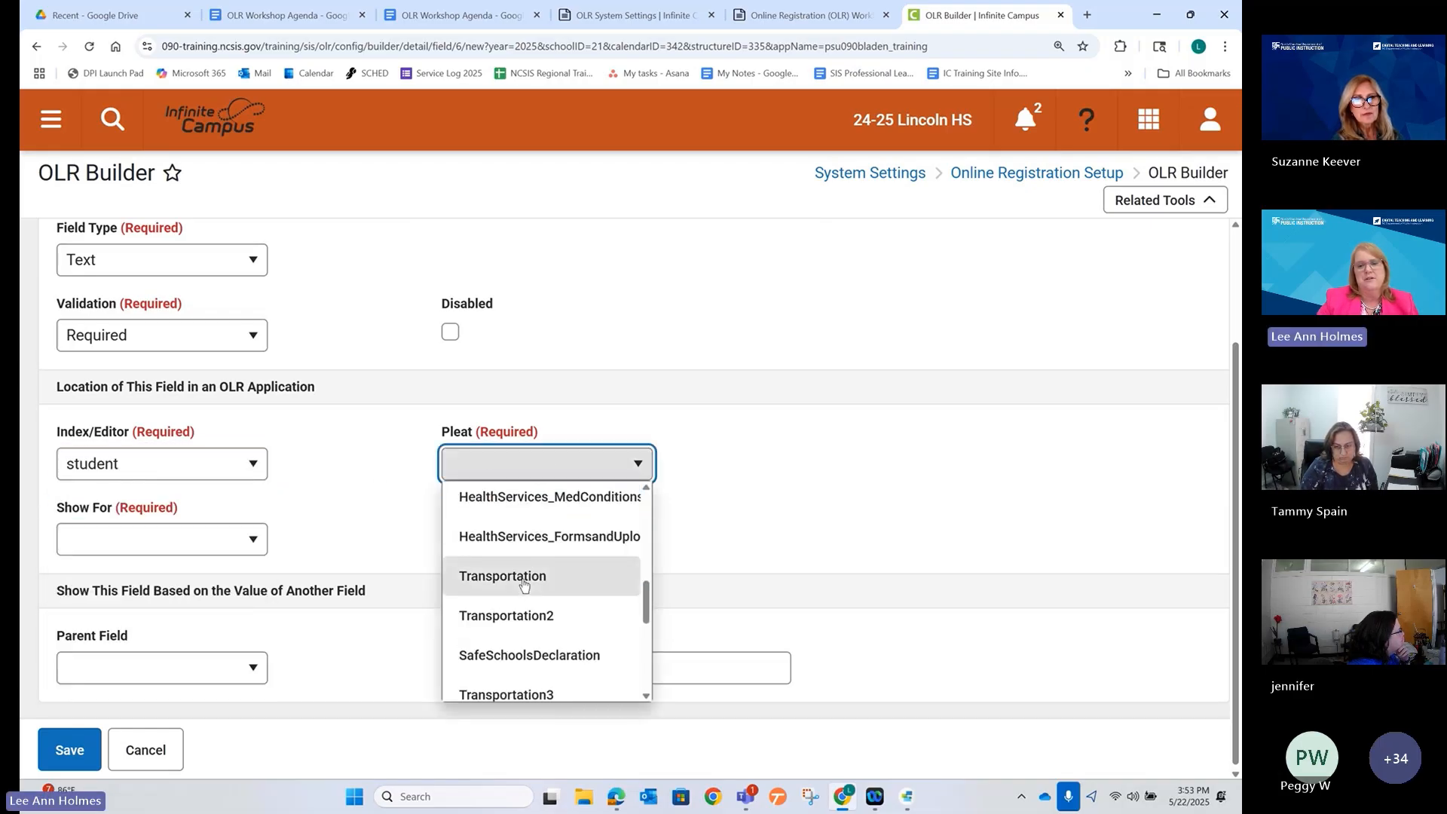
{"action": "scroll", "coordinate": [524, 585], "scroll_direction": "up", "scroll_amount": 2}
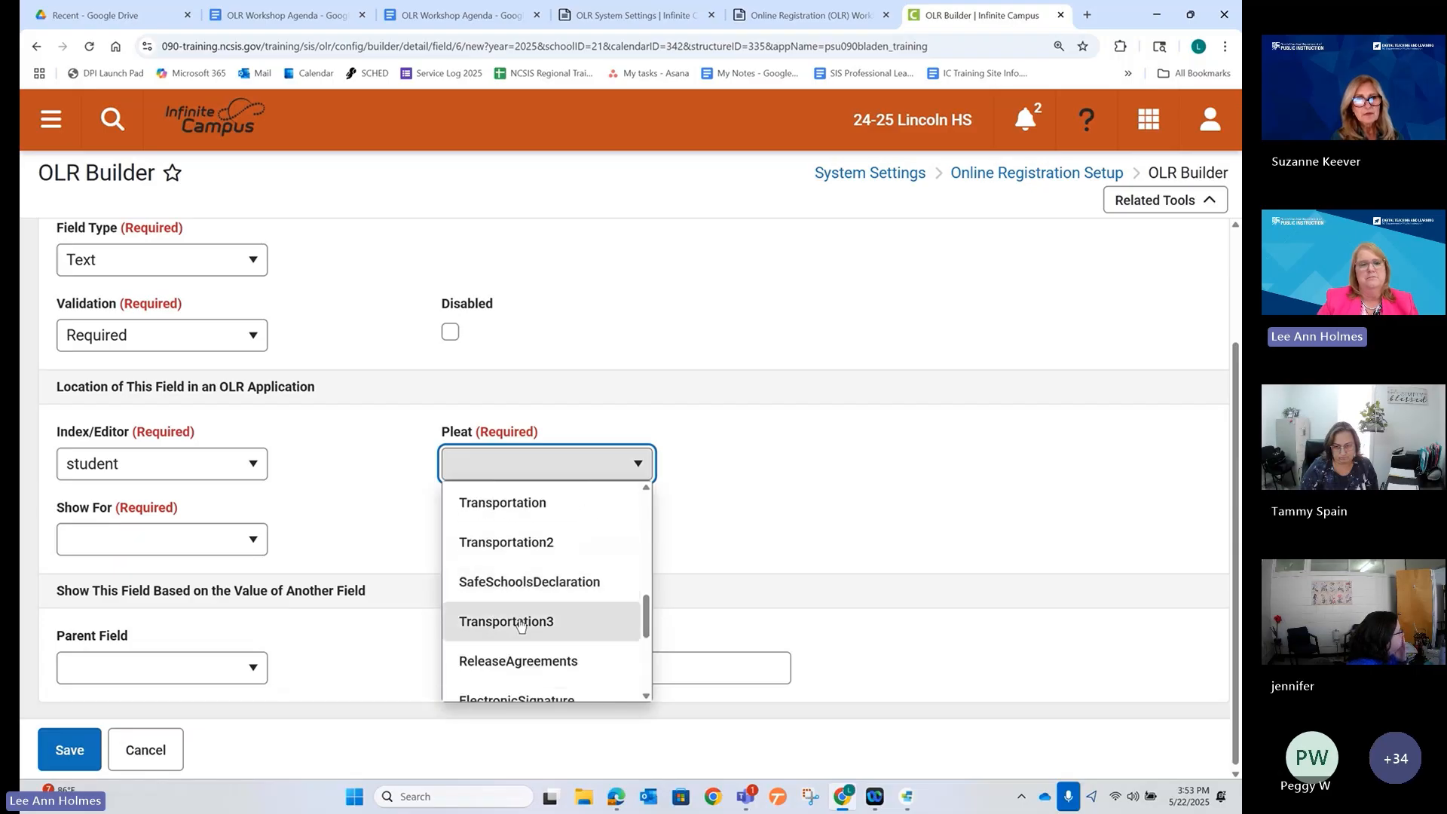
{"action": "left_click", "coordinate": [524, 621]}
{"action": "key", "text": "Tab"}
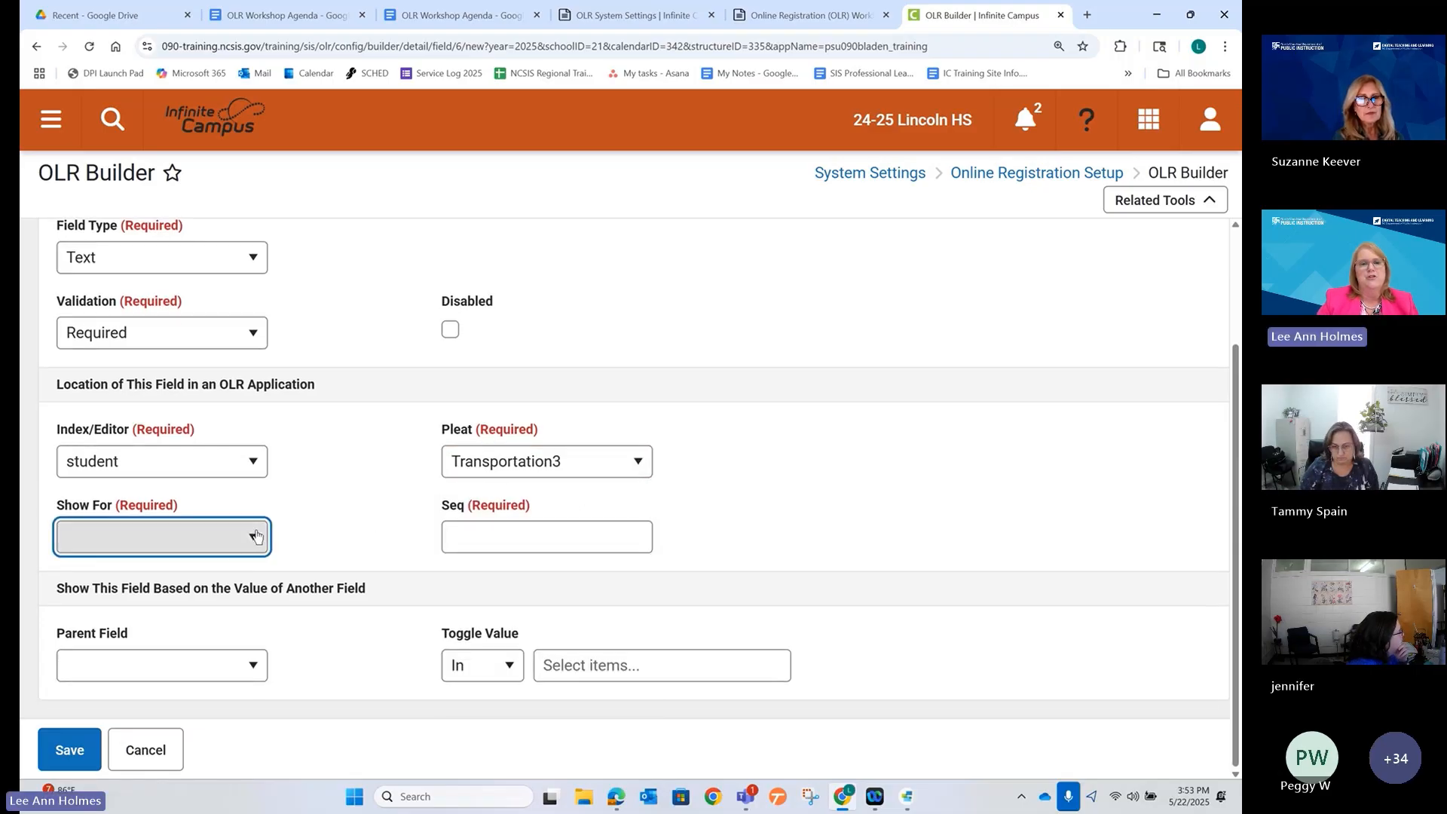
{"action": "left_click", "coordinate": [233, 548]}
{"action": "left_click", "coordinate": [230, 587]}
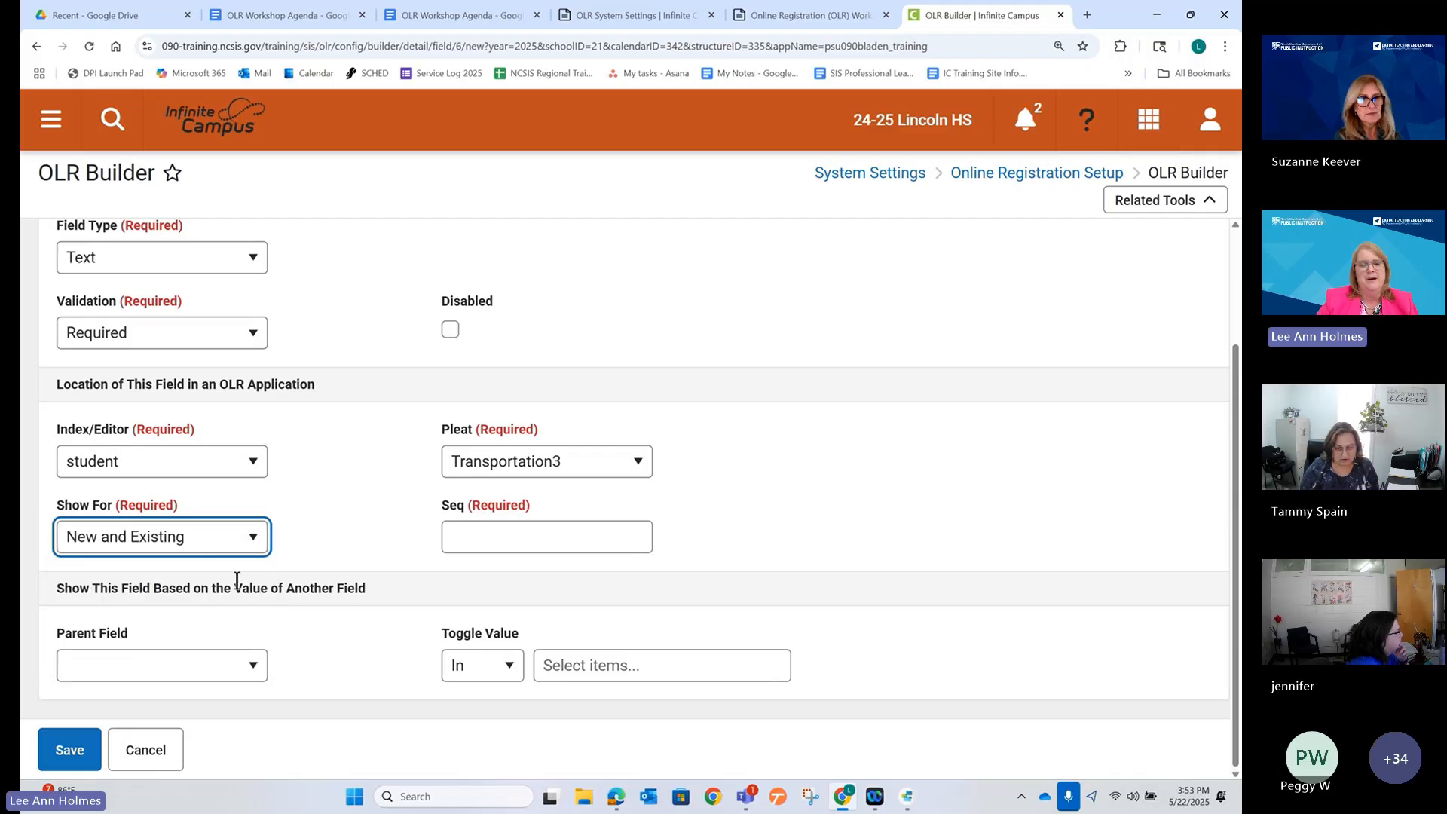
Set the sequence number to 5 and attempt to save, revealing the missing display name.
{"action": "left_click", "coordinate": [534, 532]}
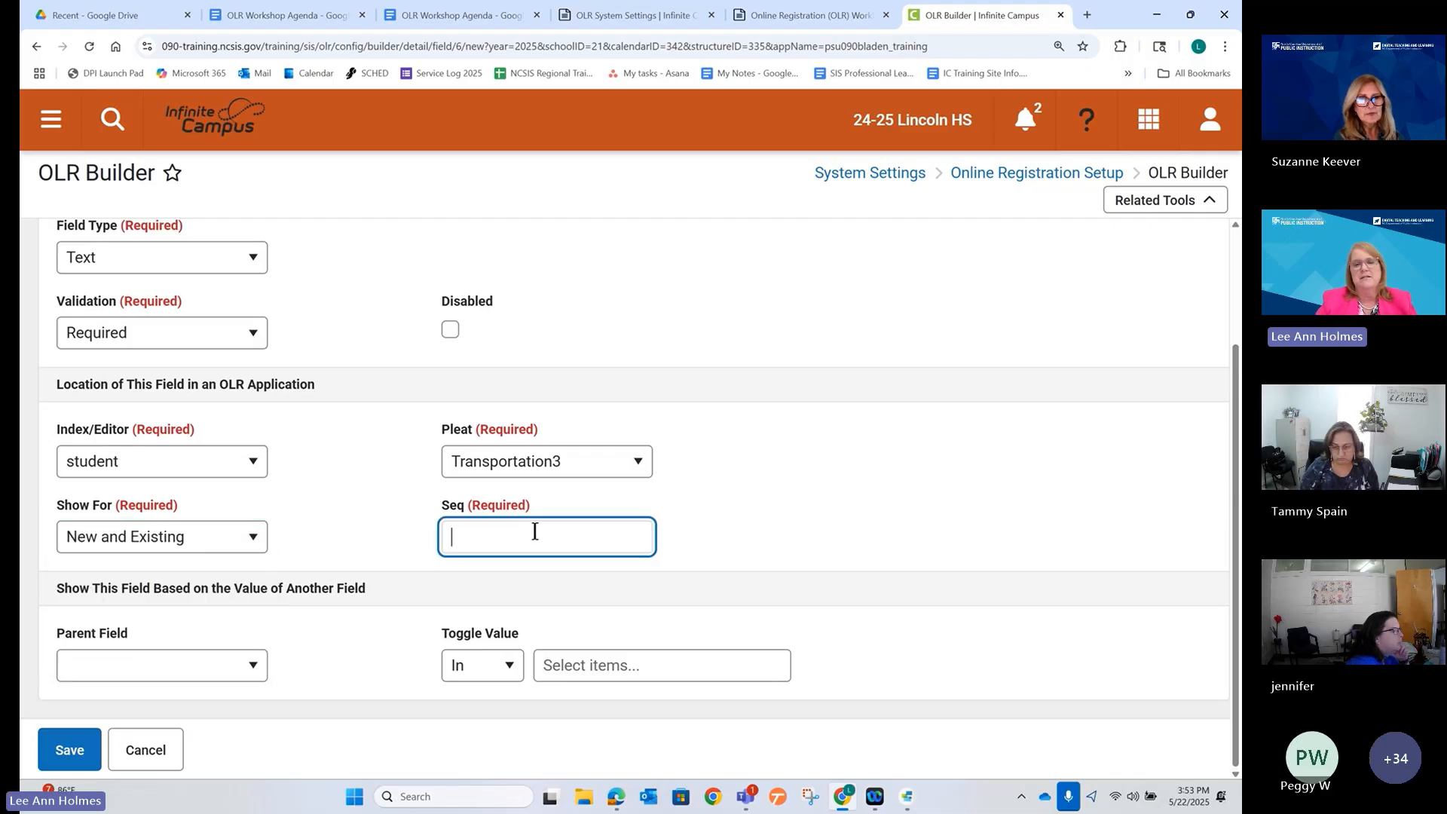
{"action": "type", "text": "3"}
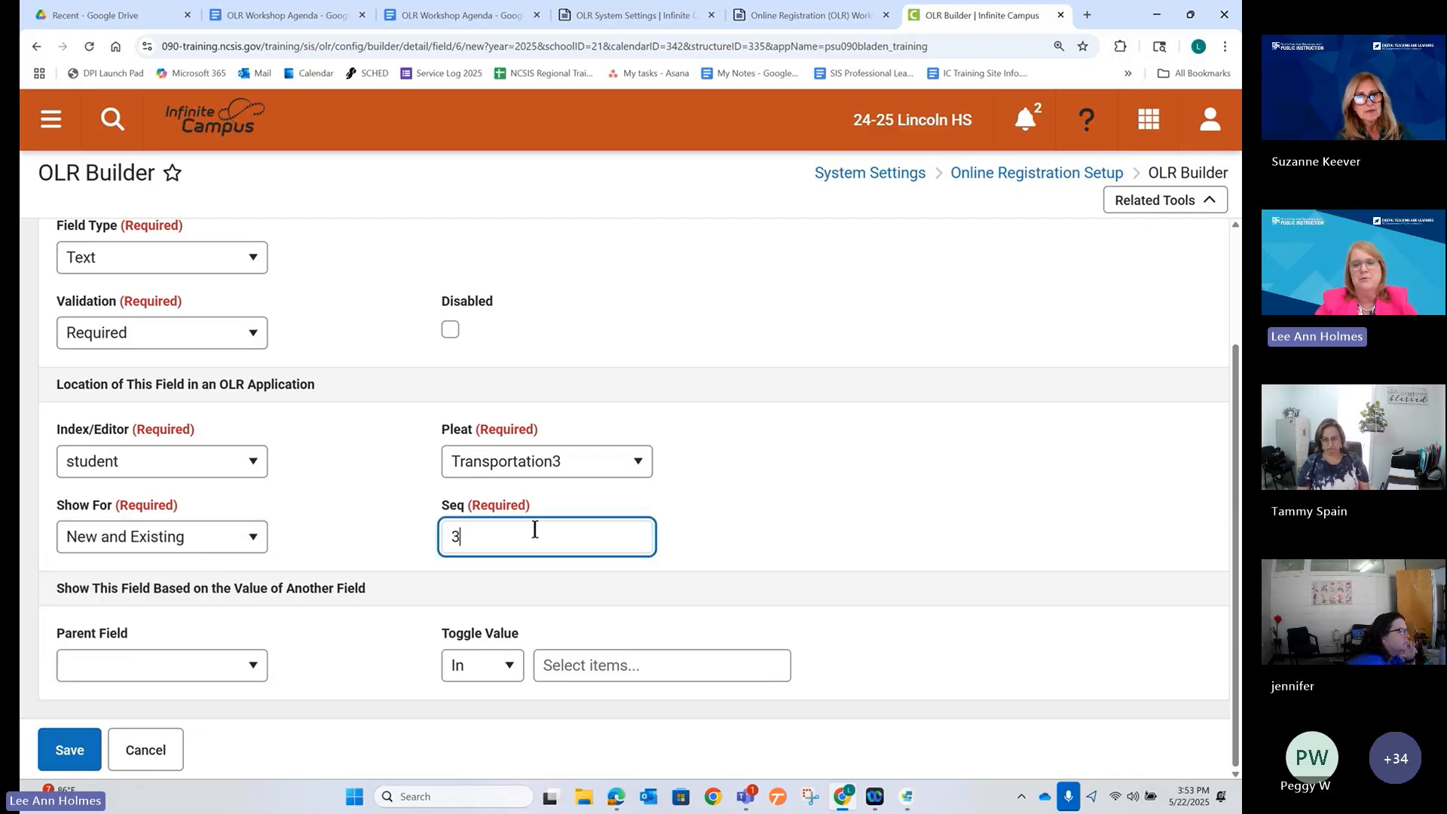
{"action": "key", "text": "BackSpace"}
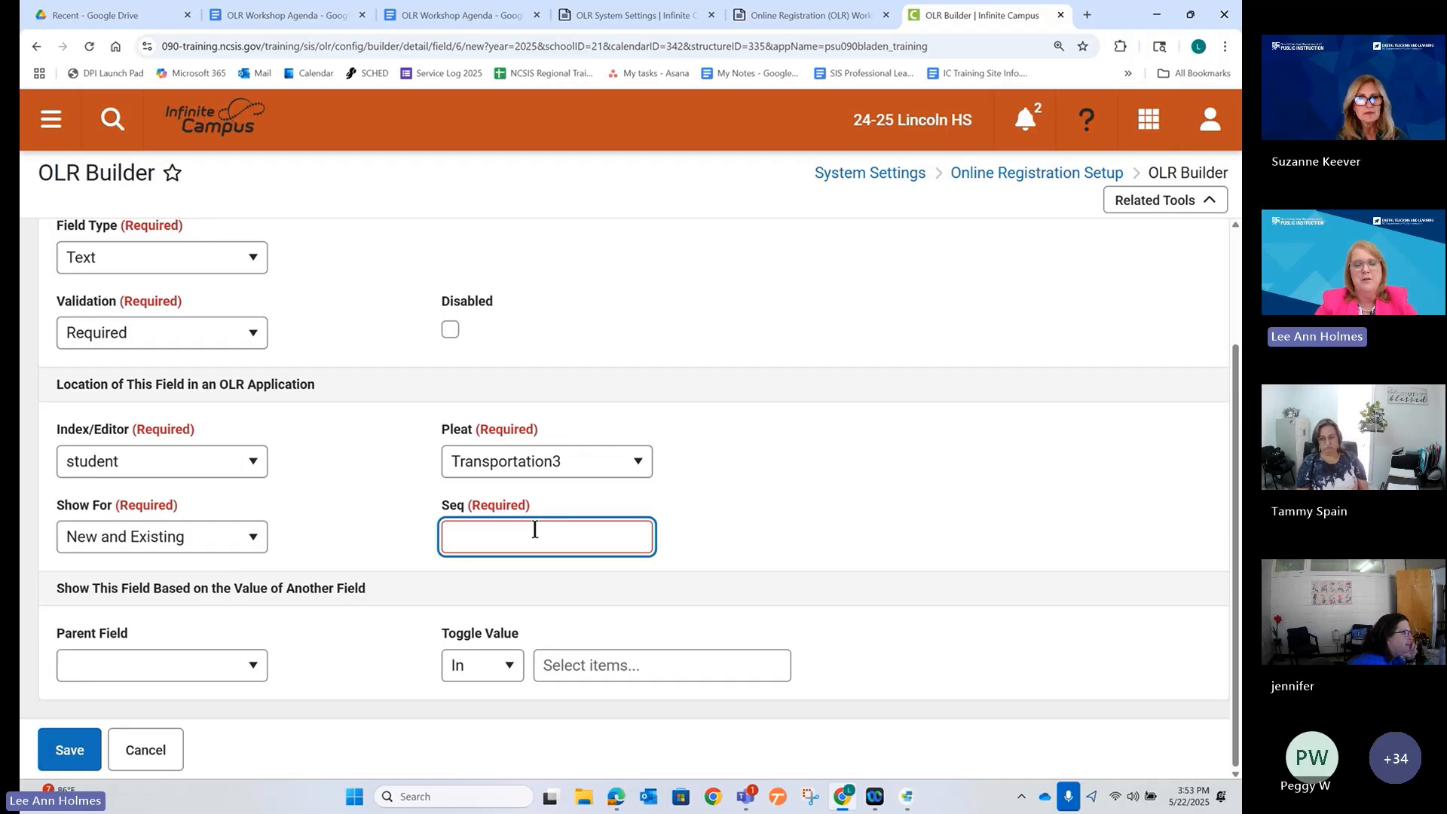
{"action": "type", "text": "5"}
{"action": "left_click", "coordinate": [363, 520]}
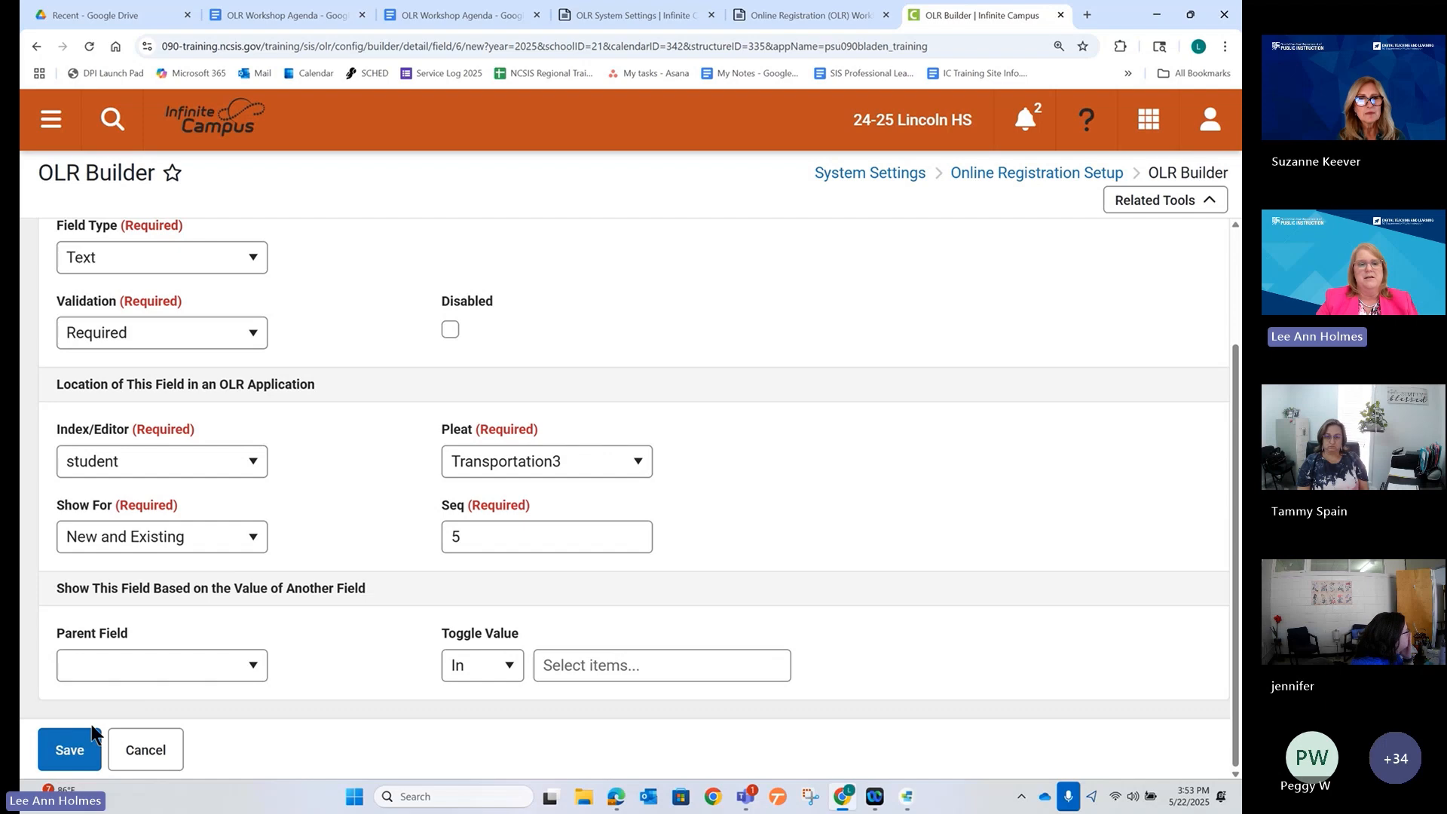
{"action": "left_click", "coordinate": [68, 748]}
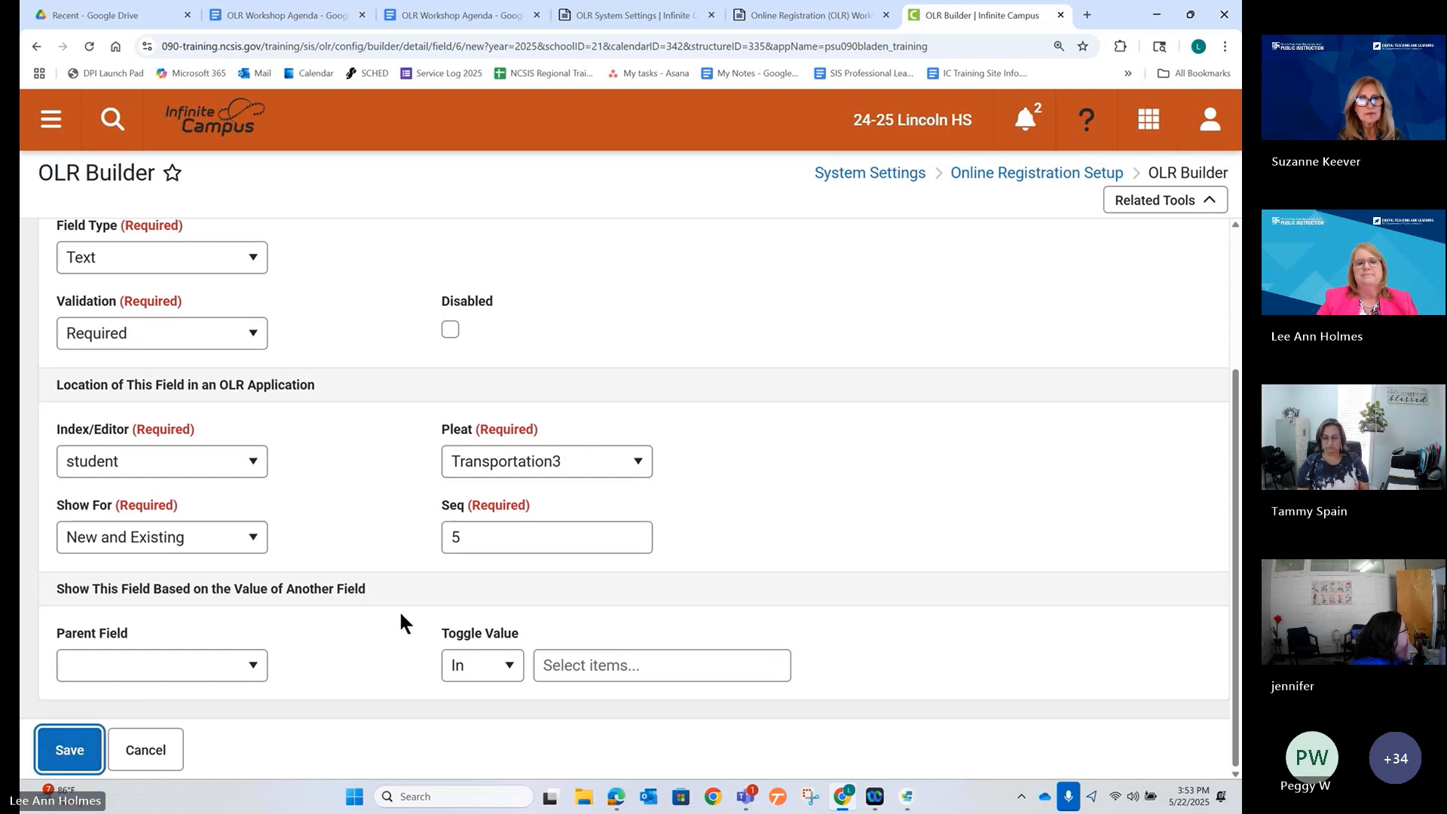
{"action": "left_click", "coordinate": [70, 755]}
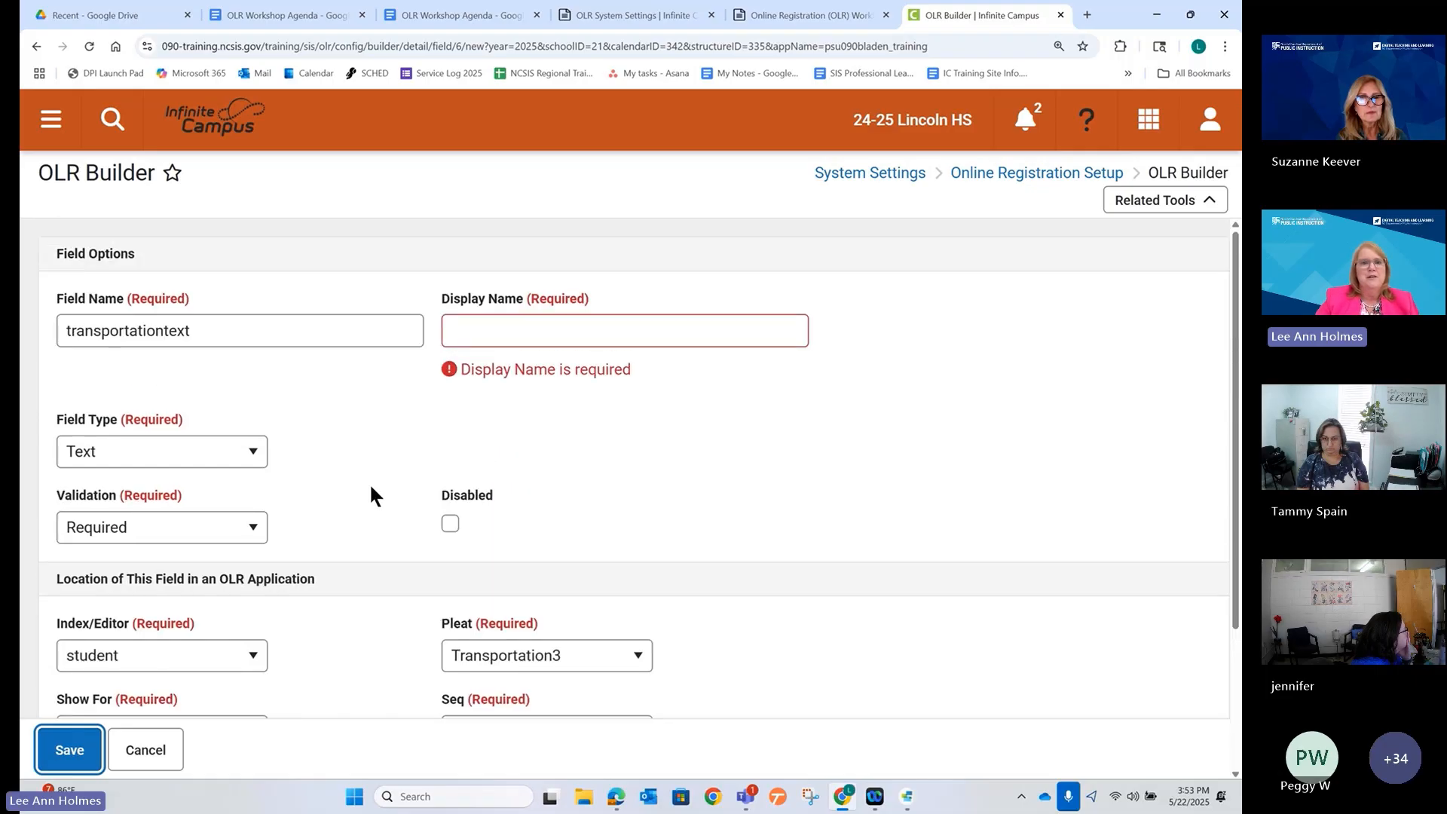
Enter display name 'Transportation Text', save, and check it under Transportation3.
{"action": "left_click", "coordinate": [479, 329]}
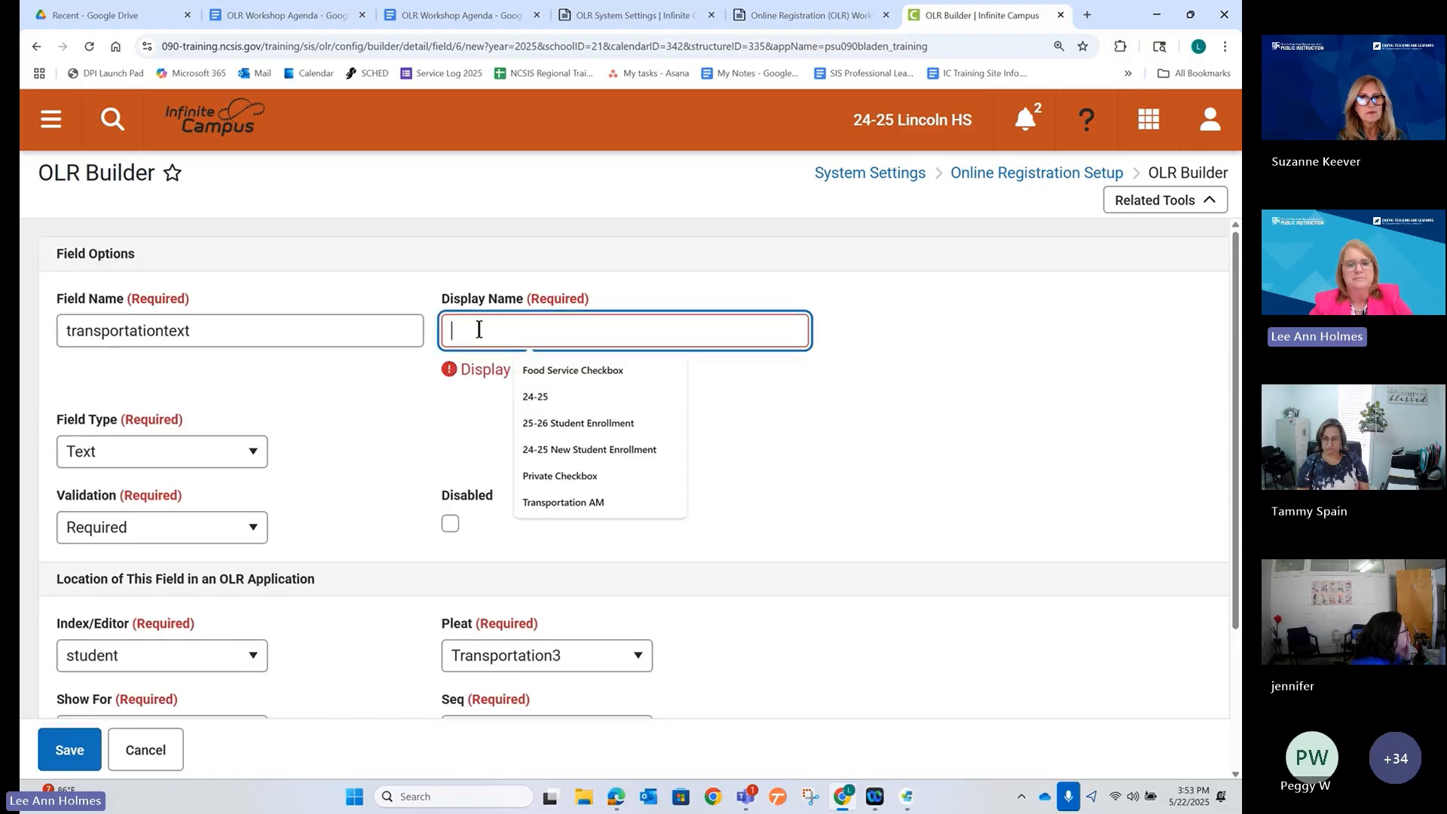
{"action": "type", "text": "Transportati"}
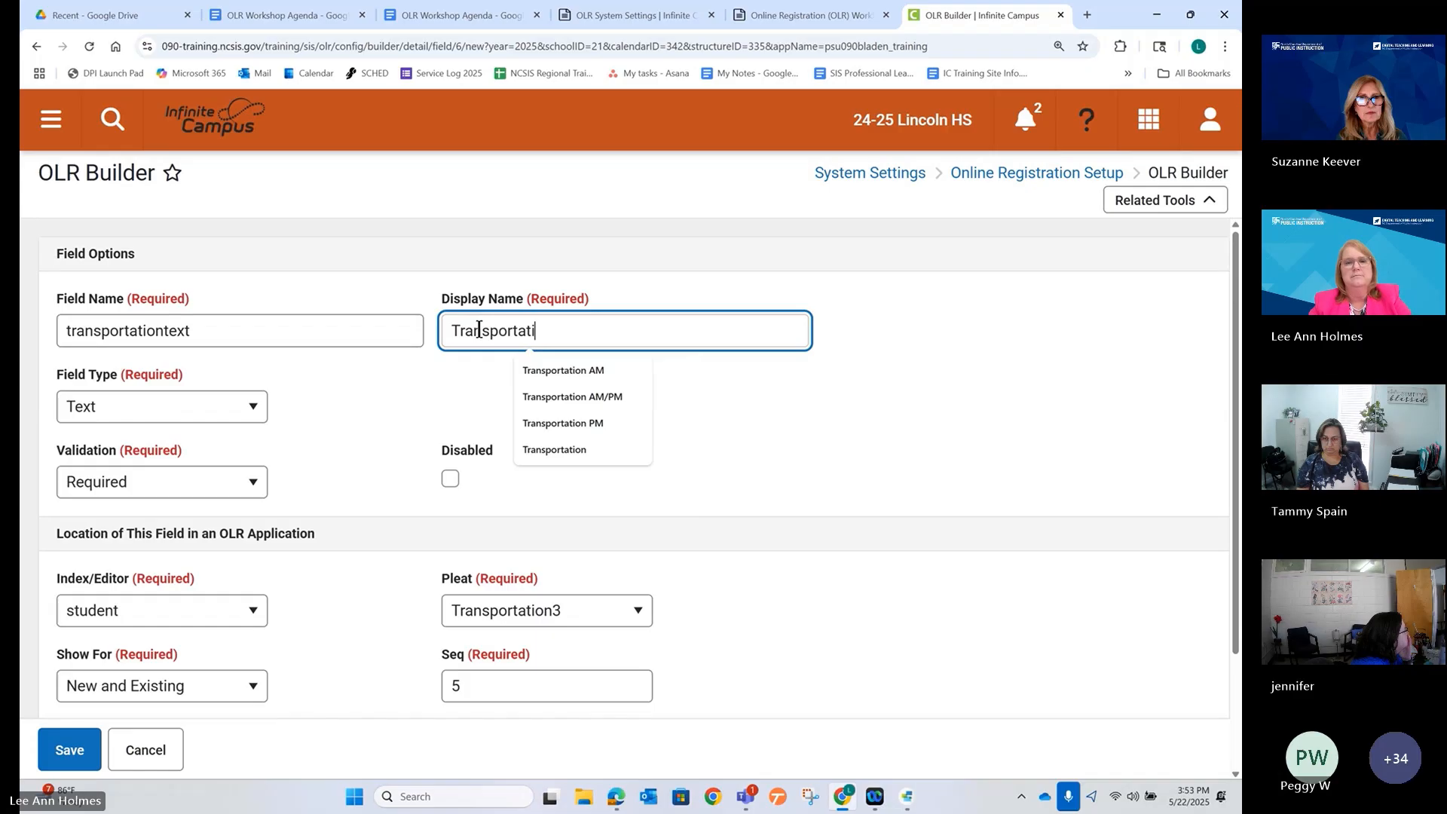
{"action": "type", "text": "on Text"}
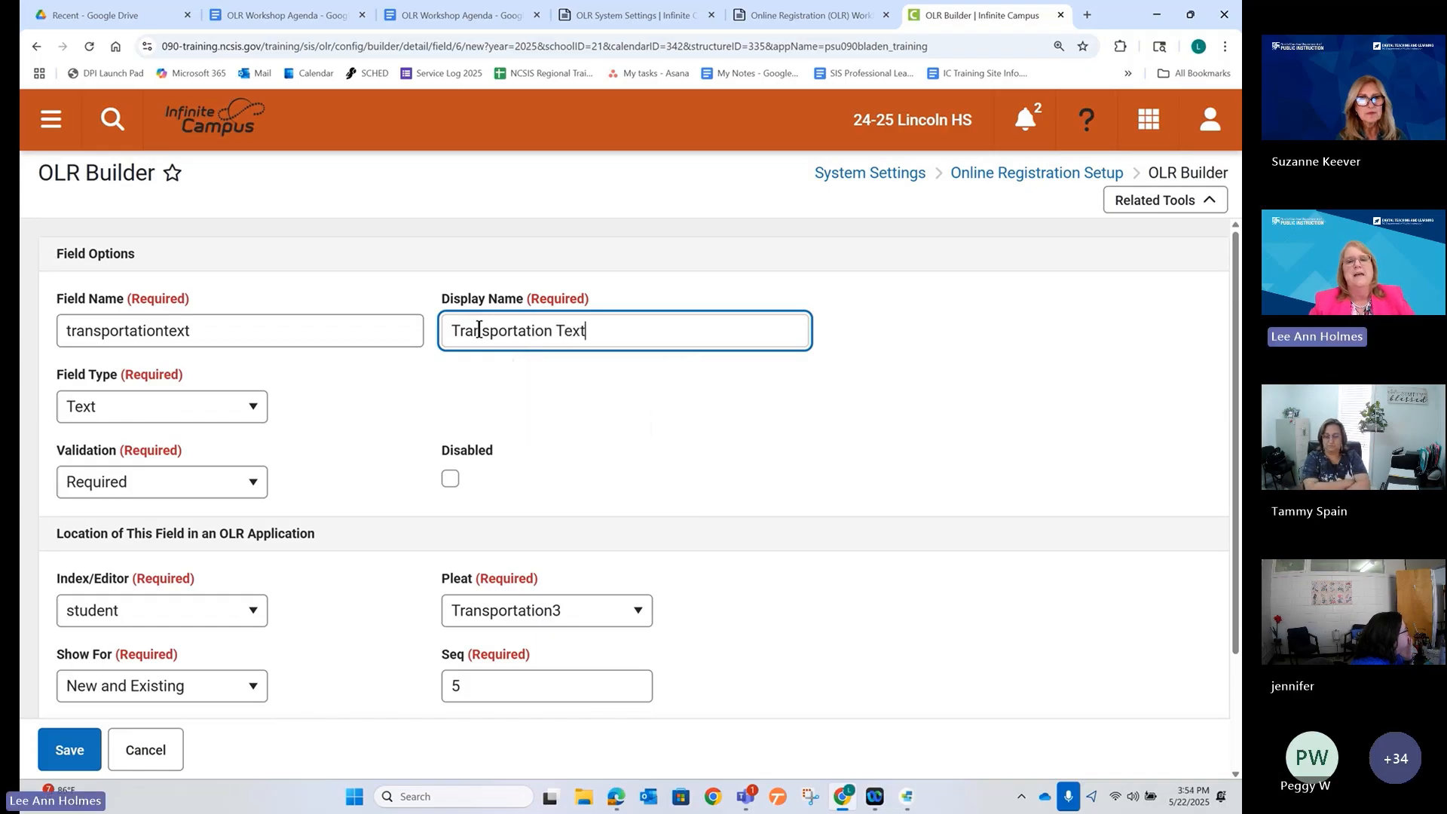
{"action": "scroll", "coordinate": [387, 423], "scroll_direction": "down", "scroll_amount": 2}
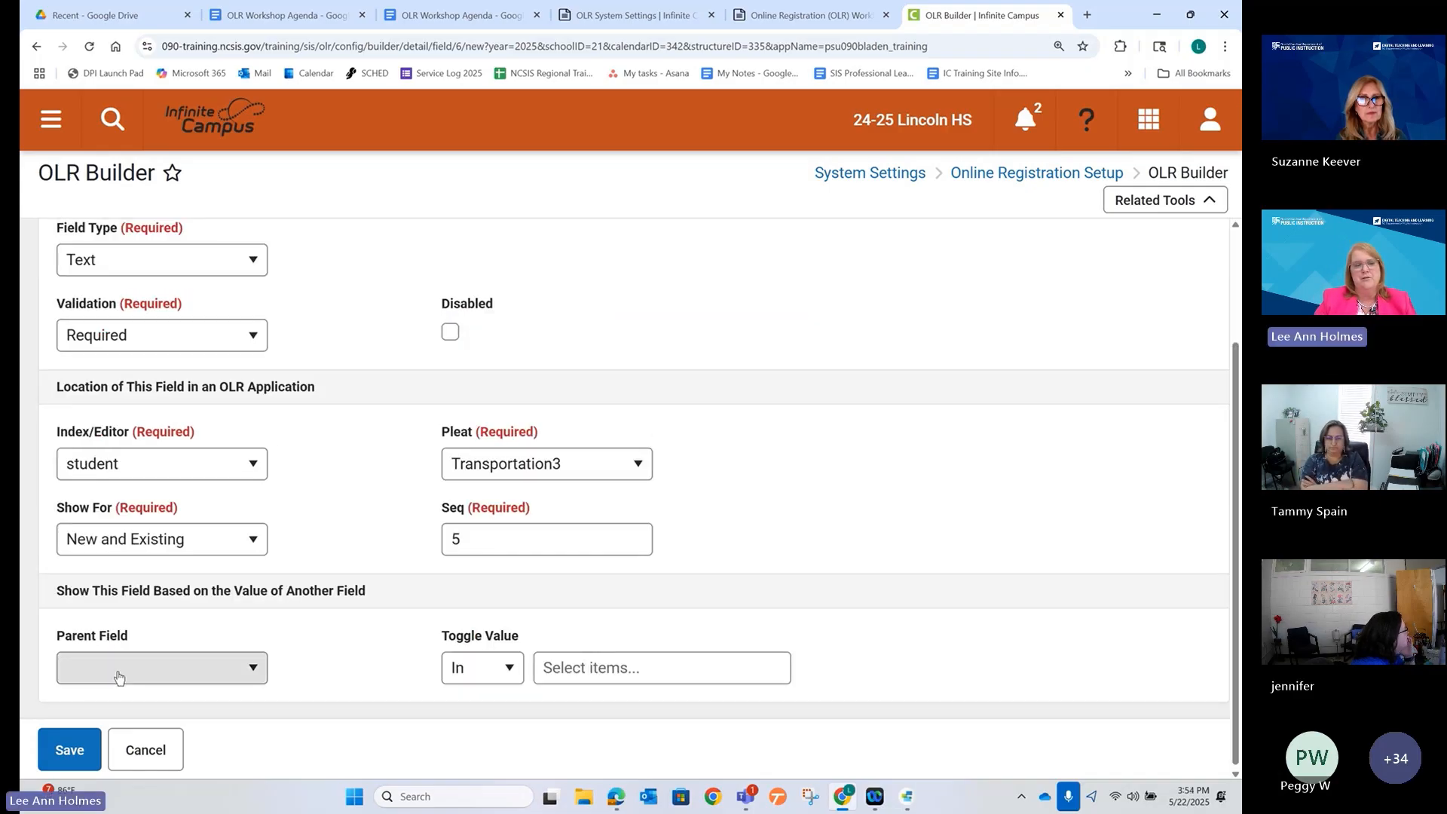
{"action": "left_click", "coordinate": [75, 746]}
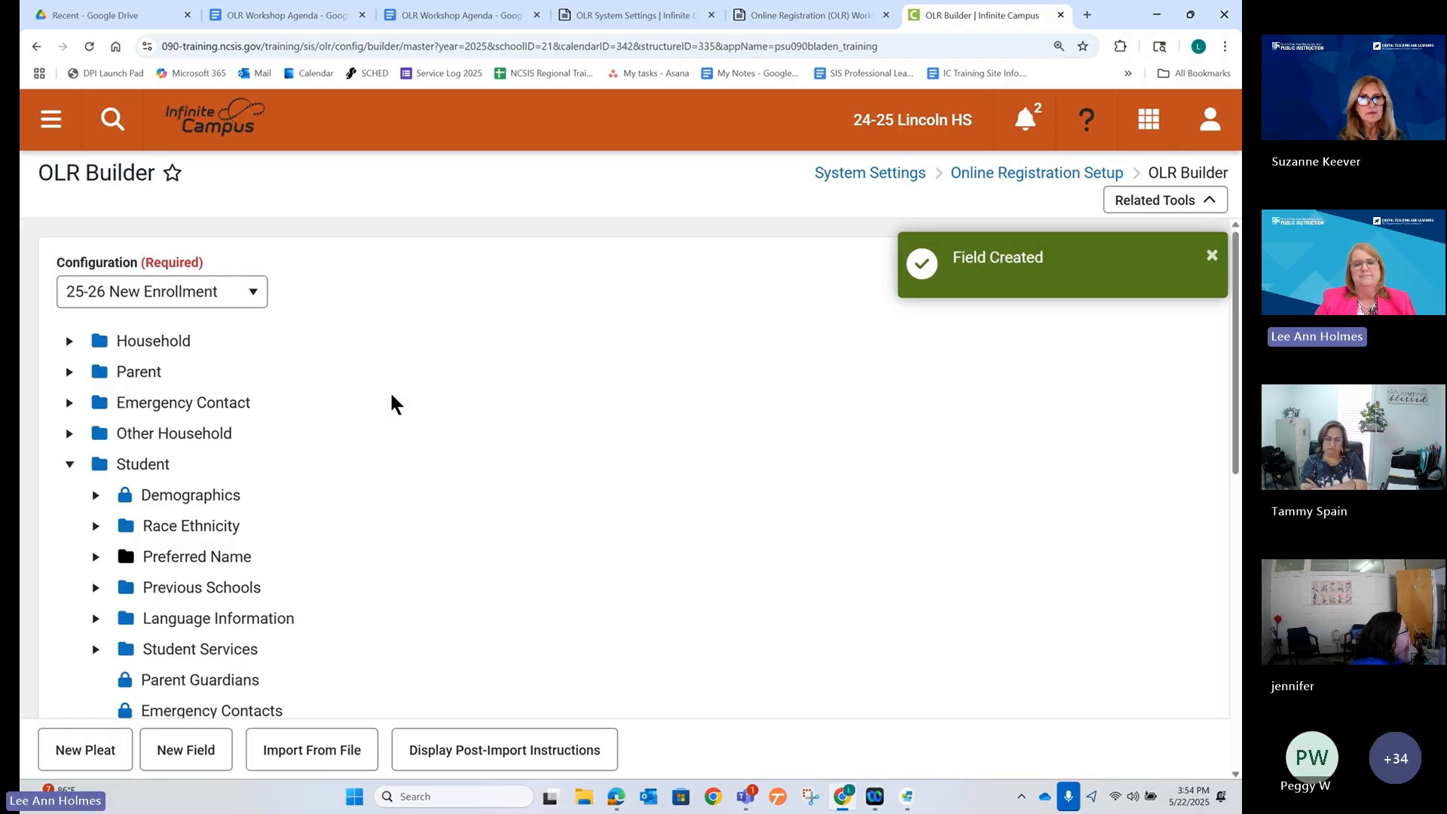
{"action": "scroll", "coordinate": [239, 557], "scroll_direction": "down", "scroll_amount": 6}
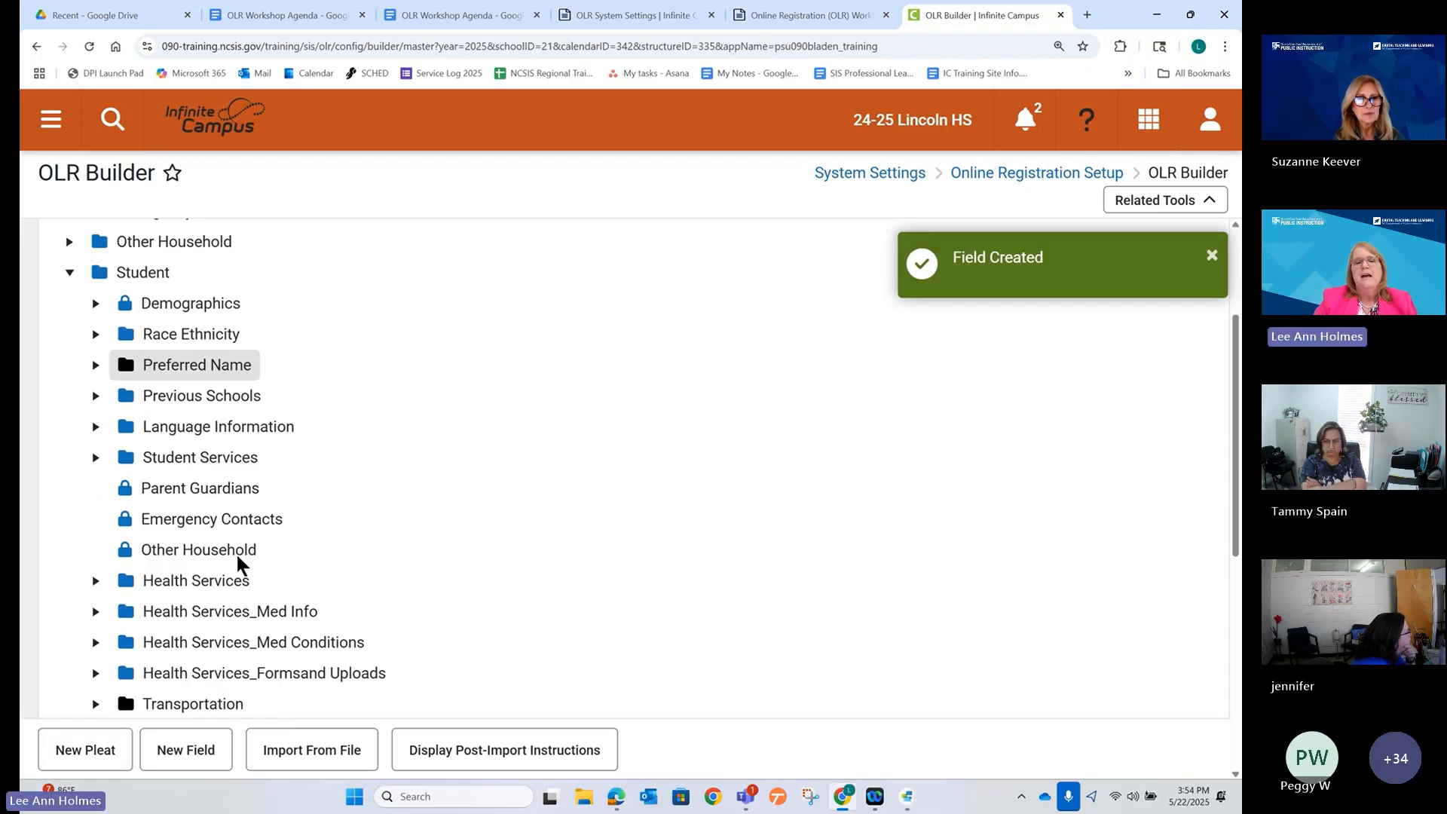
{"action": "scroll", "coordinate": [238, 556], "scroll_direction": "down", "scroll_amount": 2}
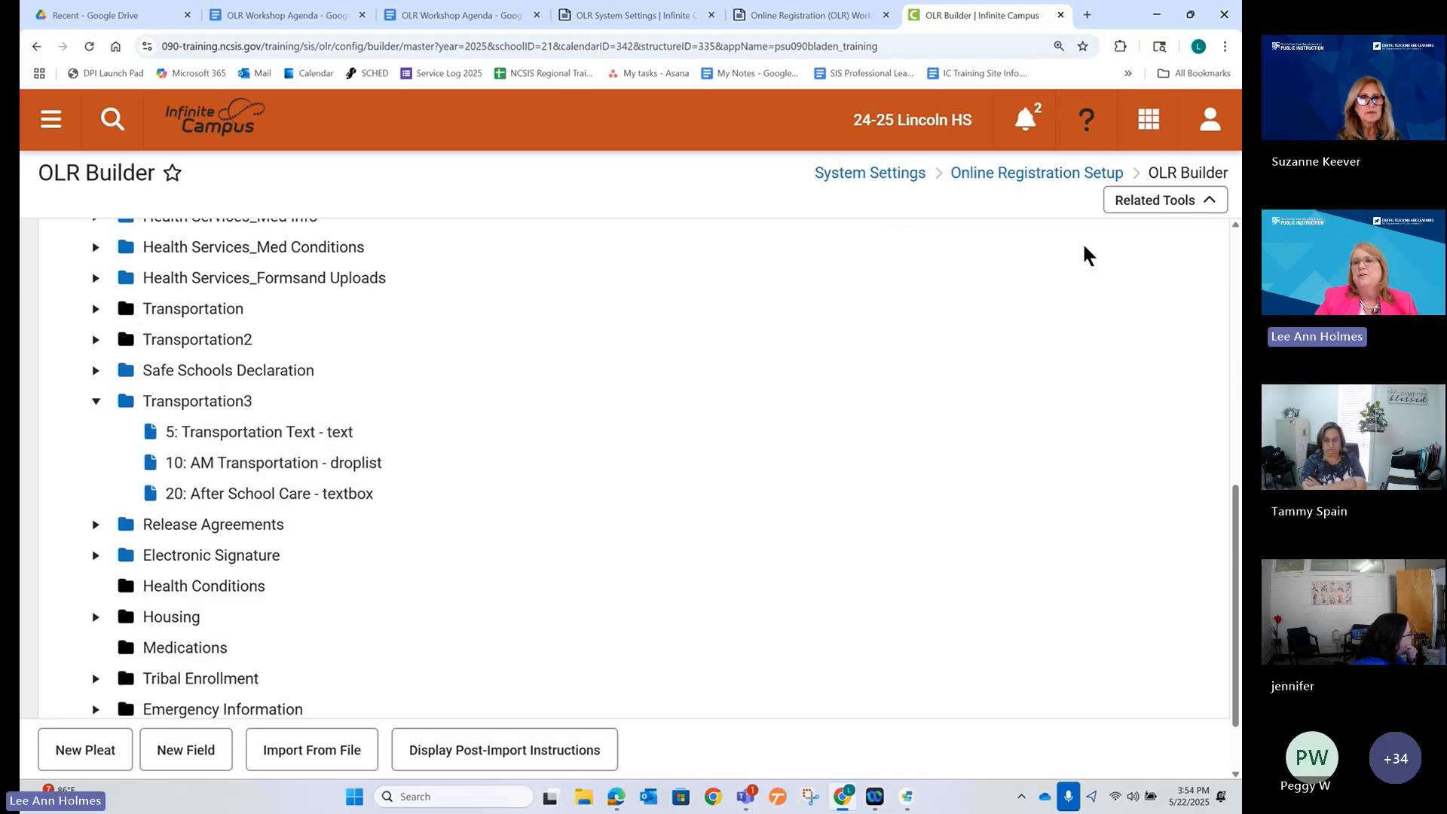
Open the OLR Literals Bank and load the Student > Transportation3 literal category.
{"action": "left_click", "coordinate": [1157, 200]}
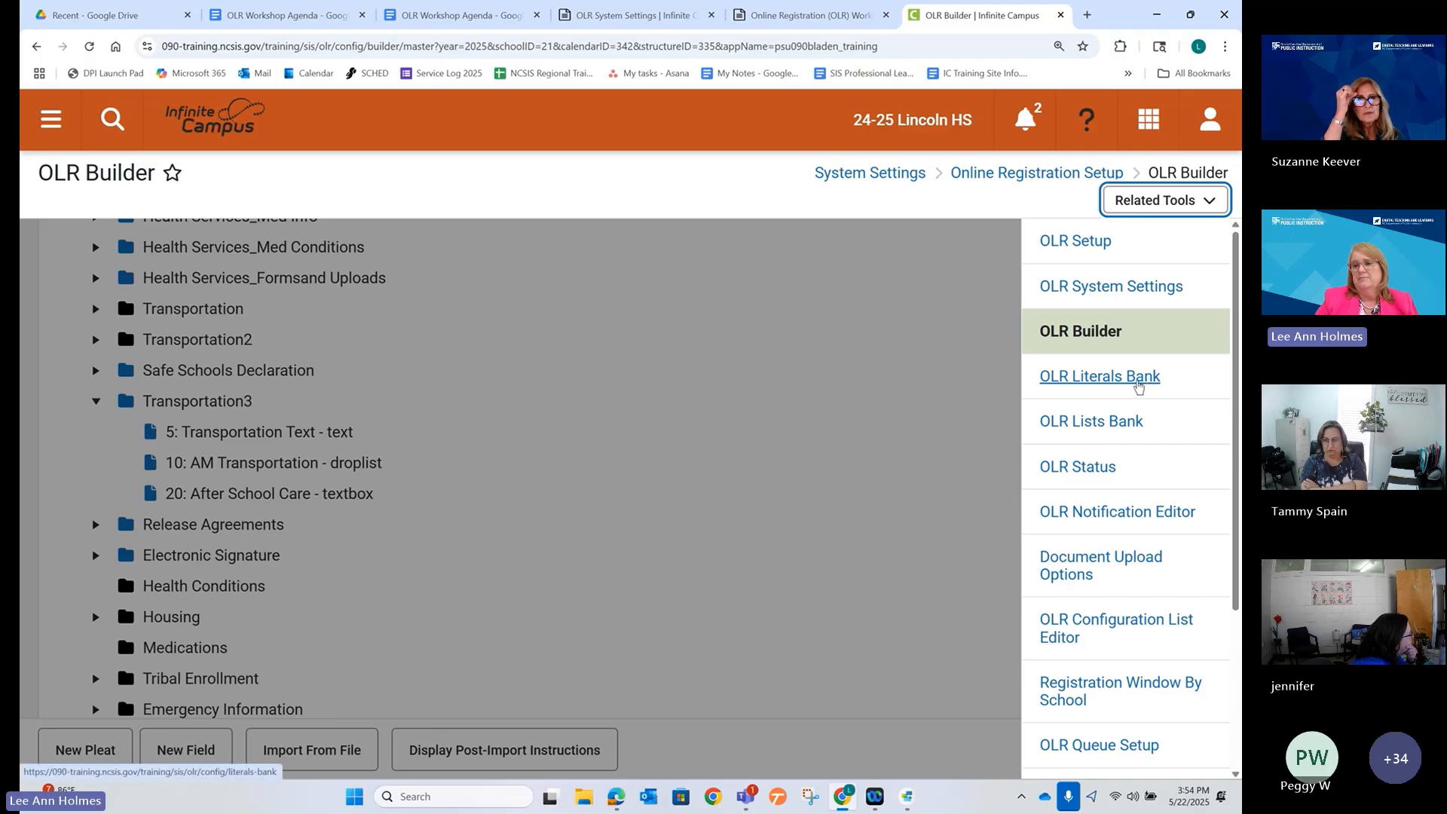
{"action": "left_click", "coordinate": [1138, 381]}
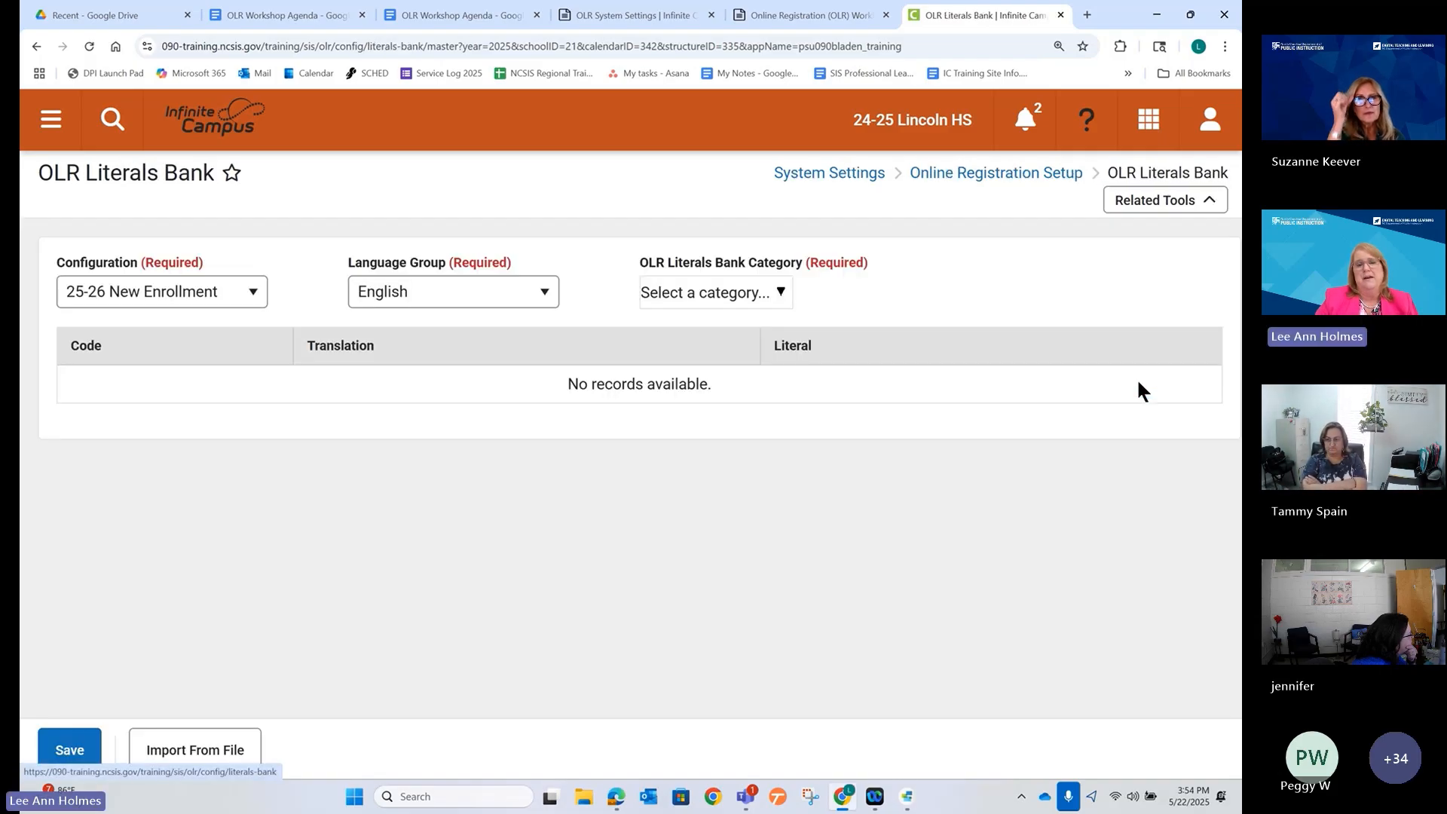
{"action": "left_click", "coordinate": [773, 296]}
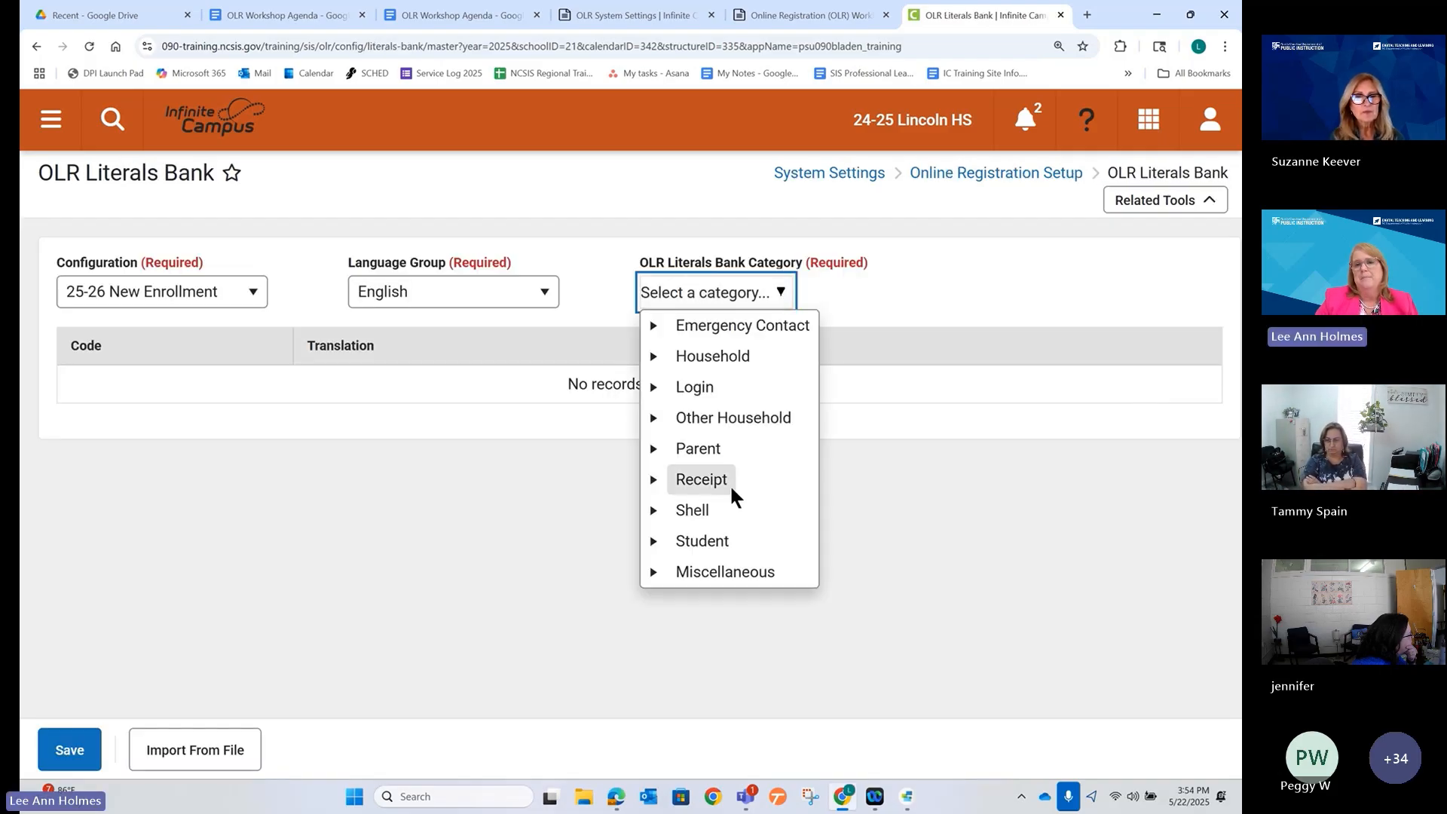
{"action": "left_click", "coordinate": [652, 545]}
{"action": "scroll", "coordinate": [720, 473], "scroll_direction": "down", "scroll_amount": 8}
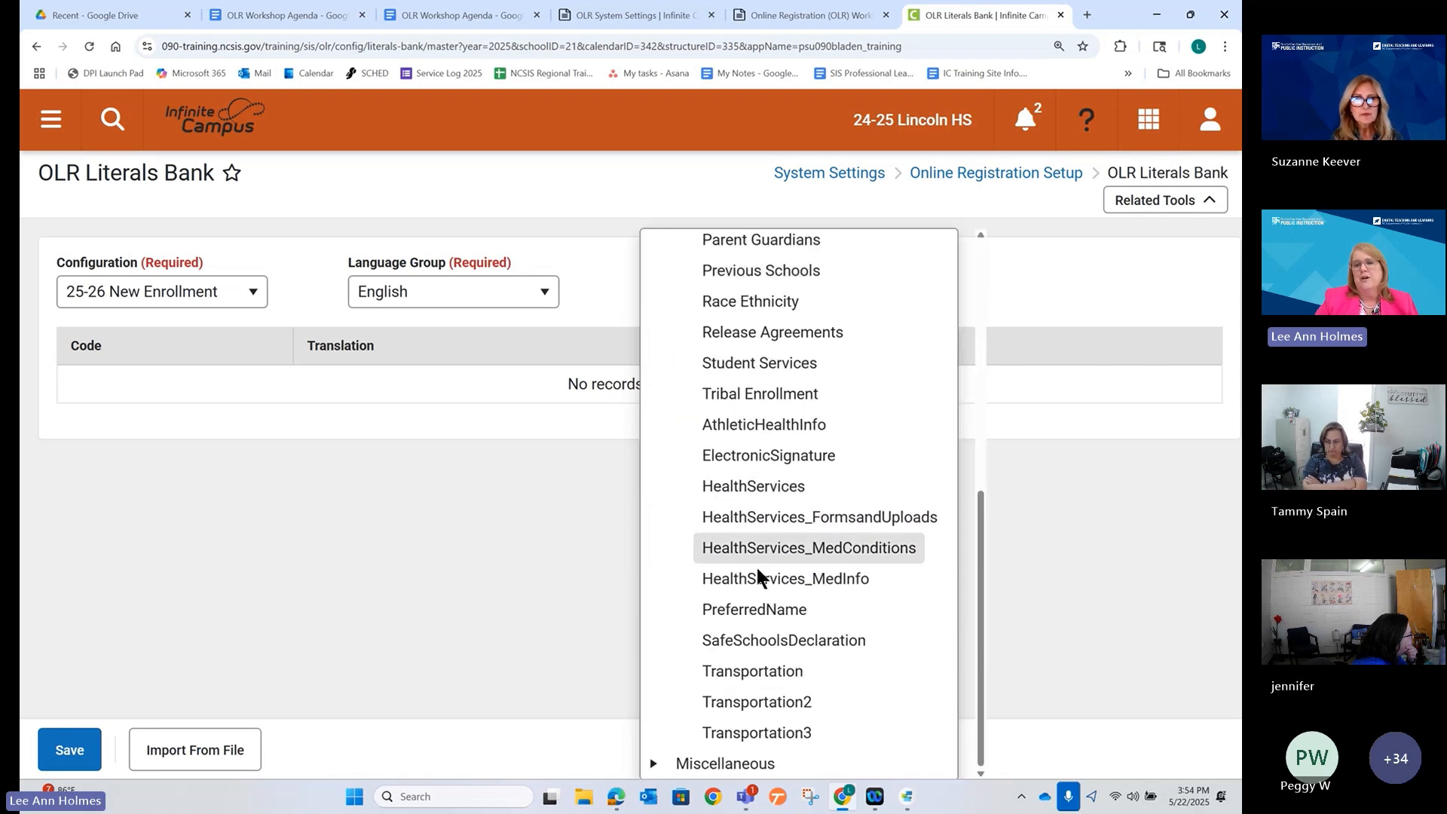
{"action": "left_click", "coordinate": [736, 732]}
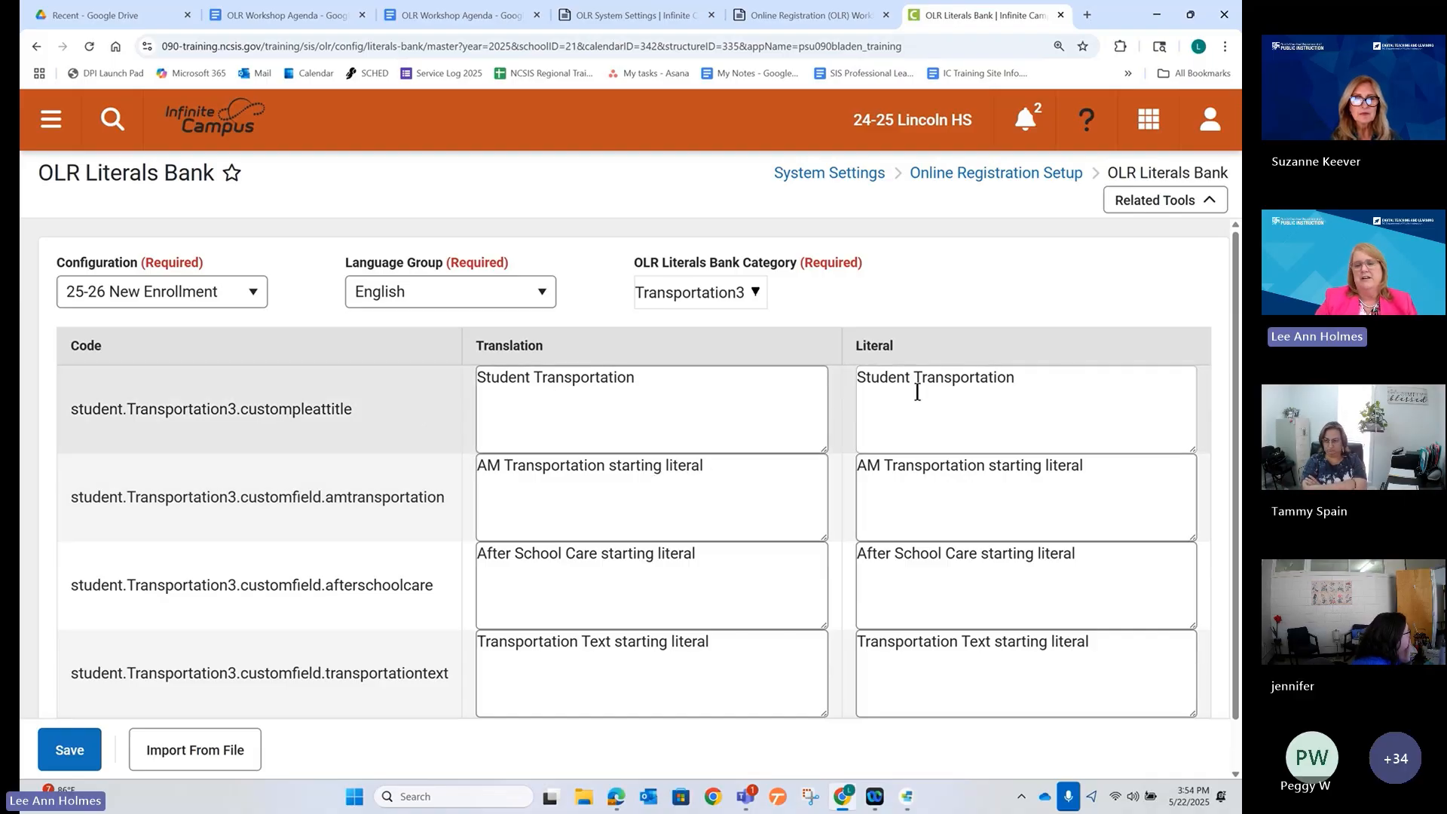
{"action": "left_click", "coordinate": [617, 797]}
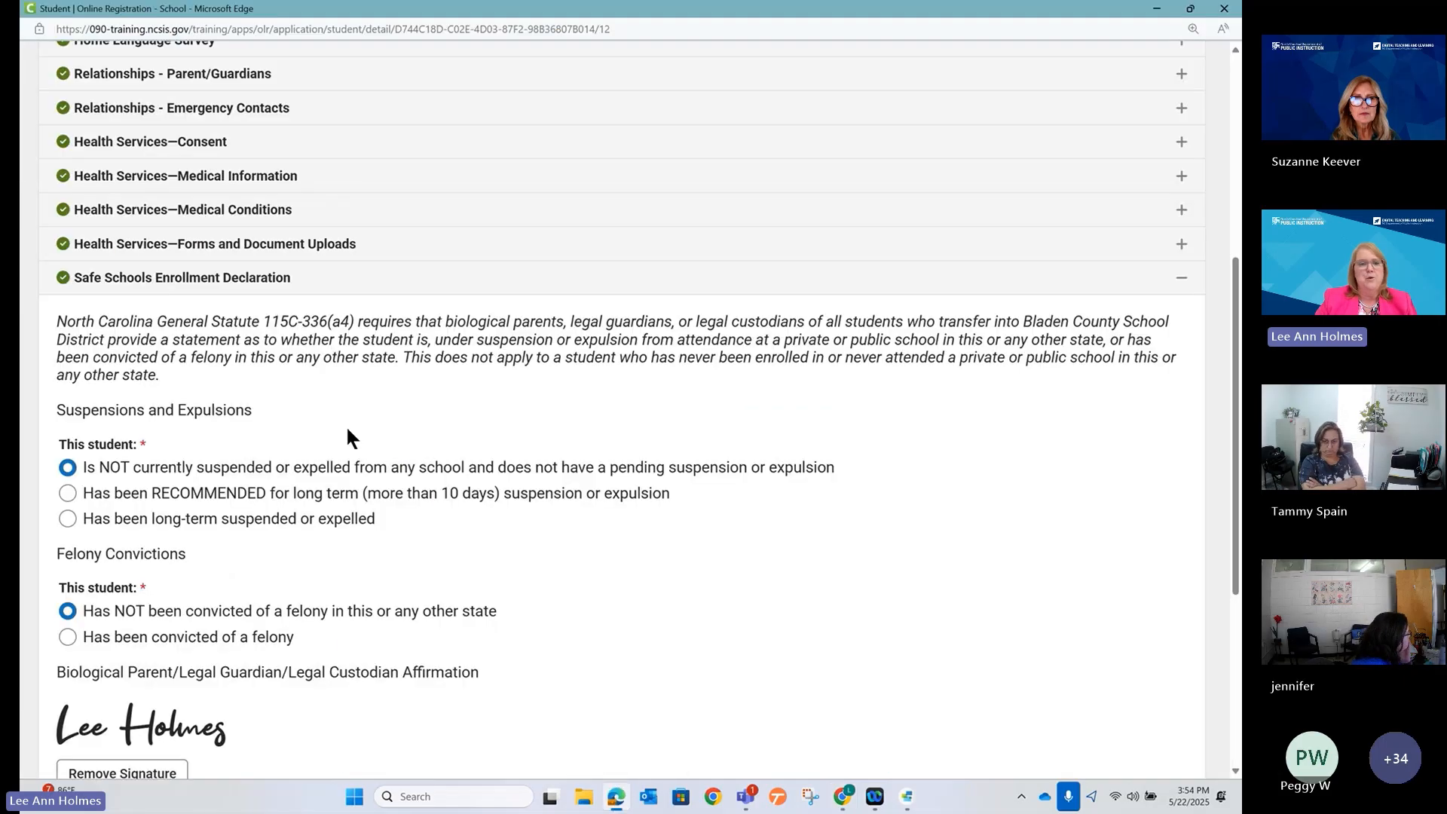
{"action": "scroll", "coordinate": [334, 417], "scroll_direction": "up", "scroll_amount": 4}
{"action": "scroll", "coordinate": [334, 417], "scroll_direction": "down", "scroll_amount": 8}
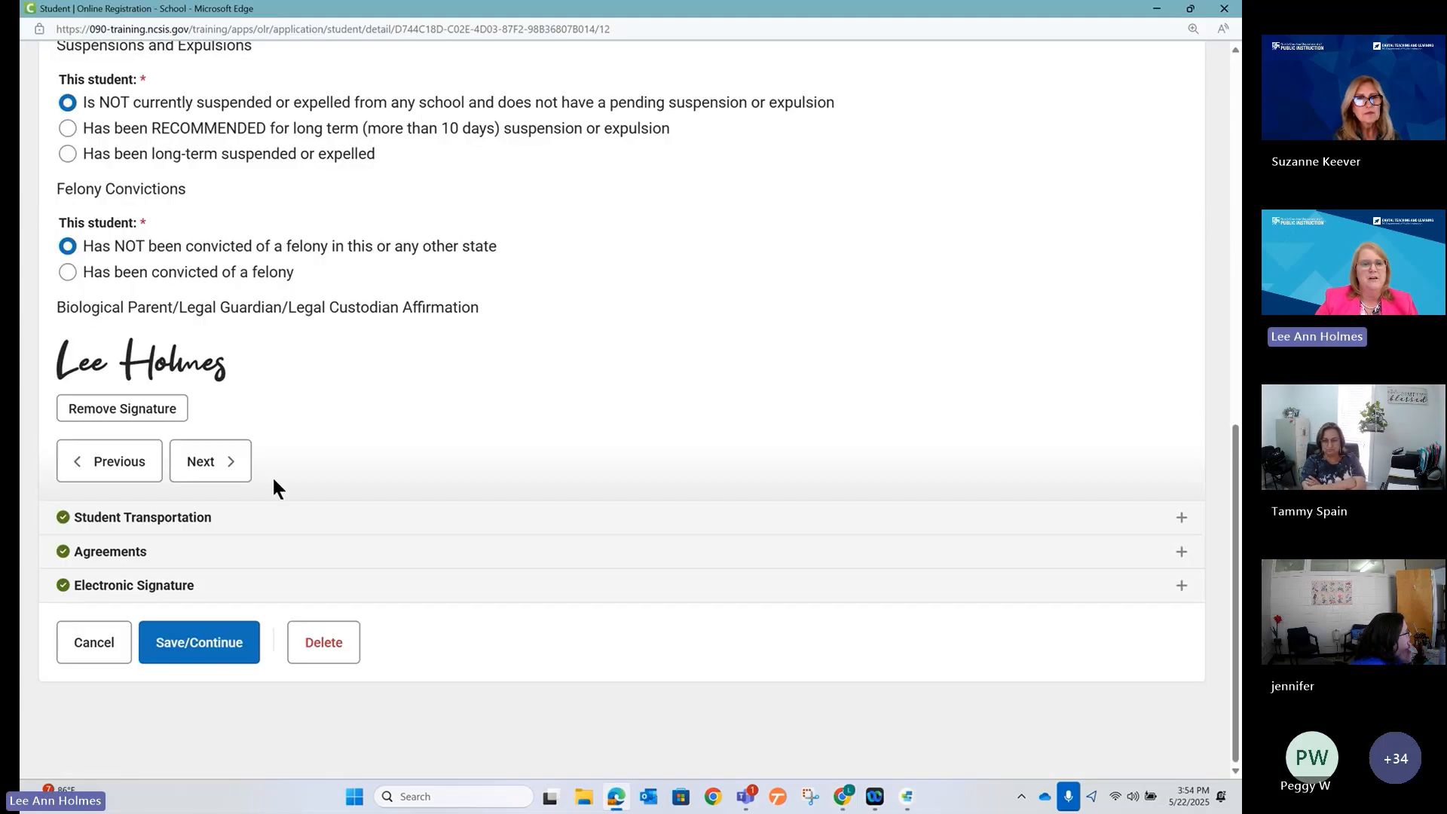
{"action": "left_click", "coordinate": [202, 519]}
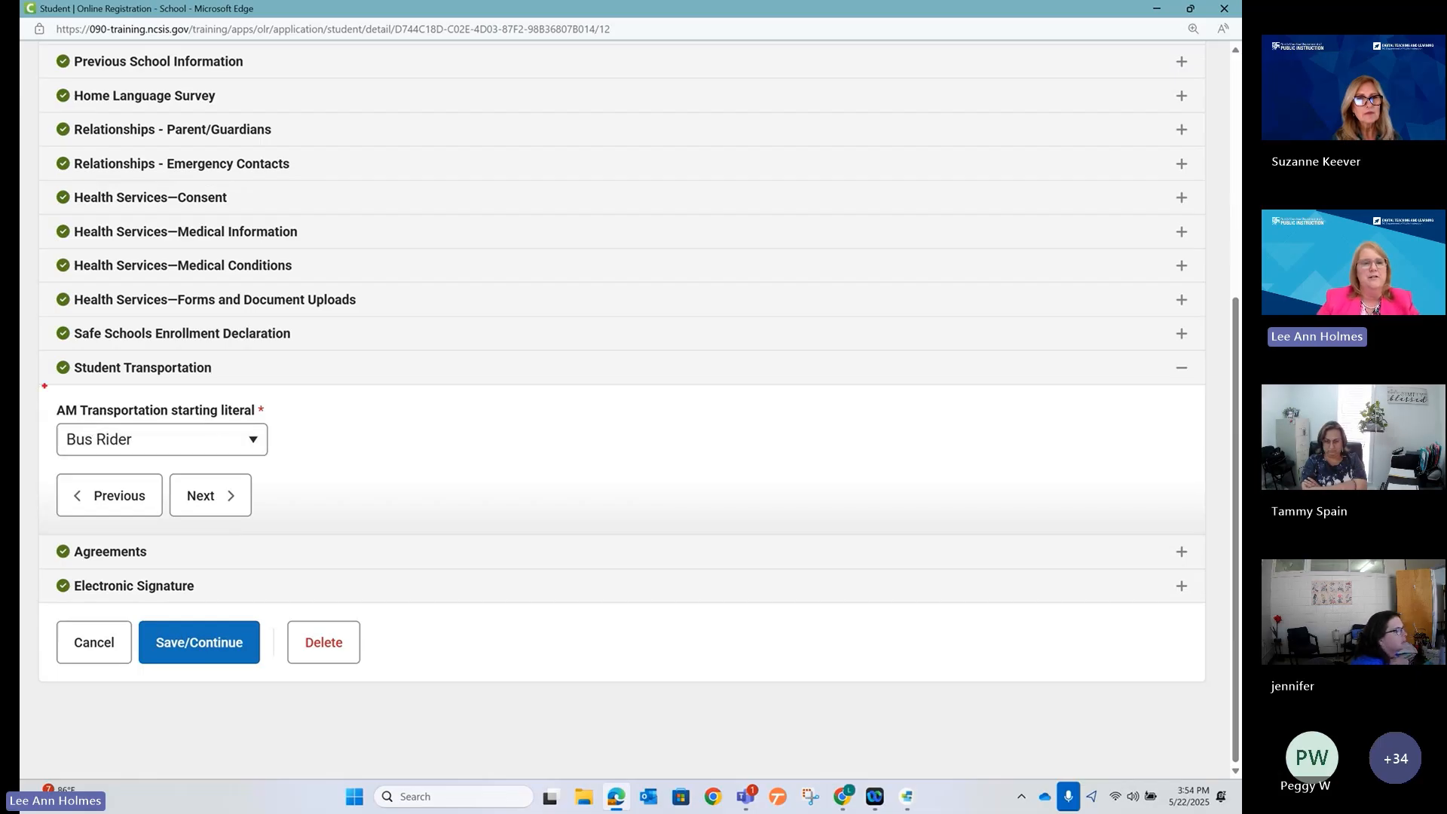
{"action": "left_click_drag", "start_coordinate": [44, 392], "coordinate": [269, 423]}
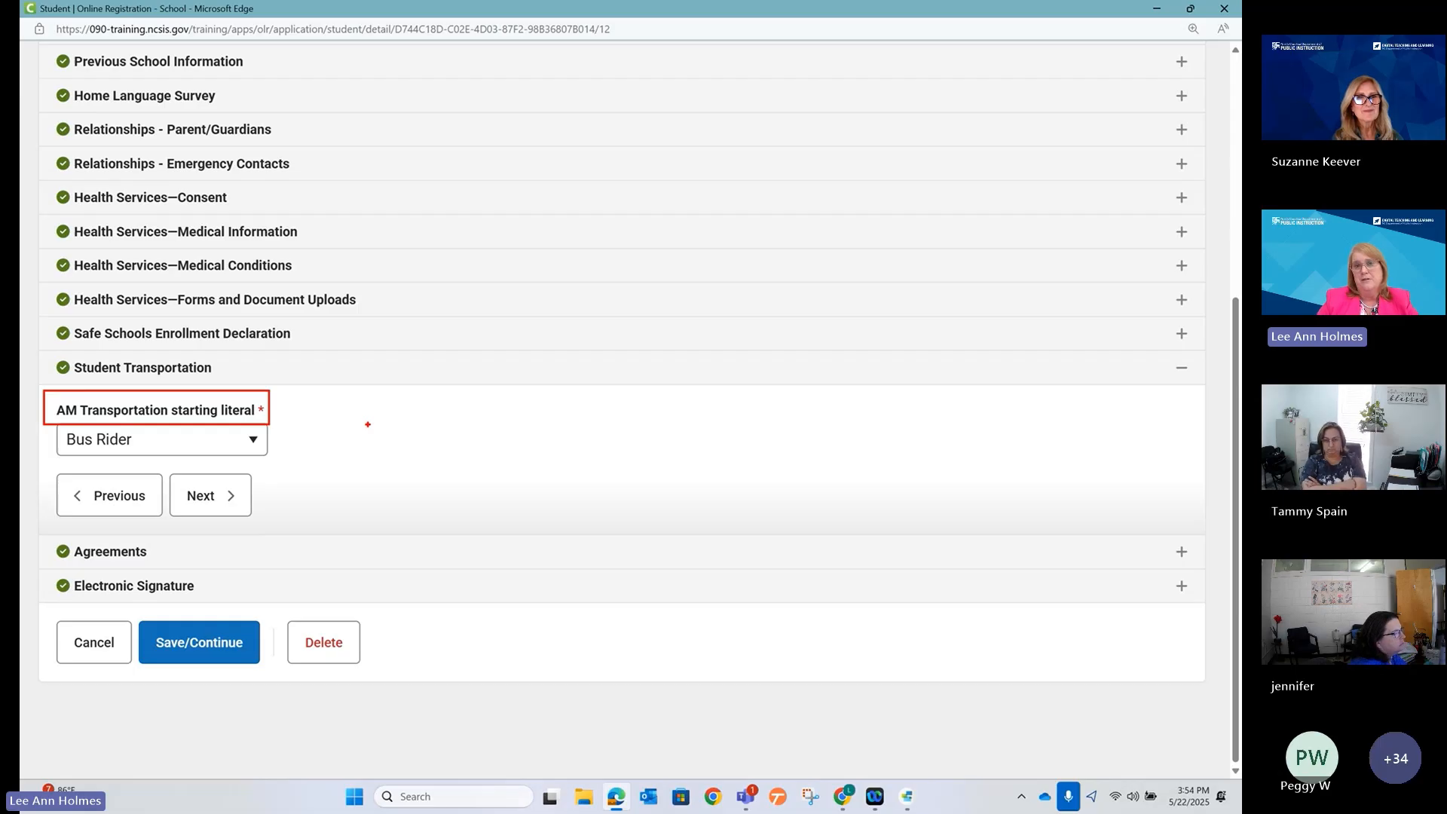
{"action": "left_click", "coordinate": [1158, 11]}
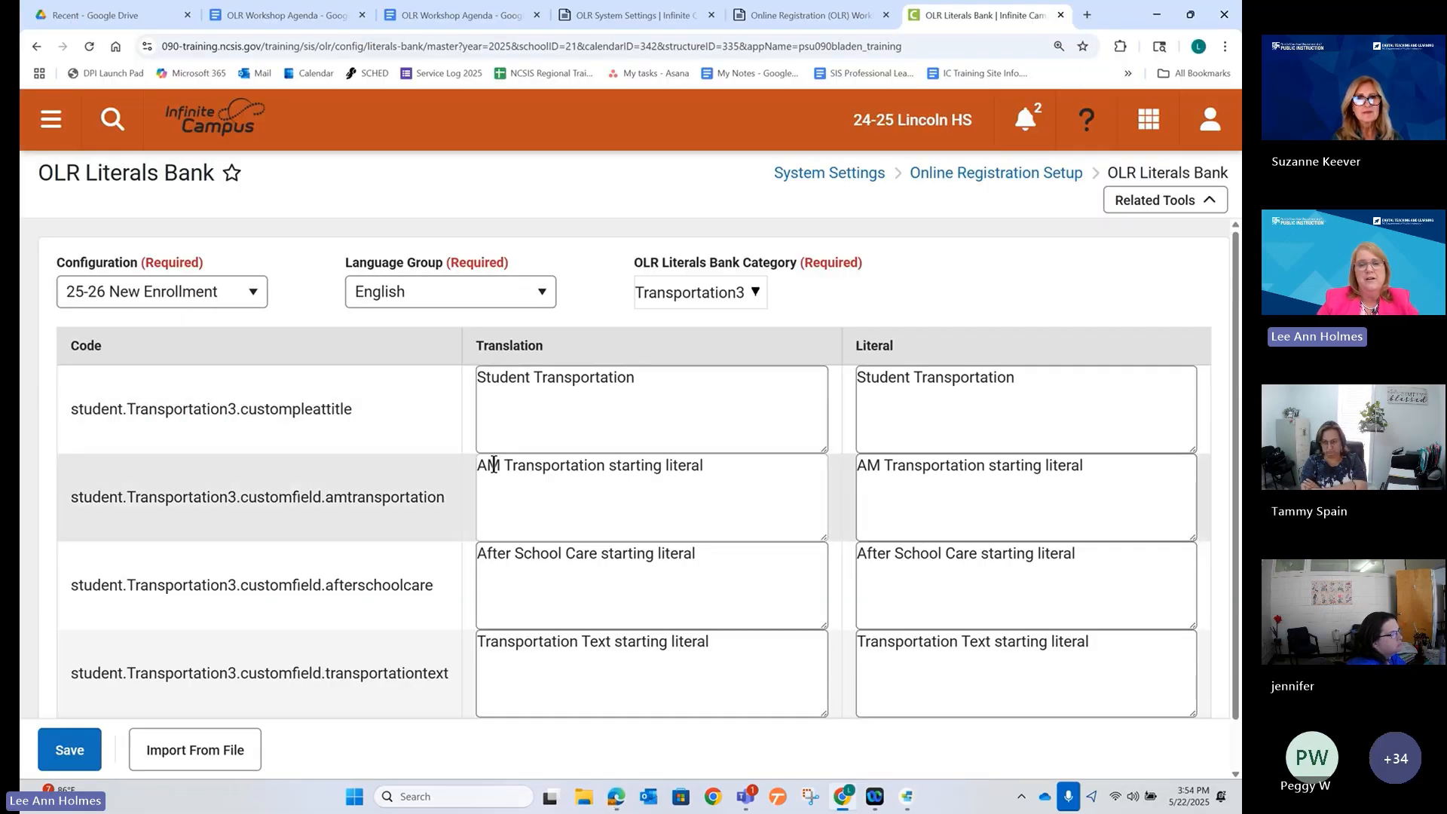
Set the AM Transportation translation and literal to 'Does your student need AM Transportation?'.
{"action": "left_click_drag", "start_coordinate": [480, 466], "coordinate": [727, 452]}
{"action": "type", "text": "D"}
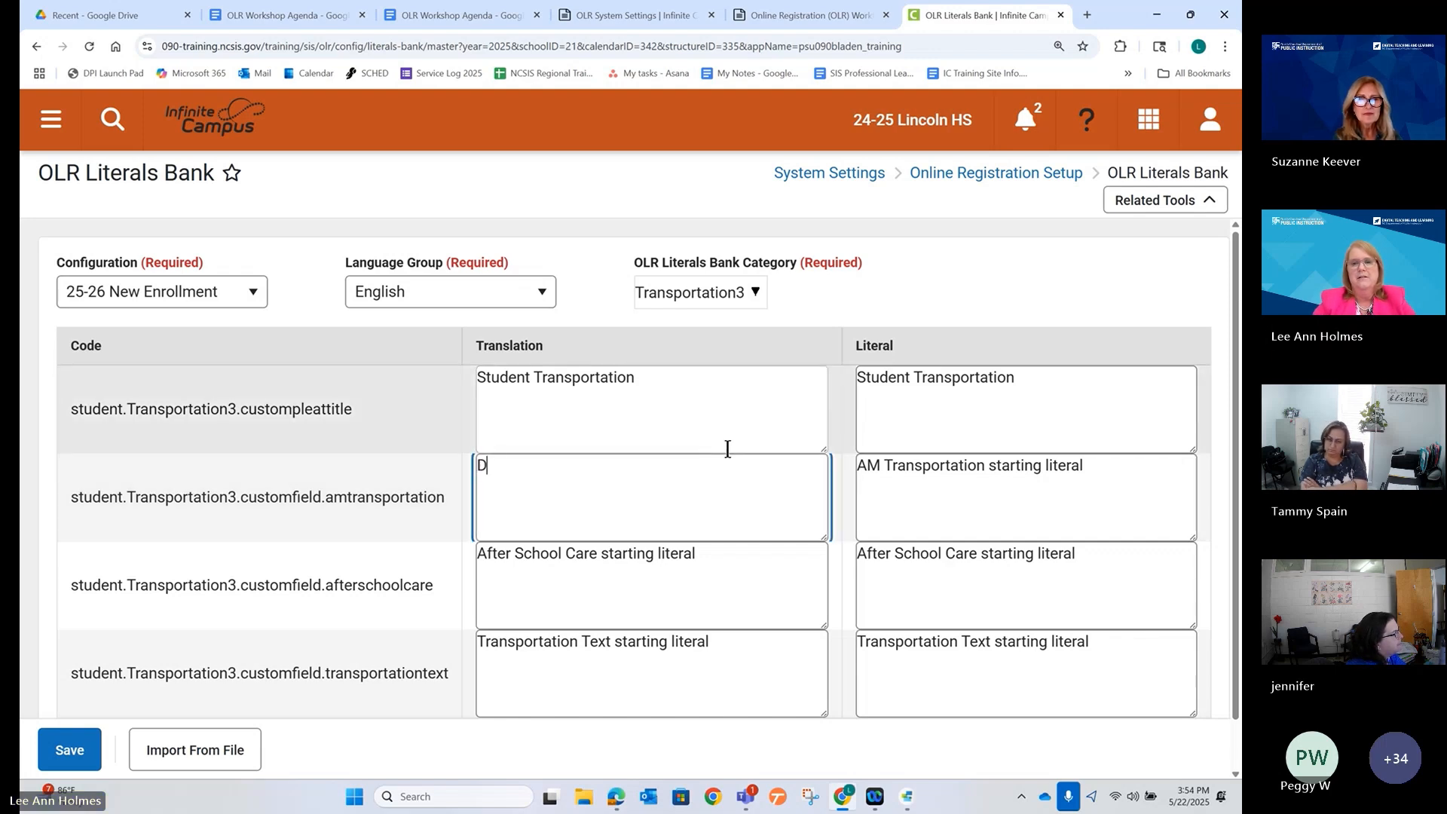
{"action": "type", "text": "oes your studen"}
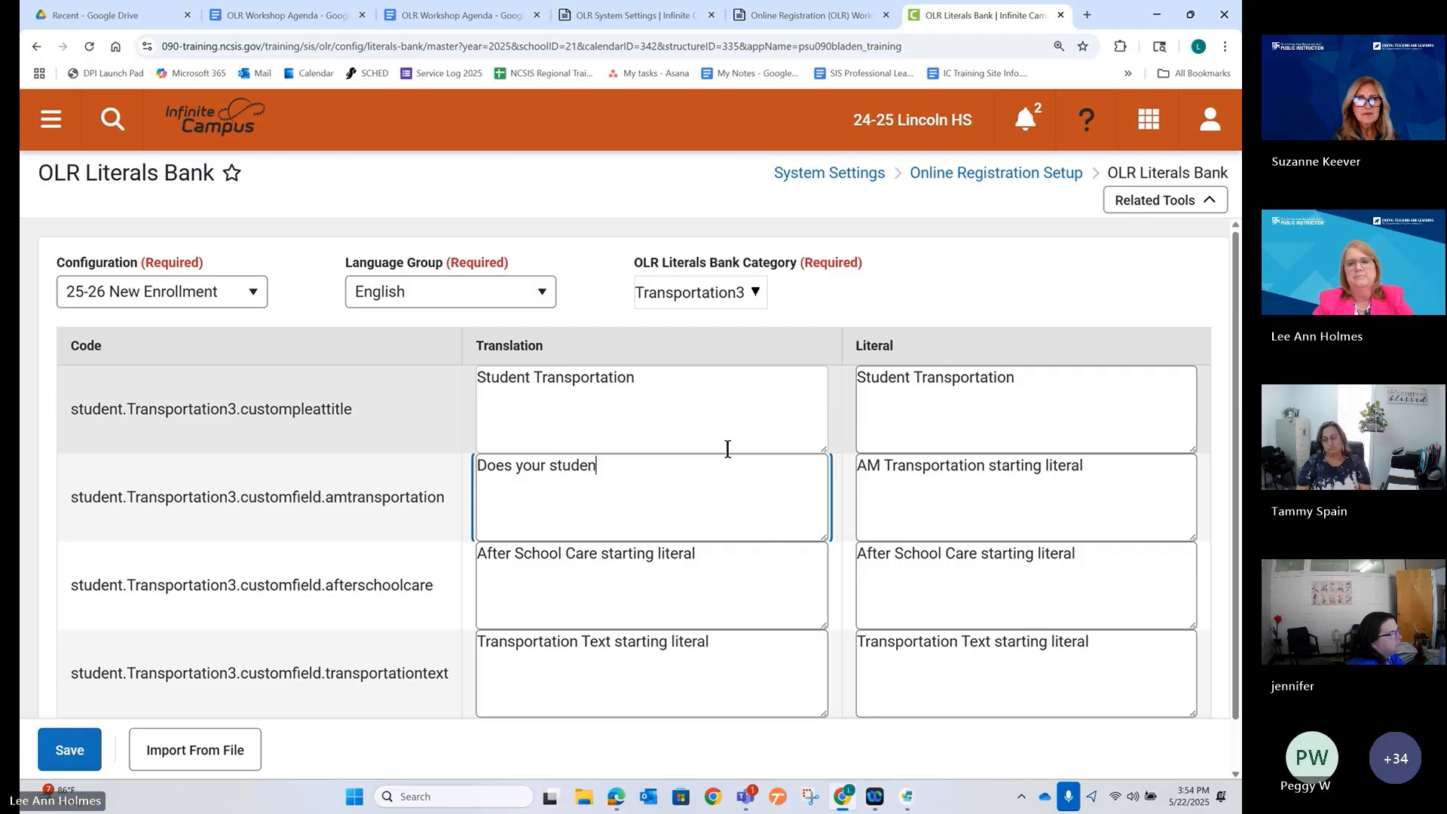
{"action": "type", "text": "t need AM"}
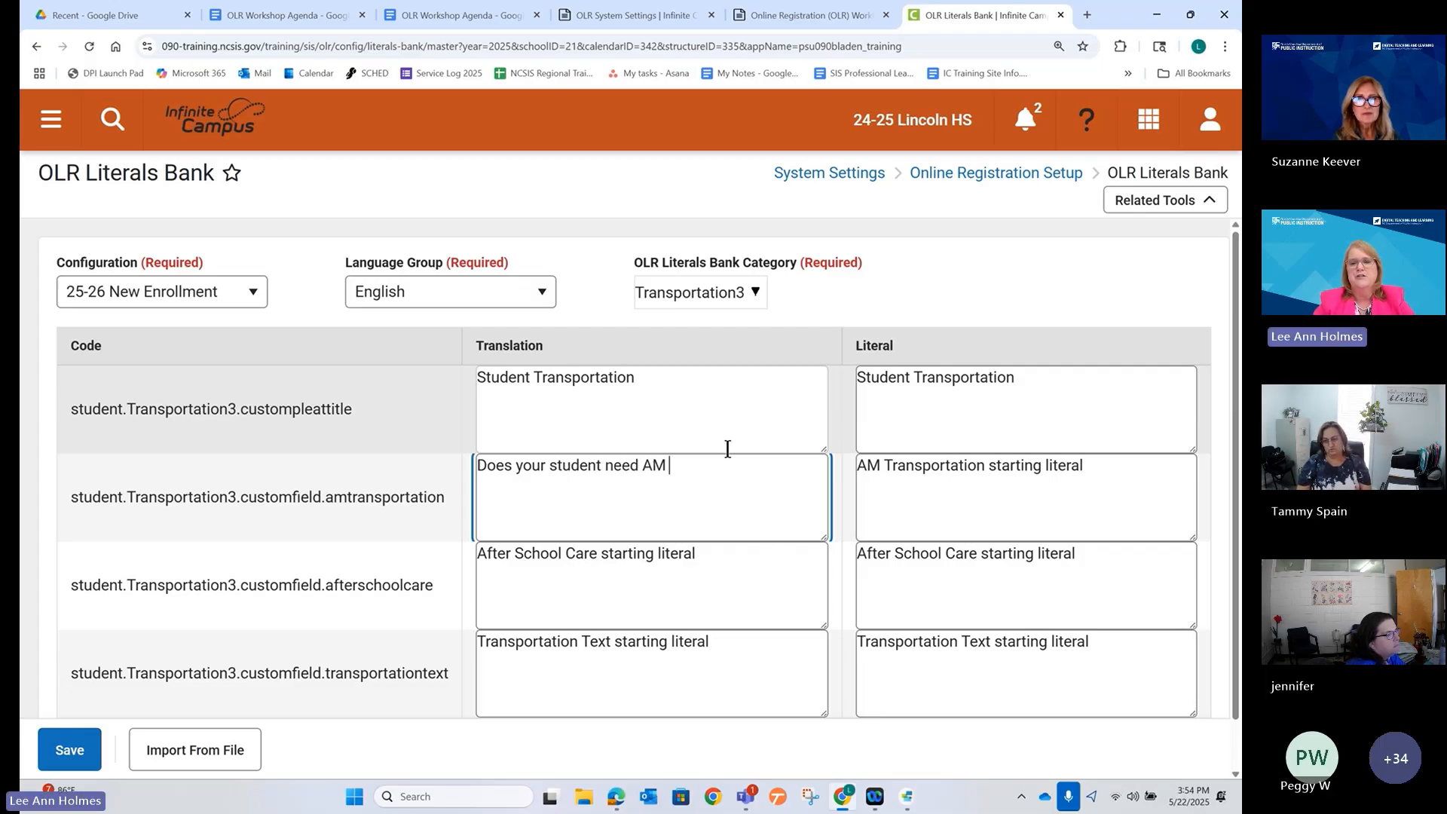
{"action": "type", "text": " Transpor"}
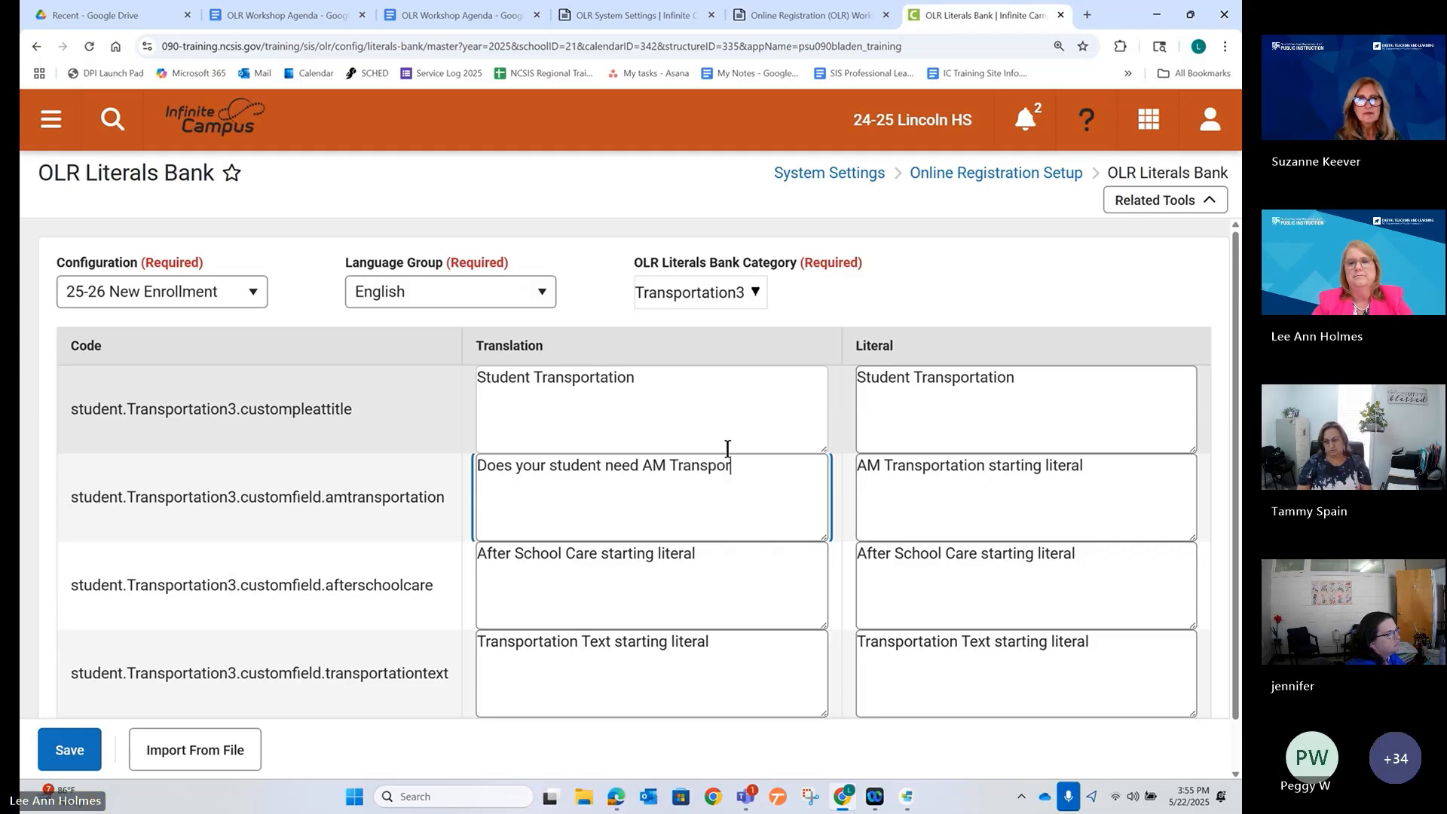
{"action": "type", "text": "tation?"}
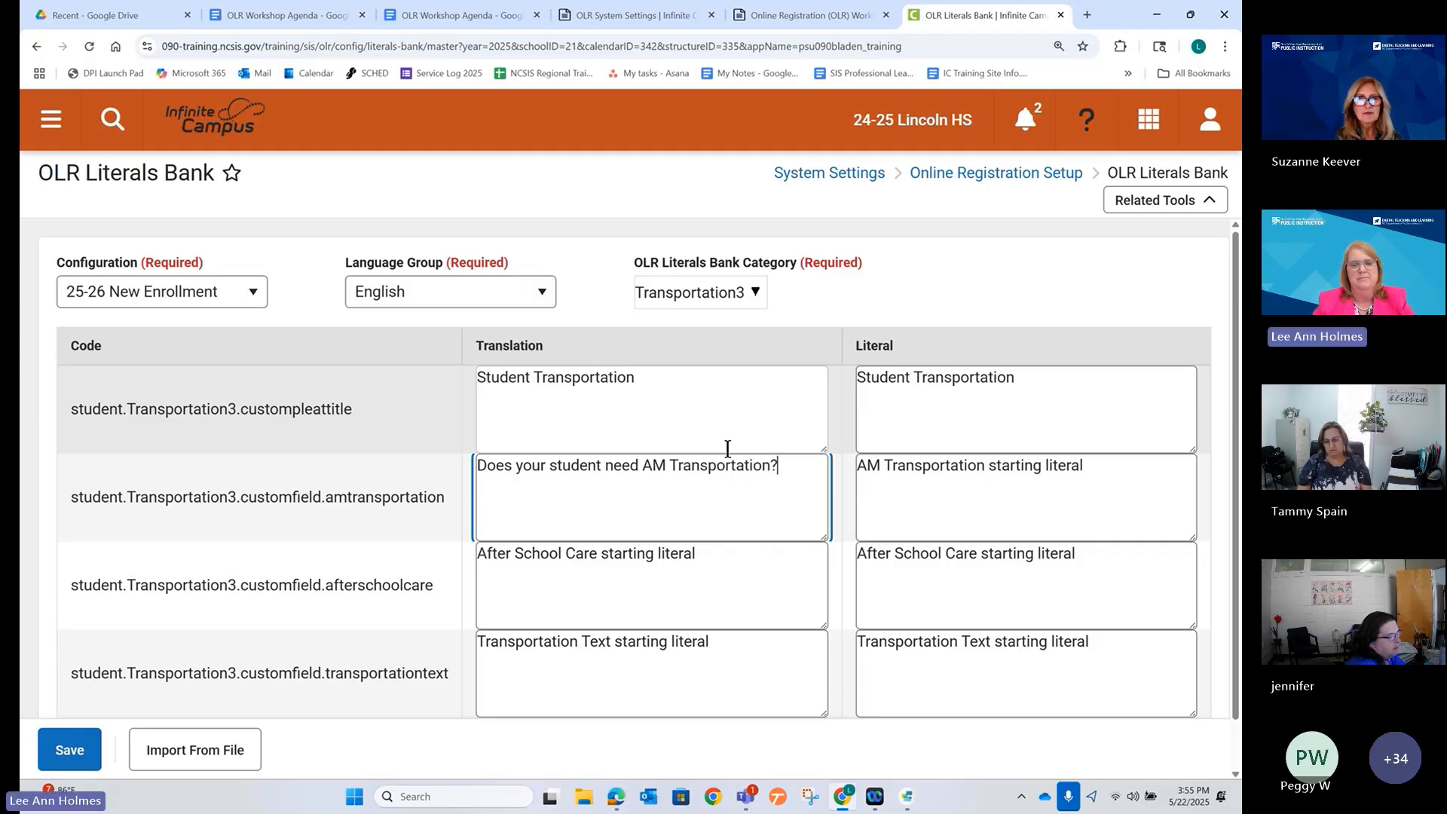
{"action": "triple_click", "coordinate": [727, 453]}
{"action": "key", "text": "ctrl+c"}
{"action": "double_click", "coordinate": [909, 469]}
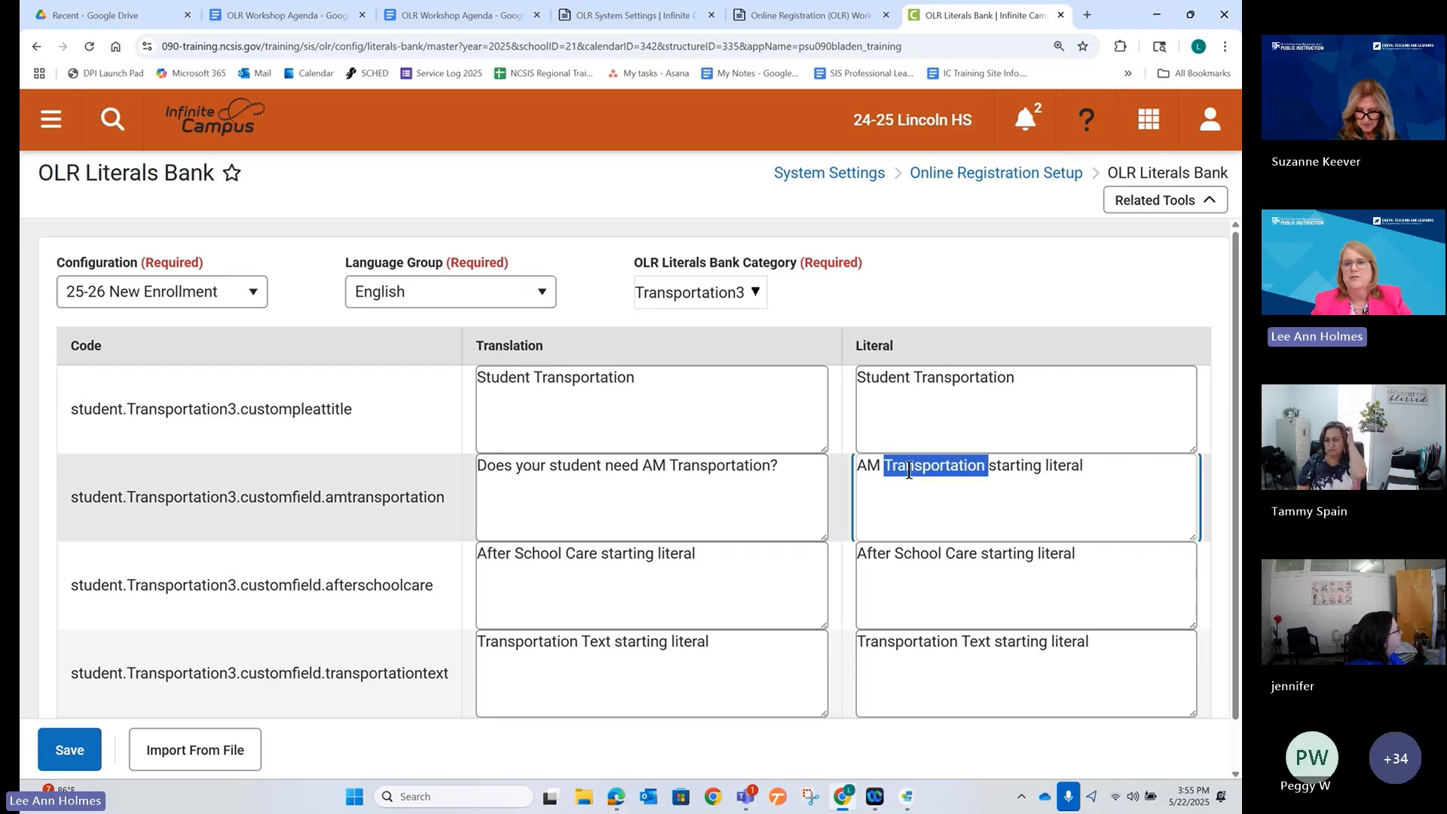
{"action": "triple_click", "coordinate": [909, 469]}
{"action": "key", "text": "ctrl+v"}
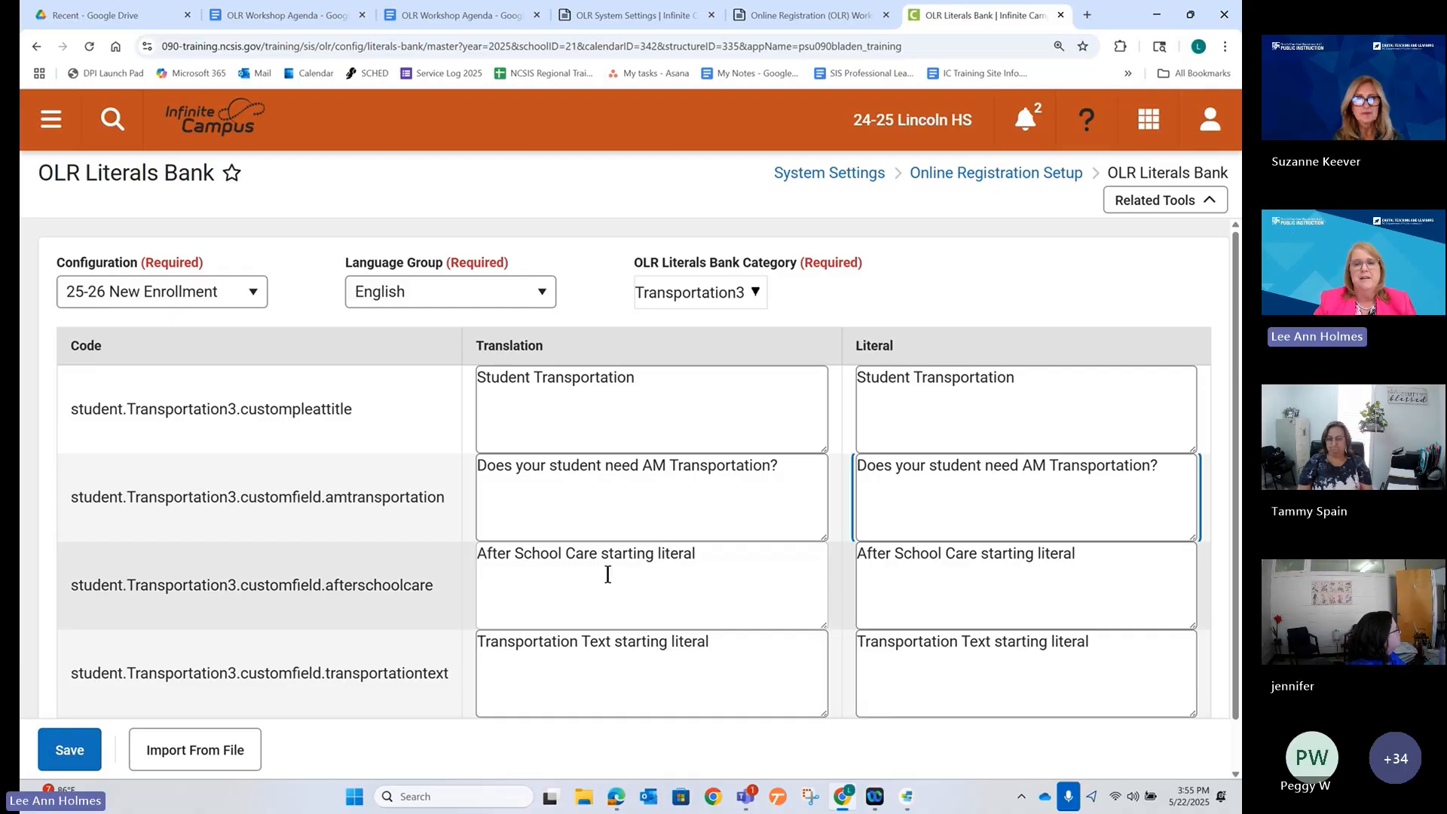
Make the After School Care literal match its edited translation.
{"action": "left_click", "coordinate": [704, 558]}
{"action": "key", "text": "BackSpace"}
{"action": "key", "text": "BackSpace"}
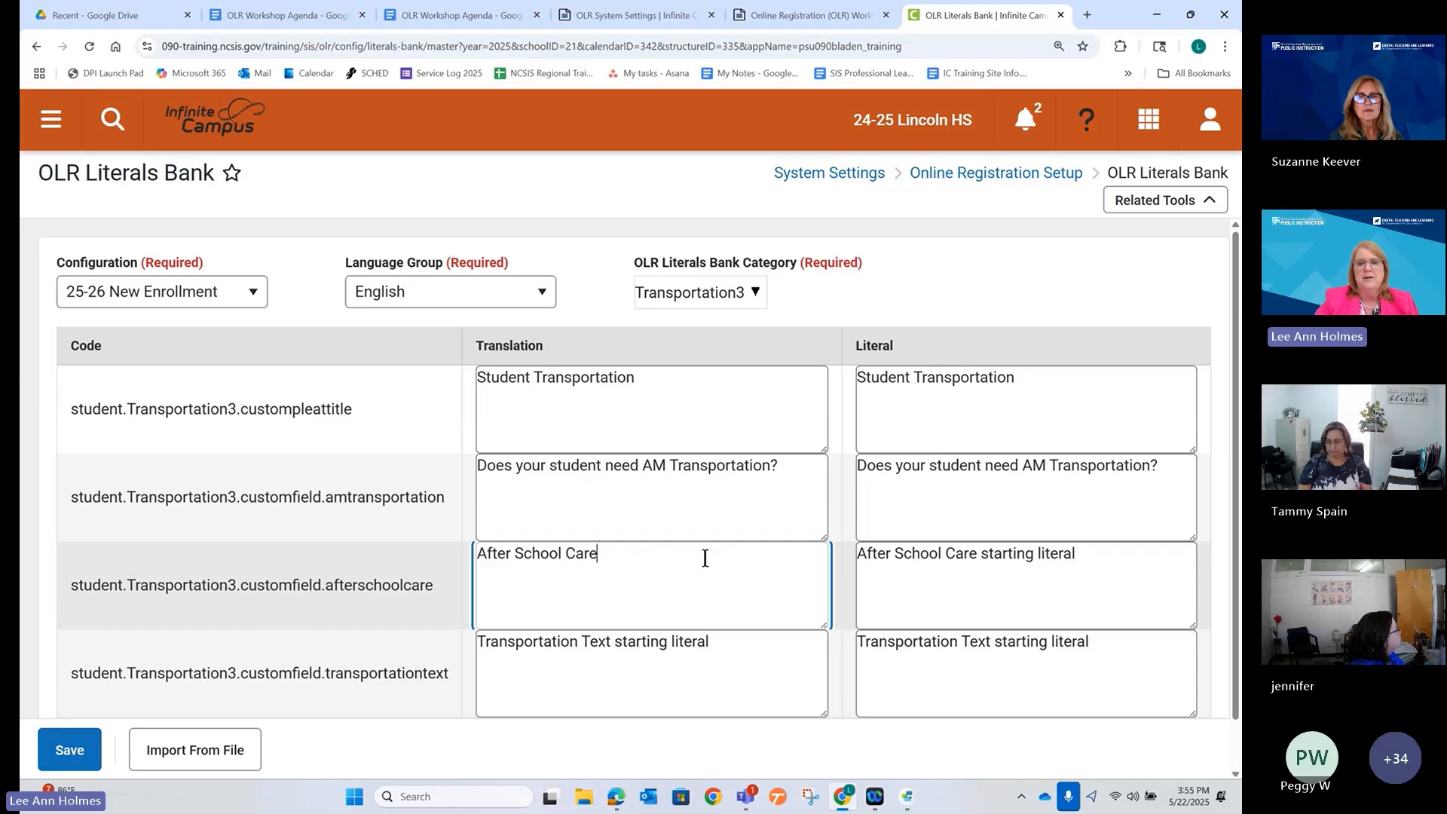
{"action": "left_click", "coordinate": [726, 645]}
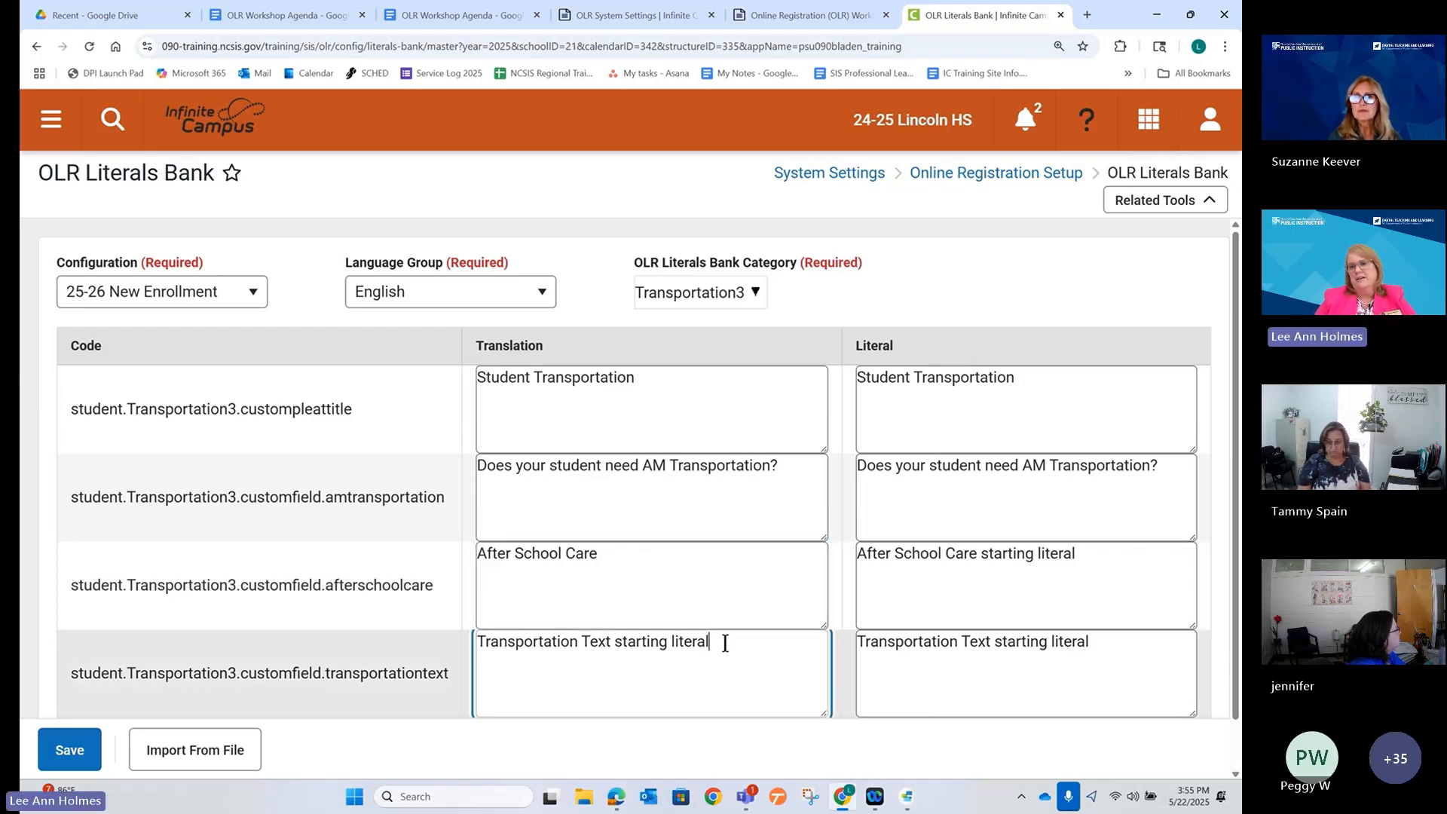
{"action": "scroll", "coordinate": [722, 641], "scroll_direction": "down", "scroll_amount": 1}
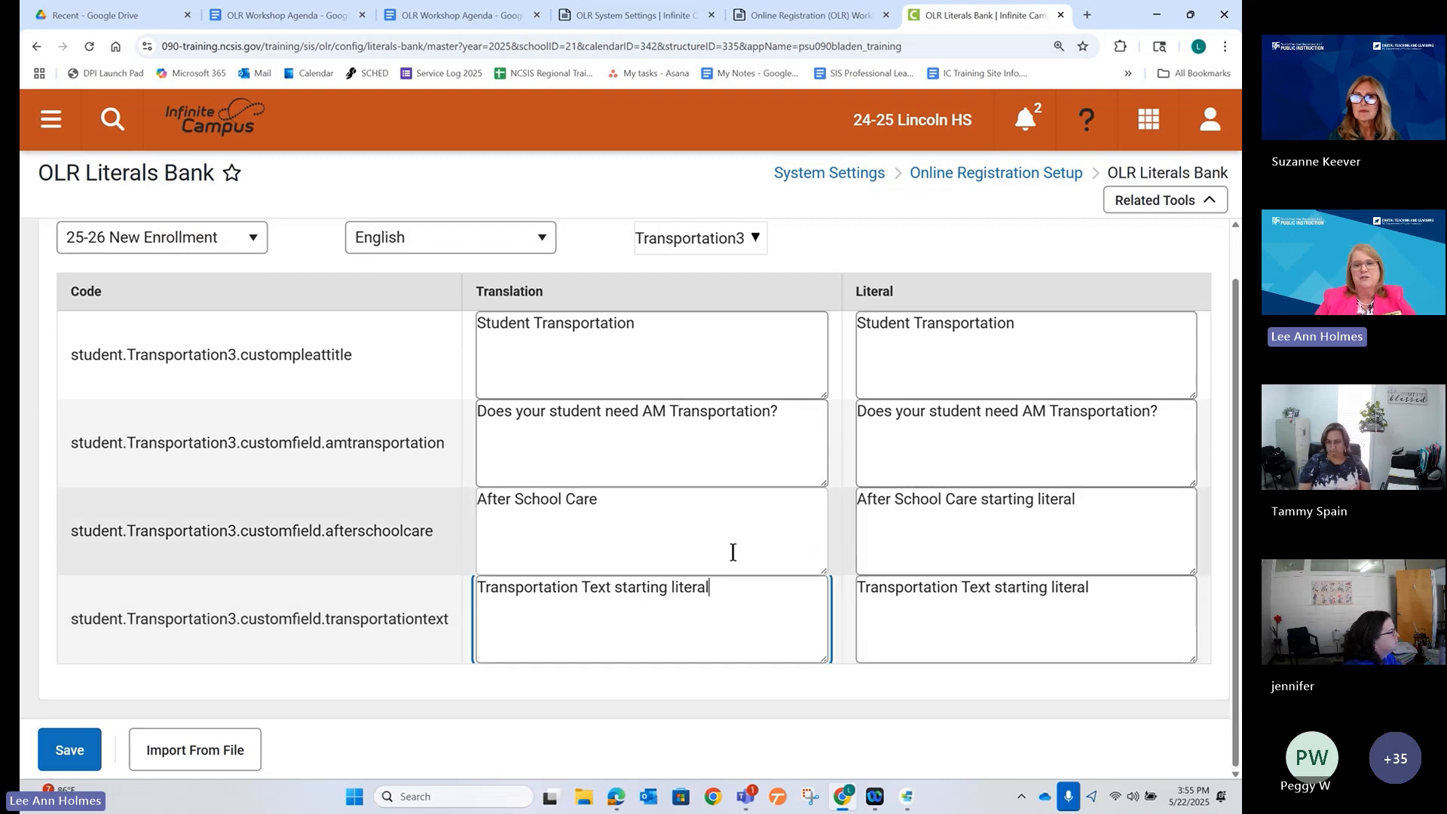
{"action": "left_click", "coordinate": [680, 524]}
{"action": "key", "text": "ctrl+a"}
{"action": "key", "text": "ctrl+c"}
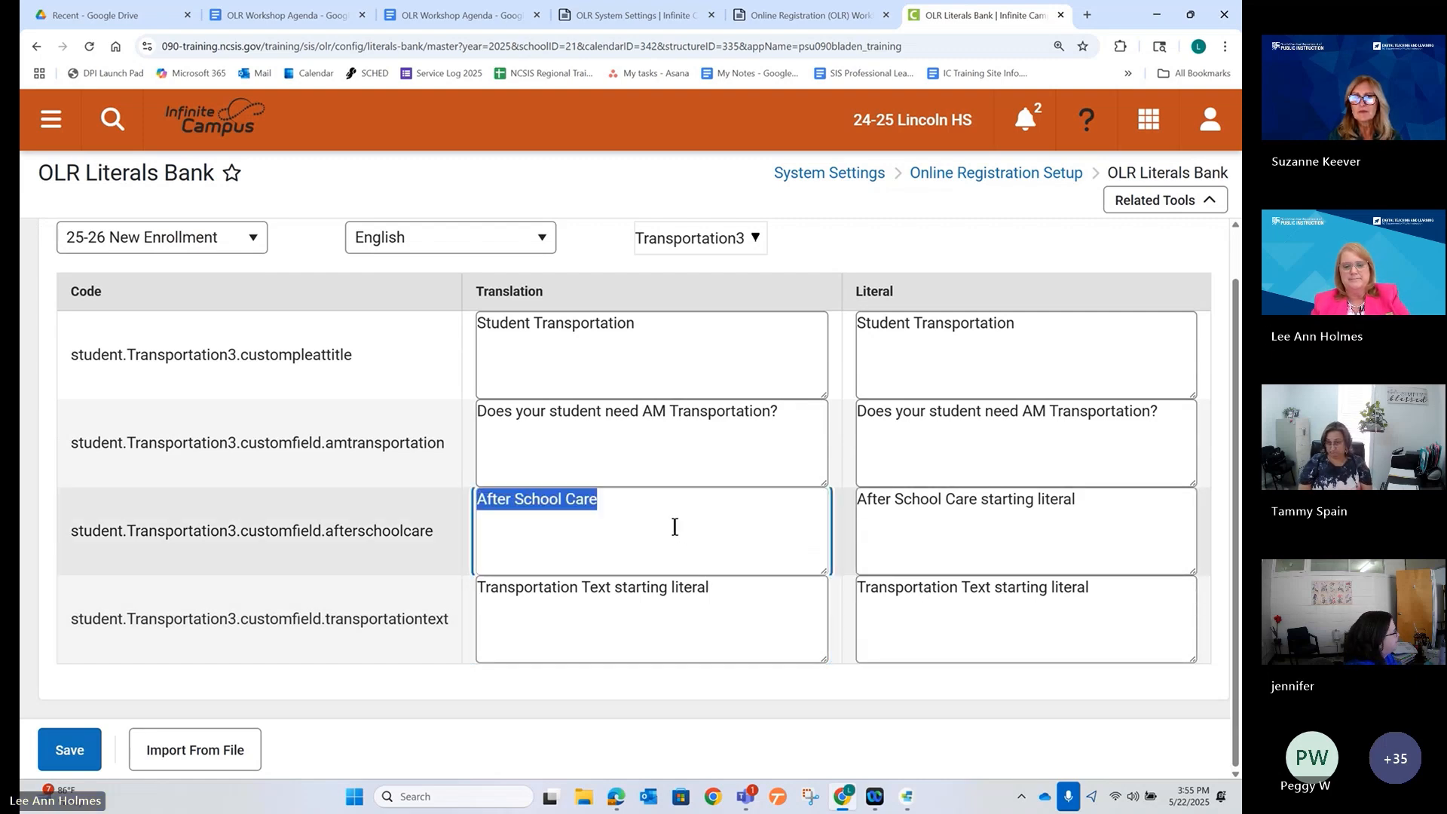
{"action": "left_click", "coordinate": [889, 523]}
{"action": "key", "text": "ctrl+a"}
{"action": "key", "text": "ctrl+v"}
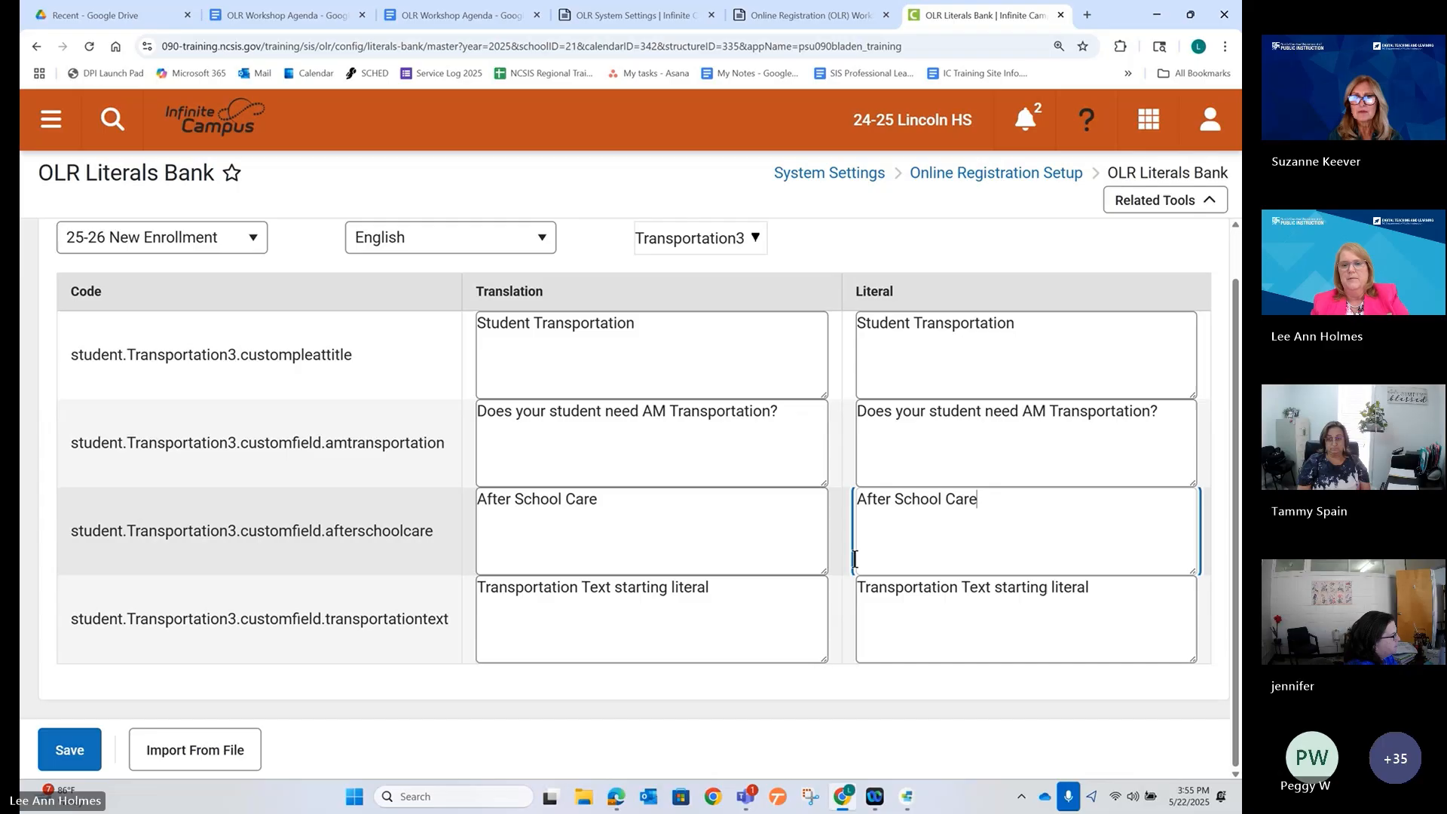
Set the Transportation Text translation and literal to 'Please complete the information for your child's transportation needs.' and save.
{"action": "left_click", "coordinate": [581, 588]}
{"action": "double_click", "coordinate": [584, 585]}
{"action": "left_click", "coordinate": [584, 582]}
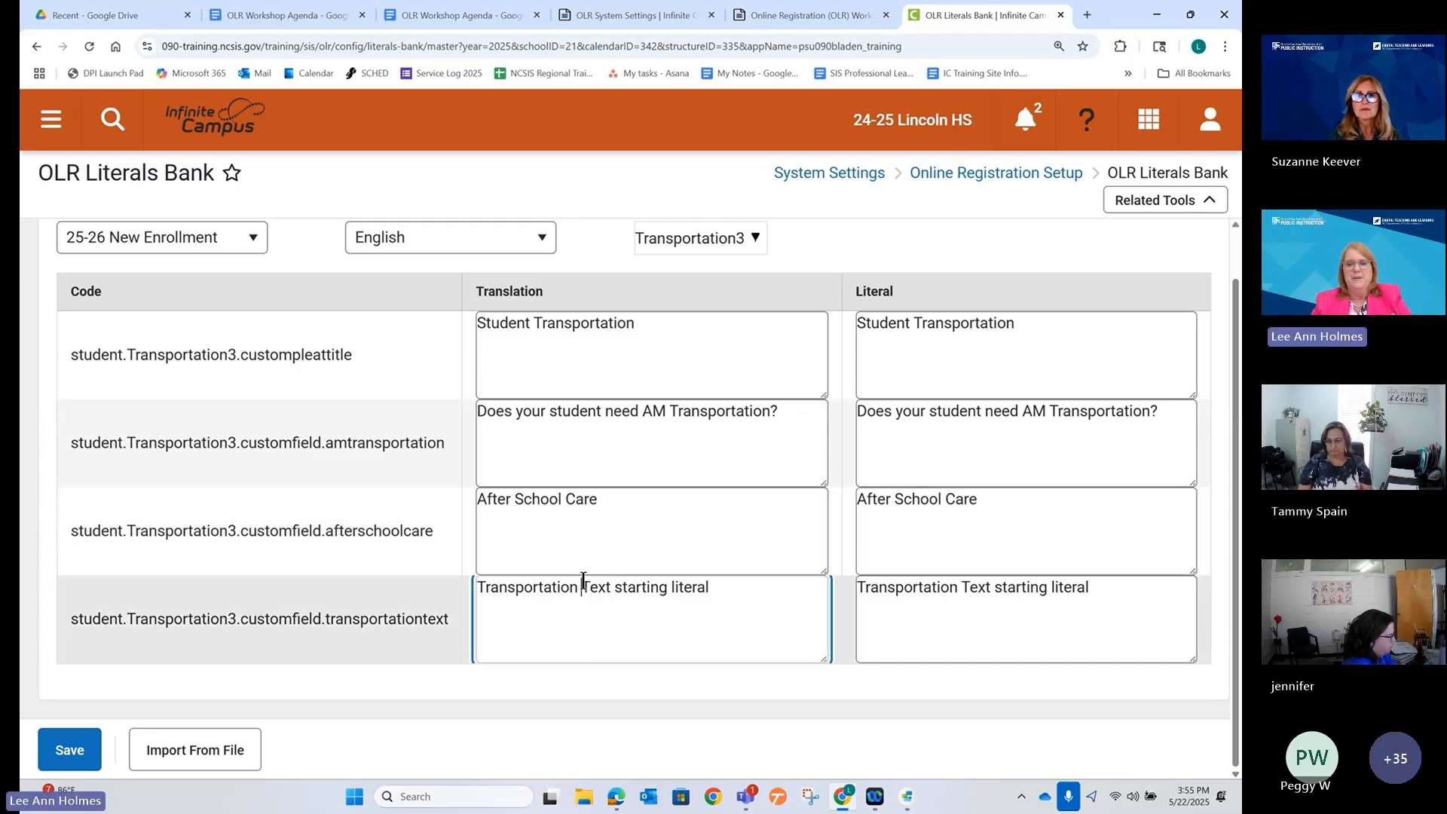
{"action": "double_click", "coordinate": [585, 584]}
{"action": "left_click_drag", "start_coordinate": [742, 591], "coordinate": [455, 598]}
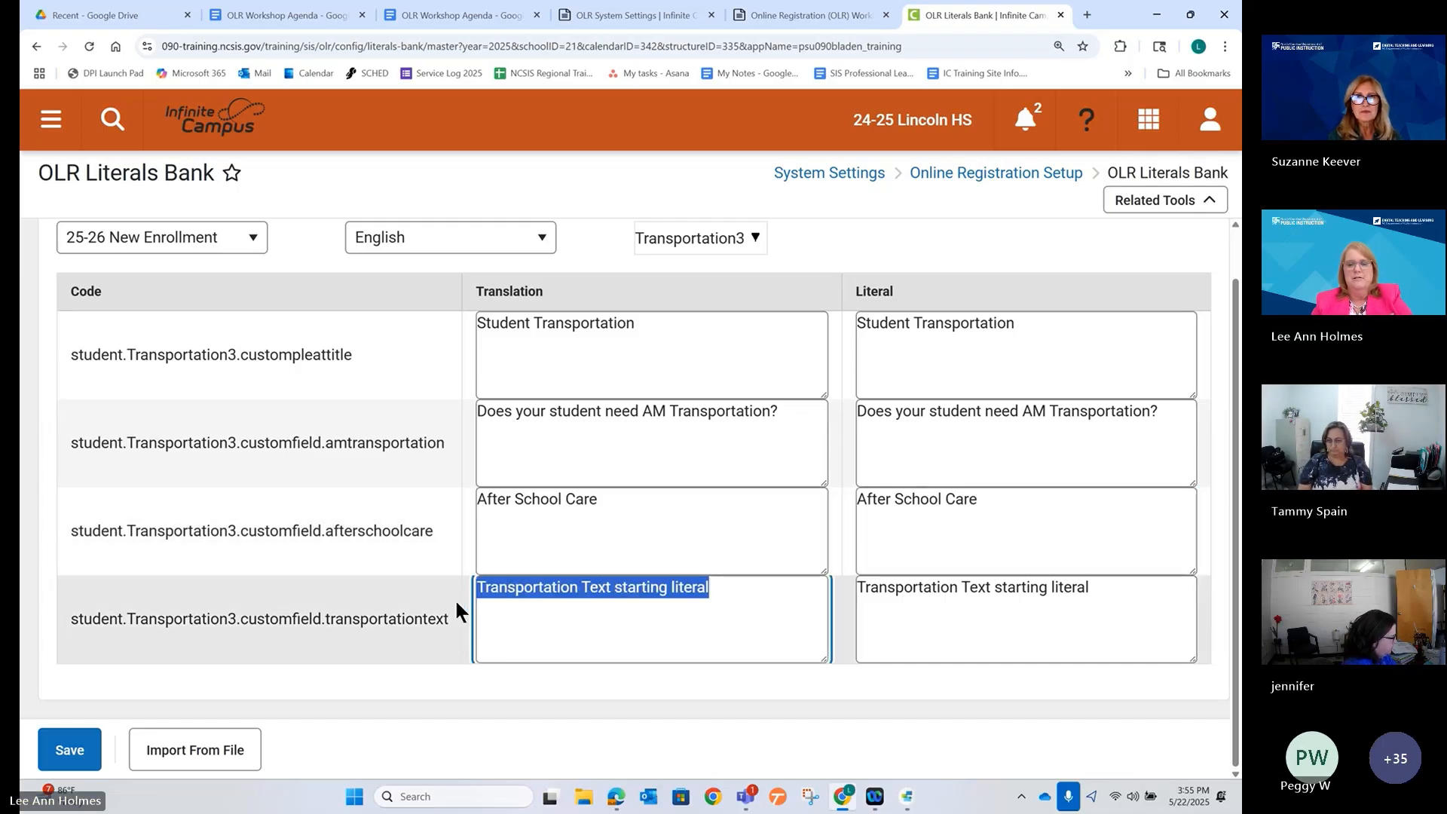
{"action": "type", "text": "Please co"}
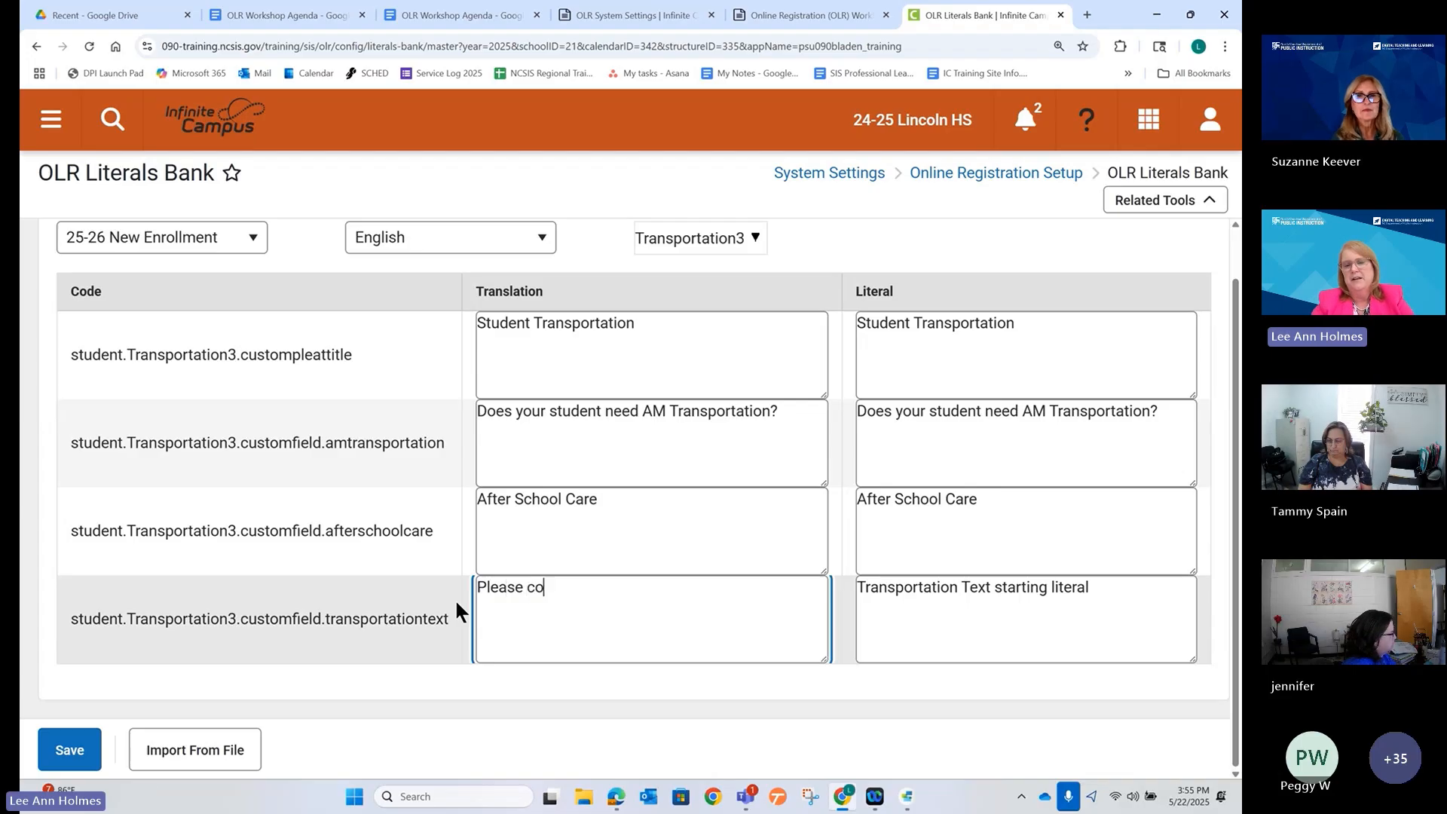
{"action": "type", "text": "mplete the infor"}
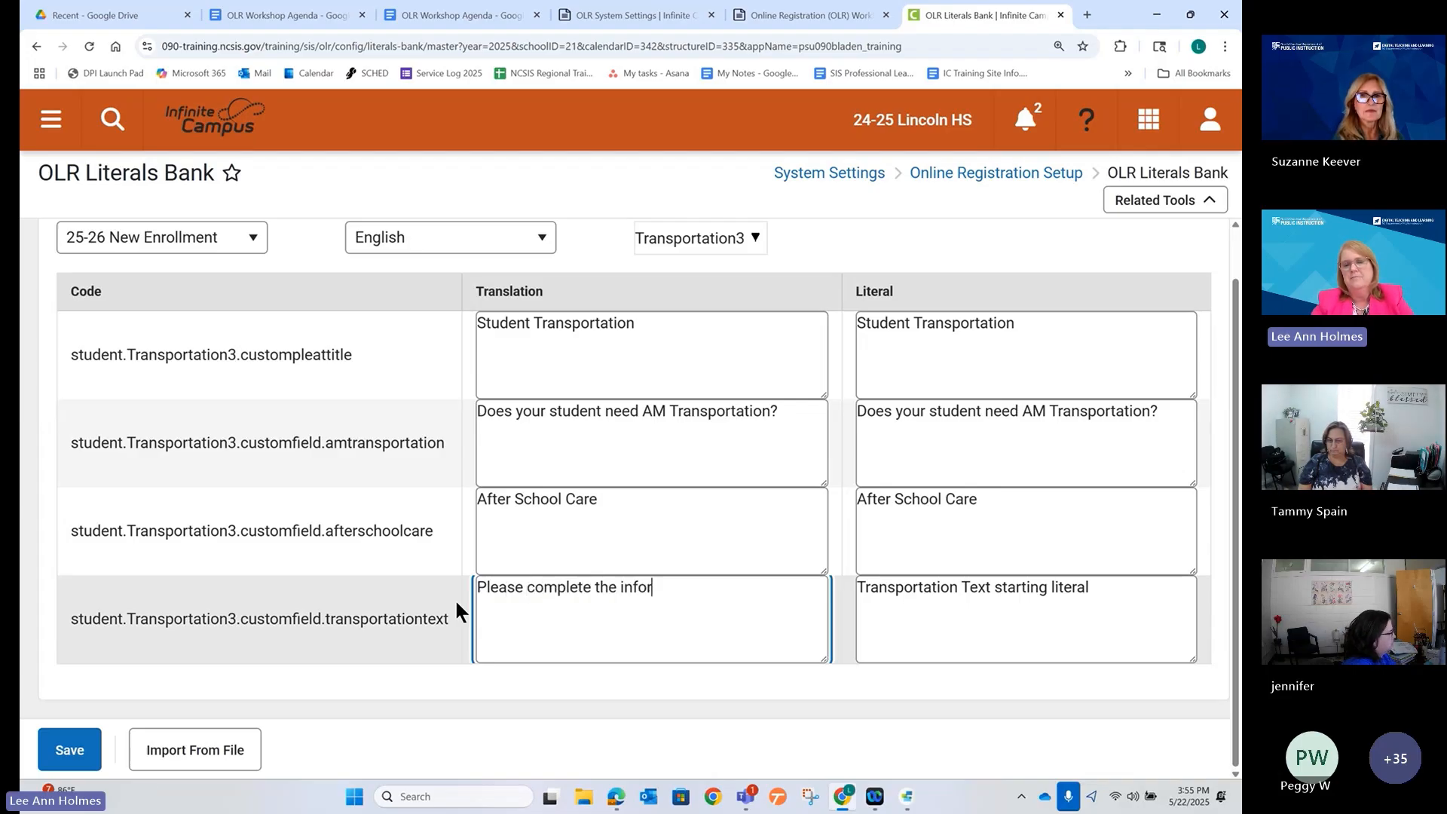
{"action": "type", "text": "mation for your child"}
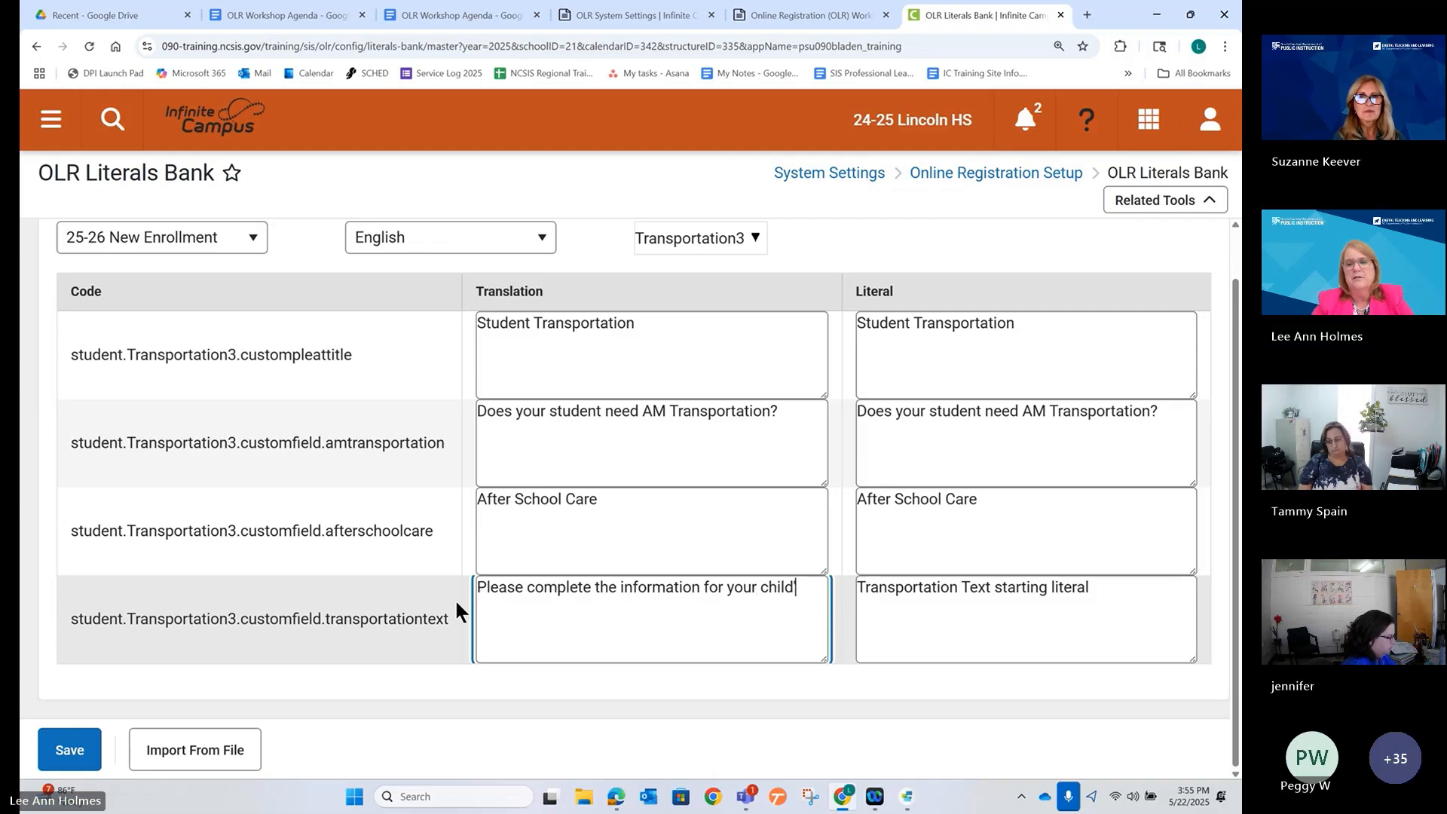
{"action": "type", "text": "'s transp"}
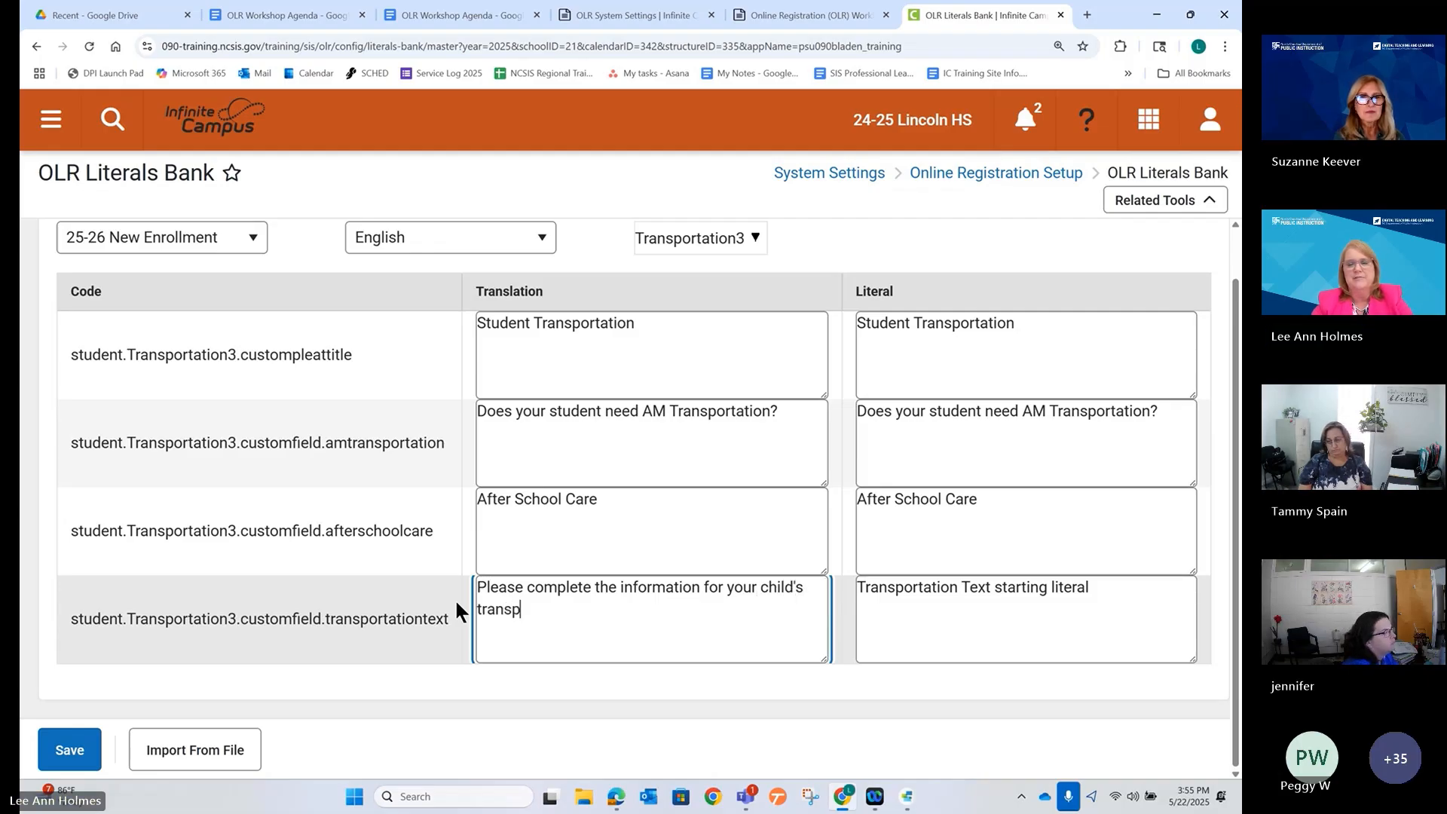
{"action": "type", "text": "ortation needs."}
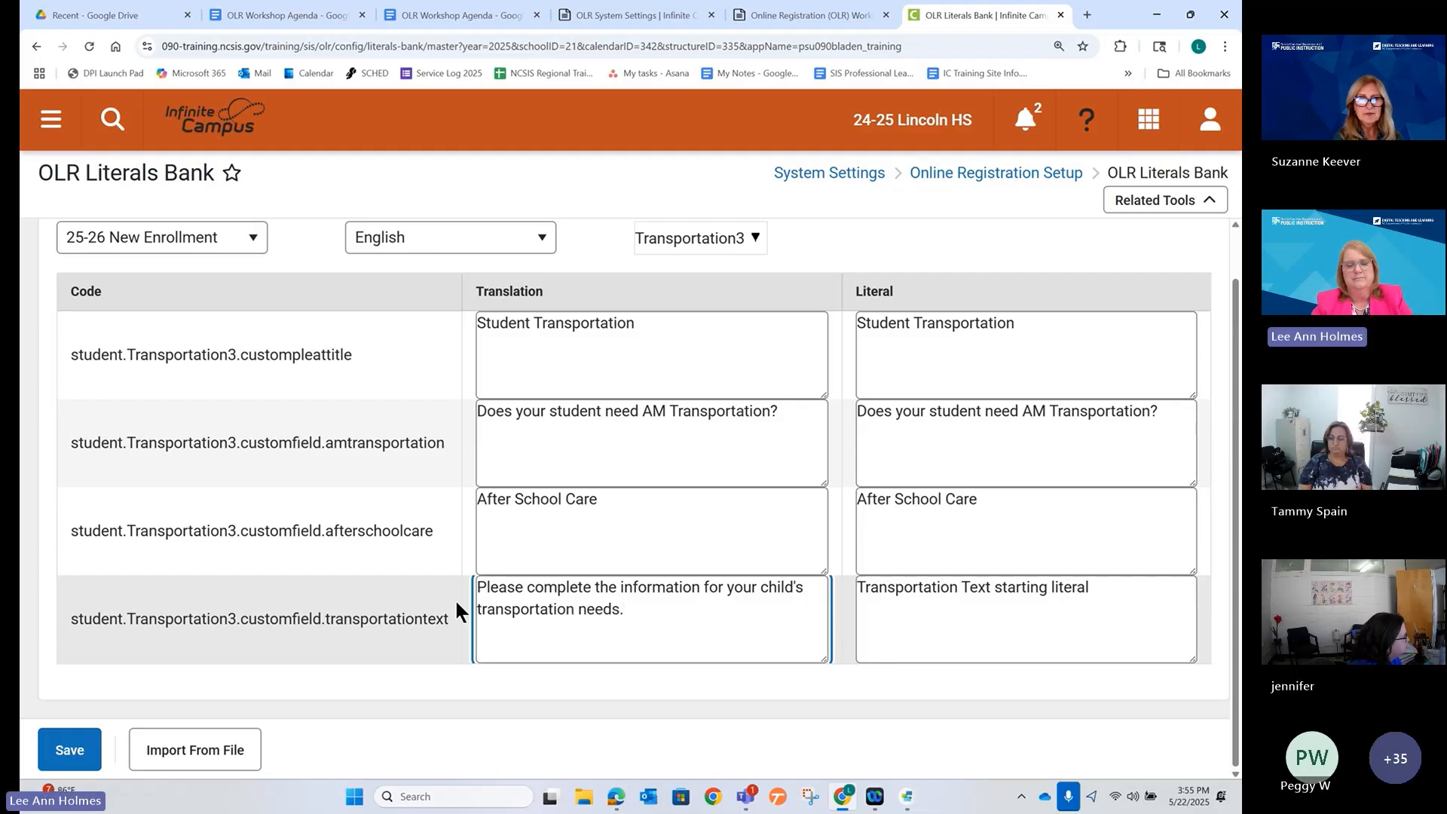
{"action": "key", "text": "ctrl+a"}
{"action": "key", "text": "ctrl+c"}
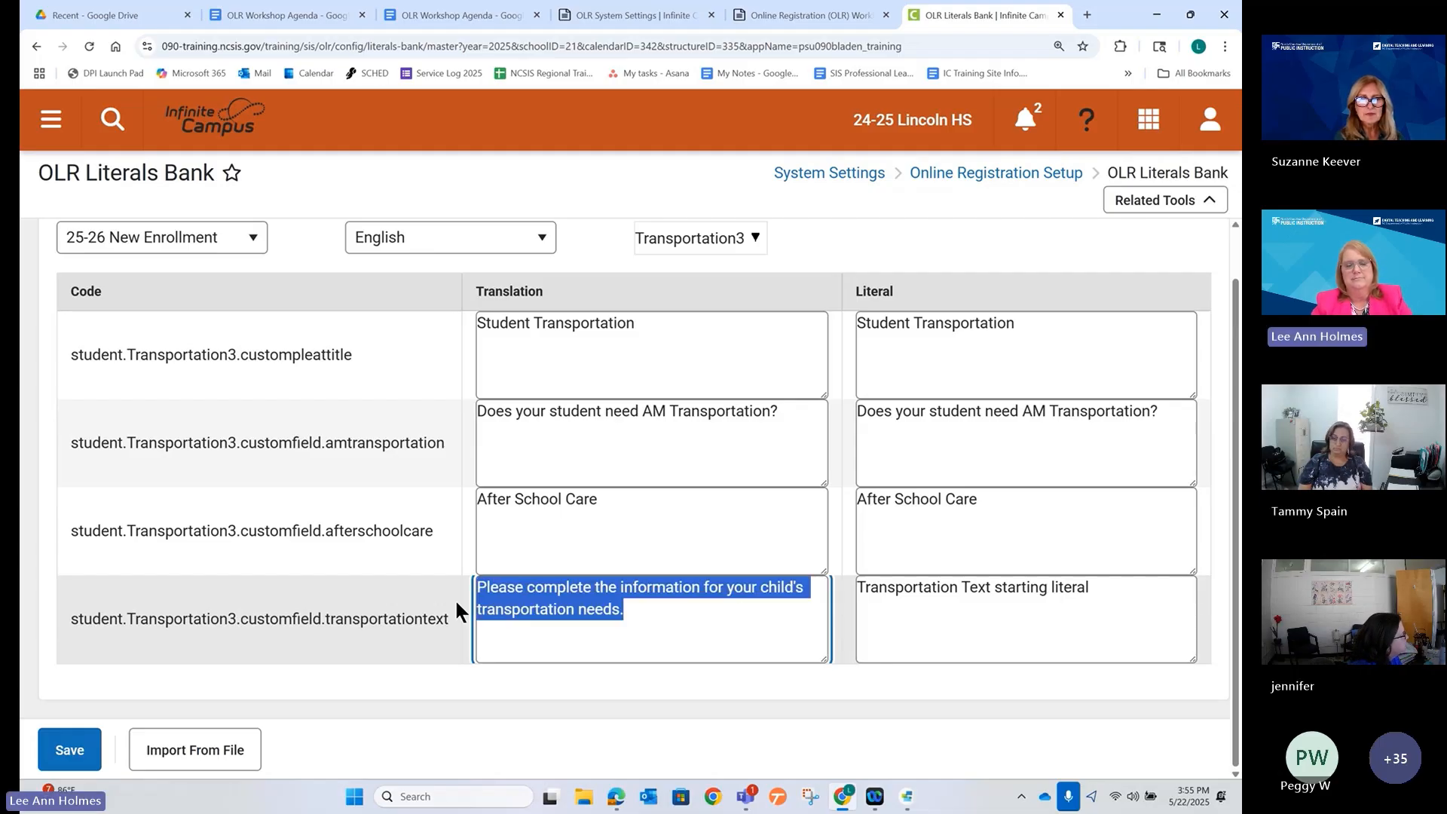
{"action": "left_click", "coordinate": [912, 592]}
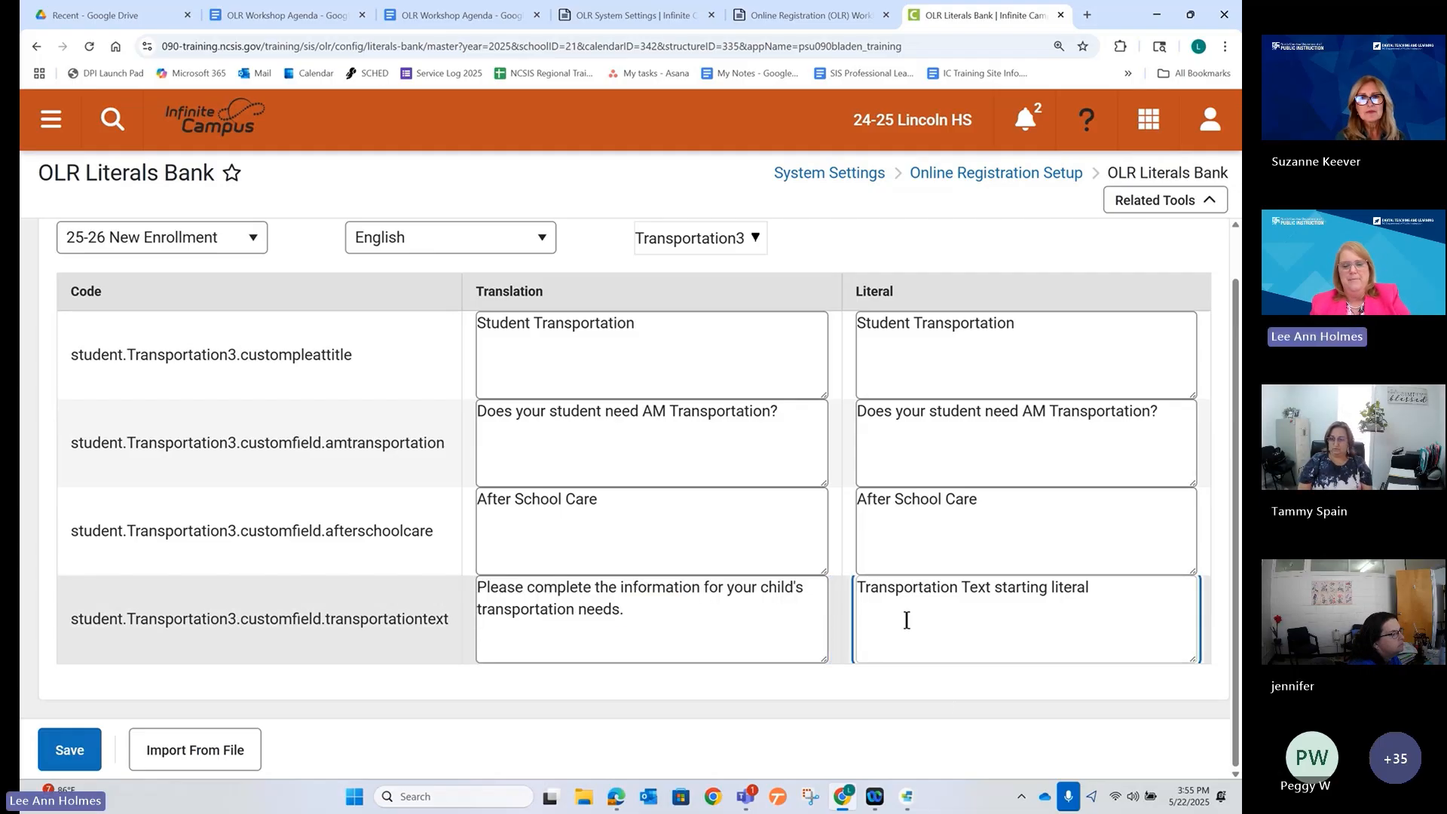
{"action": "key", "text": "ctrl+a"}
{"action": "key", "text": "ctrl+v"}
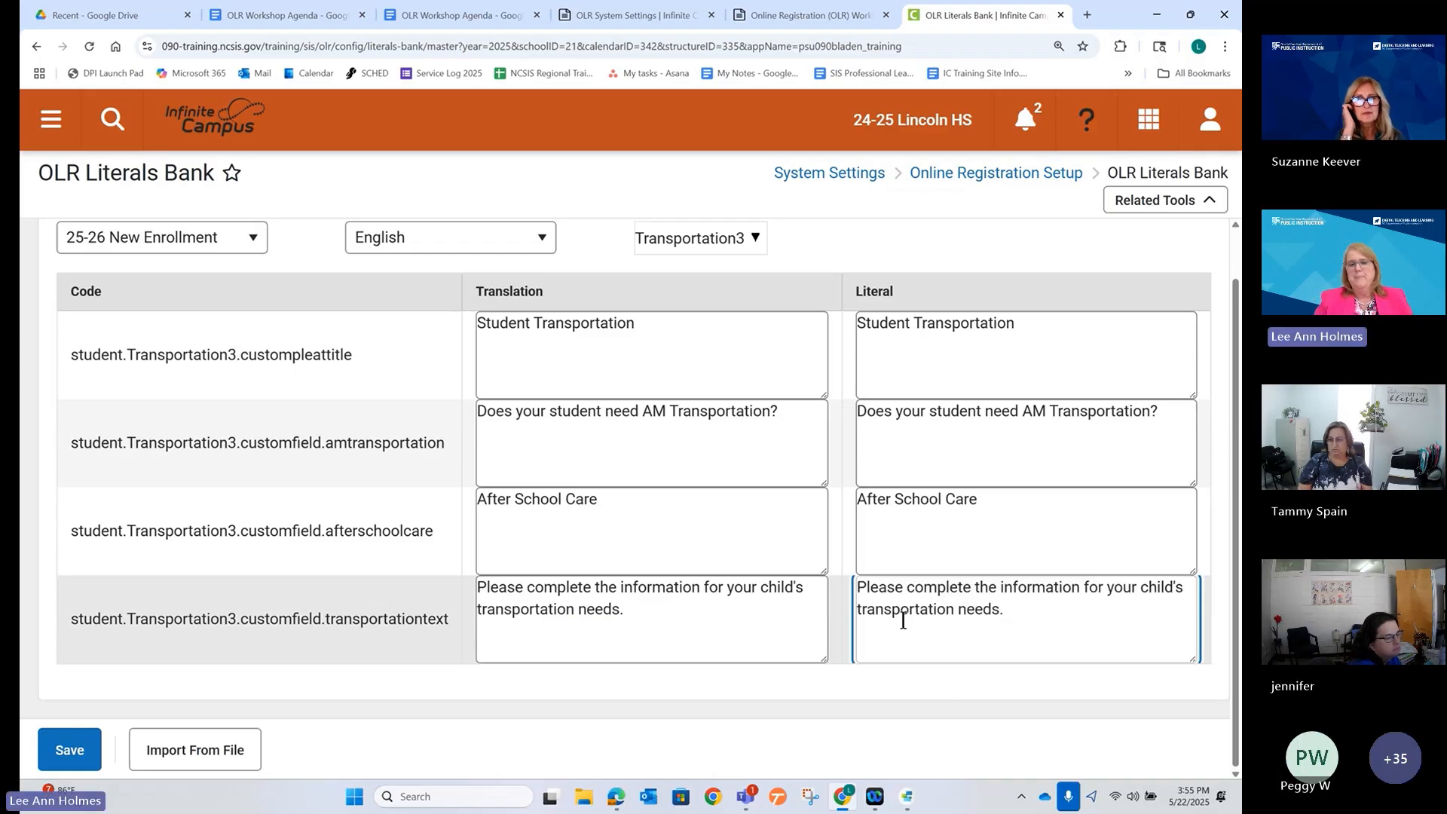
{"action": "left_click", "coordinate": [64, 754]}
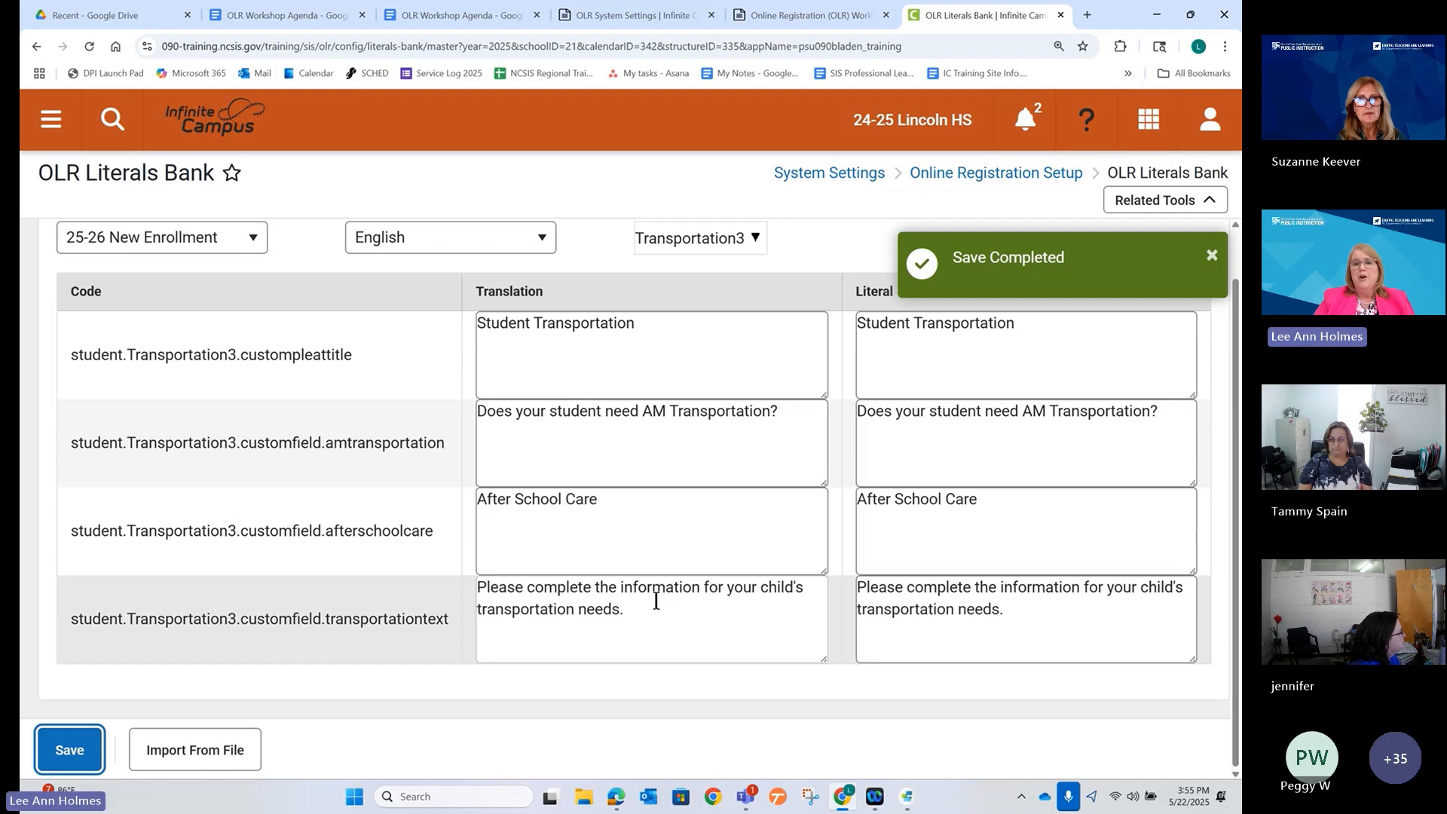
{"action": "key", "text": "alt+Tab"}
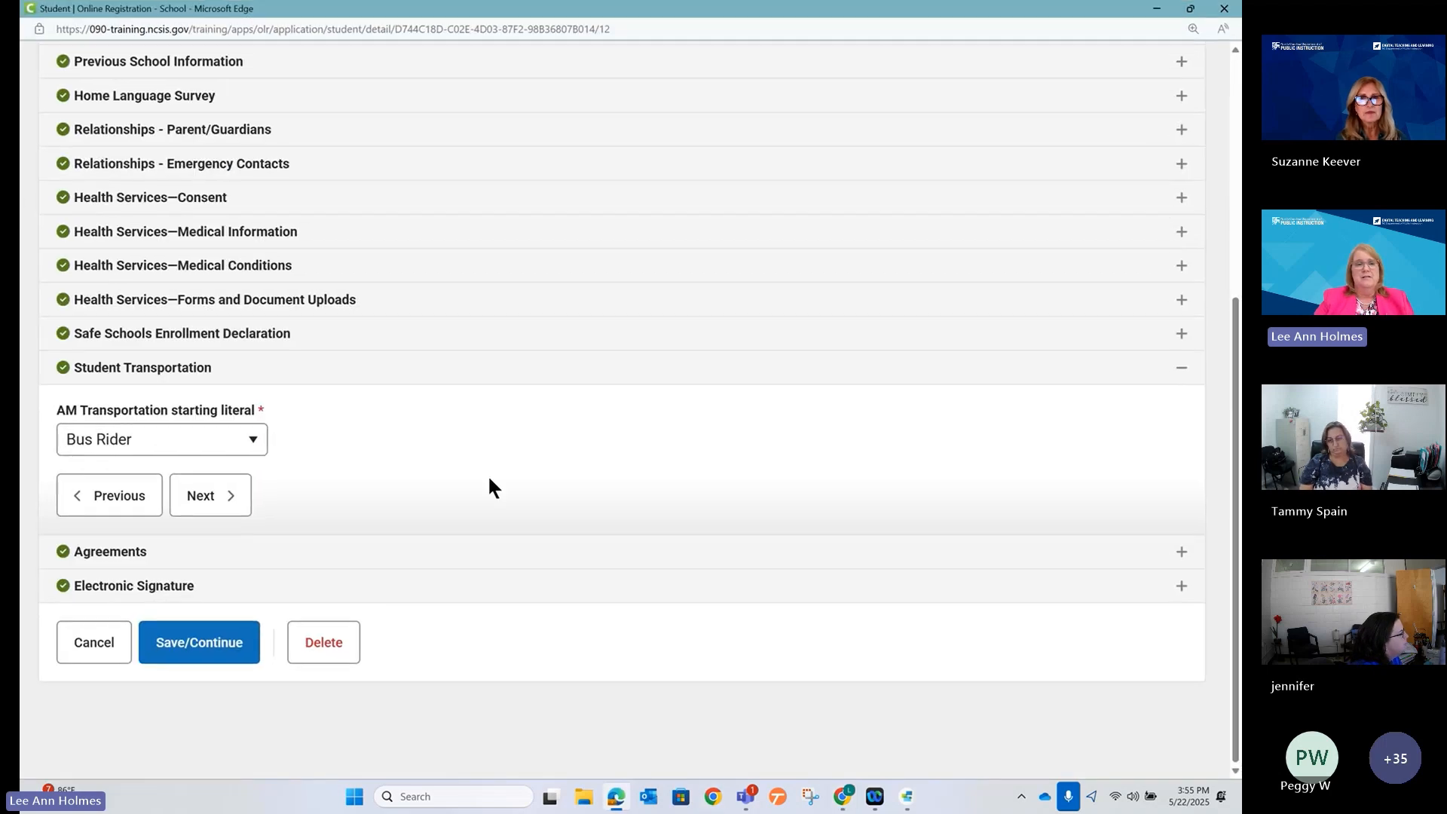
Reload the online registration preview, choosing Leave when prompted.
{"action": "left_click", "coordinate": [483, 27]}
{"action": "key", "text": "ctrl+a"}
{"action": "key", "text": "Return"}
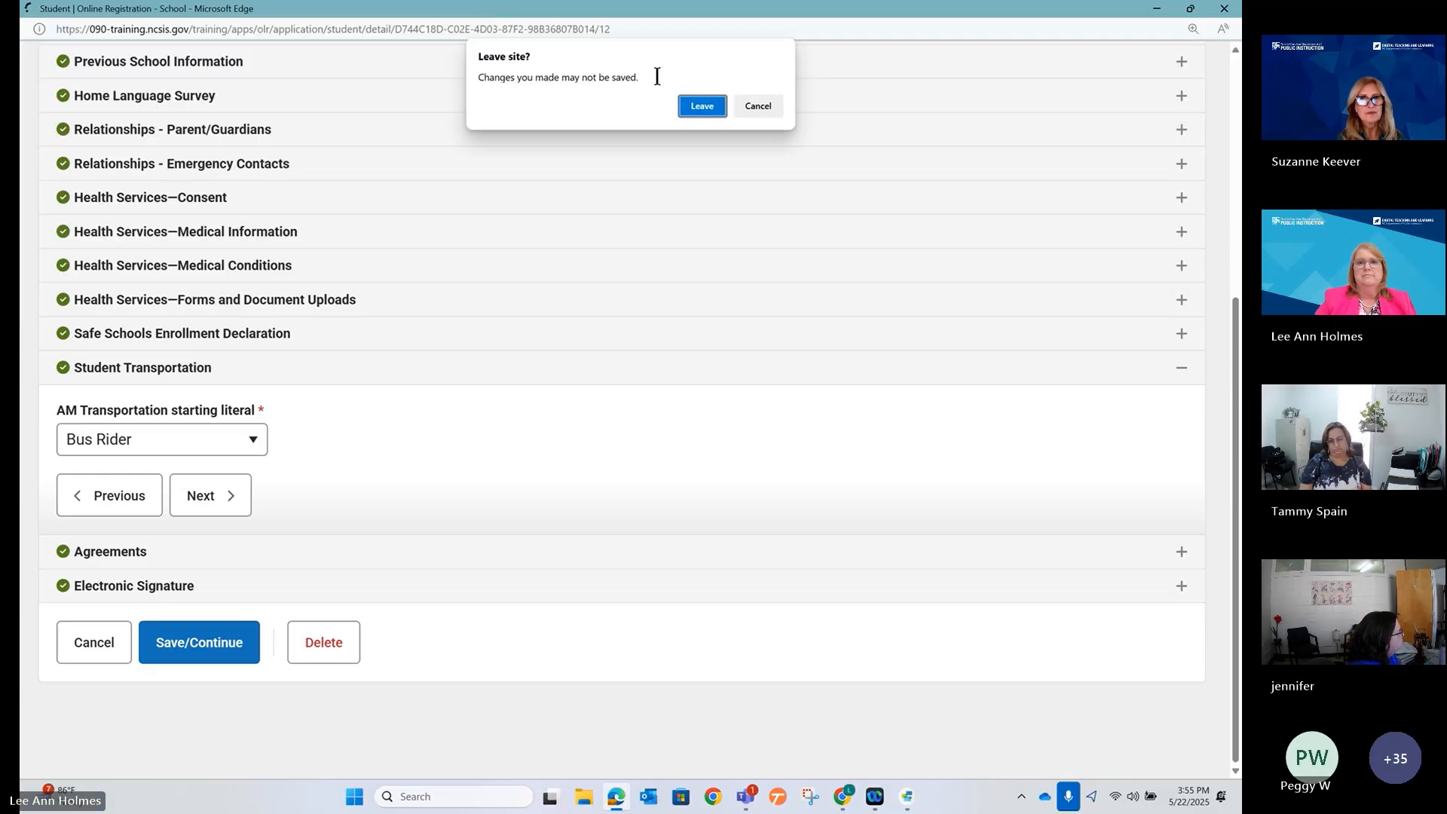
{"action": "left_click", "coordinate": [702, 105]}
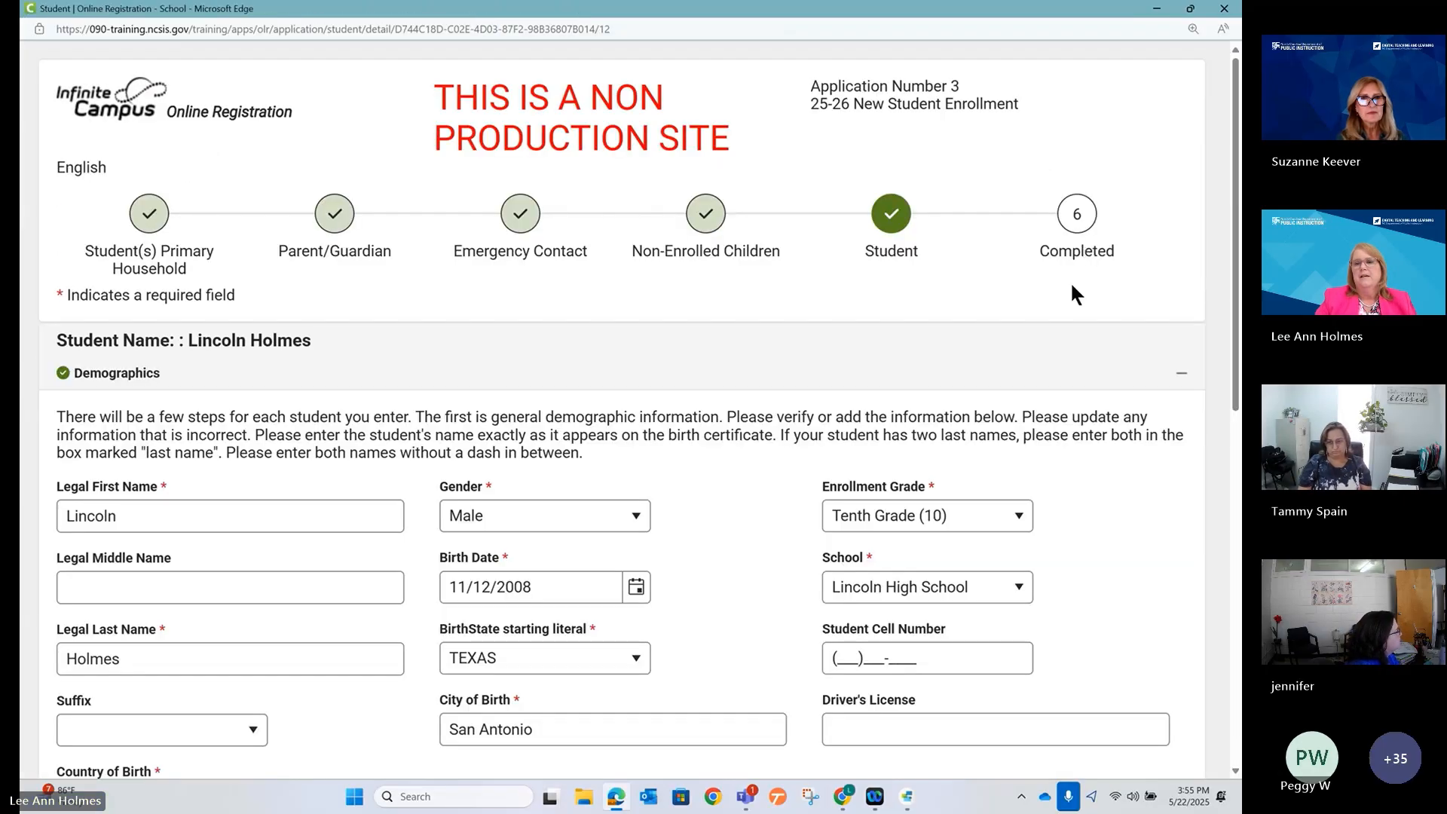
Expand Student Transportation and choose After School for AM transportation.
{"action": "left_click", "coordinate": [1100, 373]}
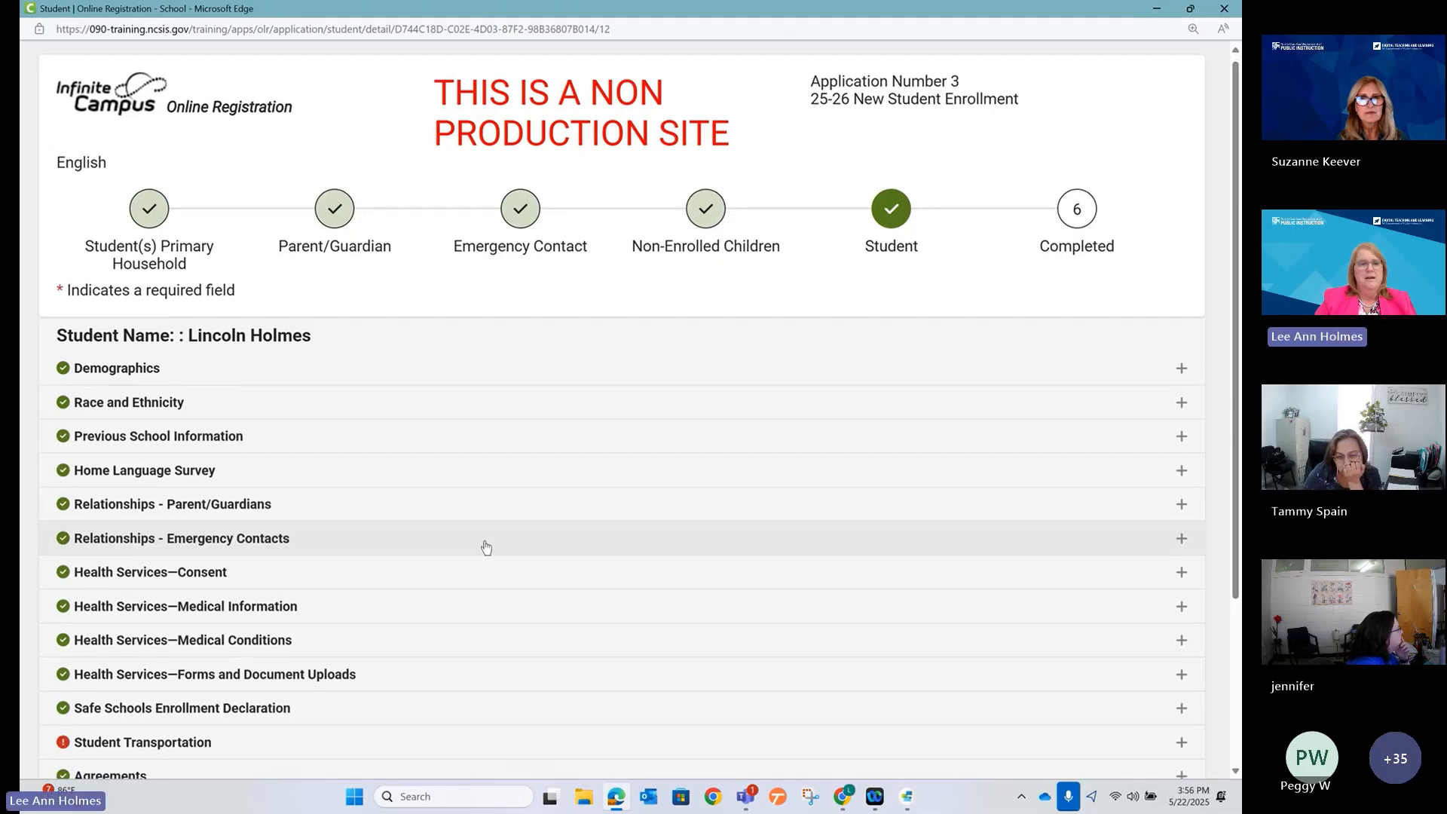
{"action": "scroll", "coordinate": [303, 552], "scroll_direction": "down", "scroll_amount": 3}
{"action": "left_click", "coordinate": [301, 518]}
{"action": "scroll", "coordinate": [281, 646], "scroll_direction": "down", "scroll_amount": 3}
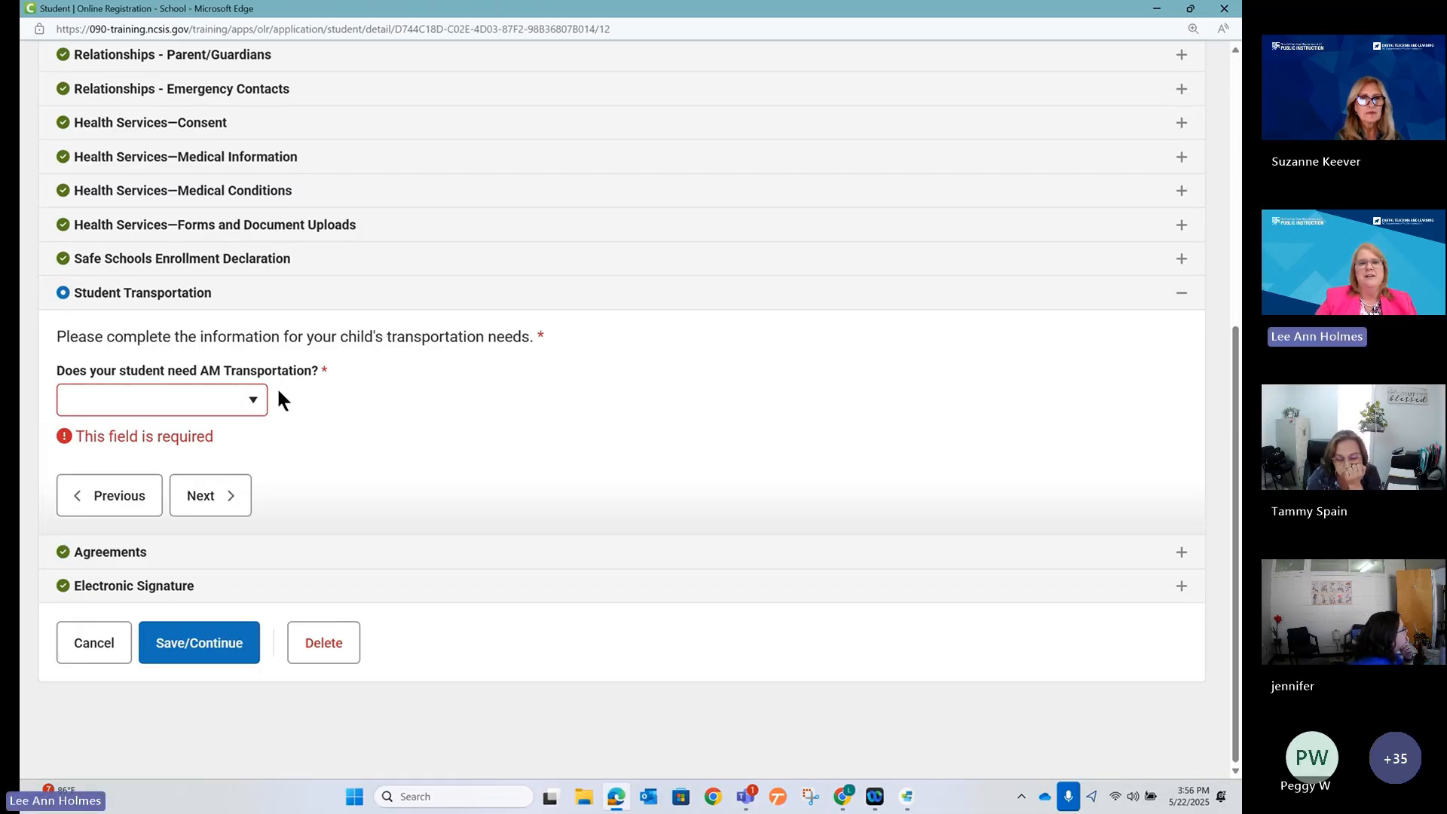
{"action": "left_click", "coordinate": [254, 403]}
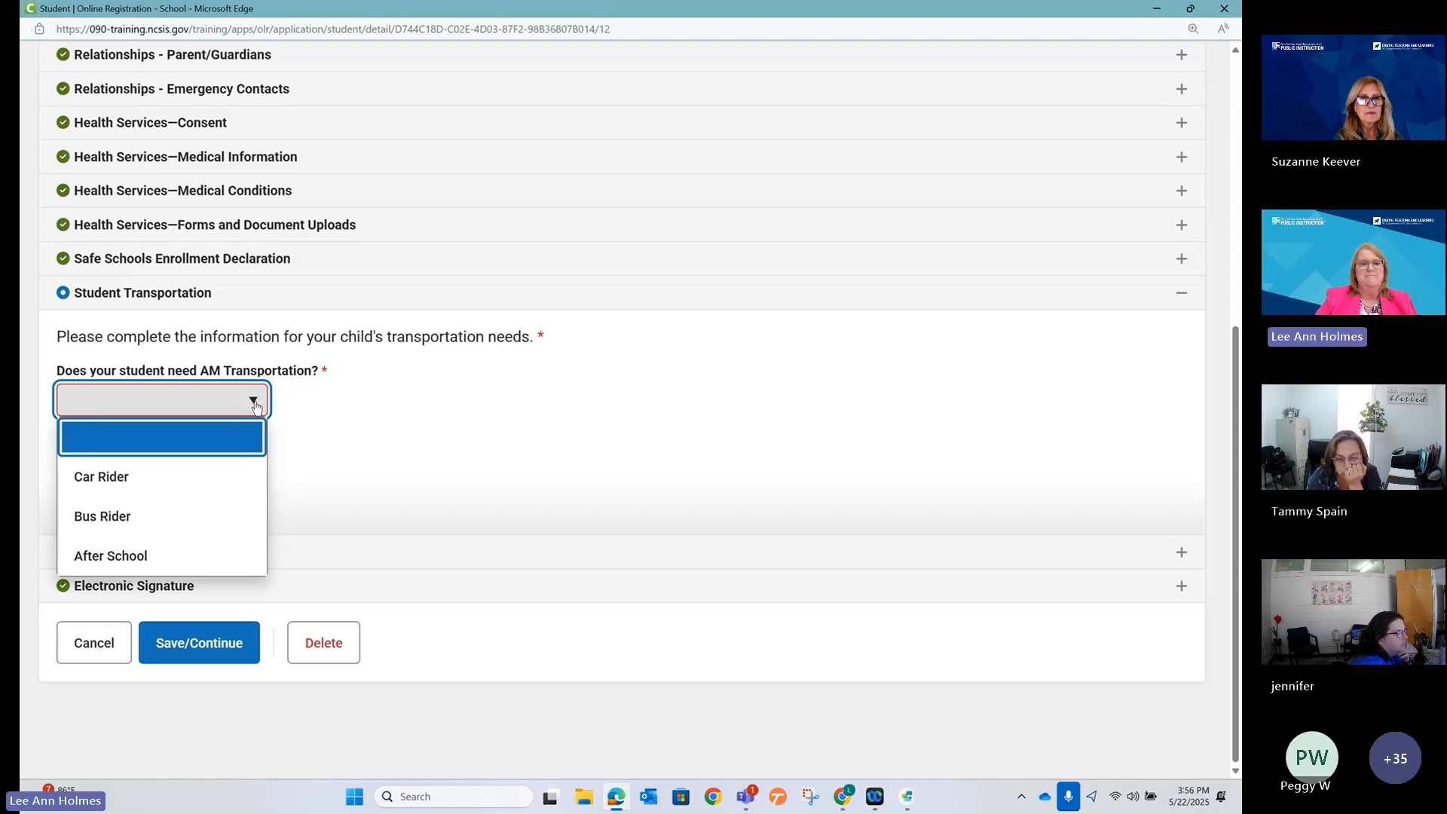
{"action": "left_click", "coordinate": [181, 556]}
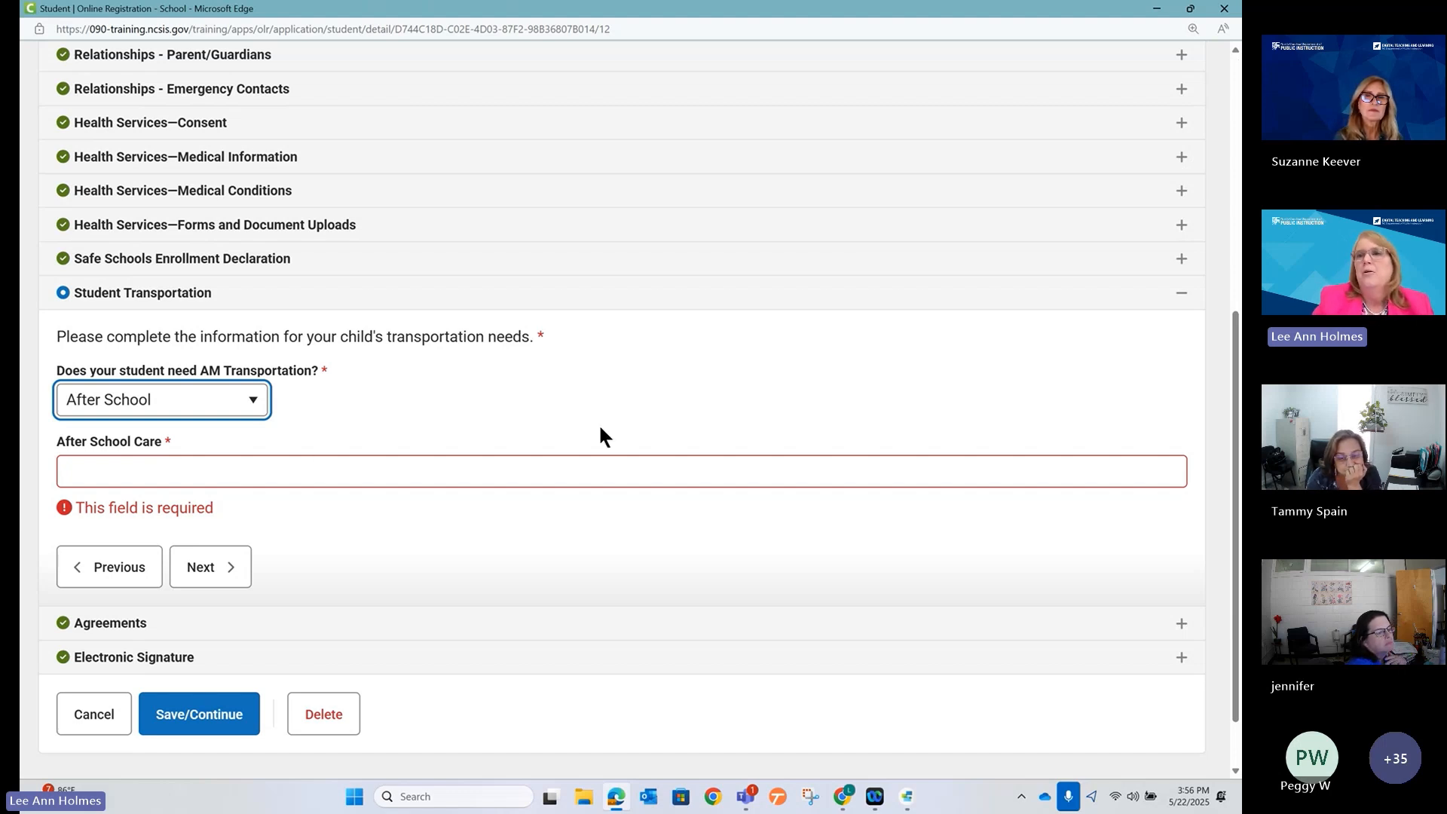
{"action": "left_click", "coordinate": [1155, 9]}
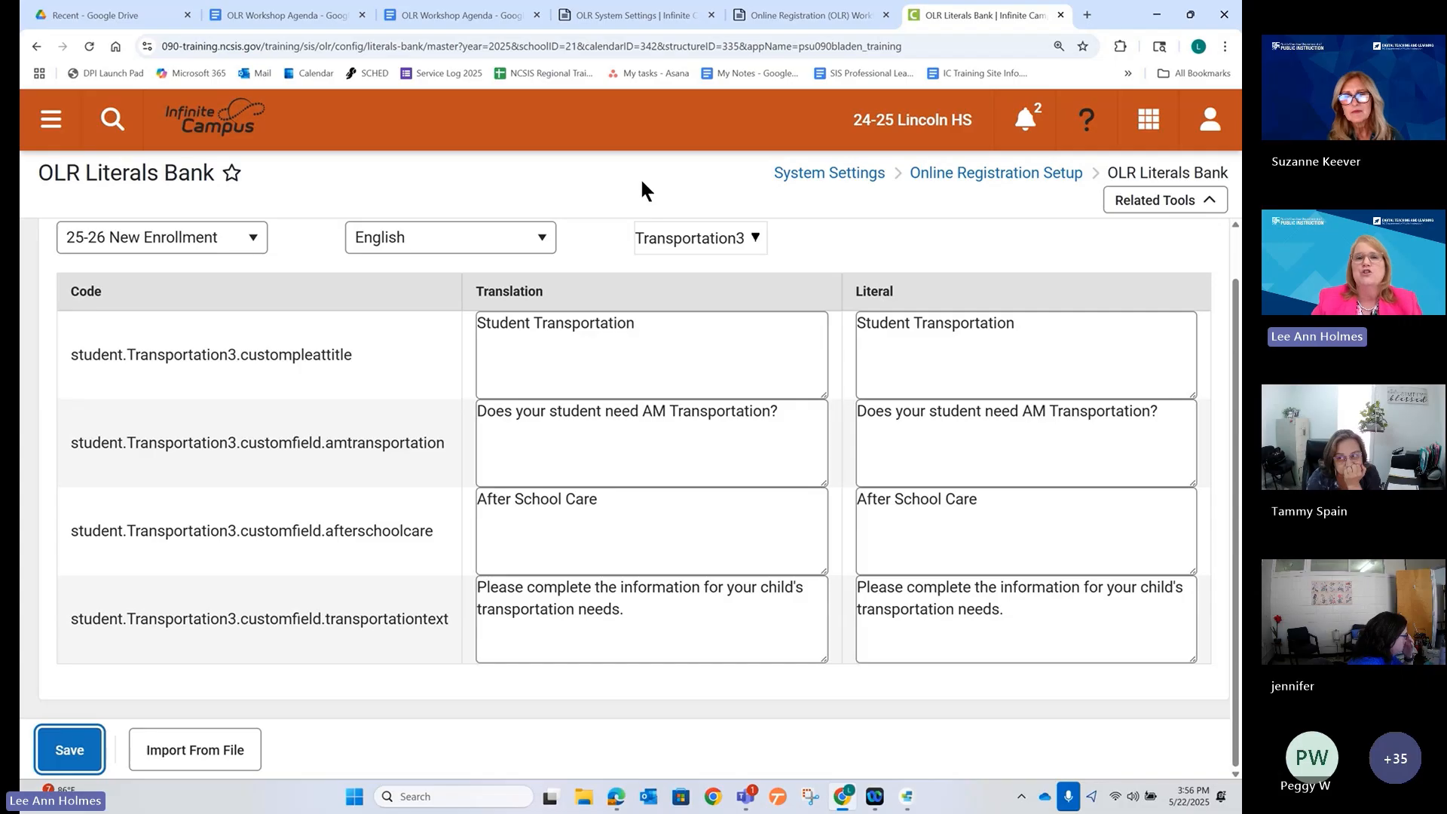
Switch the Literals Bank category to Shell > Instructions.
{"action": "left_click", "coordinate": [666, 242]}
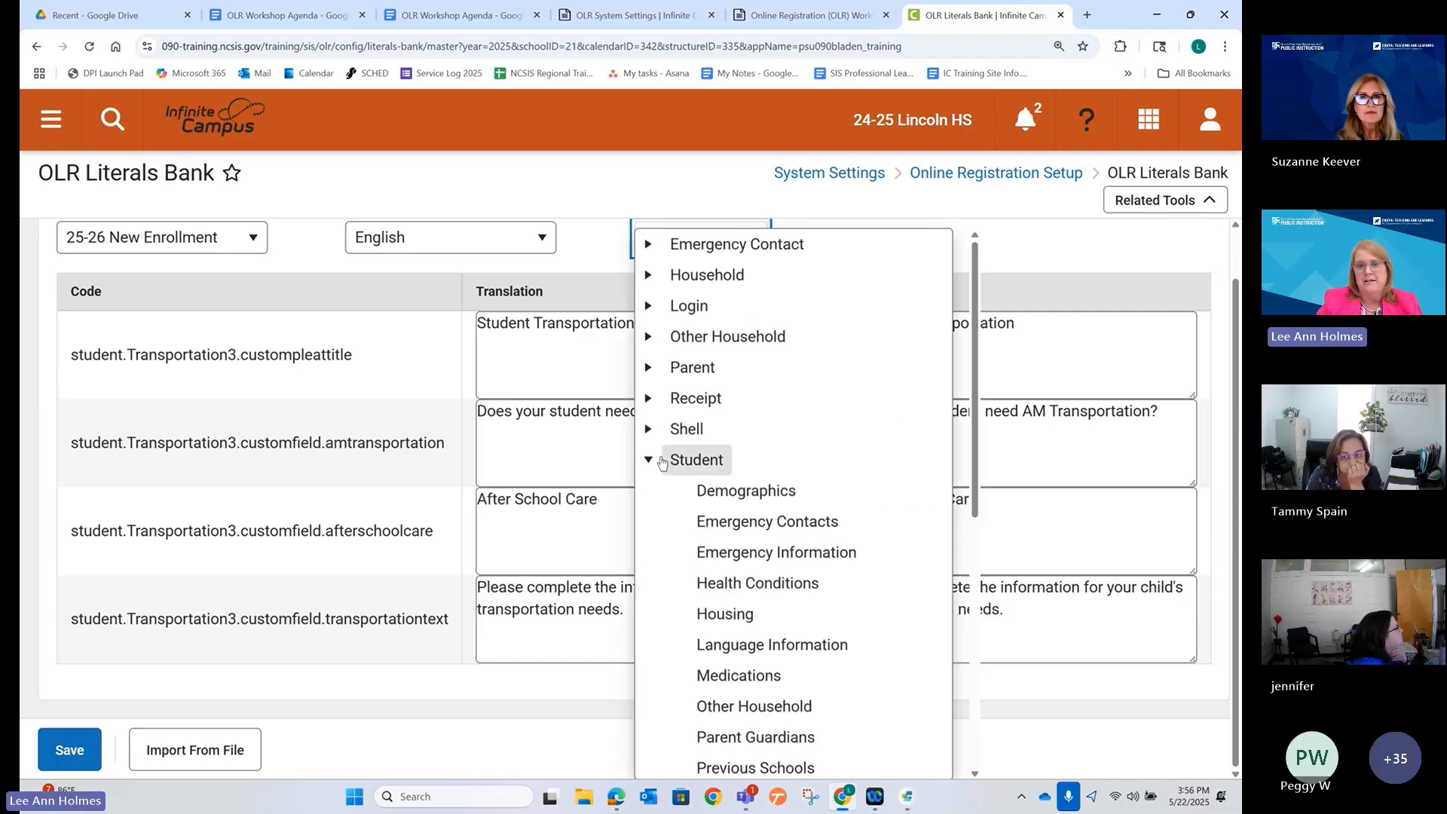
{"action": "left_click", "coordinate": [651, 480]}
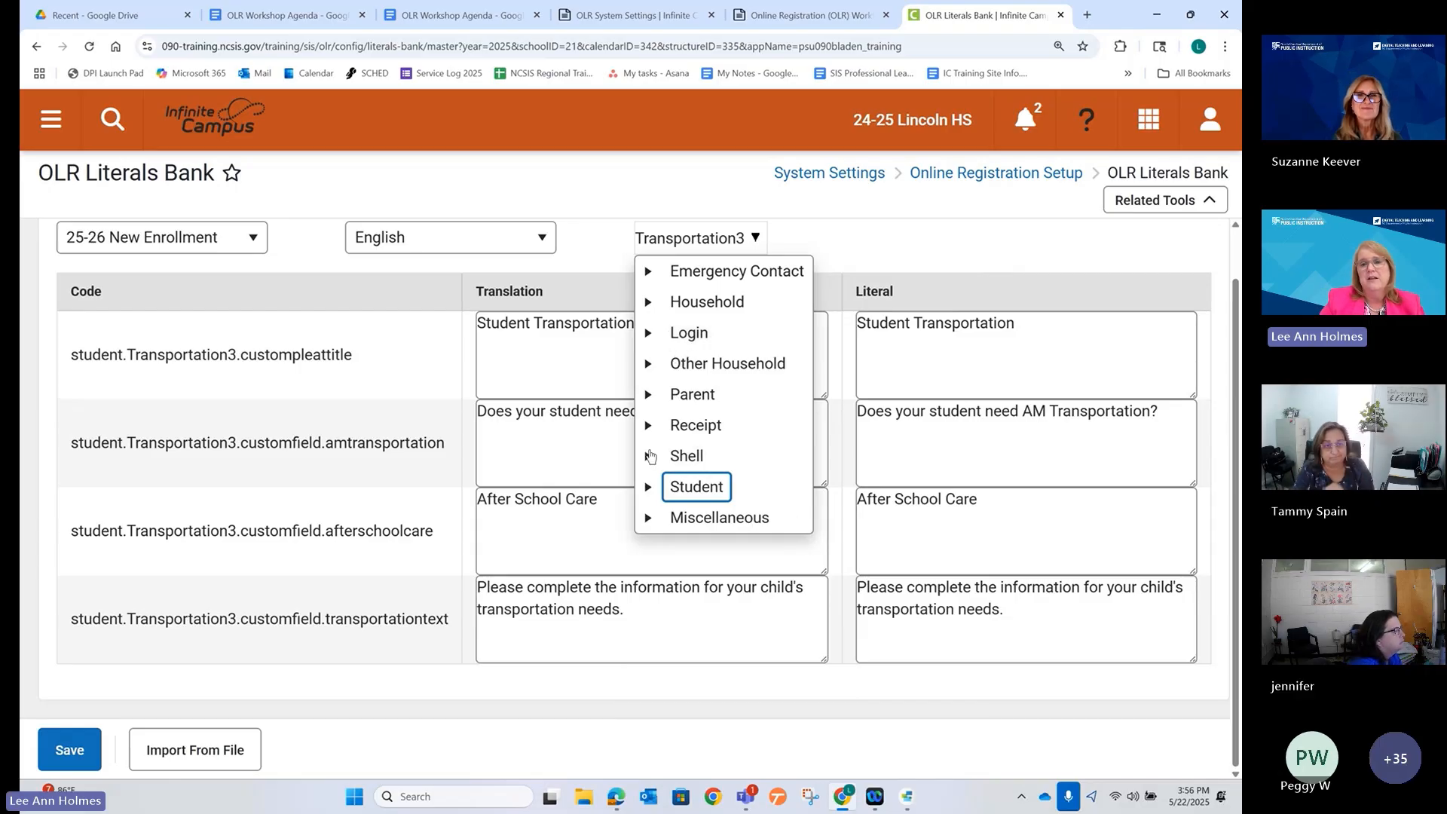
{"action": "left_click", "coordinate": [647, 457]}
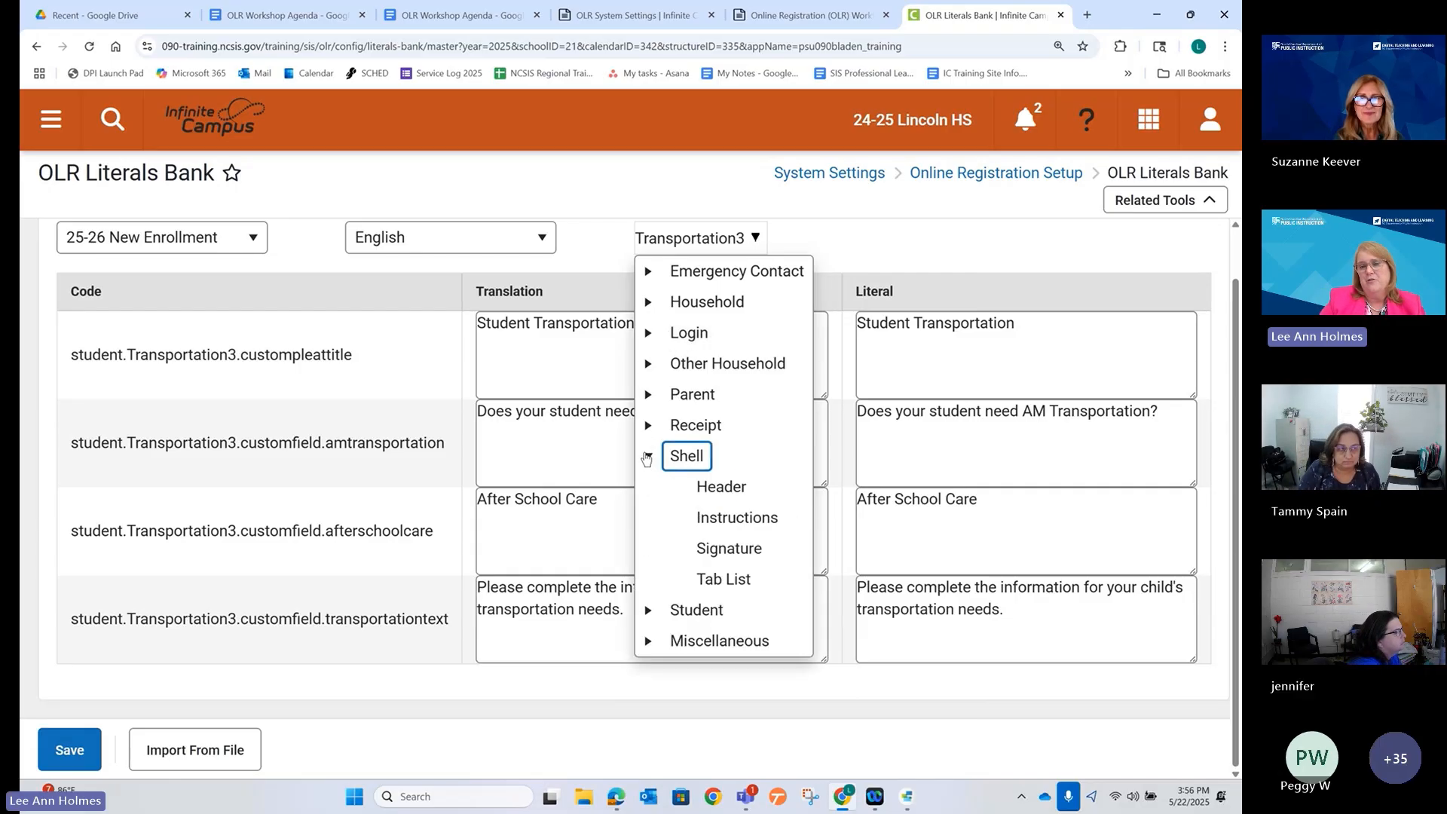
{"action": "left_click", "coordinate": [716, 516]}
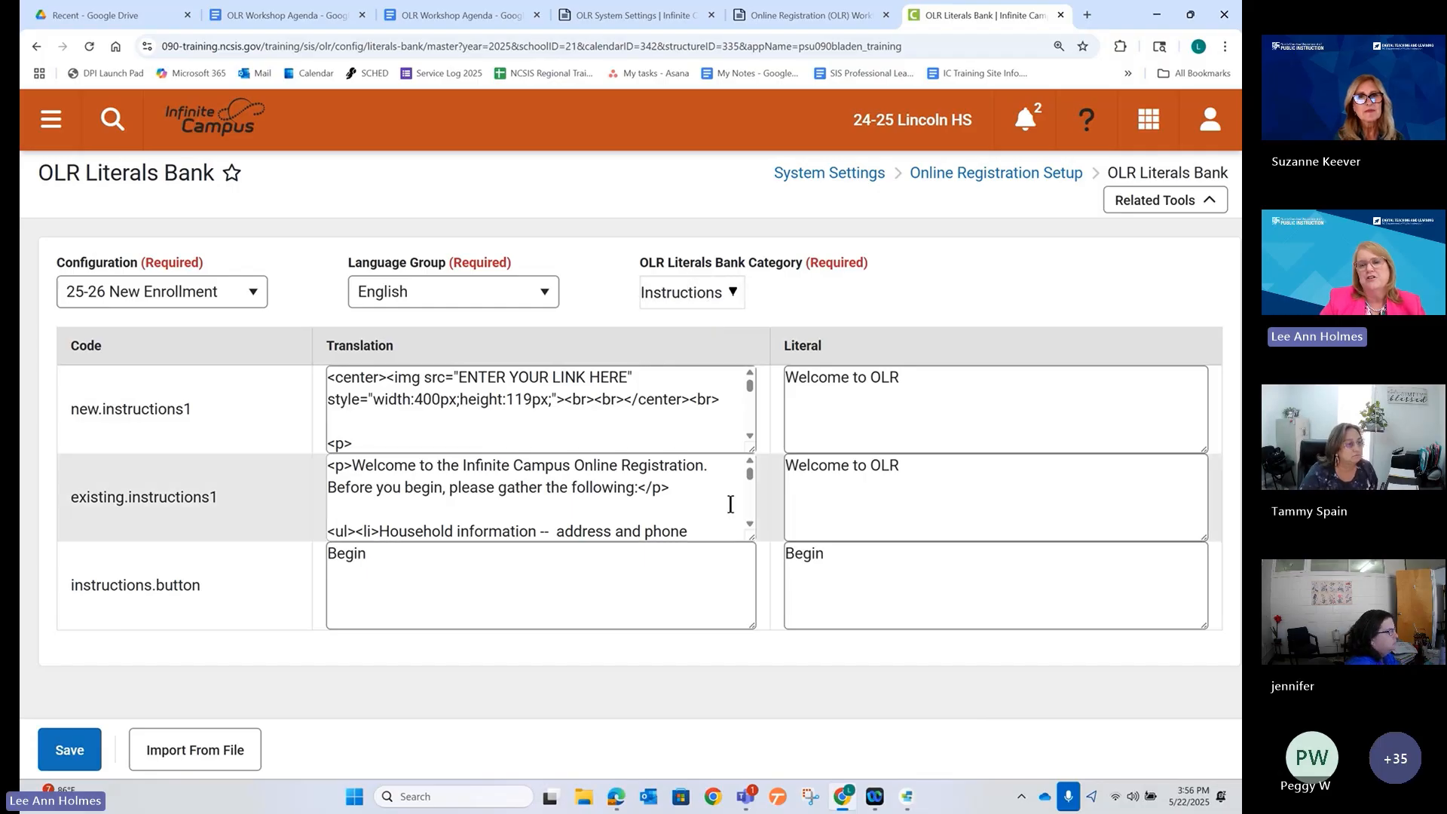
Enlarge the existing.instructions1 translation box and scroll through its HTML.
{"action": "left_click_drag", "start_coordinate": [752, 538], "coordinate": [735, 717]}
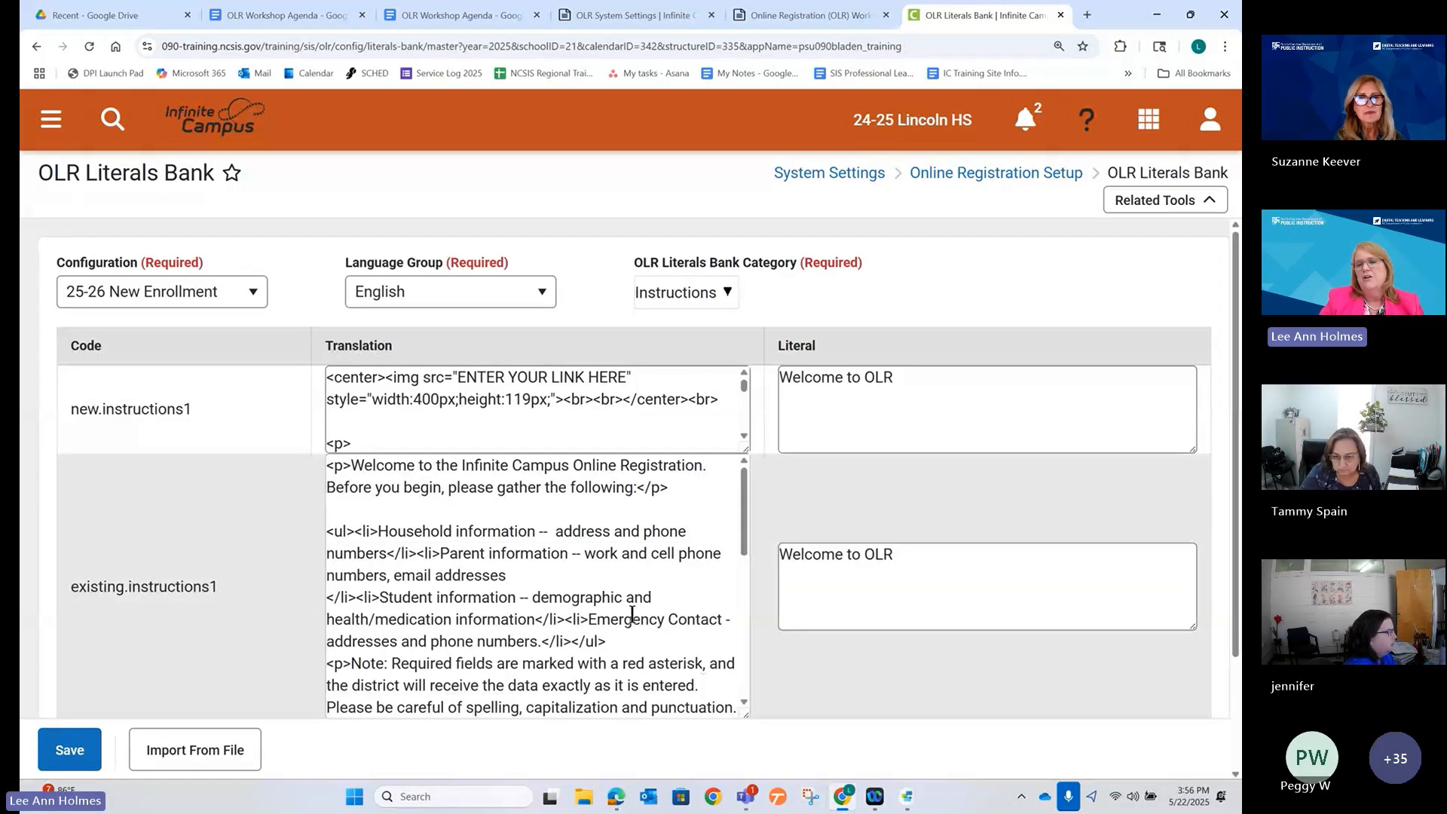
{"action": "scroll", "coordinate": [630, 614], "scroll_direction": "down", "scroll_amount": 5}
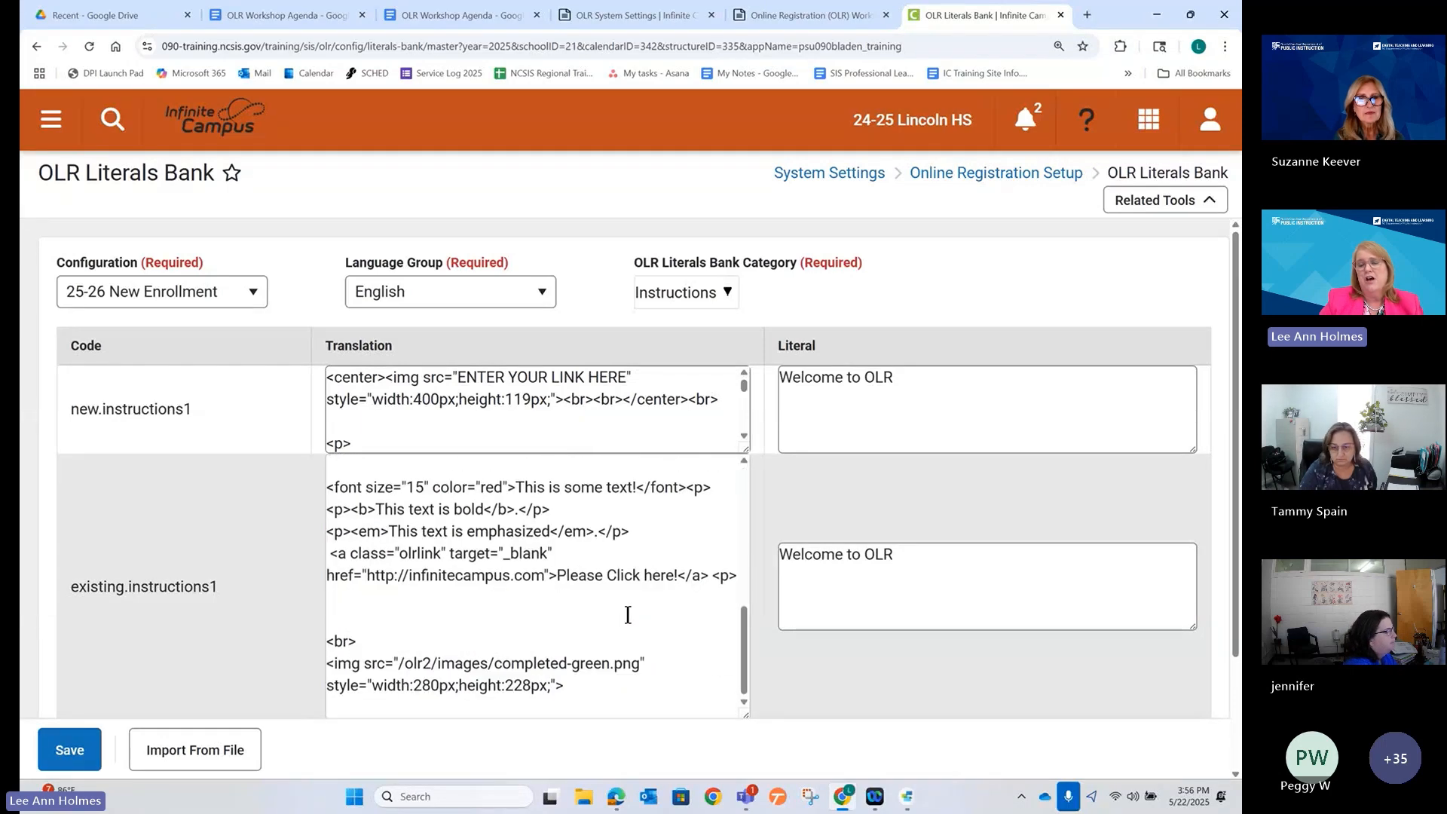
{"action": "scroll", "coordinate": [628, 614], "scroll_direction": "up", "scroll_amount": 5}
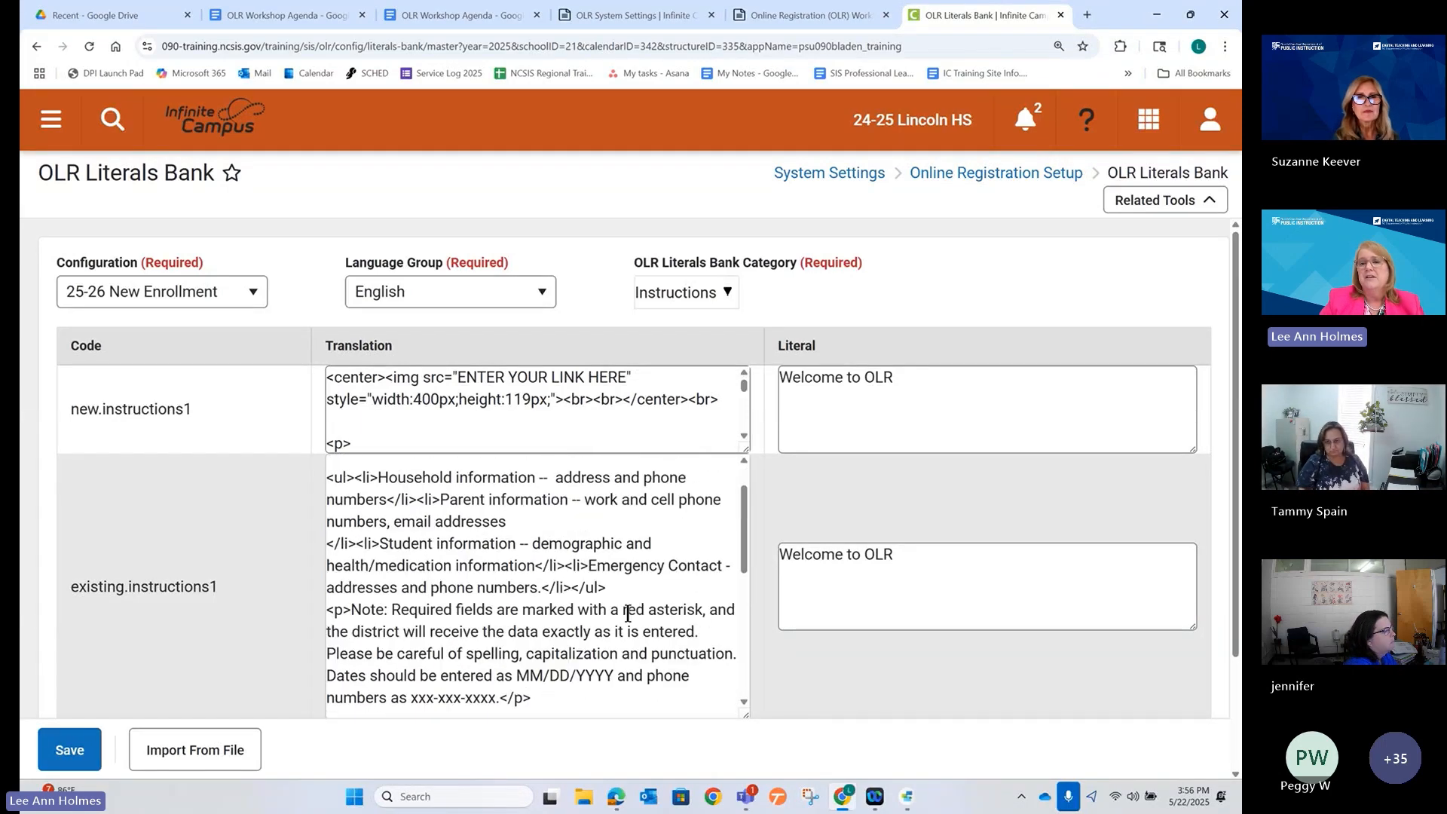
{"action": "scroll", "coordinate": [628, 614], "scroll_direction": "down", "scroll_amount": 5}
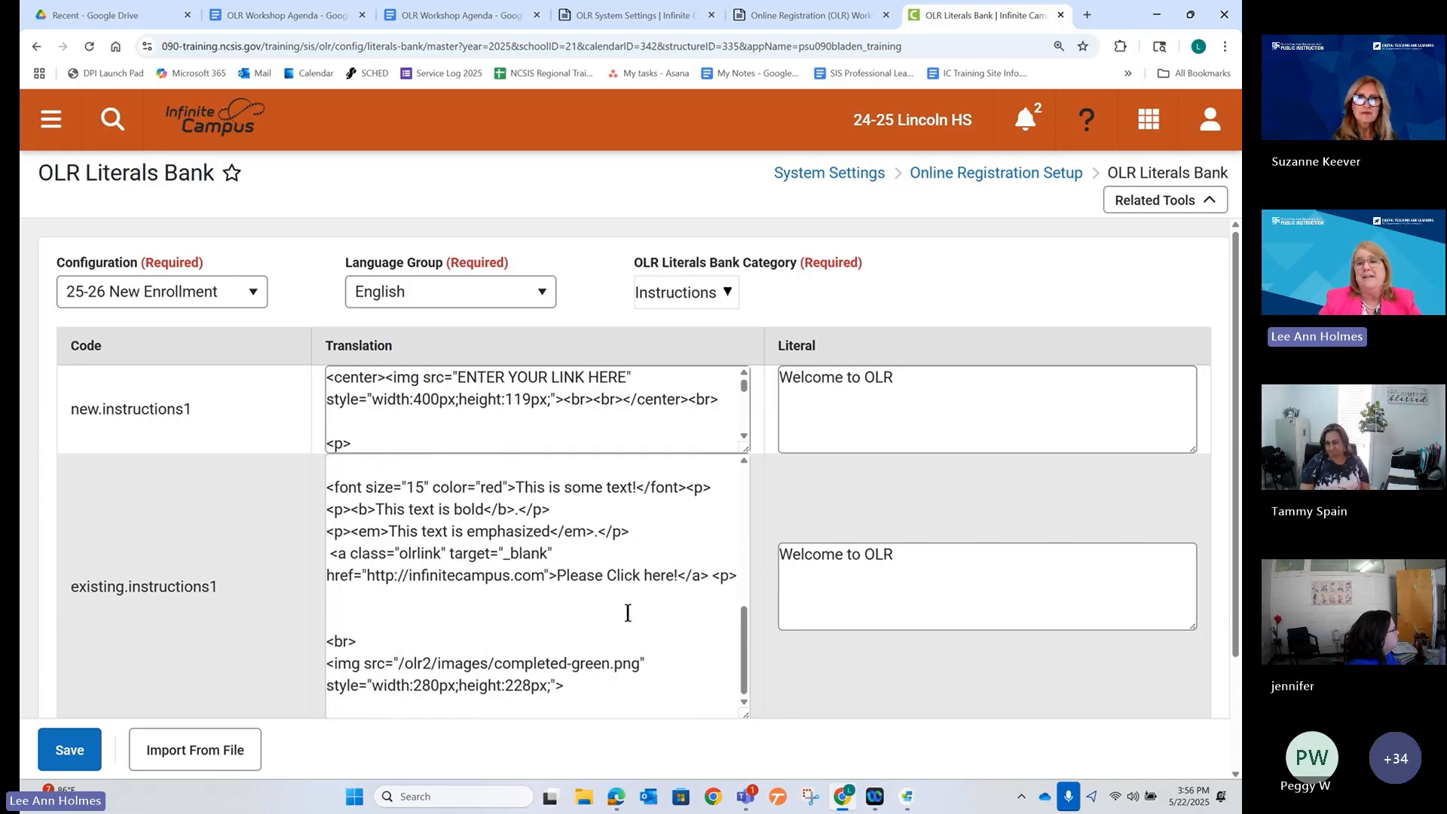
{"action": "scroll", "coordinate": [628, 613], "scroll_direction": "up", "scroll_amount": 5}
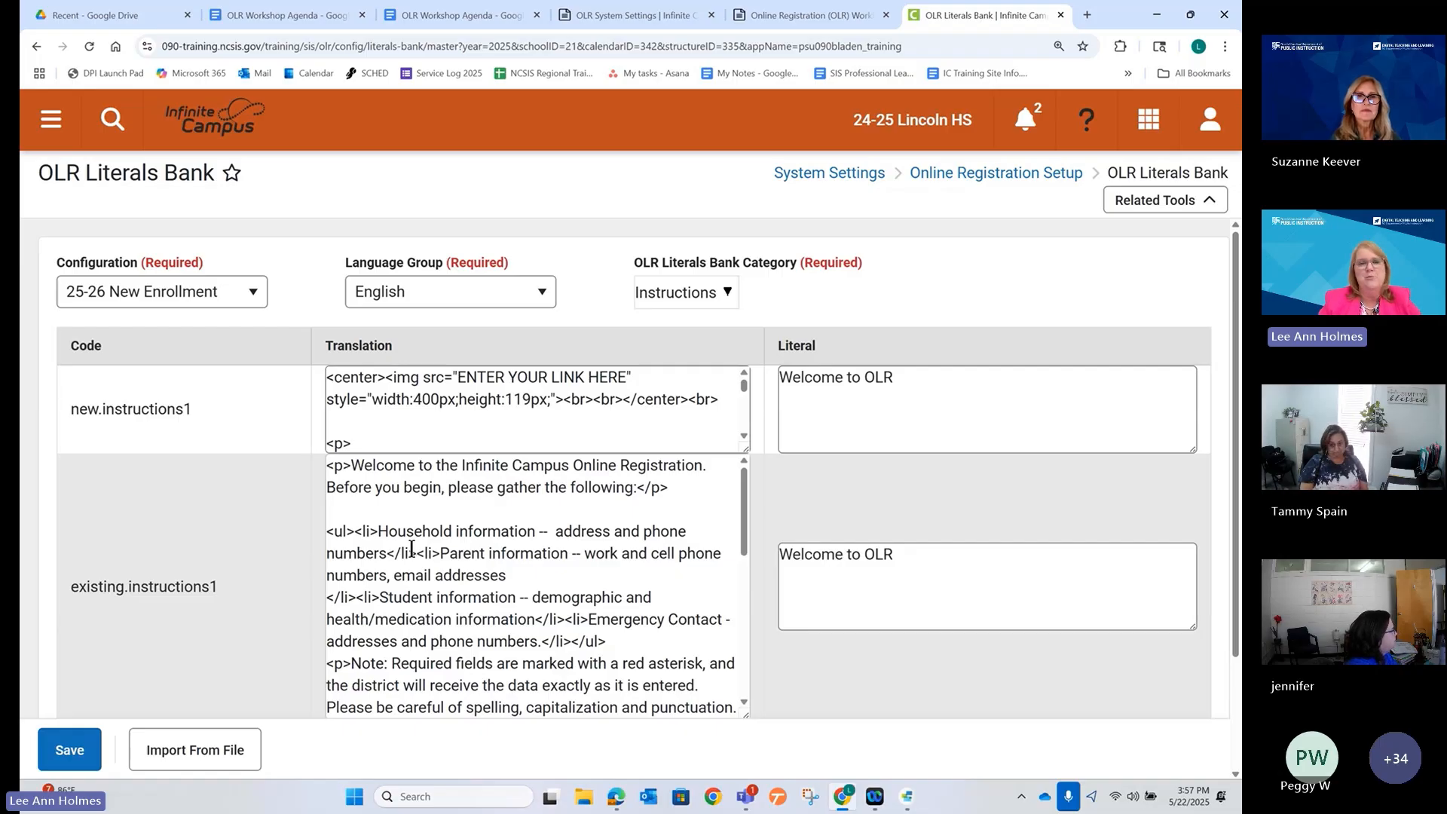
{"action": "scroll", "coordinate": [411, 548], "scroll_direction": "down", "scroll_amount": 3}
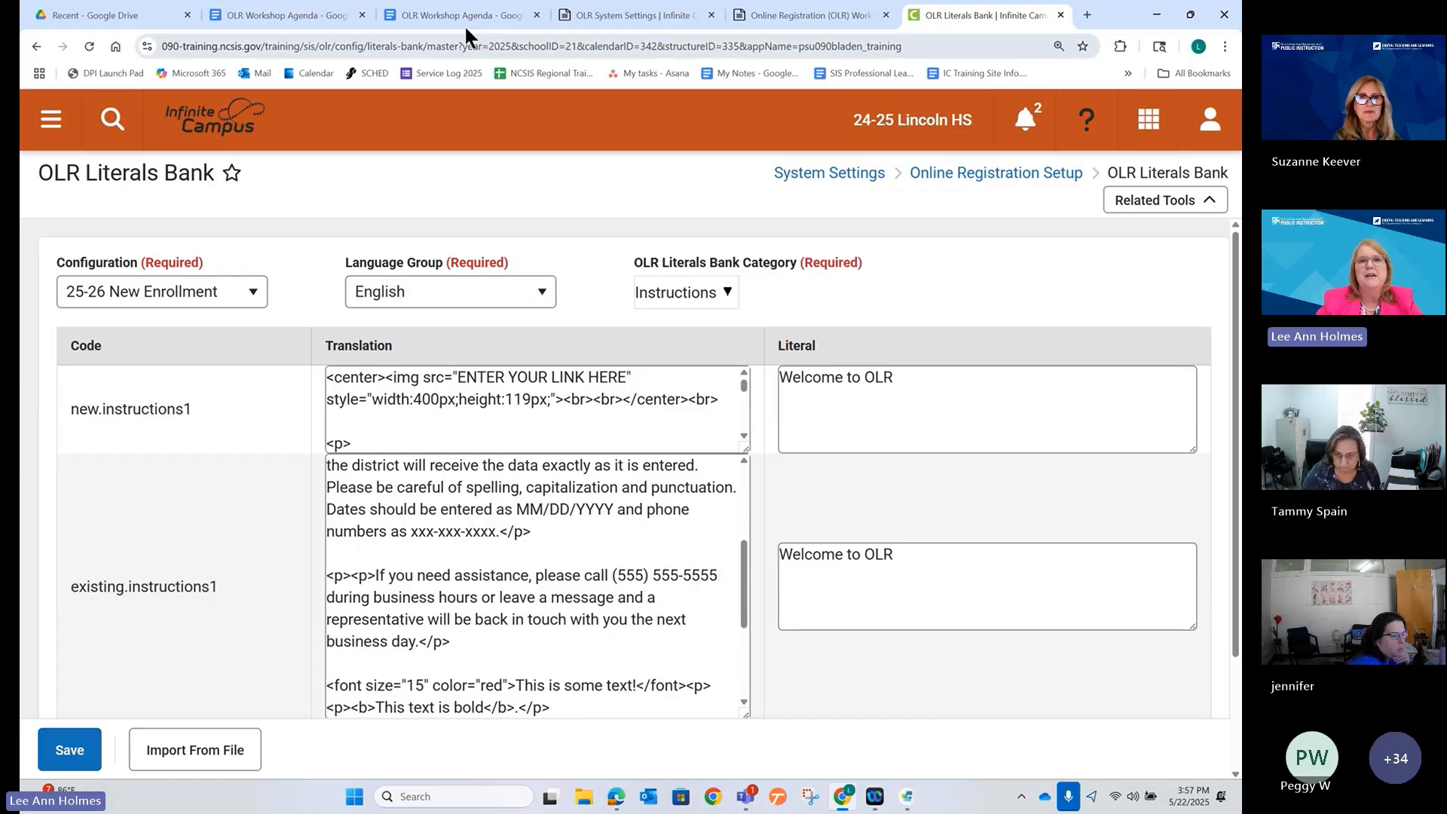
Follow the Color Codes link under the agenda's Helpful Links to open the HTML color reference.
{"action": "left_click", "coordinate": [461, 14]}
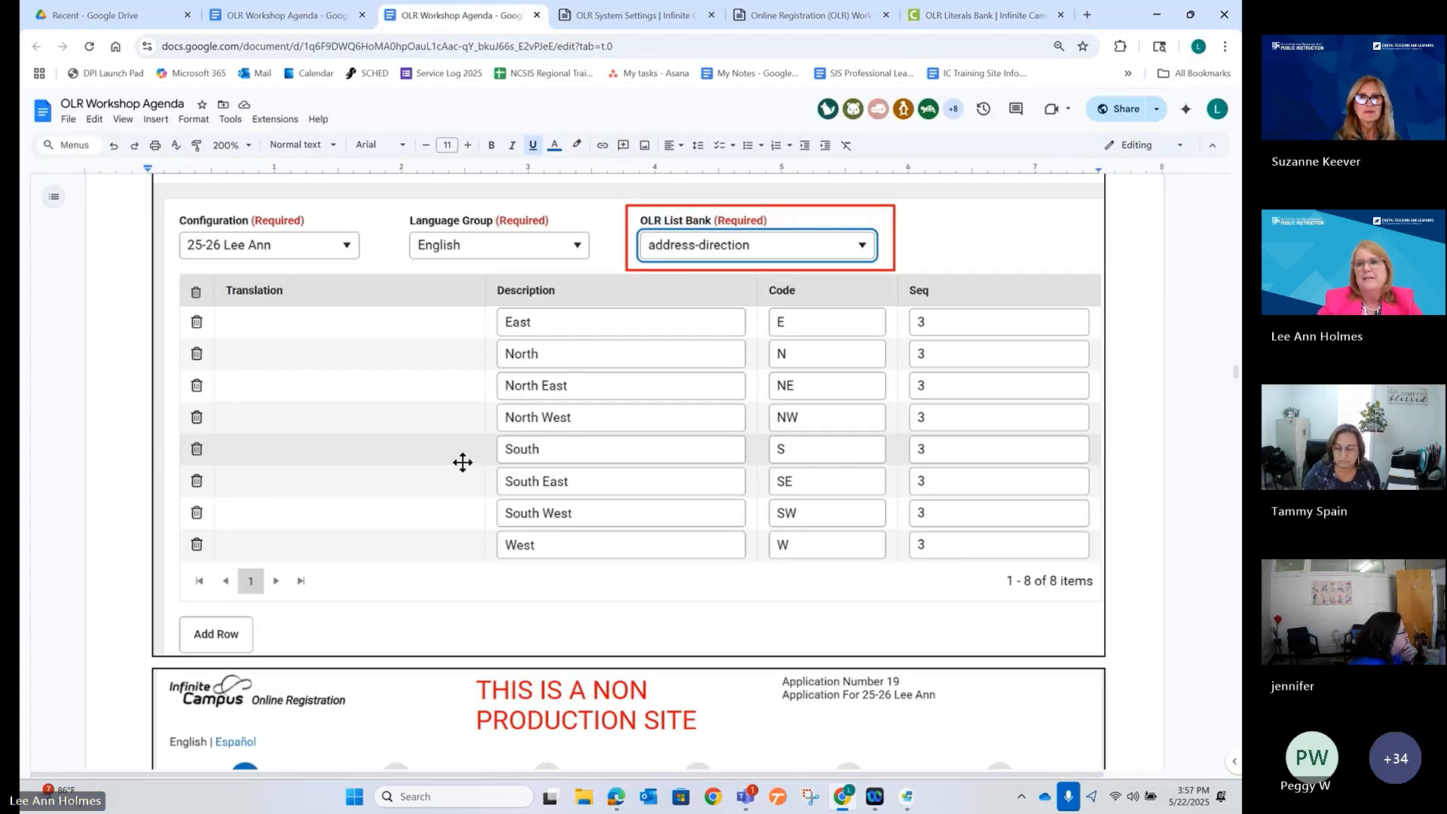
{"action": "scroll", "coordinate": [456, 463], "scroll_direction": "down", "scroll_amount": 10}
{"action": "scroll", "coordinate": [456, 464], "scroll_direction": "down", "scroll_amount": 20}
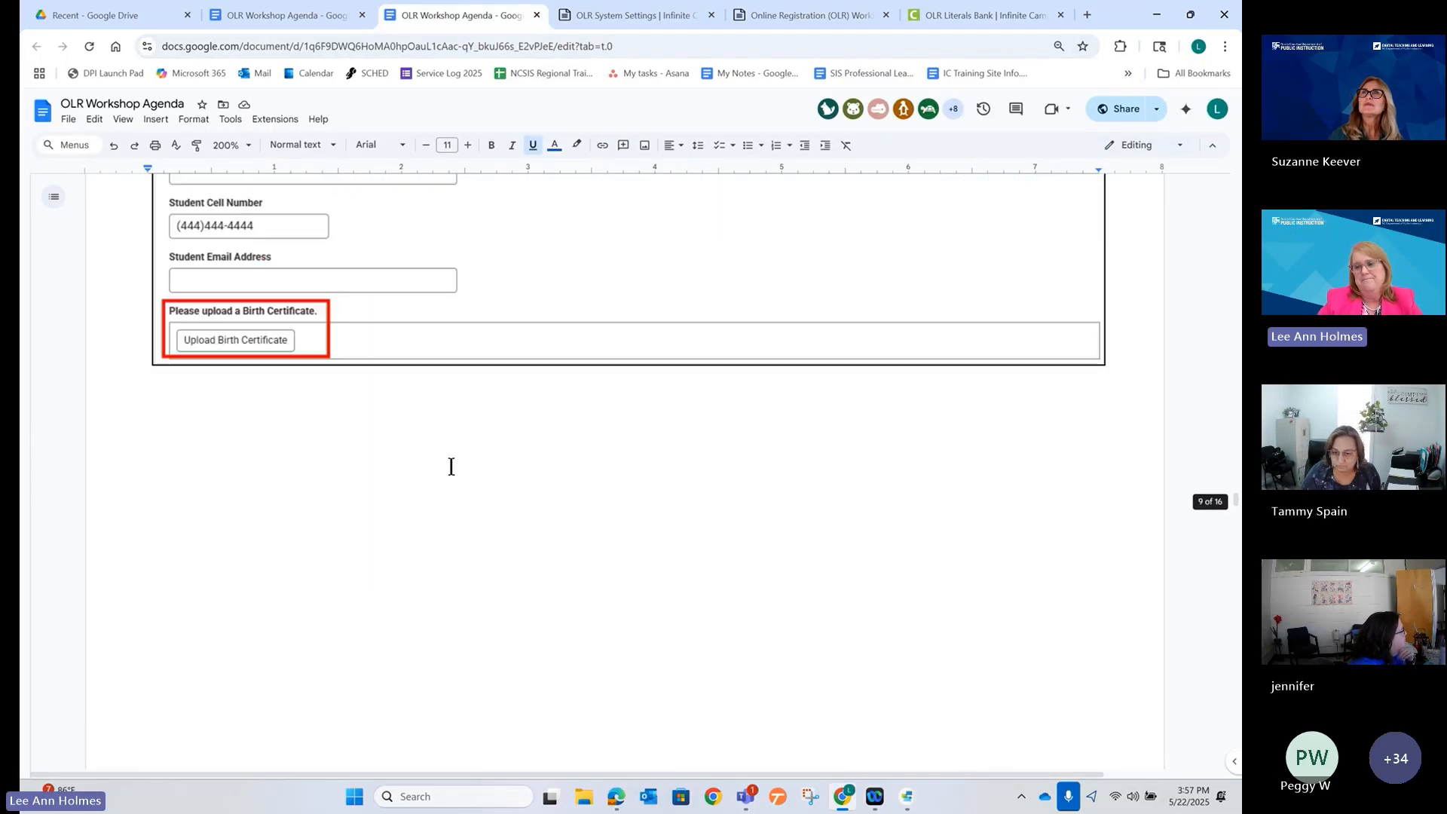
{"action": "scroll", "coordinate": [448, 468], "scroll_direction": "down", "scroll_amount": 20}
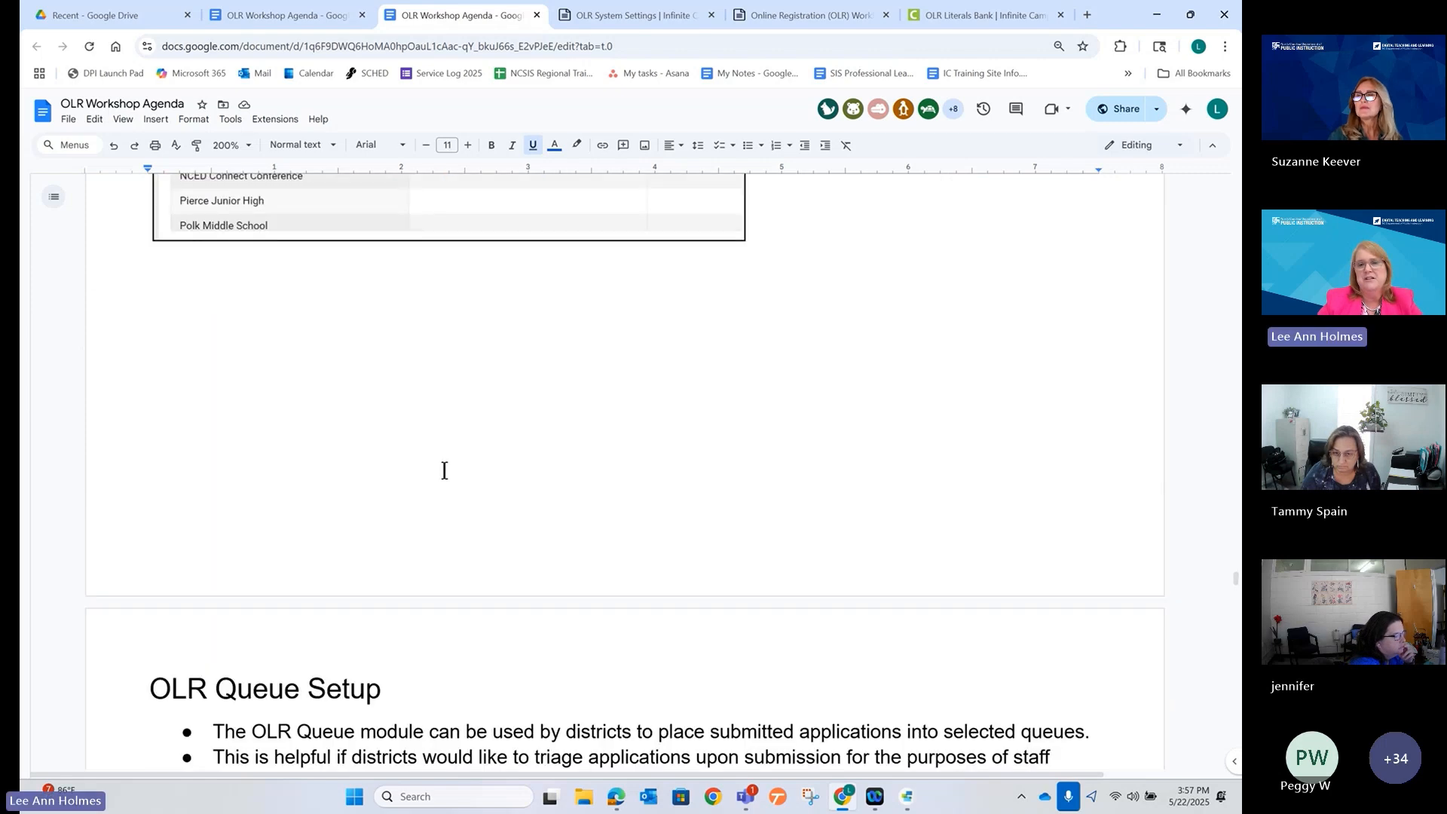
{"action": "scroll", "coordinate": [441, 471], "scroll_direction": "down", "scroll_amount": 20}
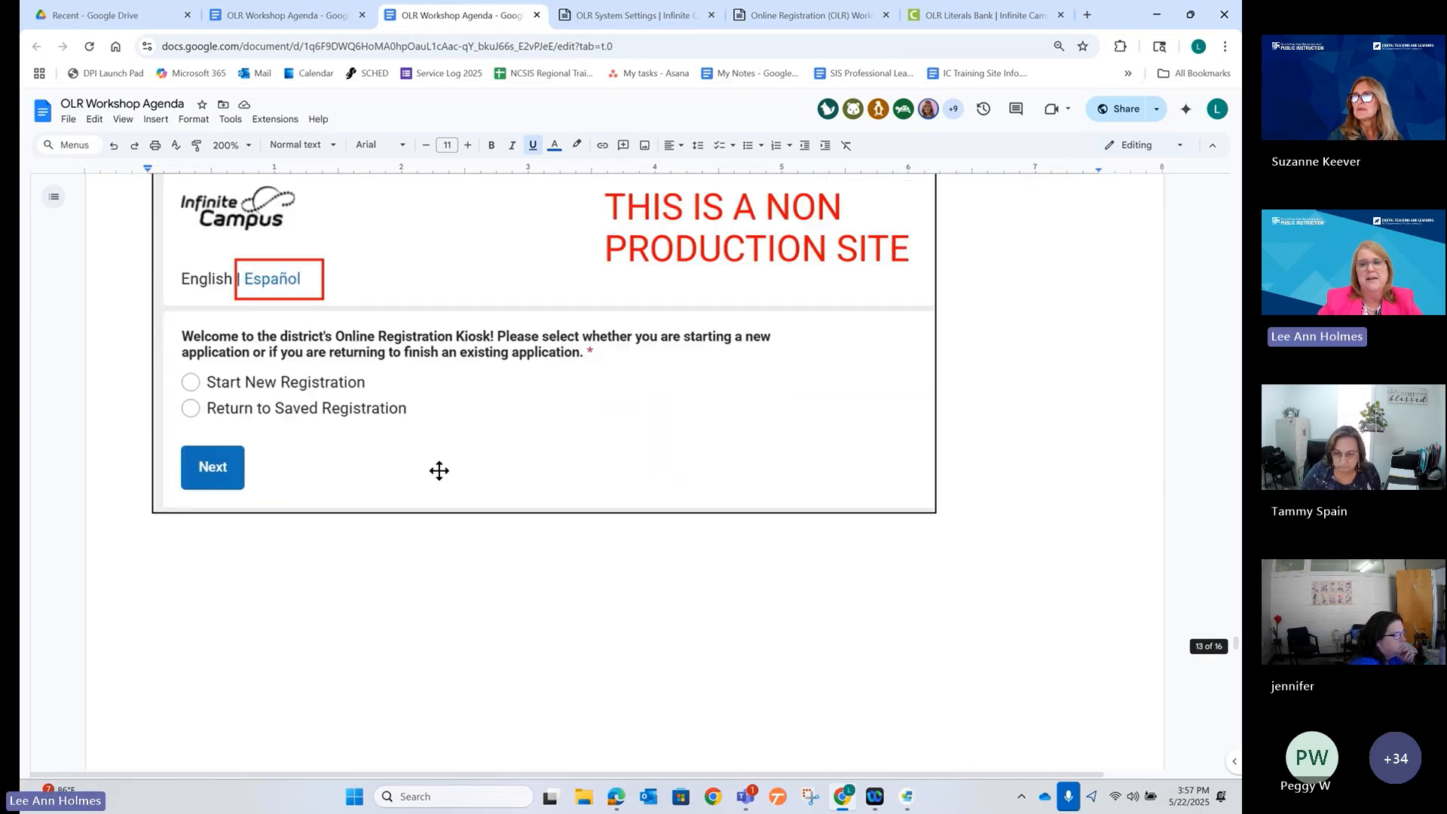
{"action": "scroll", "coordinate": [438, 471], "scroll_direction": "down", "scroll_amount": 15}
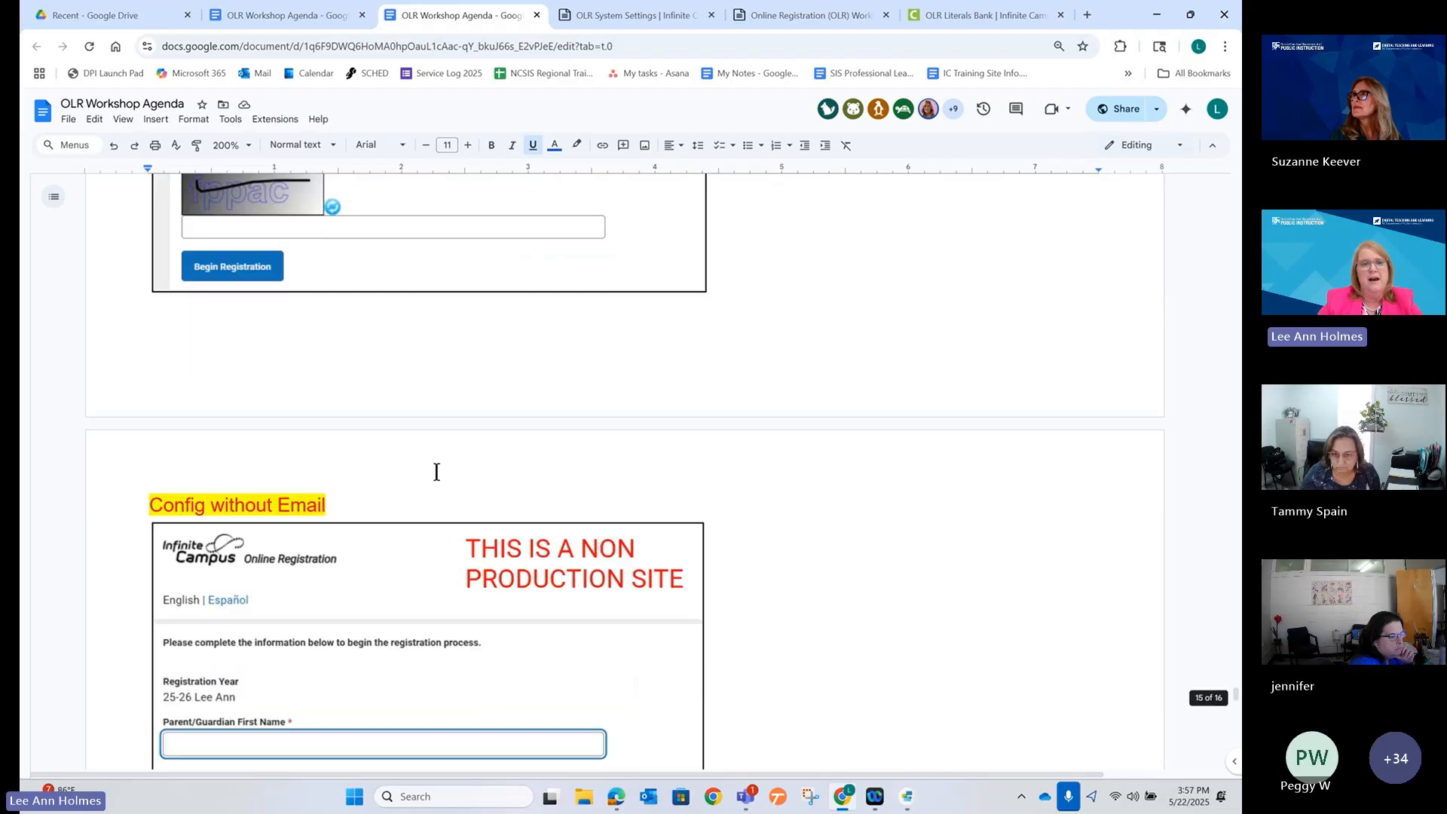
{"action": "scroll", "coordinate": [434, 471], "scroll_direction": "up", "scroll_amount": 12}
{"action": "scroll", "coordinate": [434, 471], "scroll_direction": "down", "scroll_amount": 15}
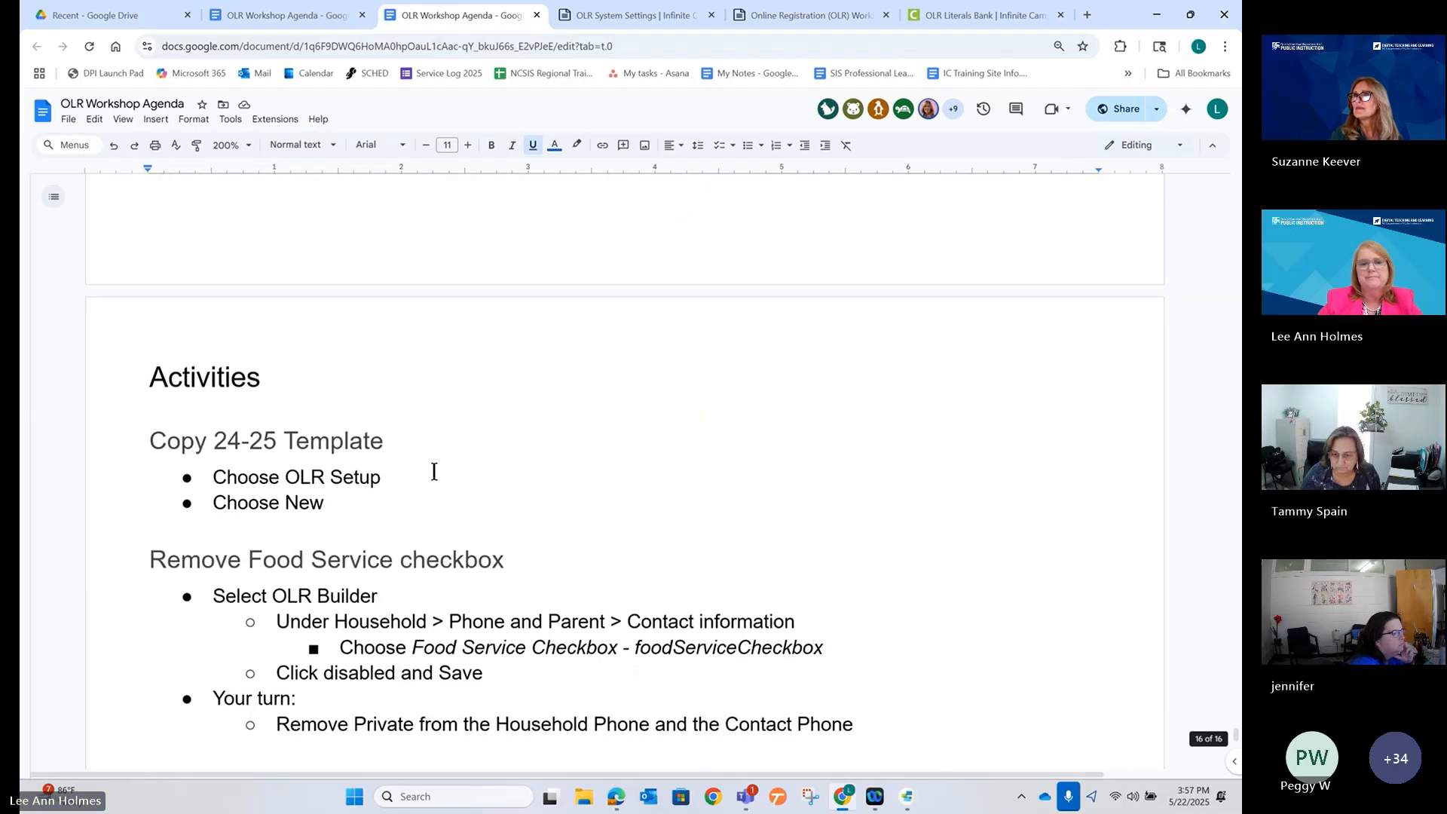
{"action": "scroll", "coordinate": [434, 471], "scroll_direction": "down", "scroll_amount": 1}
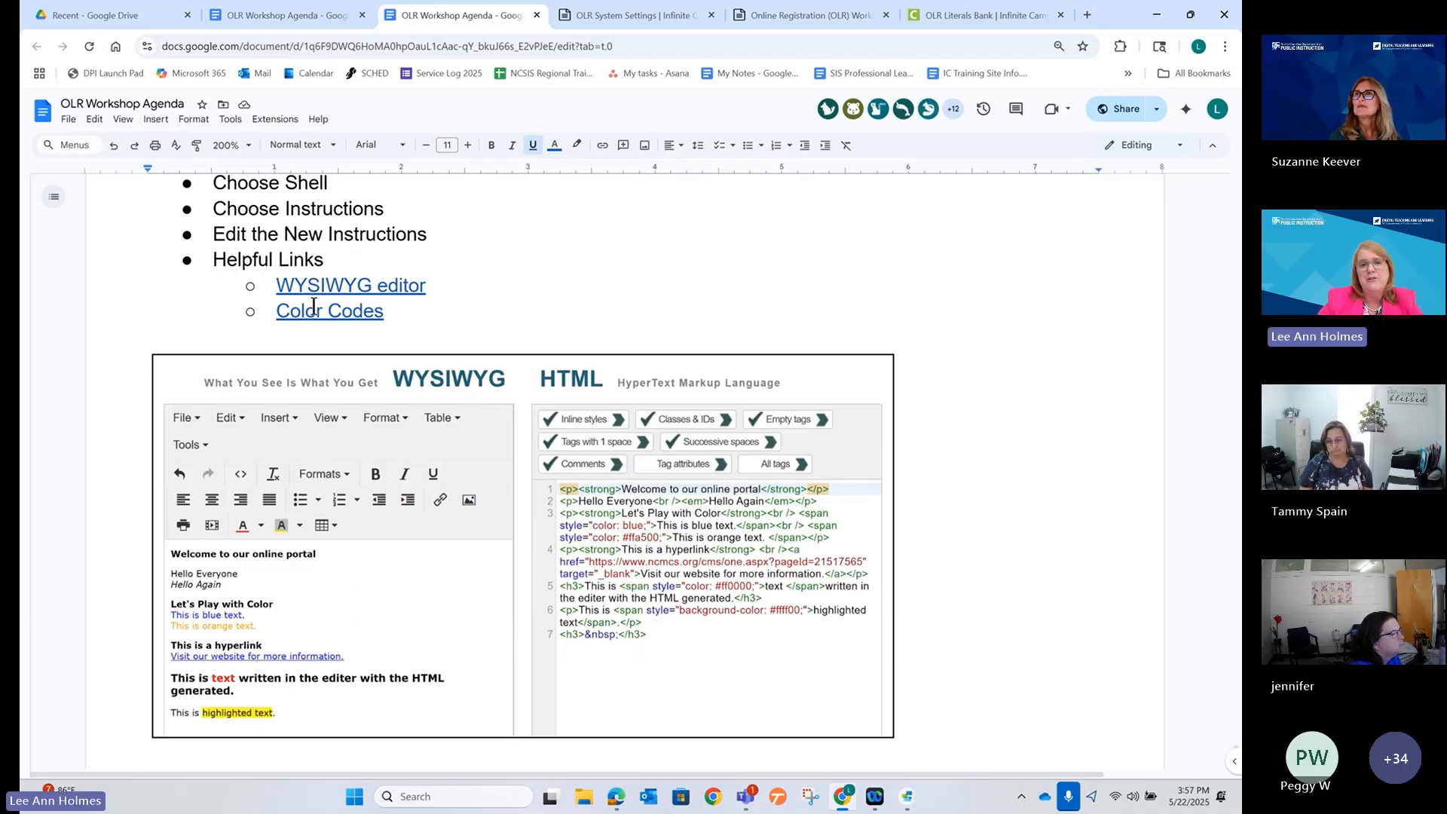
{"action": "left_click", "coordinate": [304, 313]}
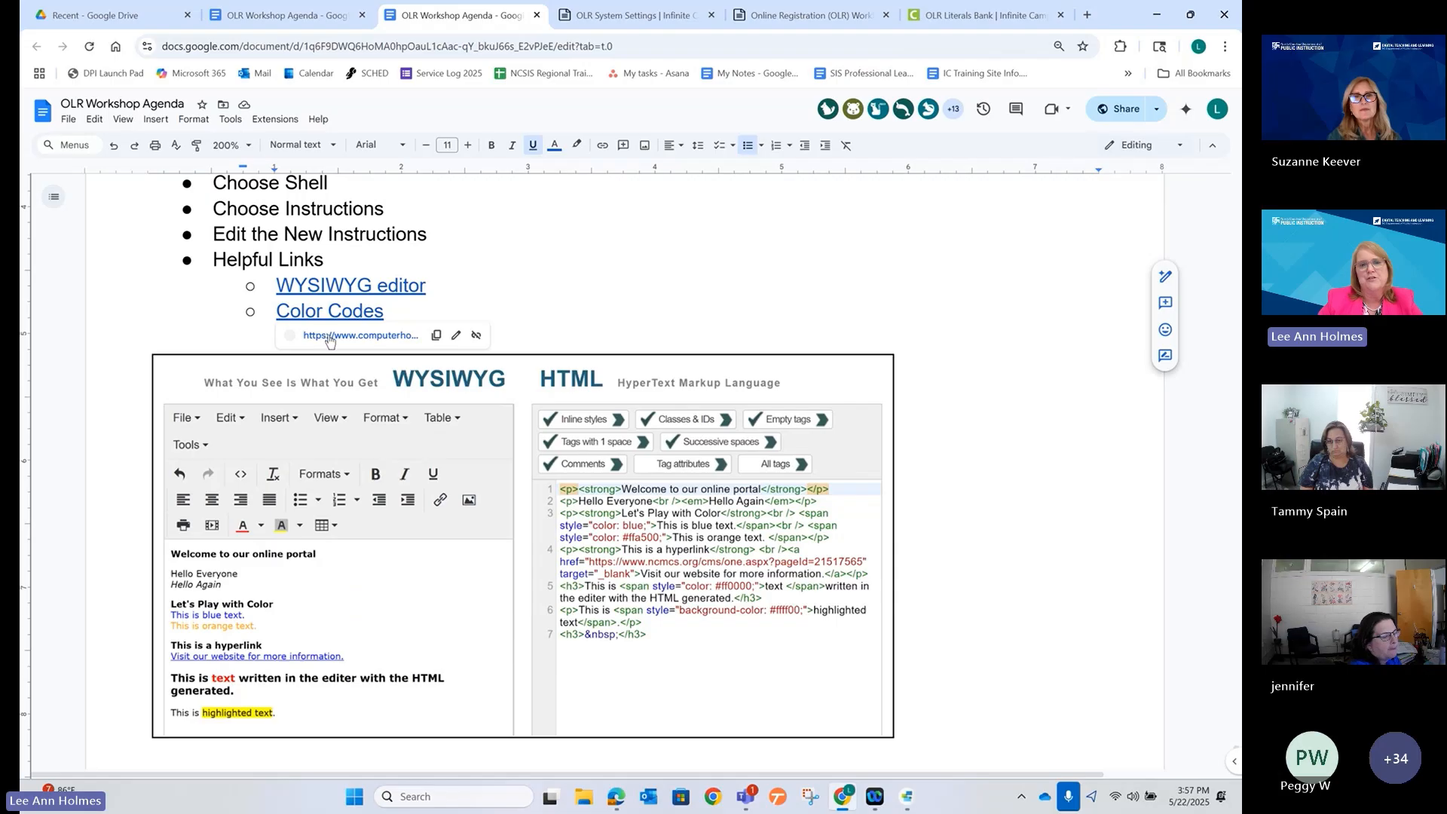
{"action": "left_click", "coordinate": [330, 335]}
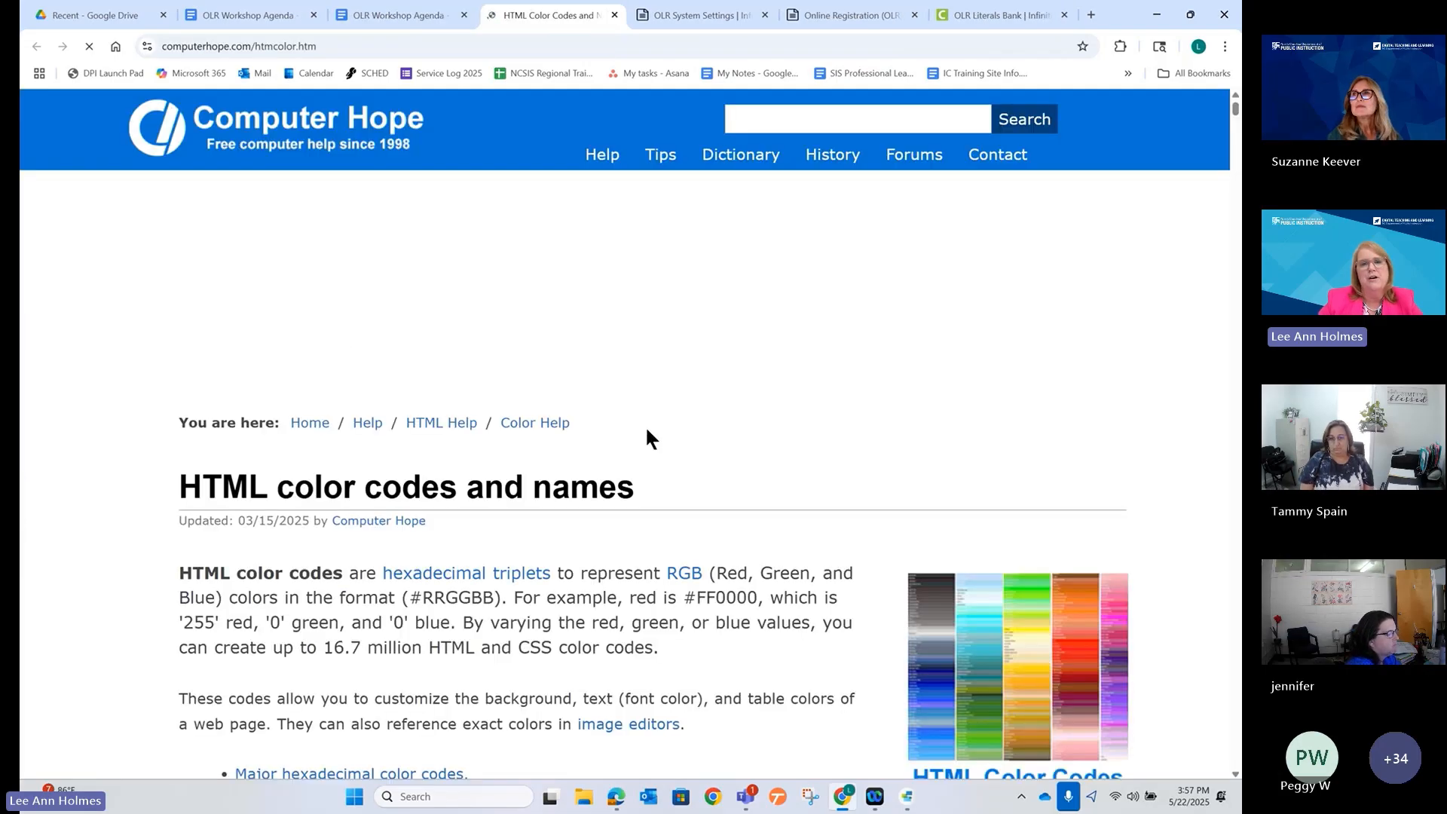
After skimming the color codes, open the agenda's online WYSIWYG HTML editor link.
{"action": "scroll", "coordinate": [647, 429], "scroll_direction": "down", "scroll_amount": 4}
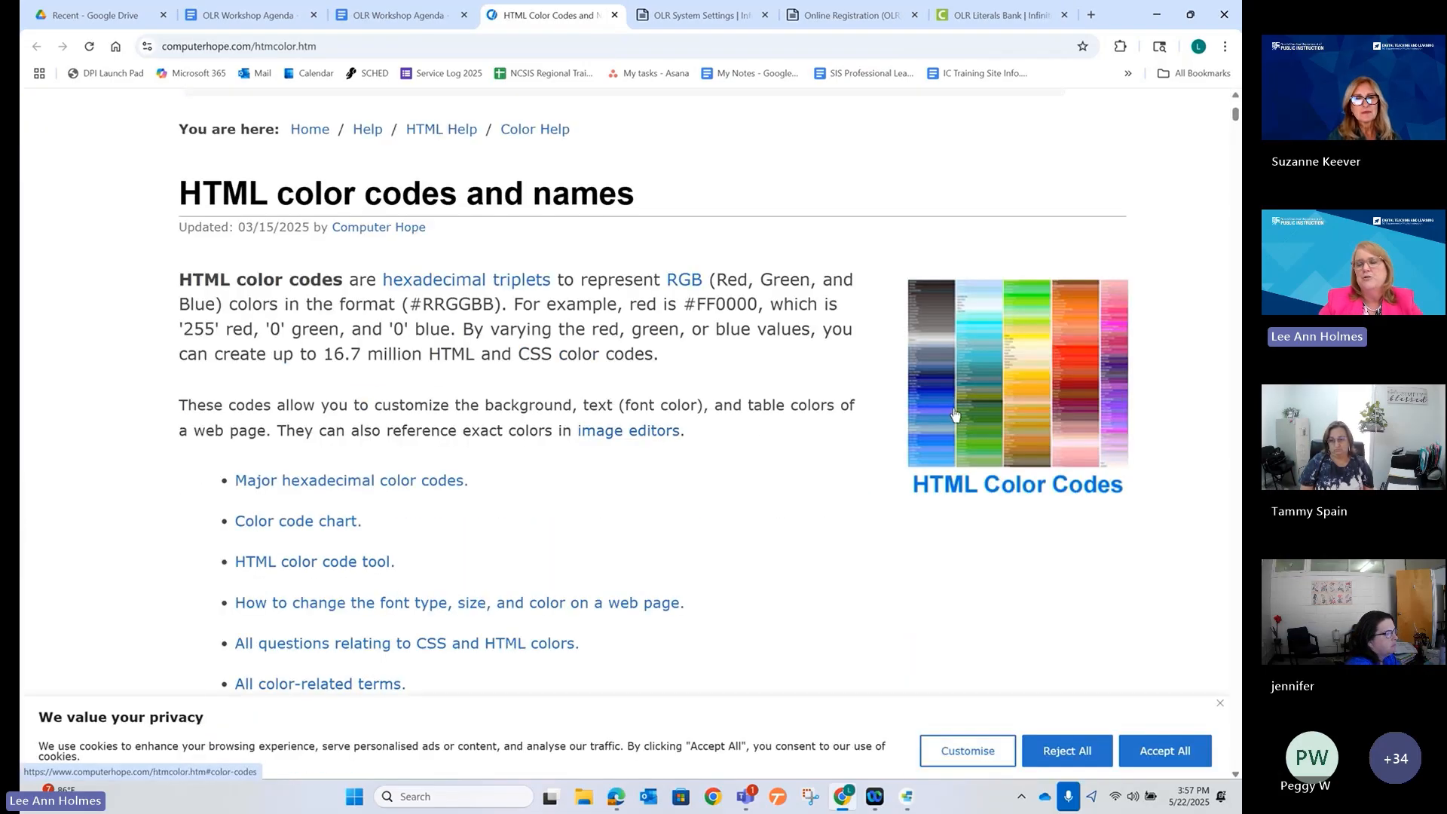
{"action": "scroll", "coordinate": [572, 473], "scroll_direction": "up", "scroll_amount": 2}
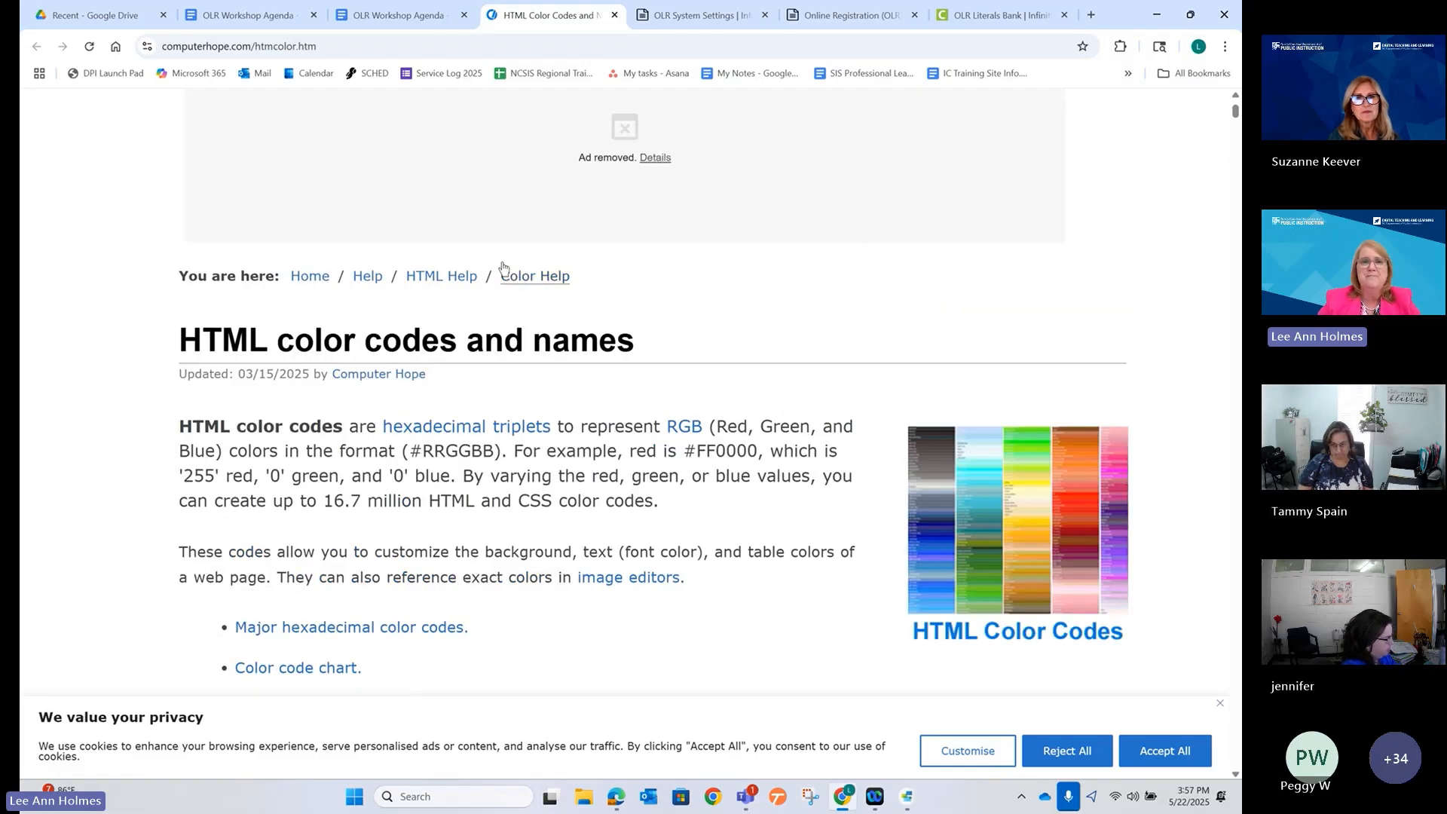
{"action": "left_click", "coordinate": [374, 15]}
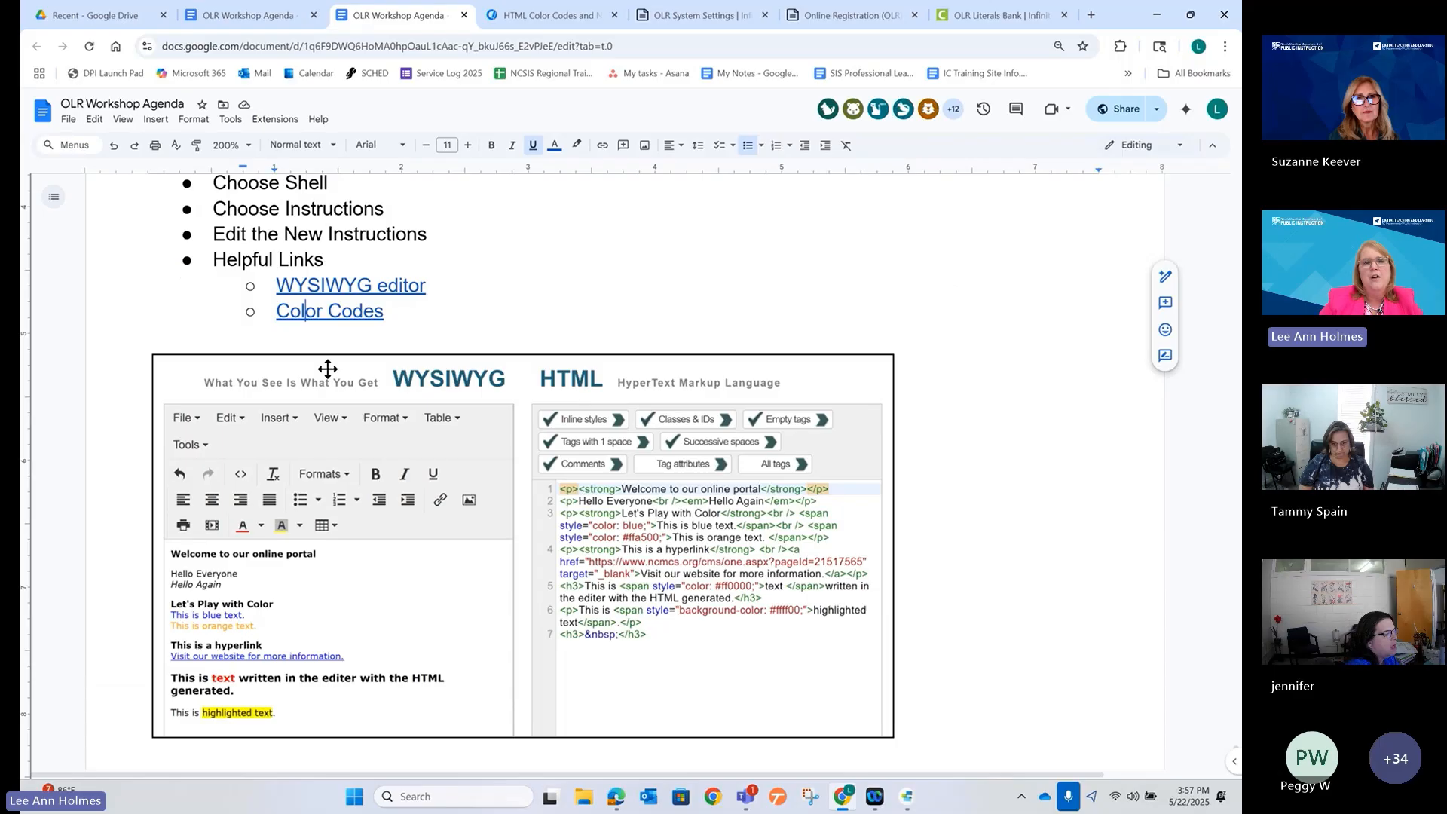
{"action": "left_click", "coordinate": [382, 287]}
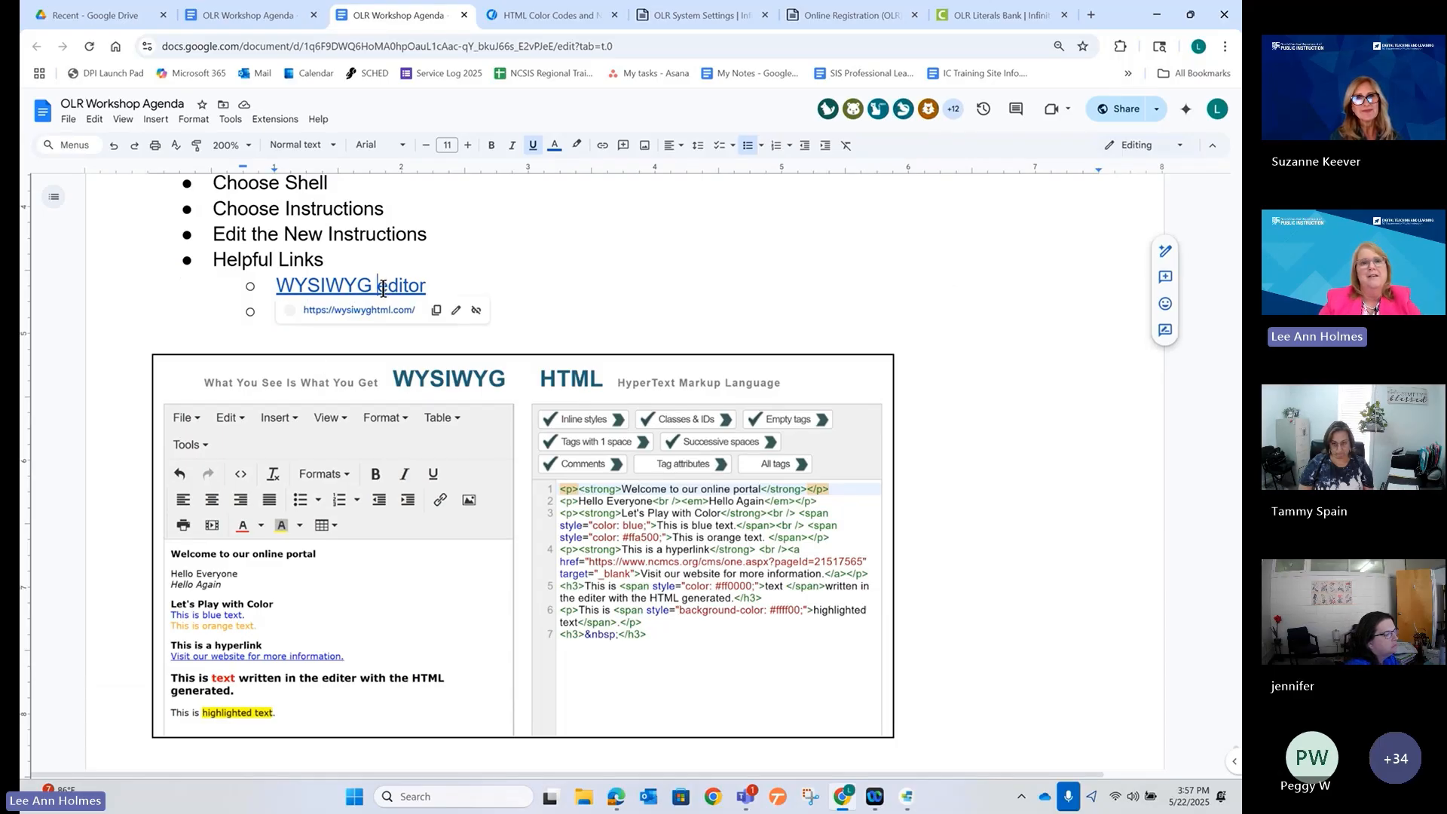
{"action": "left_click", "coordinate": [357, 311]}
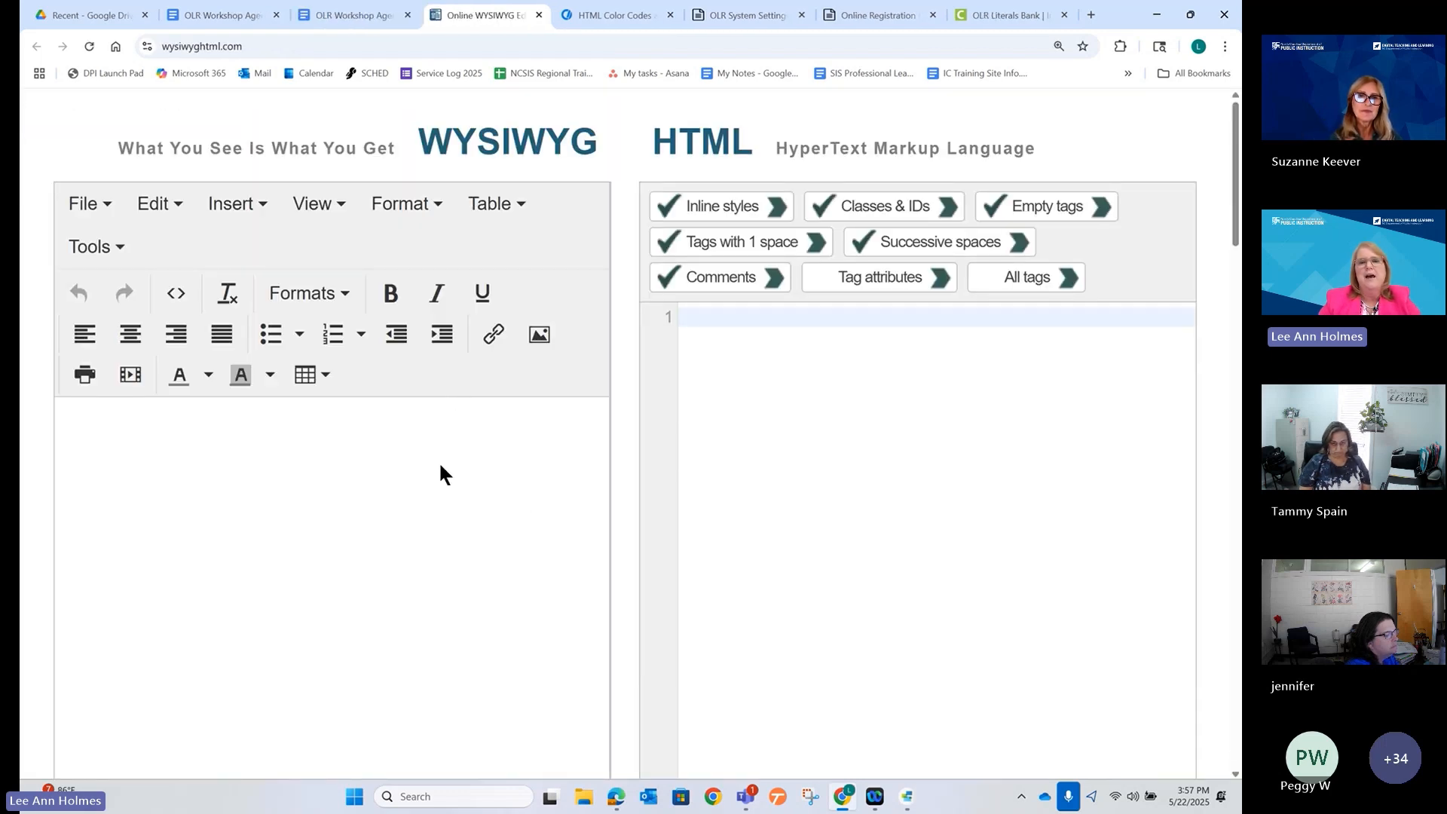
Type the first paragraph 'Please complete your student's transporation needs.'.
{"action": "left_click", "coordinate": [441, 462]}
{"action": "type", "text": "Pleasse"}
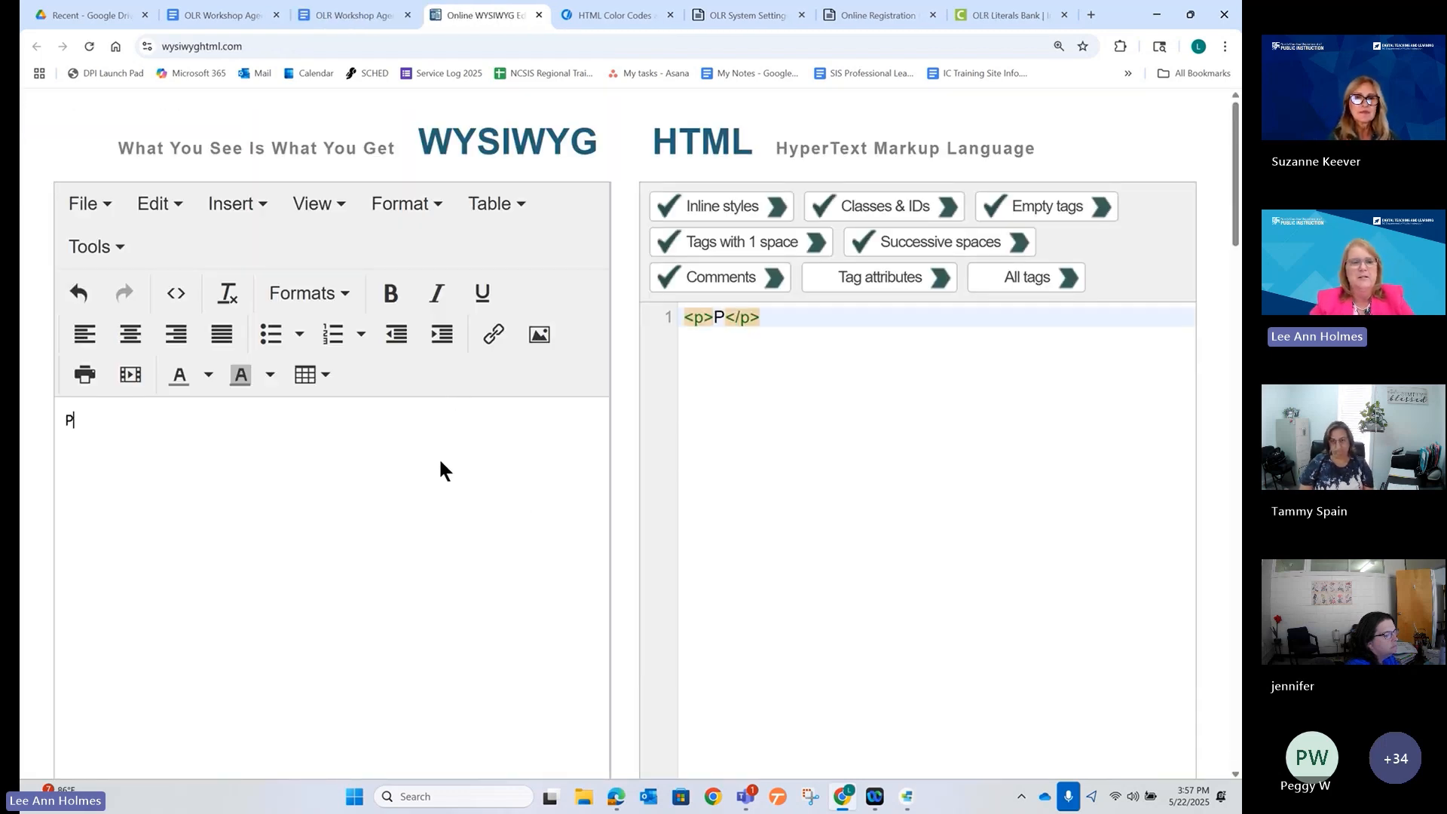
{"action": "key", "text": "BackSpace"}
{"action": "key", "text": "BackSpace"}
{"action": "type", "text": "e "}
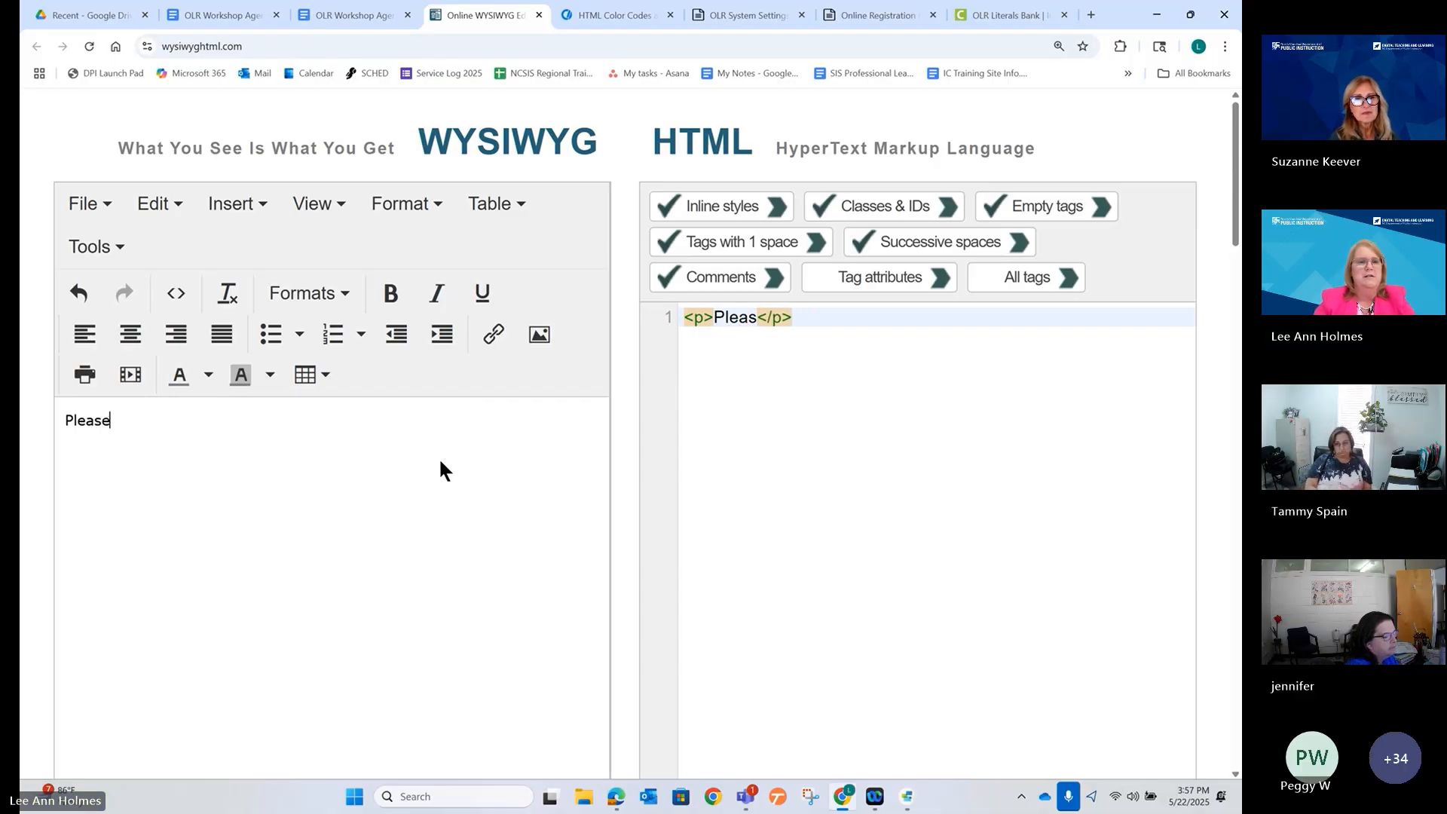
{"action": "type", "text": "comp"}
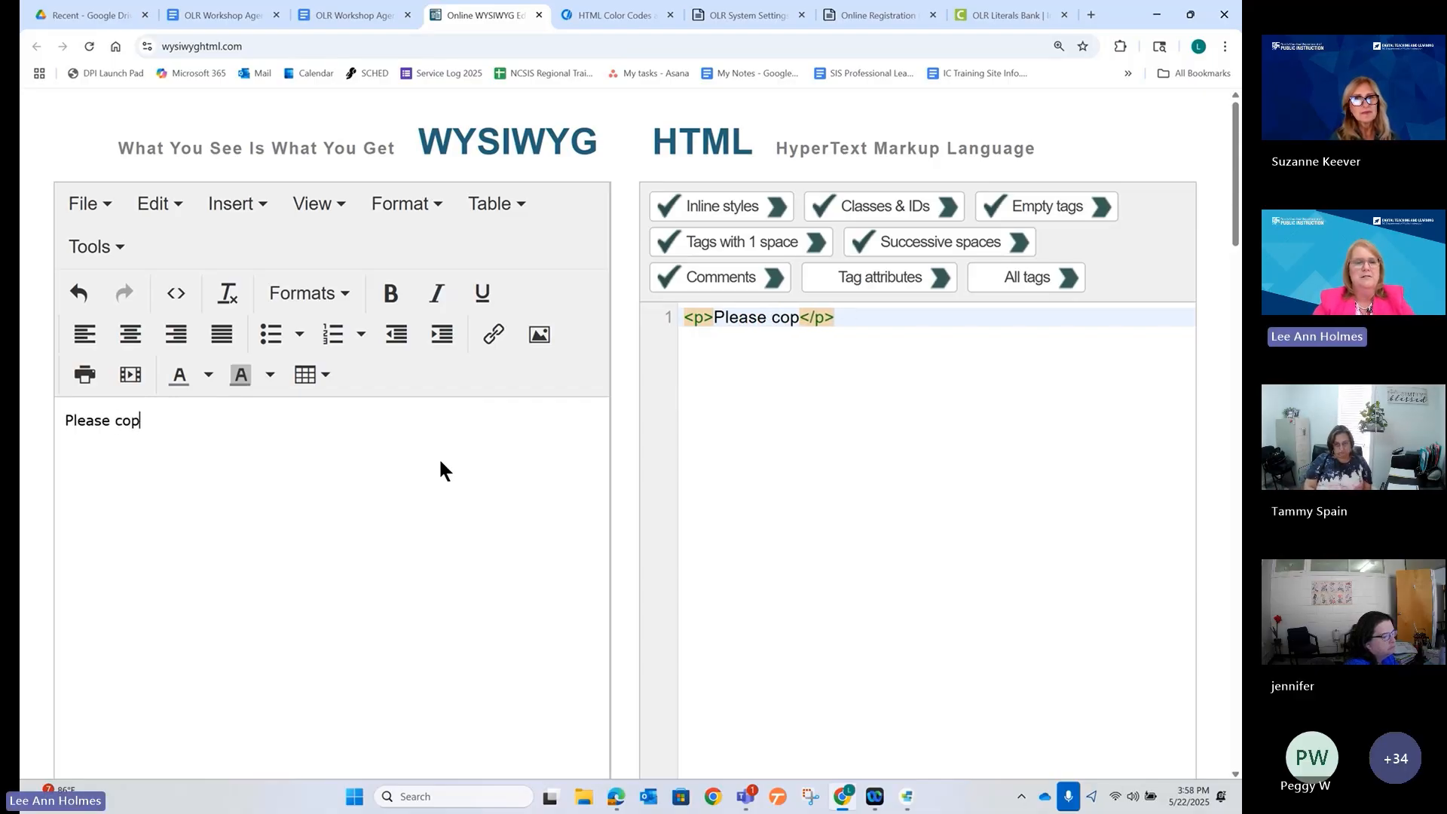
{"action": "key", "text": "BackSpace"}
{"action": "type", "text": "mplete "}
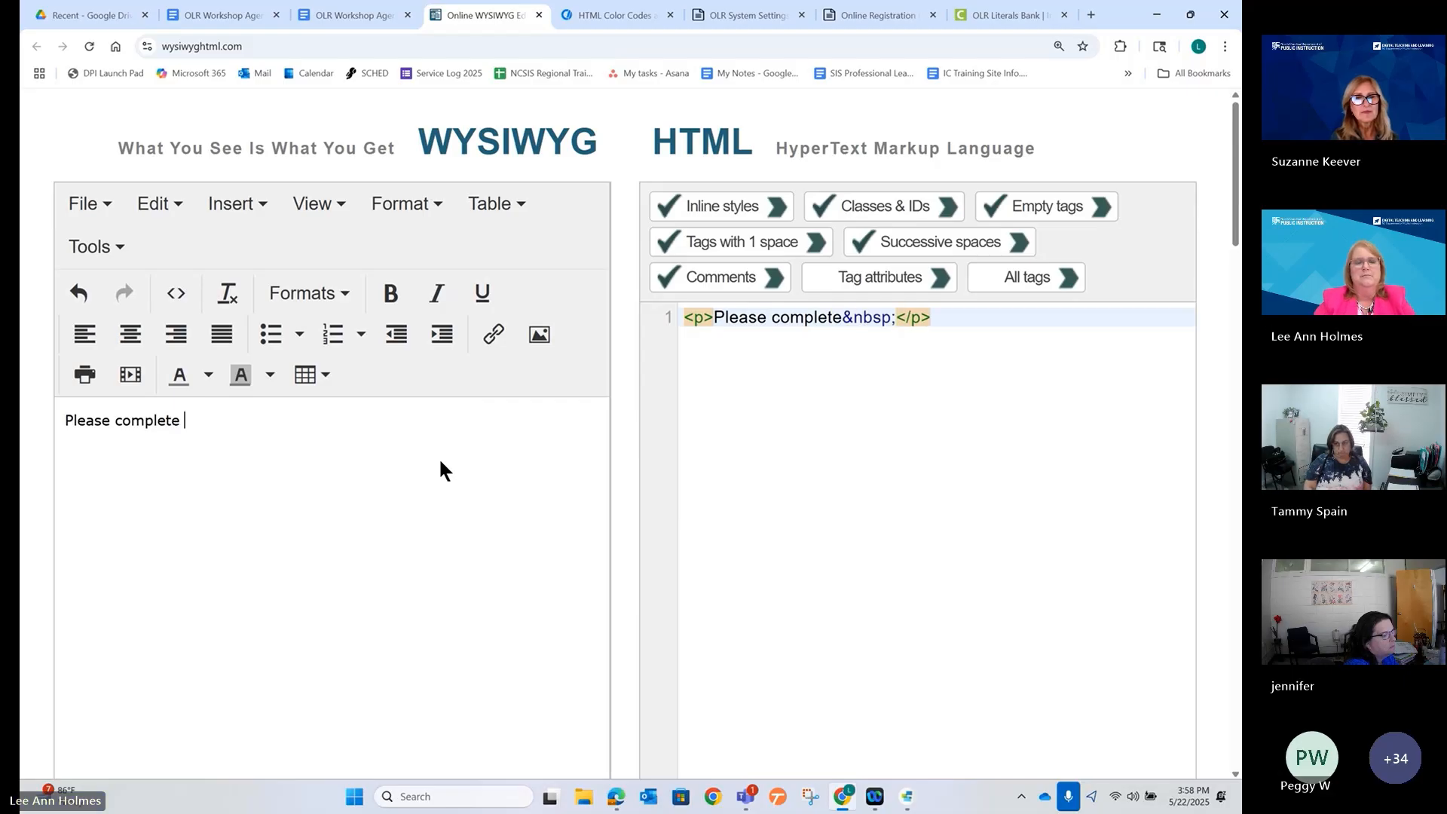
{"action": "type", "text": "your student's tr"}
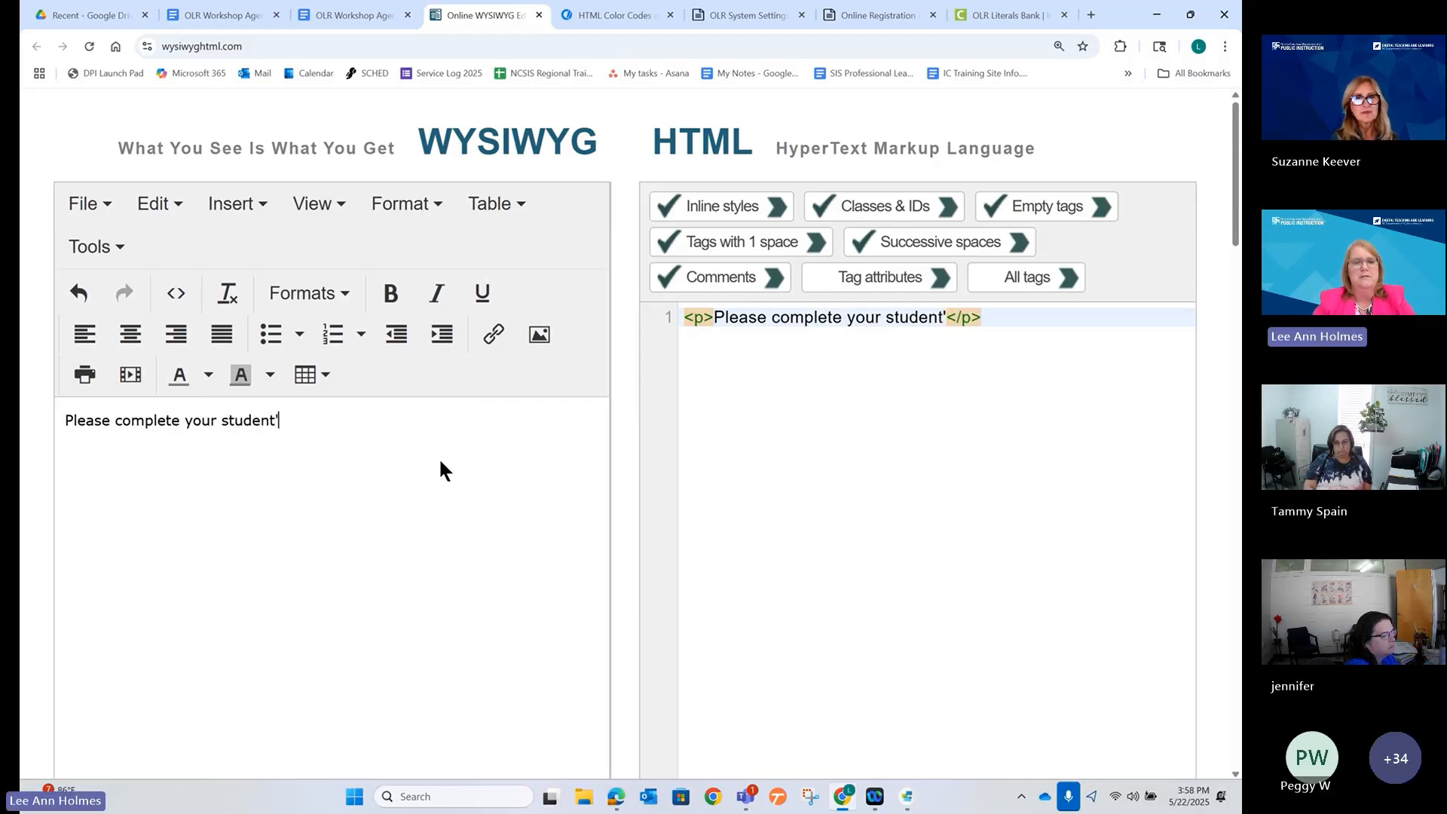
{"action": "type", "text": "anspora"}
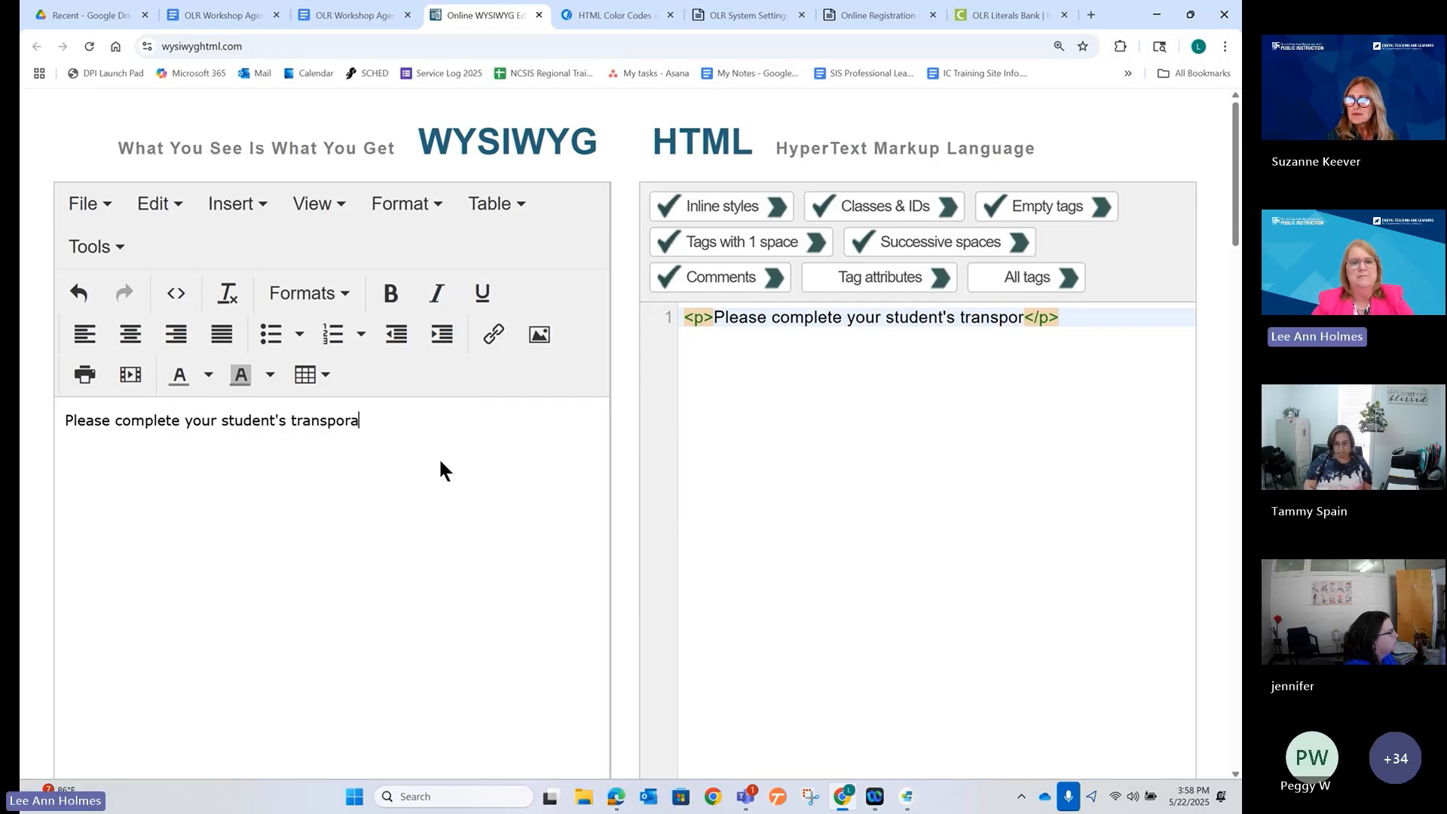
{"action": "type", "text": "tion needs."}
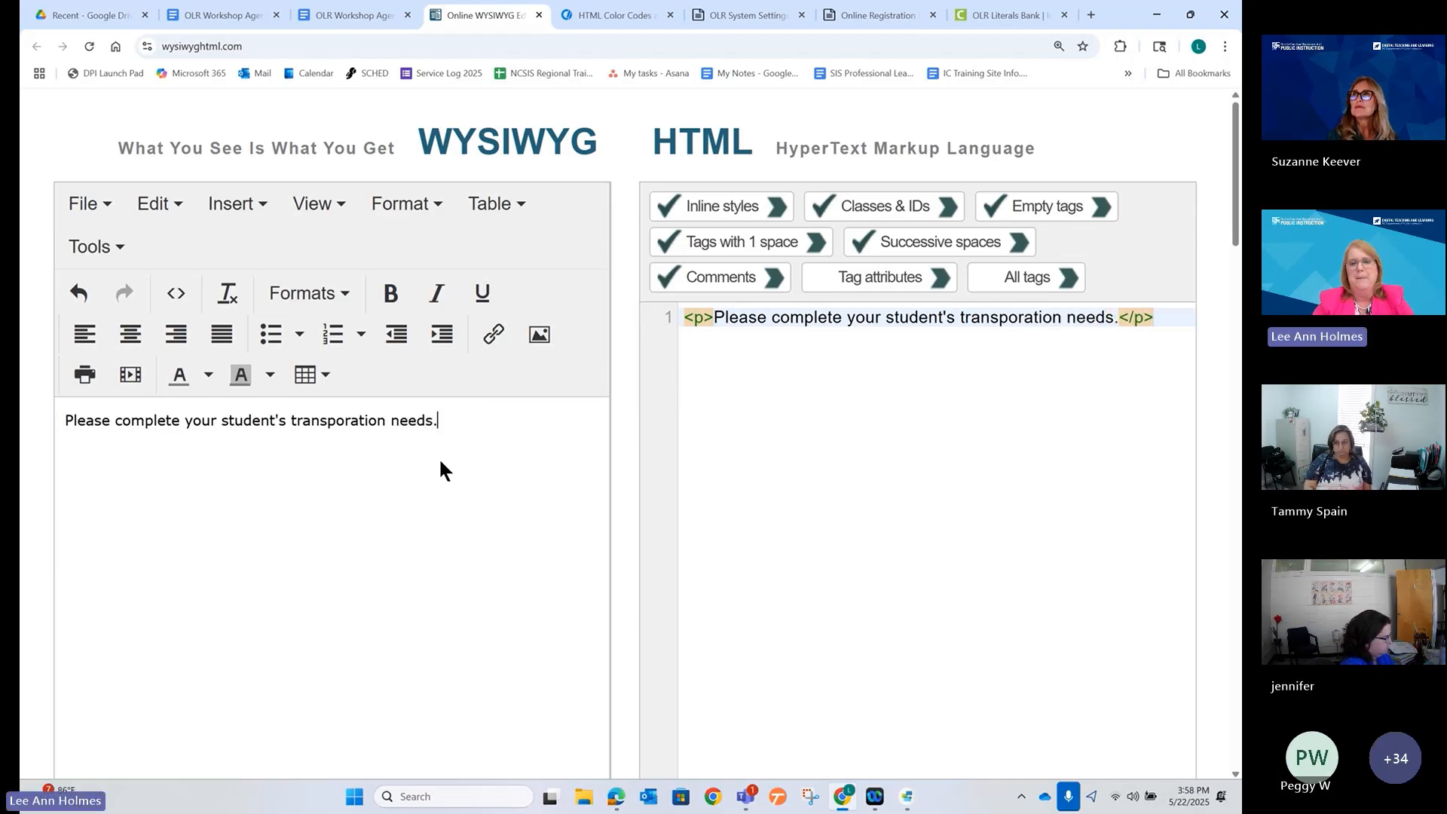
Add a second paragraph 'Allow at least 5 business days for bus routing.'.
{"action": "key", "text": "Return"}
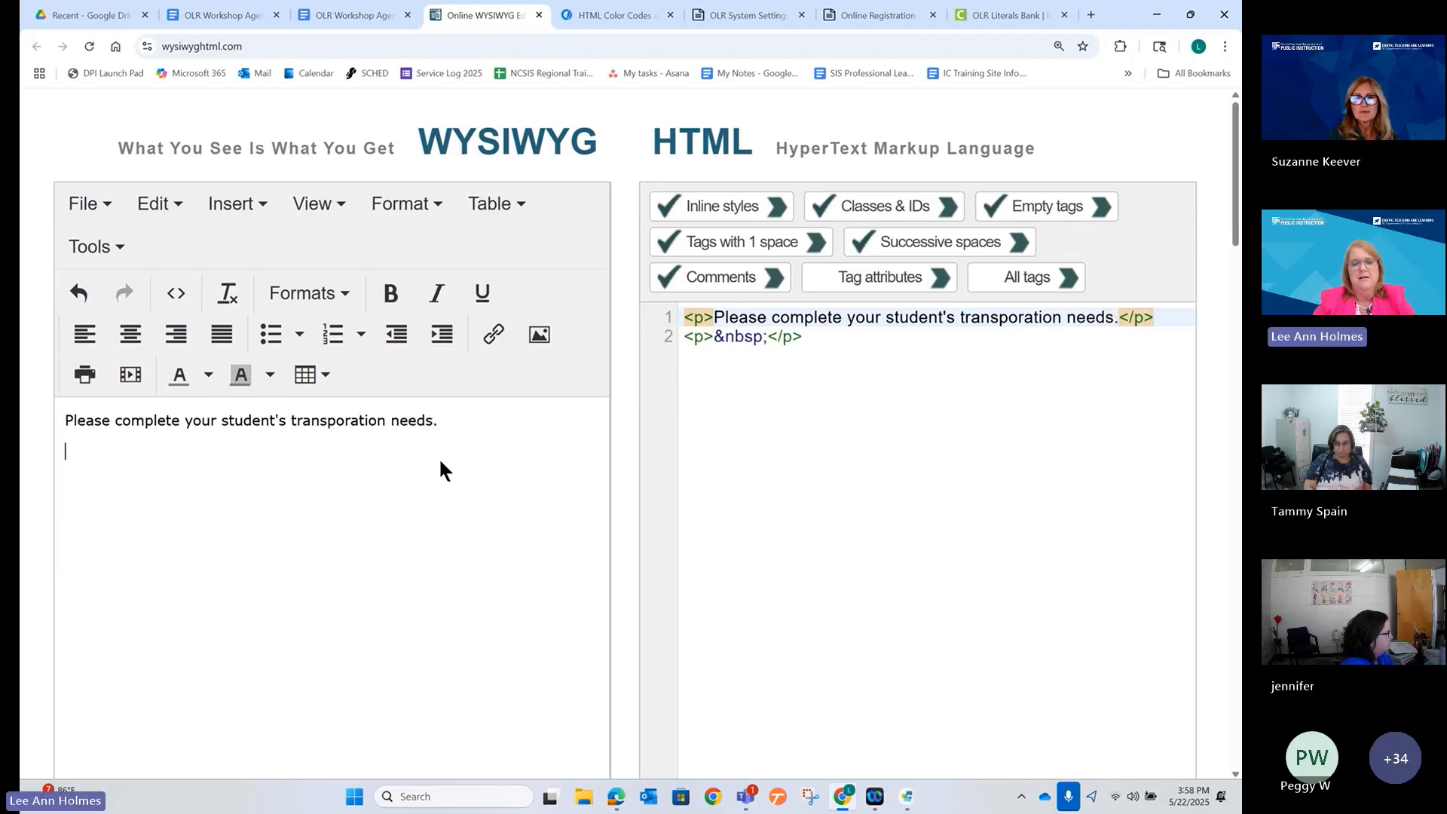
{"action": "type", "text": "Allow "}
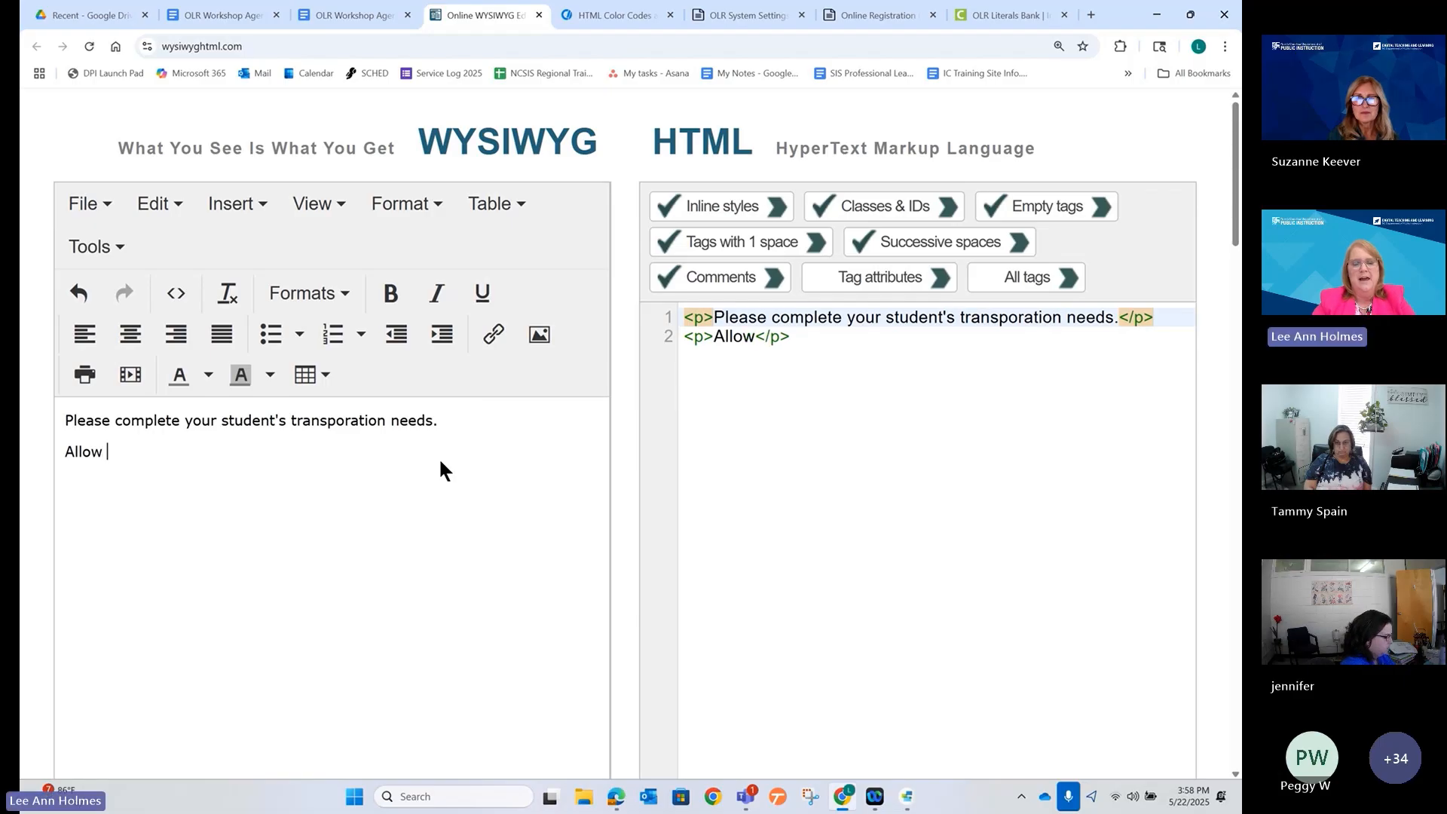
{"action": "type", "text": "at least"}
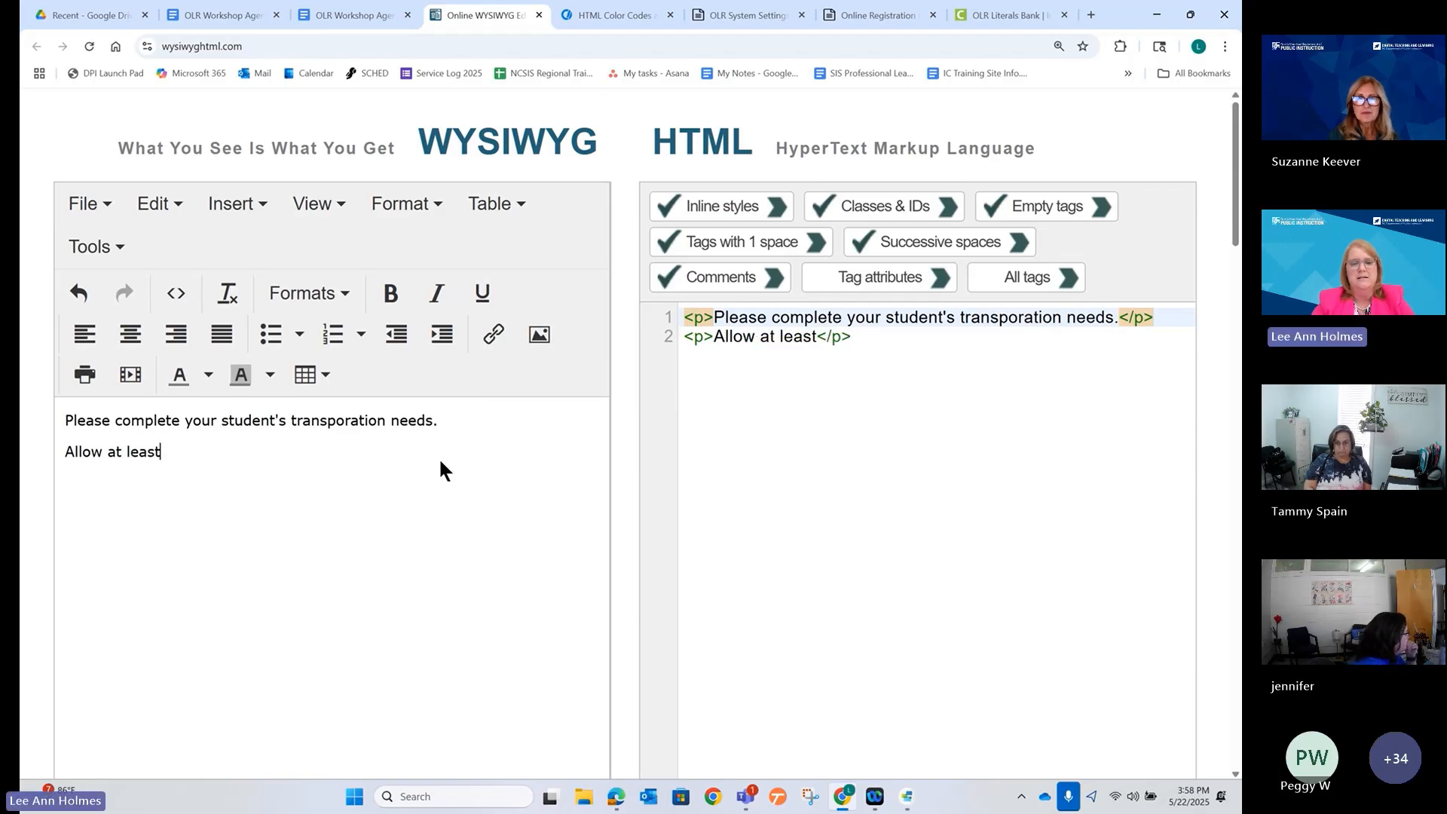
{"action": "type", "text": " 5 busi"}
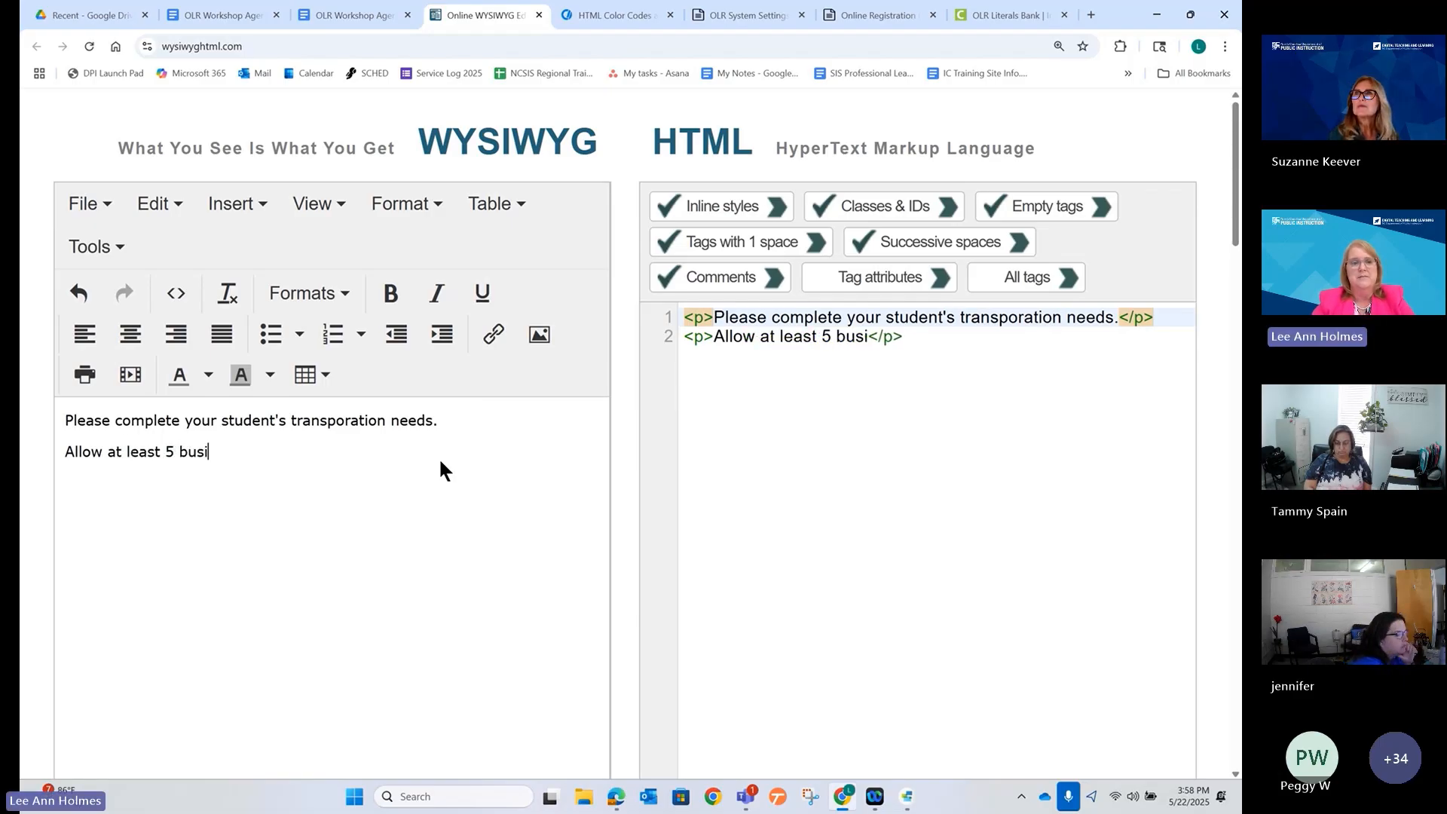
{"action": "type", "text": "ness days "}
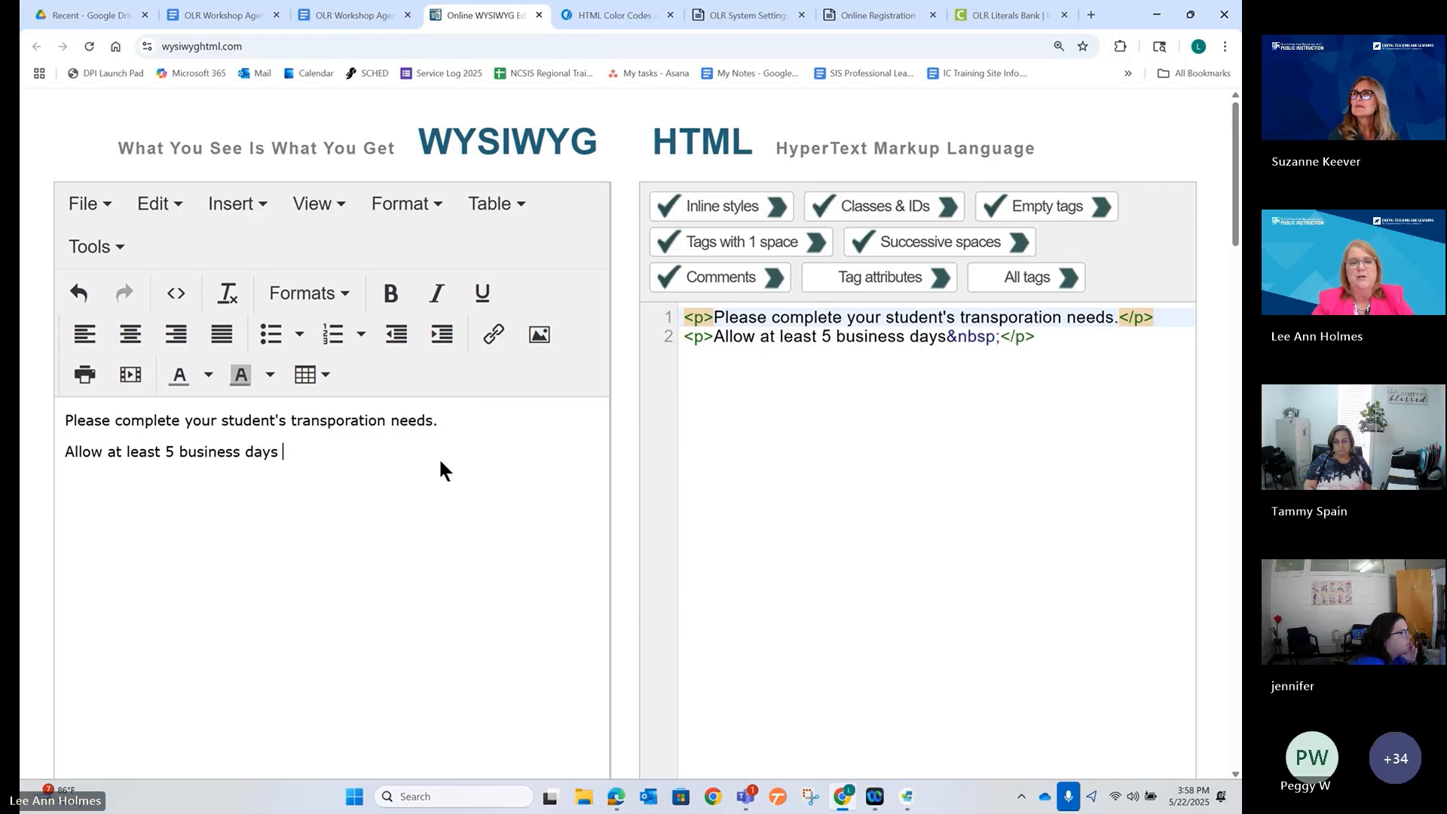
{"action": "type", "text": "for sub"}
{"action": "key", "text": "BackSpace"}
{"action": "key", "text": "BackSpace"}
{"action": "key", "text": "BackSpace"}
{"action": "type", "text": "bus "}
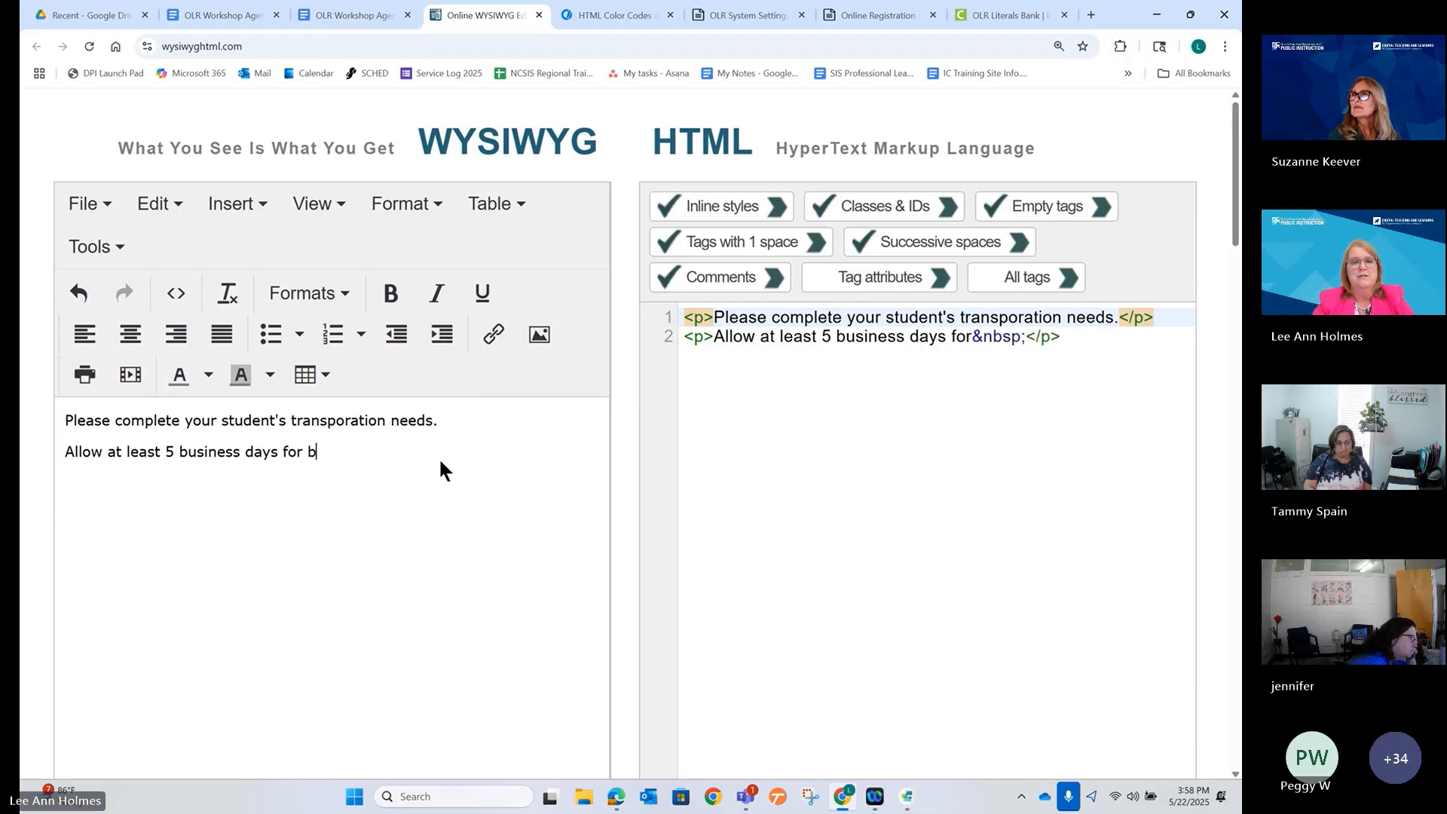
{"action": "type", "text": "routhing"}
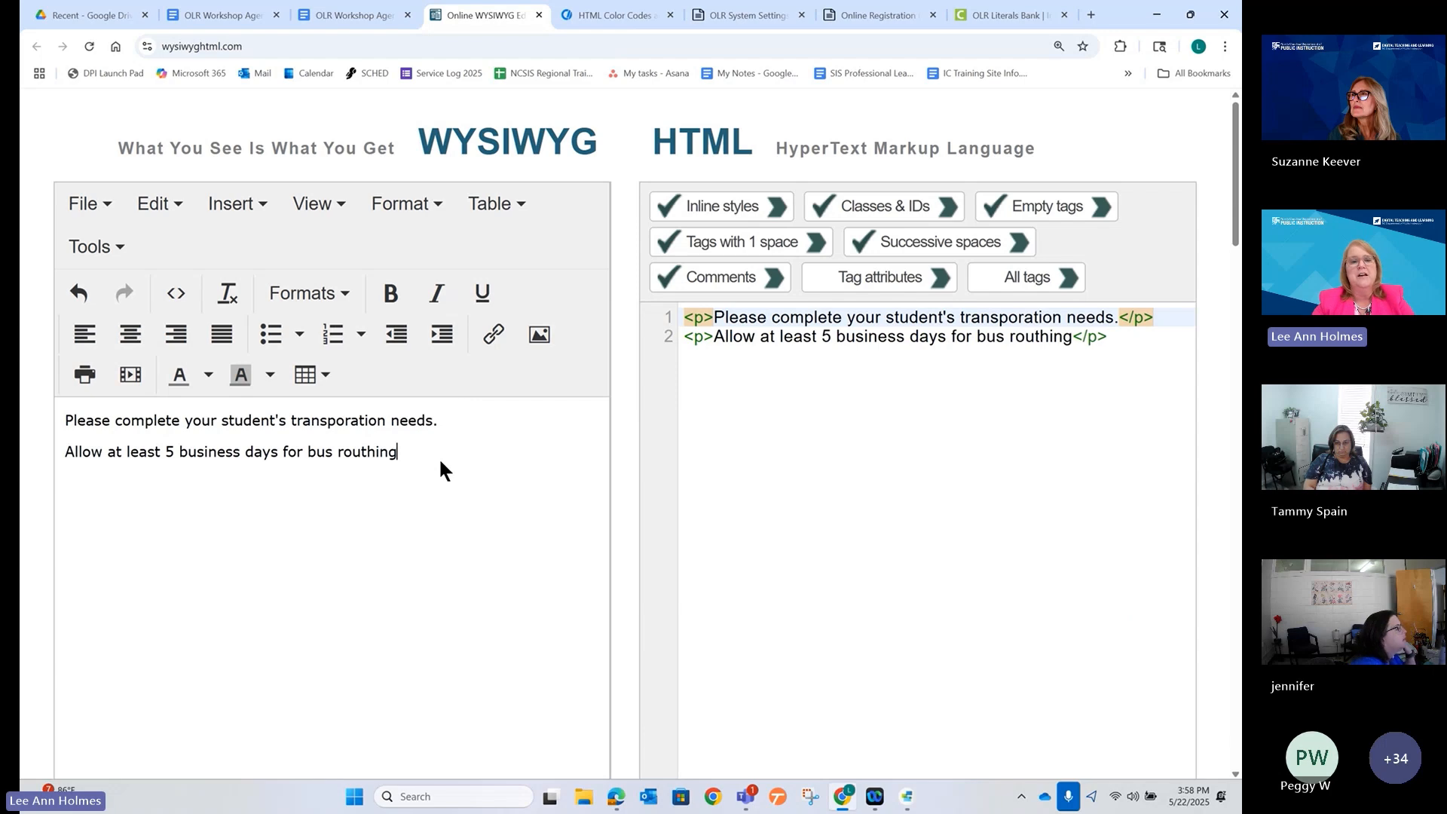
{"action": "key", "text": "BackSpace"}
{"action": "key", "text": "BackSpace"}
{"action": "key", "text": "BackSpace"}
{"action": "key", "text": "BackSpace"}
{"action": "key", "text": "BackSpace"}
{"action": "type", "text": "thin"}
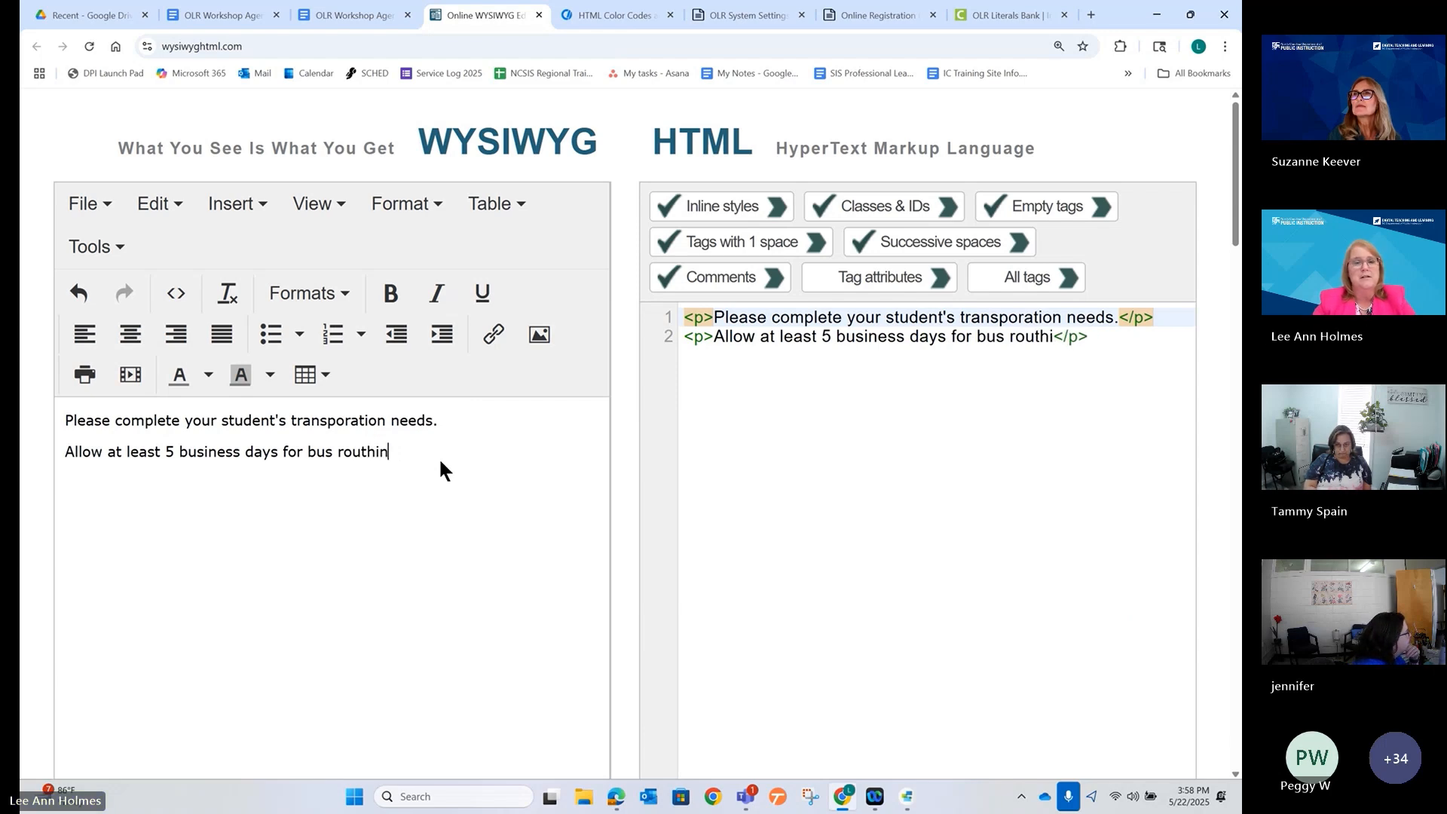
{"action": "key", "text": "BackSpace"}
{"action": "key", "text": "BackSpace"}
{"action": "key", "text": "BackSpace"}
{"action": "type", "text": "ing."}
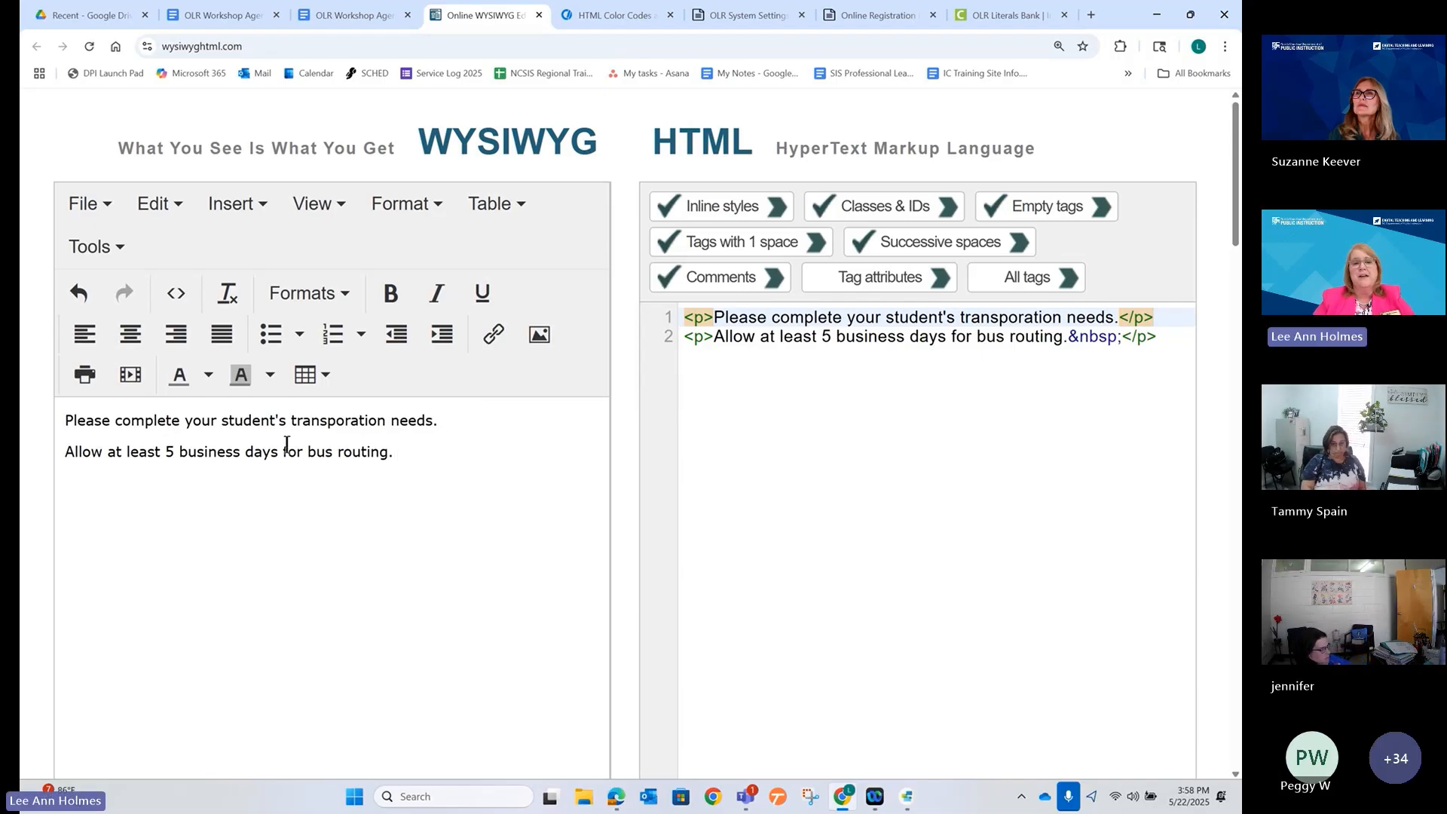
Make the bus-routing sentence bold and red.
{"action": "triple_click", "coordinate": [264, 453]}
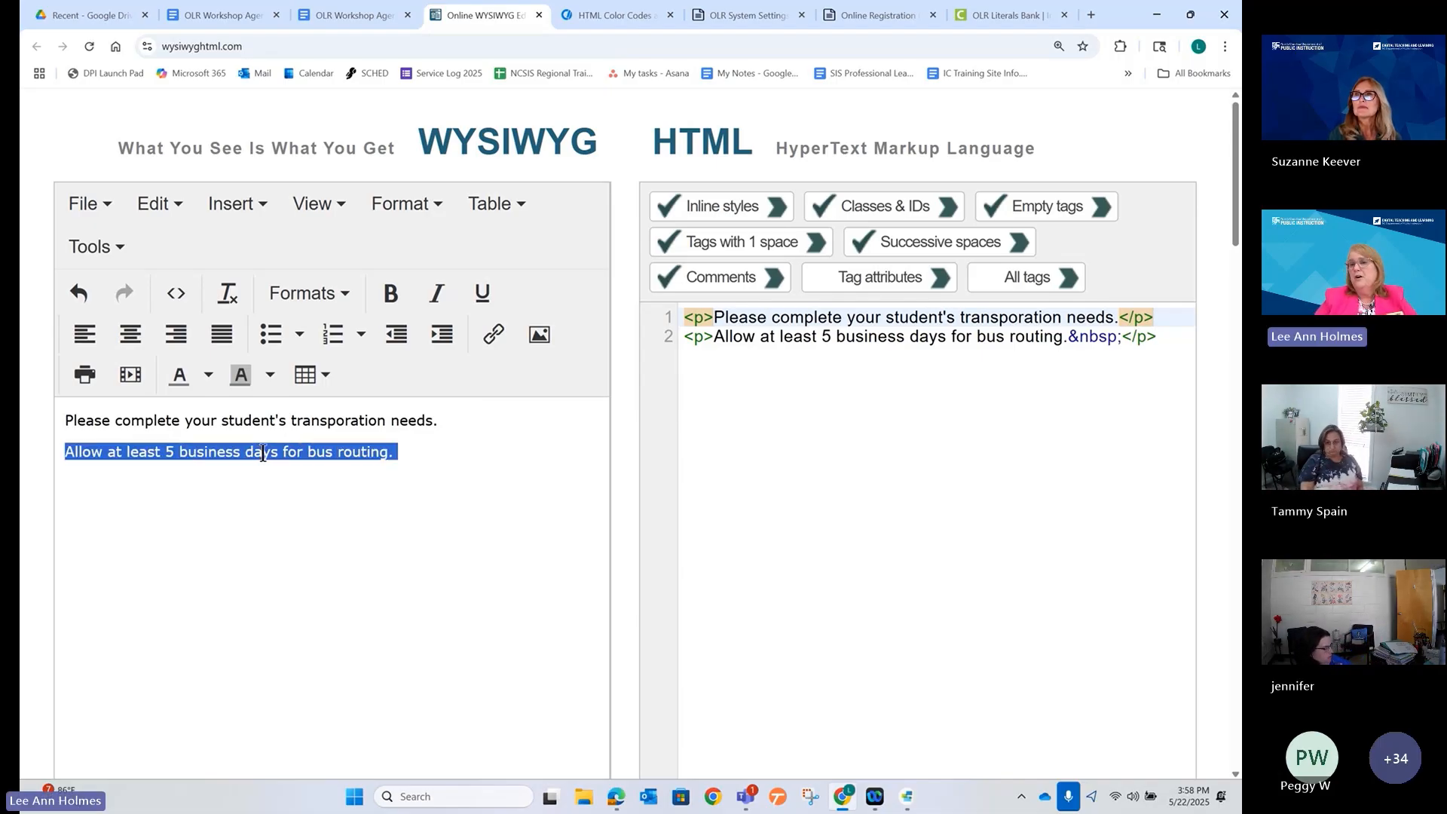
{"action": "left_click", "coordinate": [386, 295]}
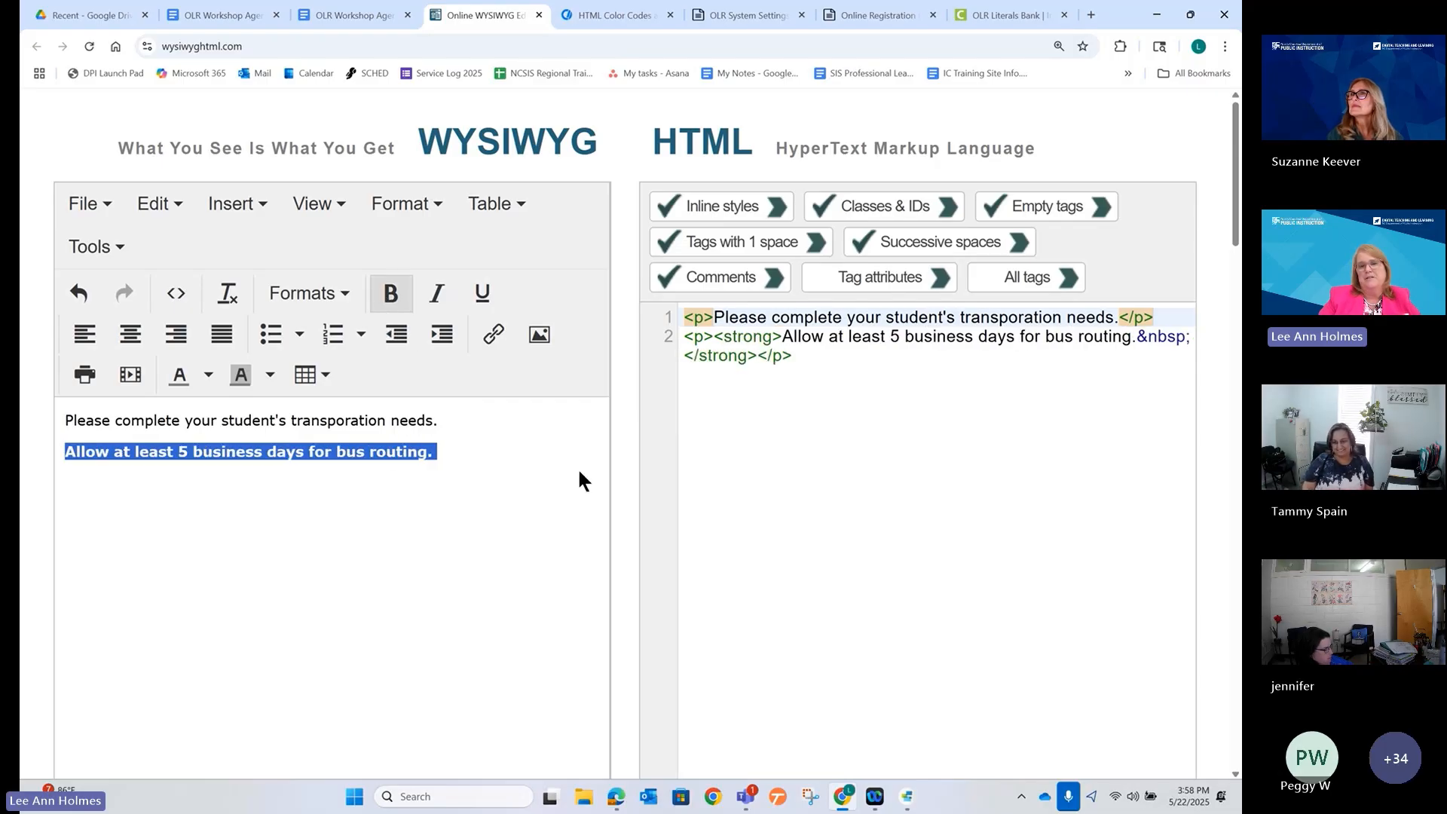
{"action": "triple_click", "coordinate": [369, 451]}
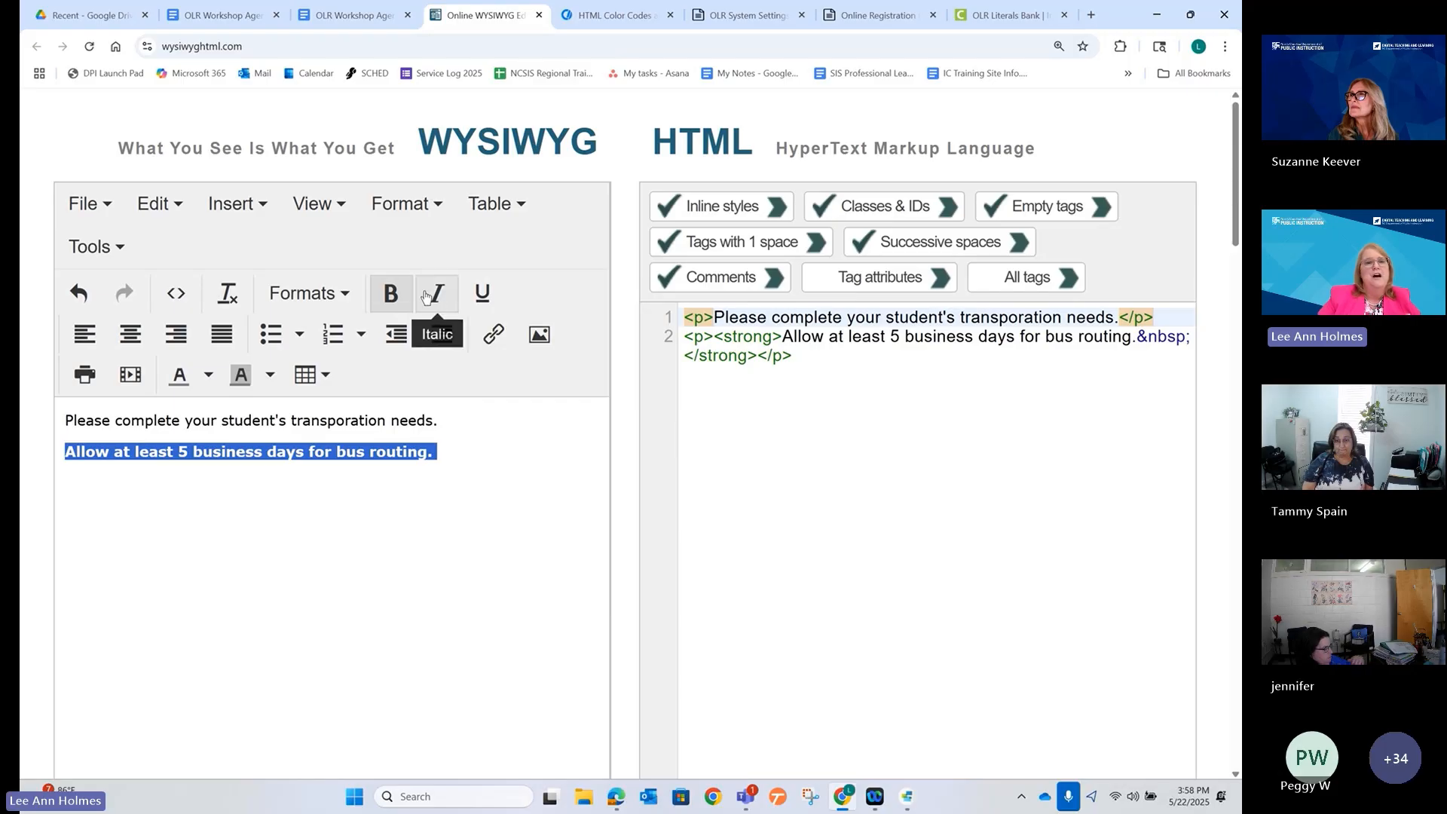
{"action": "left_click", "coordinate": [270, 377]}
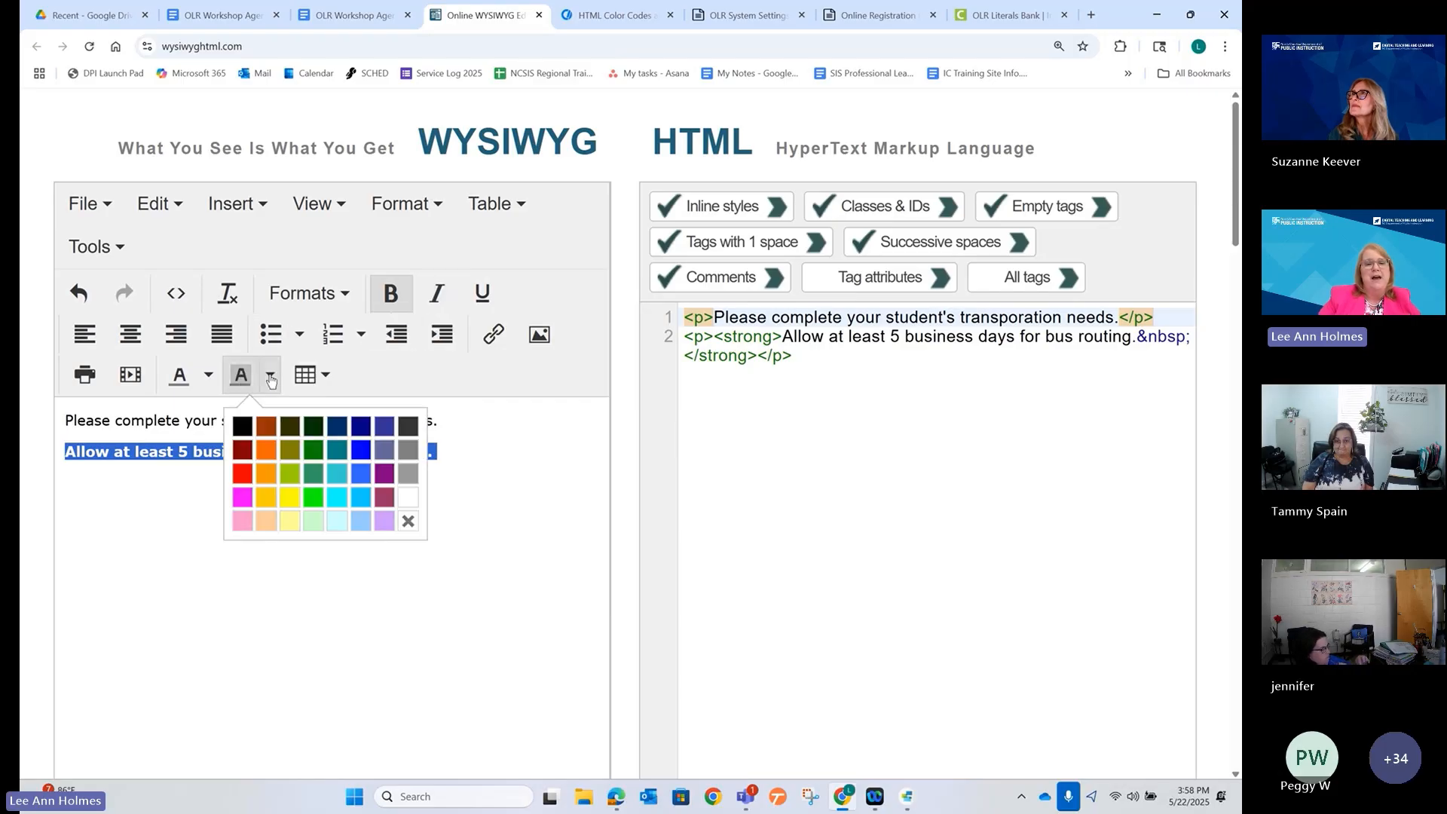
{"action": "left_click", "coordinate": [291, 526]}
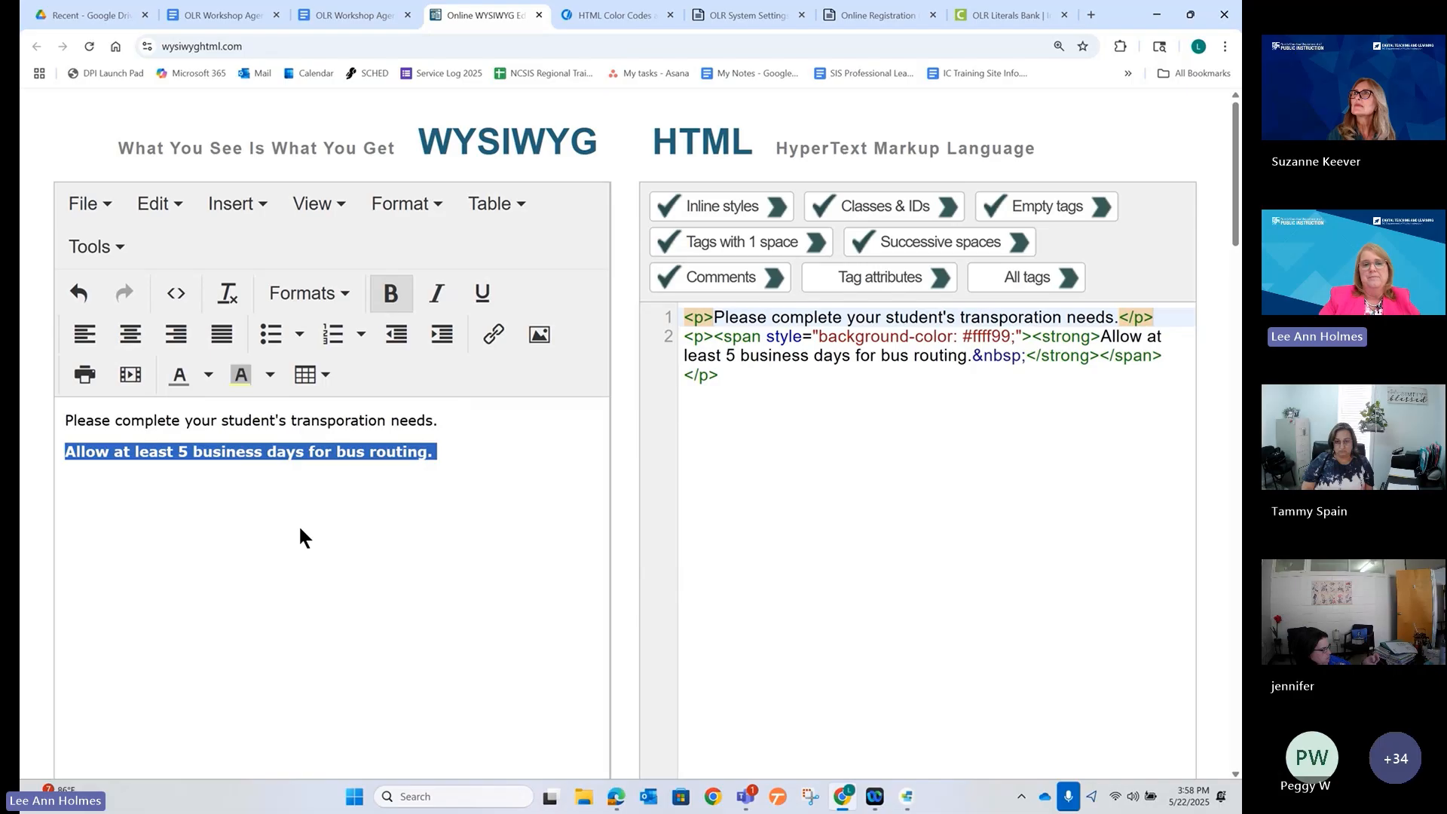
{"action": "left_click", "coordinate": [487, 506]}
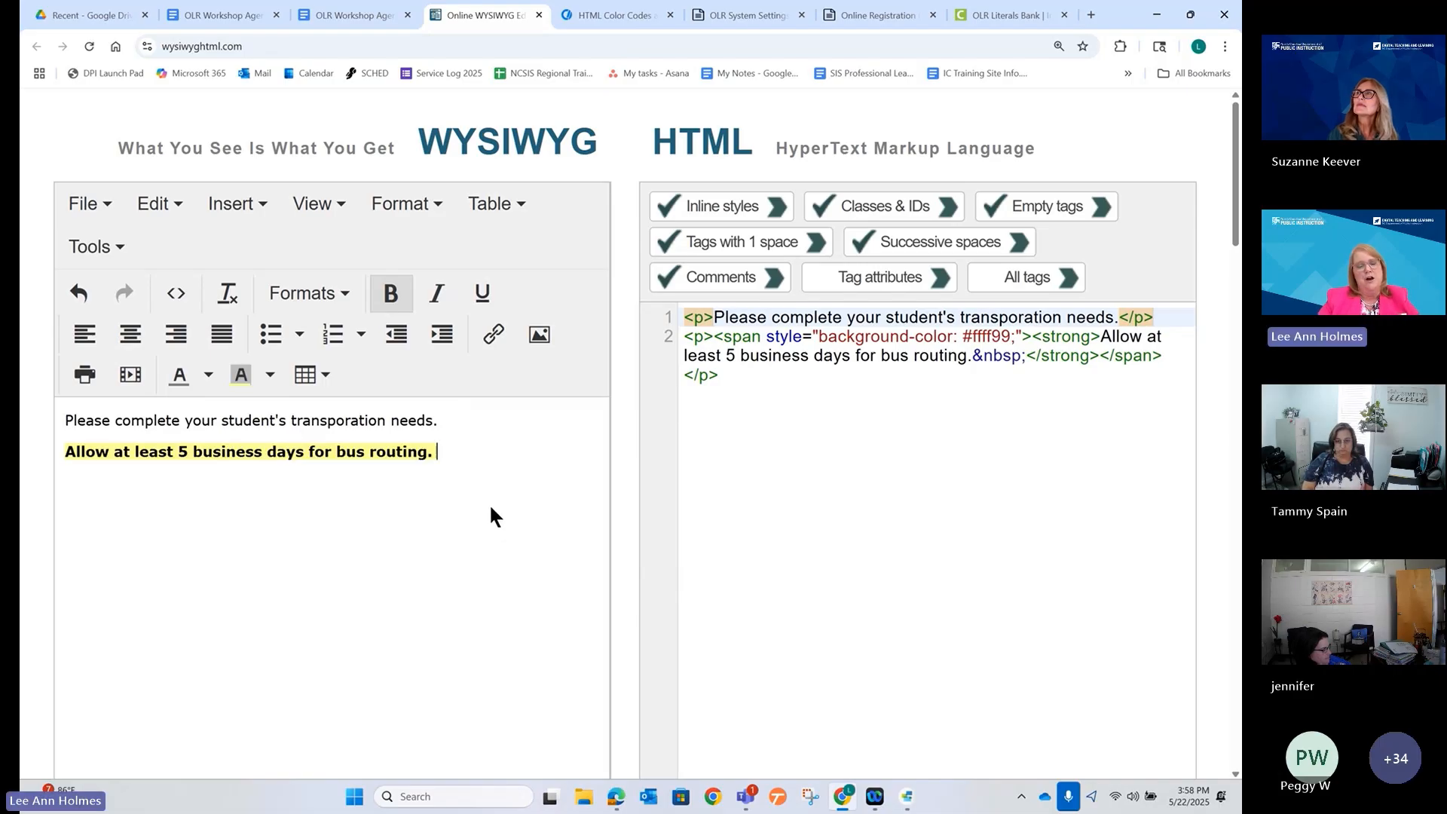
{"action": "key", "text": "ctrl+z"}
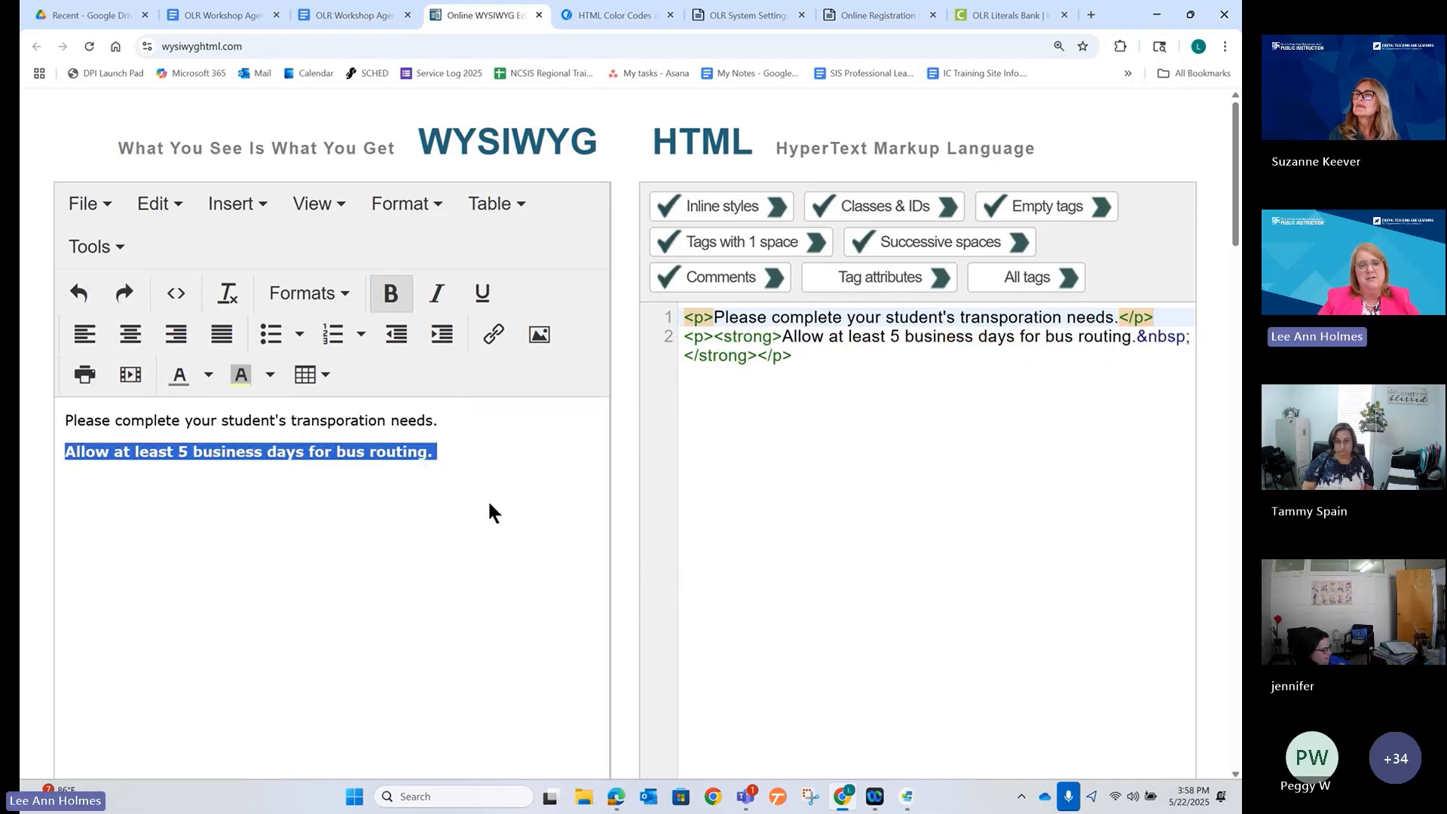
{"action": "left_click", "coordinate": [209, 377]}
{"action": "left_click", "coordinate": [181, 474]}
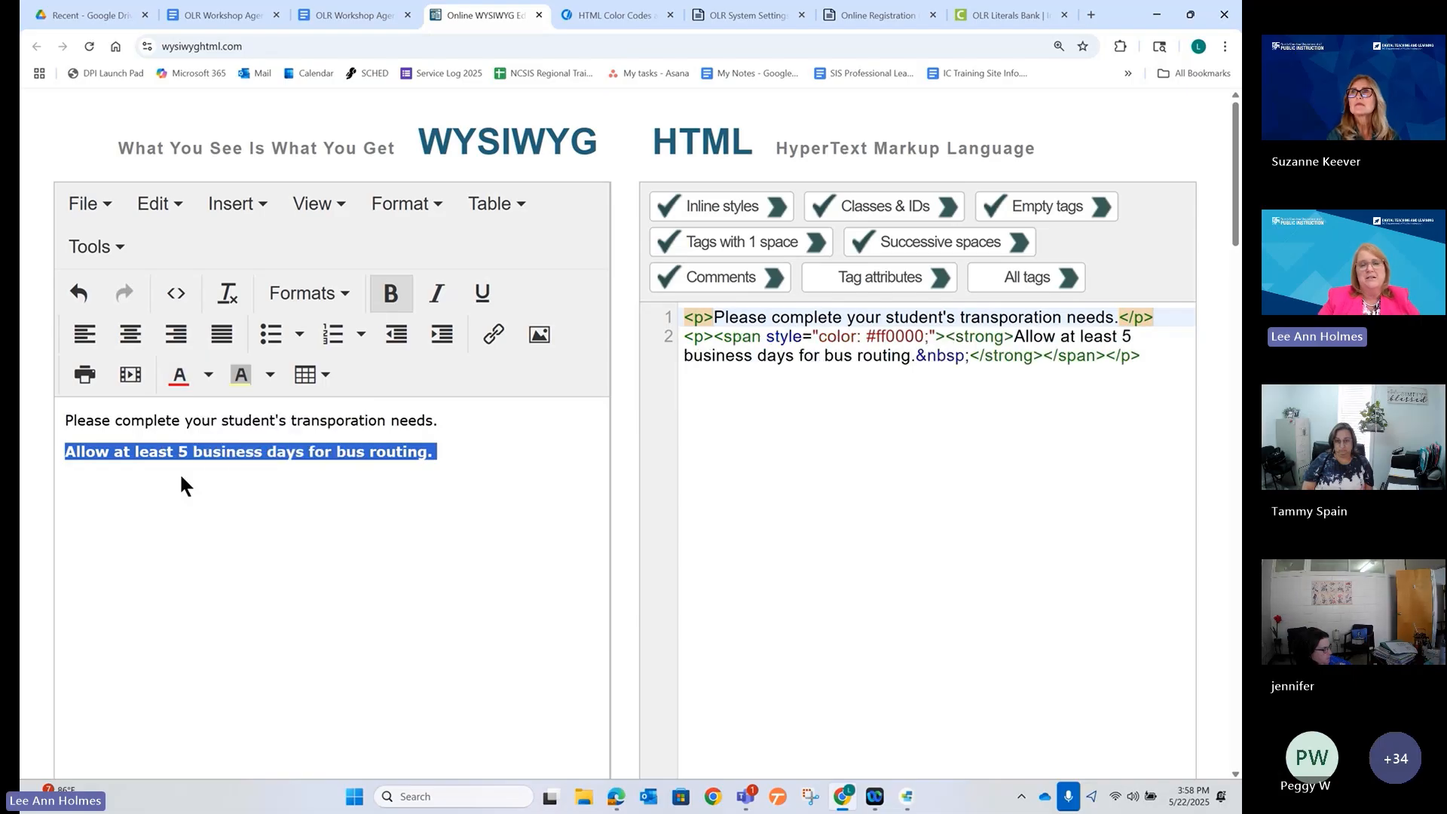
{"action": "left_click", "coordinate": [476, 537]}
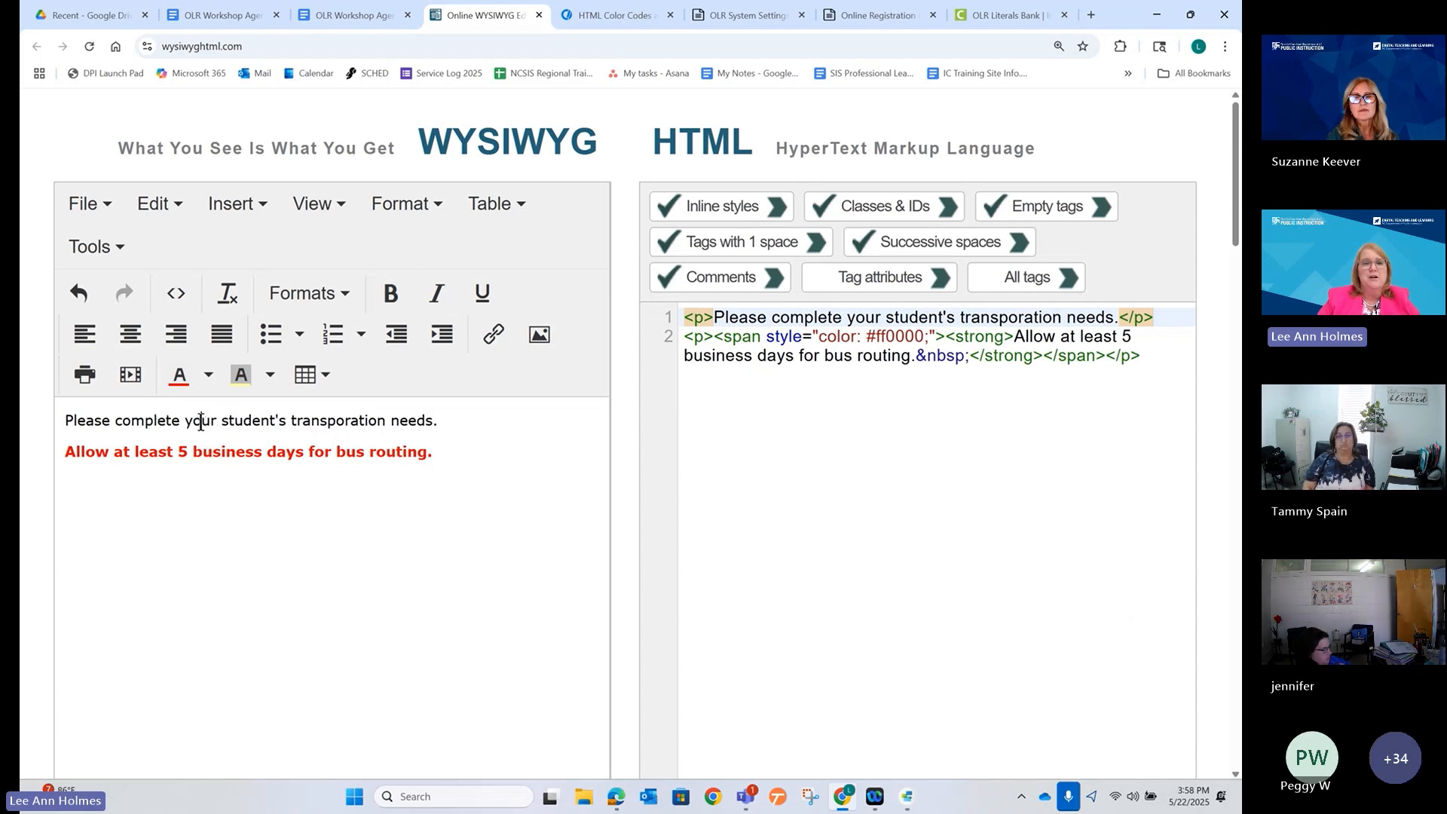
Format the transportation needs line as Heading 4.
{"action": "double_click", "coordinate": [200, 420]}
{"action": "triple_click", "coordinate": [201, 420]}
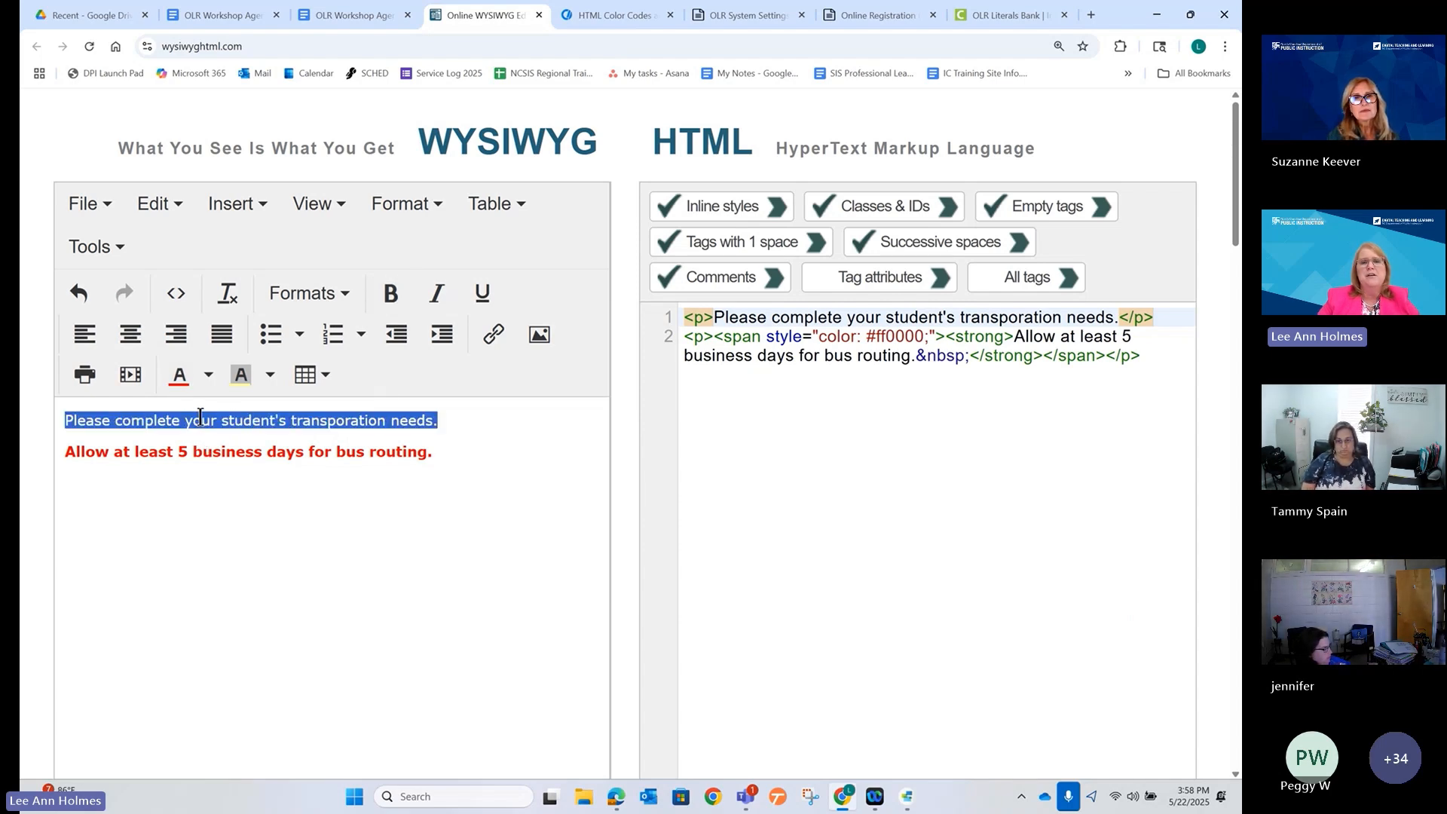
{"action": "left_click", "coordinate": [347, 296]}
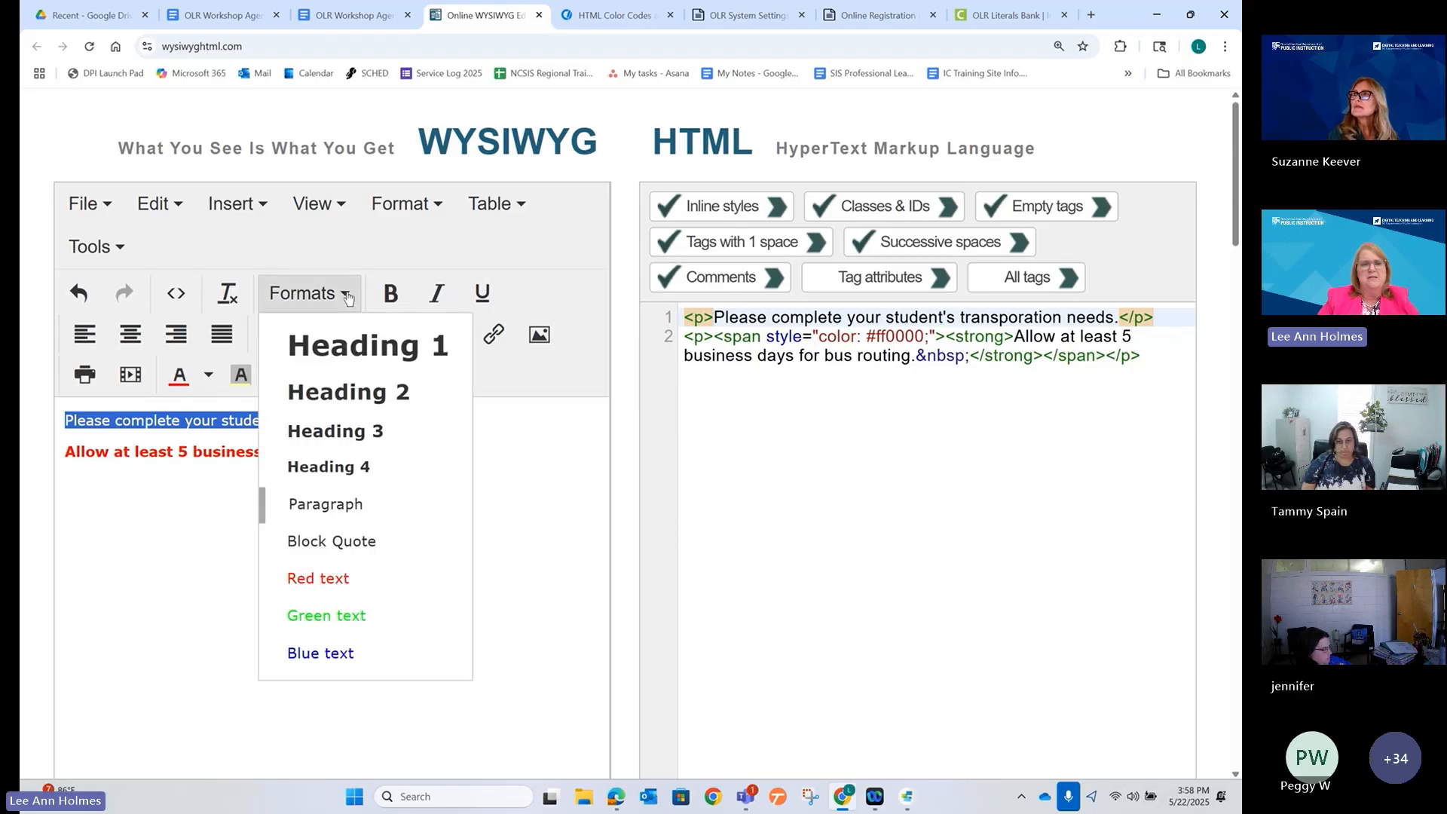
{"action": "left_click", "coordinate": [341, 467]}
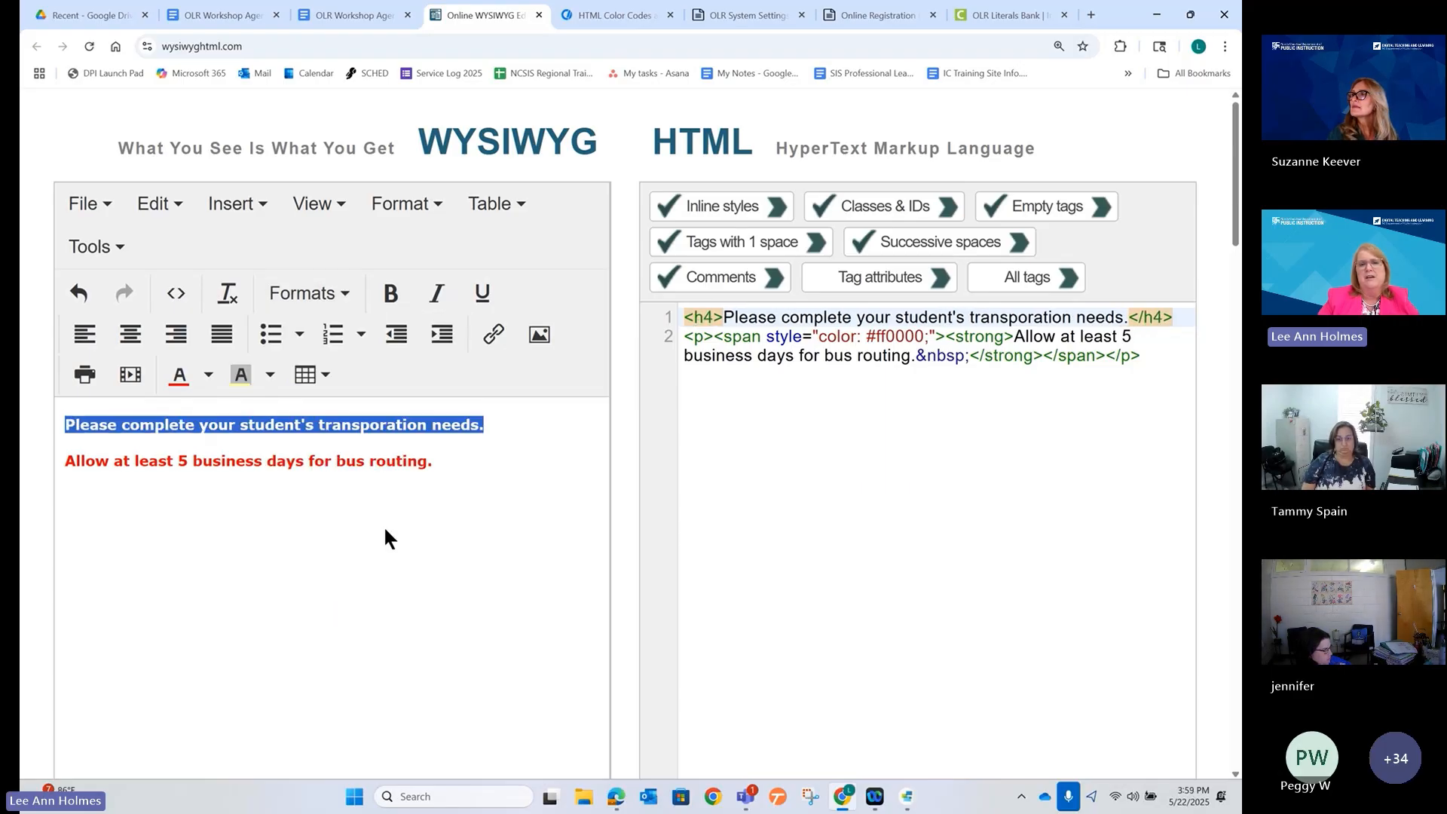
{"action": "left_click", "coordinate": [407, 551]}
Add a blank line below the red sentence and open a new browser tab.
{"action": "left_click", "coordinate": [462, 459]}
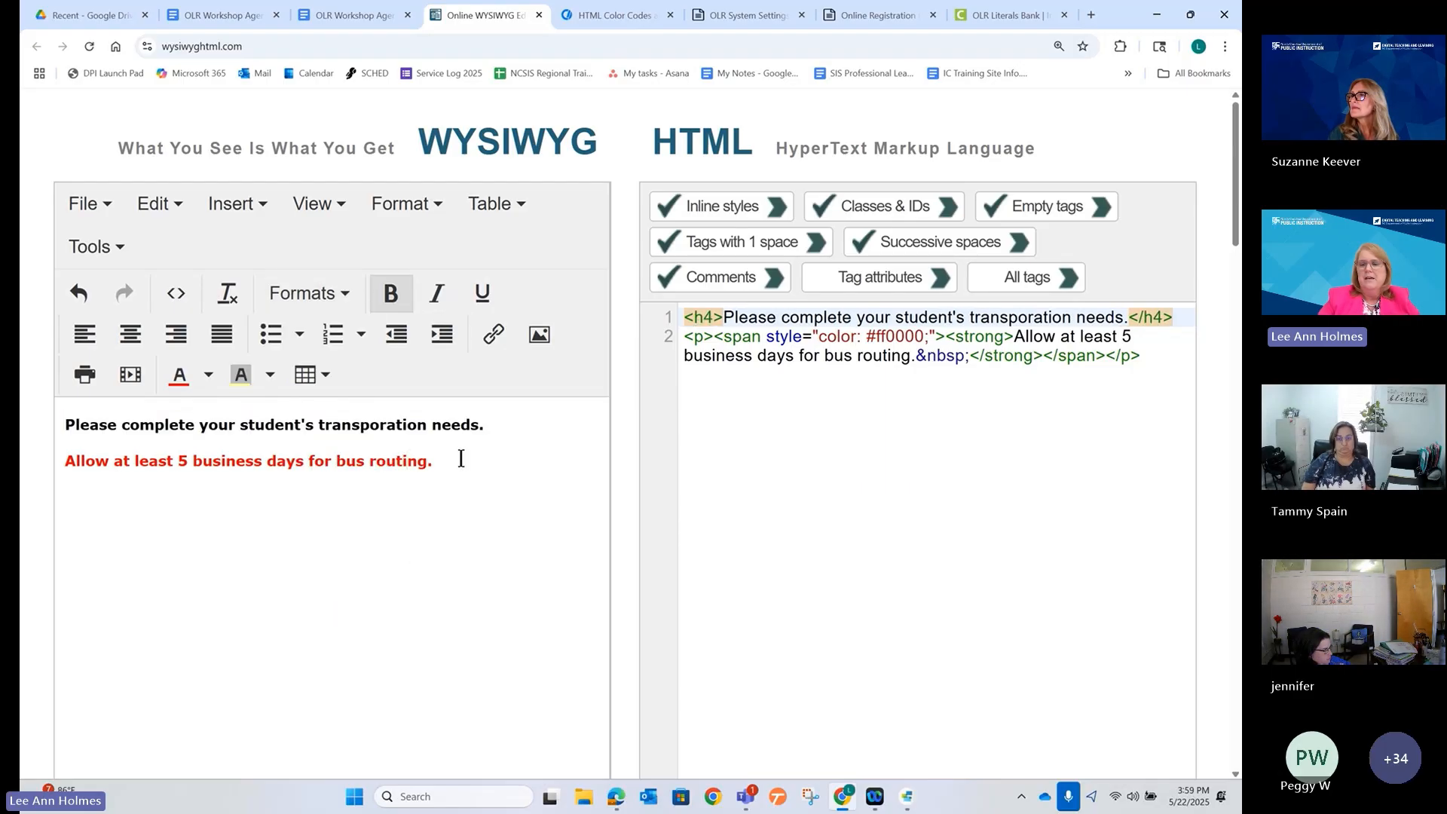
{"action": "key", "text": "Return"}
{"action": "key", "text": "Return"}
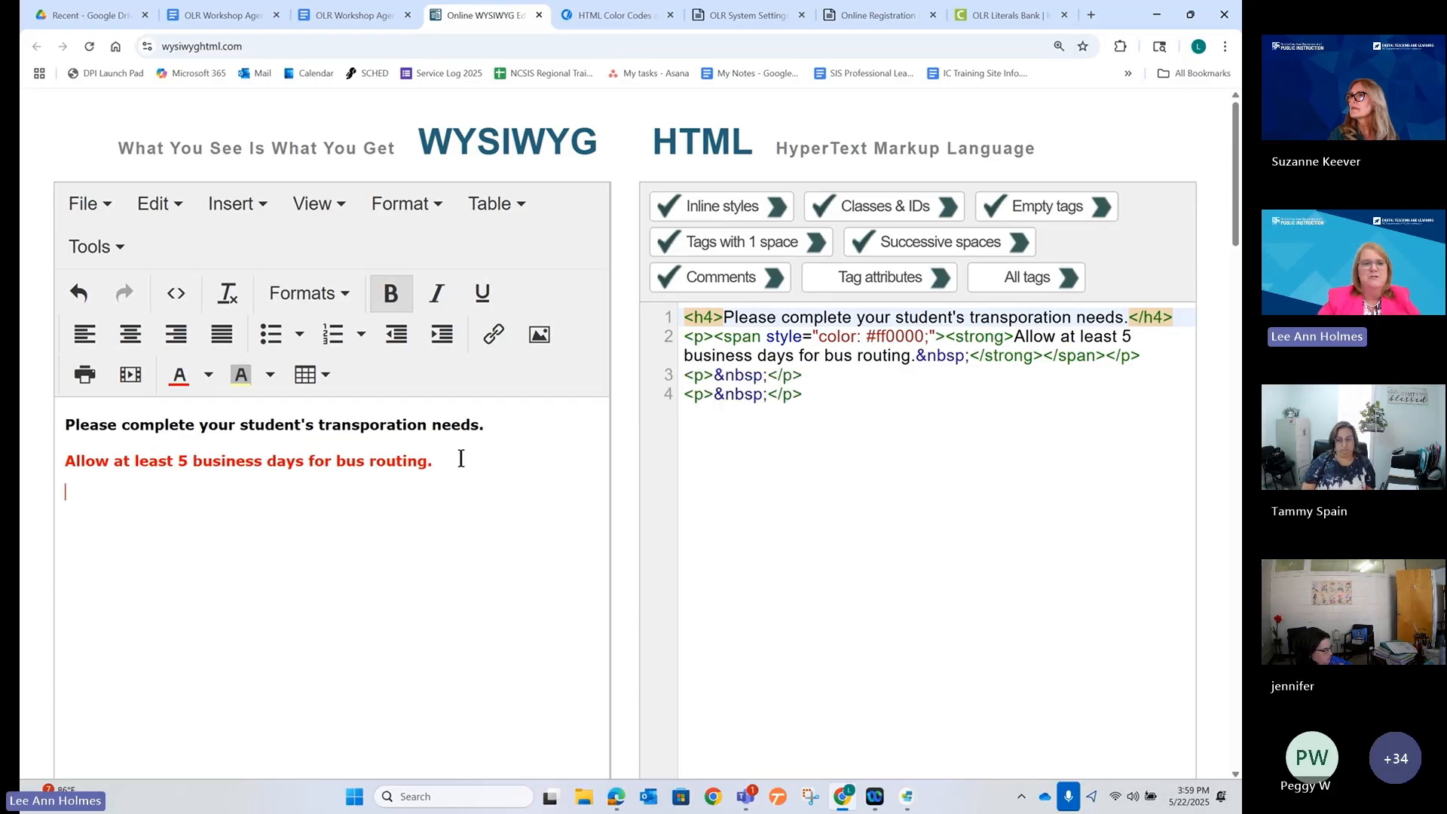
{"action": "key", "text": "BackSpace"}
{"action": "left_click", "coordinate": [1092, 15]}
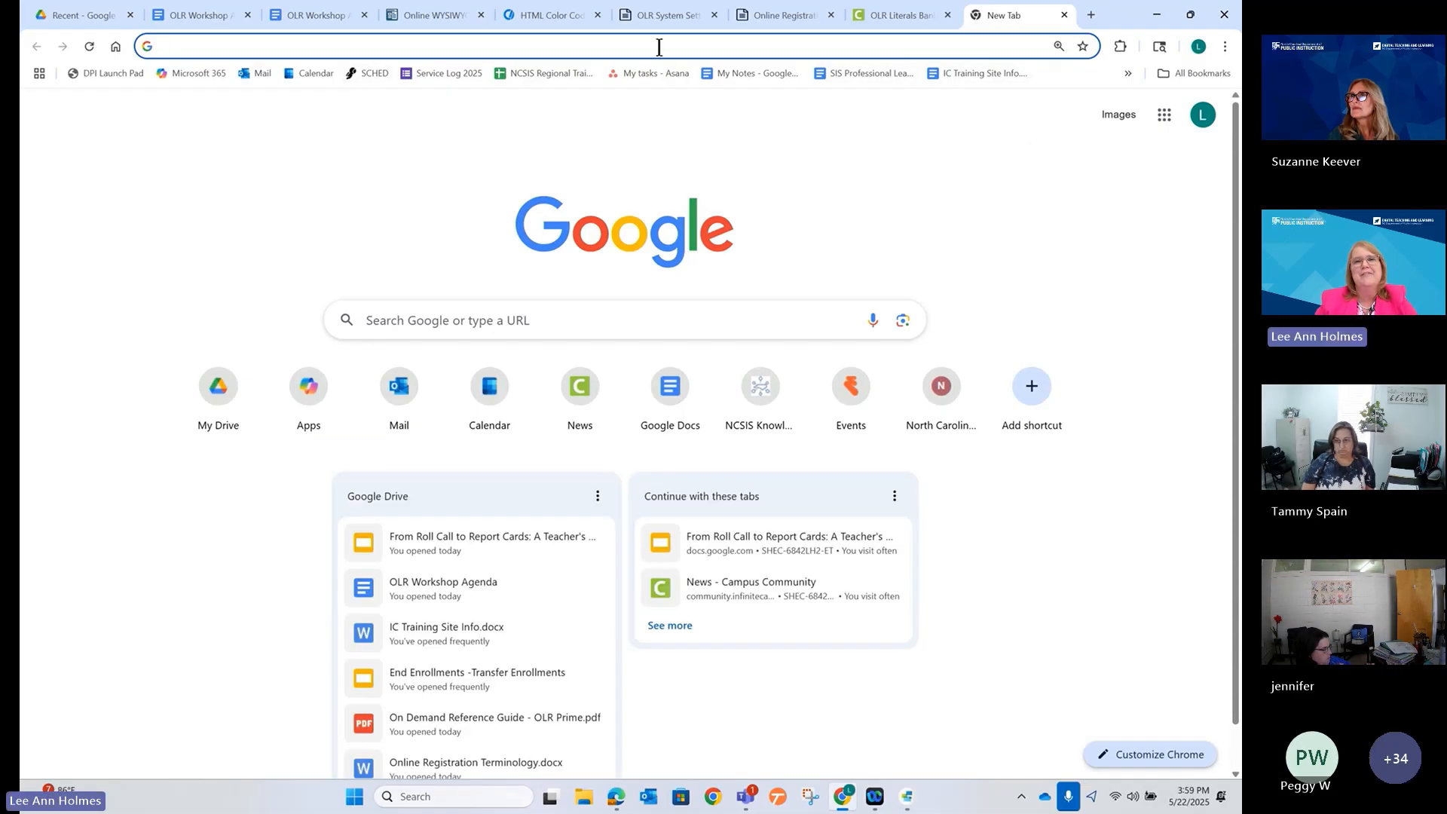
Load google.com in the new tab and select its address to copy.
{"action": "left_click", "coordinate": [952, 46]}
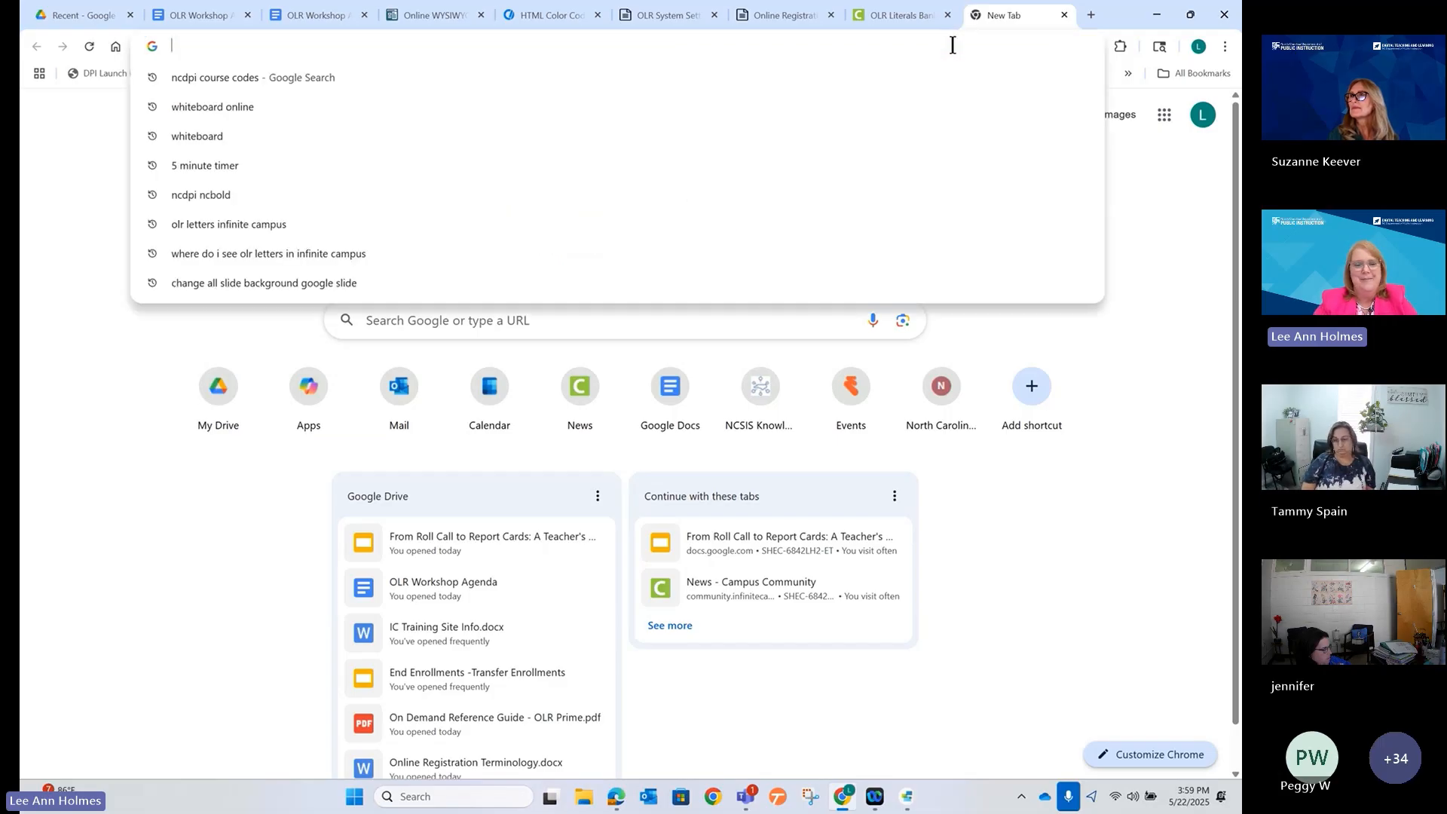
{"action": "type", "text": "goole"}
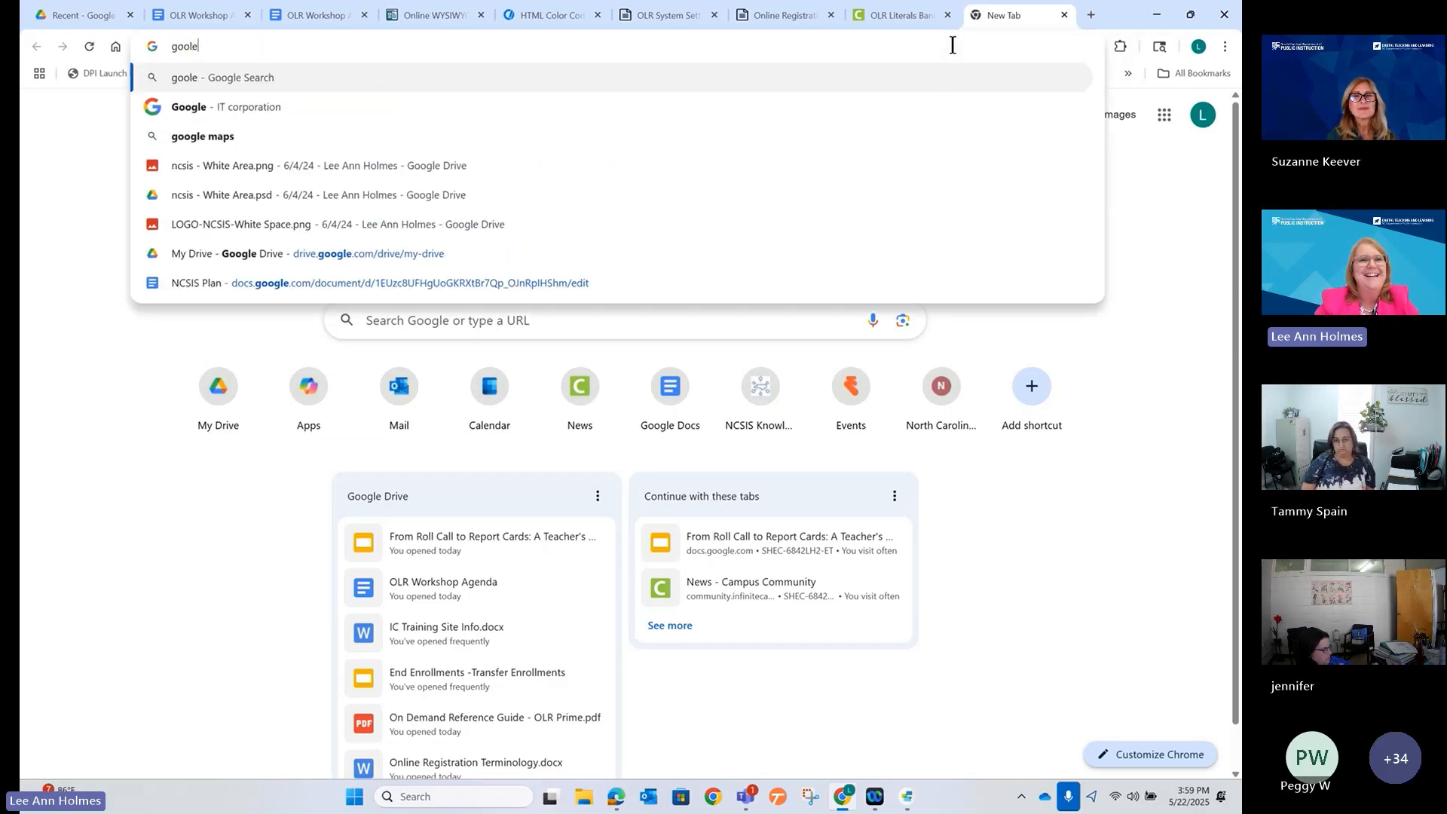
{"action": "key", "text": "BackSpace"}
{"action": "type", "text": "go"}
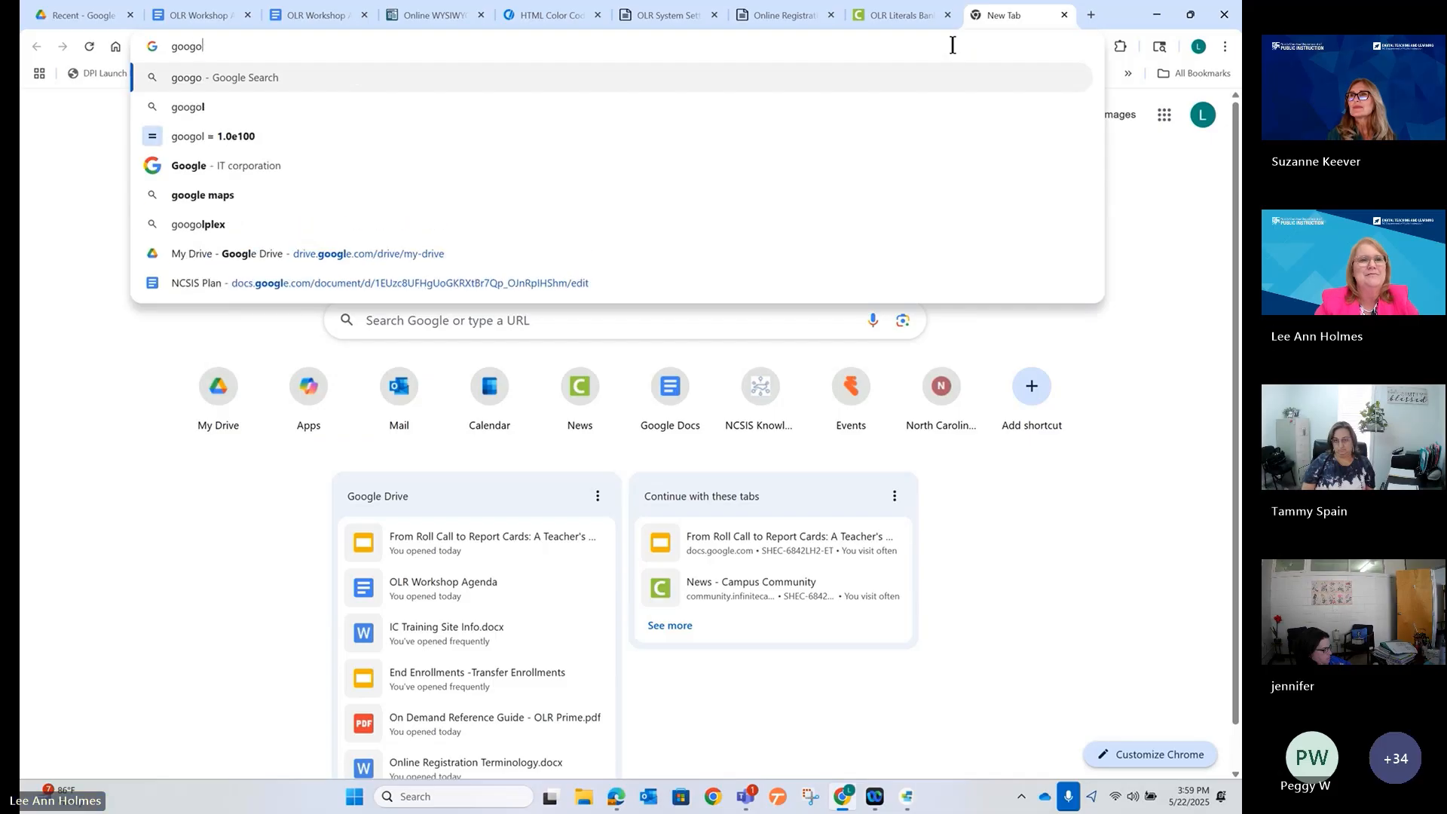
{"action": "key", "text": "BackSpace"}
{"action": "type", "text": "le.c"}
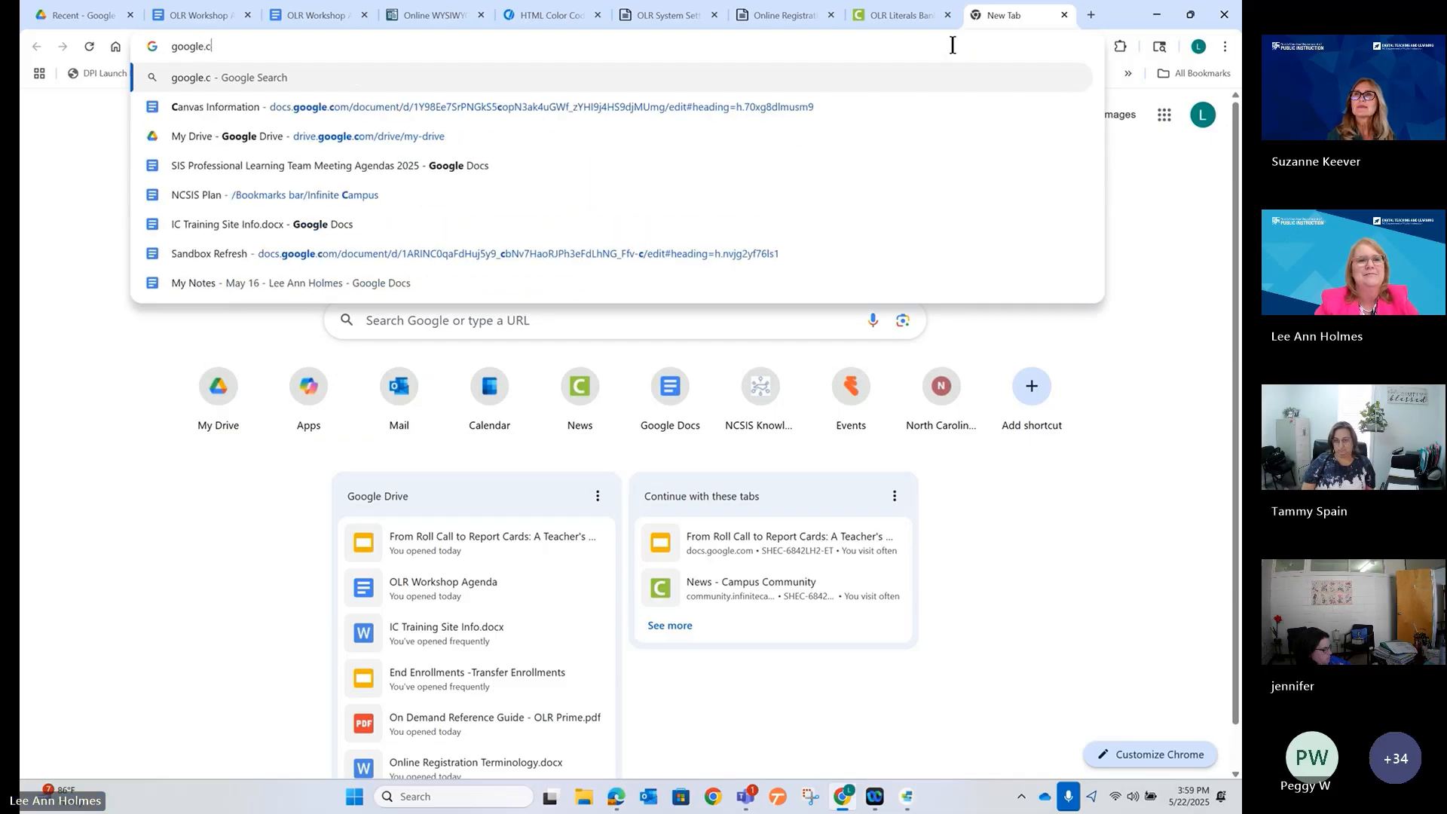
{"action": "type", "text": "om"}
{"action": "key", "text": "Return"}
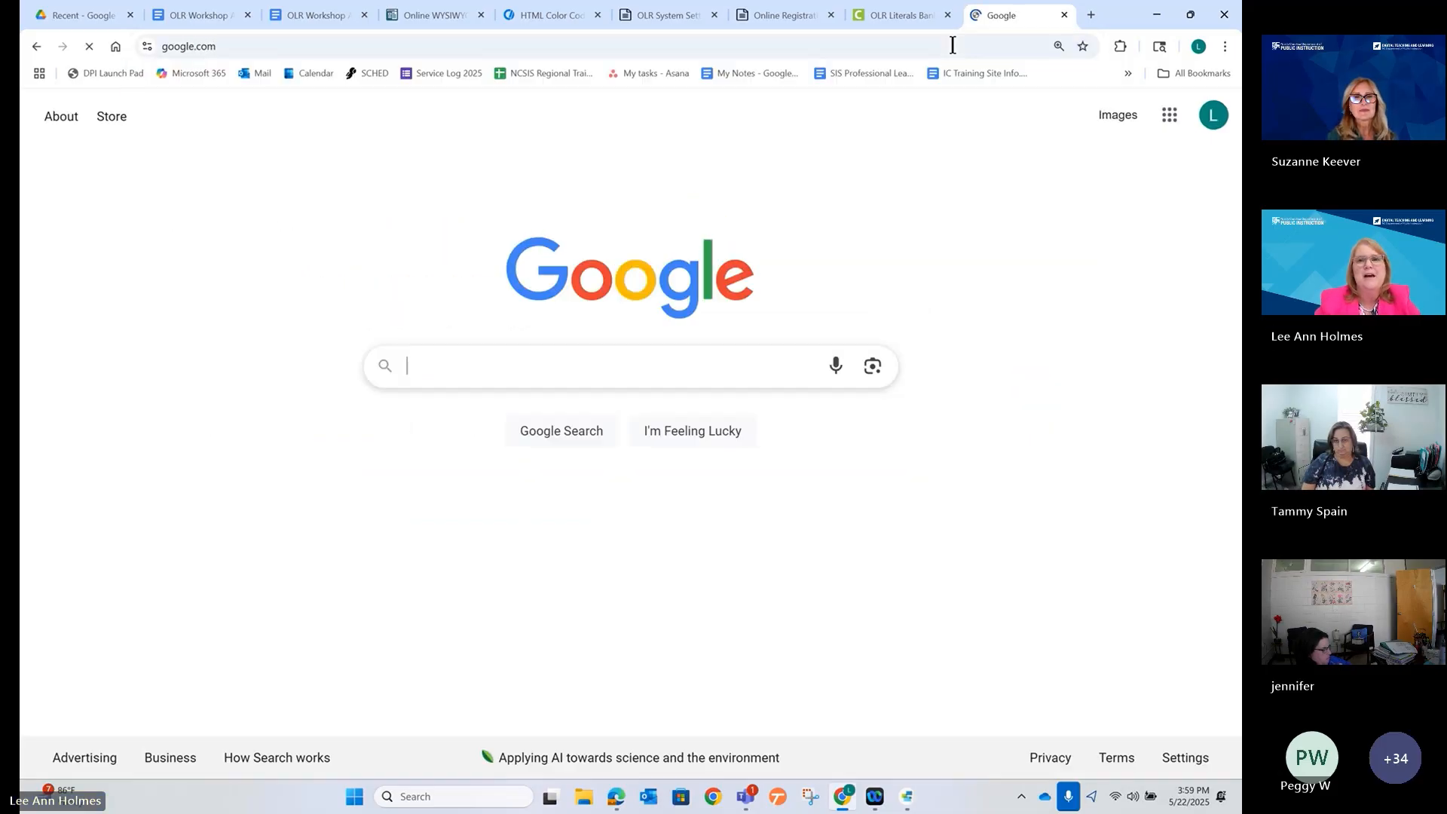
{"action": "left_click", "coordinate": [789, 46]}
{"action": "key", "text": "ctrl+c"}
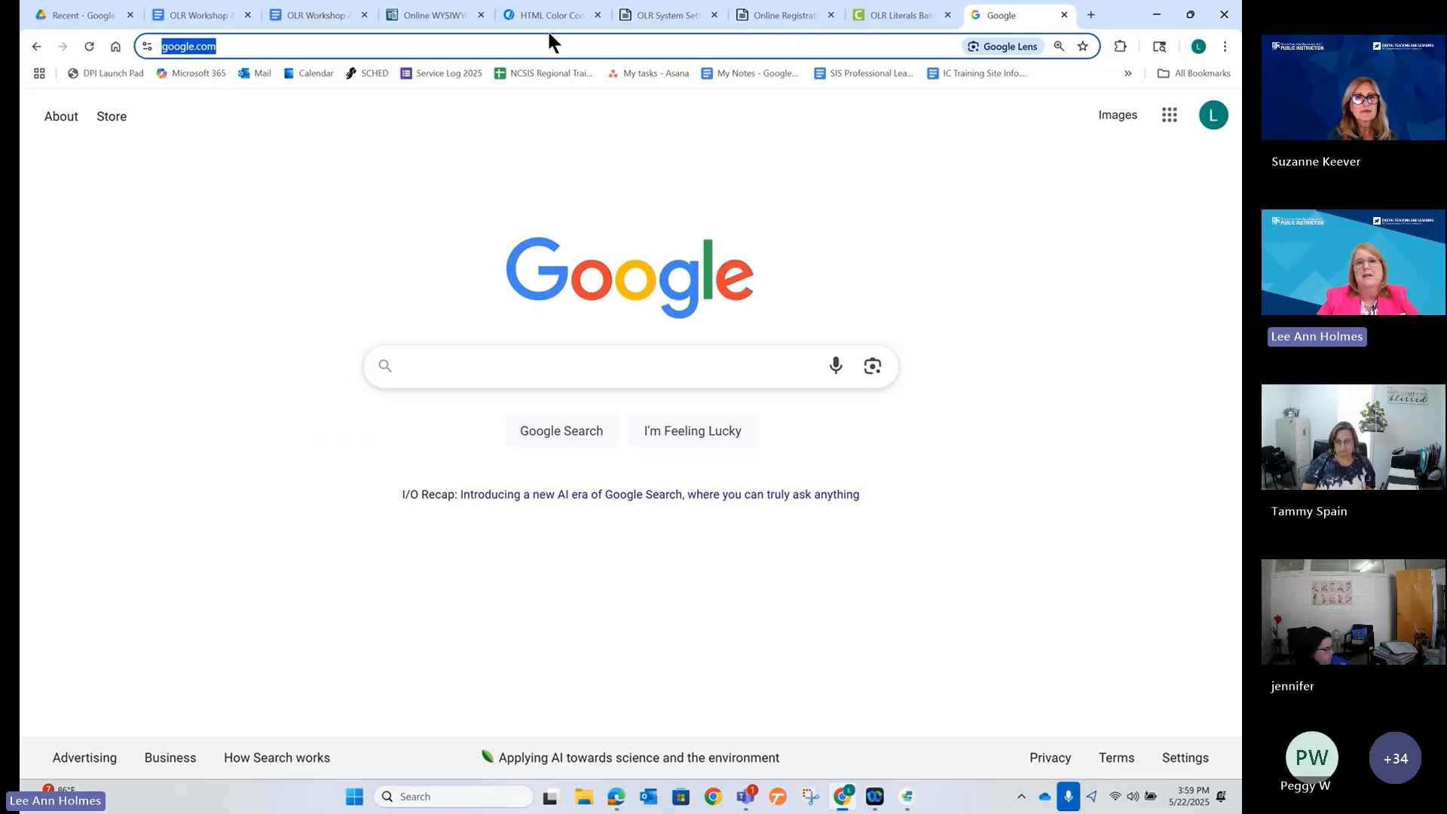
{"action": "left_click", "coordinate": [655, 17]}
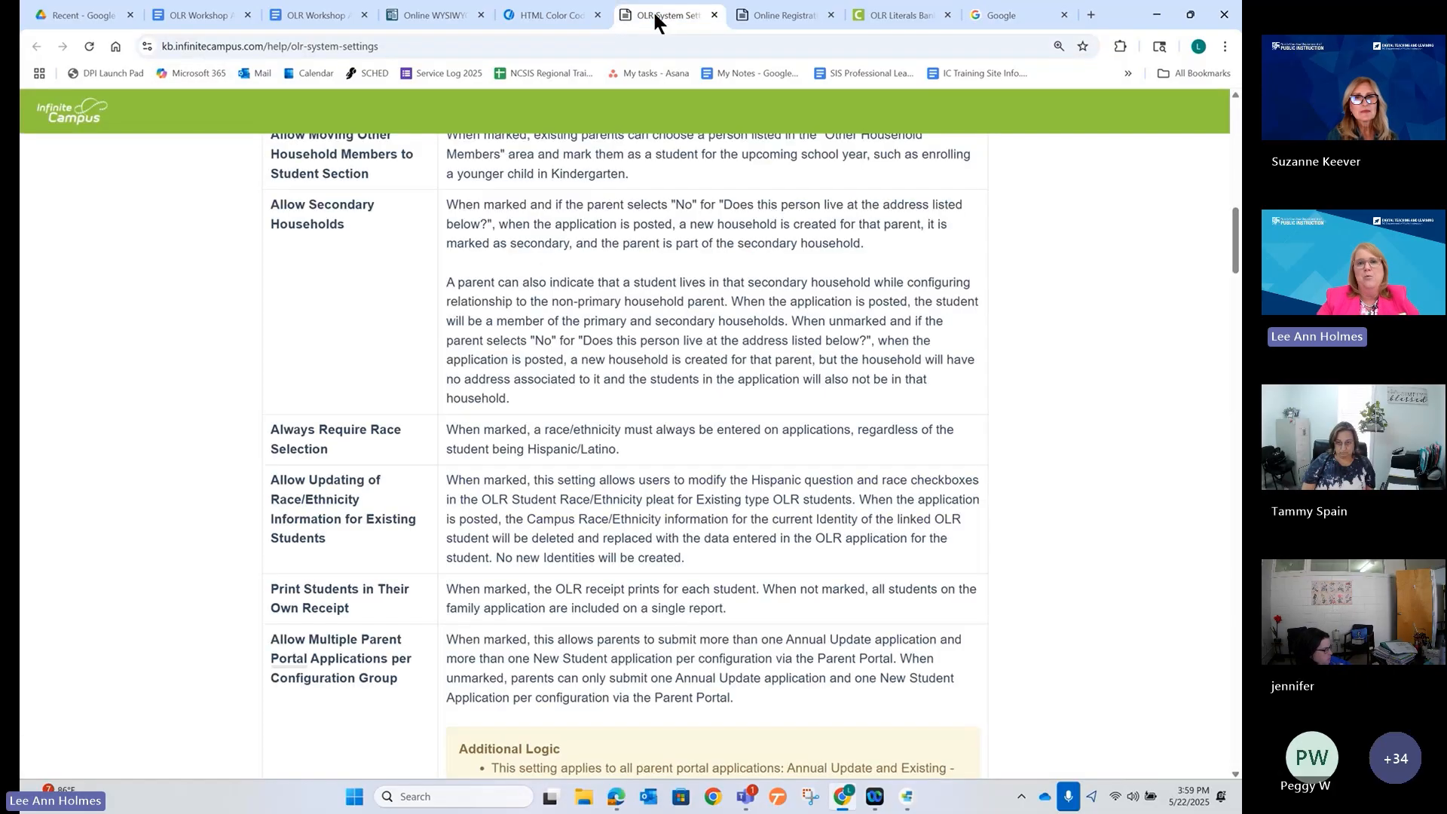
Add the line 'Do a search here.' and link 'here' to google.com.
{"action": "left_click", "coordinate": [767, 9]}
{"action": "left_click", "coordinate": [444, 14]}
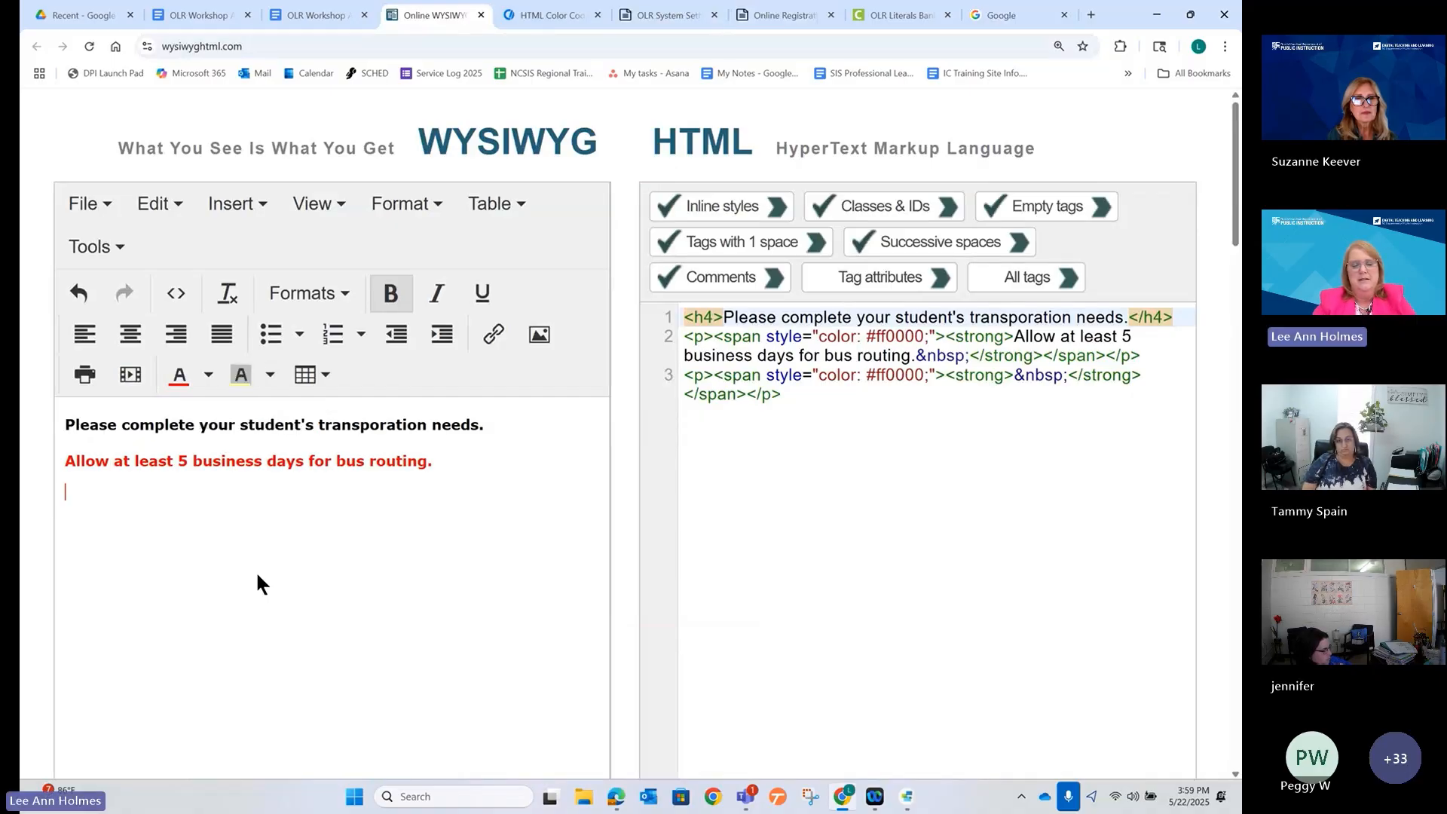
{"action": "type", "text": "Do a "}
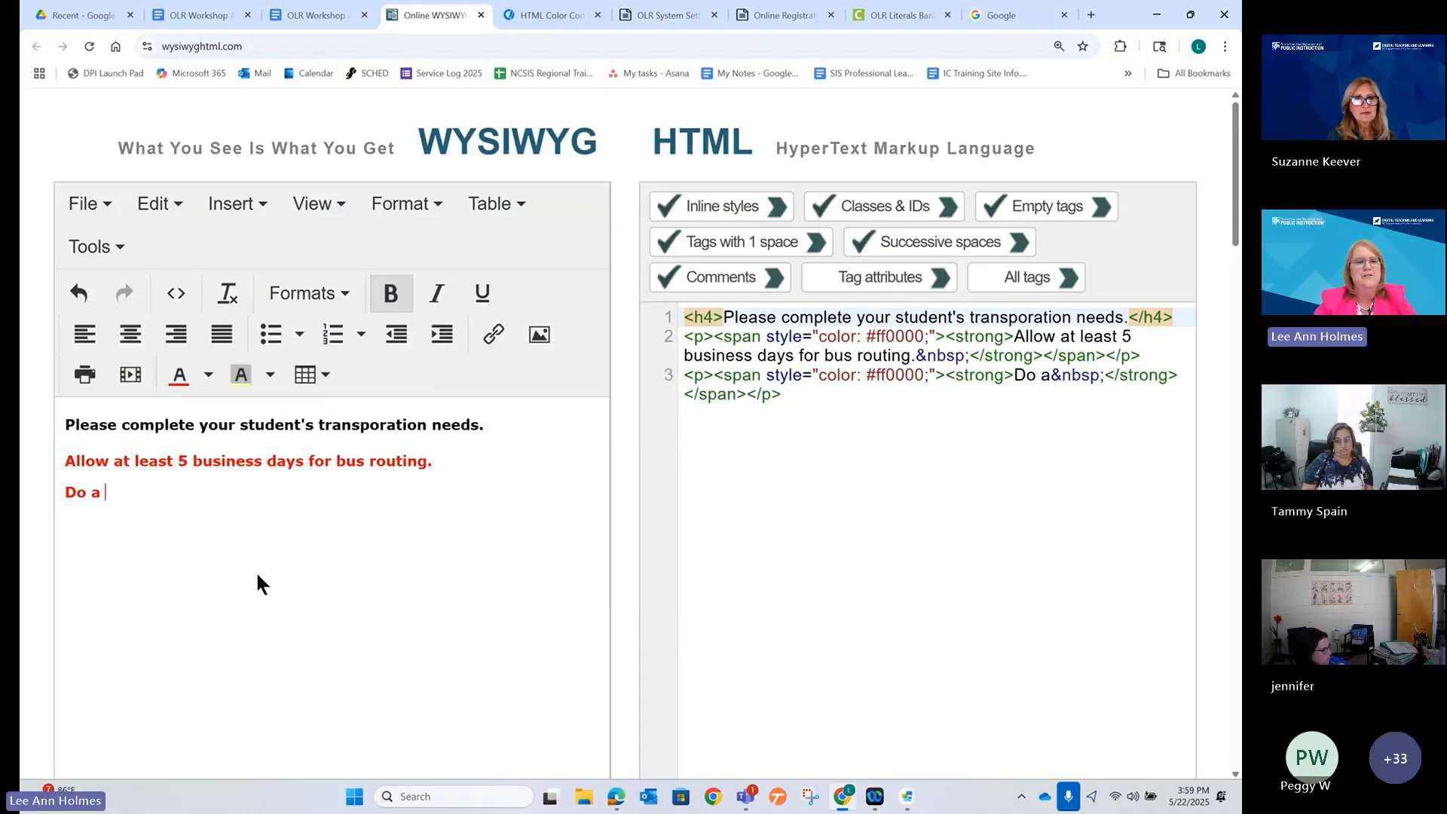
{"action": "type", "text": "search here."}
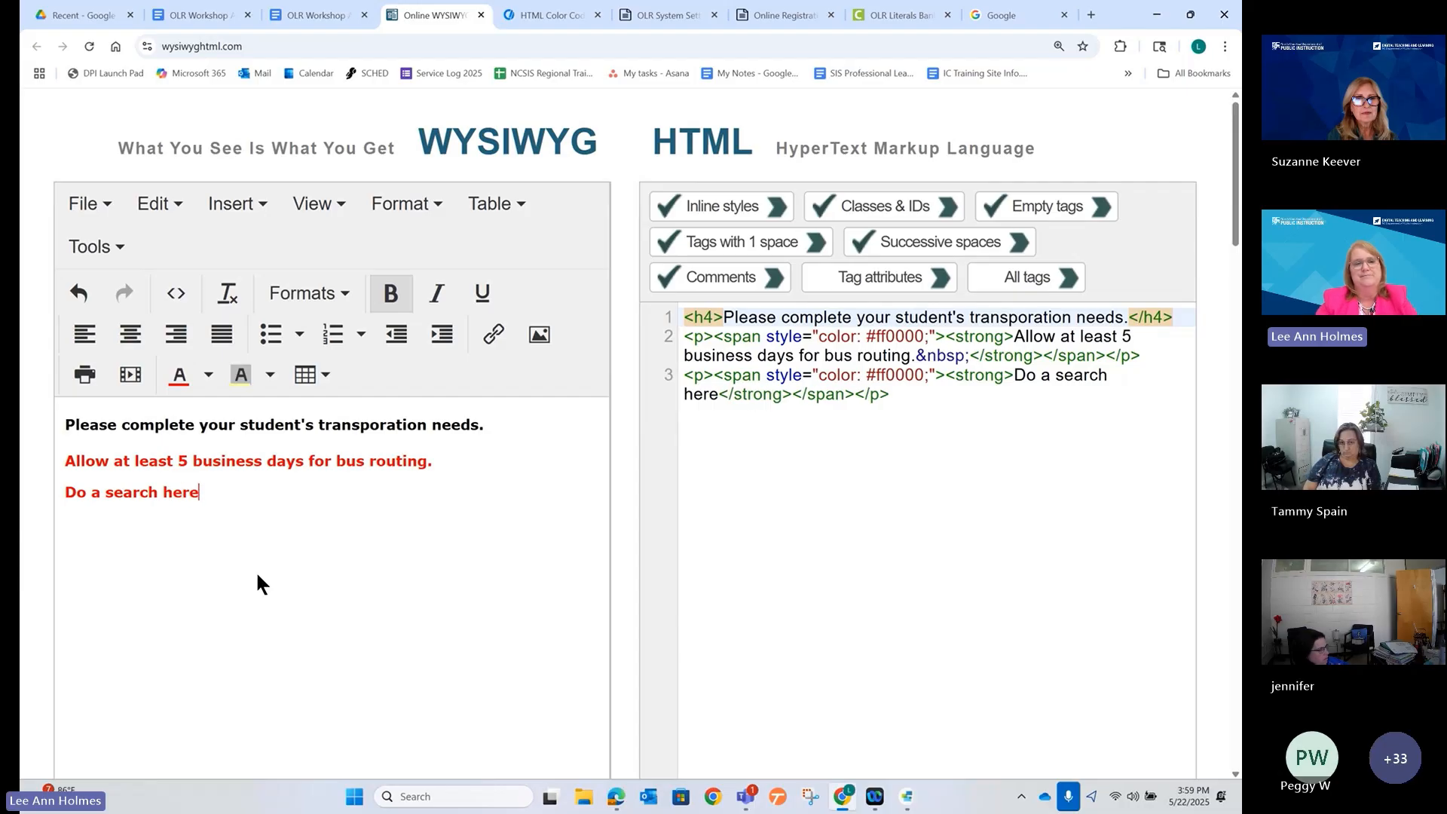
{"action": "double_click", "coordinate": [171, 492]}
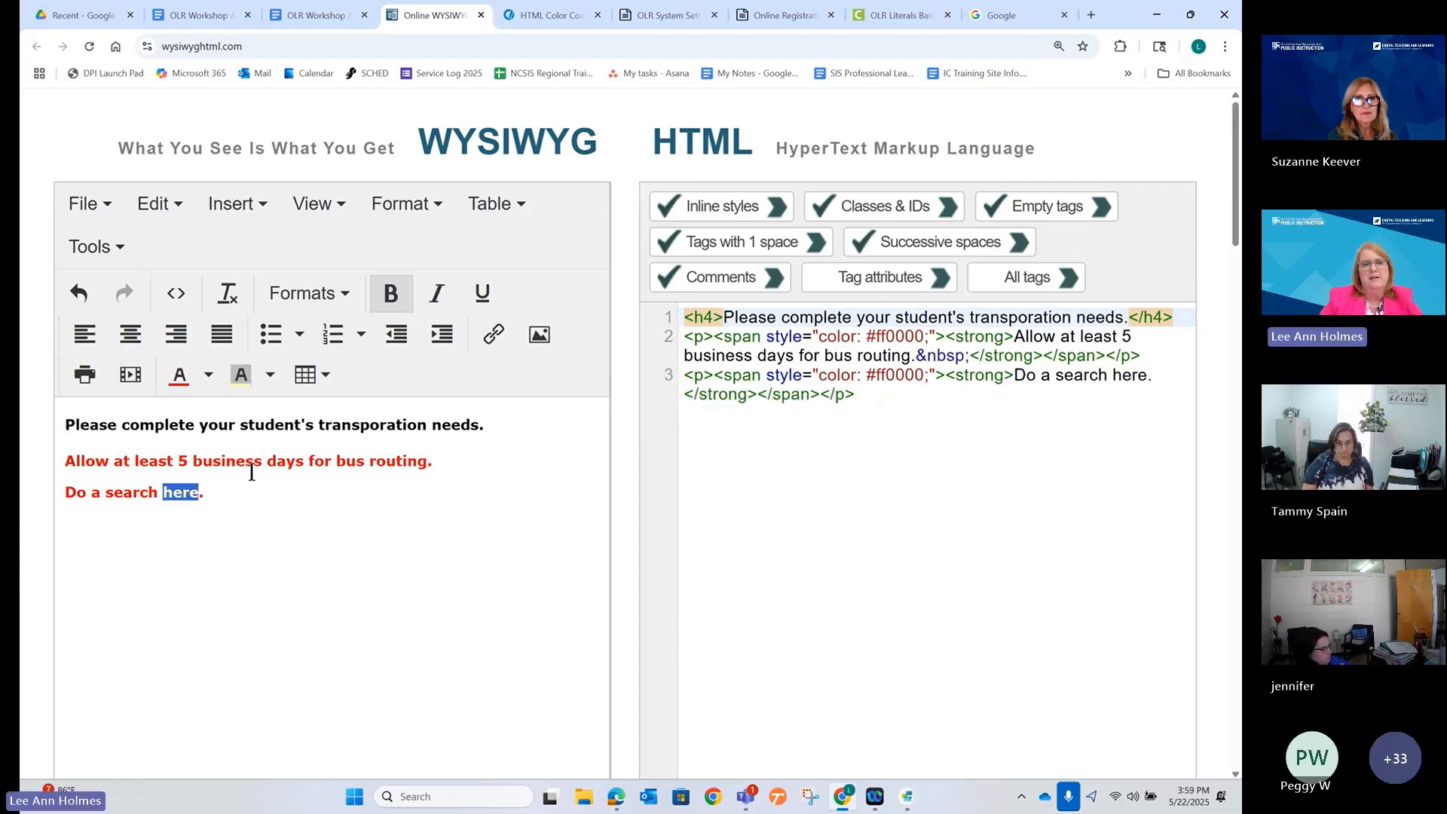
{"action": "left_click", "coordinate": [491, 334]}
{"action": "key", "text": "ctrl+v"}
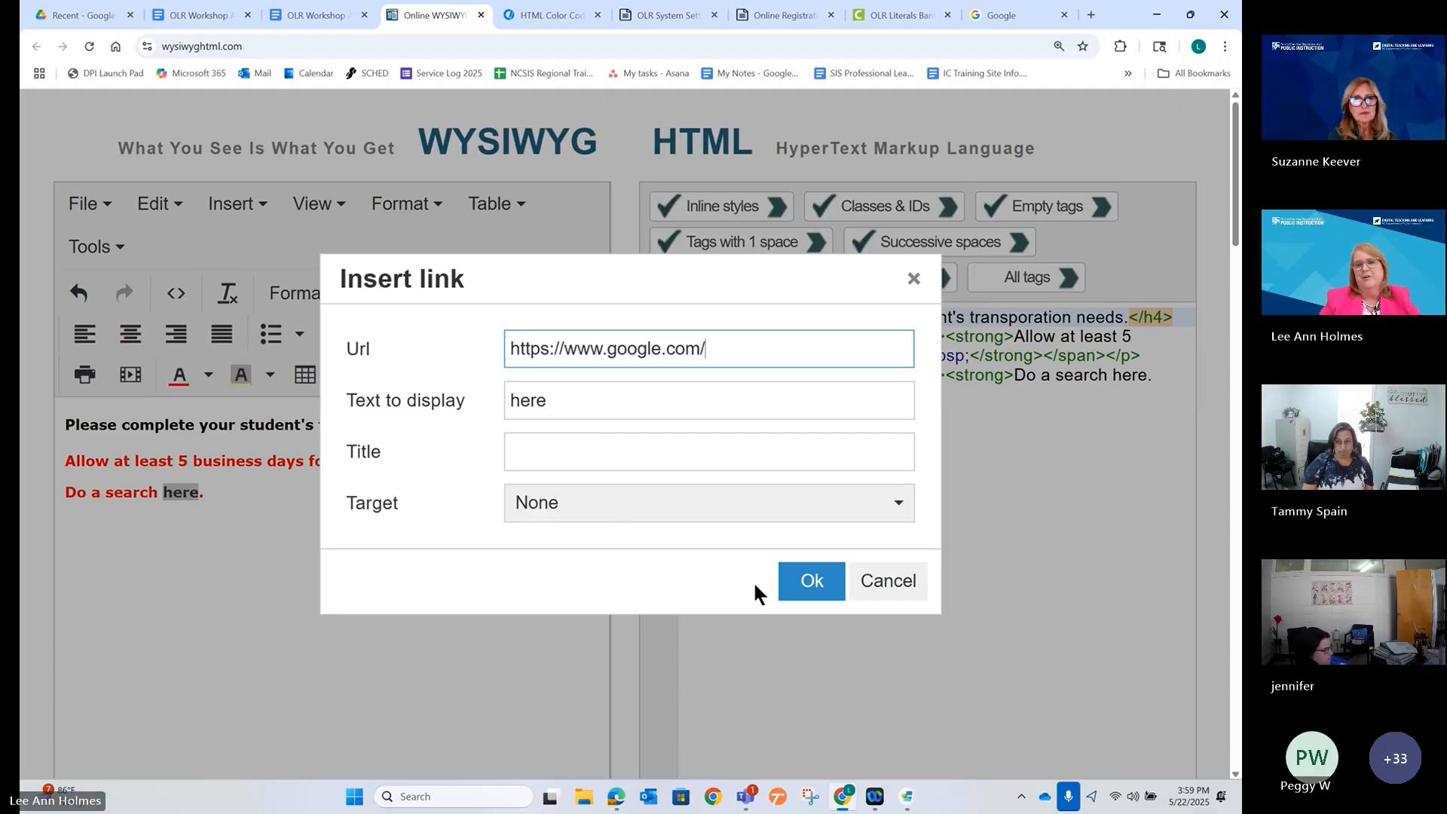
{"action": "left_click", "coordinate": [799, 592]}
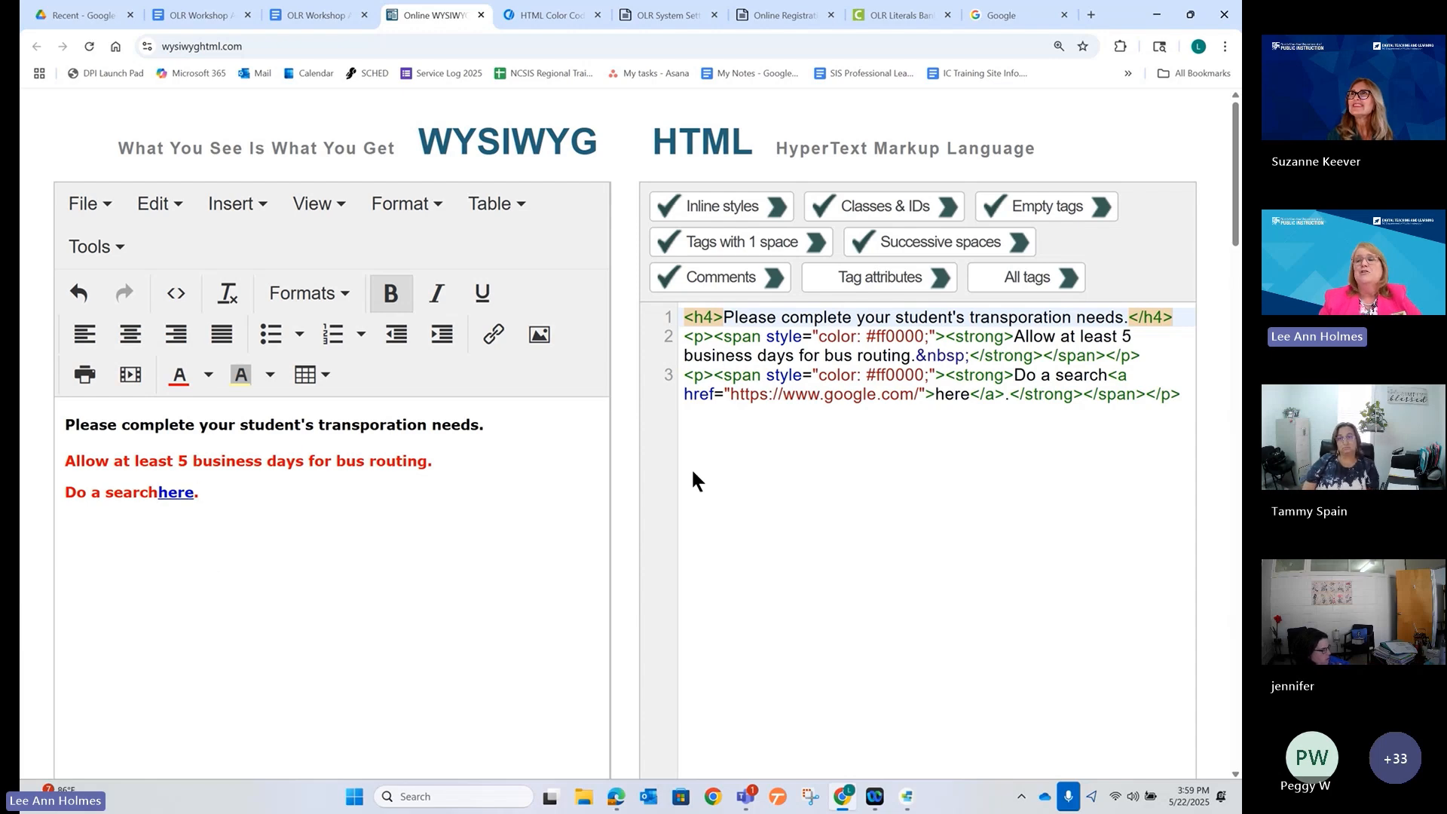
Select all of the finished HTML in the source code pane.
{"action": "left_click", "coordinate": [748, 379]}
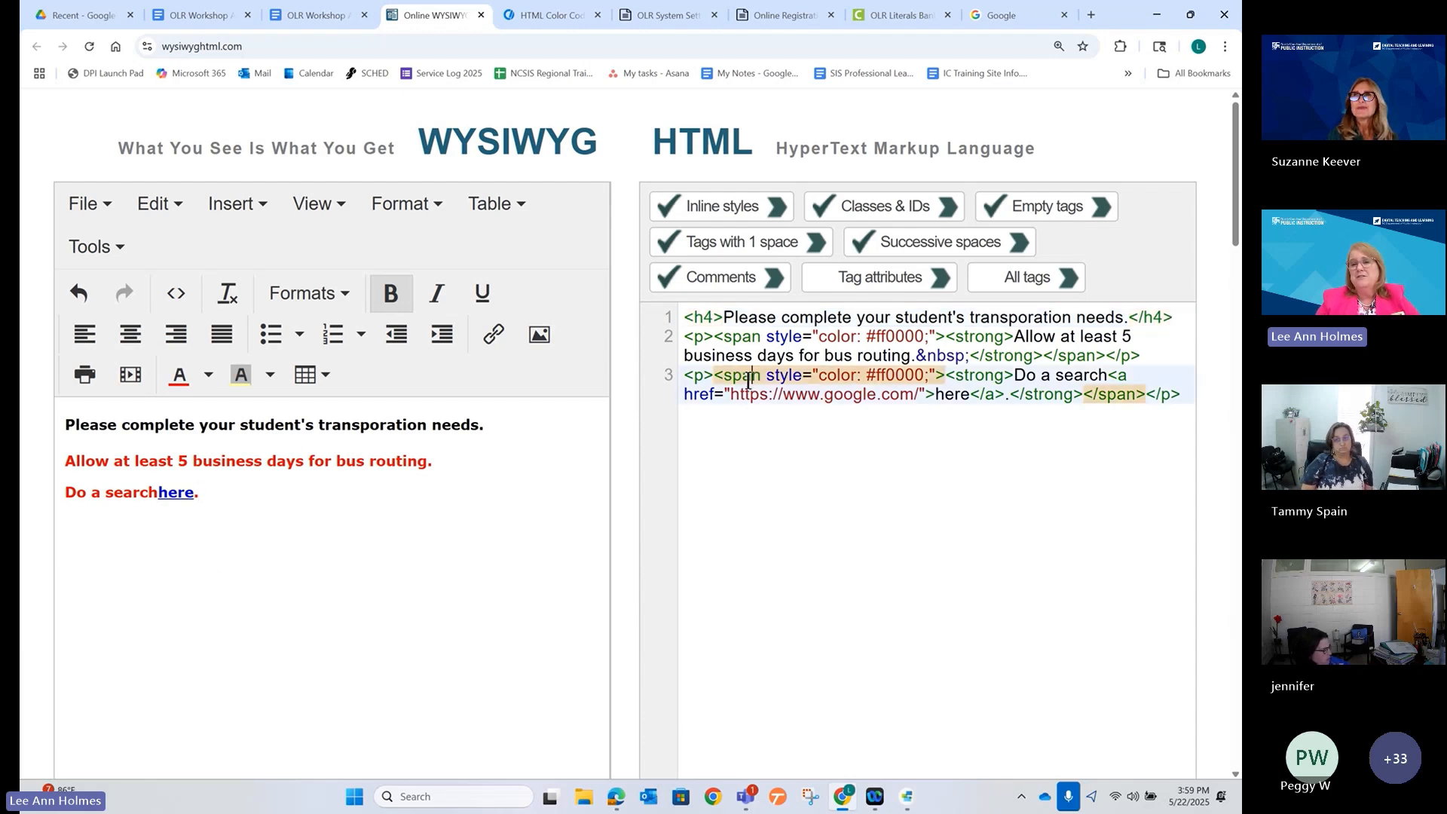
{"action": "left_click", "coordinate": [804, 424]}
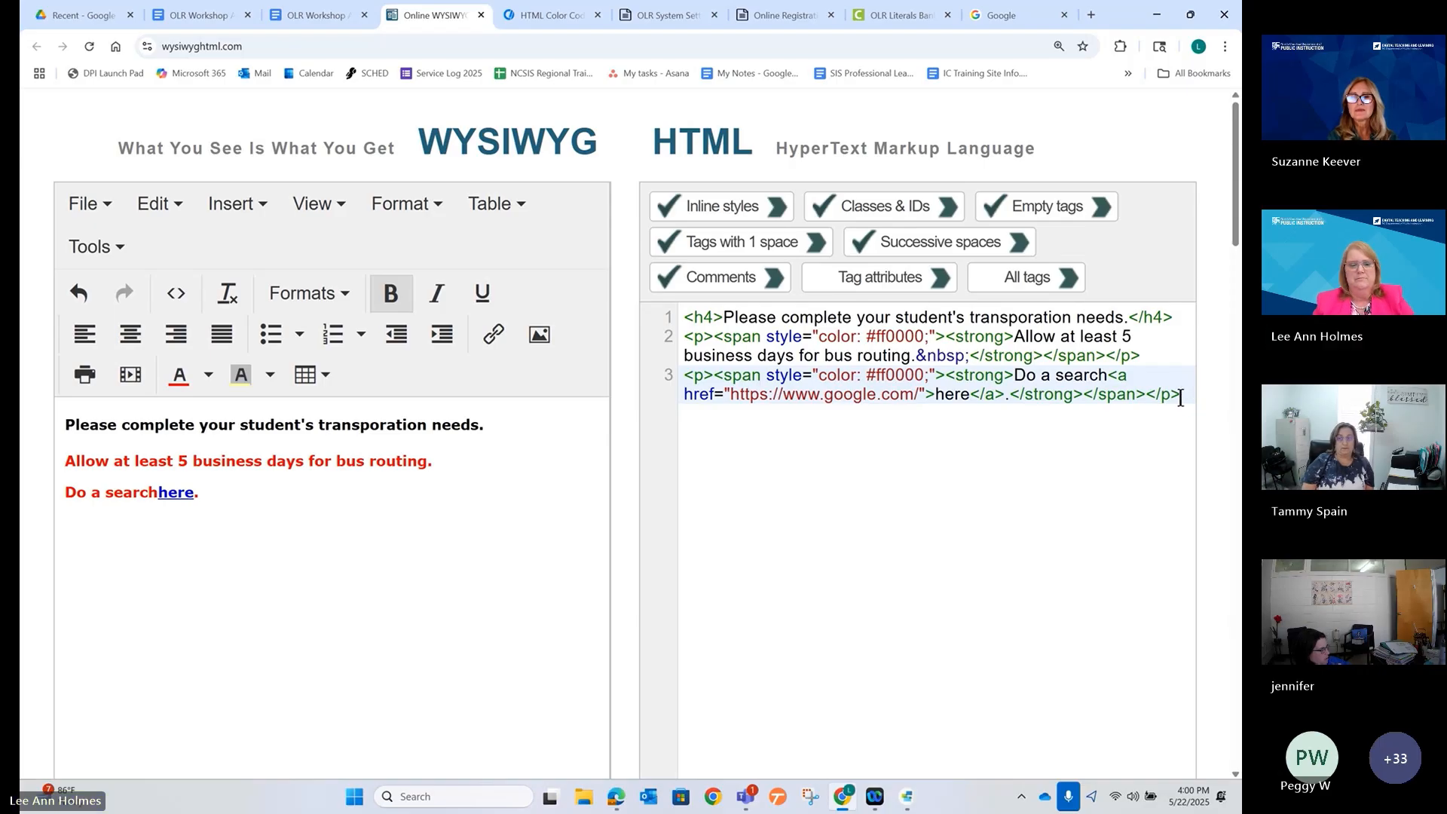
{"action": "key", "text": "ctrl+a"}
{"action": "key", "text": "ctrl+c"}
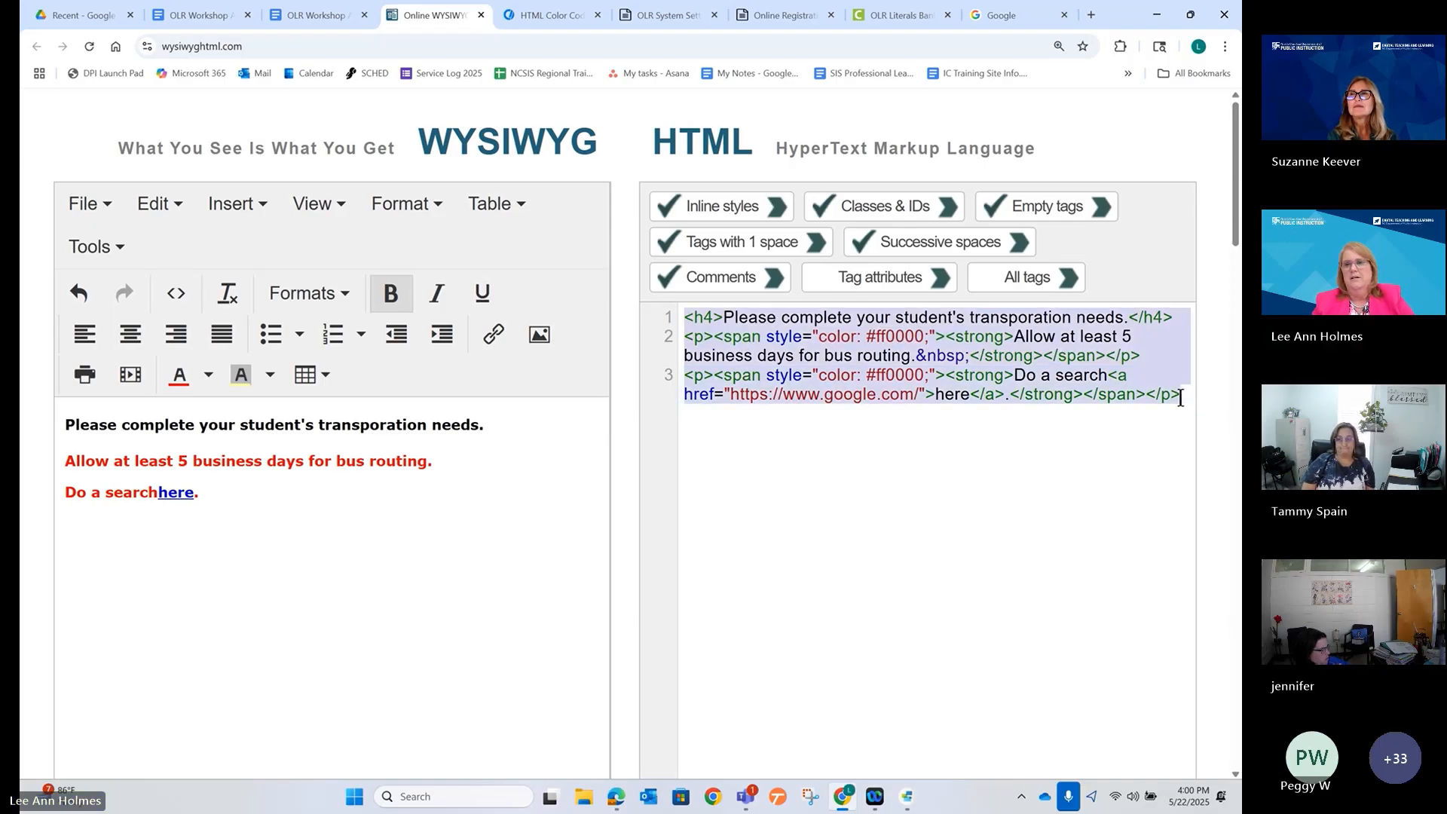
Paste the HTML over the existing.instructions1 translation, then undo to restore the Welcome text.
{"action": "left_click", "coordinate": [883, 13]}
{"action": "left_click", "coordinate": [483, 548]}
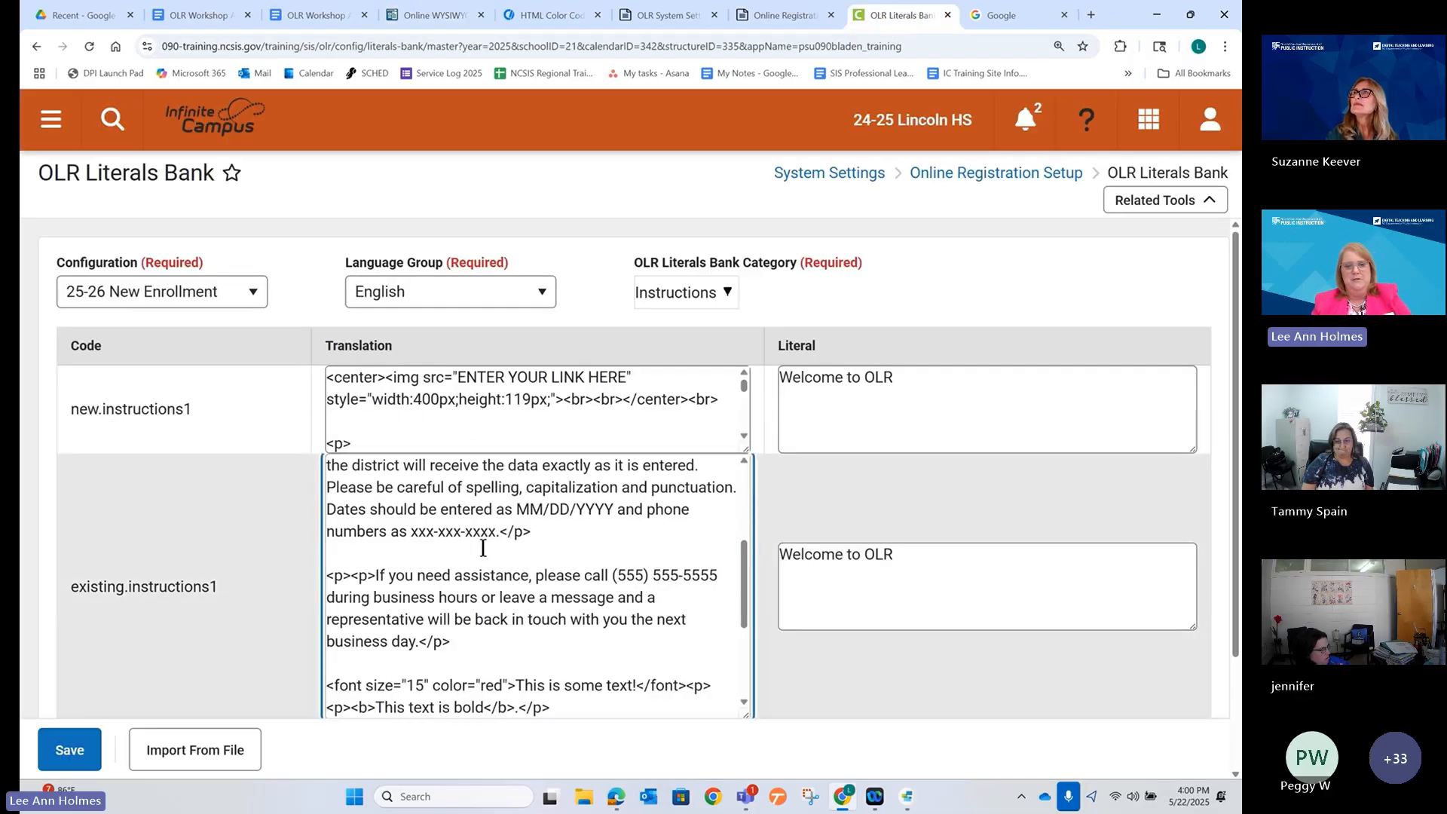
{"action": "key", "text": "ctrl+a"}
{"action": "key", "text": "ctrl+v"}
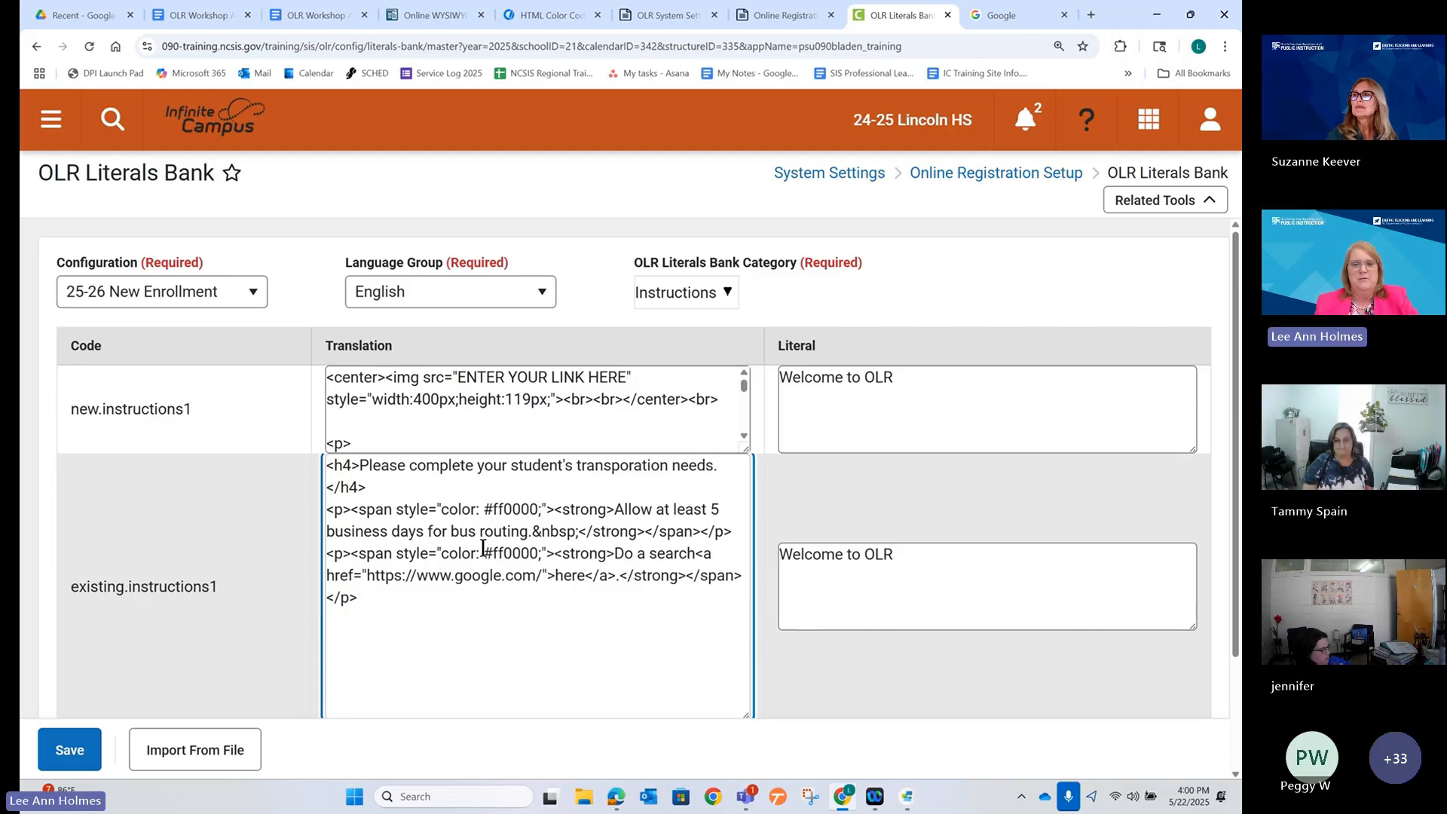
{"action": "key", "text": "ctrl+z"}
Stay through the unsaved-changes warnings and save the English Instructions literals.
{"action": "left_click", "coordinate": [693, 299]}
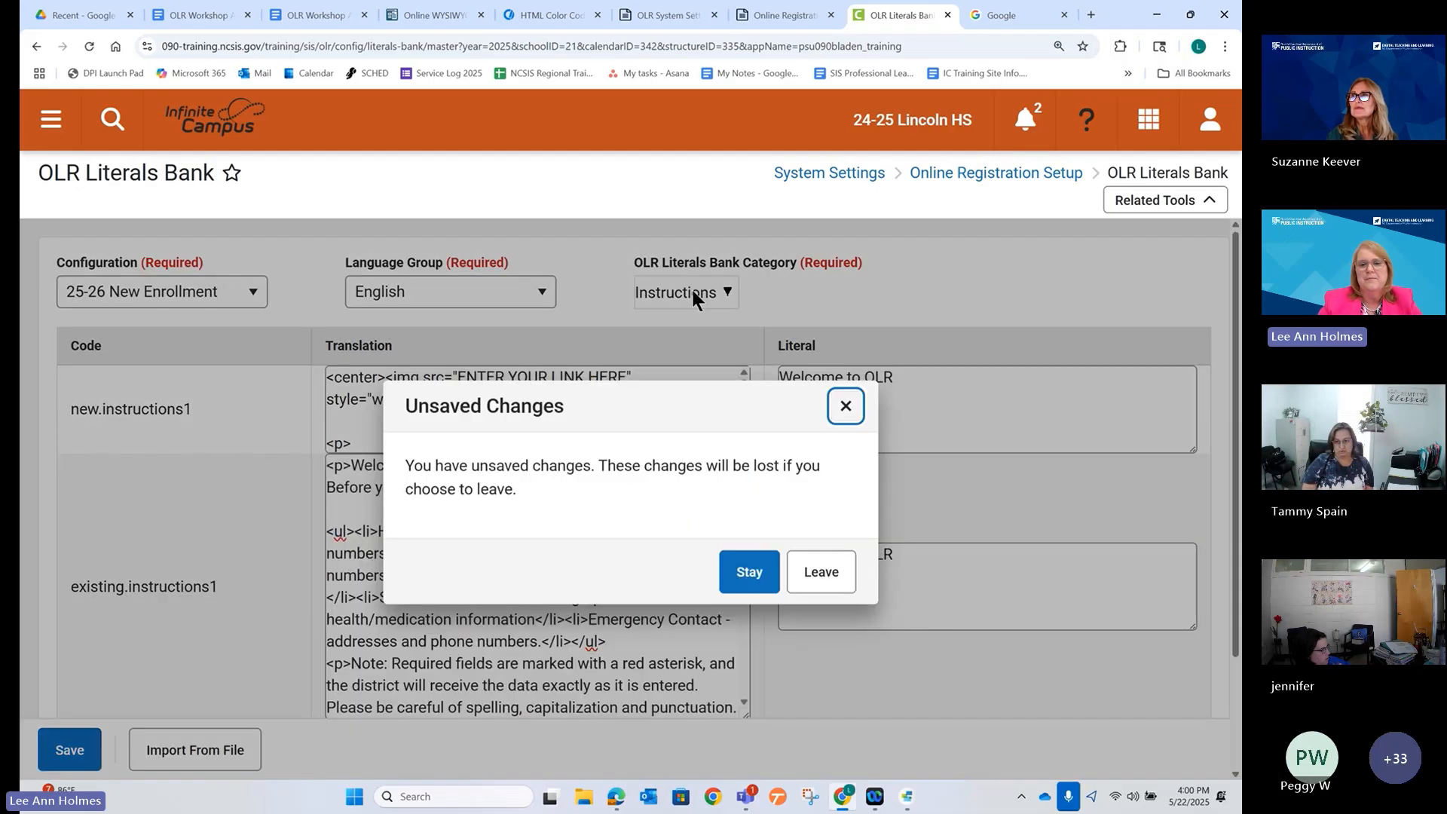
{"action": "left_click", "coordinate": [805, 575]}
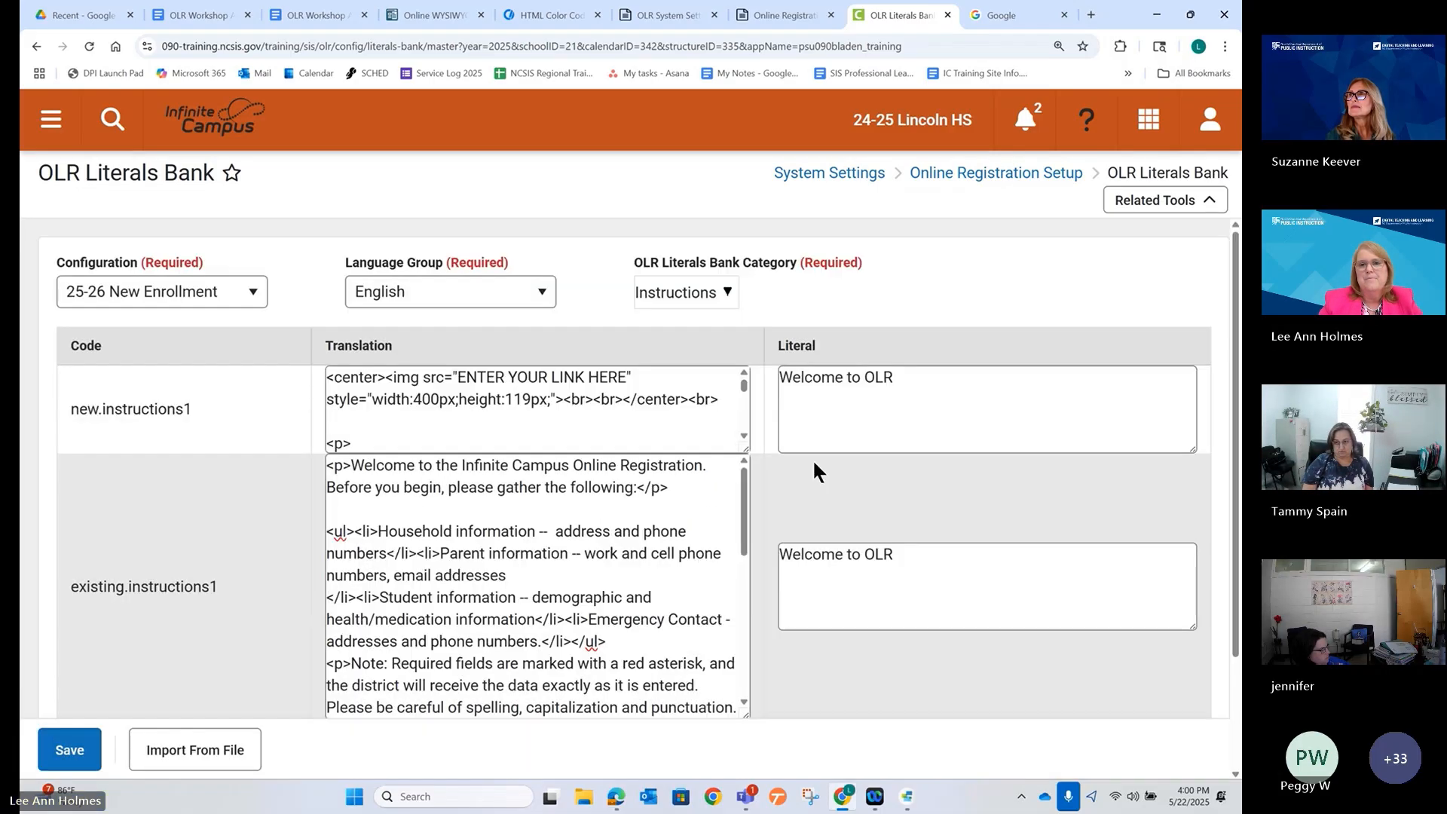
{"action": "left_click", "coordinate": [732, 300]}
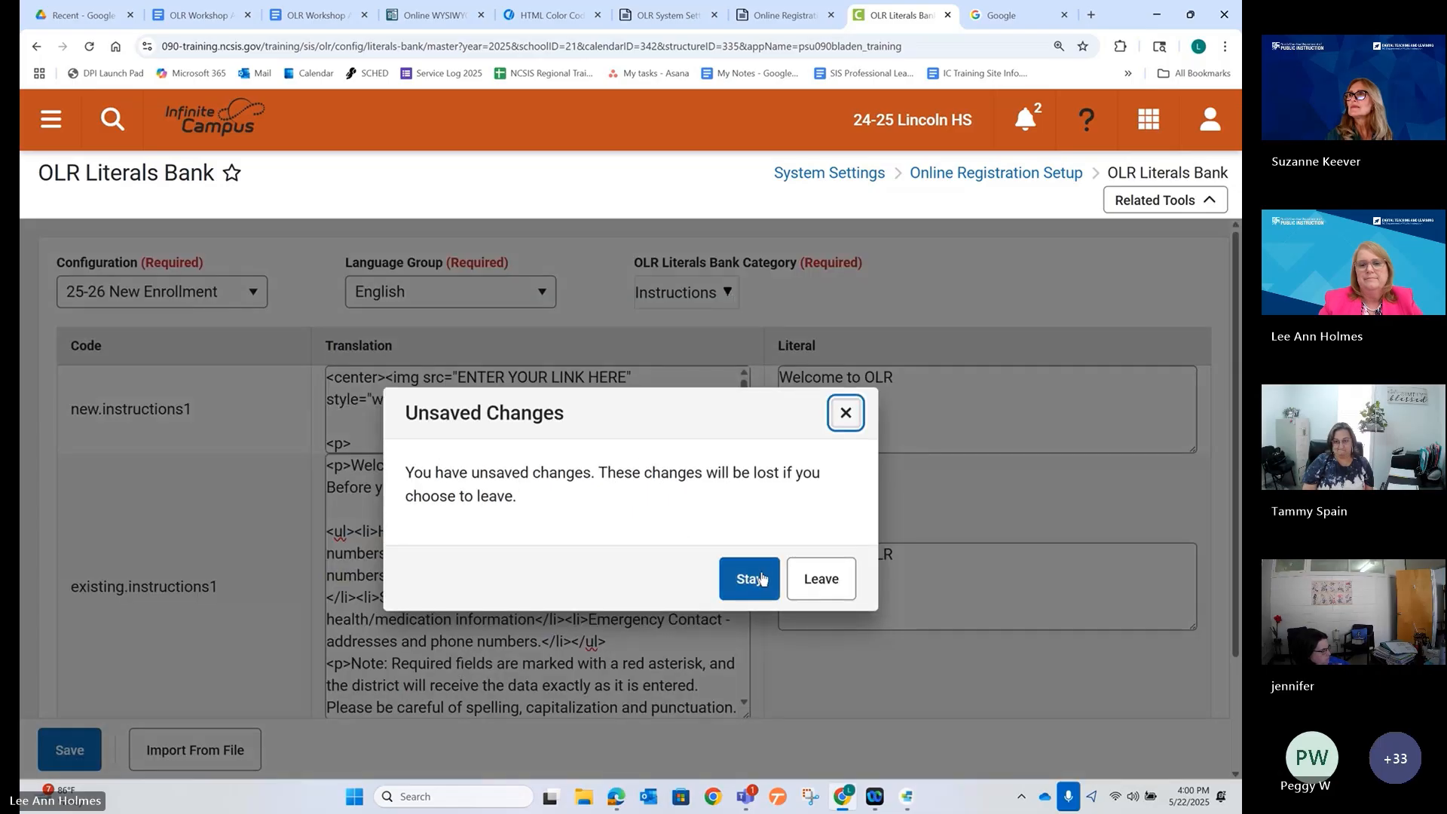
{"action": "left_click", "coordinate": [820, 578]}
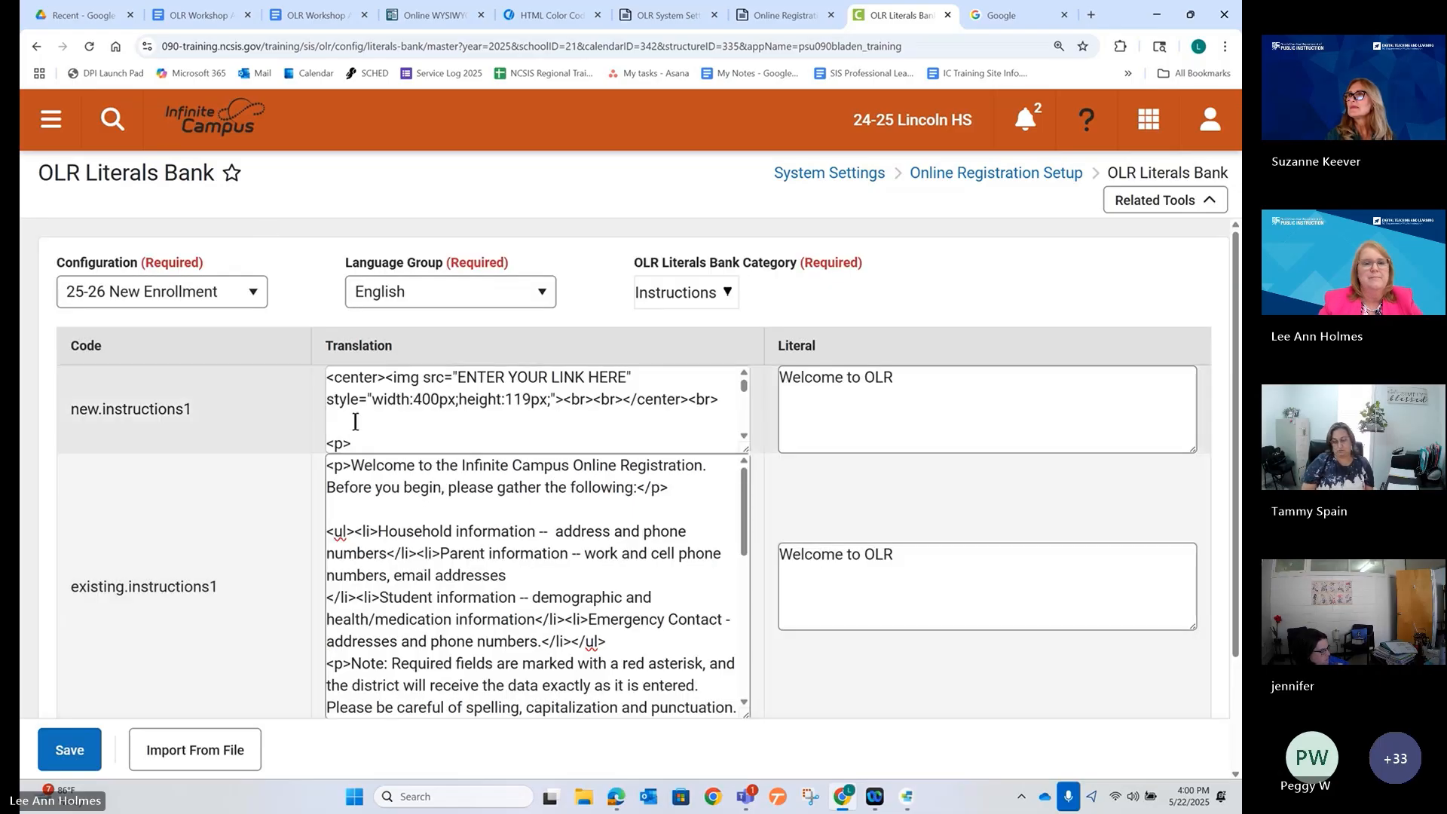
{"action": "left_click", "coordinate": [379, 422]}
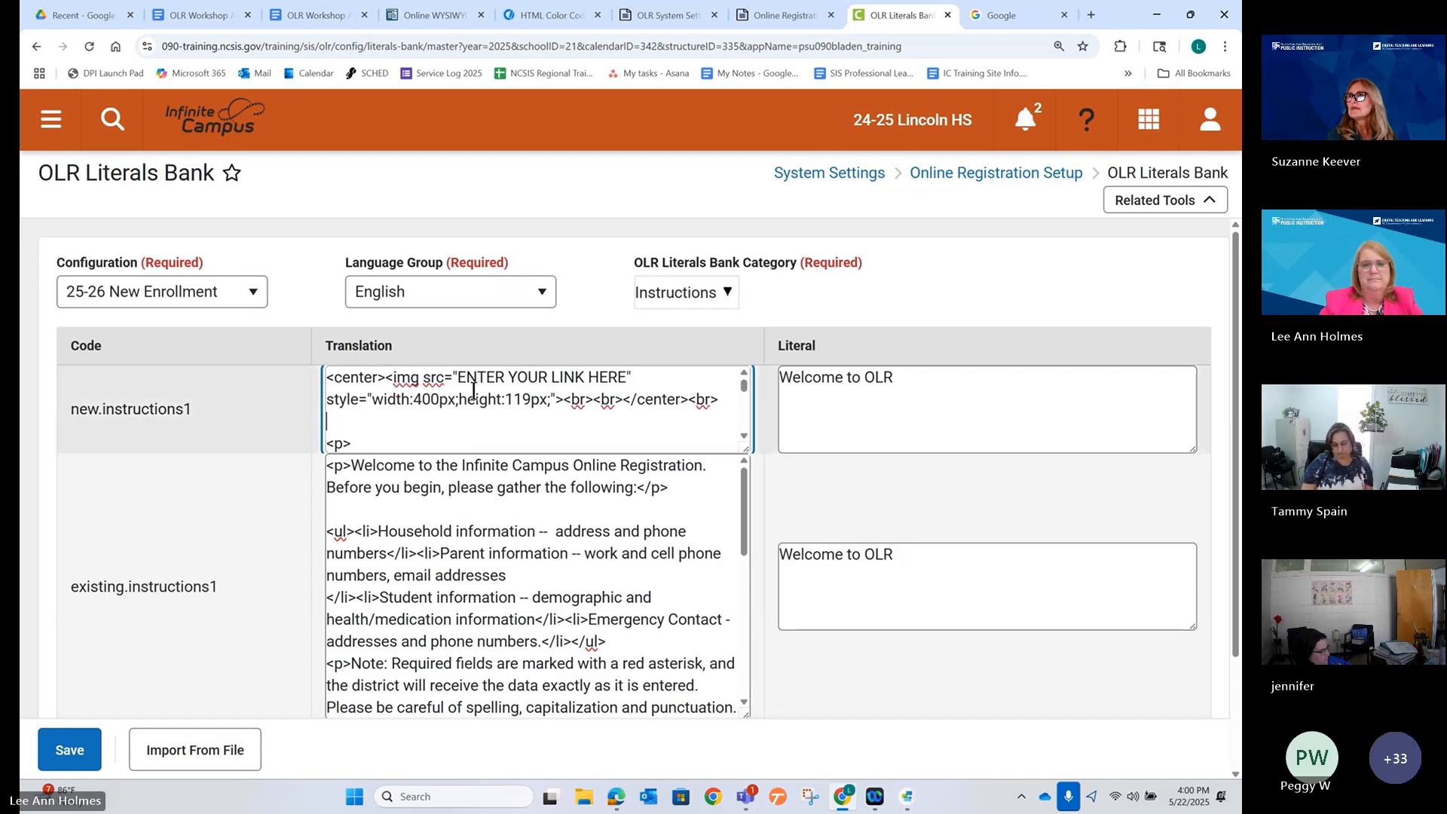
{"action": "left_click", "coordinate": [66, 750]}
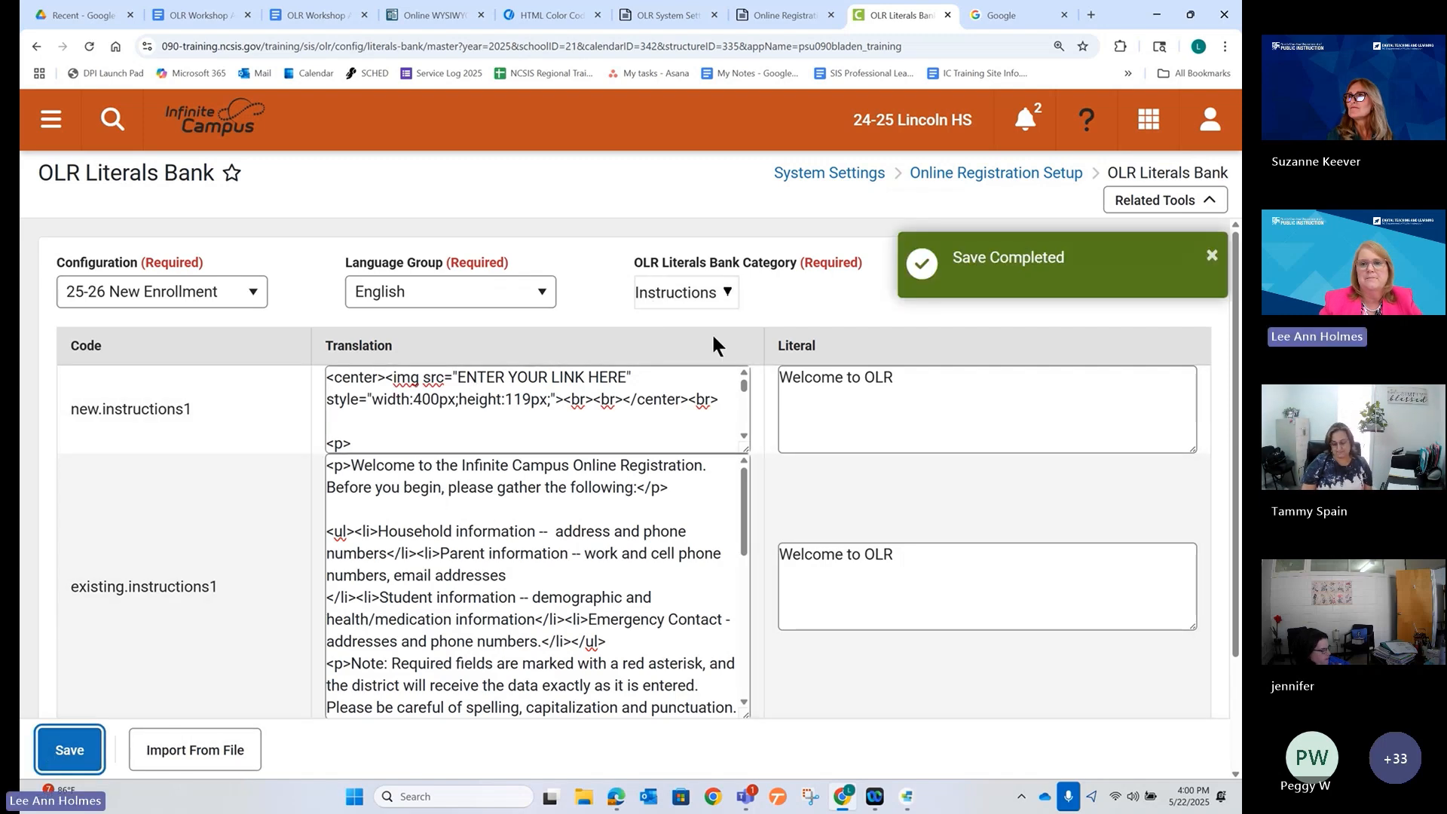
{"action": "left_click", "coordinate": [716, 293]}
{"action": "scroll", "coordinate": [730, 542], "scroll_direction": "down", "scroll_amount": 8}
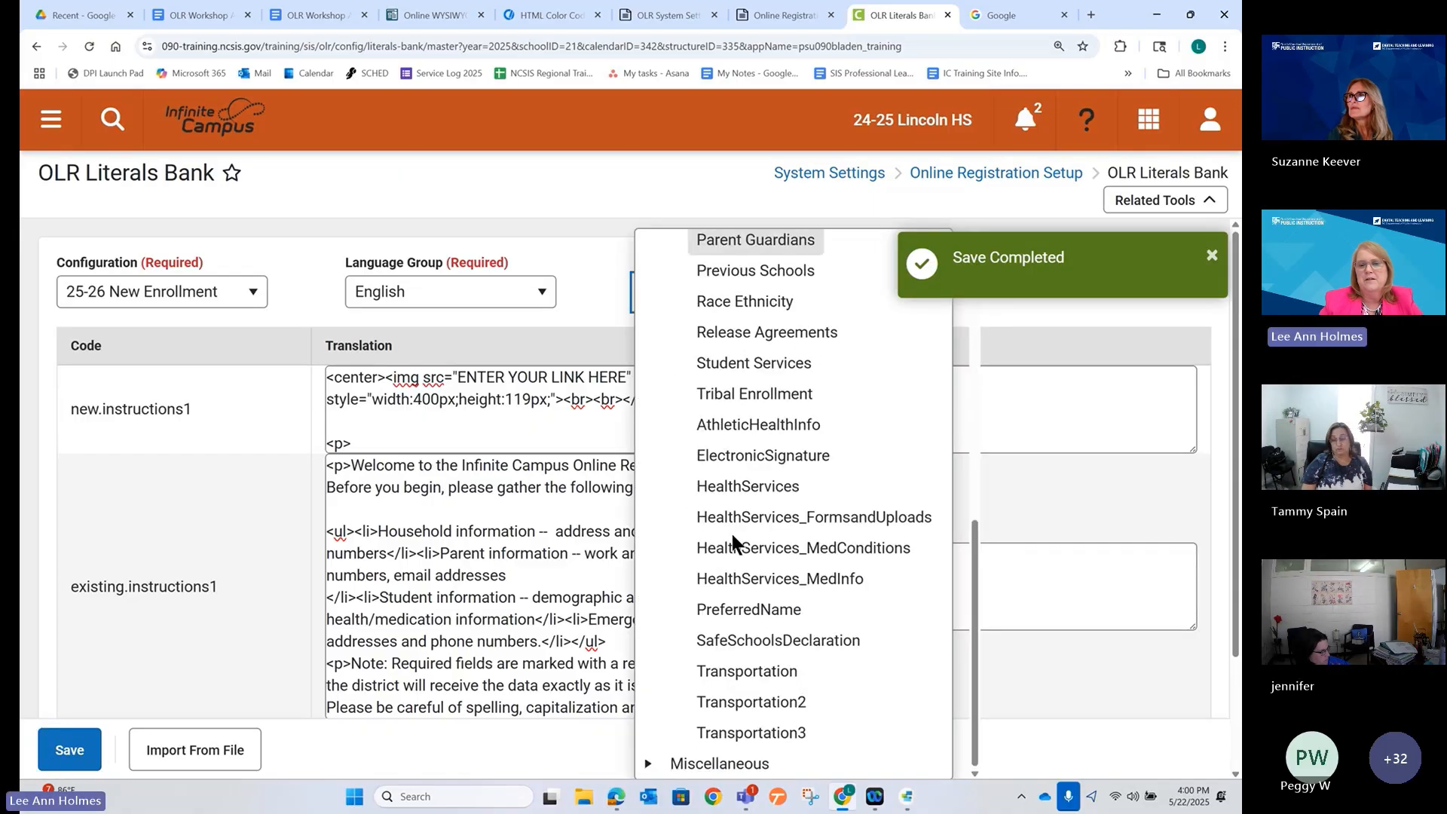
Paste the bold red 'Do a search here' HTML into the Transportation3 transportationtext translation and literal, and save.
{"action": "left_click", "coordinate": [749, 733]}
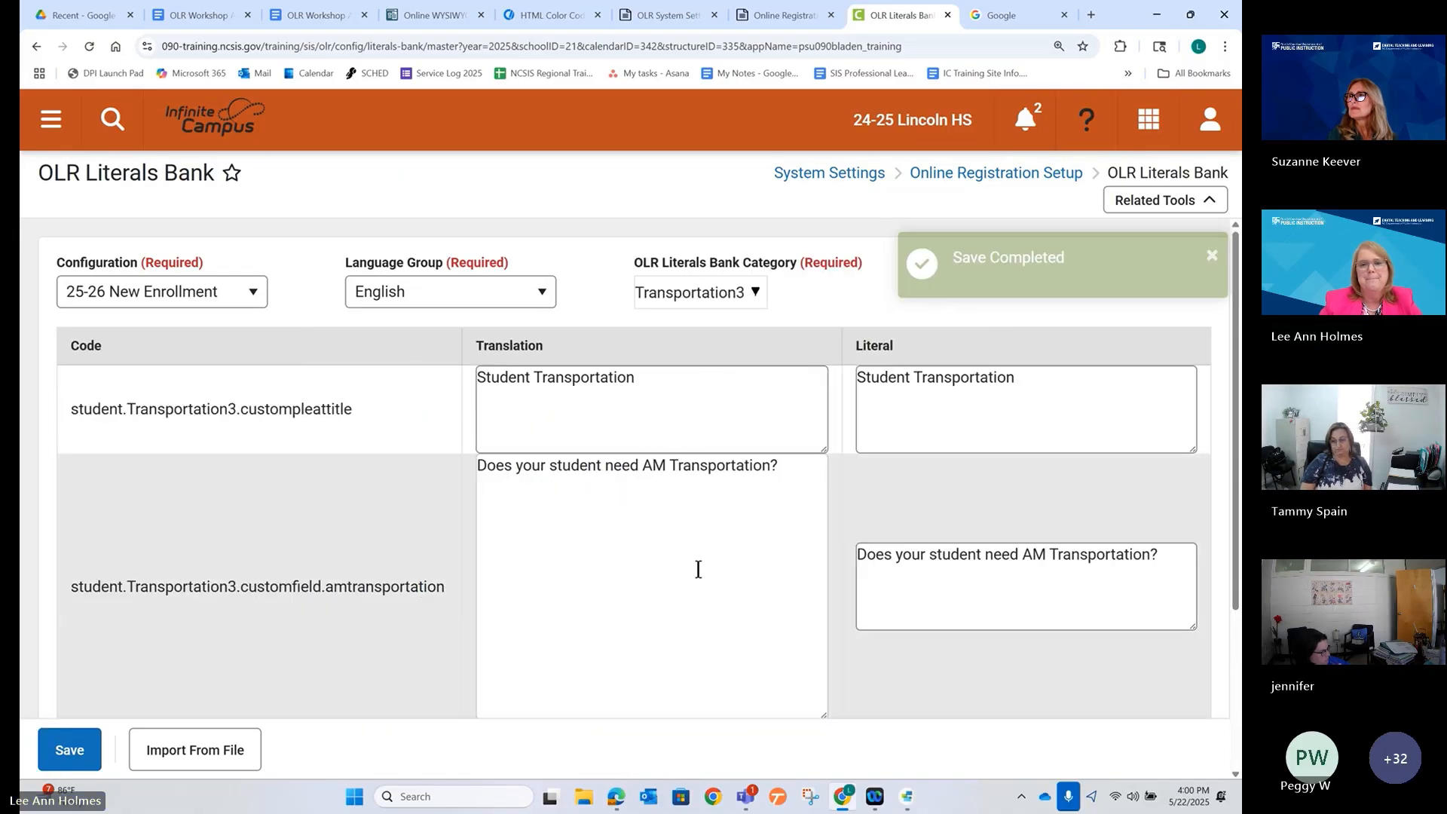
{"action": "scroll", "coordinate": [698, 569], "scroll_direction": "down", "scroll_amount": 3}
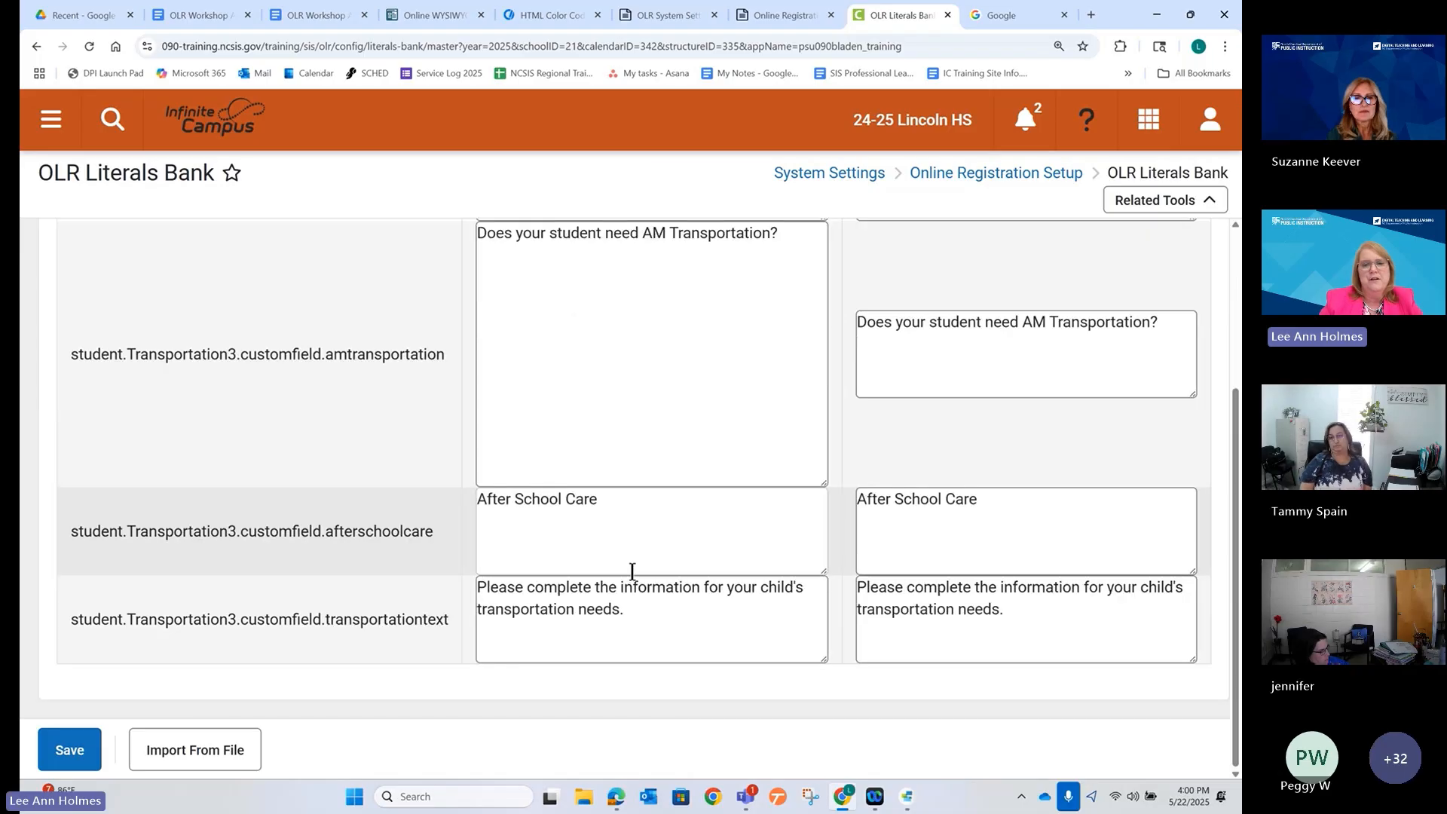
{"action": "left_click", "coordinate": [521, 615]}
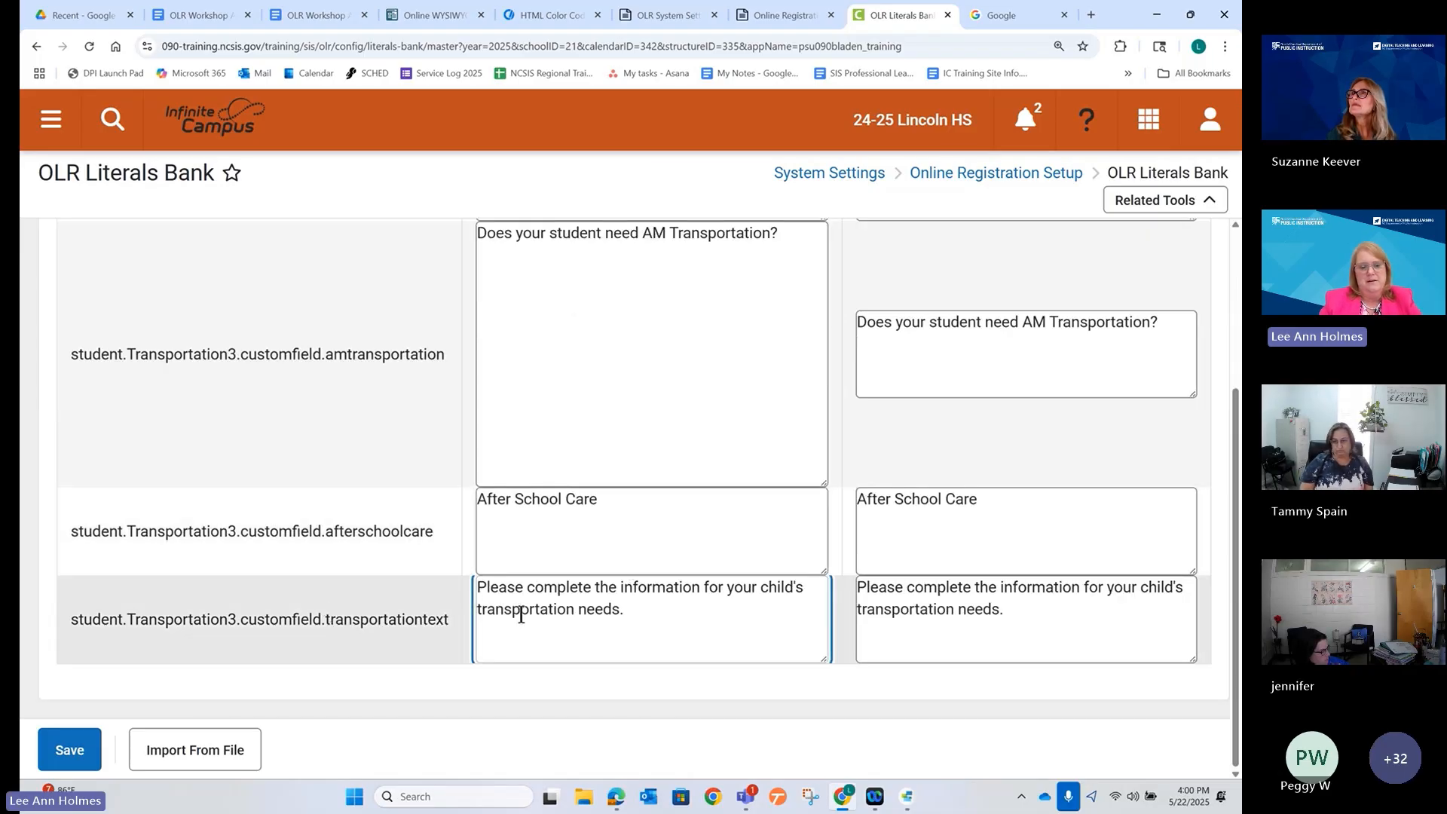
{"action": "key", "text": "ctrl+a"}
{"action": "type", "text": "<p><span style=\"color: #ff0000;\"><strong>Do a search<a href=\"https://www.google.com/\">here</a>.</strong></span></p>"}
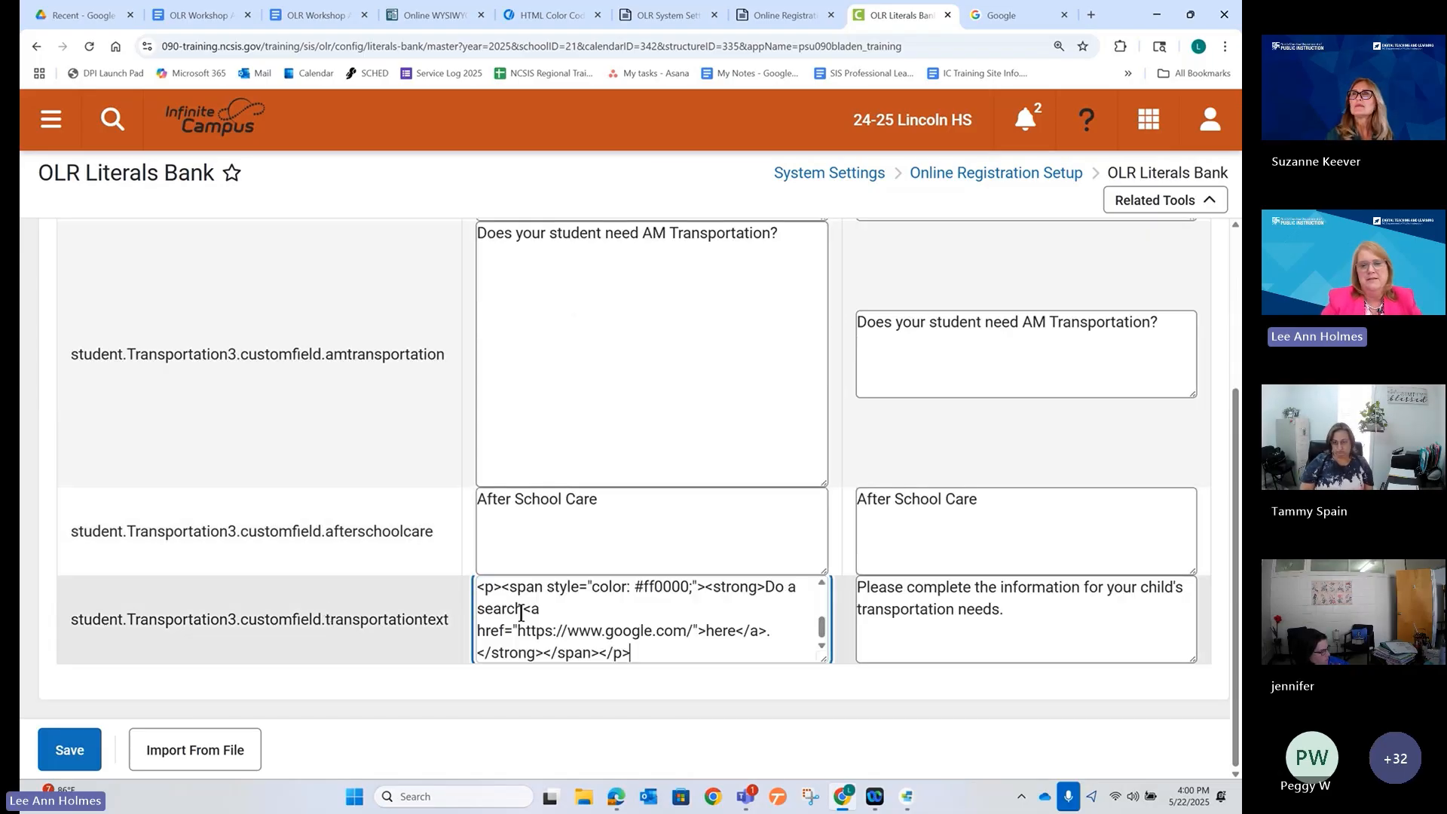
{"action": "left_click", "coordinate": [900, 641]}
{"action": "key", "text": "ctrl+a"}
{"action": "type", "text": "<p><span style=\"color: #ff0000;\"><strong>Do a search<a href=\"https://www.google.com/\">here</a>.</strong></span></p>"}
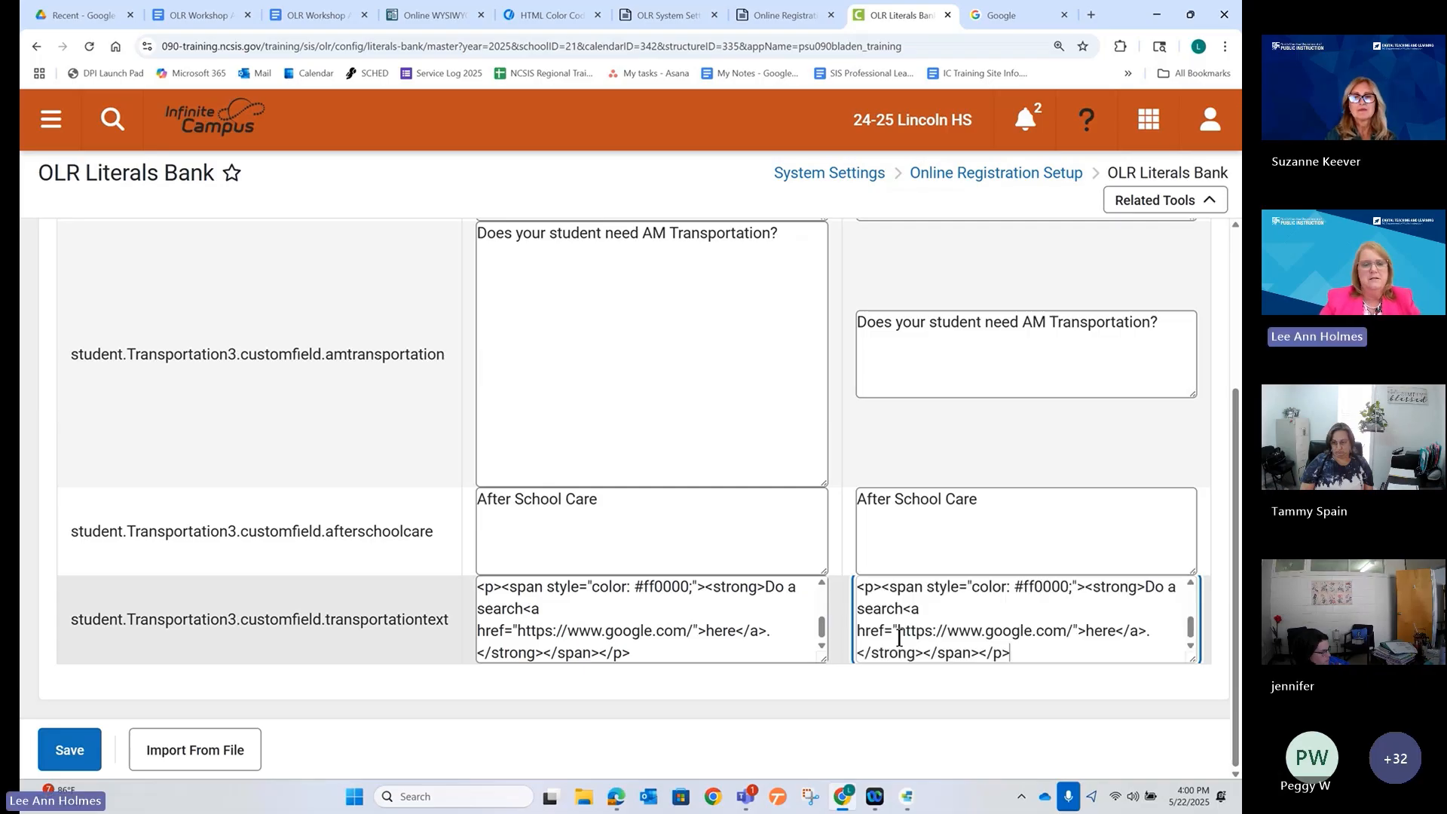
{"action": "left_click", "coordinate": [68, 750]}
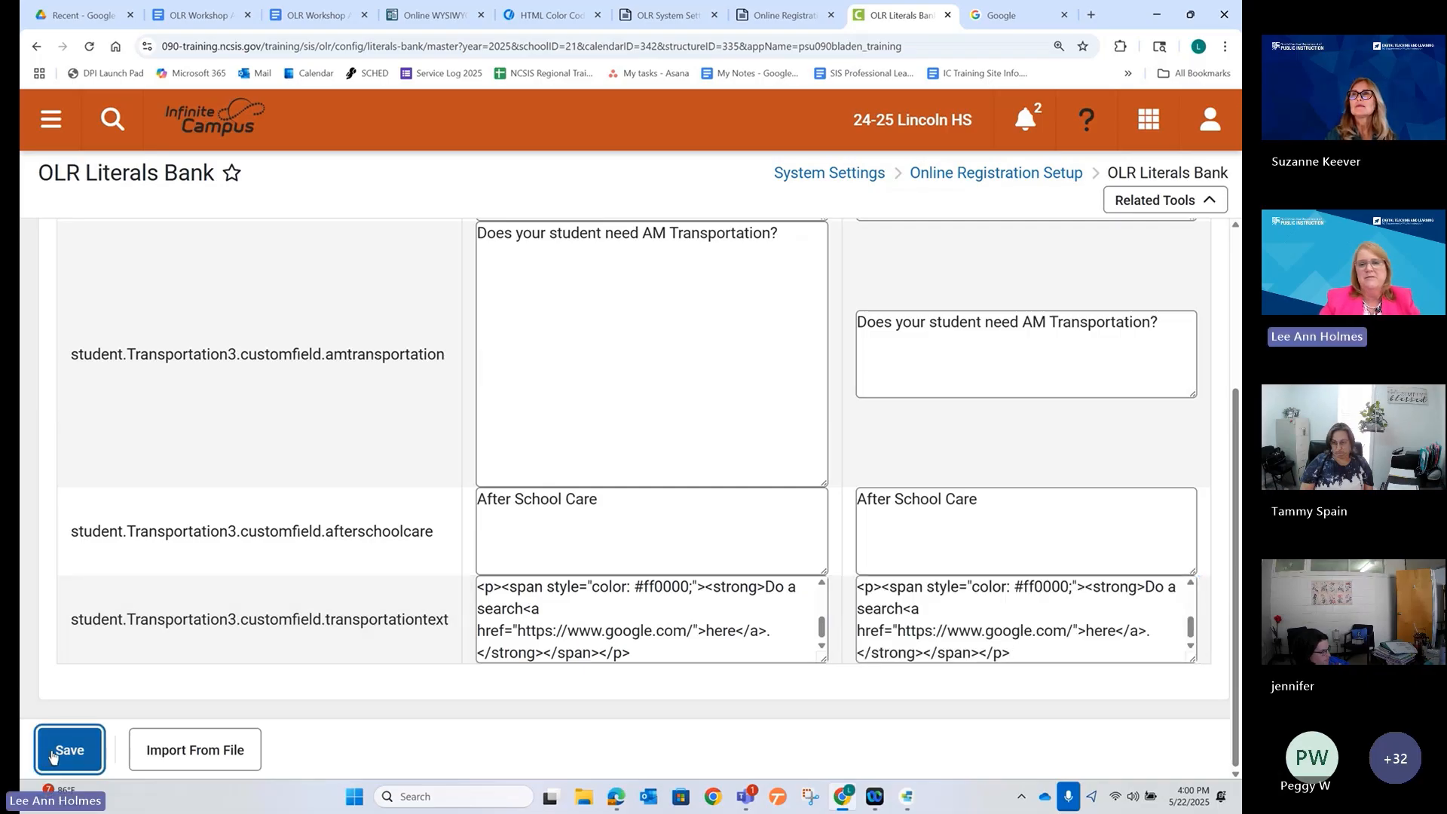
{"action": "left_click", "coordinate": [615, 797]}
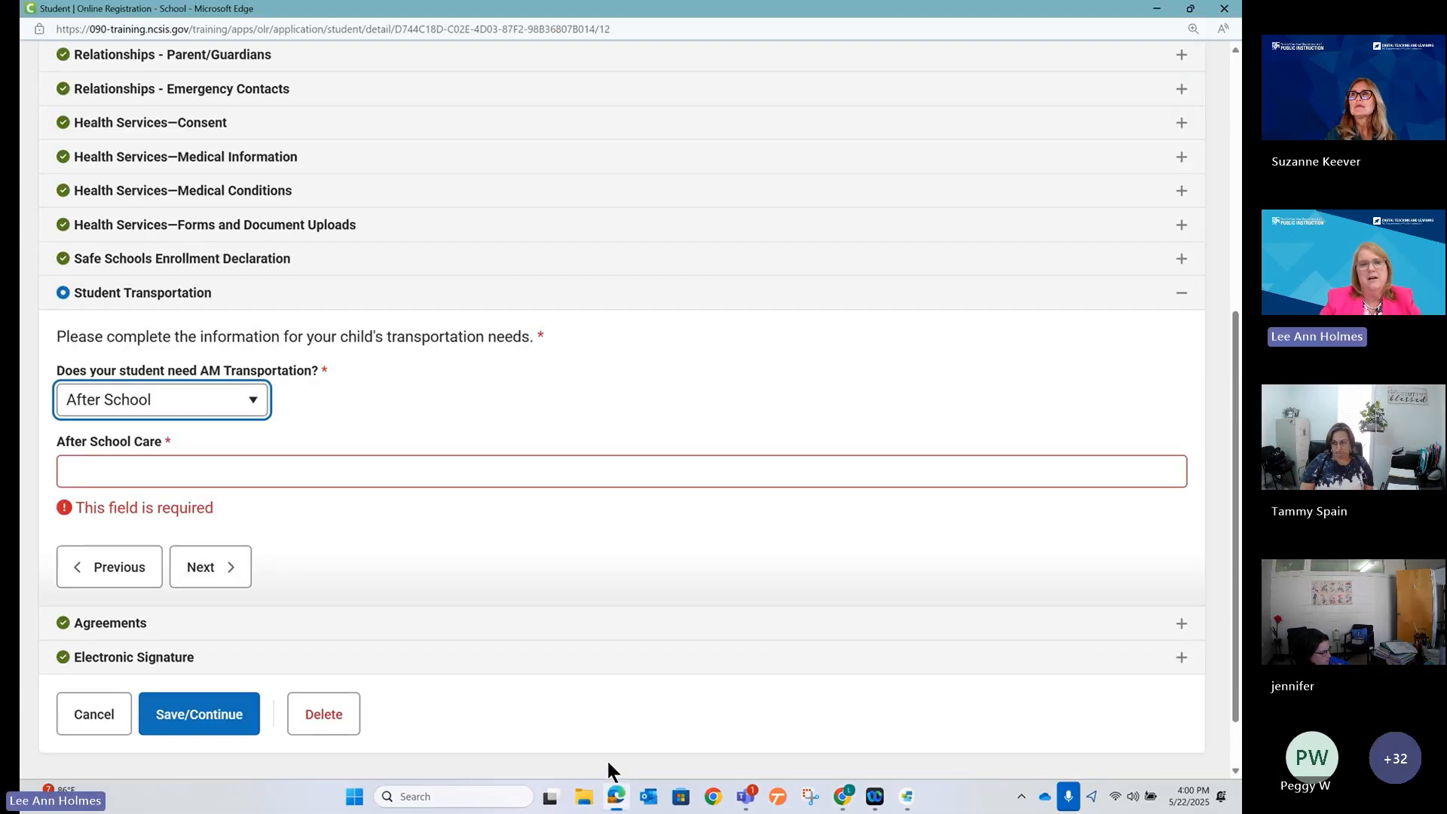
Reload the online registration application in Edge, confirming Leave.
{"action": "left_click", "coordinate": [532, 30]}
{"action": "key", "text": "Return"}
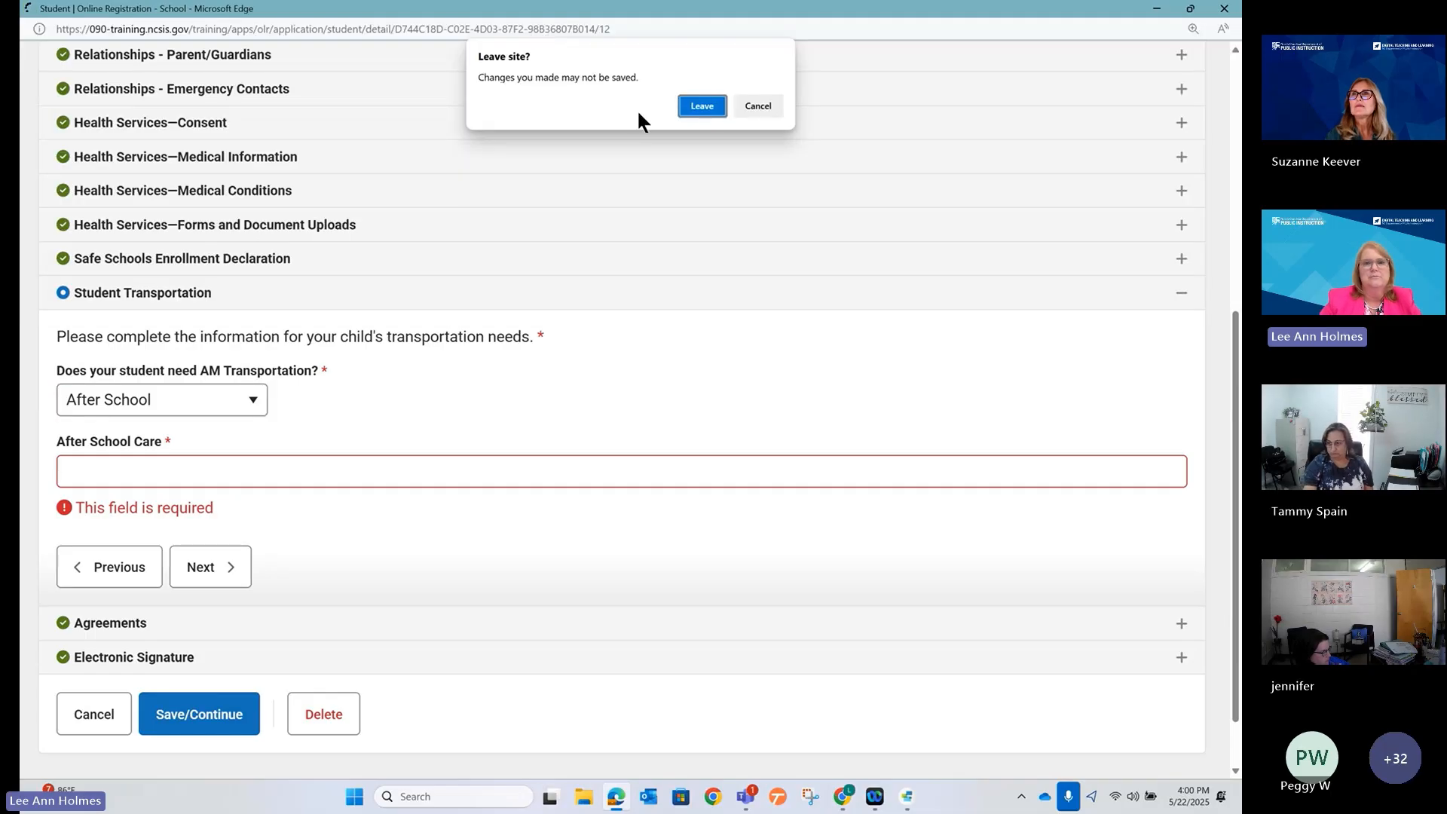
{"action": "left_click", "coordinate": [702, 107]}
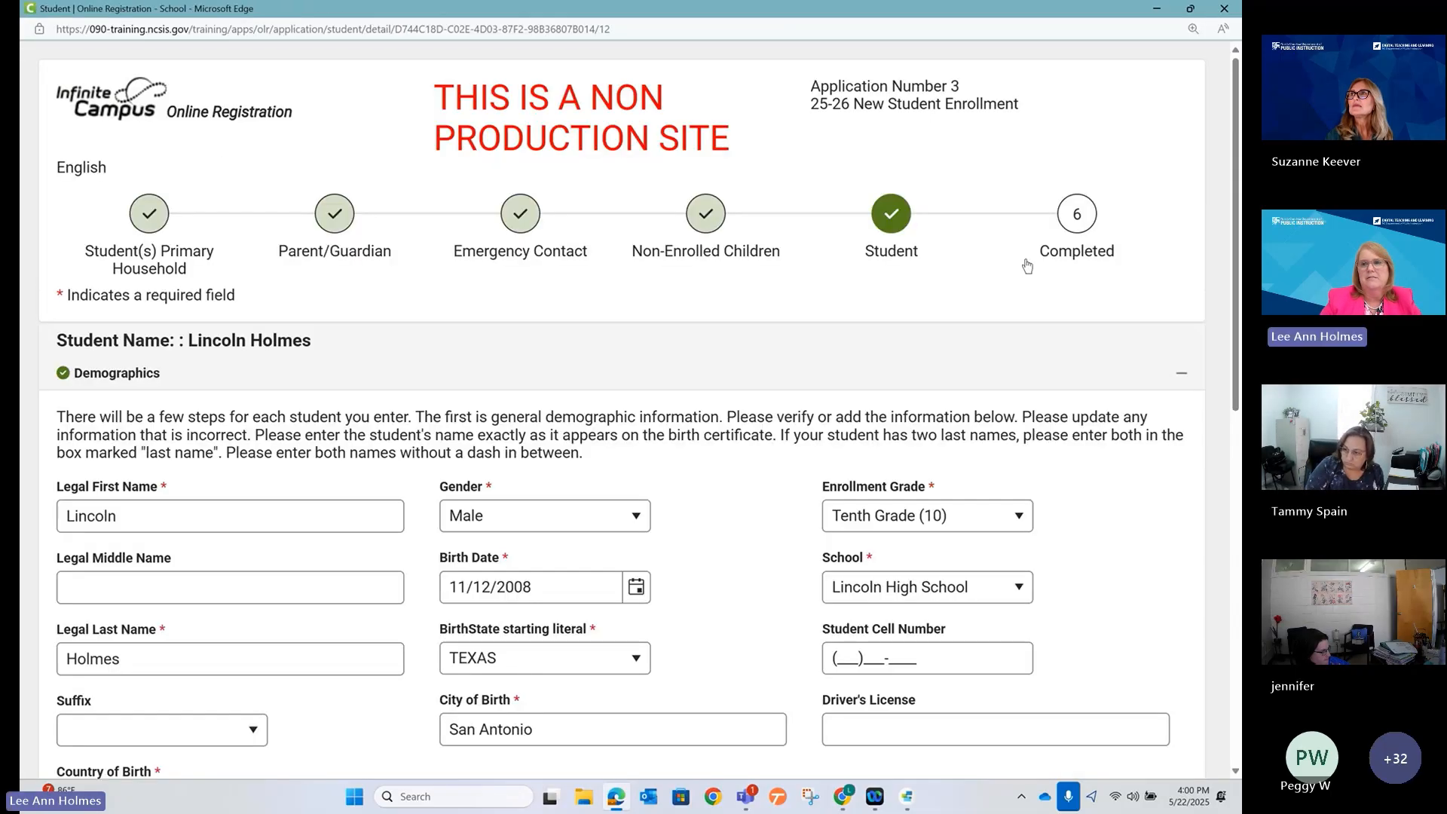
Collapse Demographics and expand Student Transportation to preview the new instructions and 'here' link.
{"action": "left_click", "coordinate": [1154, 385]}
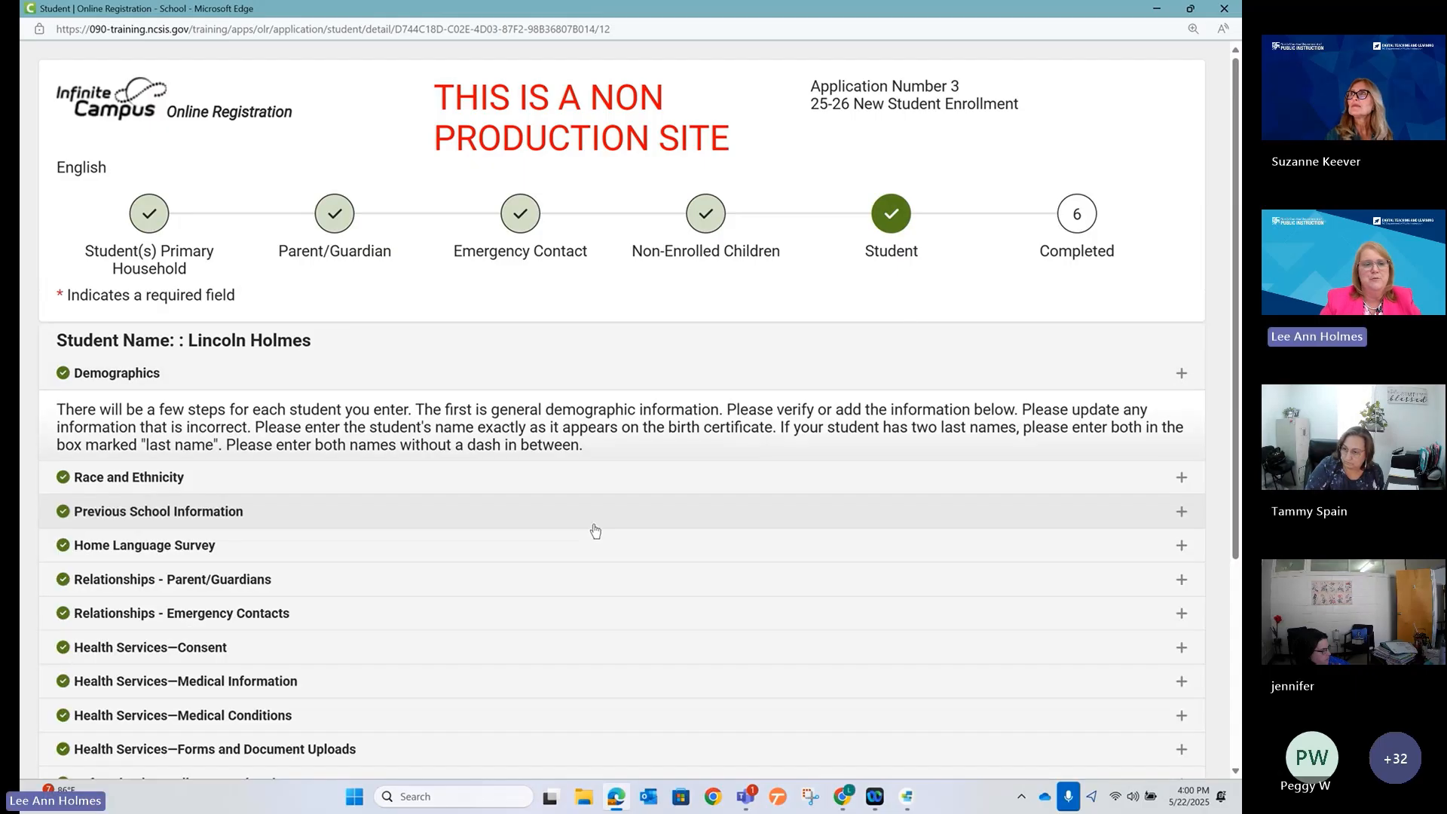
{"action": "scroll", "coordinate": [501, 540], "scroll_direction": "down", "scroll_amount": 3}
{"action": "left_click", "coordinate": [202, 528]}
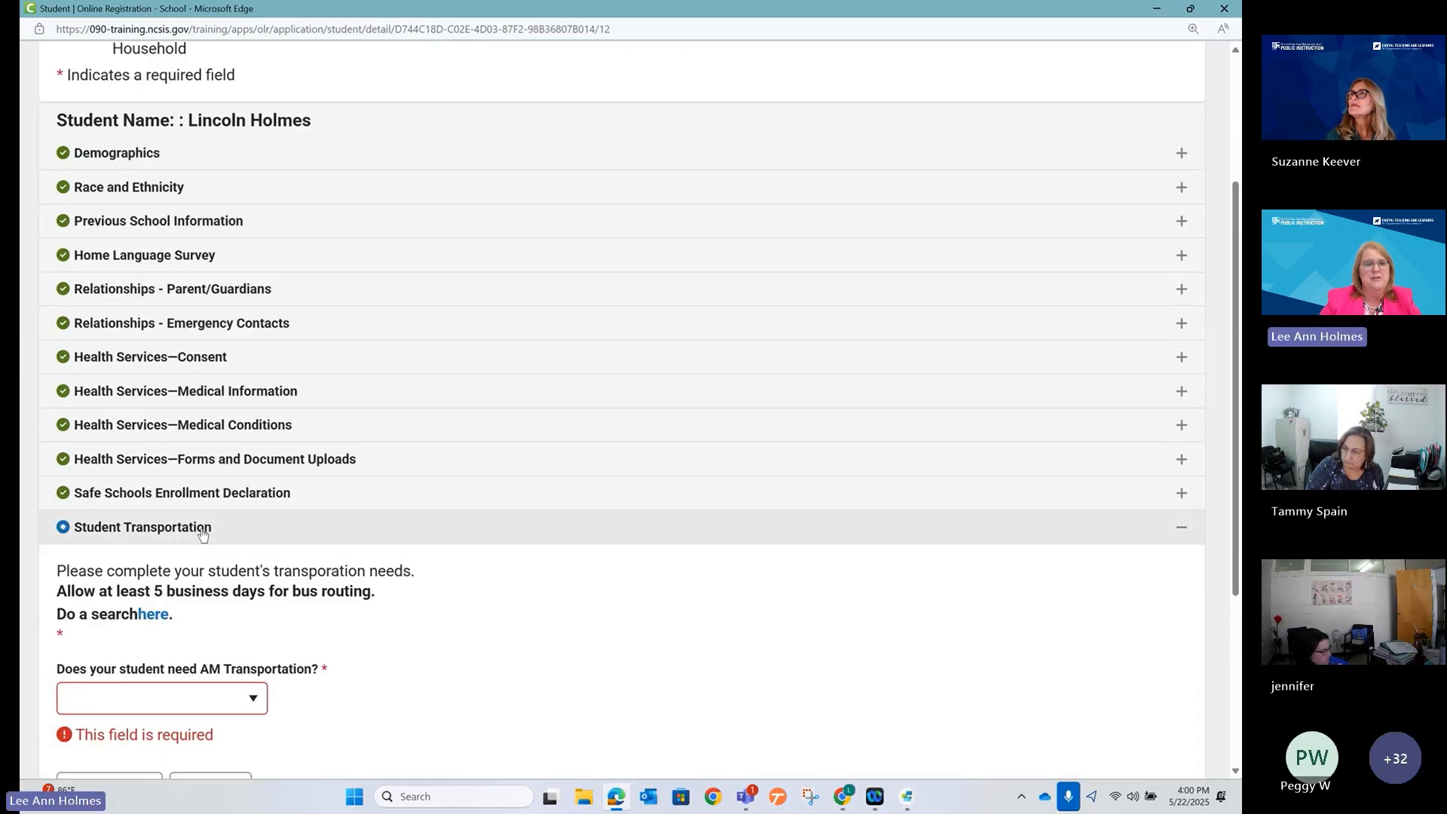
{"action": "scroll", "coordinate": [188, 490], "scroll_direction": "down", "scroll_amount": 4}
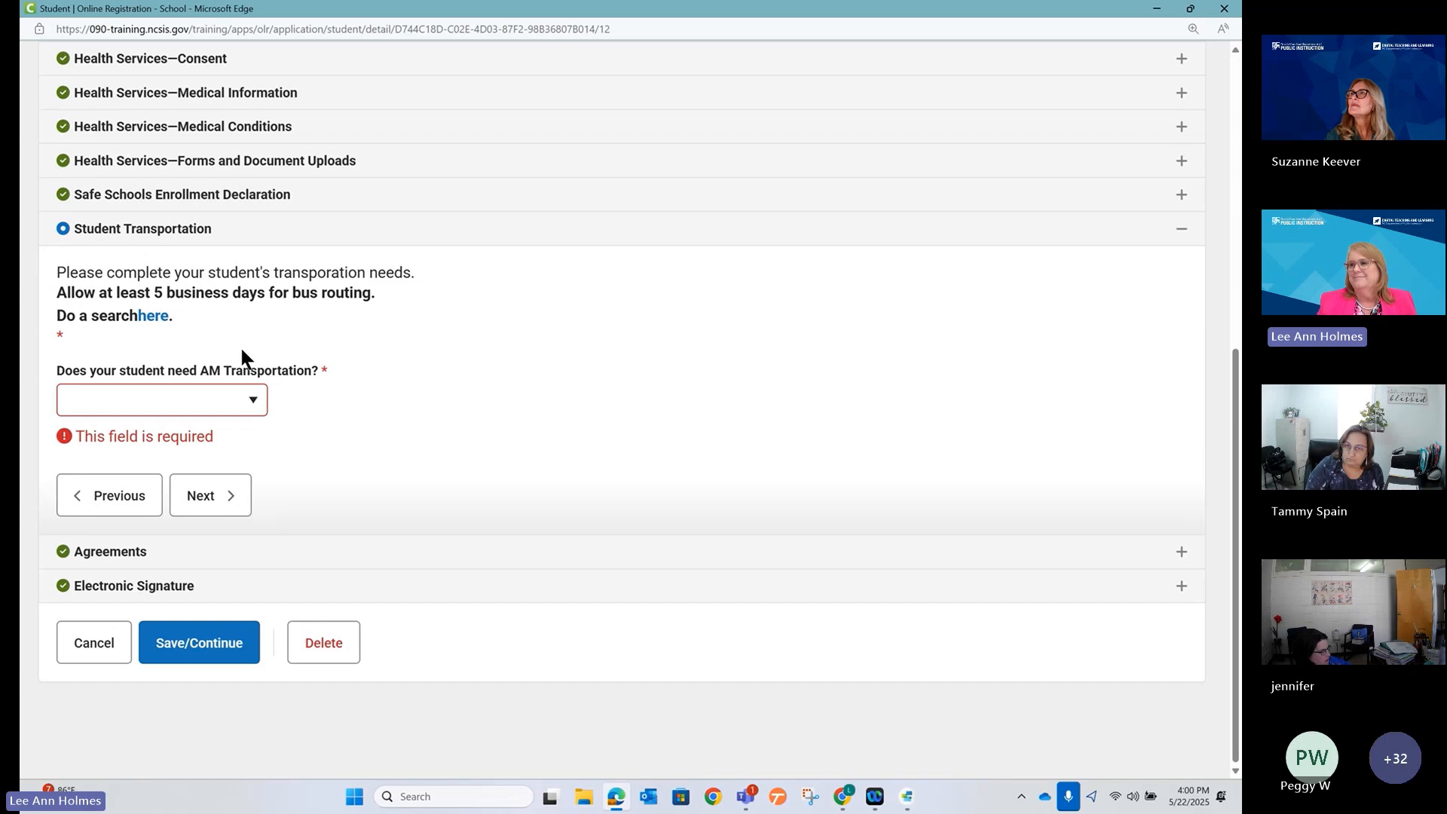